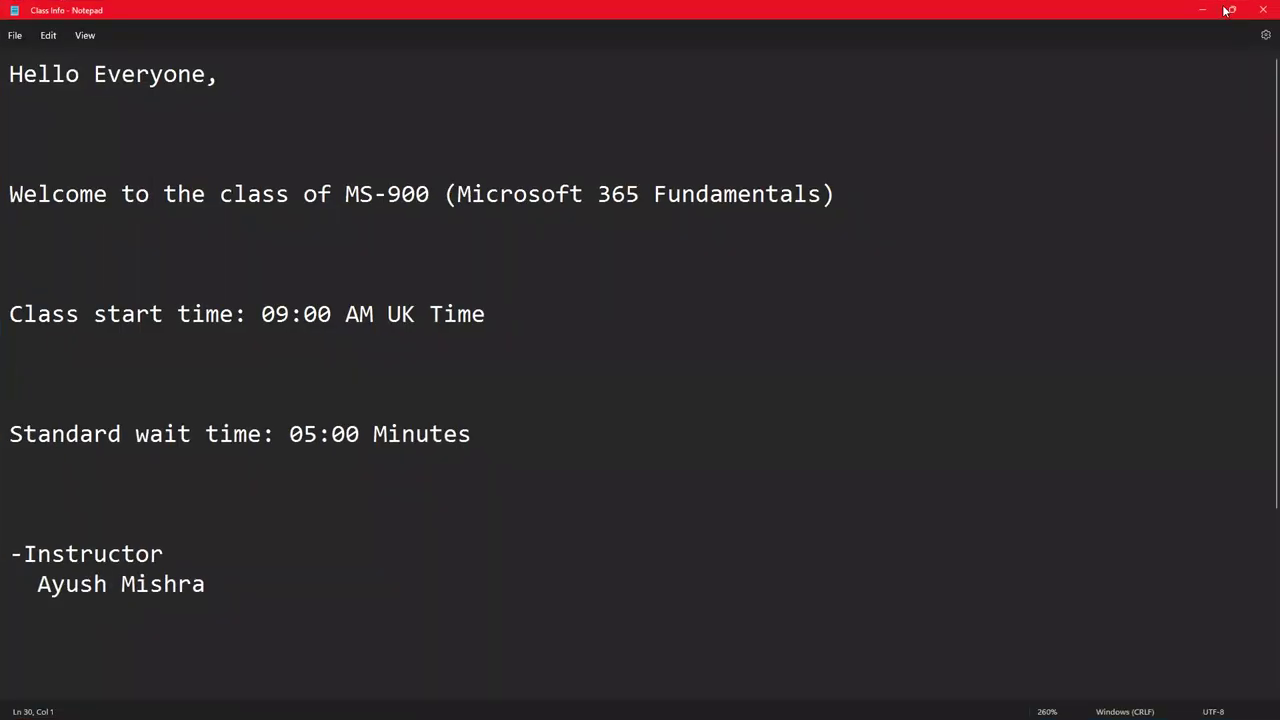
# Minimise the Class info Notepad notes to bring back the Azure sign-in page.
pyautogui.click(1202, 10)
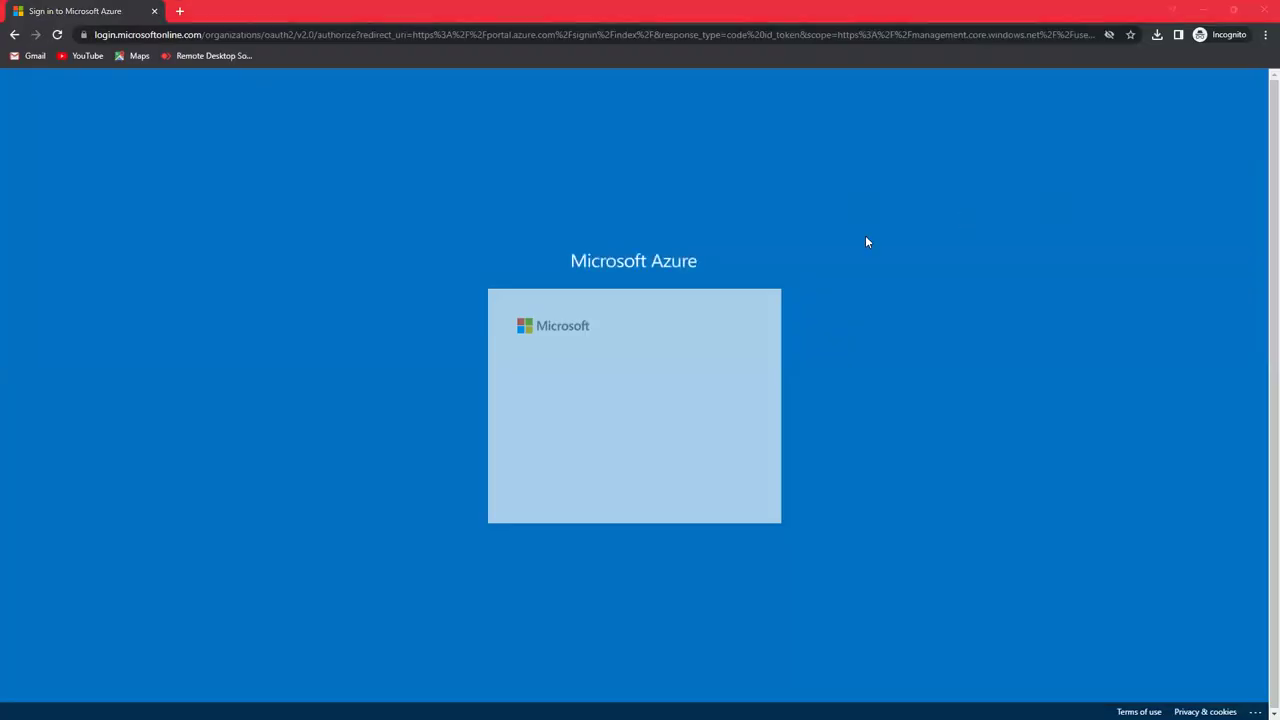
# Reload the Azure sign-in page and paste the admin e-mail from clipboard history.
pyautogui.click(380, 38)
pyautogui.press('Return')
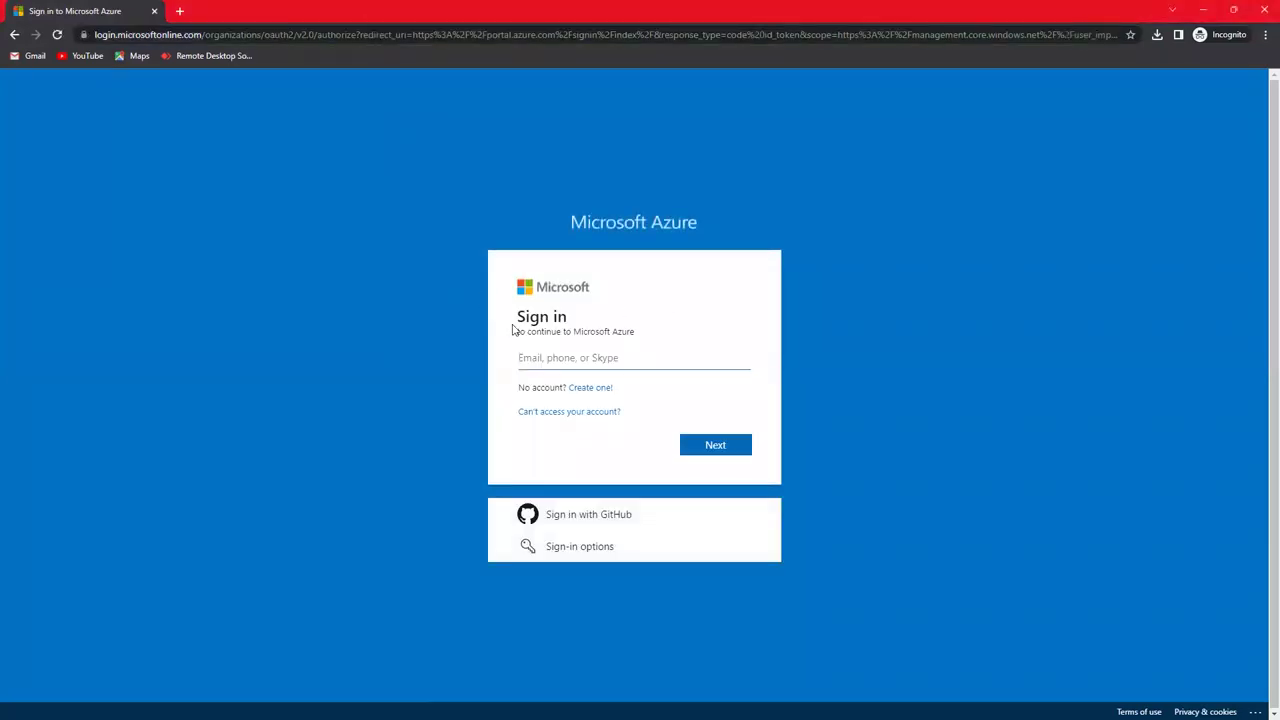
pyautogui.click(543, 357)
pyautogui.press('super+v')
pyautogui.scroll(-6, 613, 523)
pyautogui.click(613, 523)
pyautogui.click(737, 447)
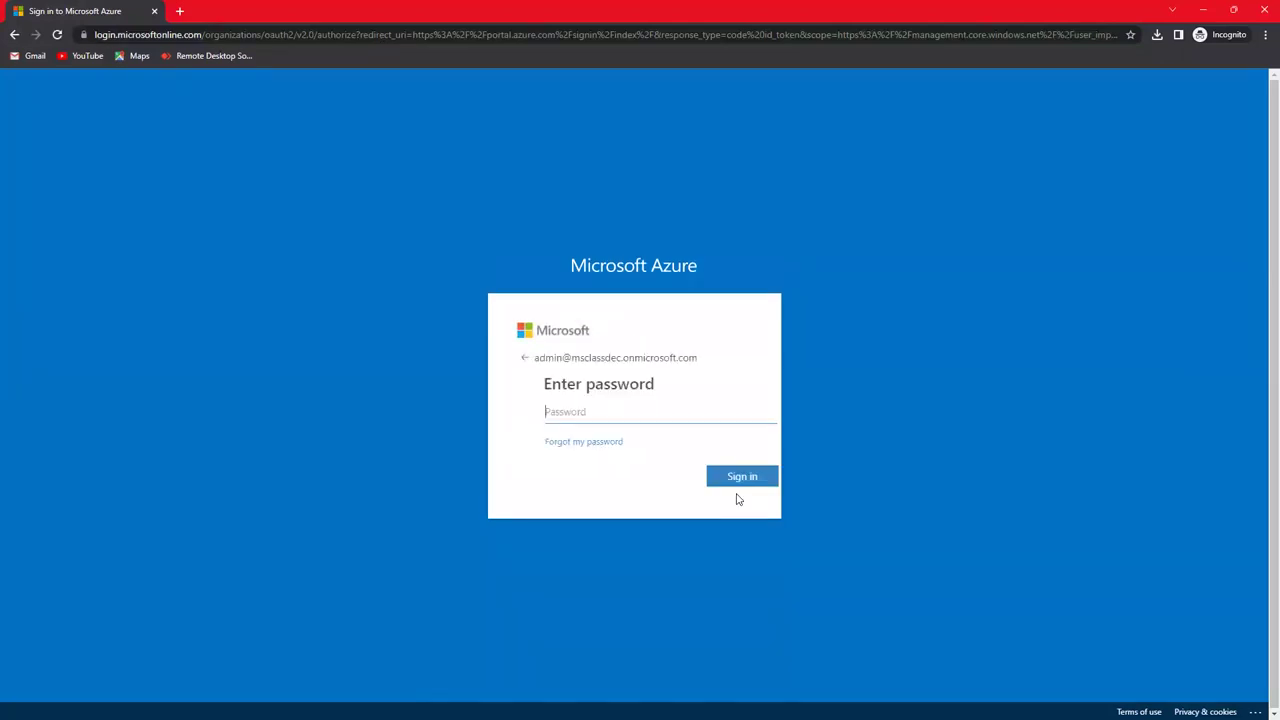
# Enter the account password, skip the security setup, and decline staying signed in.
pyautogui.write('•')
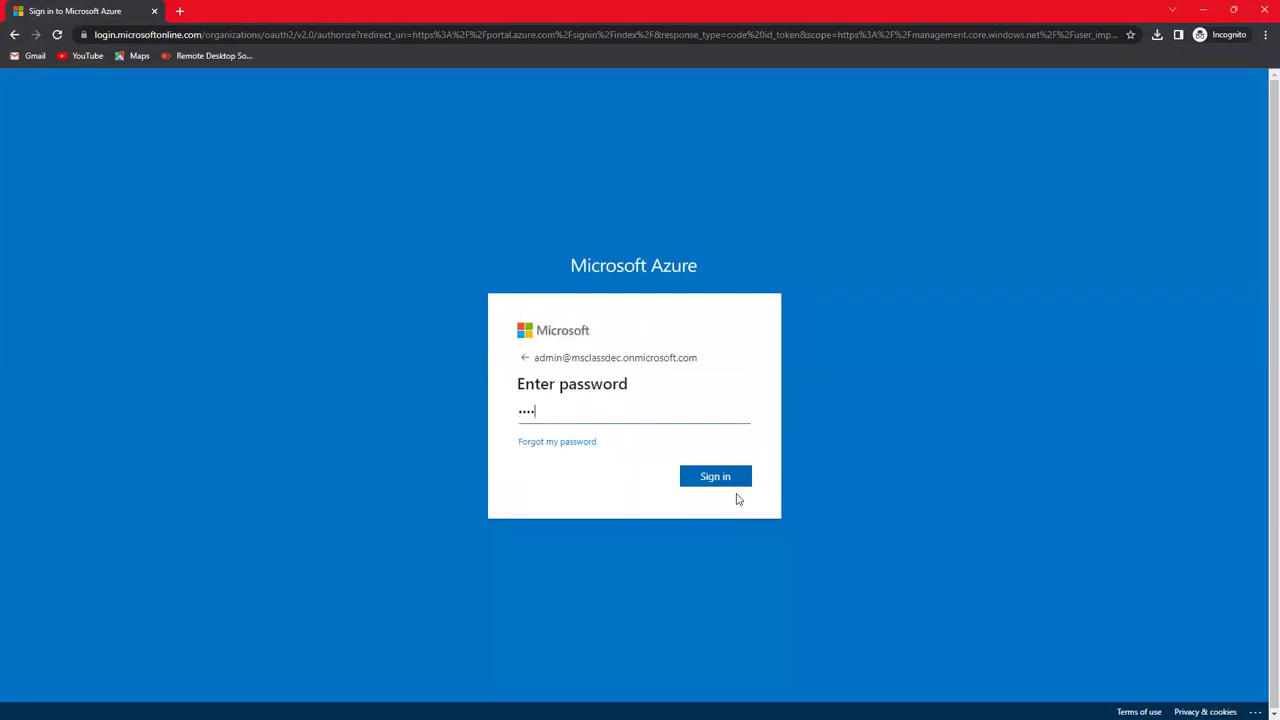
pyautogui.press('Return')
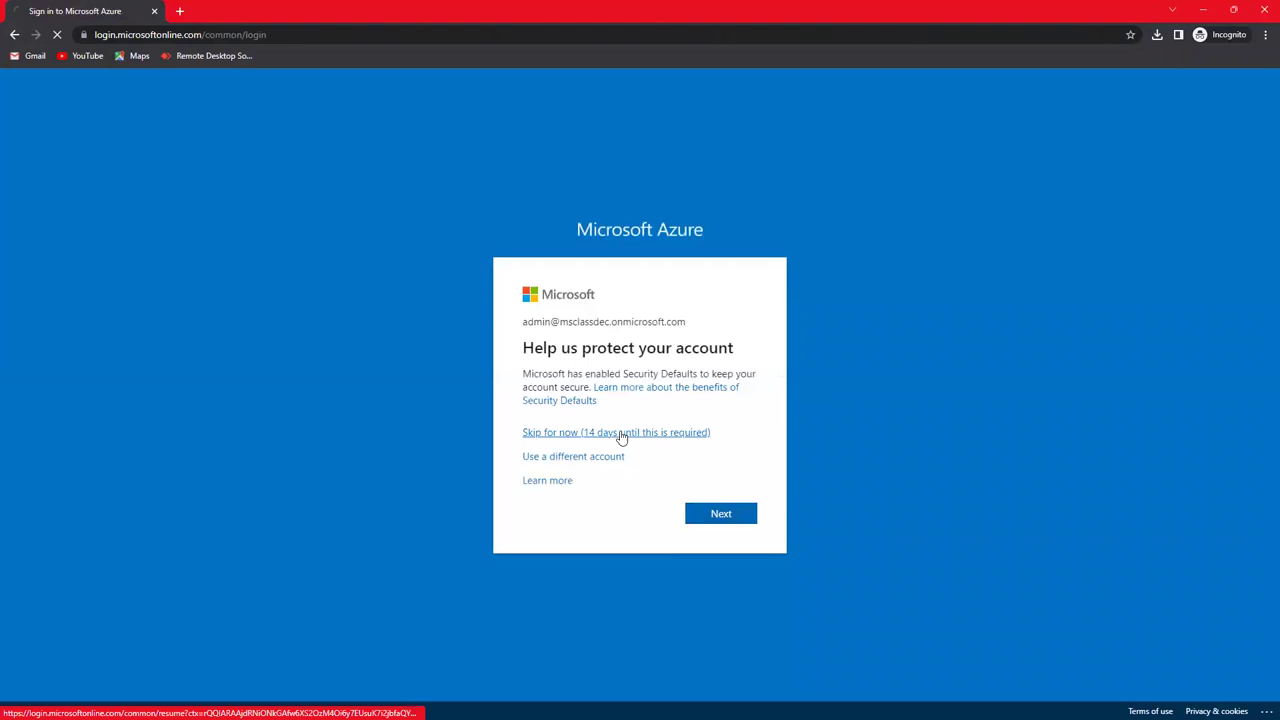
pyautogui.click(621, 434)
pyautogui.click(630, 484)
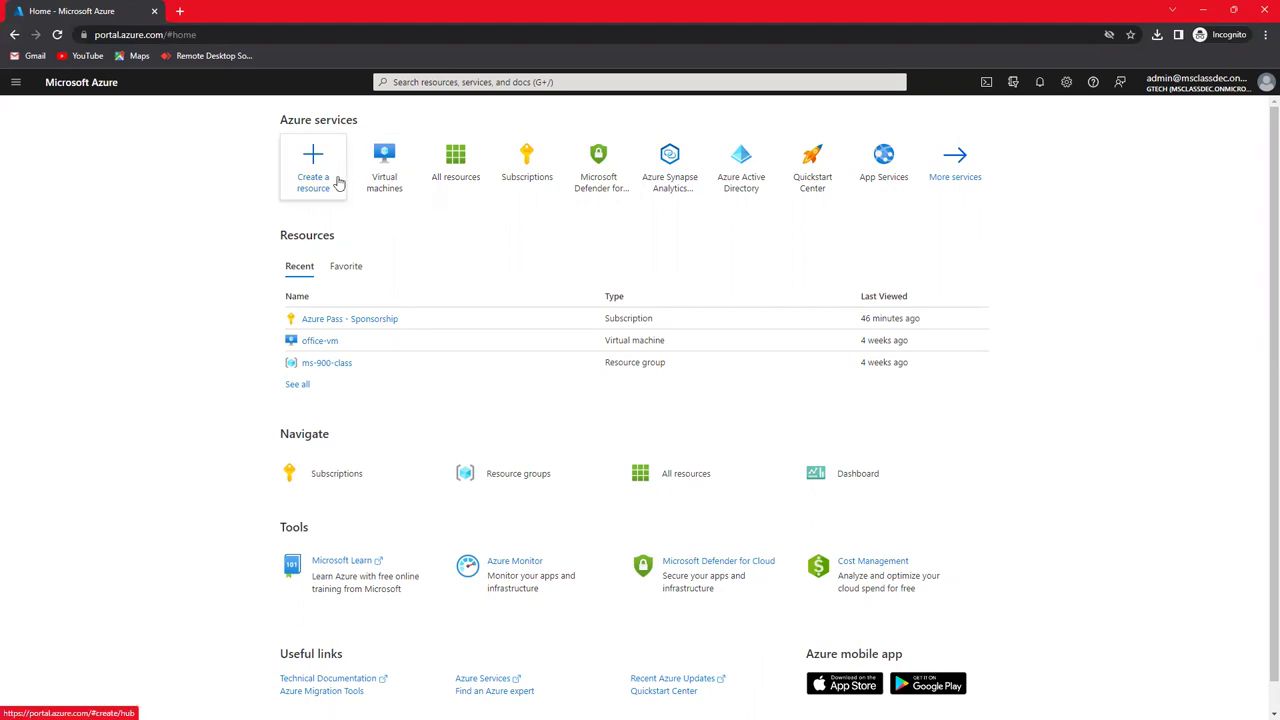
# Start a new virtual machine named websvr in a new resource group ms-900.
pyautogui.click(393, 175)
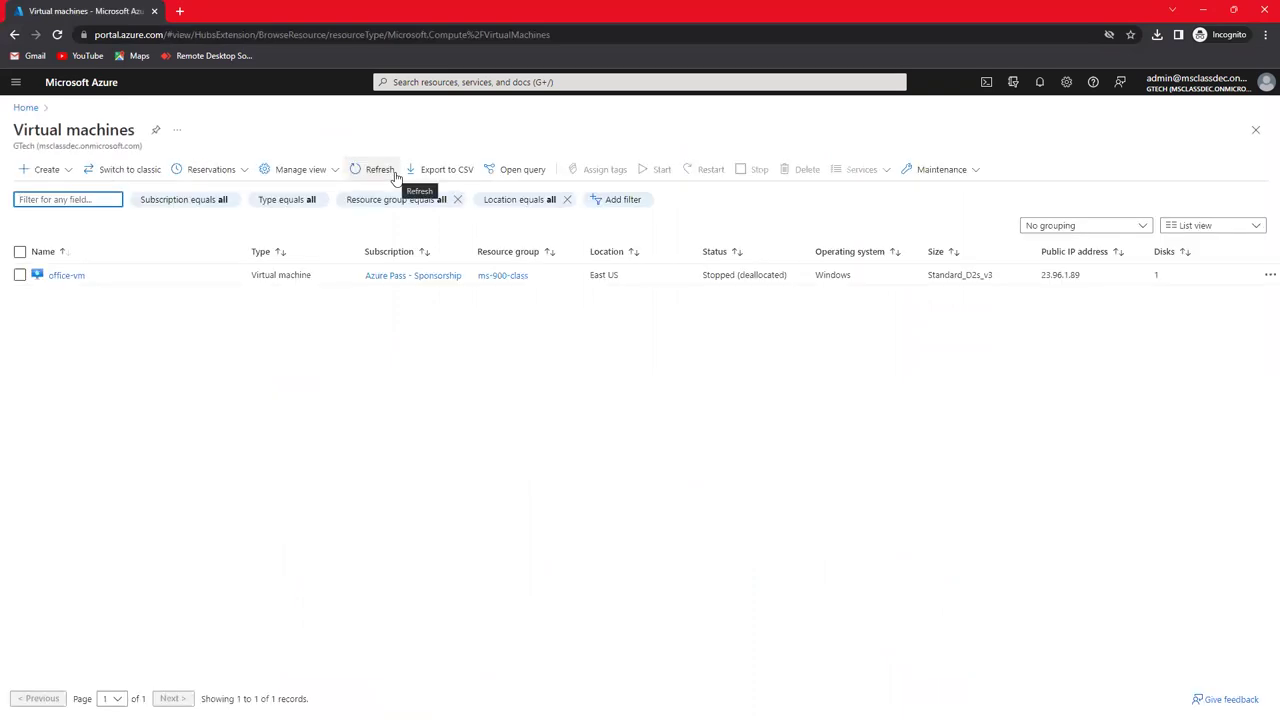
pyautogui.click(48, 172)
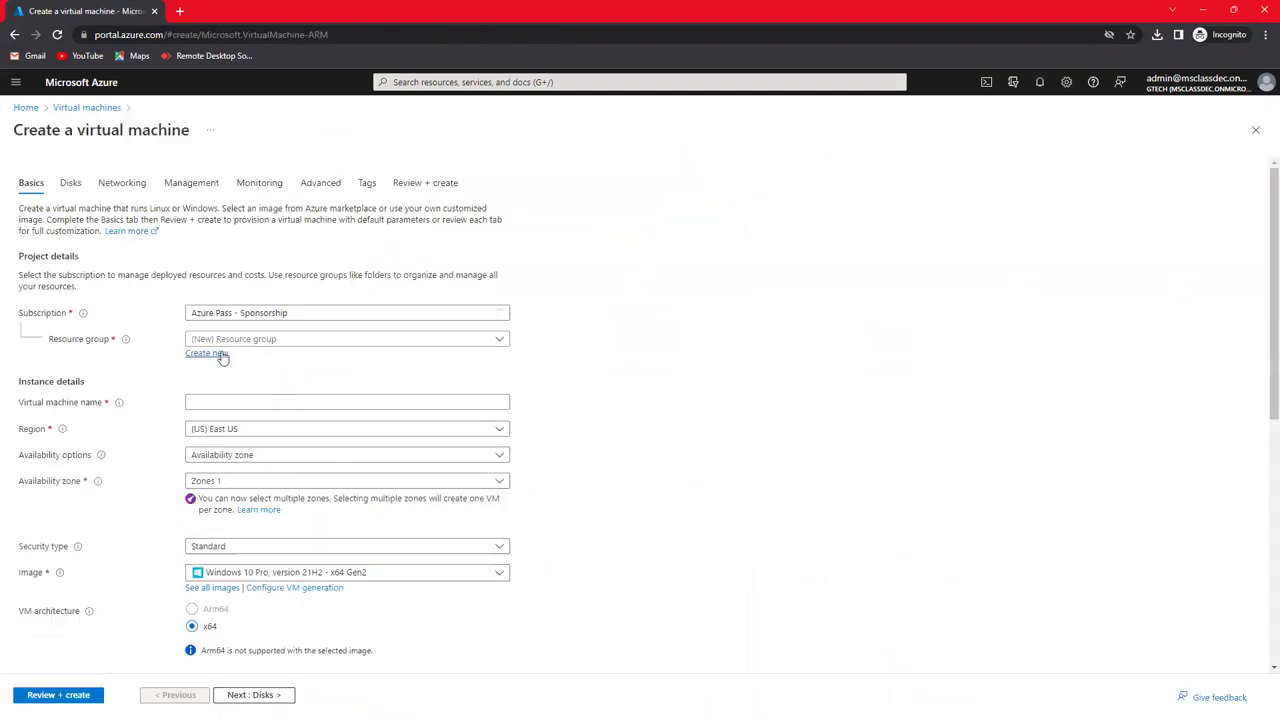
pyautogui.click(216, 354)
pyautogui.write('ms-900')
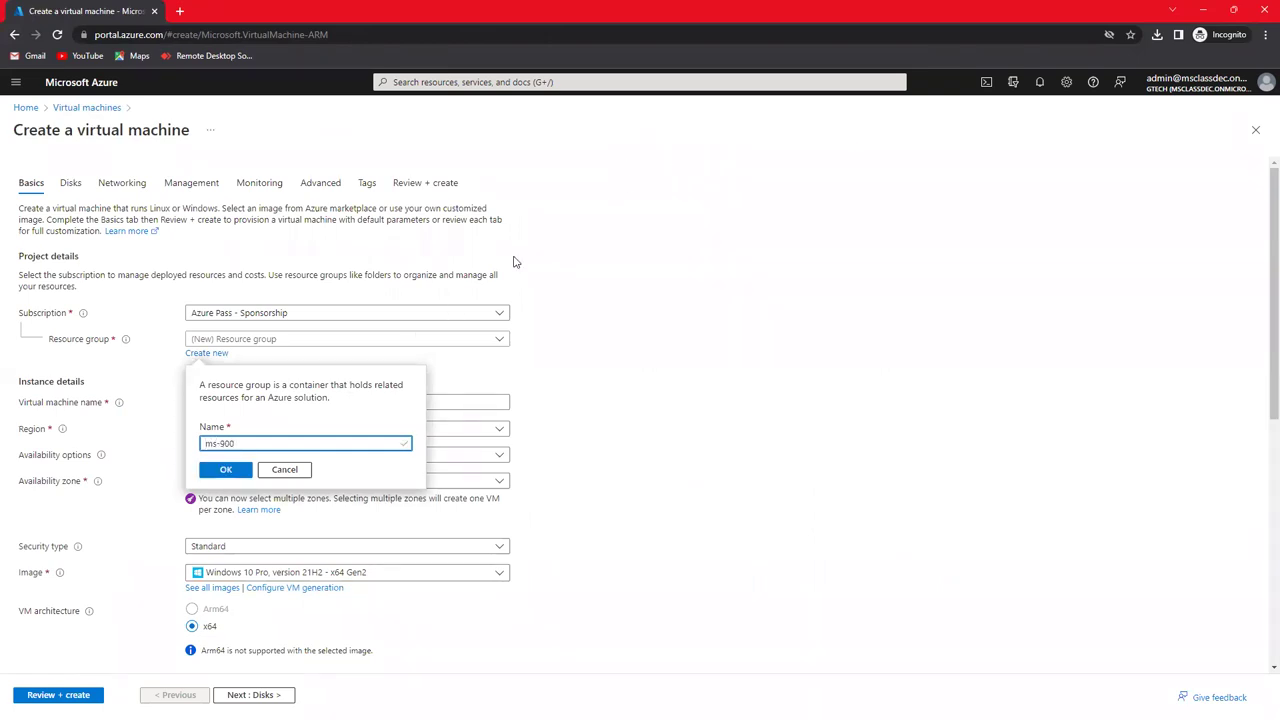
pyautogui.click(228, 470)
pyautogui.click(263, 404)
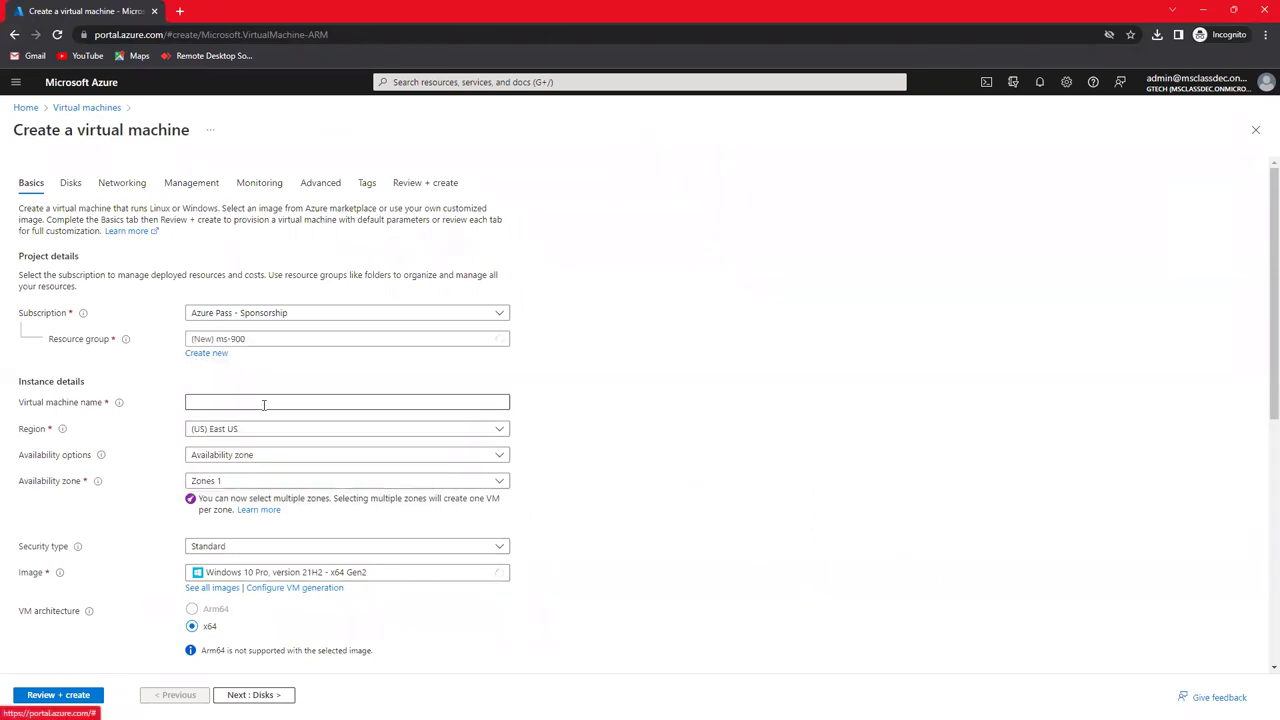
pyautogui.click(268, 403)
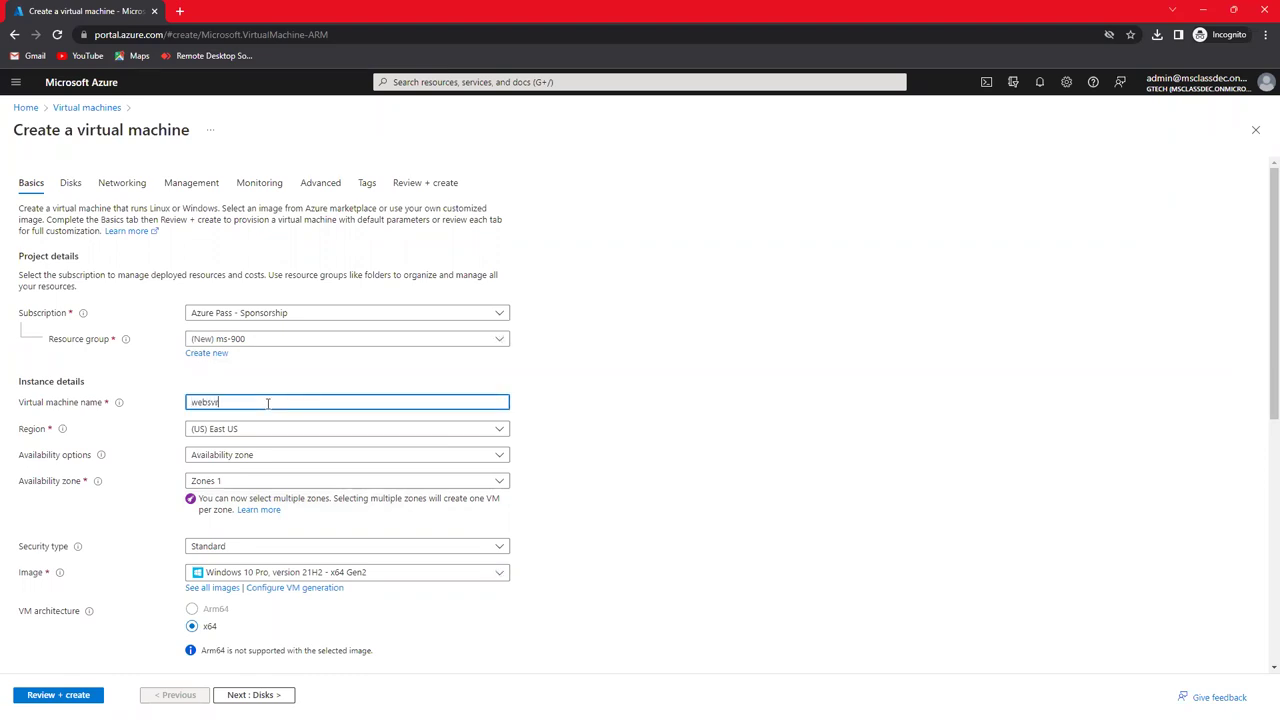
# Keep East US, choose no infrastructure redundancy, and select the Windows Server 2019 Datacenter image.
pyautogui.click(251, 437)
pyautogui.click(251, 437)
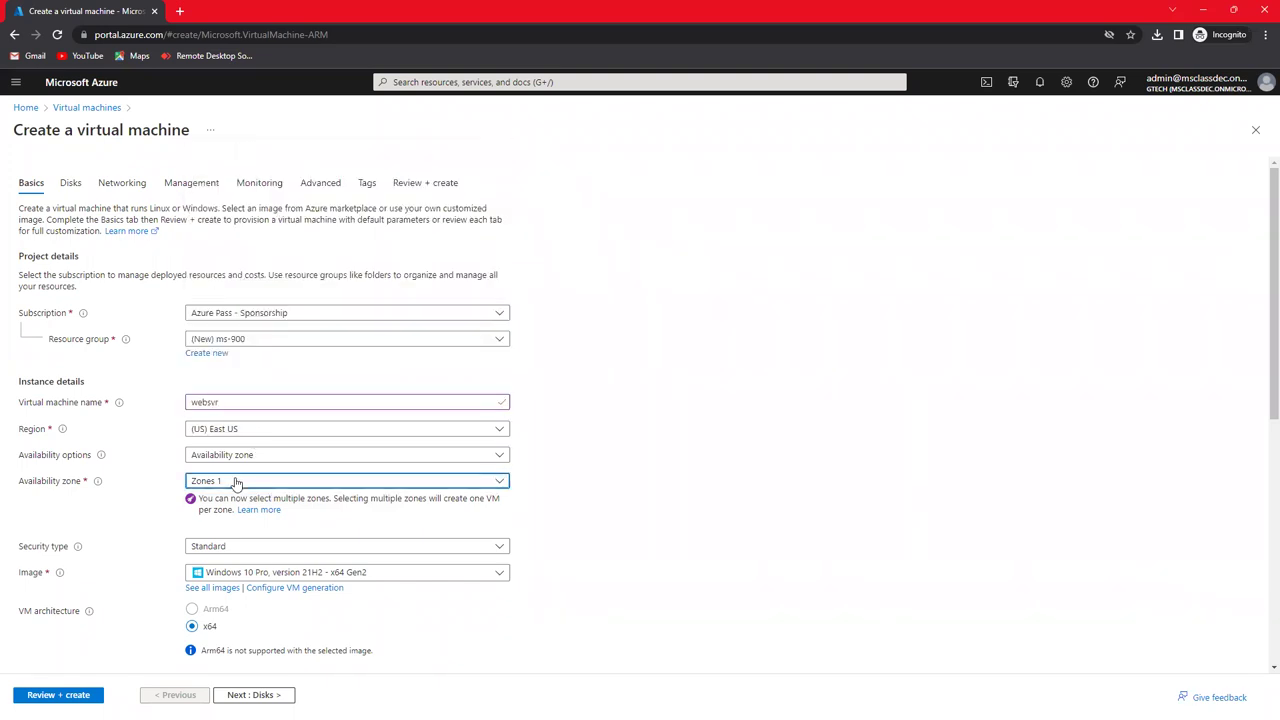
pyautogui.click(245, 458)
pyautogui.click(227, 476)
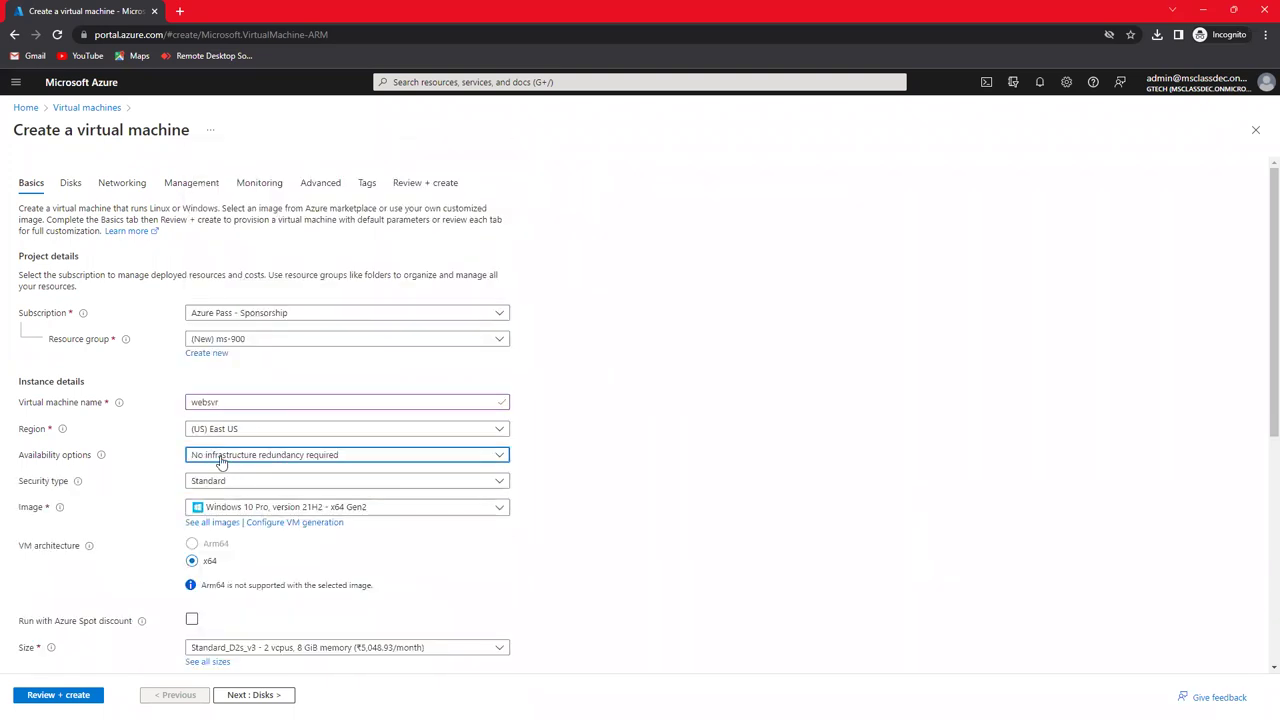
pyautogui.scroll(-1, 345, 478)
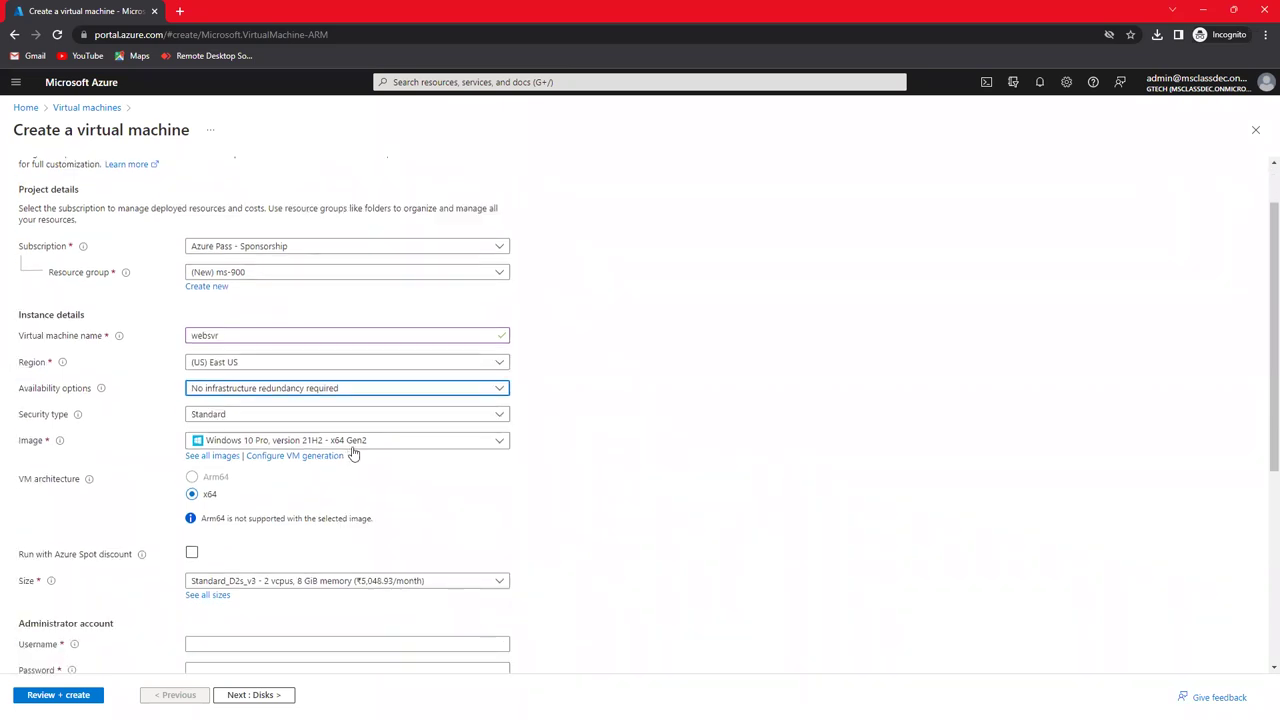
pyautogui.click(348, 443)
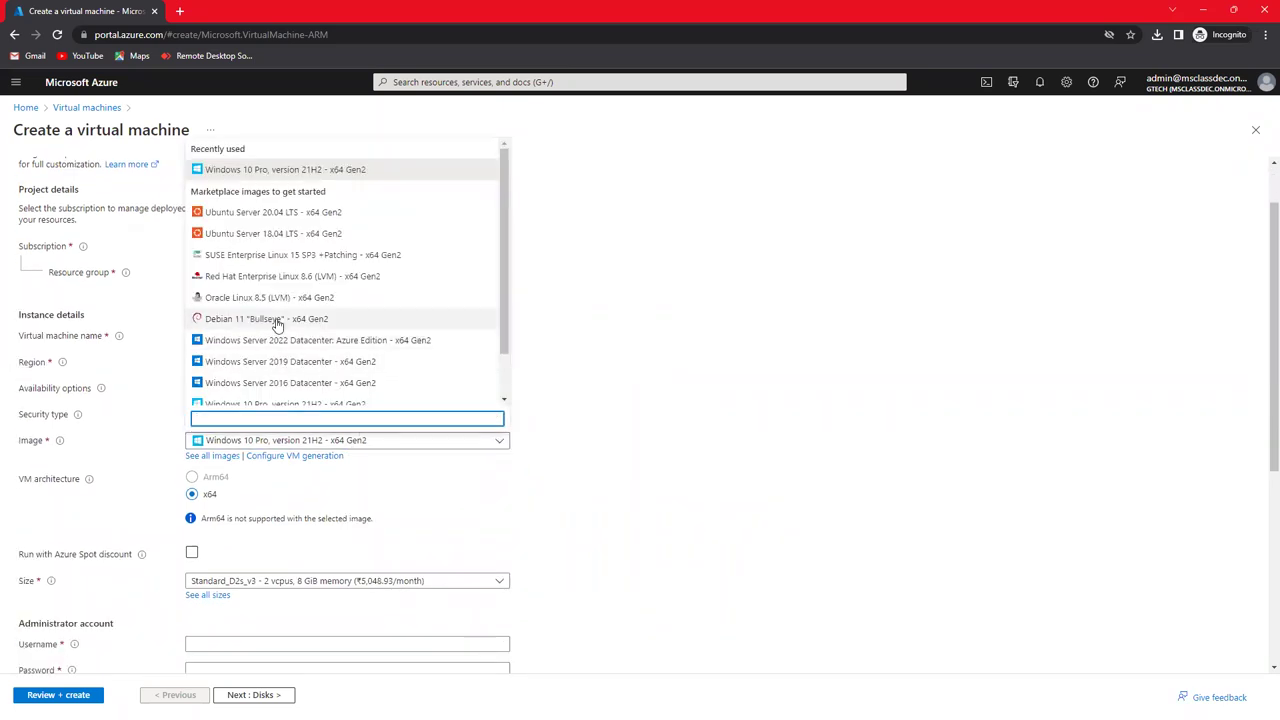
pyautogui.scroll(-1, 305, 335)
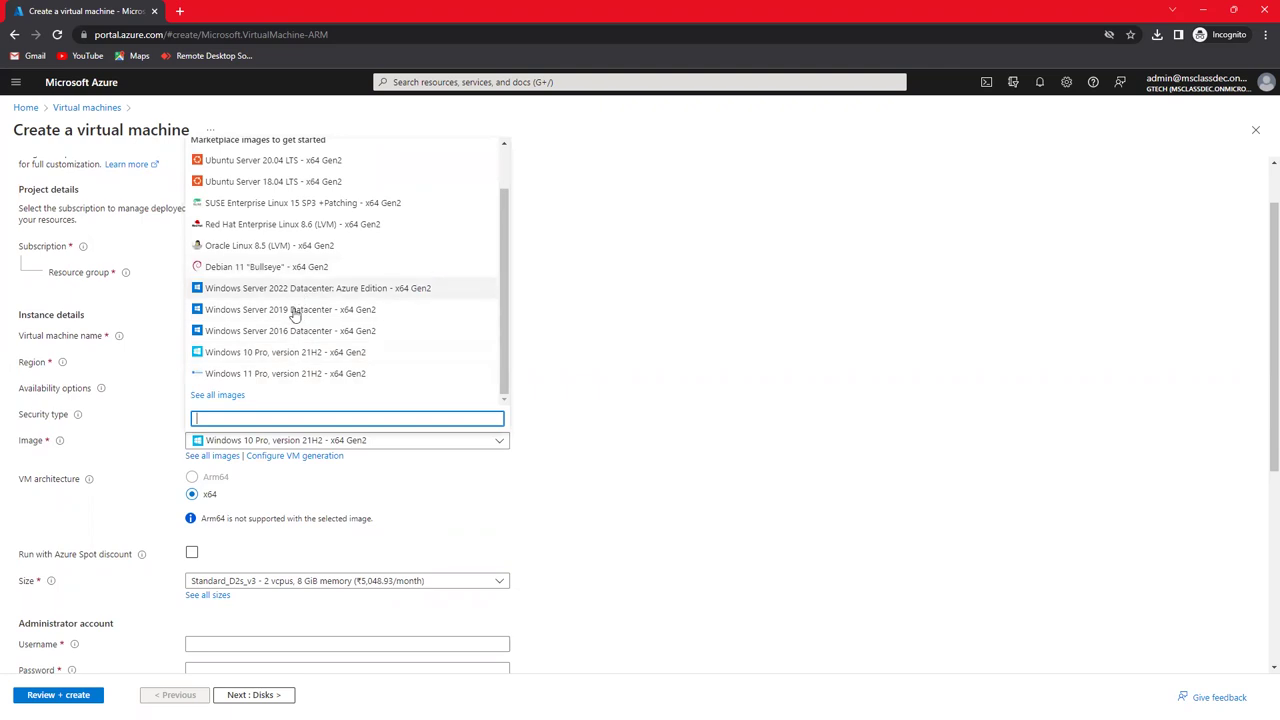
pyautogui.click(297, 311)
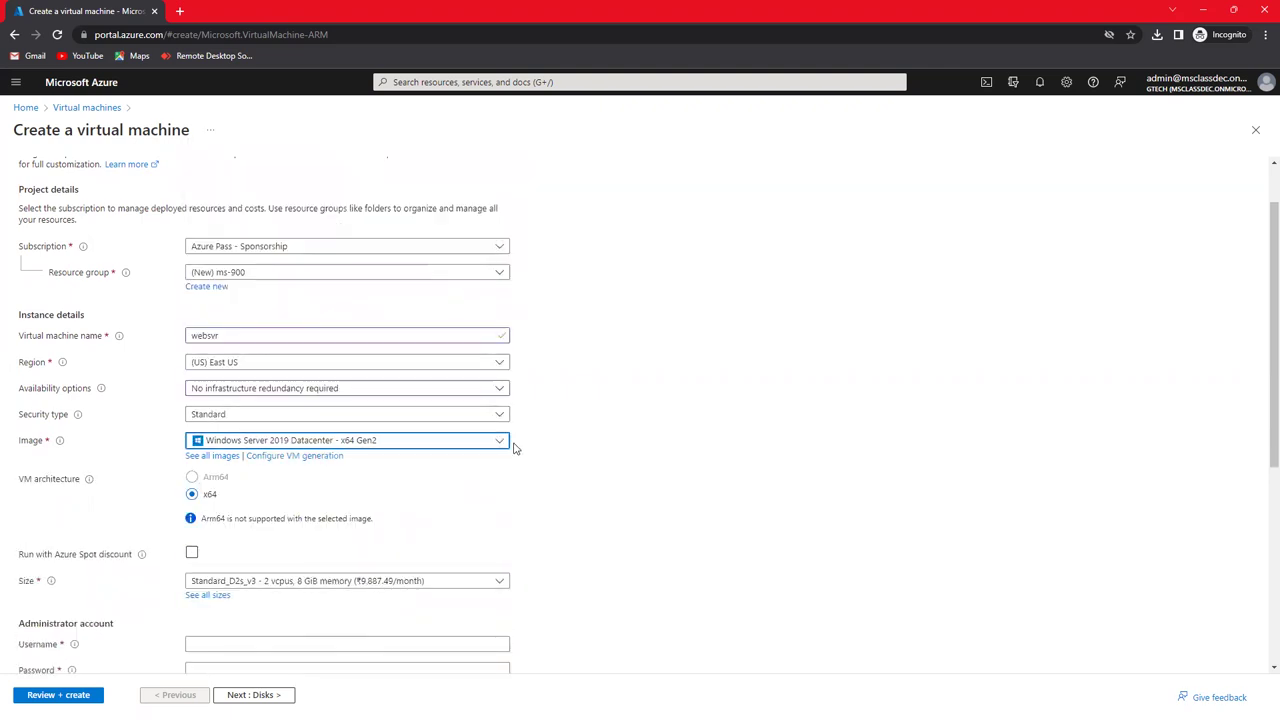
# Keep size Standard_D2s_v3 and enter the administrator username and password.
pyautogui.scroll(-2, 480, 469)
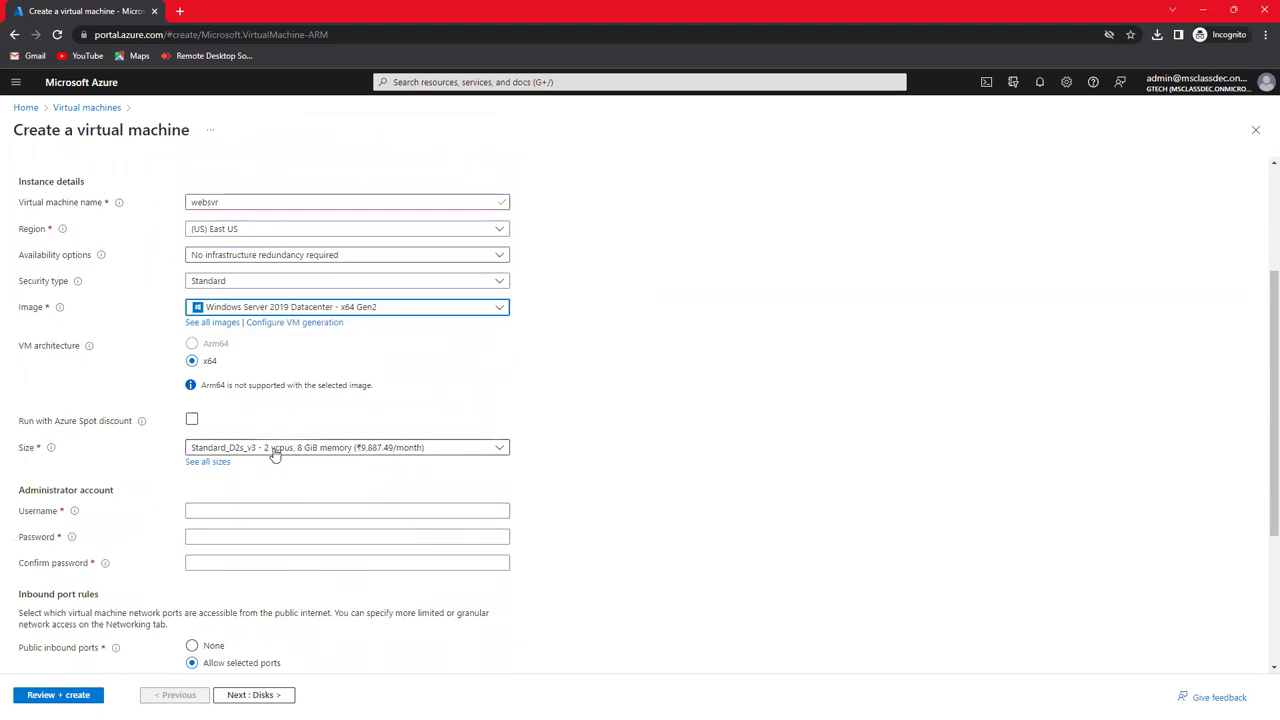
pyautogui.click(275, 452)
pyautogui.click(313, 489)
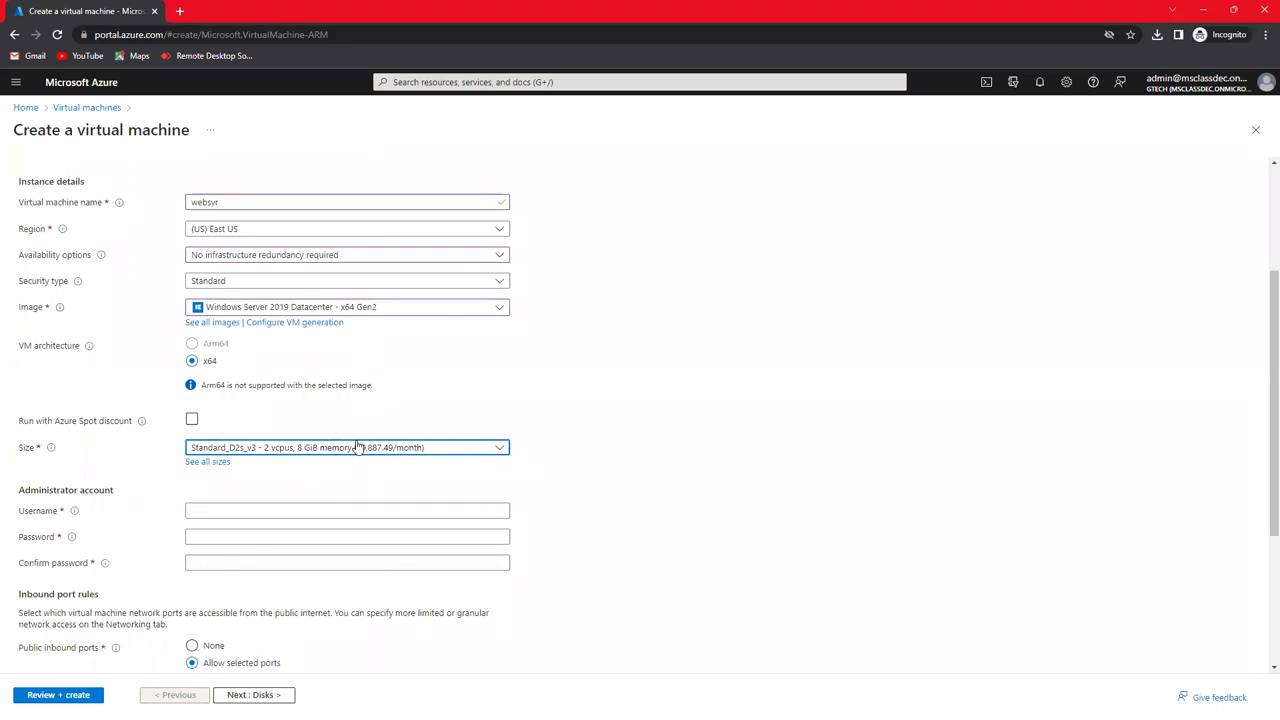
pyautogui.click(337, 510)
pyautogui.write('azuser')
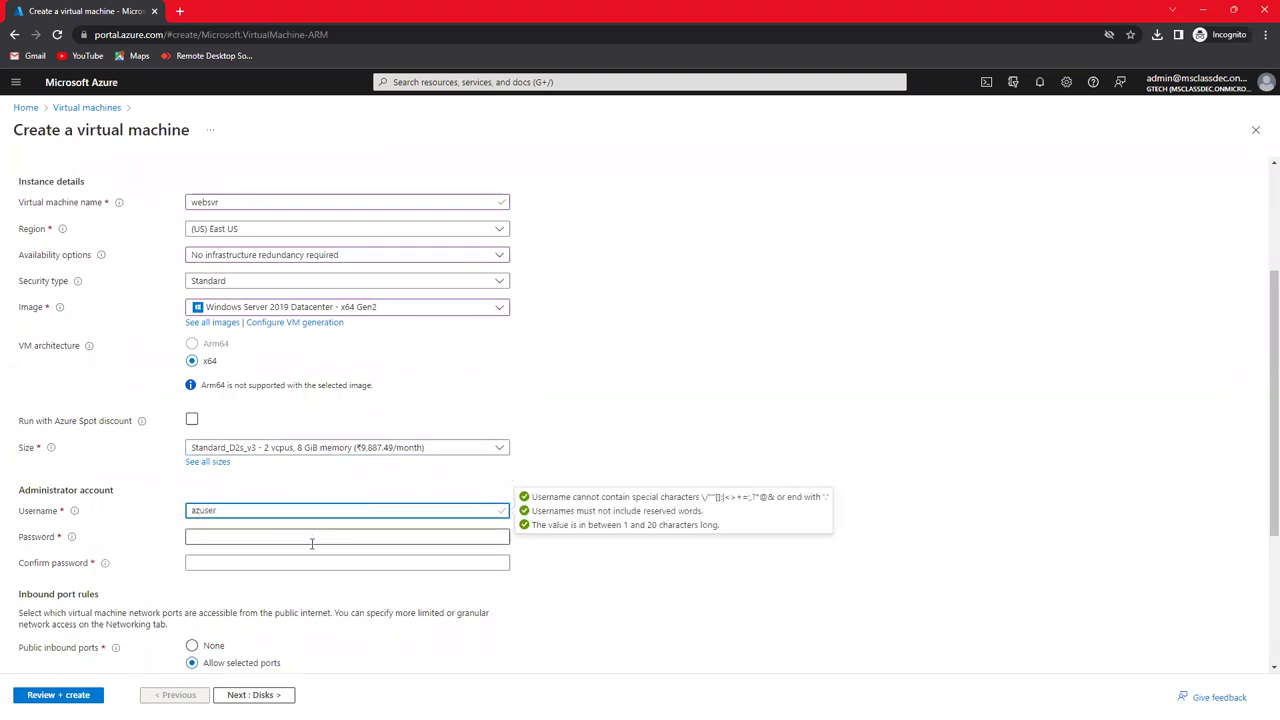
pyautogui.click(311, 537)
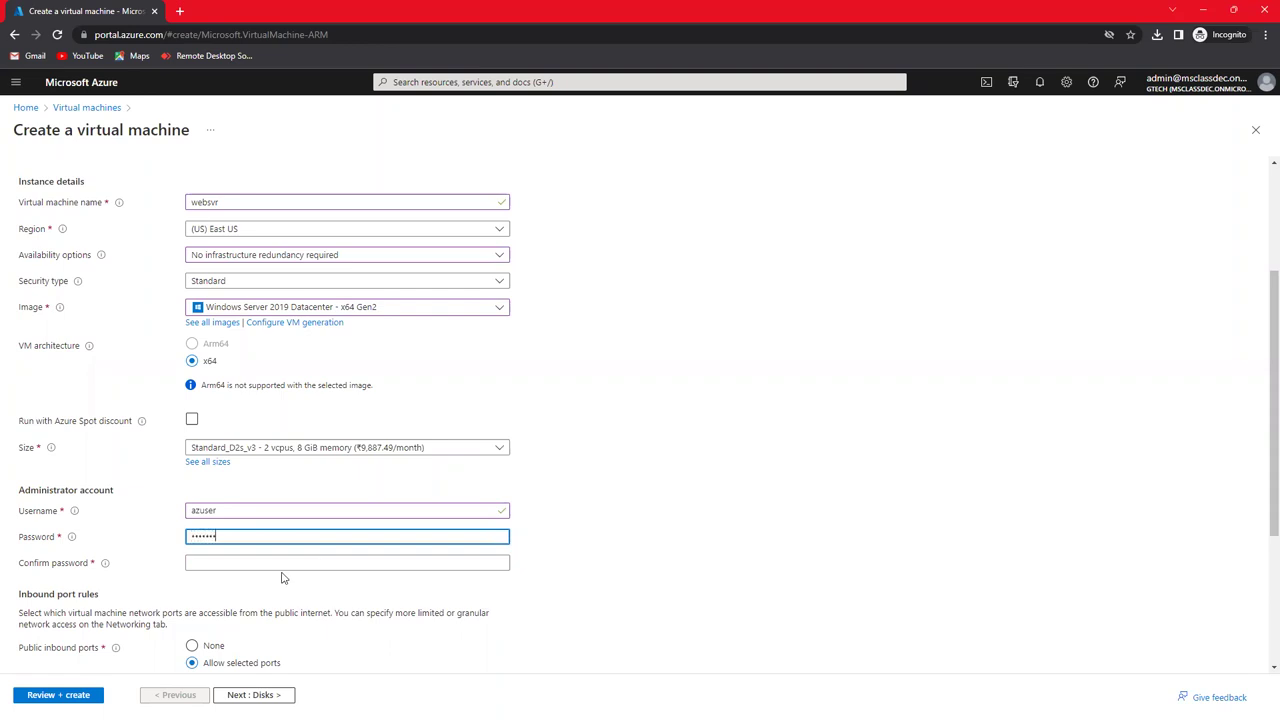
pyautogui.click(242, 564)
pyautogui.write('•••••')
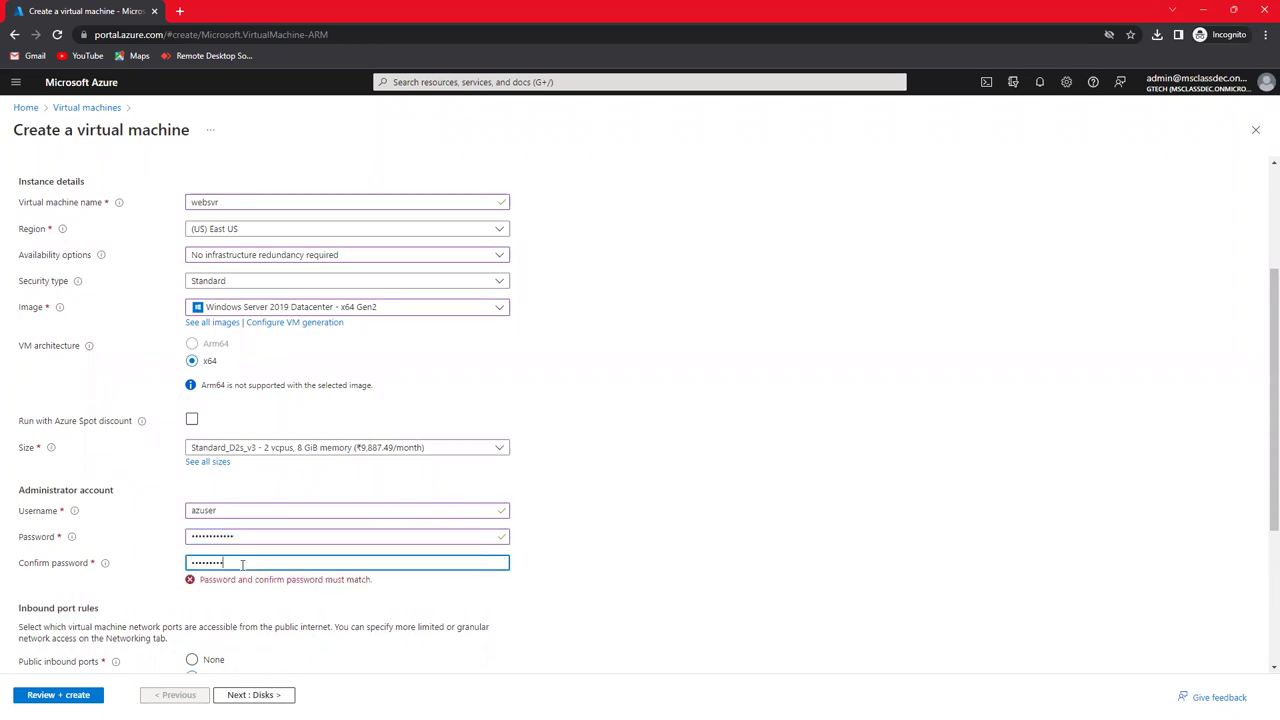
# Allow HTTP (80) and HTTPS (443) as inbound ports.
pyautogui.scroll(-2, 248, 520)
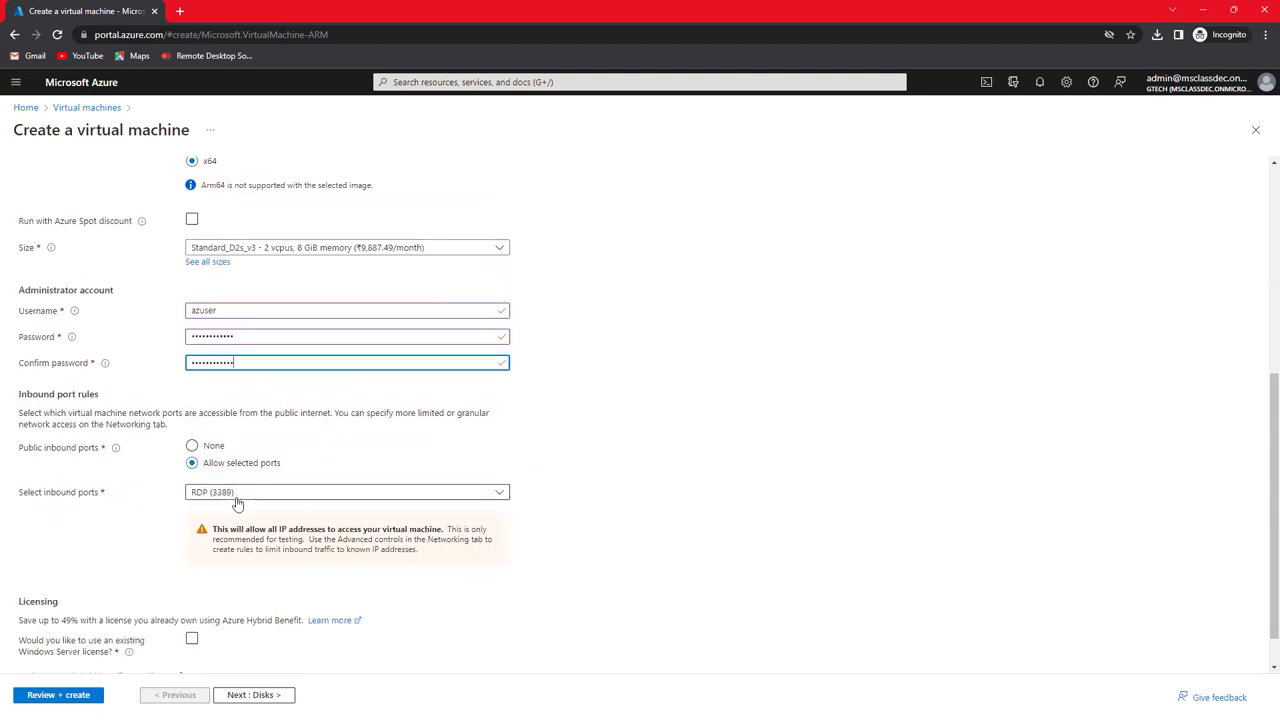
pyautogui.click(237, 494)
pyautogui.click(197, 511)
pyautogui.click(215, 532)
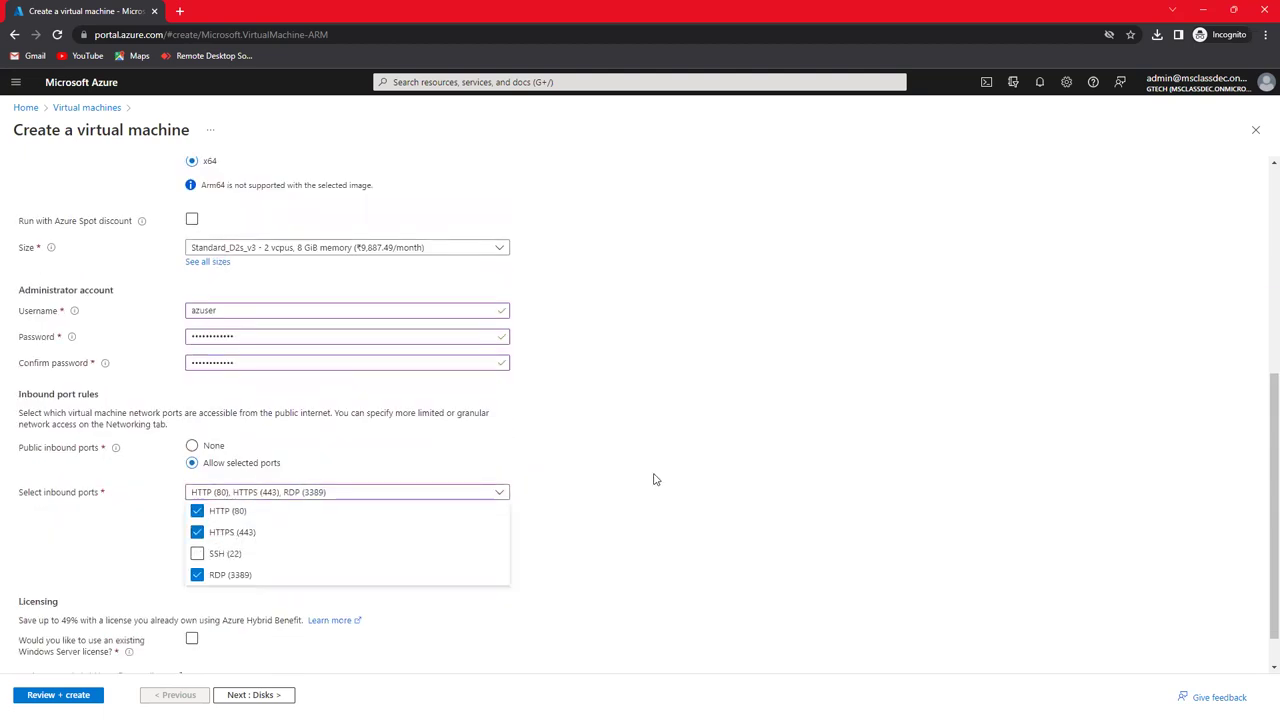
pyautogui.click(654, 479)
# Use an existing Windows Server licence, confirm eligibility, and run Review + create.
pyautogui.scroll(-1, 330, 563)
pyautogui.click(191, 594)
pyautogui.click(25, 634)
pyautogui.click(58, 694)
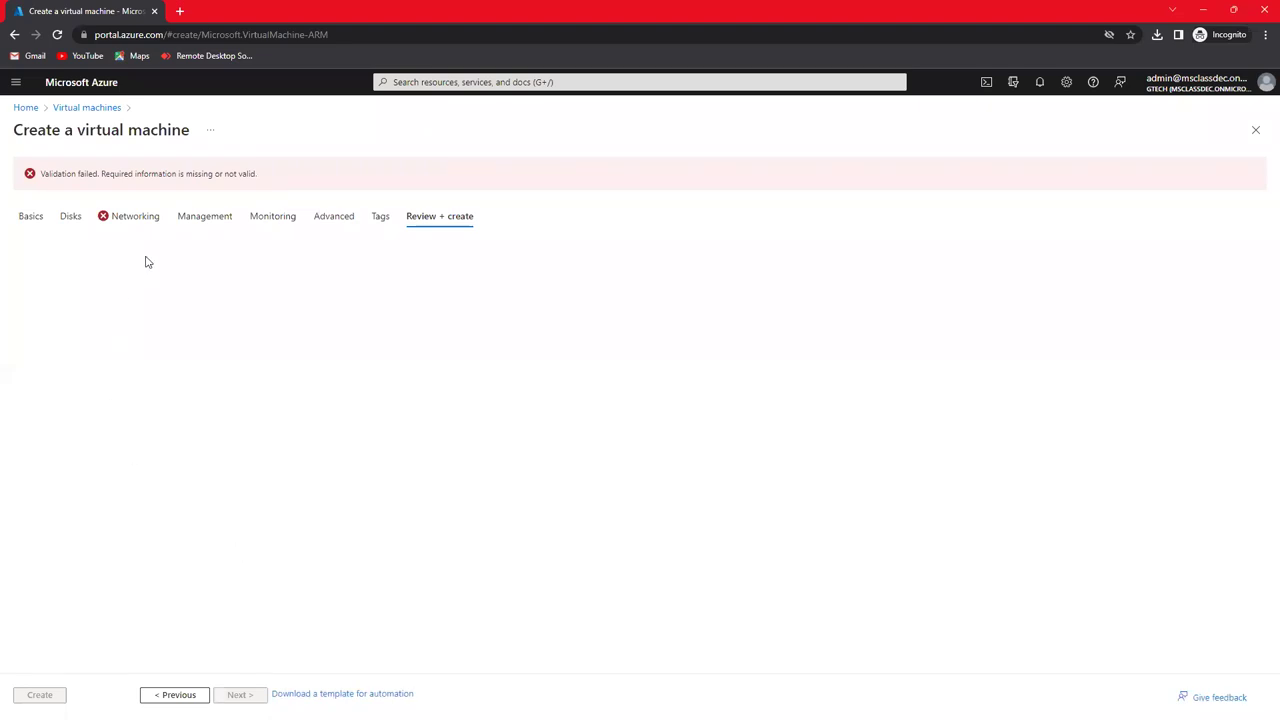
# In Networking, delete public IP and NIC with the VM, then validate and create websvr.
pyautogui.click(152, 217)
pyautogui.scroll(-3, 258, 441)
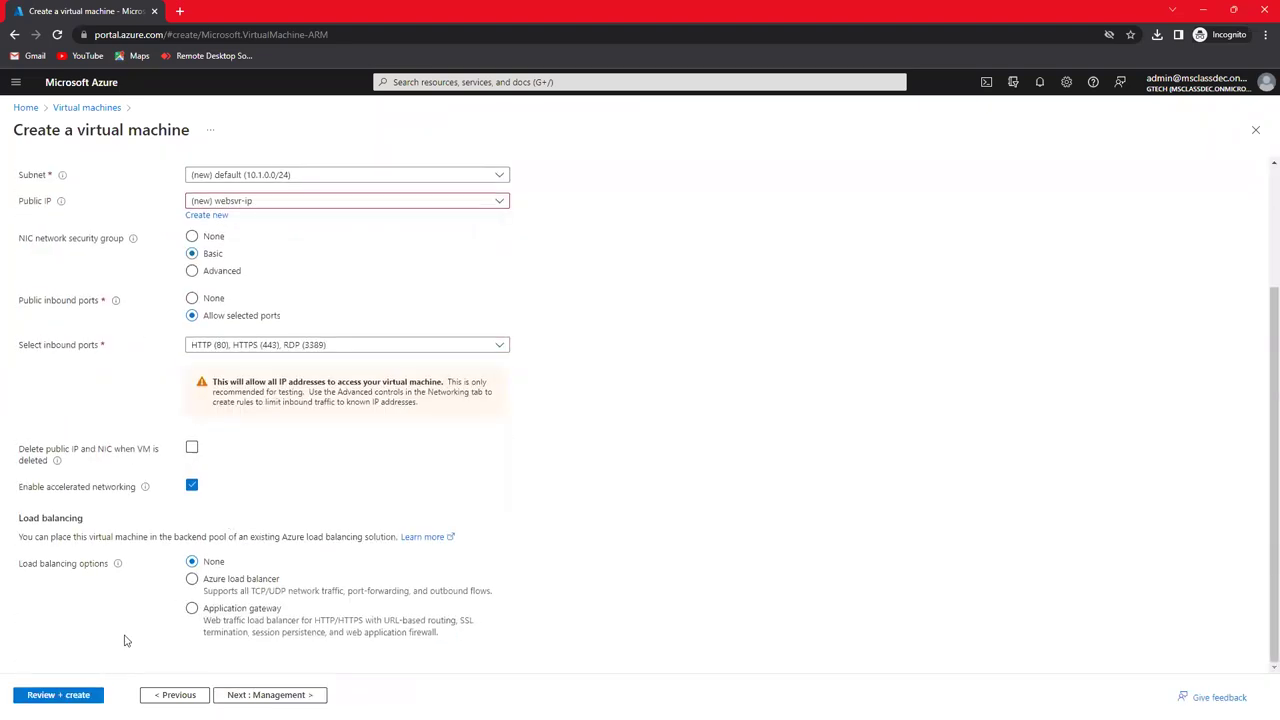
pyautogui.click(192, 611)
pyautogui.click(58, 694)
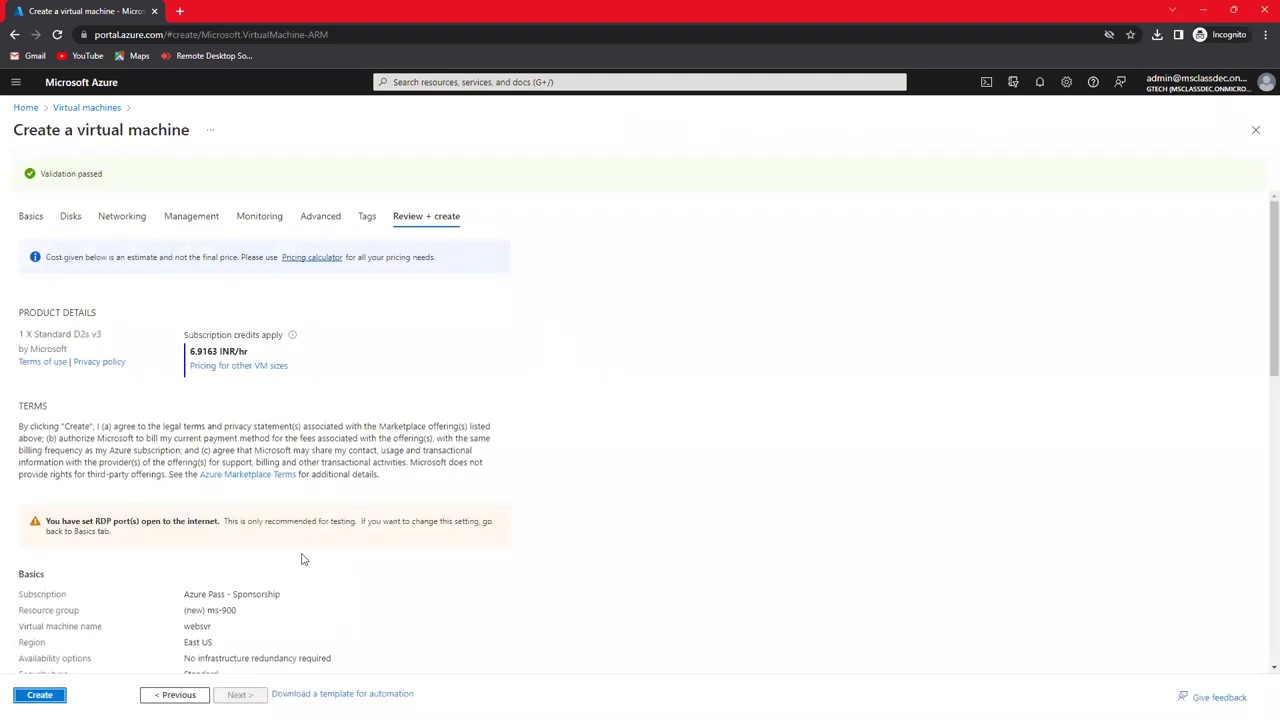
pyautogui.click(45, 695)
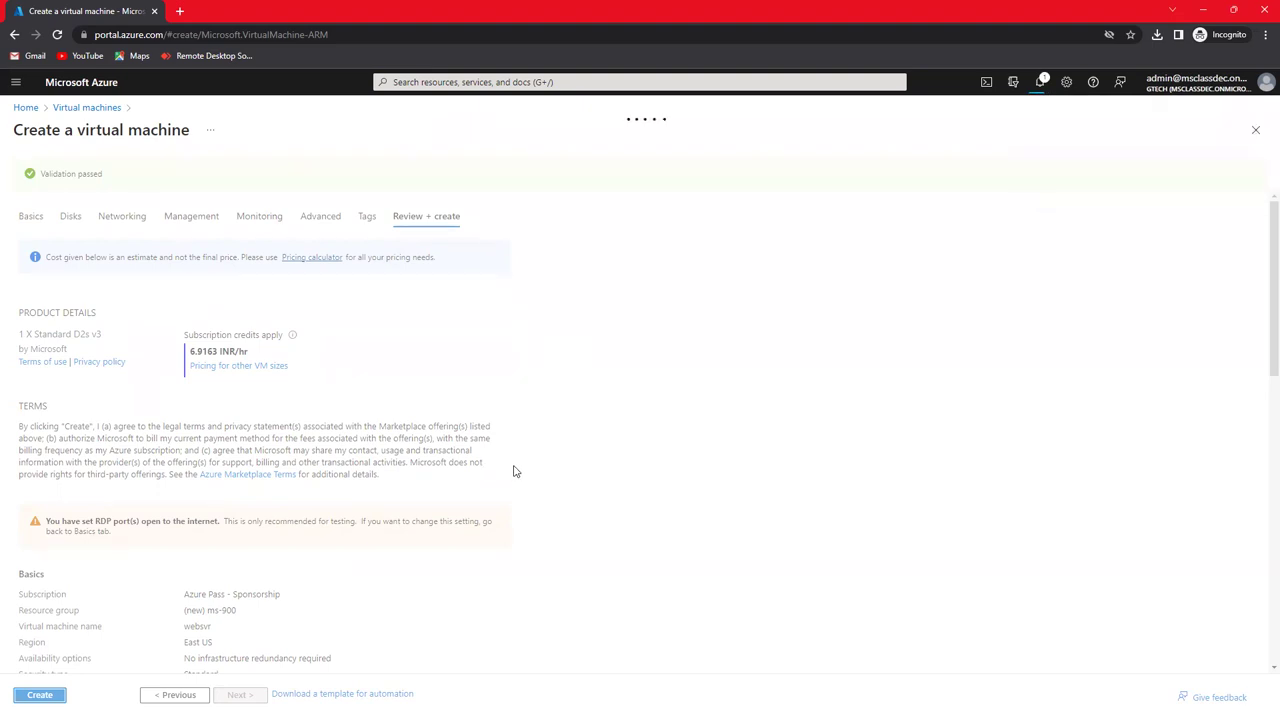
# Refresh the websvr deployment until complete, then open the new websvr virtual machine.
pyautogui.click(1204, 9)
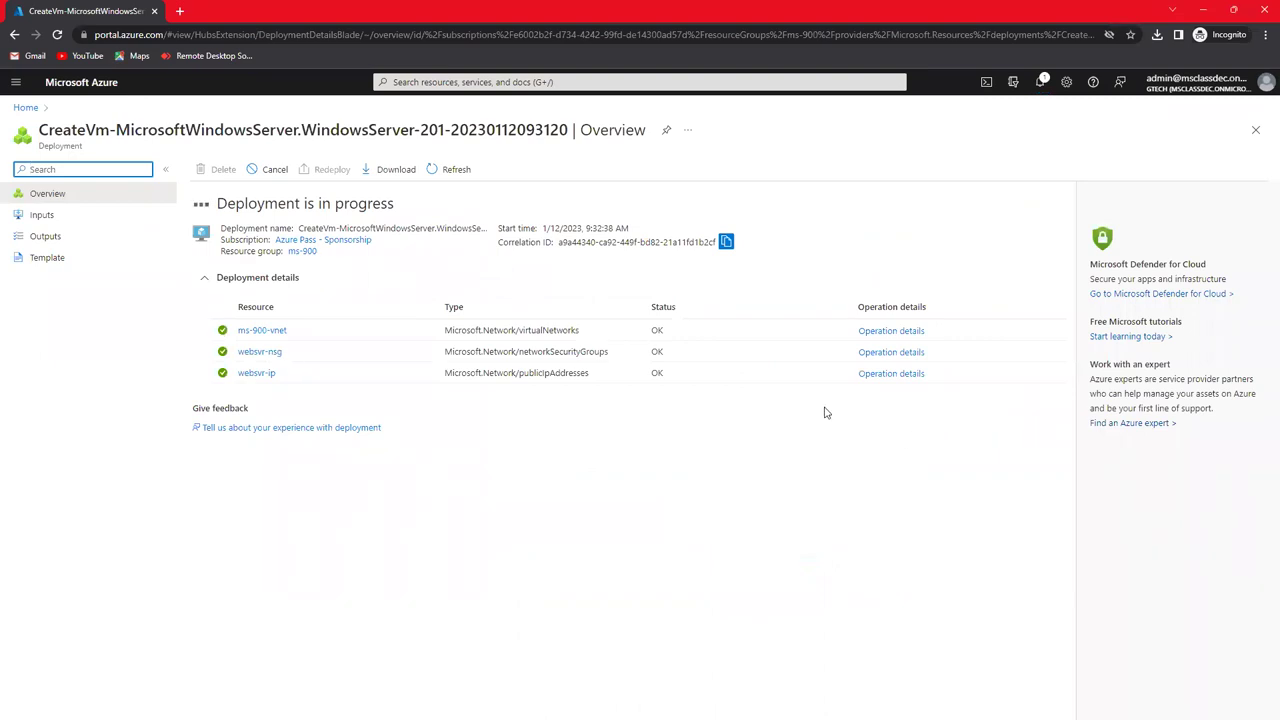
pyautogui.click(454, 172)
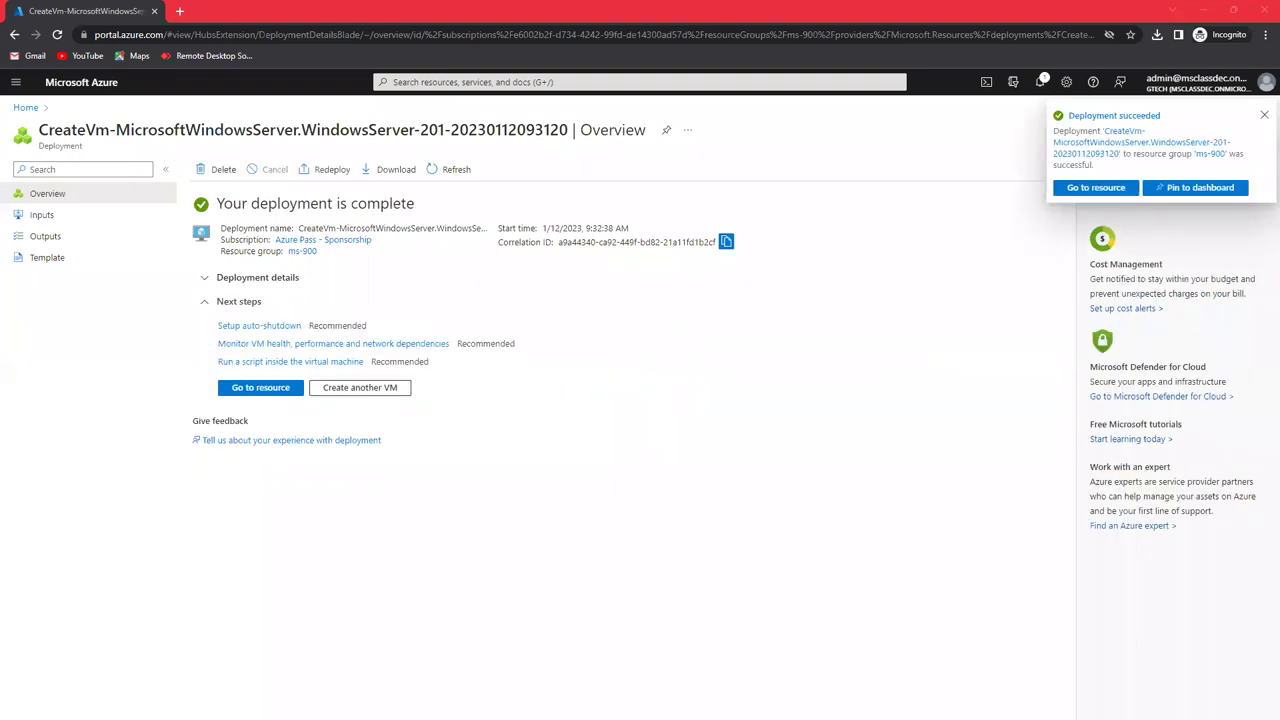
pyautogui.click(255, 391)
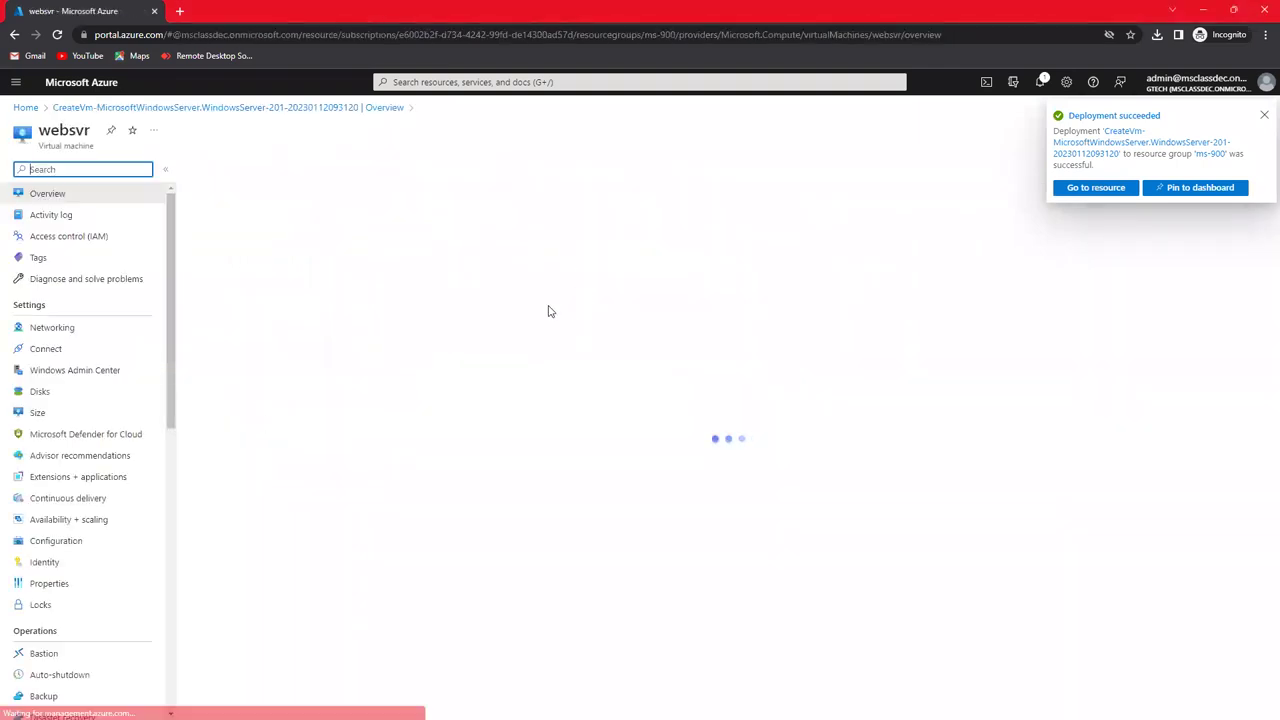
# Download the websvr RDP file from Connect > RDP, save it and open it.
pyautogui.click(226, 169)
pyautogui.click(260, 198)
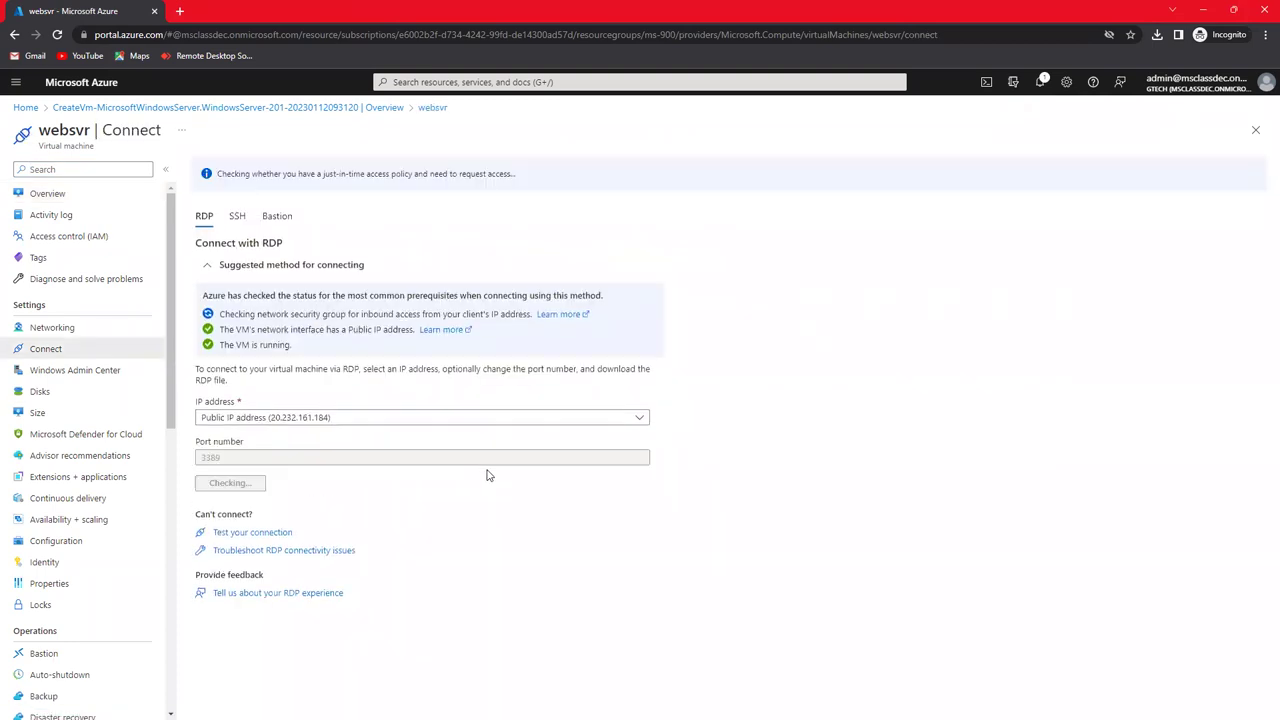
pyautogui.click(278, 489)
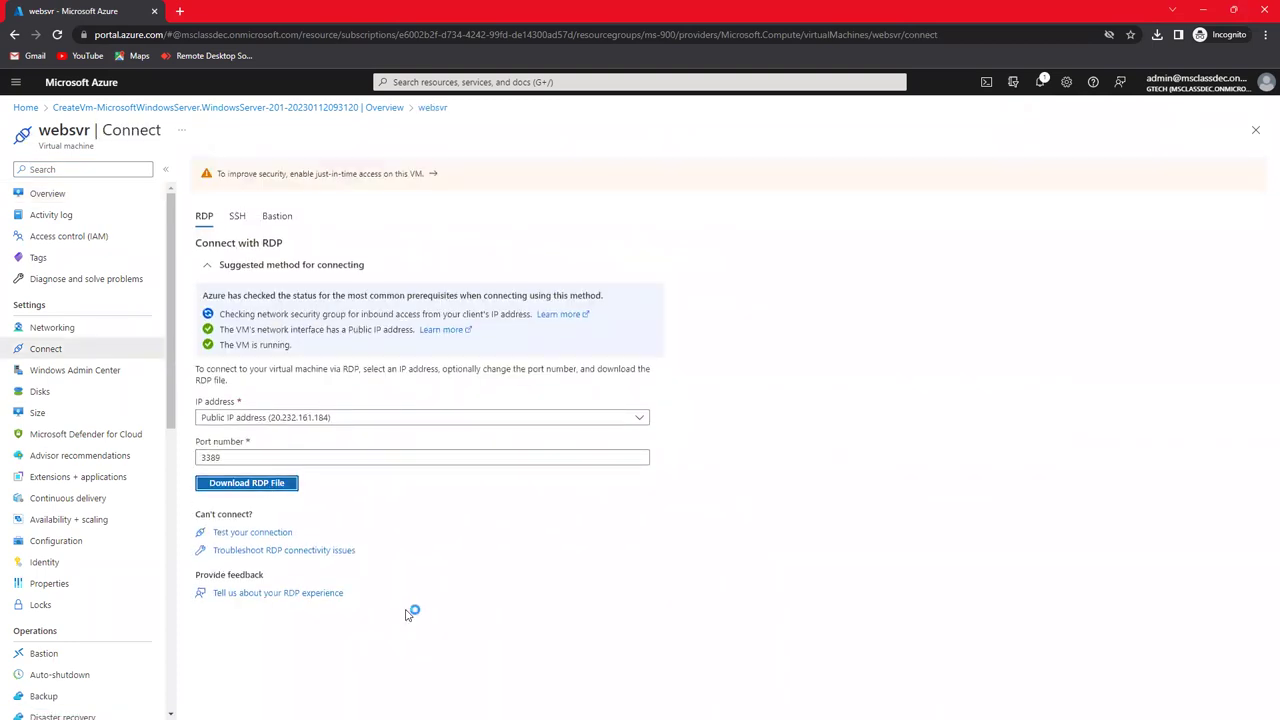
pyautogui.click(345, 298)
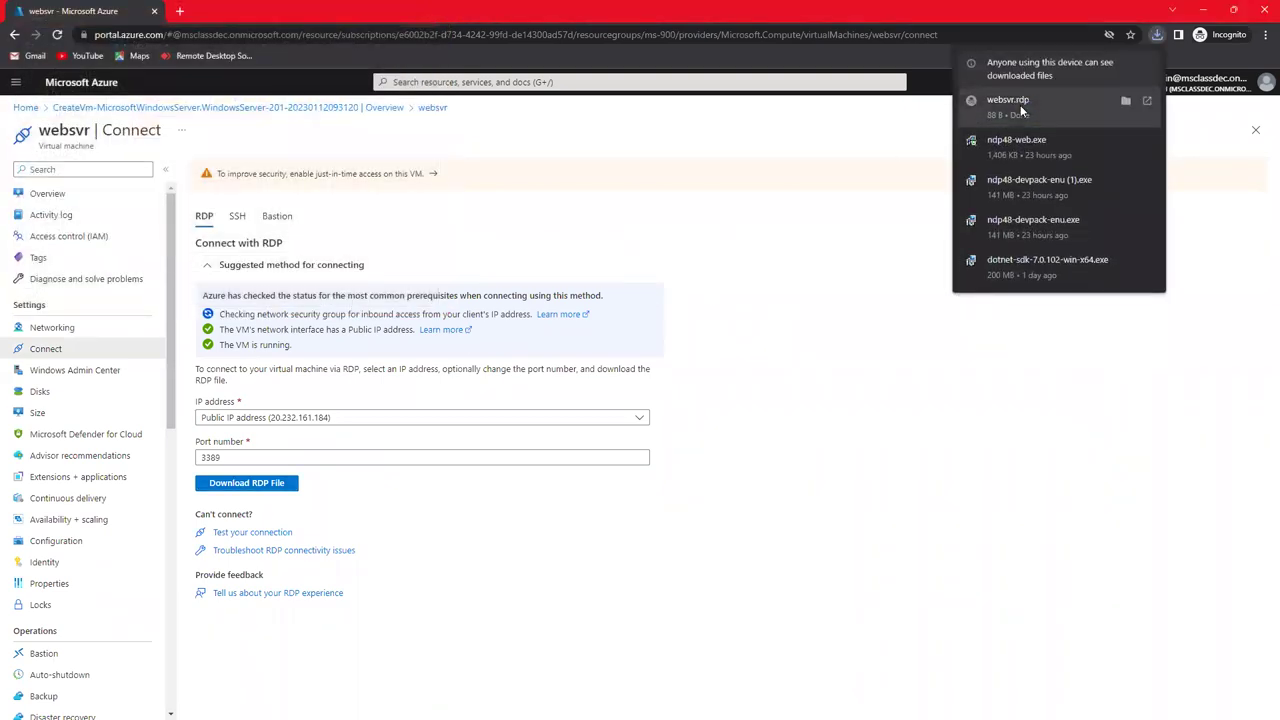
pyautogui.click(1021, 112)
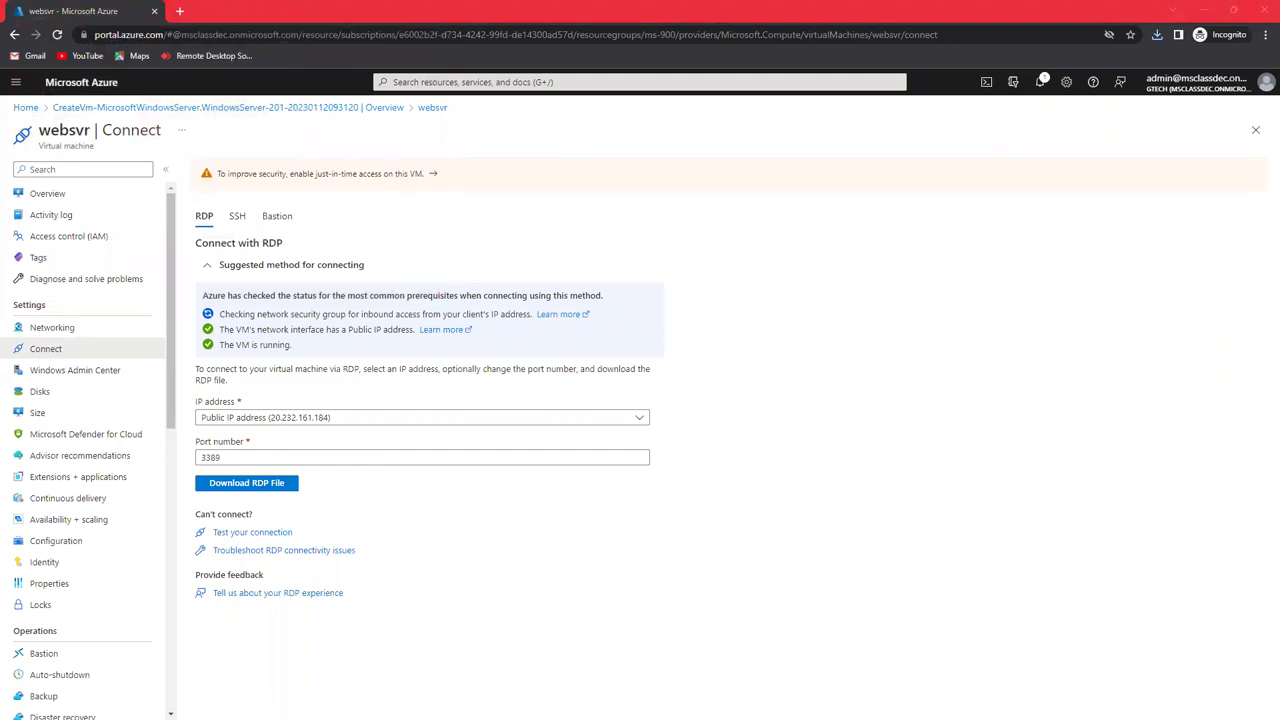
# Enter the websvr administrator username and password to connect.
pyautogui.click(673, 367)
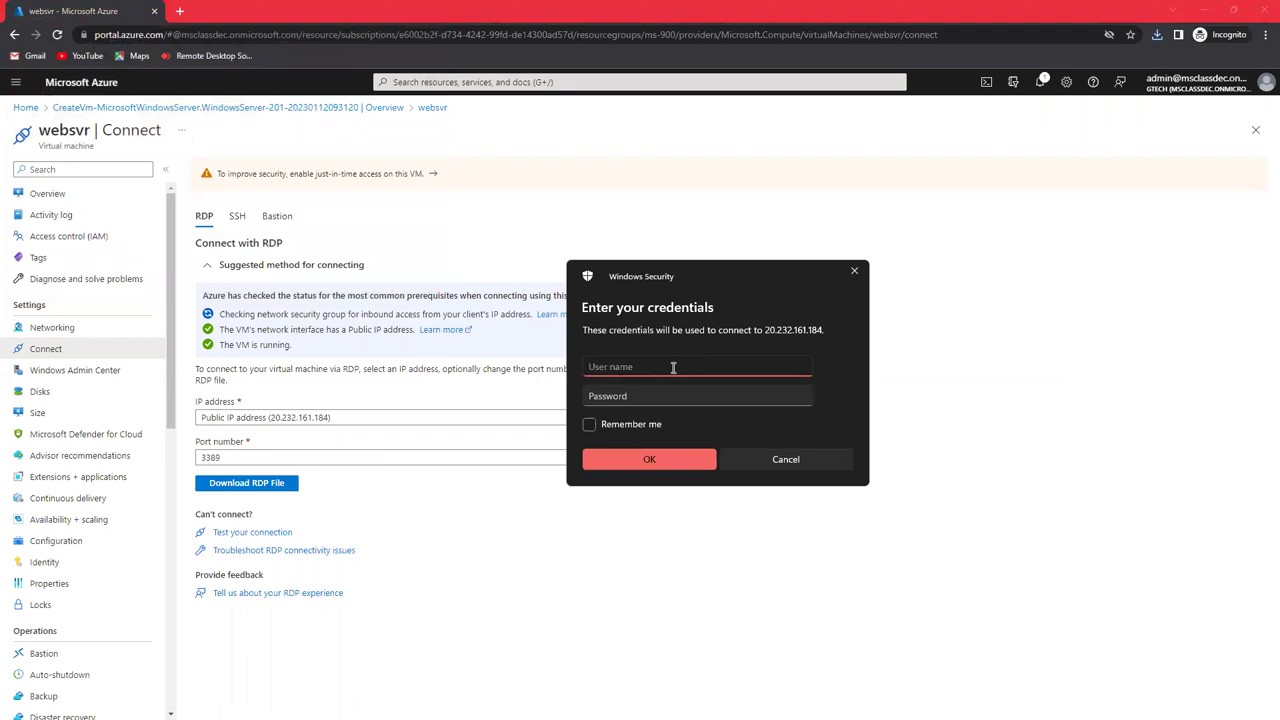
pyautogui.write('azuser')
pyautogui.press('Tab')
pyautogui.write('********')
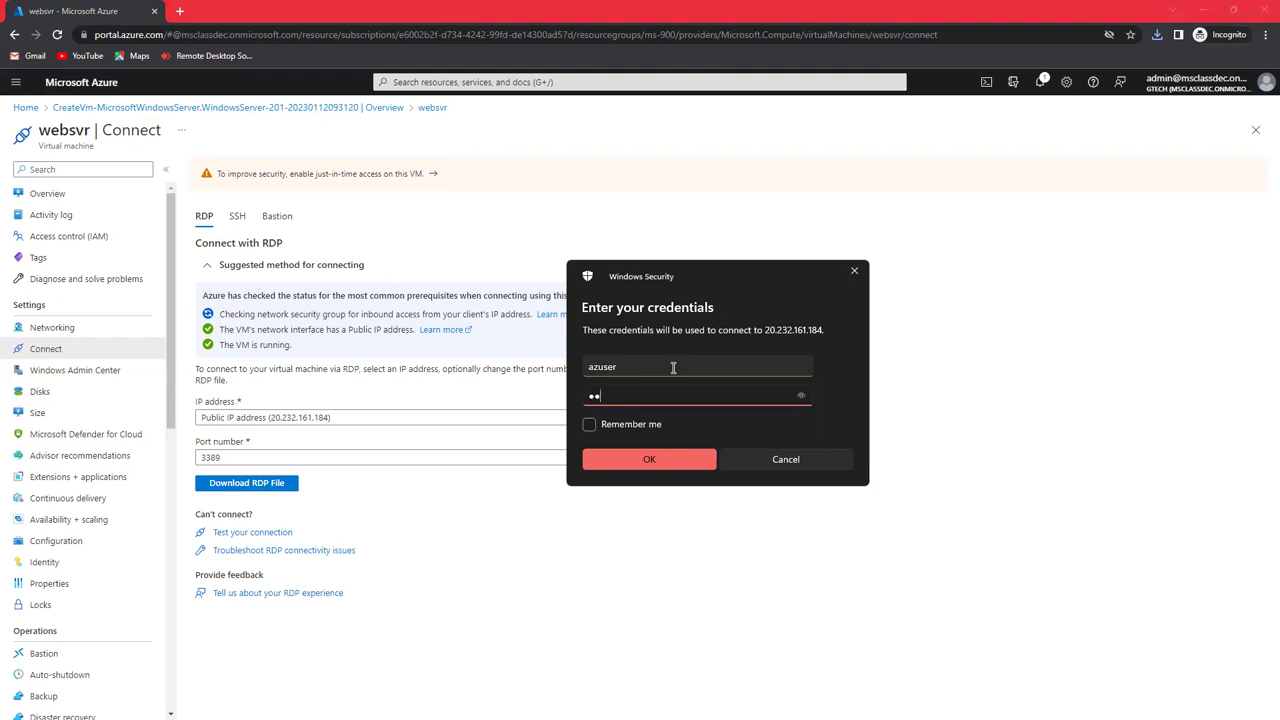
pyautogui.write('****')
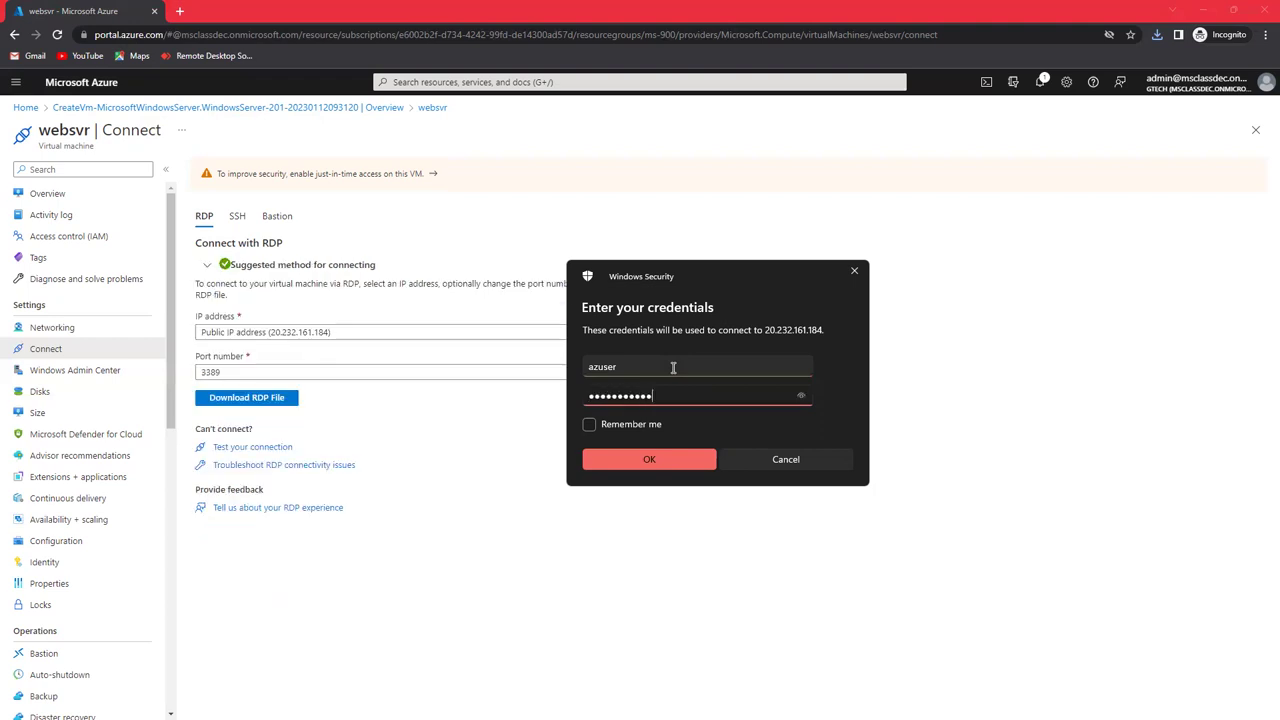
pyautogui.press('Return')
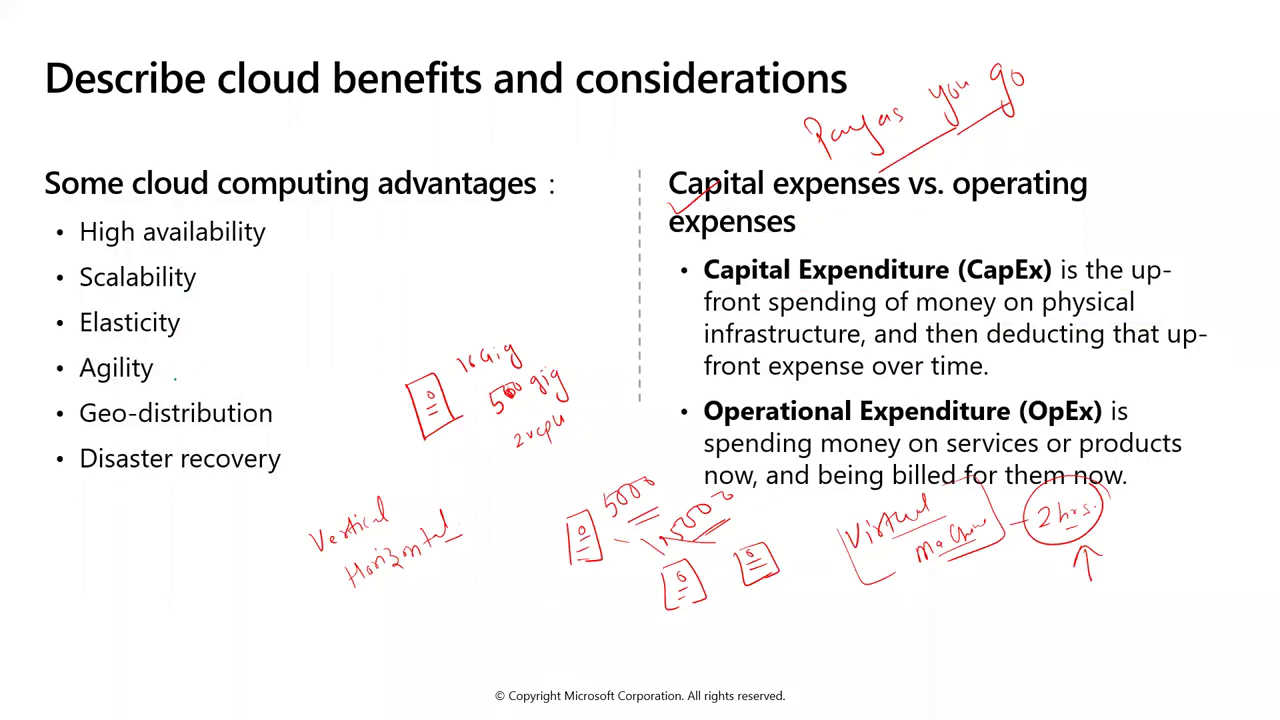
# Draw a green ink bracket and check mark around Agility on the slide.
pyautogui.moveTo(155, 351)
pyautogui.mouseDown()
pyautogui.moveTo(168, 358)
pyautogui.moveTo(160, 383)
pyautogui.mouseUp()
pyautogui.moveTo(78, 350)
pyautogui.mouseDown()
pyautogui.moveTo(110, 391)
pyautogui.moveTo(190, 341)
pyautogui.mouseUp()
# Switch to the websvr Remote Desktop window and maximise it to full screen.
pyautogui.hotkey('alt', 'Tab')
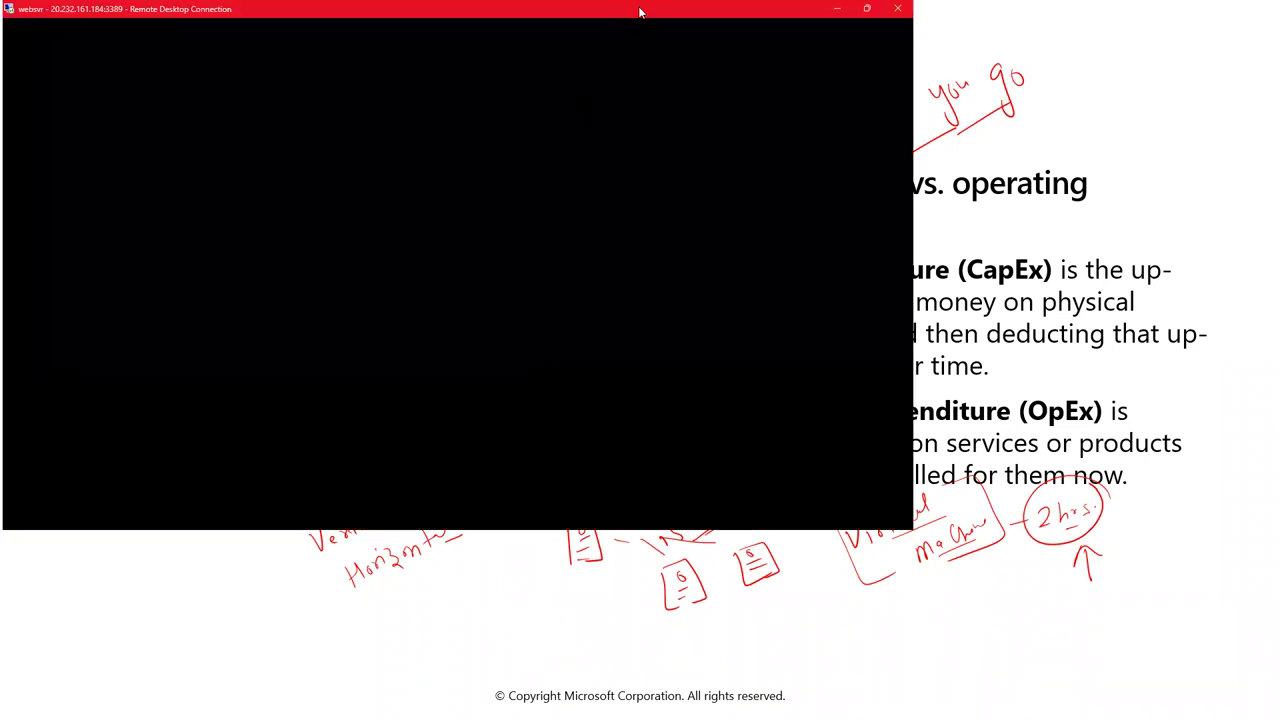
pyautogui.moveTo(640, 14); pyautogui.dragTo(680, 80)
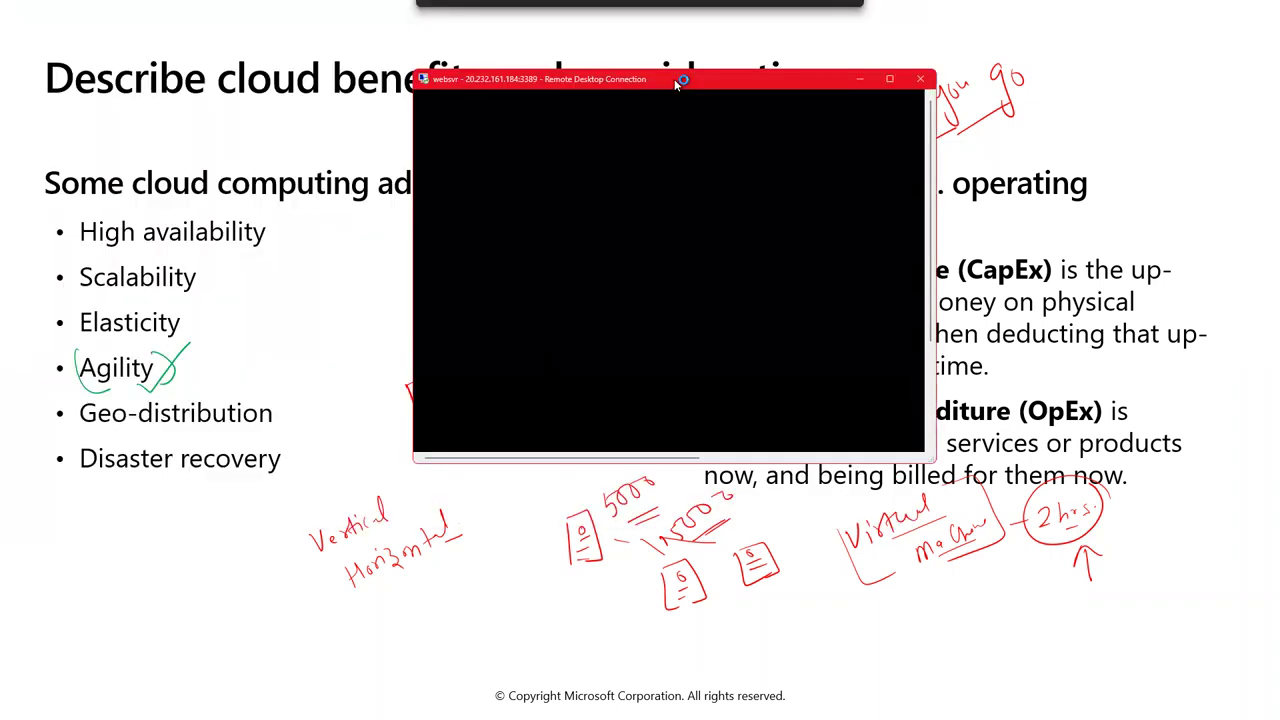
pyautogui.doubleClick(680, 80)
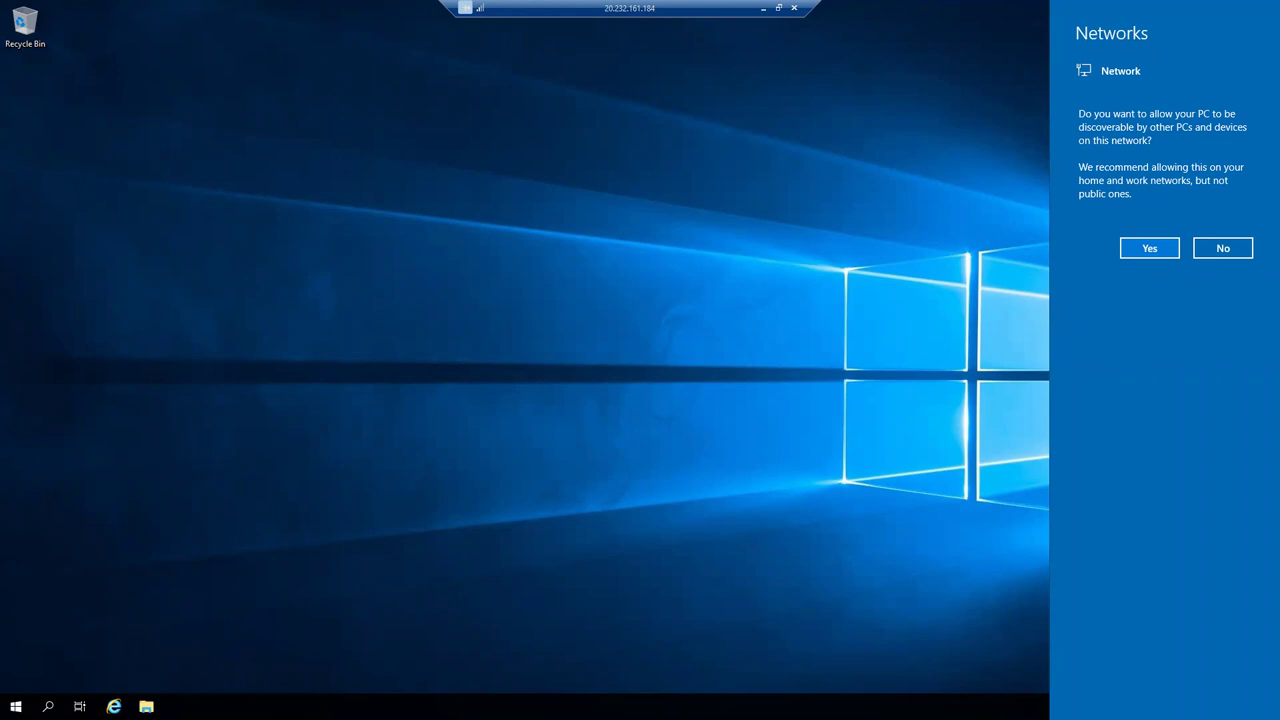
# Dismiss the discoverability prompt and launch PowerShell from the Run dialog on websvr.
pyautogui.click(16, 706)
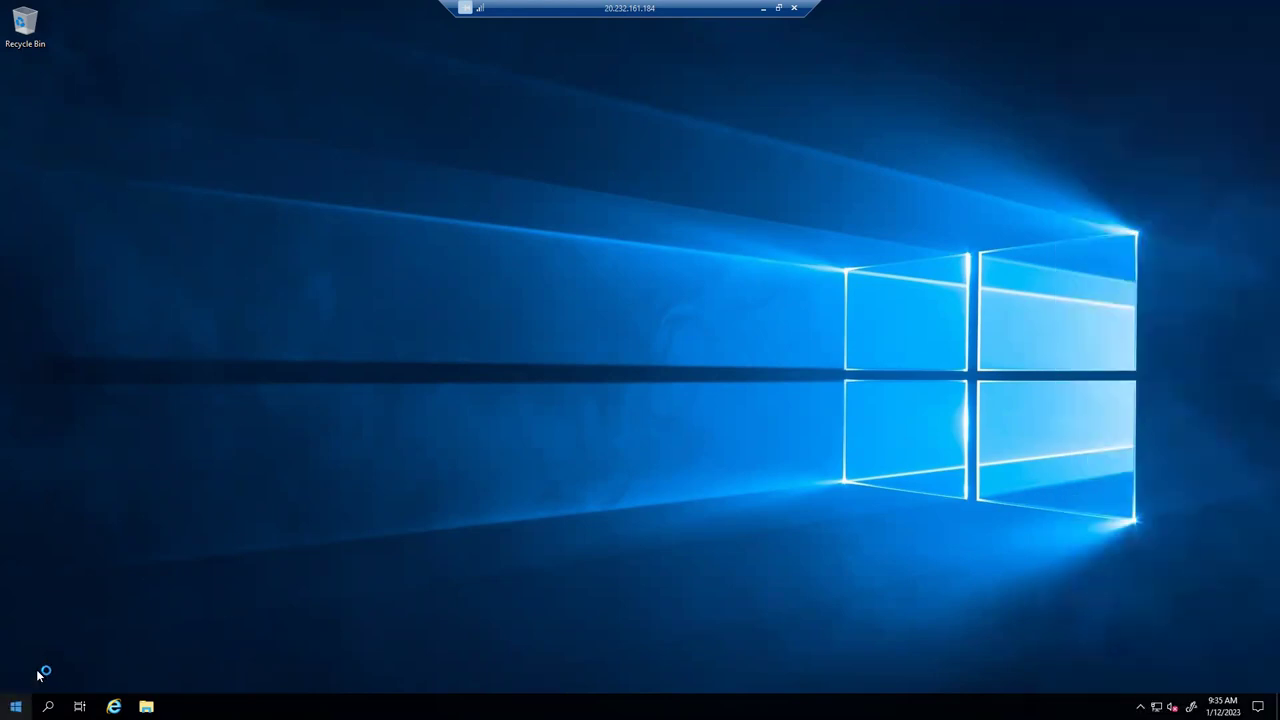
pyautogui.rightClick(16, 706)
pyautogui.click(58, 636)
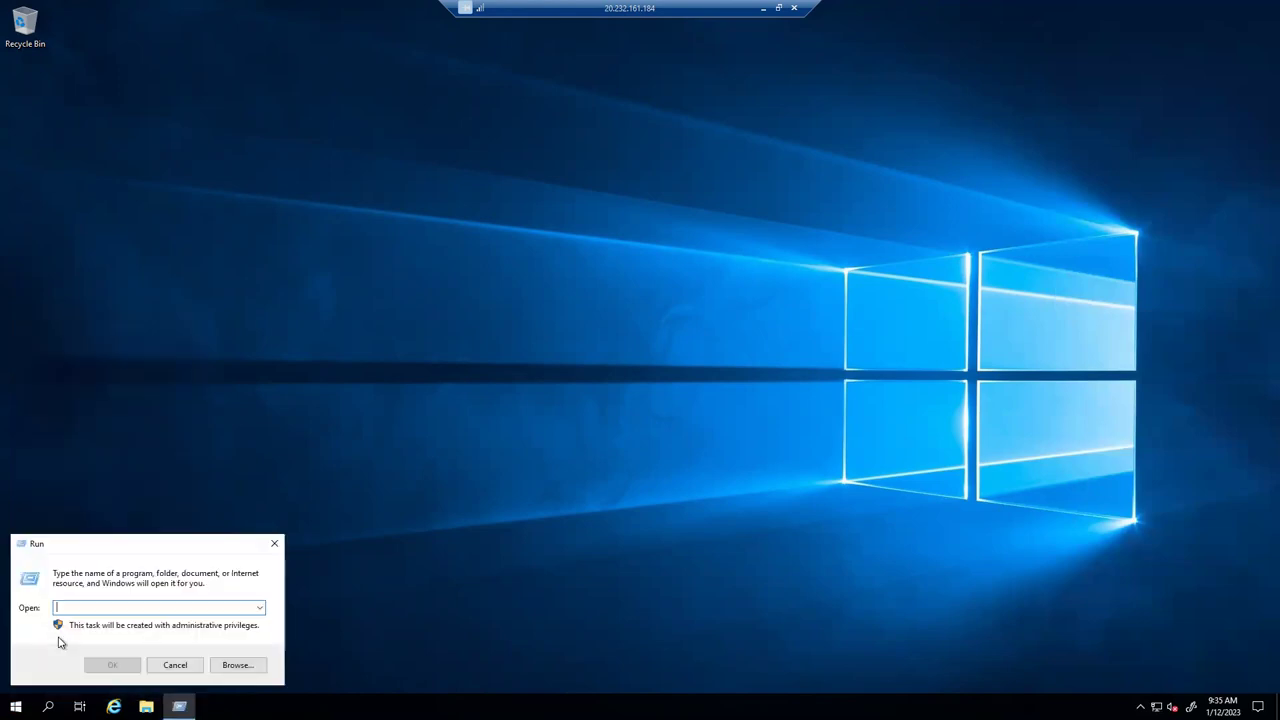
pyautogui.write('Powershell')
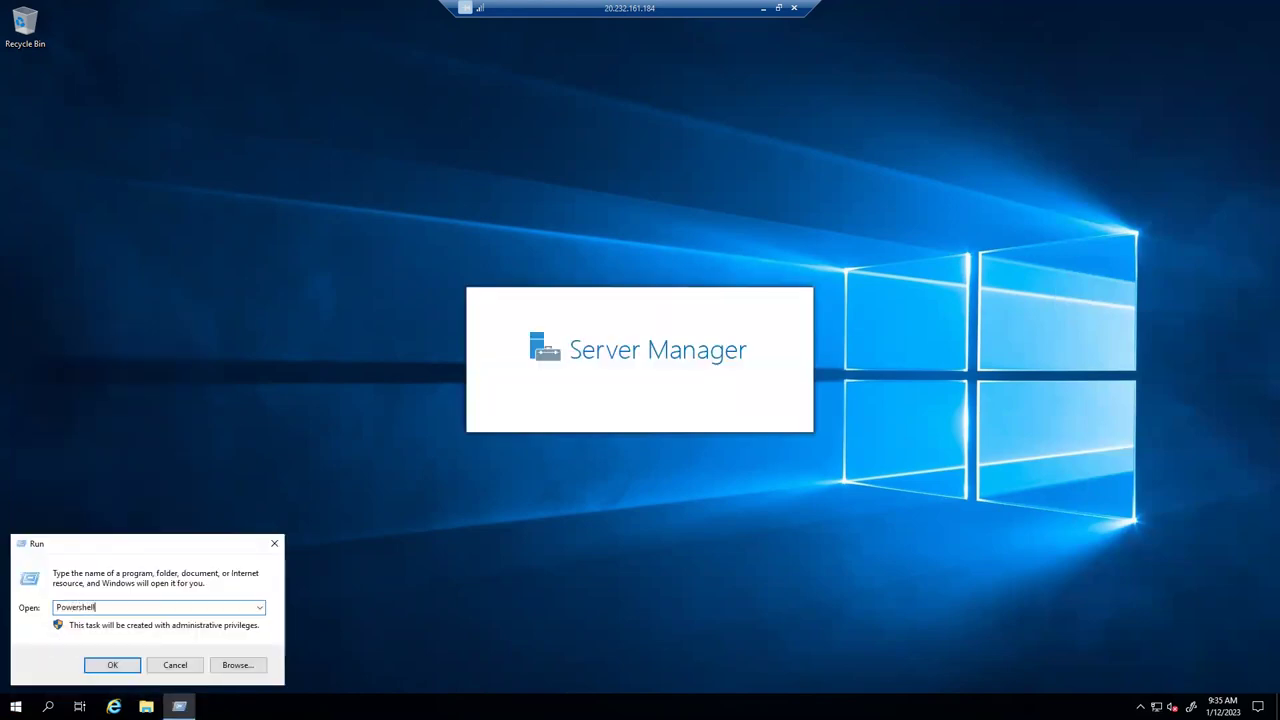
pyautogui.press('Return')
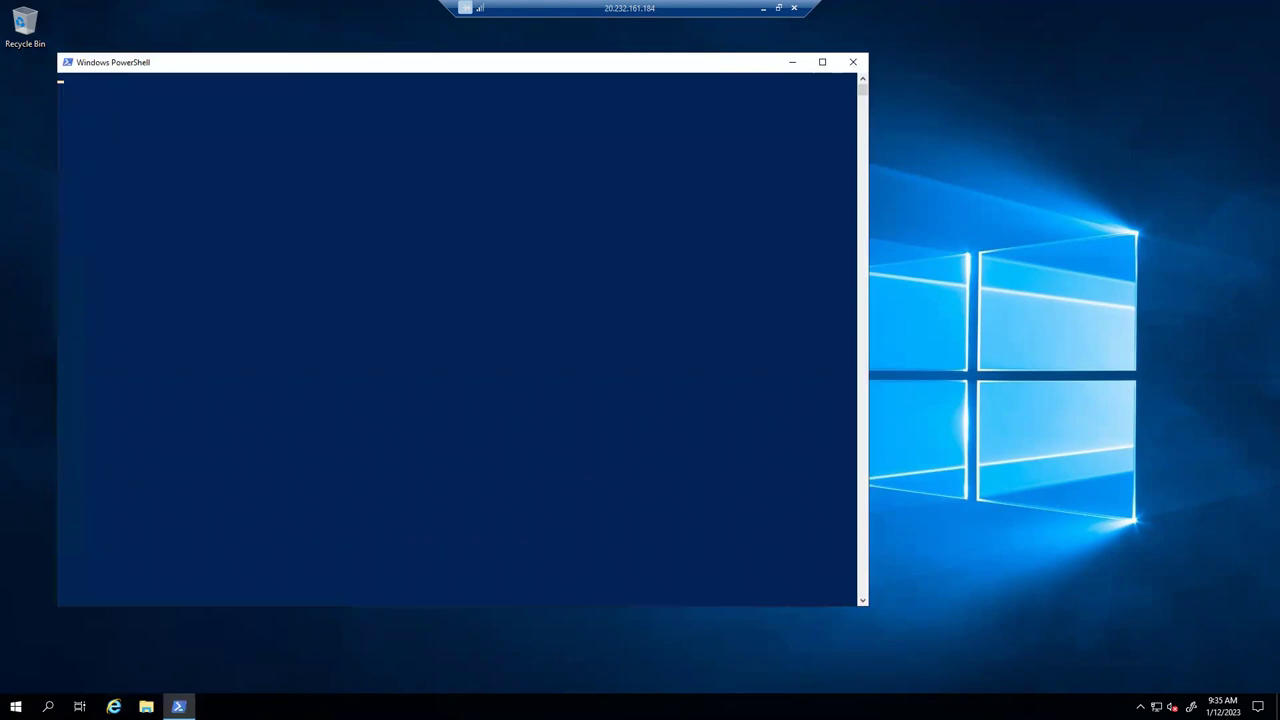
pyautogui.click(420, 175)
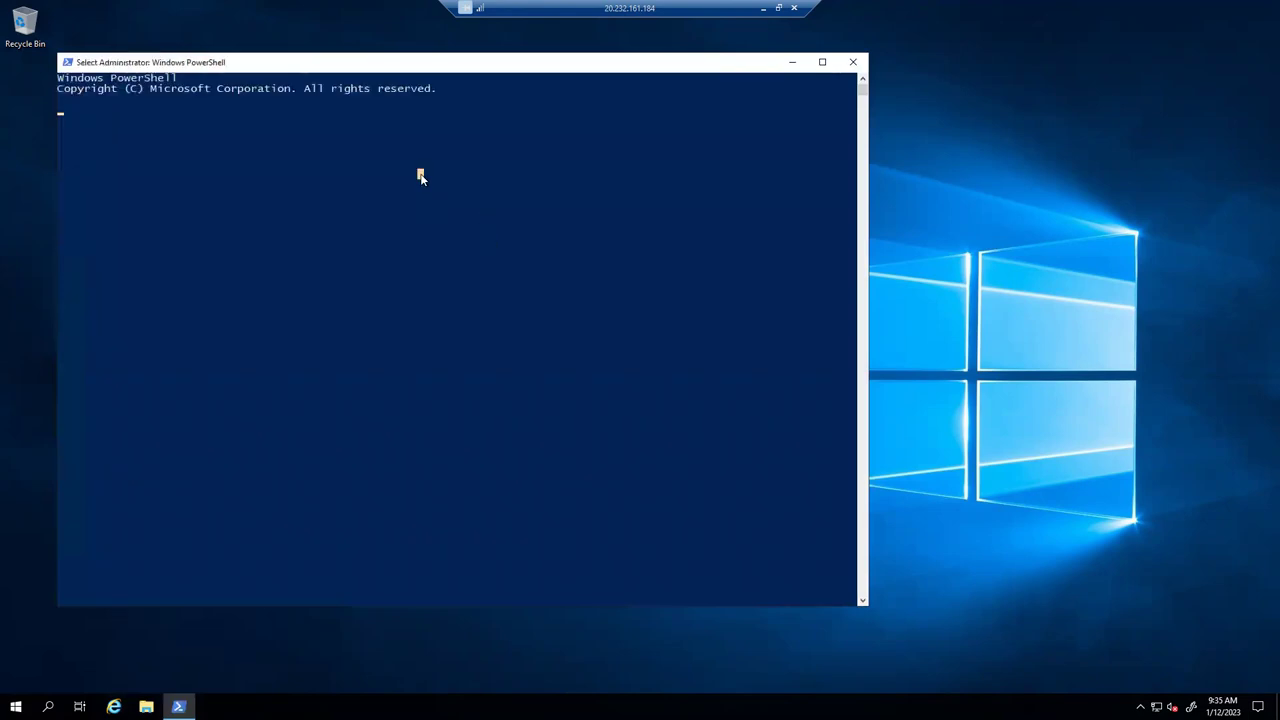
pyautogui.rightClick(420, 176)
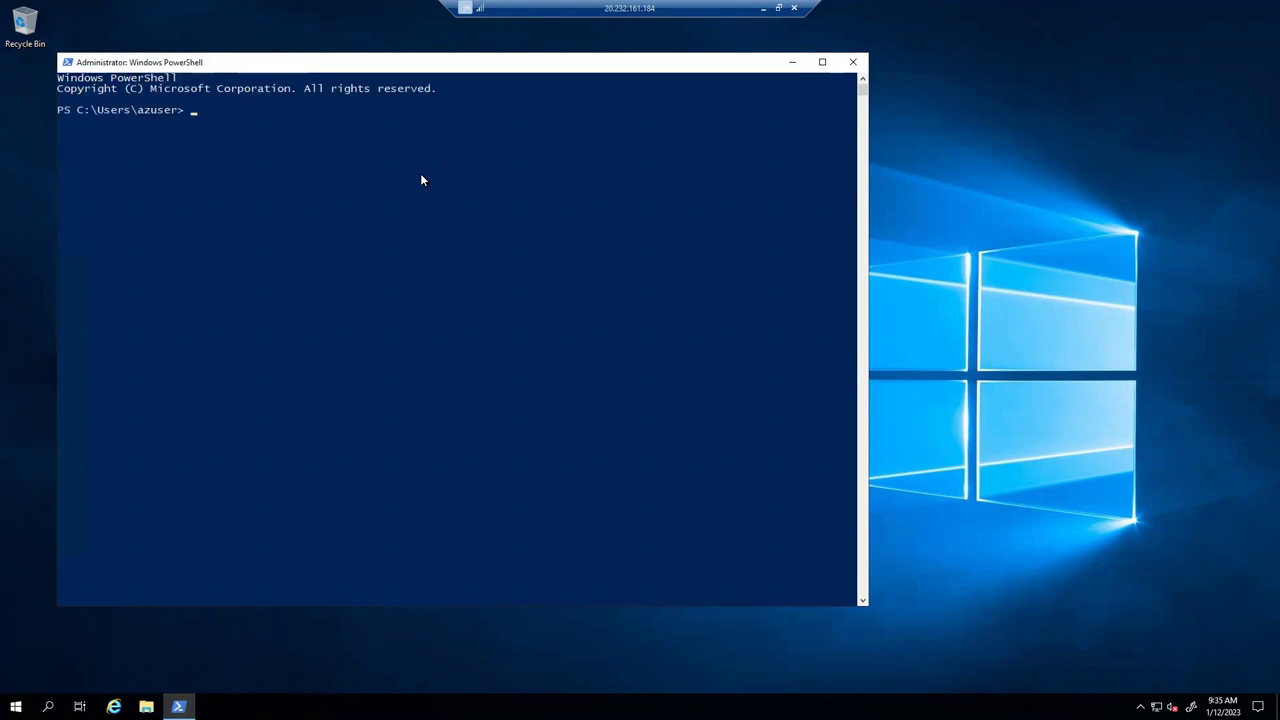
# Start typing Install-WindowsFeature, minimise Server Manager, and centre the PowerShell window.
pyautogui.write('Install-')
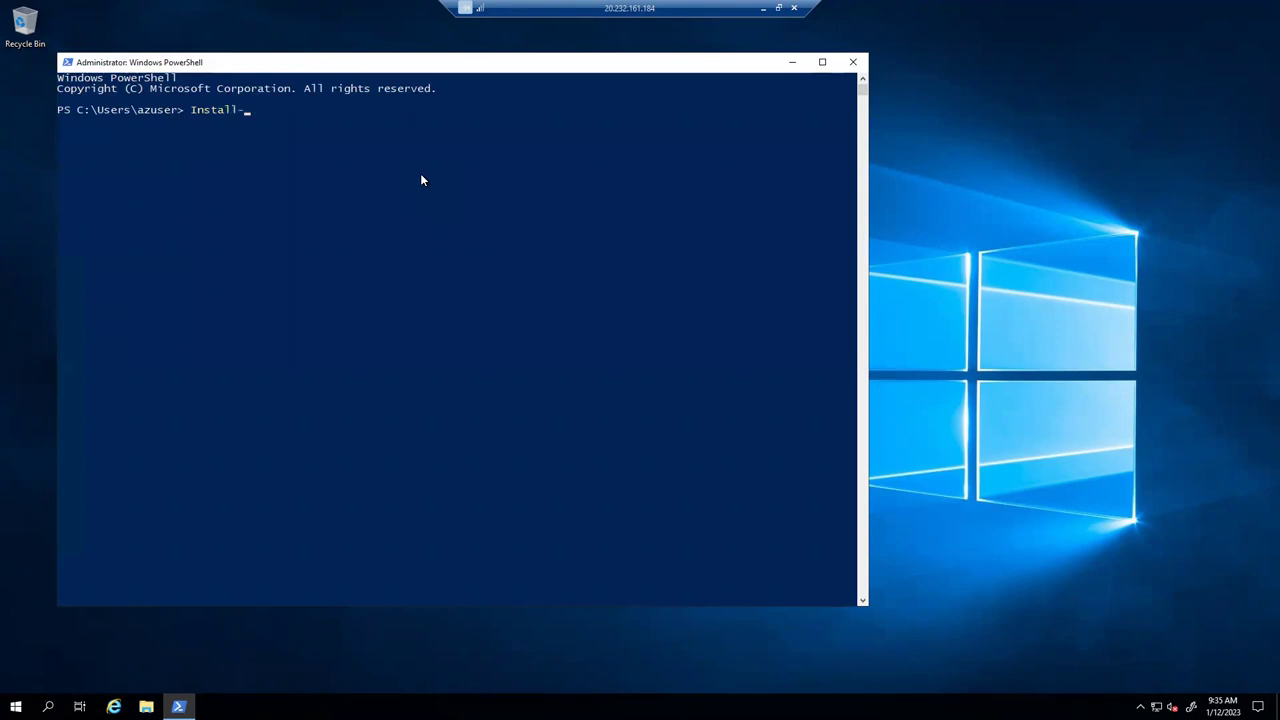
pyautogui.write('Wind')
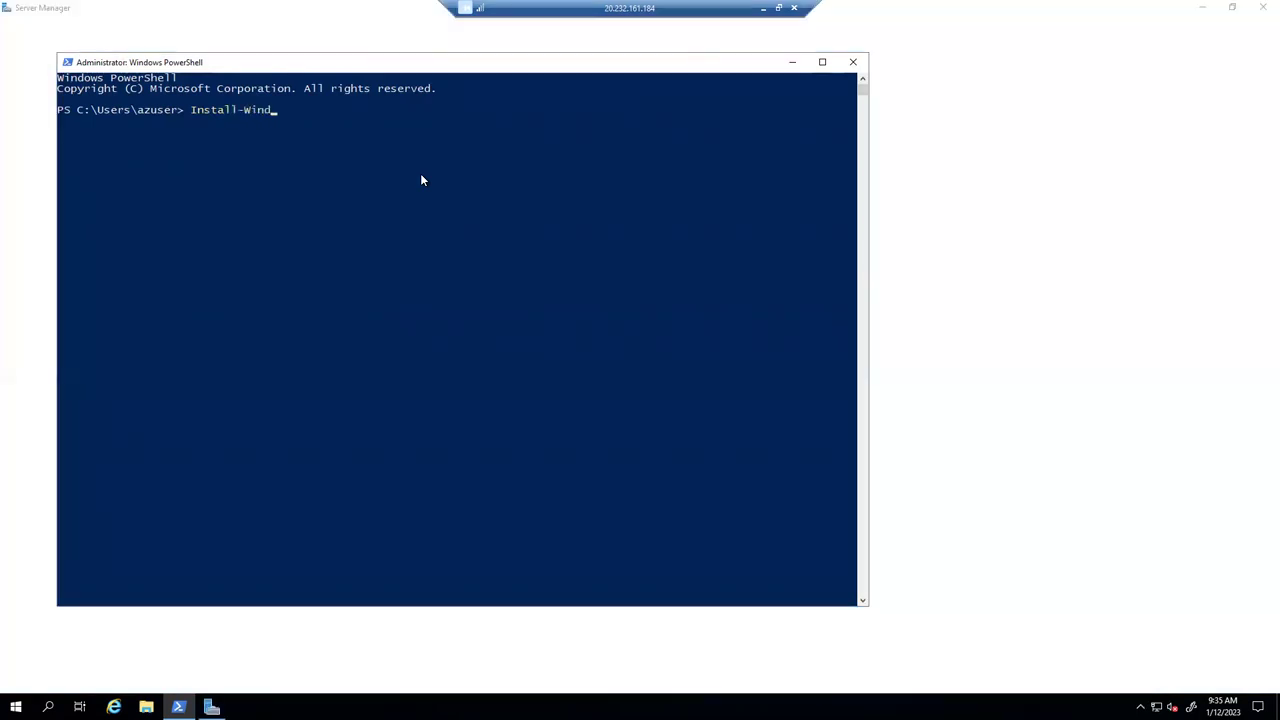
pyautogui.write('owsfeat')
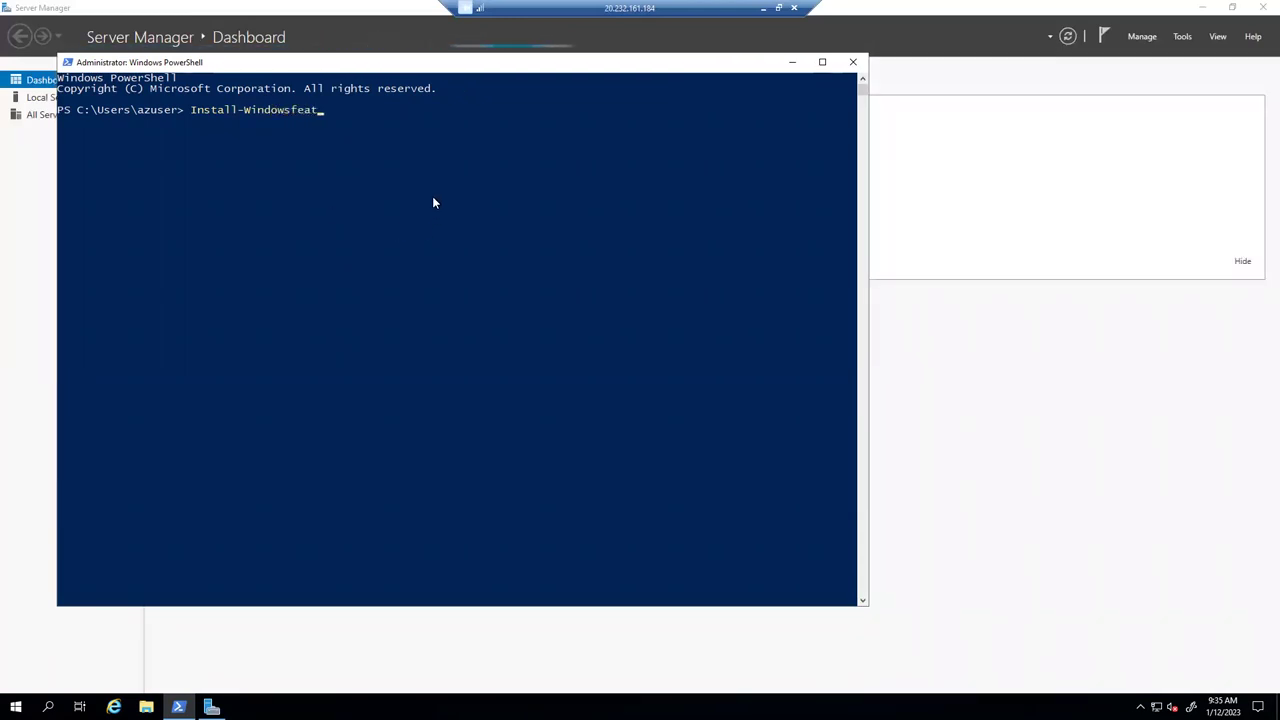
pyautogui.click(548, 77)
pyautogui.keyDown('shift'); pyautogui.click(573, 110); pyautogui.keyUp('shift')
pyautogui.rightClick(500, 128)
pyautogui.click(1199, 9)
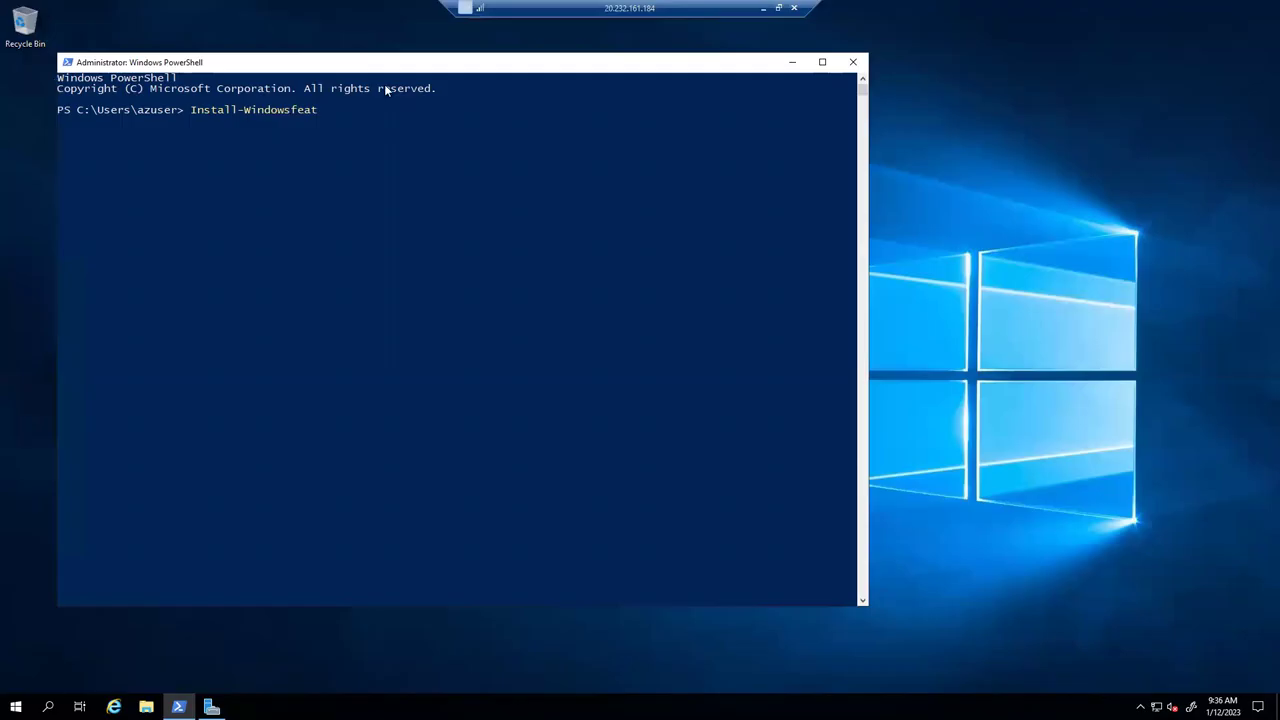
pyautogui.moveTo(351, 69); pyautogui.dragTo(466, 94)
pyautogui.click(445, 129)
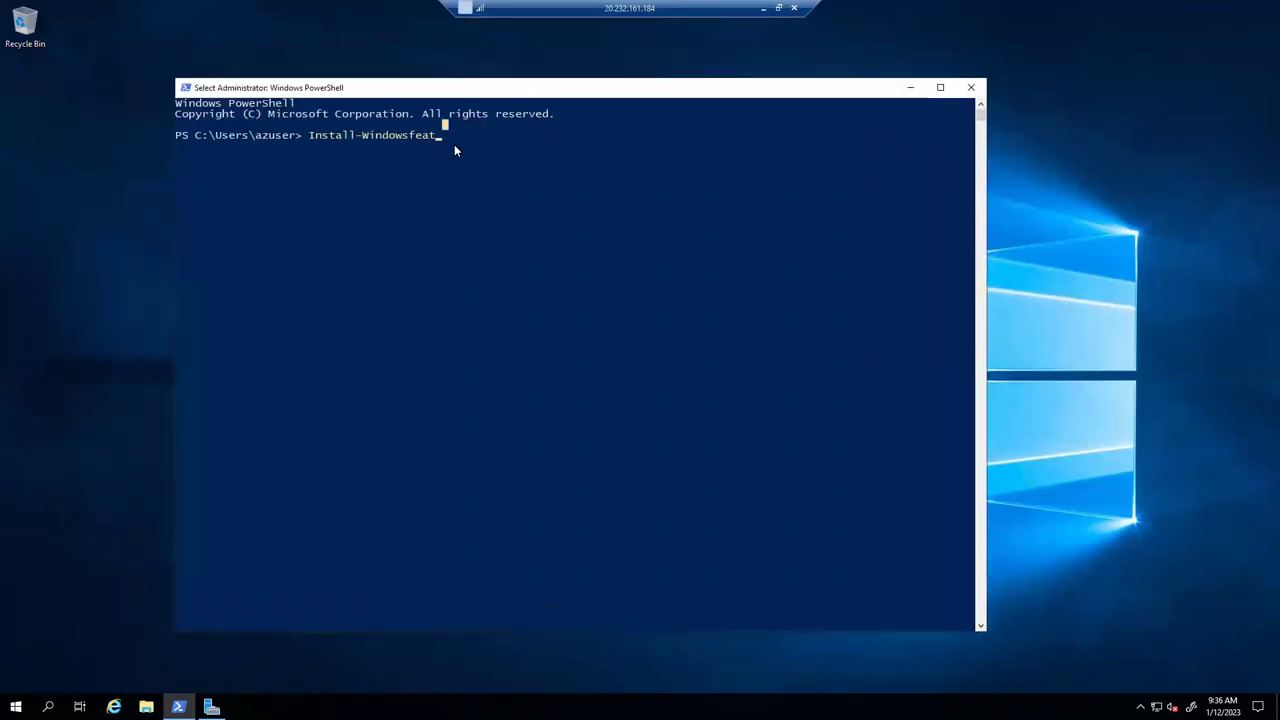
pyautogui.press('Escape')
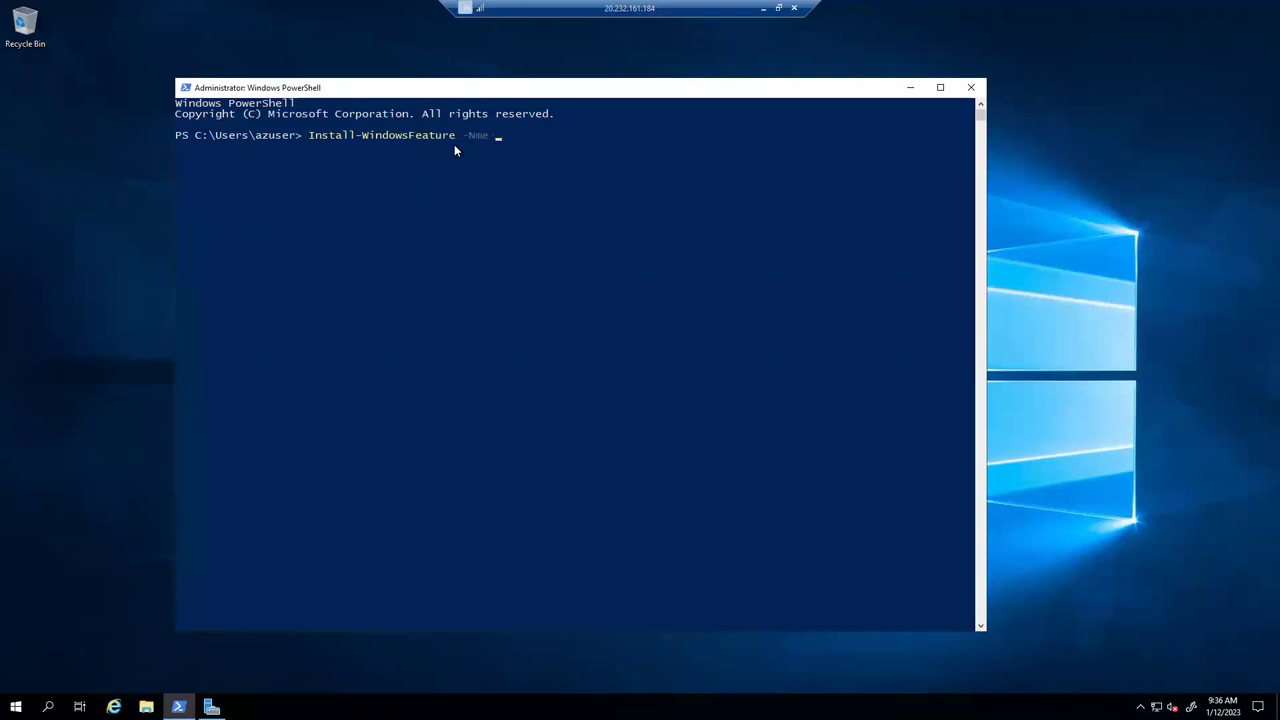
# Complete the command as Install-WindowsFeature -Name Web-Server -IncludeManagementTools -Verbose.
pyautogui.write('e Web-Server -Incl')
pyautogui.press('Tab')
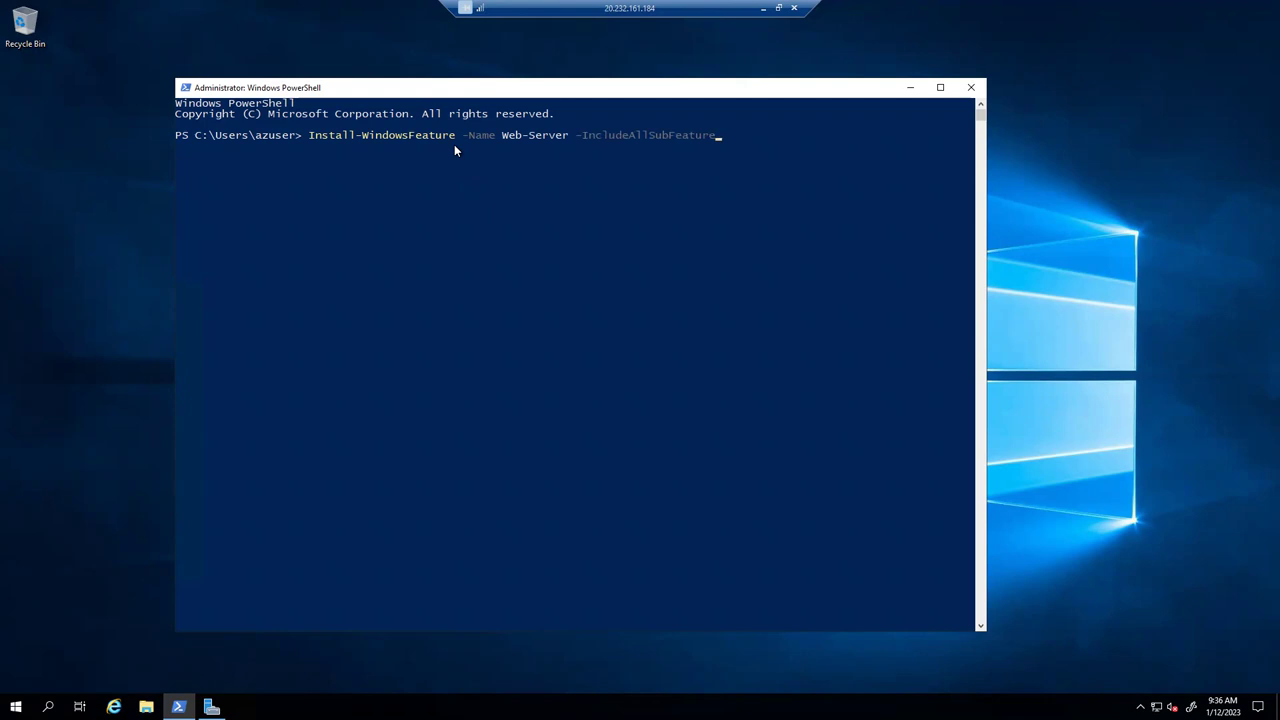
pyautogui.press('Tab')
pyautogui.write('-v')
pyautogui.press('Tab')
# Run Install-WindowsFeature for the Web-Server role and follow its progress in the console.
pyautogui.press('Return')
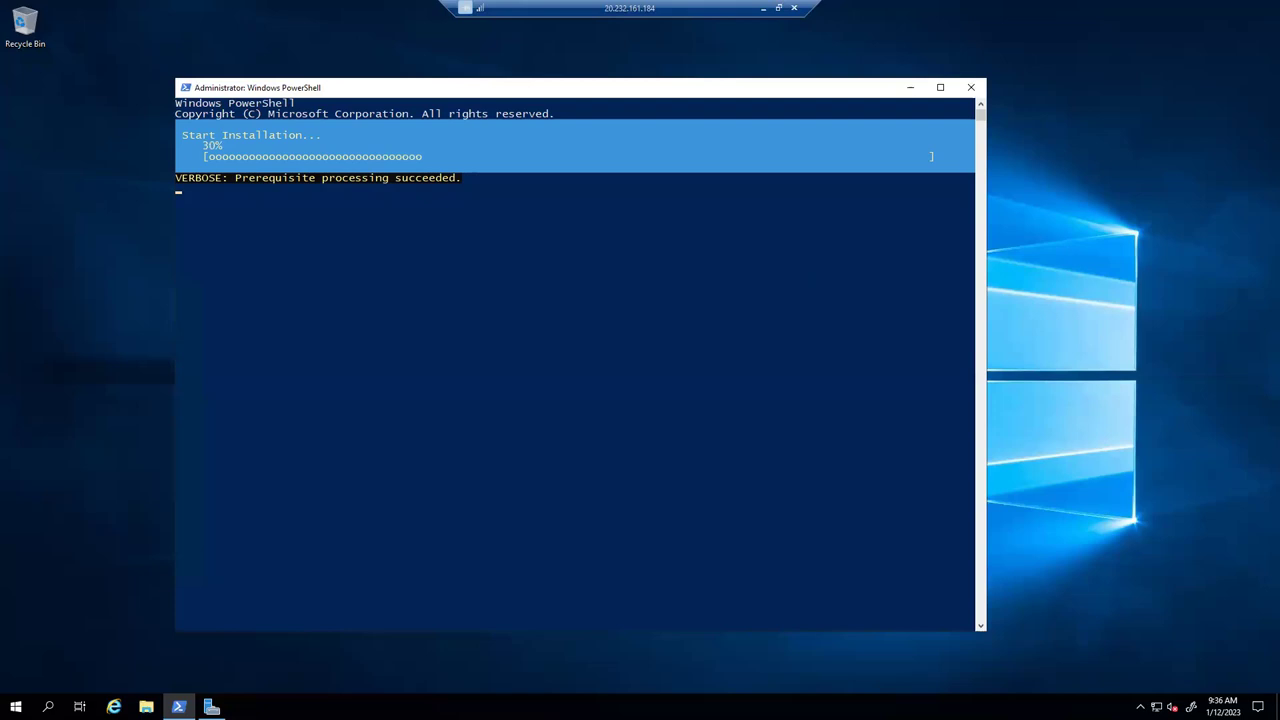
pyautogui.click(305, 150)
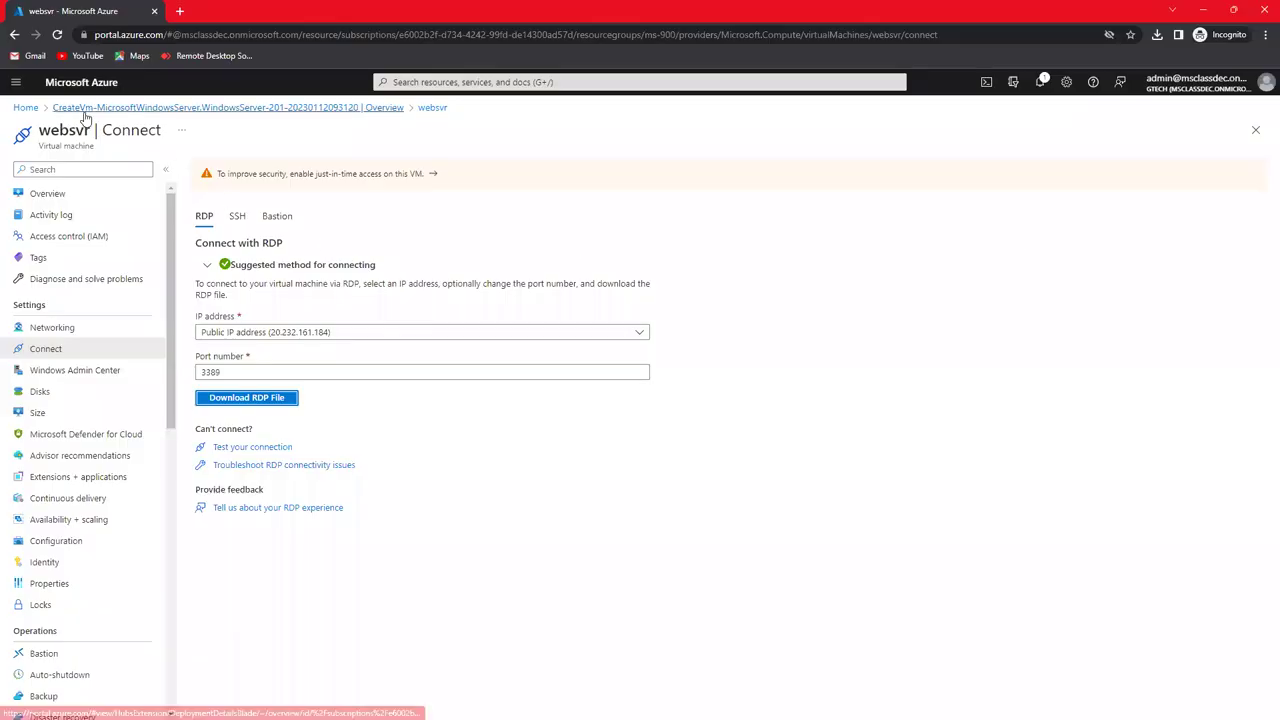
# From Virtual machines, open websvr's overview and copy its public IP 20.232.161.184.
pyautogui.click(88, 90)
pyautogui.click(372, 174)
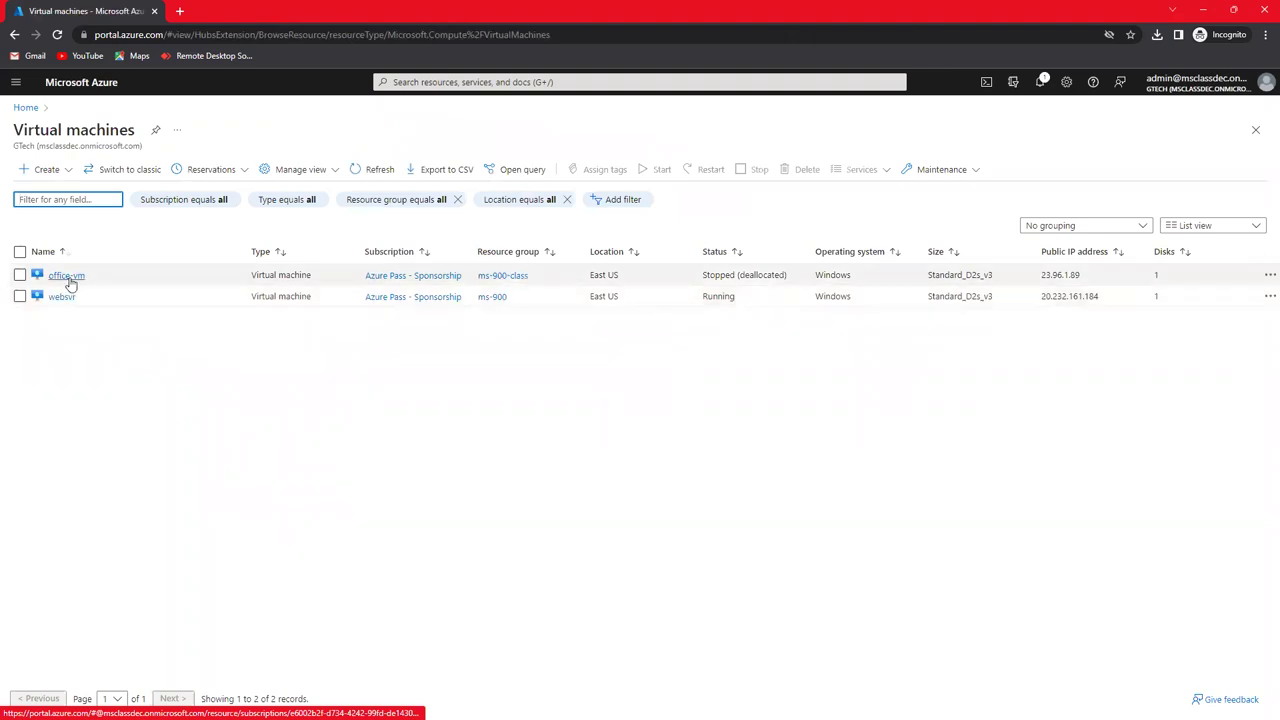
pyautogui.click(59, 296)
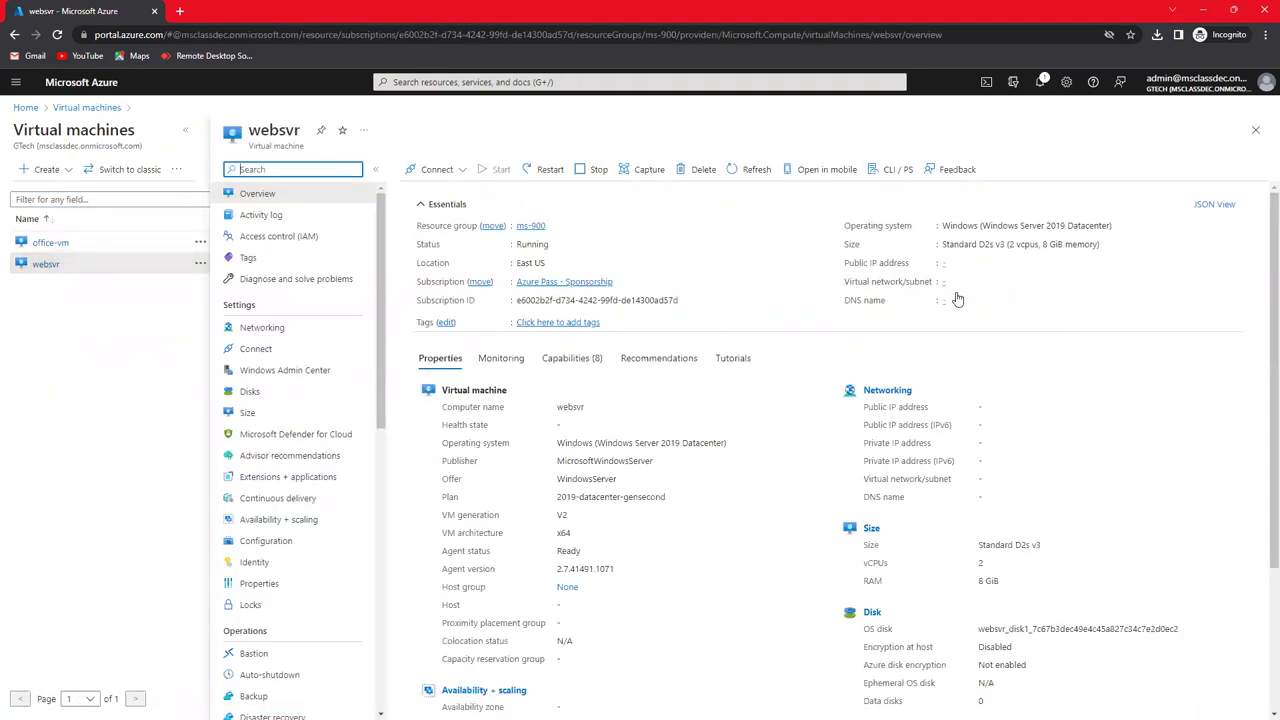
pyautogui.click(1007, 262)
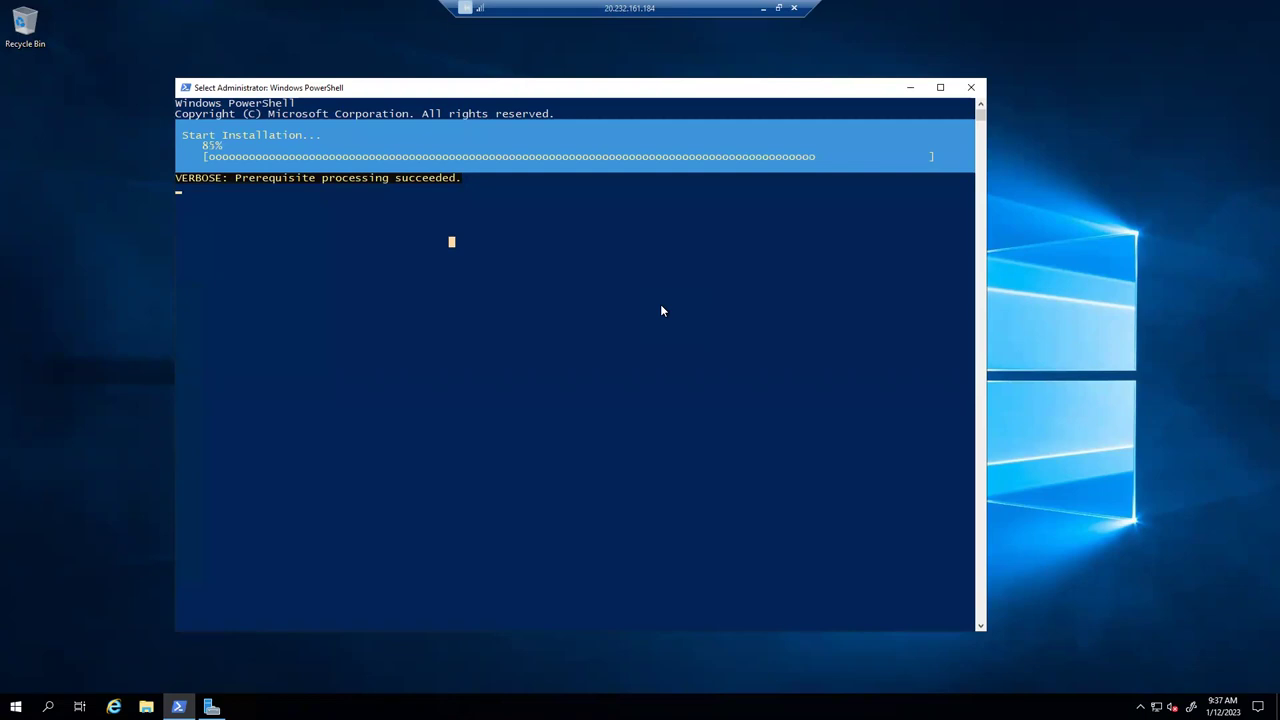
# Let the Web-Server installation run to 92% and open File Explorer on websvr.
pyautogui.moveTo(563, 84); pyautogui.dragTo(624, 81)
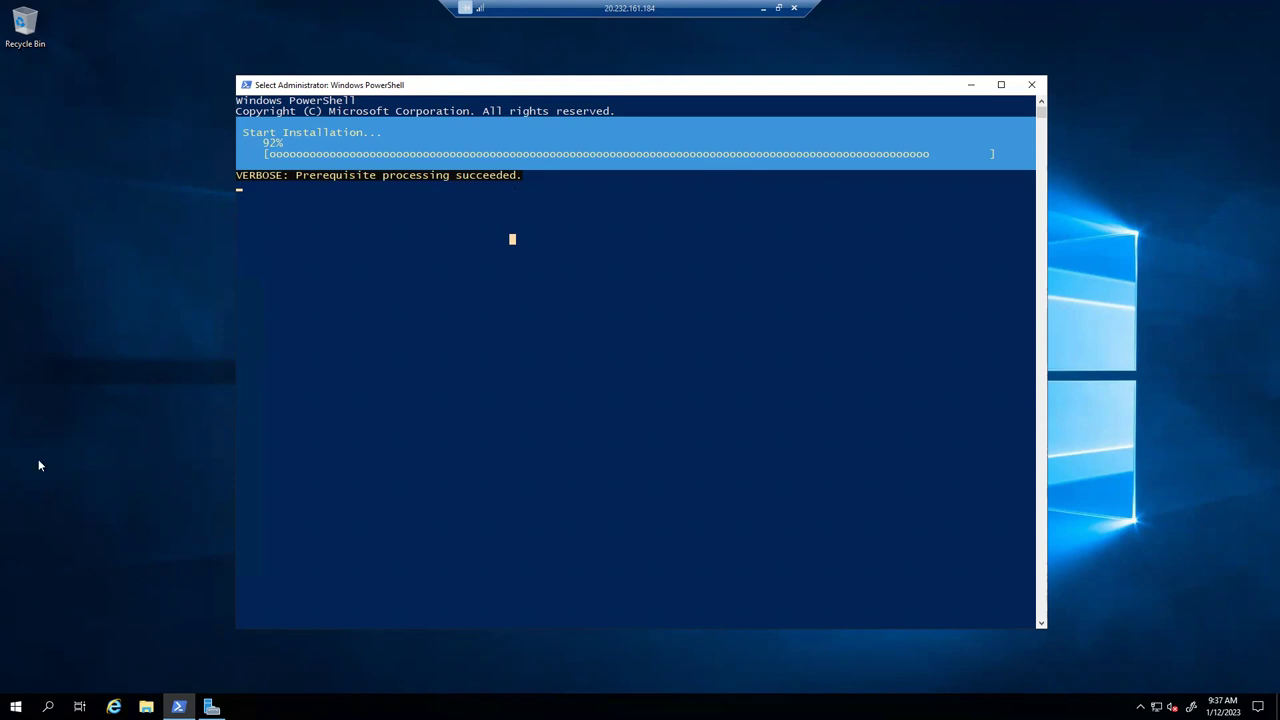
pyautogui.click(146, 706)
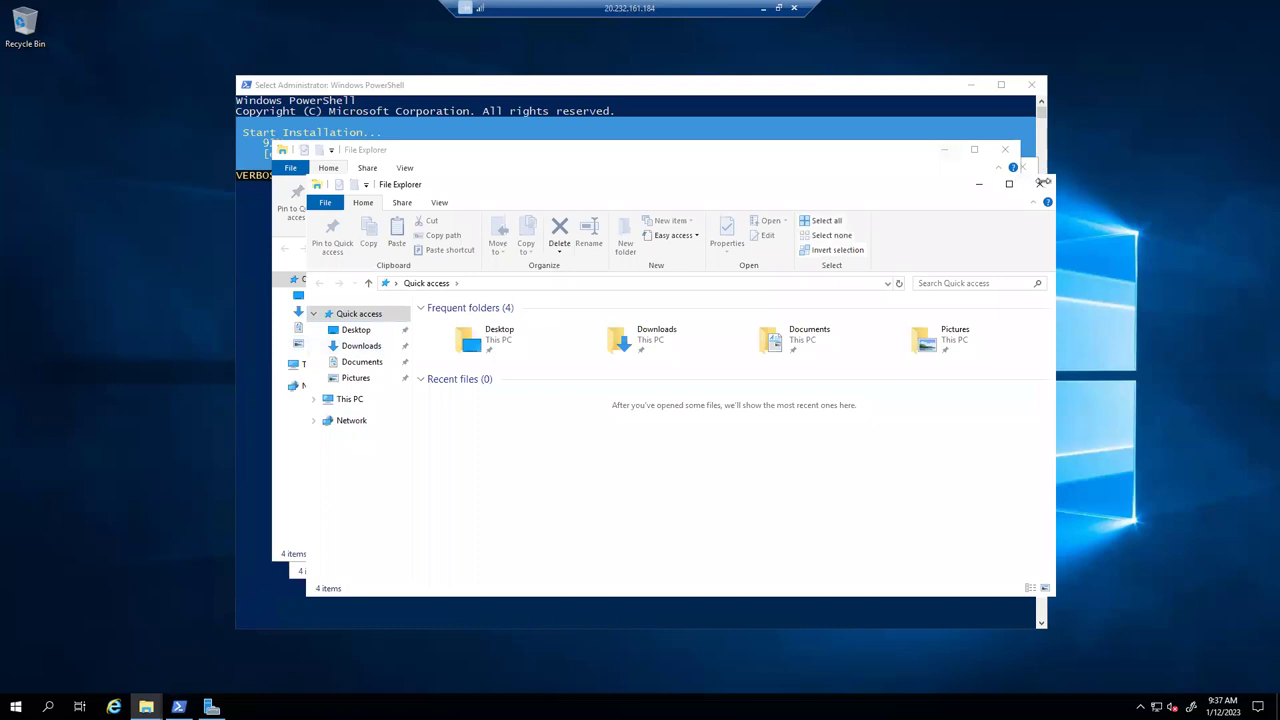
# Navigate File Explorer to the C:\inetpub\wwwroot folder.
pyautogui.click(1039, 184)
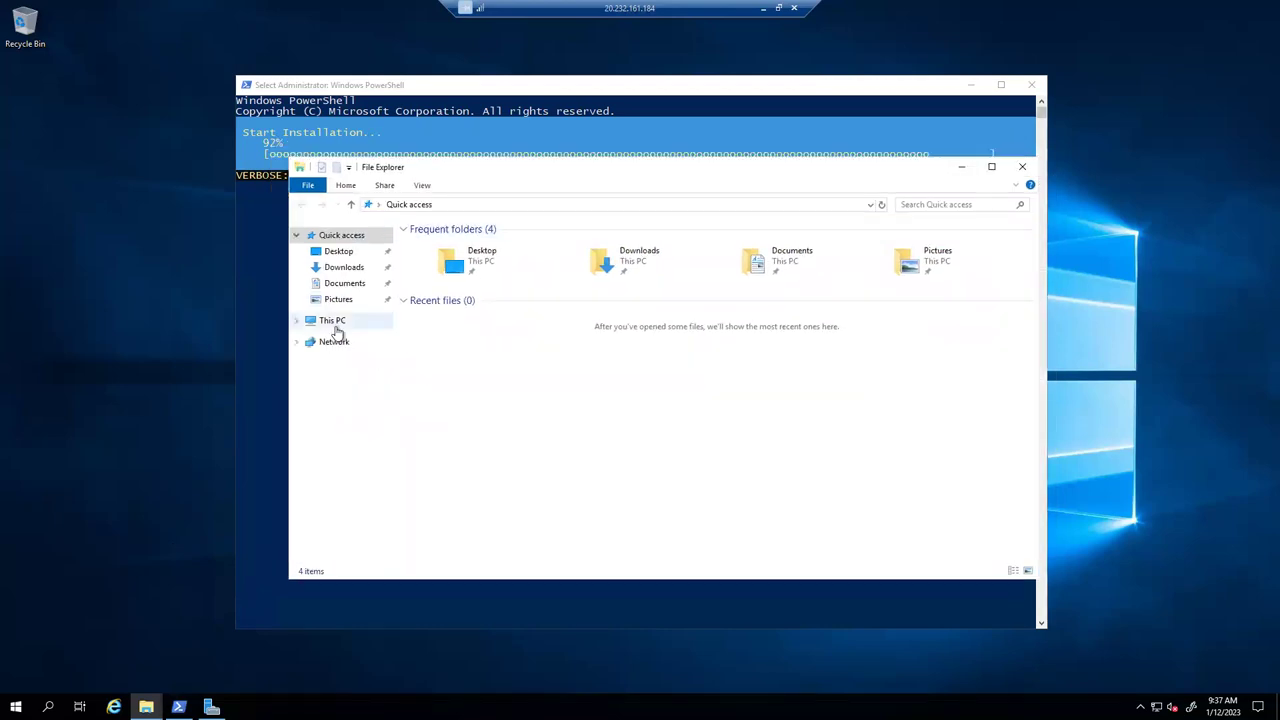
pyautogui.click(332, 321)
pyautogui.doubleClick(494, 378)
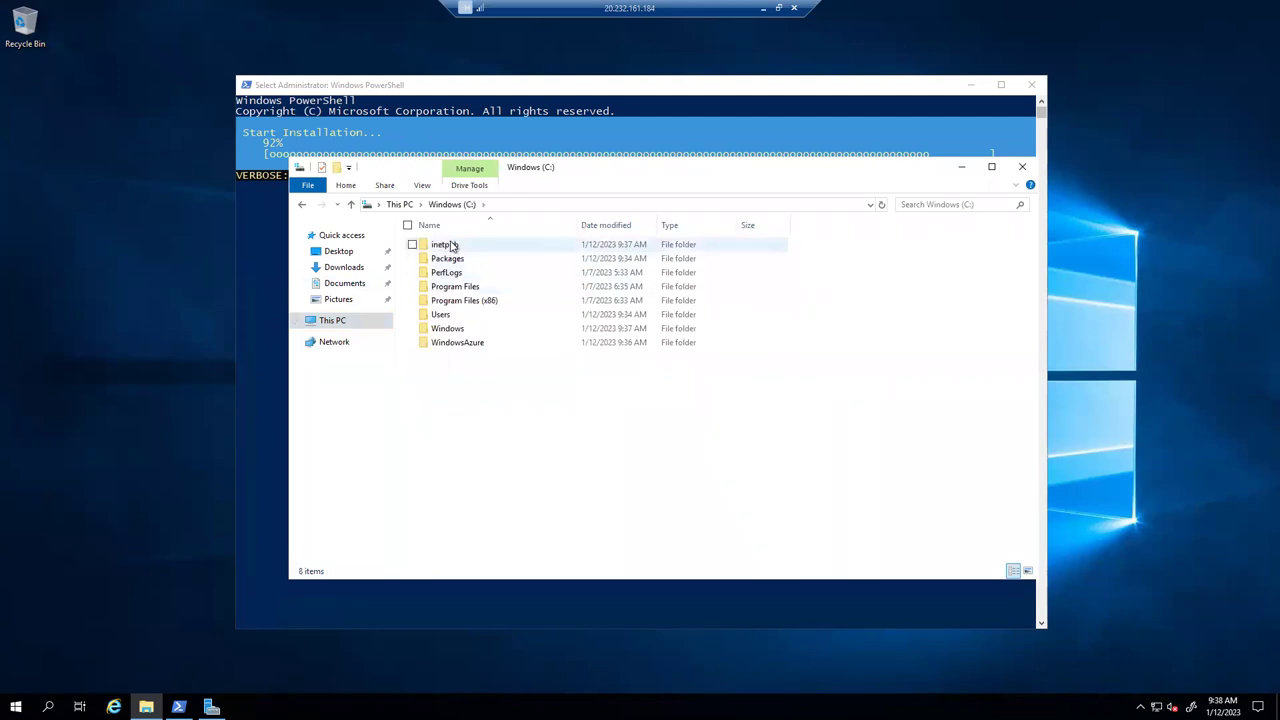
pyautogui.doubleClick(445, 245)
pyautogui.moveTo(490, 172); pyautogui.dragTo(492, 253)
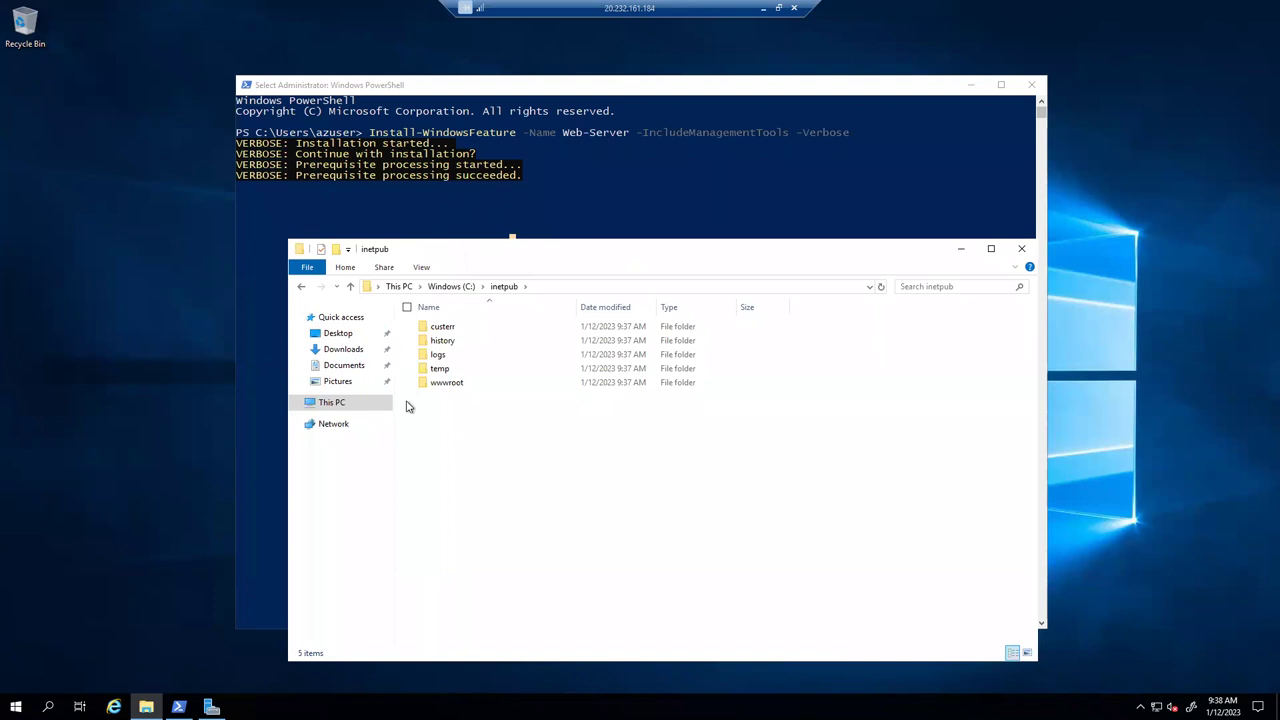
pyautogui.click(447, 385)
pyautogui.doubleClick(447, 385)
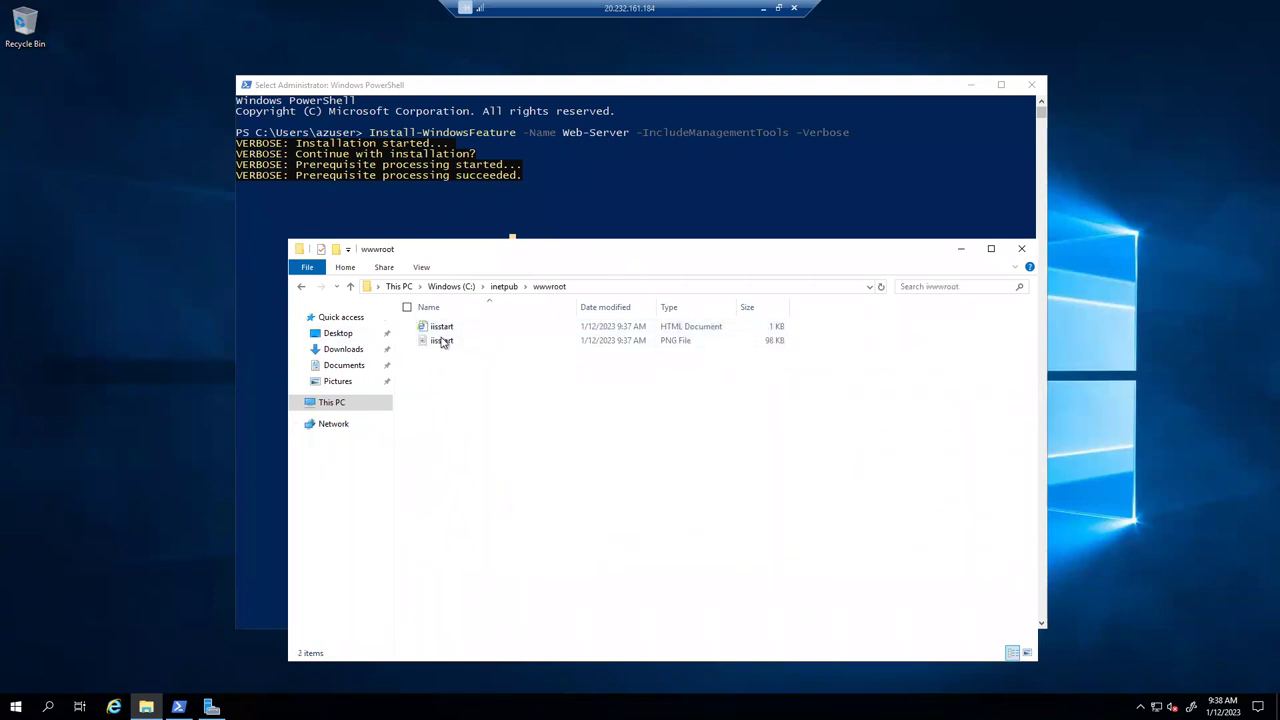
# Open iisstart.png from wwwroot in Paint for editing.
pyautogui.click(446, 340)
pyautogui.rightClick(441, 340)
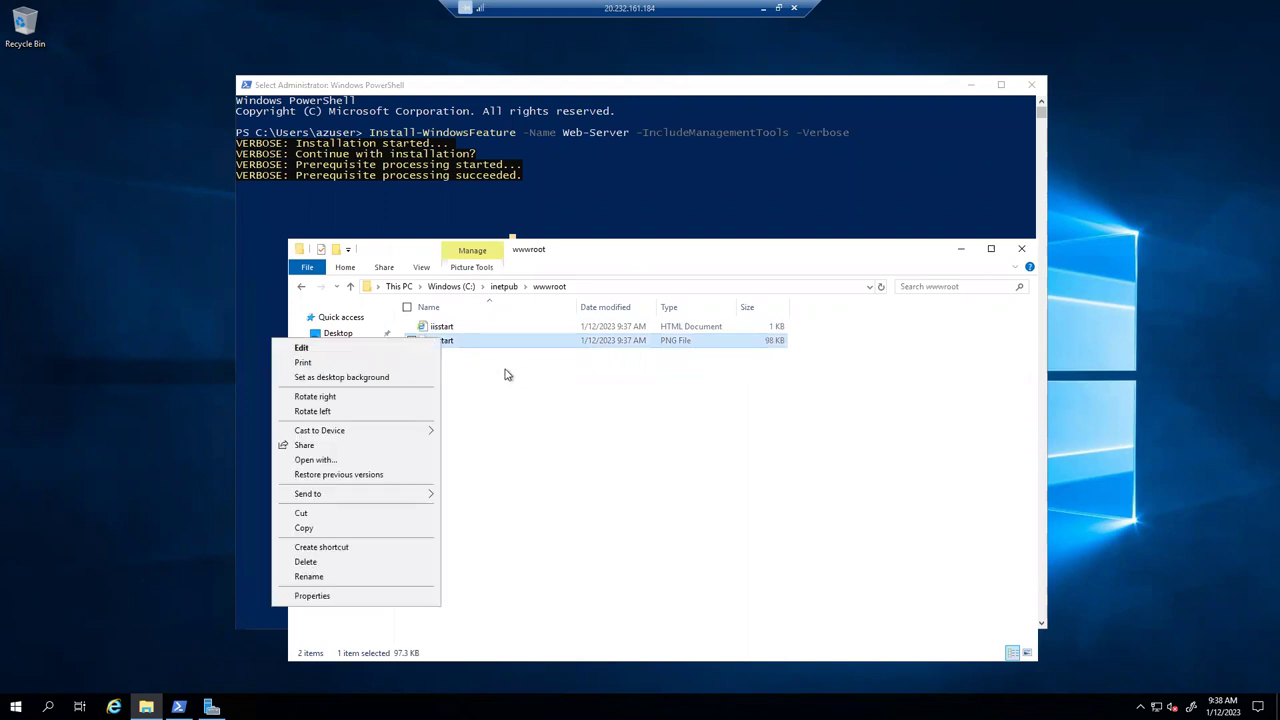
pyautogui.click(340, 350)
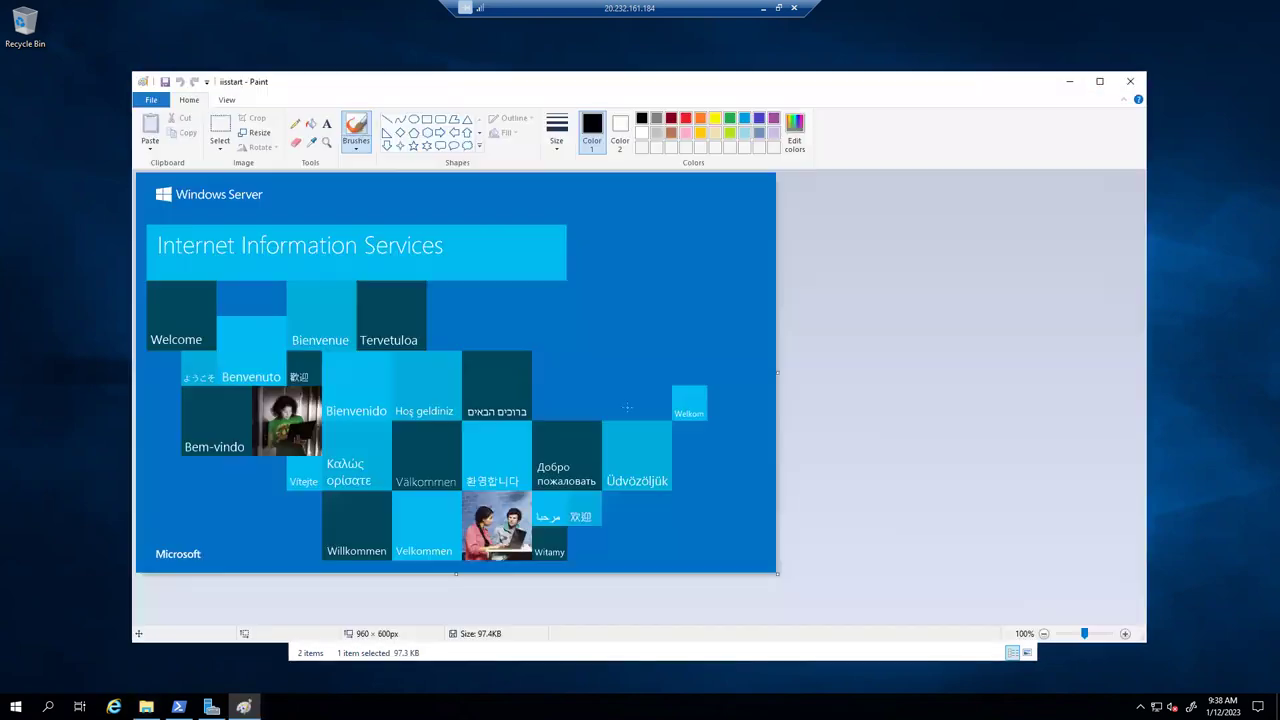
# Add bold yellow text 'Demo In MS-900 Class' beside the IIS banner and close Paint.
pyautogui.click(326, 123)
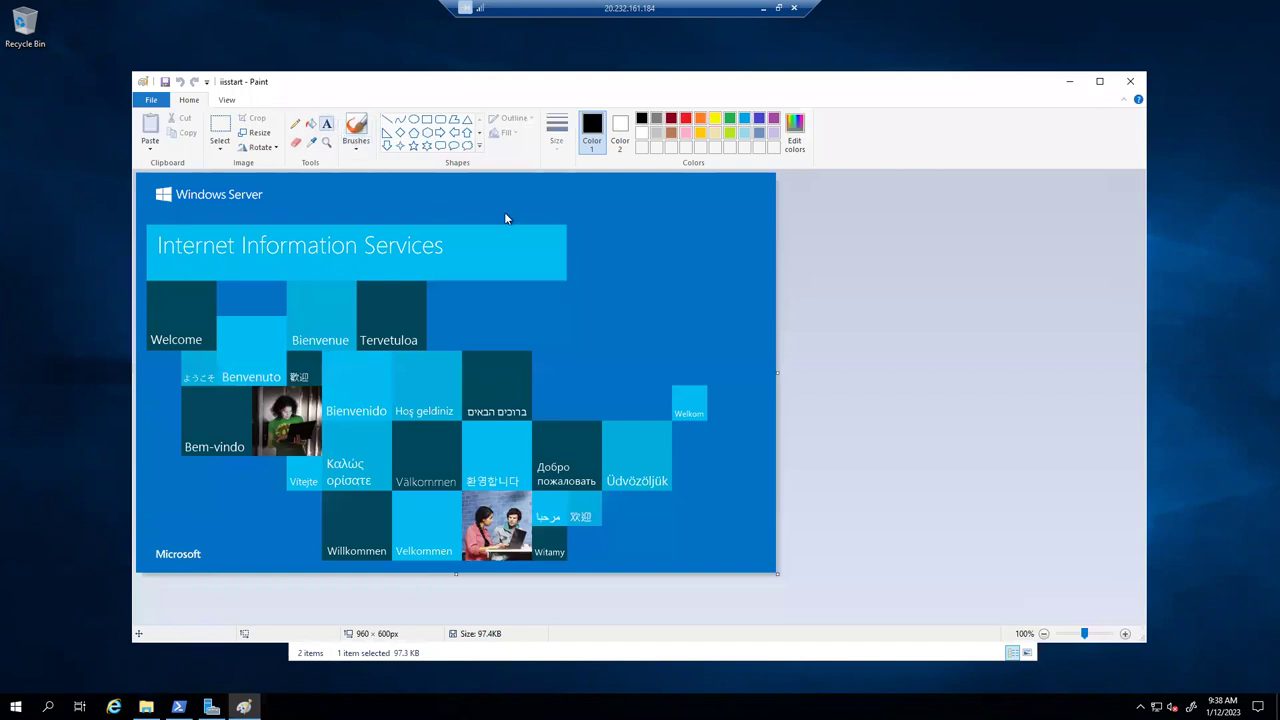
pyautogui.click(579, 270)
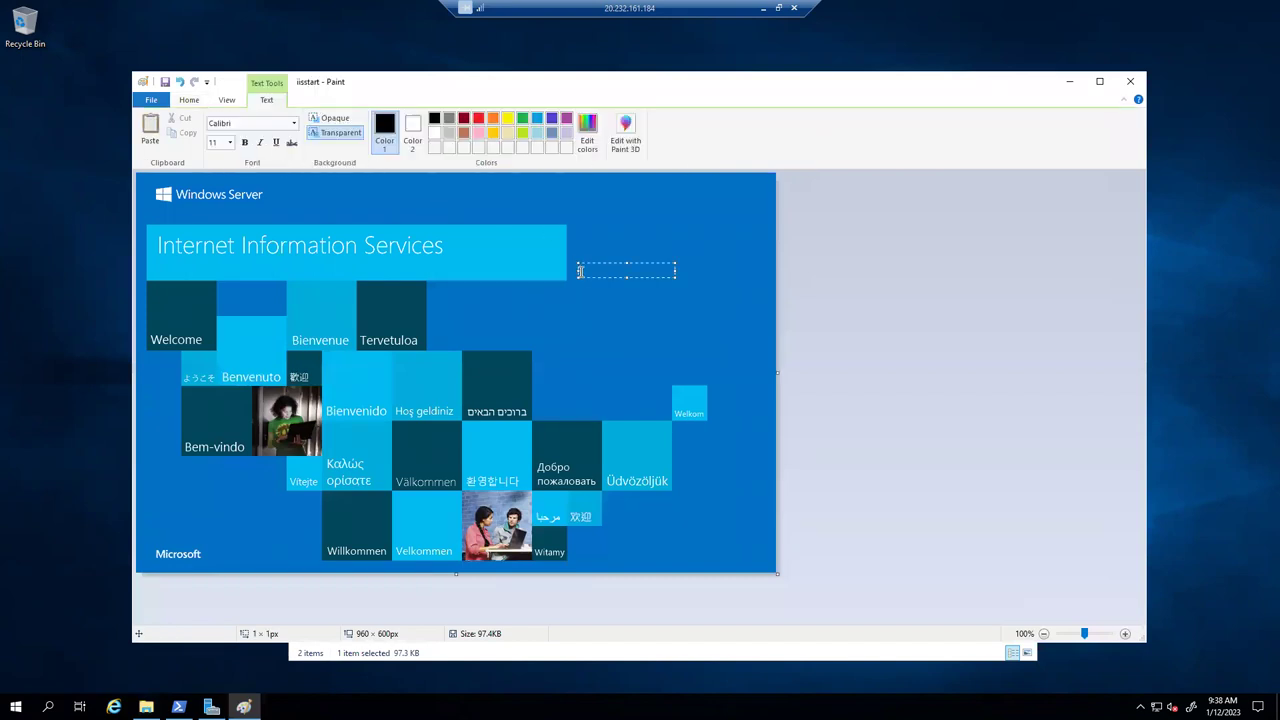
pyautogui.write('Demo In MS-900 Class')
pyautogui.hotkey('ctrl', 'a')
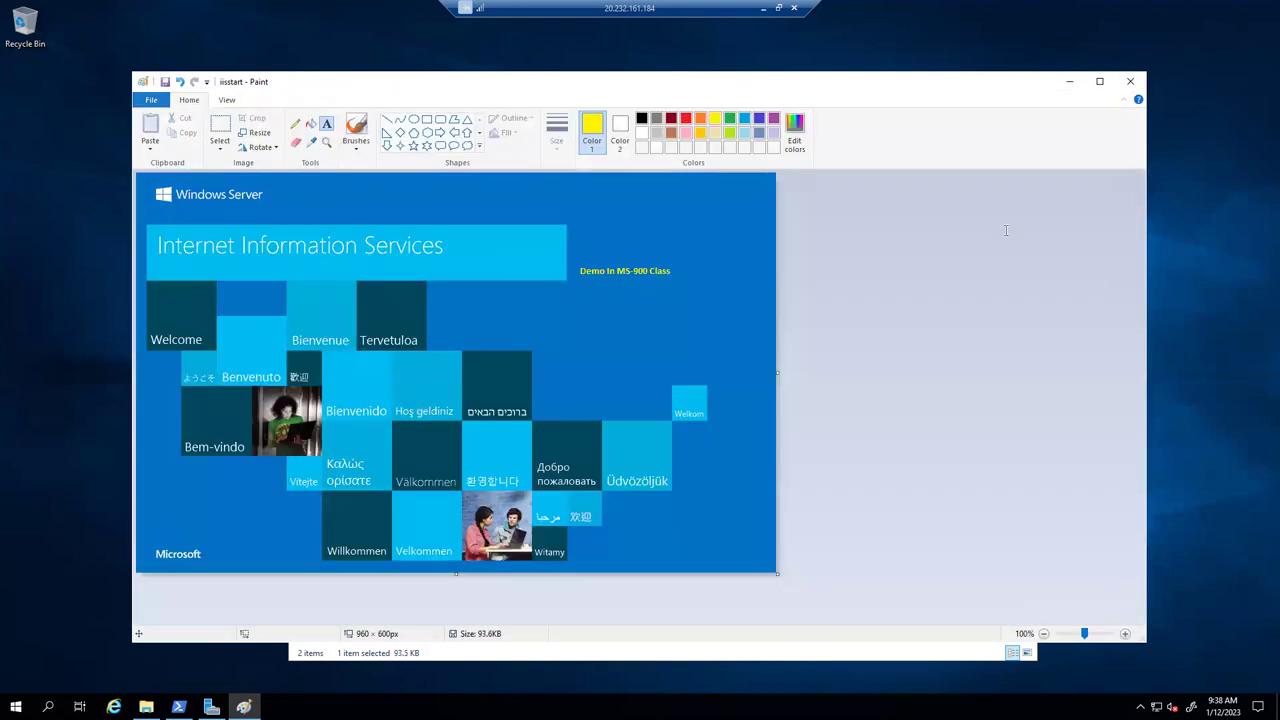
pyautogui.click(1130, 81)
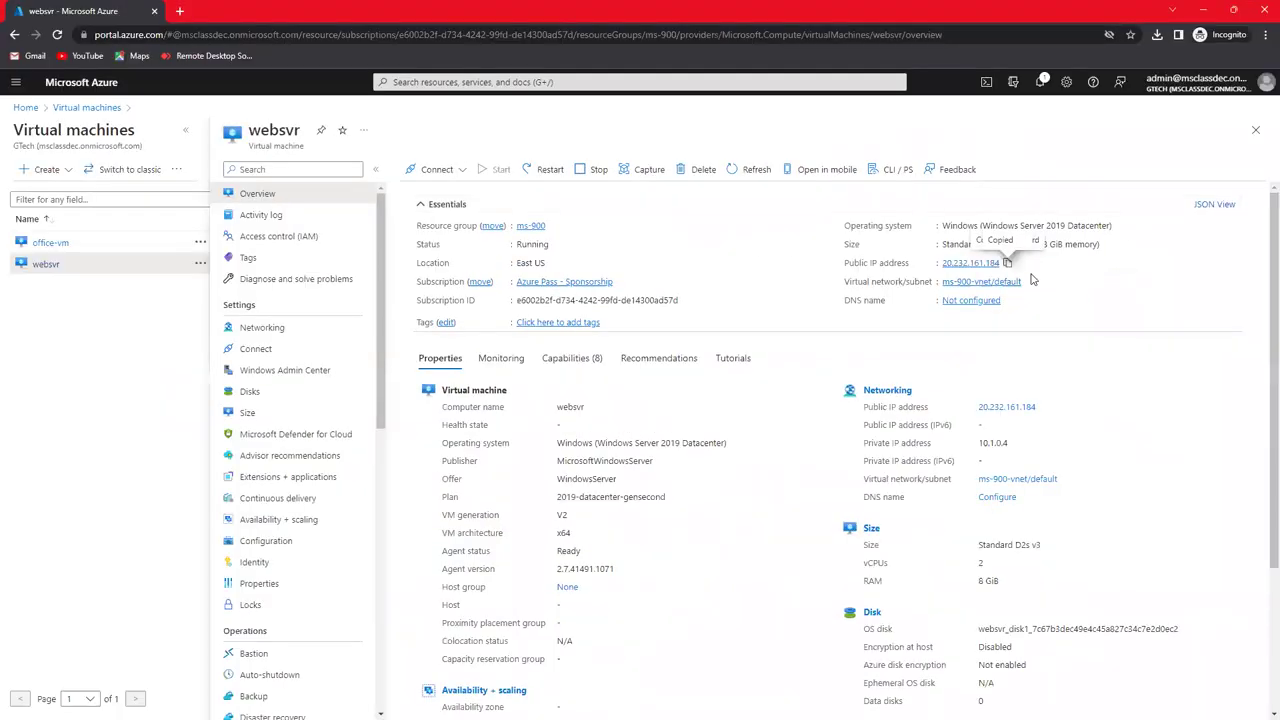
# Load 20.232.161.184 in a new tab to view the customised IIS page, then return to Azure Home.
pyautogui.click(180, 11)
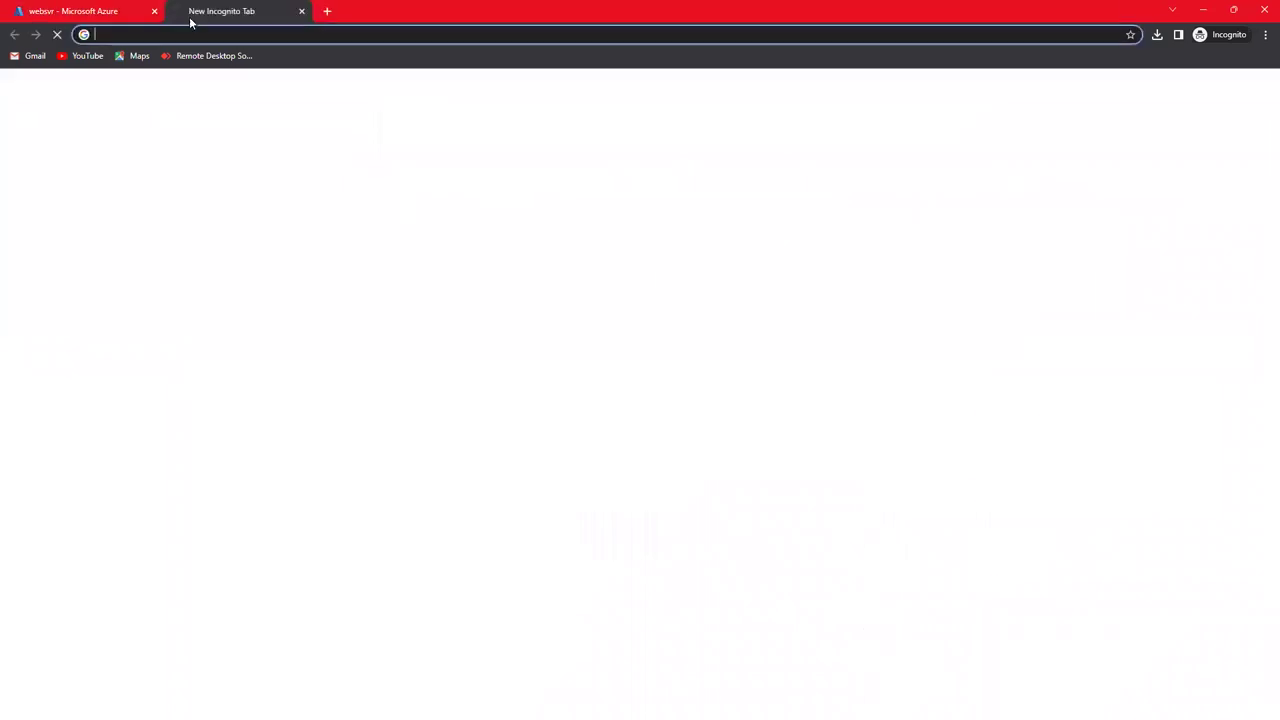
pyautogui.rightClick(210, 36)
pyautogui.click(269, 131)
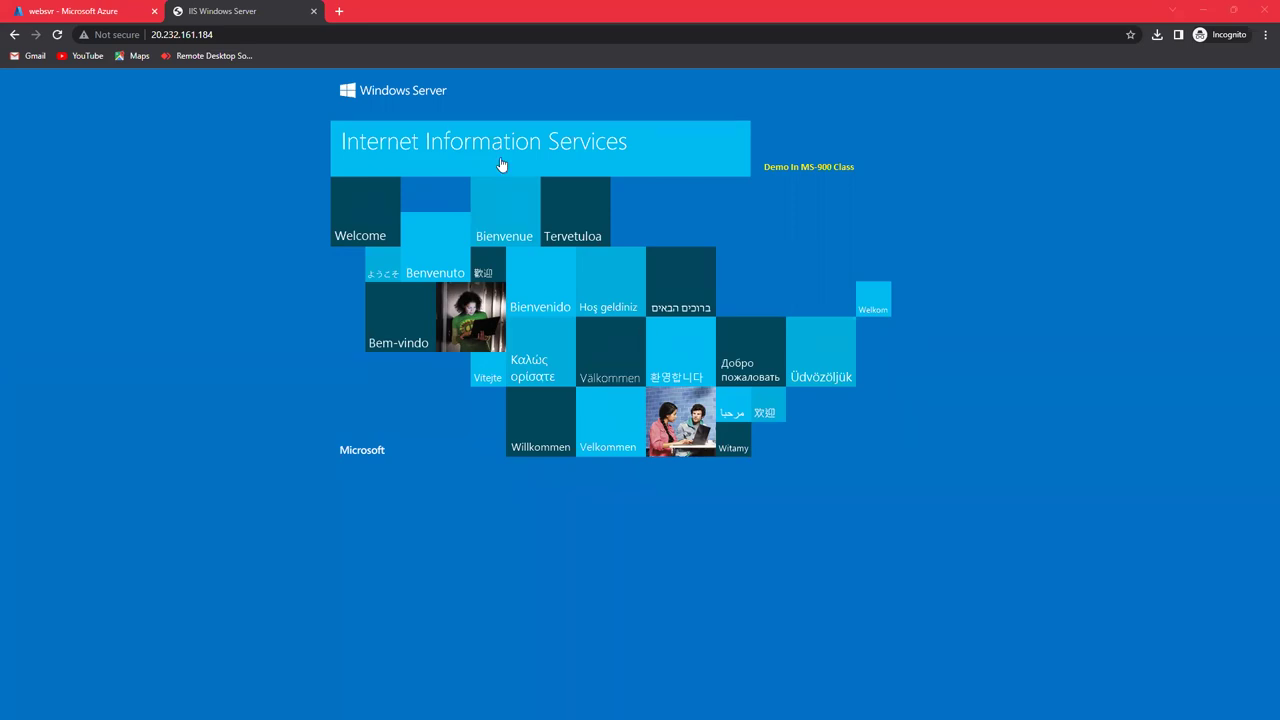
pyautogui.click(106, 10)
pyautogui.click(81, 82)
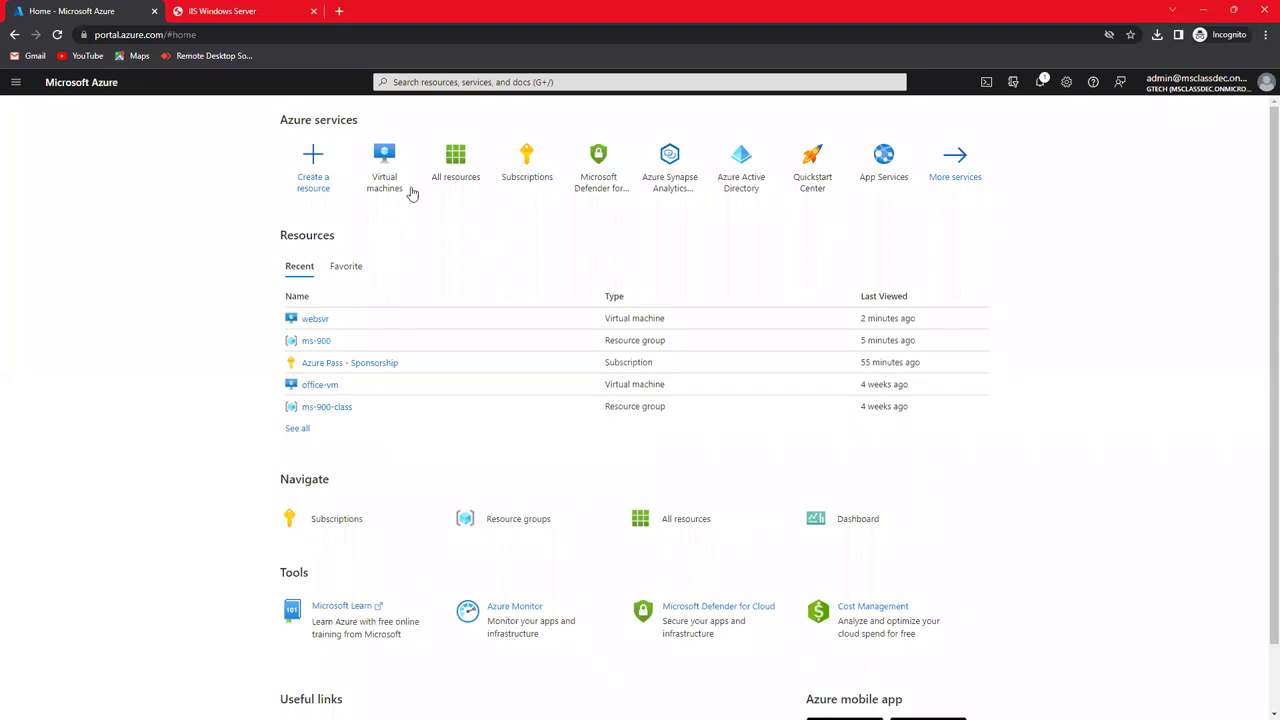
# Search for App Services, open its empty list, and start creating a new web app.
pyautogui.click(548, 84)
pyautogui.write('App ser')
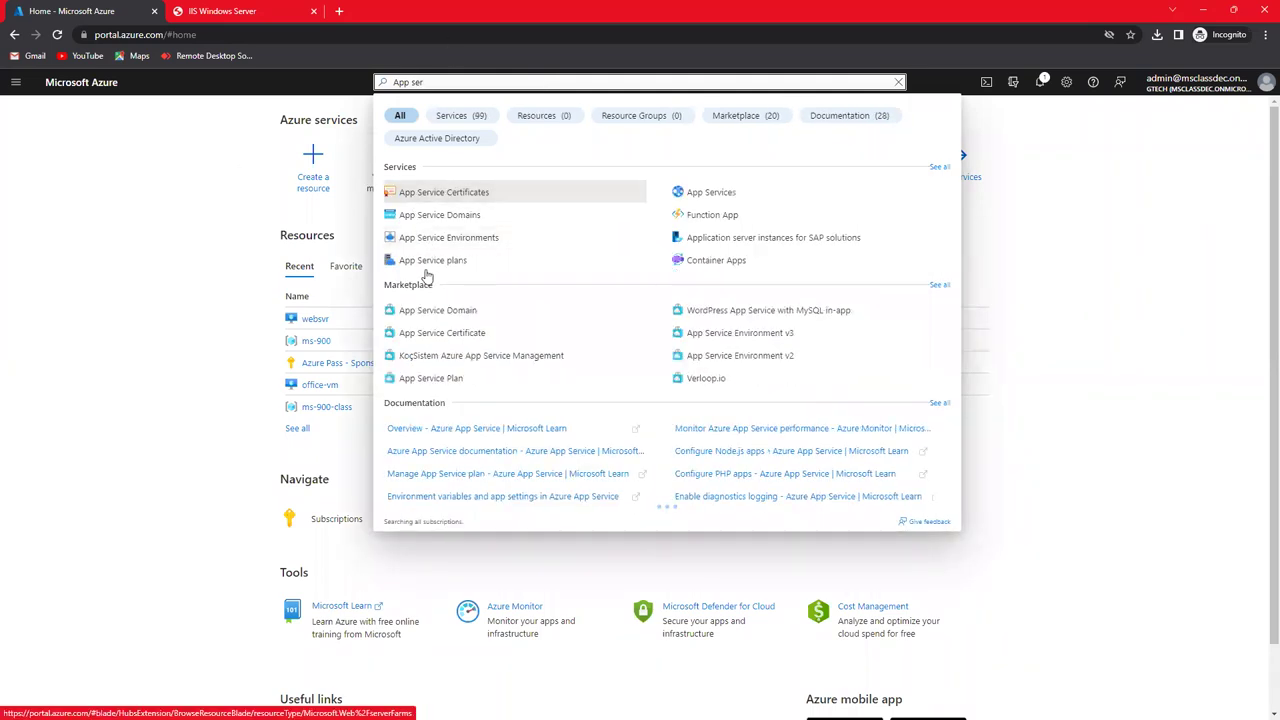
pyautogui.press('BackSpace')
pyautogui.press('BackSpace')
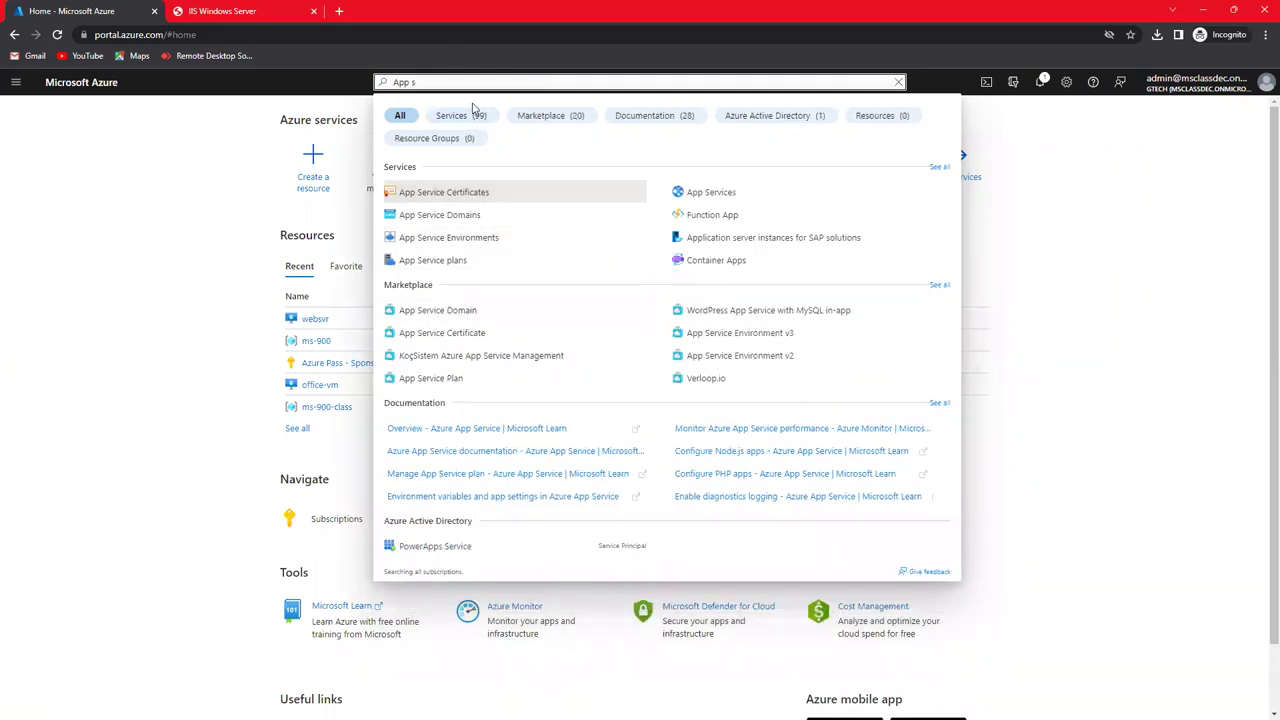
pyautogui.click(440, 236)
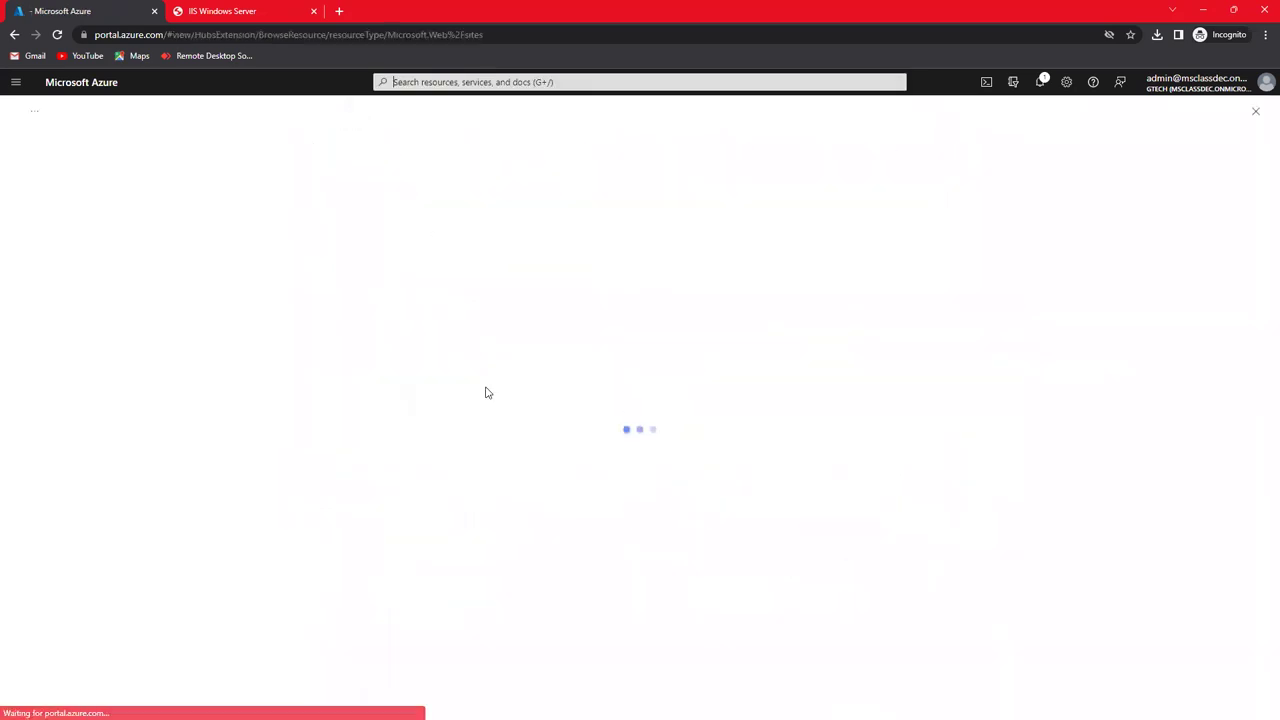
pyautogui.click(37, 172)
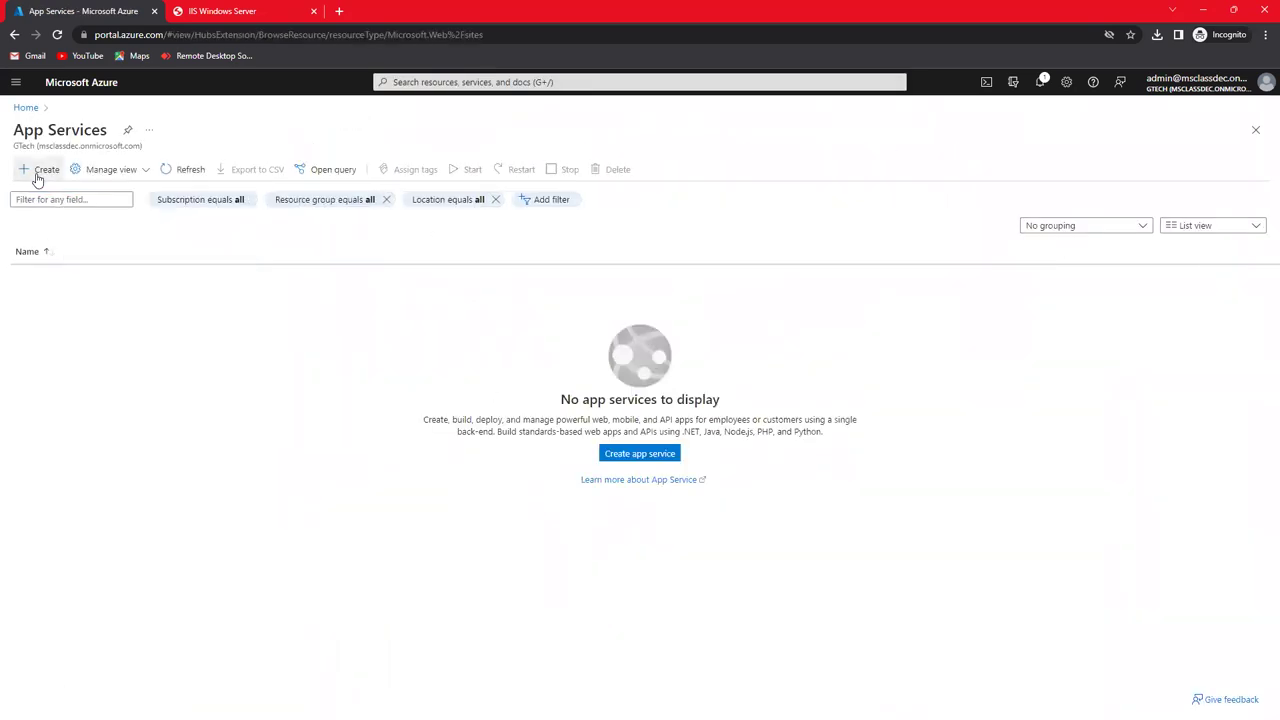
pyautogui.click(43, 175)
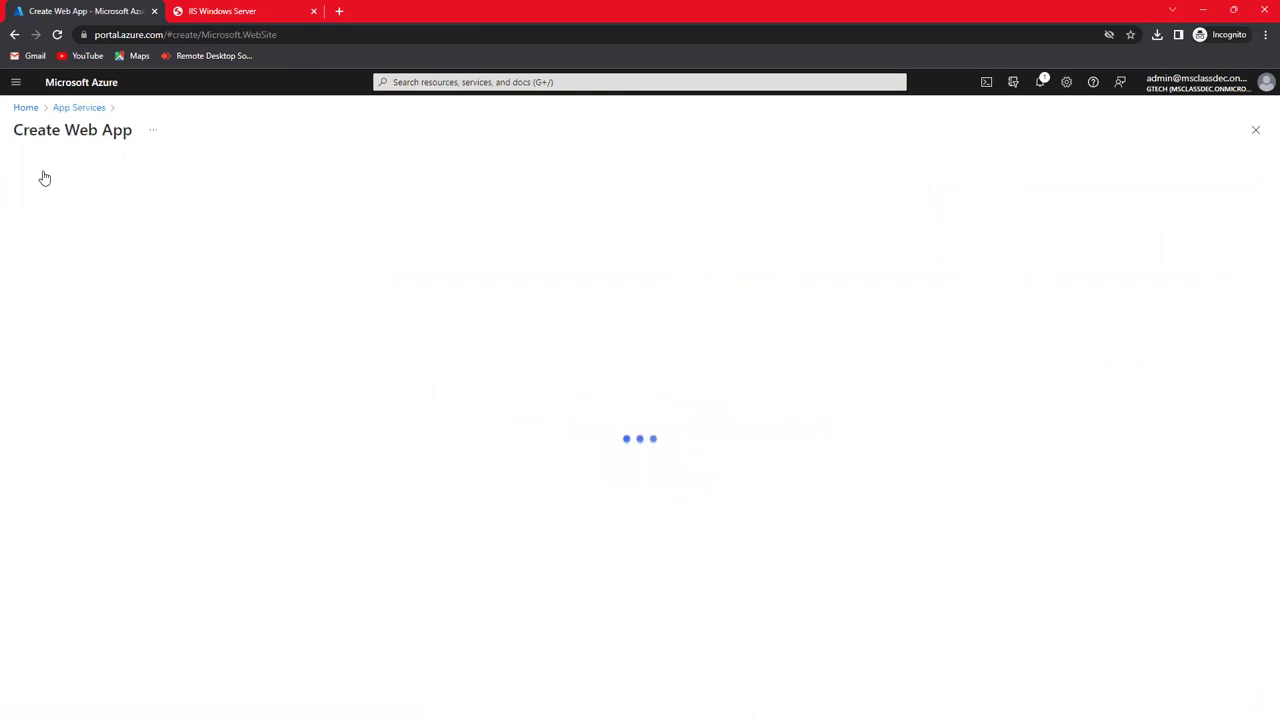
# Choose resource group ms-900, name the app ms-900classdempapp, and keep Publish set to Code.
pyautogui.click(256, 334)
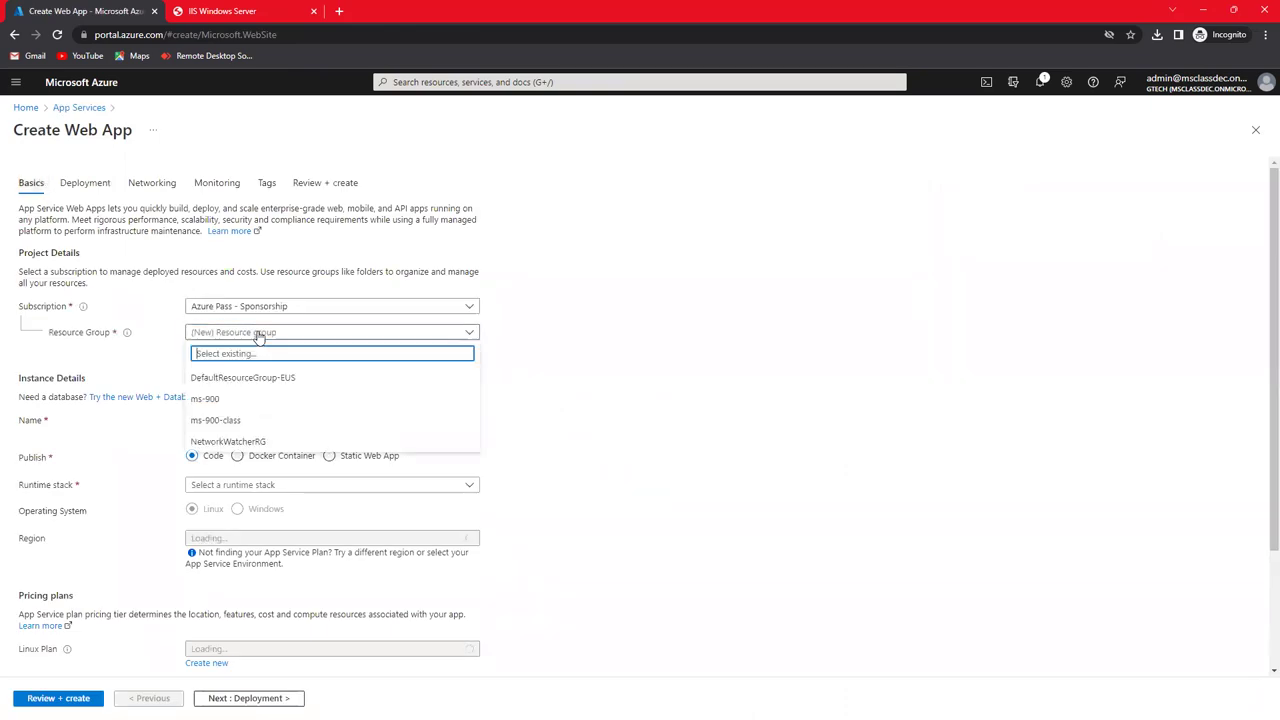
pyautogui.click(205, 399)
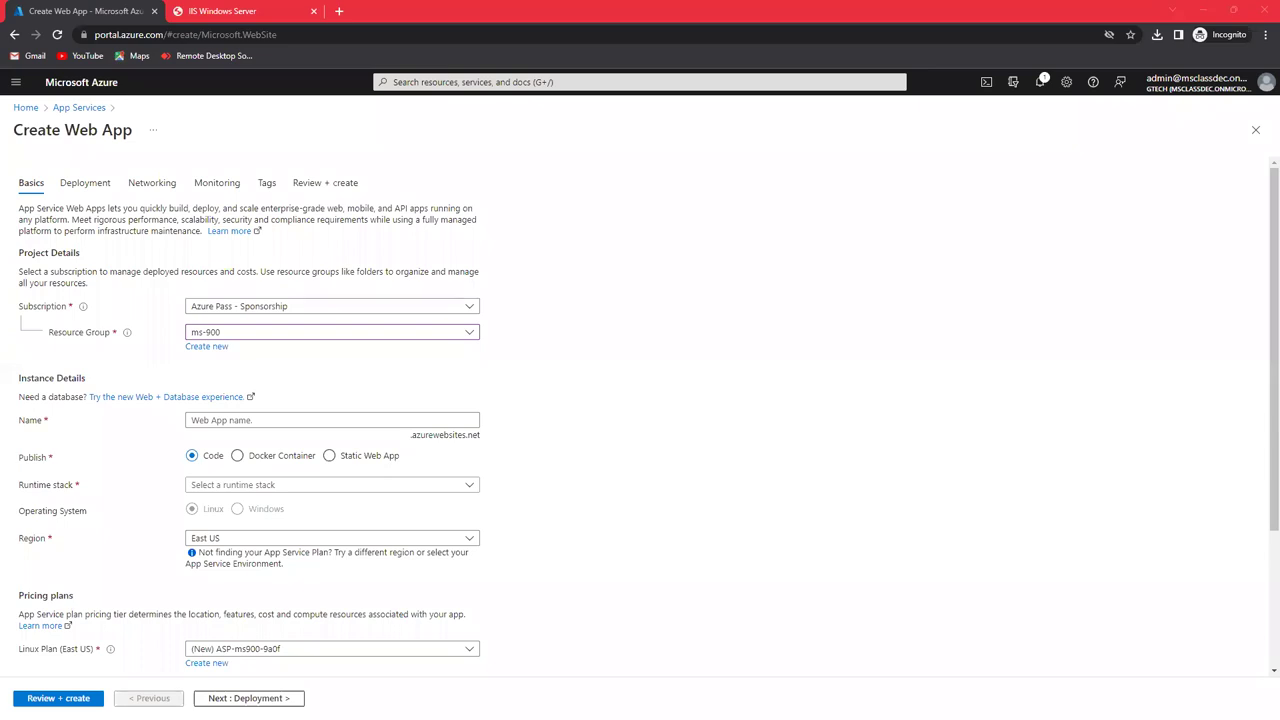
pyautogui.click(260, 419)
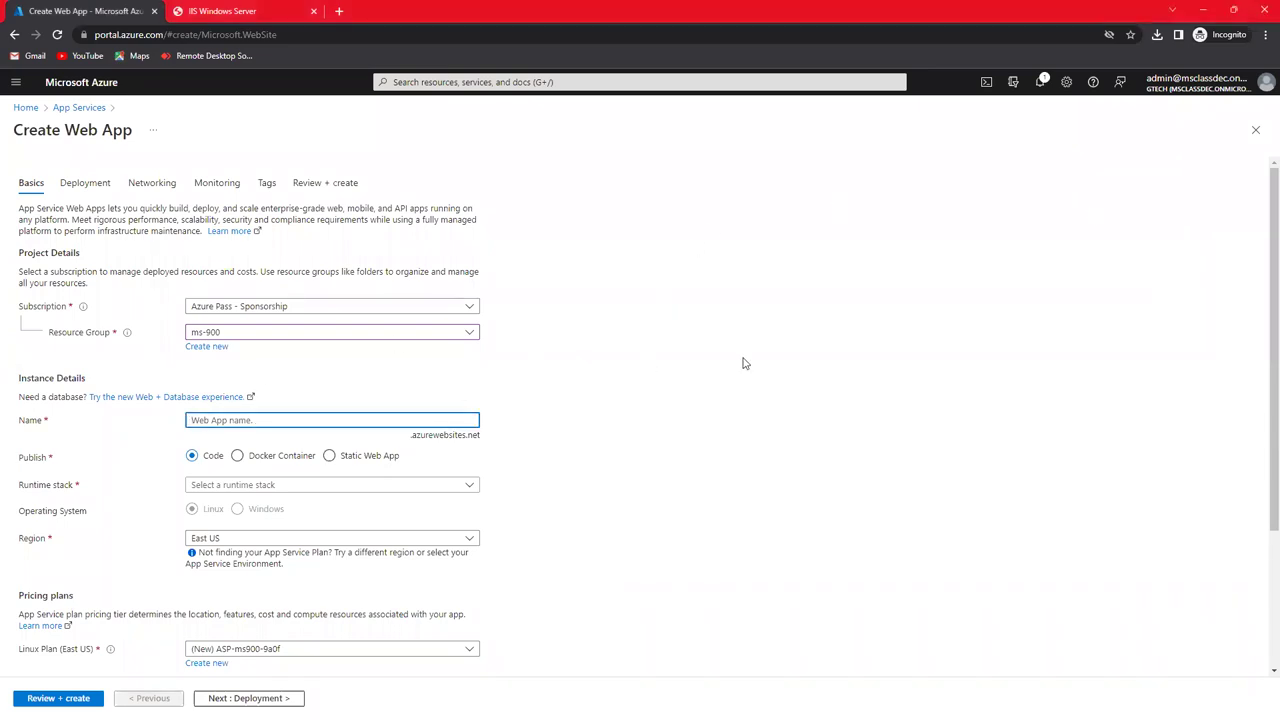
pyautogui.write('ms-900classdempapp')
pyautogui.scroll(-2, 25, 318)
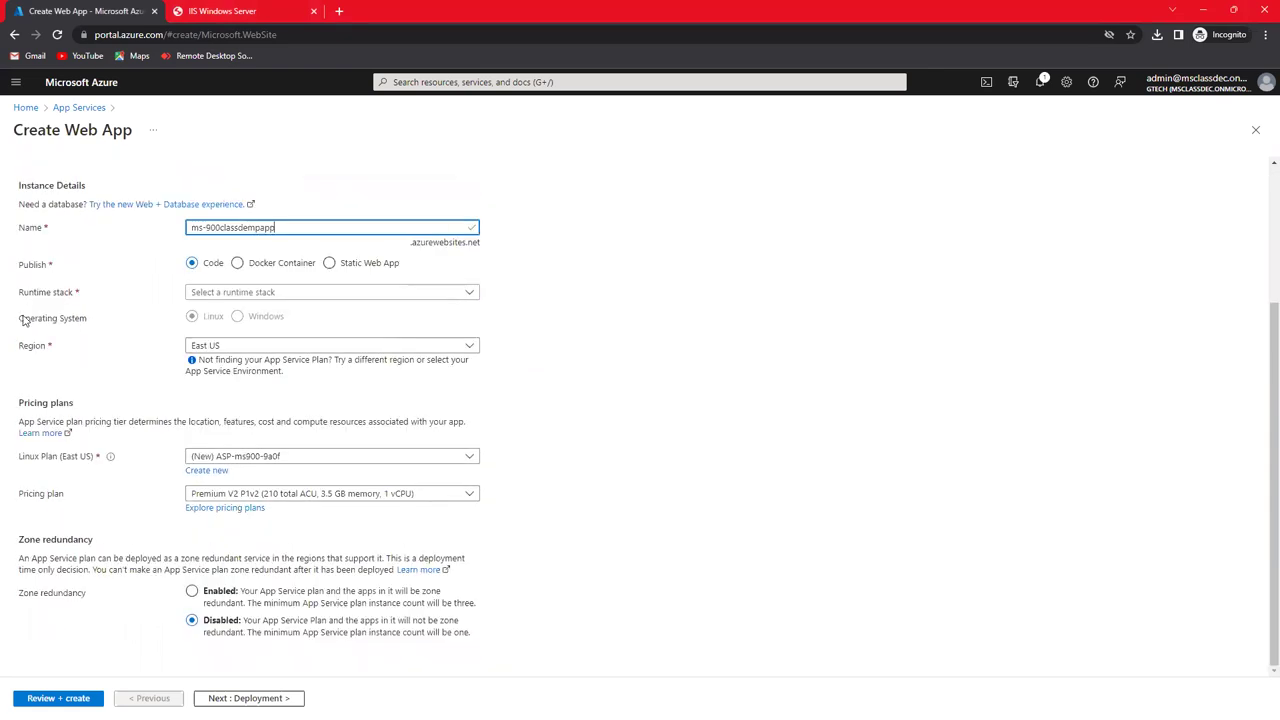
pyautogui.moveTo(28, 272); pyautogui.dragTo(100, 268)
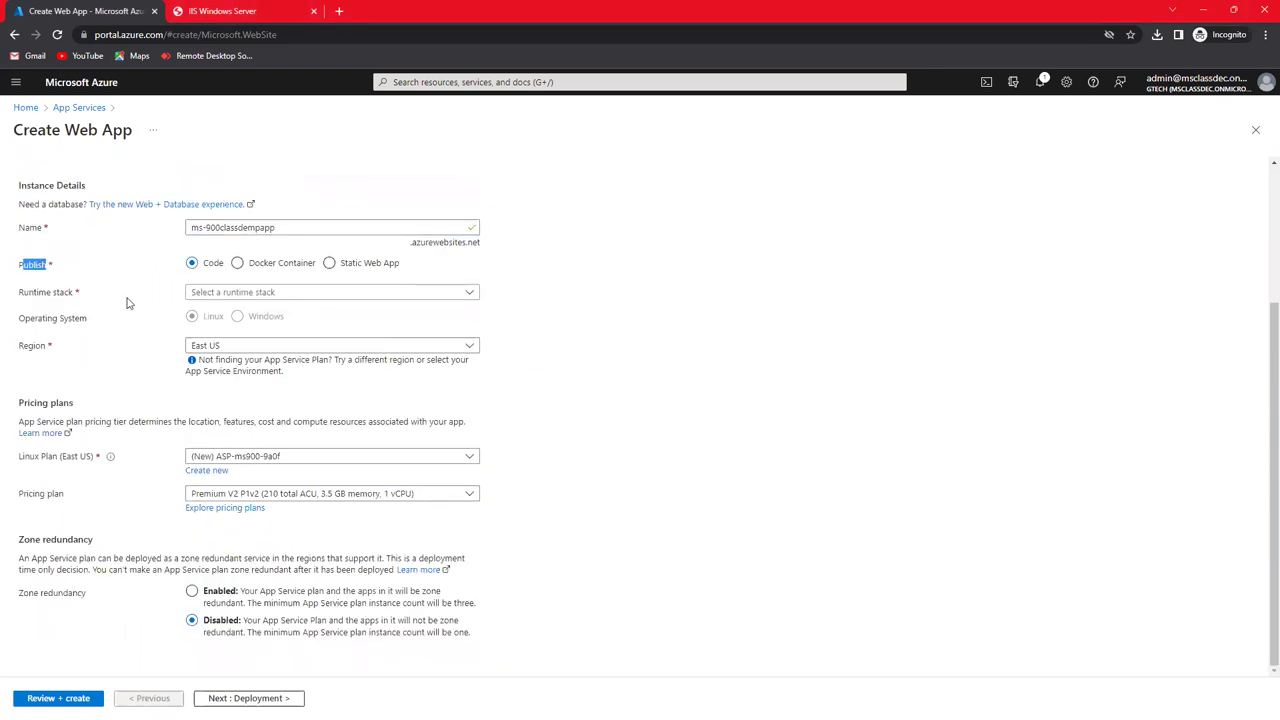
pyautogui.click(355, 264)
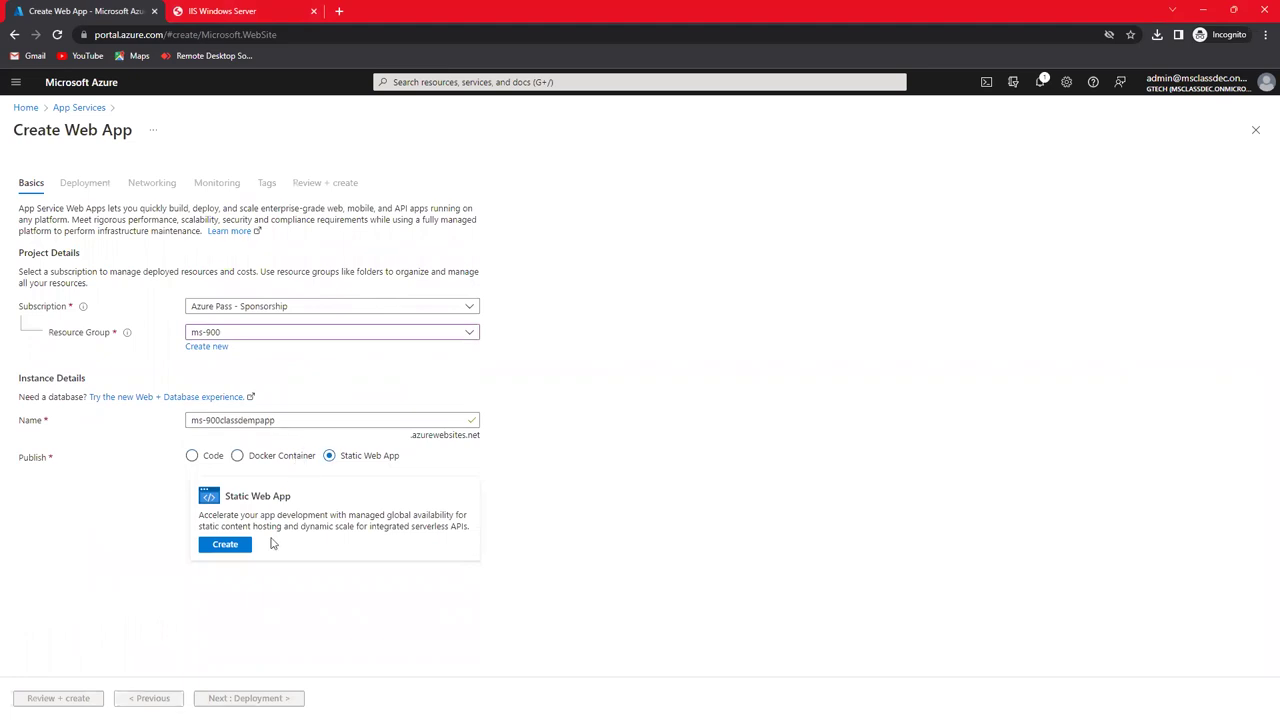
pyautogui.click(260, 462)
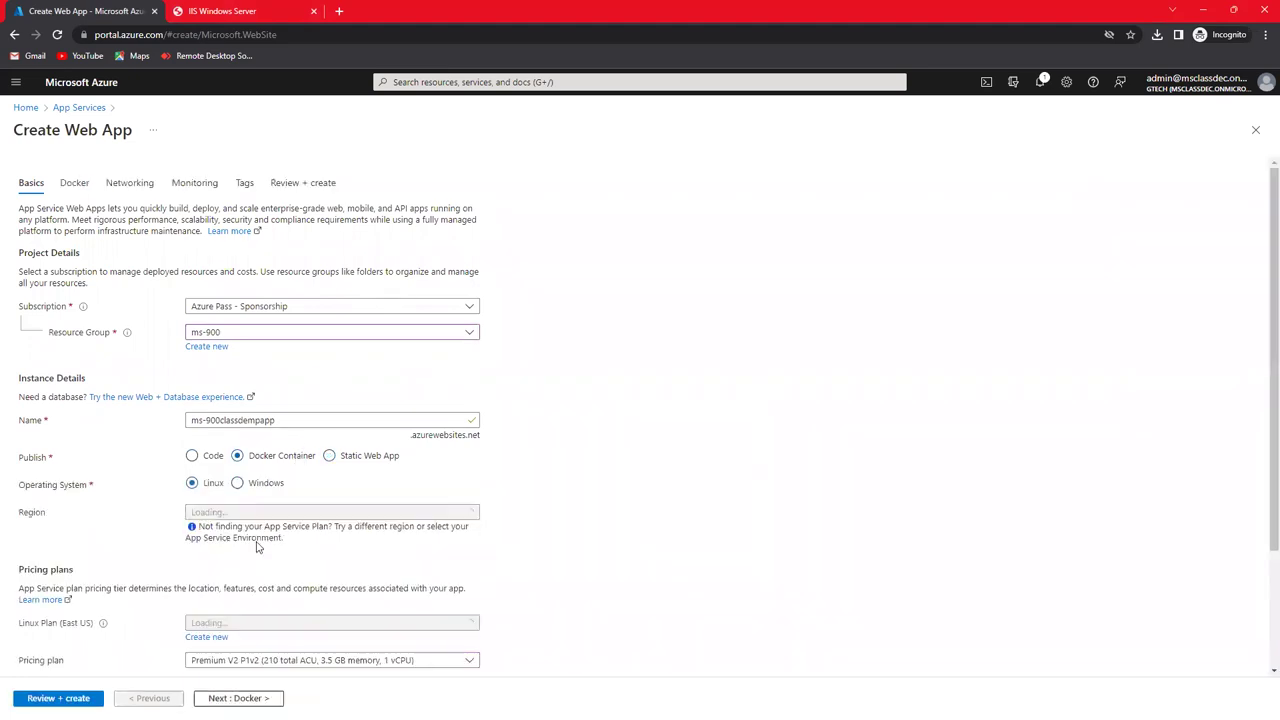
pyautogui.click(193, 457)
pyautogui.doubleClick(26, 455)
# Set the runtime stack to .NET 6 (LTS) and bring up the App Service pricing plans.
pyautogui.click(256, 486)
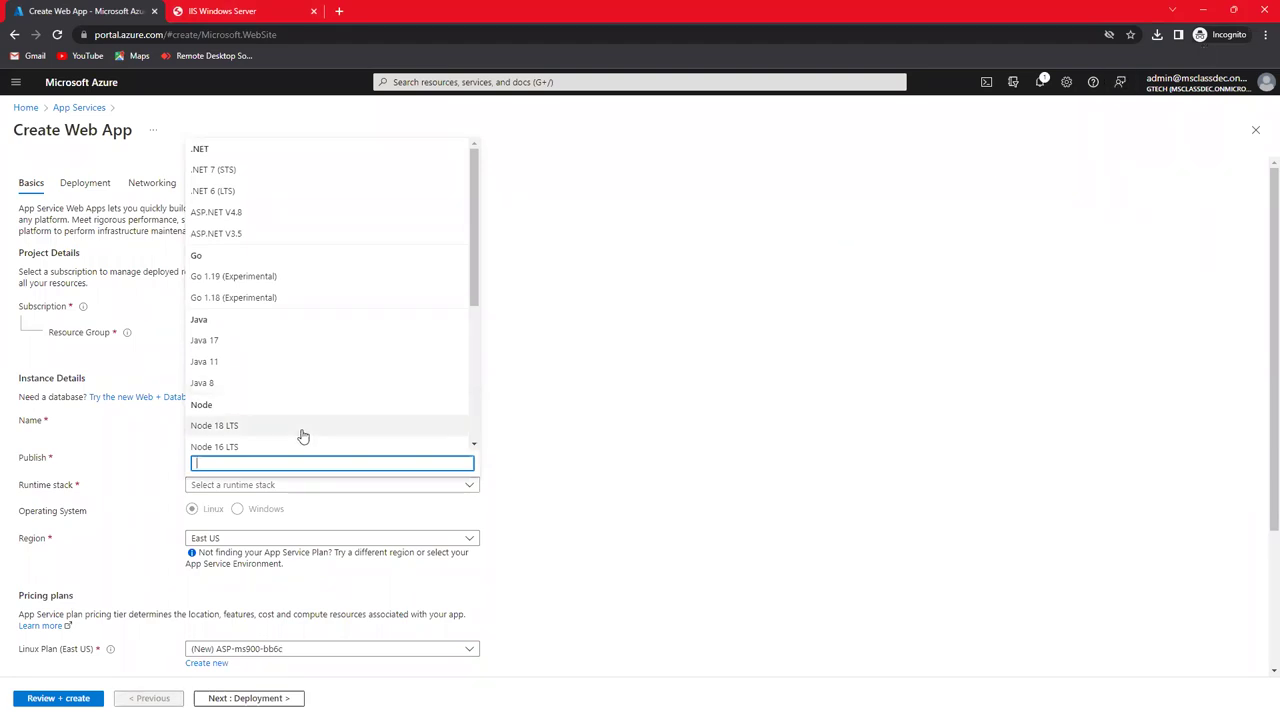
pyautogui.click(243, 192)
pyautogui.scroll(-2, 316, 496)
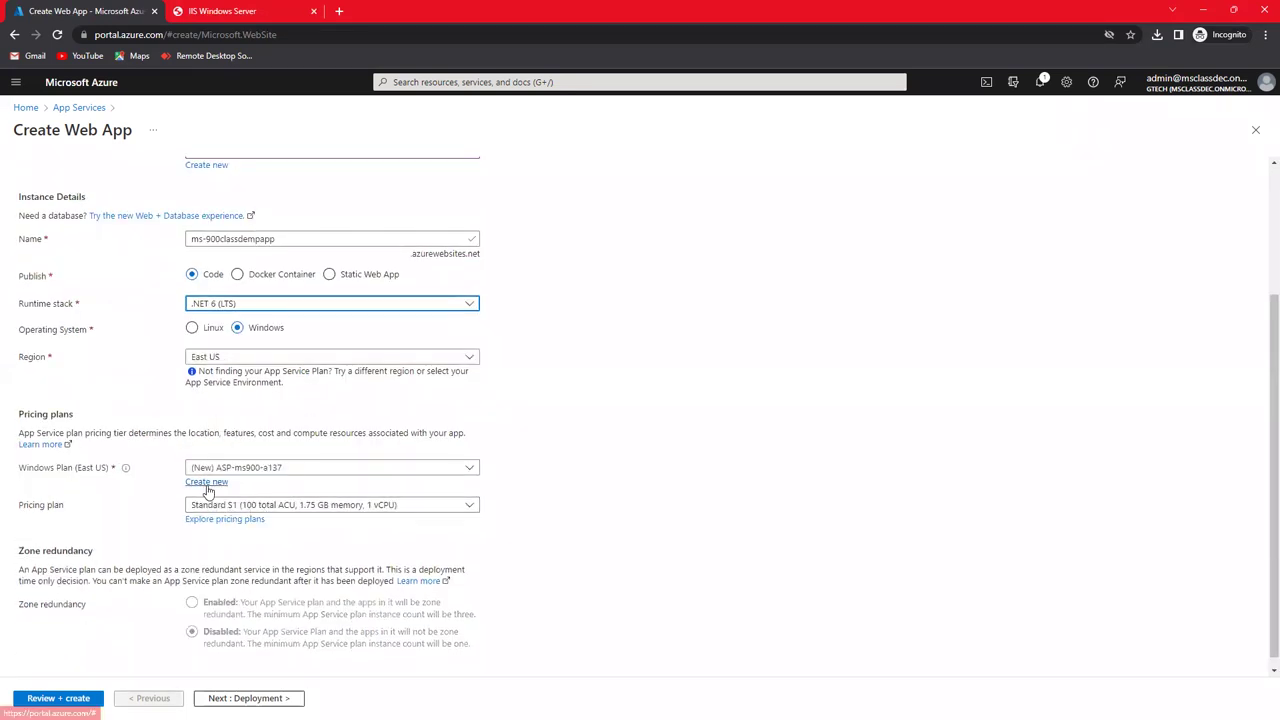
pyautogui.click(250, 521)
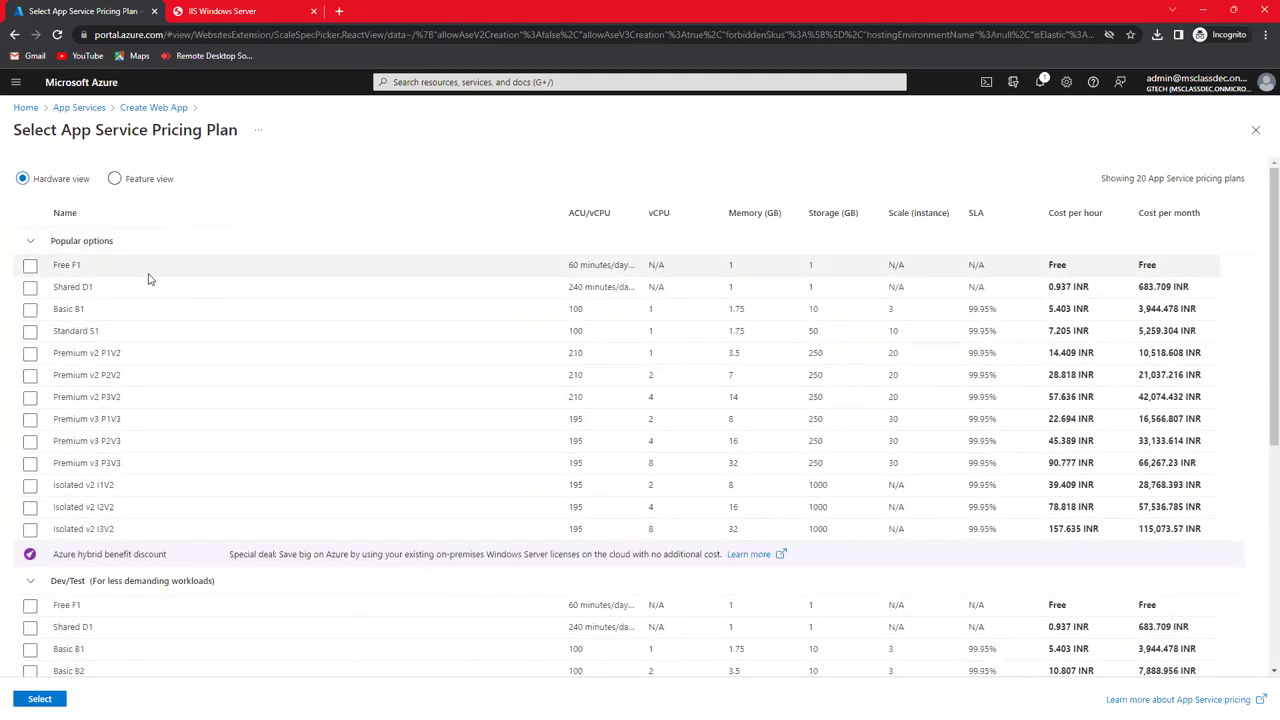
# Apply the Free F1 pricing plan and go to the Review + create summary.
pyautogui.click(32, 267)
pyautogui.click(40, 698)
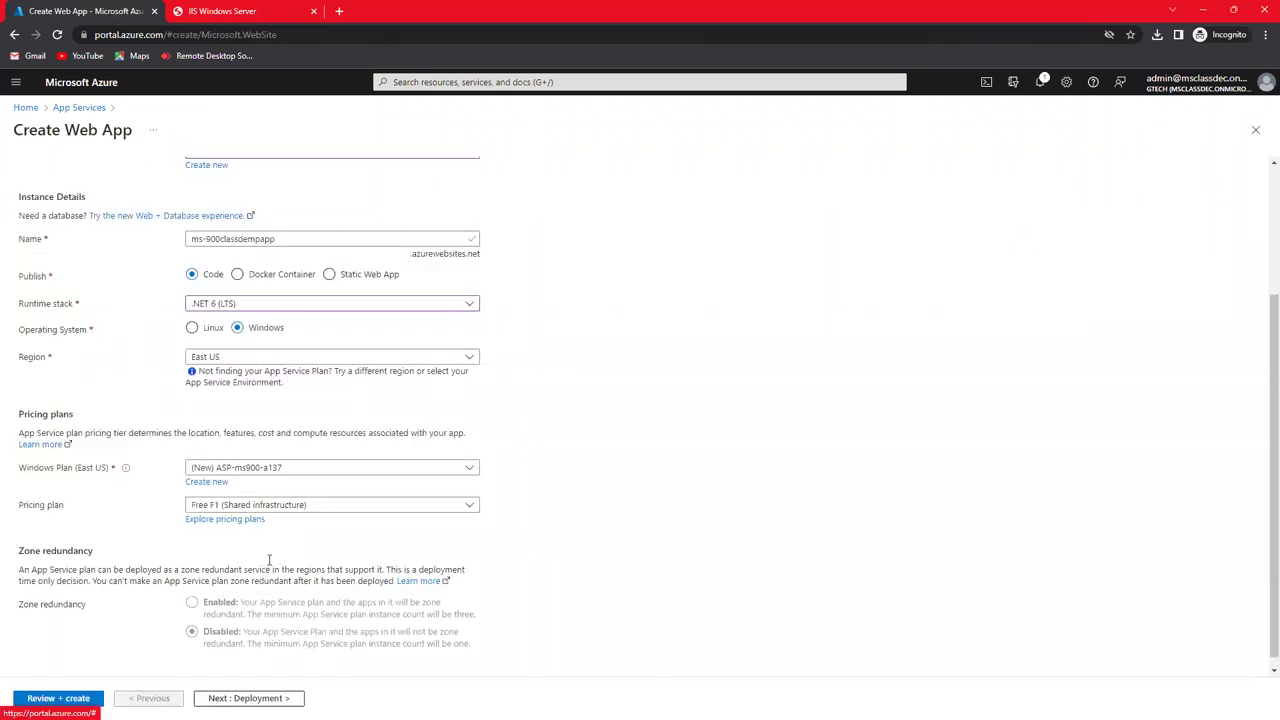
pyautogui.click(58, 698)
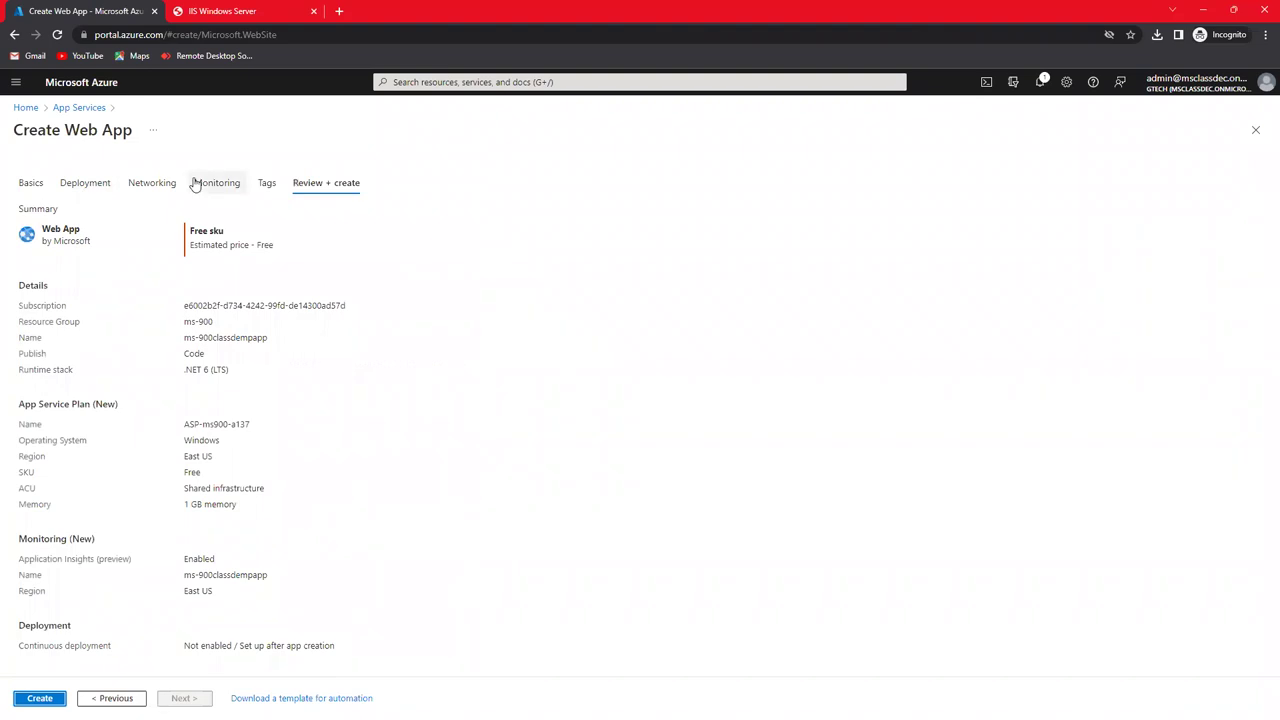
# Submit the web app deployment to ms-900 and open a blank browser tab.
pyautogui.click(40, 698)
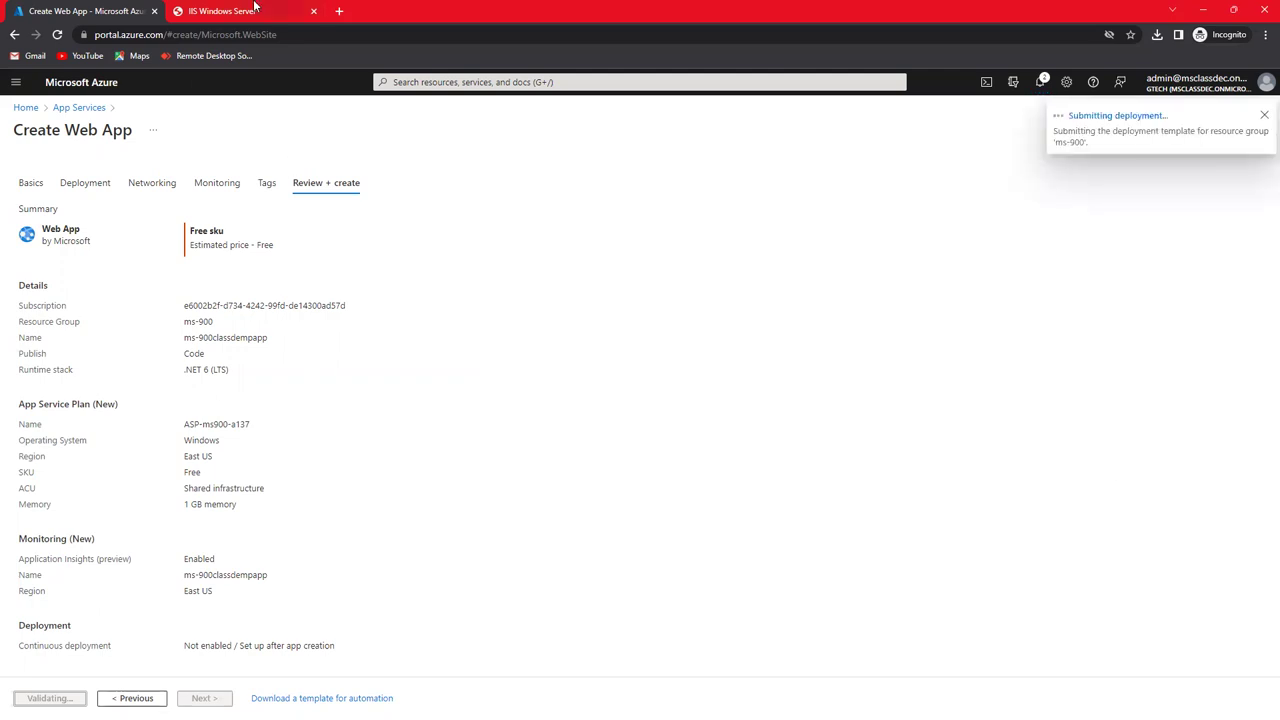
pyautogui.click(341, 12)
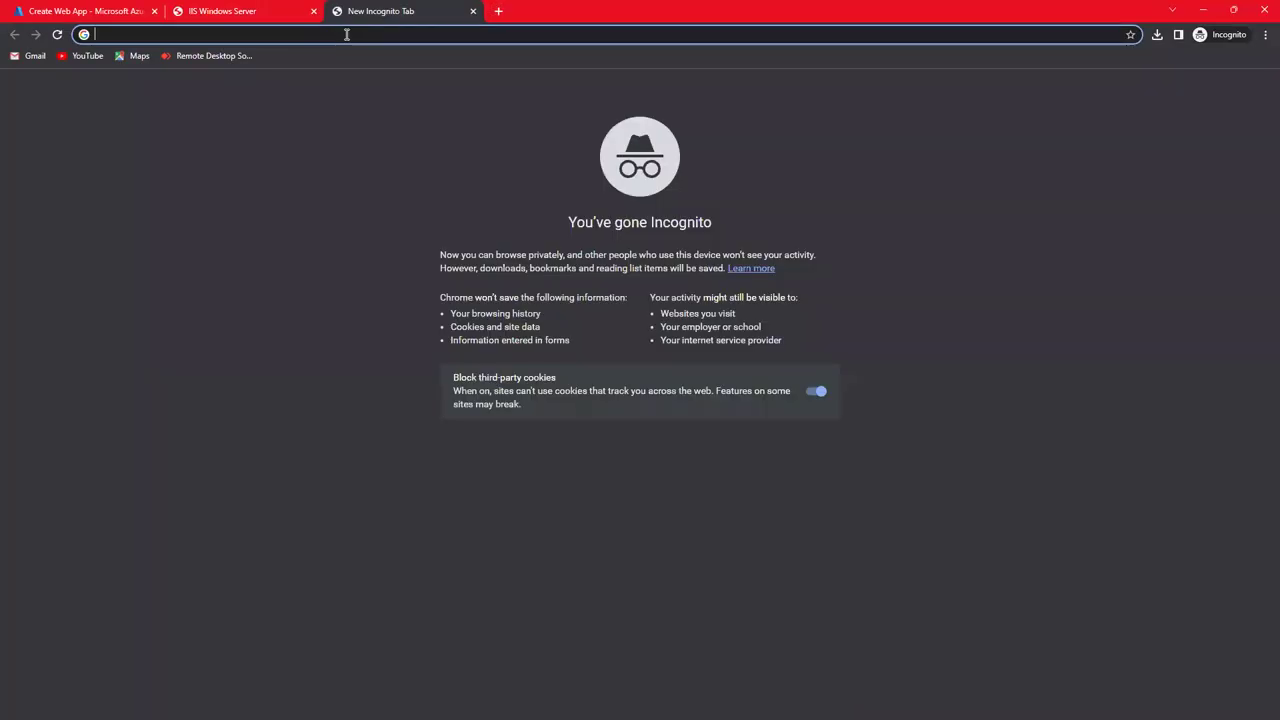
# Go to office.com in the new browser tab.
pyautogui.click(346, 34)
pyautogui.click(408, 8)
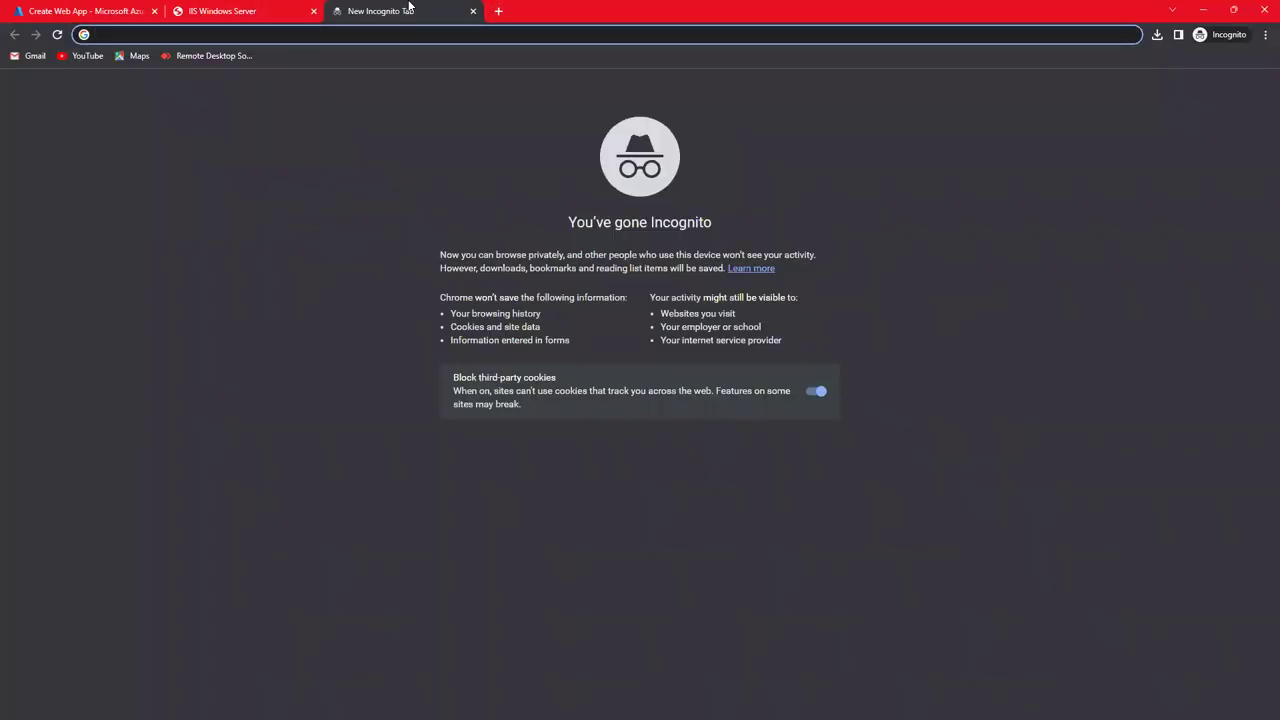
pyautogui.write('office')
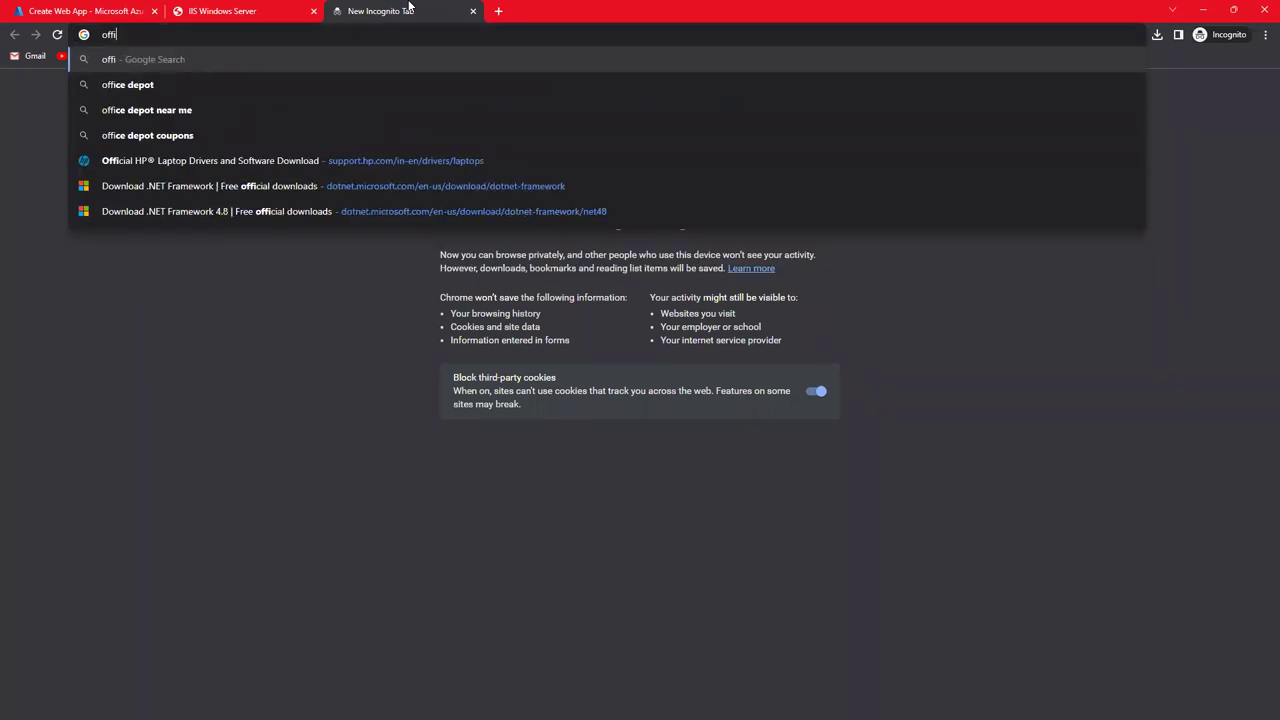
pyautogui.write('.com')
pyautogui.press('Return')
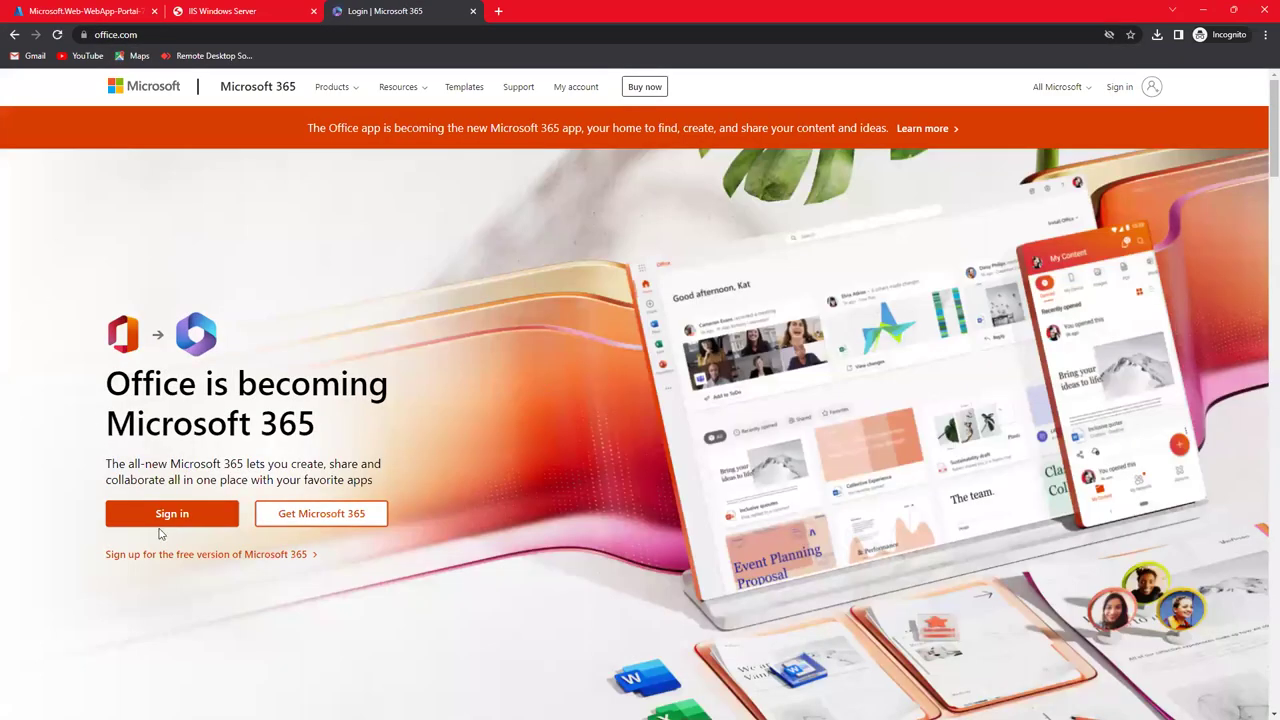
# Sign in to Microsoft 365, skipping account protection and not staying signed in, then show the app launcher.
pyautogui.click(165, 515)
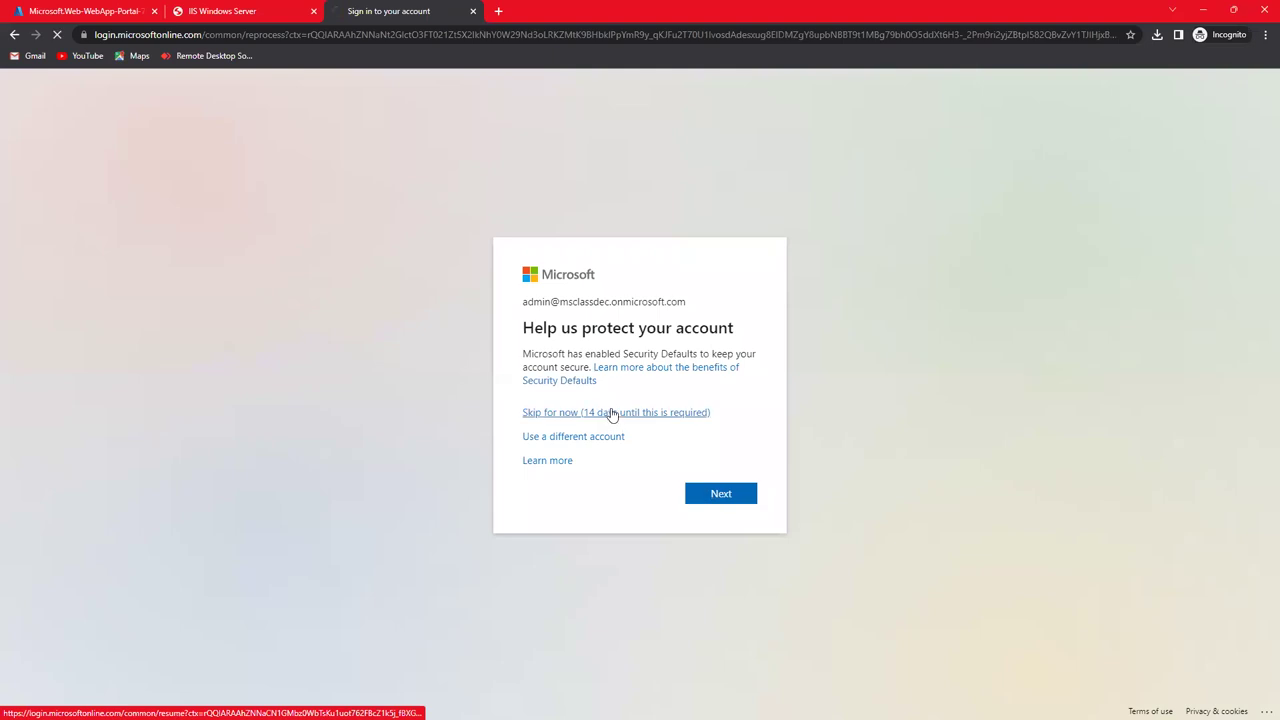
pyautogui.click(611, 413)
pyautogui.click(628, 464)
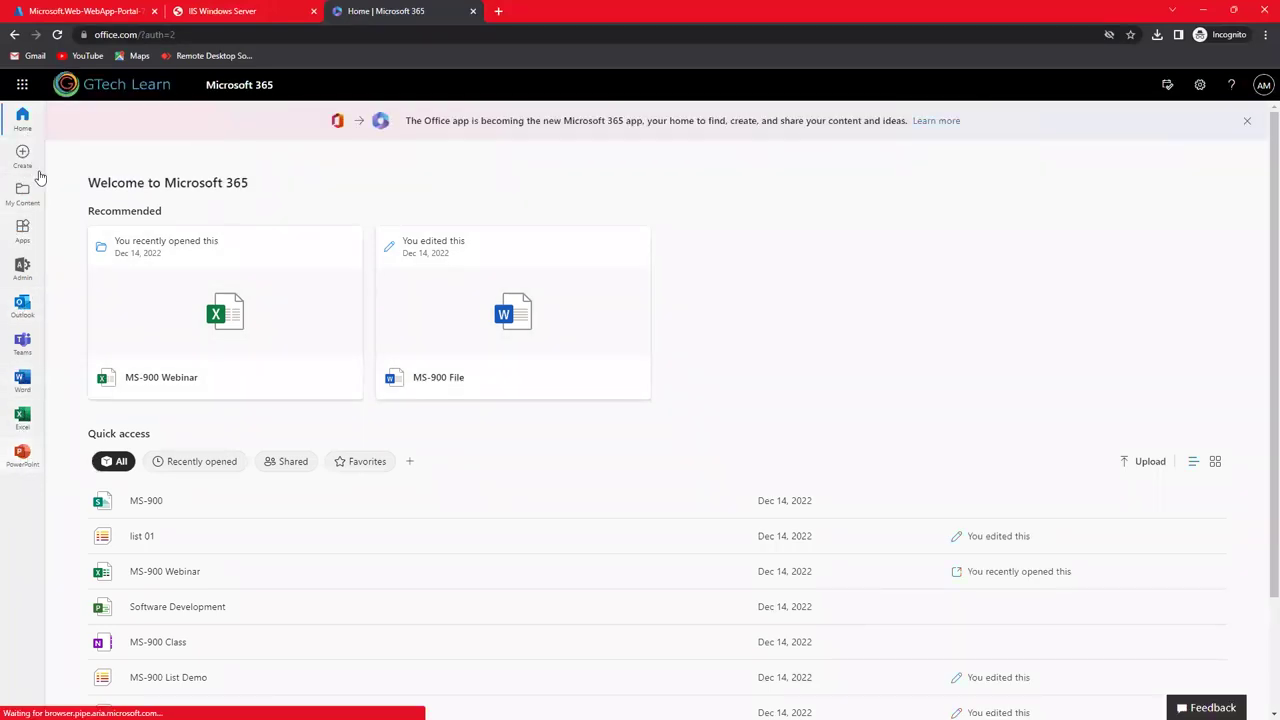
pyautogui.click(22, 85)
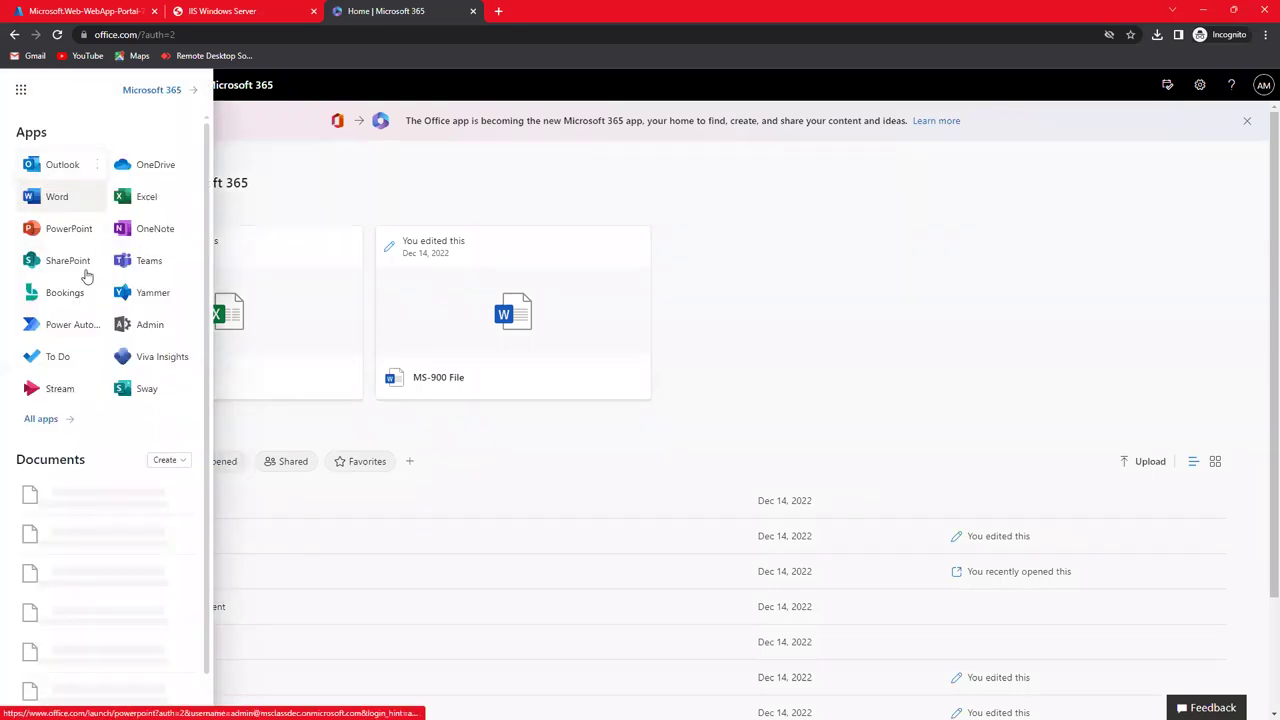
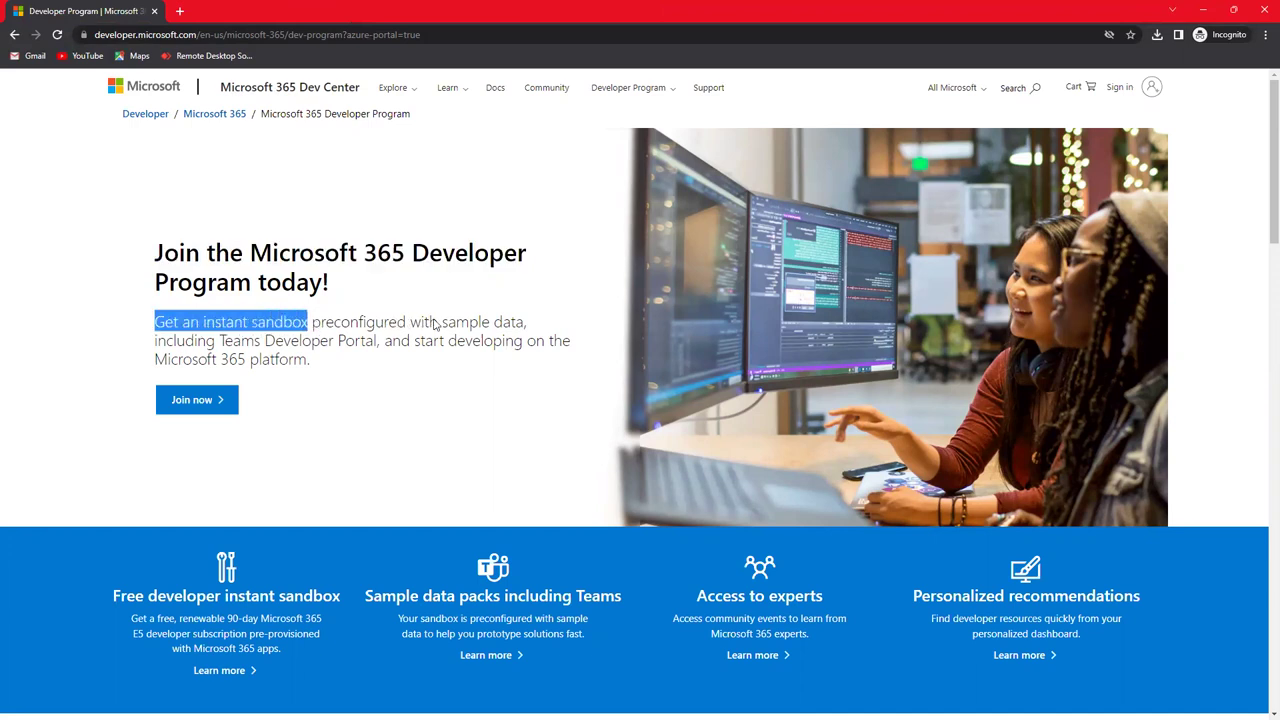
# Clear the text selection on the Microsoft 365 Developer Program join page.
pyautogui.click(484, 324)
# Join the program with the existing admin account, skipping extra protection and declining Stay signed in.
pyautogui.doubleClick(484, 324)
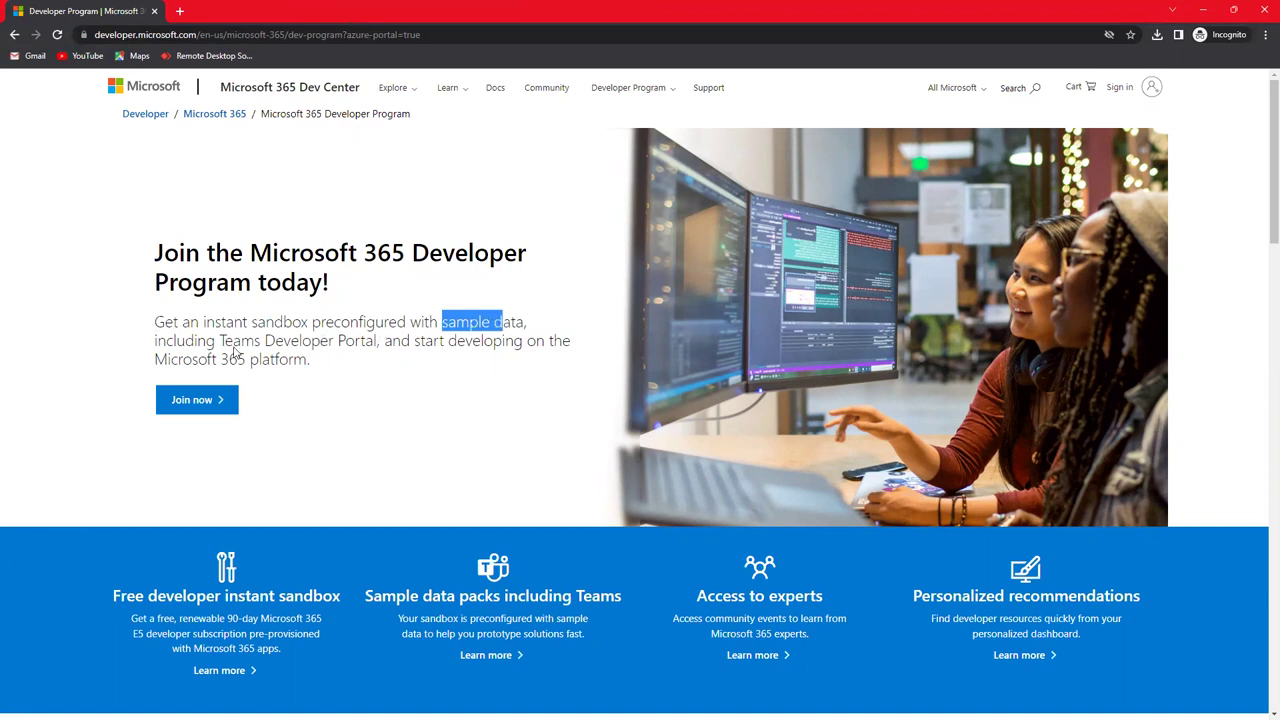
pyautogui.moveTo(233, 347); pyautogui.dragTo(320, 345)
pyautogui.click(202, 408)
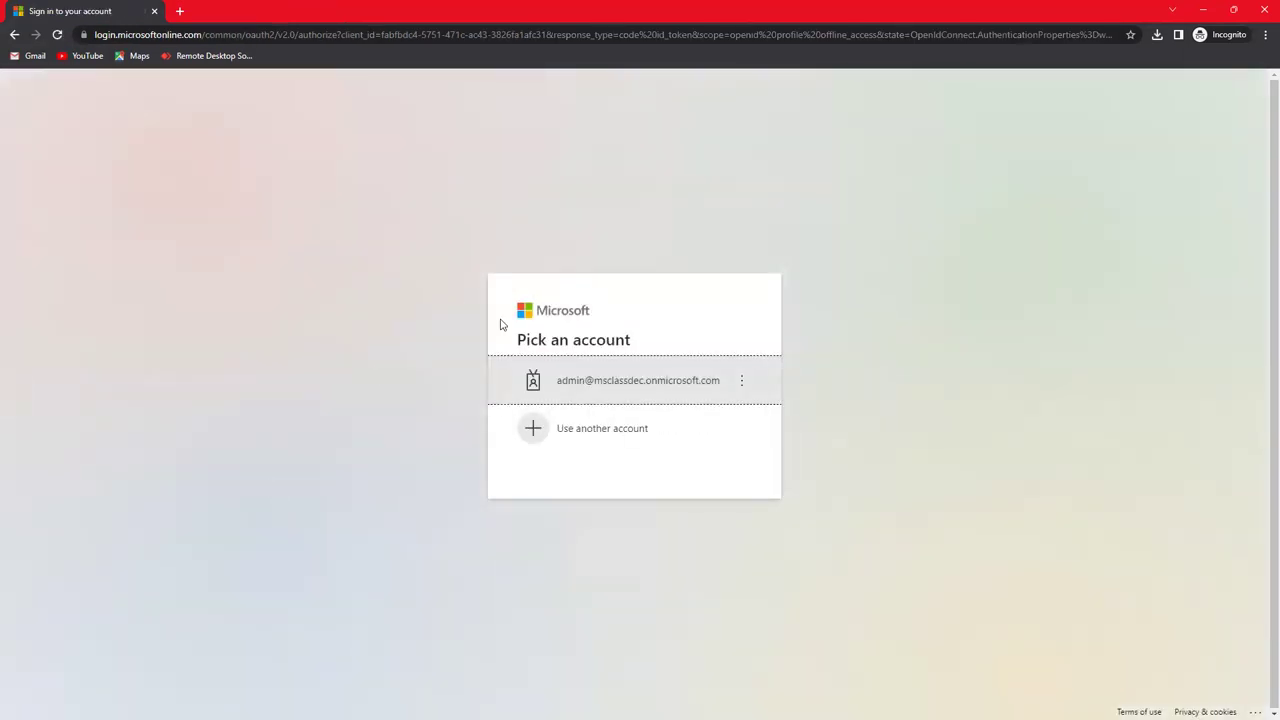
pyautogui.click(592, 380)
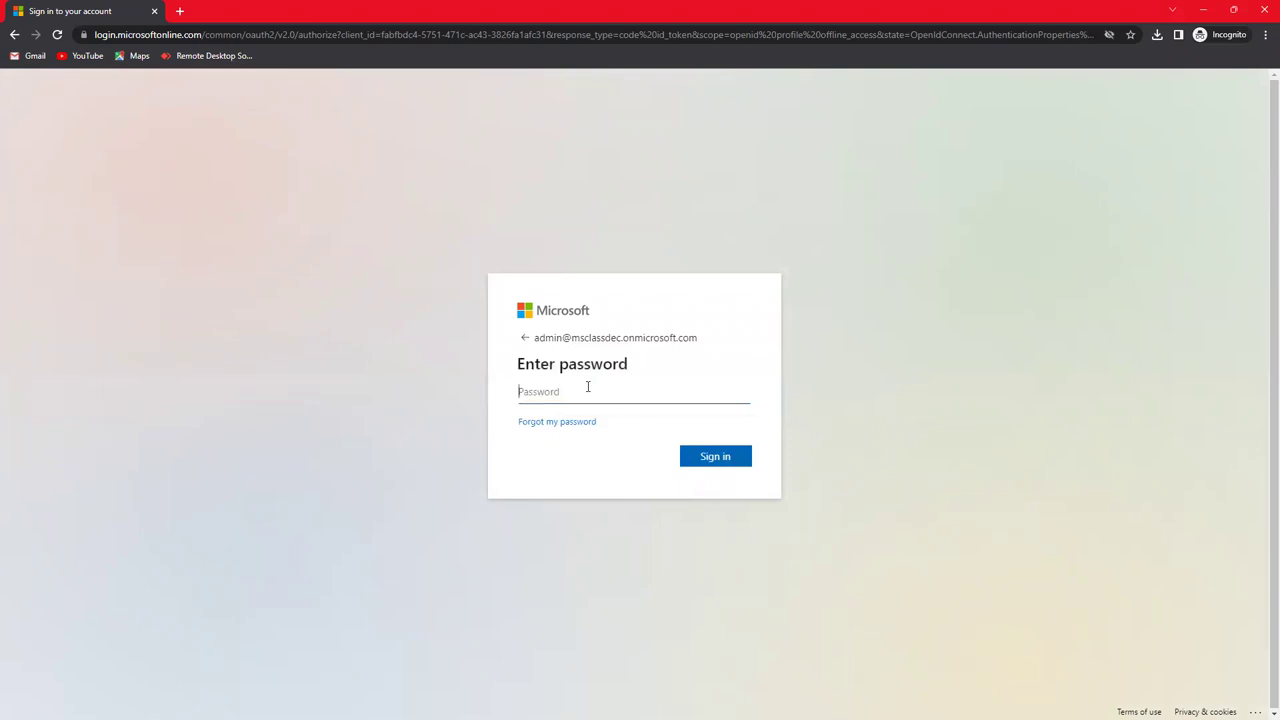
pyautogui.write('•••••••••')
pyautogui.press('Return')
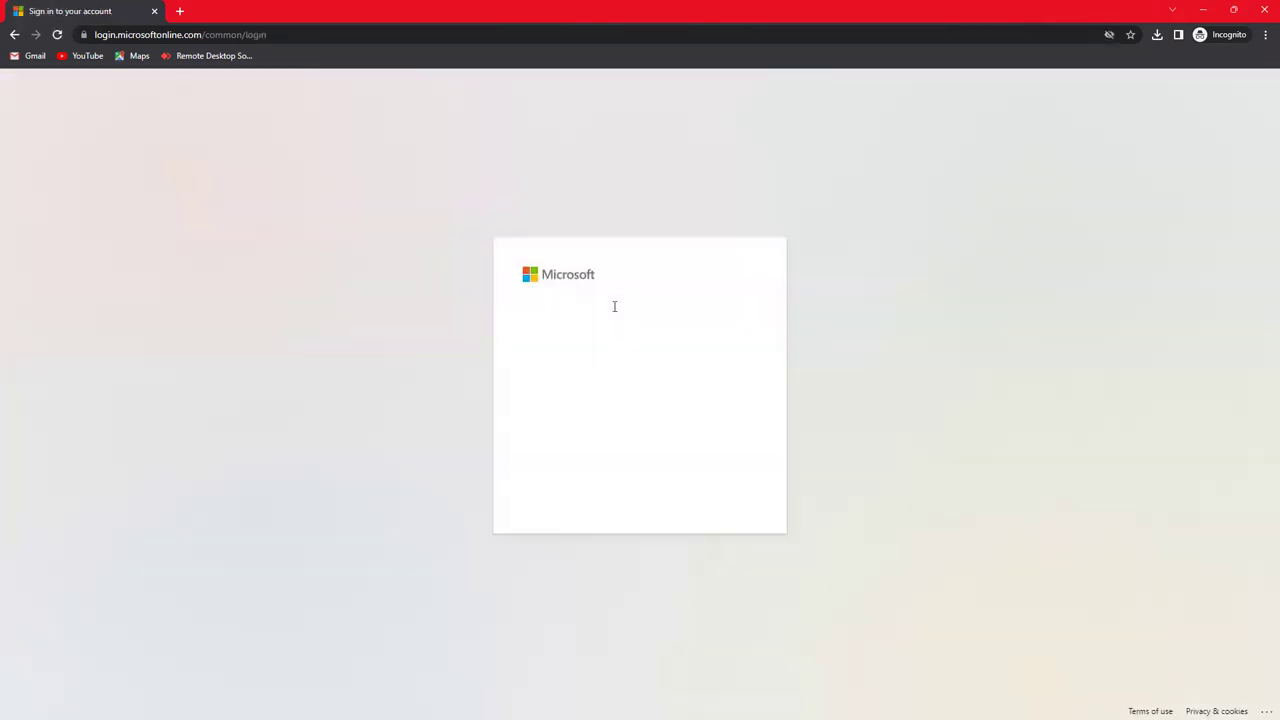
pyautogui.click(624, 414)
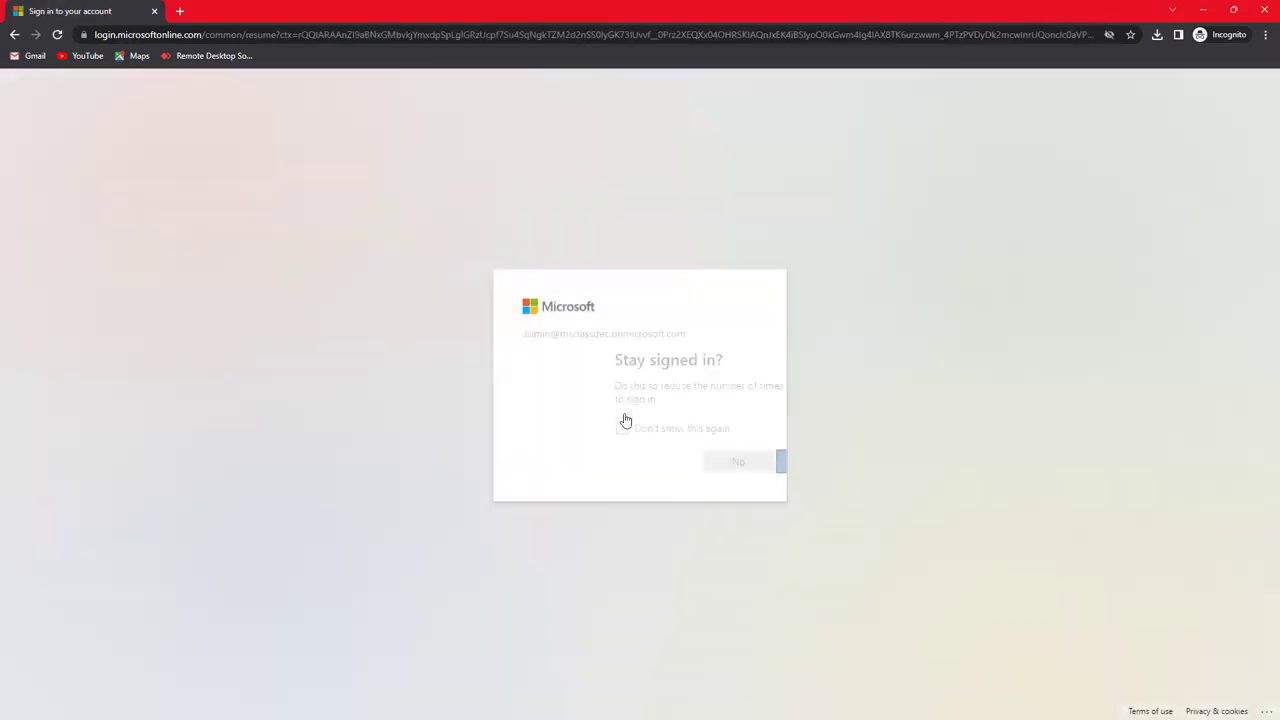
pyautogui.click(628, 459)
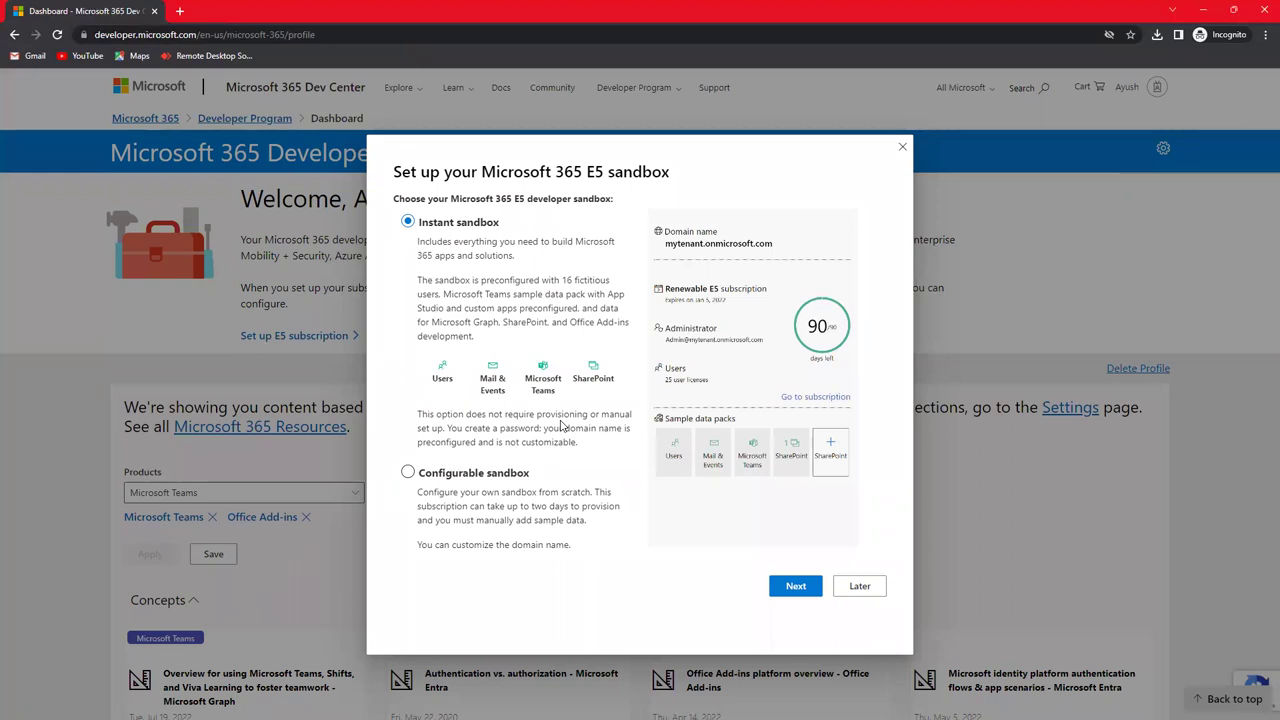
# Choose the Instant sandbox, keep North America as region, and enter admin username m365admin.
pyautogui.click(468, 475)
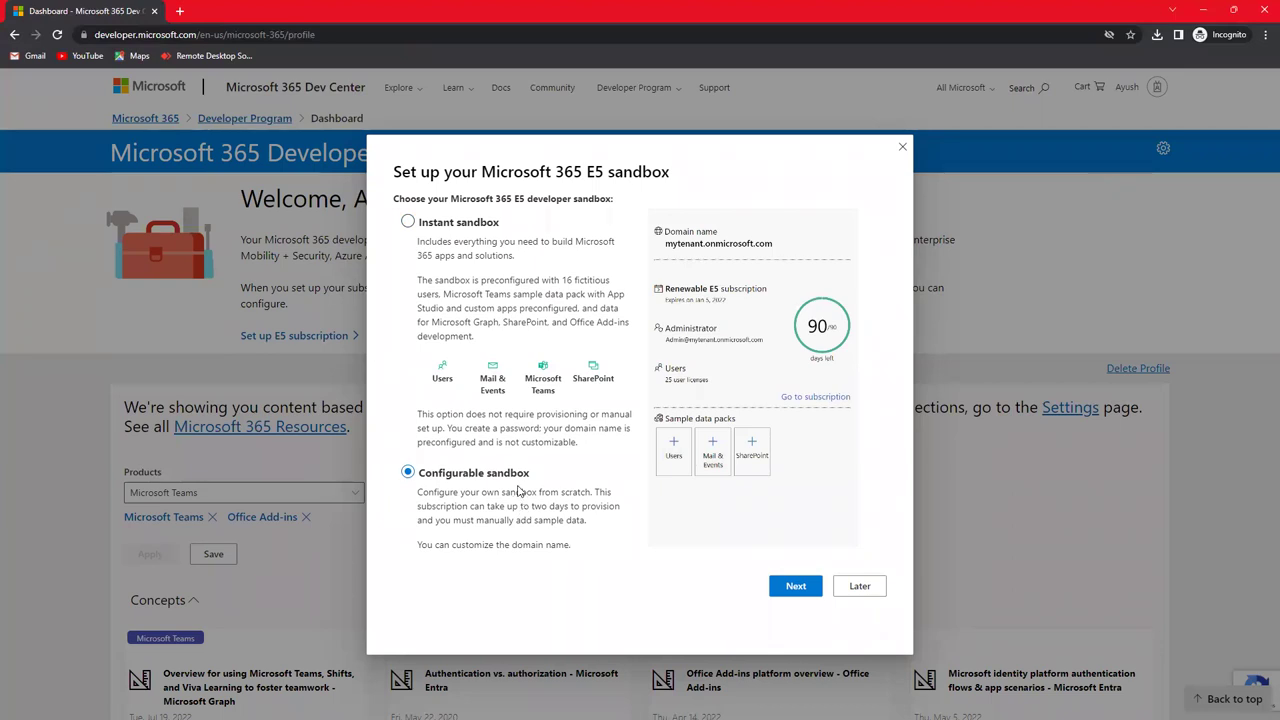
pyautogui.click(474, 226)
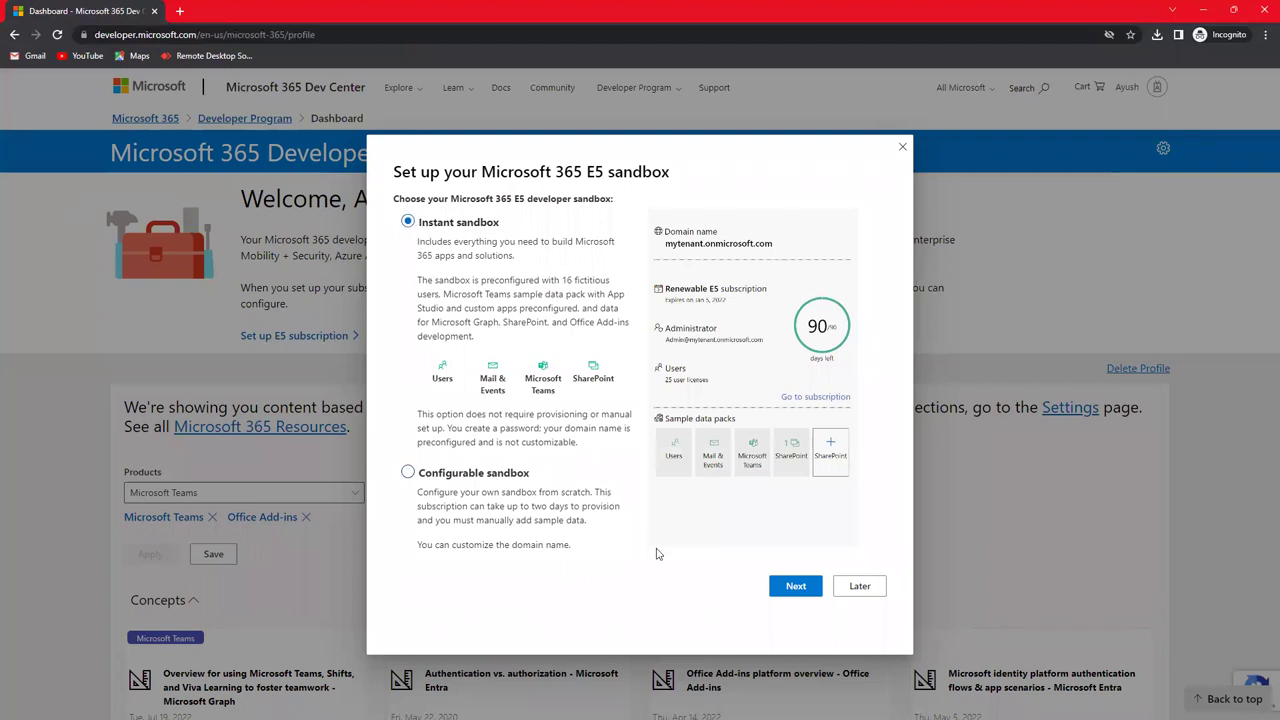
pyautogui.click(795, 587)
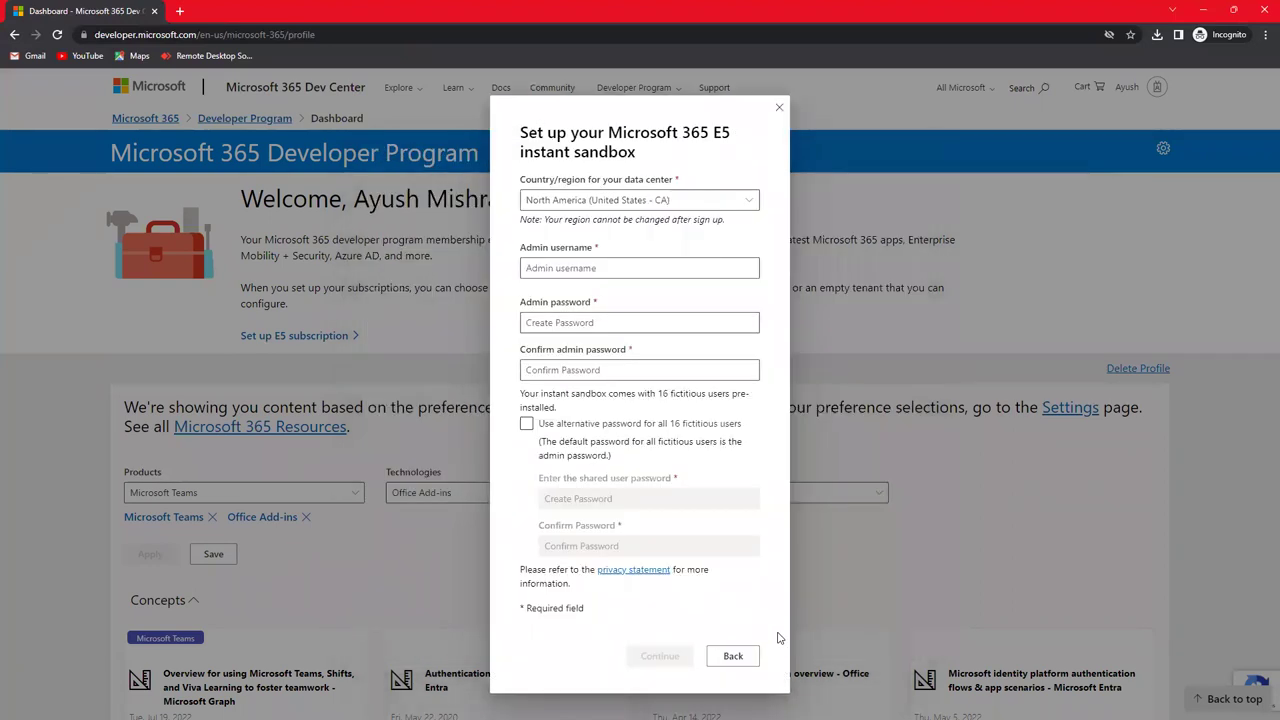
pyautogui.click(745, 200)
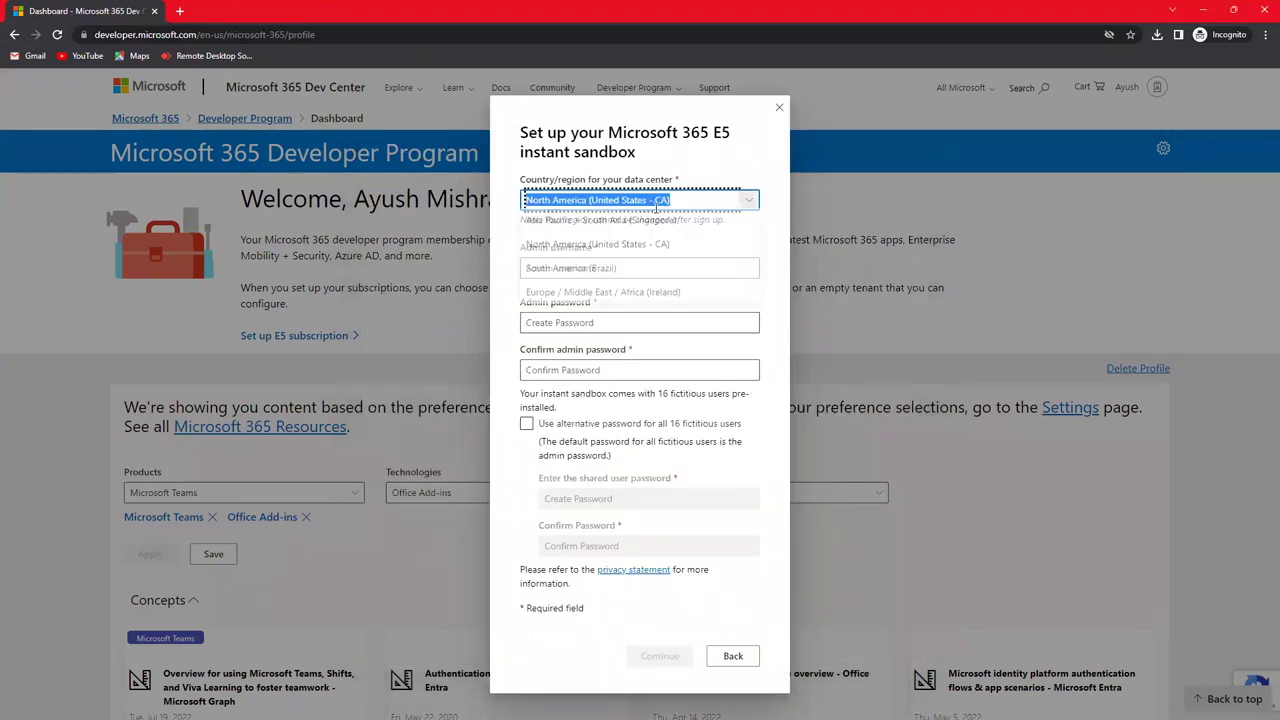
pyautogui.click(662, 246)
pyautogui.click(650, 268)
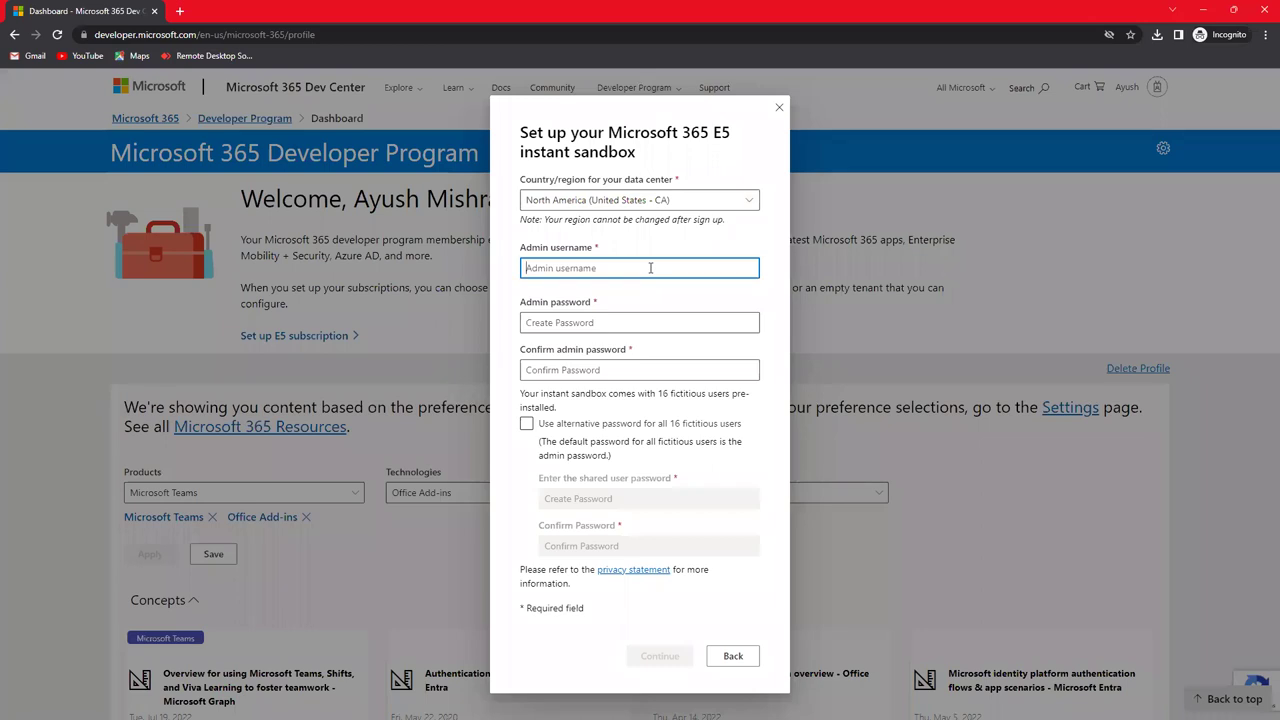
pyautogui.write('m365admin')
# Enter and confirm the admin password, then submit the sandbox setup form.
pyautogui.click(629, 325)
pyautogui.write('•••••')
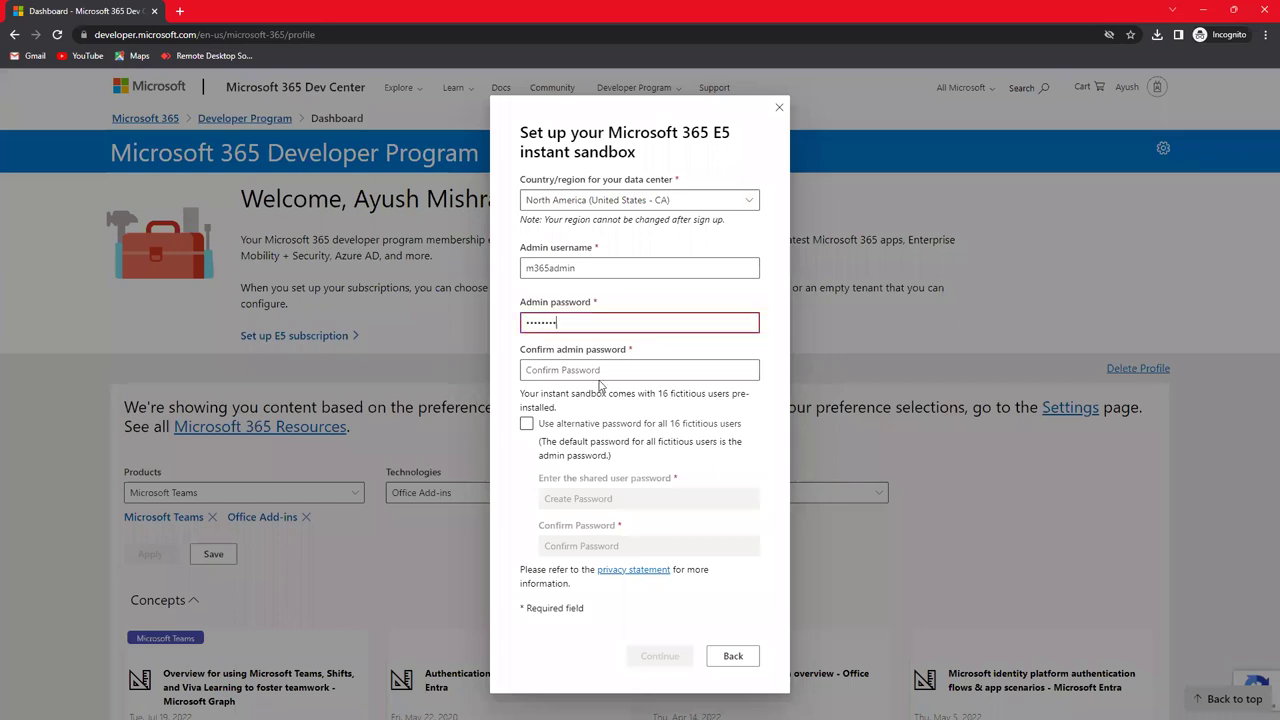
pyautogui.moveTo(553, 306); pyautogui.dragTo(507, 306)
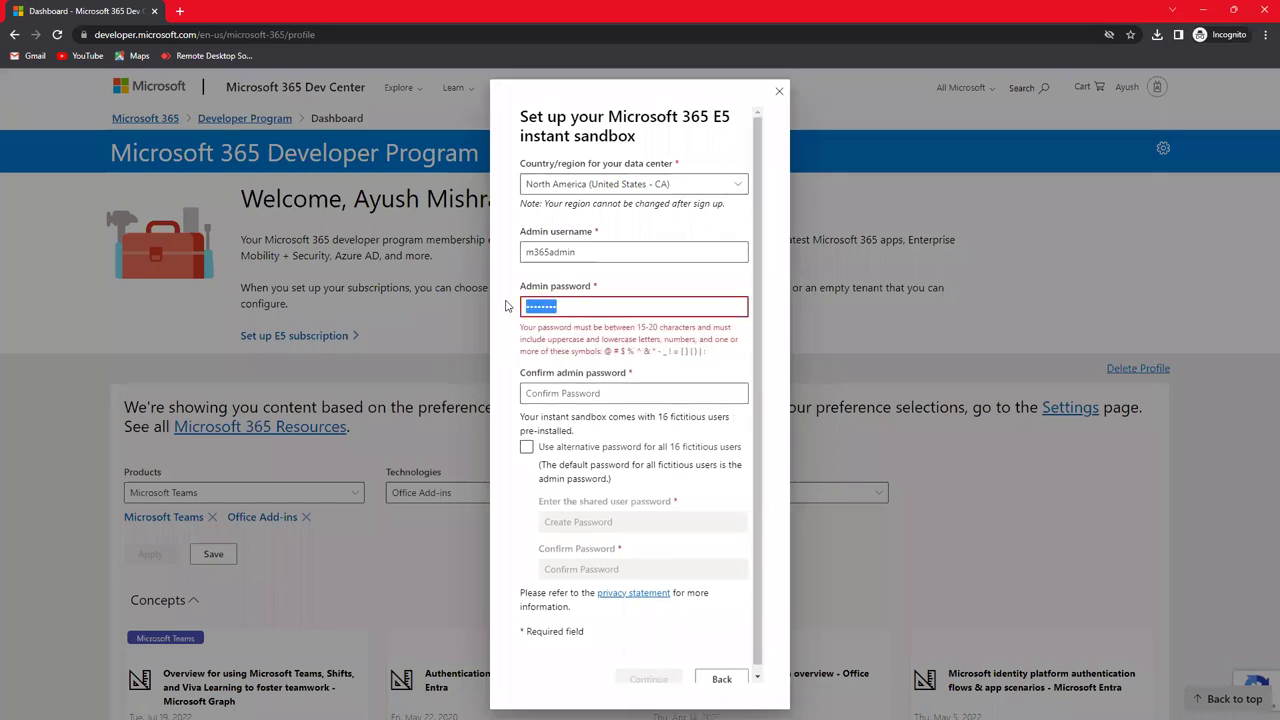
pyautogui.write('•••••••')
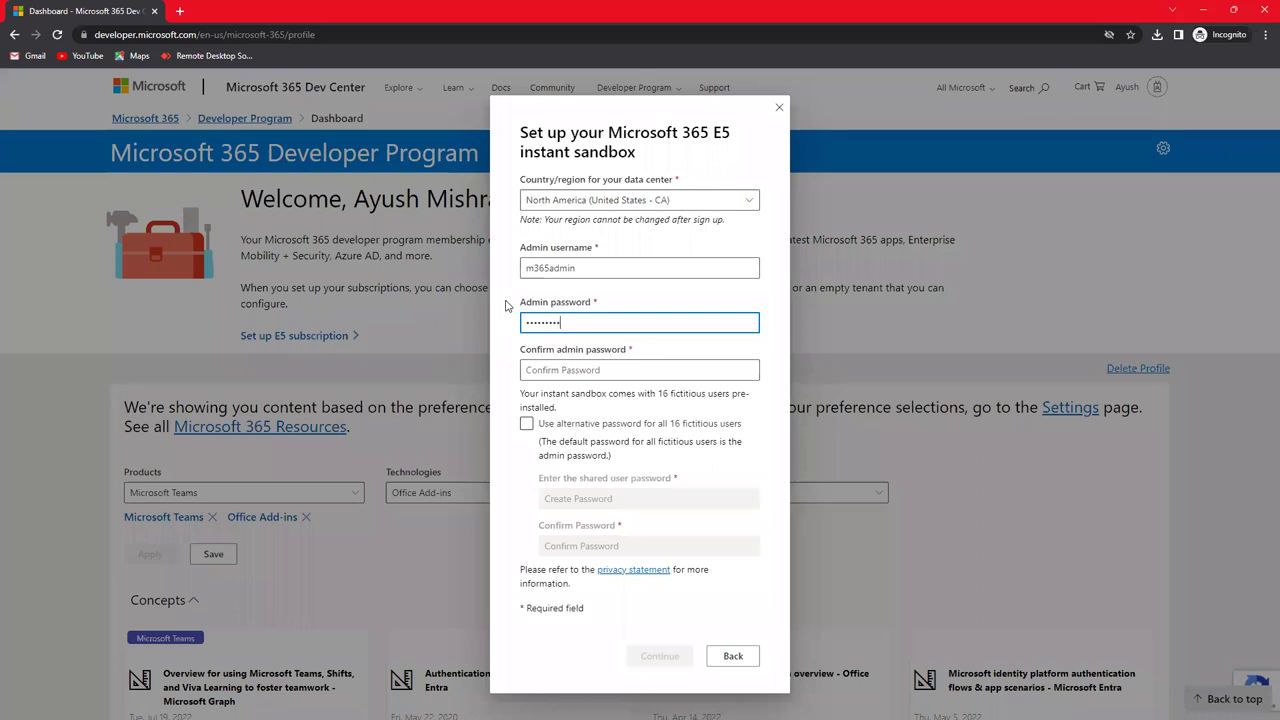
pyautogui.write('•')
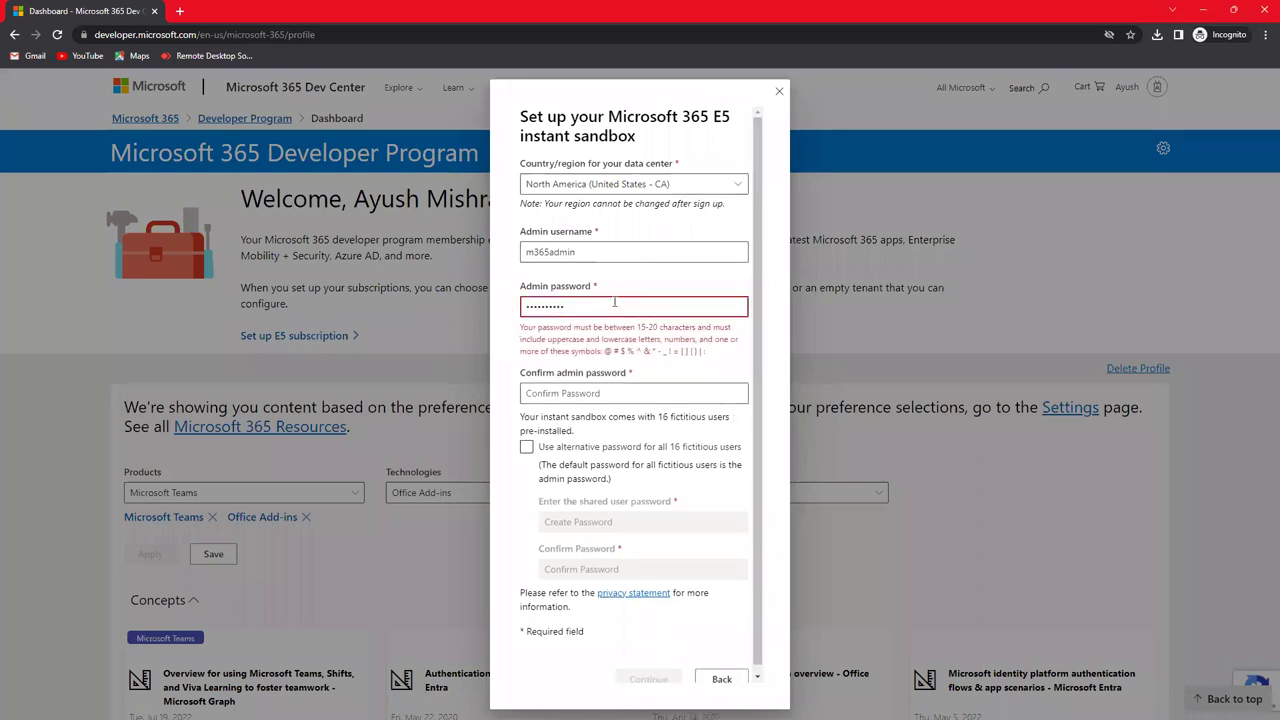
pyautogui.moveTo(618, 305); pyautogui.dragTo(500, 315)
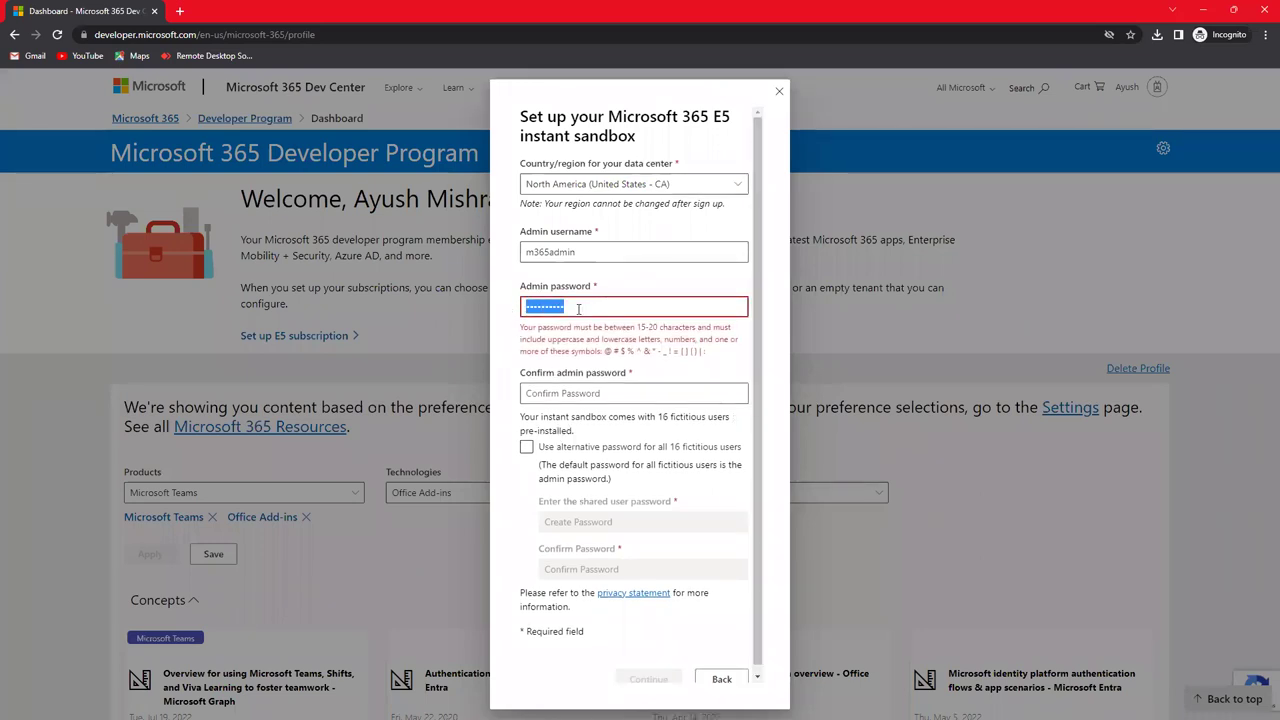
pyautogui.write('••••••')
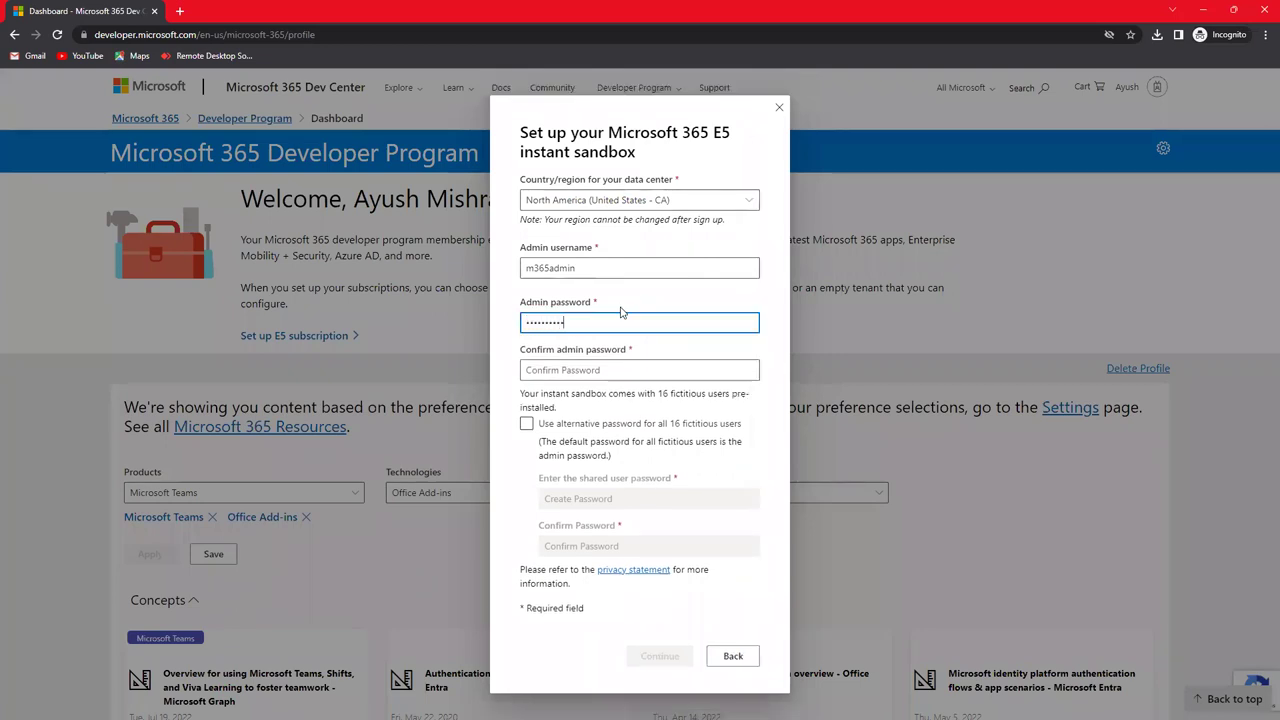
pyautogui.write('••')
pyautogui.click(614, 363)
pyautogui.write('•••••••')
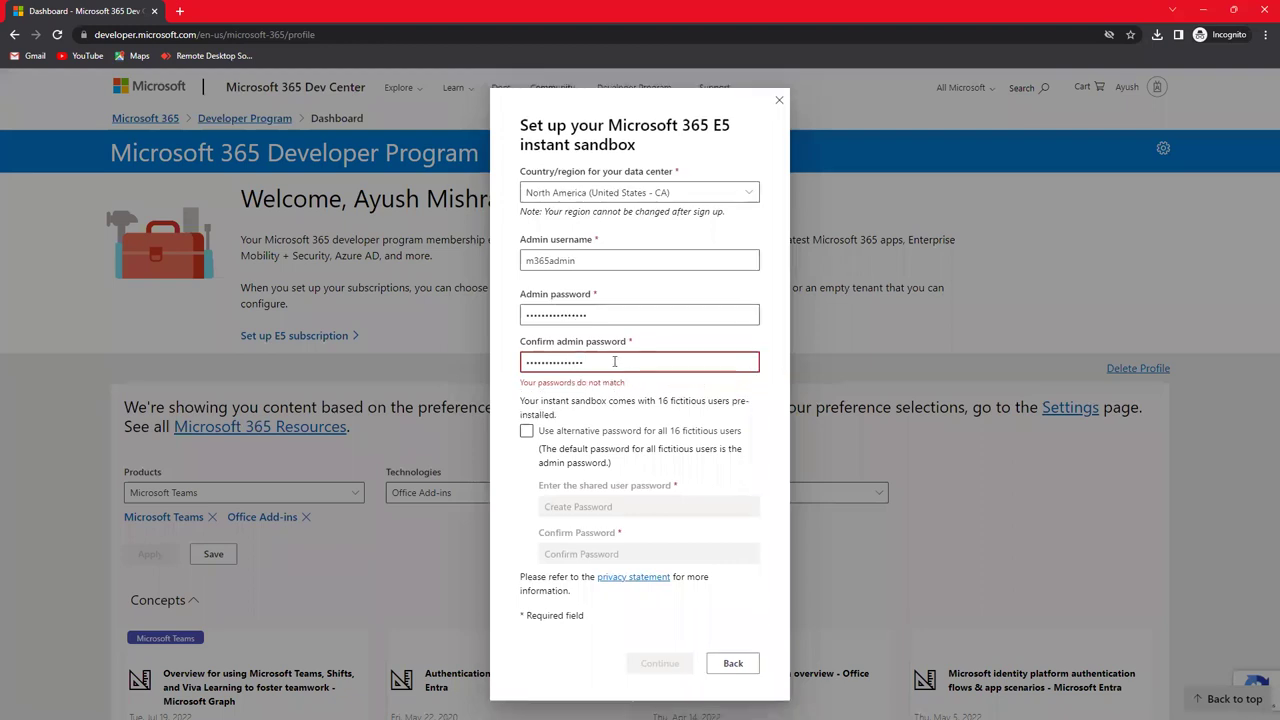
pyautogui.write('•')
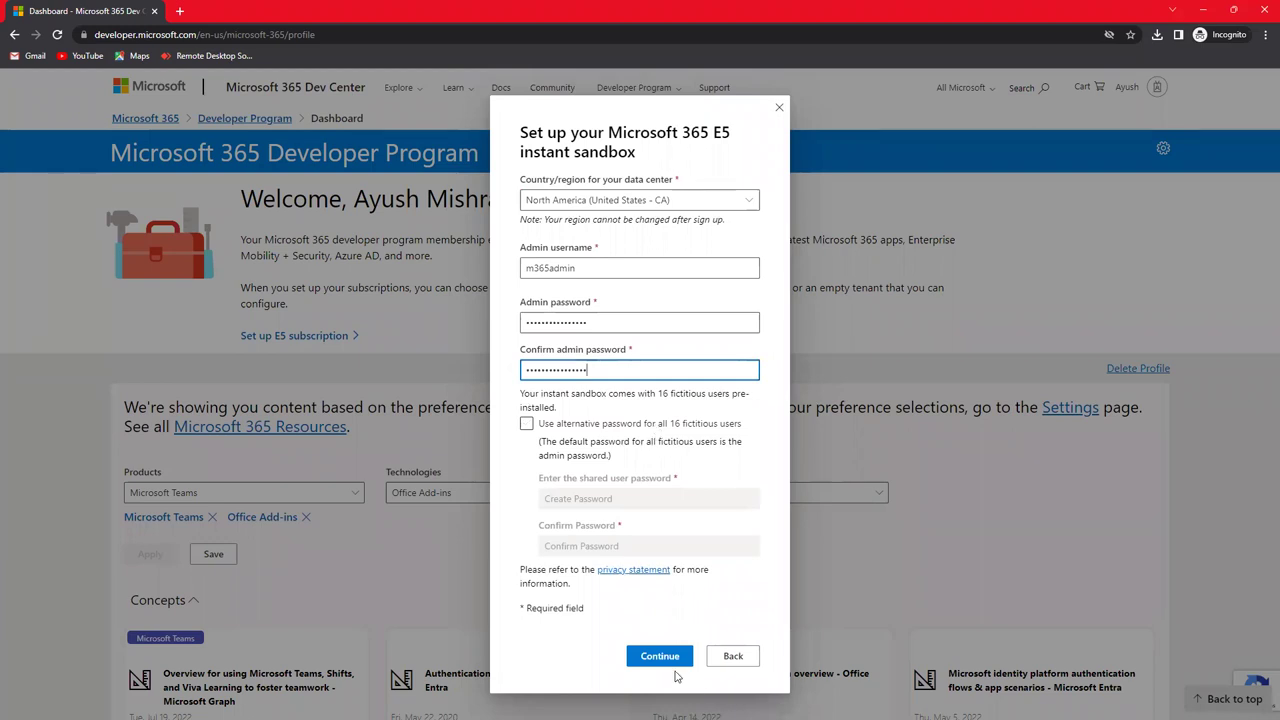
pyautogui.click(664, 659)
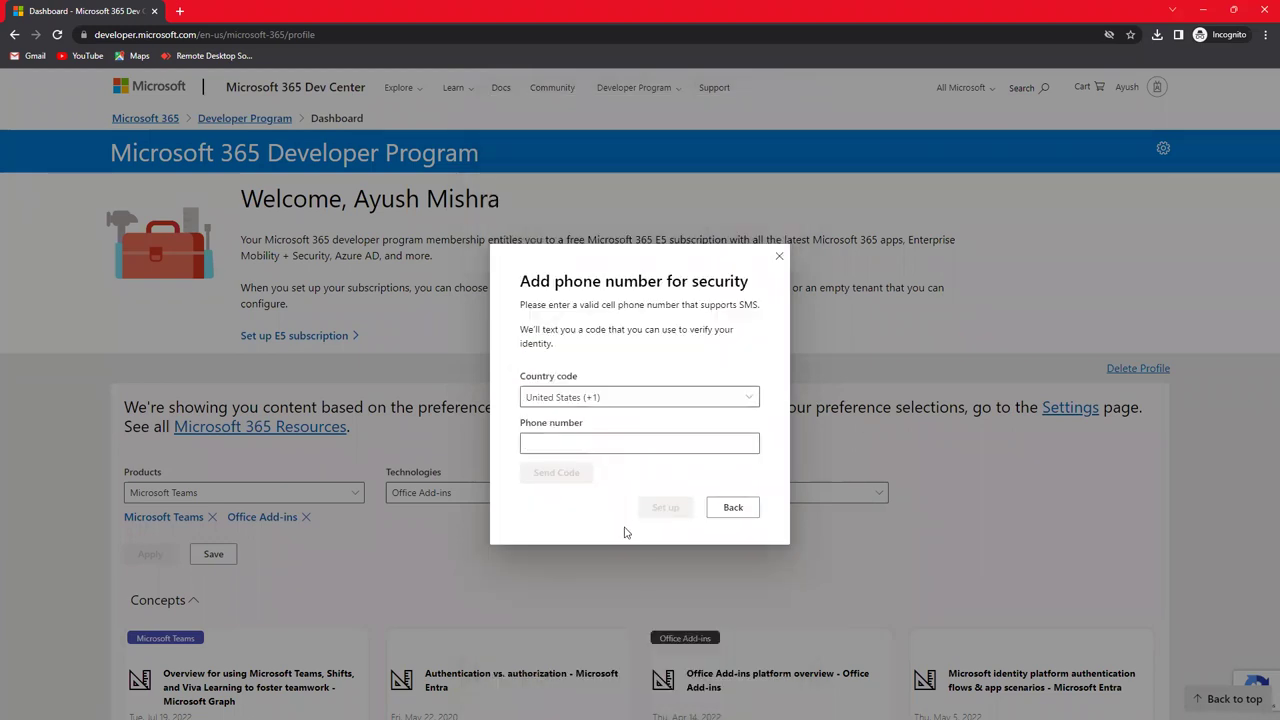
# Choose India (+91) as the country code and enter the security phone number.
pyautogui.click(615, 398)
pyautogui.click(749, 398)
pyautogui.scroll(-15, 803, 542)
pyautogui.scroll(-20, 803, 542)
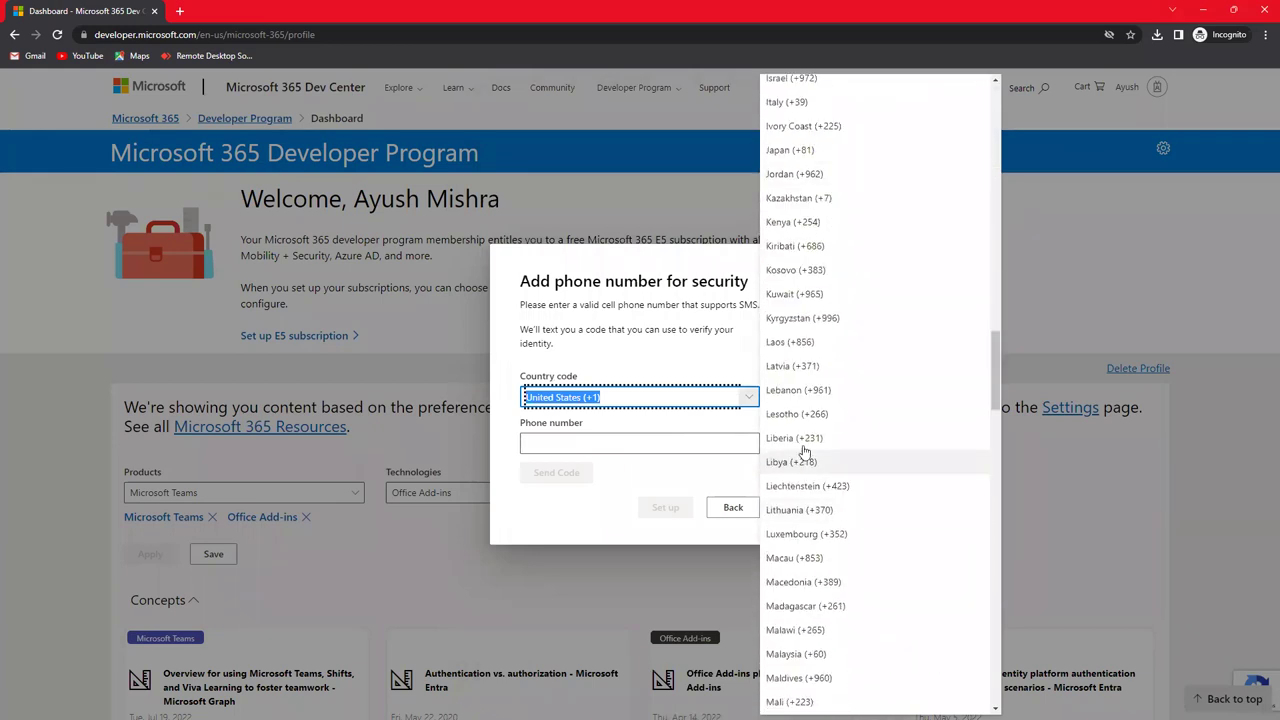
pyautogui.scroll(-2, 803, 450)
pyautogui.scroll(2, 790, 265)
pyautogui.scroll(2, 810, 240)
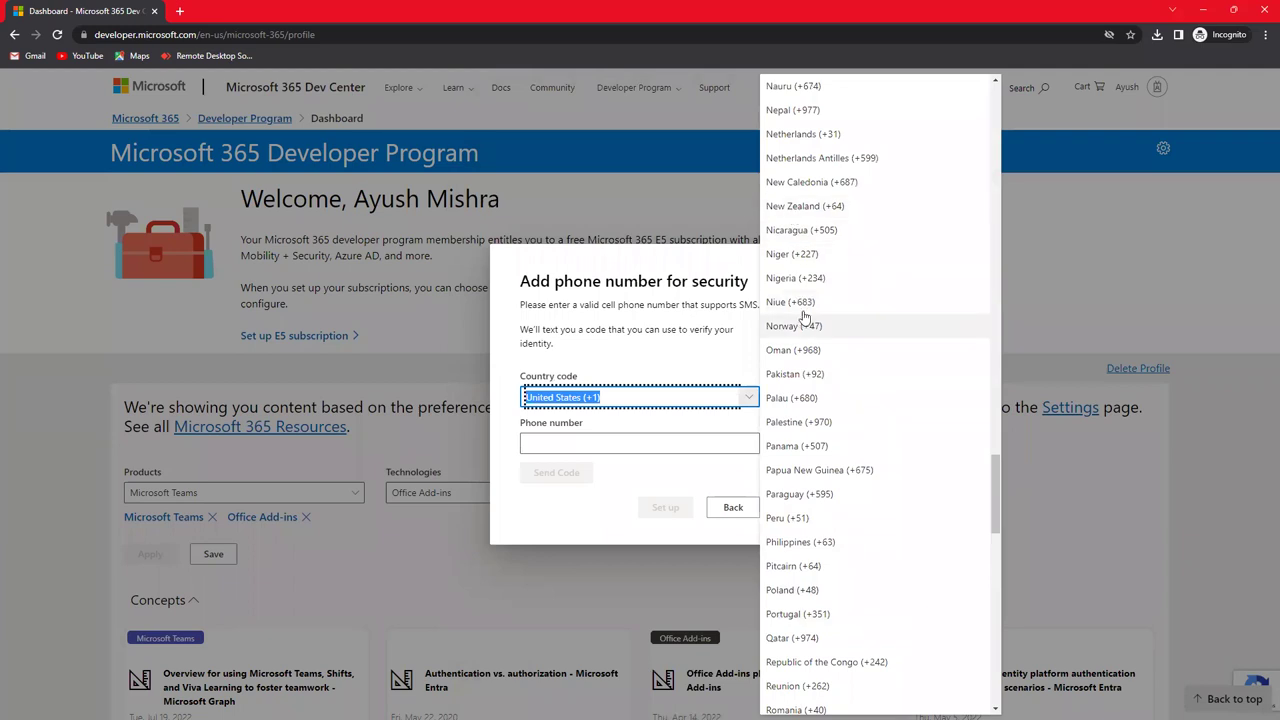
pyautogui.scroll(-8, 834, 300)
pyautogui.scroll(-10, 803, 356)
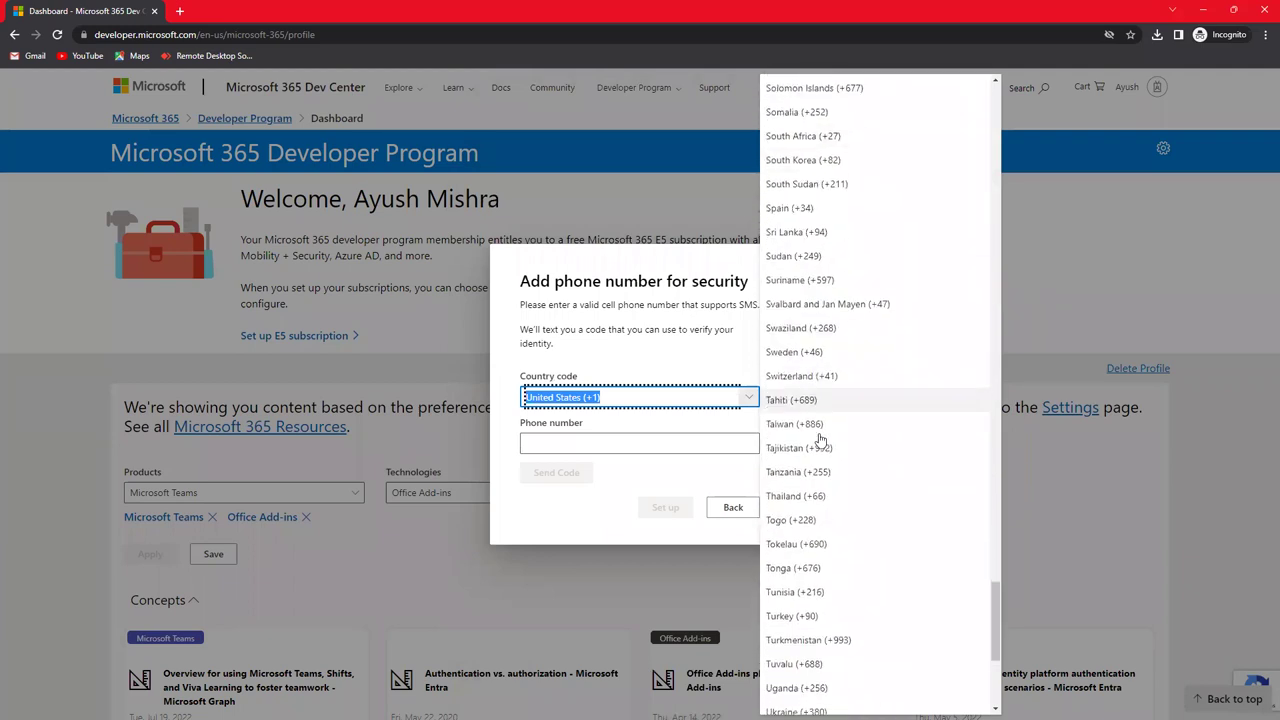
pyautogui.scroll(18, 820, 472)
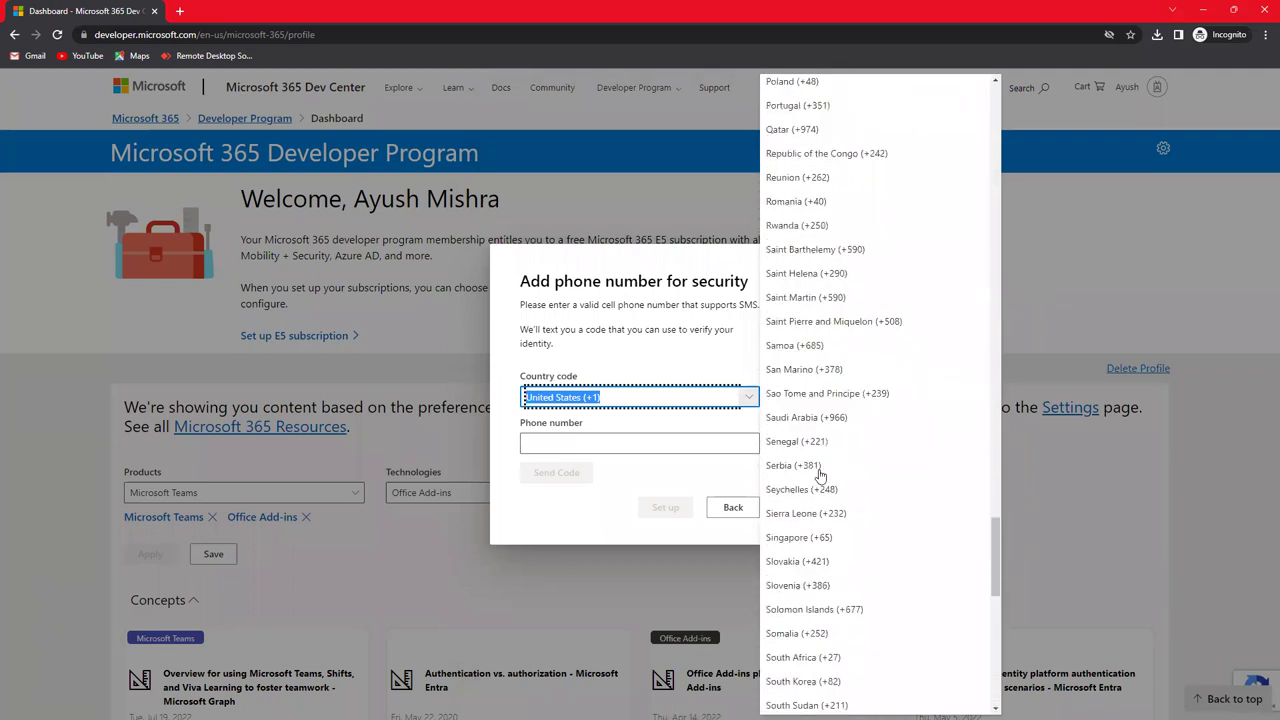
pyautogui.scroll(8, 820, 470)
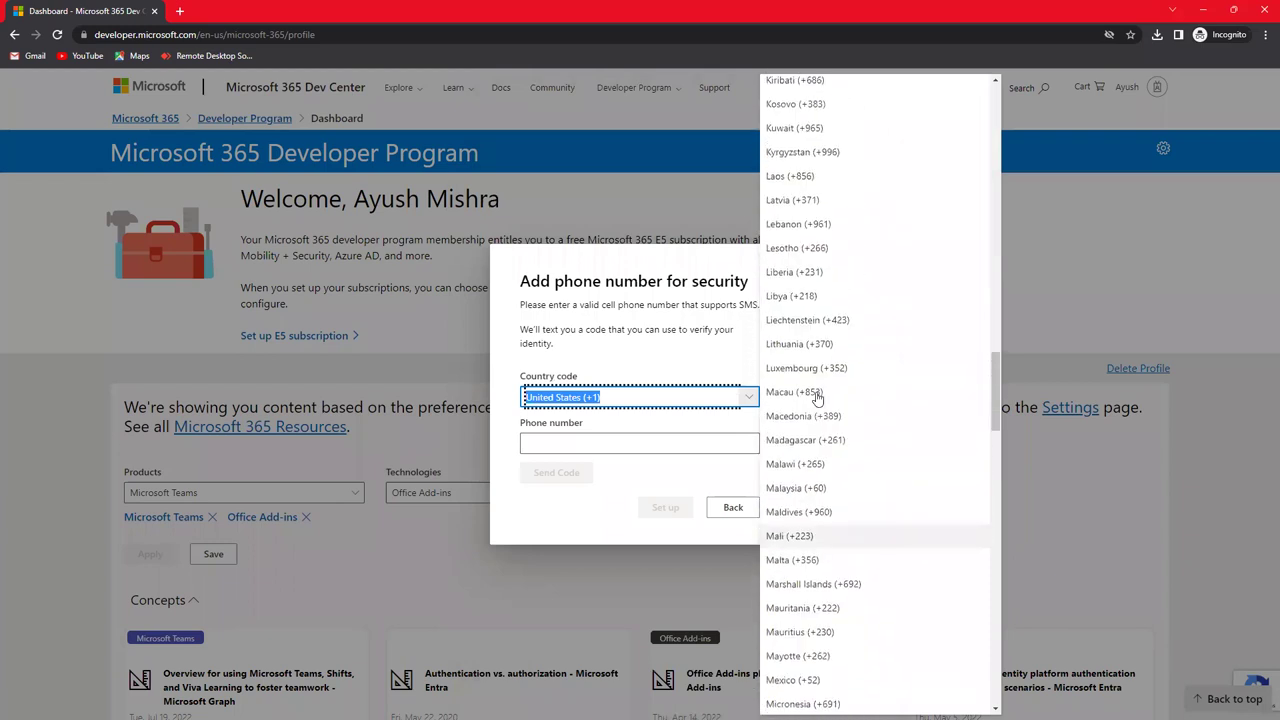
pyautogui.scroll(2, 787, 172)
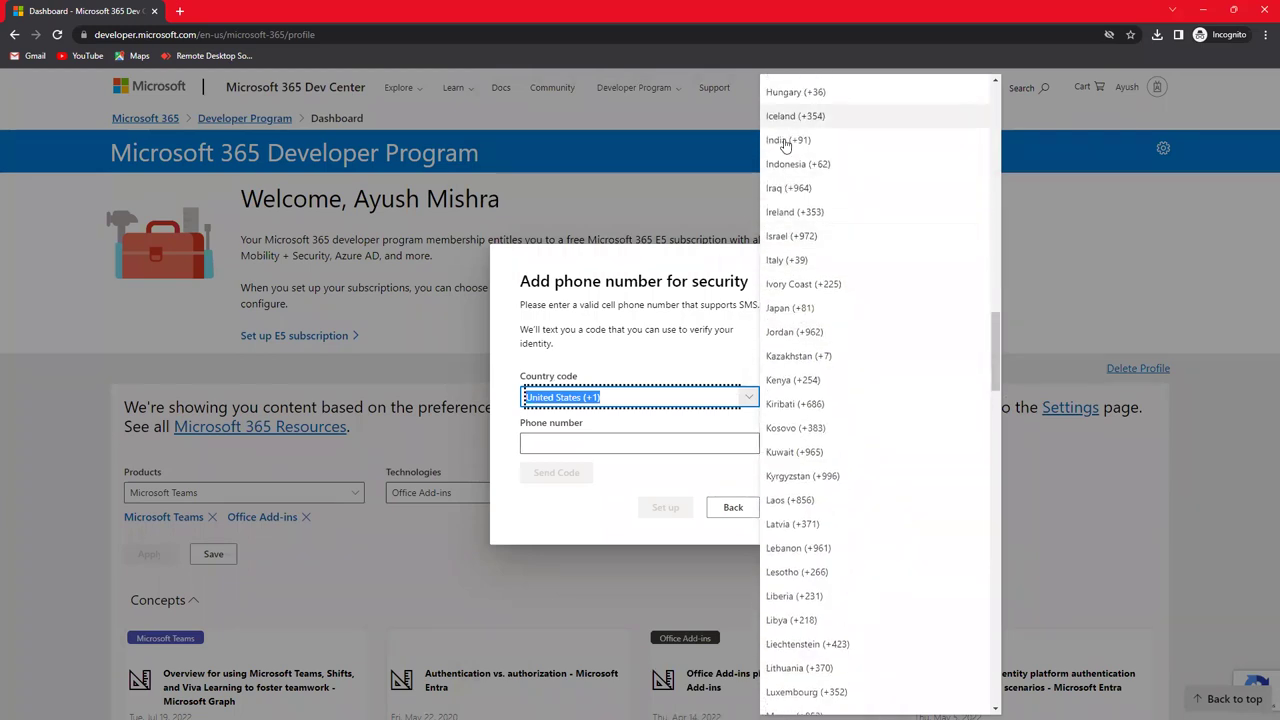
pyautogui.click(780, 137)
pyautogui.click(630, 428)
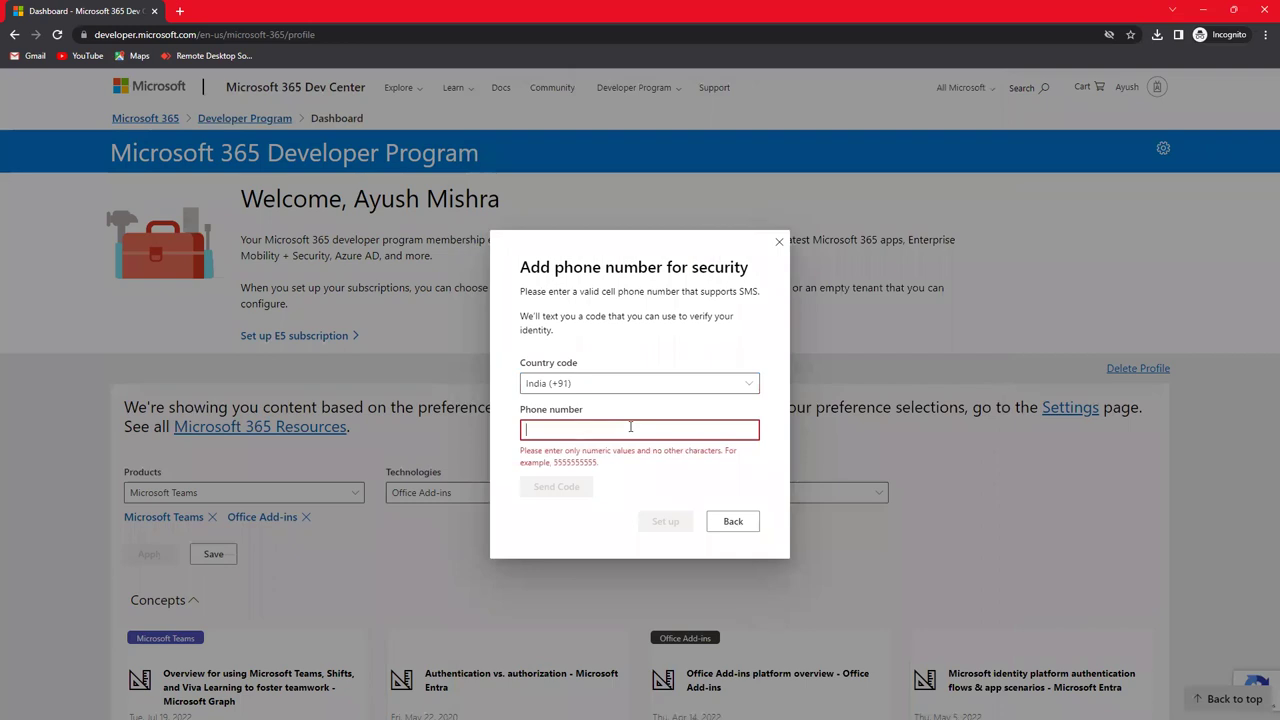
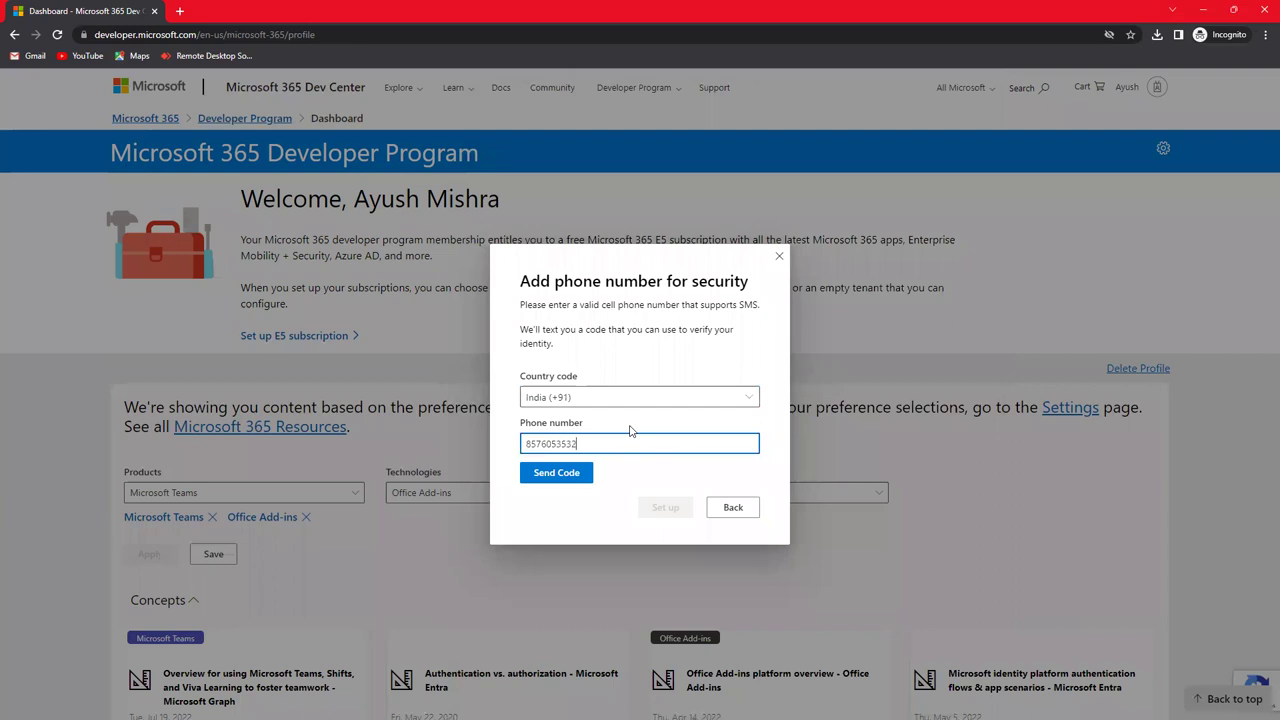
# Request a verification code, note the failed security-check error, and close the dialog.
pyautogui.click(559, 481)
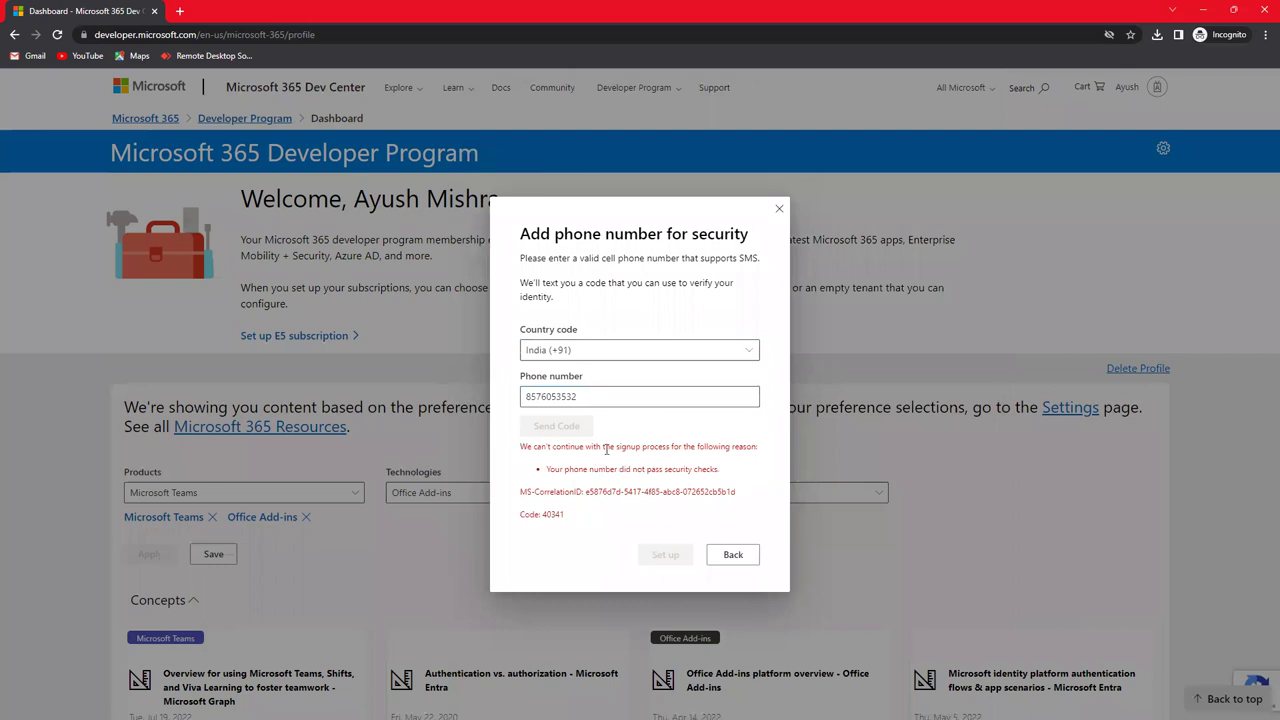
pyautogui.moveTo(575, 465); pyautogui.dragTo(730, 472)
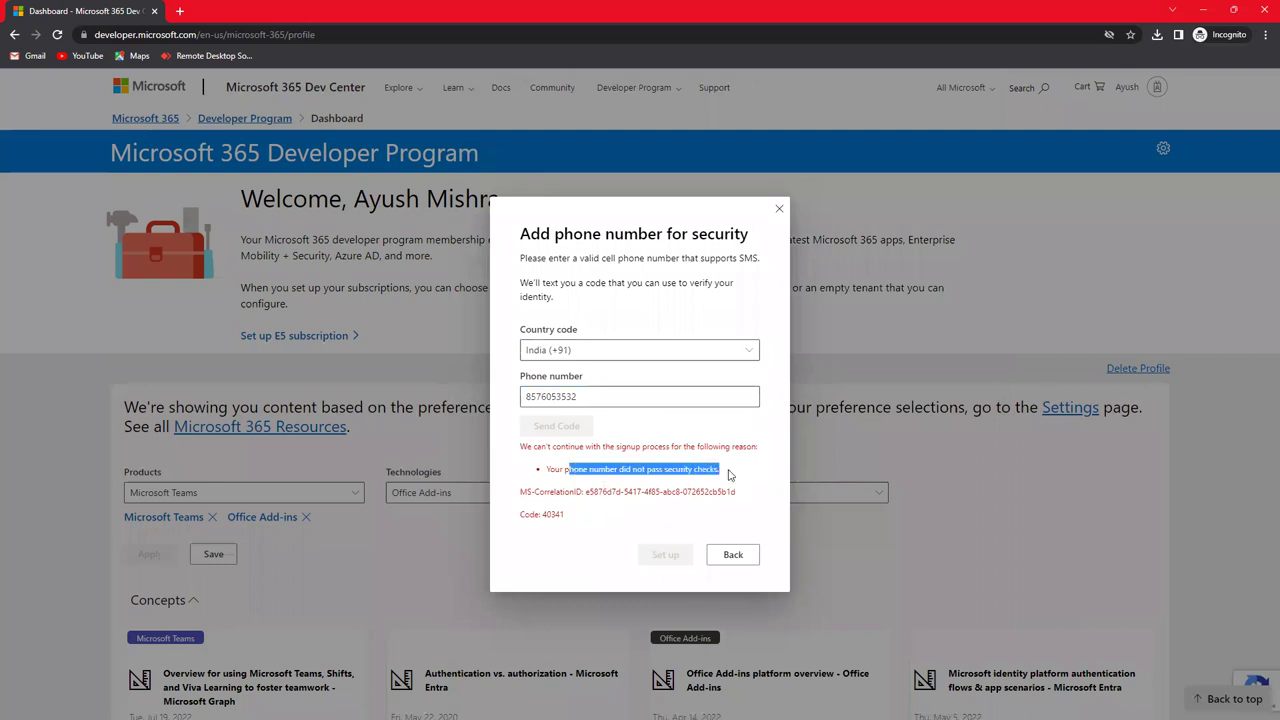
pyautogui.click(548, 469)
pyautogui.moveTo(548, 469); pyautogui.dragTo(727, 478)
pyautogui.click(778, 211)
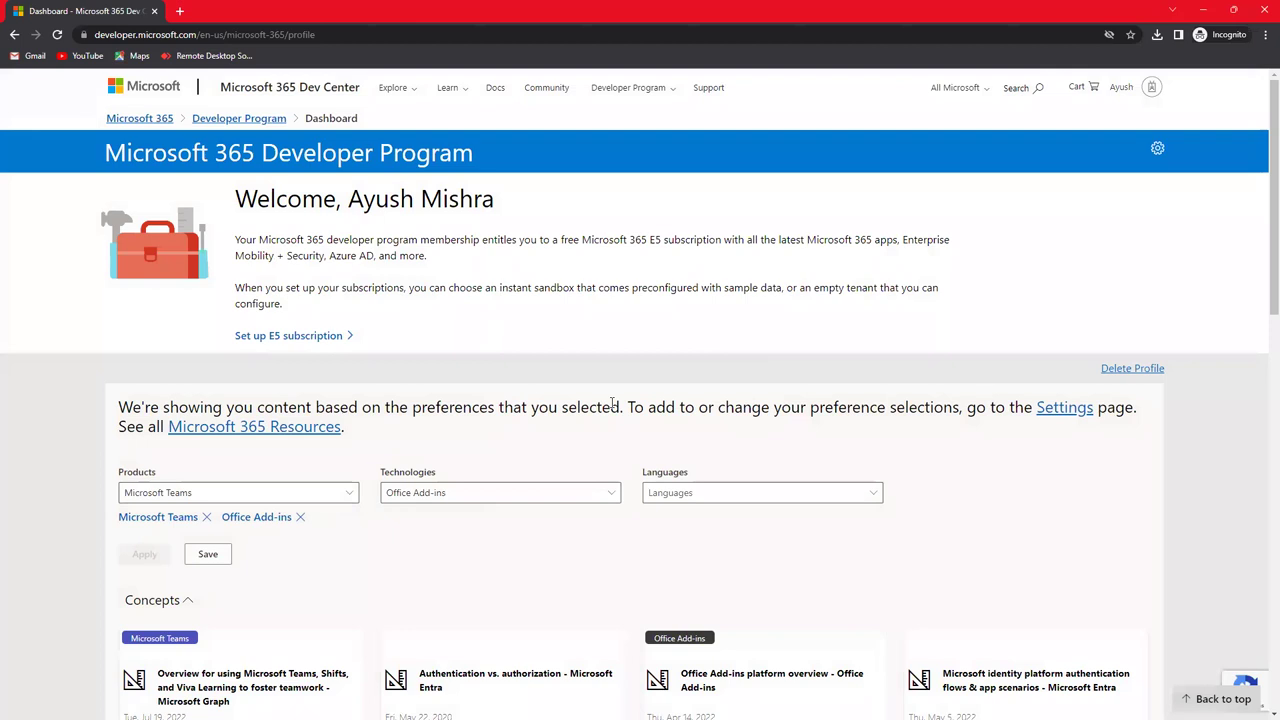
# Review the developer dashboard's welcome heading, then start a new incognito tab.
pyautogui.scroll(-4, 580, 430)
pyautogui.scroll(4, 297, 294)
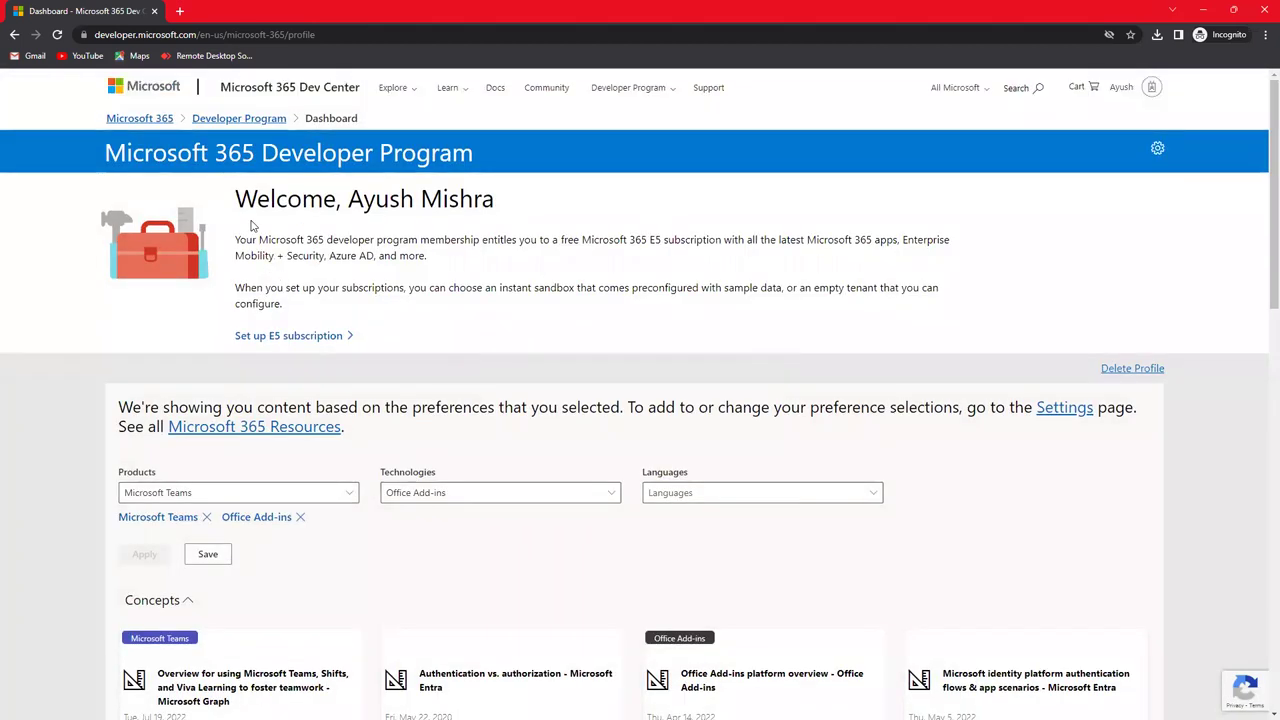
pyautogui.moveTo(236, 200); pyautogui.dragTo(533, 203)
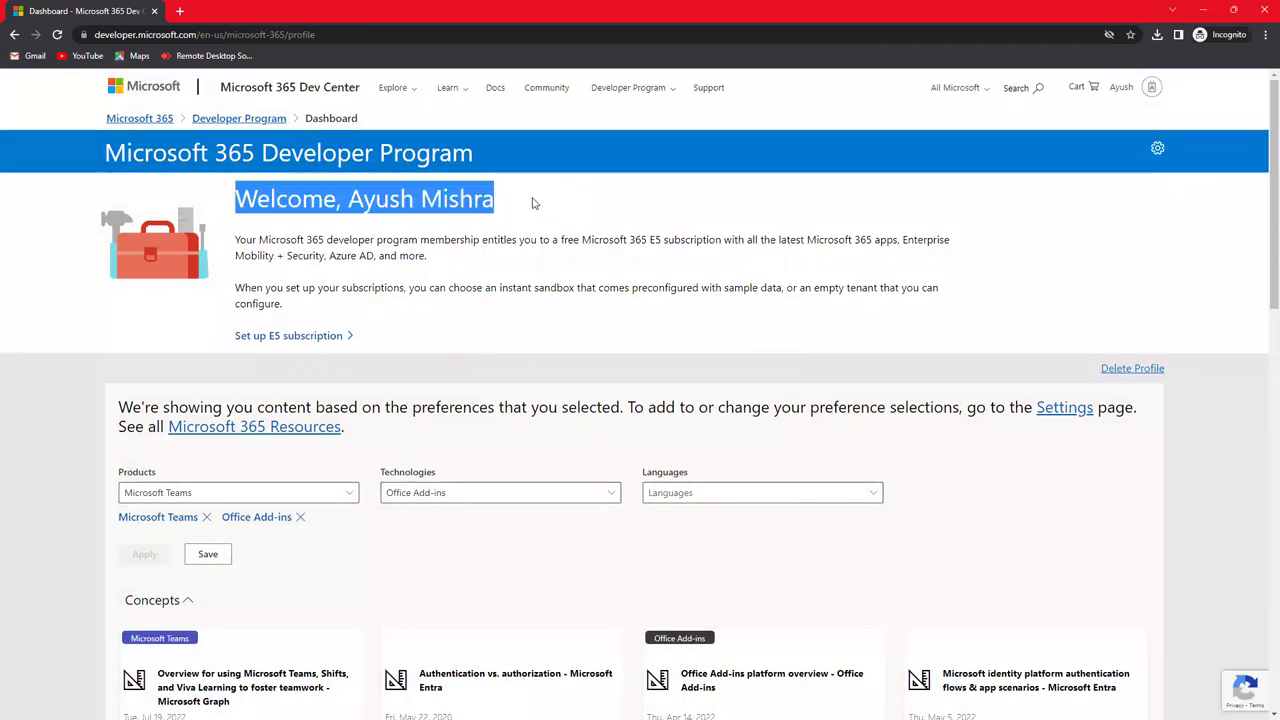
pyautogui.click(533, 203)
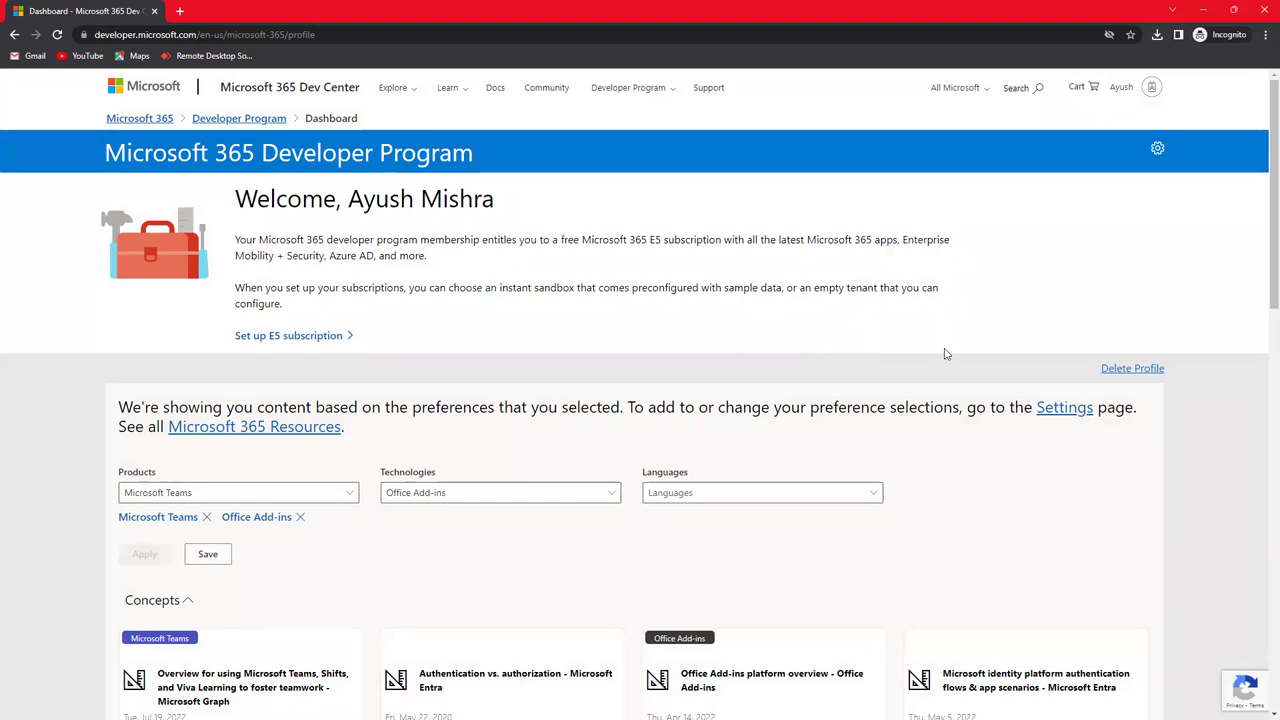
pyautogui.scroll(-6, 603, 326)
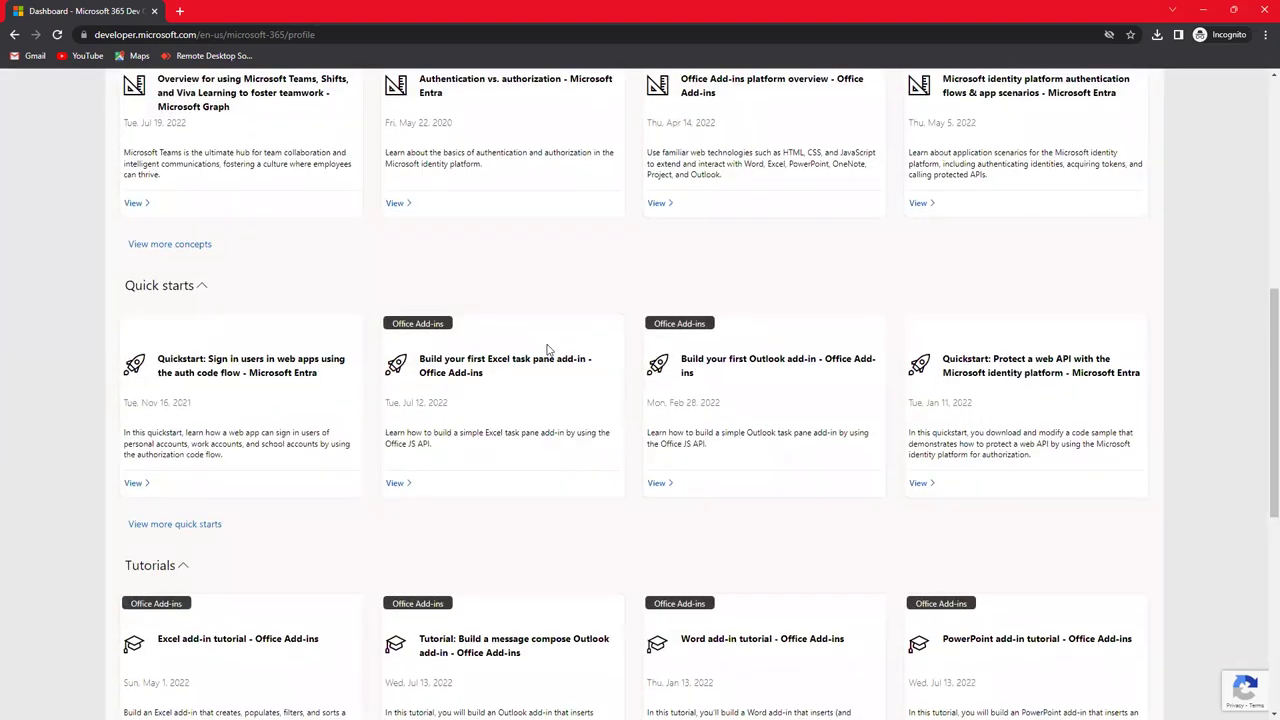
pyautogui.scroll(6, 547, 348)
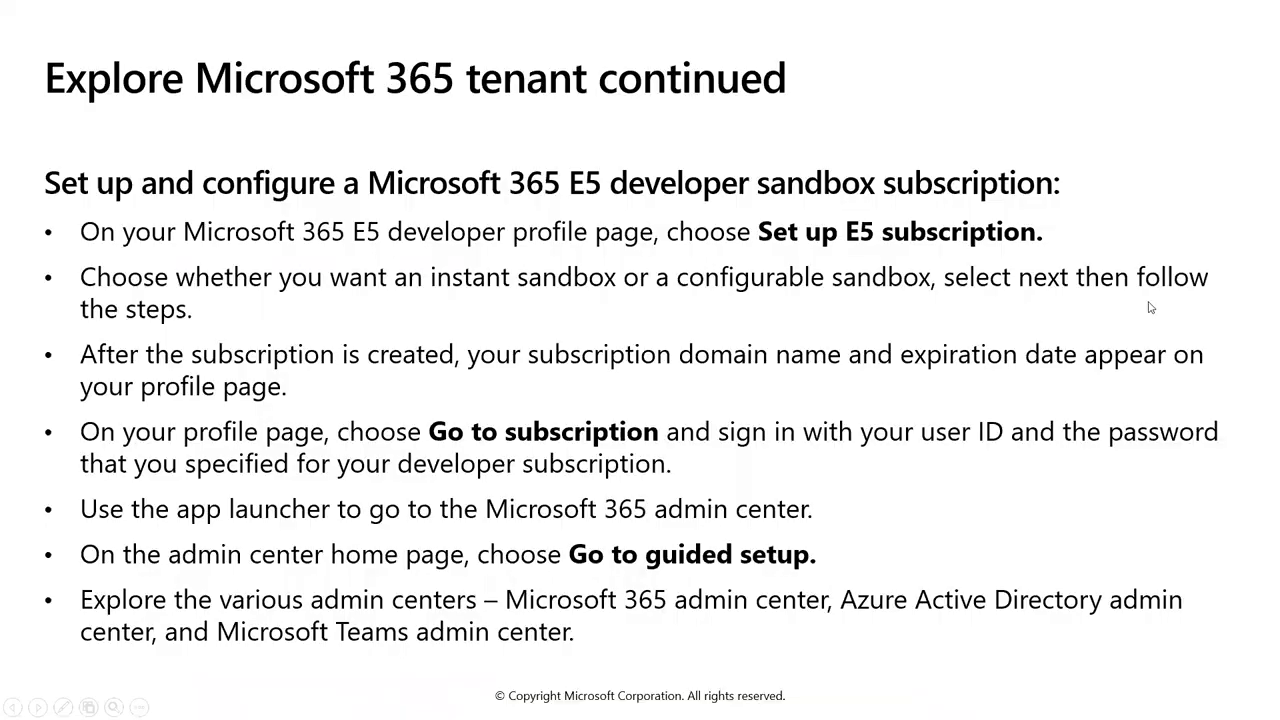
pyautogui.click(1138, 307)
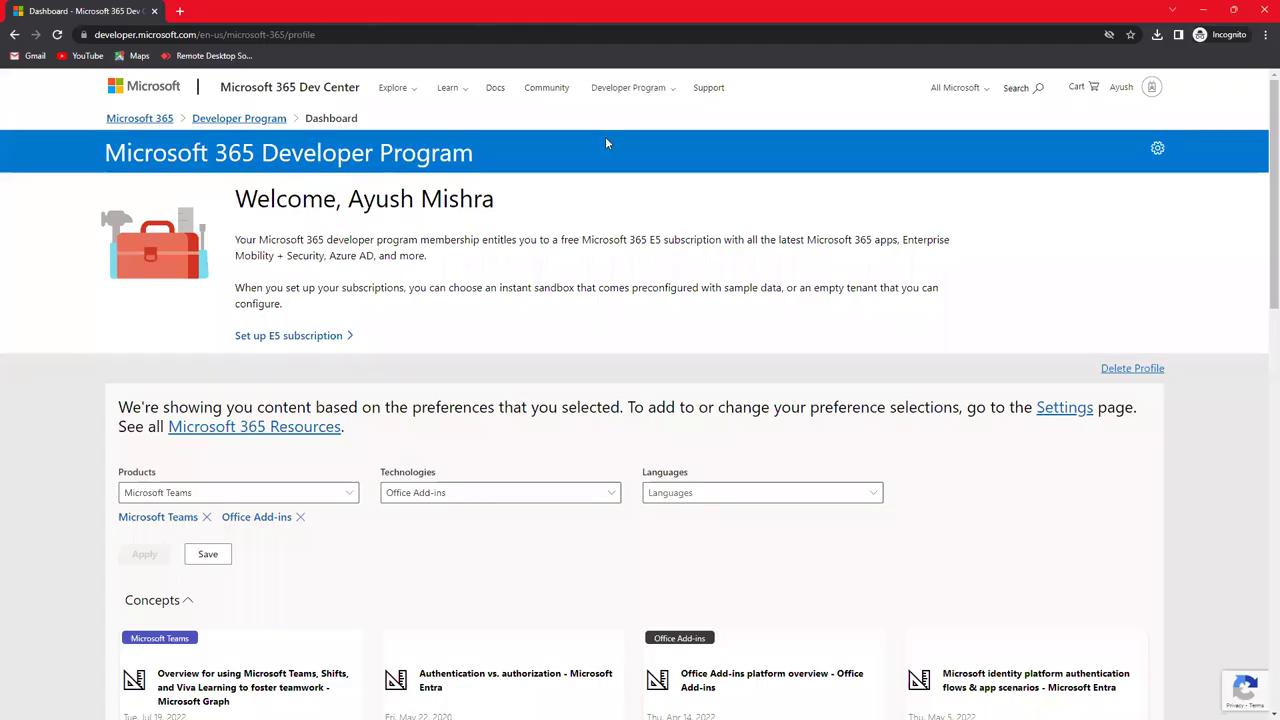
pyautogui.click(182, 11)
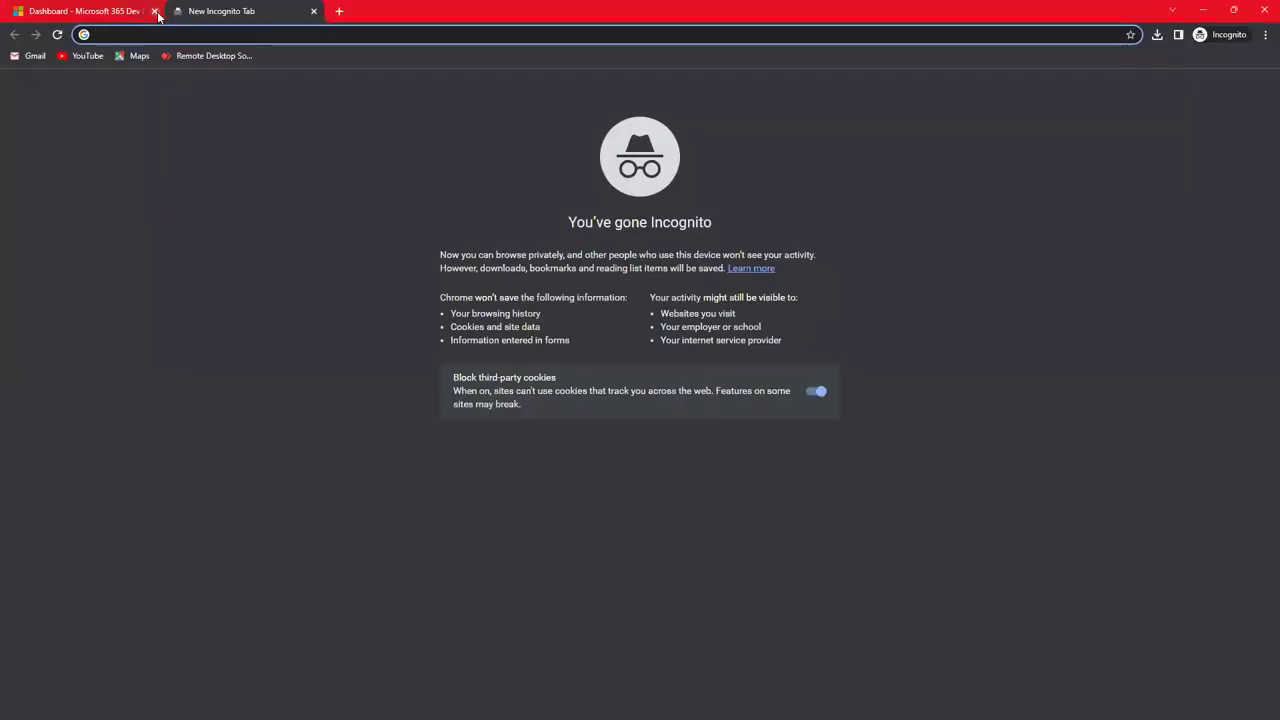
# Close the dashboard tab, load office.com, check the app launcher, and open another tab.
pyautogui.click(155, 12)
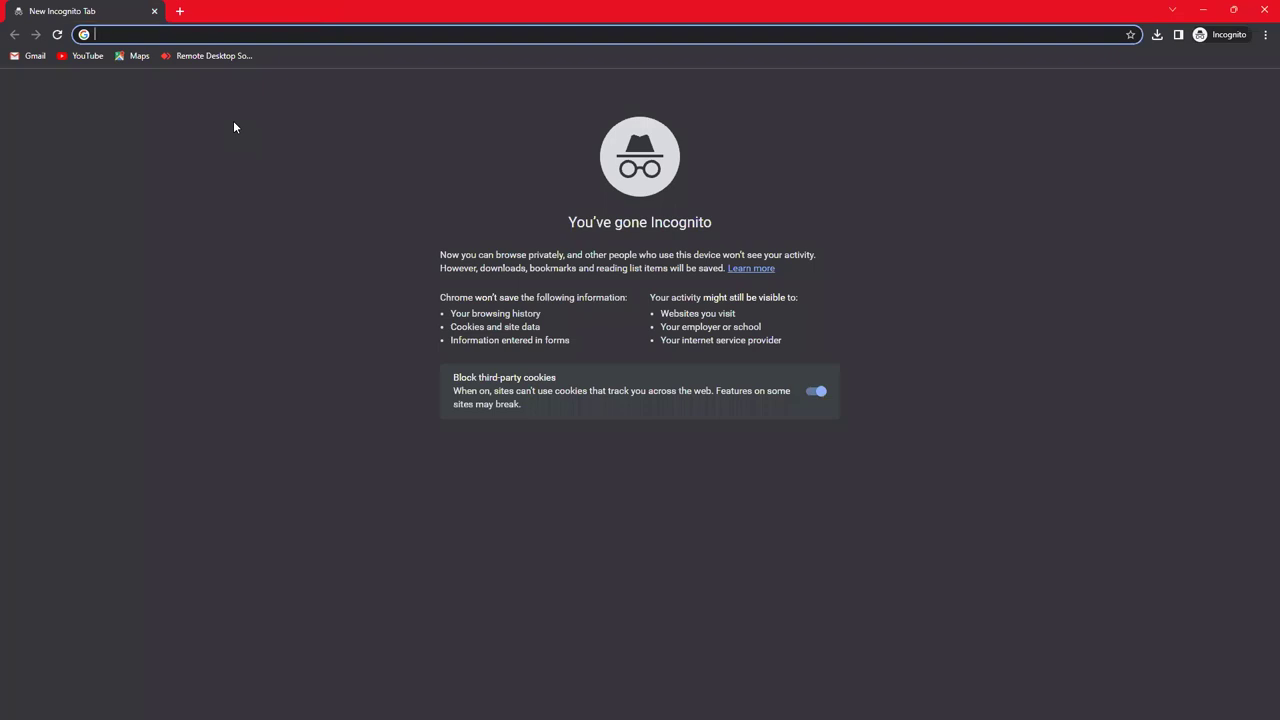
pyautogui.write('office')
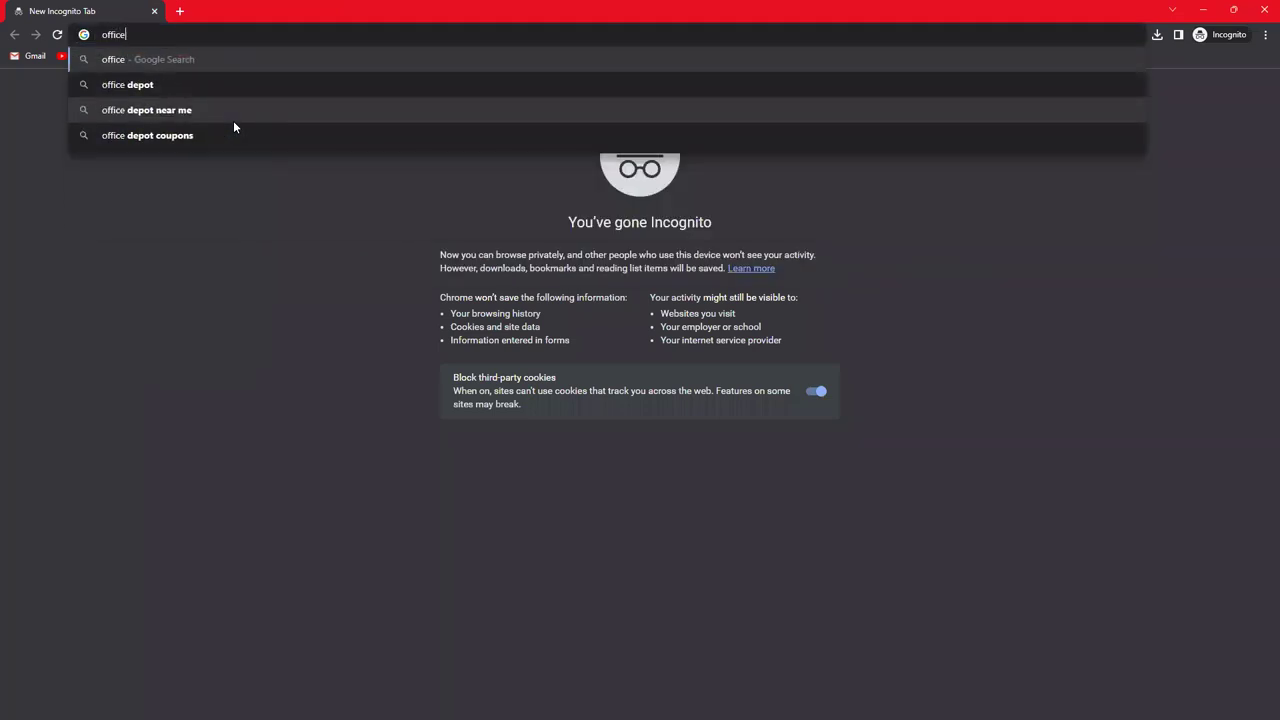
pyautogui.write('.com')
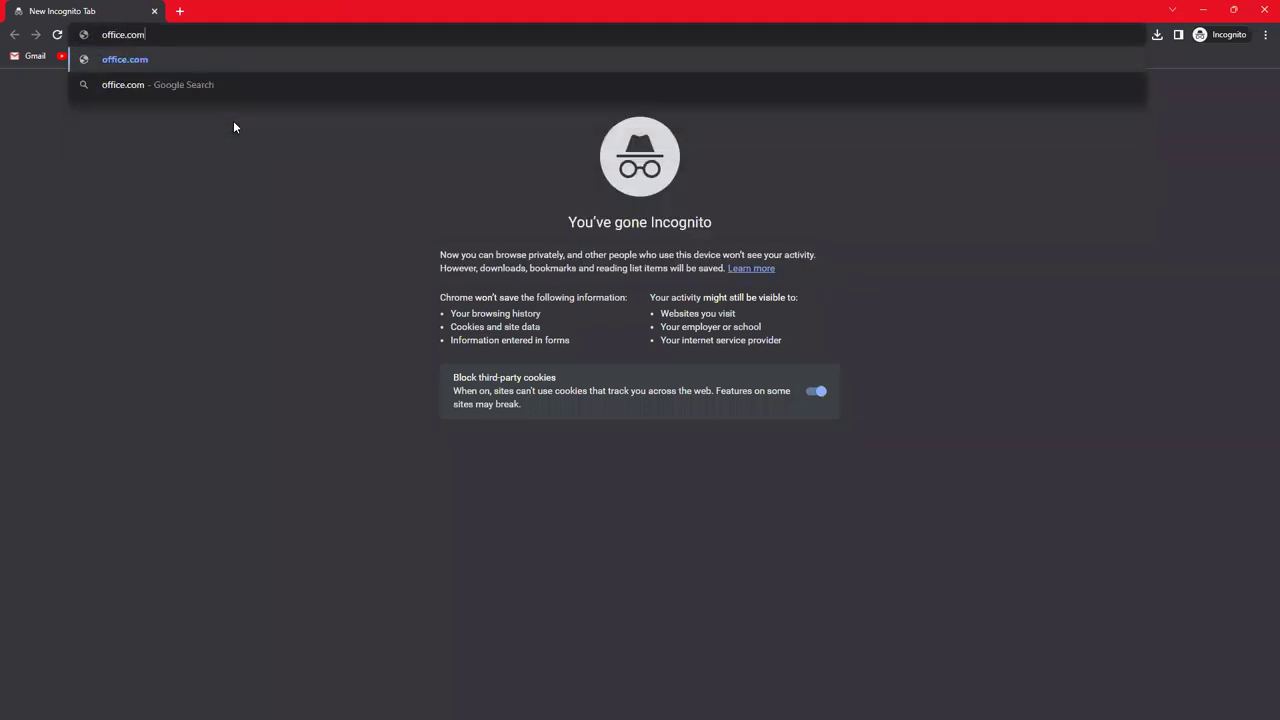
pyautogui.press('Return')
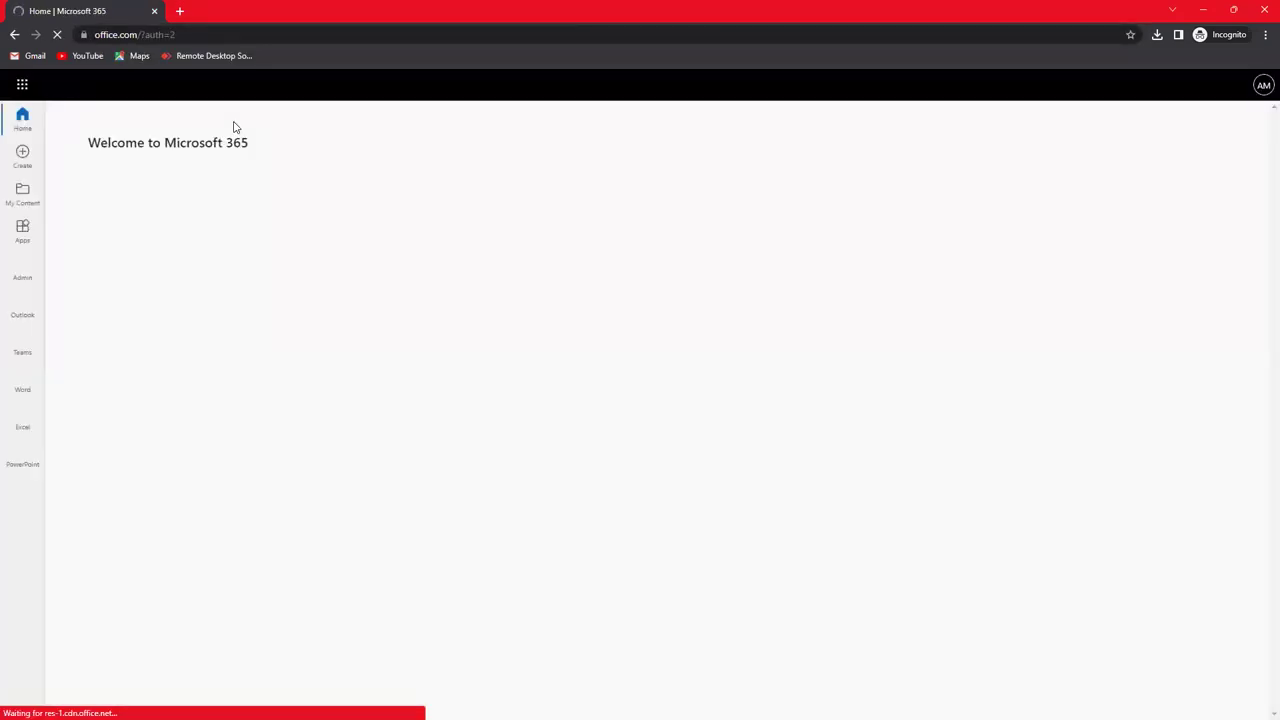
pyautogui.click(22, 85)
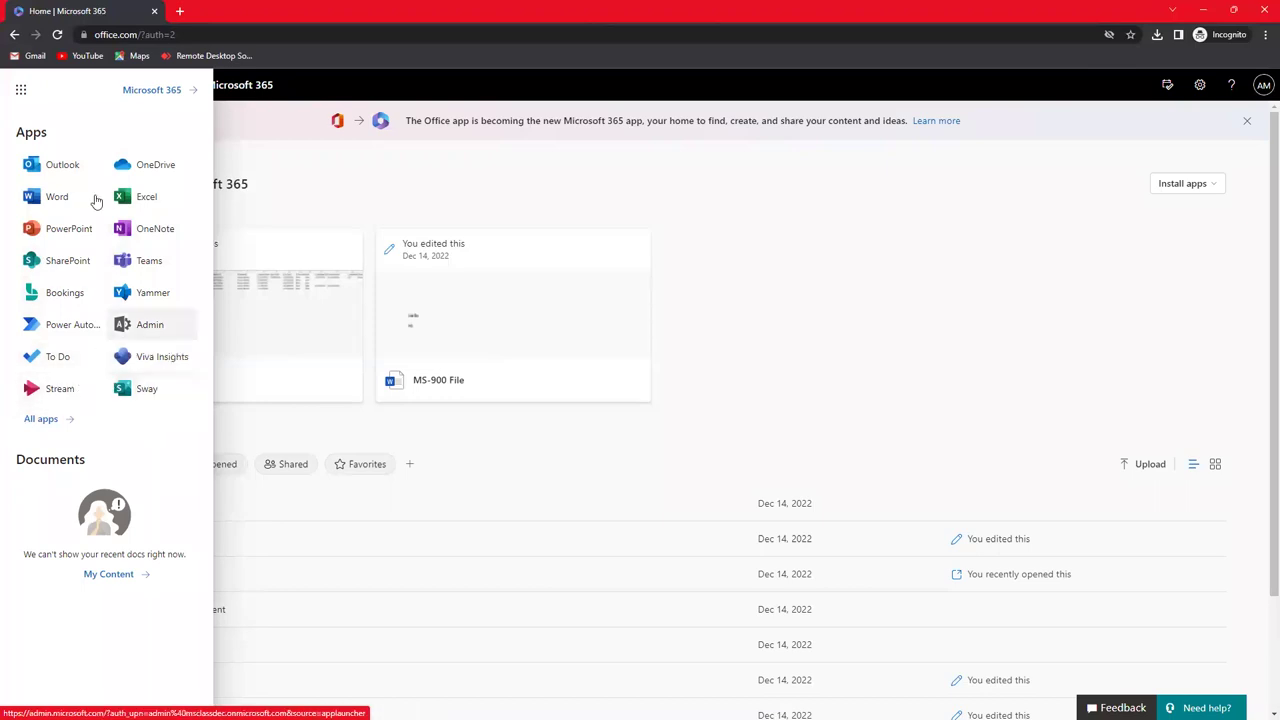
pyautogui.click(22, 94)
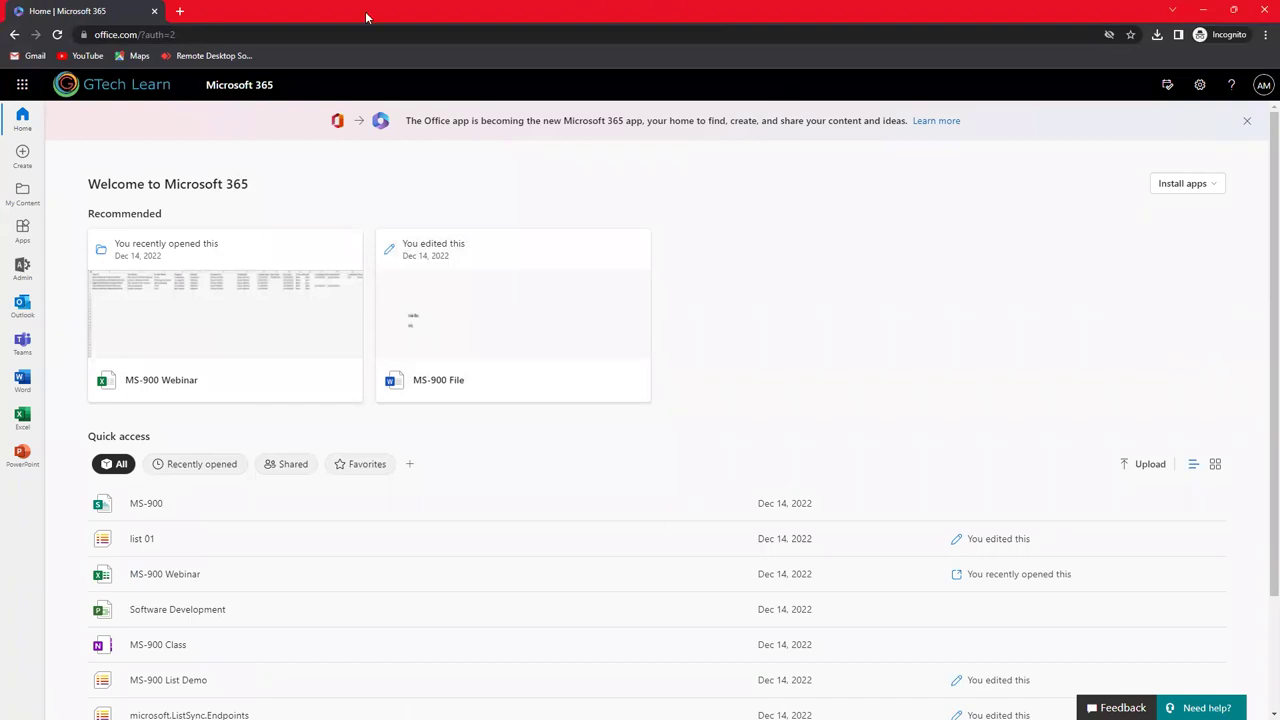
pyautogui.hotkey('ctrl', 't')
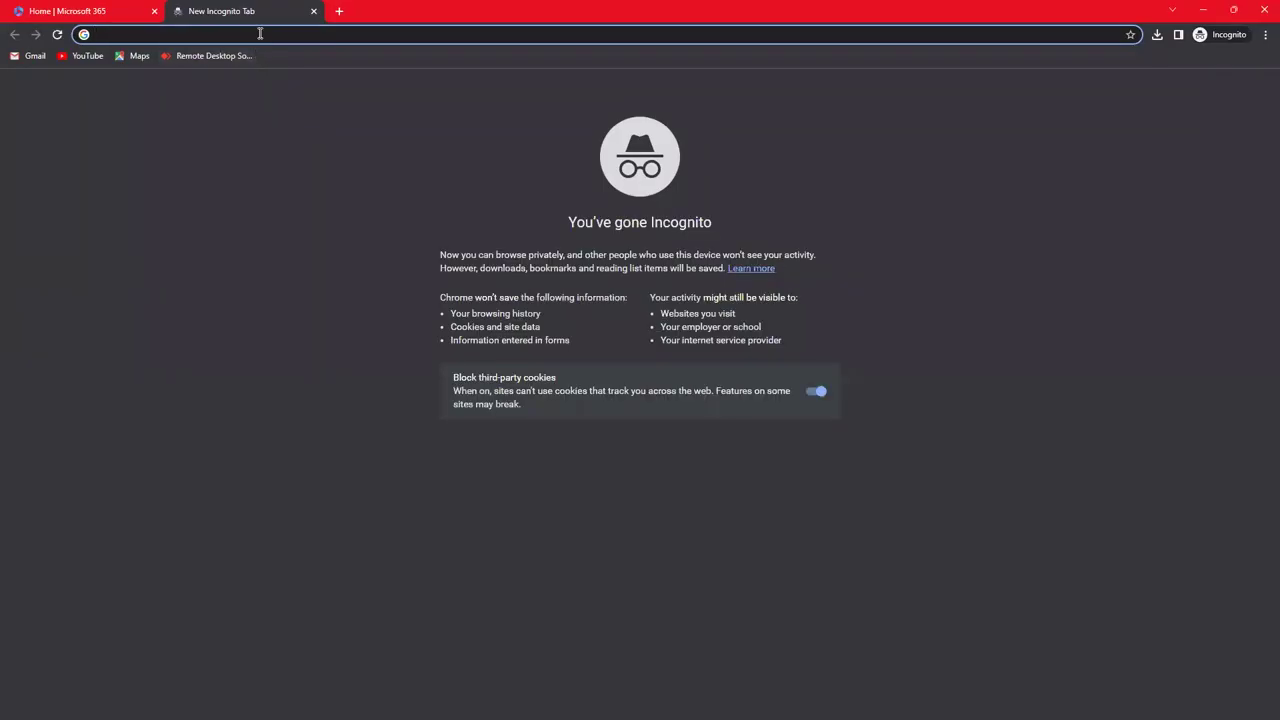
# Reach admin.microsoft.com after correcting two mistyped addresses, and accept the stay-signed-in prompt.
pyautogui.write('admi')
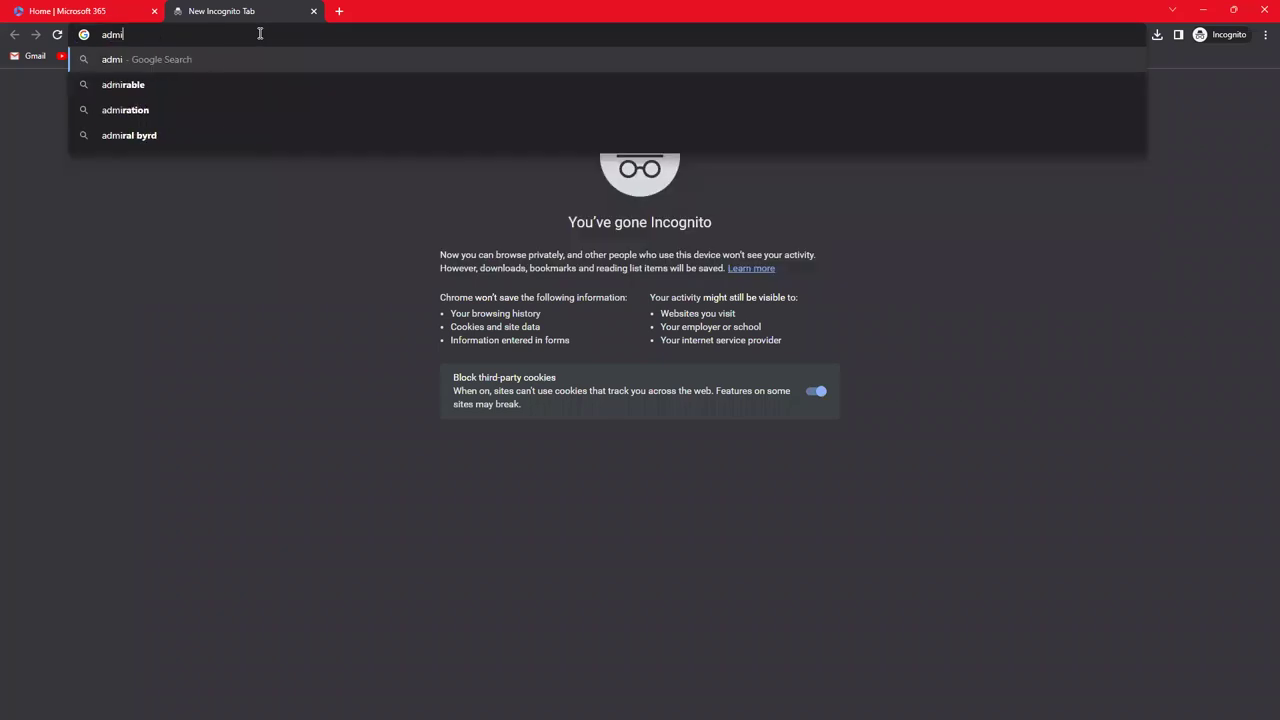
pyautogui.write('n.micr')
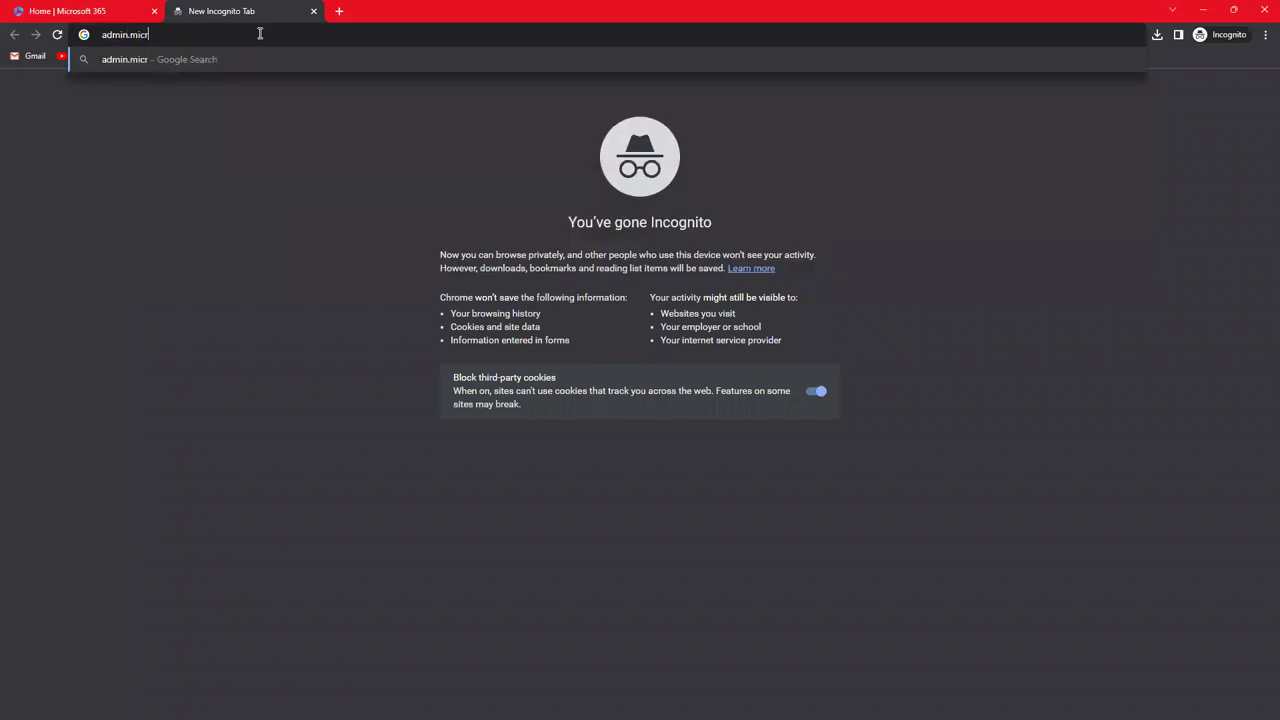
pyautogui.write('osoftcom')
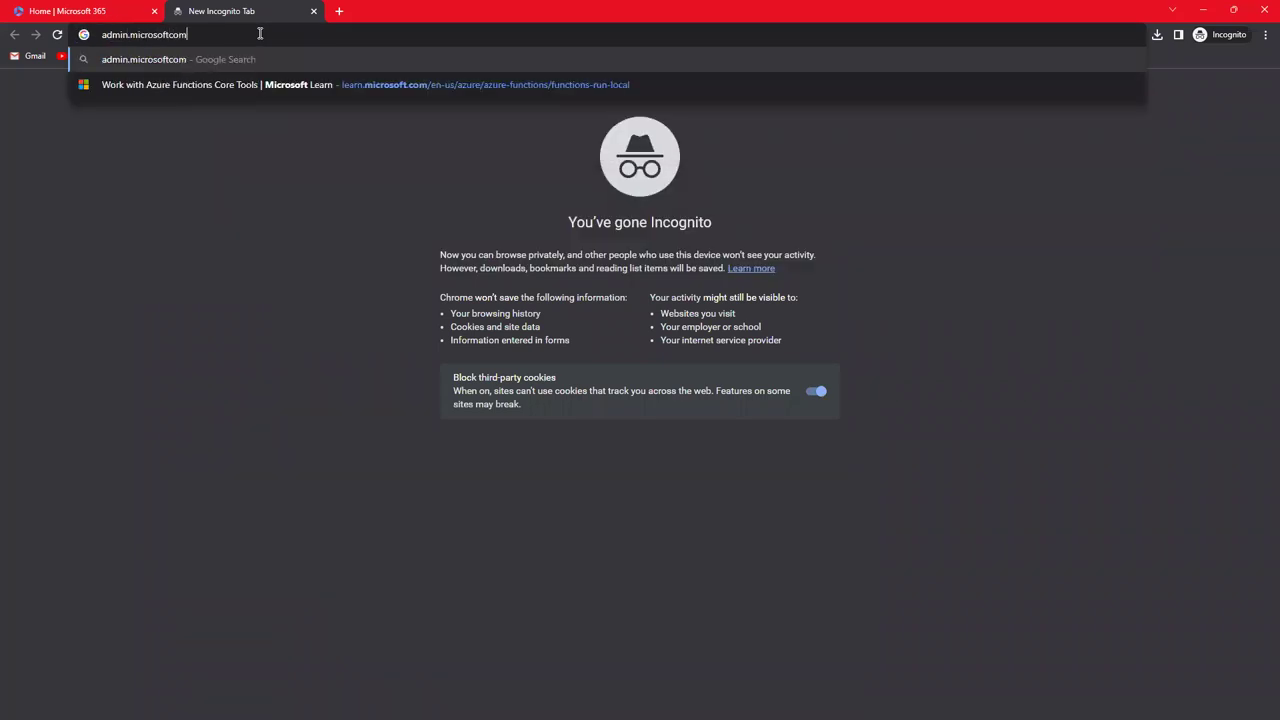
pyautogui.press('Return')
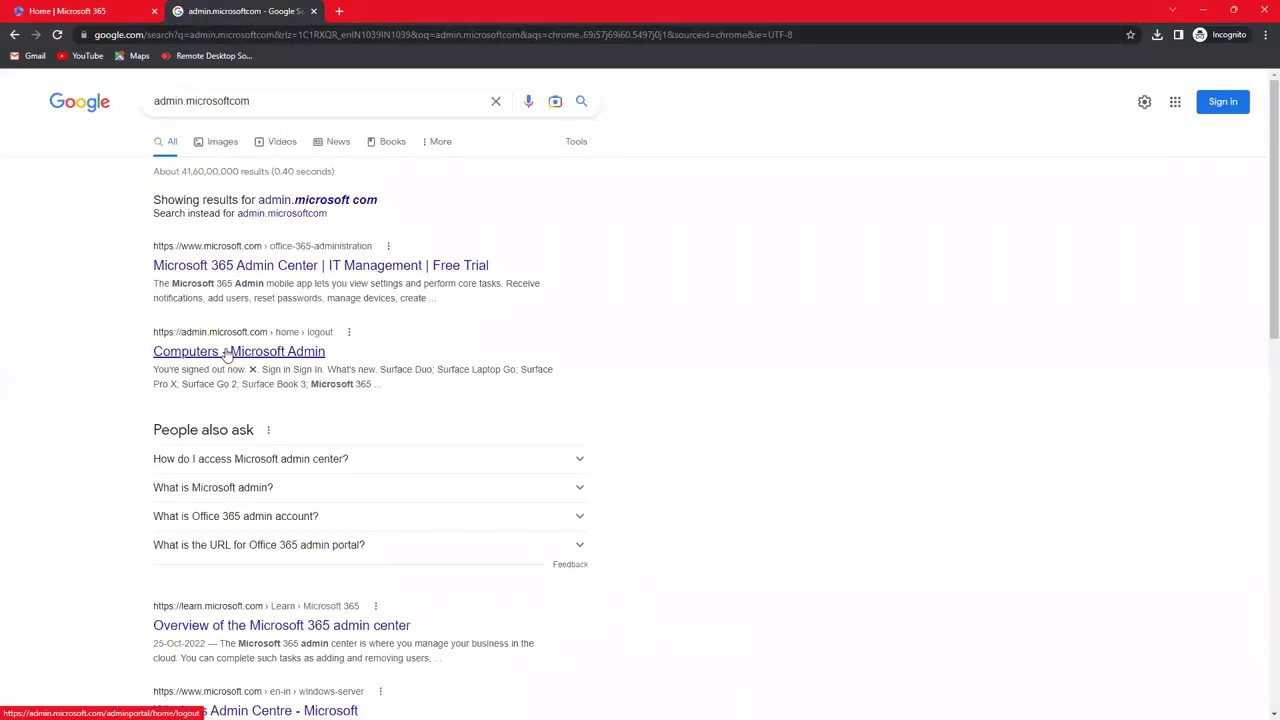
pyautogui.click(227, 353)
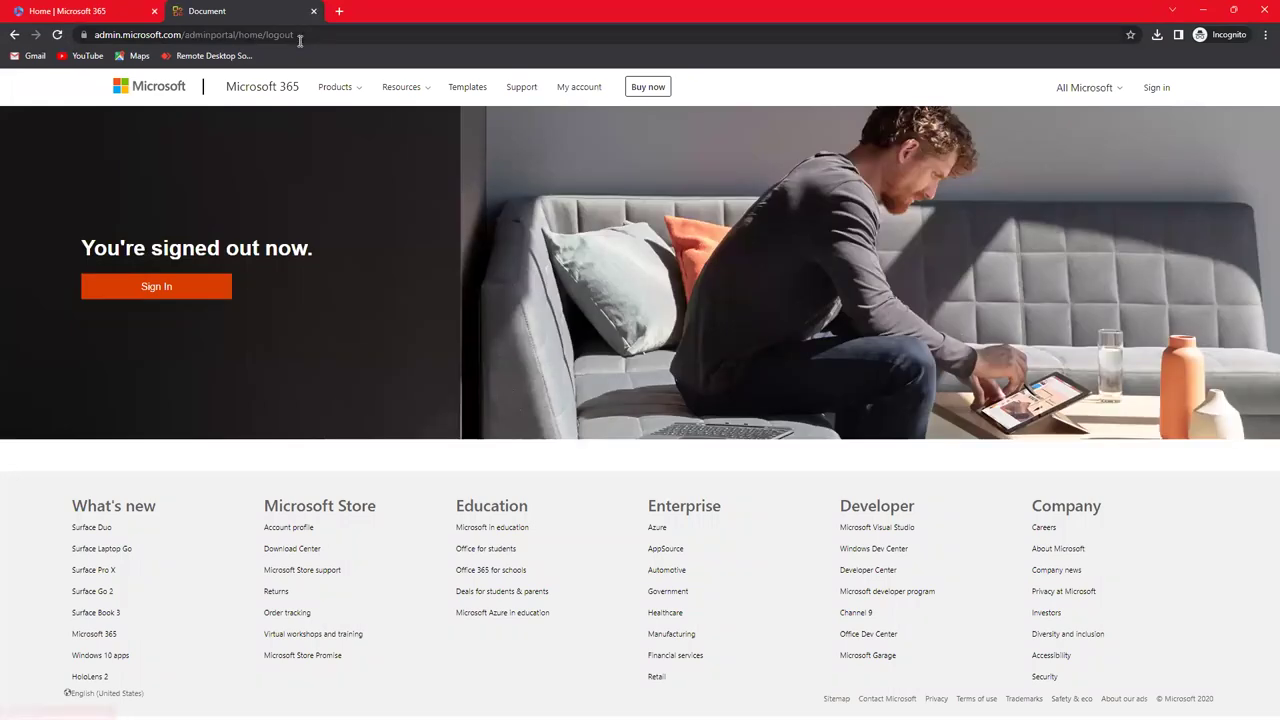
pyautogui.click(299, 40)
pyautogui.write('admin')
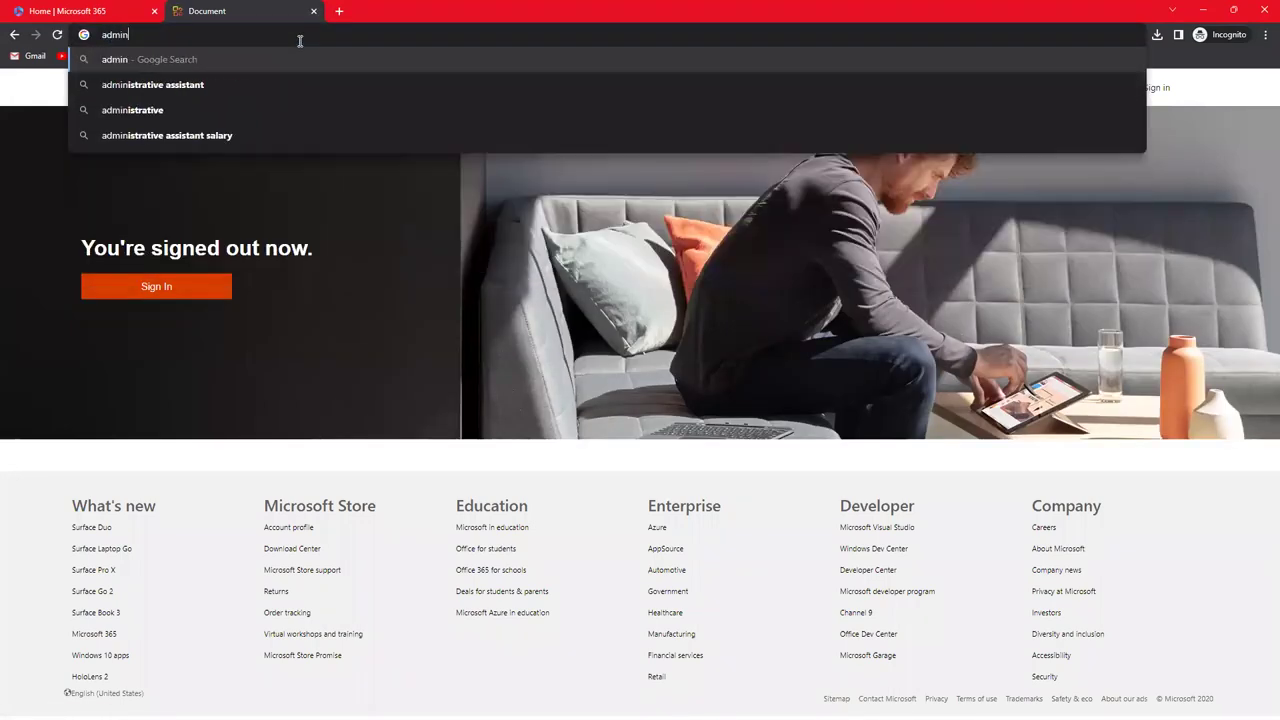
pyautogui.write('.micrs')
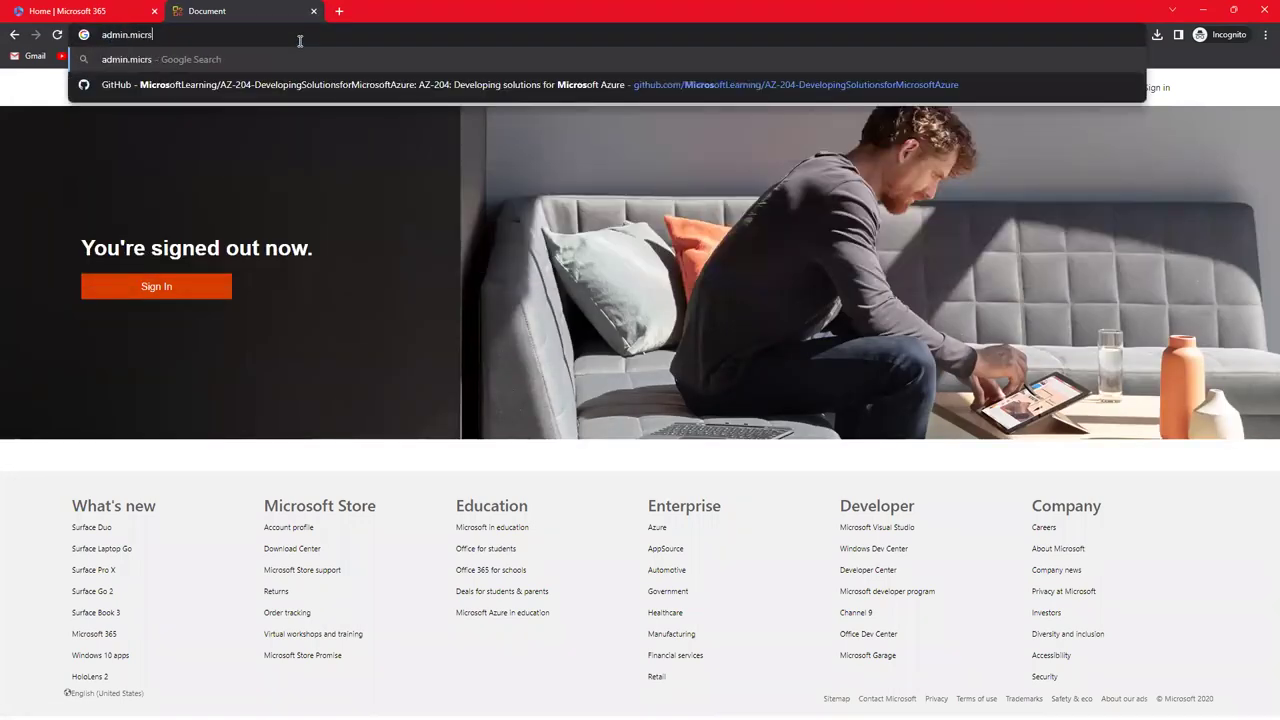
pyautogui.write('oft.com')
pyautogui.press('Return')
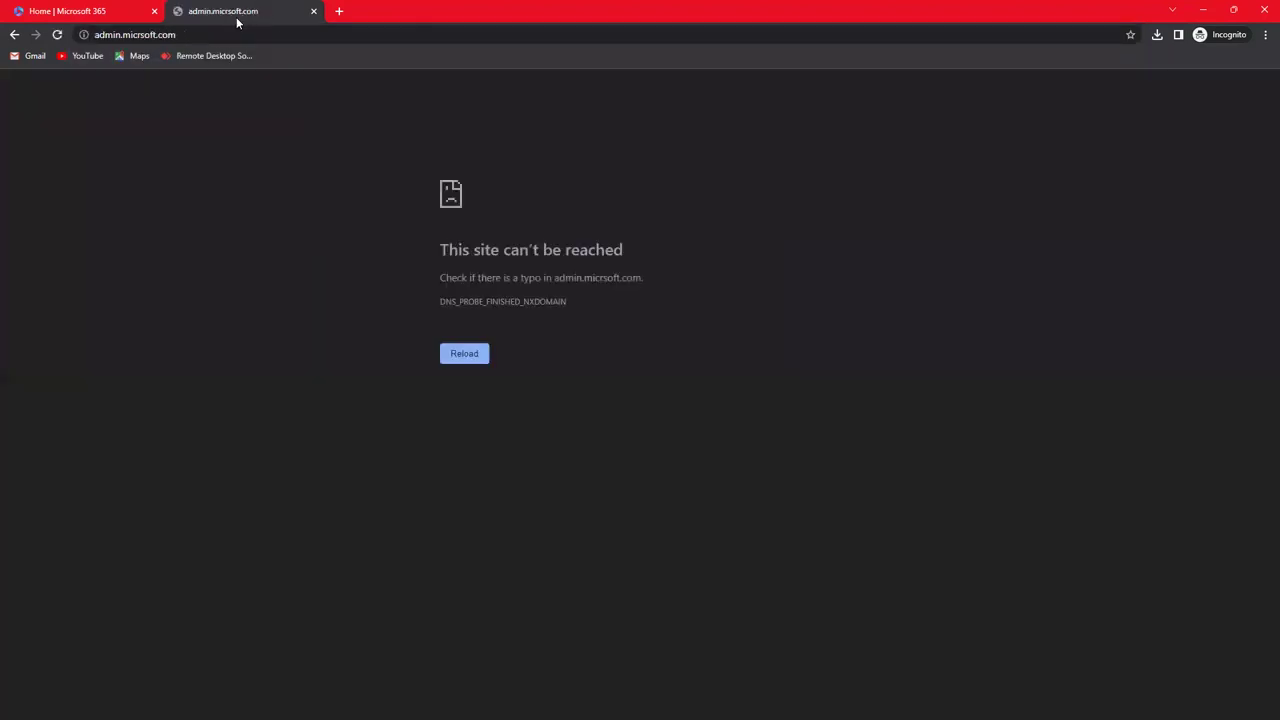
pyautogui.click(157, 34)
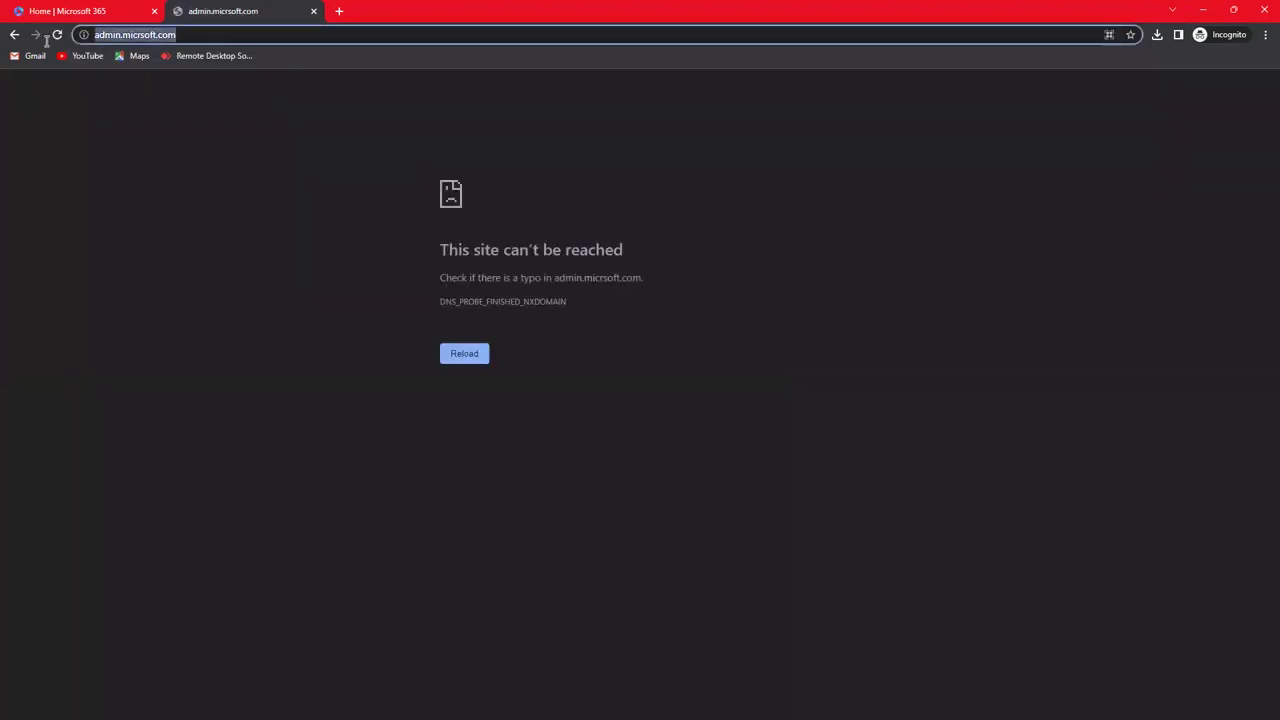
pyautogui.write('admin')
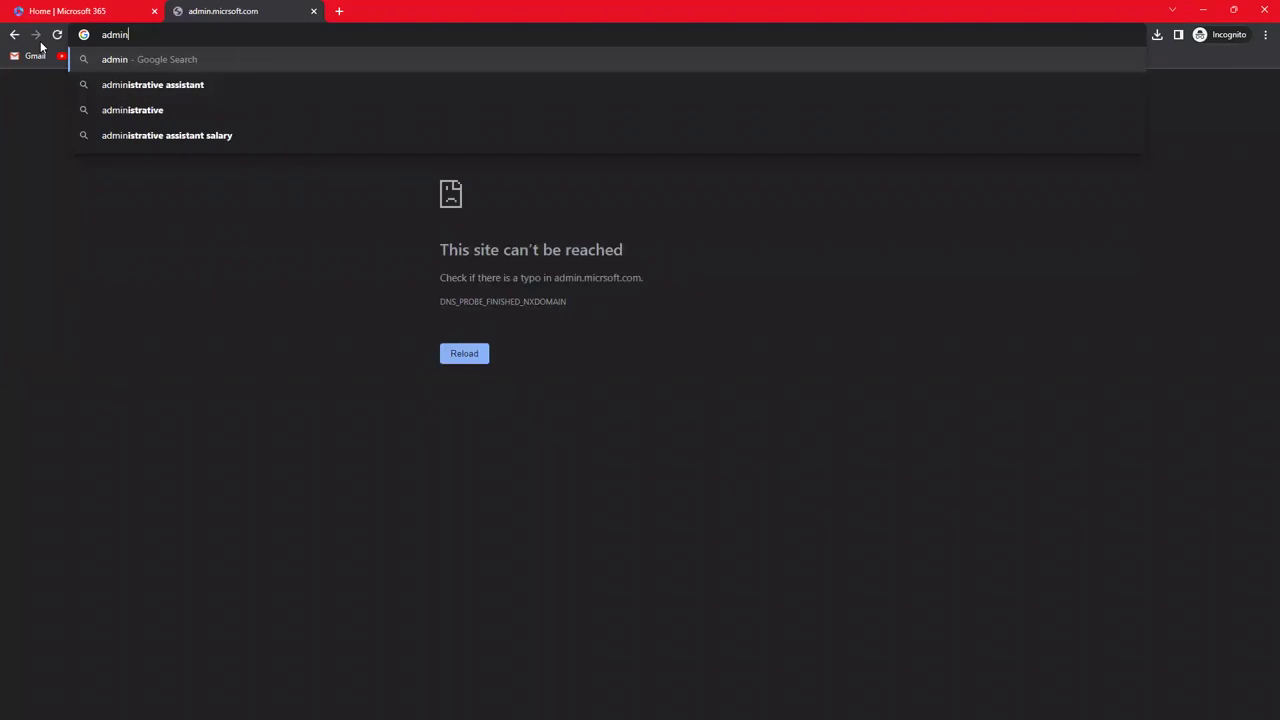
pyautogui.write('.mi')
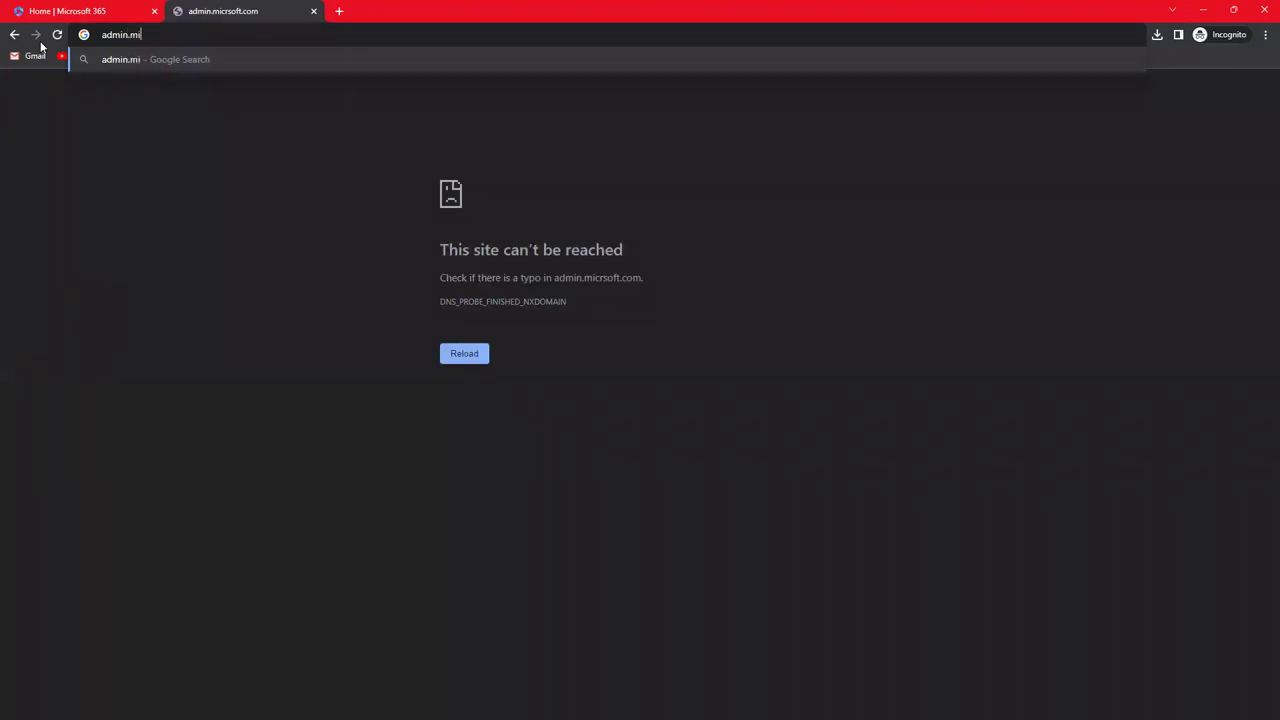
pyautogui.write('crosoft.com')
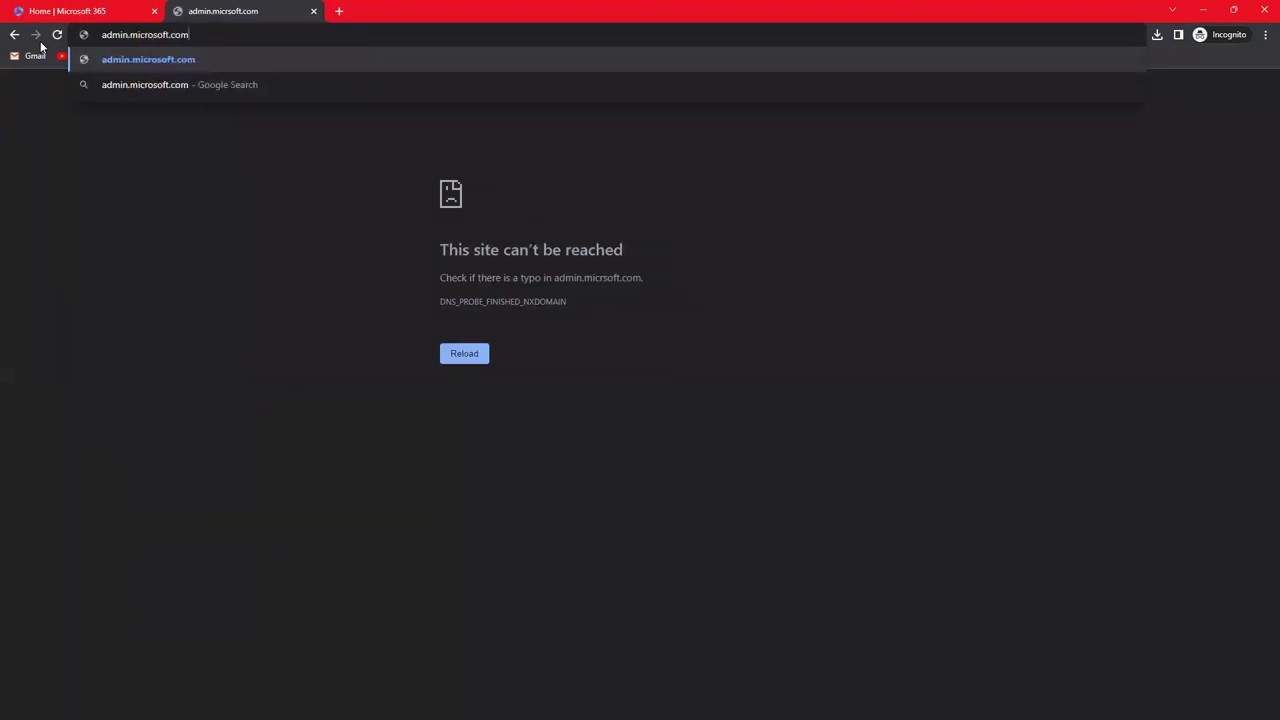
pyautogui.press('Return')
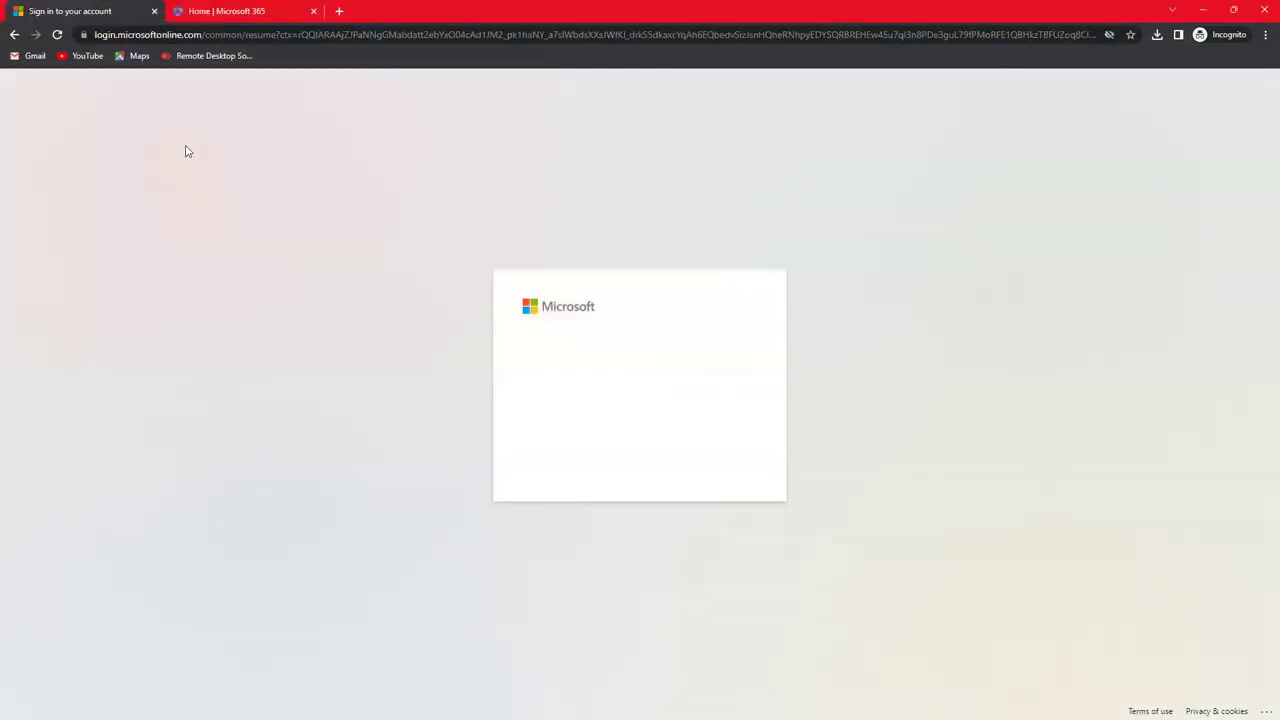
pyautogui.press('Return')
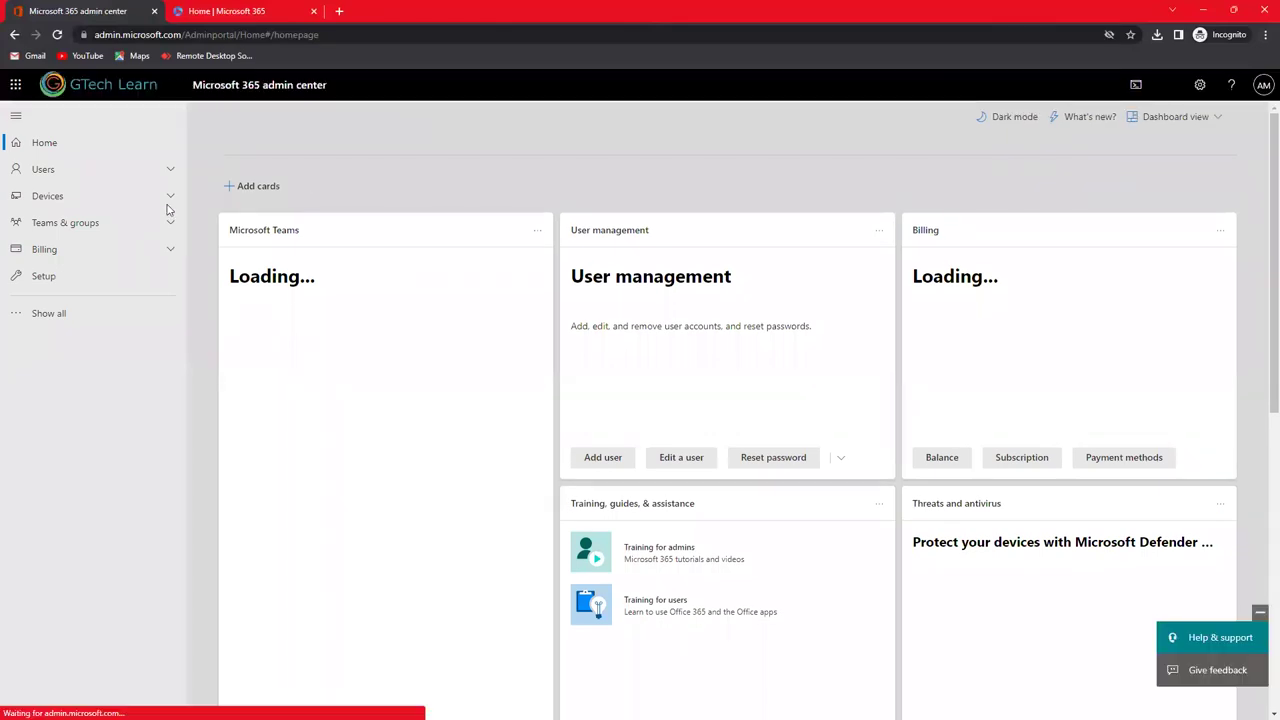
# Expand the full navigation and the Users section to open Active users.
pyautogui.click(47, 314)
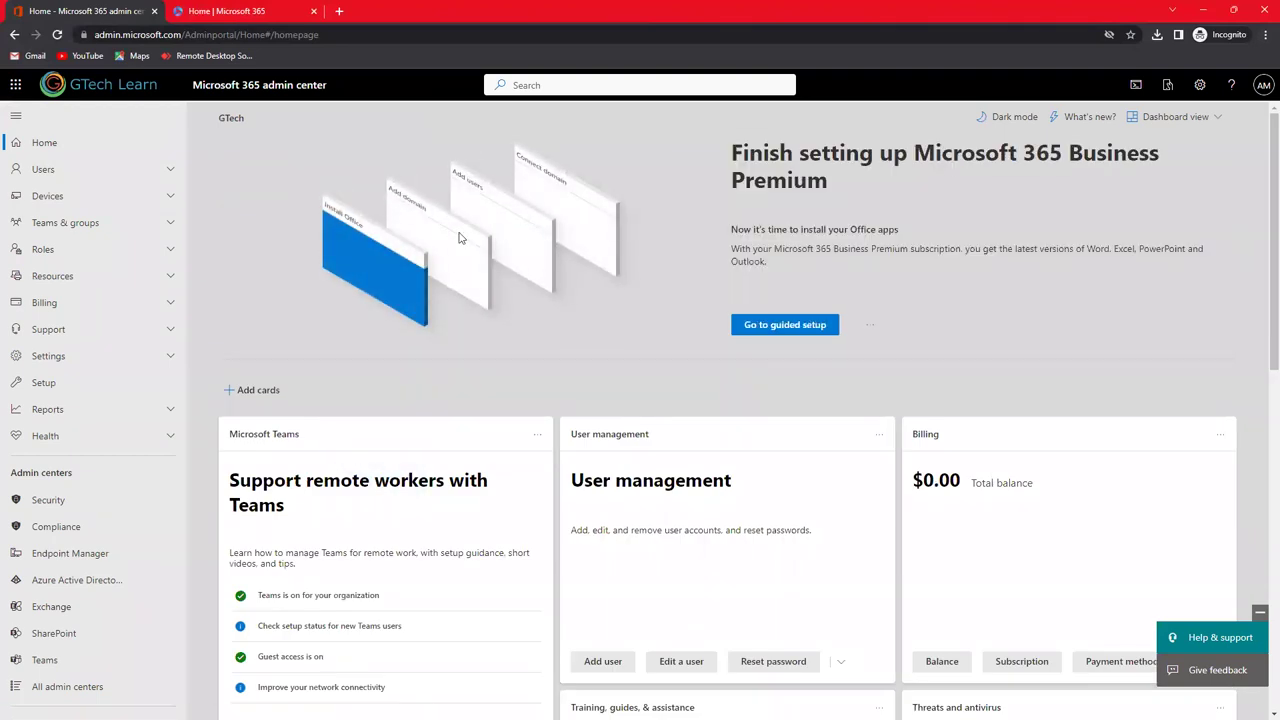
pyautogui.click(42, 168)
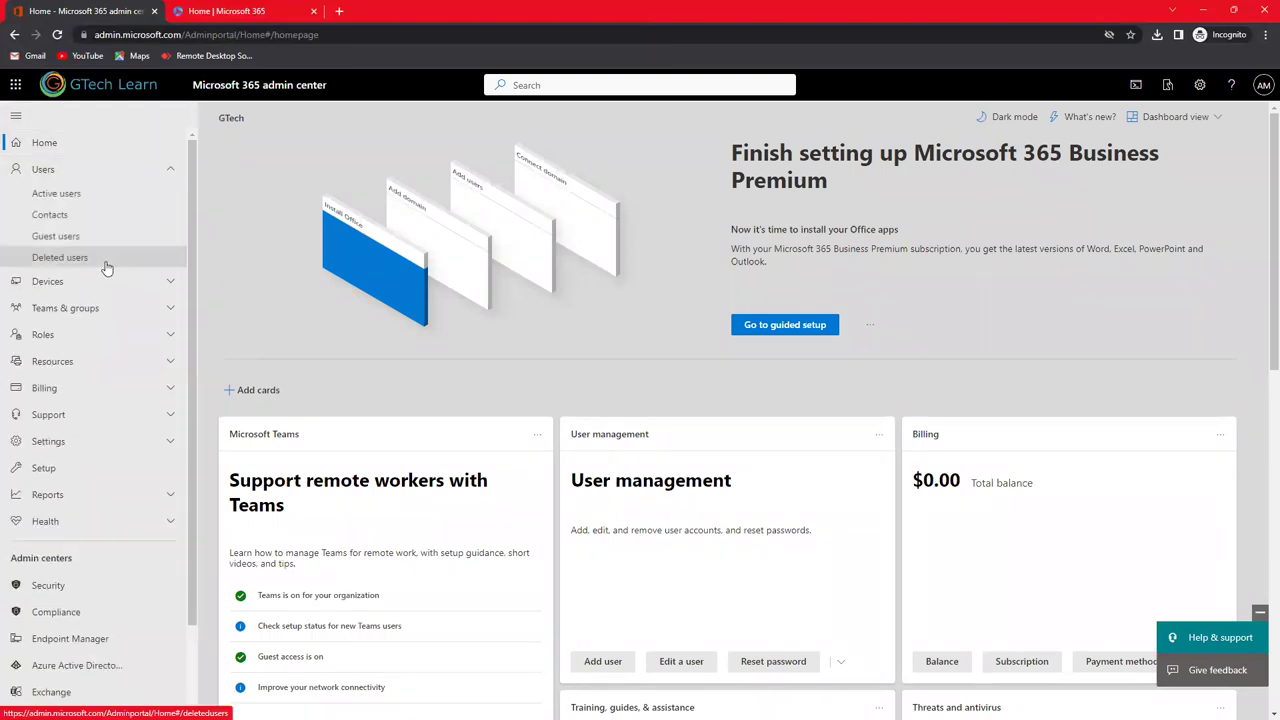
pyautogui.click(90, 194)
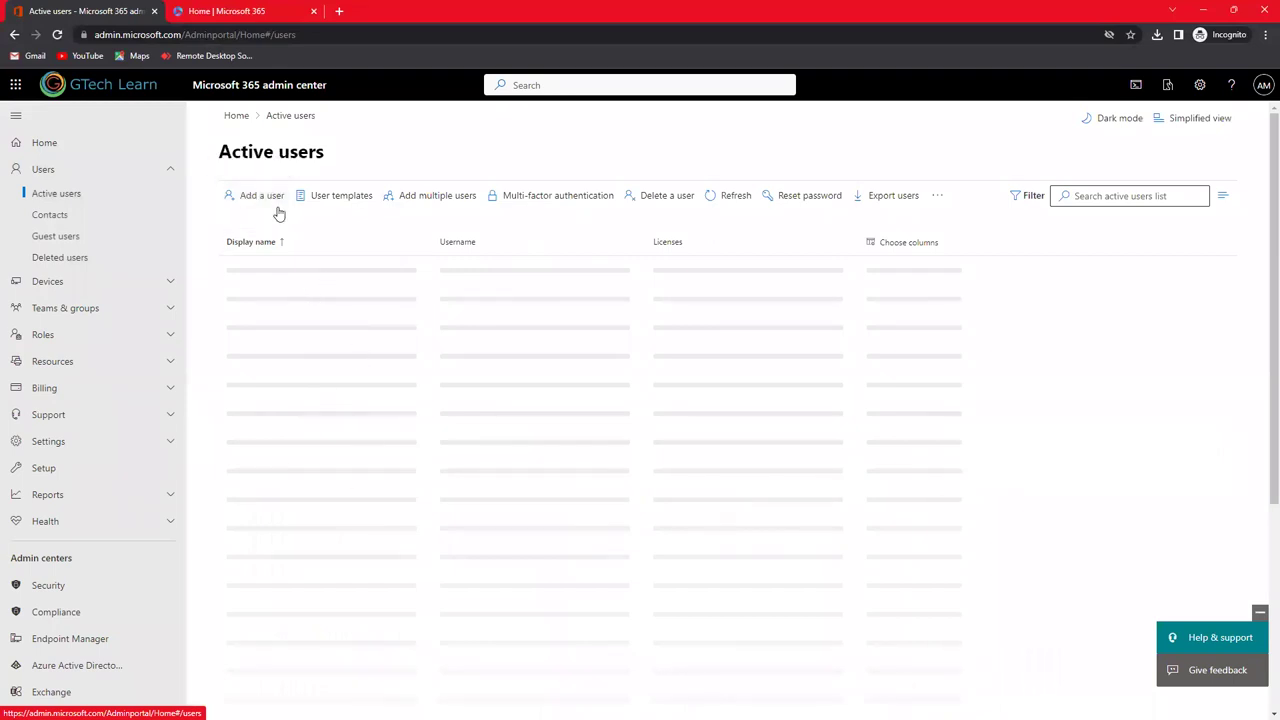
# Open Active teams & groups to view All Company, GTech and the MS-900 groups.
pyautogui.scroll(-3, 270, 280)
pyautogui.scroll(3, 314, 400)
pyautogui.scroll(-5, 314, 400)
pyautogui.scroll(3, 349, 246)
pyautogui.scroll(3, 349, 246)
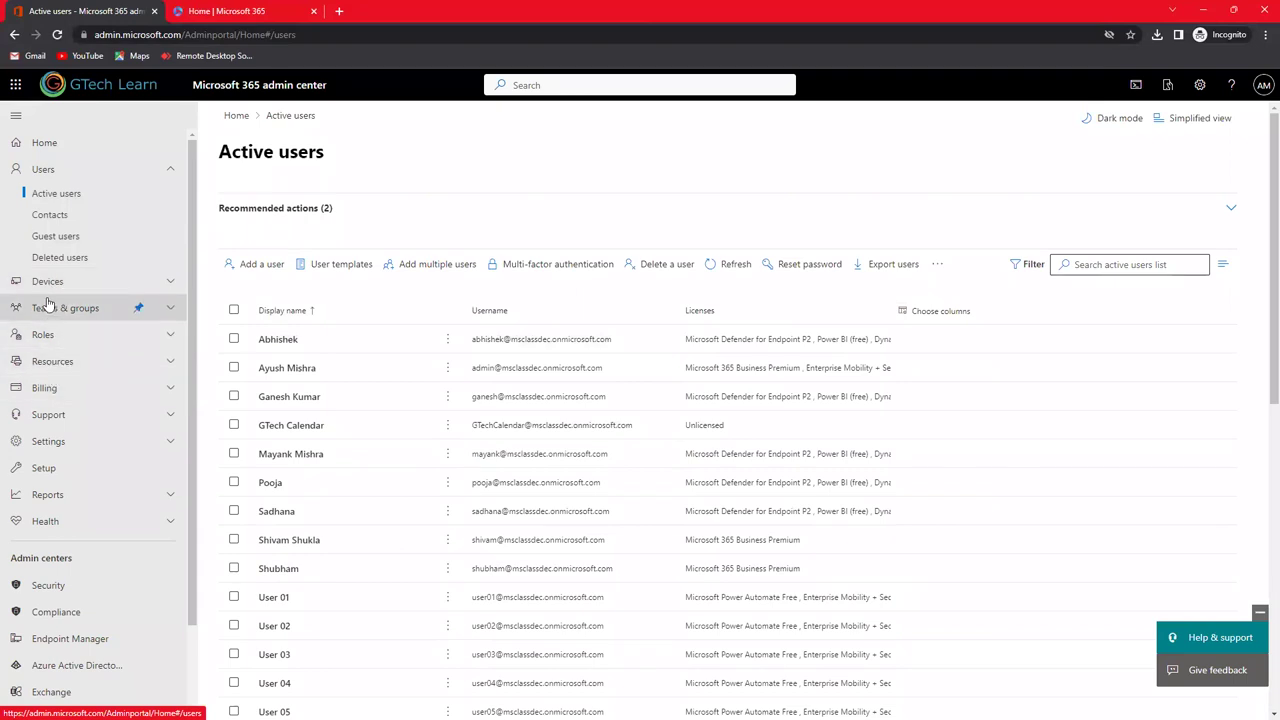
pyautogui.click(170, 310)
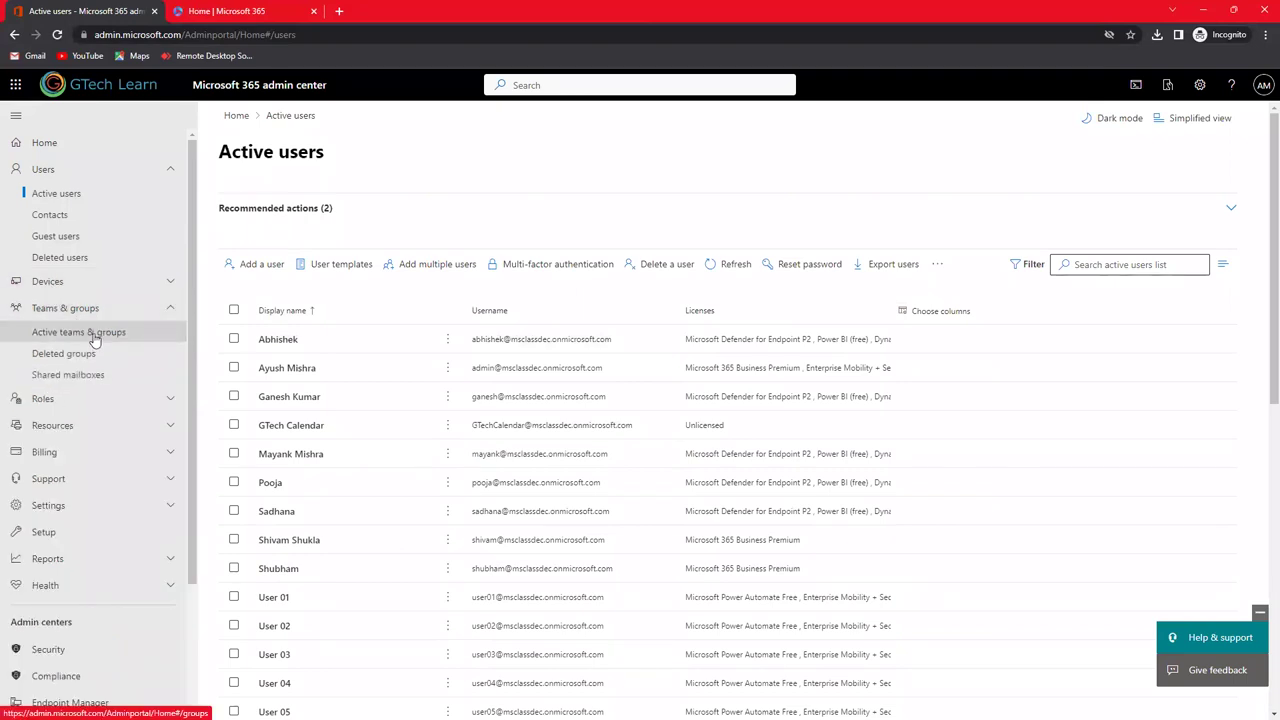
pyautogui.click(94, 340)
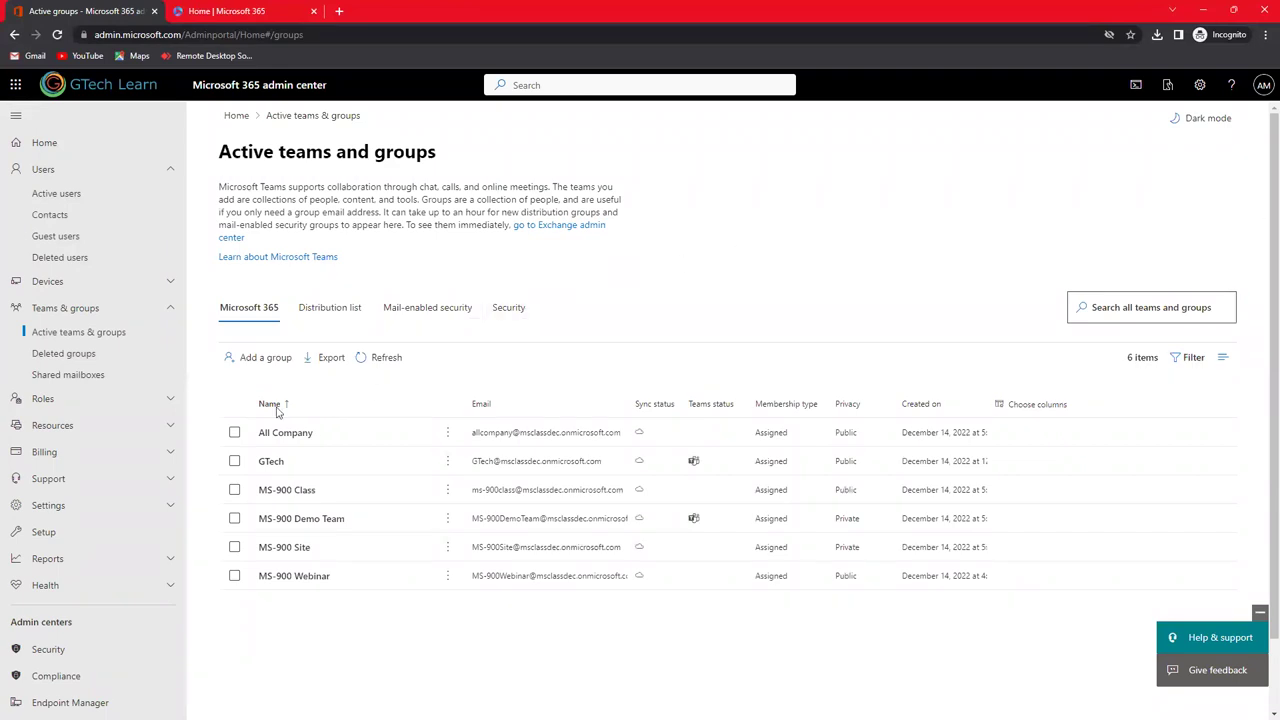
pyautogui.click(94, 453)
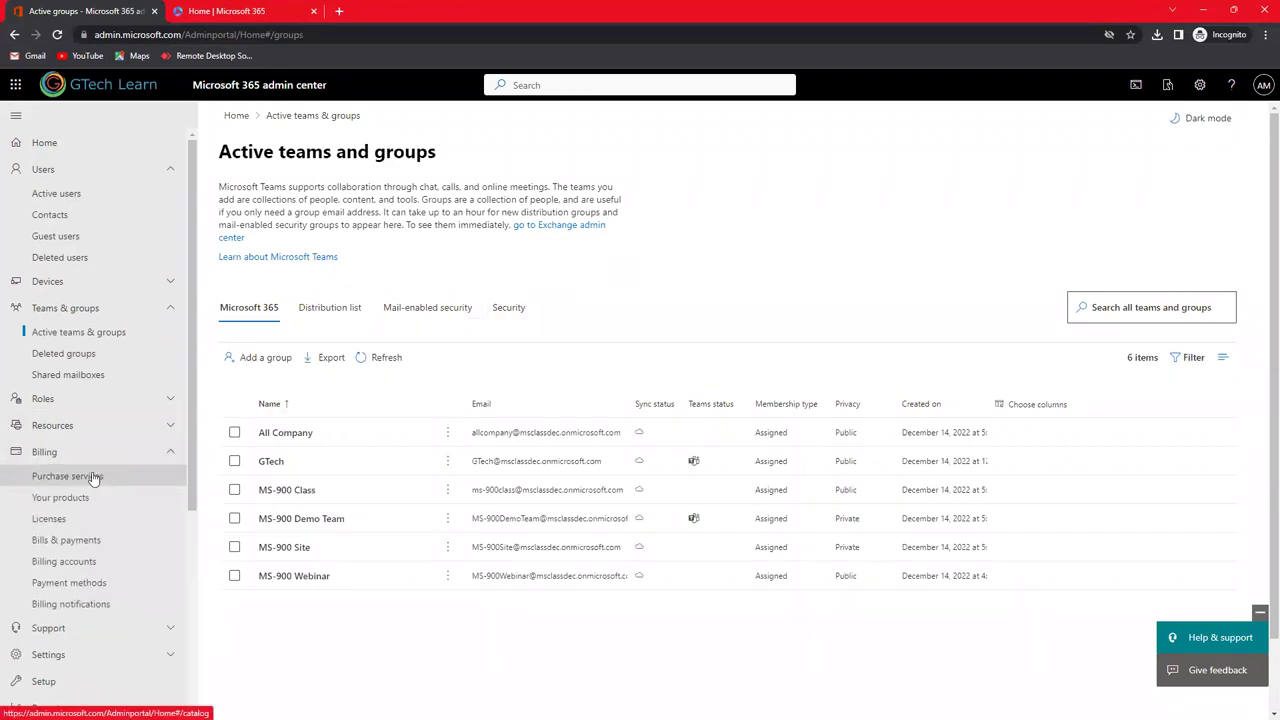
# Open Purchase services, then Your products listing the 10 trial subscriptions.
pyautogui.click(93, 477)
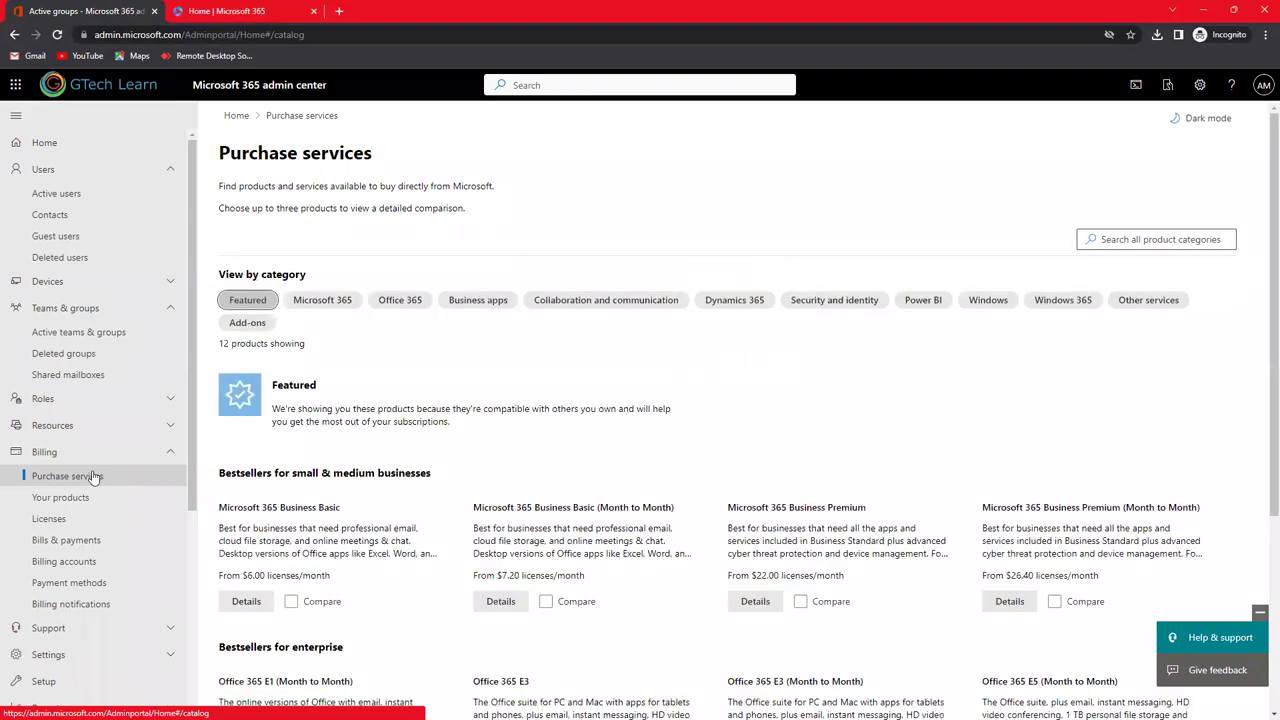
pyautogui.click(88, 498)
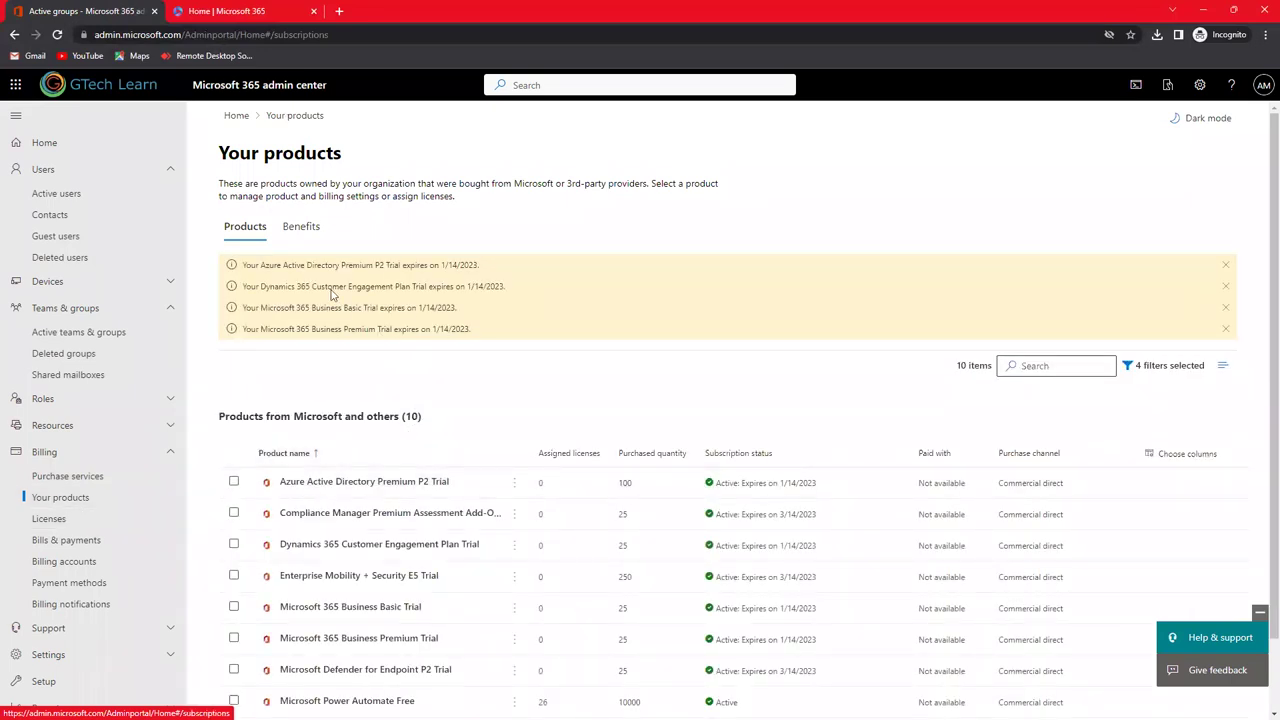
# Scroll through the ten subscriptions and the 1/14/2023 trial-expiry notices on Your products.
pyautogui.scroll(-2, 580, 426)
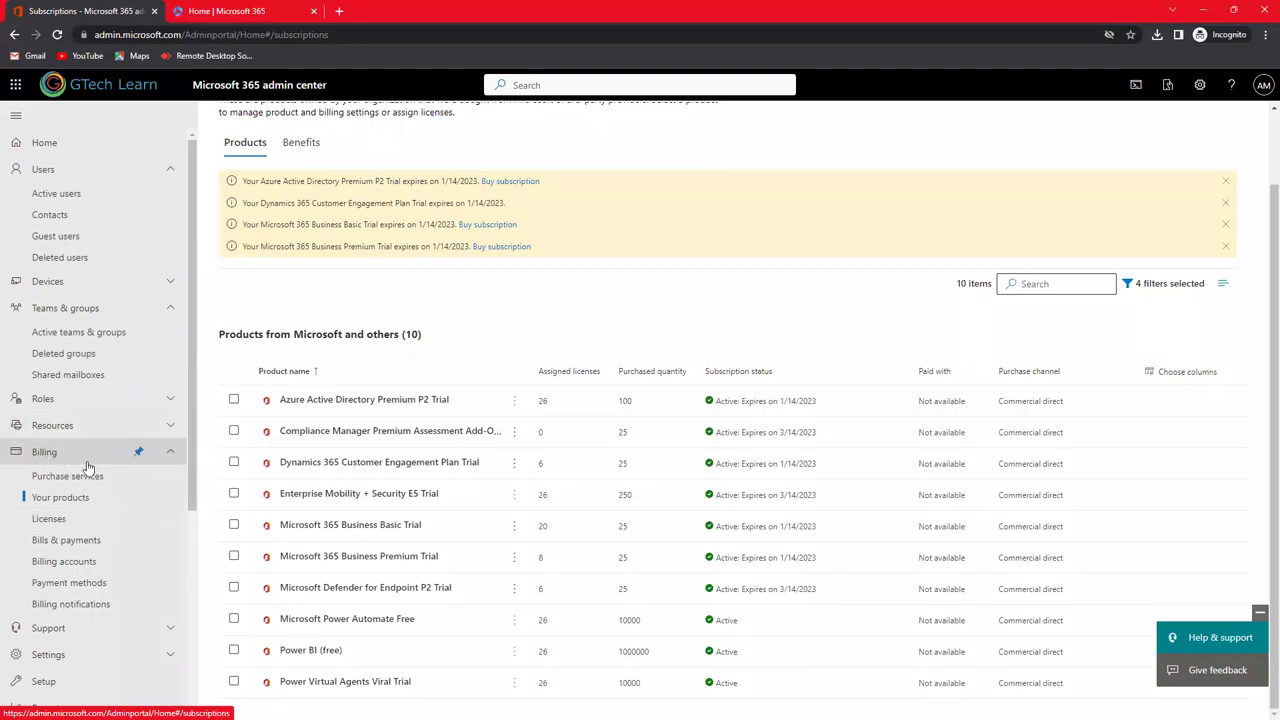
pyautogui.scroll(-3, 94, 537)
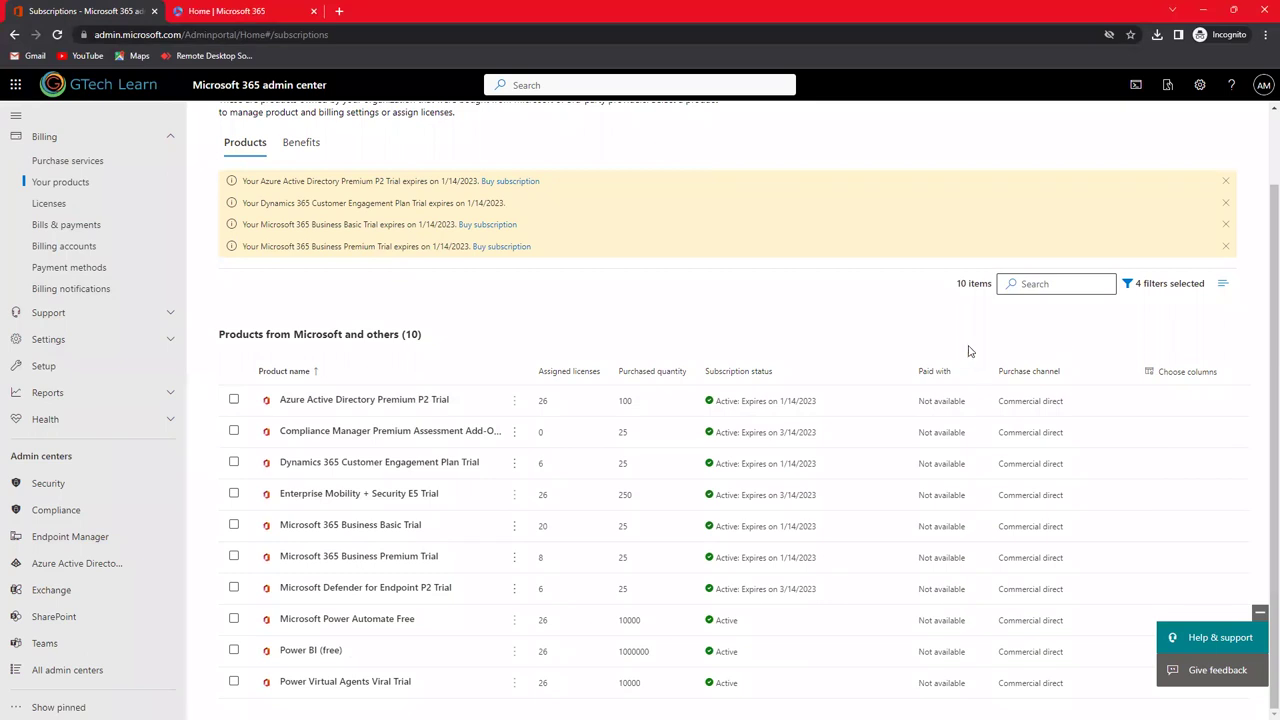
pyautogui.scroll(2, 660, 382)
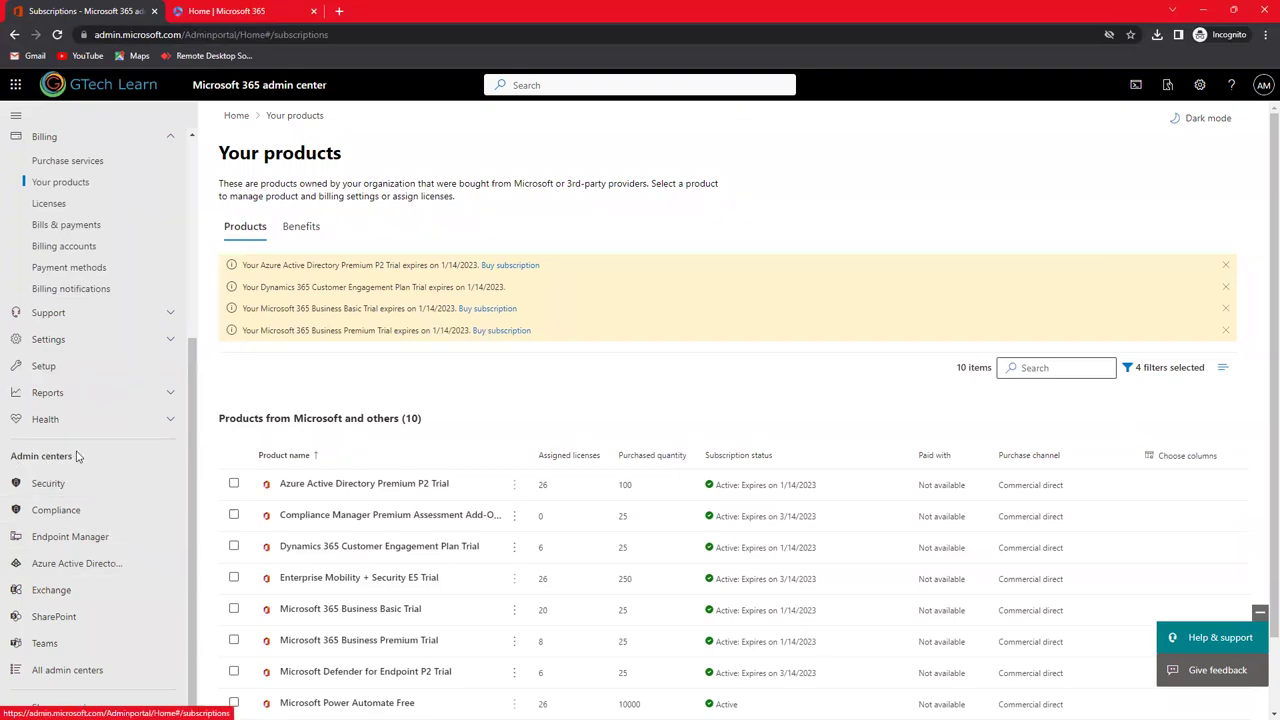
# Open Azure Active Directory admin center, skip security setup, decline staying signed in, and show All services.
pyautogui.click(95, 563)
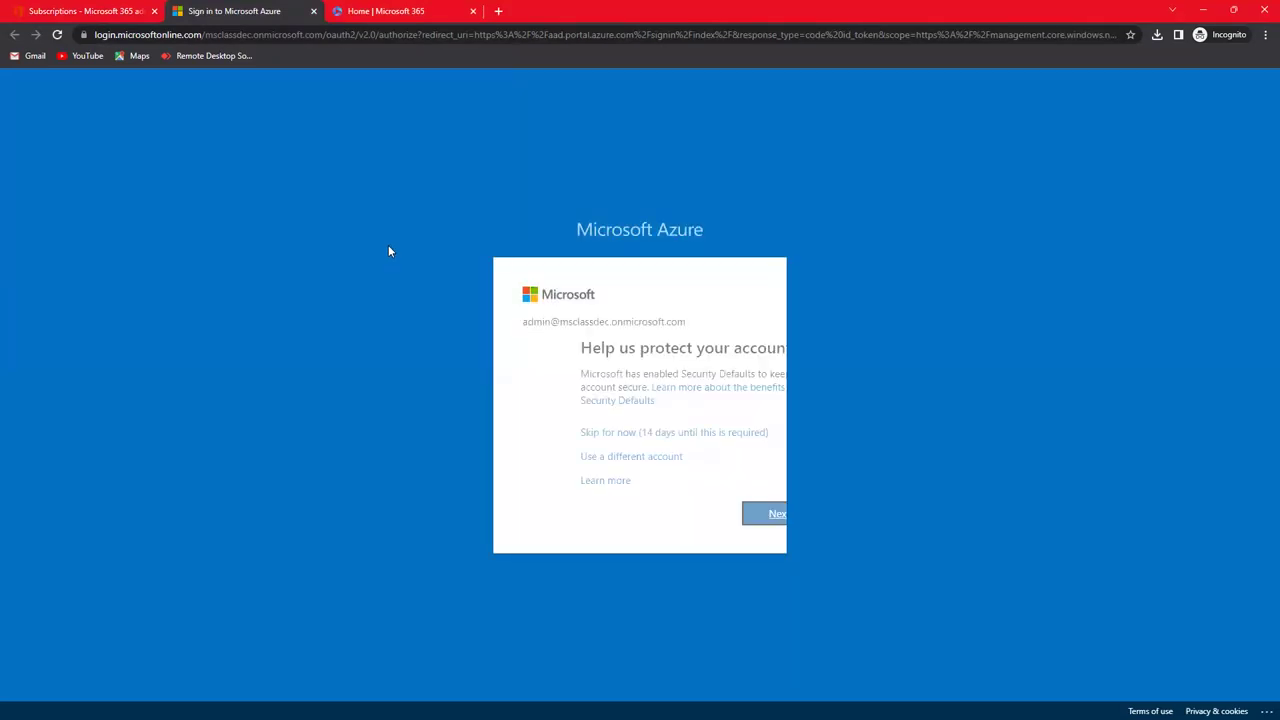
pyautogui.click(609, 432)
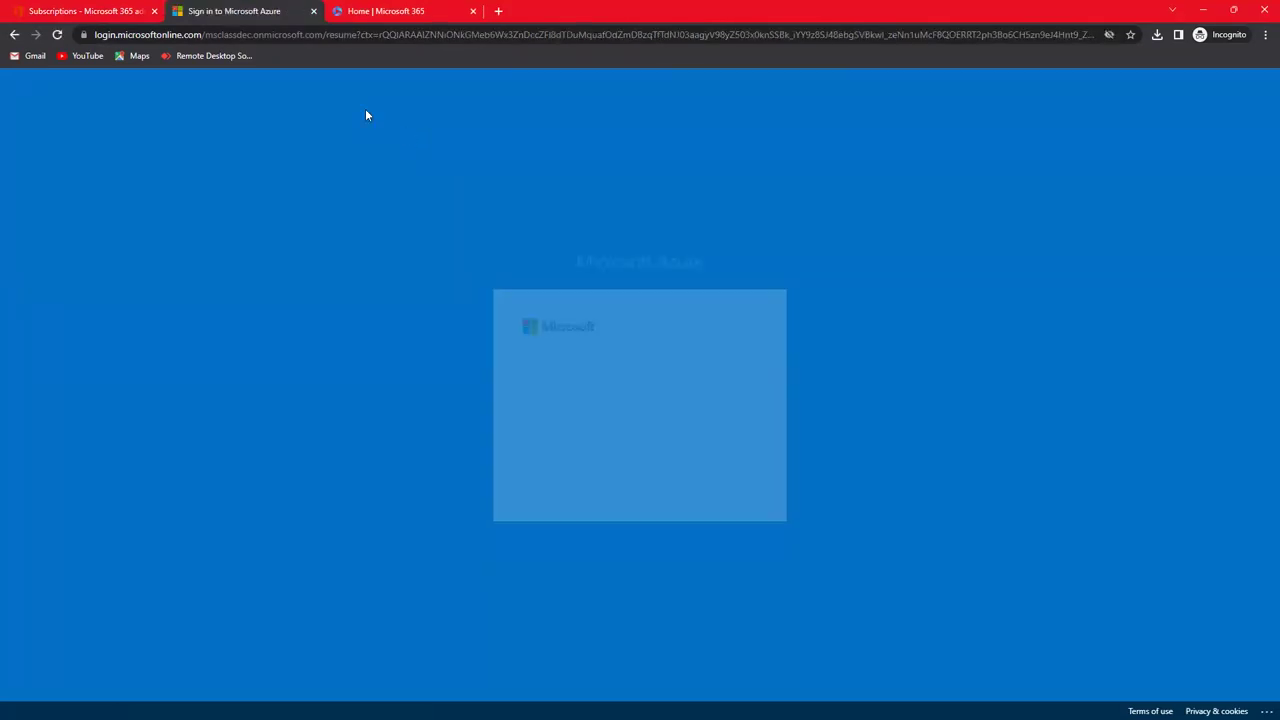
pyautogui.click(648, 485)
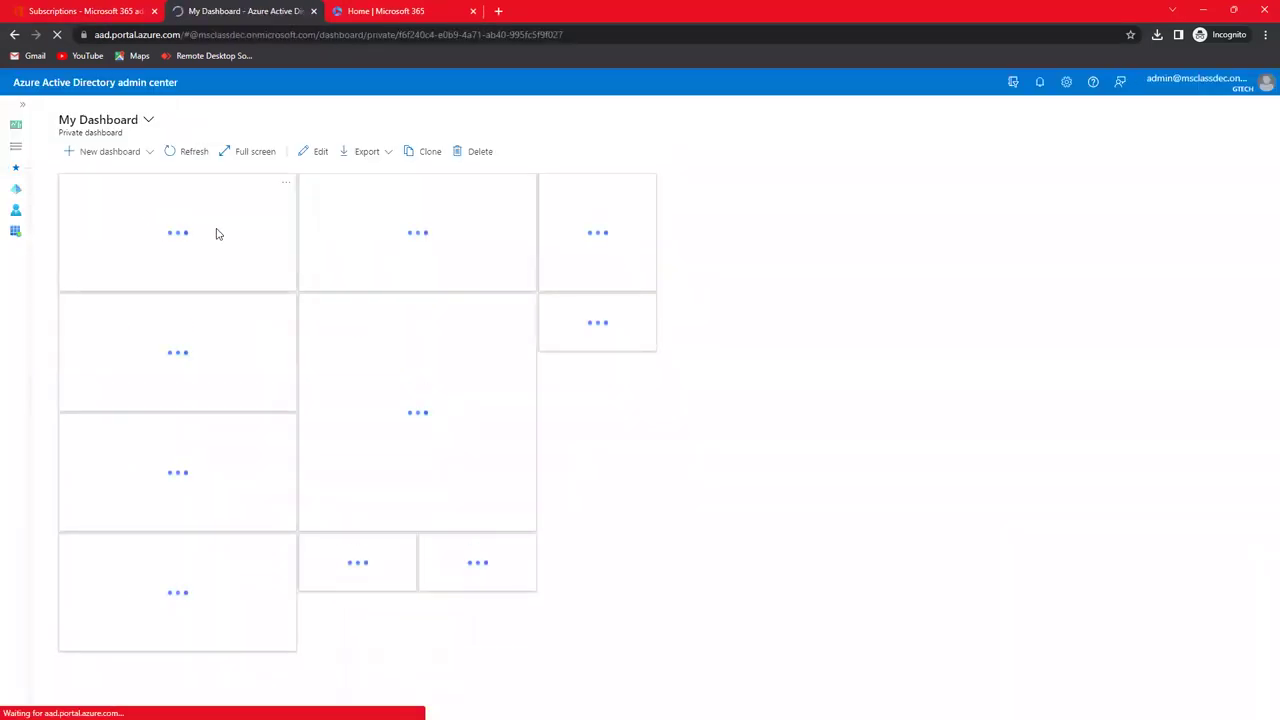
pyautogui.click(17, 146)
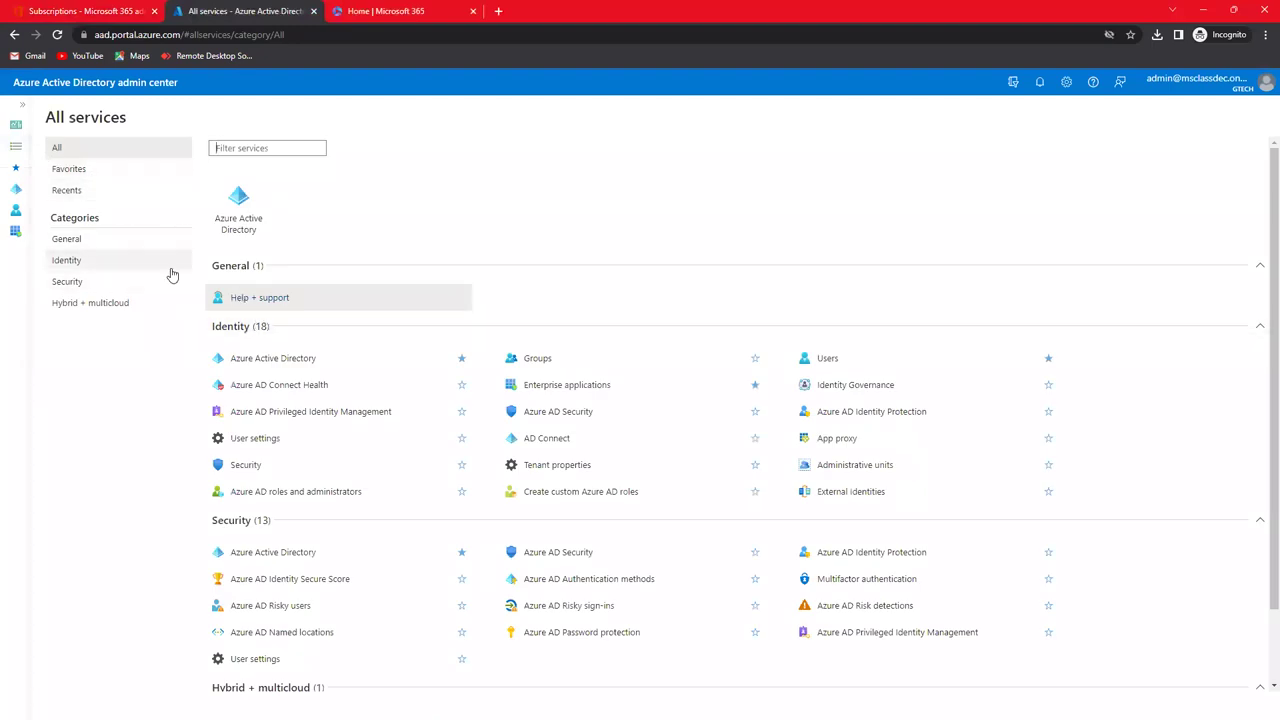
# Check the 29-user Azure AD Users list against Active users, then start Create new user.
pyautogui.click(830, 358)
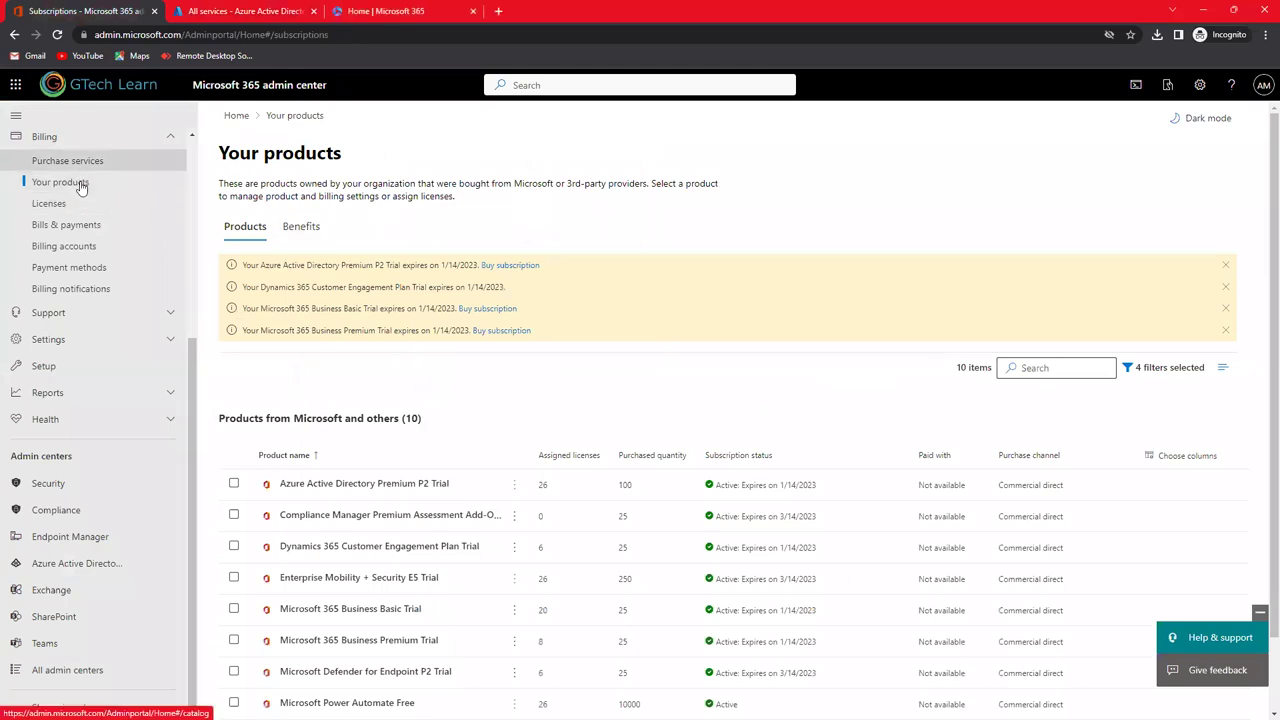
pyautogui.scroll(3, 80, 200)
pyautogui.click(75, 196)
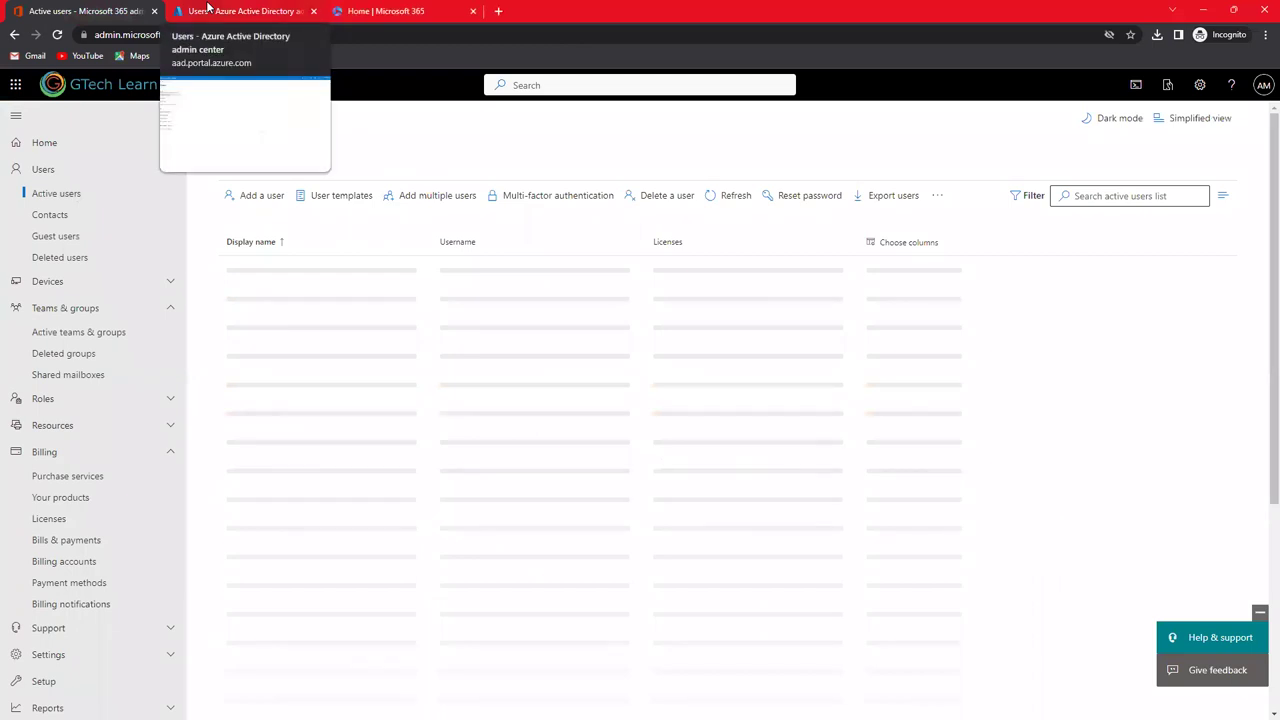
pyautogui.click(208, 11)
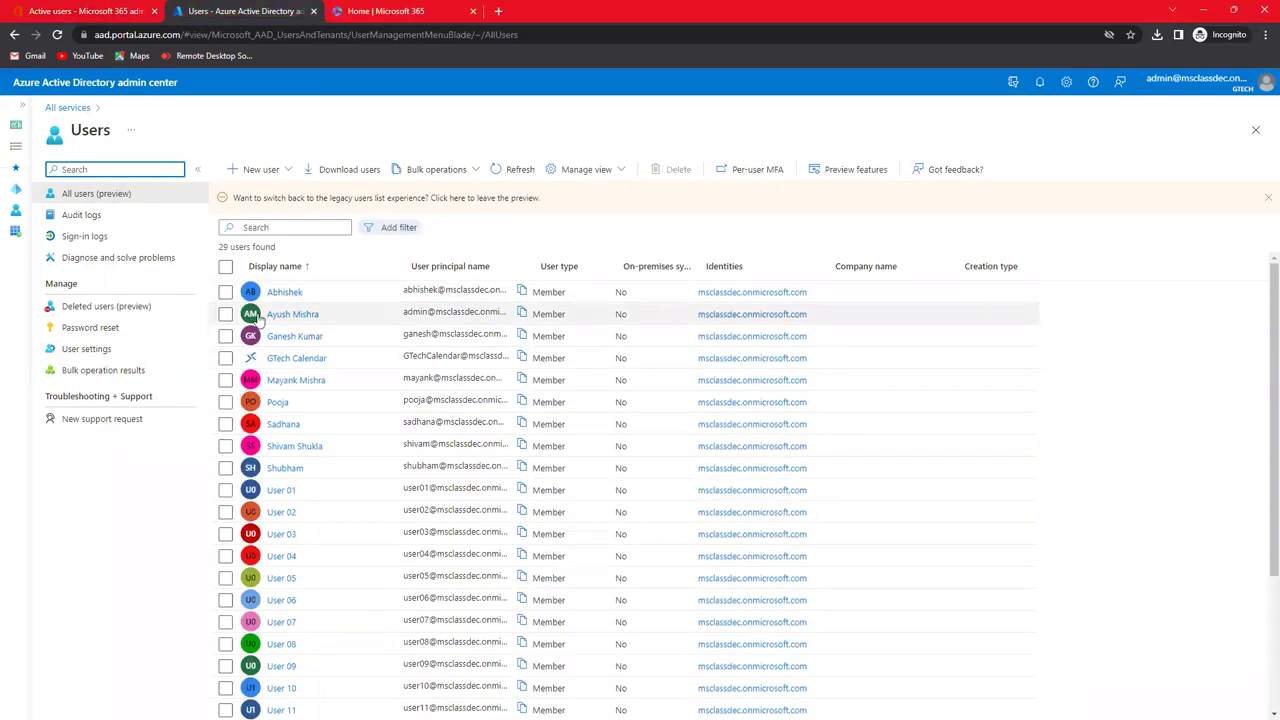
pyautogui.scroll(-3, 292, 358)
pyautogui.scroll(3, 292, 445)
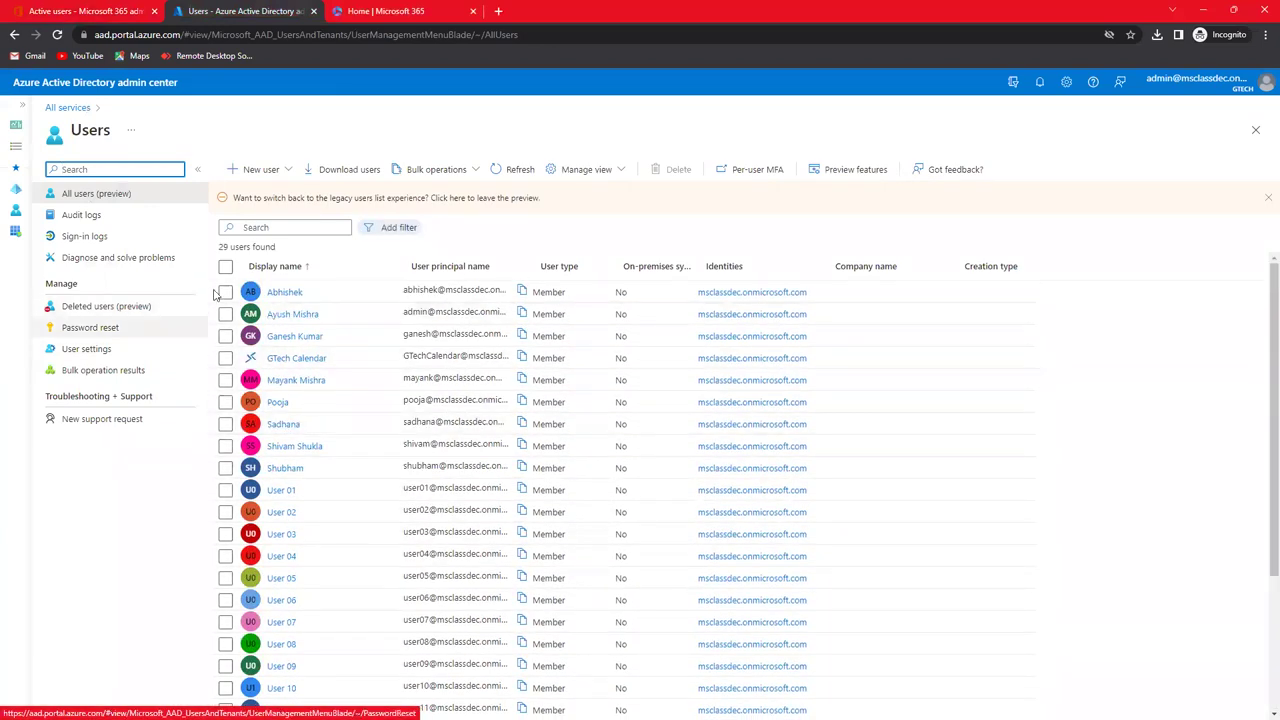
pyautogui.click(257, 169)
pyautogui.click(262, 198)
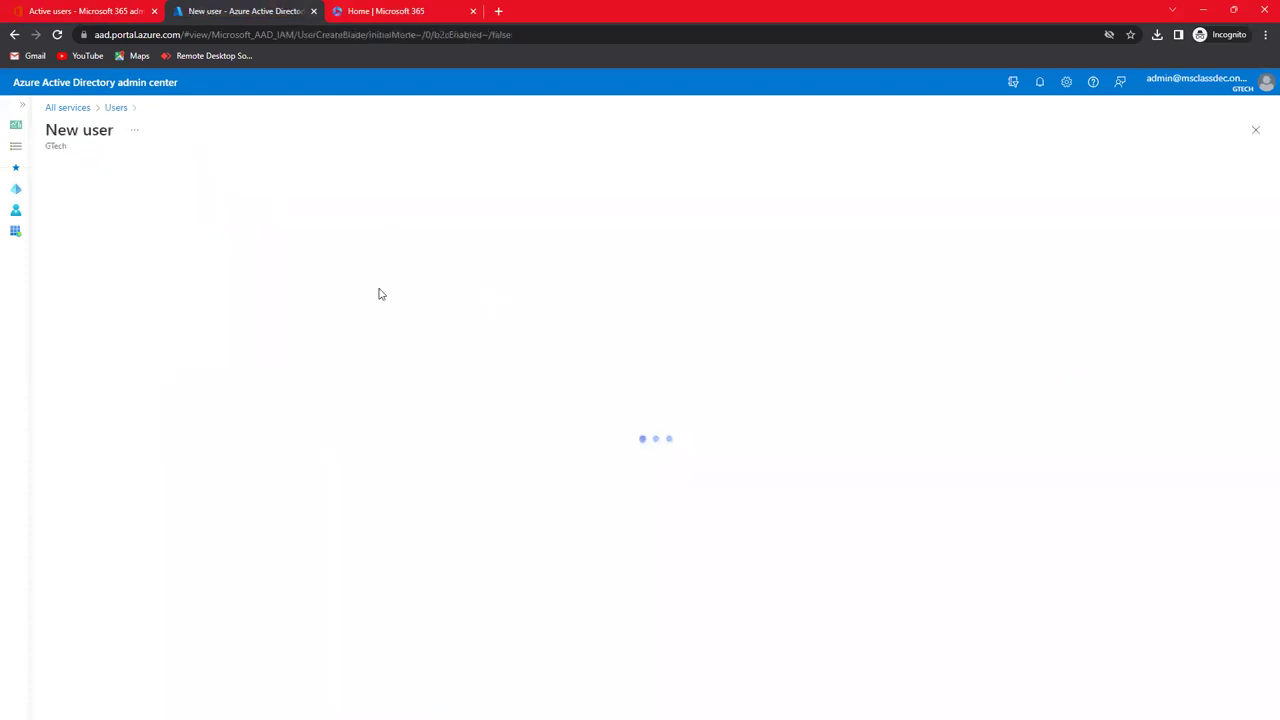
# Enter the new user's user name and display name in the New user form.
pyautogui.click(268, 430)
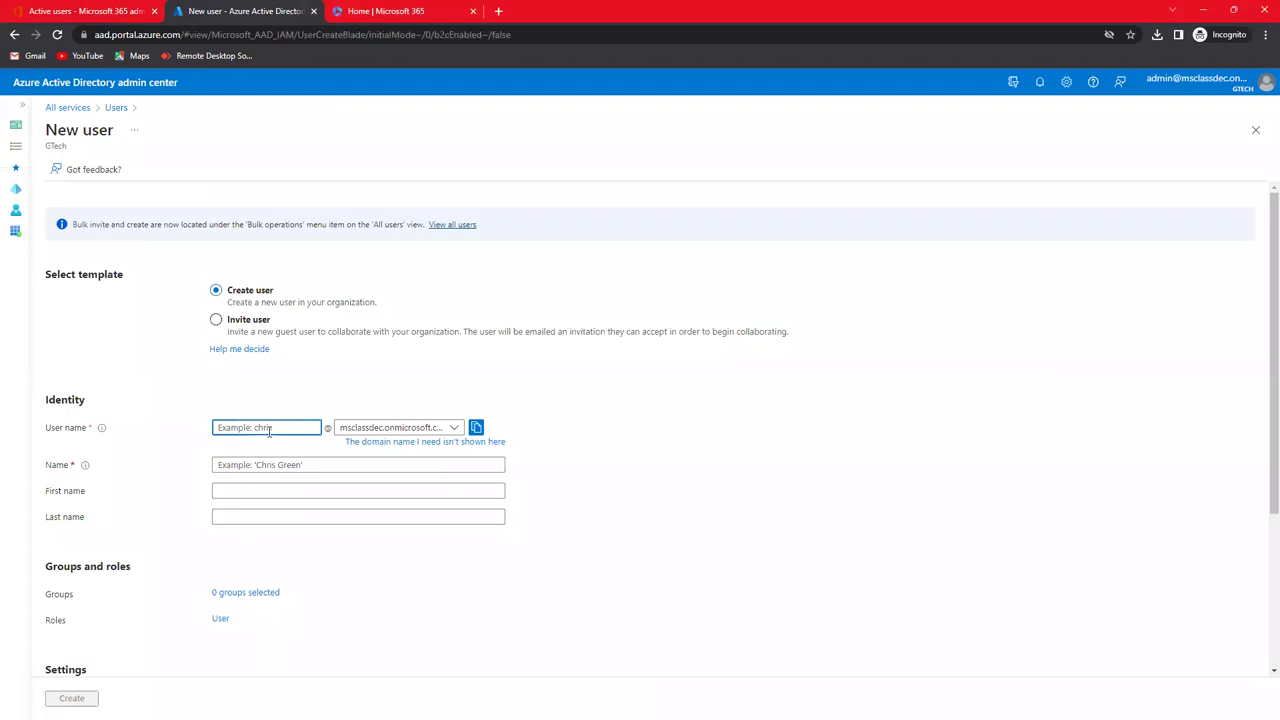
pyautogui.write('Rohit')
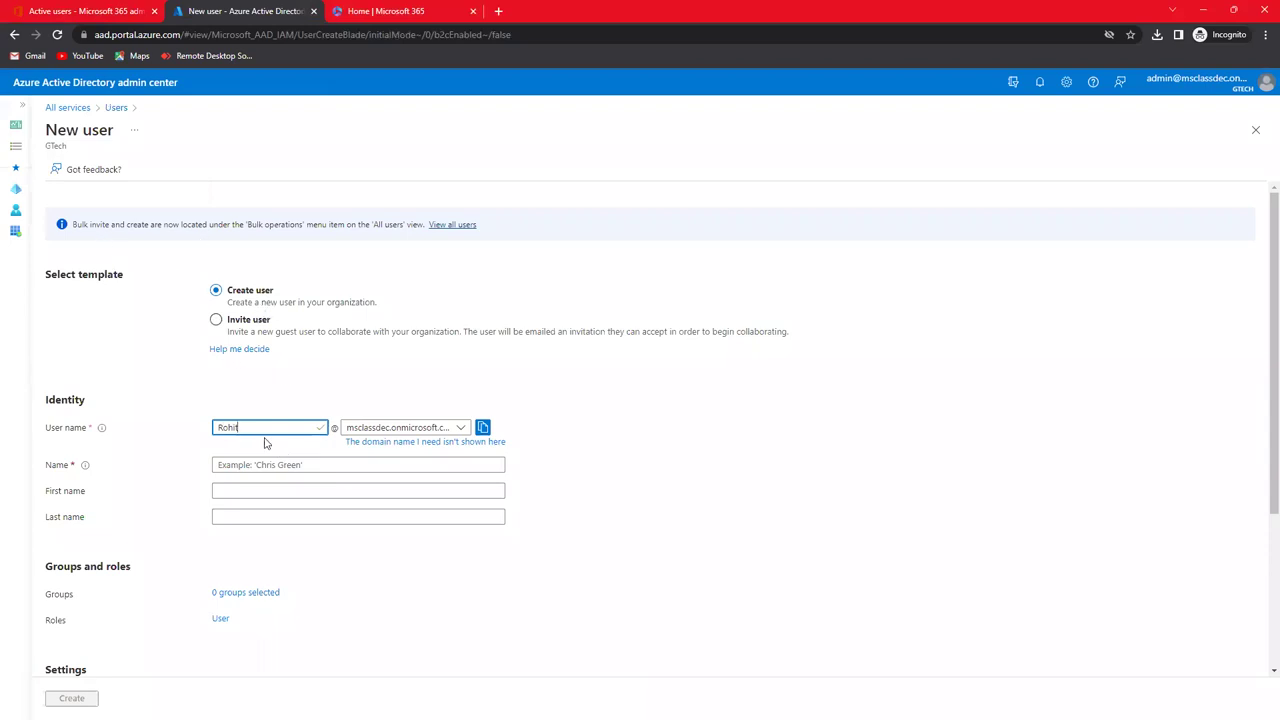
pyautogui.click(290, 466)
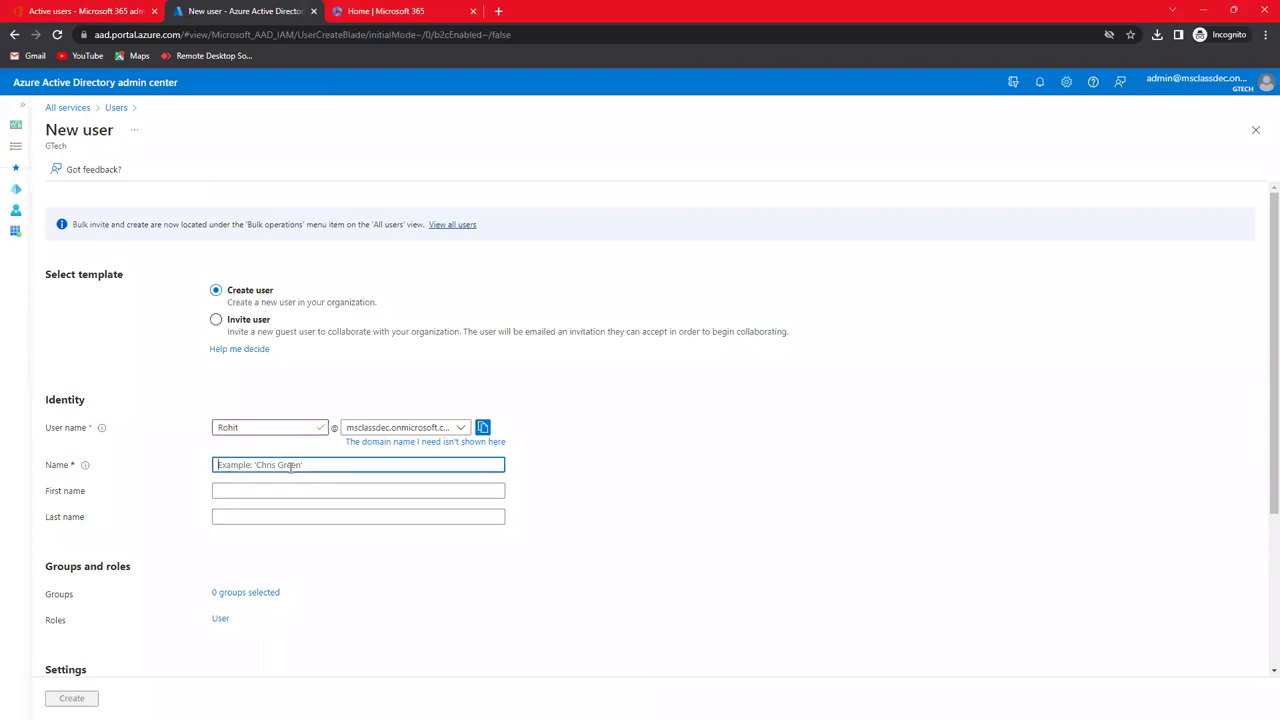
pyautogui.write('Rohit')
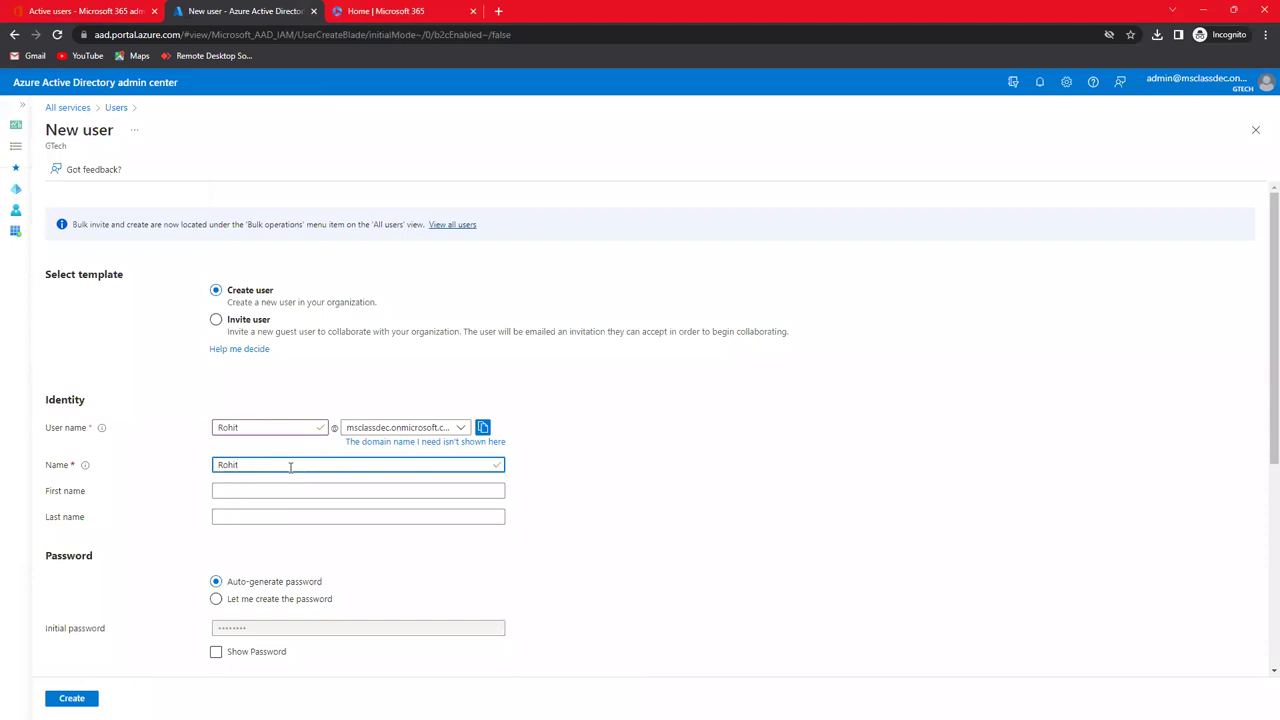
pyautogui.scroll(-2, 300, 545)
pyautogui.scroll(-2, 214, 560)
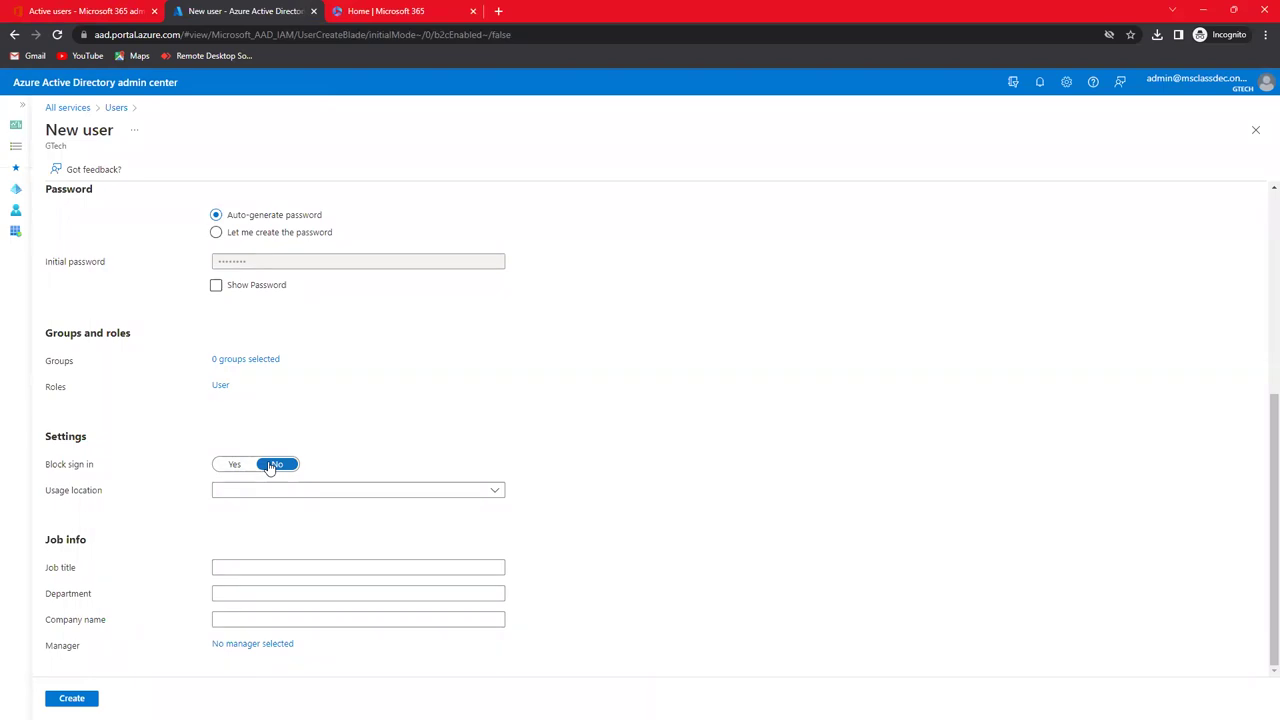
# Leave Block sign in at No, set usage location to India, and create the user.
pyautogui.click(254, 465)
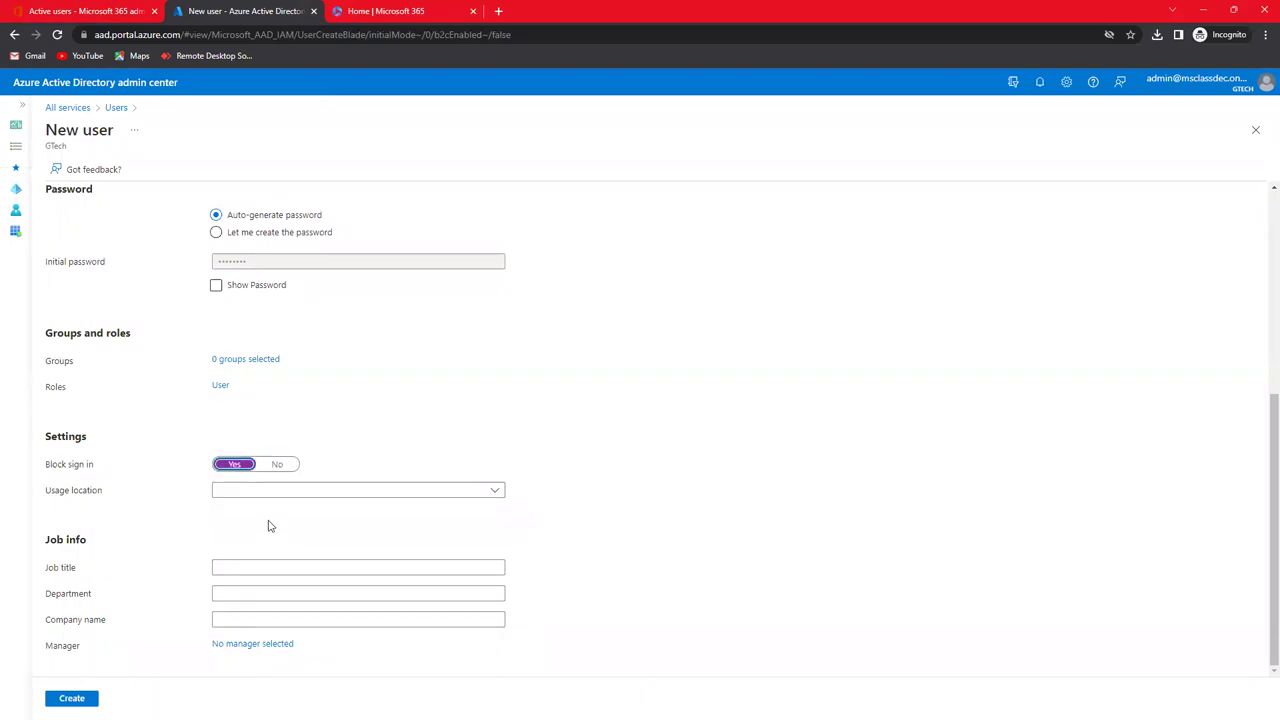
pyautogui.moveTo(59, 466); pyautogui.dragTo(124, 470)
pyautogui.click(276, 466)
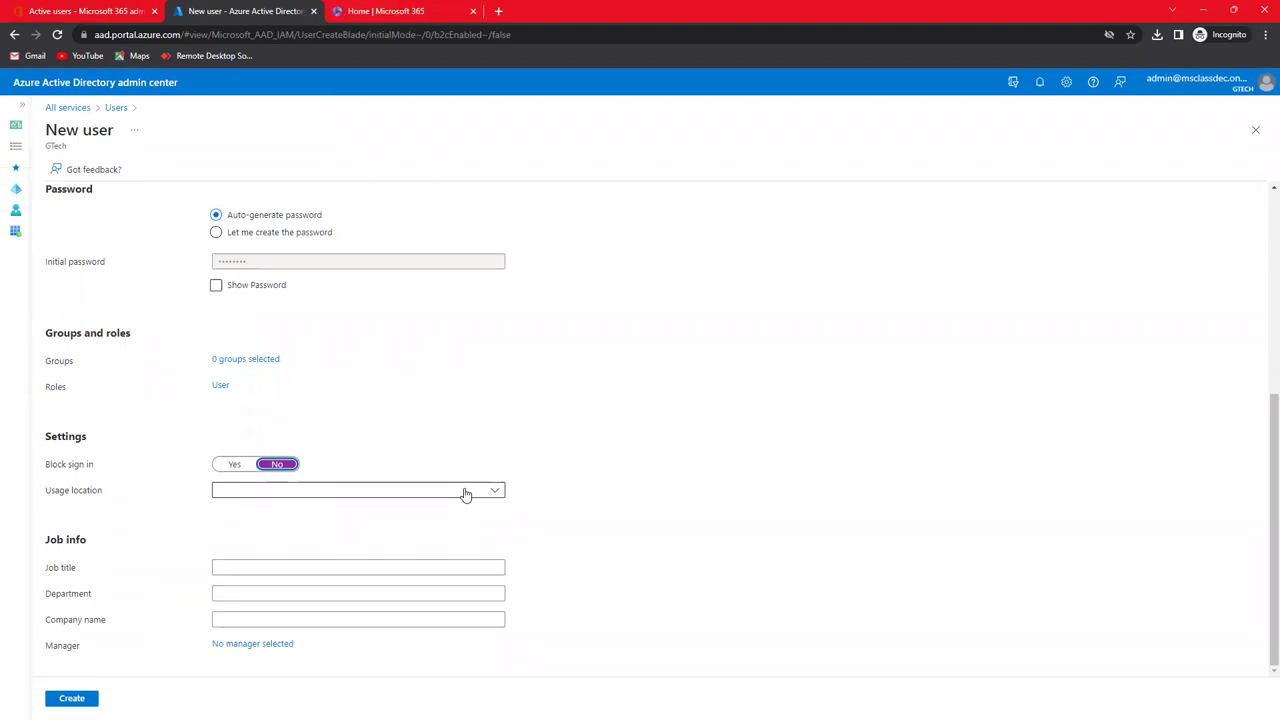
pyautogui.click(465, 493)
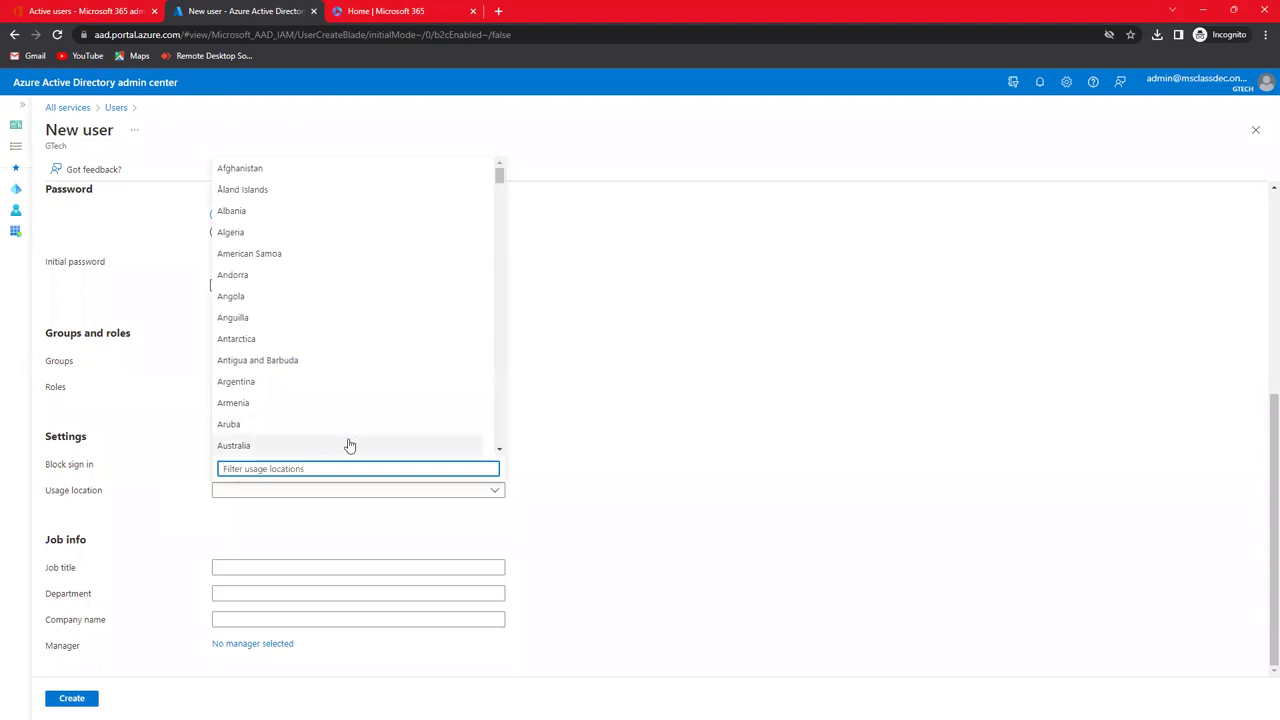
pyautogui.write('ind')
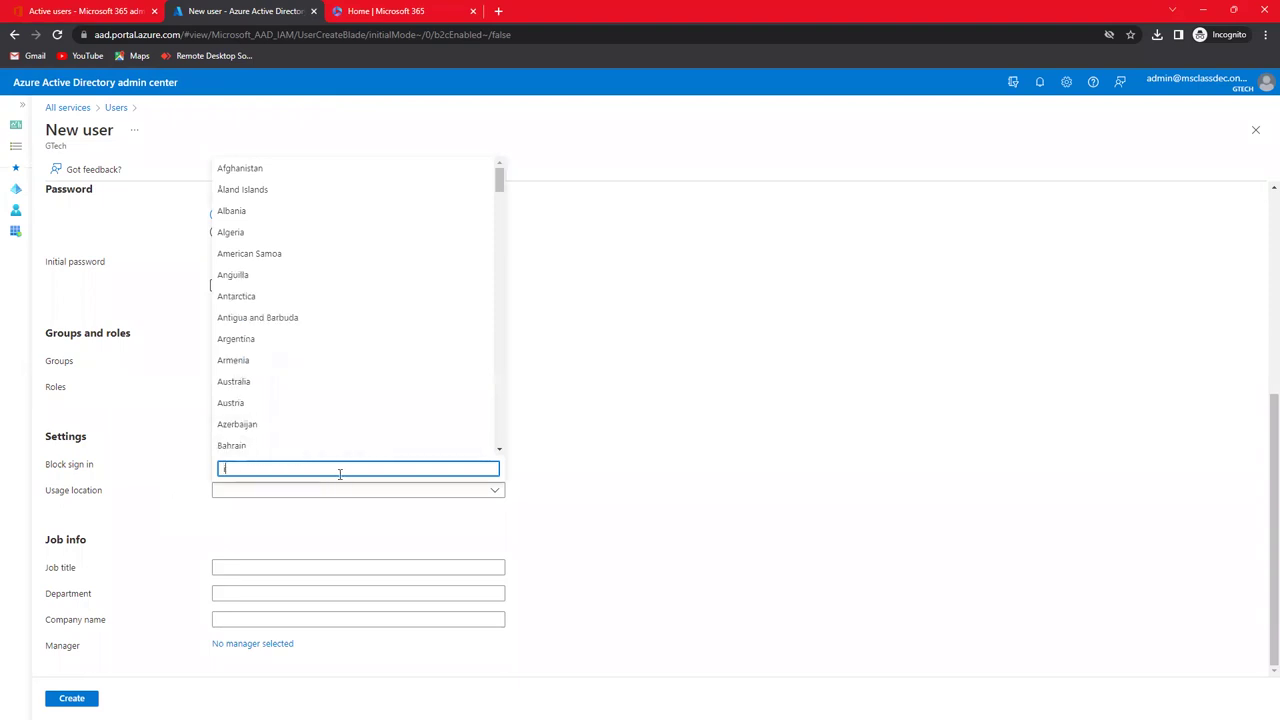
pyautogui.click(257, 424)
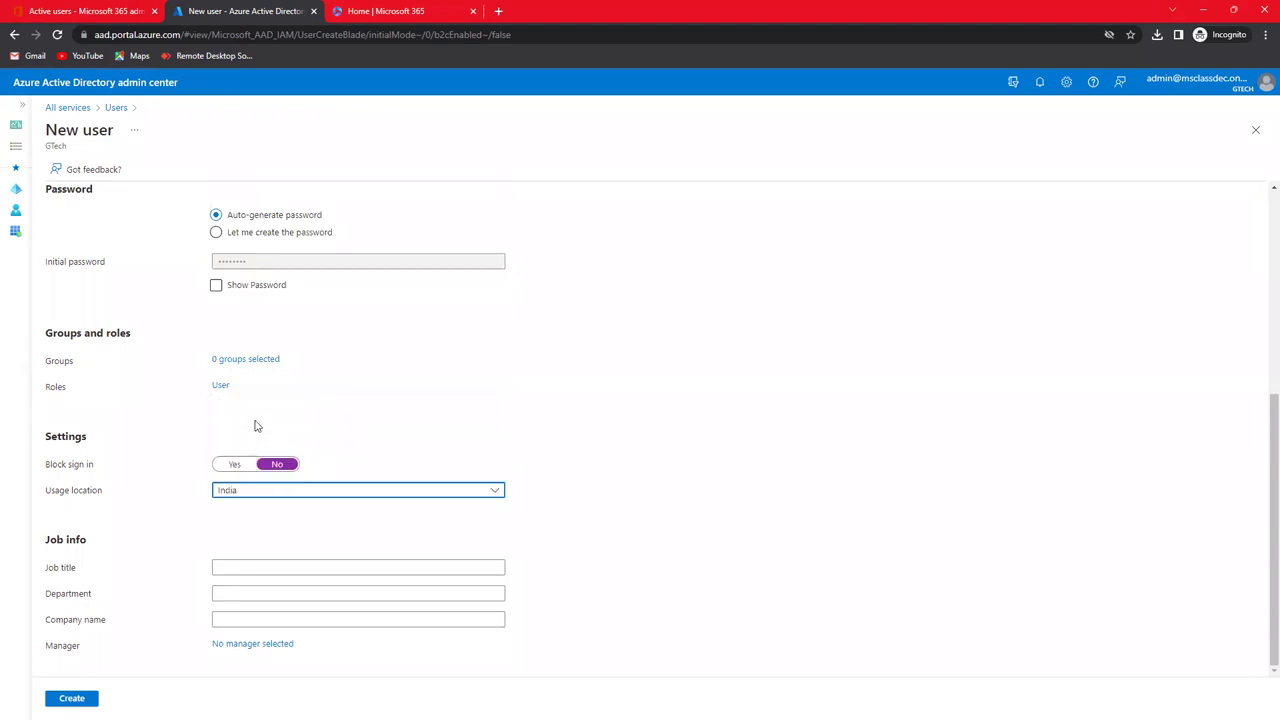
pyautogui.click(71, 698)
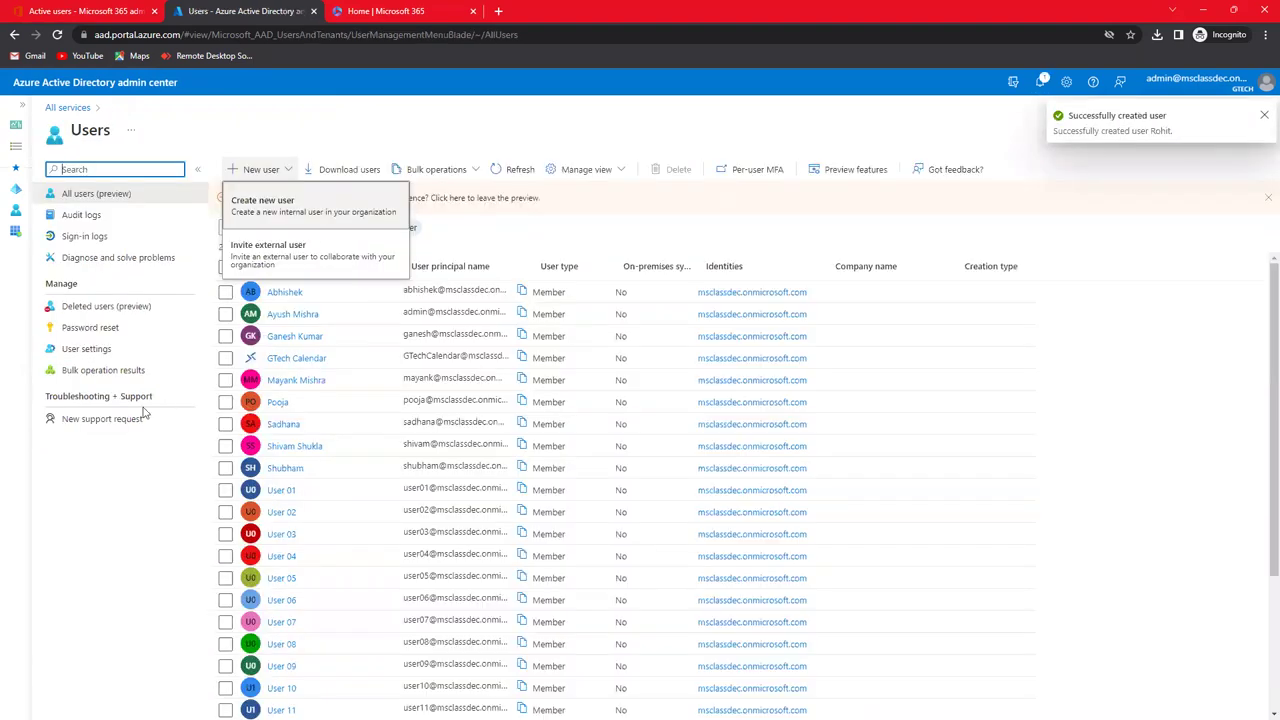
# Refresh the Azure AD and Microsoft 365 Active users lists to show the new unlicensed user.
pyautogui.click(500, 172)
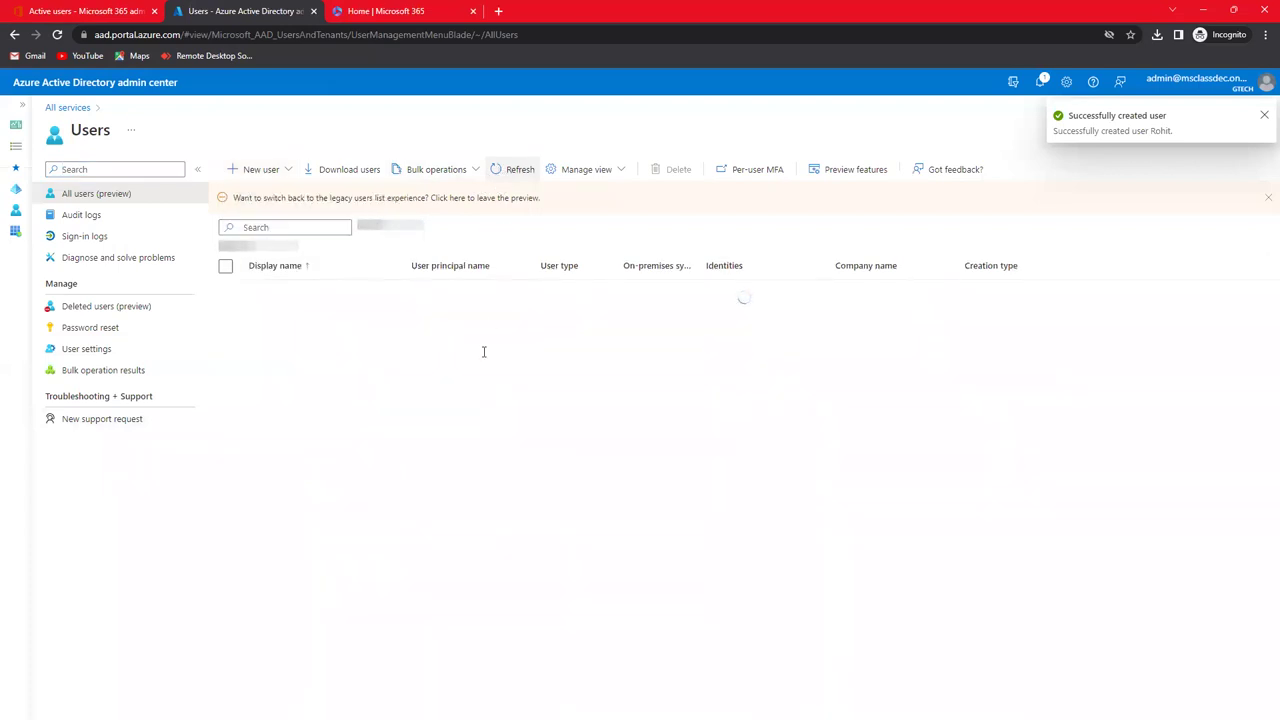
pyautogui.click(503, 171)
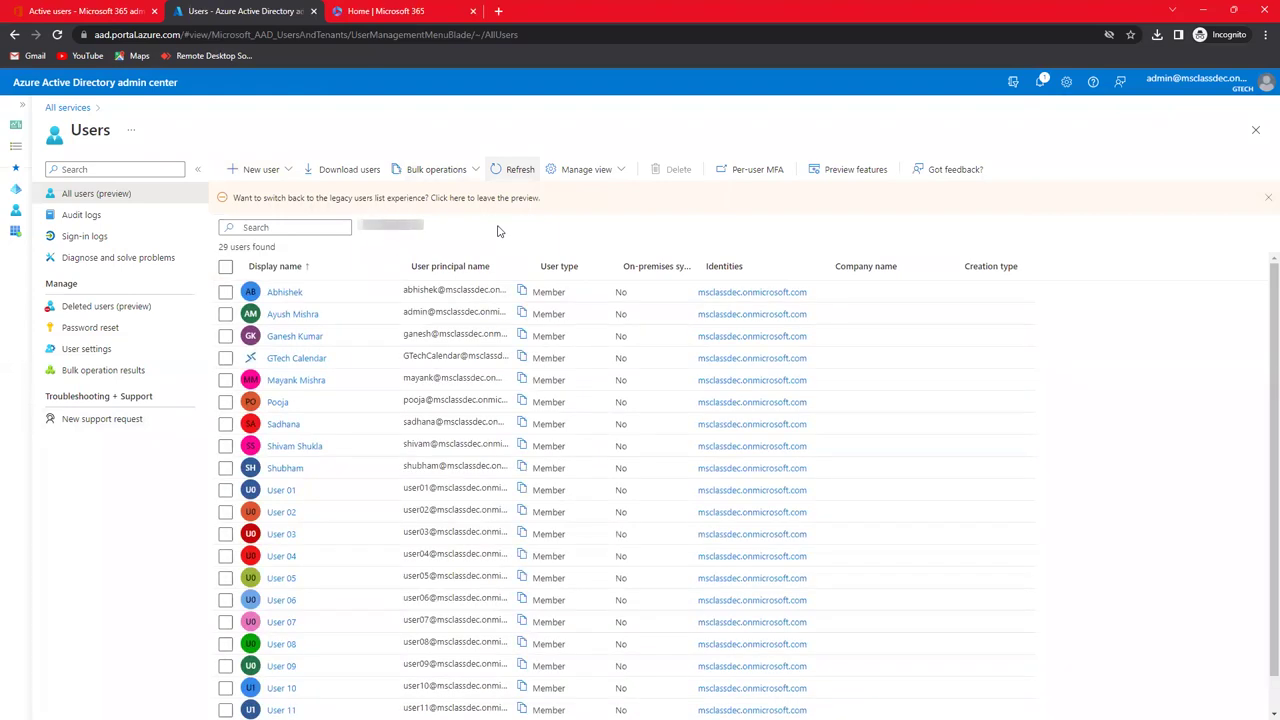
pyautogui.click(86, 11)
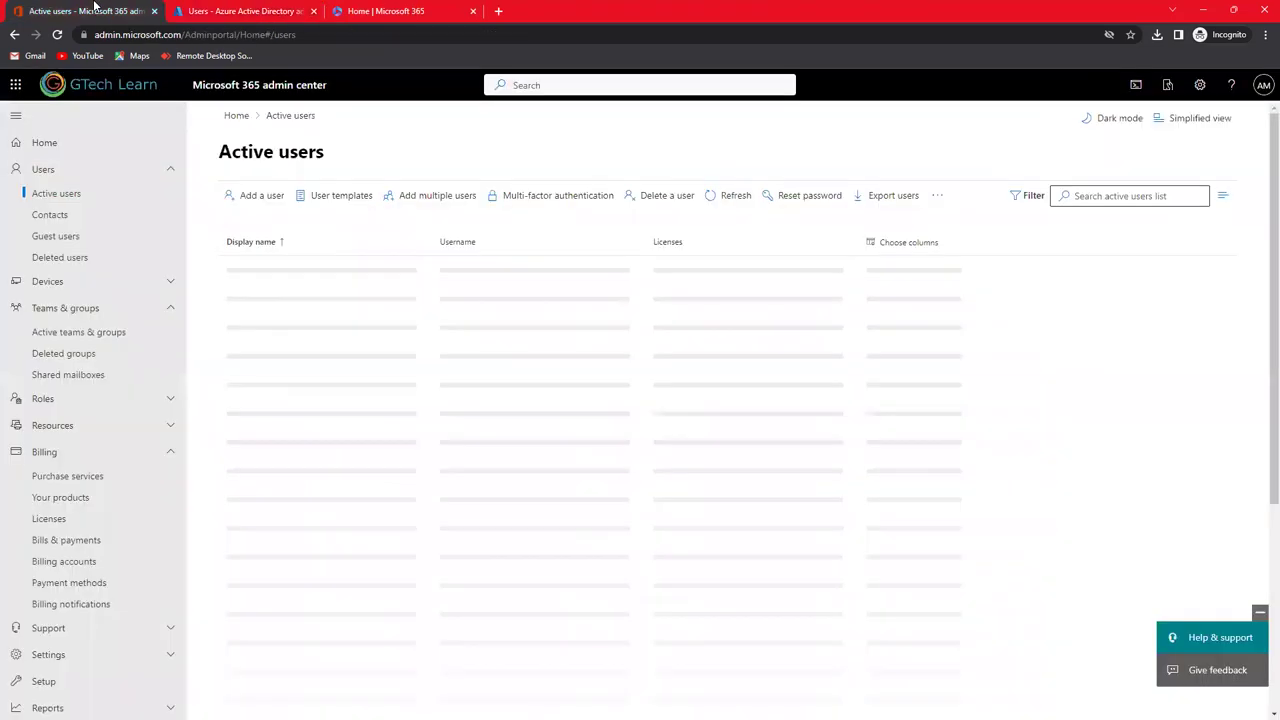
pyautogui.click(729, 267)
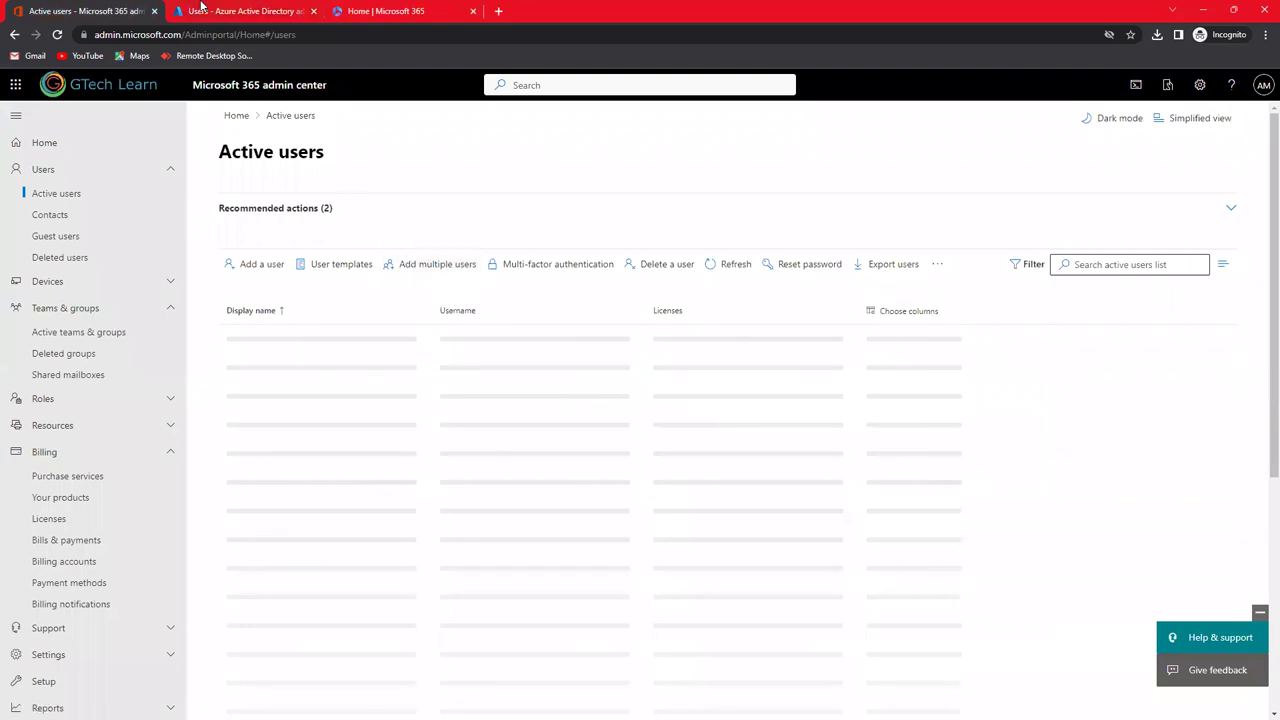
pyautogui.click(240, 11)
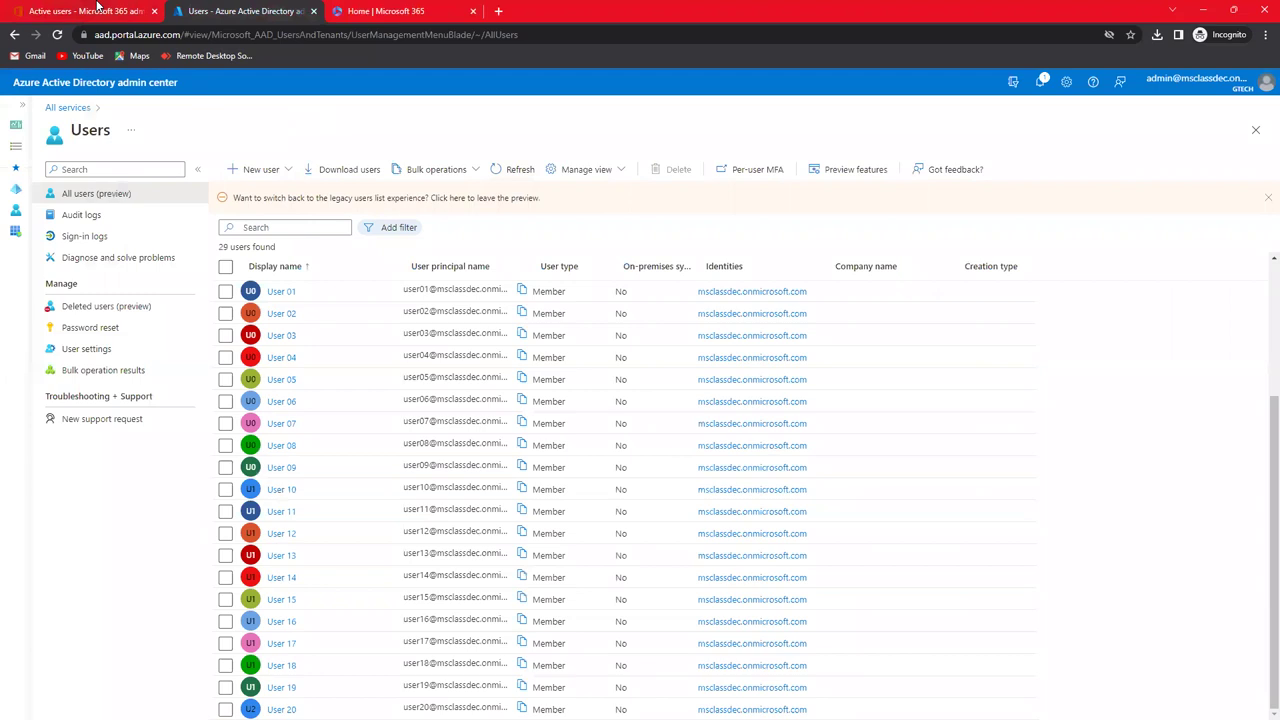
pyautogui.click(90, 11)
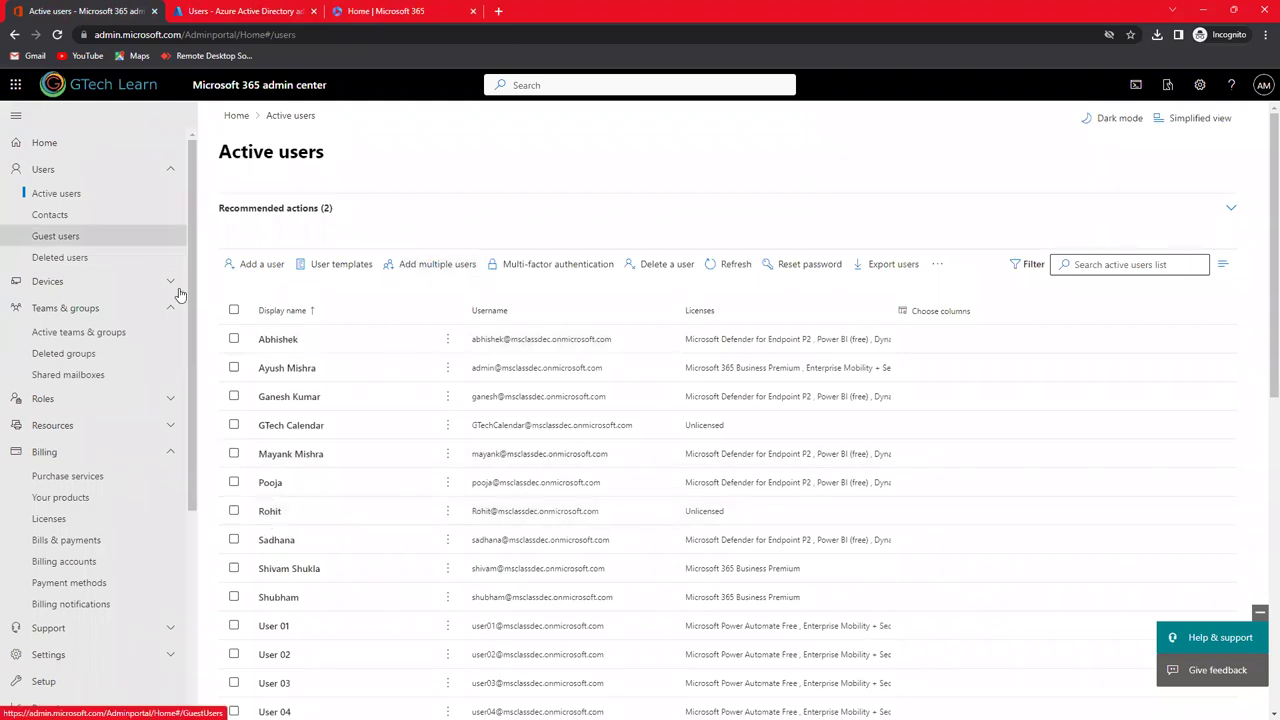
pyautogui.scroll(-3, 180, 296)
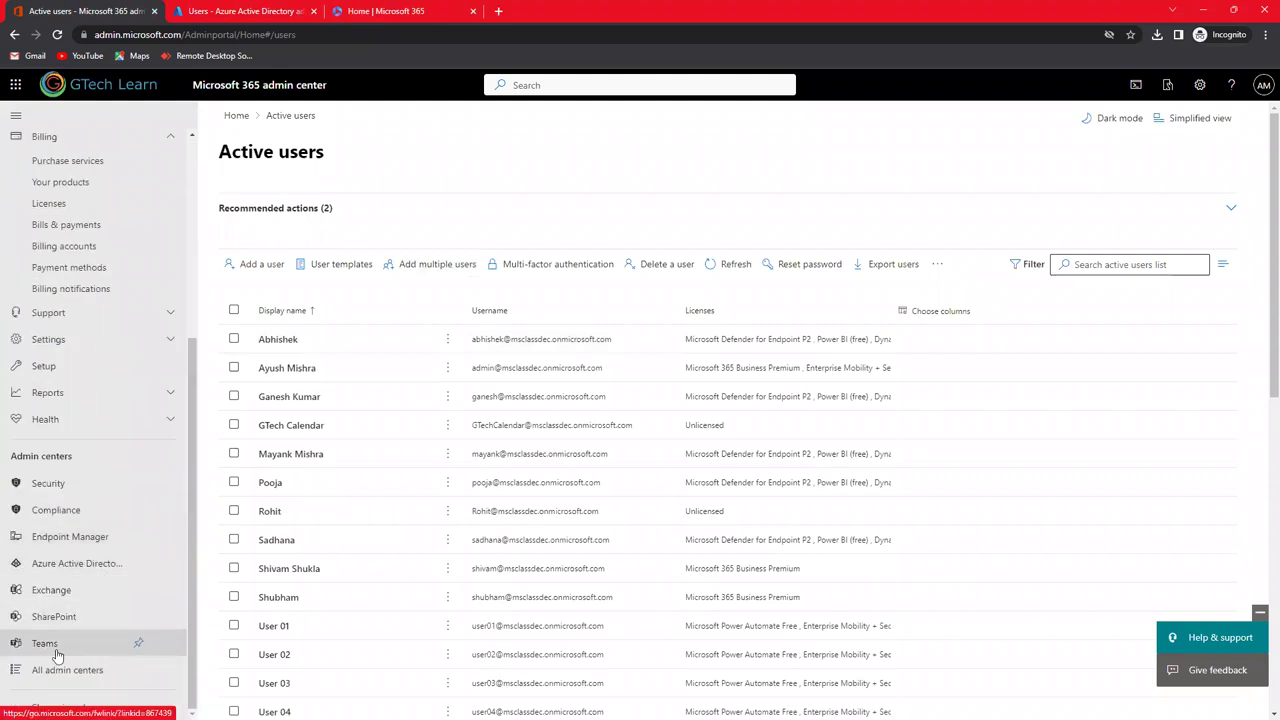
pyautogui.click(58, 646)
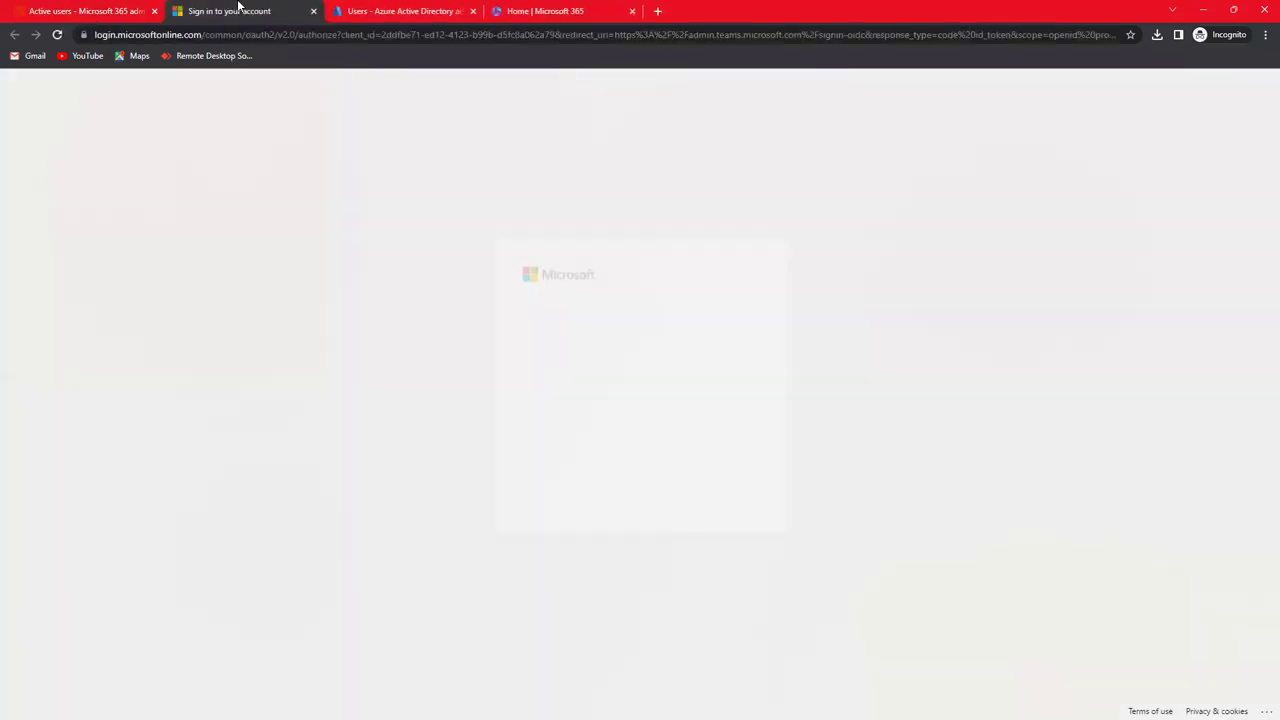
# Get past the Teams admin sign-in prompts with Skip for now and No to staying signed in.
pyautogui.click(557, 414)
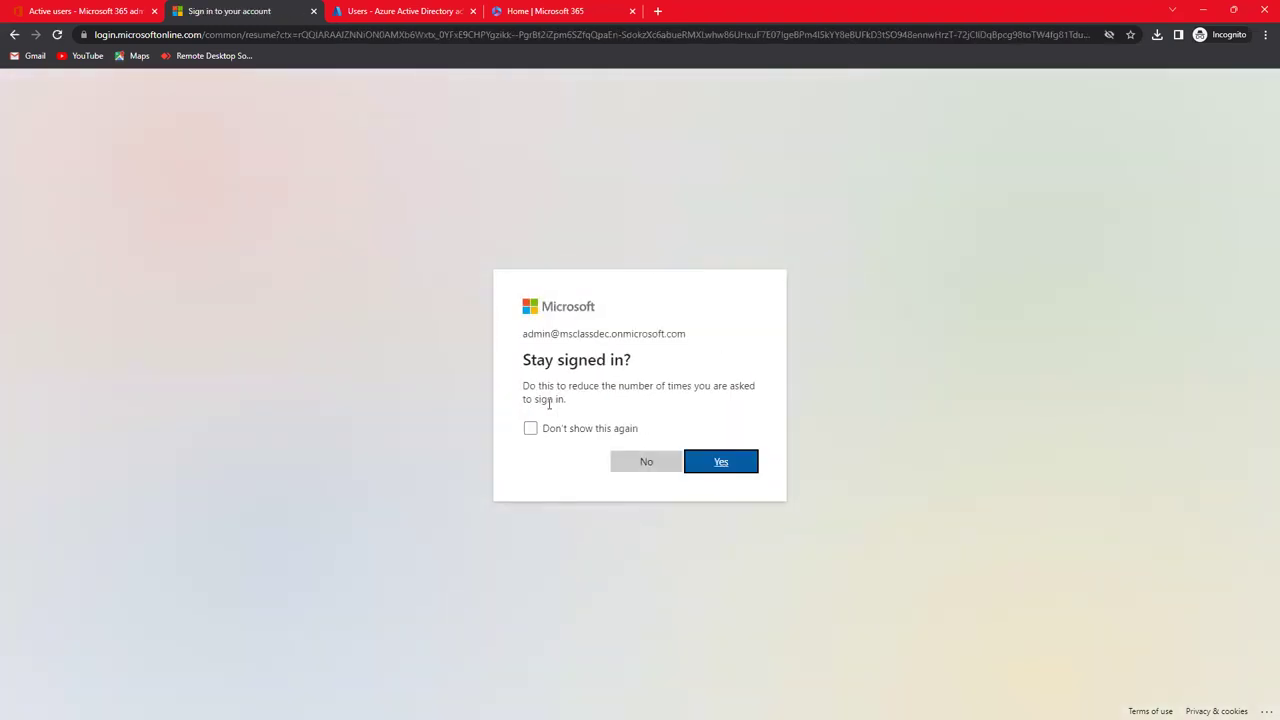
pyautogui.click(626, 464)
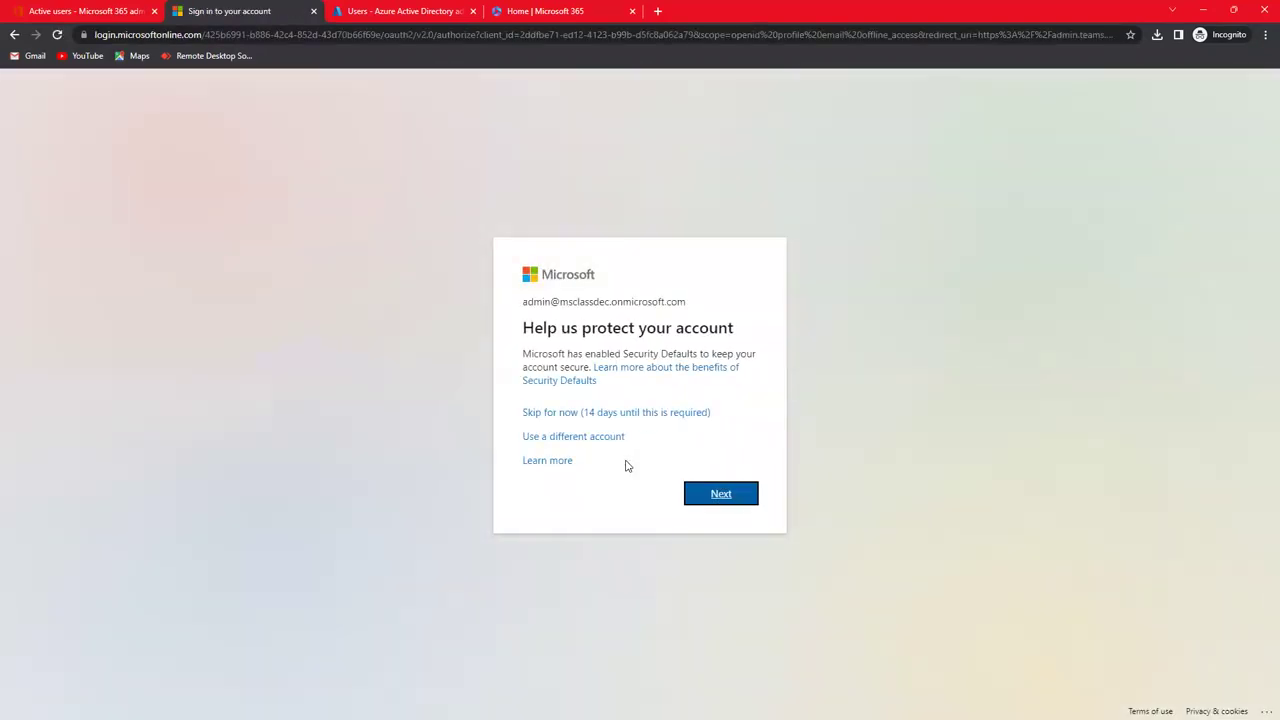
pyautogui.click(678, 412)
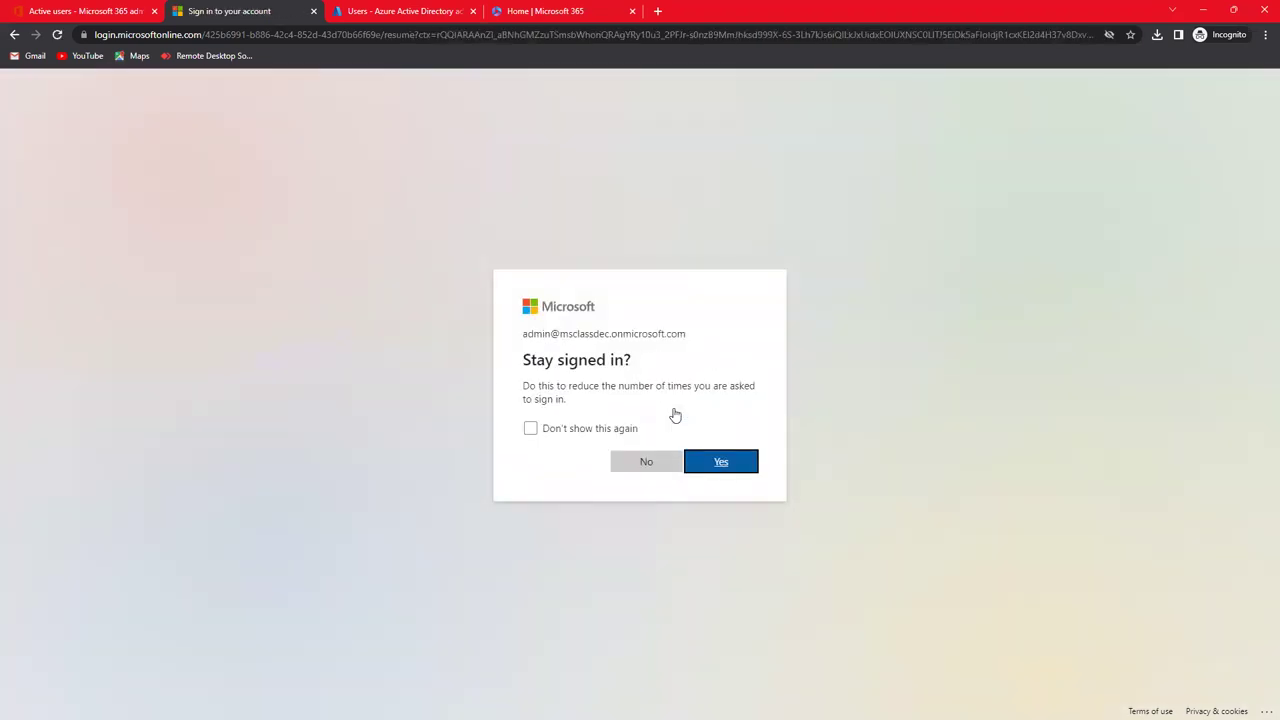
pyautogui.click(662, 466)
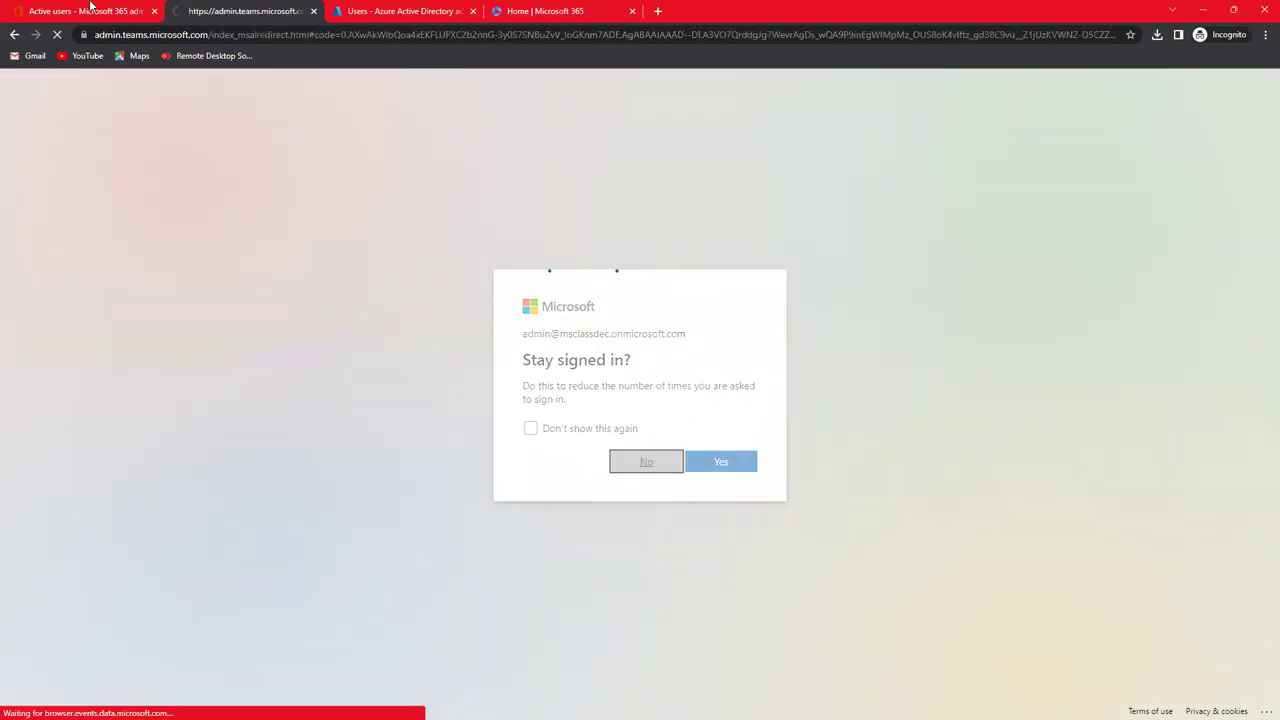
# Bring up the loaded Teams admin center dashboard and skip its welcome tour.
pyautogui.click(90, 10)
pyautogui.scroll(3, 115, 482)
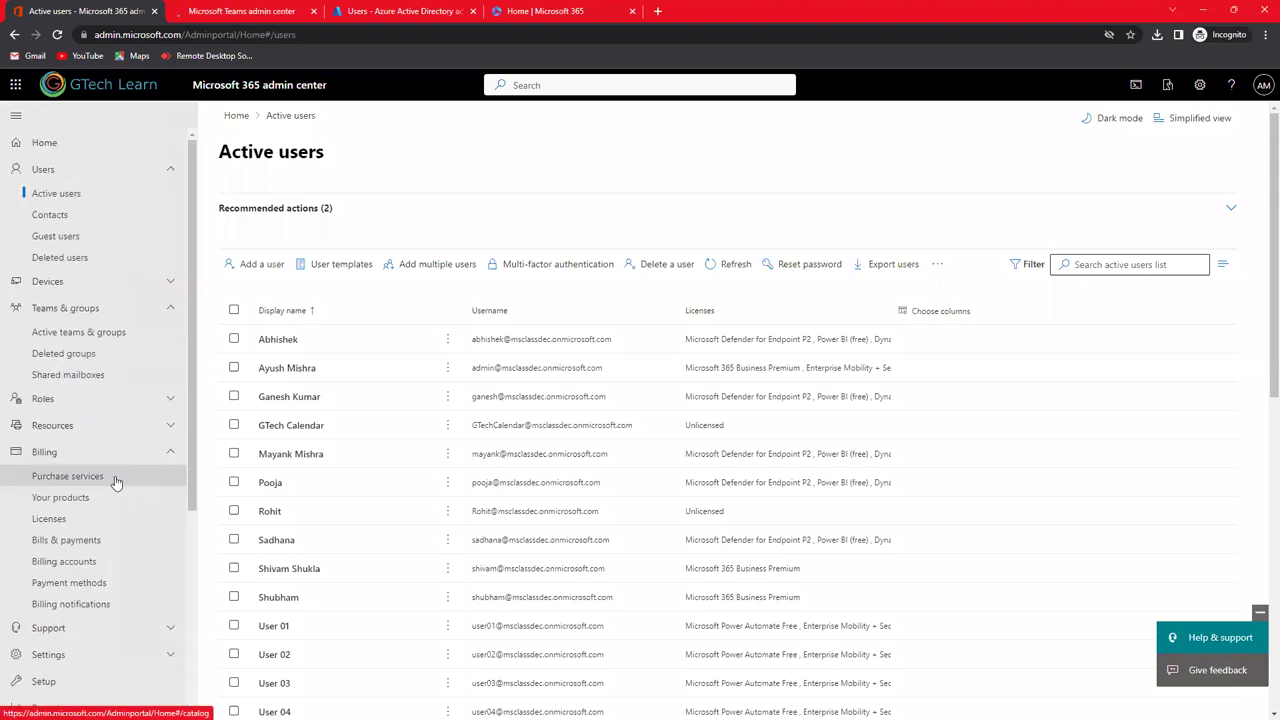
pyautogui.click(214, 10)
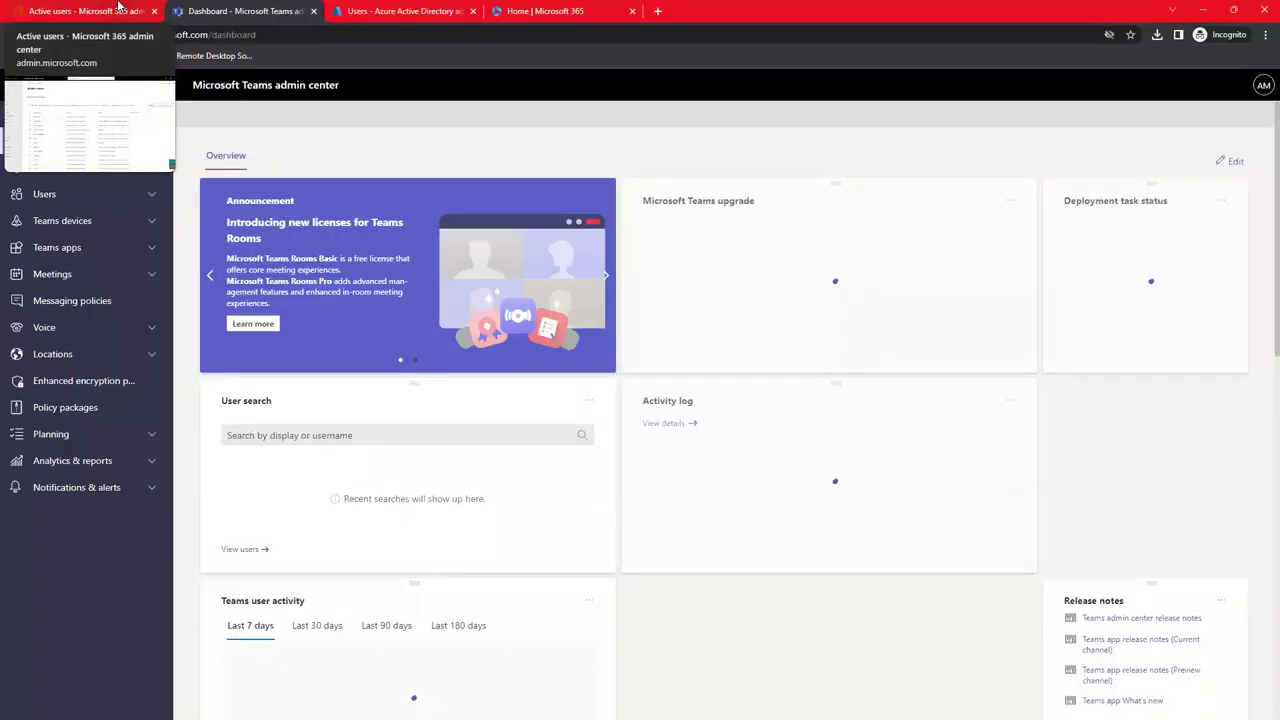
pyautogui.click(118, 10)
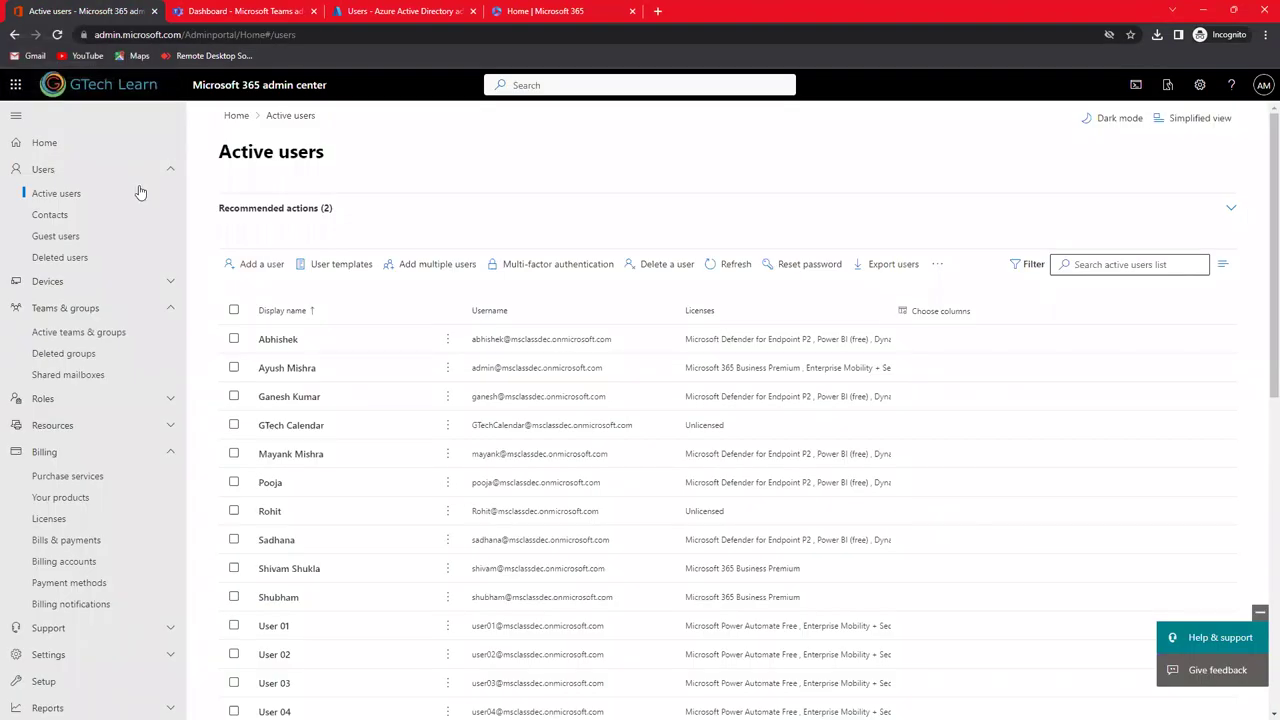
pyautogui.scroll(-3, 145, 323)
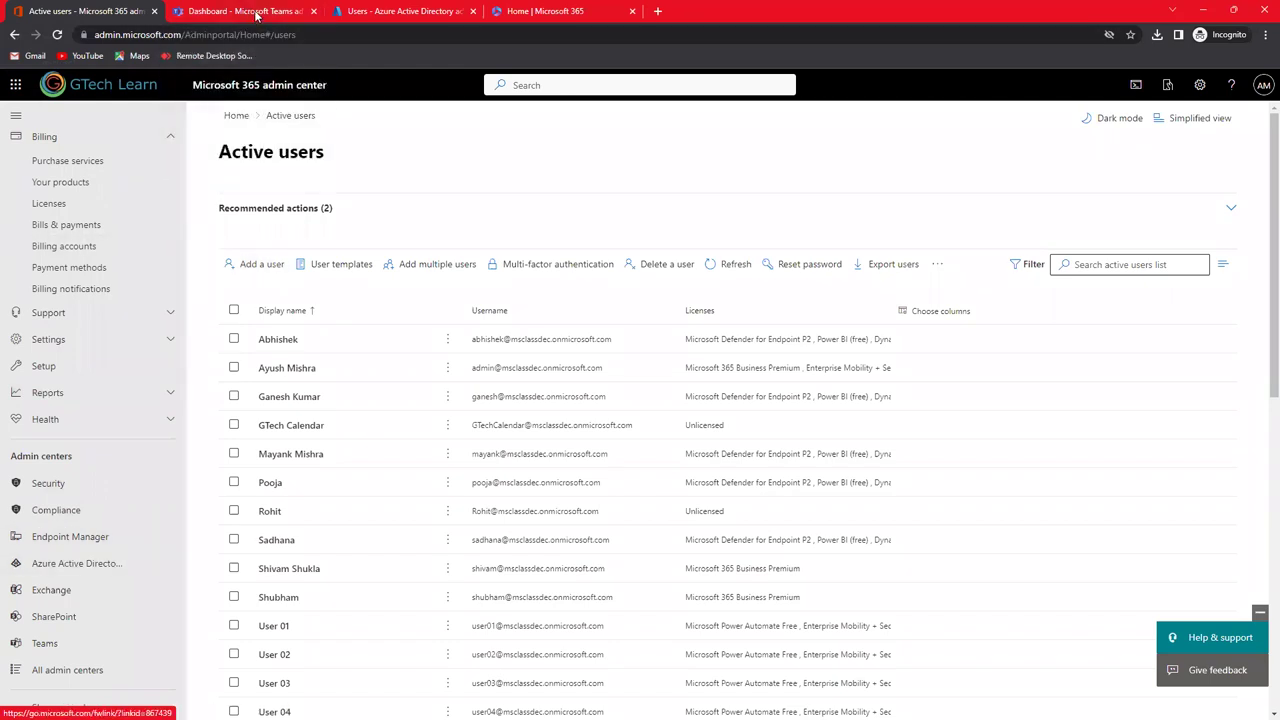
pyautogui.click(257, 14)
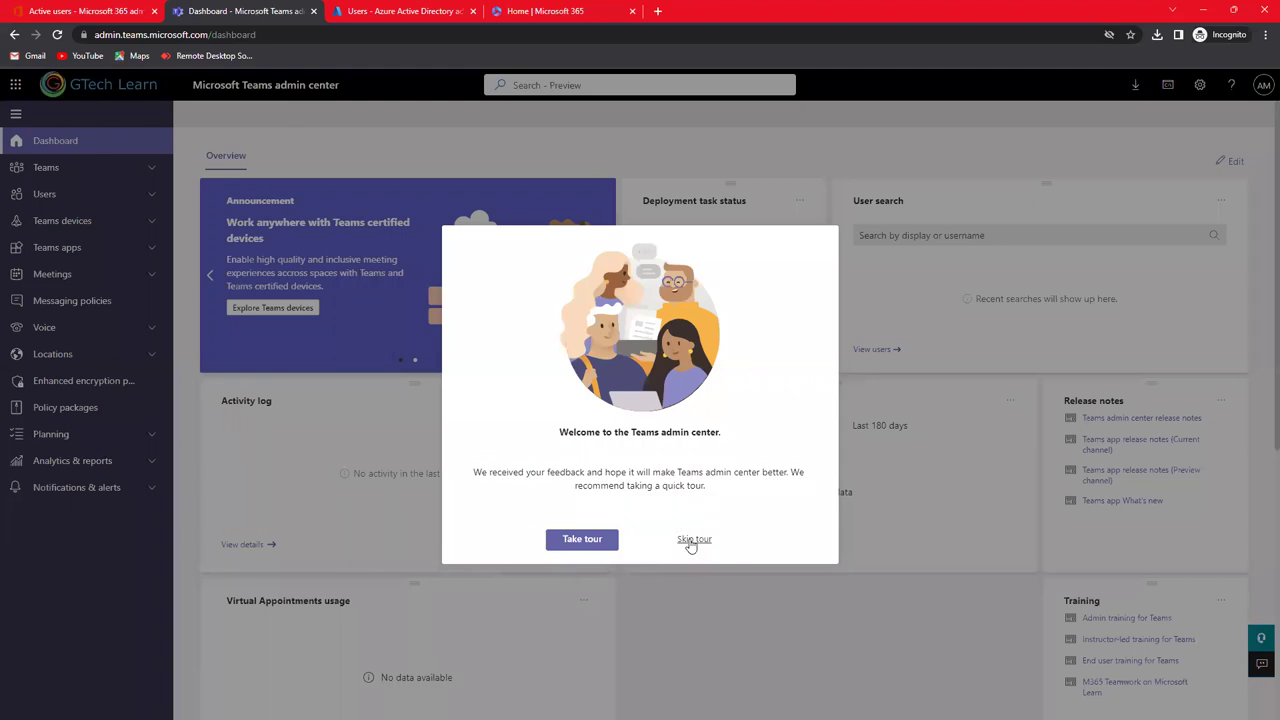
pyautogui.click(692, 540)
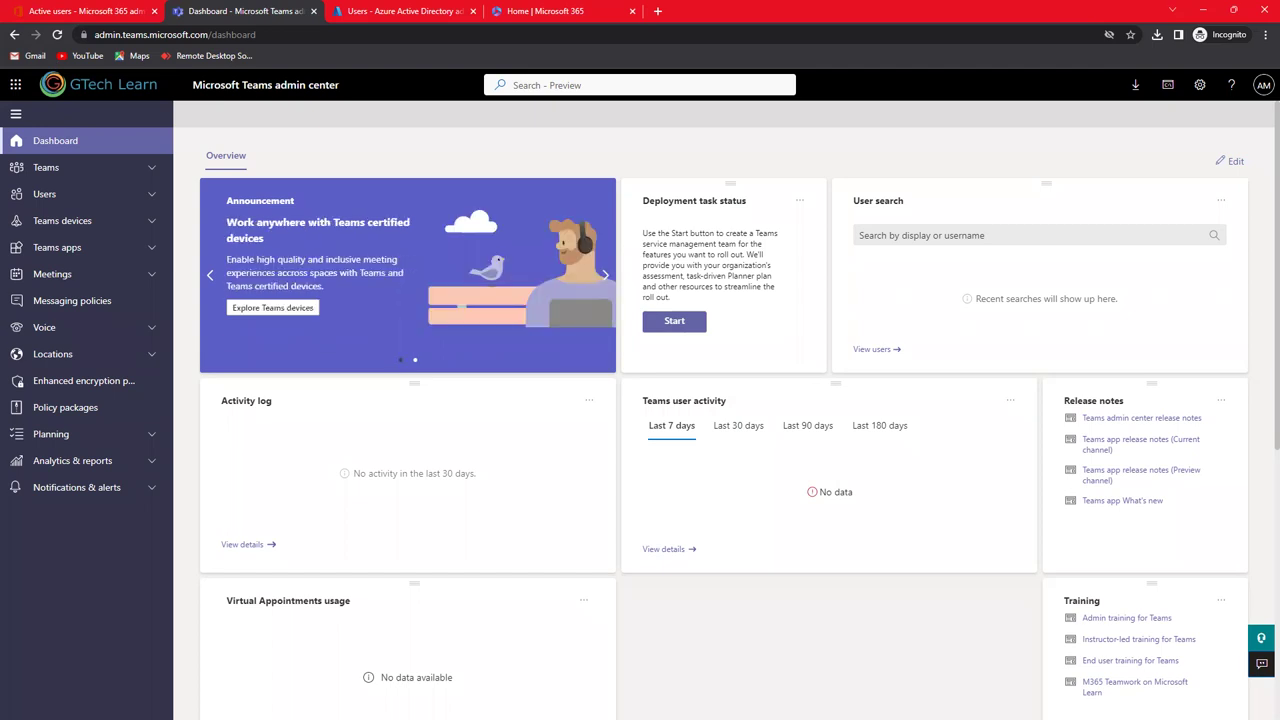
# Leave the Teams admin demo and advance to the Lesson 2 'Describe productivity solutions in Microsoft 365' slide.
pyautogui.click(106, 9)
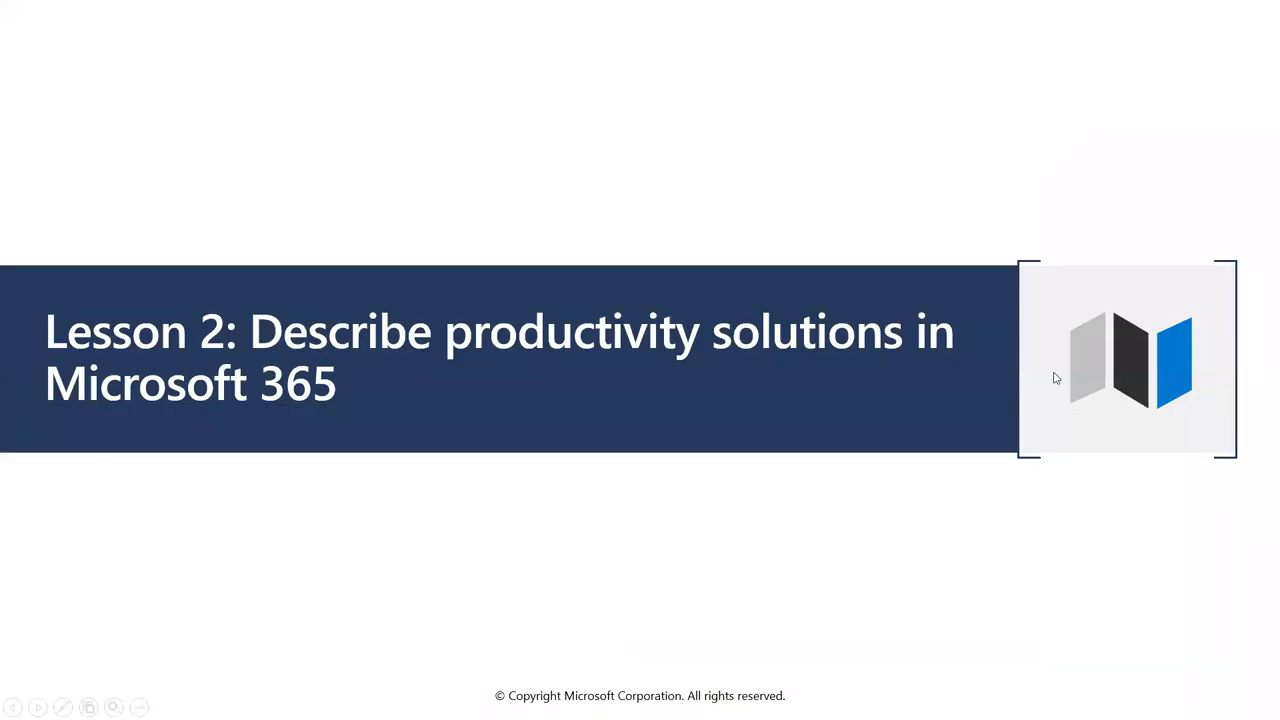
pyautogui.click(1055, 378)
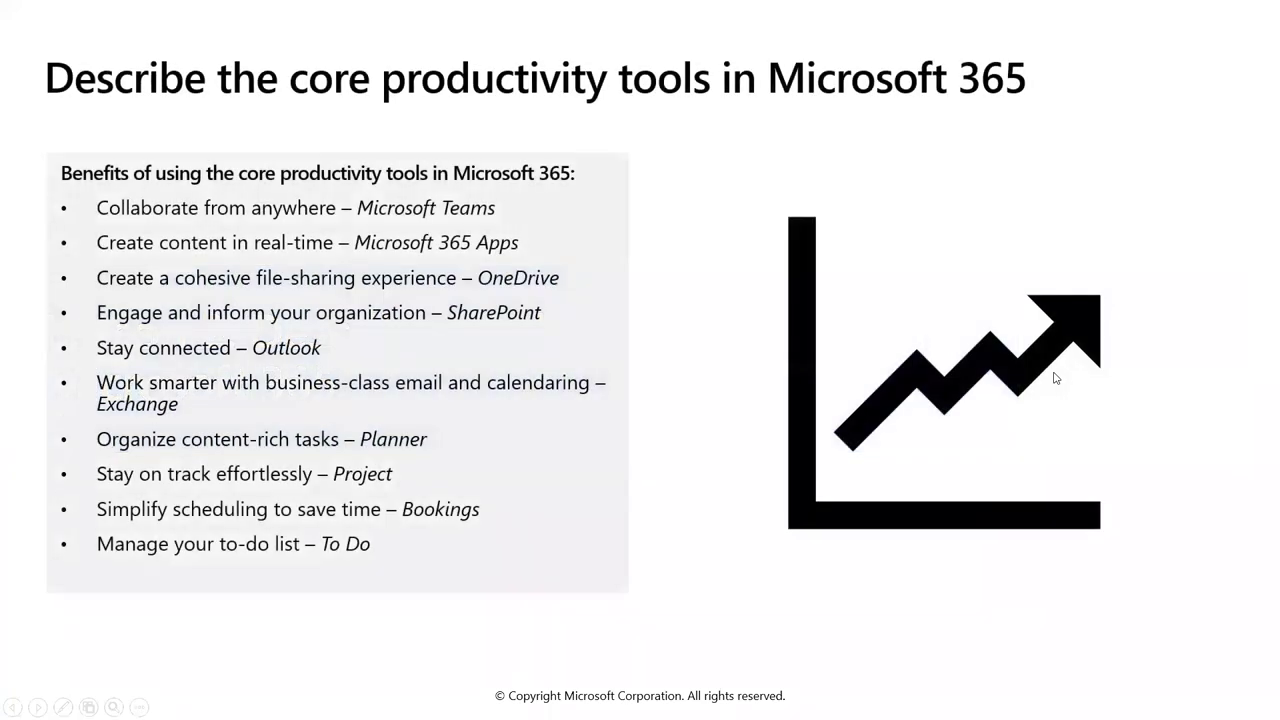
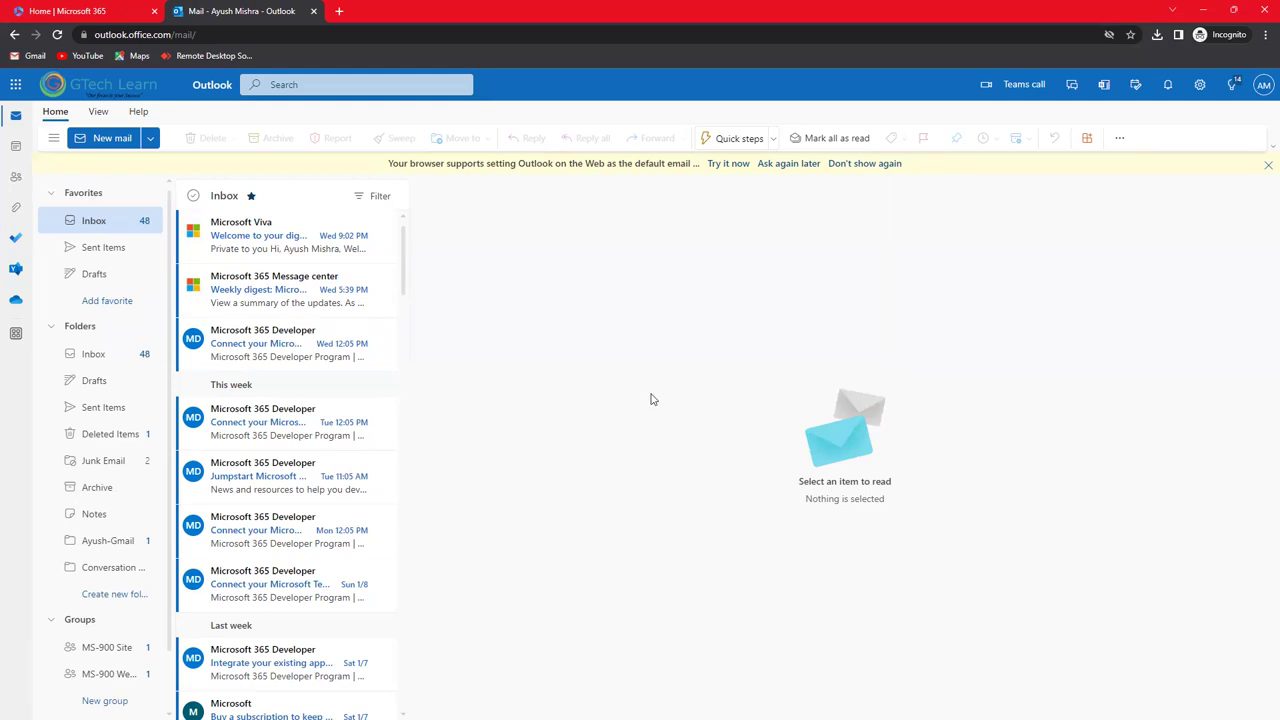
# Scroll the Outlook inbox, then launch the Microsoft 365 admin center from the app launcher.
pyautogui.scroll(-4, 290, 430)
pyautogui.scroll(3, 295, 430)
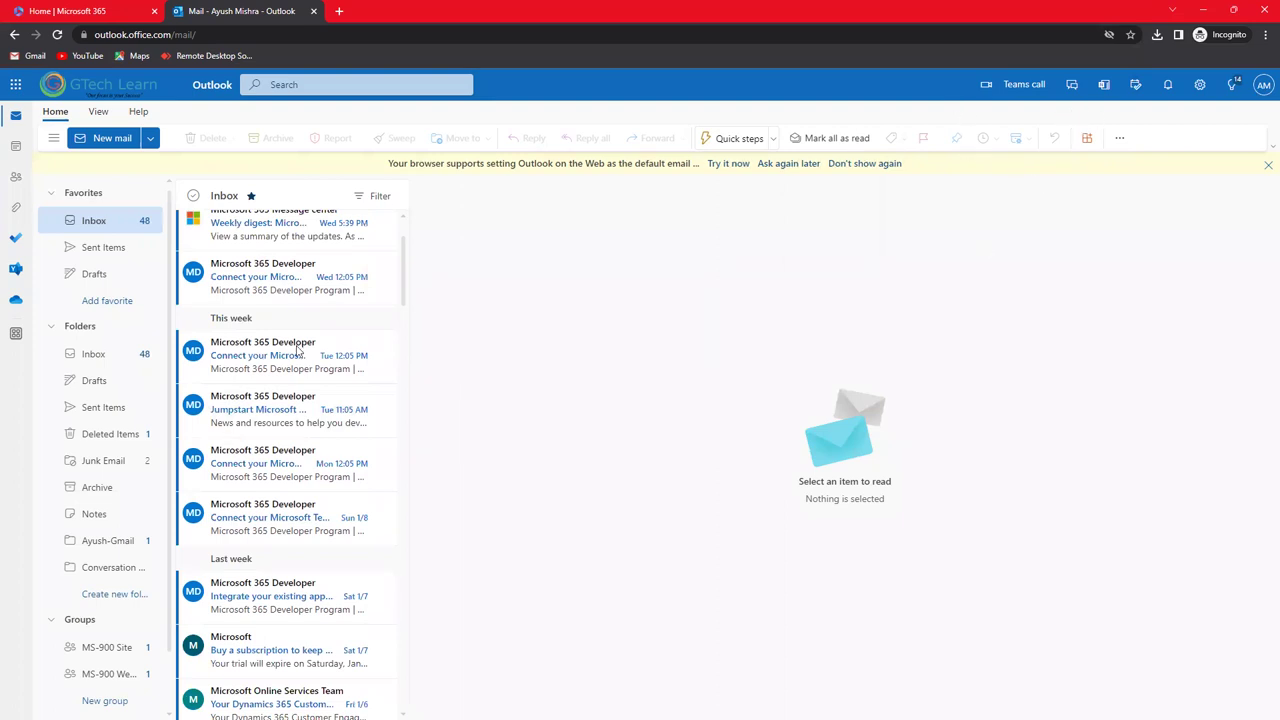
pyautogui.scroll(-2, 95, 300)
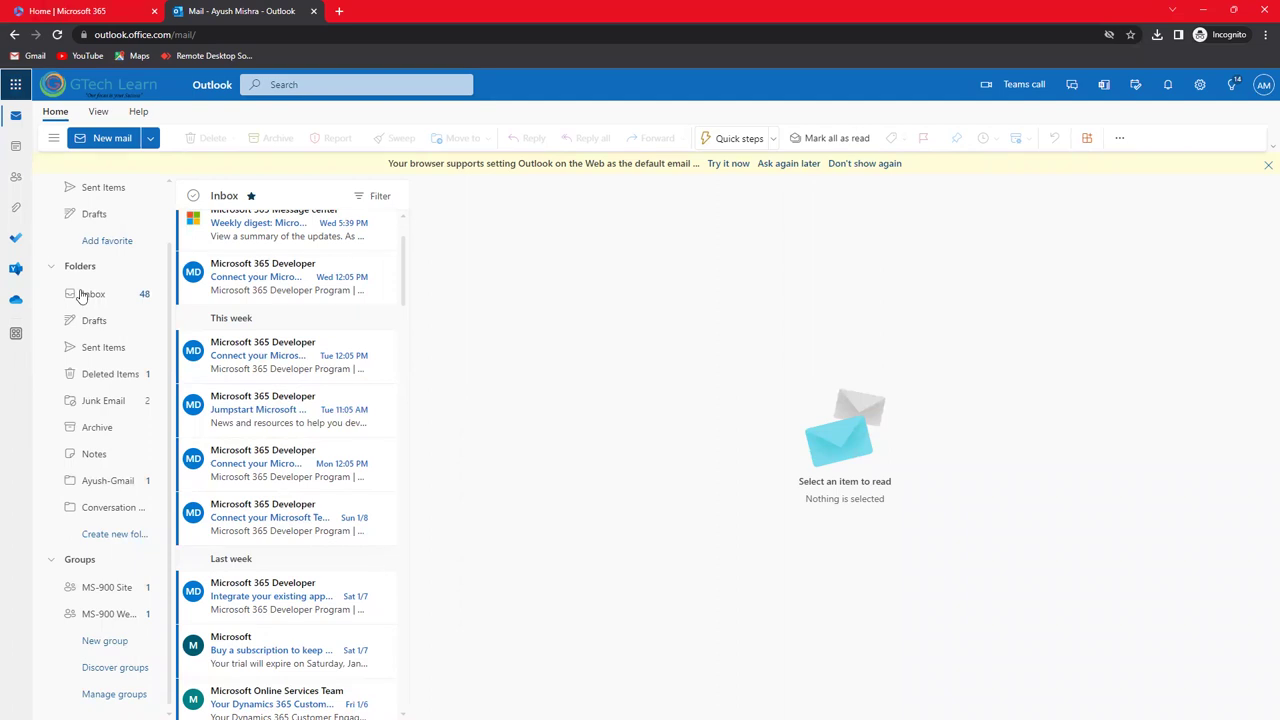
pyautogui.click(15, 84)
pyautogui.click(135, 326)
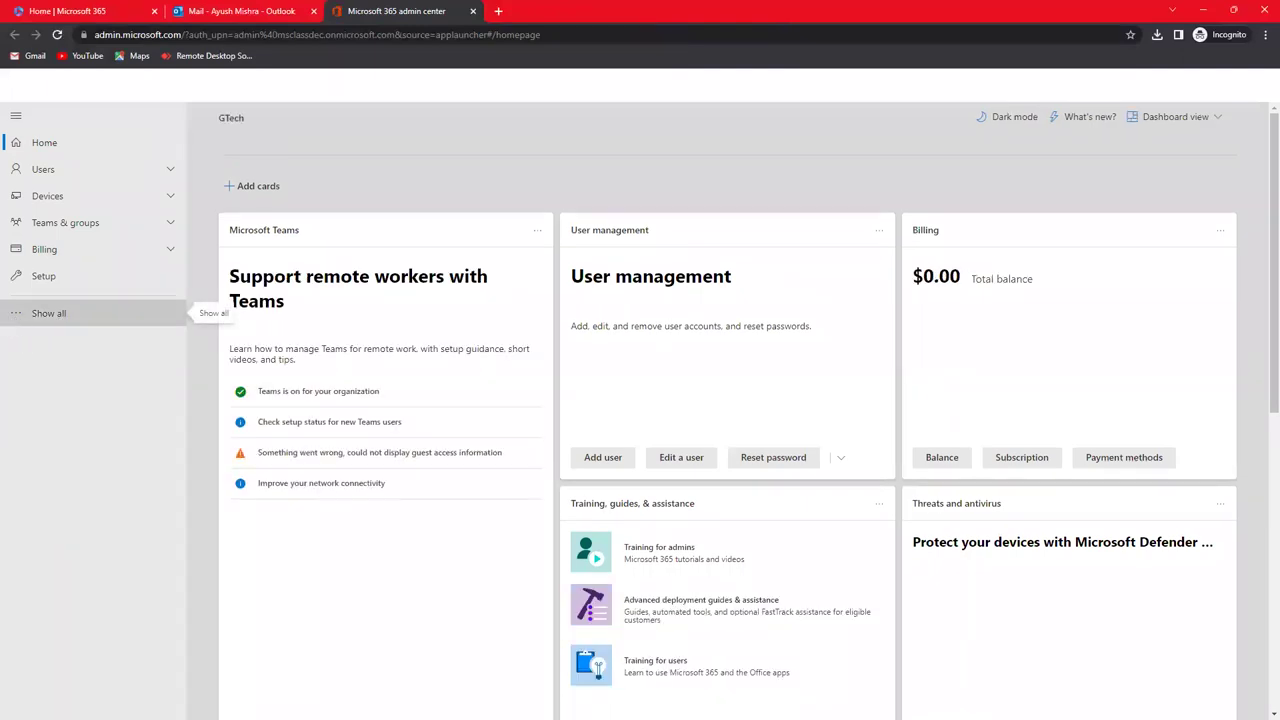
# Open the Exchange admin center via Show all, skip the sign-in prompts, and go to Mailboxes.
pyautogui.click(180, 313)
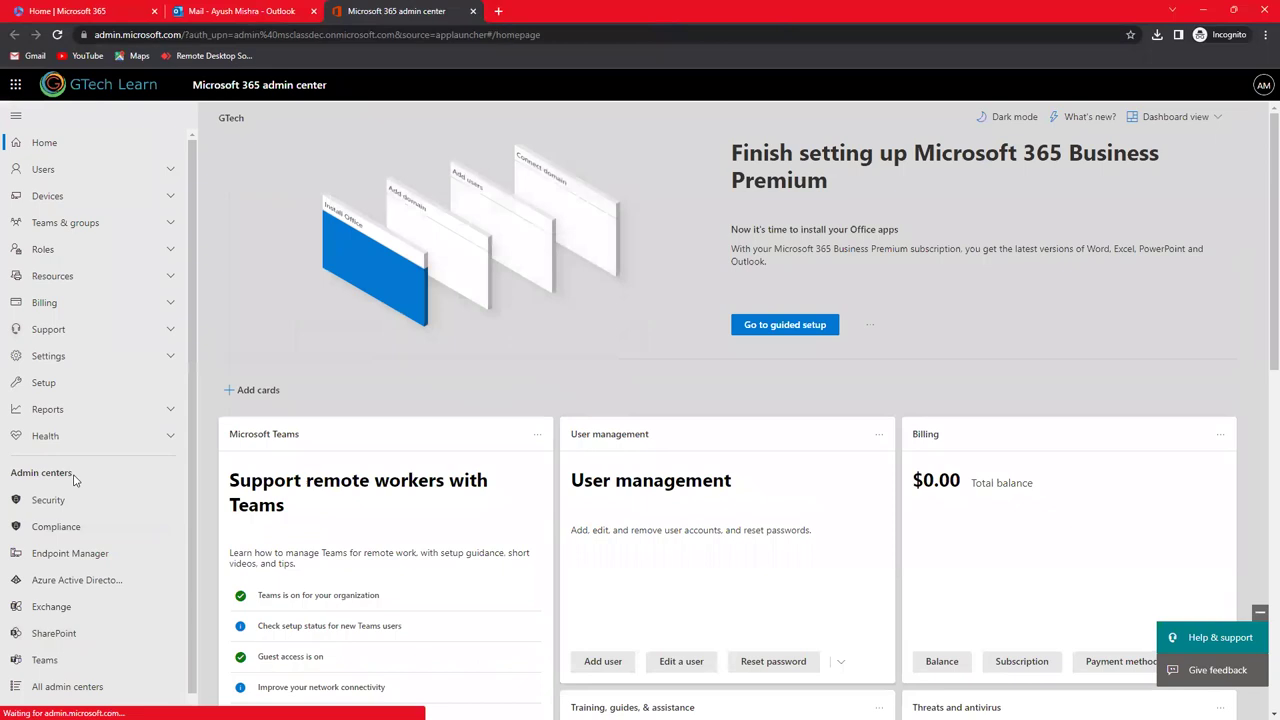
pyautogui.click(52, 607)
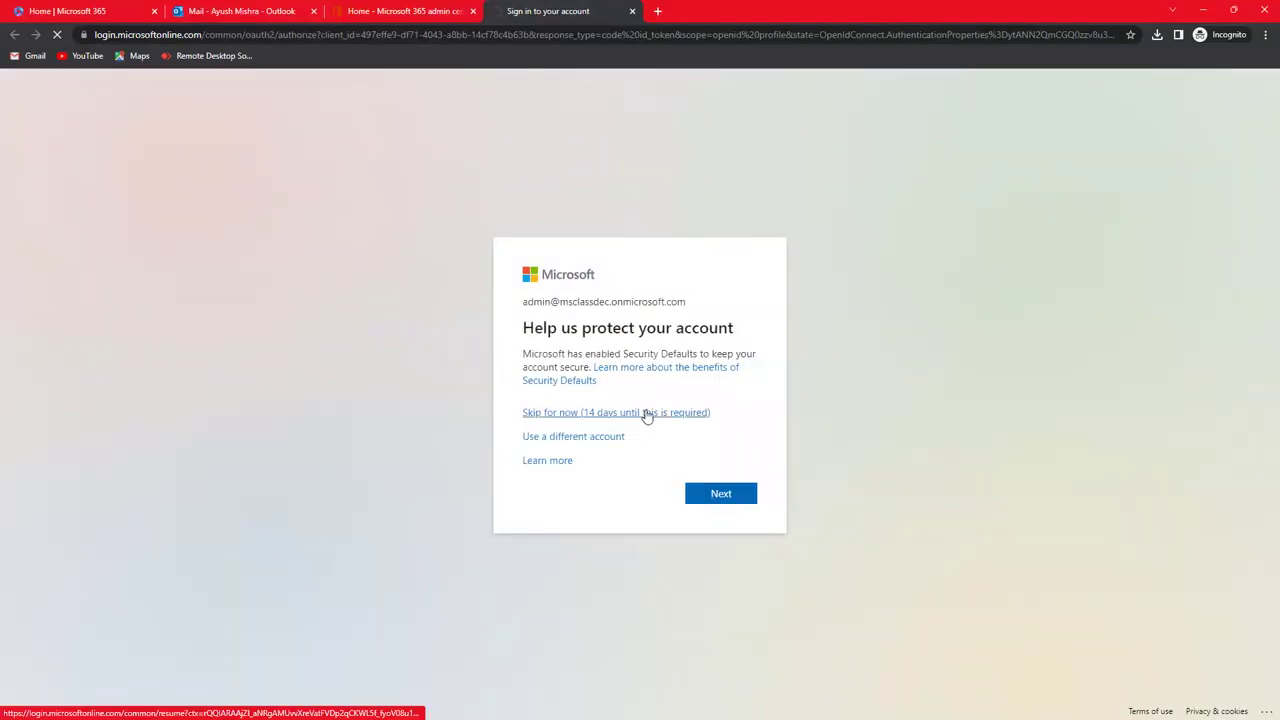
pyautogui.click(646, 416)
pyautogui.click(637, 460)
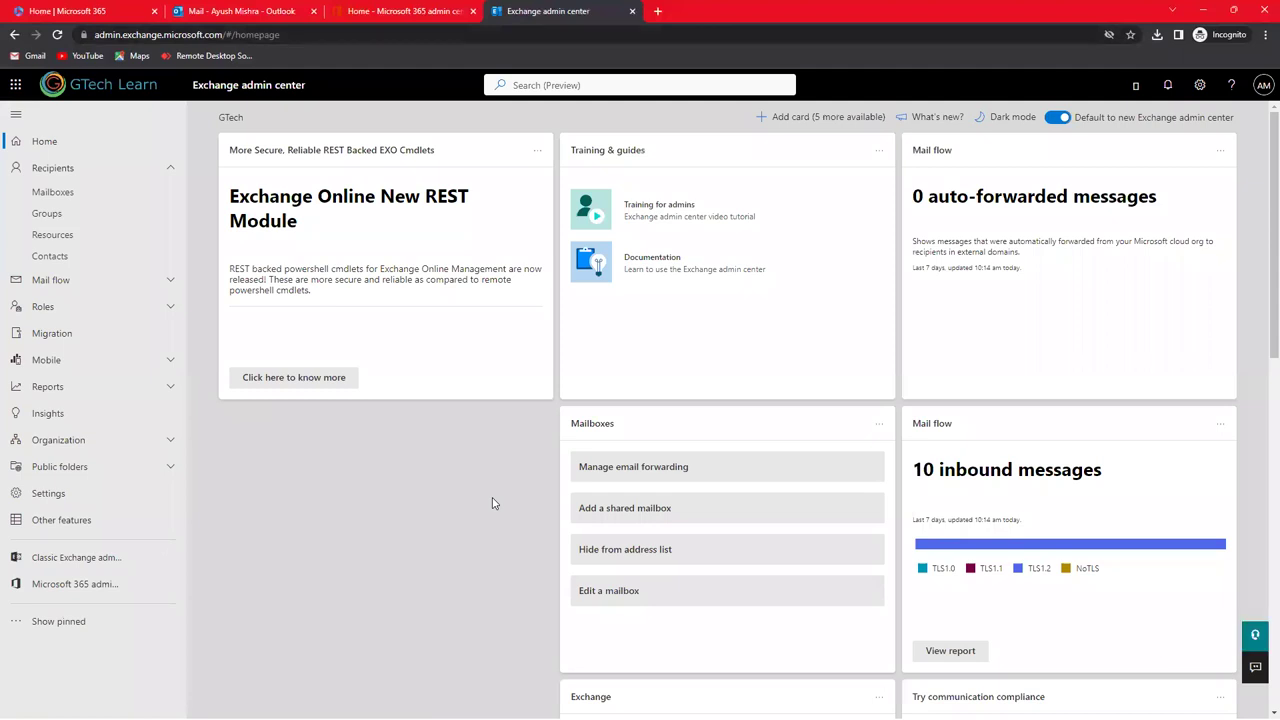
pyautogui.click(78, 198)
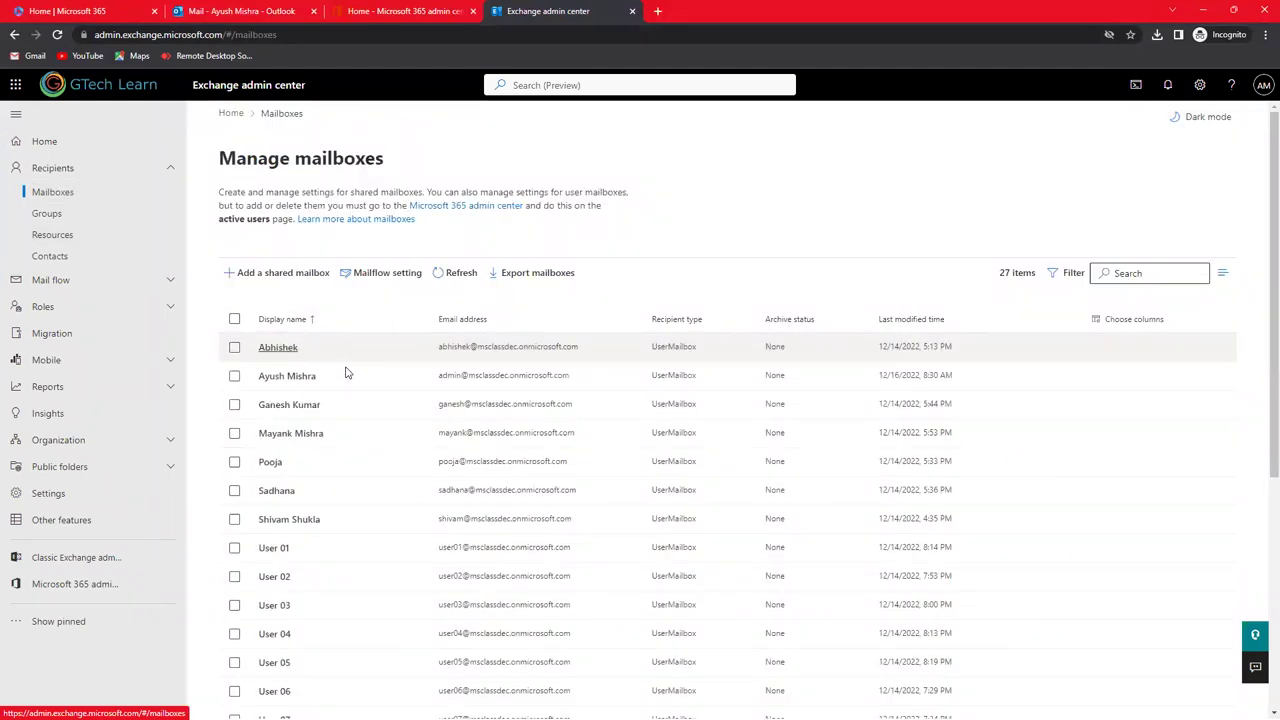
# Scroll through the 27 user mailboxes, then return to the Outlook tab.
pyautogui.scroll(-3, 330, 450)
pyautogui.scroll(-3, 333, 455)
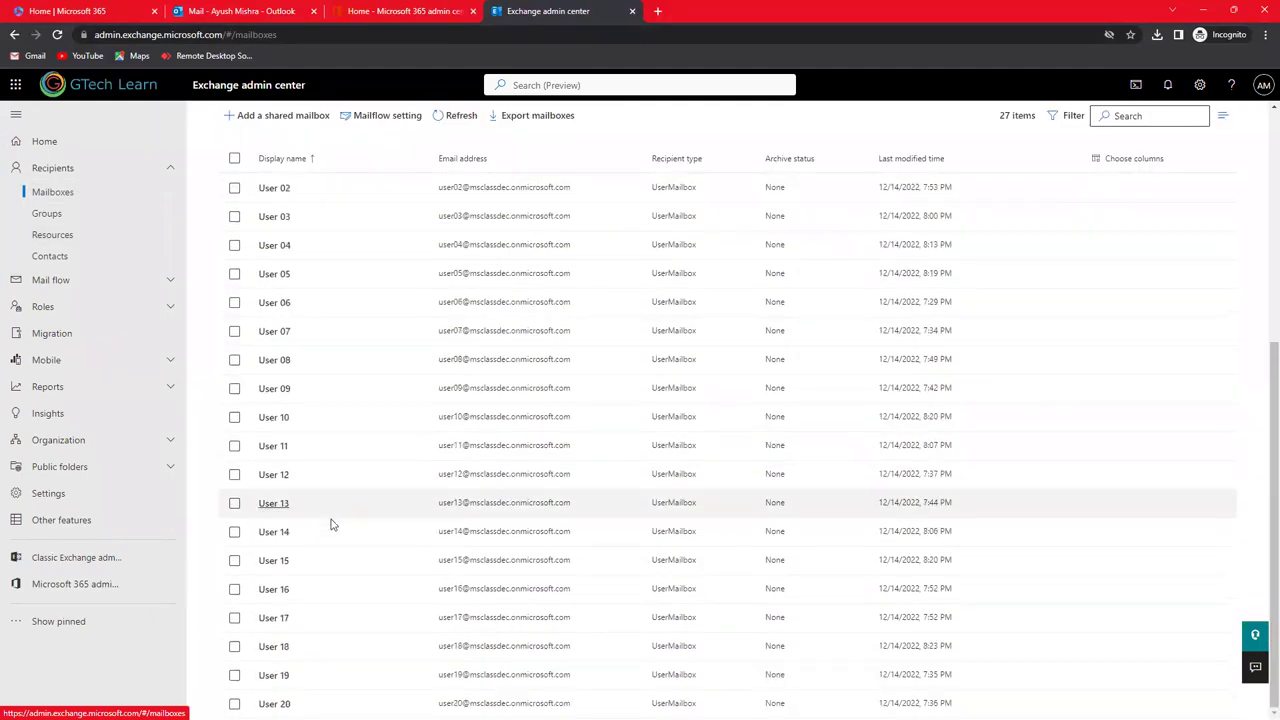
pyautogui.scroll(5, 300, 517)
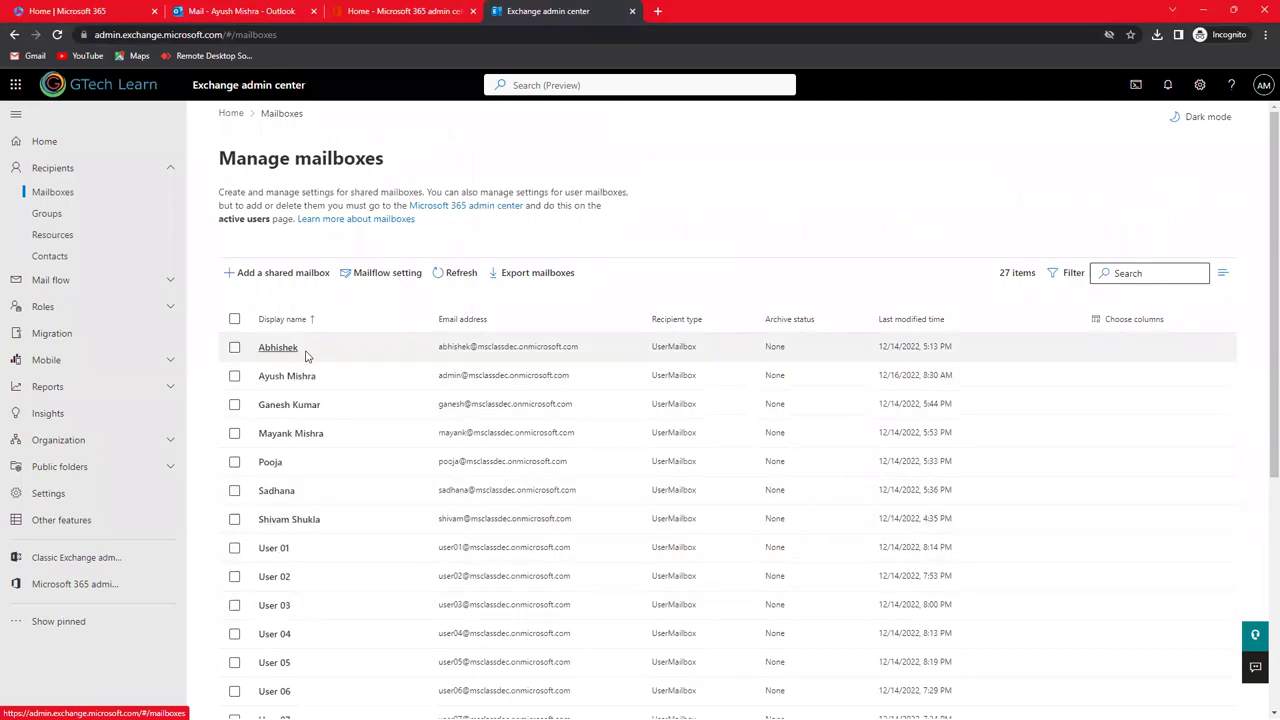
pyautogui.scroll(-4, 305, 355)
pyautogui.scroll(5, 305, 478)
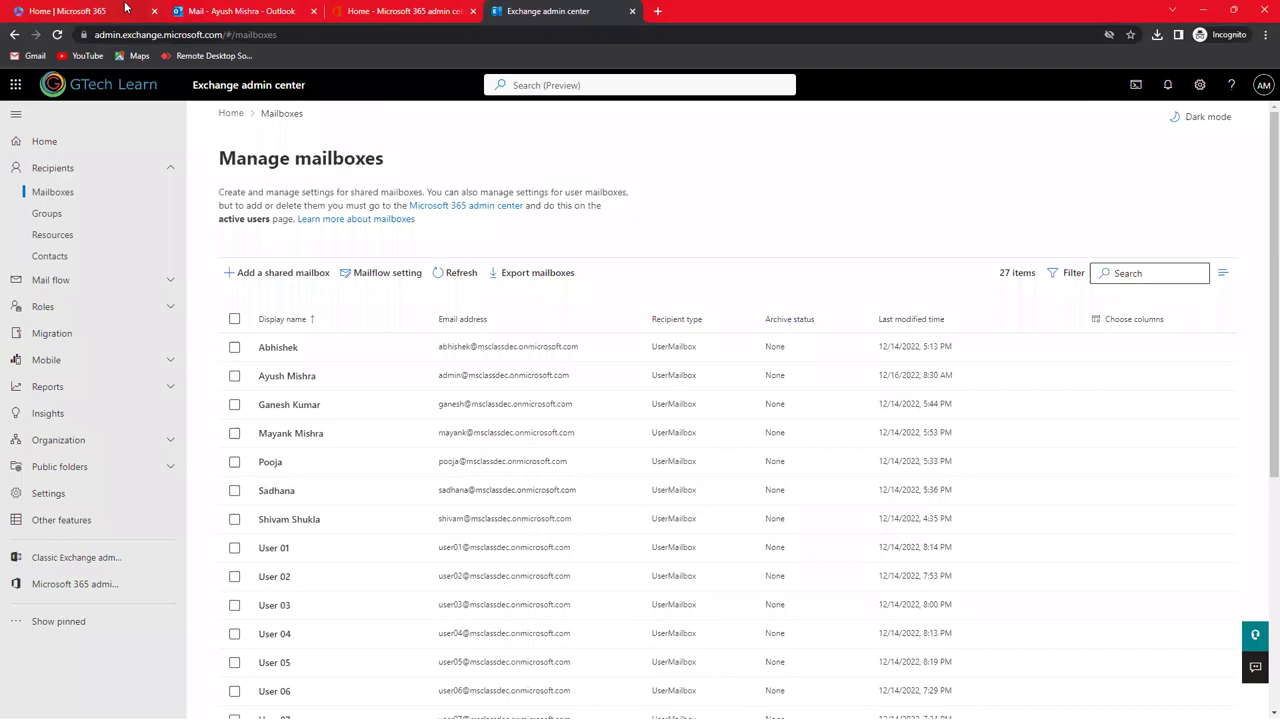
pyautogui.click(178, 10)
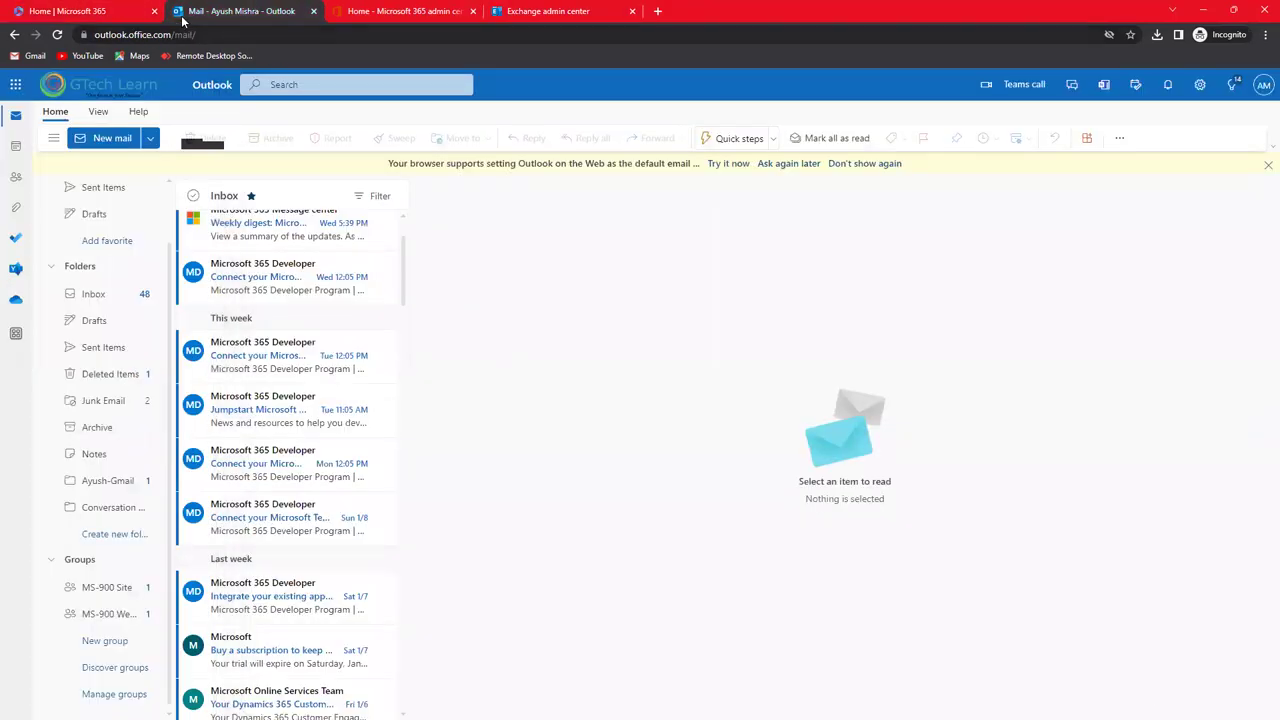
# Open the unlicensed user's details from Active users in the admin center.
pyautogui.click(366, 10)
pyautogui.click(40, 168)
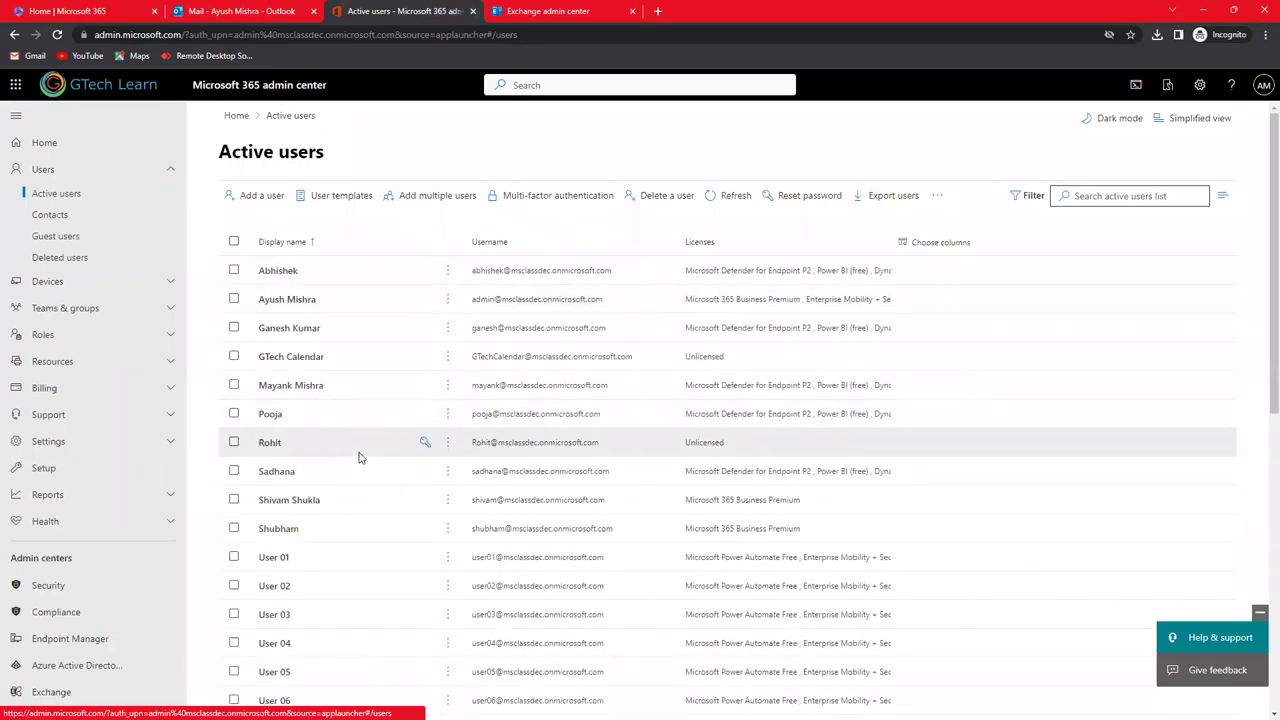
pyautogui.click(300, 444)
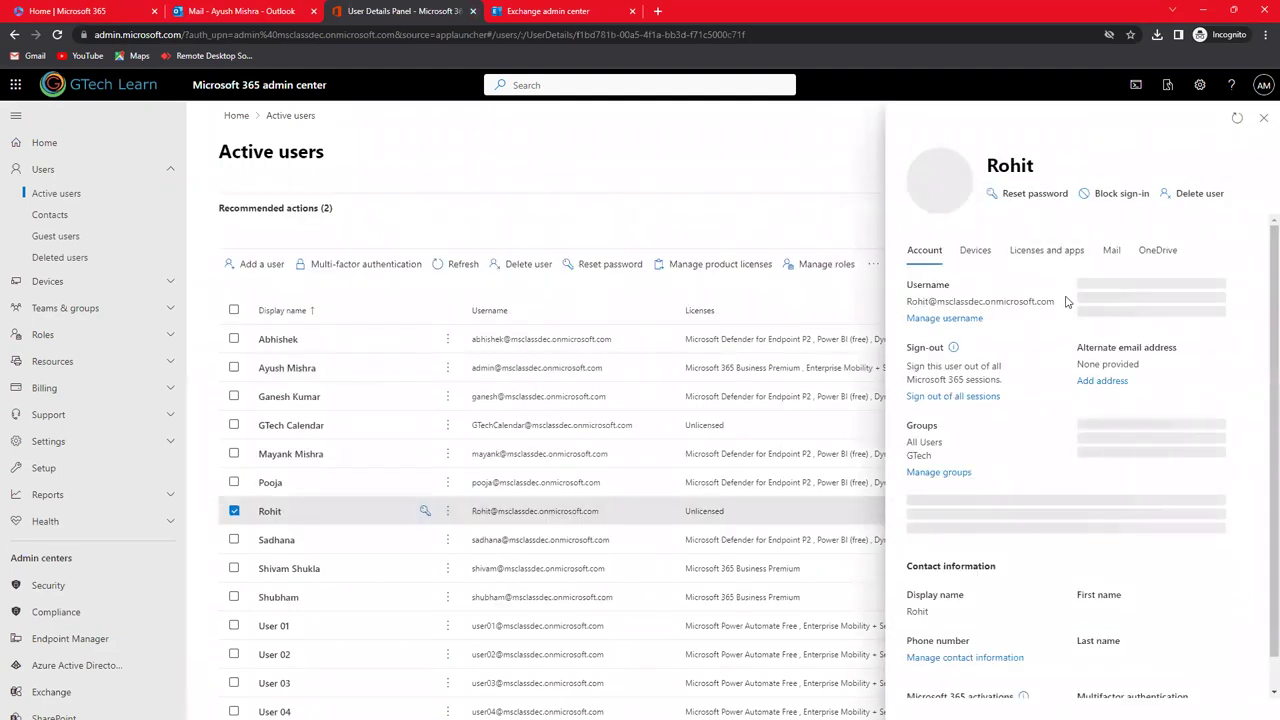
# Copy the user's username and start a password reset for them.
pyautogui.moveTo(1055, 305); pyautogui.dragTo(900, 308)
pyautogui.rightClick(930, 311)
pyautogui.click(937, 316)
pyautogui.rightClick(966, 305)
pyautogui.click(975, 312)
pyautogui.click(1040, 194)
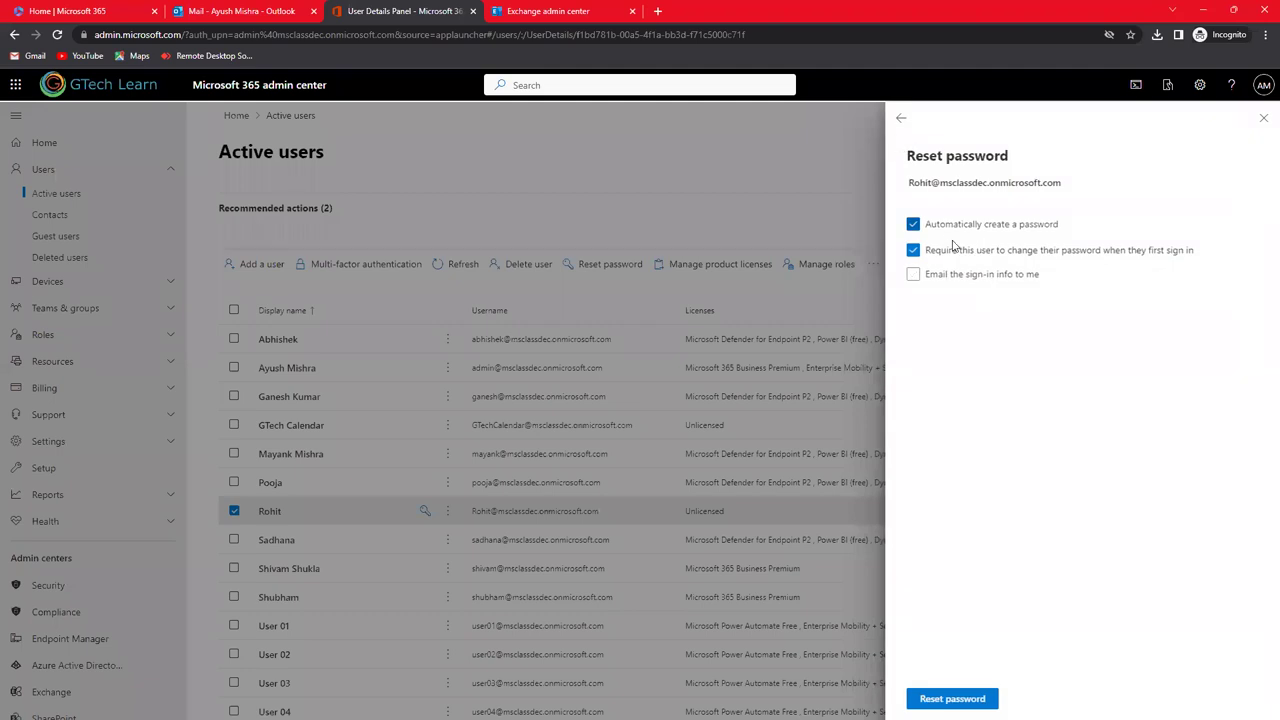
# Reset the password to a manually entered strong one without forced change, then maximize the InPrivate window.
pyautogui.click(946, 225)
pyautogui.click(960, 356)
pyautogui.click(977, 306)
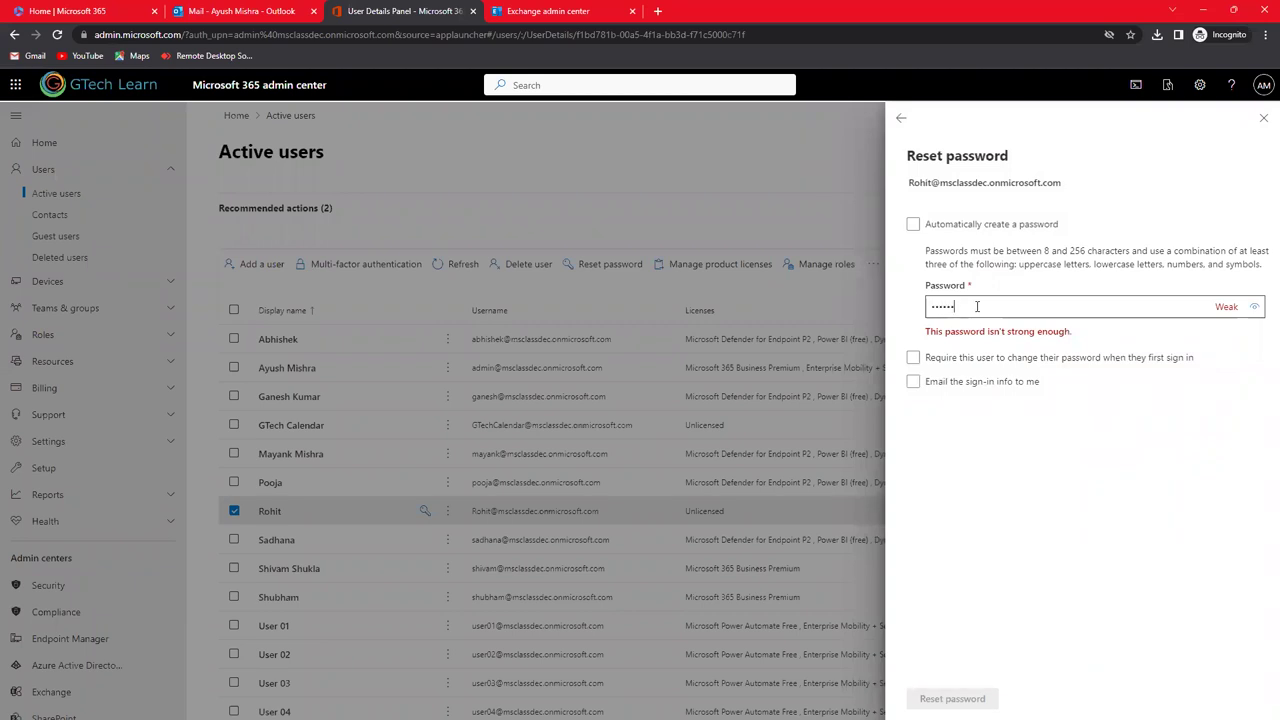
pyautogui.write('1')
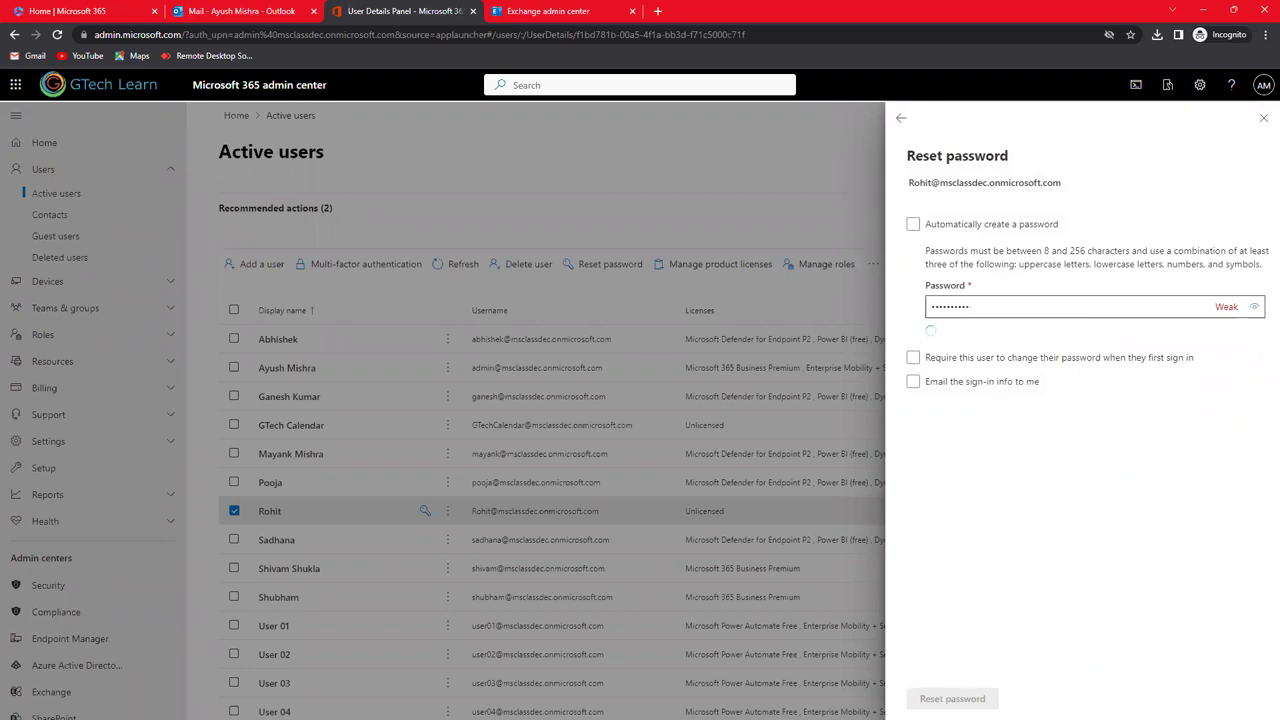
pyautogui.click(1254, 307)
pyautogui.click(1254, 307)
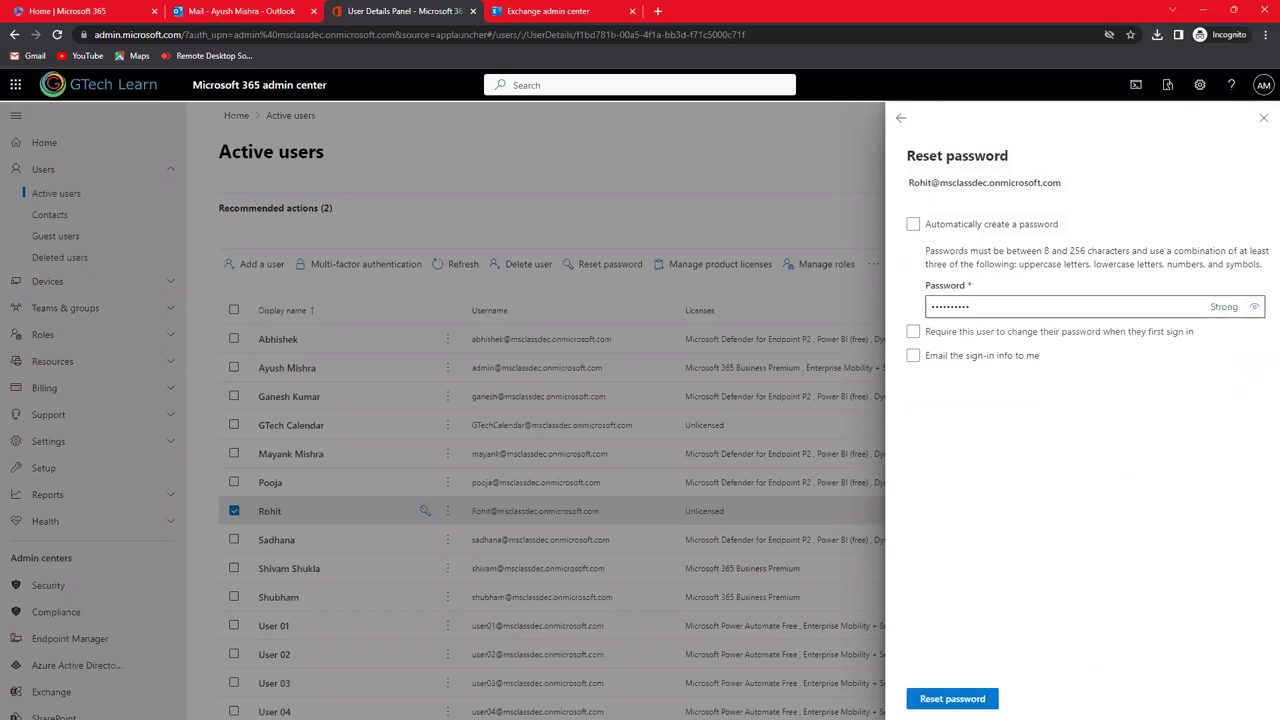
pyautogui.click(952, 698)
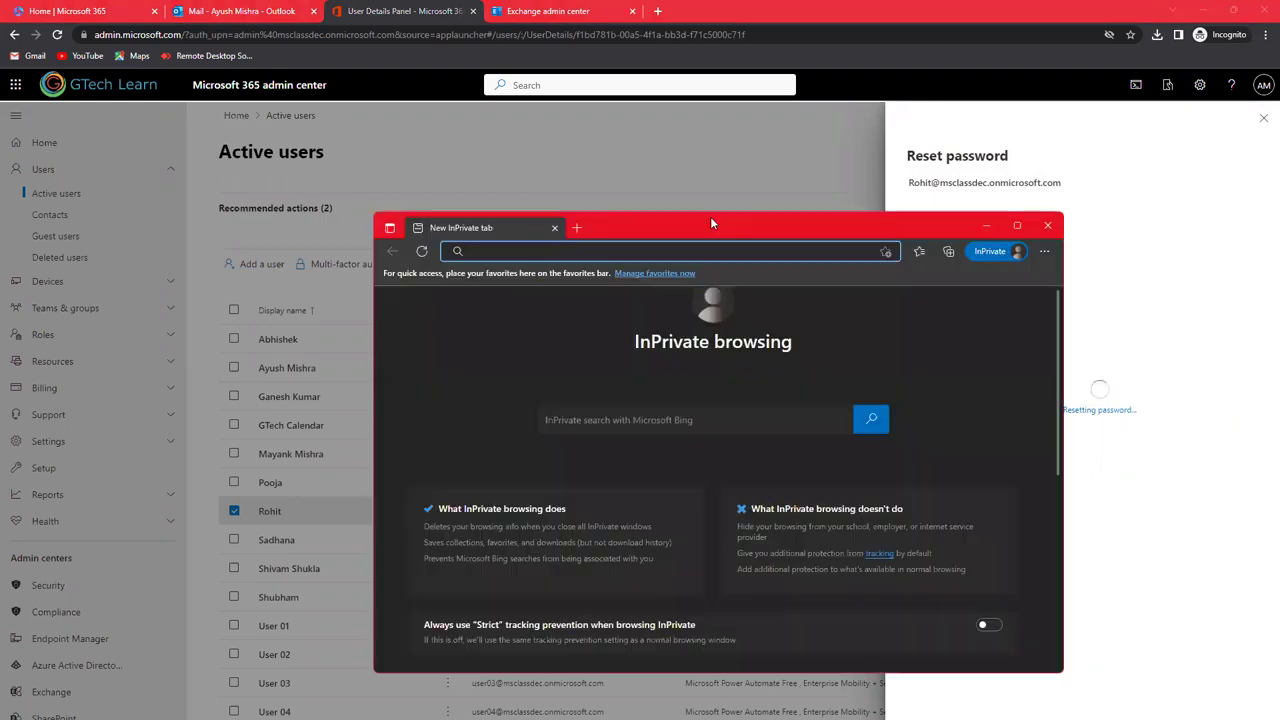
pyautogui.doubleClick(710, 216)
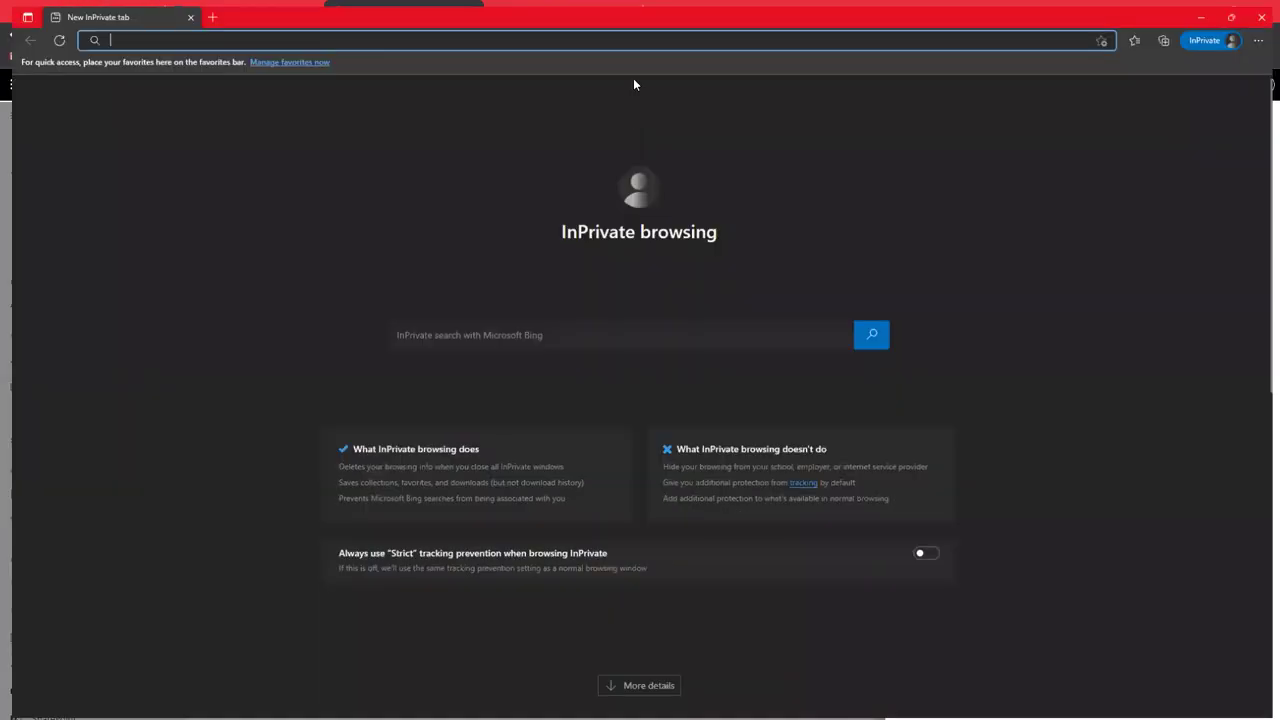
# Go to outlook.office365.com and sign in with the user's pasted e-mail and new password.
pyautogui.write('outlook')
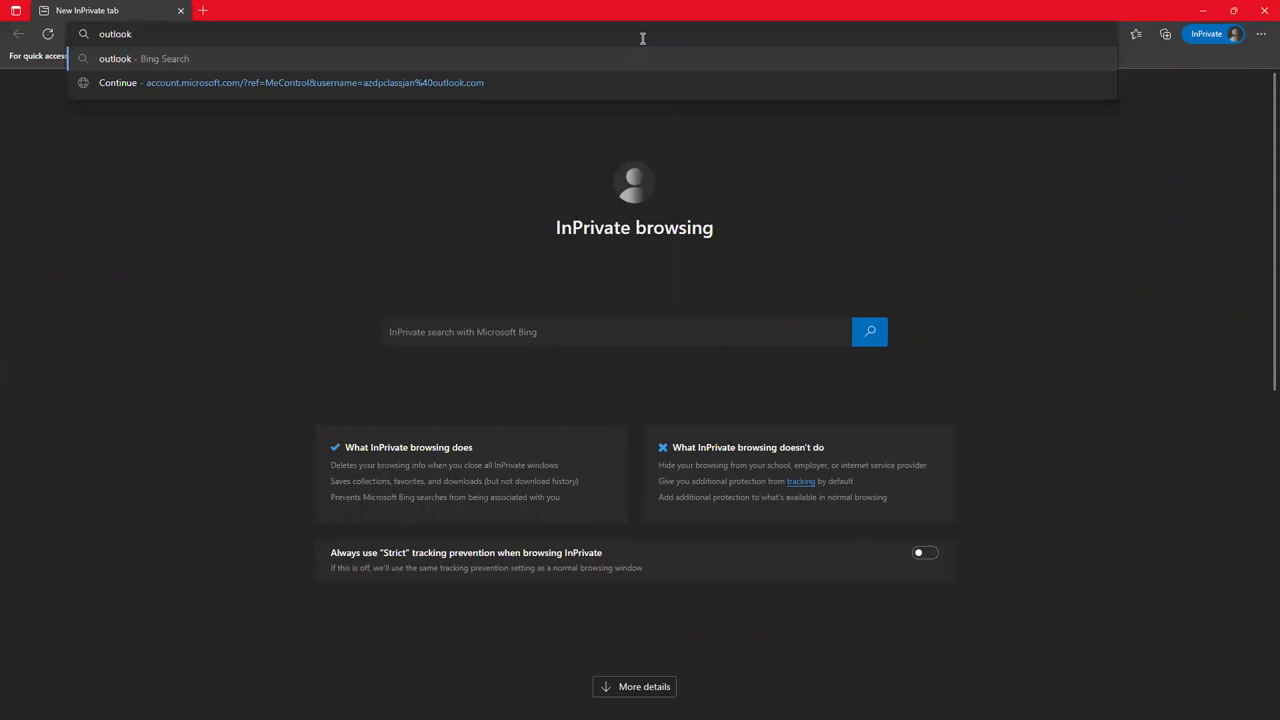
pyautogui.write('.offic')
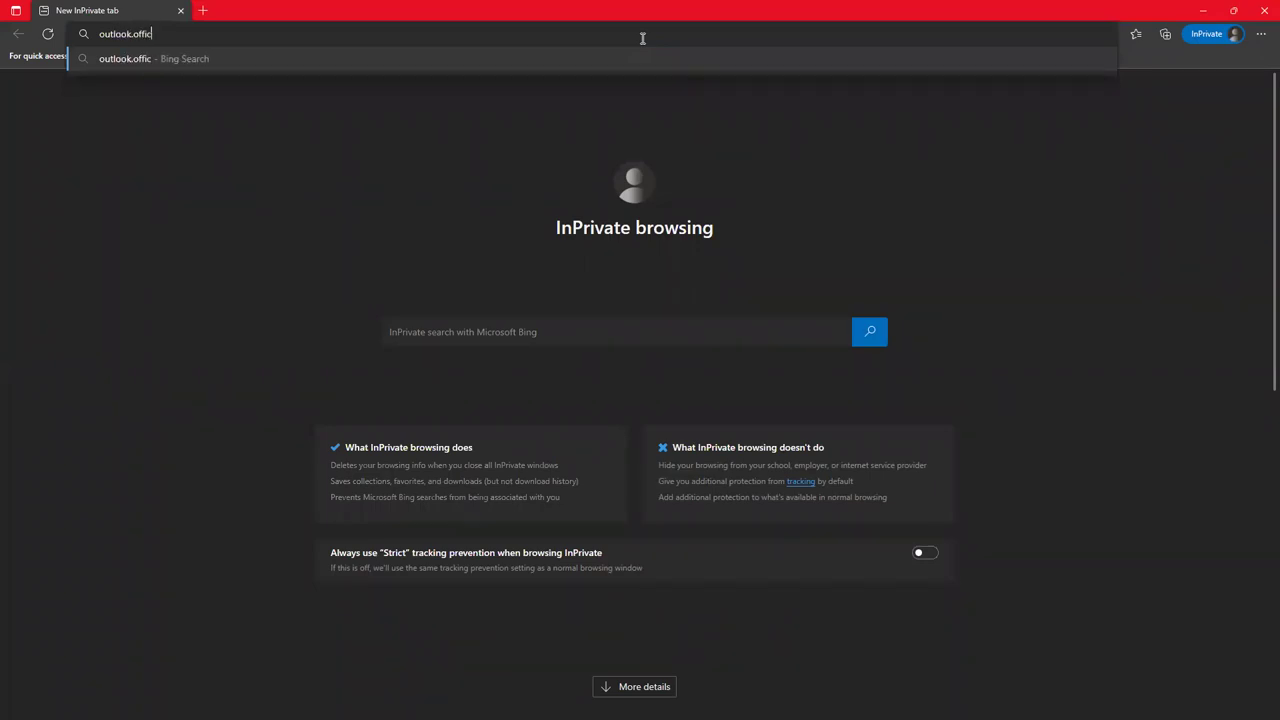
pyautogui.write('e365.com')
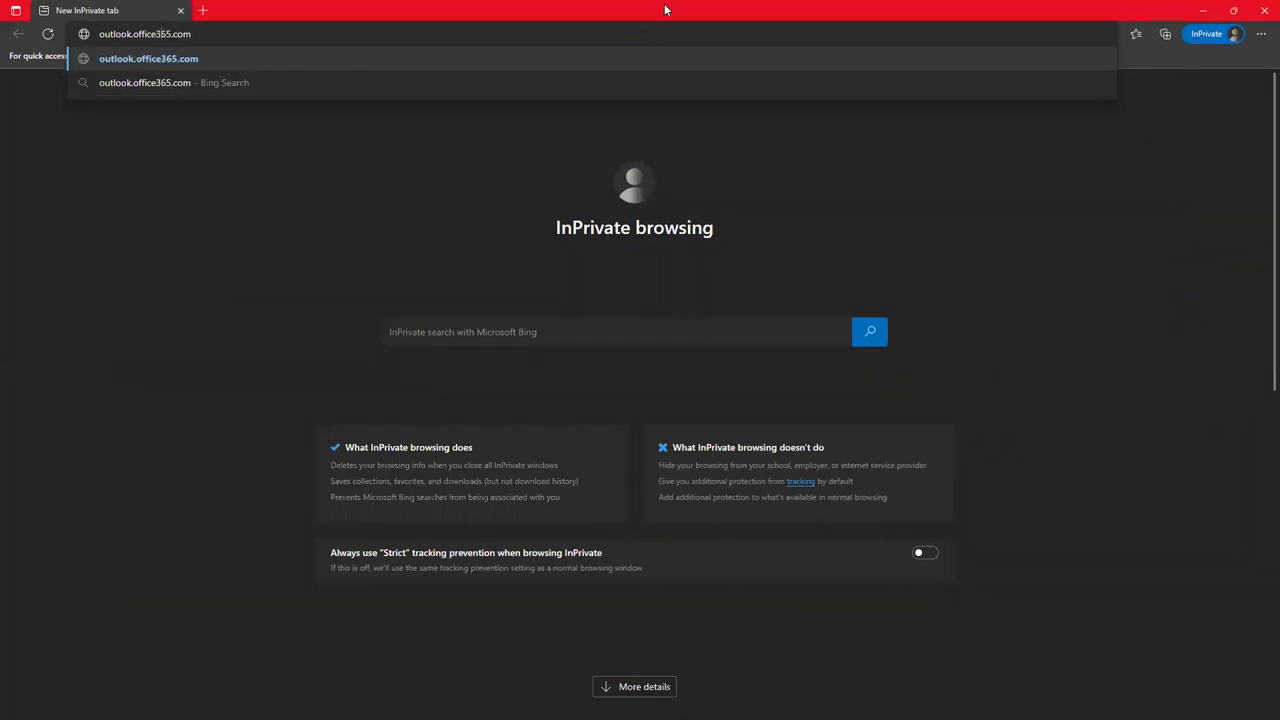
pyautogui.press('Return')
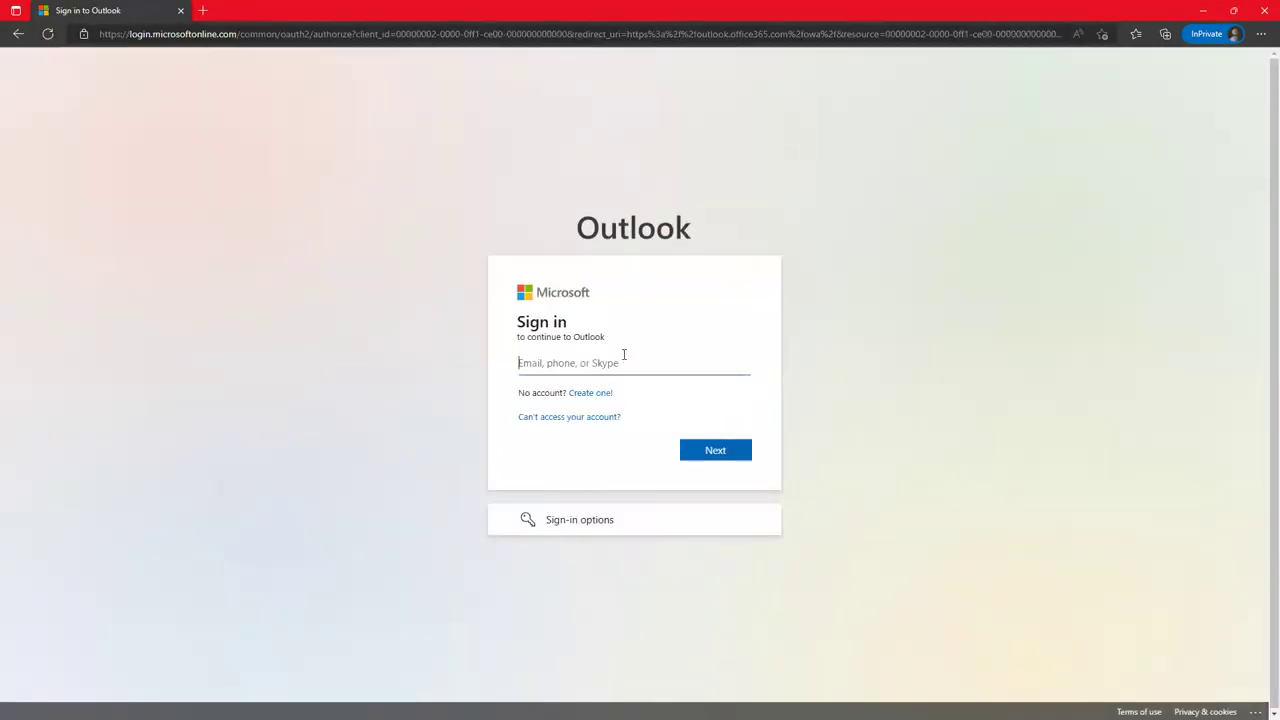
pyautogui.hotkey('ctrl', 'v')
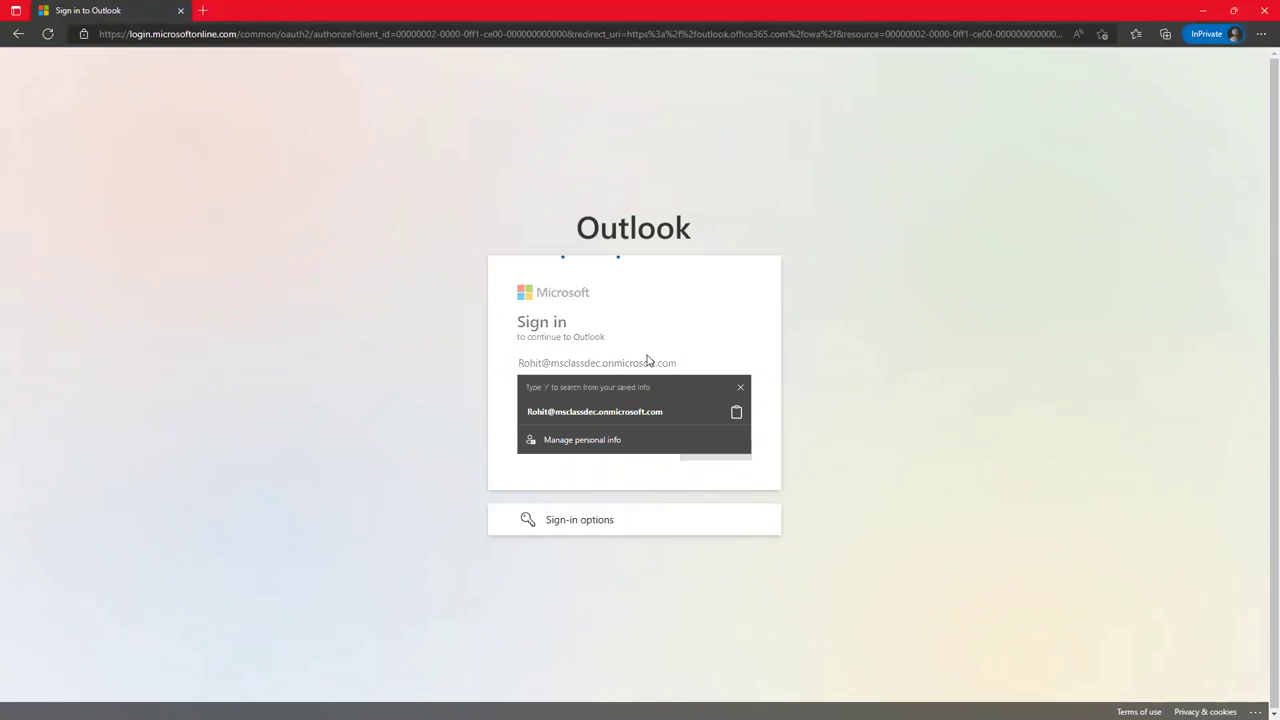
pyautogui.press('Return')
pyautogui.write('••')
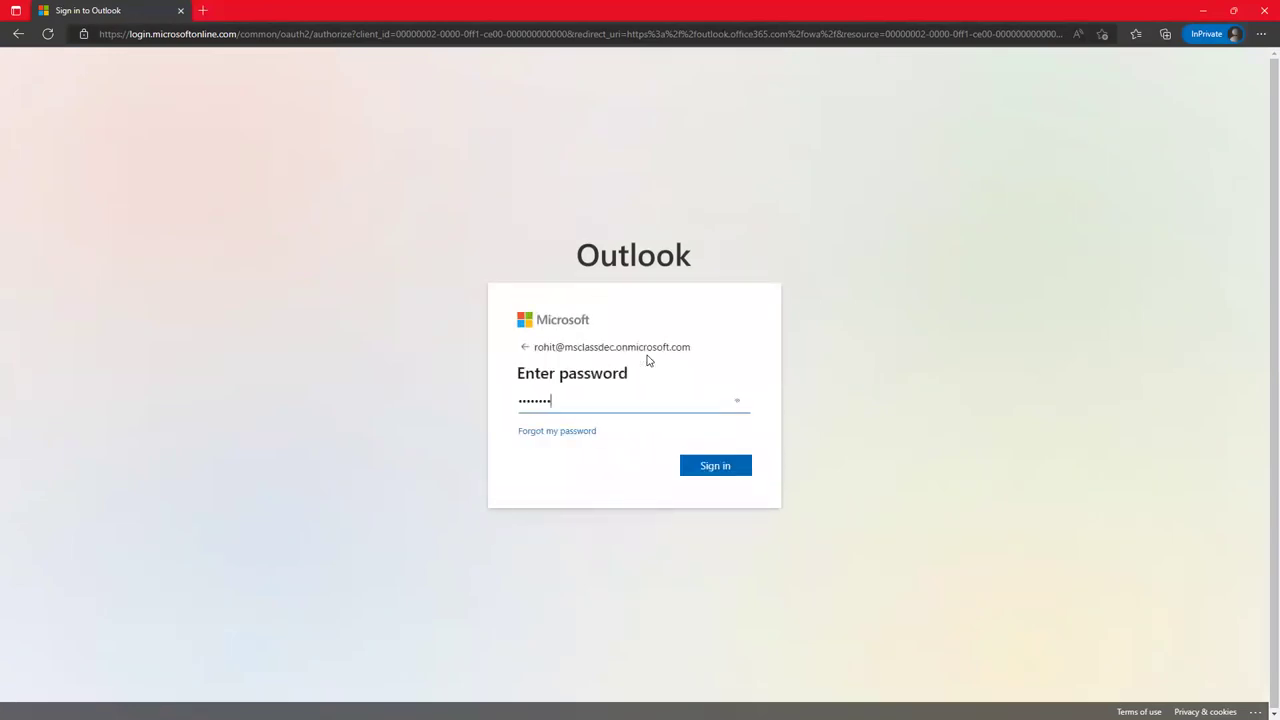
pyautogui.write('••••••••')
pyautogui.press('Return')
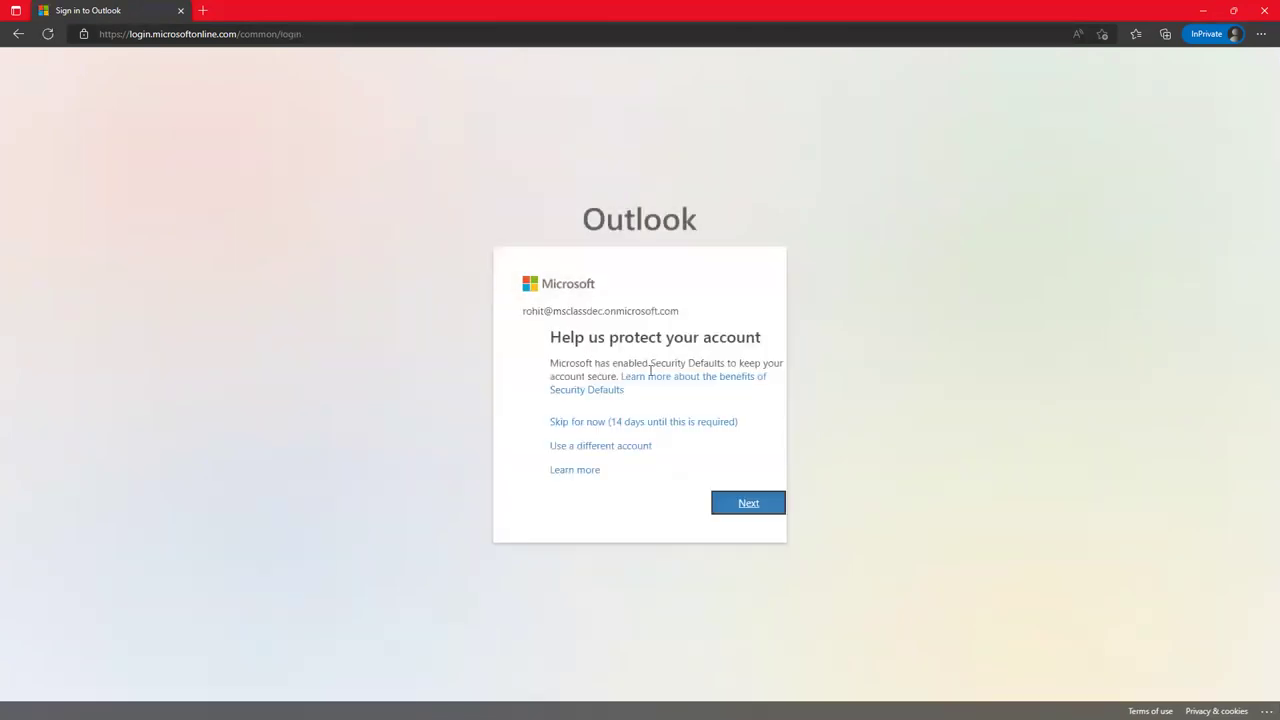
# Skip the sign-in prompts, refresh Outlook after the no-mailbox error, and close the private window.
pyautogui.click(657, 424)
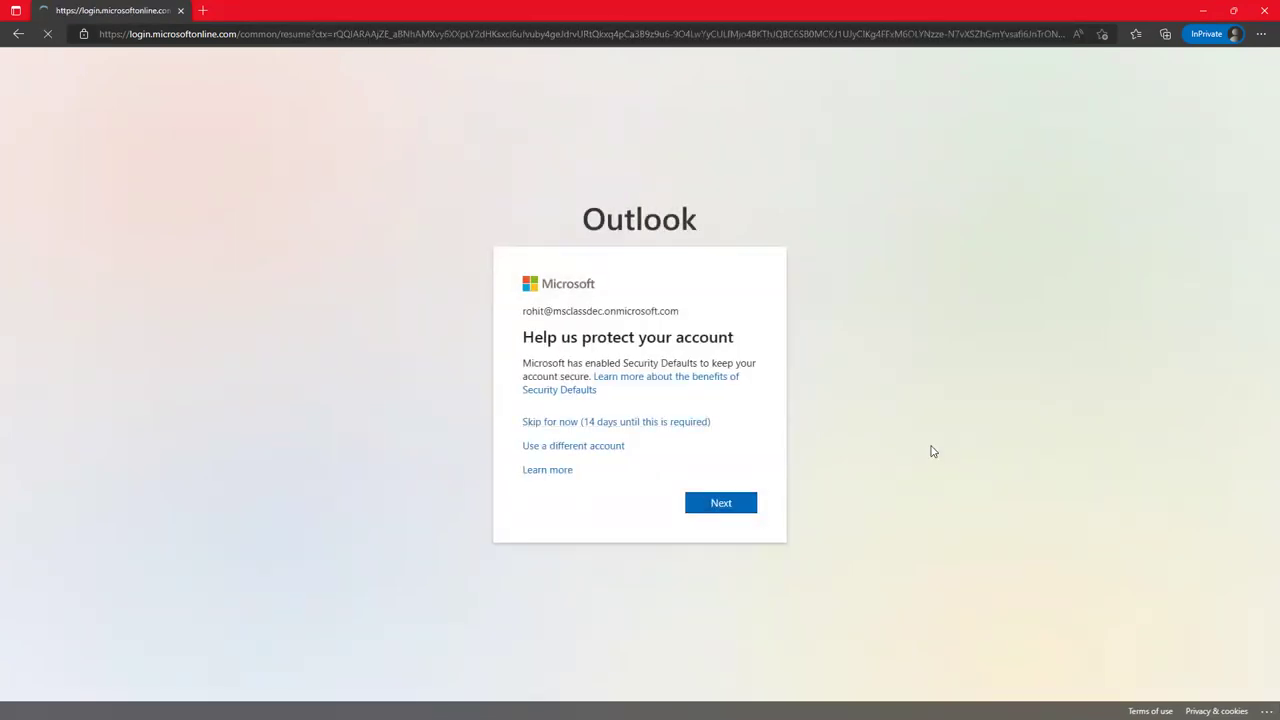
pyautogui.click(643, 469)
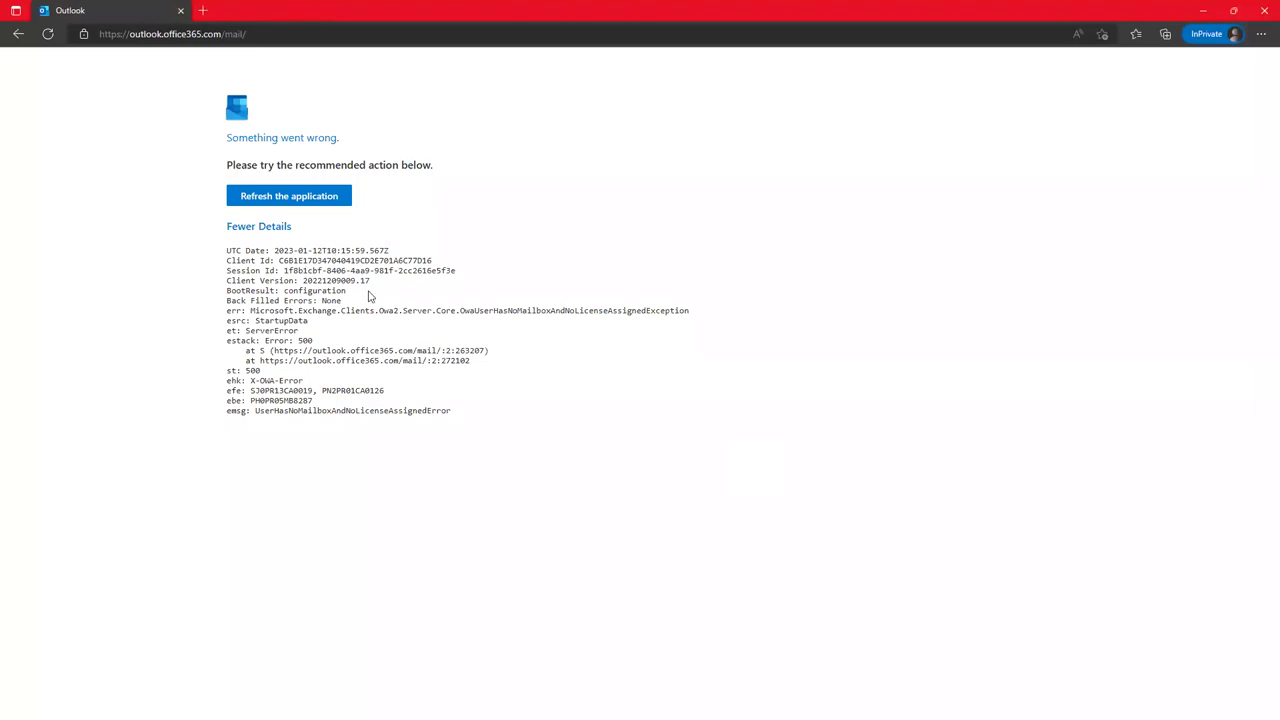
pyautogui.click(313, 196)
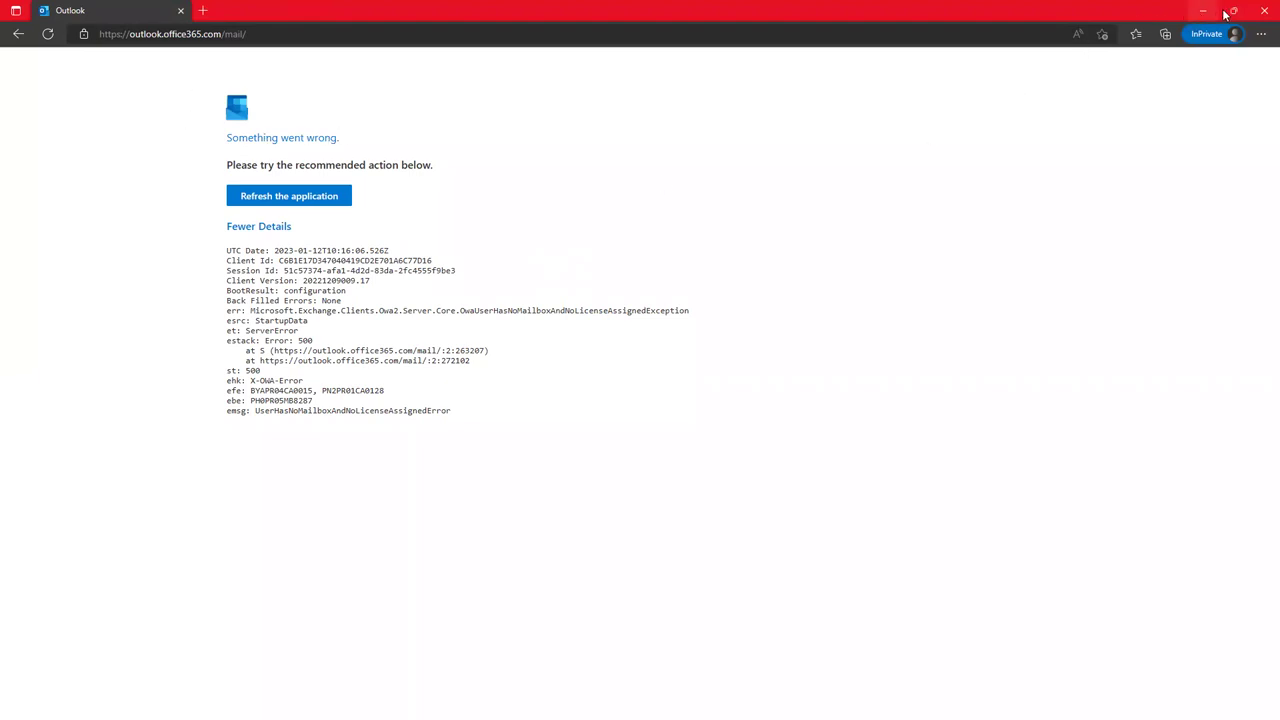
pyautogui.click(1264, 10)
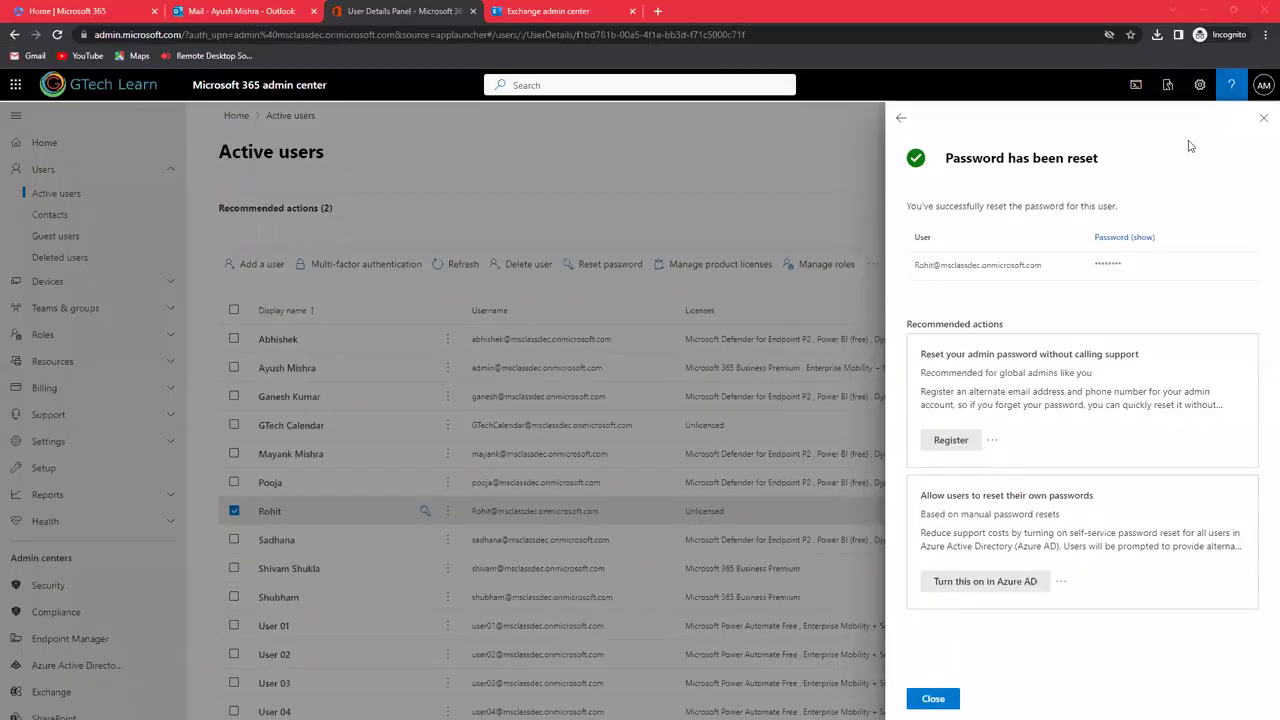
# Close the password reset confirmation, glance at Exchange, and open the user's Licenses and apps.
pyautogui.click(1263, 118)
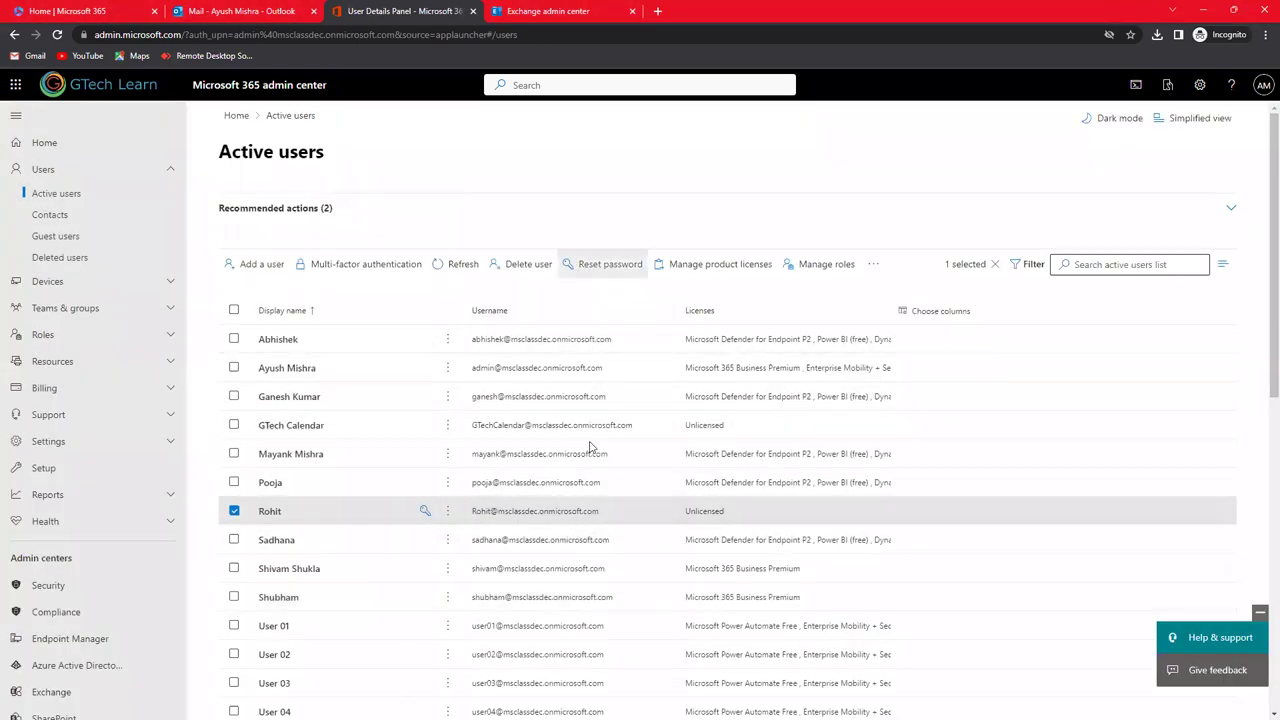
pyautogui.click(563, 12)
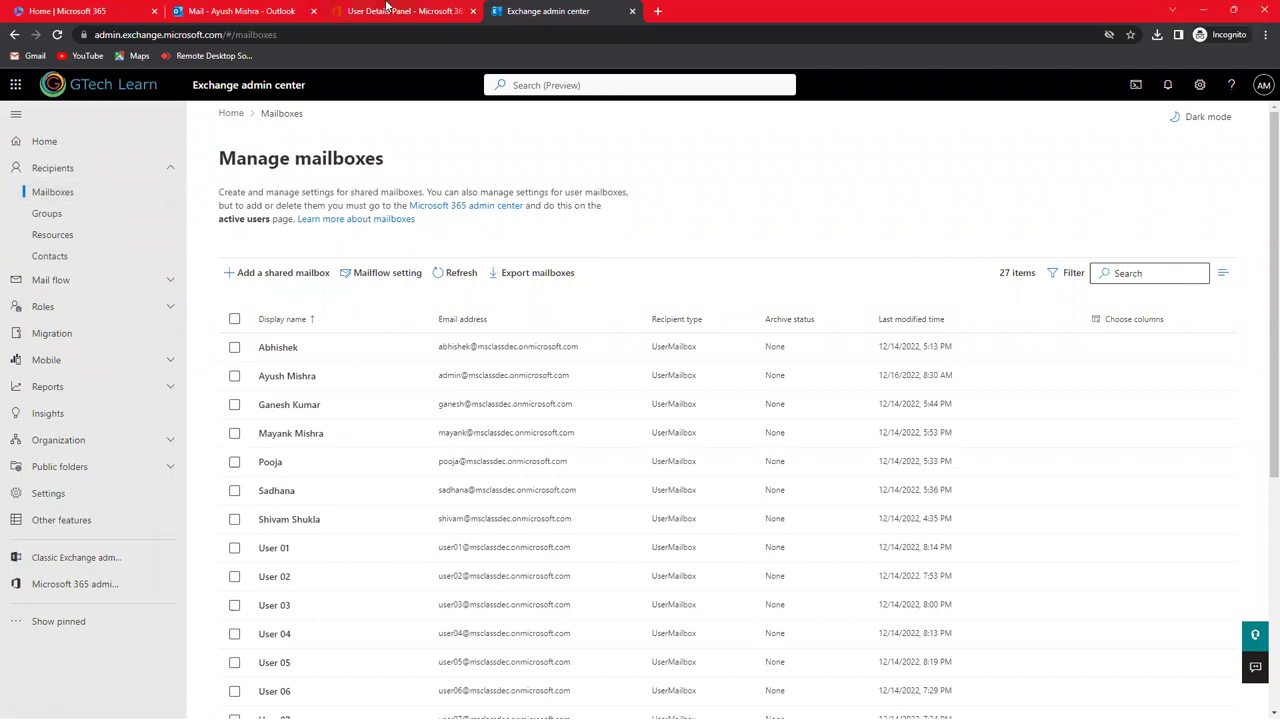
pyautogui.click(386, 10)
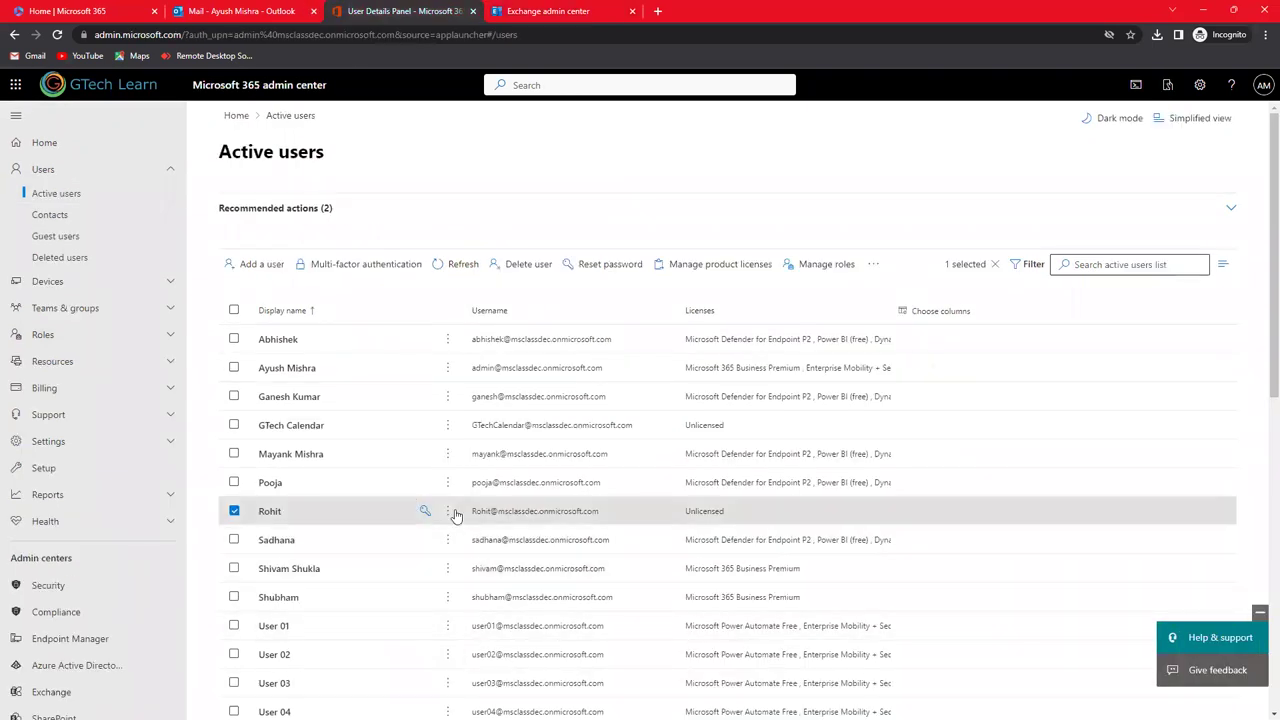
pyautogui.click(720, 264)
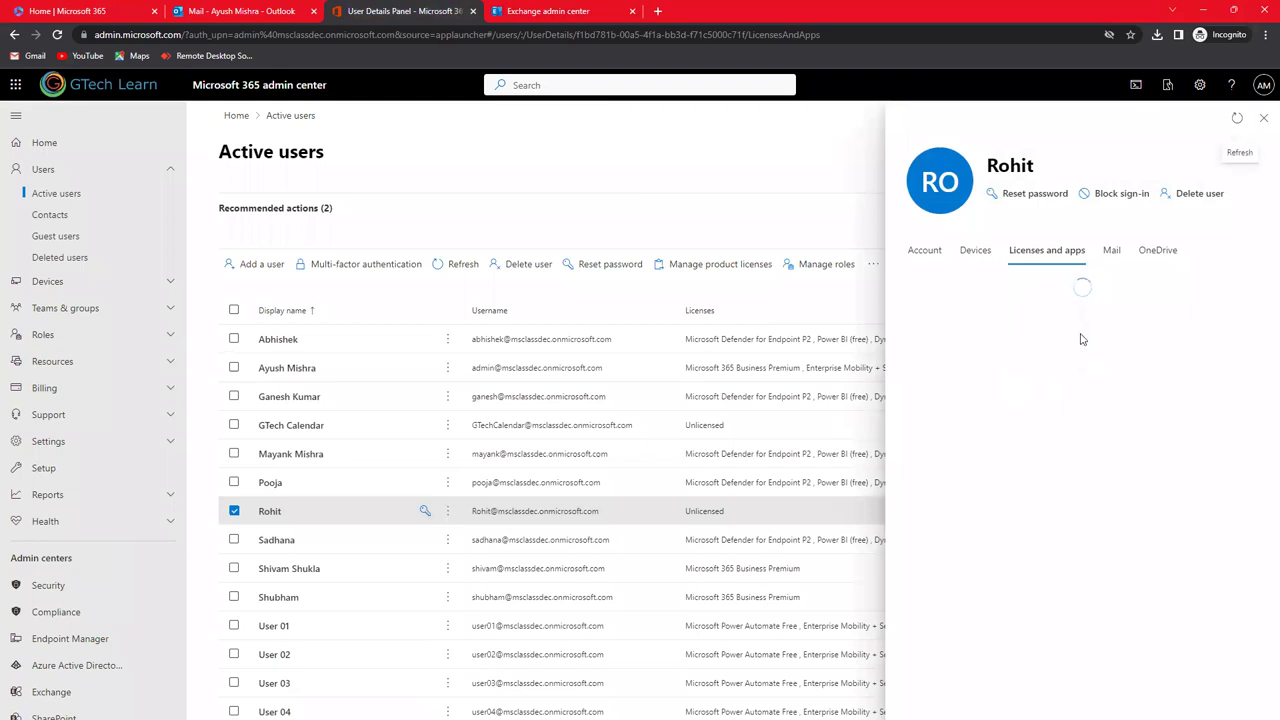
# Assign Microsoft 365 Business Premium, review its 47 included apps, and save the change.
pyautogui.click(913, 543)
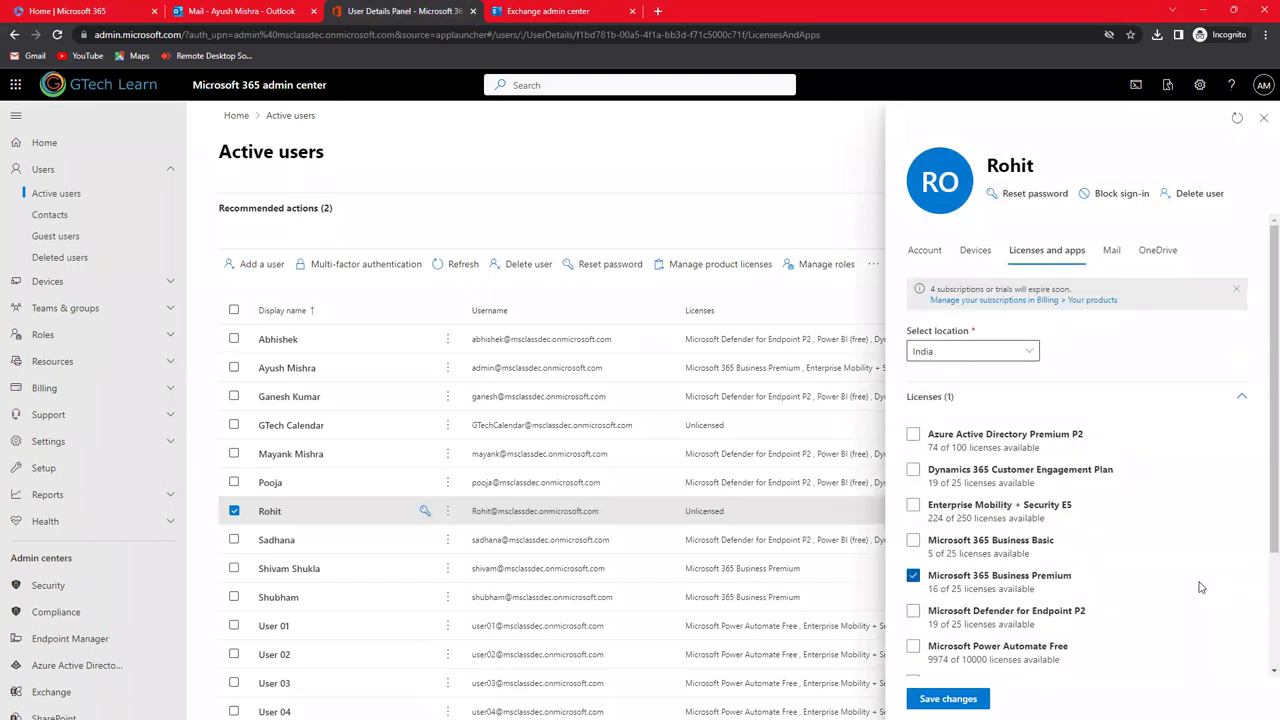
pyautogui.scroll(-2, 1182, 554)
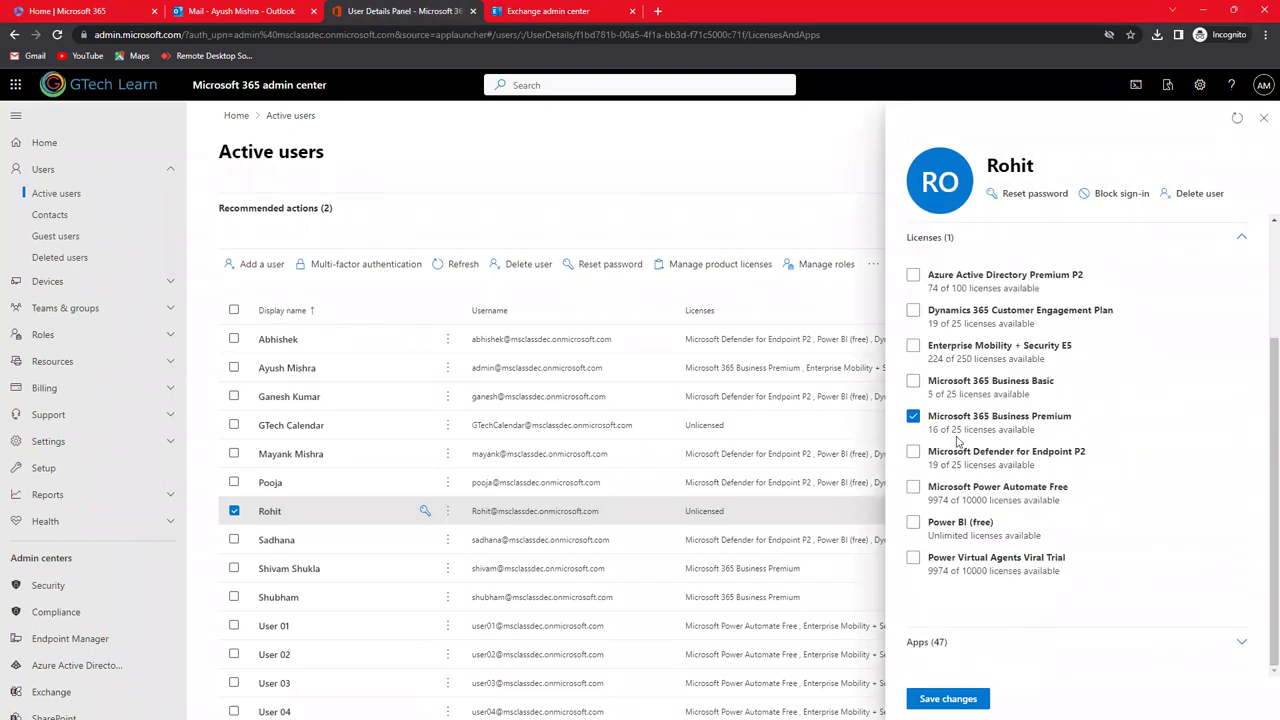
pyautogui.click(1236, 642)
pyautogui.scroll(-4, 1150, 540)
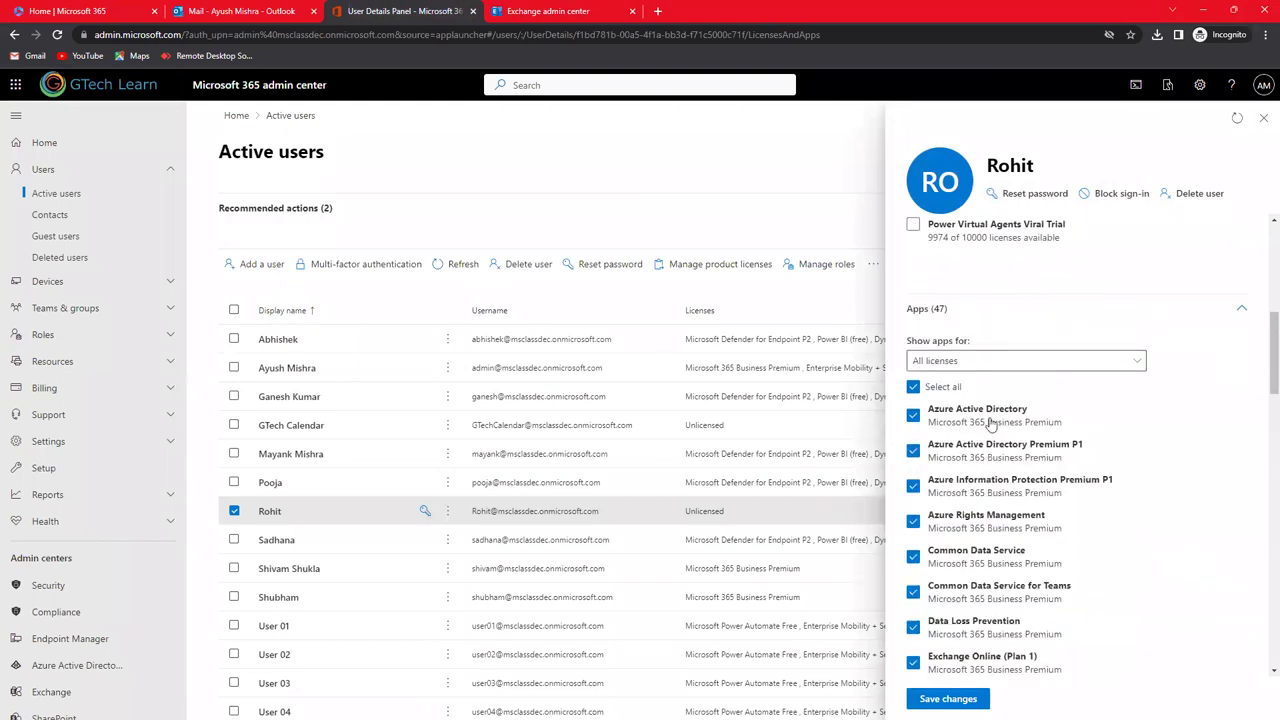
pyautogui.scroll(-5, 1036, 490)
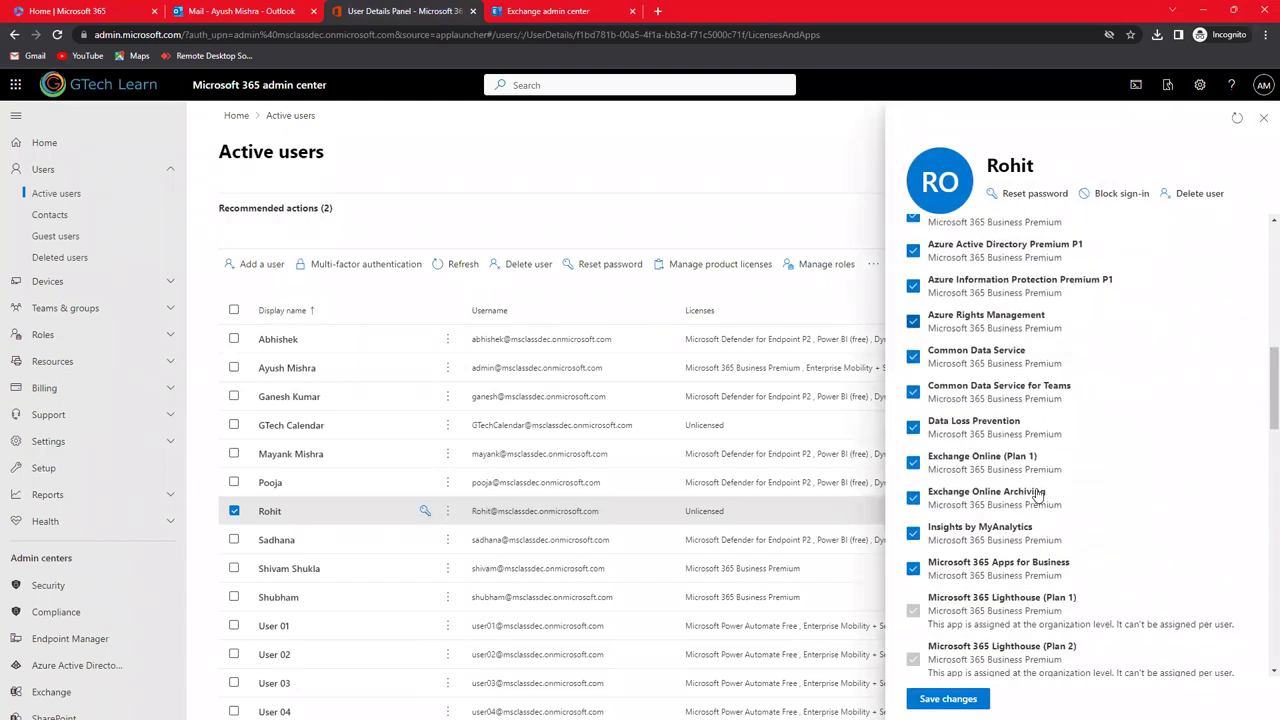
pyautogui.scroll(-6, 1036, 492)
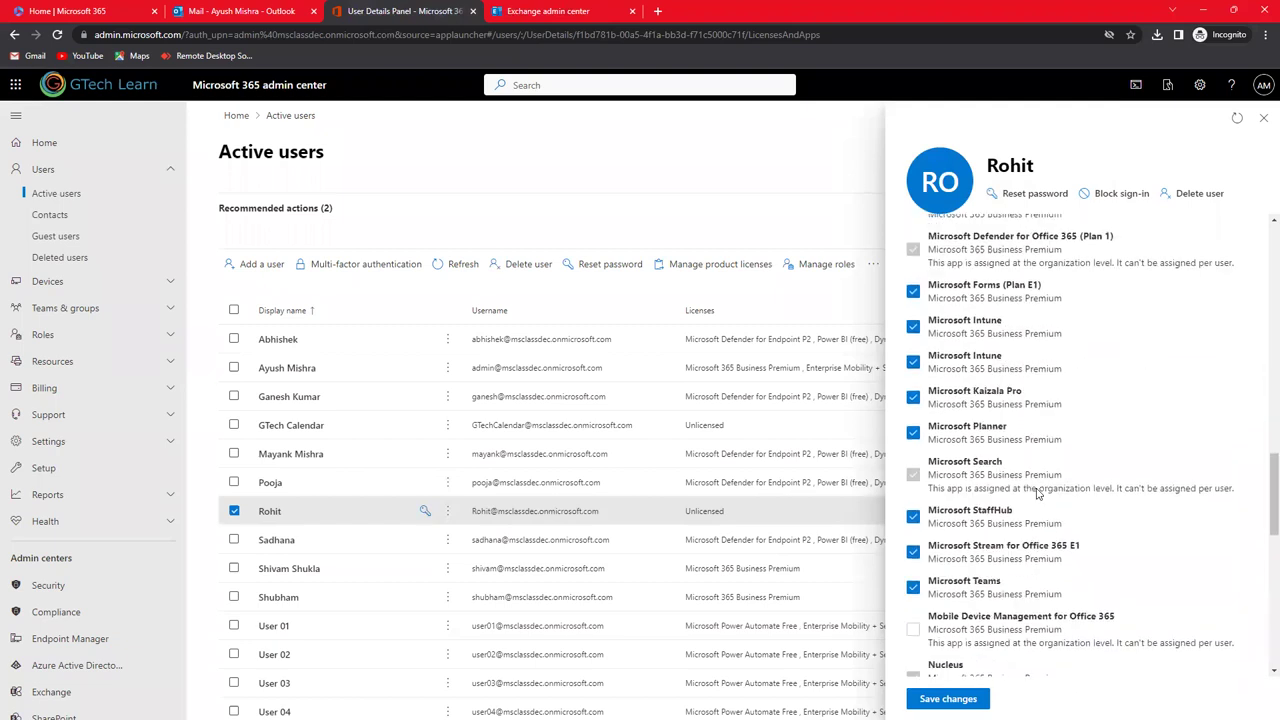
pyautogui.scroll(-2, 1036, 490)
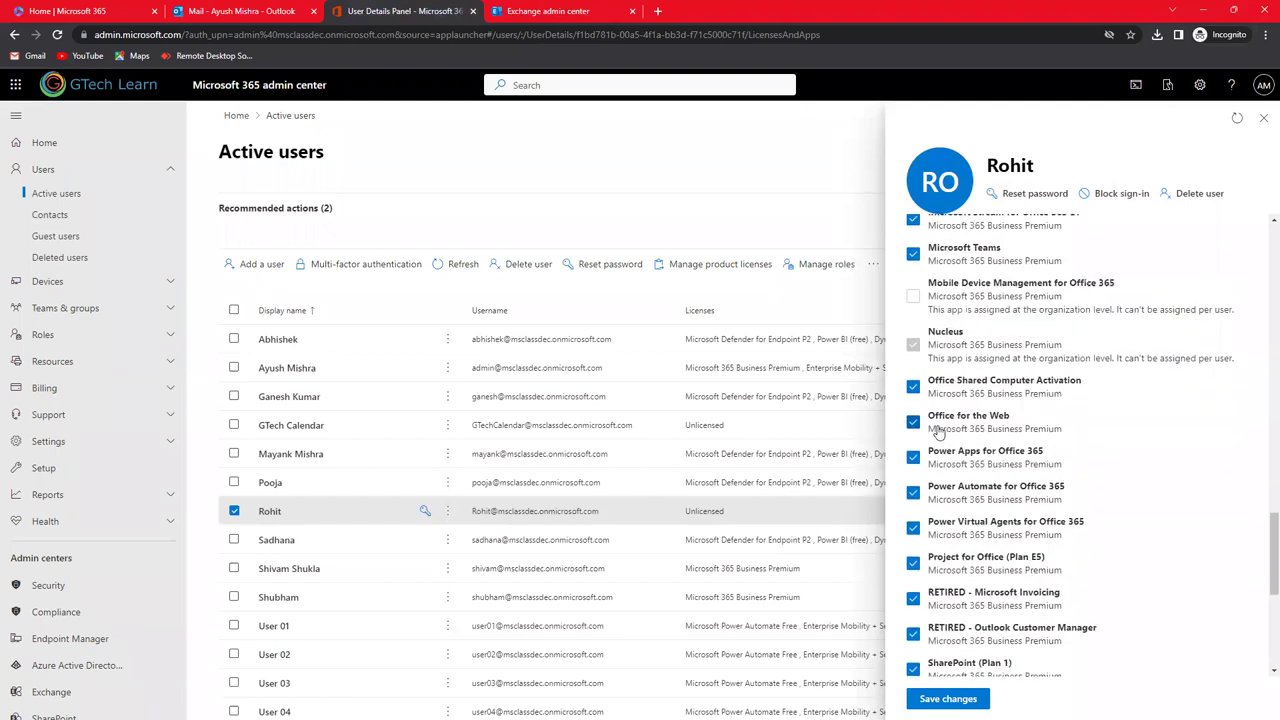
pyautogui.scroll(-4, 990, 483)
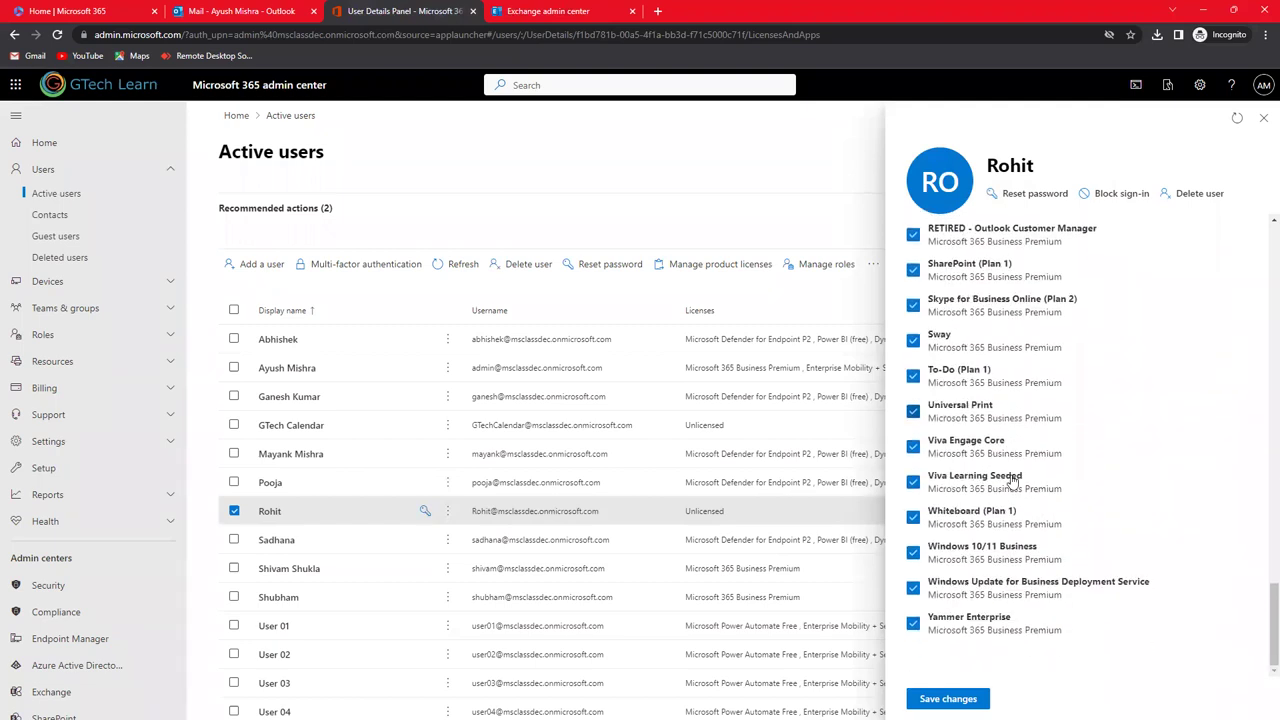
pyautogui.scroll(3, 960, 400)
pyautogui.scroll(1, 960, 397)
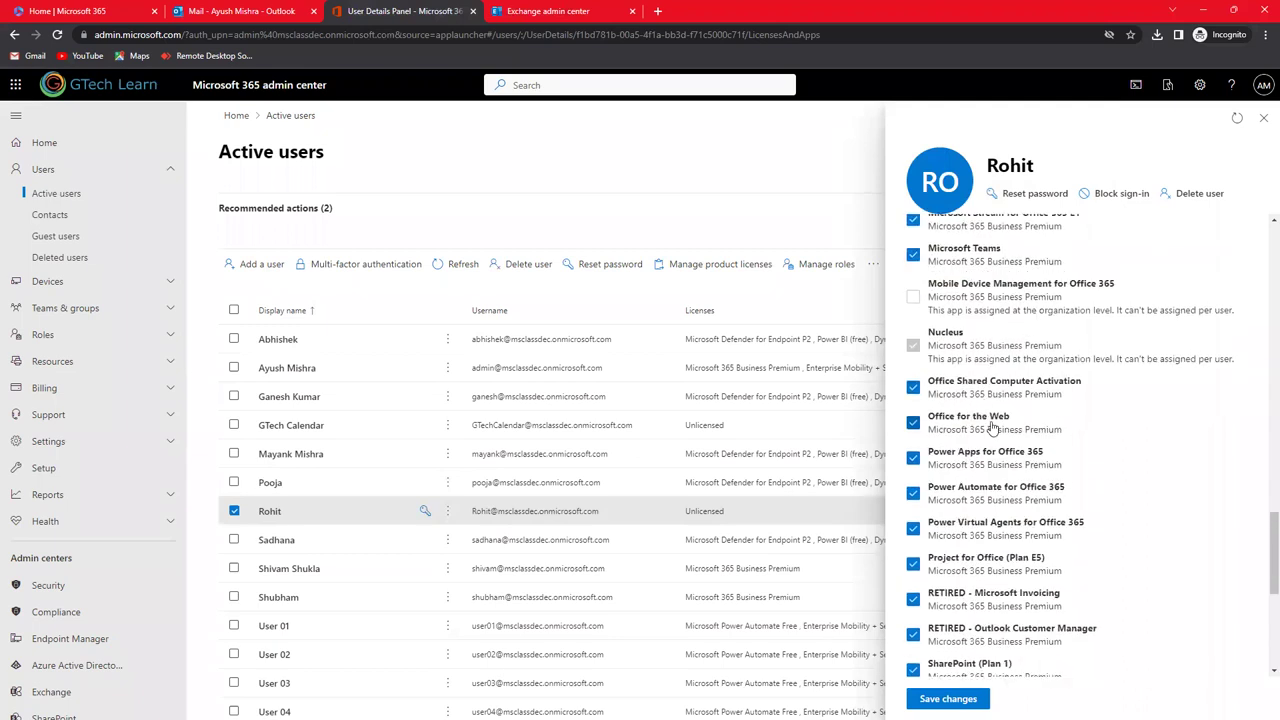
pyautogui.scroll(10, 1005, 432)
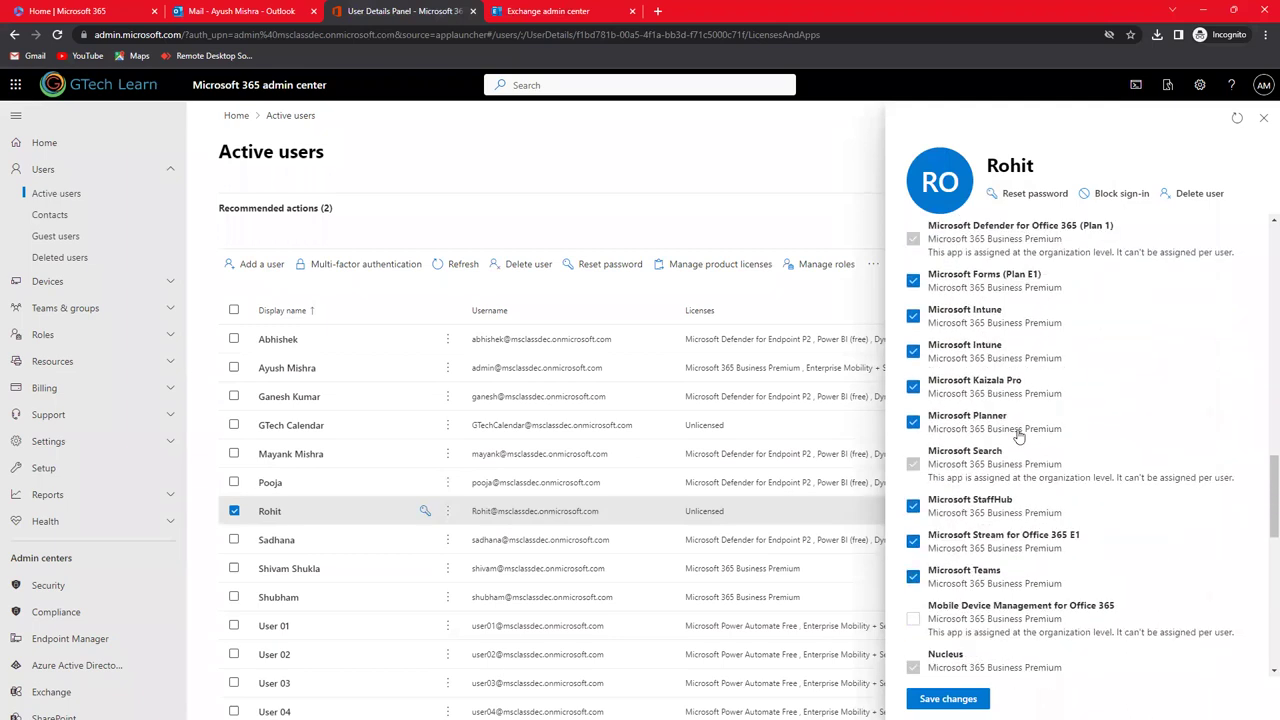
pyautogui.scroll(10, 1017, 435)
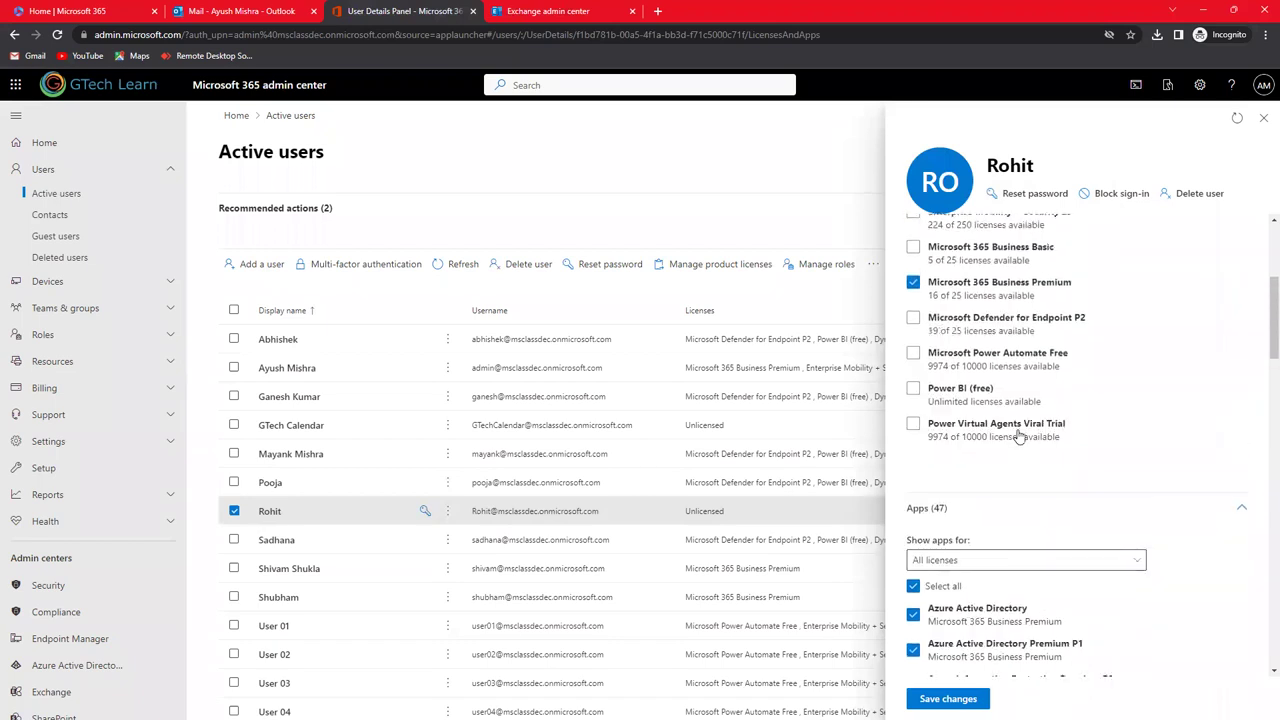
pyautogui.click(960, 698)
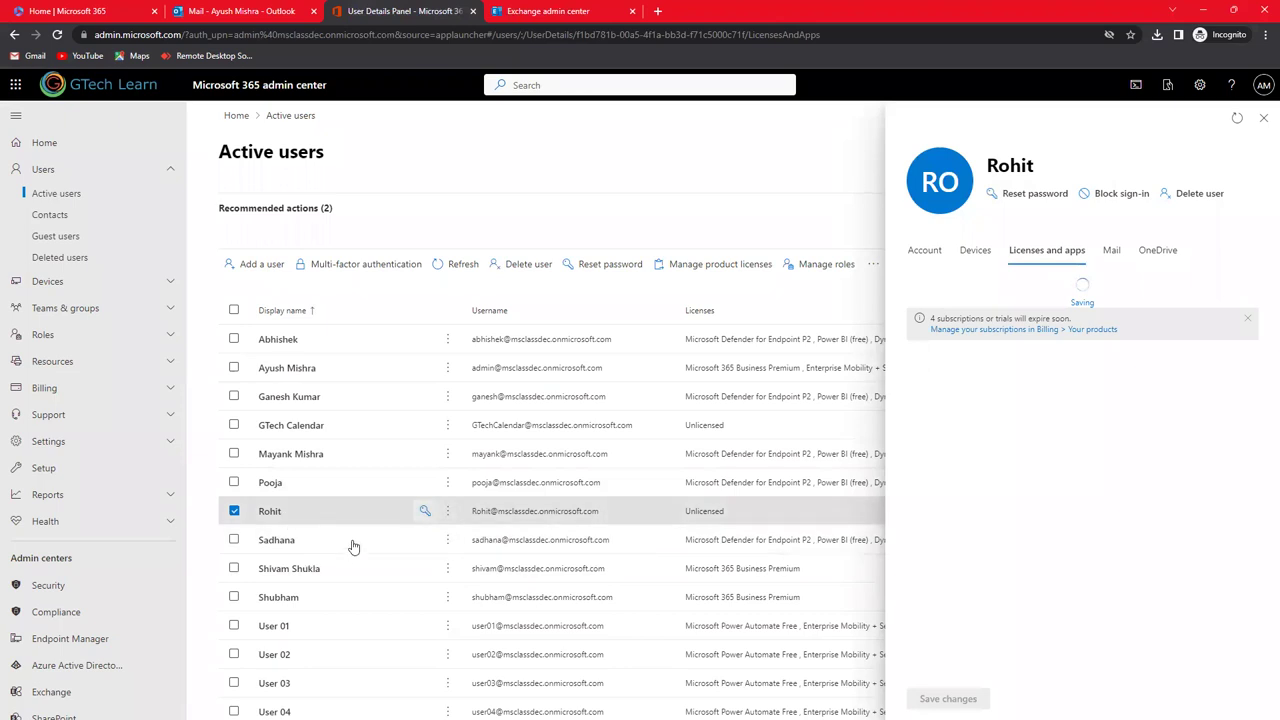
# Close the user details, then reload and refresh the Exchange mailbox list.
pyautogui.click(1263, 118)
pyautogui.click(494, 10)
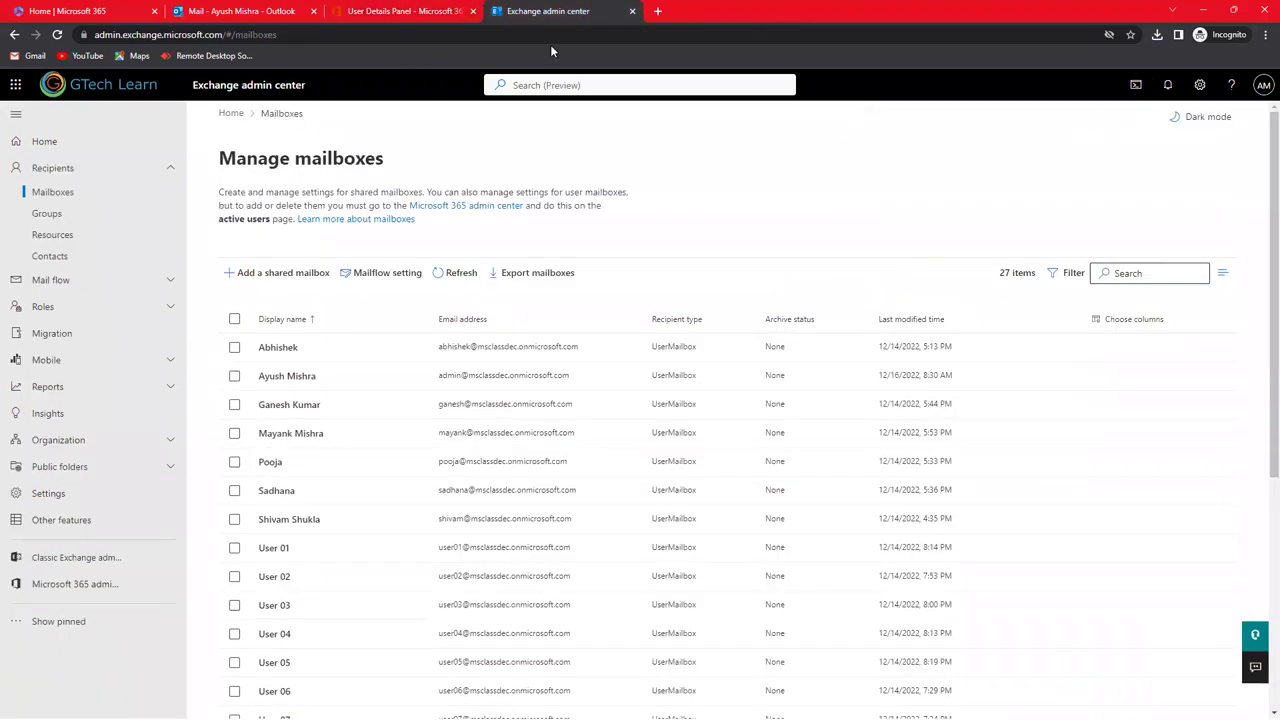
pyautogui.click(57, 36)
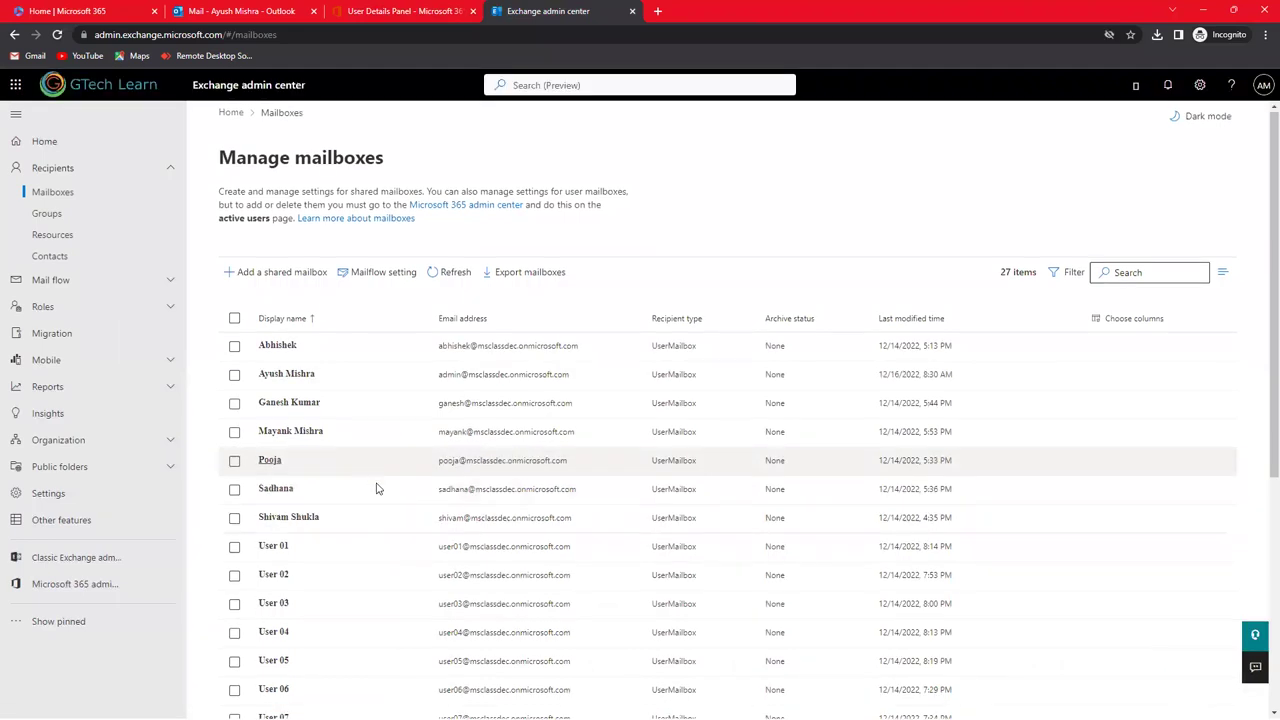
pyautogui.scroll(-5, 385, 500)
pyautogui.scroll(5, 400, 557)
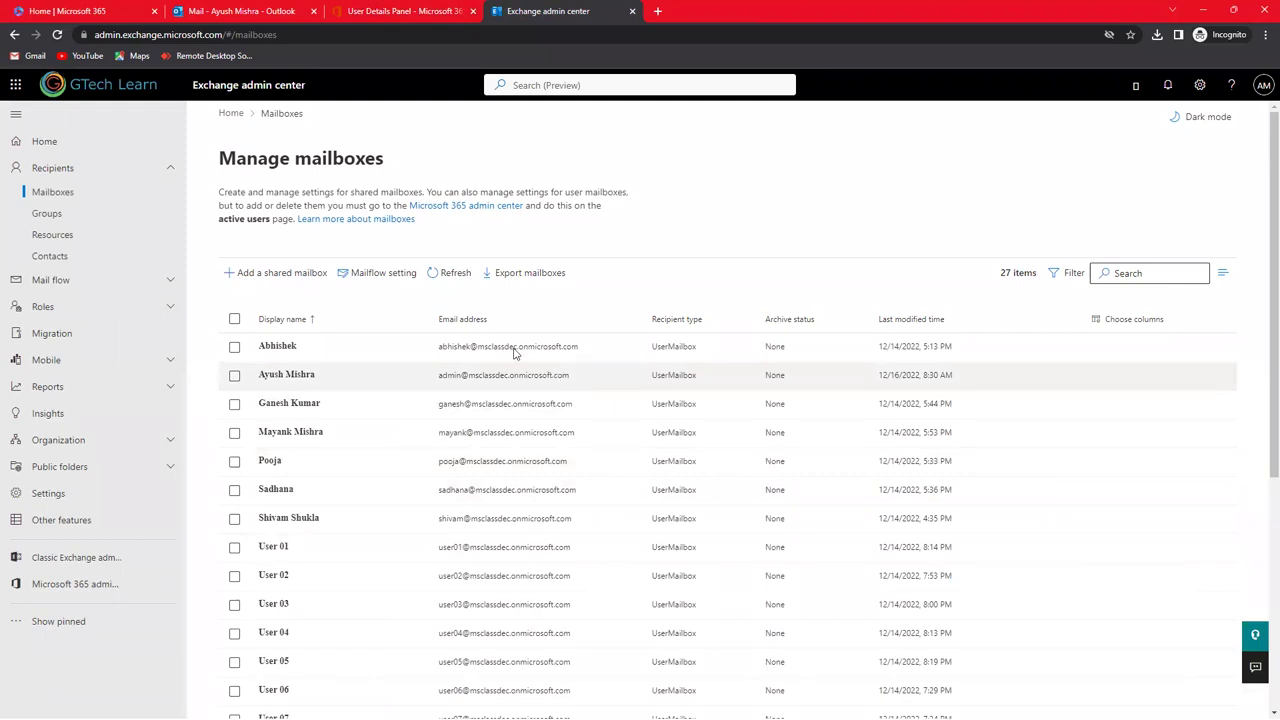
pyautogui.click(441, 281)
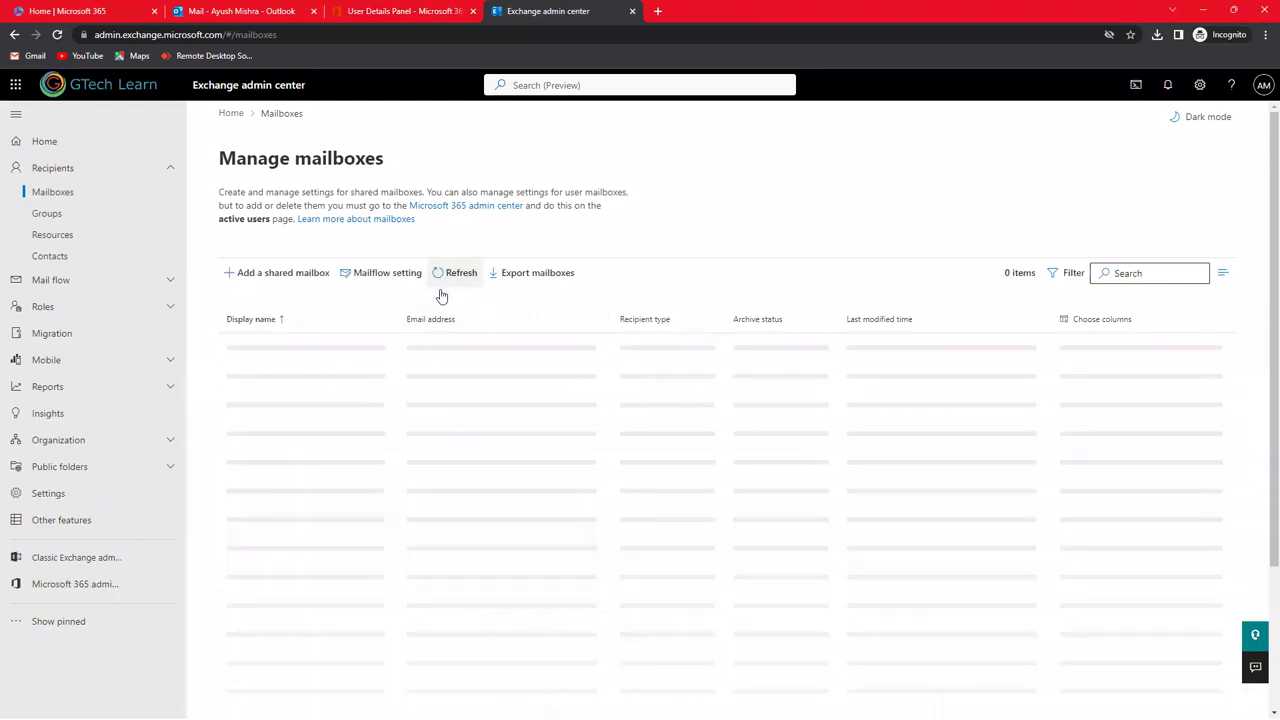
pyautogui.scroll(-4, 333, 444)
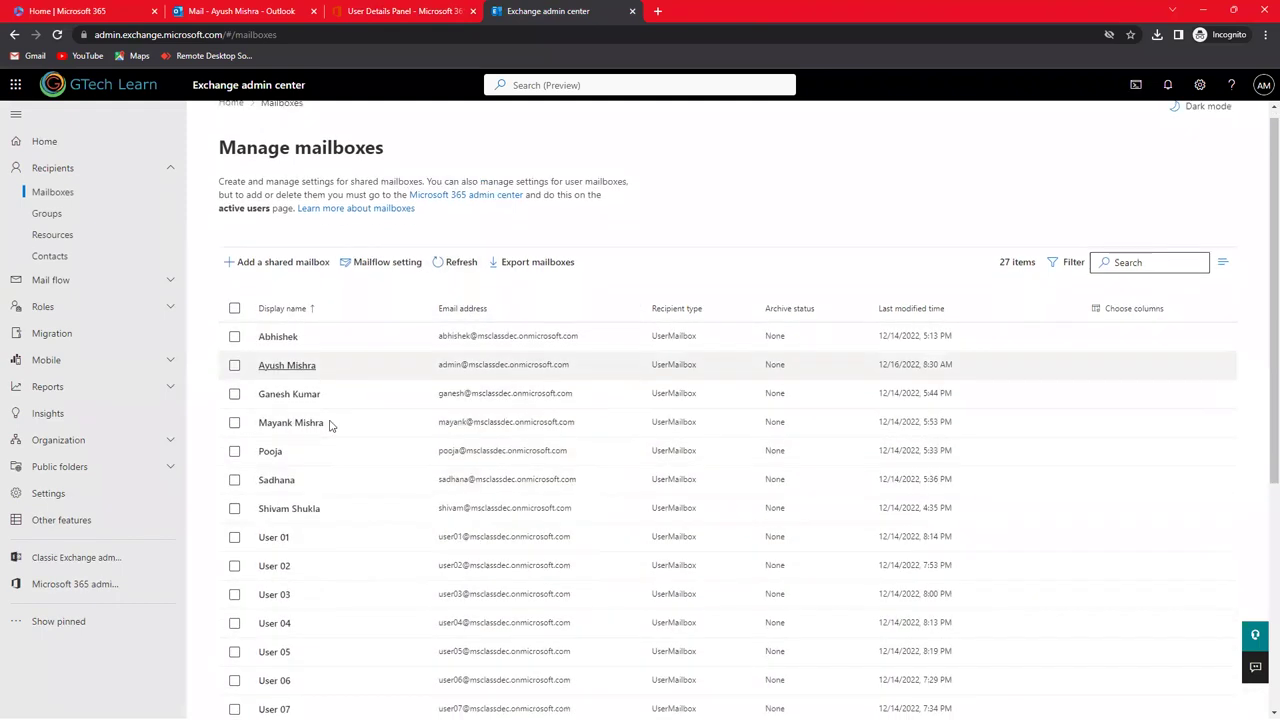
pyautogui.scroll(3, 360, 614)
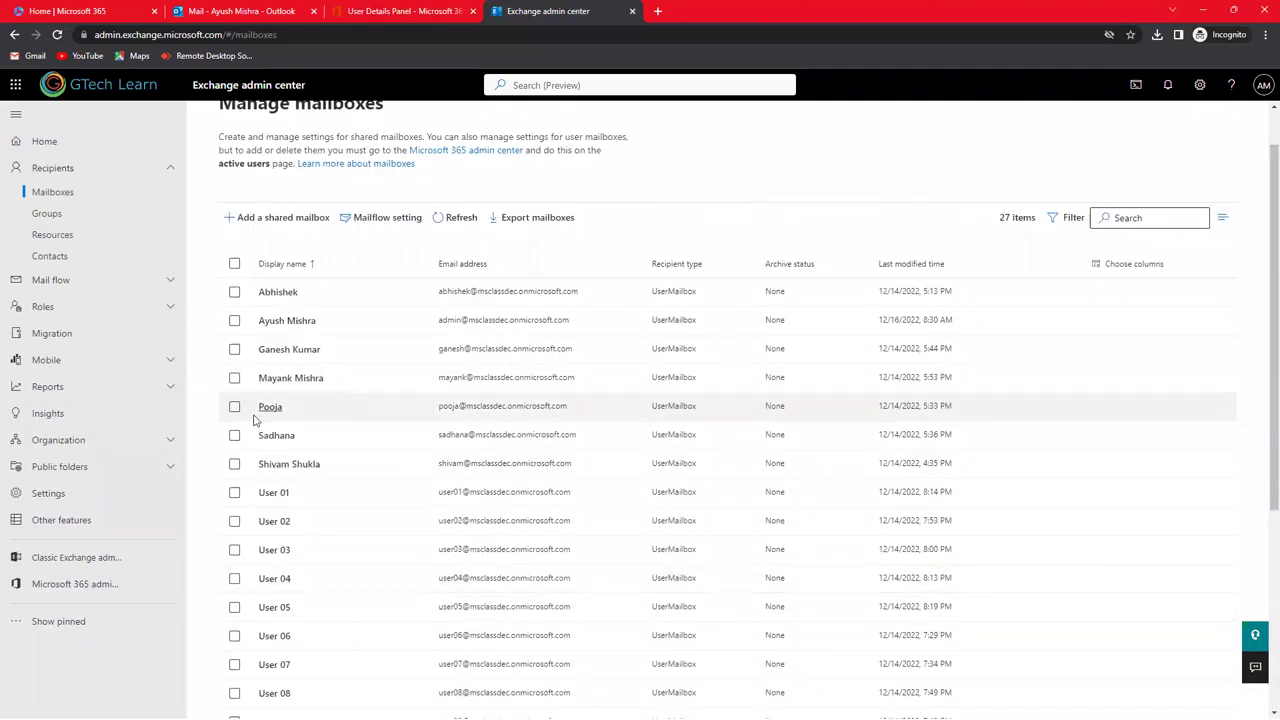
# Reload the mailbox page again, confirm it still lists 27 mailboxes, and return to Active users.
pyautogui.click(59, 34)
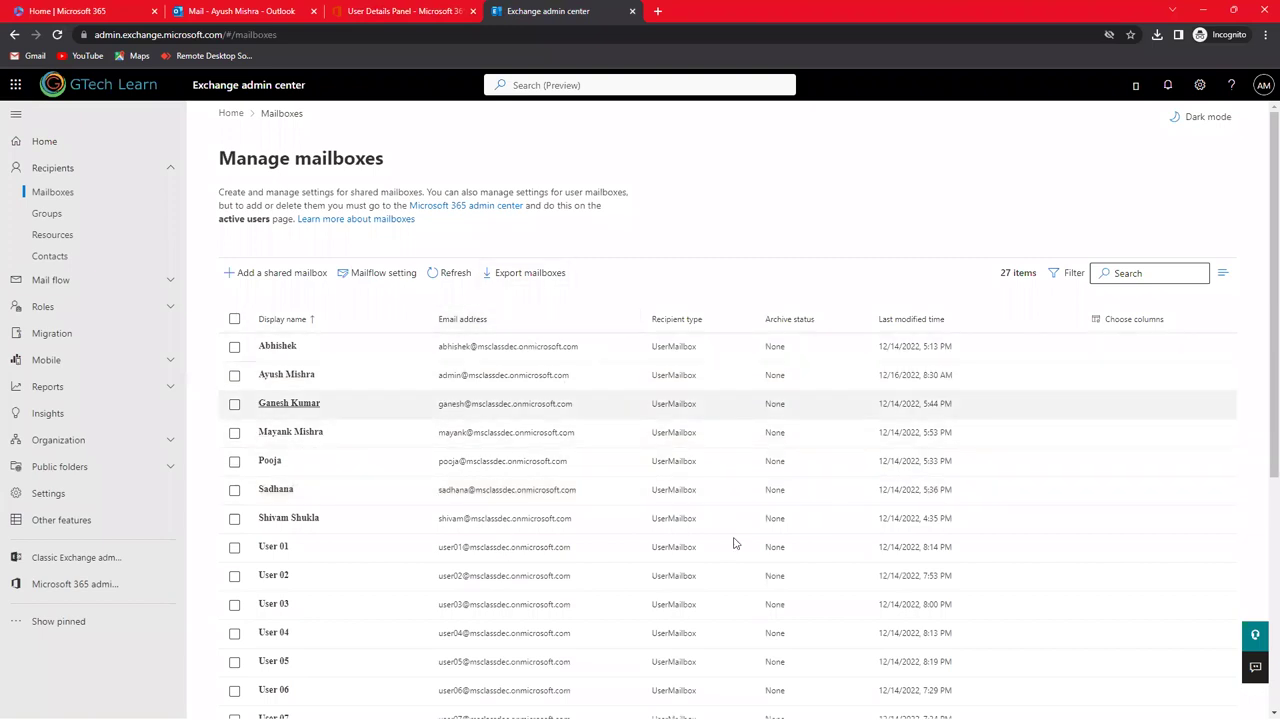
pyautogui.scroll(-1, 759, 553)
pyautogui.scroll(-4, 759, 555)
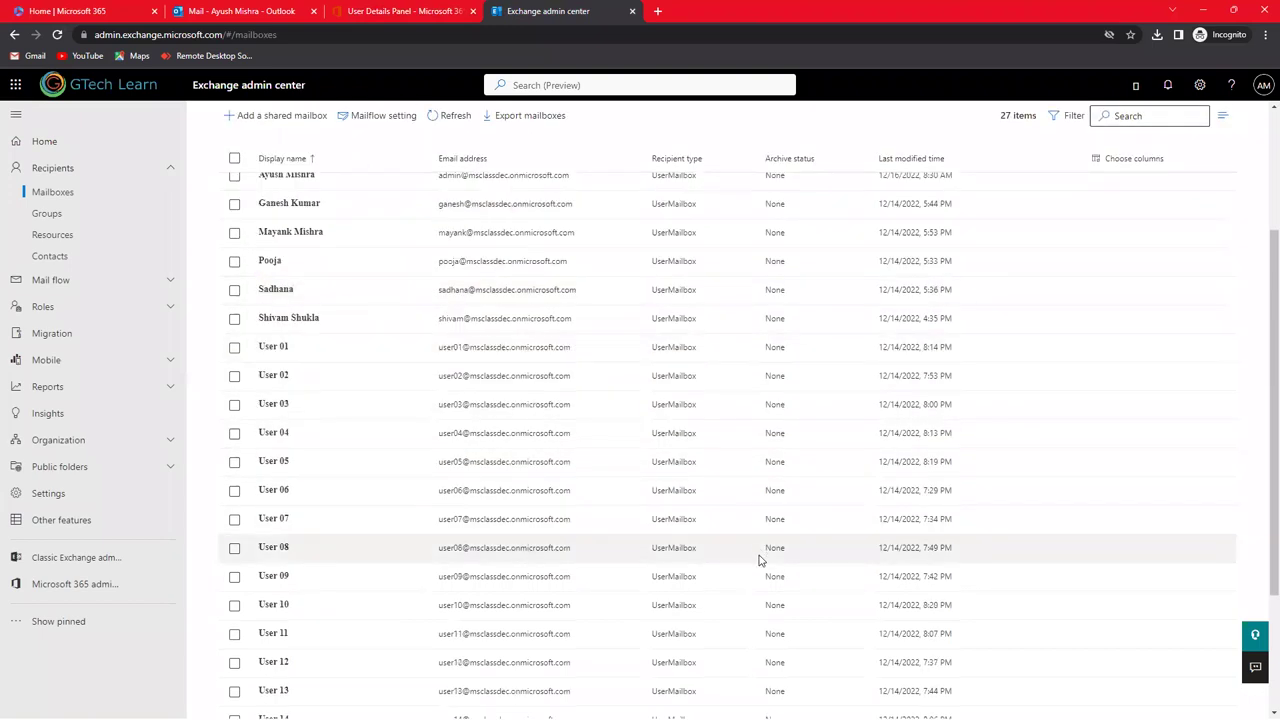
pyautogui.scroll(3, 760, 583)
pyautogui.scroll(1, 755, 599)
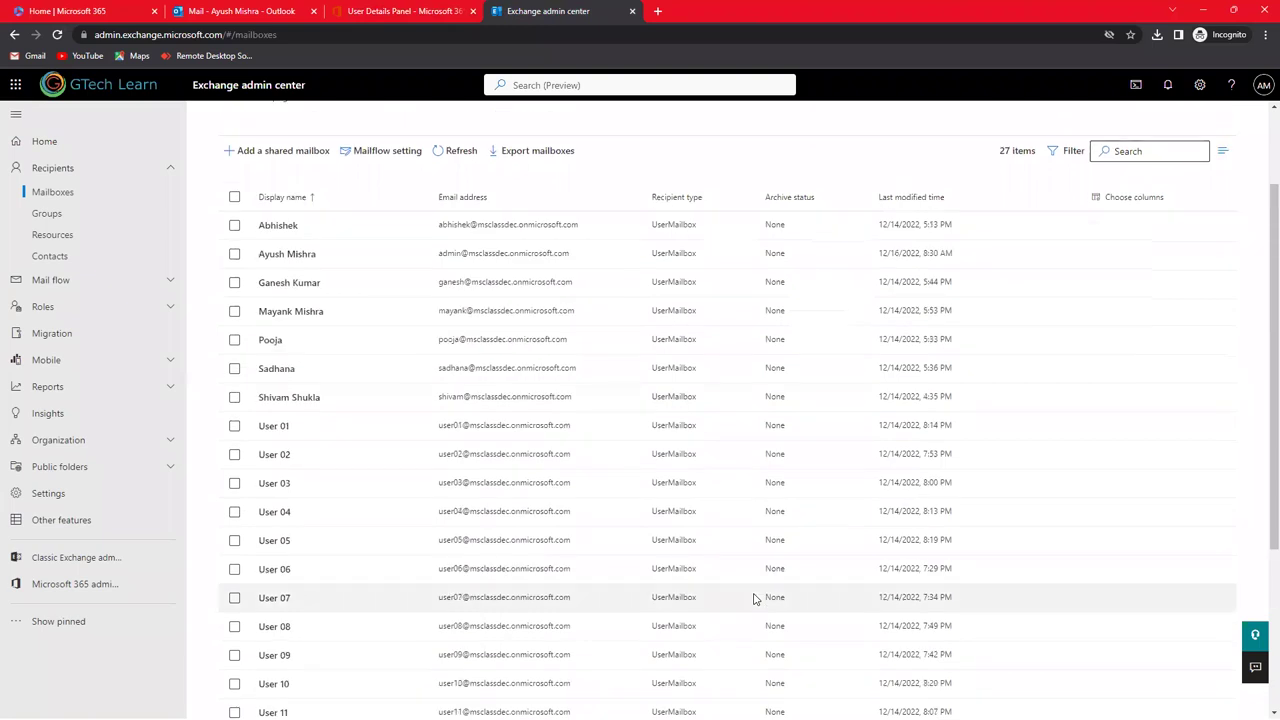
pyautogui.scroll(2, 755, 599)
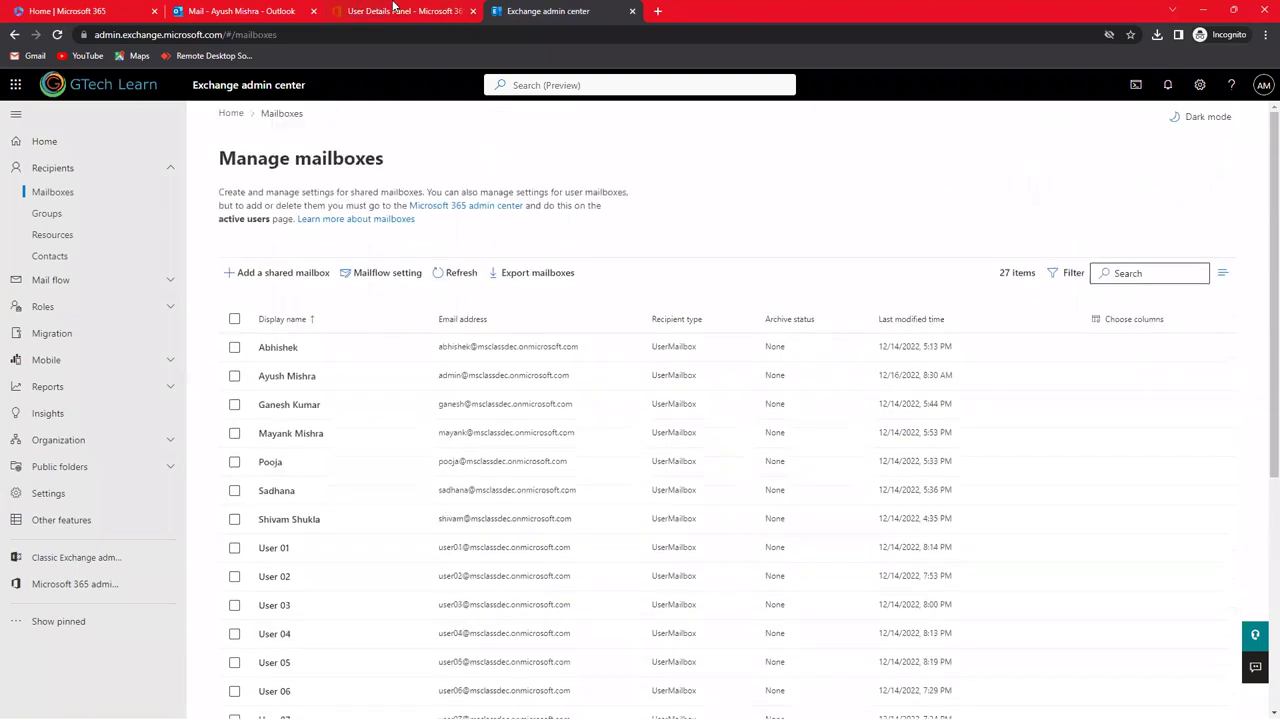
pyautogui.click(395, 11)
# Close the Exchange tab, maximize the new InPrivate window, and browse to outlook.office365.com.
pyautogui.click(631, 11)
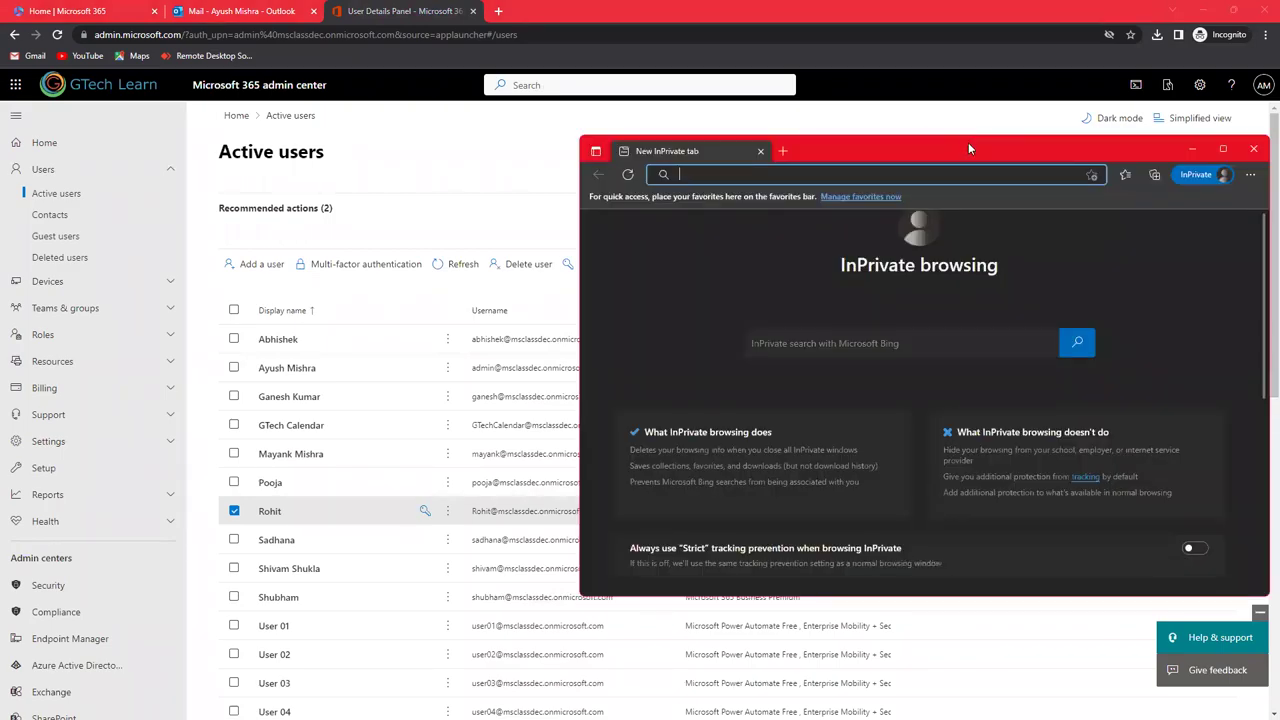
pyautogui.doubleClick(968, 142)
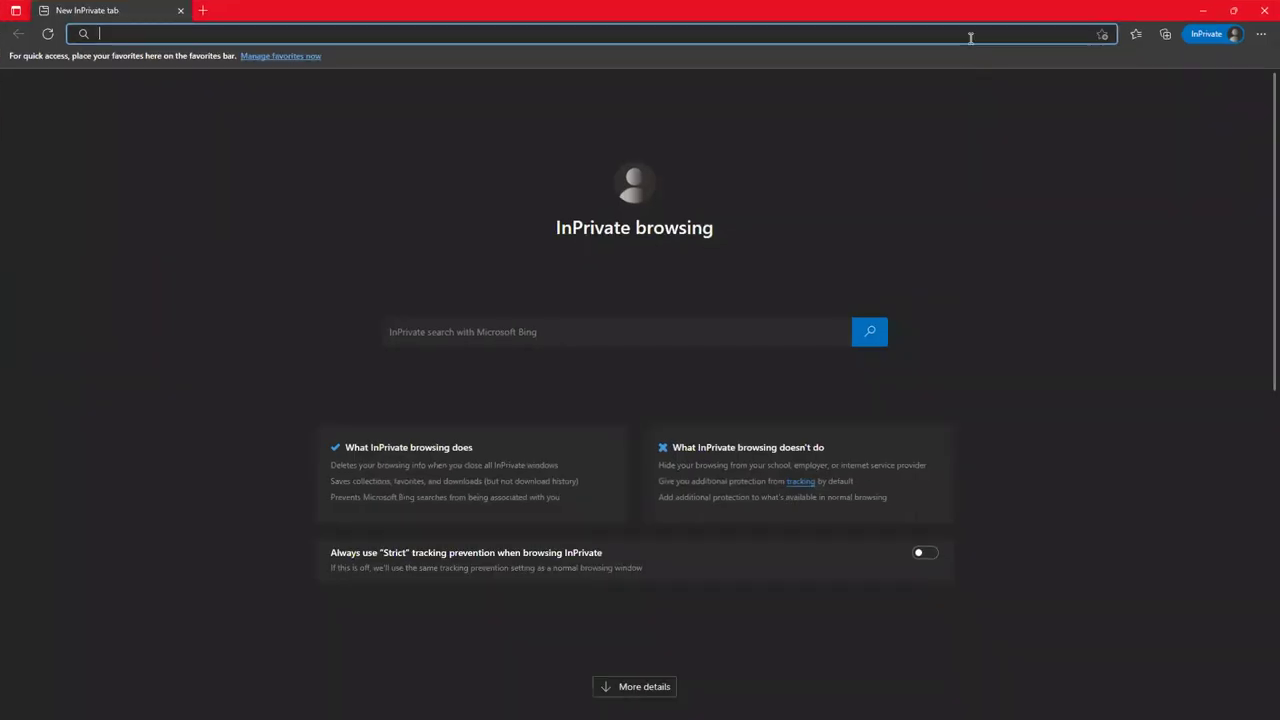
pyautogui.write('outlook')
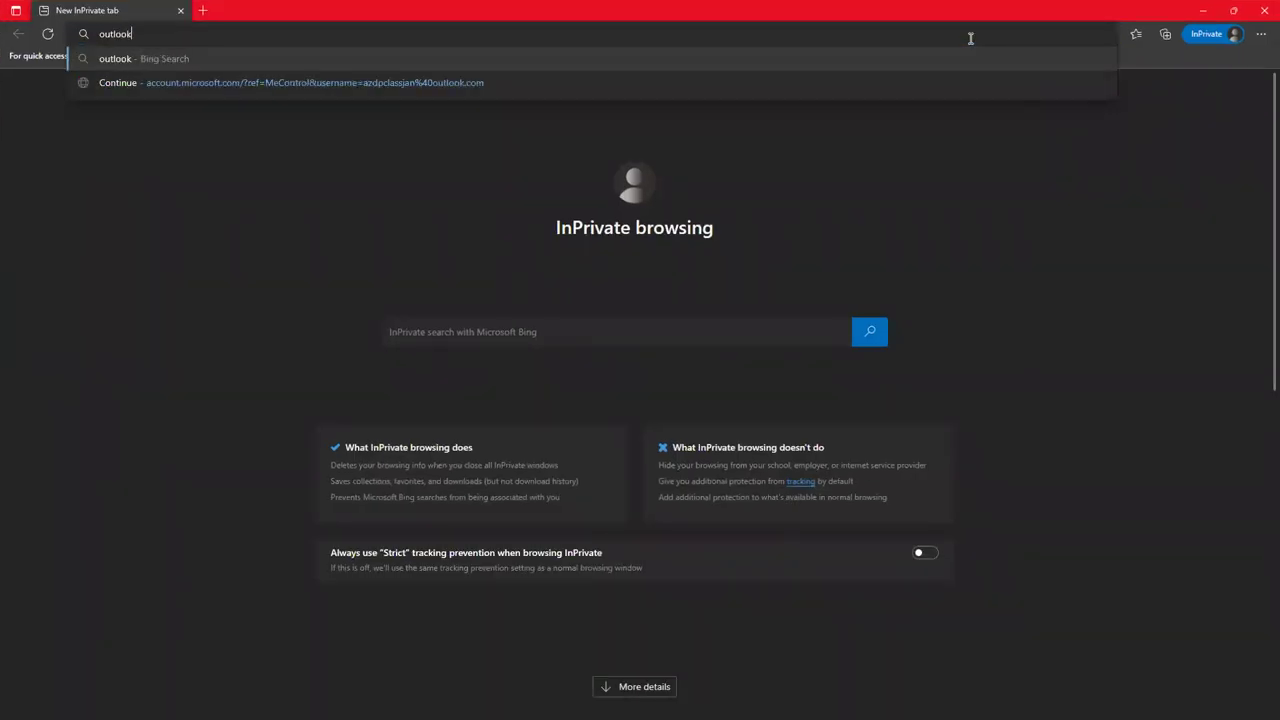
pyautogui.write('.o')
pyautogui.write('e')
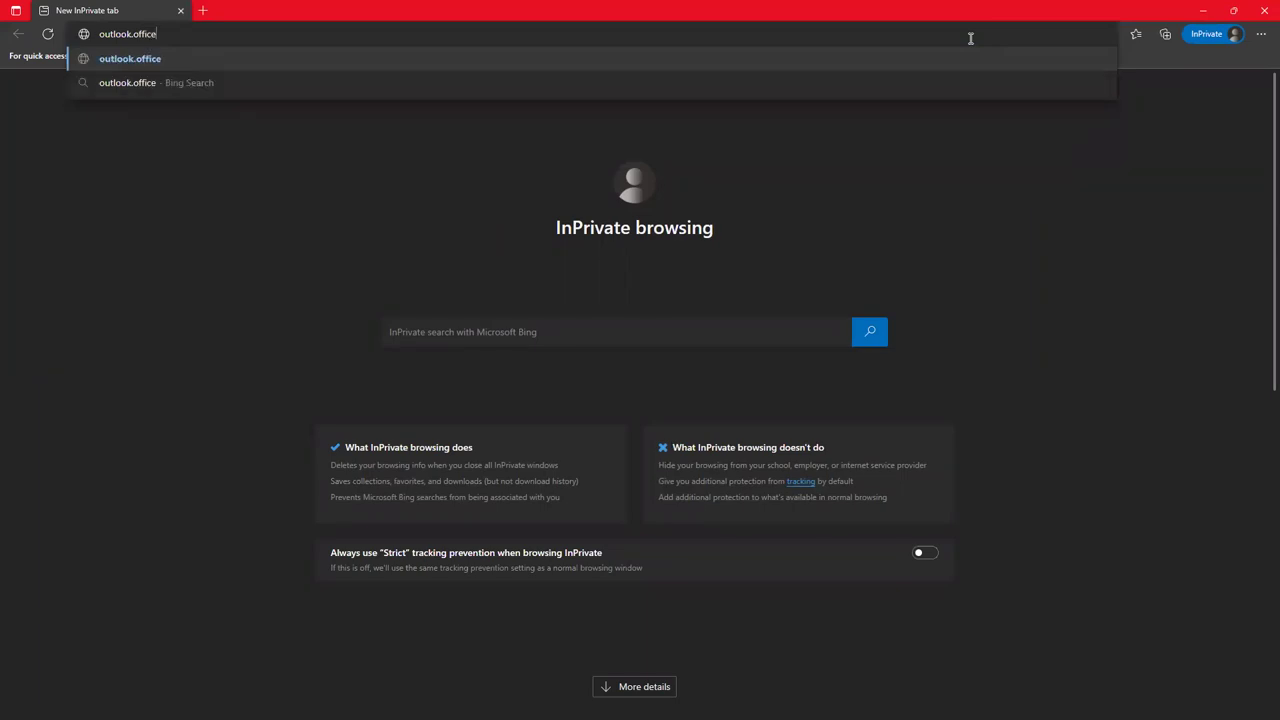
pyautogui.write('365.co')
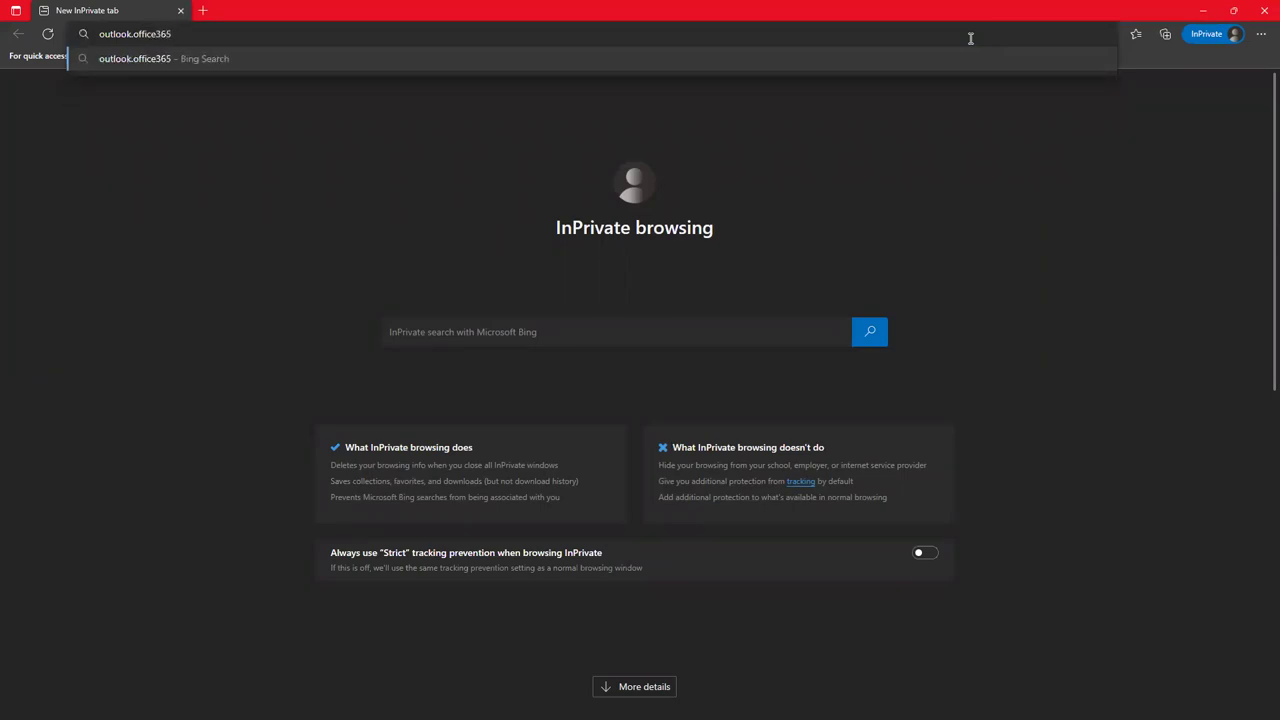
pyautogui.write('m')
pyautogui.press('Return')
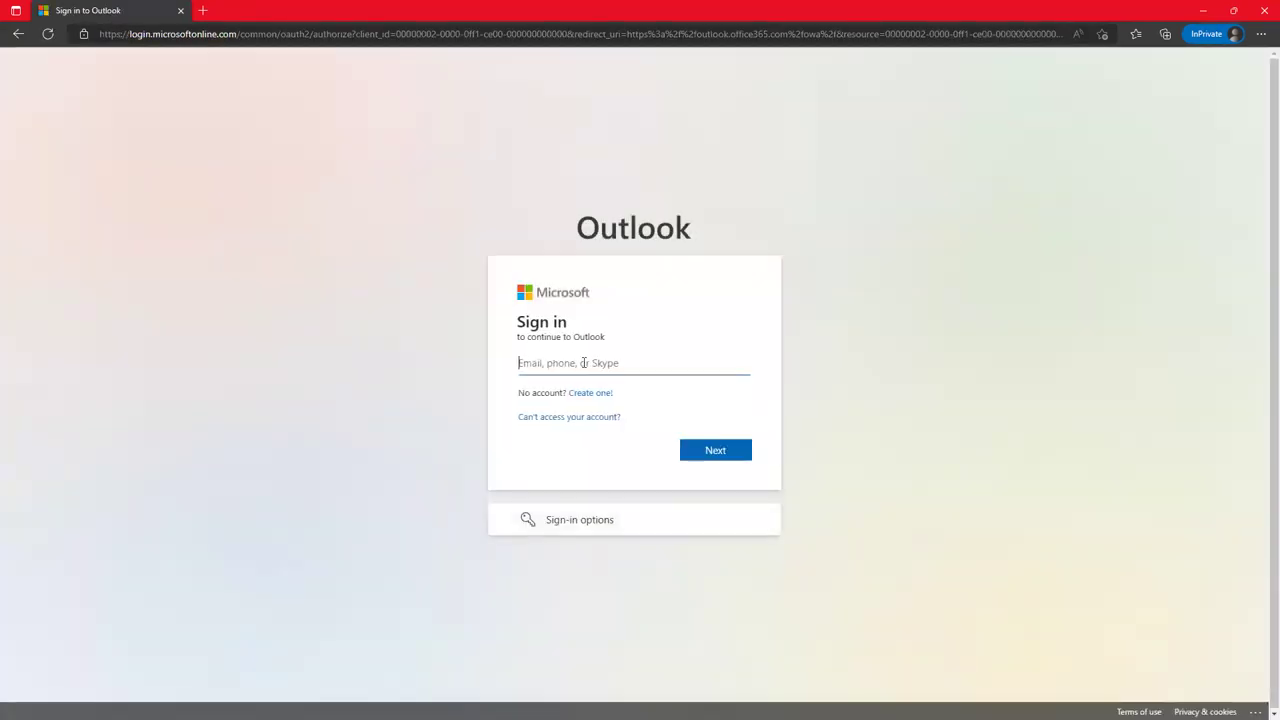
# Enter the user's email address in the Outlook sign-in form, correcting a mistaken entry.
pyautogui.click(584, 363)
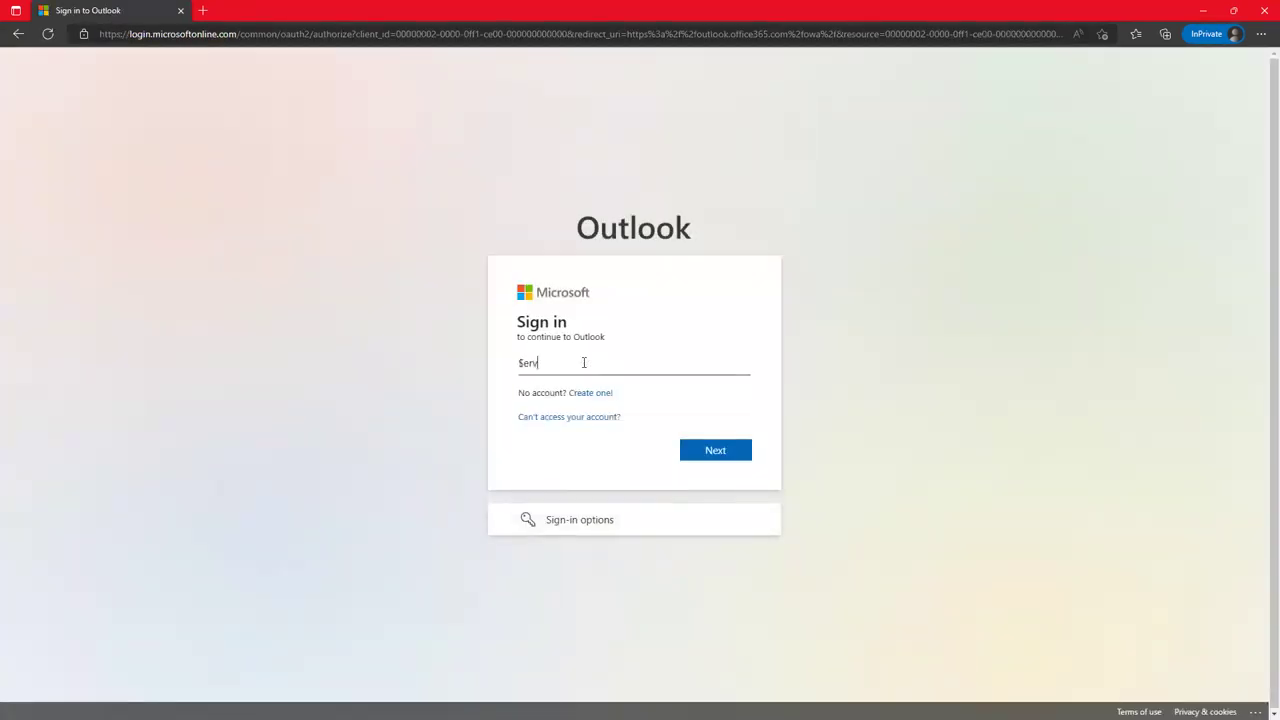
pyautogui.press('Return')
pyautogui.moveTo(588, 385); pyautogui.dragTo(453, 388)
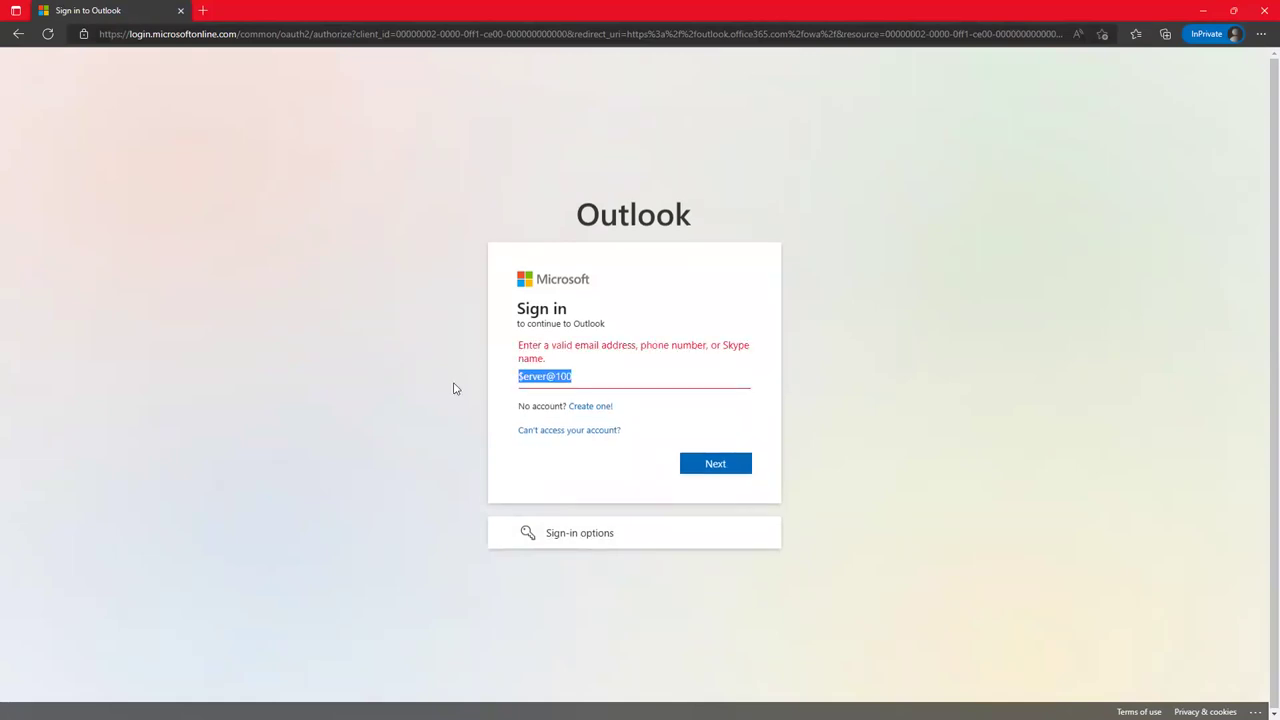
pyautogui.press('BackSpace')
pyautogui.click(601, 409)
pyautogui.click(710, 451)
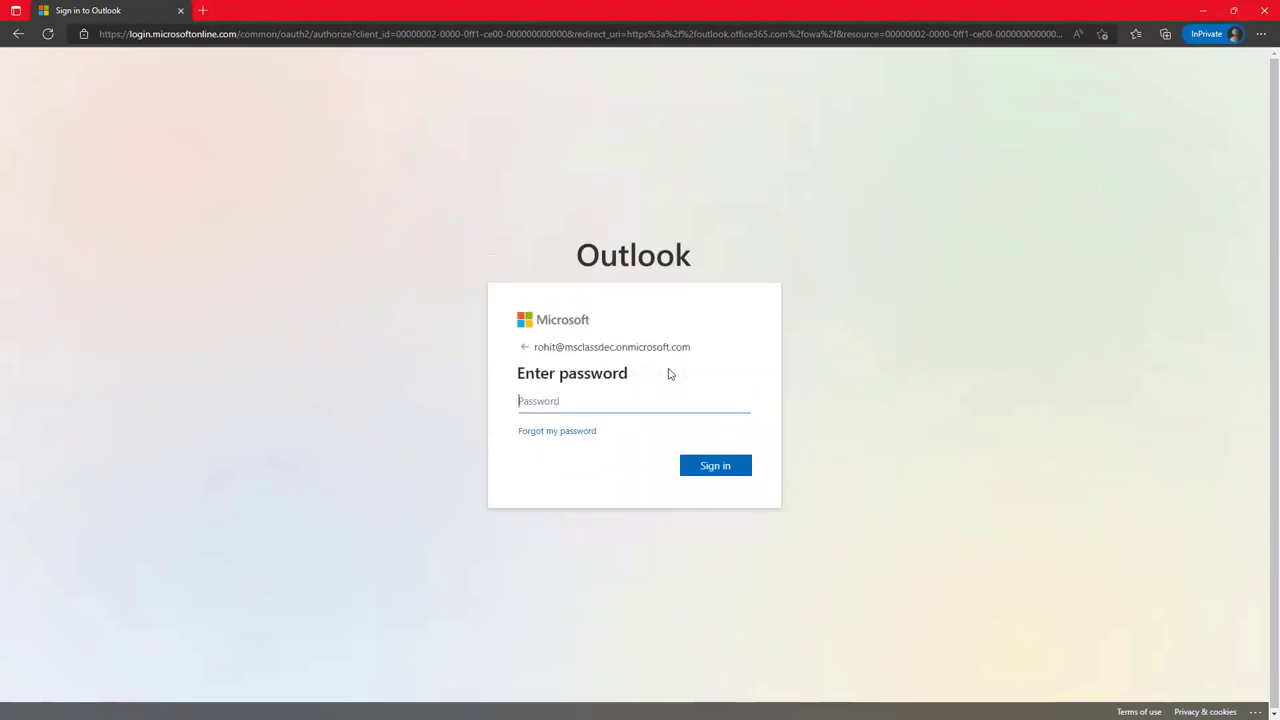
# Sign in with the account password, skipping security setup and declining to stay signed in.
pyautogui.write('••••••••••')
pyautogui.press('Return')
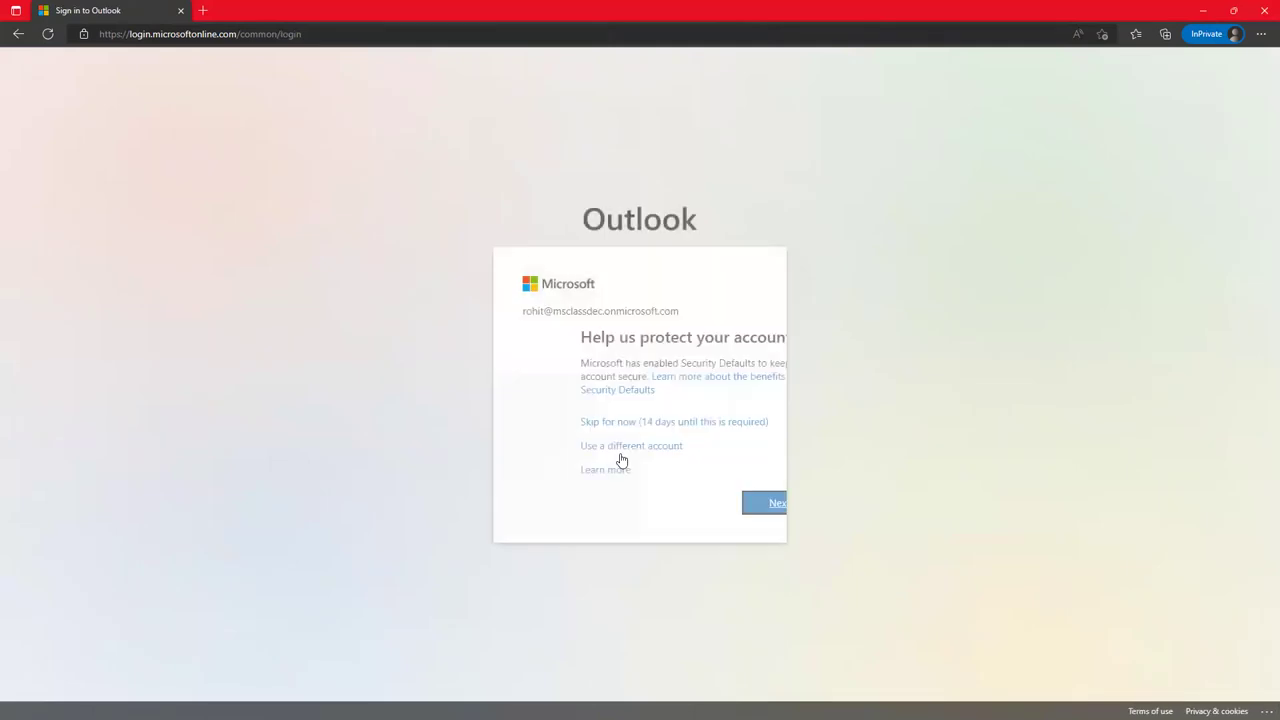
pyautogui.click(649, 424)
pyautogui.click(645, 472)
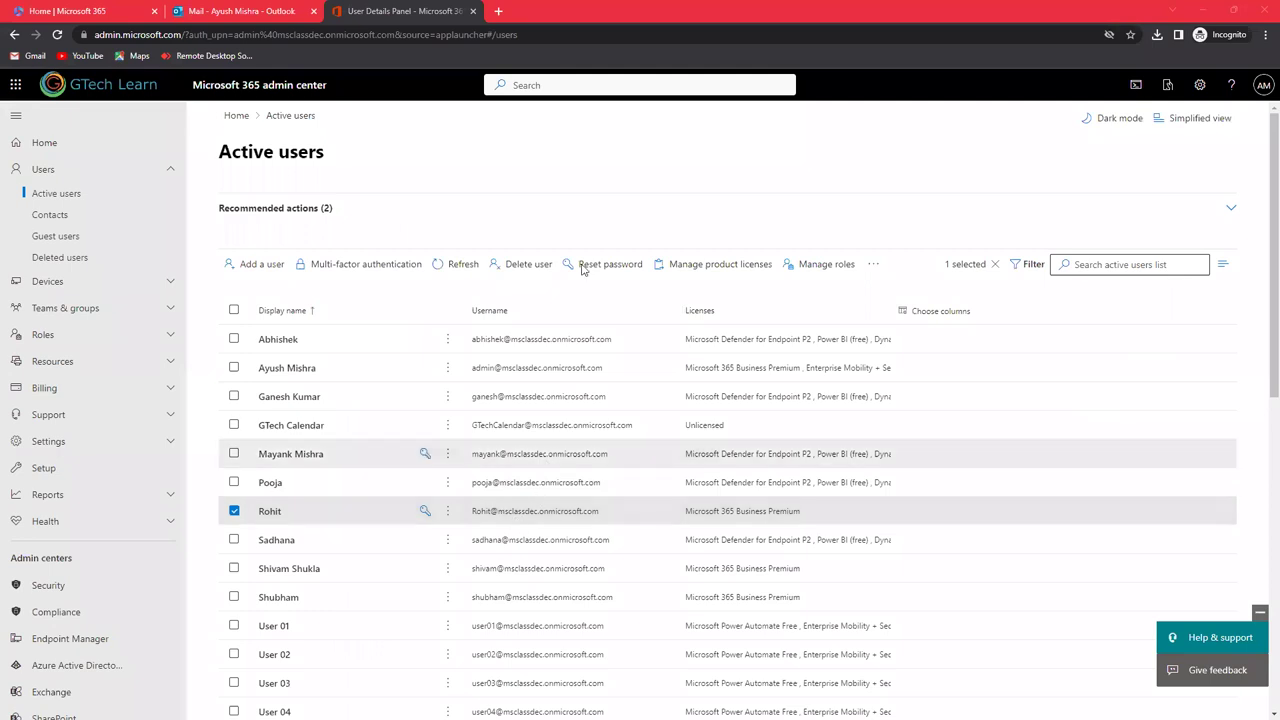
# Switch to the Home | Microsoft 365 browser tab with the app launcher open.
pyautogui.click(110, 10)
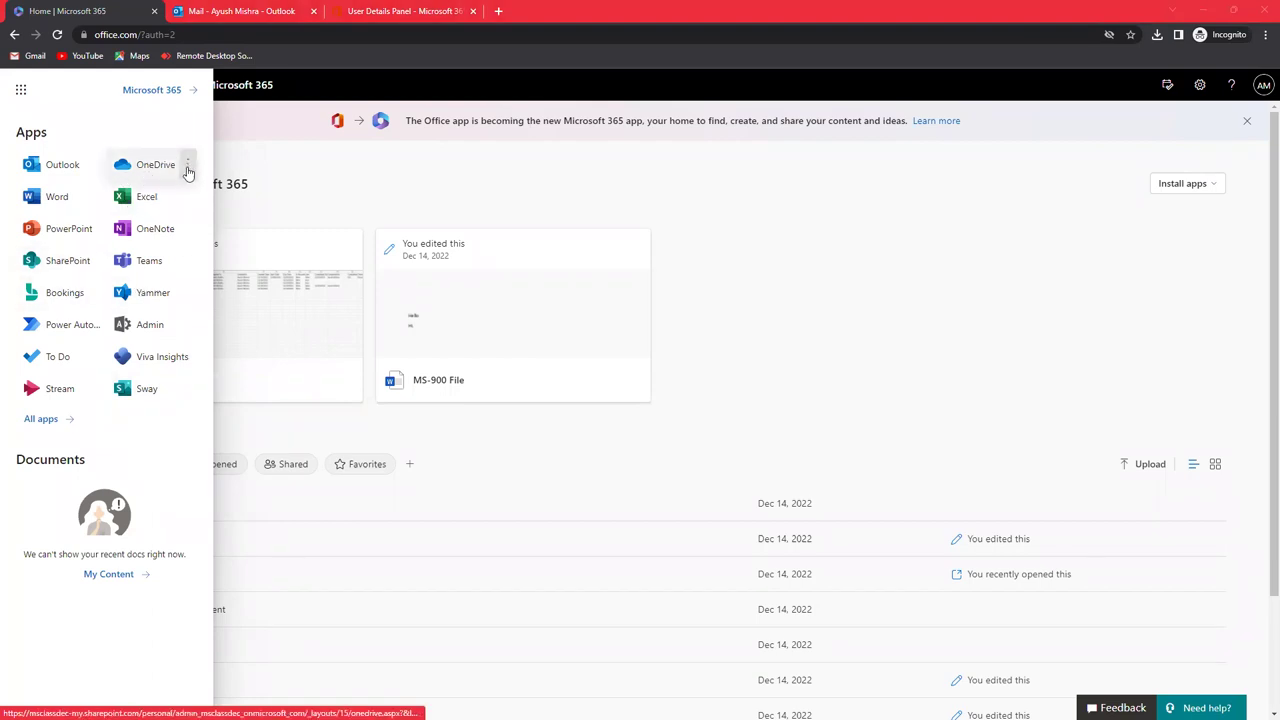
# Open OneDrive in a new tab, skipping security setup and declining to stay signed in.
pyautogui.click(188, 168)
pyautogui.click(210, 189)
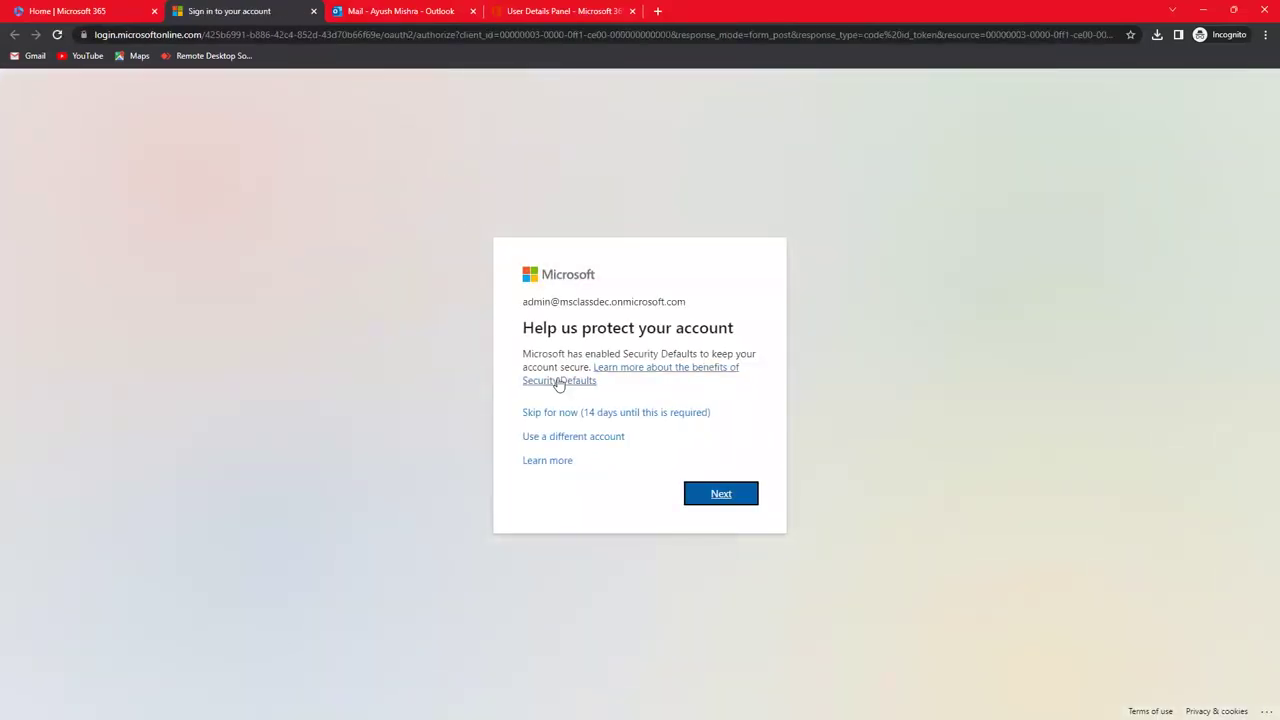
pyautogui.click(586, 413)
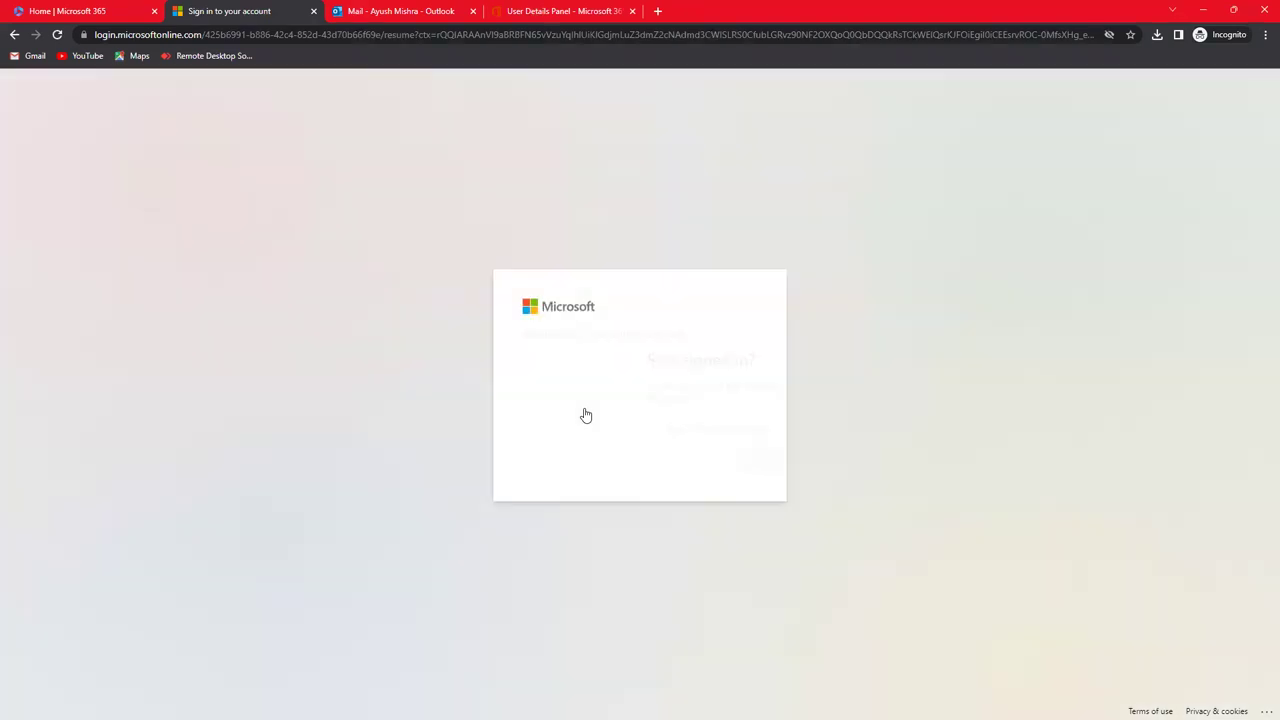
pyautogui.click(622, 463)
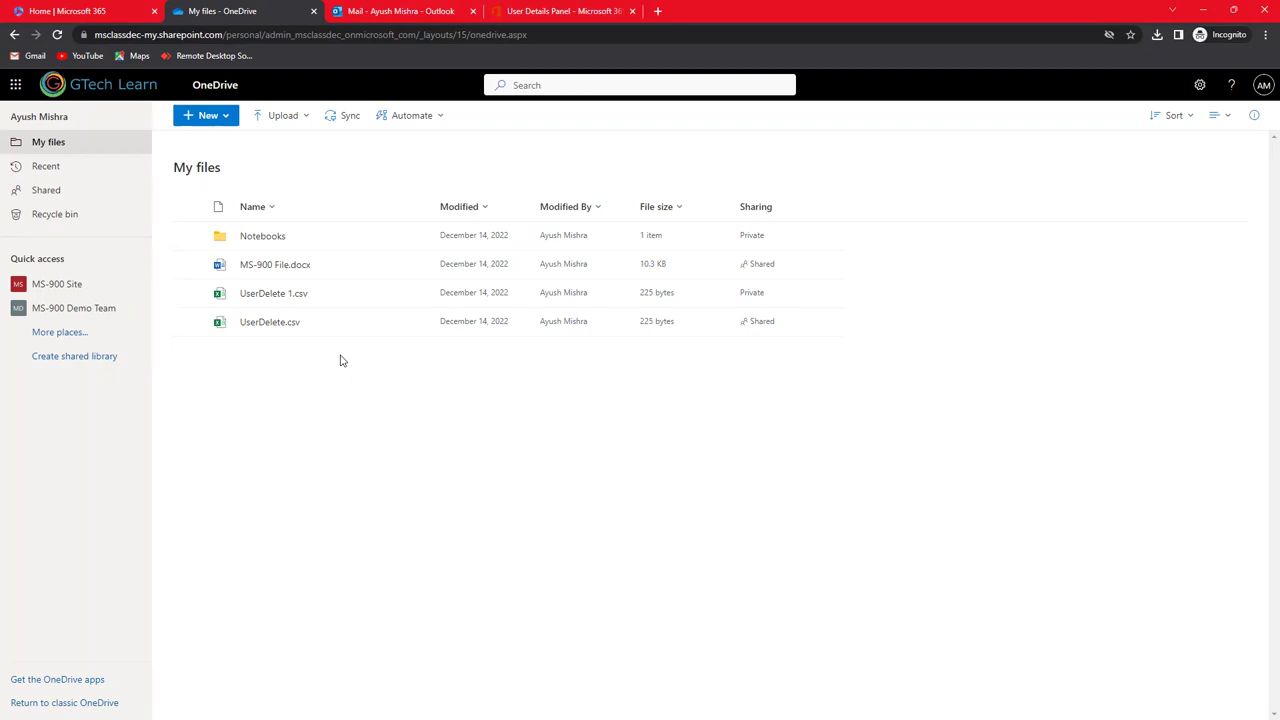
pyautogui.click(105, 10)
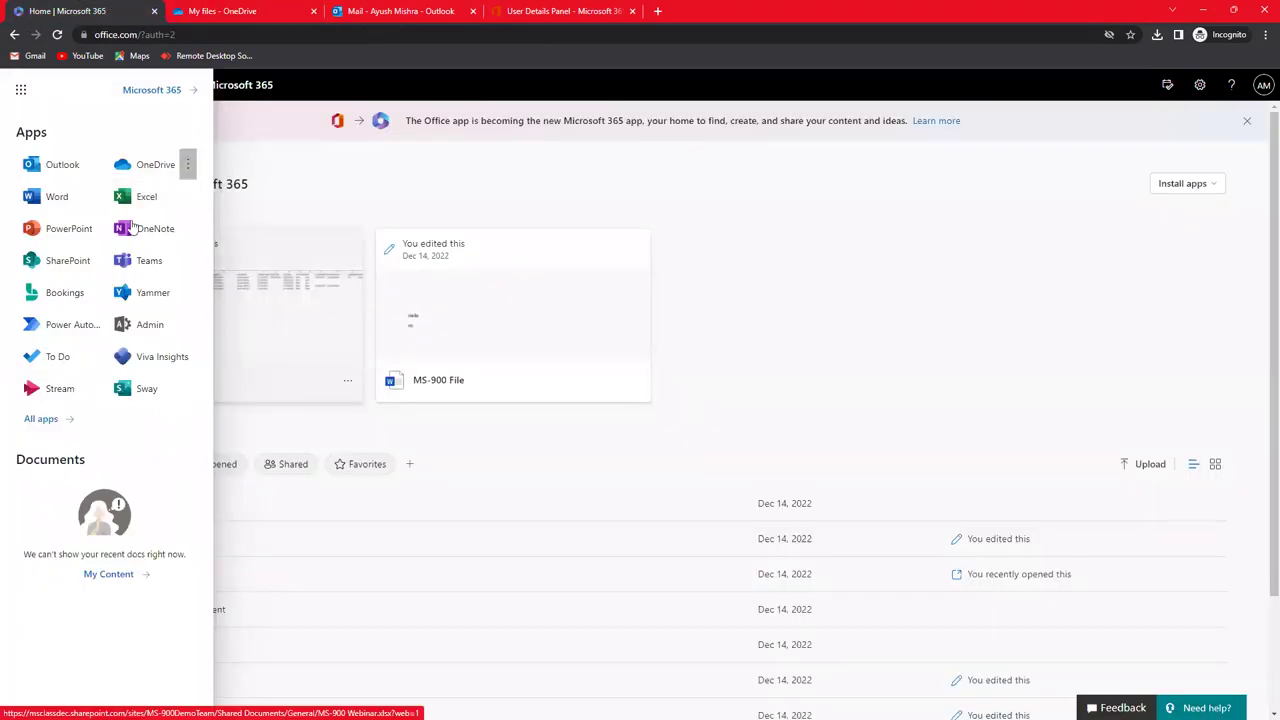
# Launch SharePoint in a new tab, skipping security setup and declining to stay signed in.
pyautogui.click(60, 260)
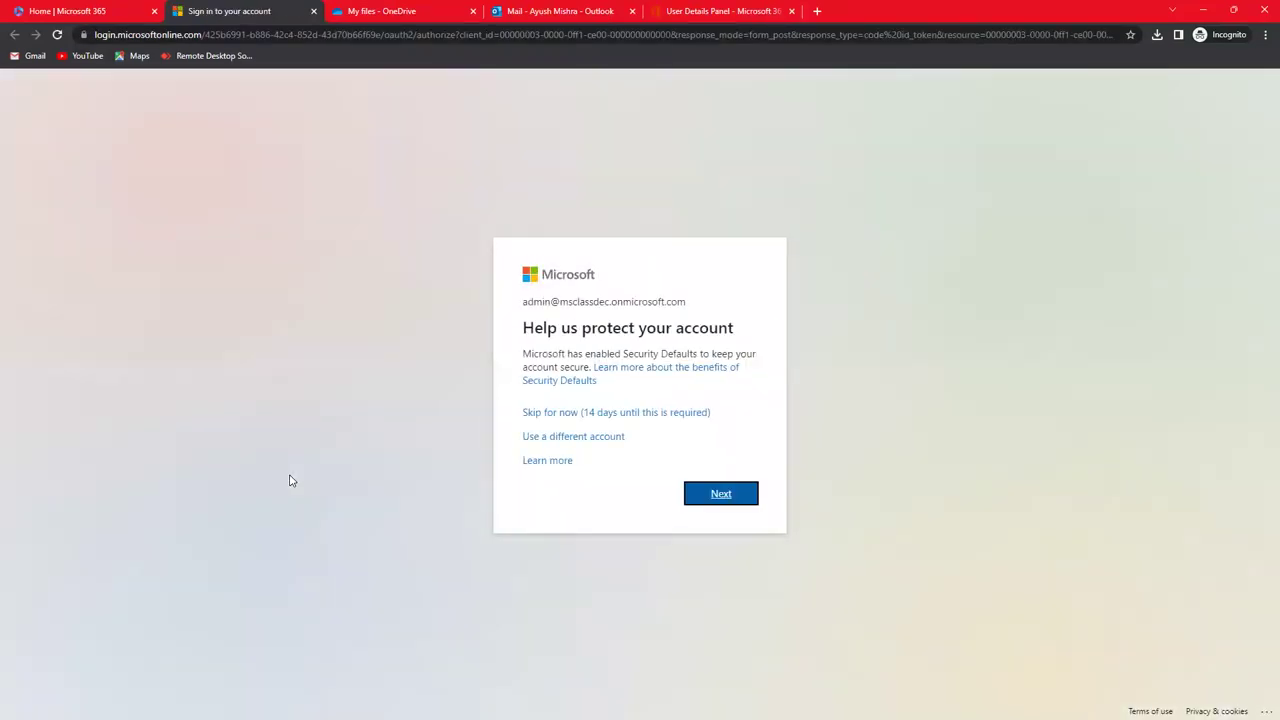
pyautogui.click(544, 412)
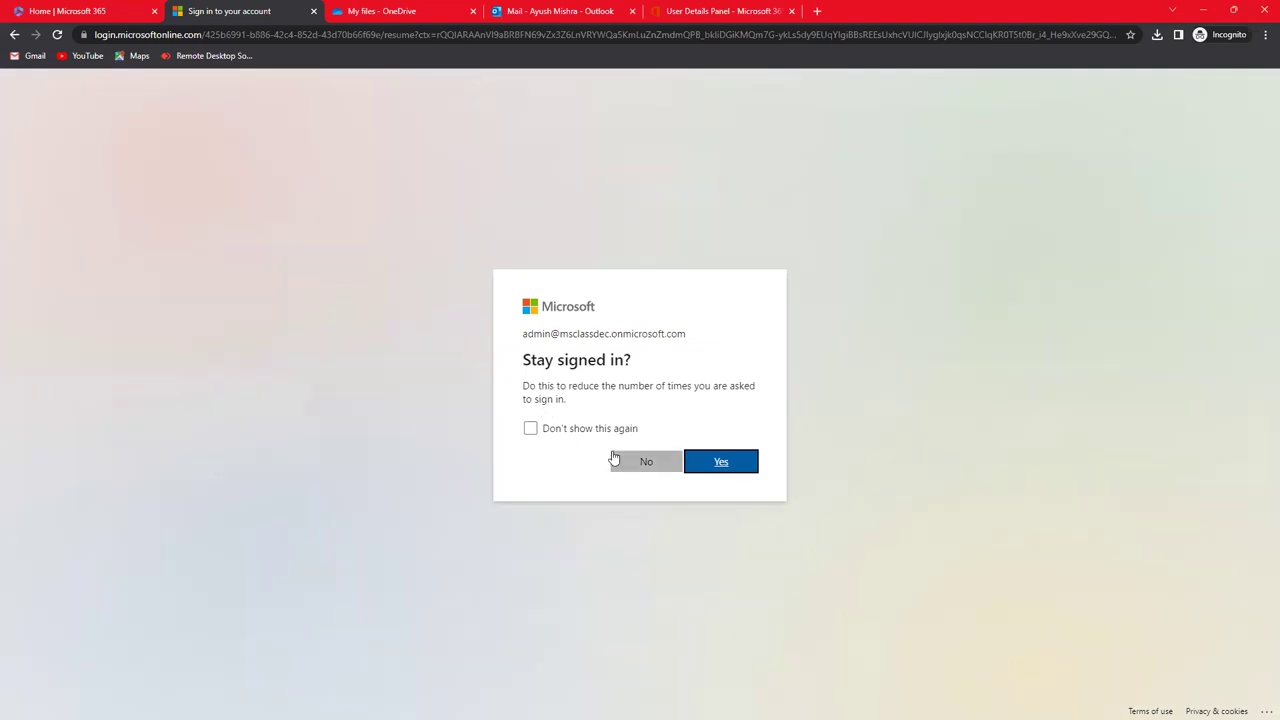
pyautogui.click(669, 470)
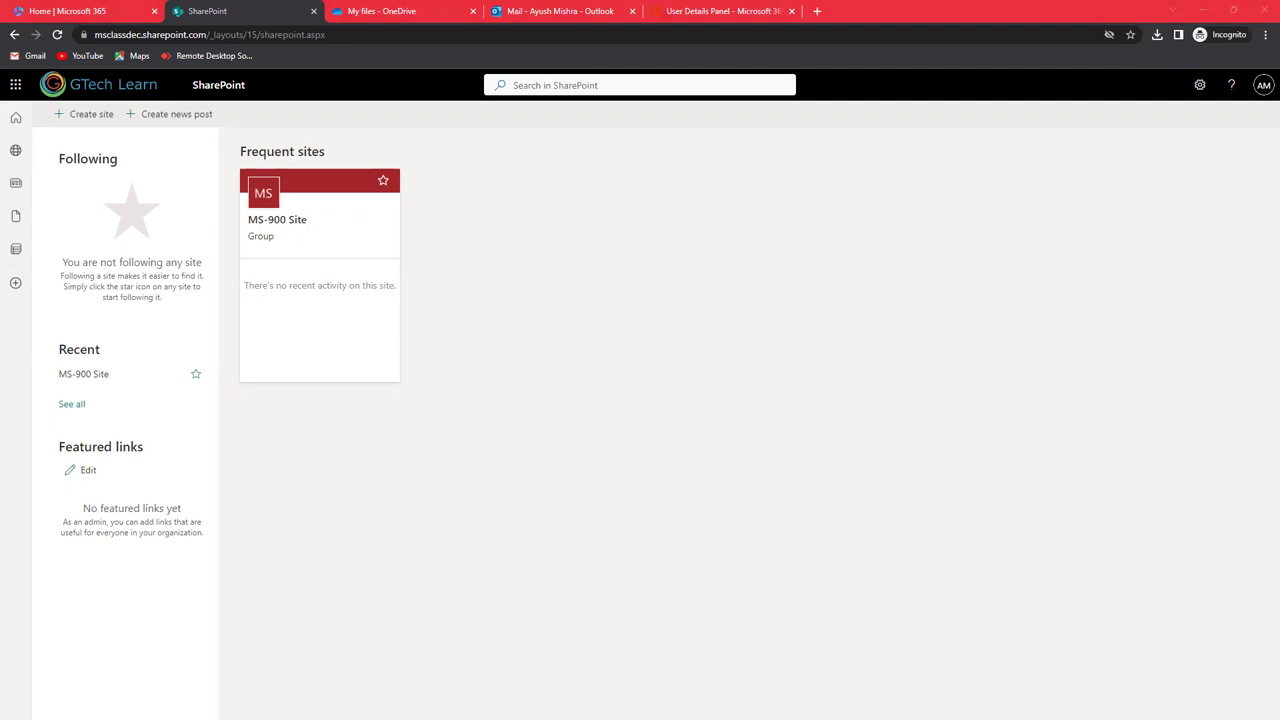
# Start a new team site named 'MS-900 Demo' with the Private privacy setting.
pyautogui.click(91, 116)
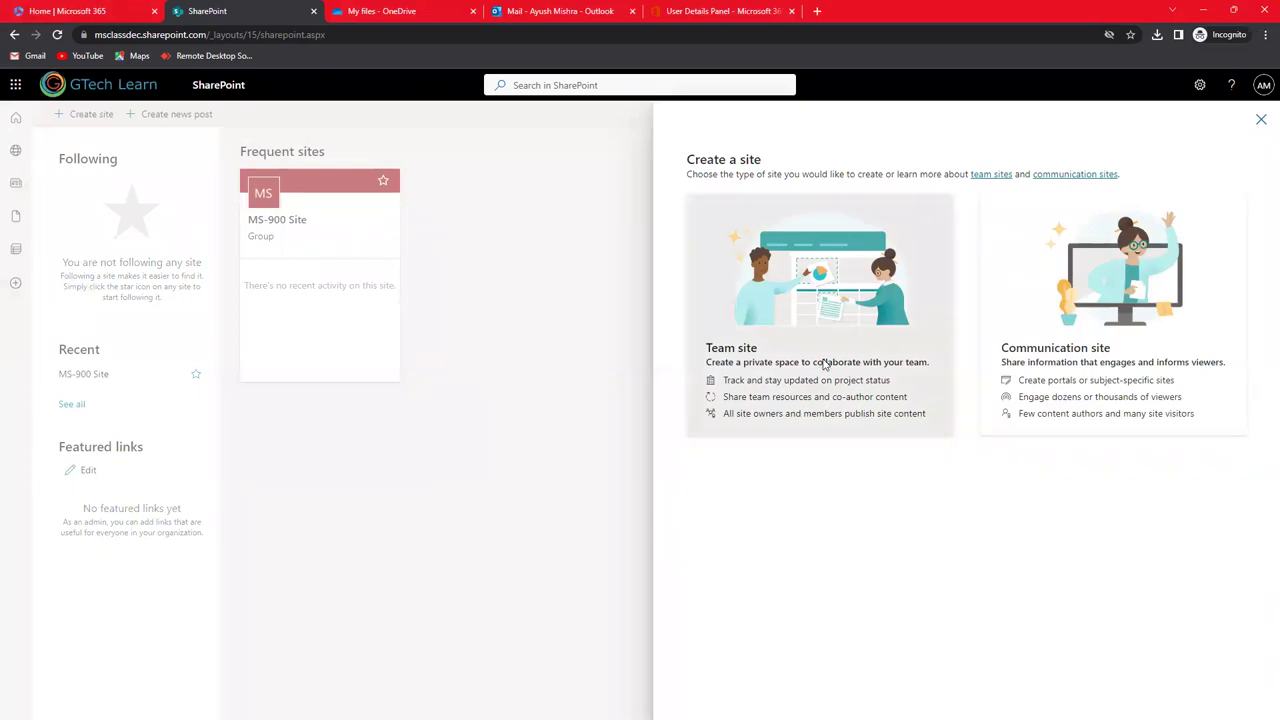
pyautogui.click(824, 366)
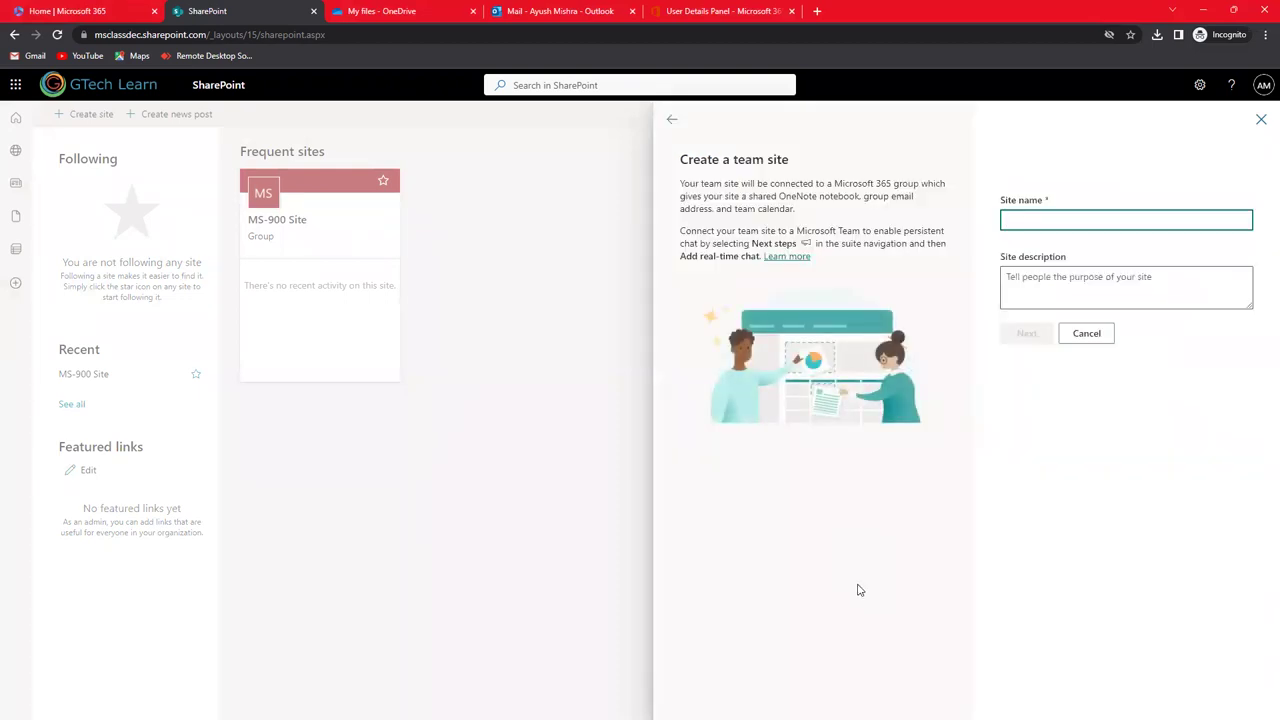
pyautogui.write('MS-')
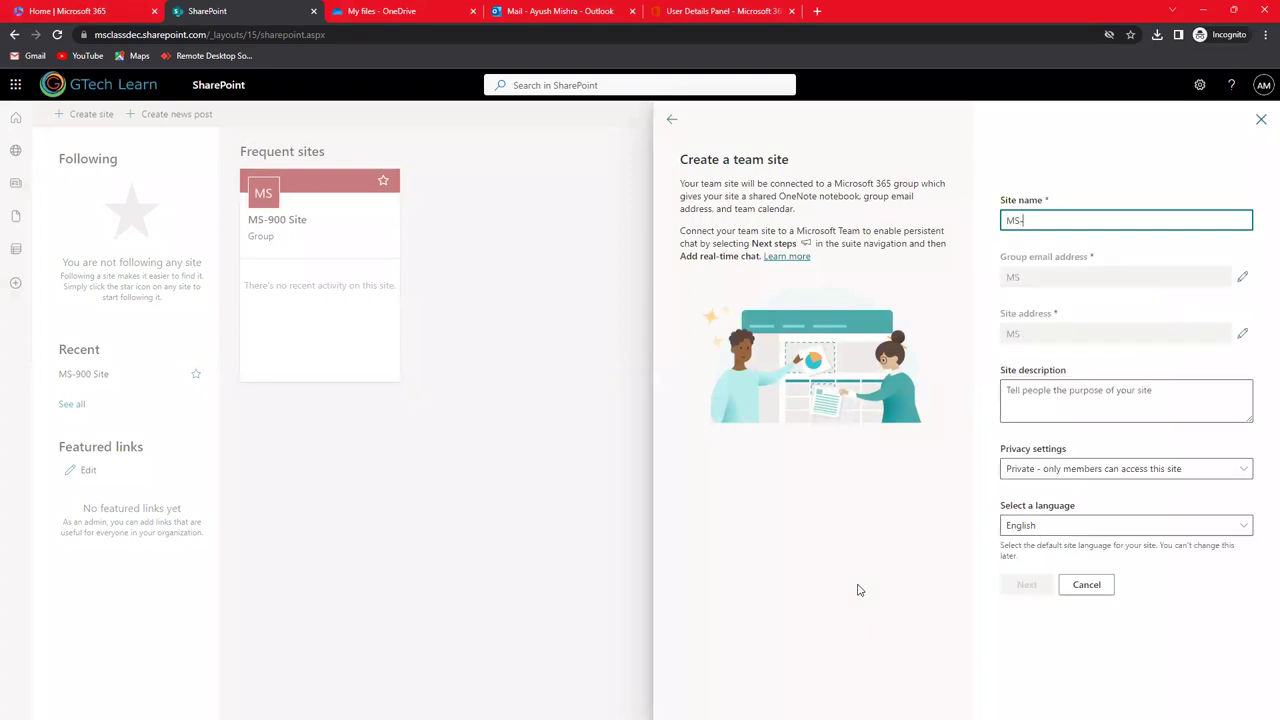
pyautogui.write('900 Demo')
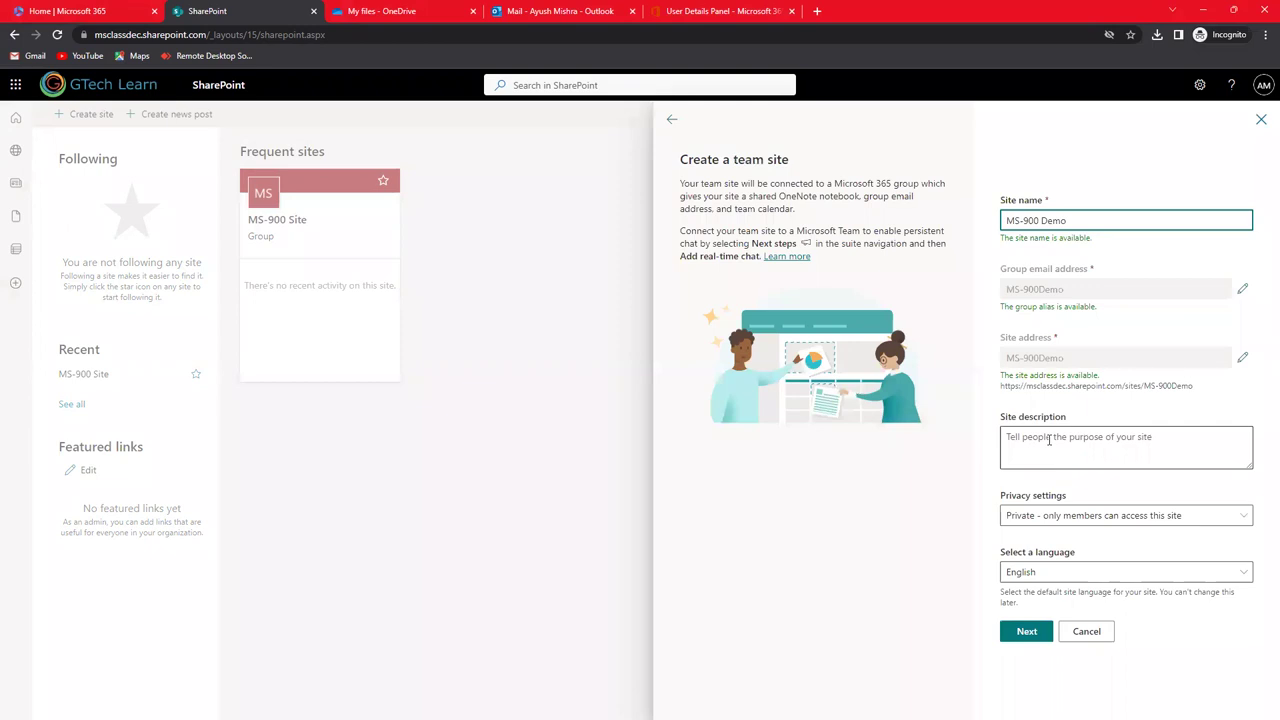
pyautogui.click(1133, 400)
pyautogui.moveTo(1133, 400); pyautogui.dragTo(1001, 396)
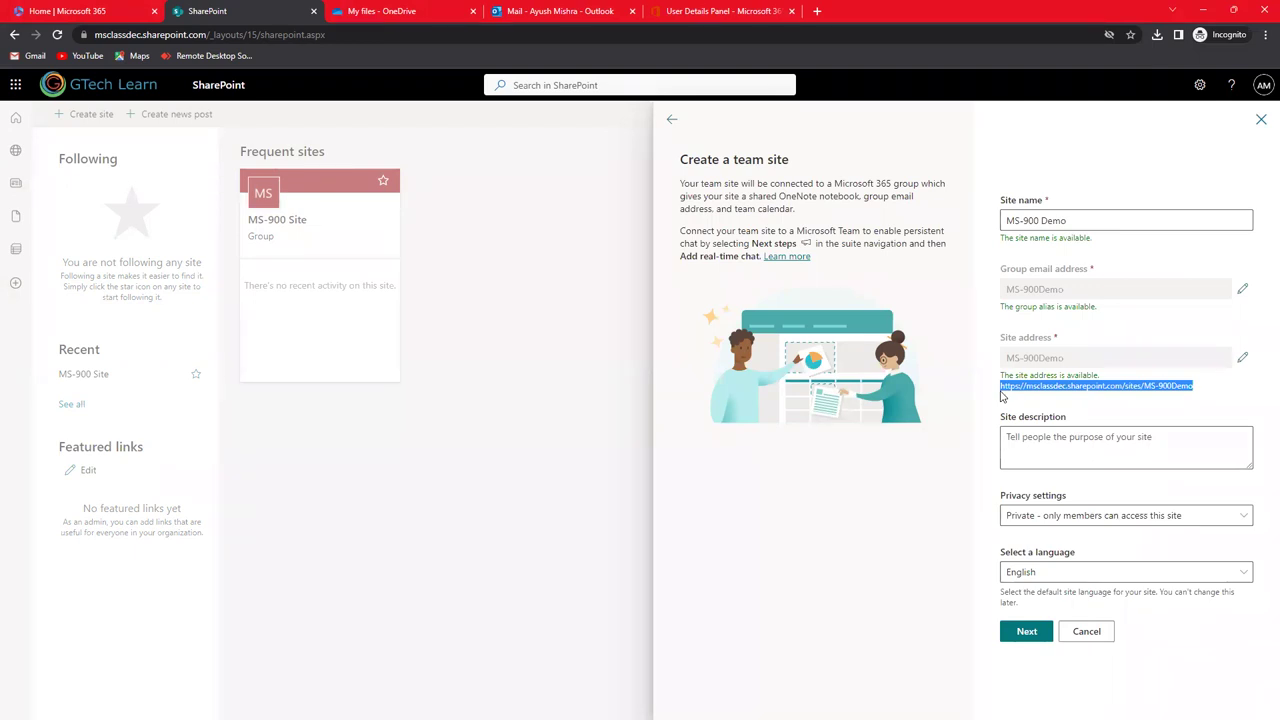
pyautogui.click(1069, 437)
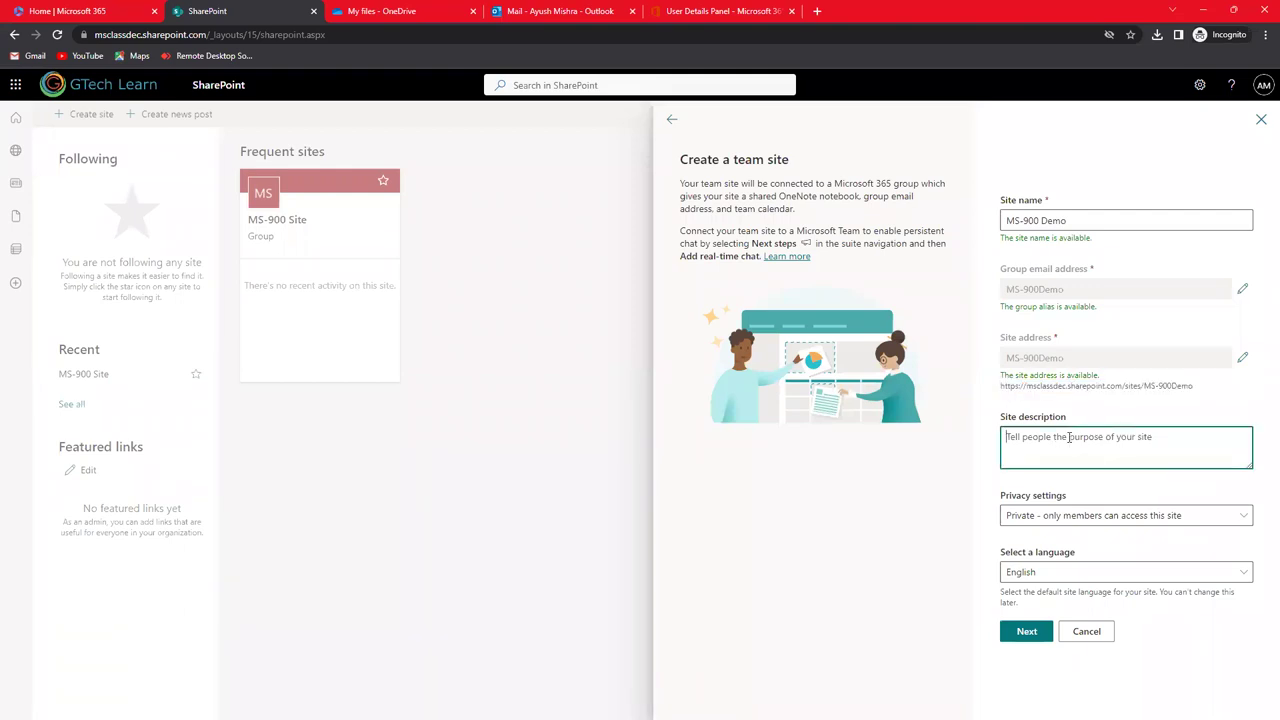
pyautogui.click(1075, 514)
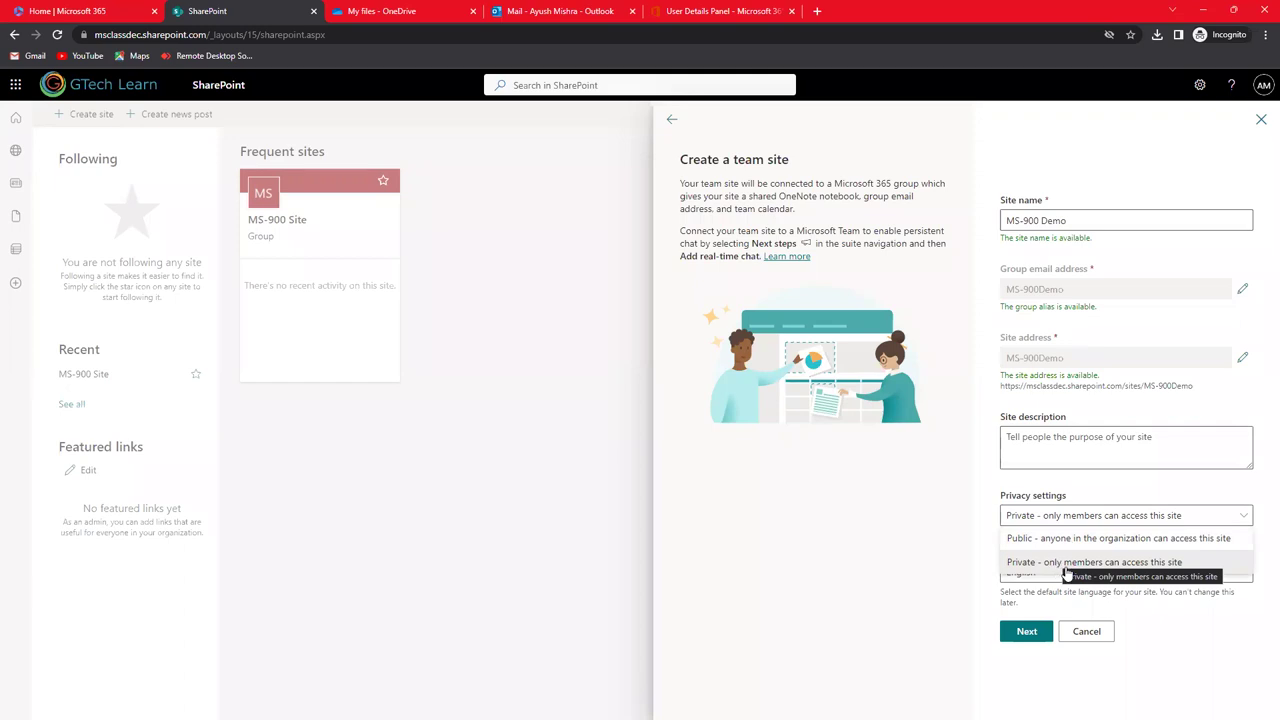
pyautogui.click(1150, 568)
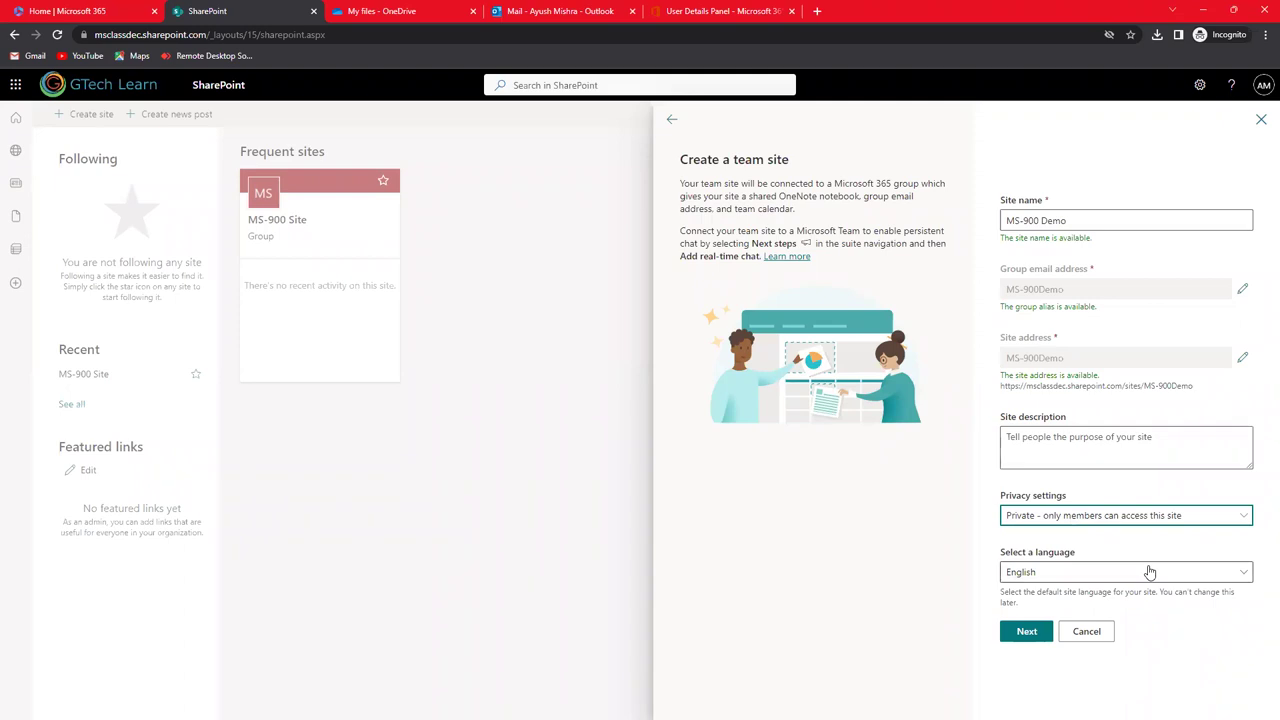
pyautogui.click(1027, 630)
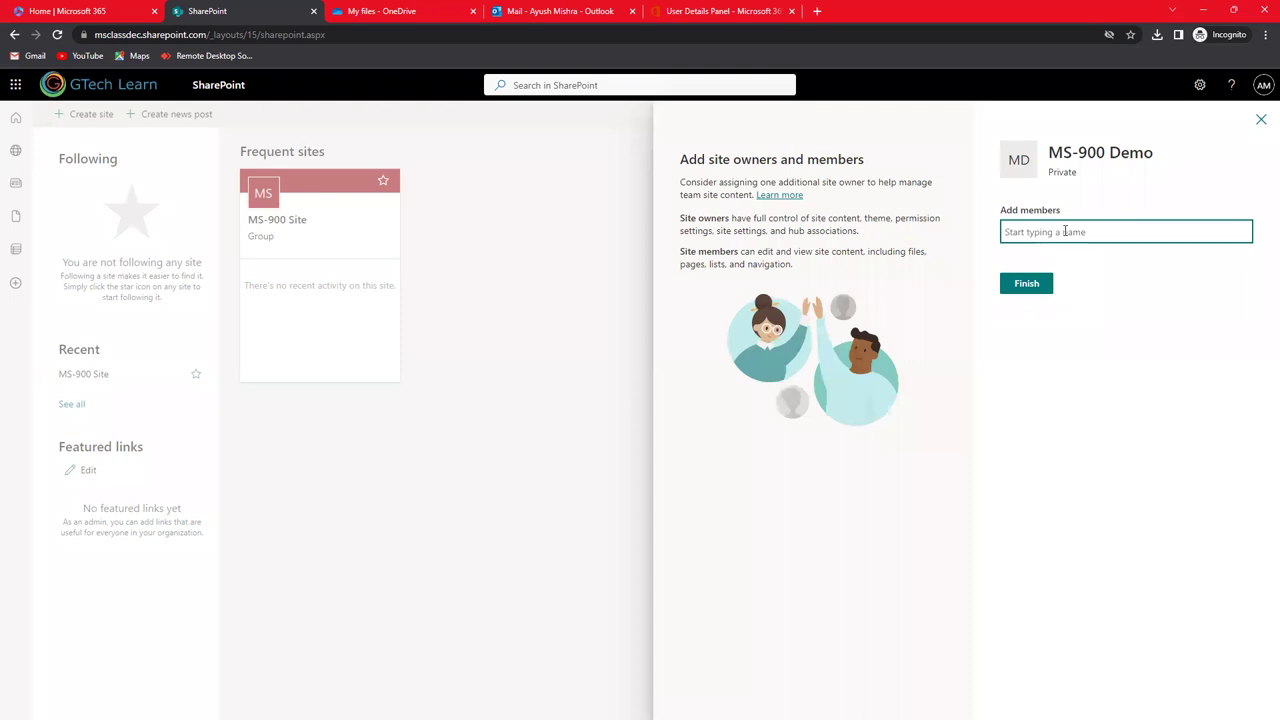
# Add the admin user as site owner and a second user as member, then finish.
pyautogui.write('ayus')
pyautogui.press('BackSpace')
pyautogui.press('BackSpace')
pyautogui.press('BackSpace')
pyautogui.press('BackSpace')
pyautogui.write('admijn')
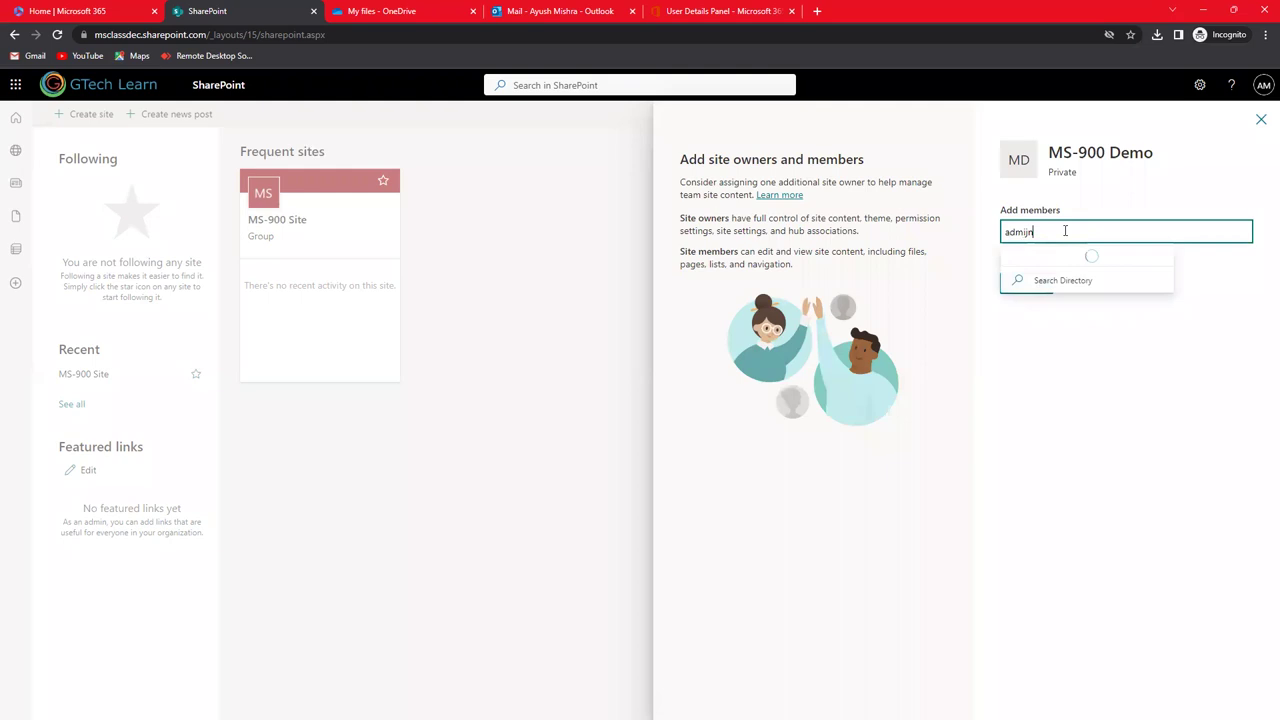
pyautogui.press('BackSpace')
pyautogui.press('BackSpace')
pyautogui.press('BackSpace')
pyautogui.write('in')
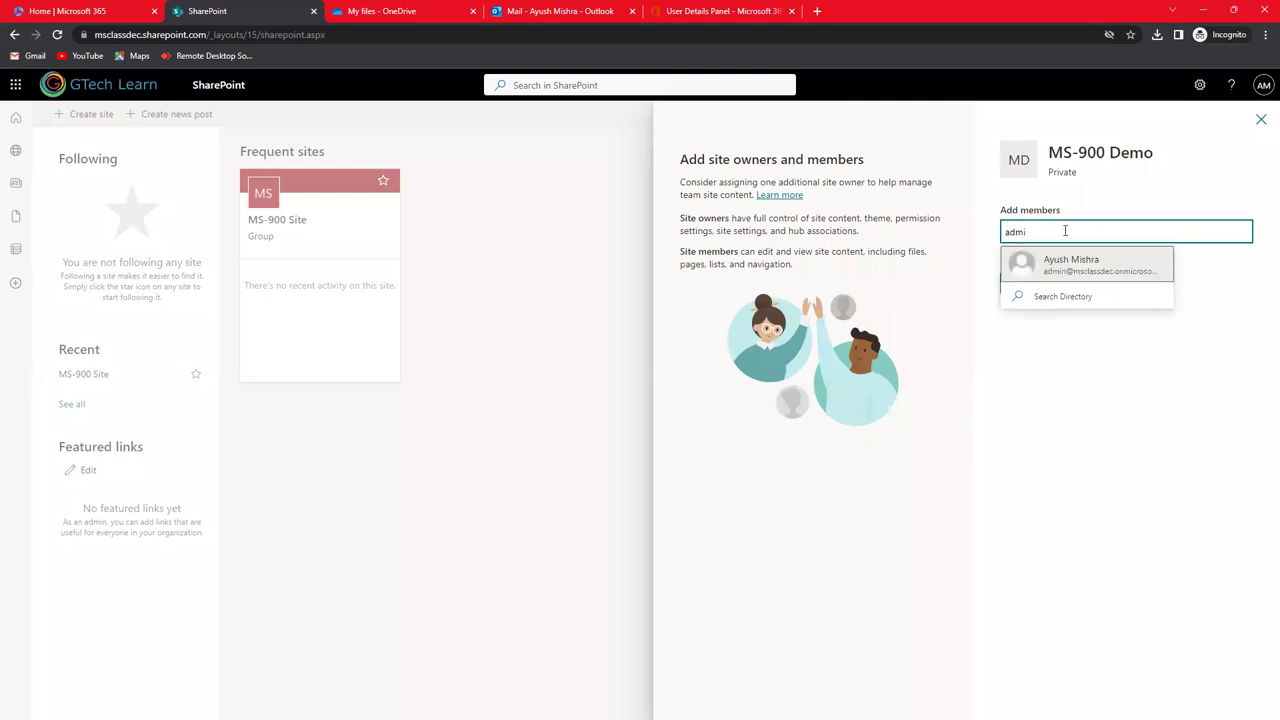
pyautogui.click(1075, 263)
pyautogui.click(1052, 307)
pyautogui.click(1069, 350)
pyautogui.click(1069, 234)
pyautogui.write('ganes')
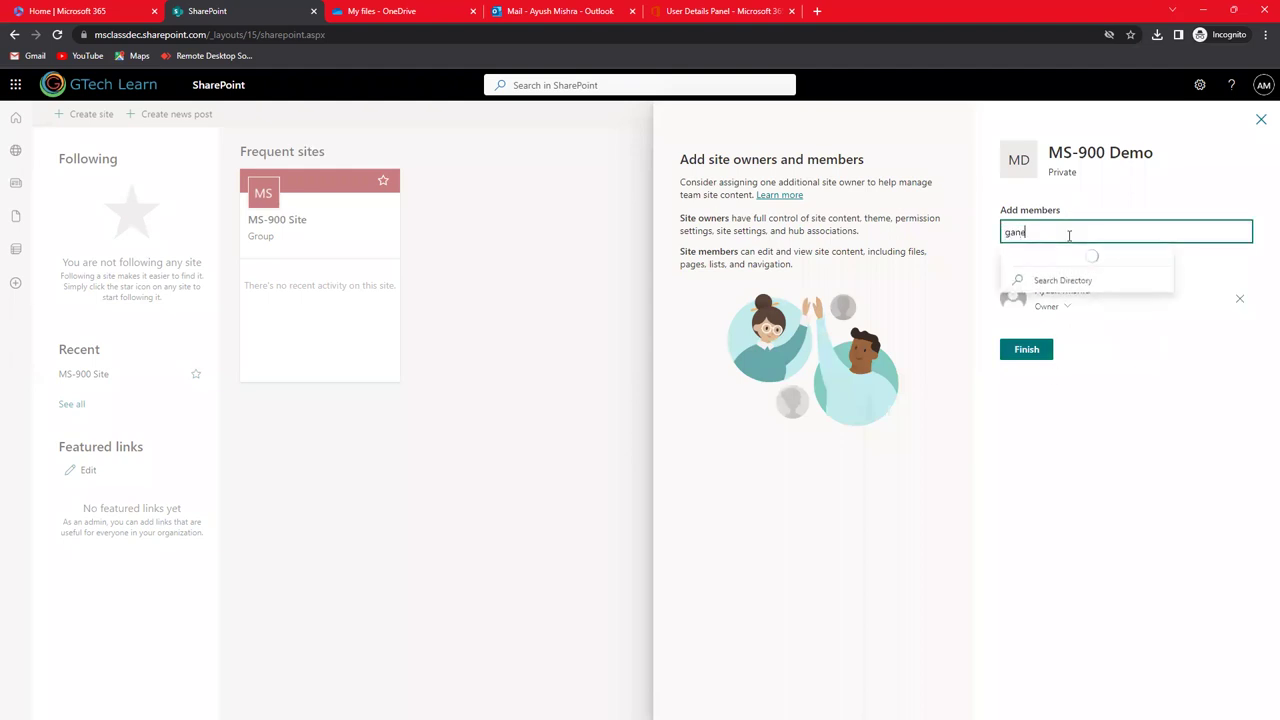
pyautogui.click(1058, 262)
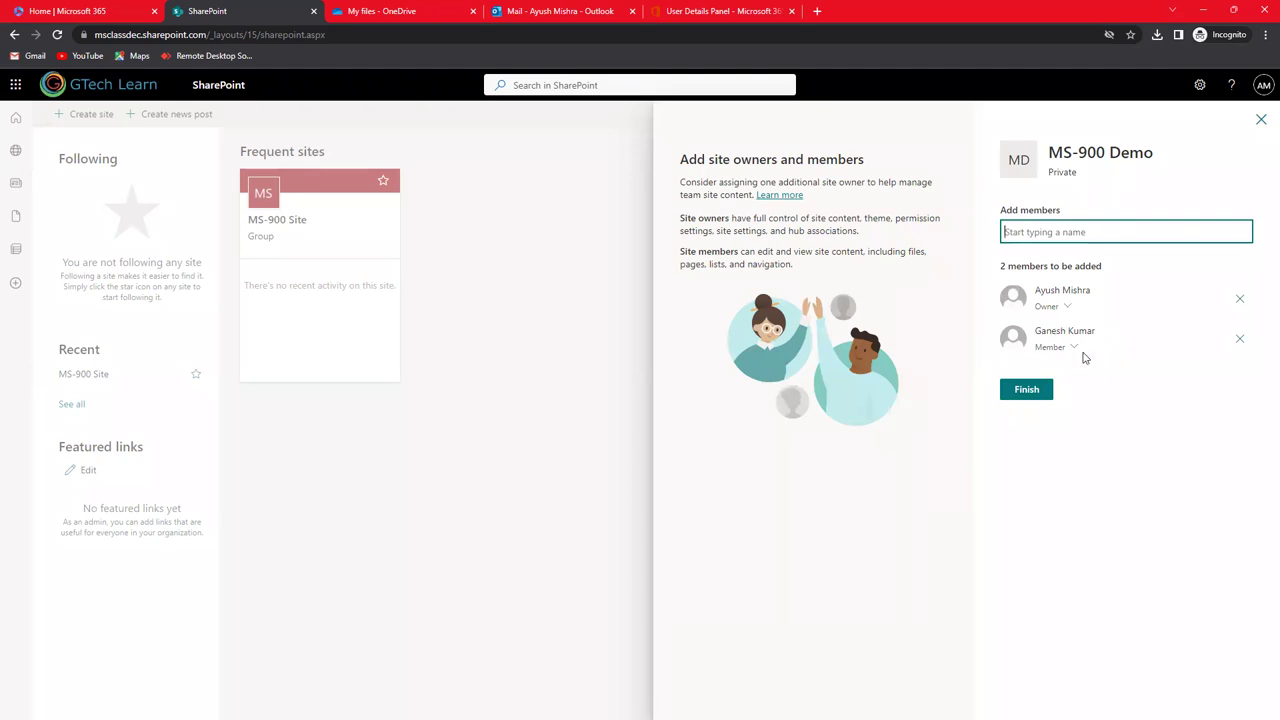
pyautogui.click(1025, 396)
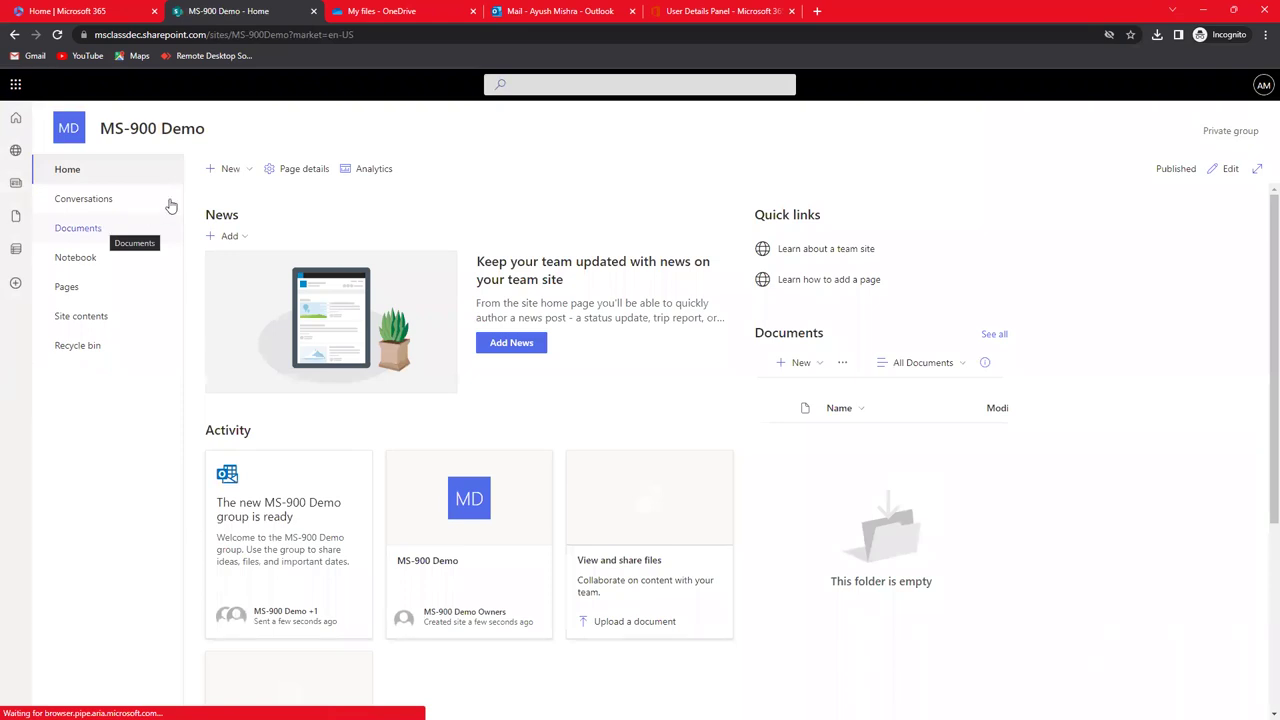
pyautogui.click(232, 170)
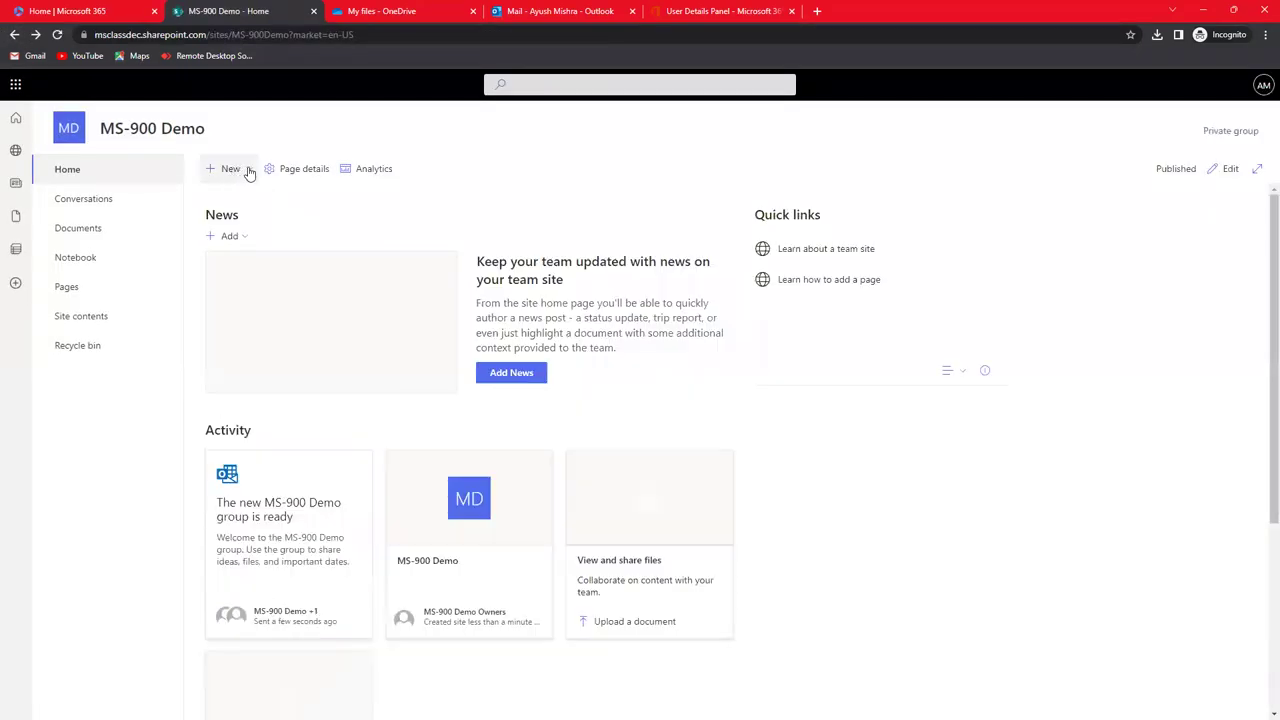
# Dismiss the security, stay-signed-in, site design and next steps prompts, then show My sites.
pyautogui.click(249, 171)
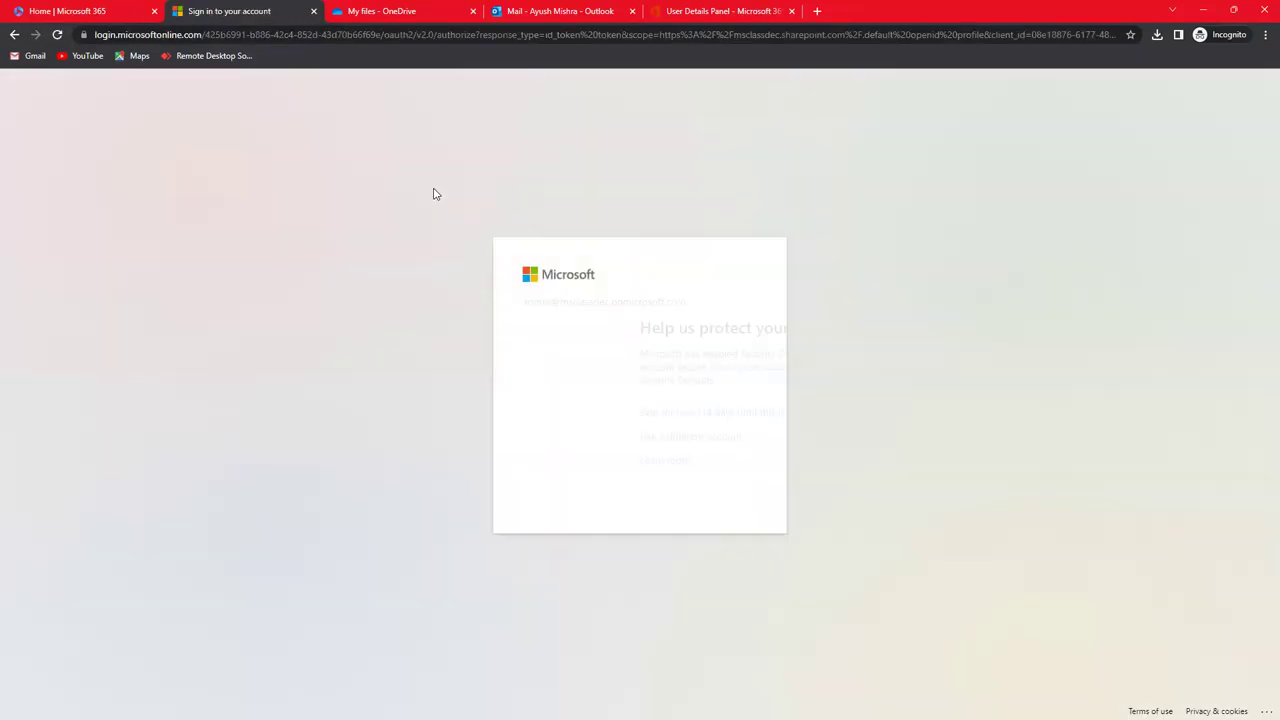
pyautogui.click(606, 412)
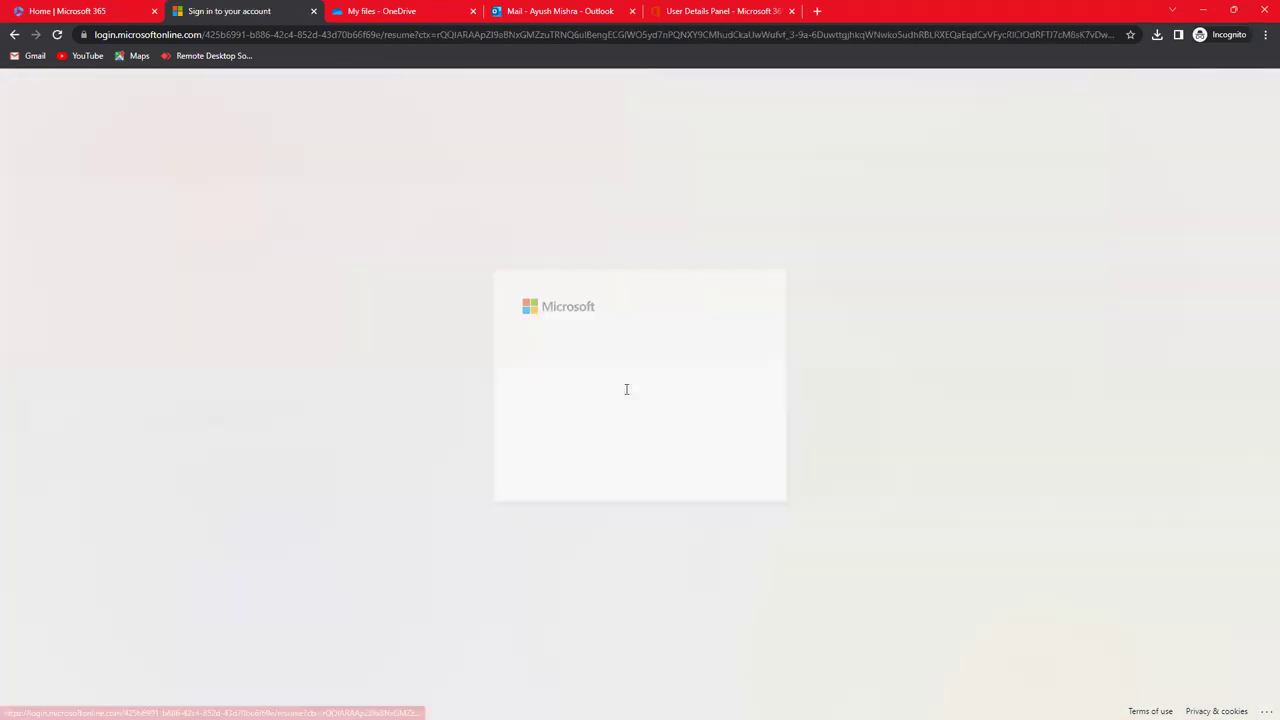
pyautogui.click(646, 461)
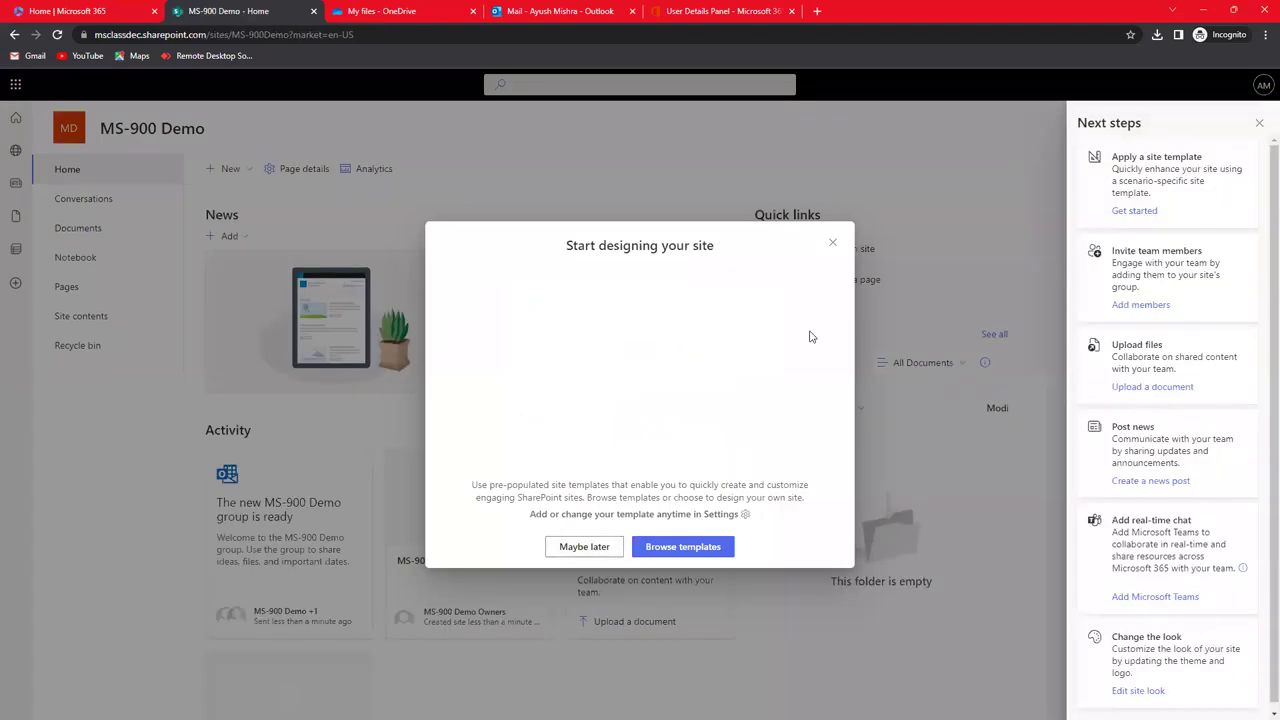
pyautogui.click(832, 243)
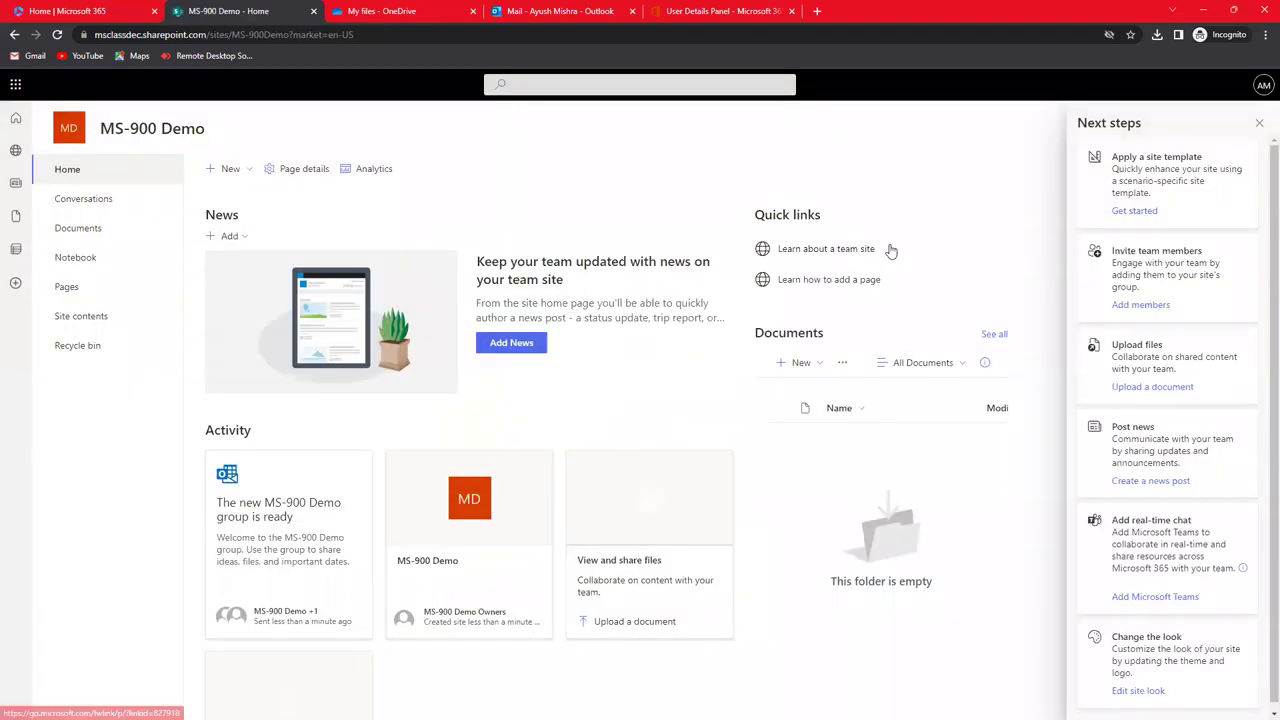
pyautogui.click(1258, 123)
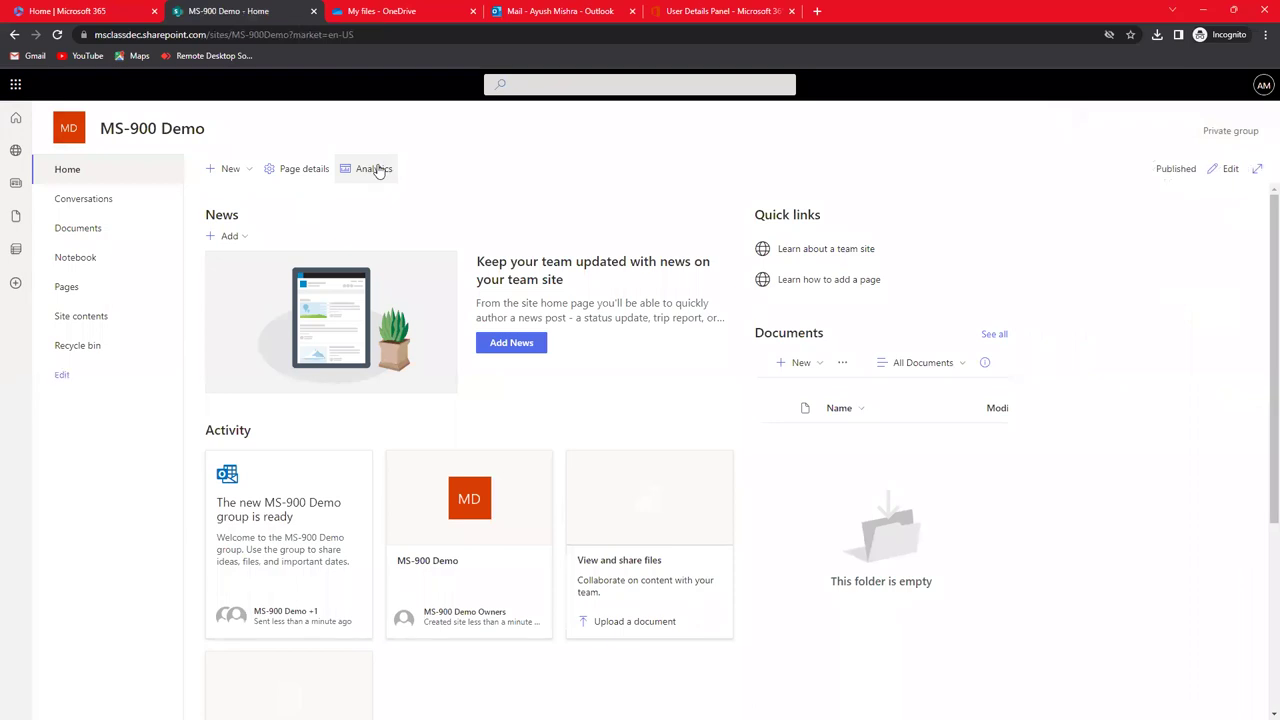
pyautogui.click(17, 155)
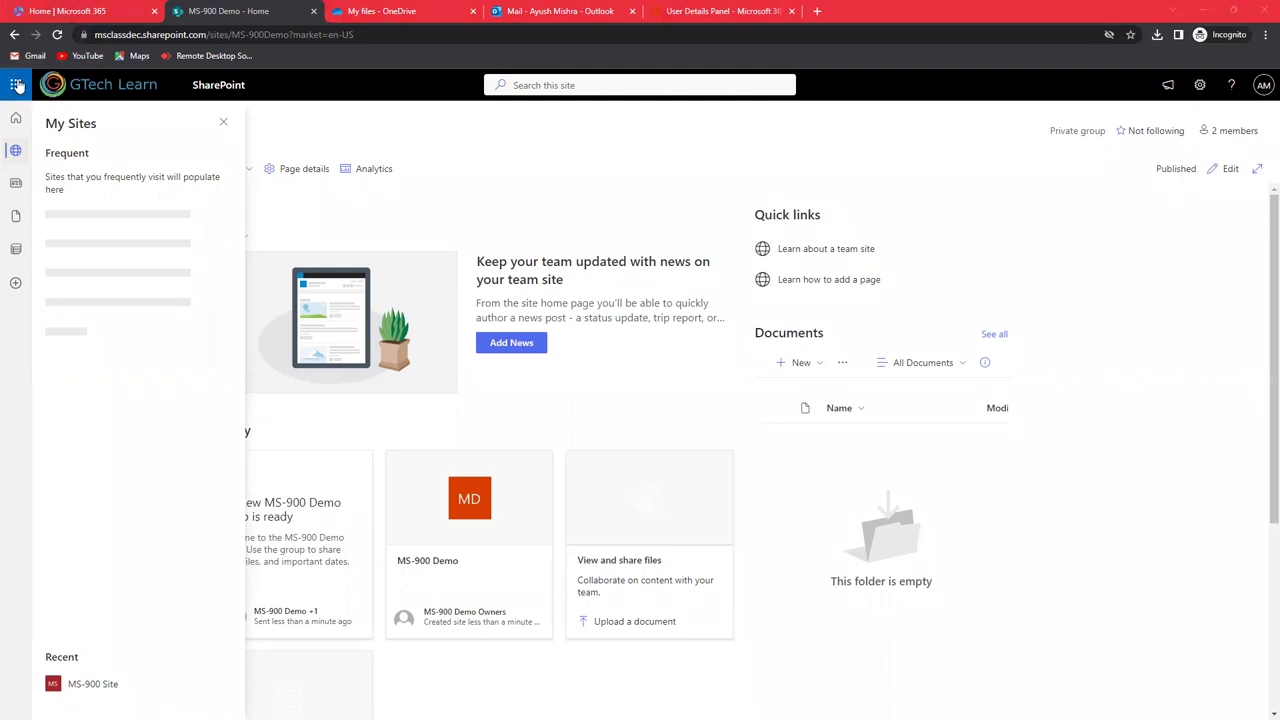
# Launch Teams from the app launcher, close the Outlook tab, and skip the sign-in prompts.
pyautogui.click(15, 85)
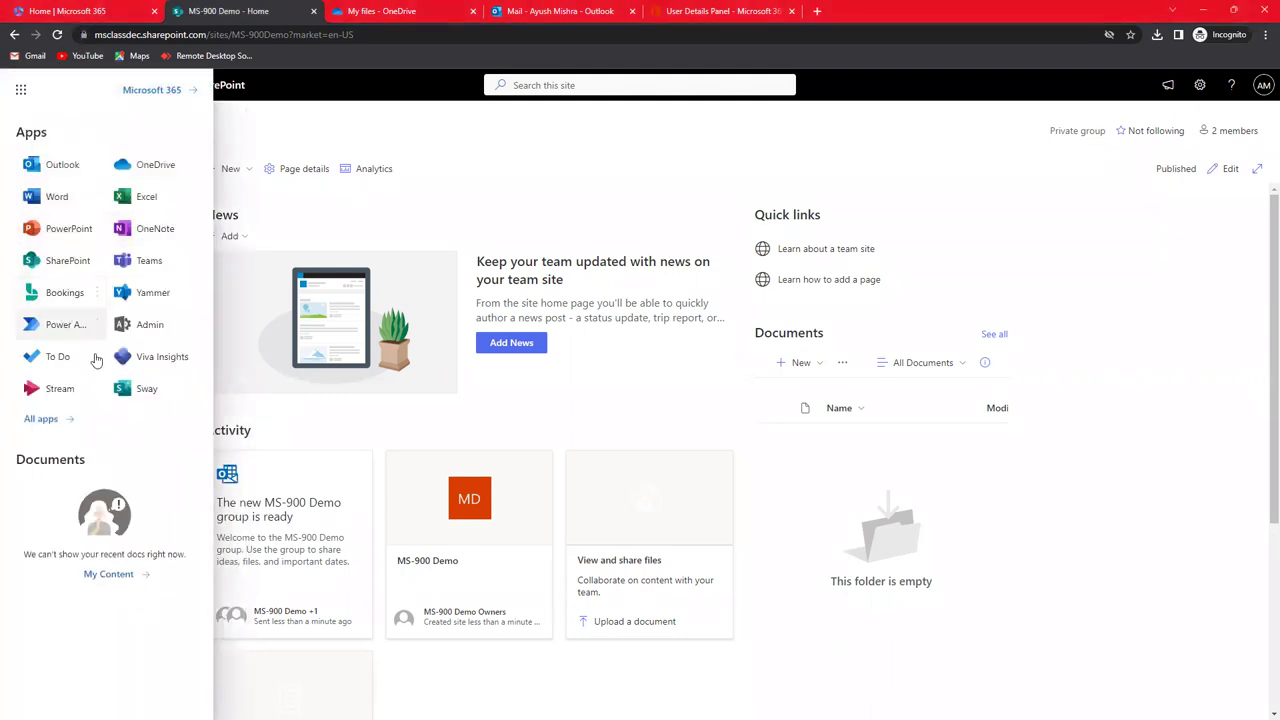
pyautogui.click(156, 276)
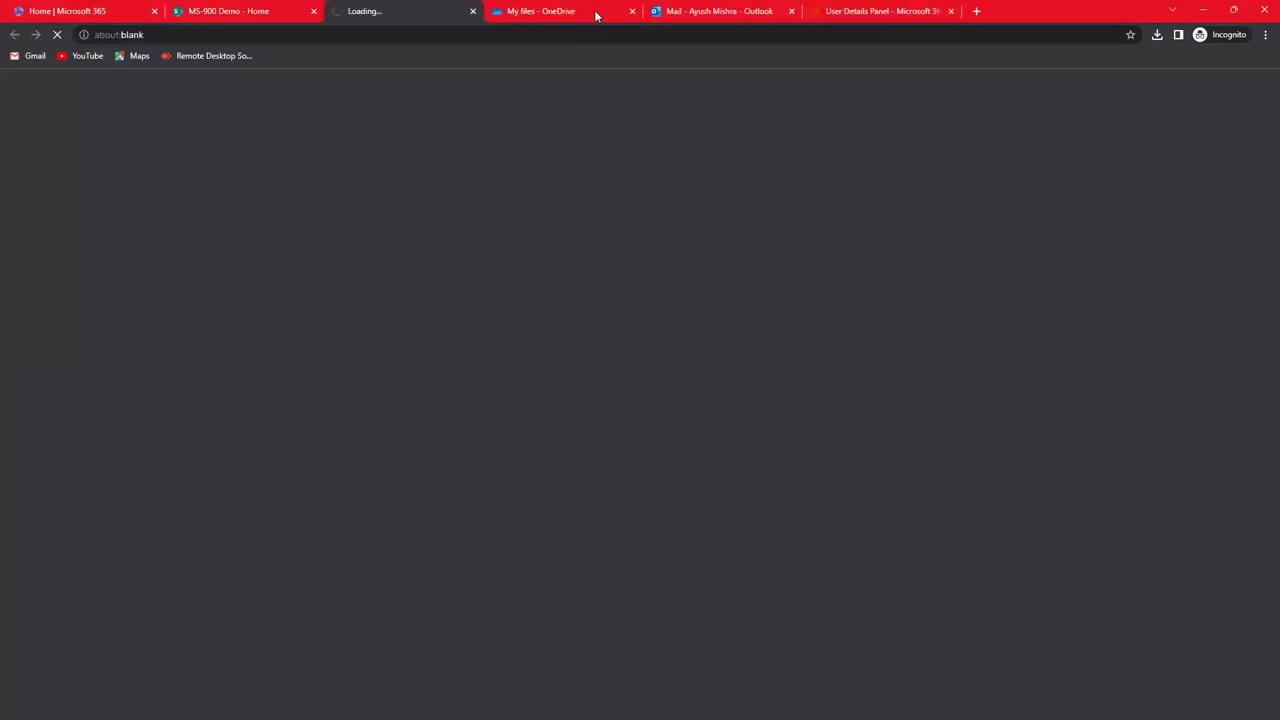
pyautogui.click(632, 11)
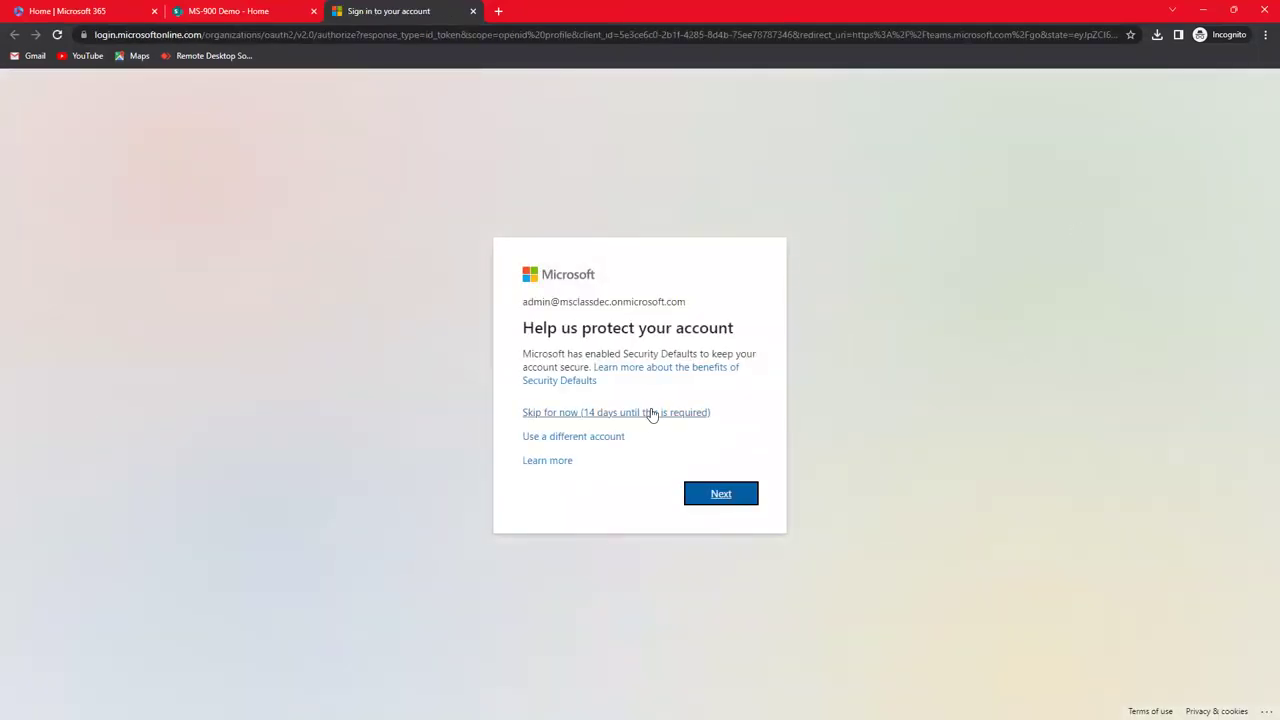
pyautogui.click(674, 413)
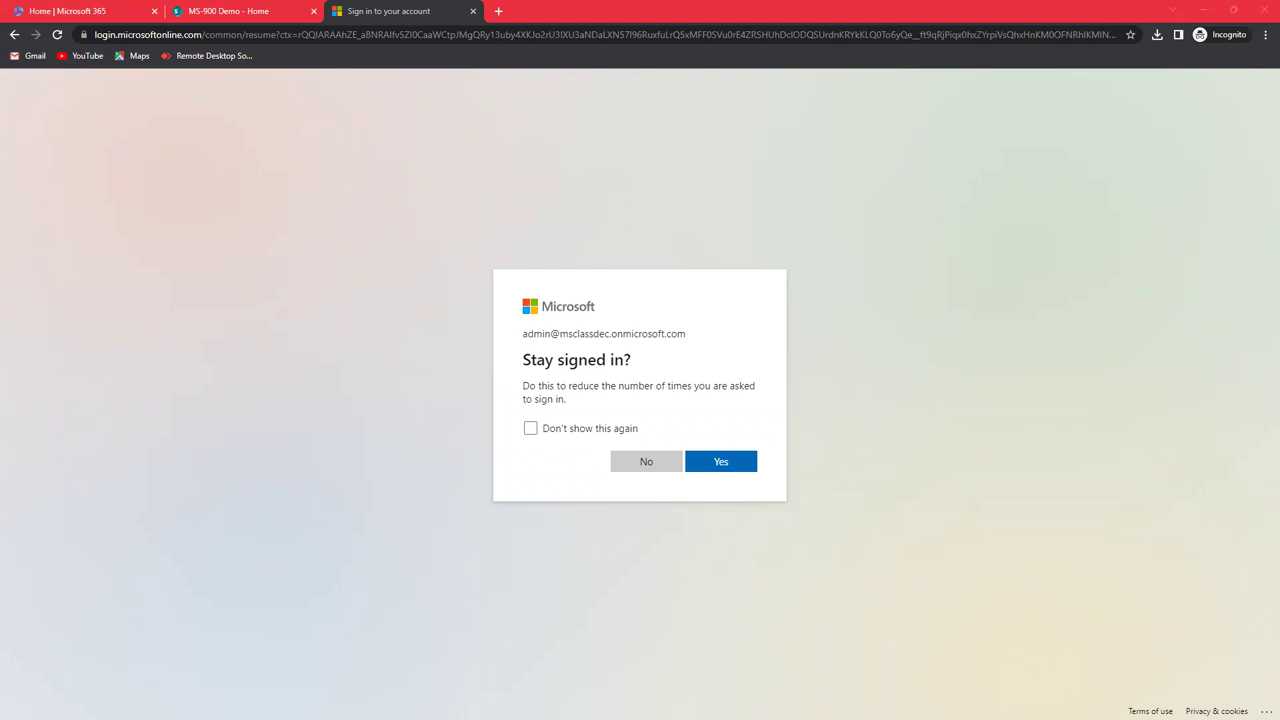
pyautogui.click(634, 463)
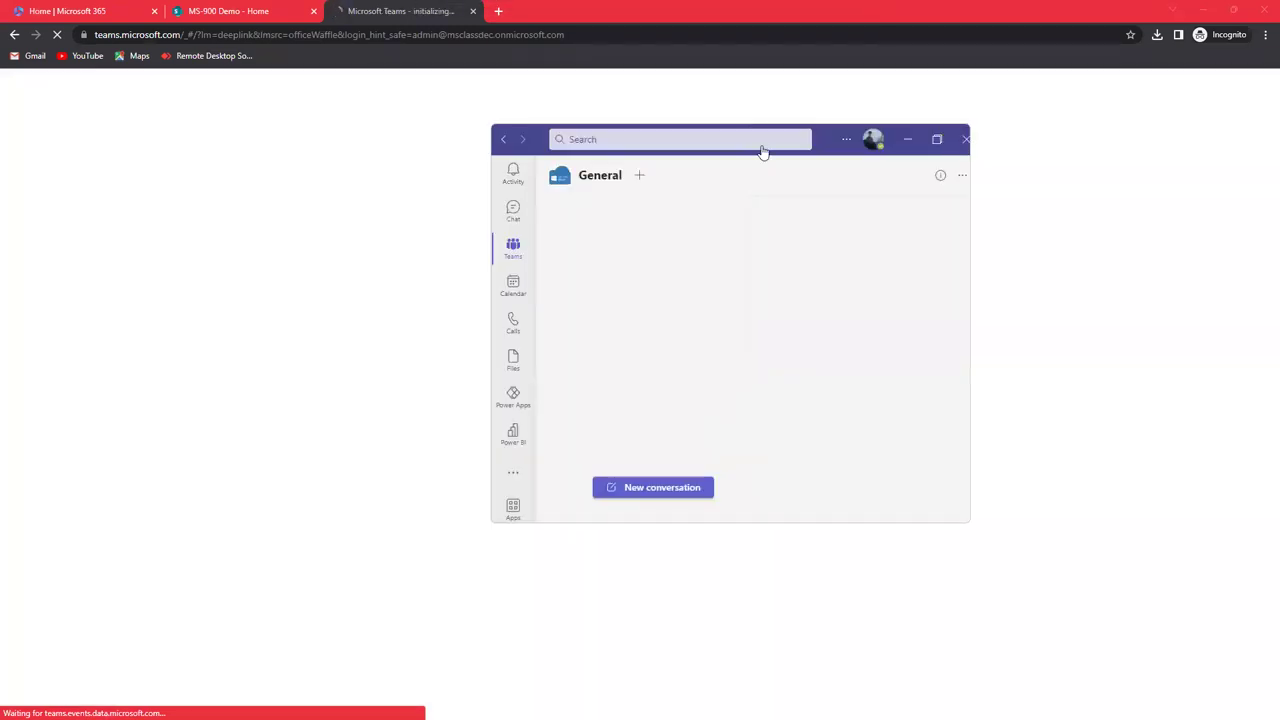
# Maximize Teams, toggle the General channel details, then view the Calendar and Files.
pyautogui.click(938, 140)
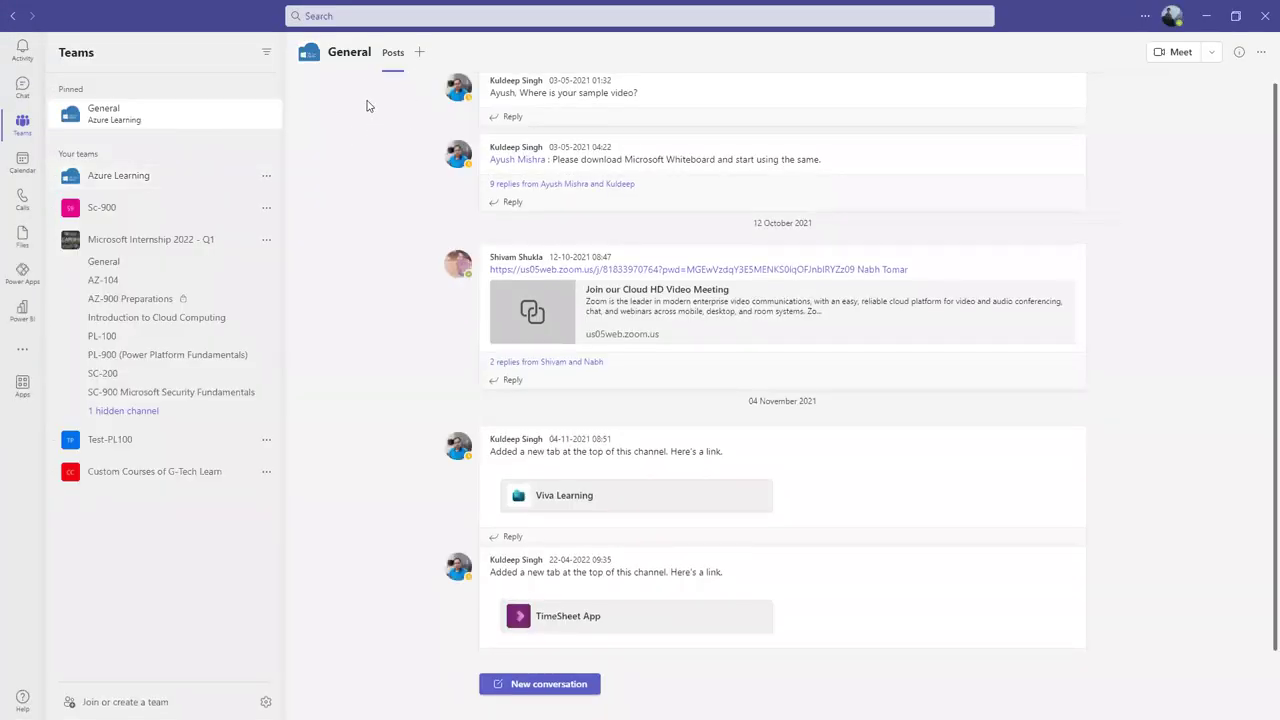
pyautogui.scroll(2, 364, 213)
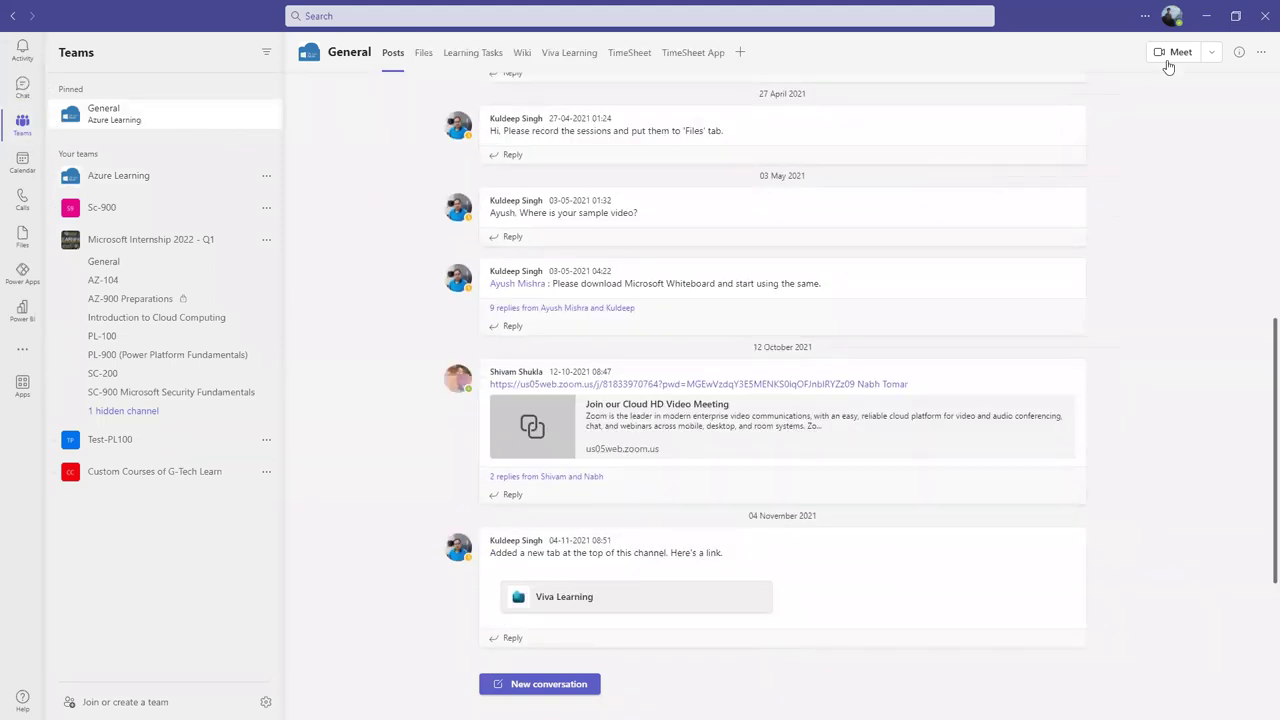
pyautogui.click(1240, 53)
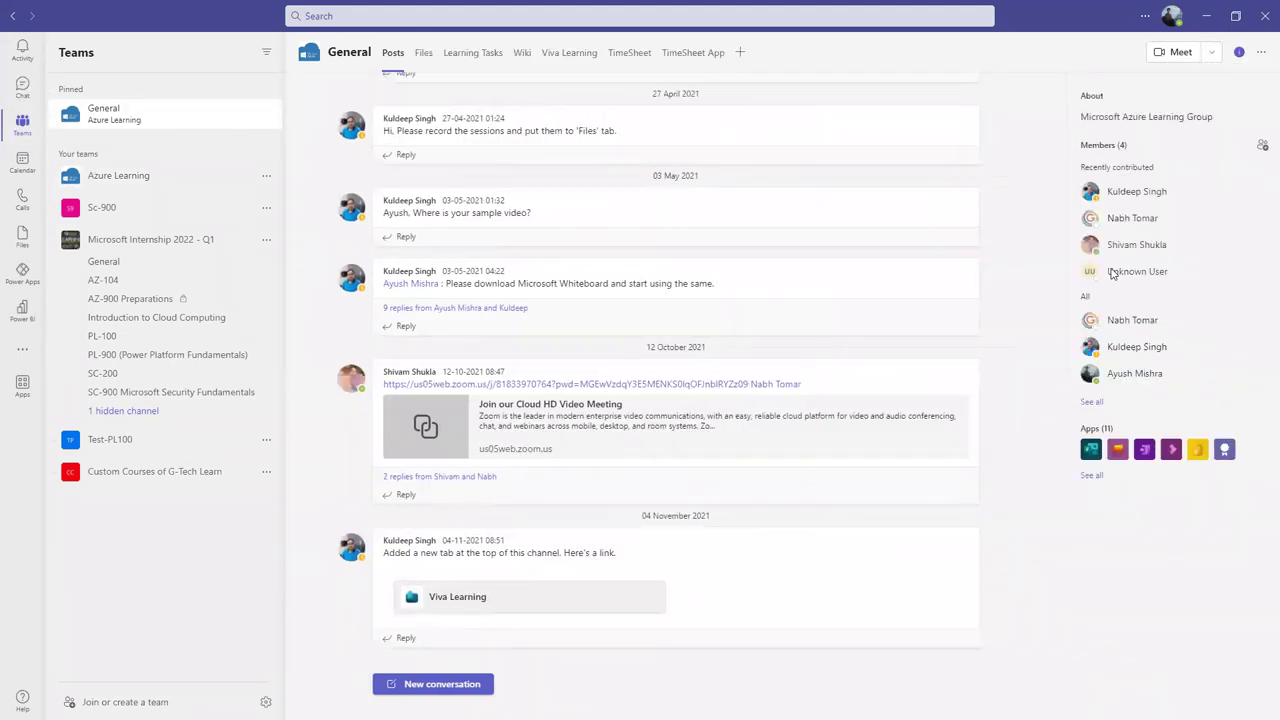
pyautogui.click(1239, 52)
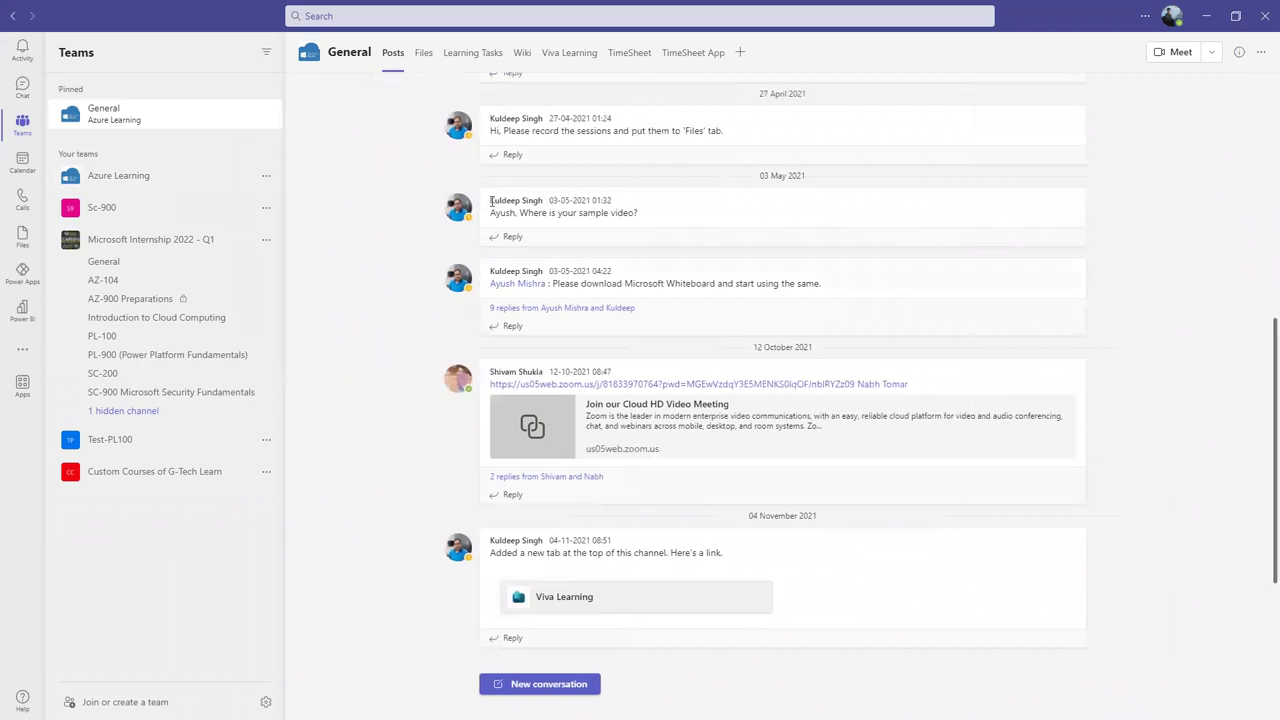
pyautogui.click(21, 165)
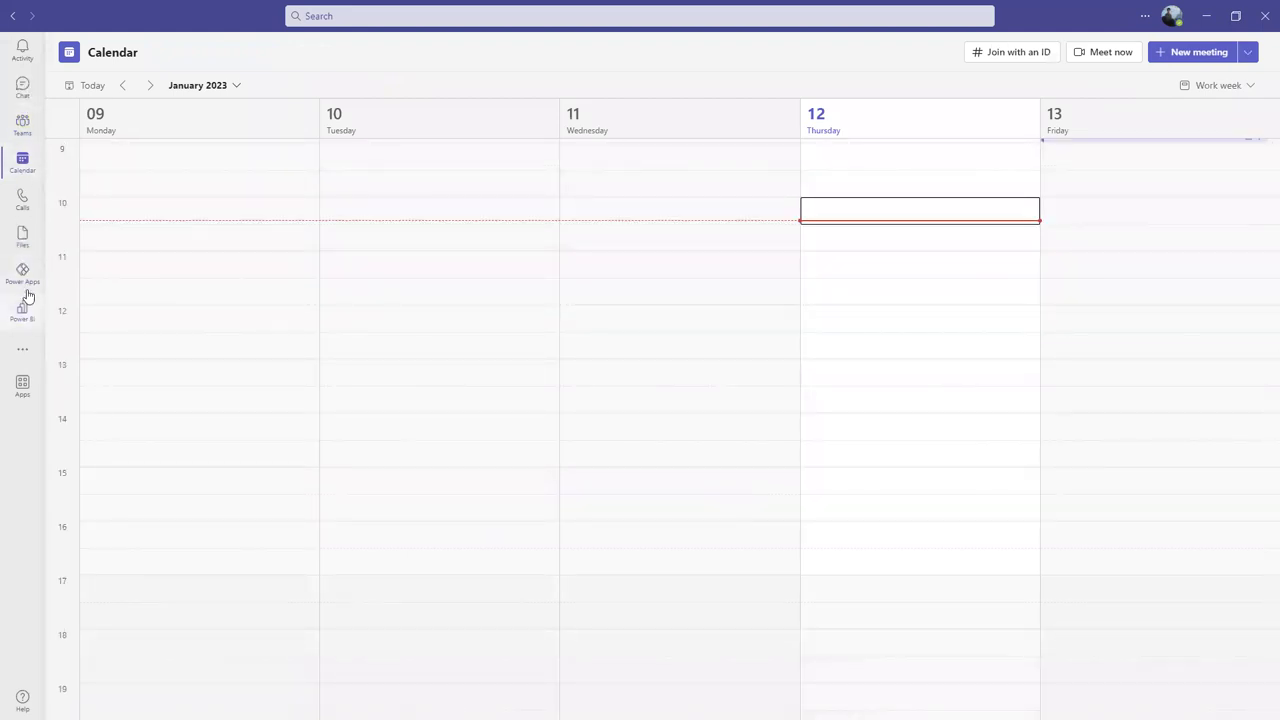
pyautogui.click(23, 240)
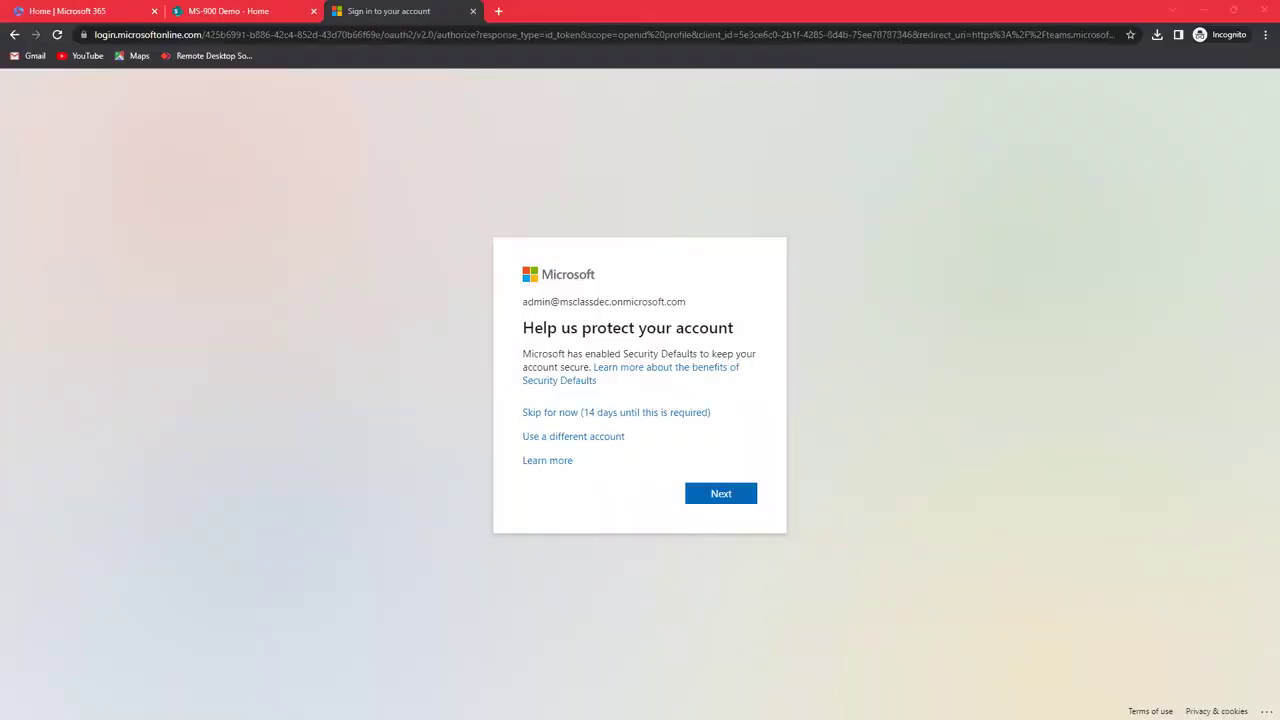
pyautogui.hotkey('alt', 'Tab')
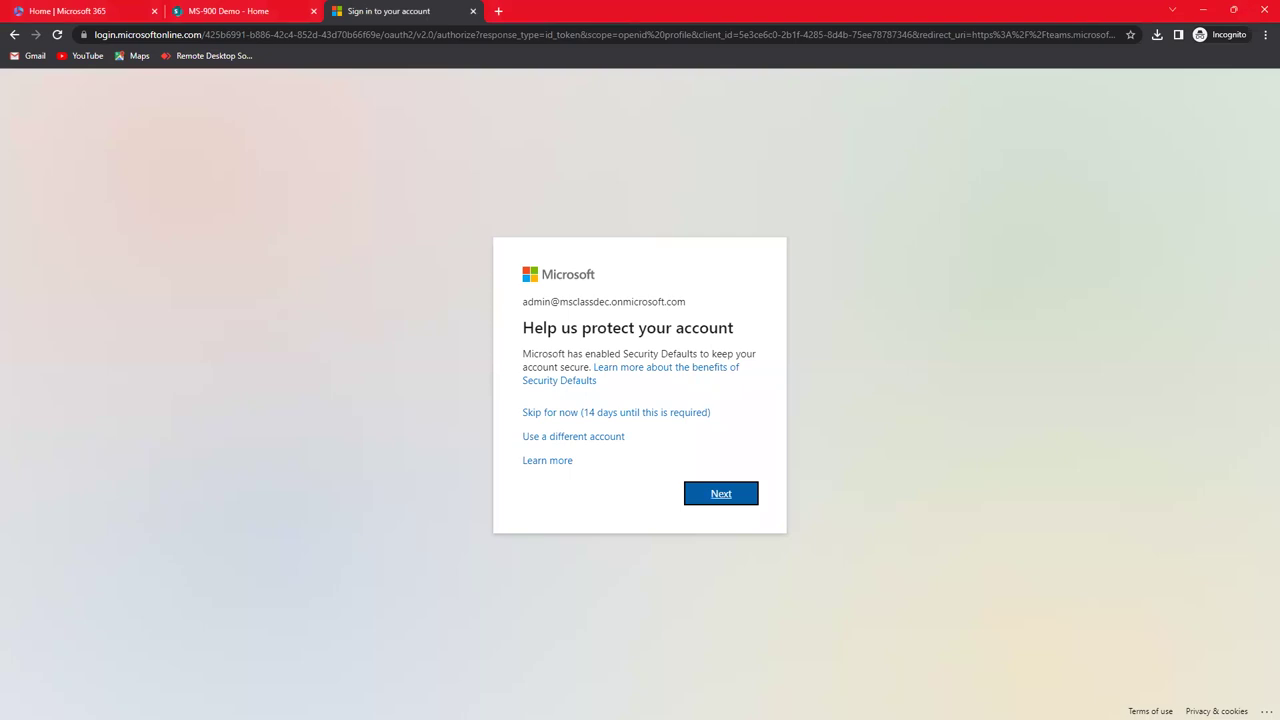
# From the Microsoft 365 home app launcher, open the All apps page in a new tab.
pyautogui.hotkey('alt', 'Tab')
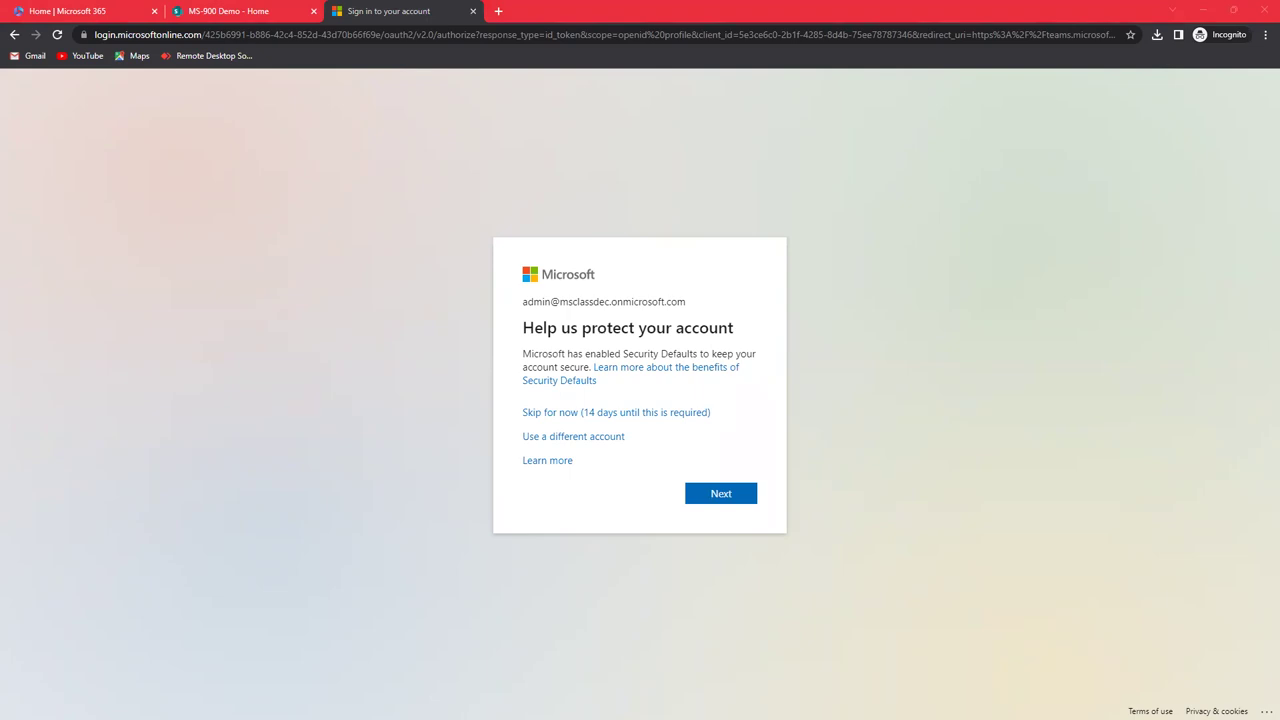
pyautogui.click(90, 8)
pyautogui.click(20, 88)
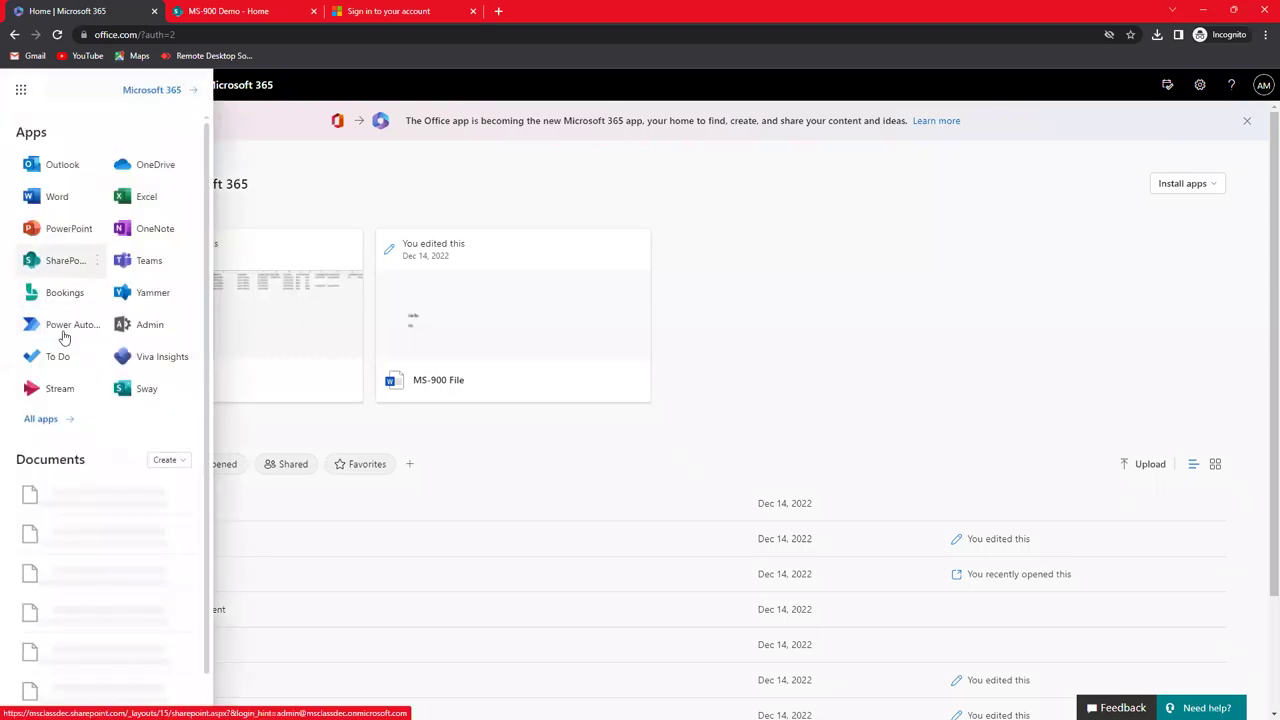
pyautogui.press('Return')
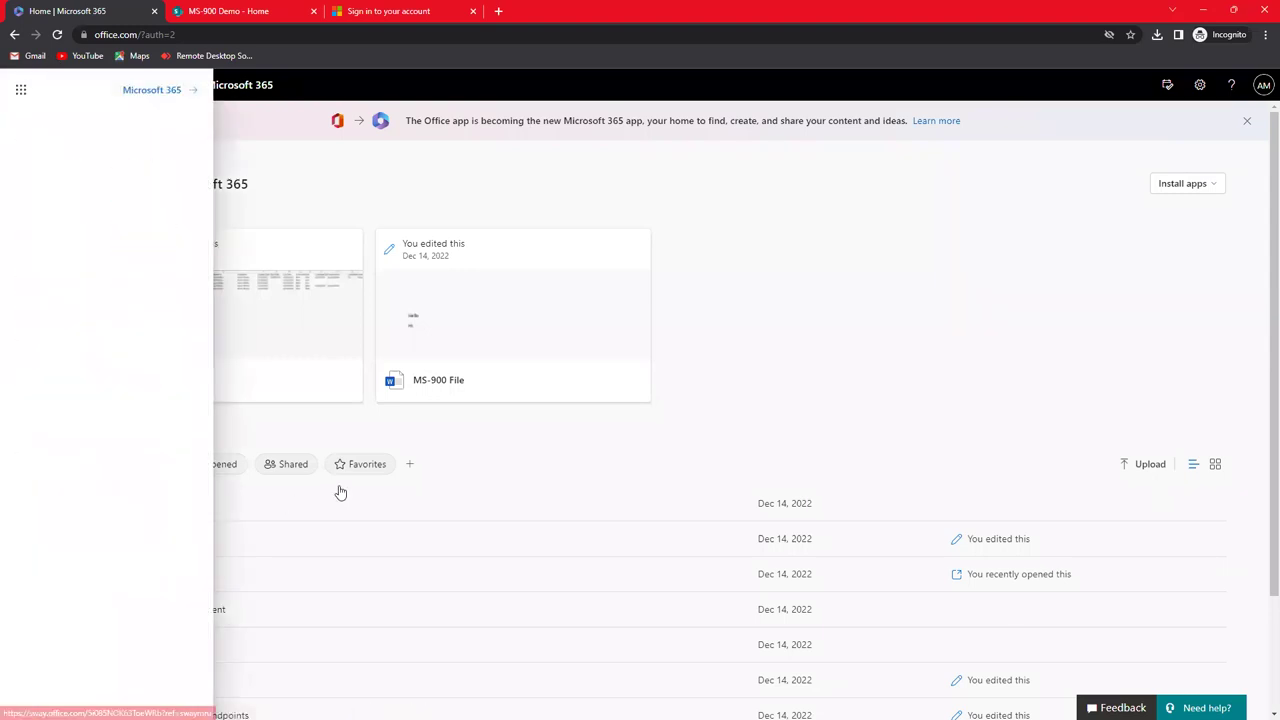
pyautogui.scroll(-1, 135, 286)
pyautogui.scroll(-10, 100, 383)
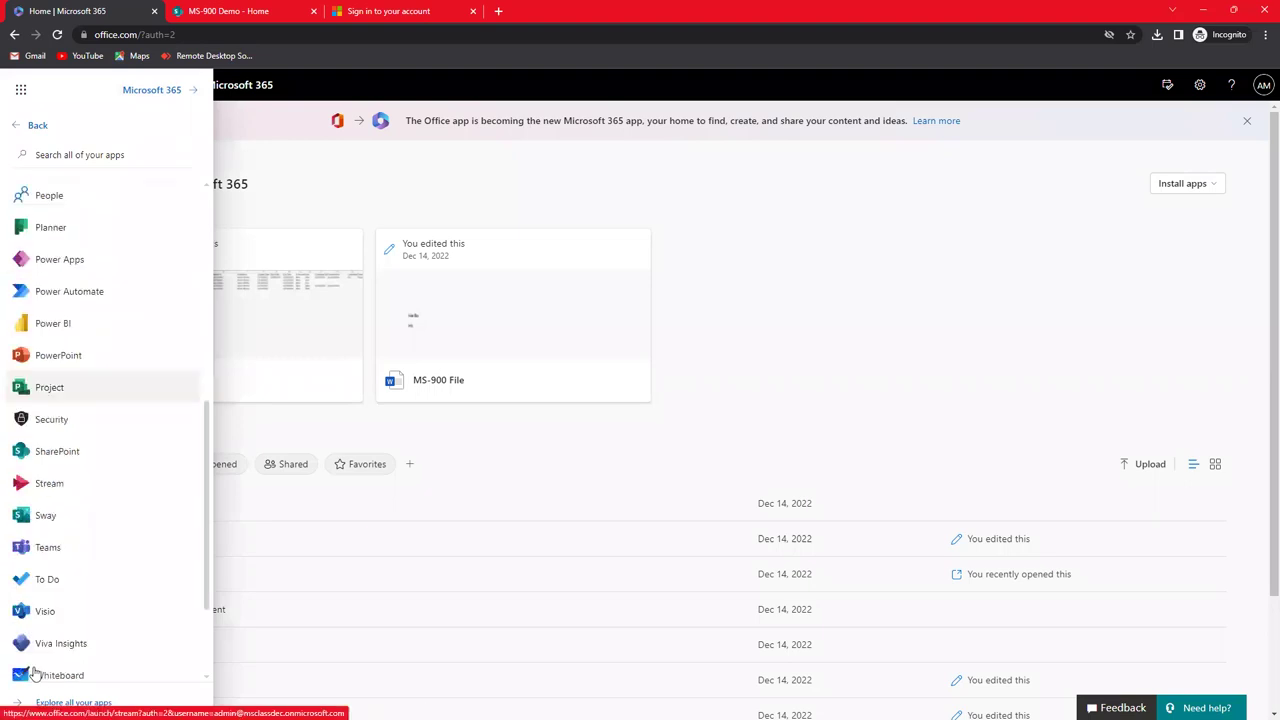
pyautogui.click(73, 702)
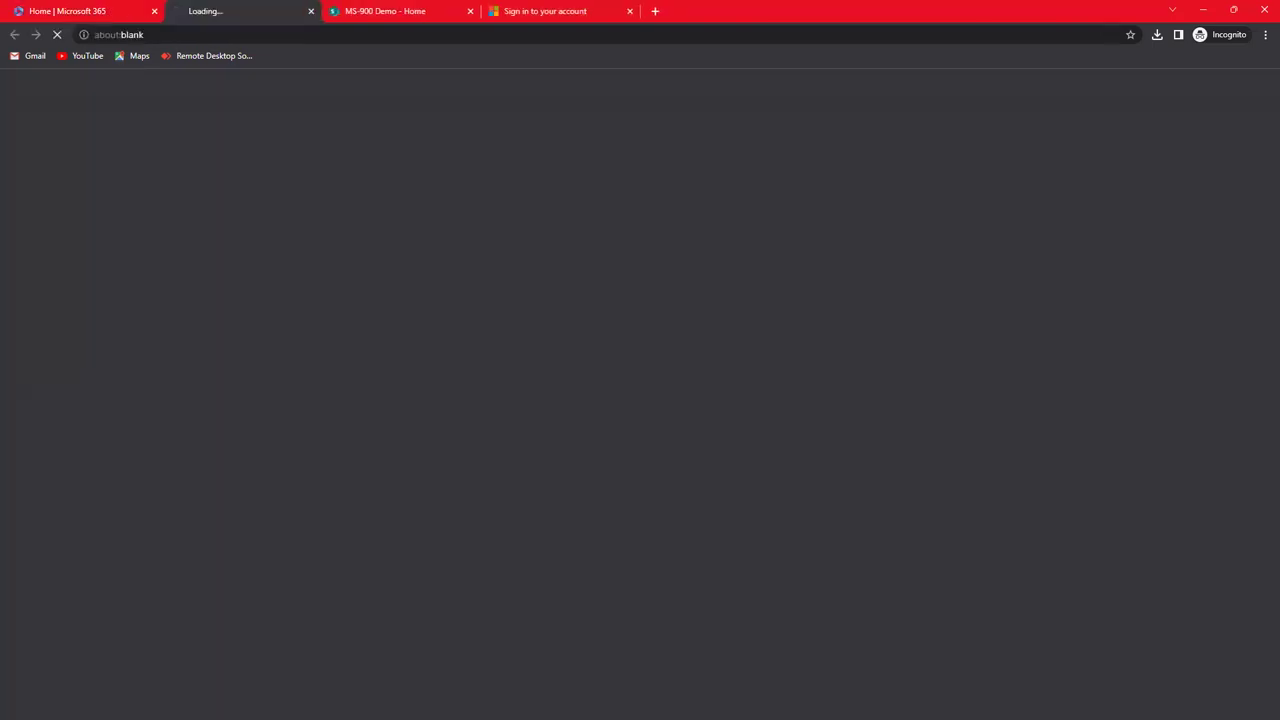
# Close the MS-900 Demo, sign-in and home tabs, then launch To Do from All apps.
pyautogui.click(473, 11)
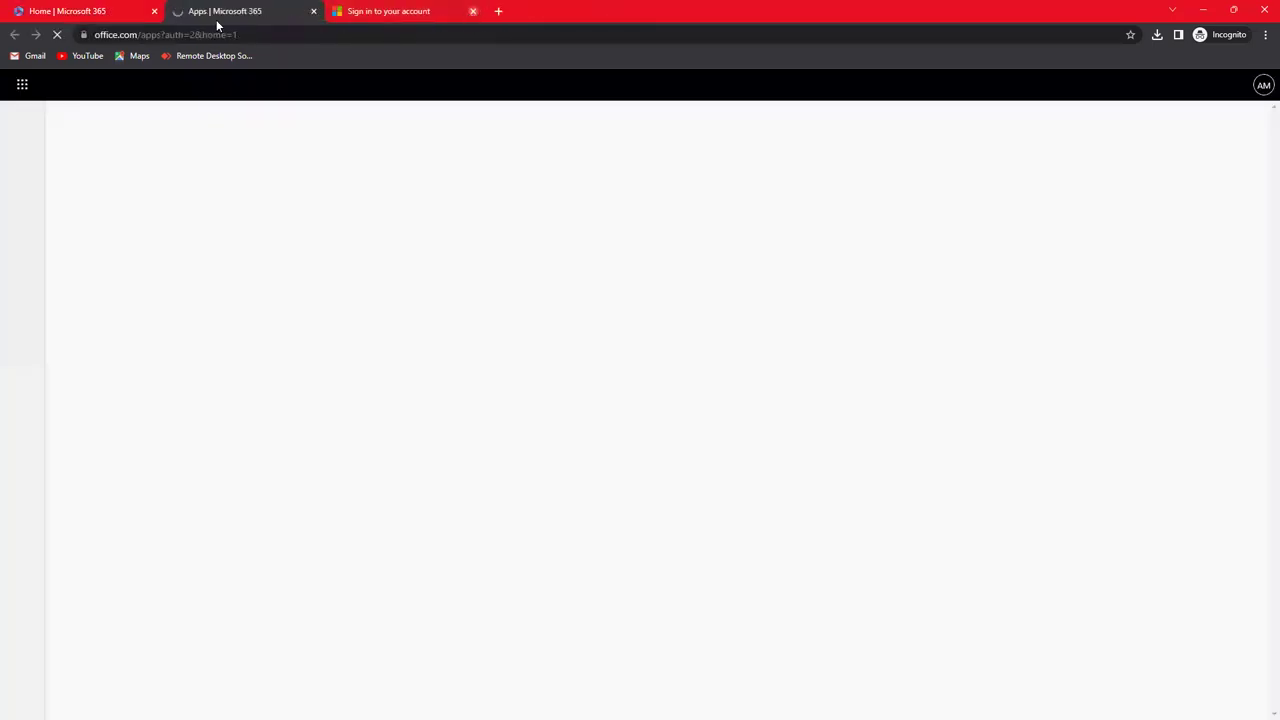
pyautogui.click(110, 12)
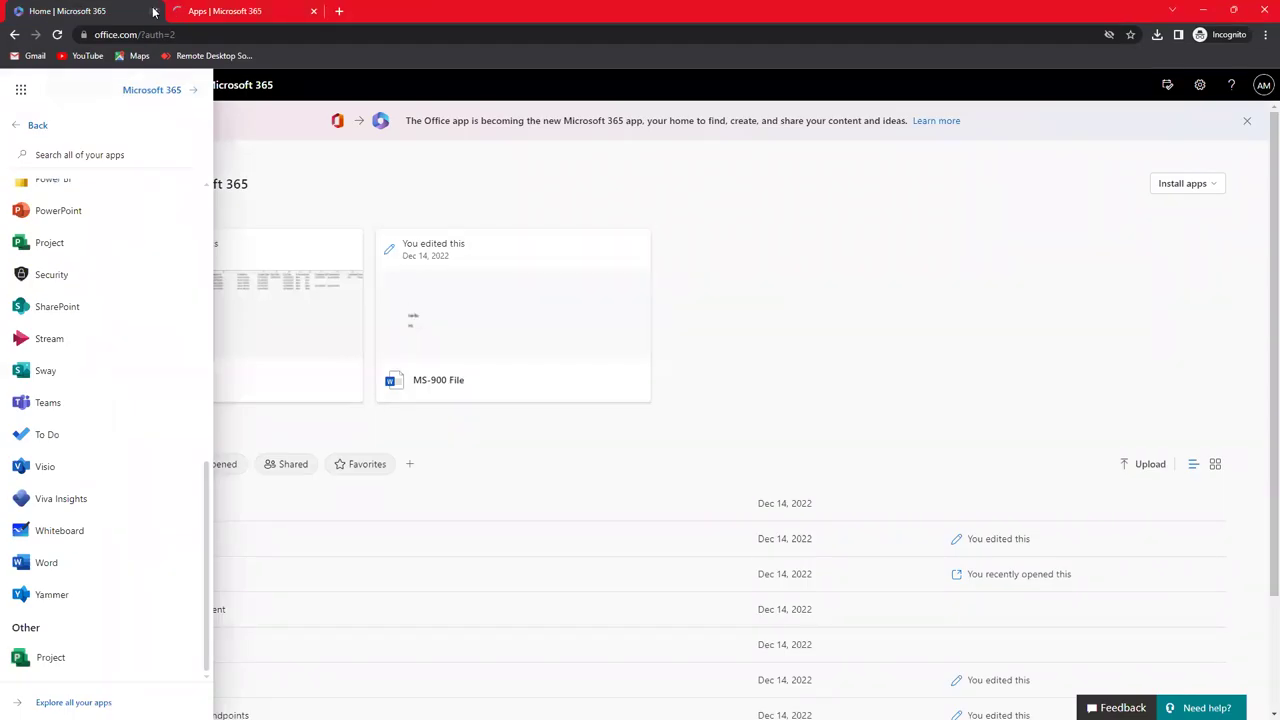
pyautogui.click(154, 11)
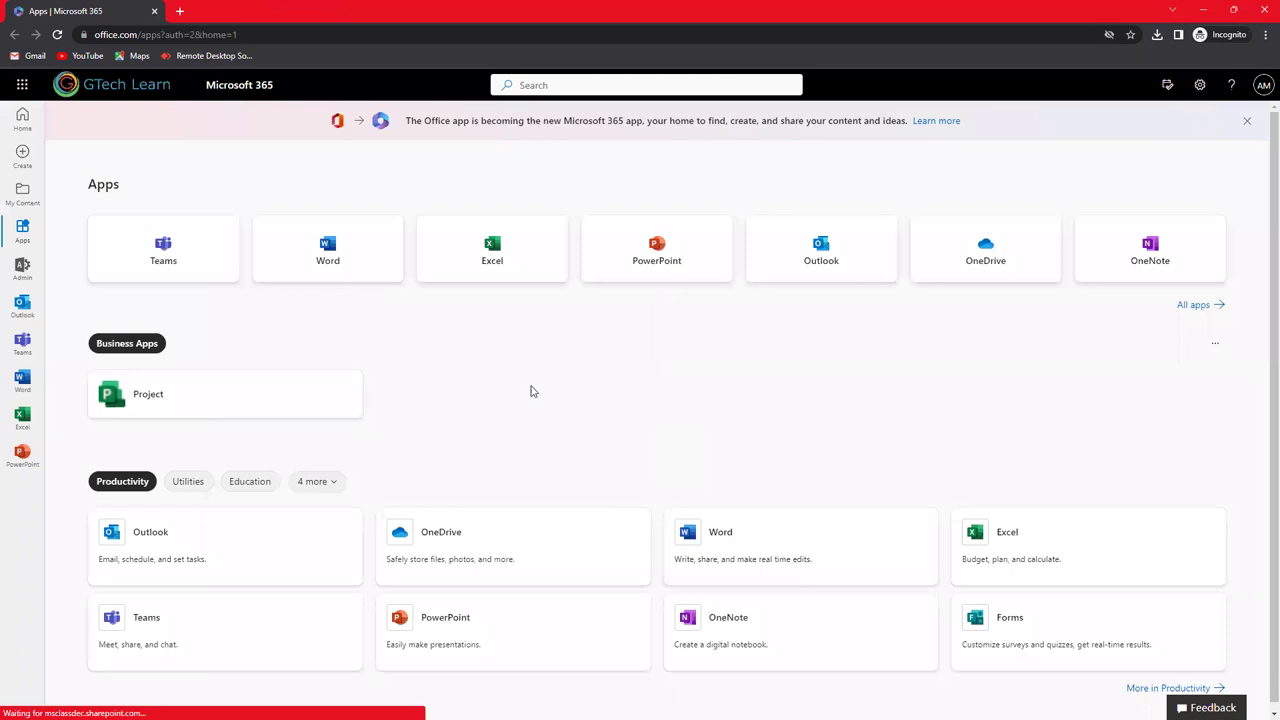
pyautogui.click(1193, 310)
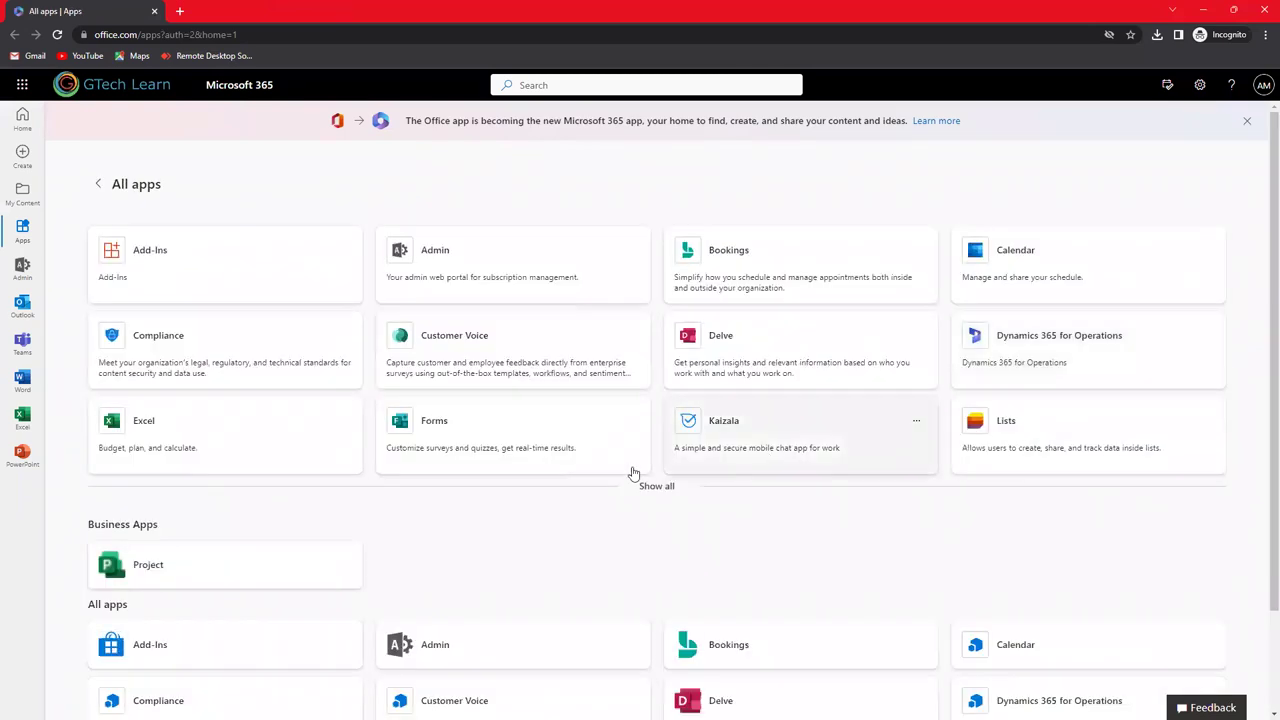
pyautogui.scroll(-1, 416, 499)
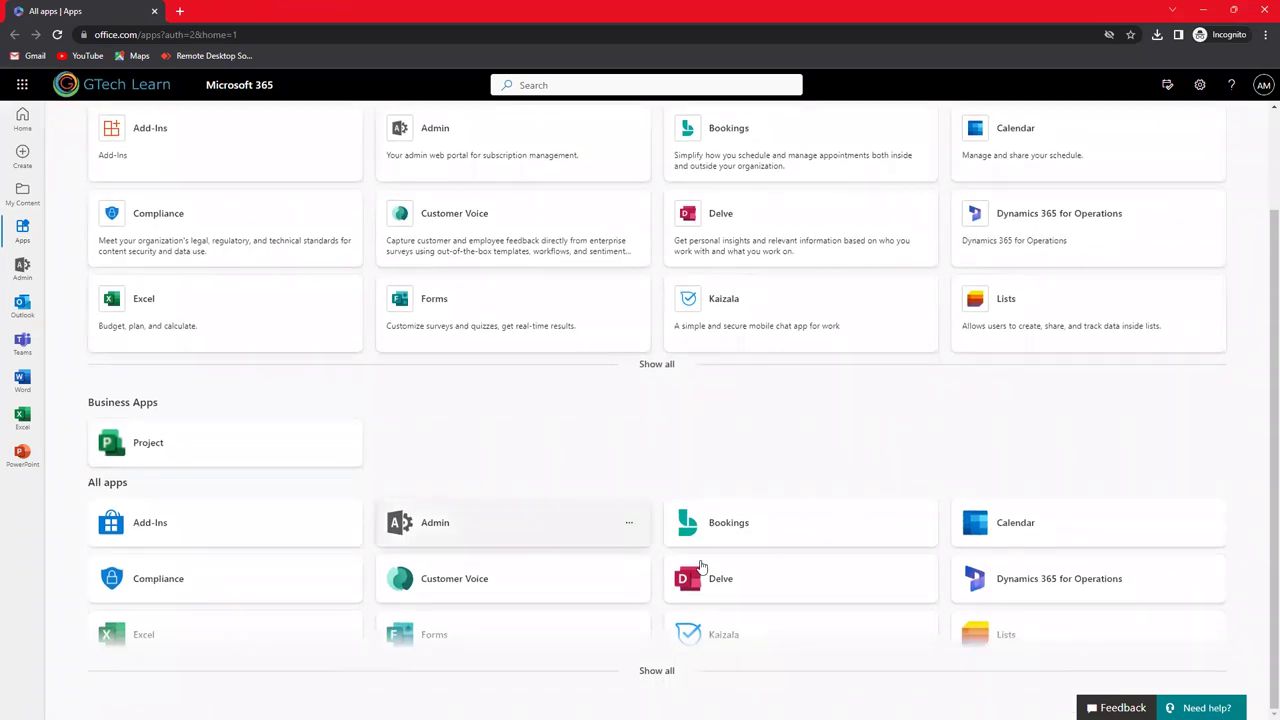
pyautogui.scroll(-3, 723, 604)
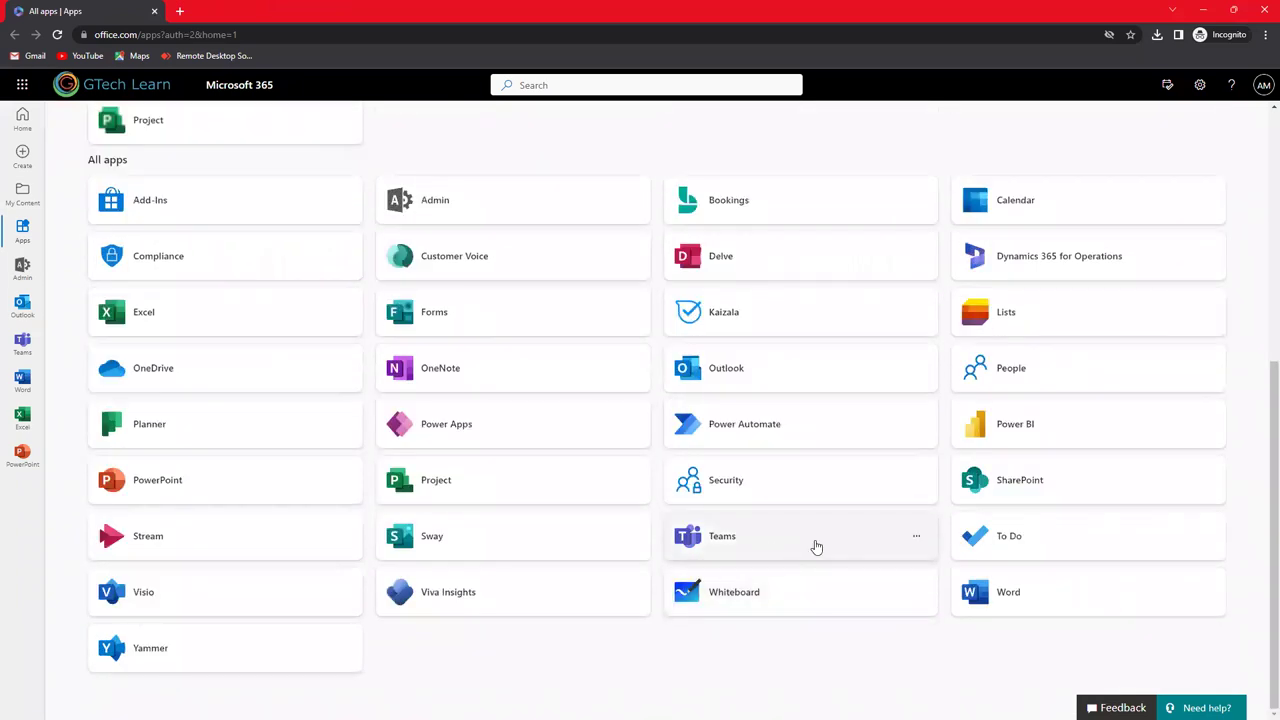
pyautogui.click(1005, 542)
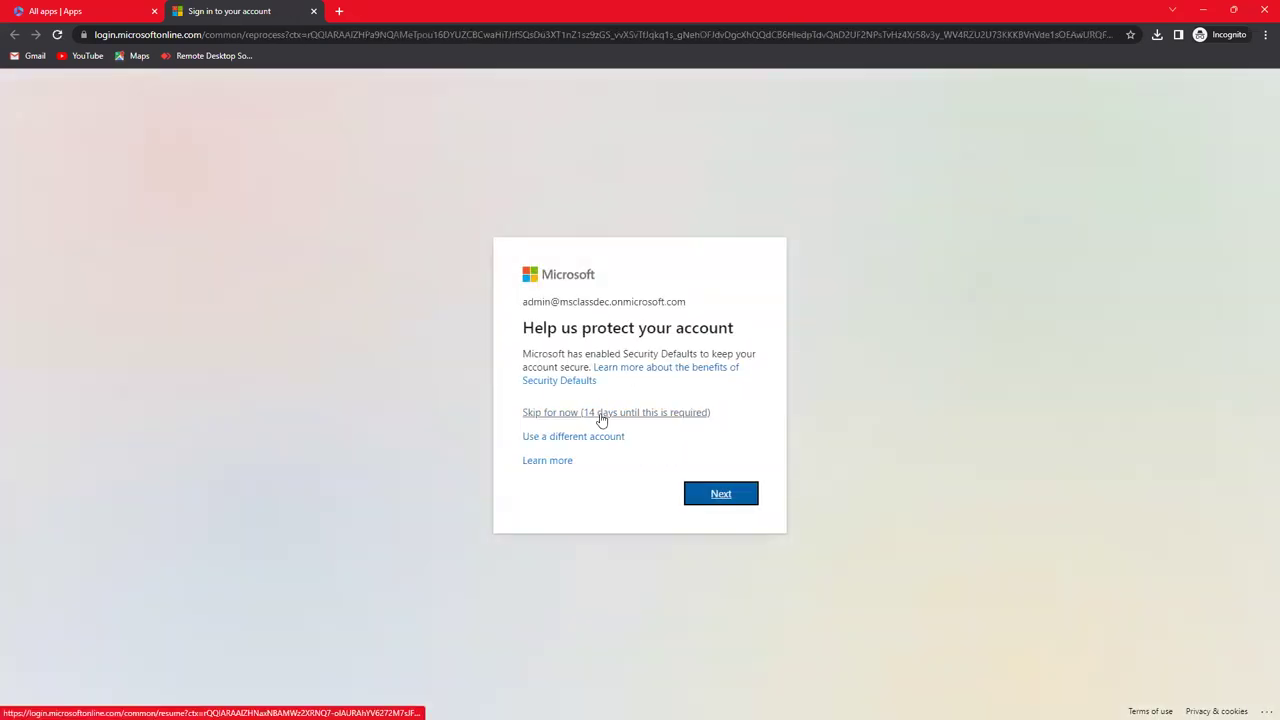
# Skip security setup and decline staying signed in so To Do opens on My Day.
pyautogui.click(601, 413)
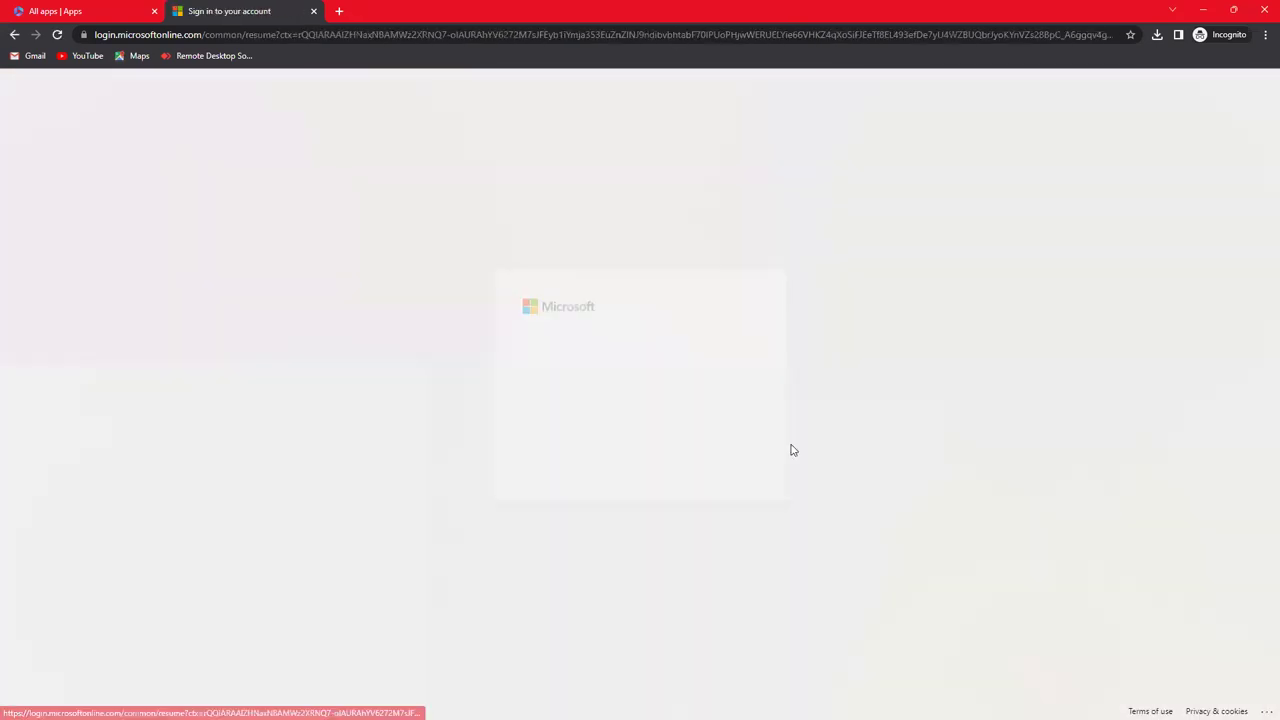
pyautogui.click(645, 464)
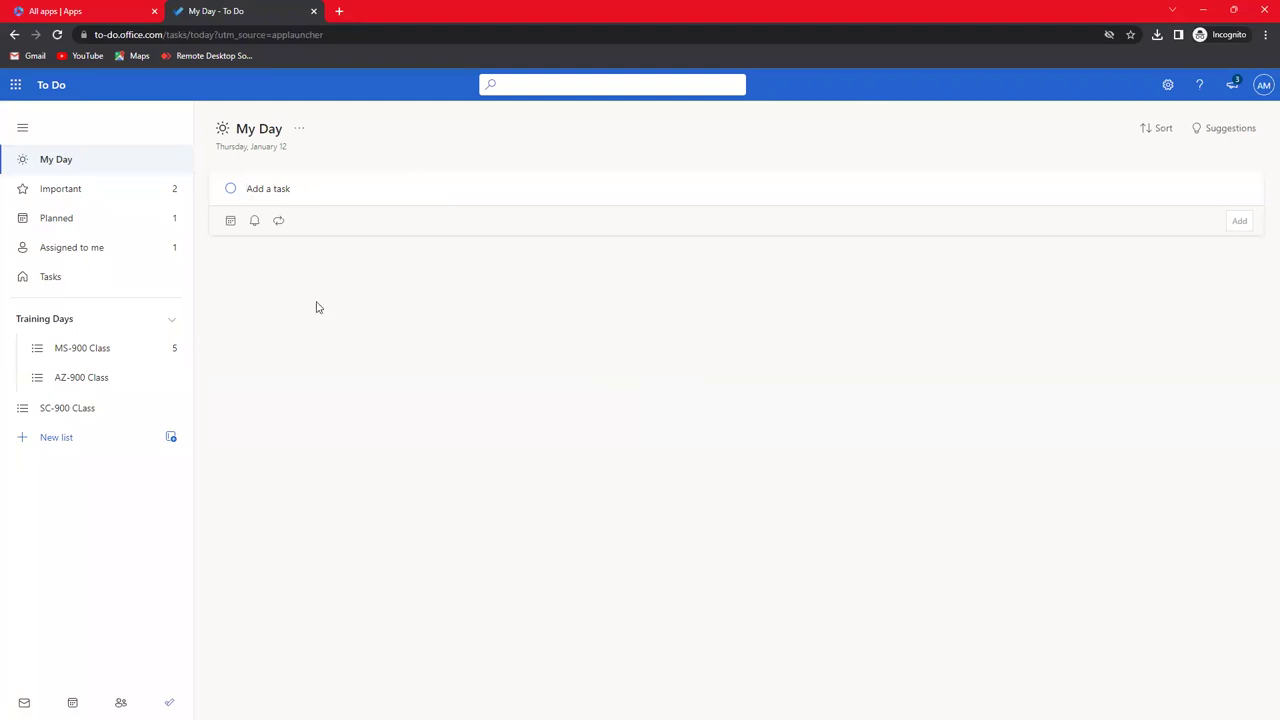
# Add the task 'Deliver MS-900 Session' to My Day and open its details.
pyautogui.write('Delo')
pyautogui.press('BackSpace')
pyautogui.write('iver MS-900 Session')
pyautogui.click(1239, 220)
pyautogui.click(417, 280)
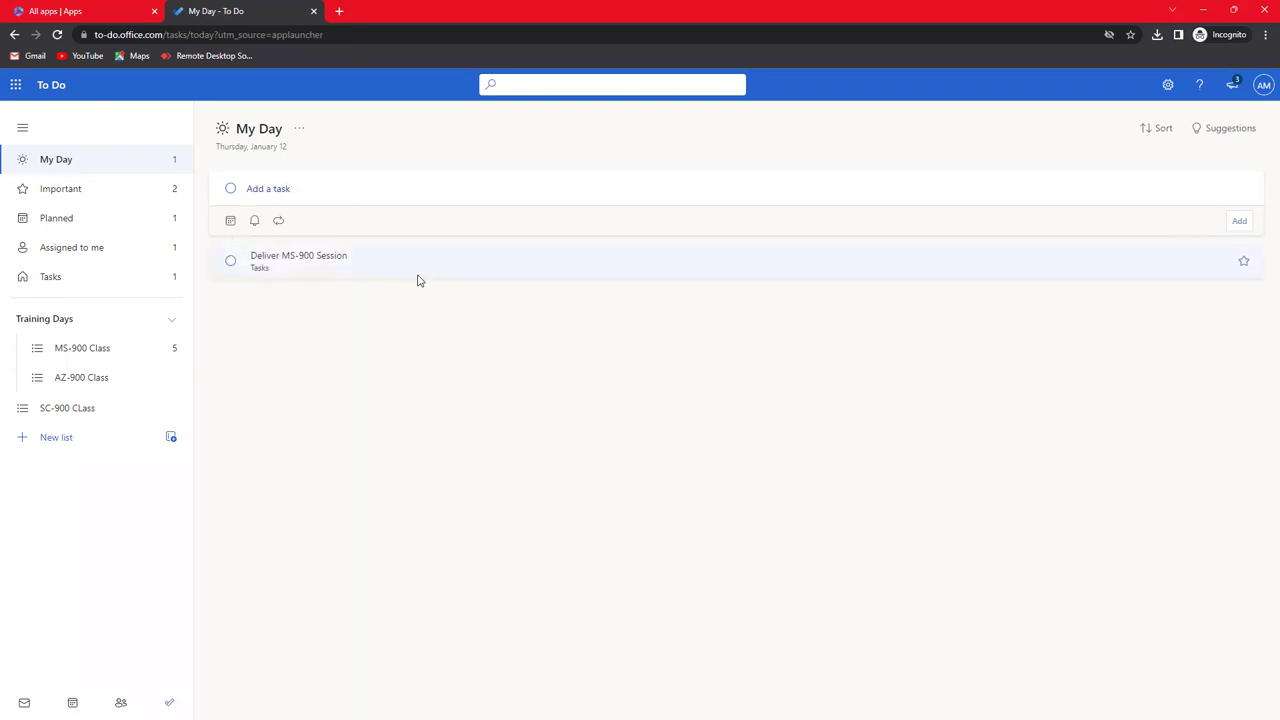
# Add a first step to the task, reworded to 'Give Course Introduction'.
pyautogui.click(1113, 164)
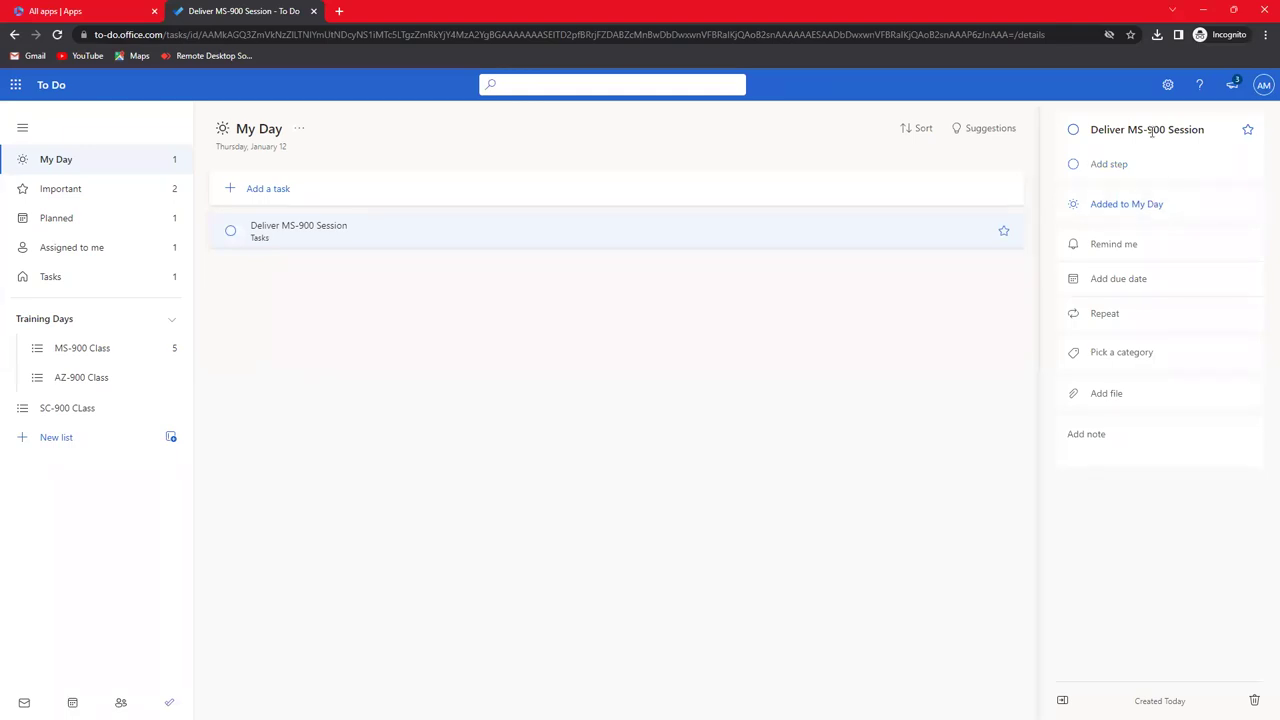
pyautogui.write('Start Session with Introduc')
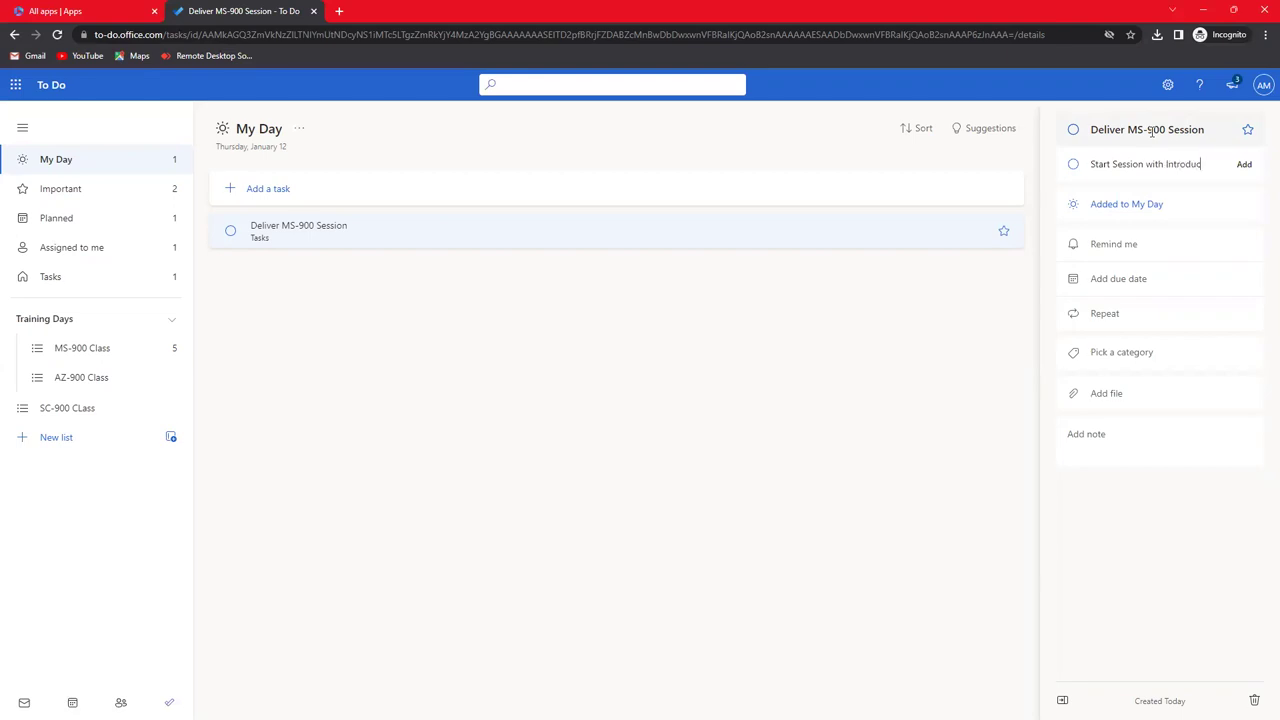
pyautogui.write('tion')
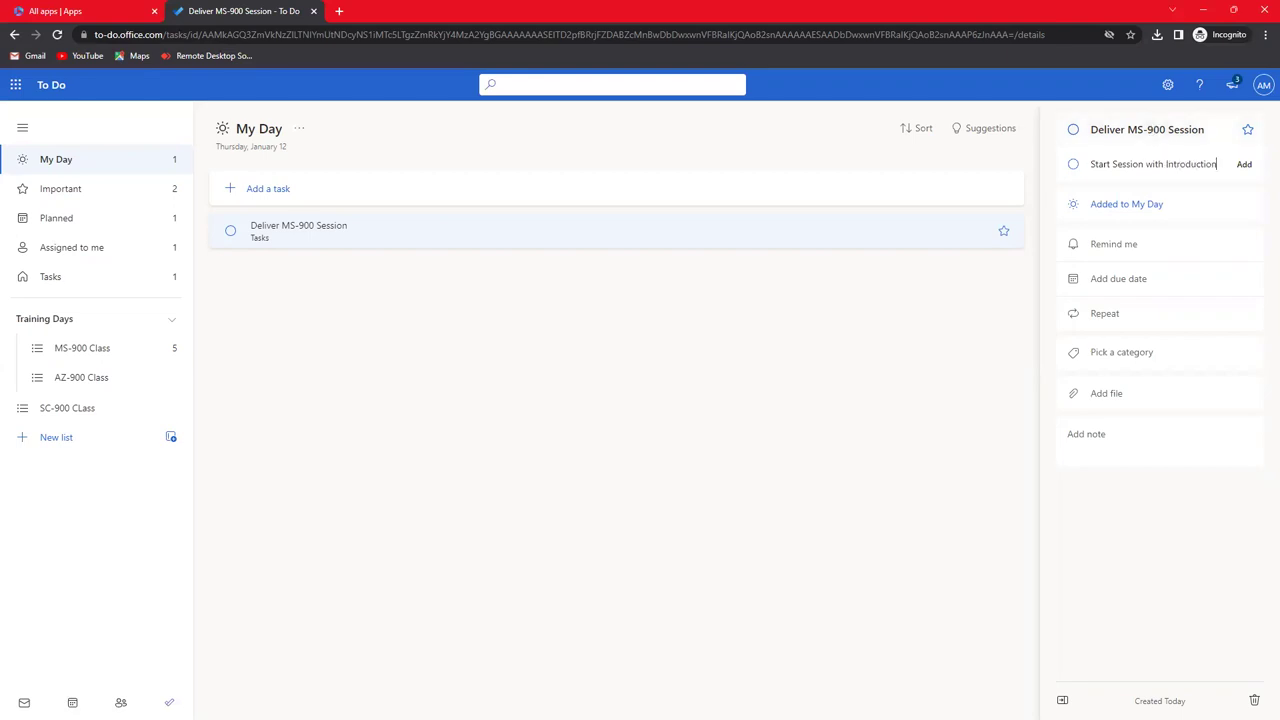
pyautogui.click(1244, 164)
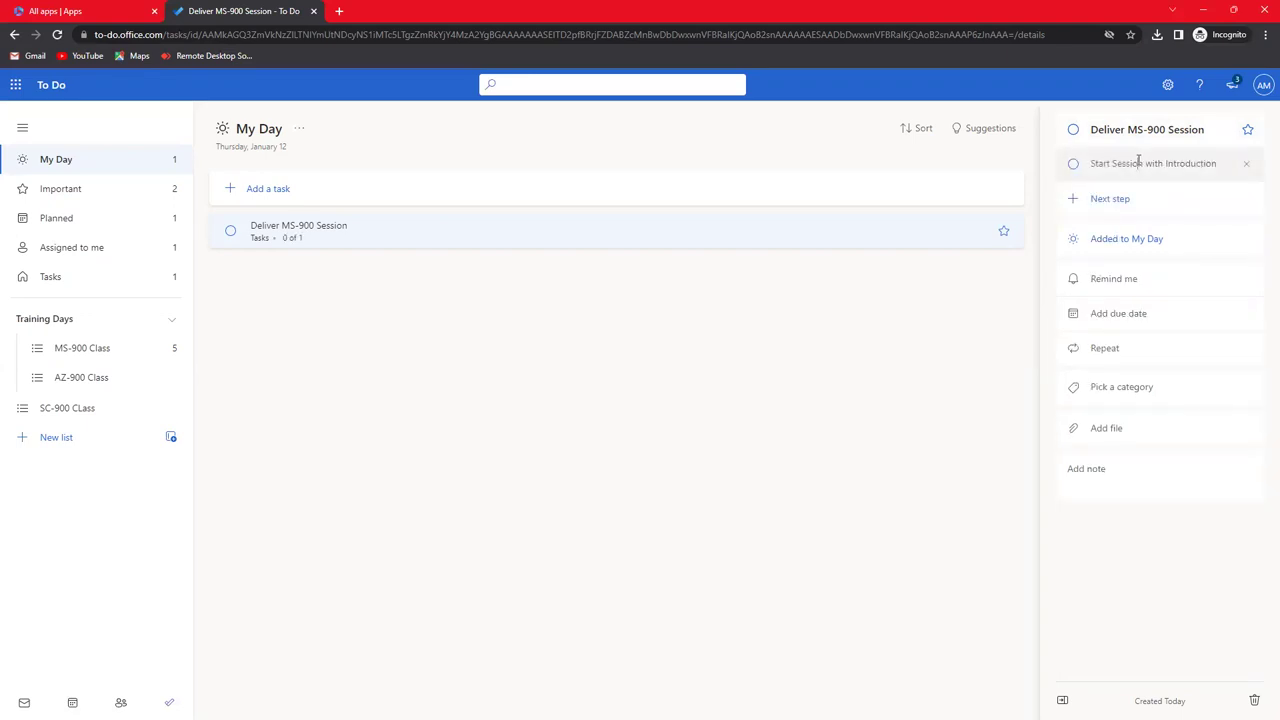
pyautogui.click(1139, 163)
pyautogui.write('Live Course')
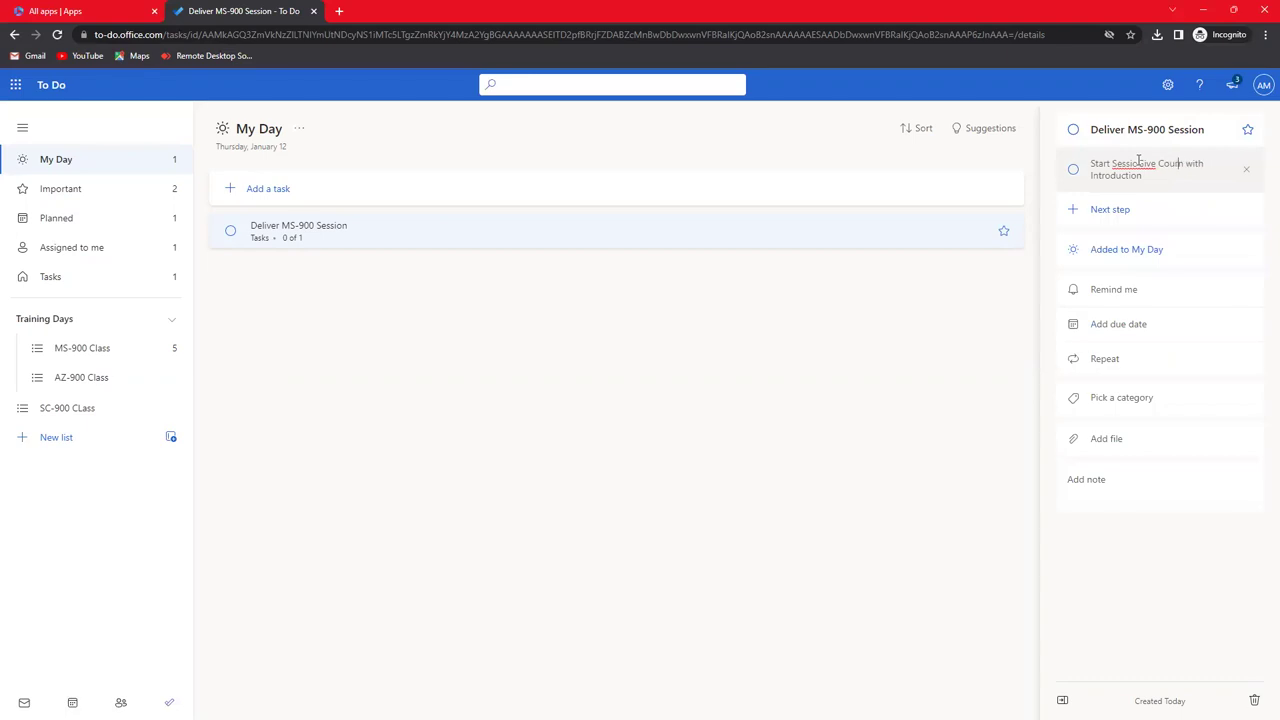
pyautogui.press('BackSpace')
pyautogui.press('BackSpace')
pyautogui.press('BackSpace')
pyautogui.press('BackSpace')
pyautogui.hotkey('ctrl', 'a')
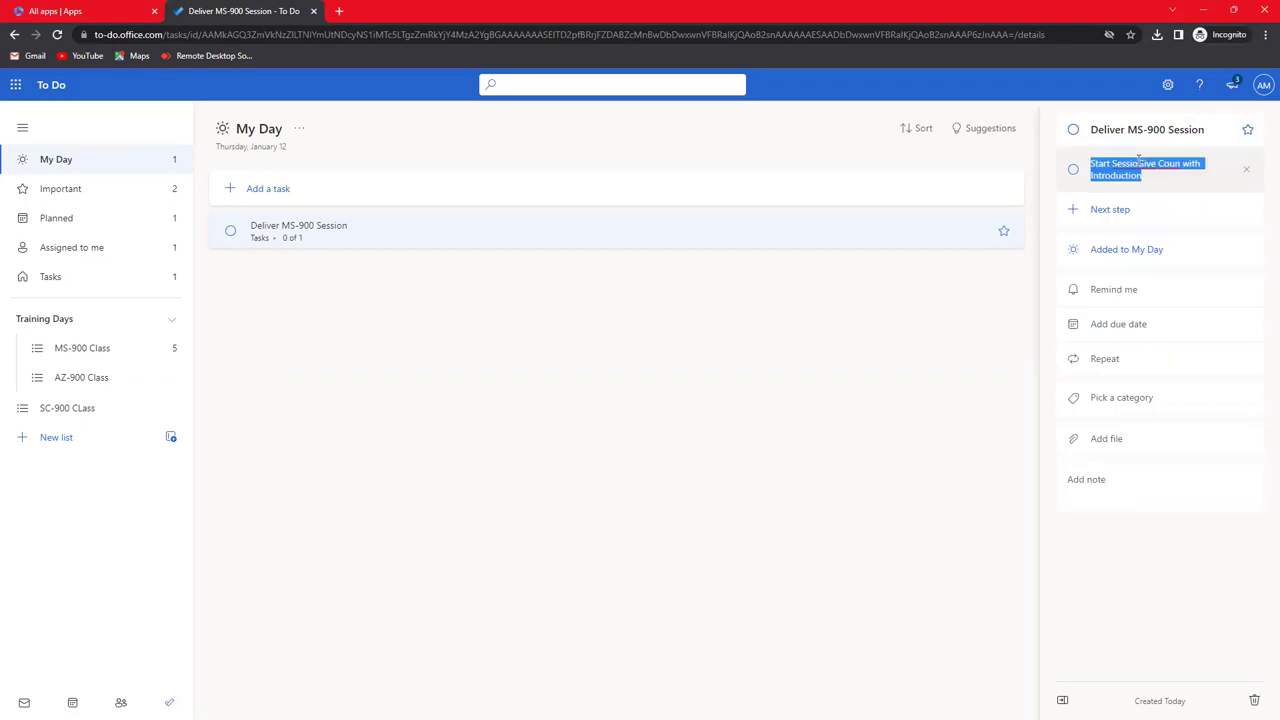
pyautogui.write('G')
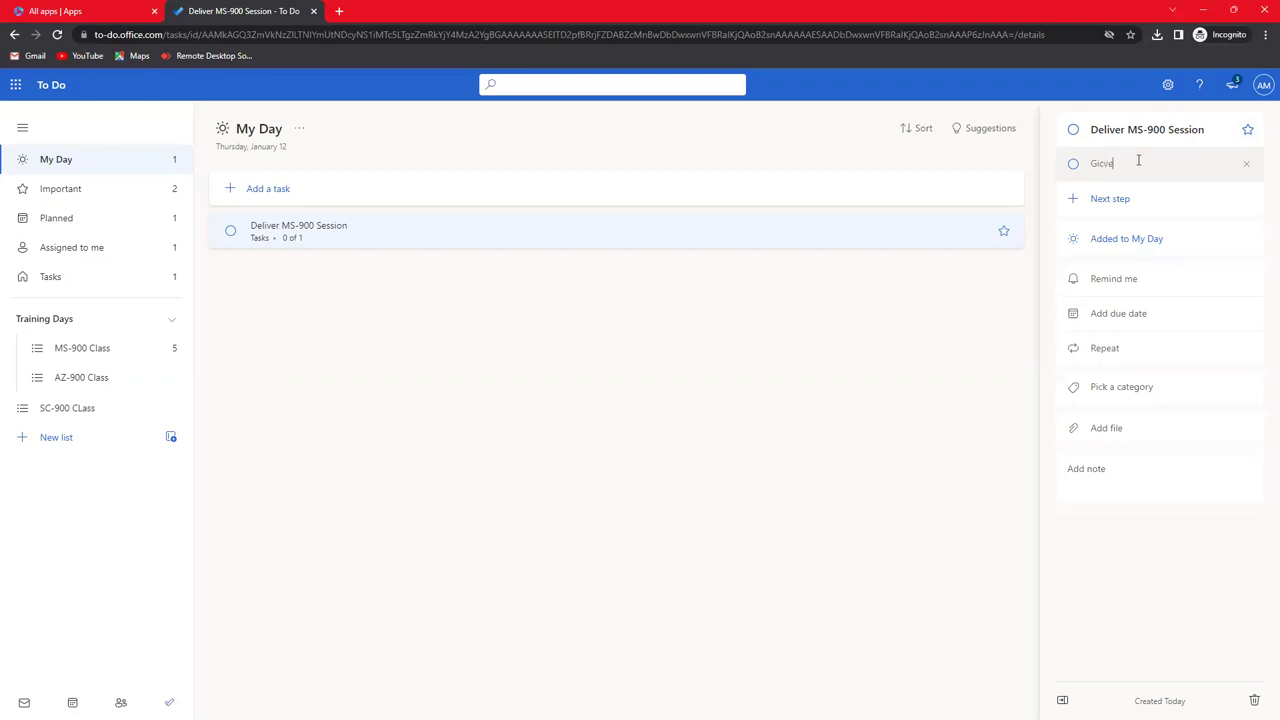
pyautogui.write('ive Course Introduction')
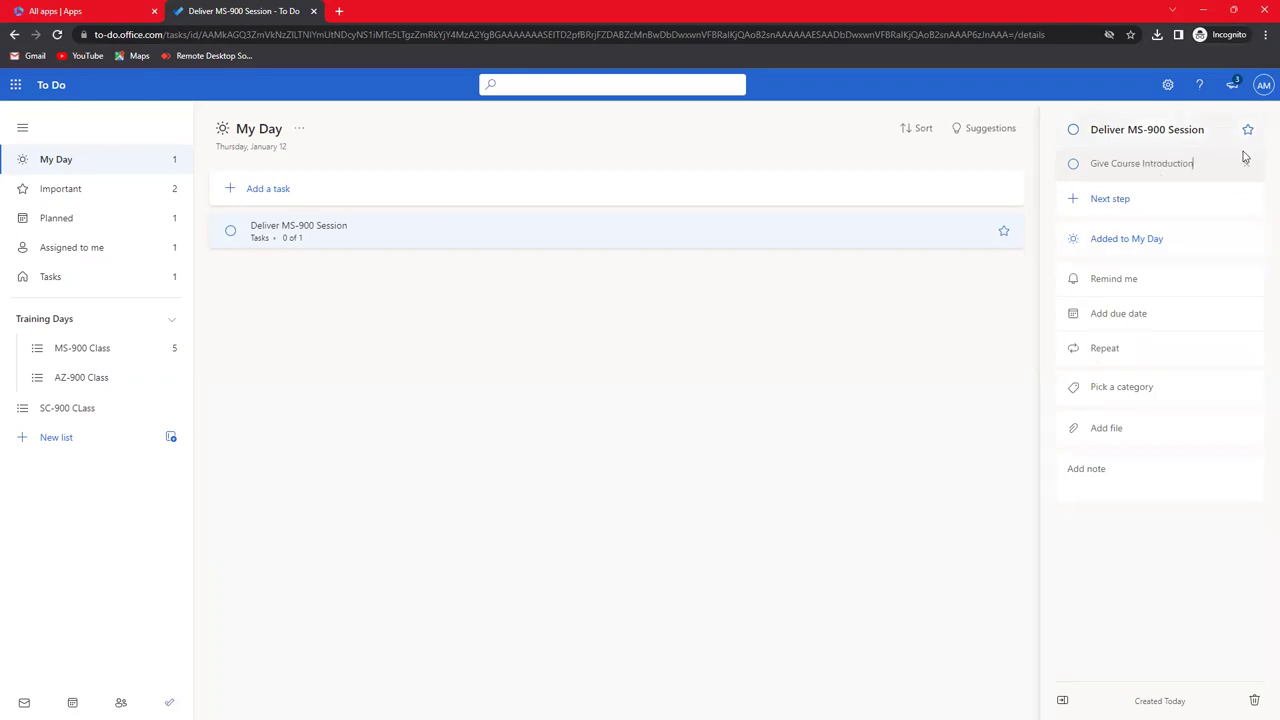
# Add the steps 'Start Module 01' and 'Start Module 02'.
pyautogui.click(1122, 198)
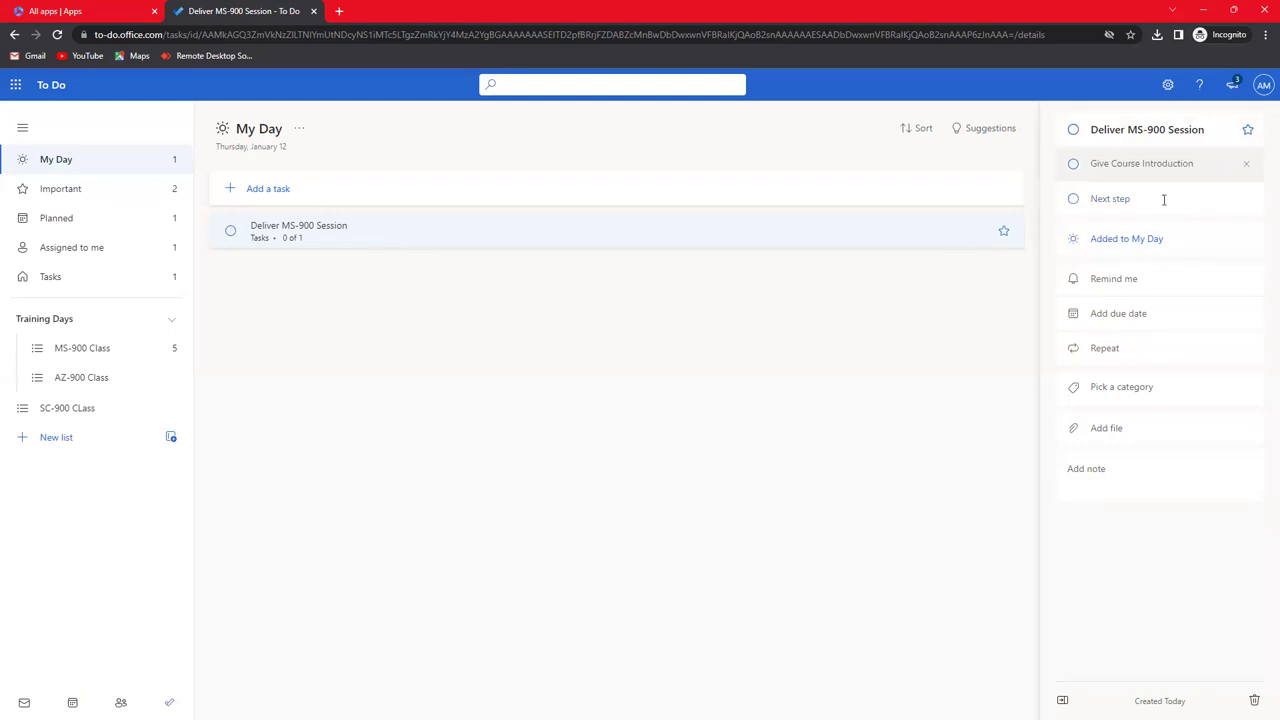
pyautogui.write('Start Module 01')
pyautogui.click(1243, 199)
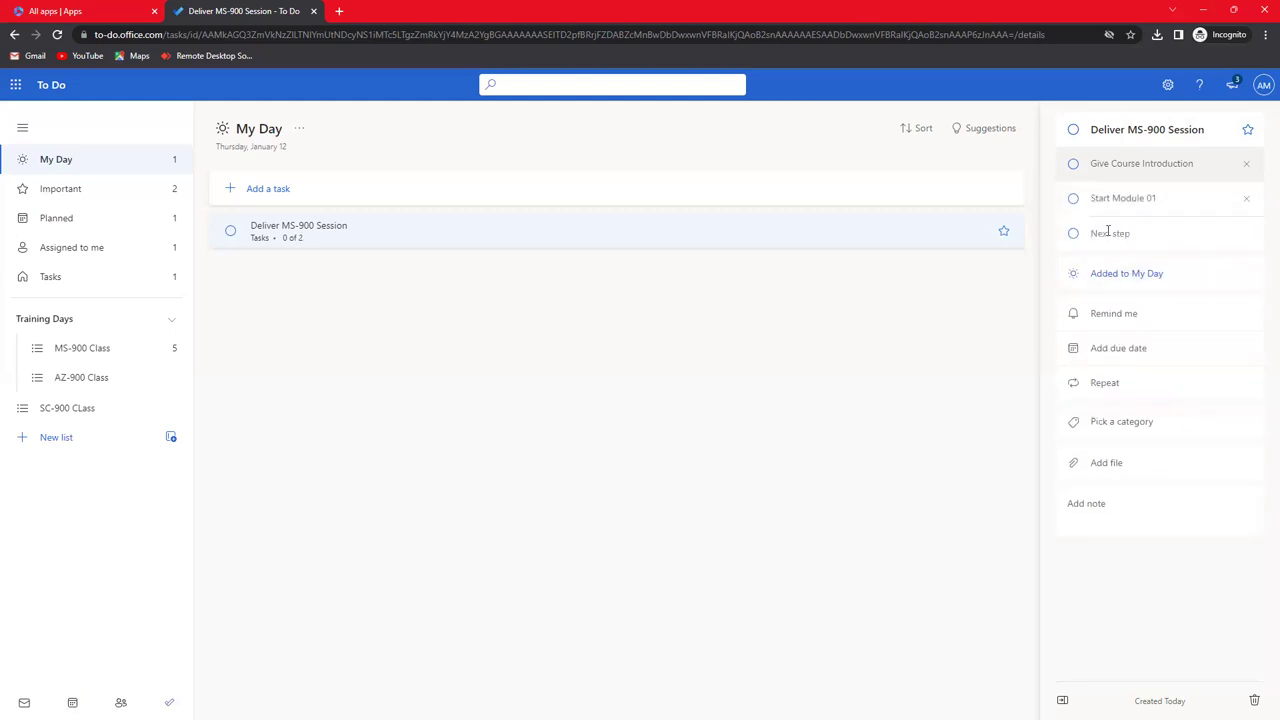
pyautogui.write('Start Module 02')
pyautogui.click(1243, 233)
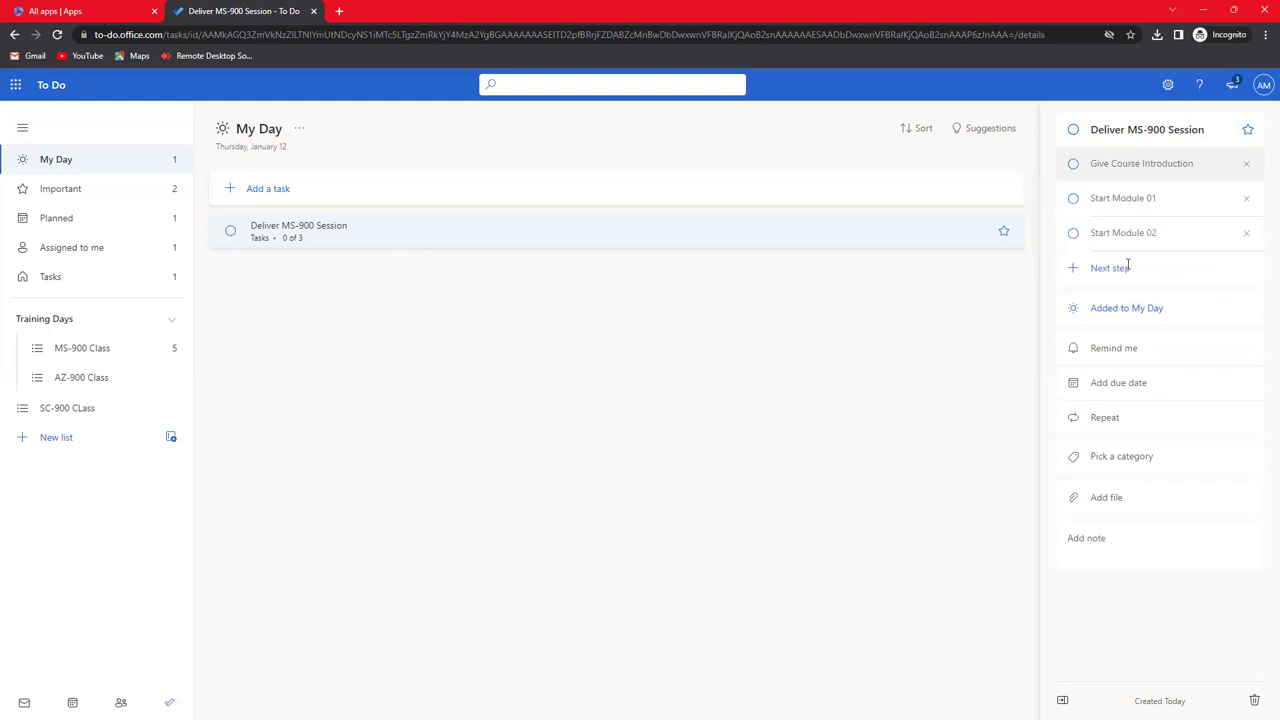
# Mark Give Course Introduction and Start Module 02 done, then open the MS-900 Class list.
pyautogui.click(1073, 163)
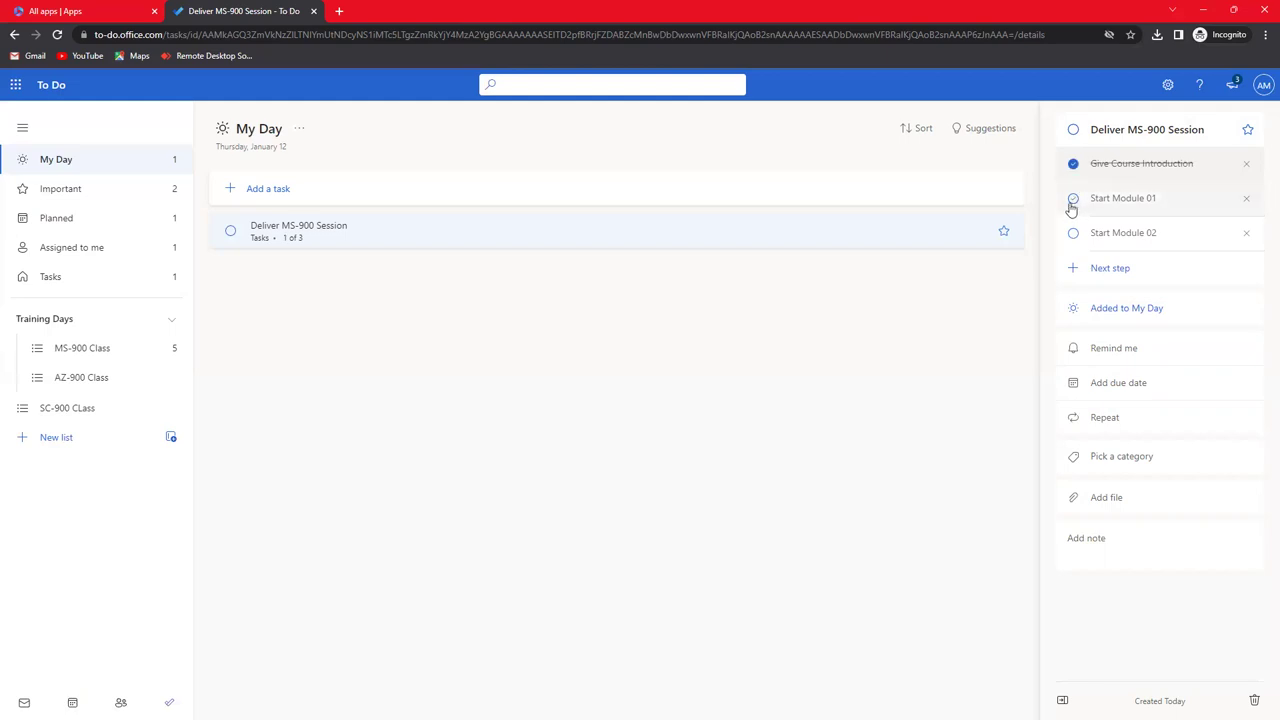
pyautogui.click(1074, 233)
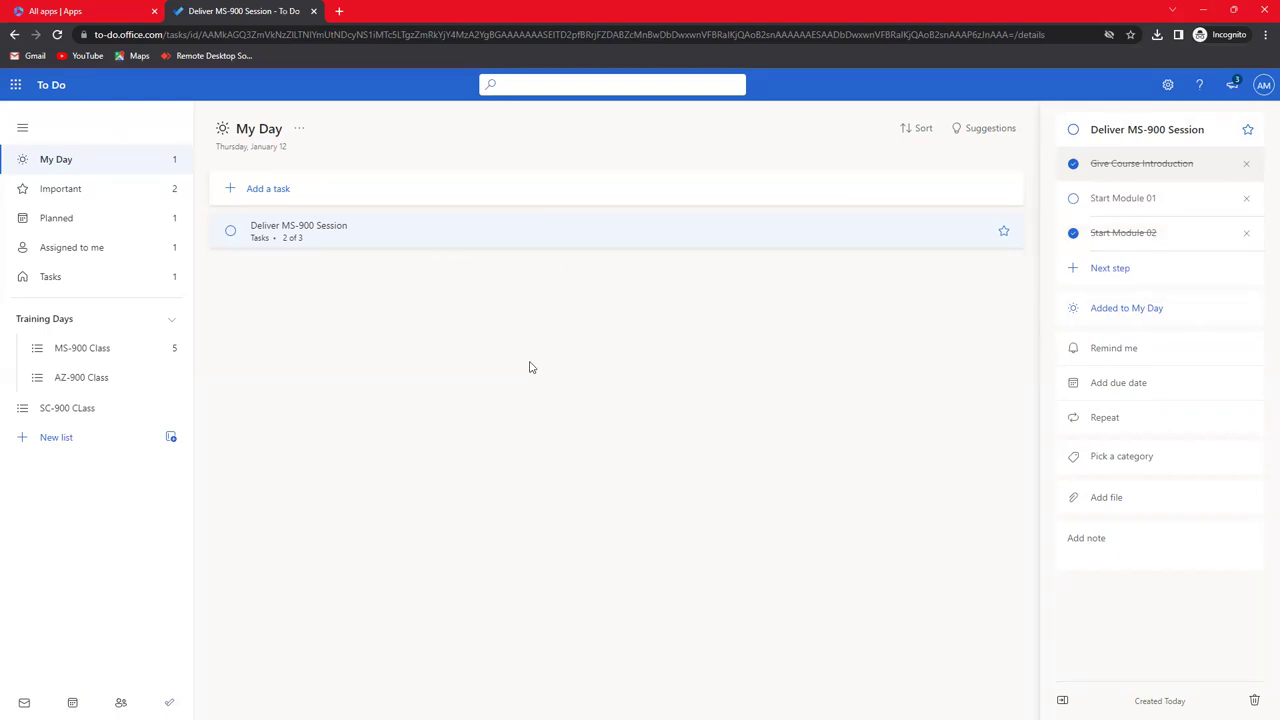
pyautogui.click(151, 354)
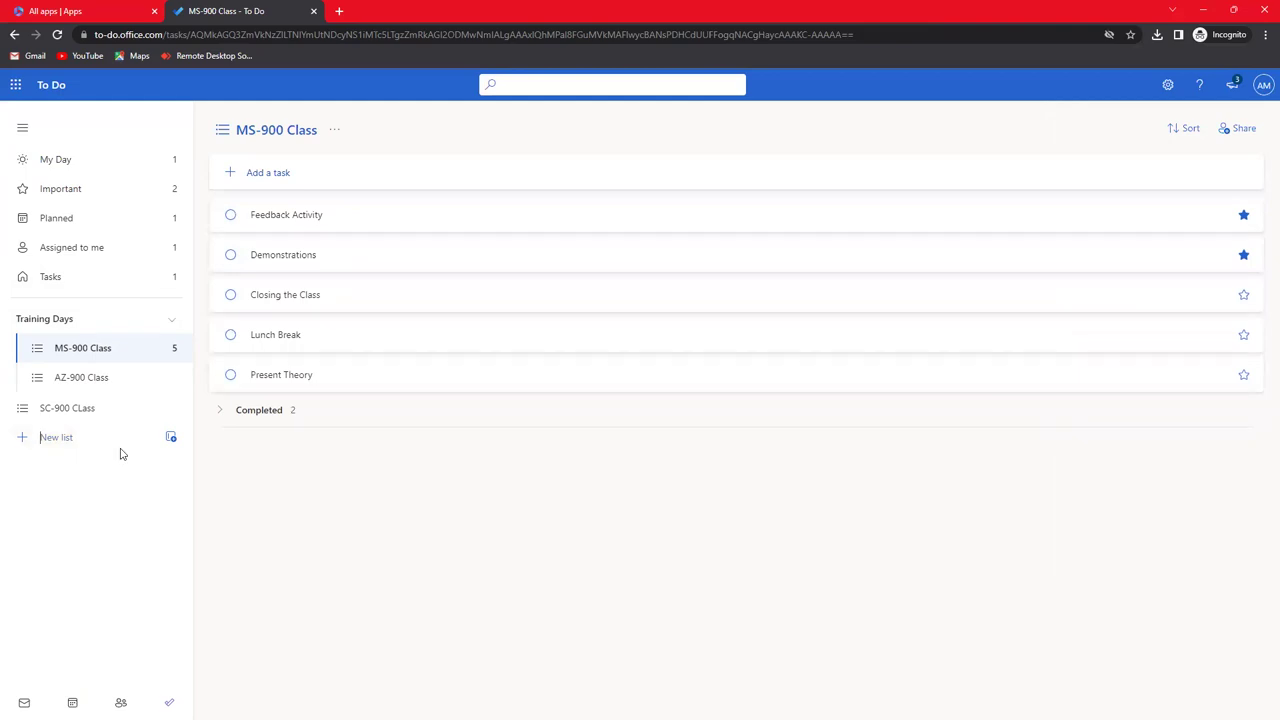
# Create a new list named Demo.
pyautogui.click(97, 440)
pyautogui.write('Demo')
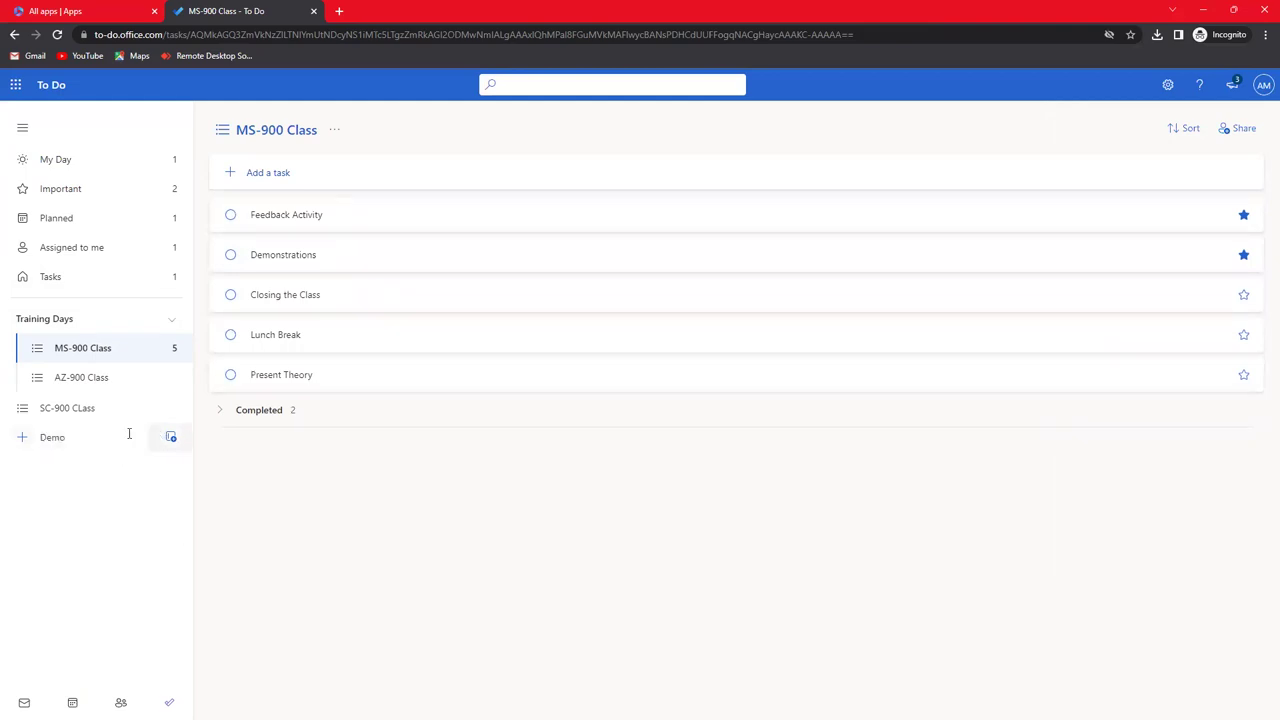
pyautogui.moveTo(63, 353); pyautogui.dragTo(48, 448)
# Open and close the Share list dialog without sharing, then go to Microsoft 365 All apps.
pyautogui.click(1240, 129)
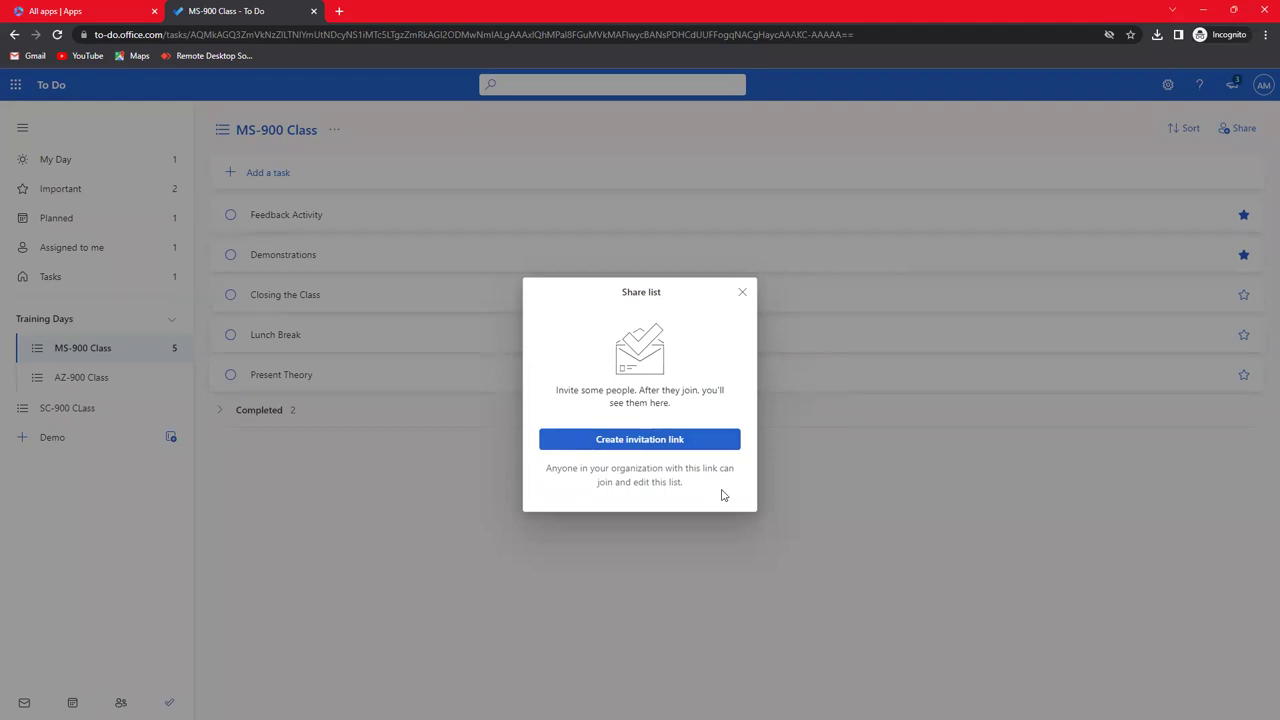
pyautogui.click(743, 292)
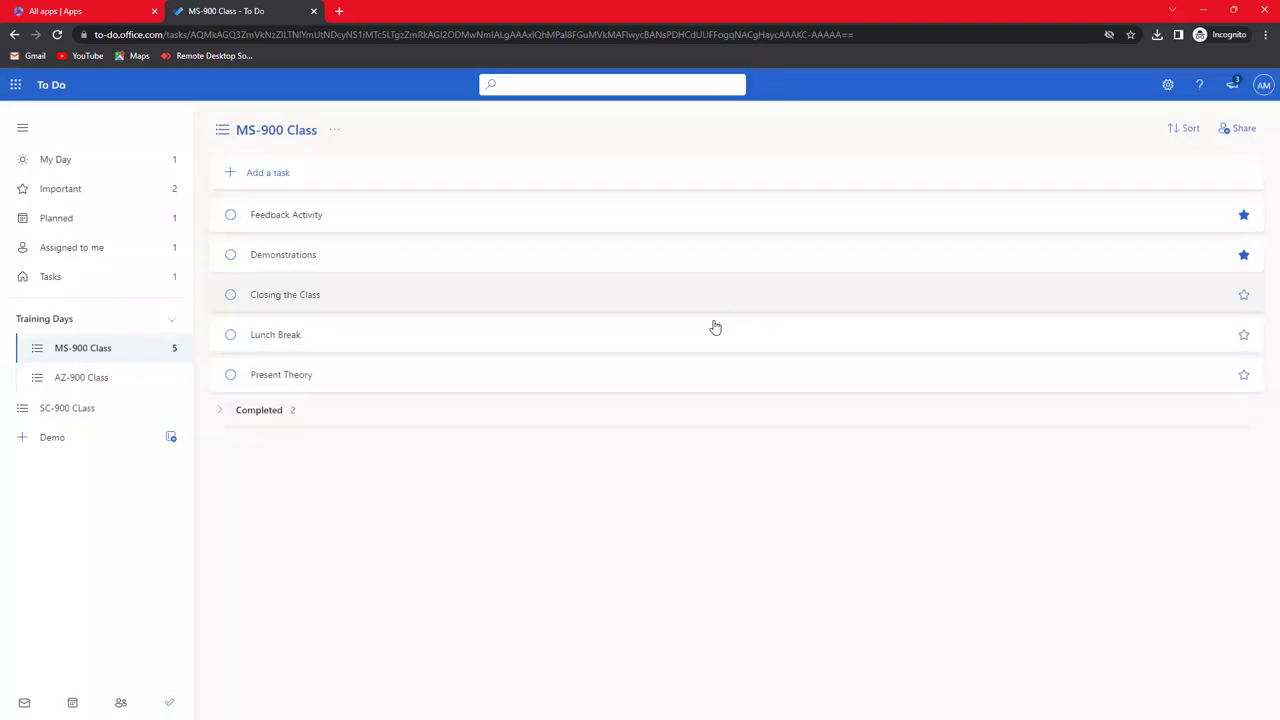
pyautogui.click(18, 86)
pyautogui.click(150, 88)
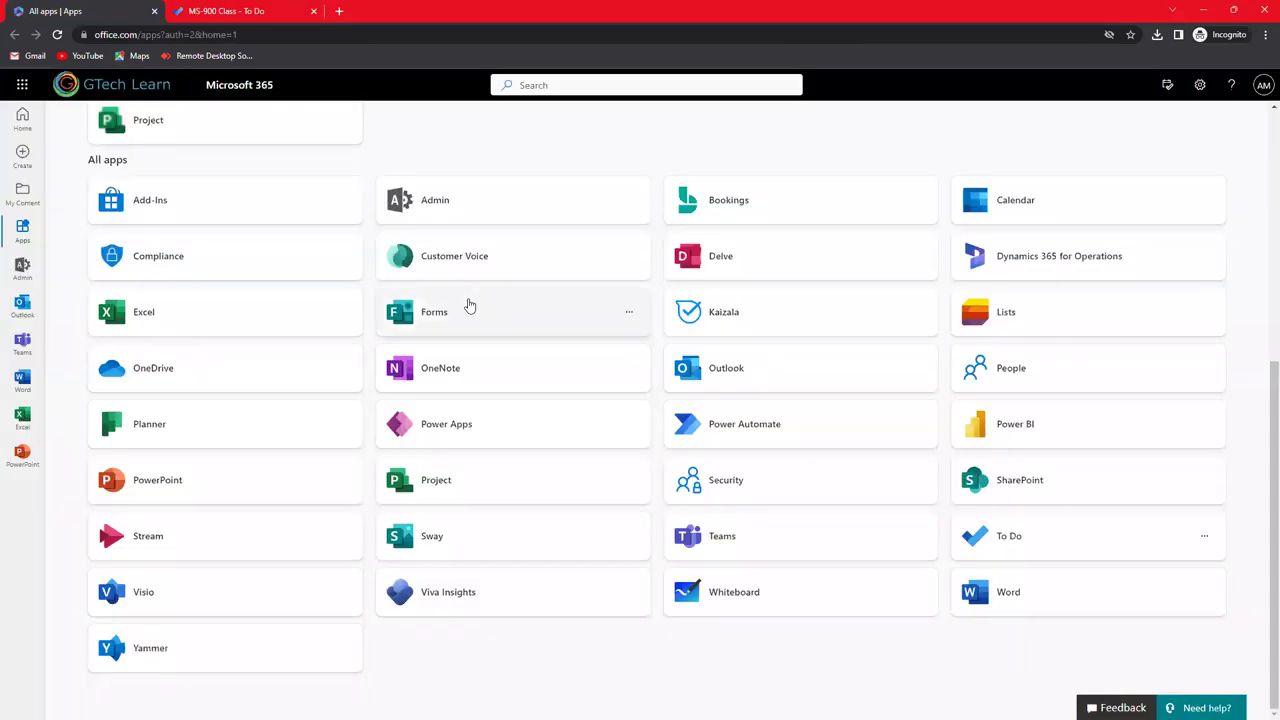
# Open Planner from All apps, skipping security setup and declining to stay signed in twice.
pyautogui.click(257, 428)
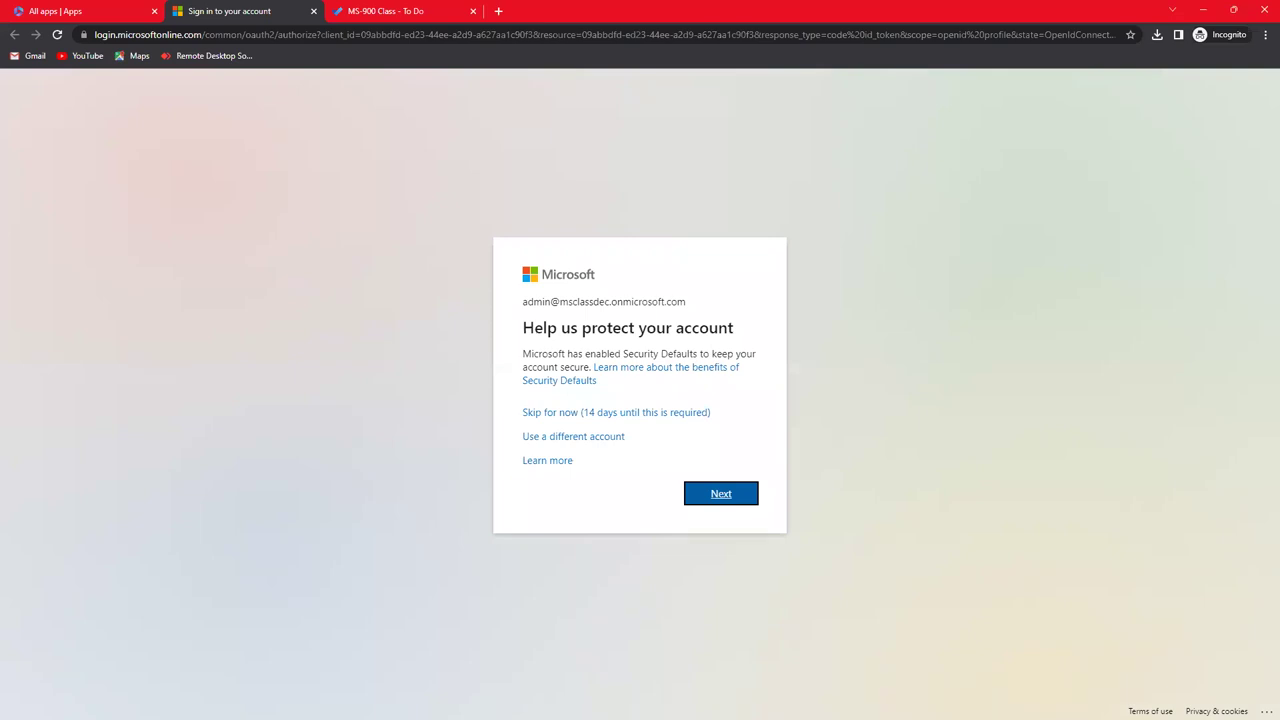
pyautogui.click(650, 418)
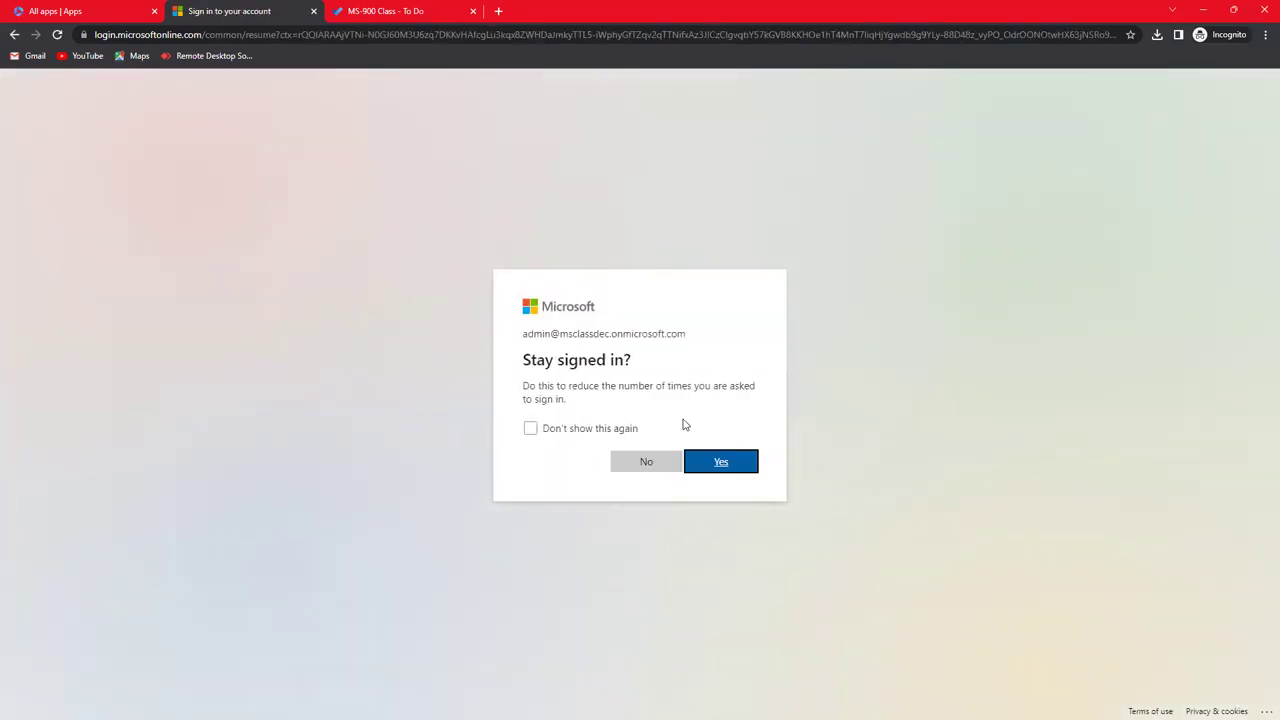
pyautogui.click(650, 461)
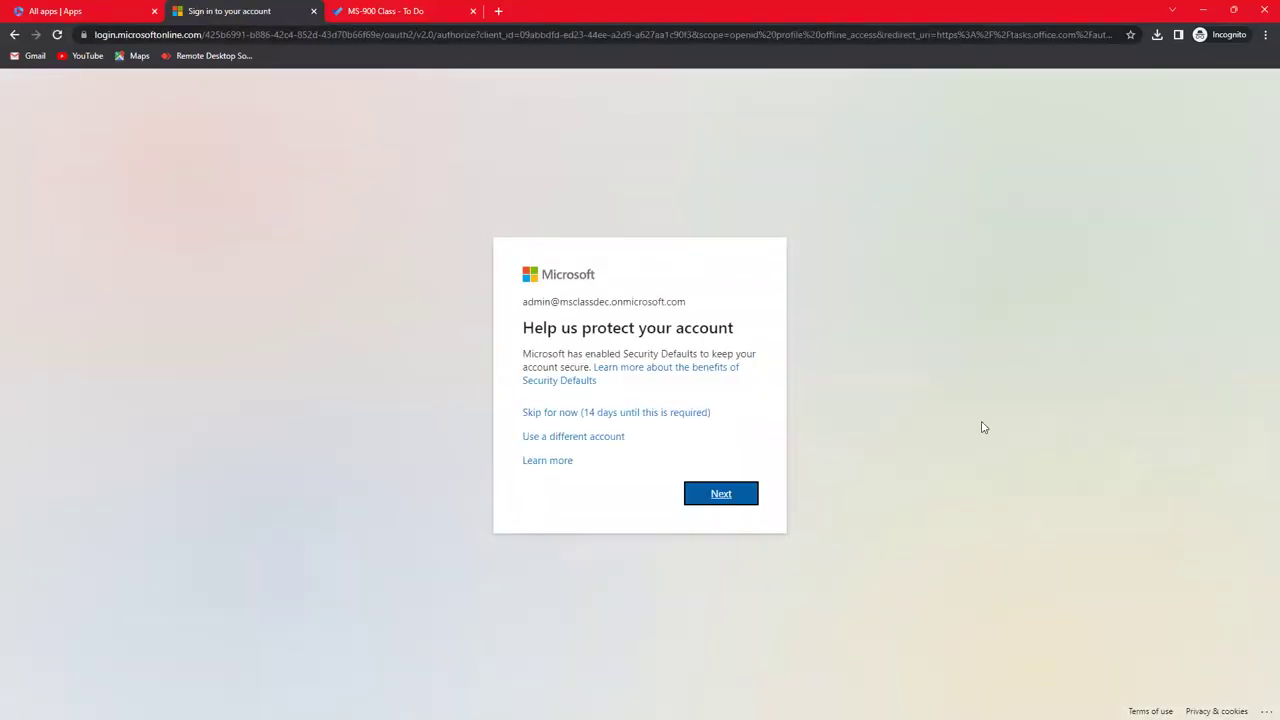
pyautogui.click(651, 414)
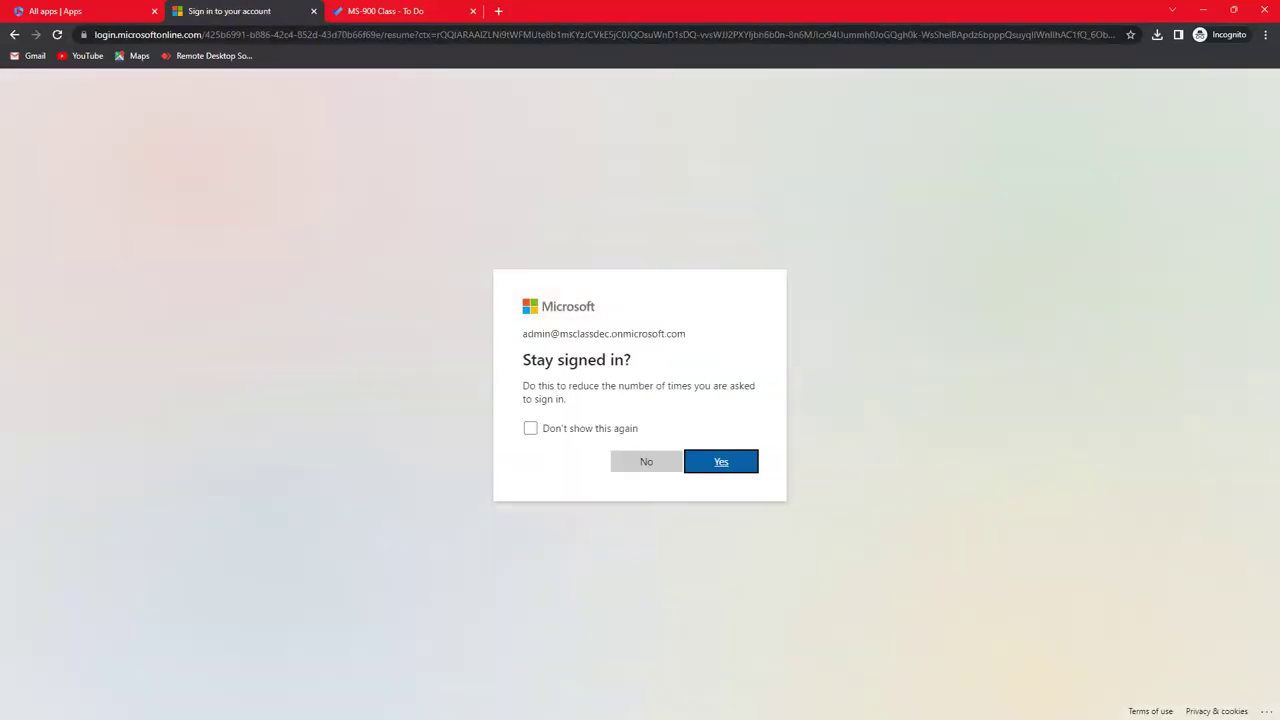
pyautogui.click(646, 468)
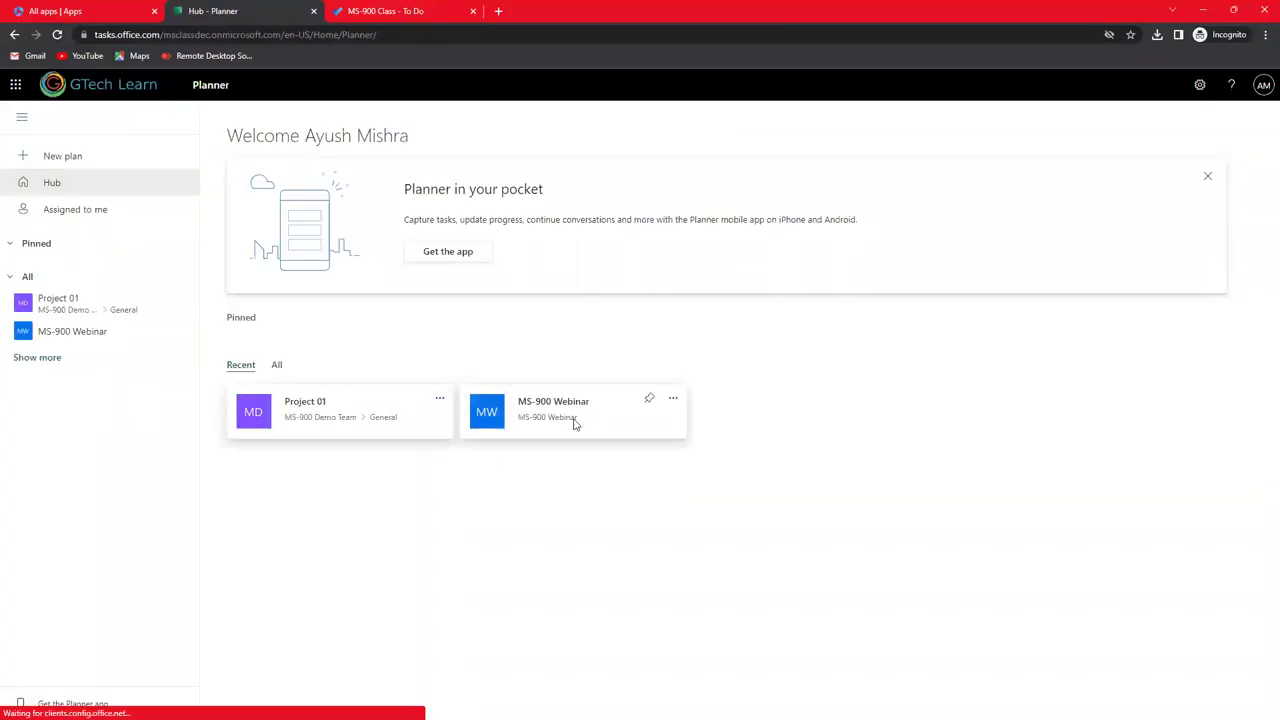
# Open the MS-900 Webinar plan, reveal completed tasks, and view its Status, Bucket and Priority charts.
pyautogui.click(575, 422)
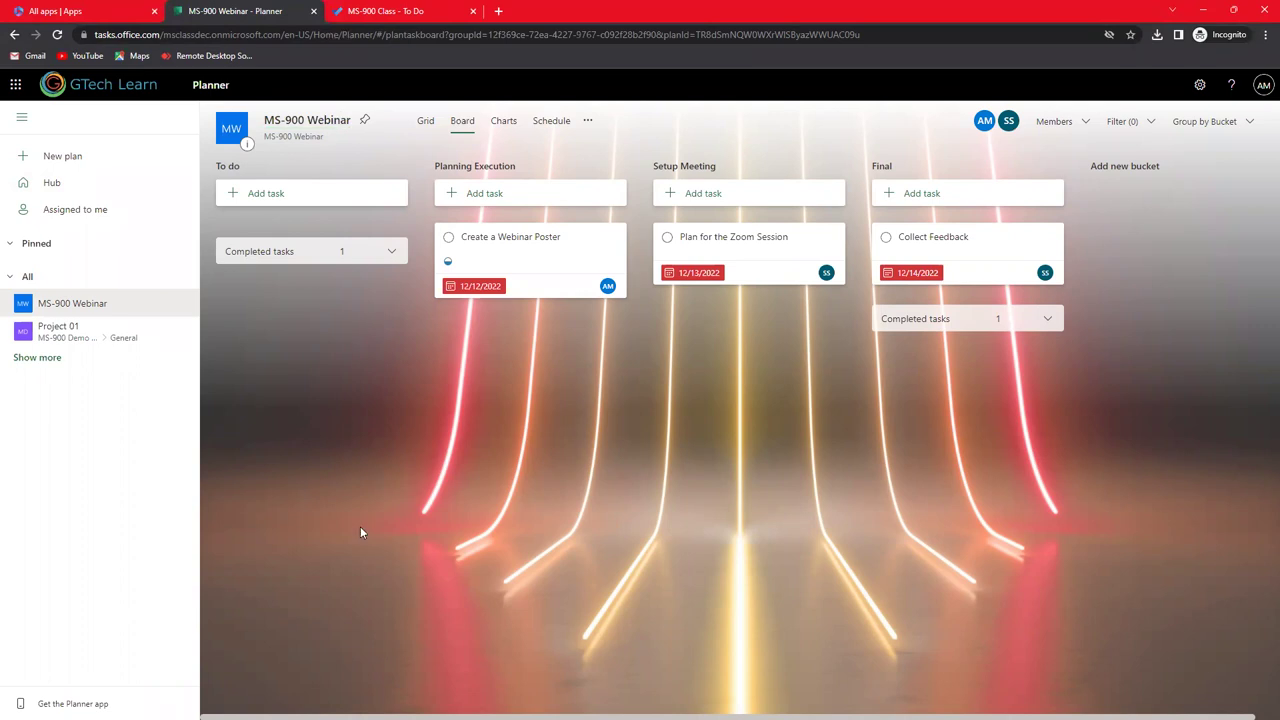
pyautogui.click(385, 254)
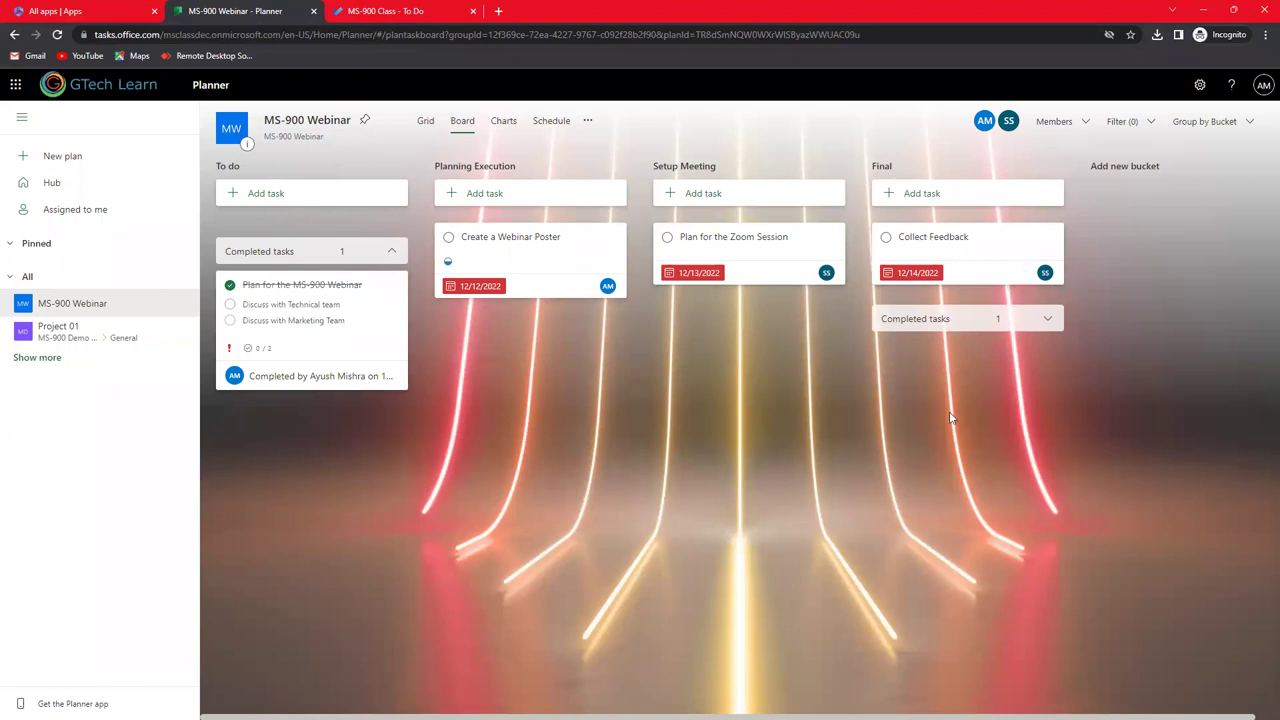
pyautogui.click(1047, 318)
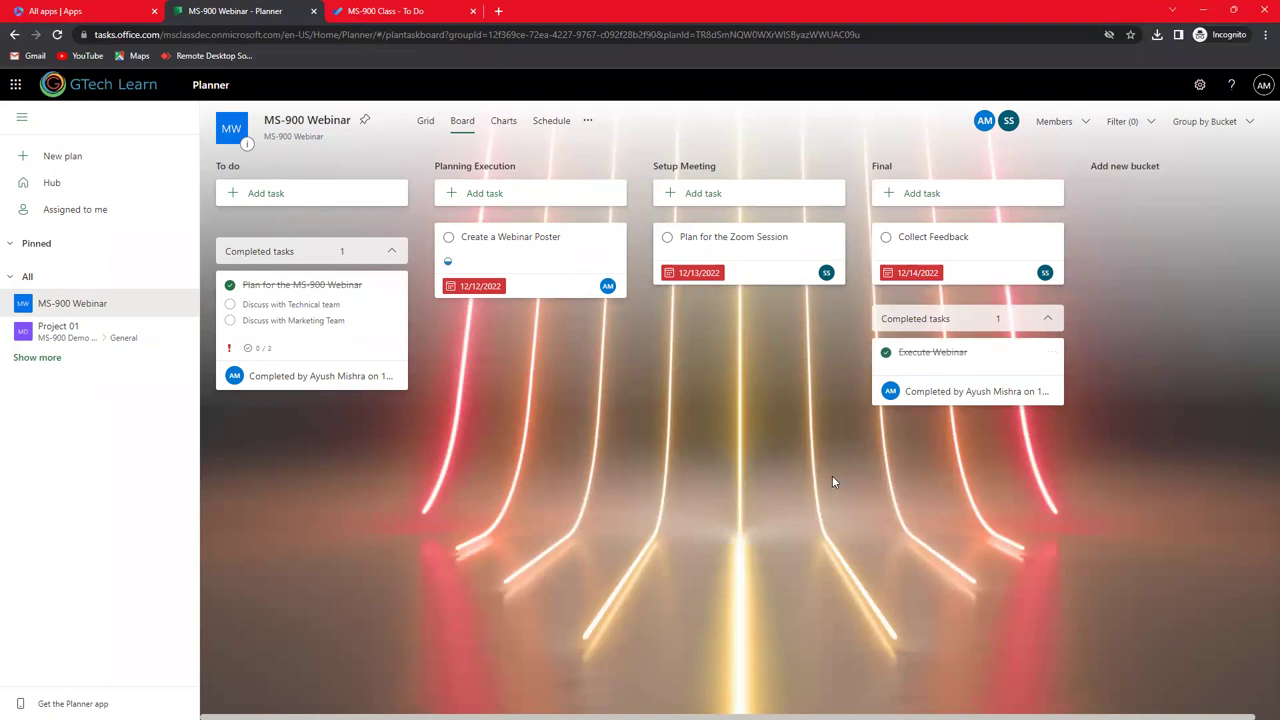
pyautogui.click(501, 124)
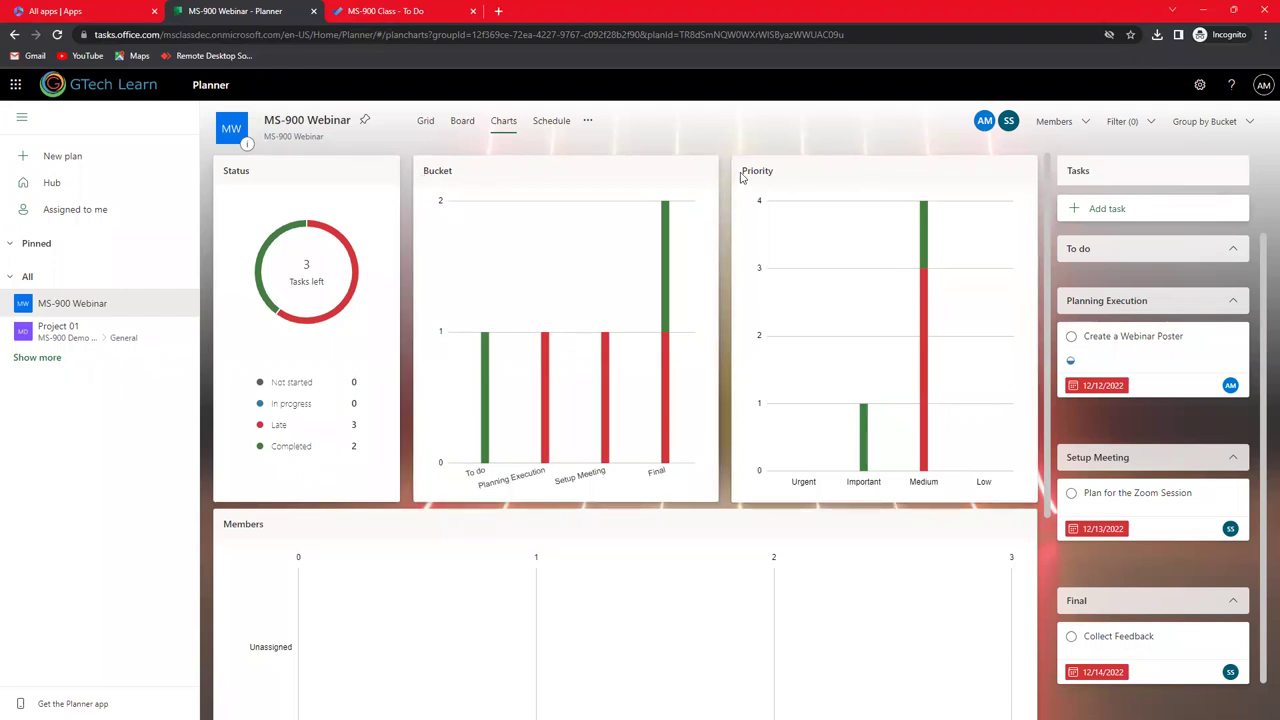
pyautogui.scroll(-3, 797, 250)
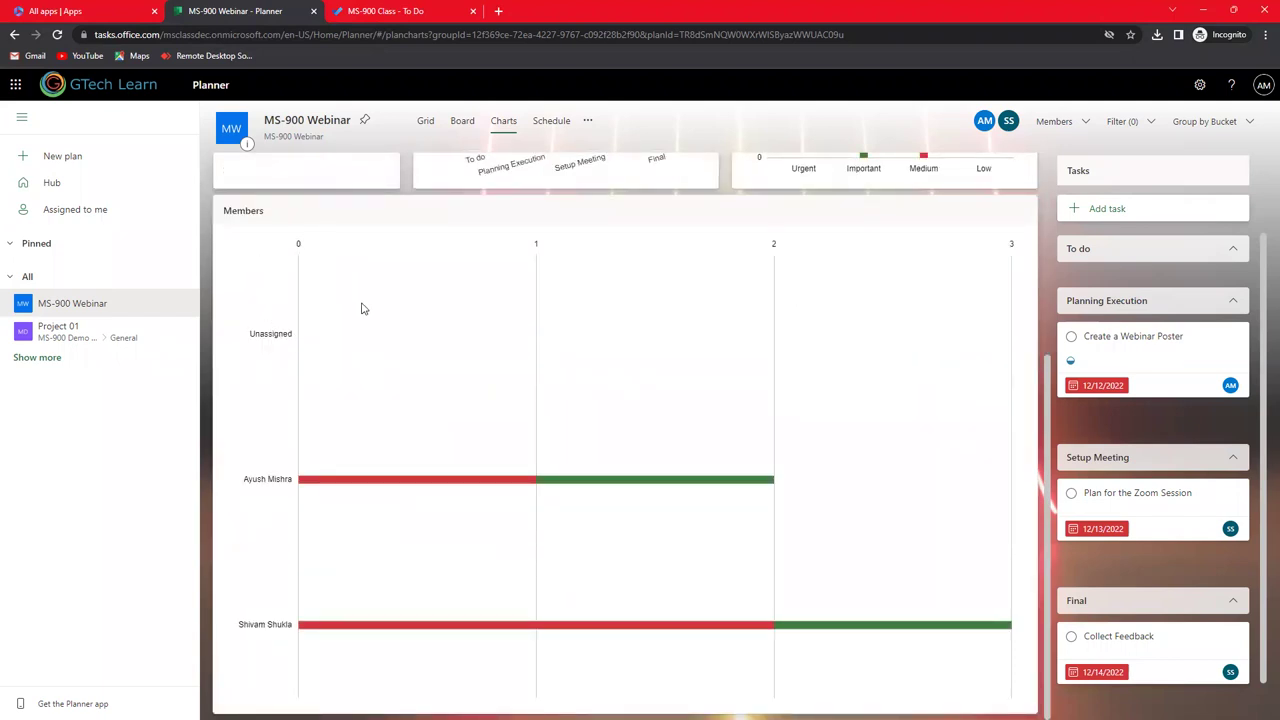
pyautogui.scroll(3, 487, 443)
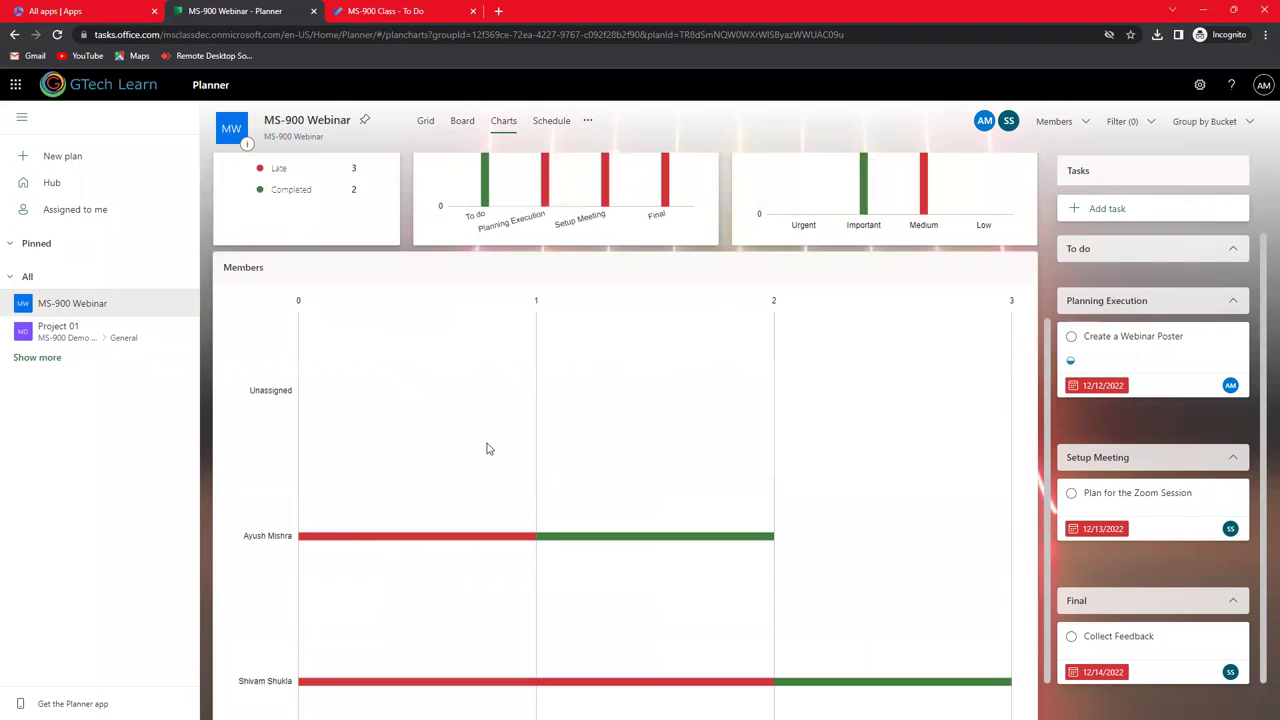
pyautogui.moveTo(487, 443)
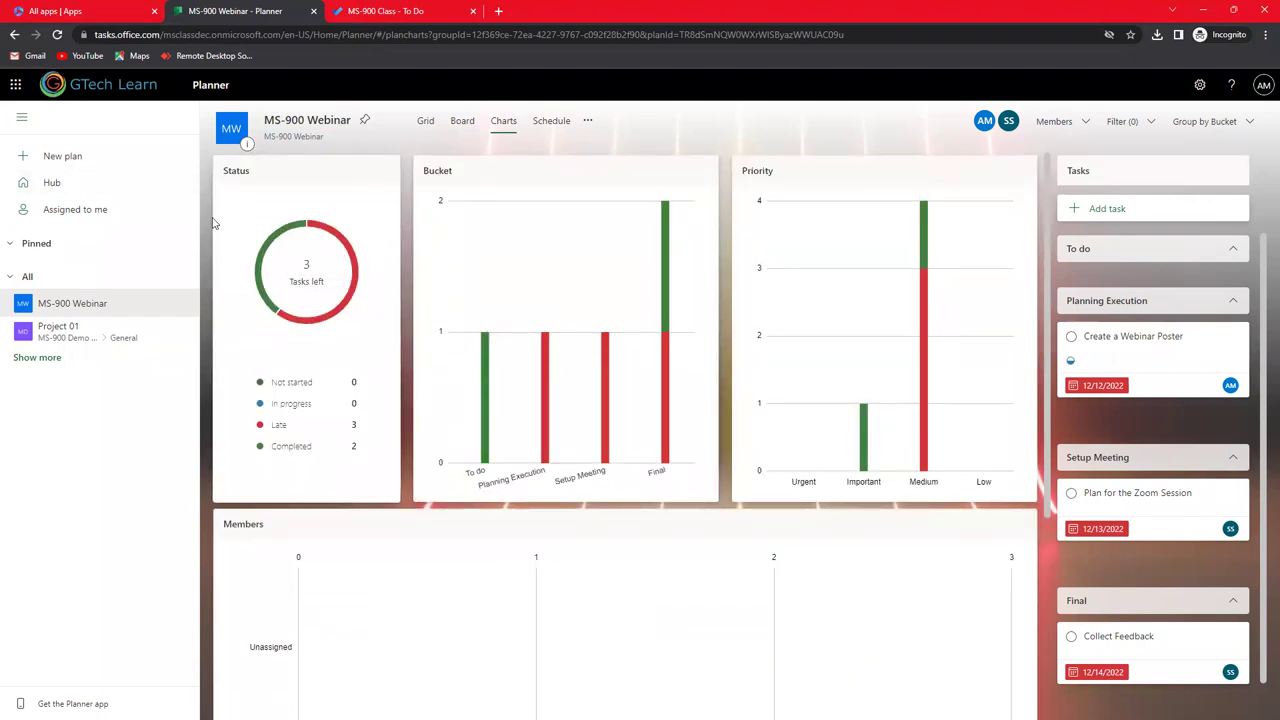
# Create a new plan named 'Develop a Web Application', keeping privacy set to Private.
pyautogui.click(48, 156)
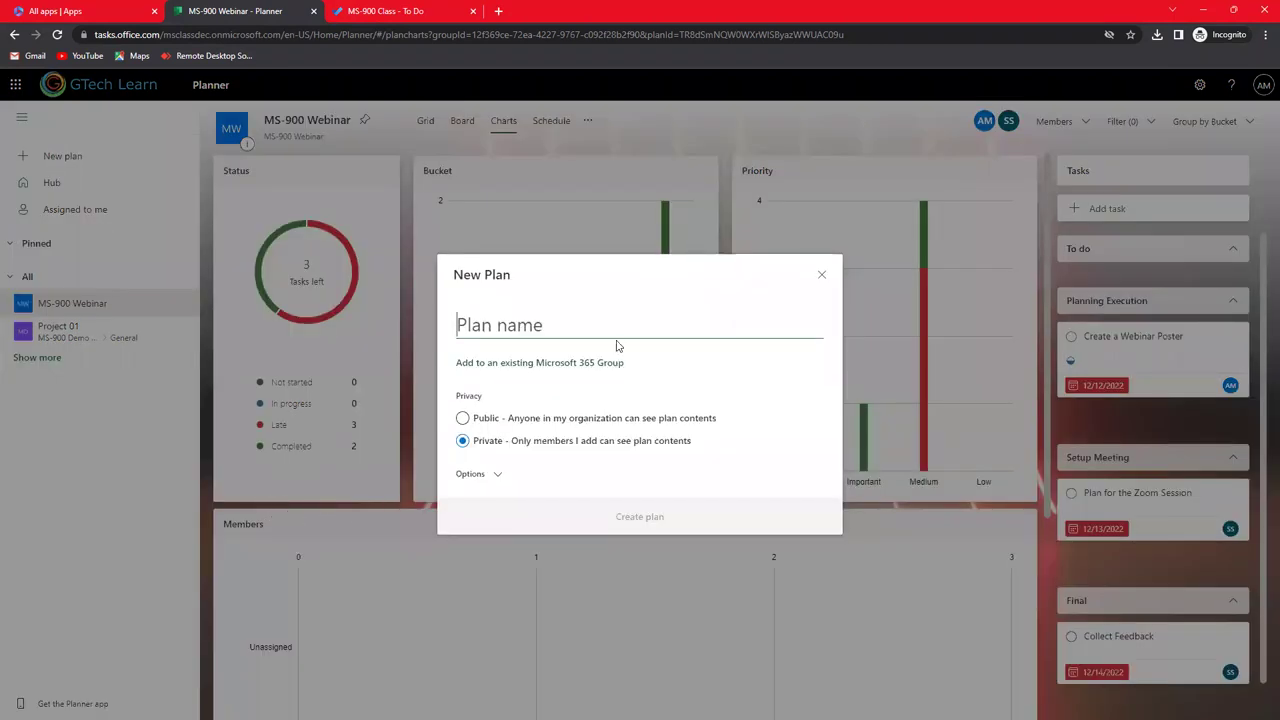
pyautogui.write('Develp')
pyautogui.write('p an')
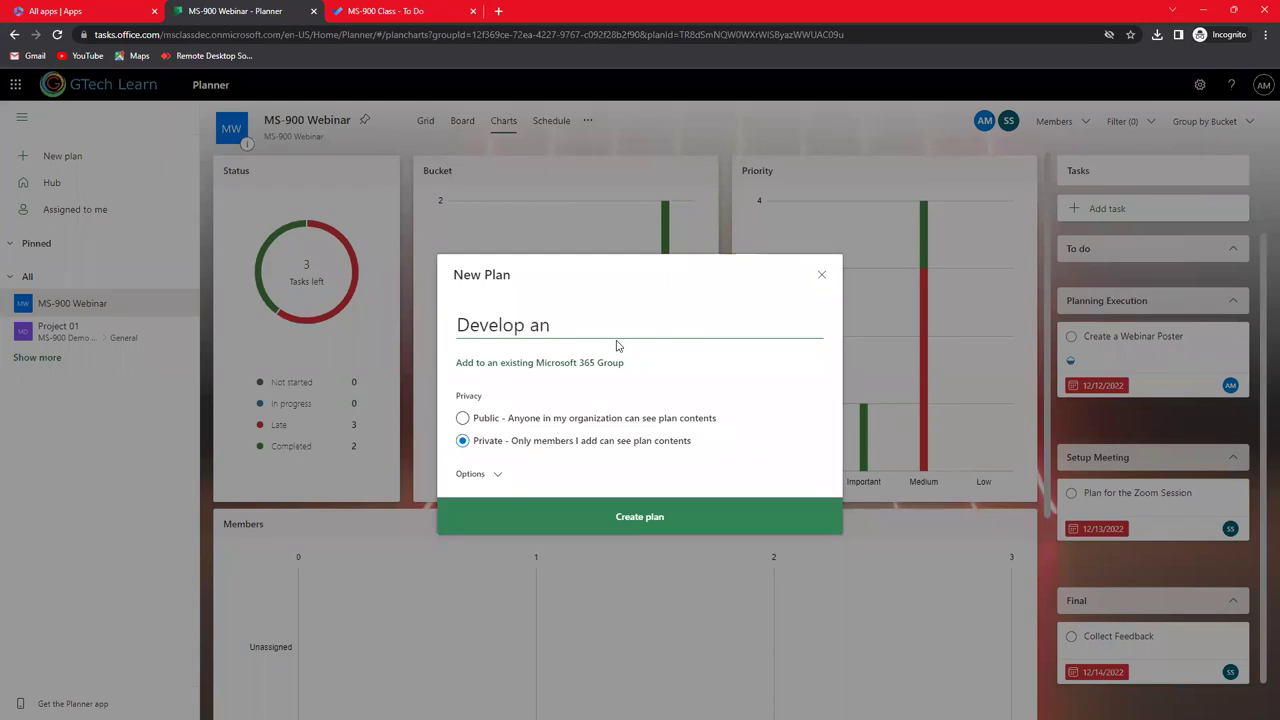
pyautogui.press('BackSpace')
pyautogui.write('Web Application')
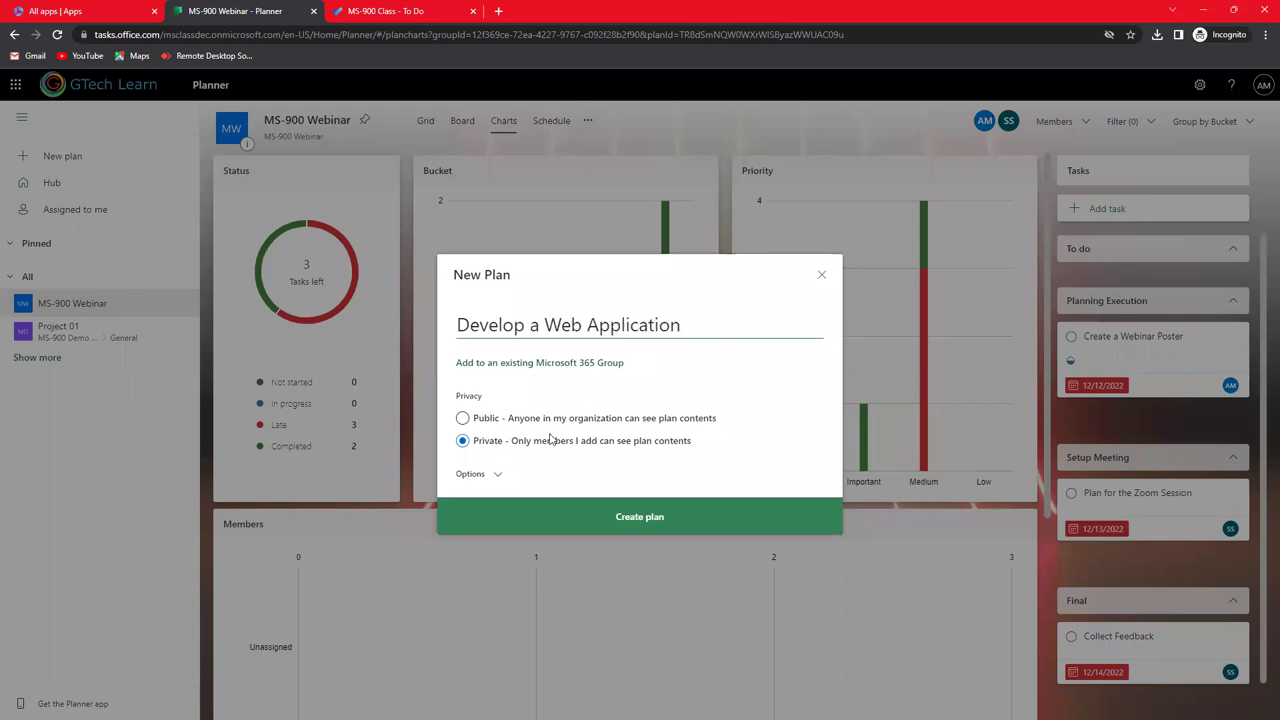
pyautogui.click(494, 476)
pyautogui.click(477, 506)
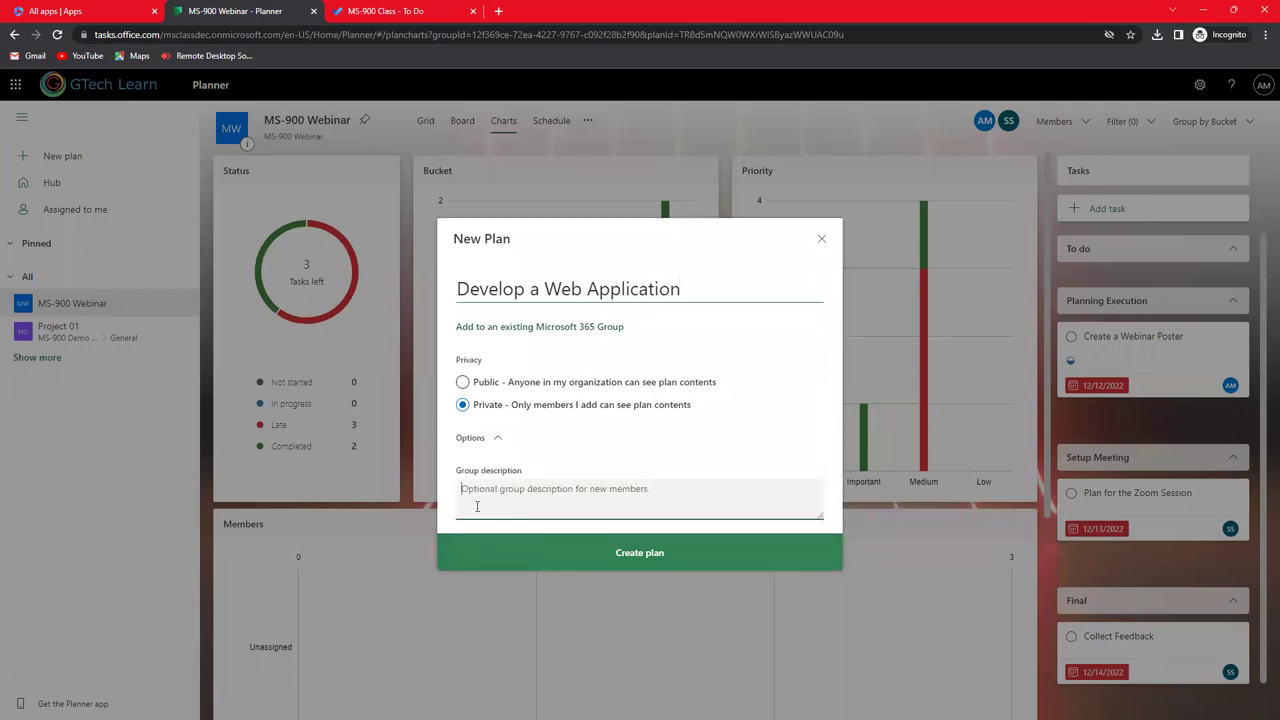
pyautogui.click(635, 555)
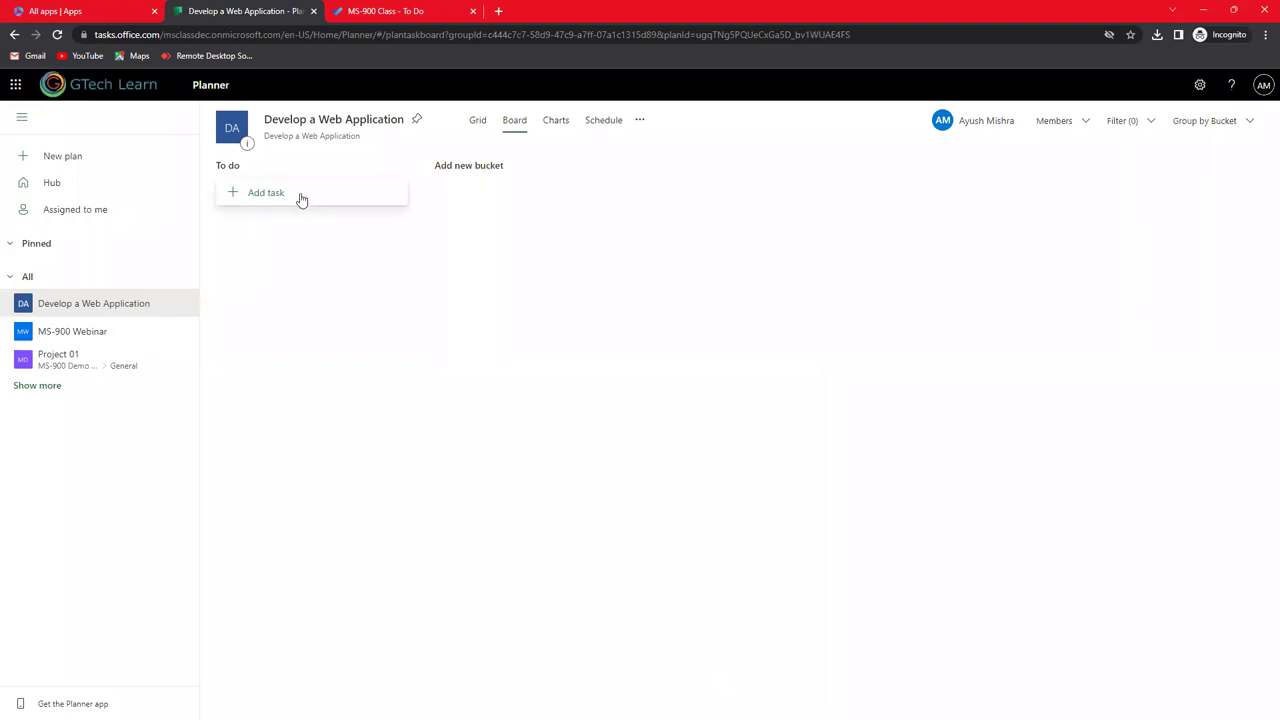
# Rename the To do bucket to 'Plan for the Web App'.
pyautogui.click(243, 166)
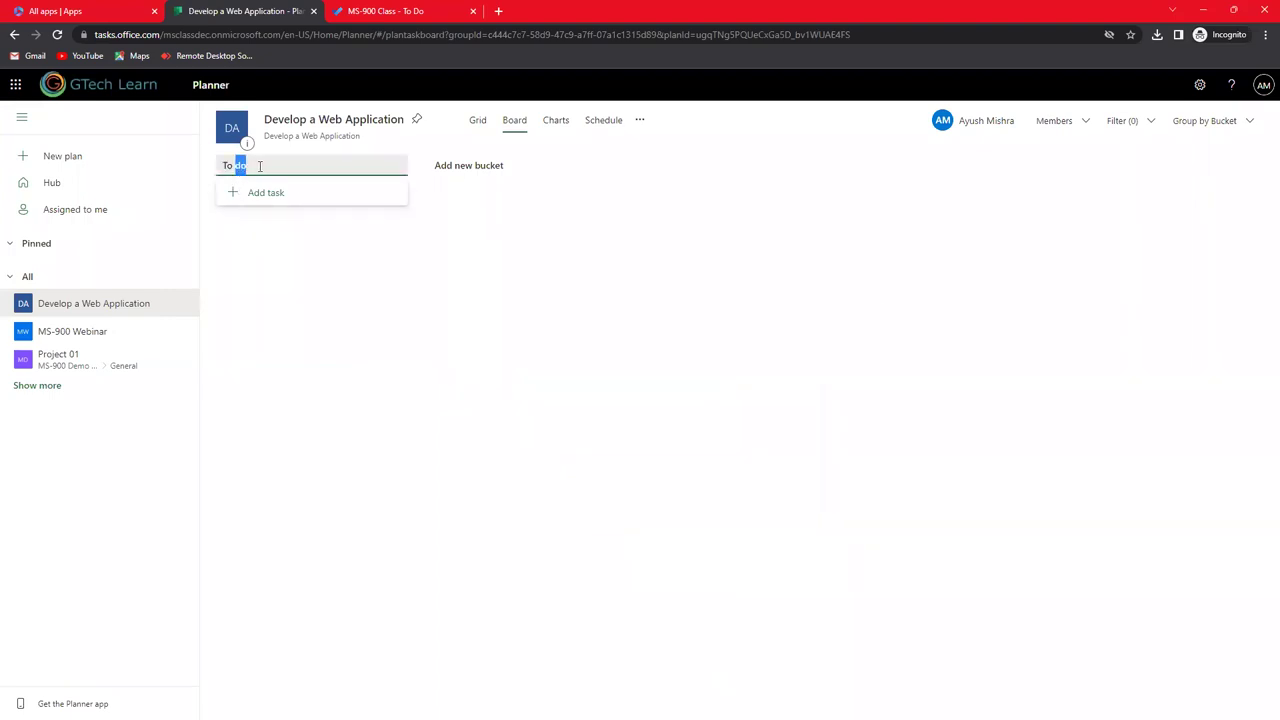
pyautogui.moveTo(266, 166); pyautogui.dragTo(186, 171)
pyautogui.write('Plan for the Web App')
pyautogui.press('Return')
# Add buckets 'Write the Code', 'Test the App' and 'Deploy to the Production'.
pyautogui.click(499, 166)
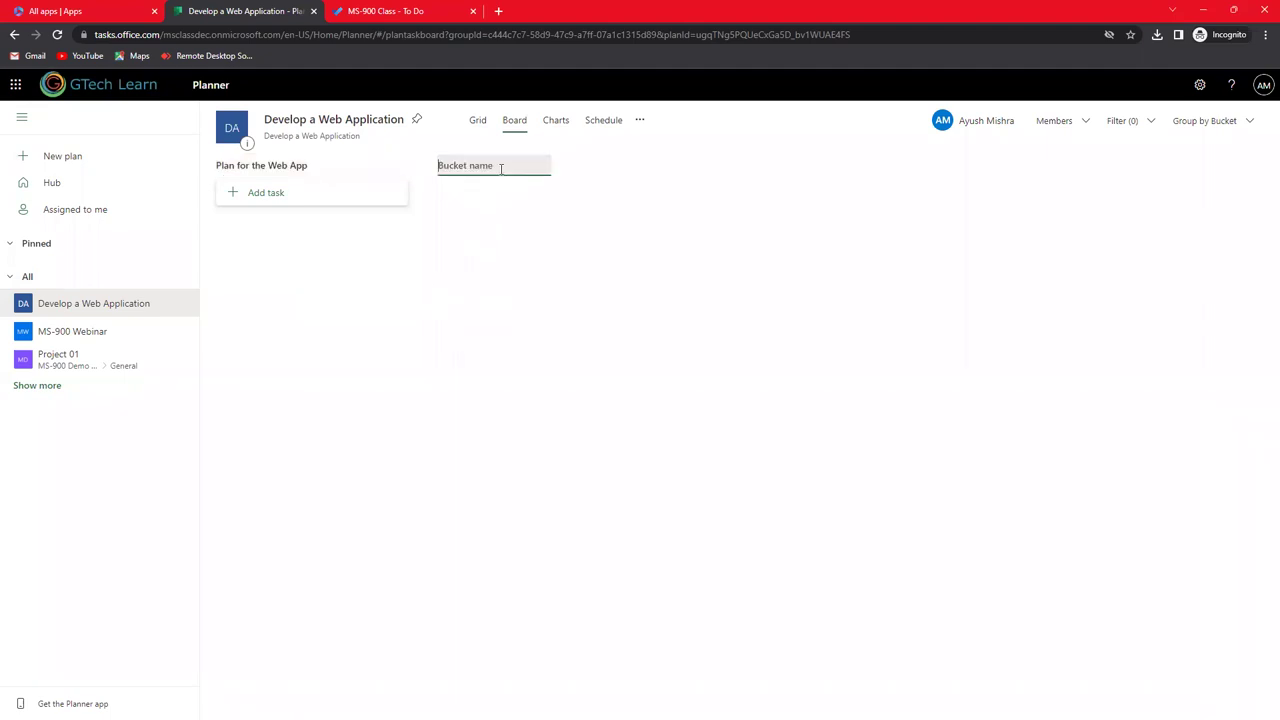
pyautogui.write('Write the Code')
pyautogui.press('Return')
pyautogui.click(689, 165)
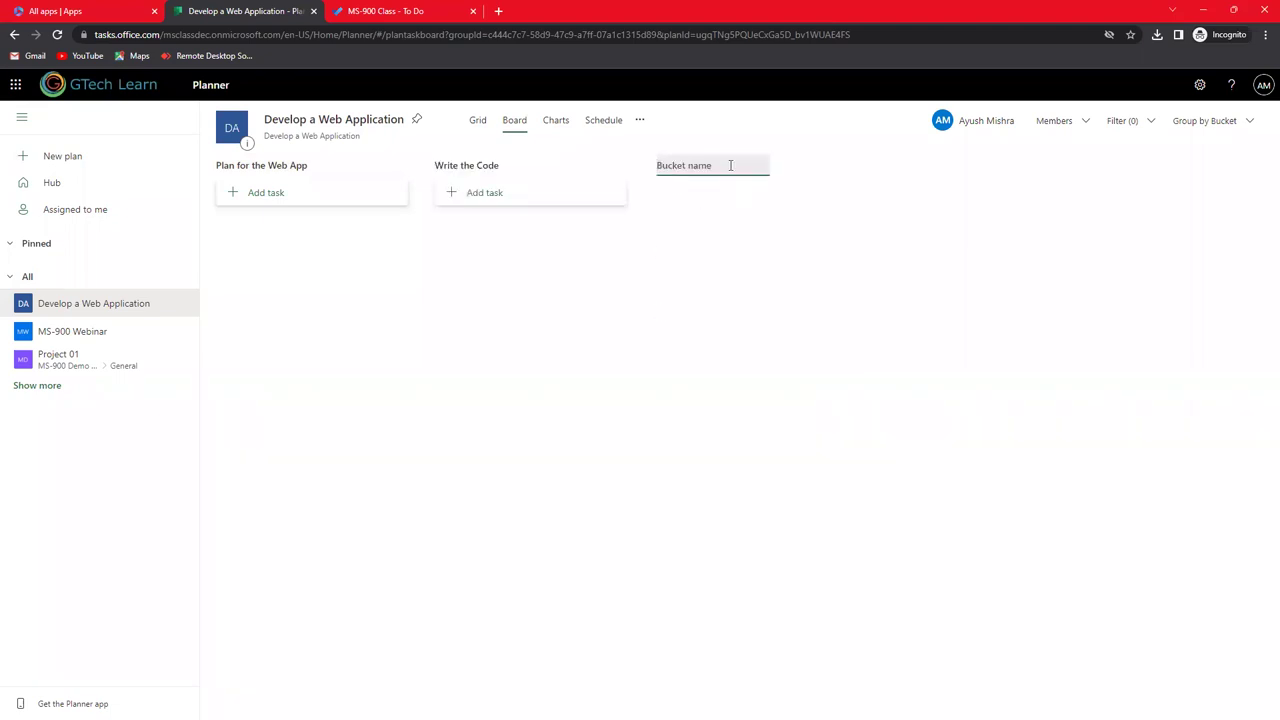
pyautogui.write('Test the App')
pyautogui.press('Return')
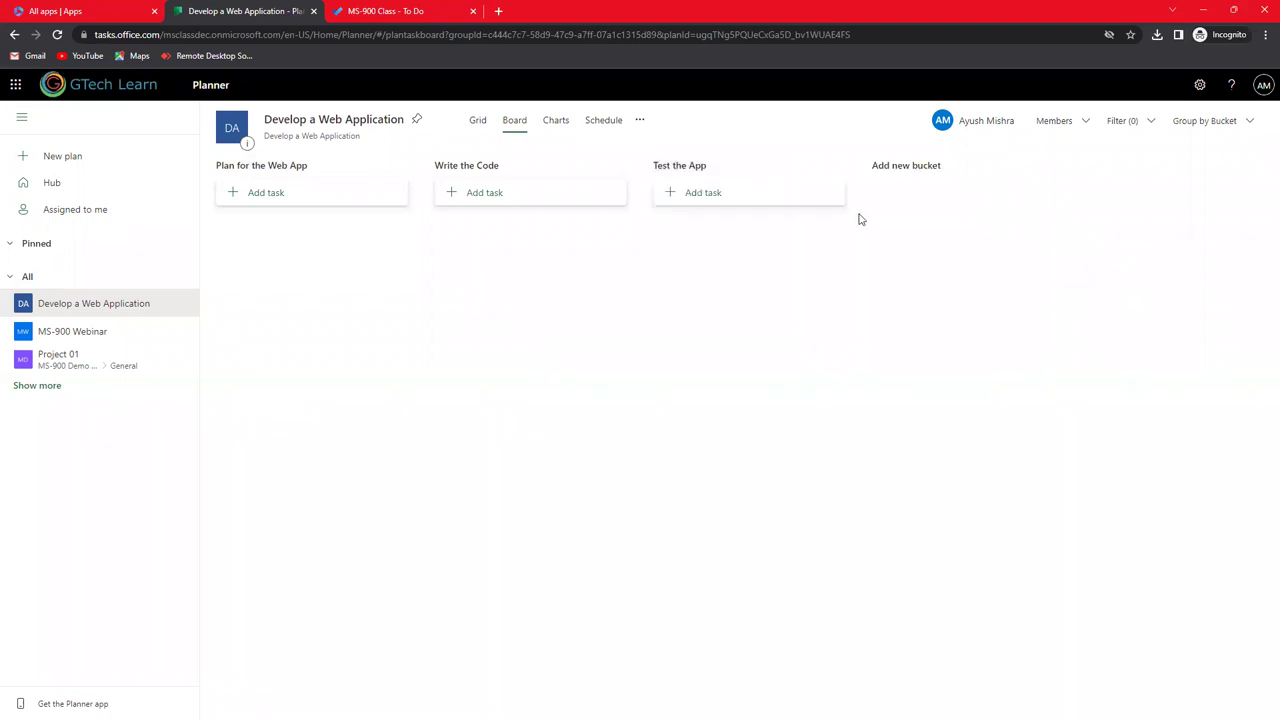
pyautogui.click(893, 164)
pyautogui.write('Deploy to the Production')
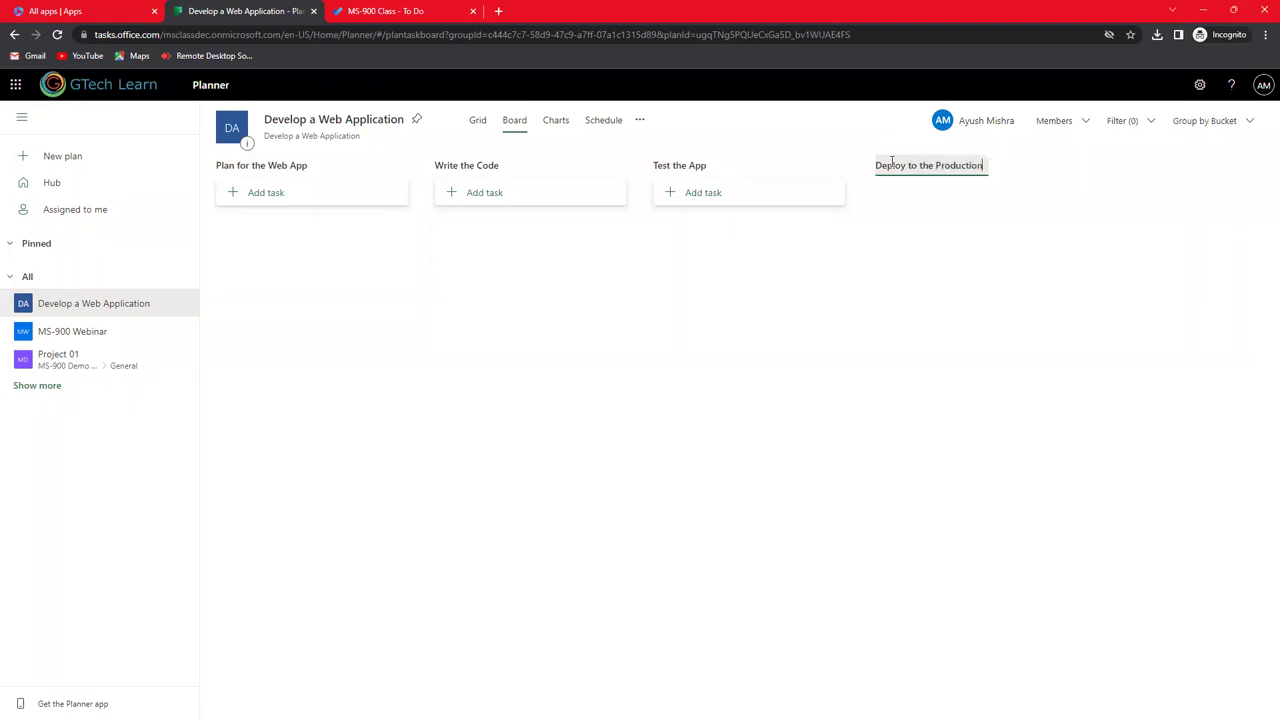
pyautogui.press('Return')
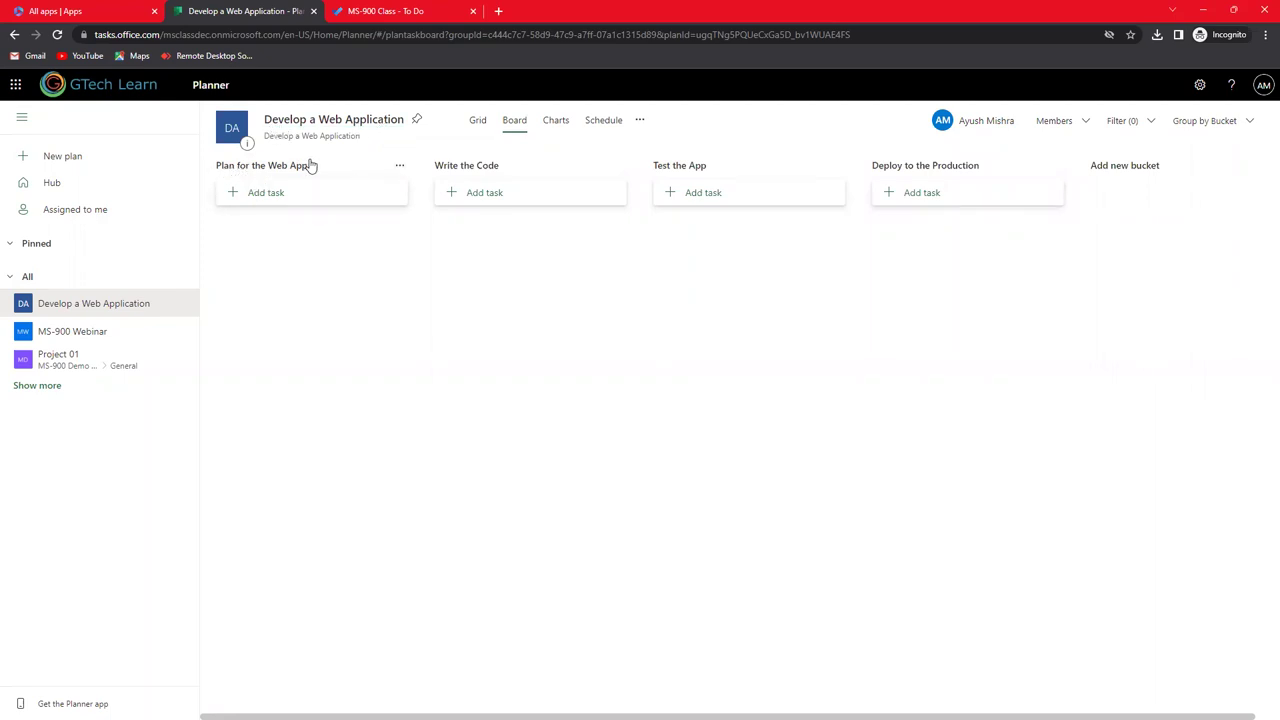
pyautogui.click(268, 198)
# Name the new task 'Check the Req. from the Client' and set its due date to January 12.
pyautogui.write('Check the Req. from the Client')
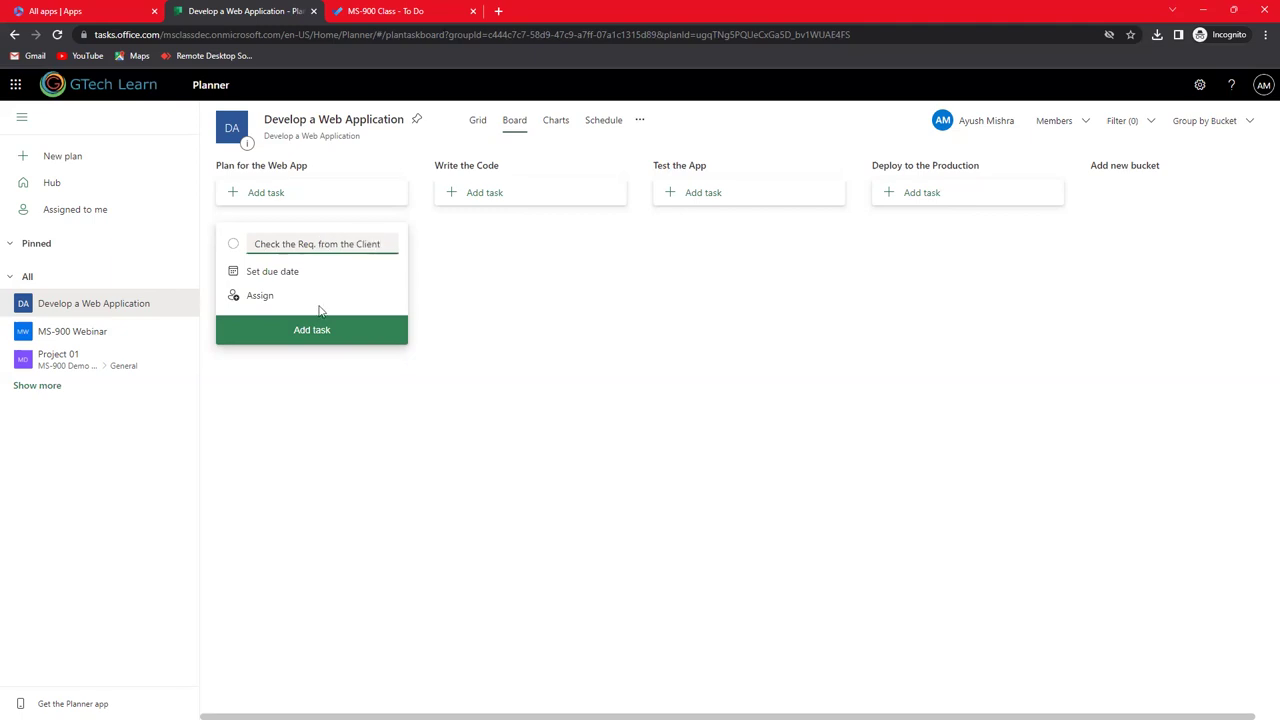
pyautogui.click(265, 278)
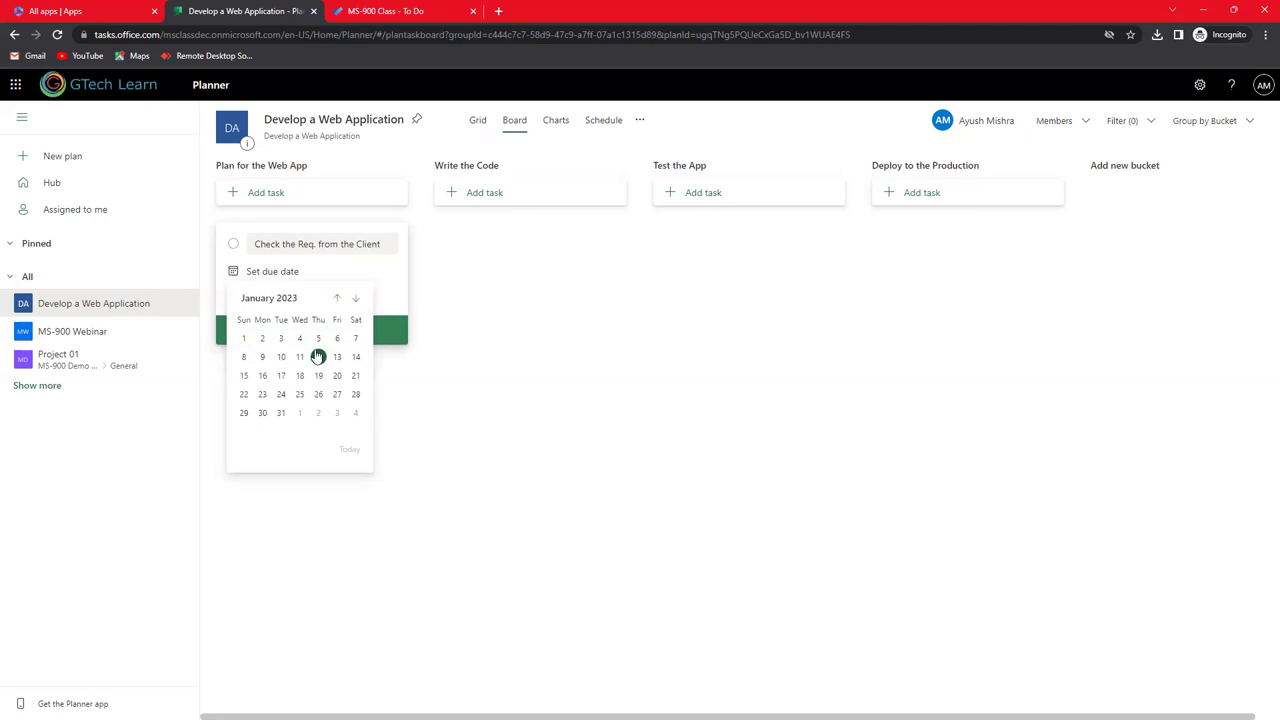
pyautogui.click(337, 357)
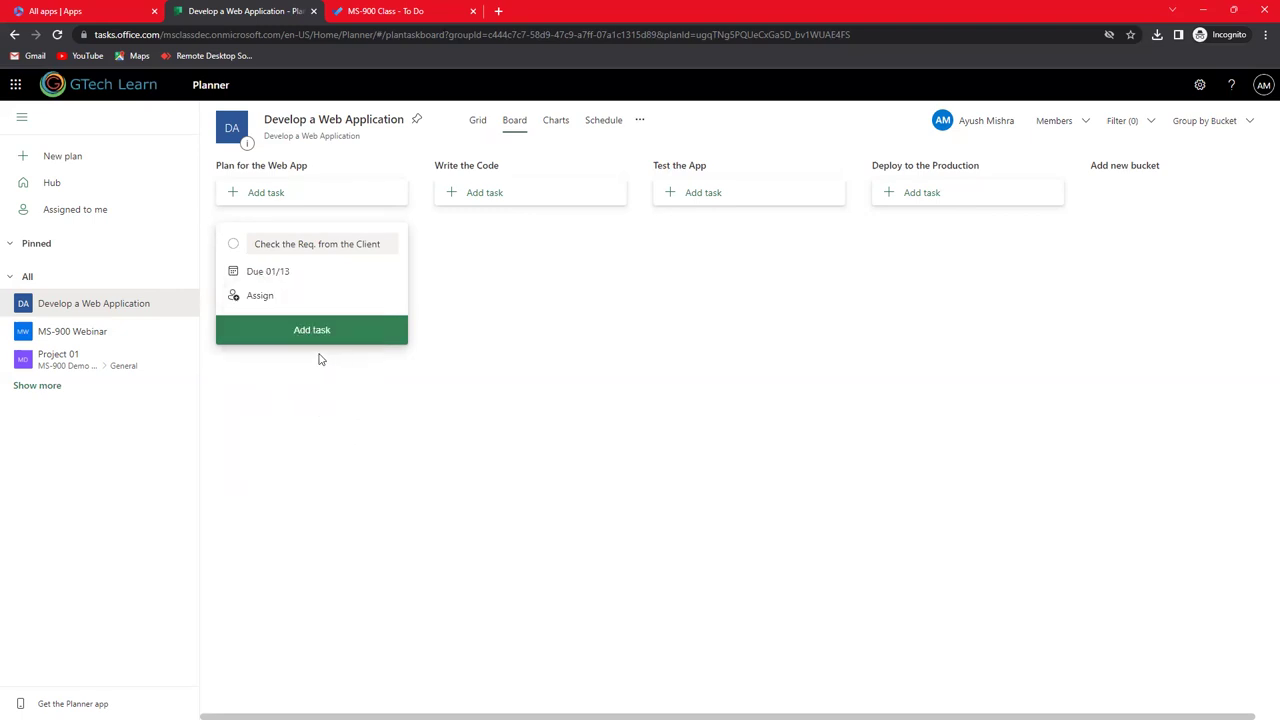
pyautogui.click(283, 278)
pyautogui.click(320, 359)
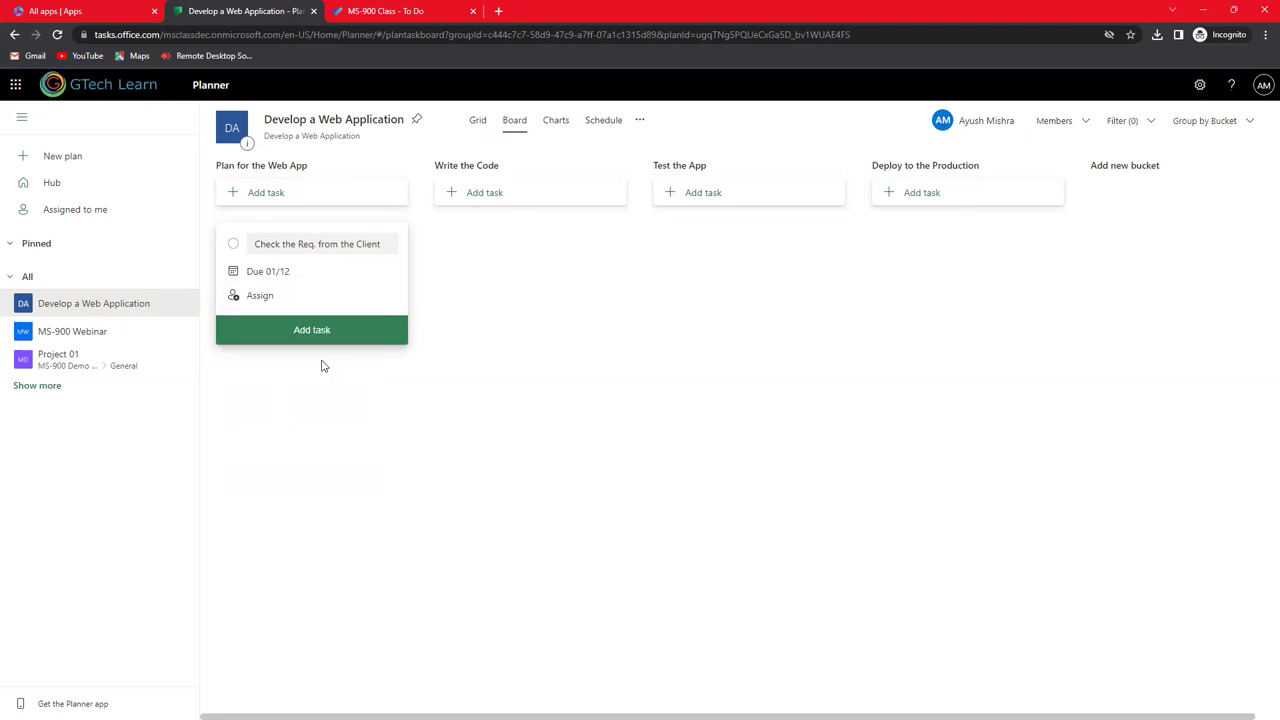
# Assign the task to a colleague newly added to the plan and add it to the bucket.
pyautogui.click(268, 296)
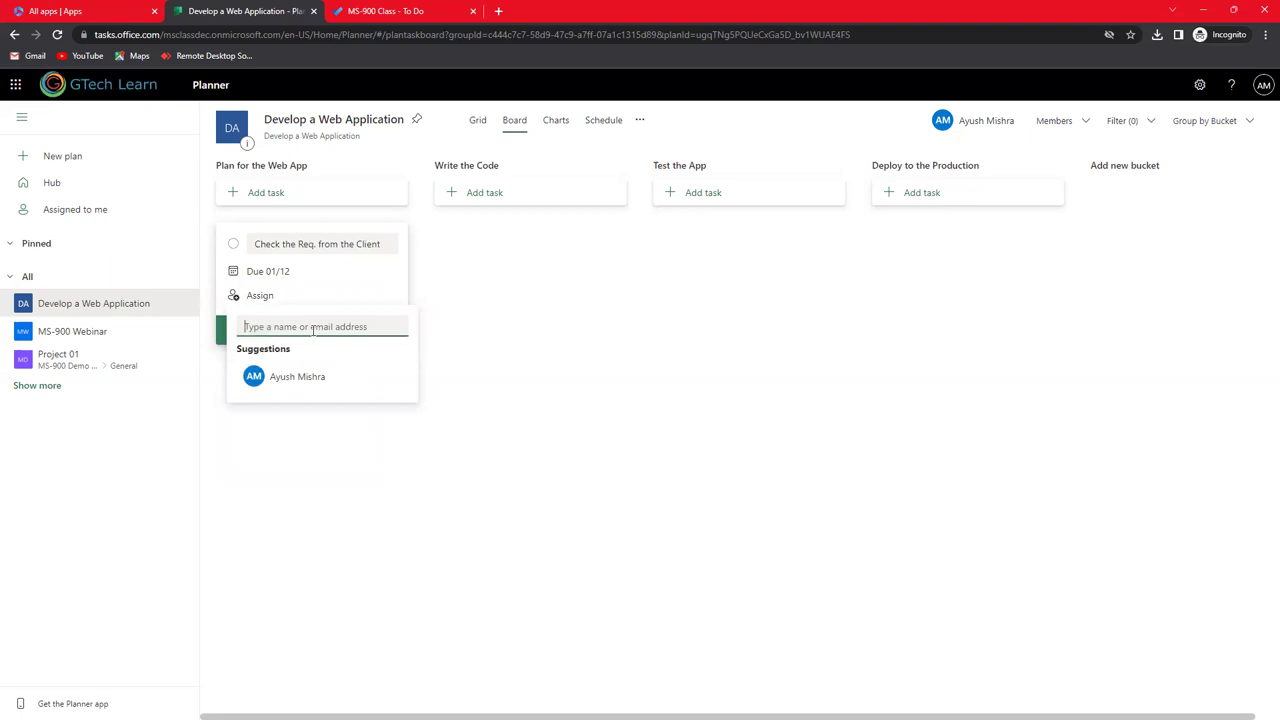
pyautogui.write('Gane')
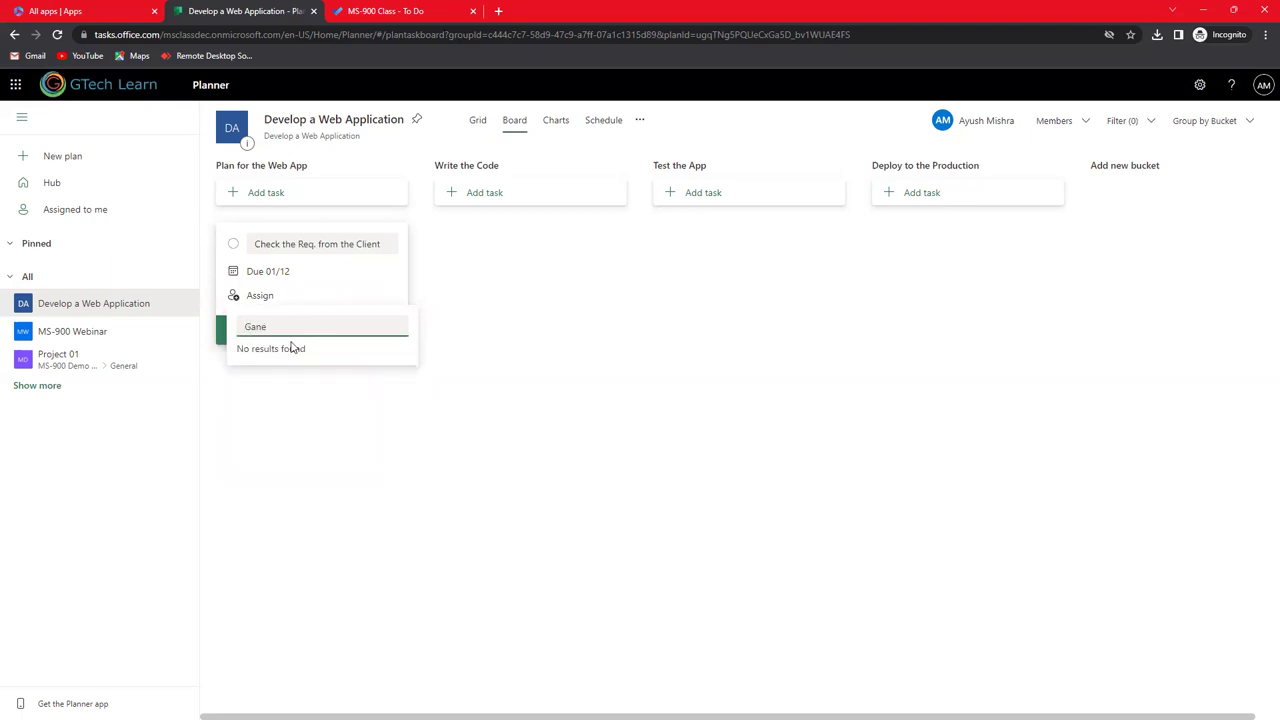
pyautogui.click(292, 374)
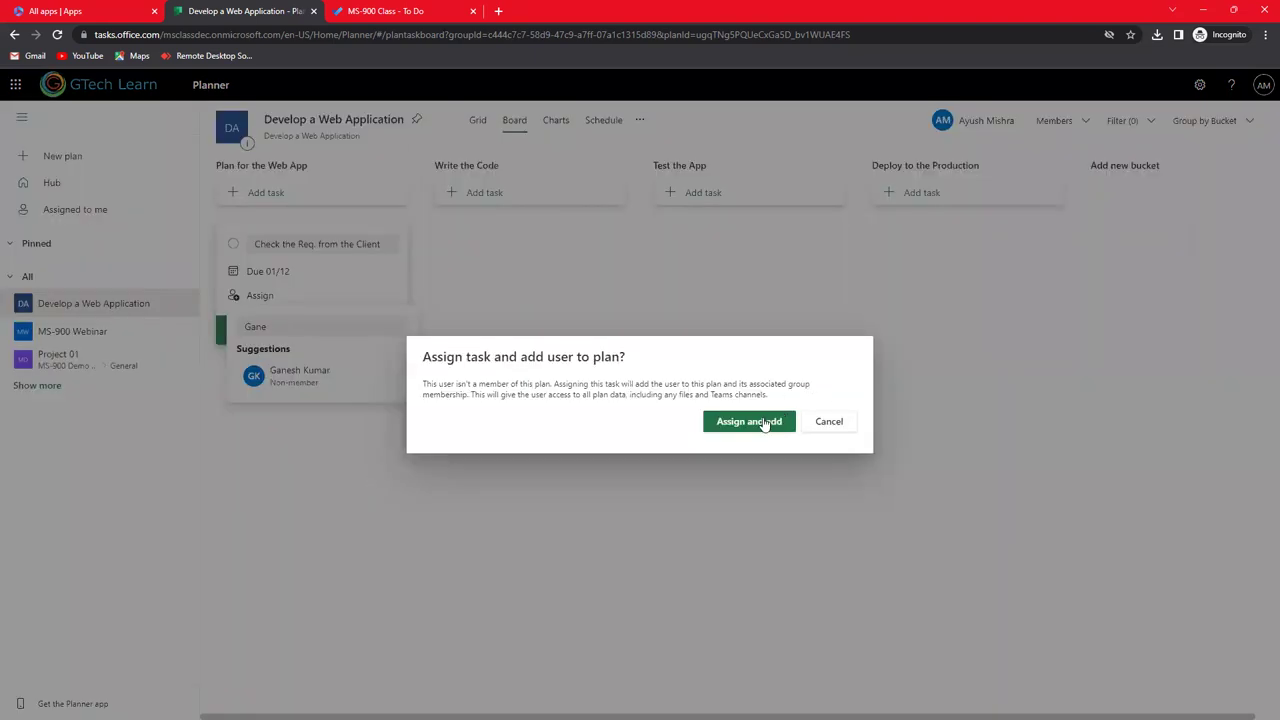
pyautogui.click(763, 421)
pyautogui.click(490, 384)
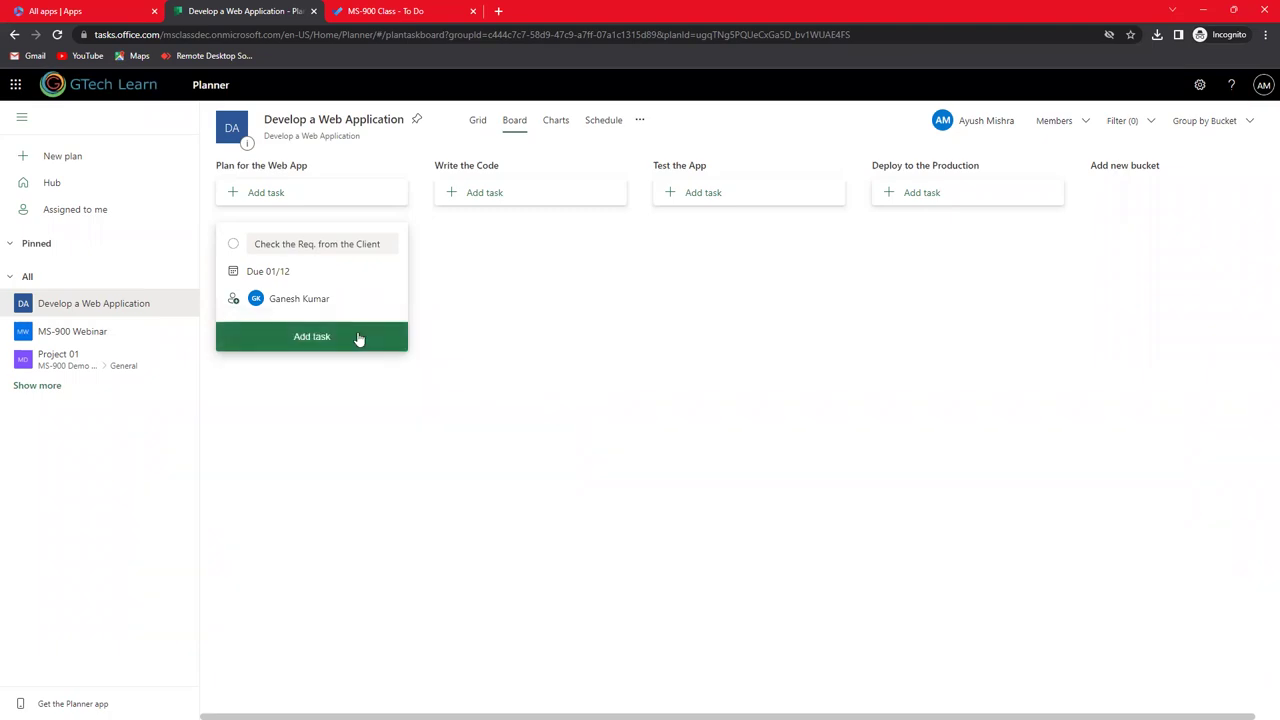
pyautogui.click(357, 337)
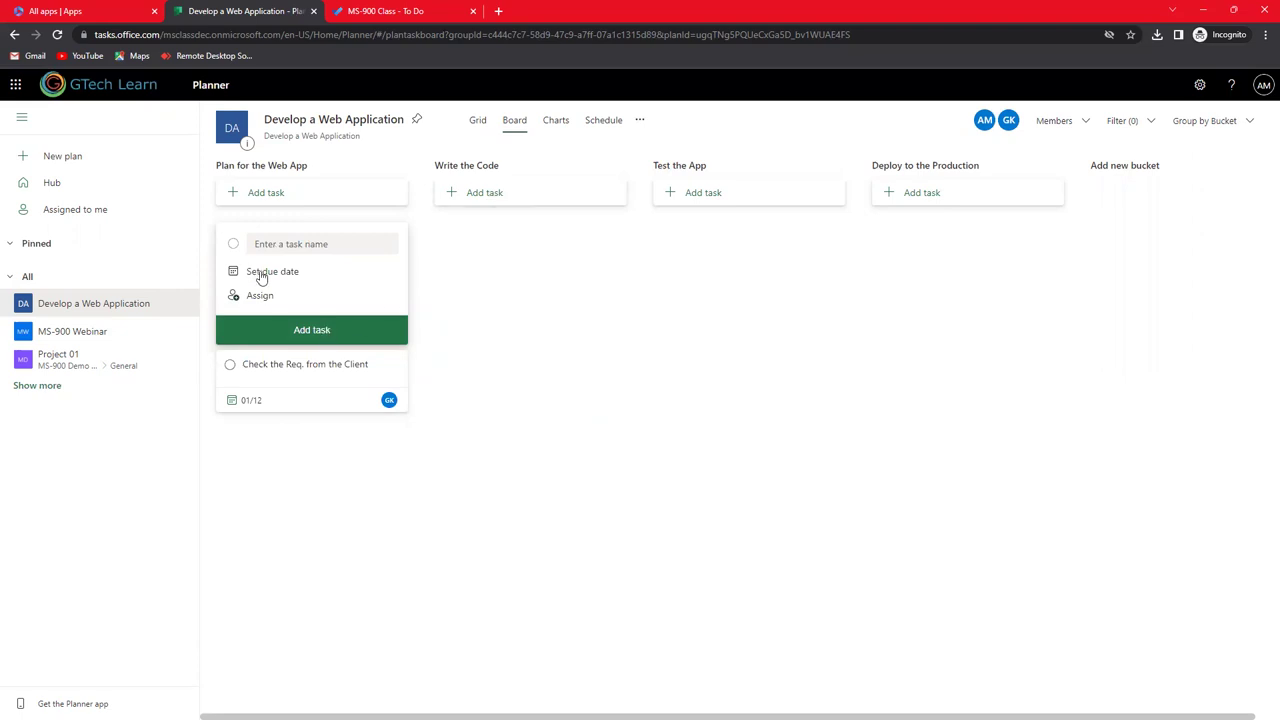
pyautogui.click(262, 272)
pyautogui.click(428, 380)
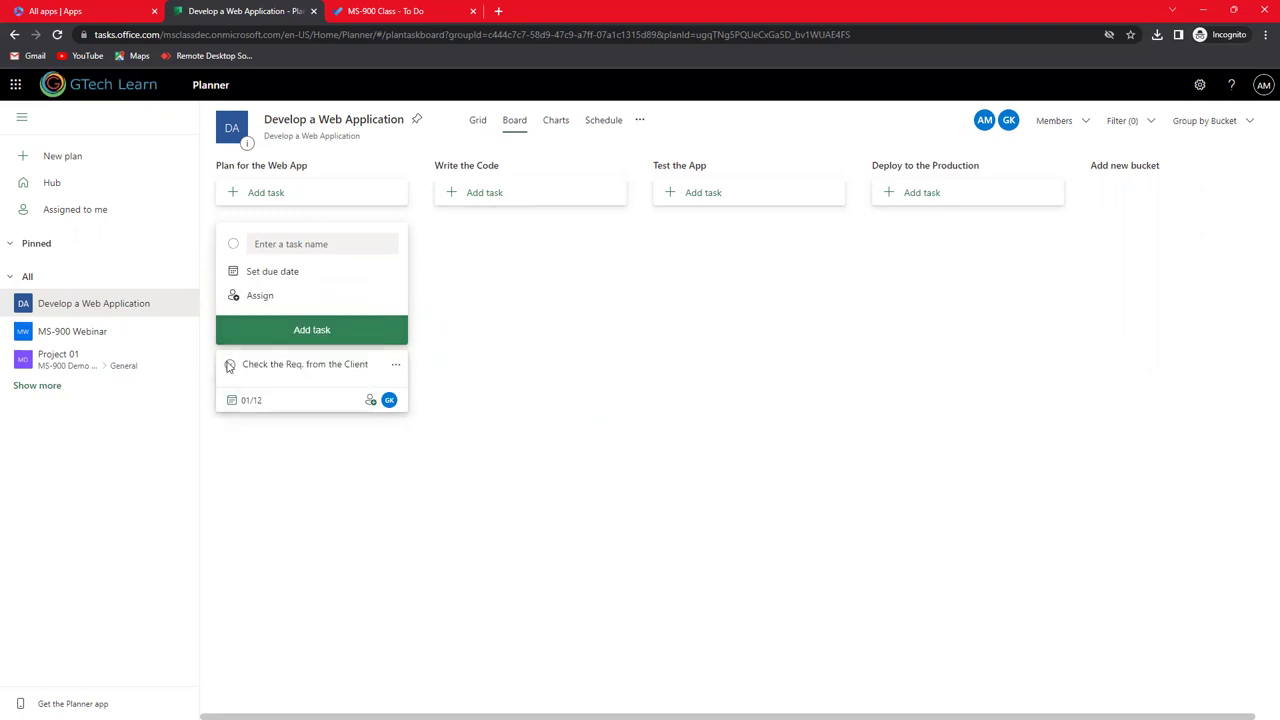
pyautogui.click(328, 564)
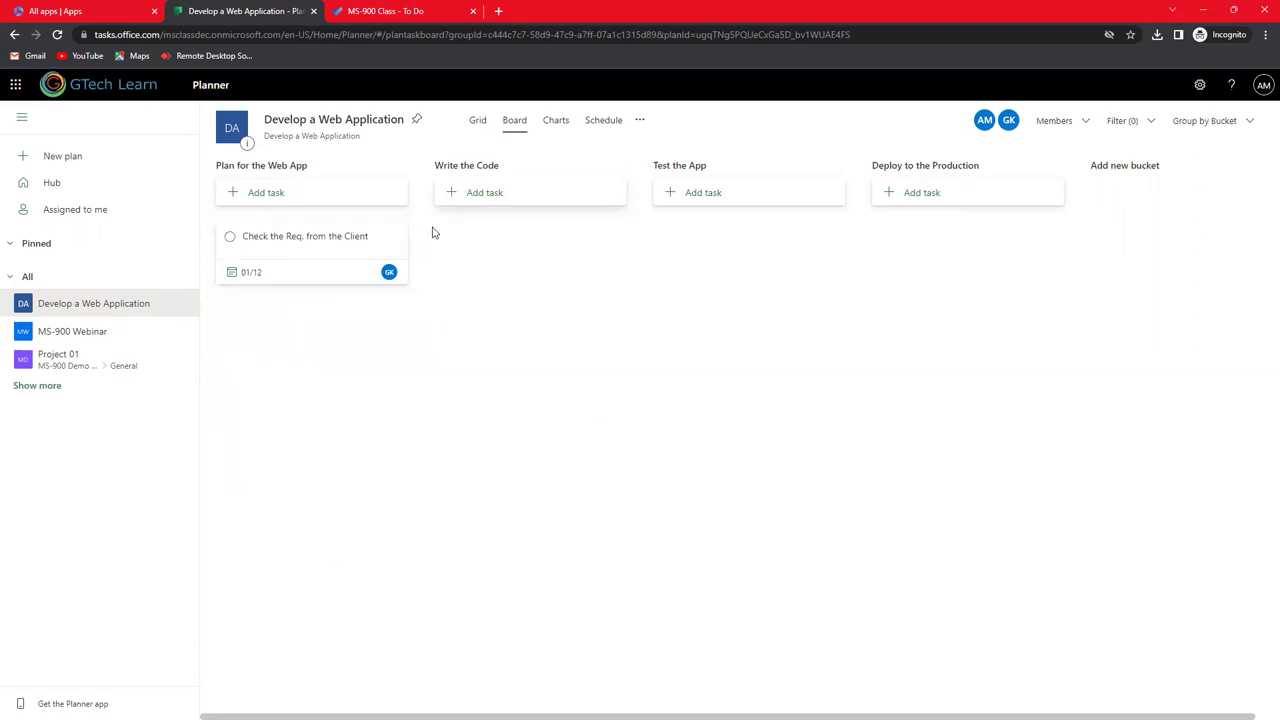
pyautogui.click(490, 195)
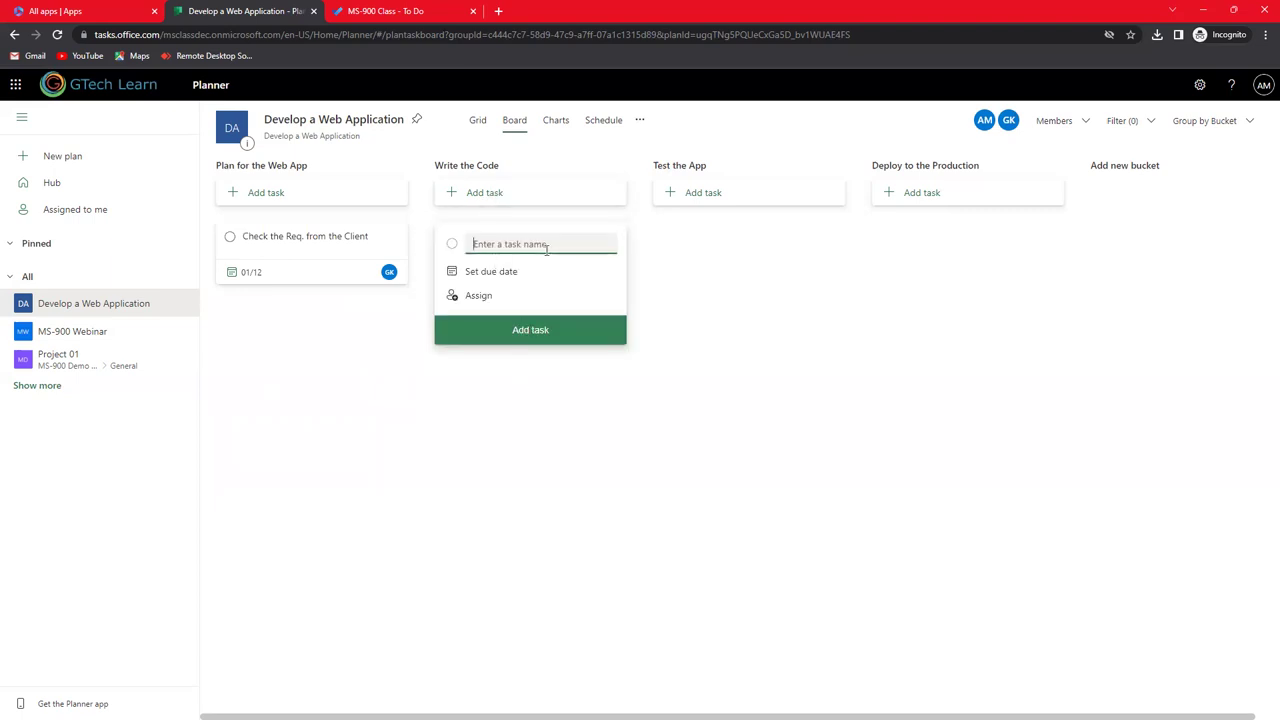
# Name the new task 'Write the Code in PHP' with a January 13 due date.
pyautogui.write('Write the Code in PHP')
pyautogui.click(491, 271)
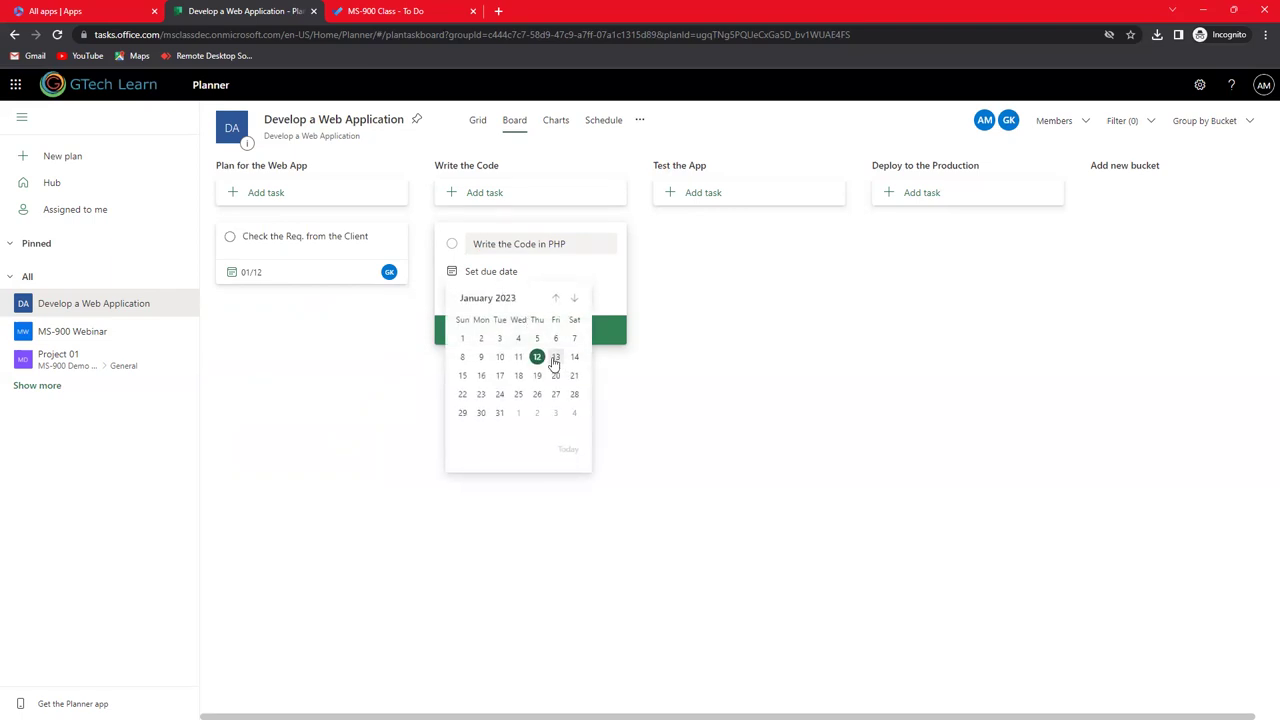
pyautogui.click(555, 358)
pyautogui.click(488, 279)
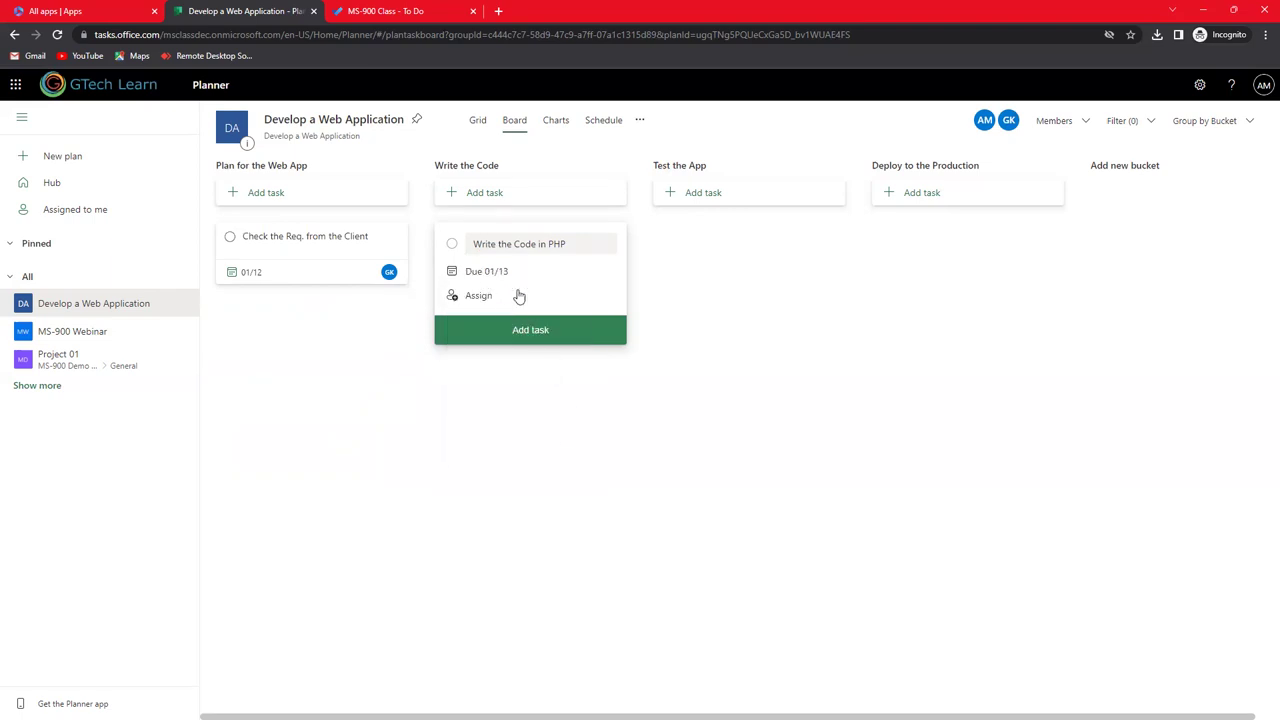
pyautogui.click(555, 358)
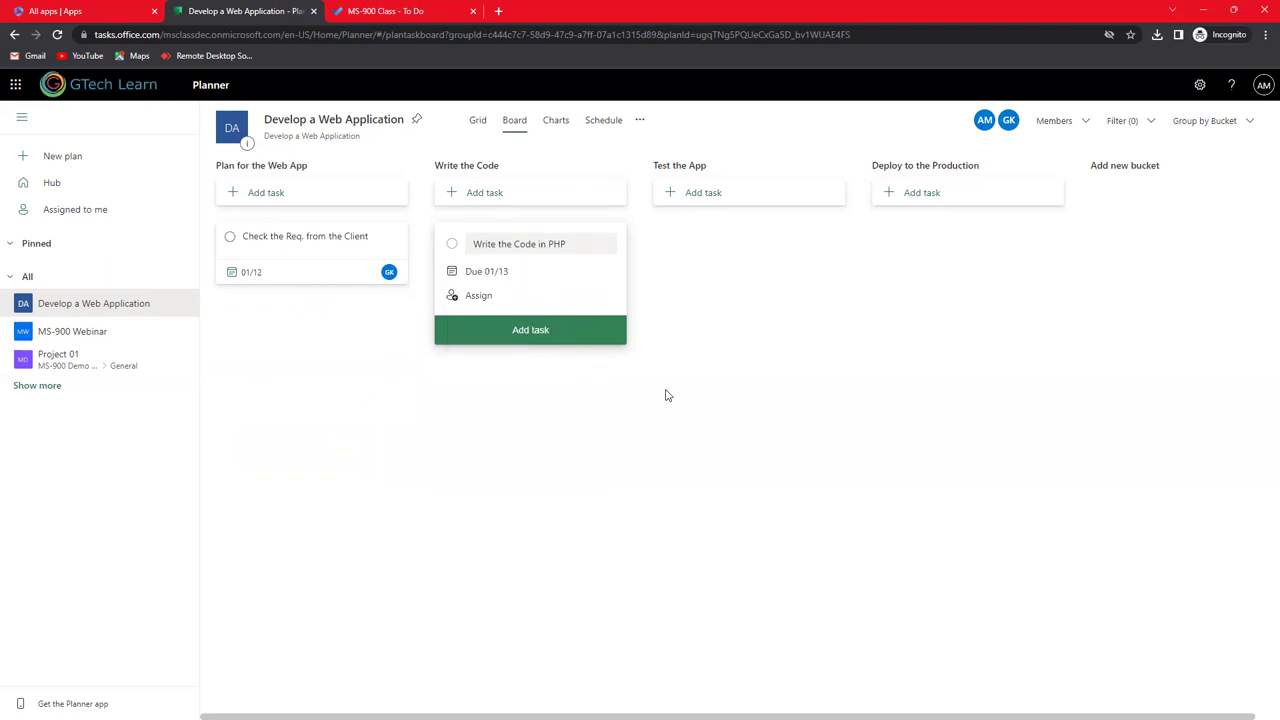
# Assign it to another colleague newly added to the plan and add the task.
pyautogui.click(500, 300)
pyautogui.write('rohit')
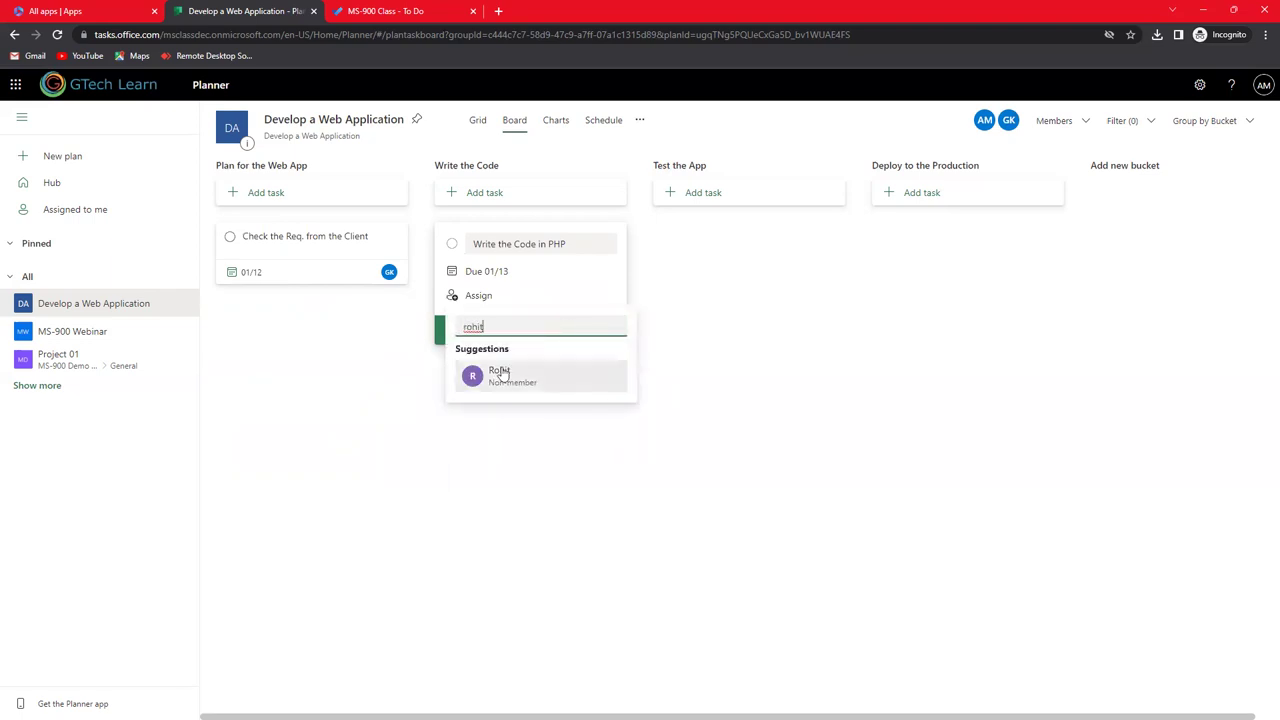
pyautogui.click(500, 372)
pyautogui.click(752, 425)
pyautogui.click(652, 395)
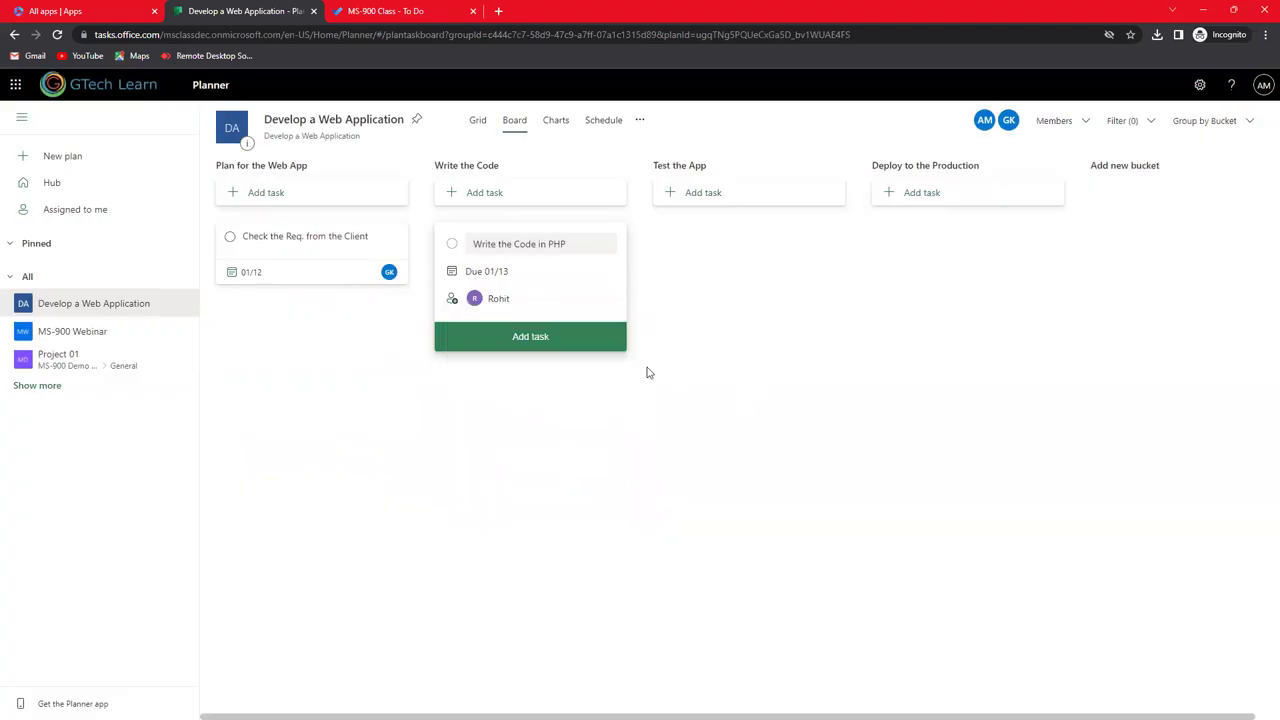
pyautogui.click(550, 345)
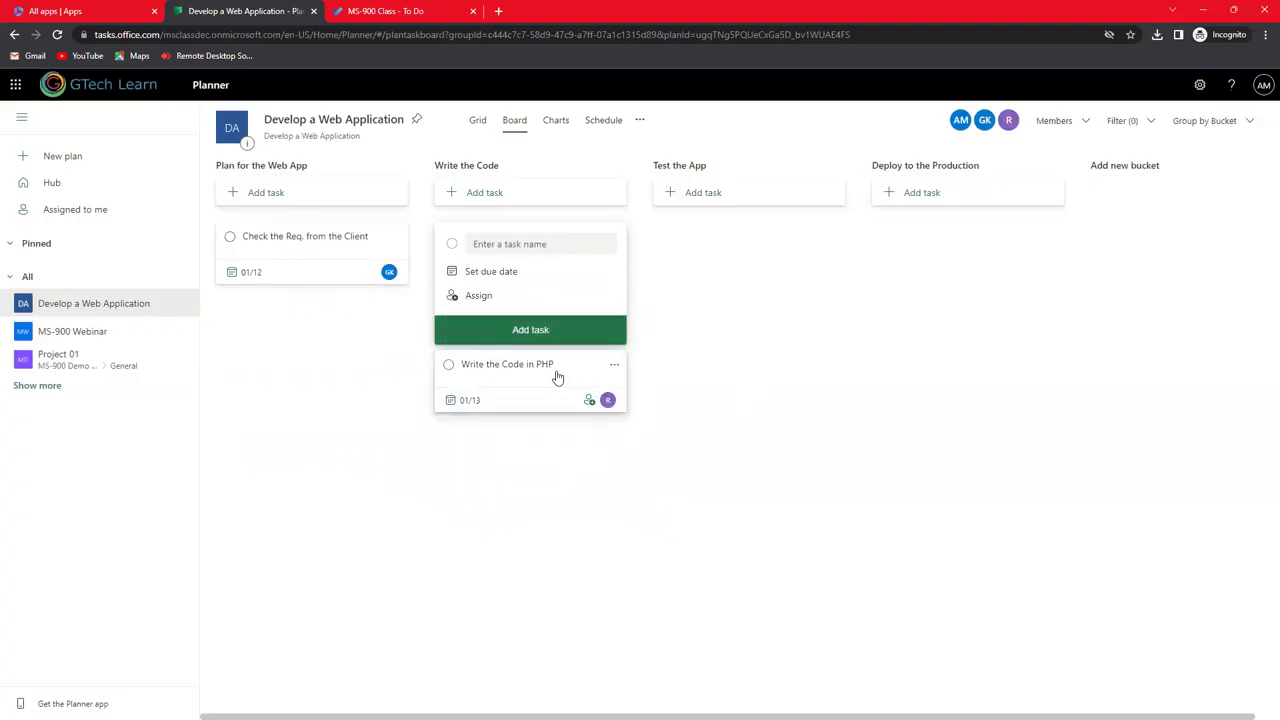
pyautogui.press('Escape')
pyautogui.click(516, 235)
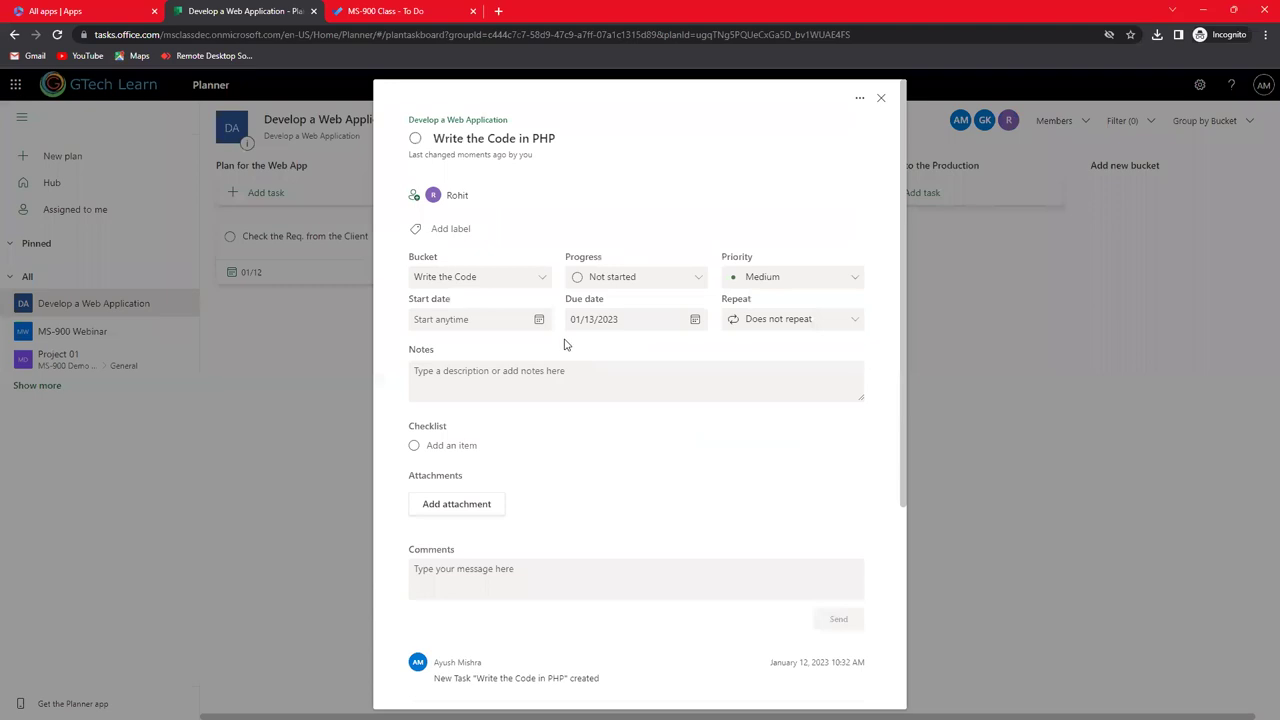
# Set Write the Code in PHP to In progress, start date January 12, Important priority, then close details.
pyautogui.click(632, 278)
pyautogui.click(612, 323)
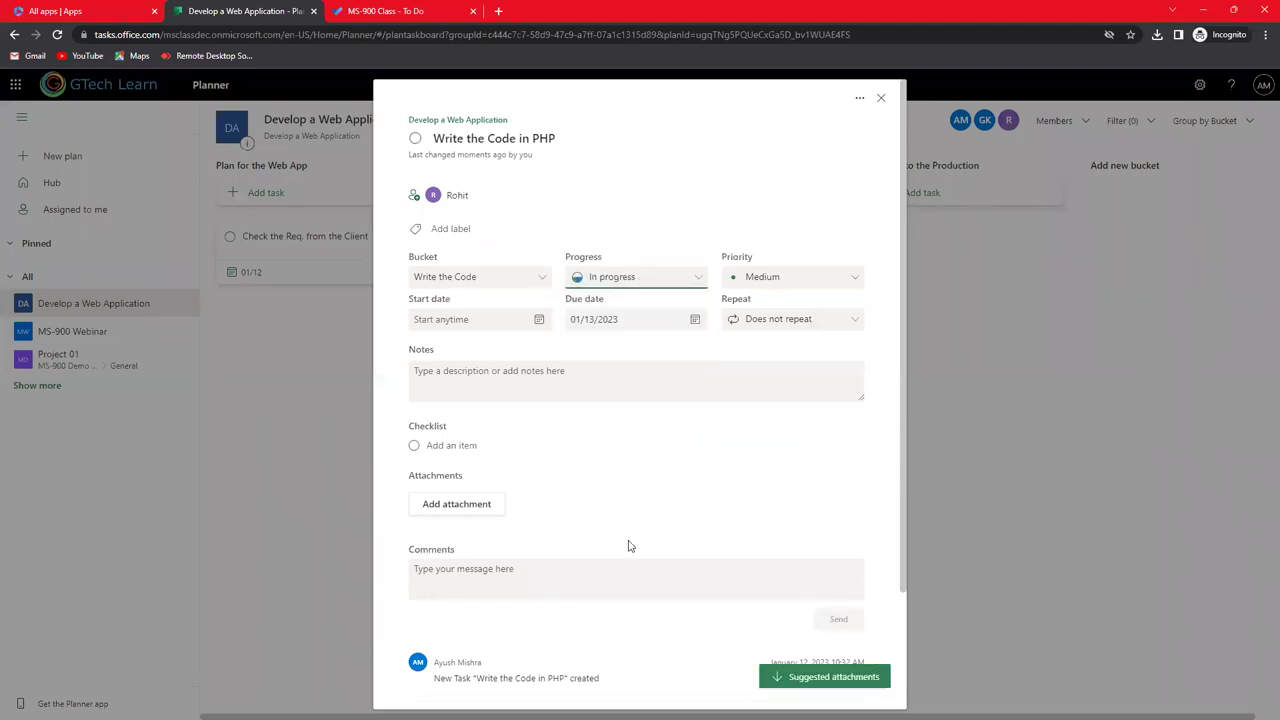
pyautogui.click(538, 319)
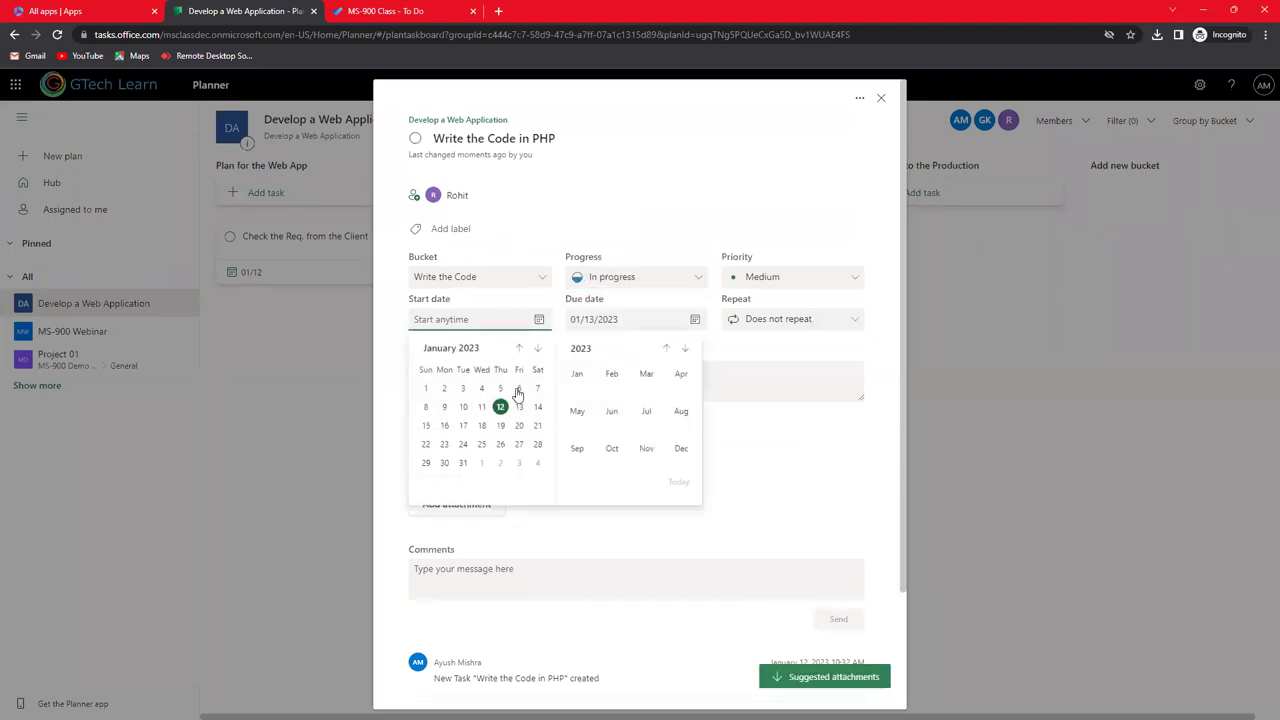
pyautogui.click(500, 409)
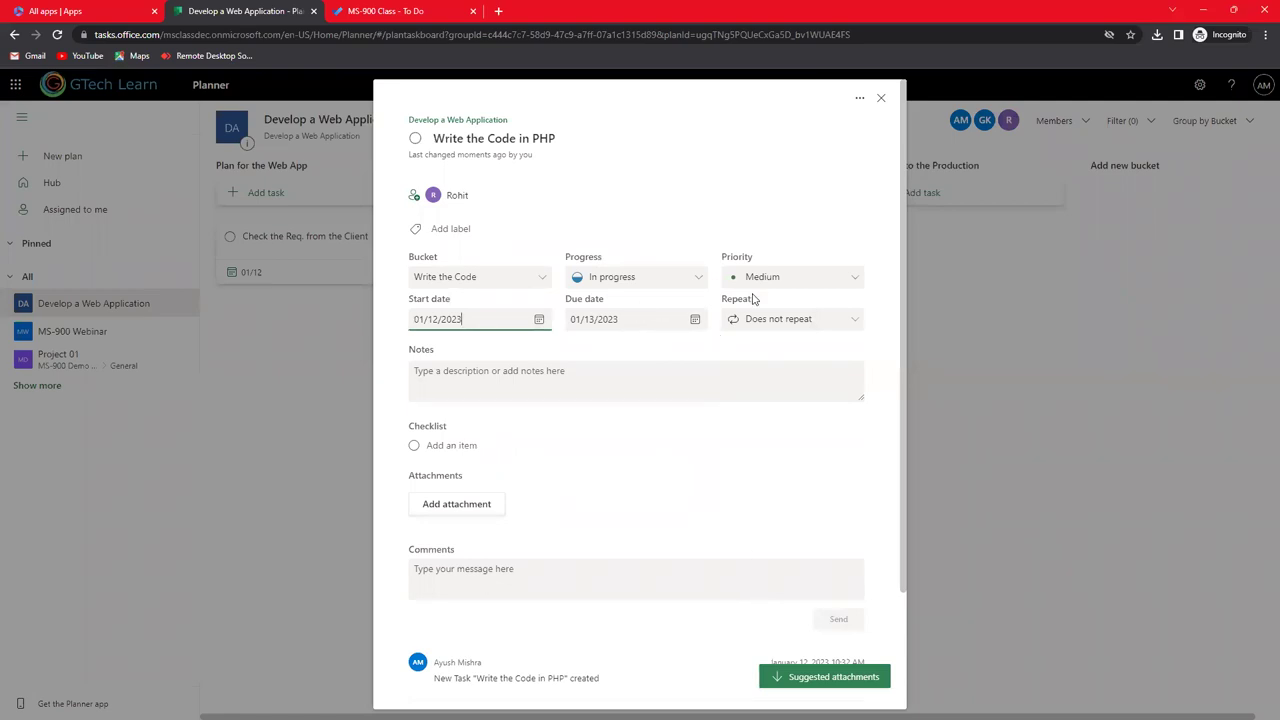
pyautogui.click(768, 281)
pyautogui.click(763, 326)
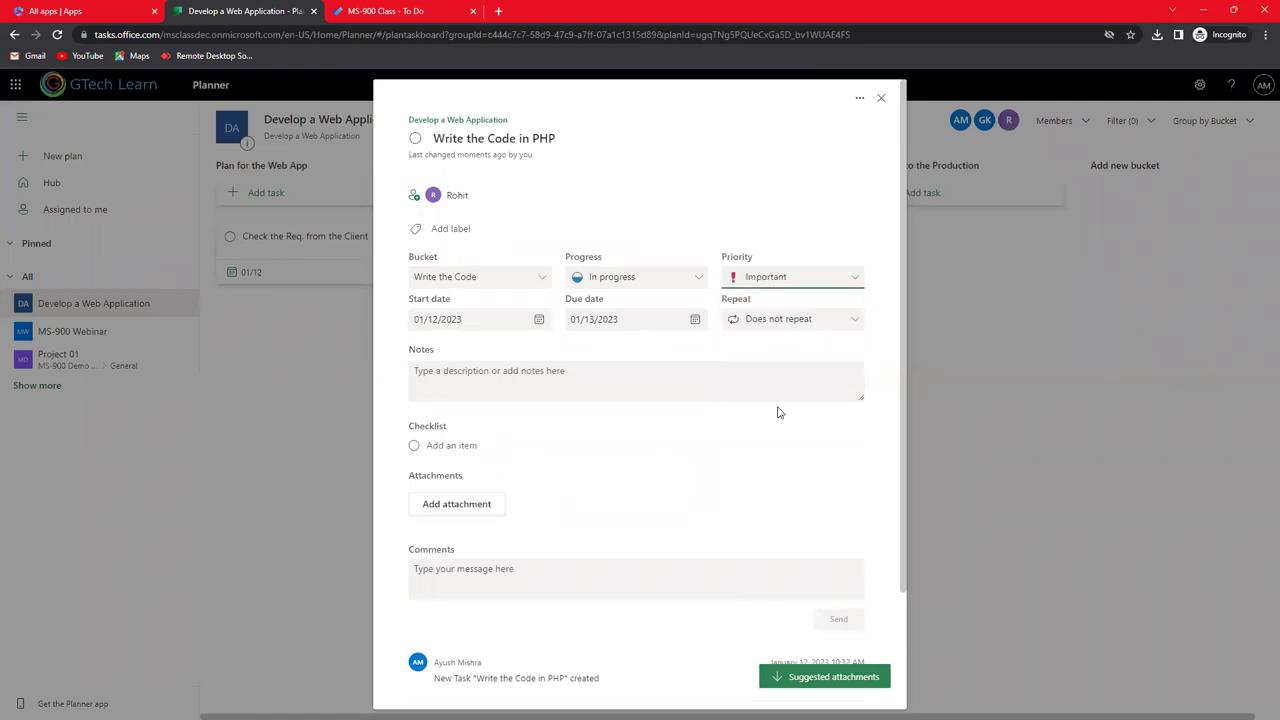
pyautogui.click(676, 404)
pyautogui.click(497, 452)
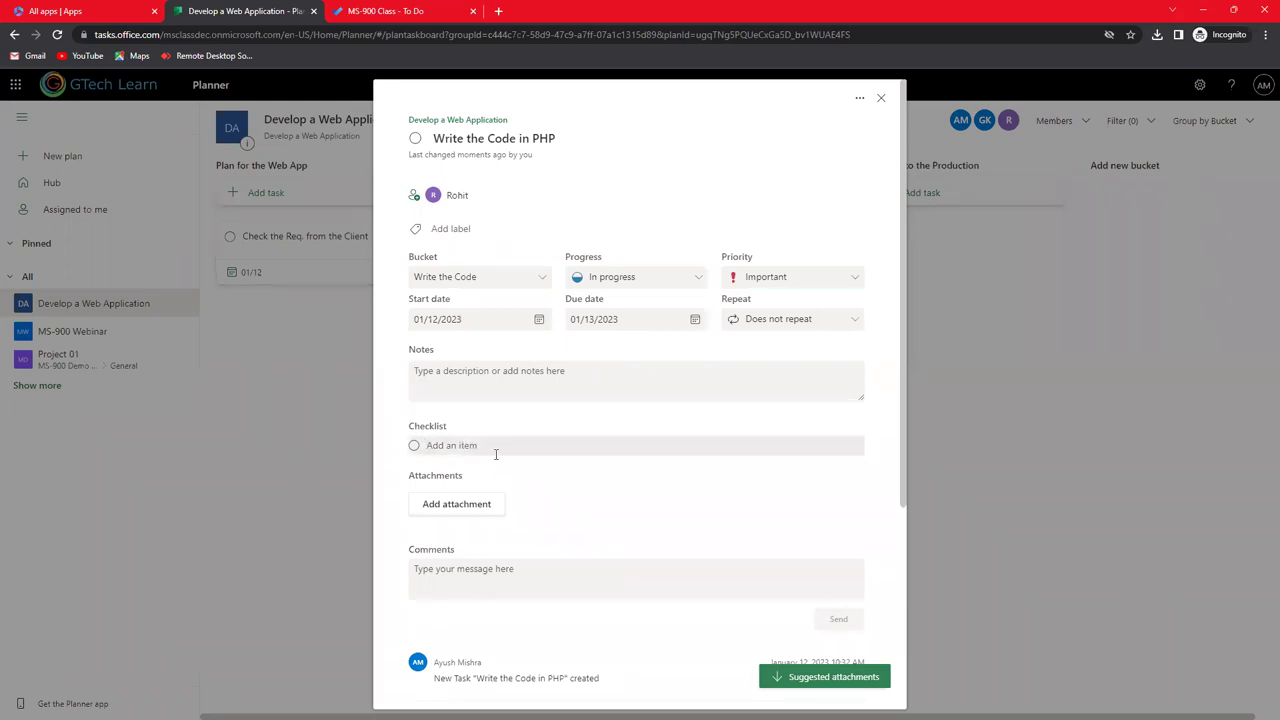
pyautogui.scroll(-1, 571, 561)
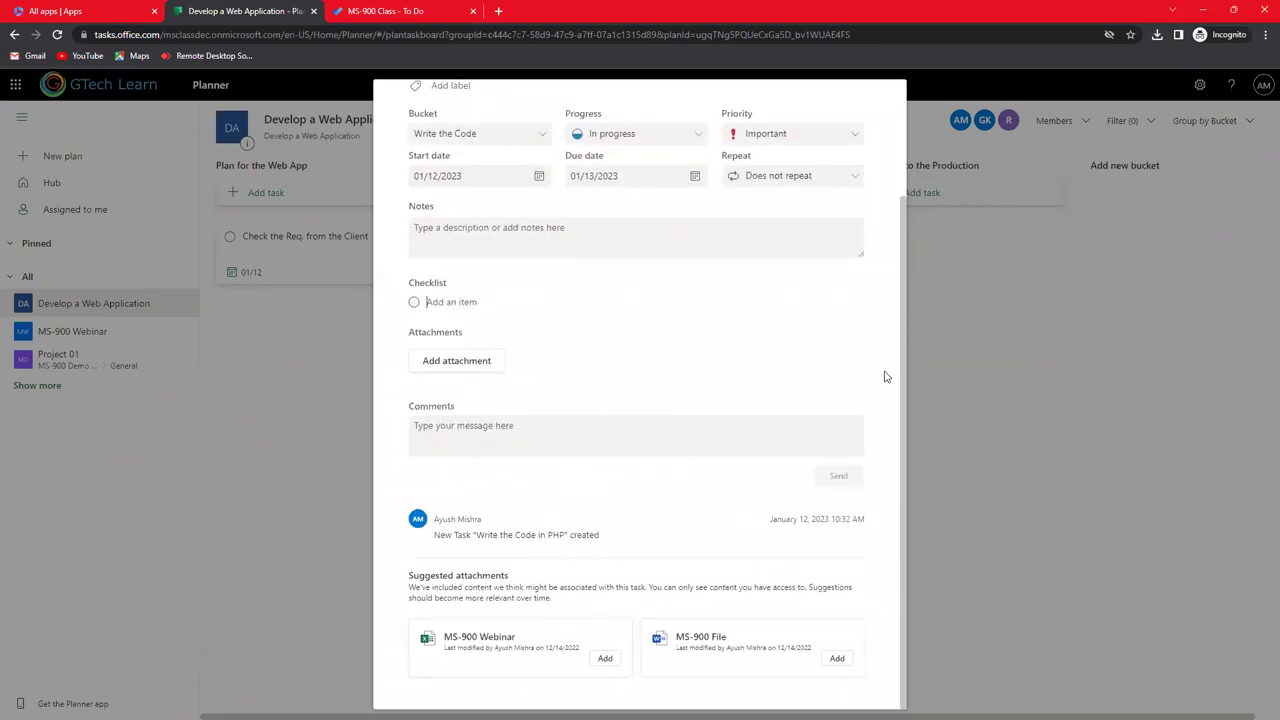
pyautogui.click(940, 350)
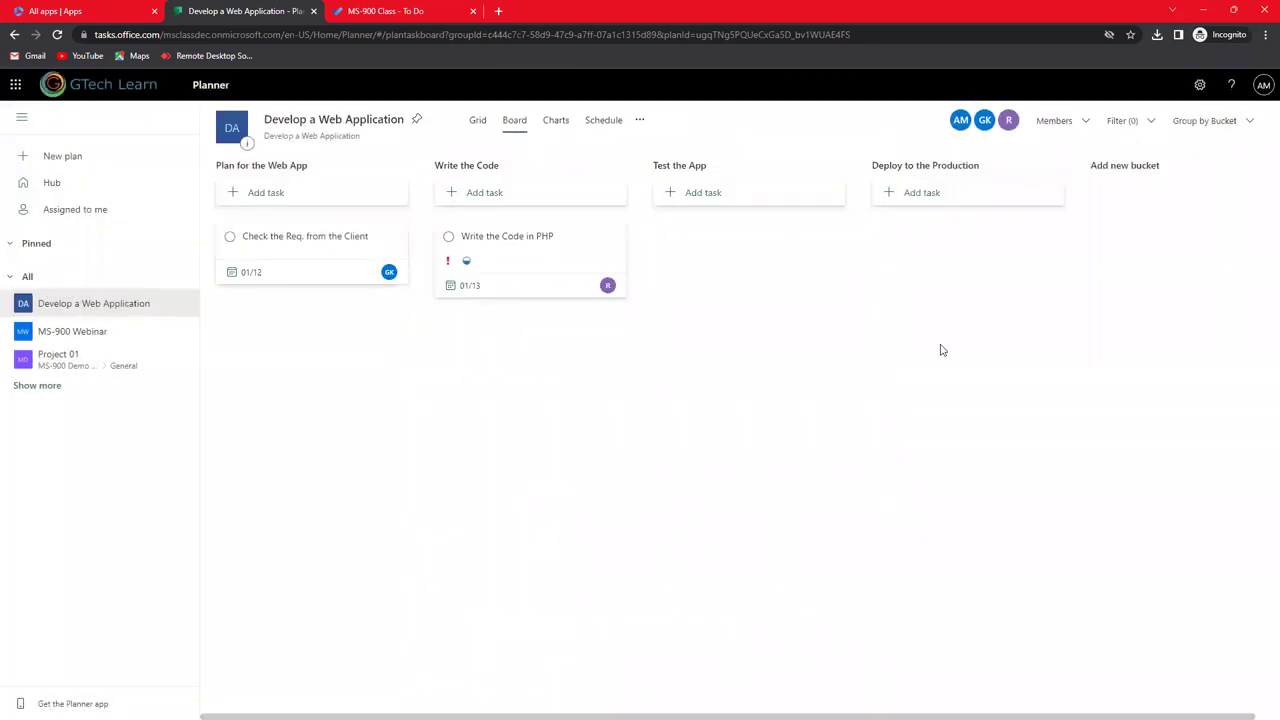
# Start a Test the App task named 'Test the app in Localhost', due January 14.
pyautogui.click(700, 192)
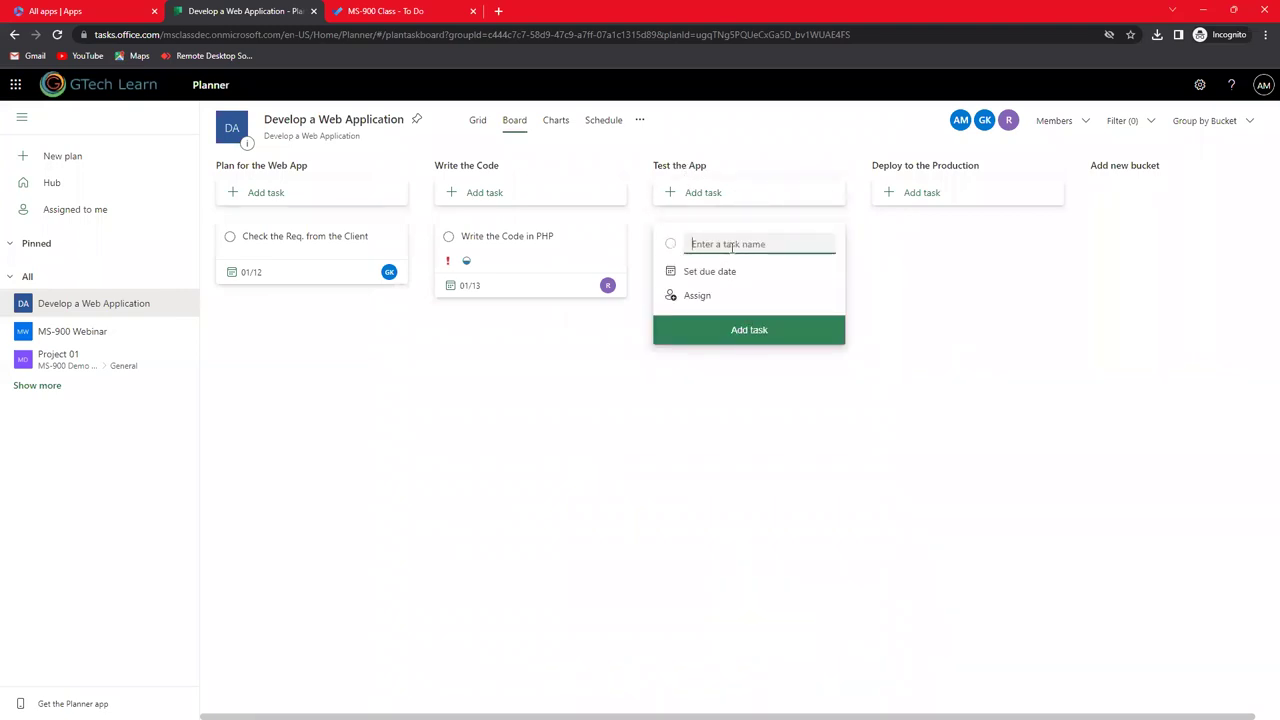
pyautogui.write('dm')
pyautogui.press('BackSpace')
pyautogui.write('Te')
pyautogui.click(717, 271)
pyautogui.click(793, 355)
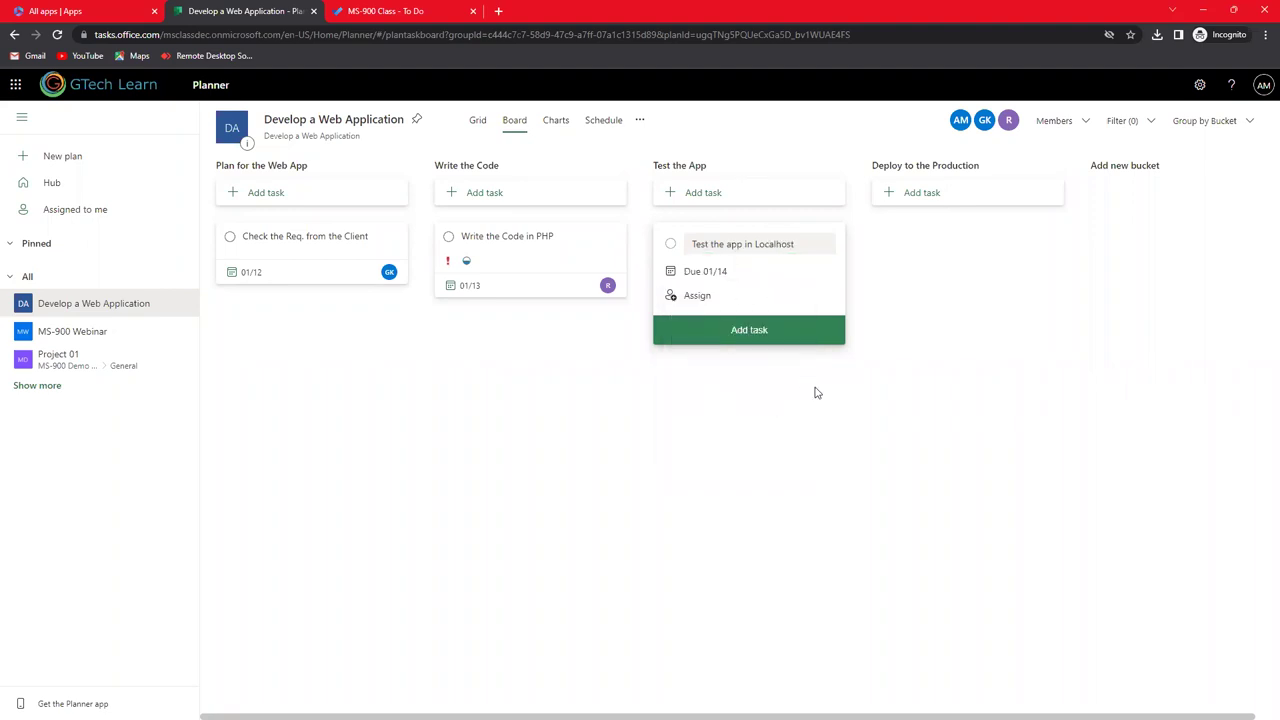
# Assign the task to a plan member and add it to the bucket.
pyautogui.click(711, 295)
pyautogui.click(722, 375)
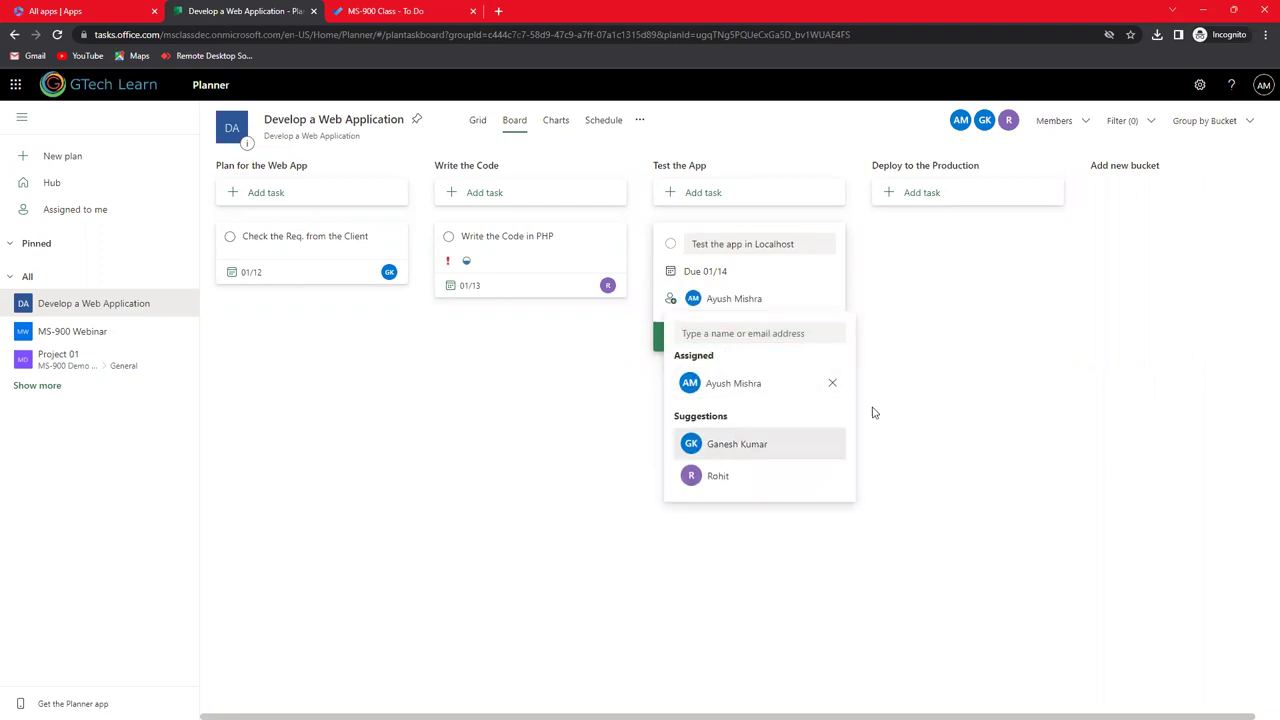
pyautogui.click(934, 412)
pyautogui.click(813, 345)
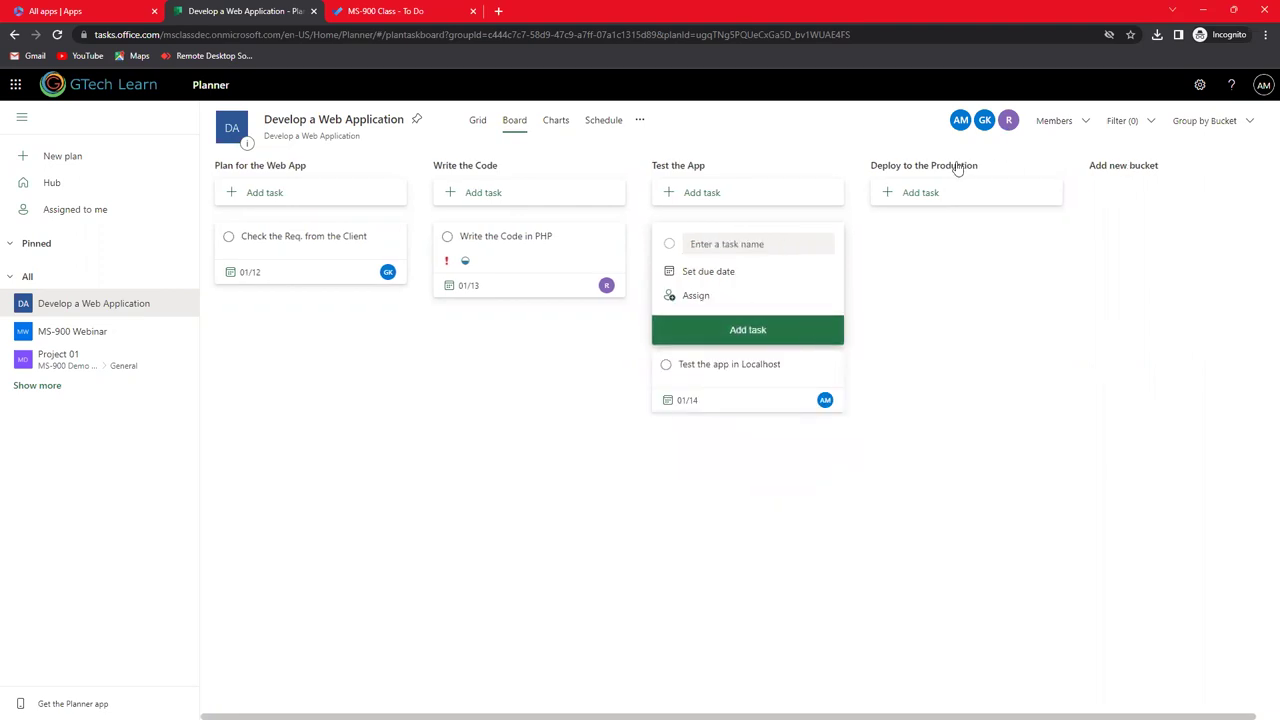
pyautogui.click(891, 300)
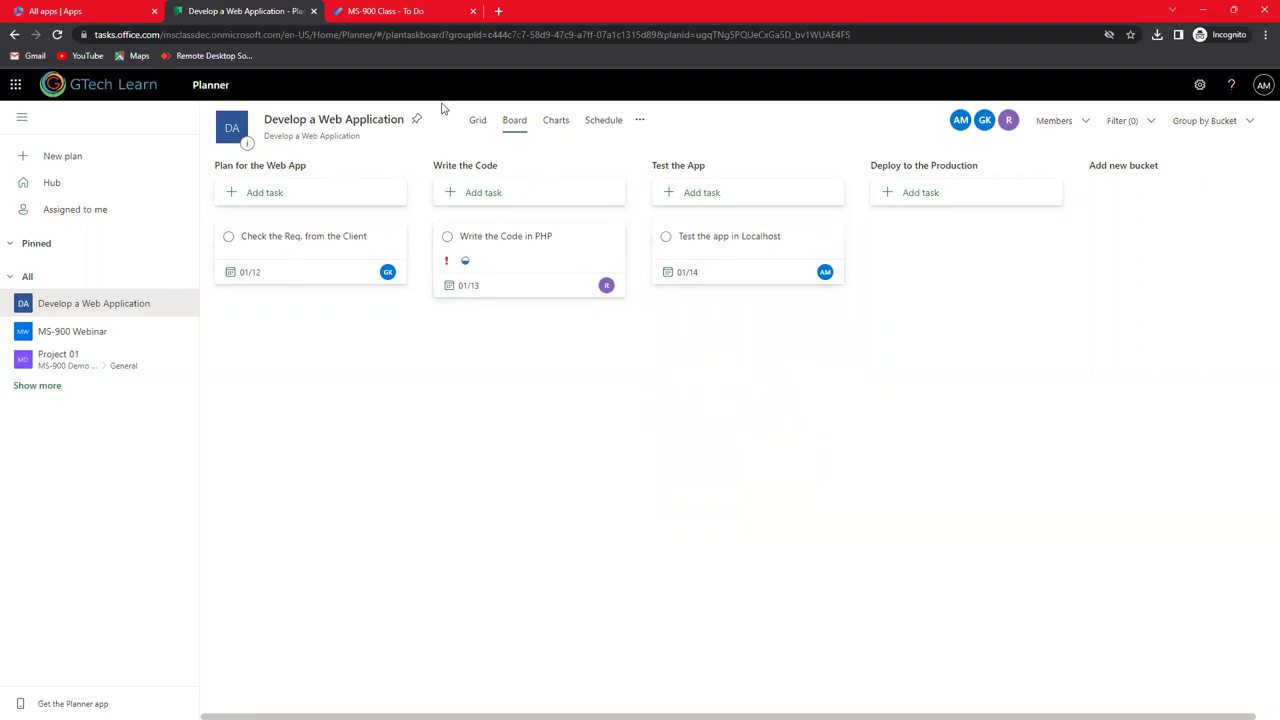
pyautogui.click(477, 124)
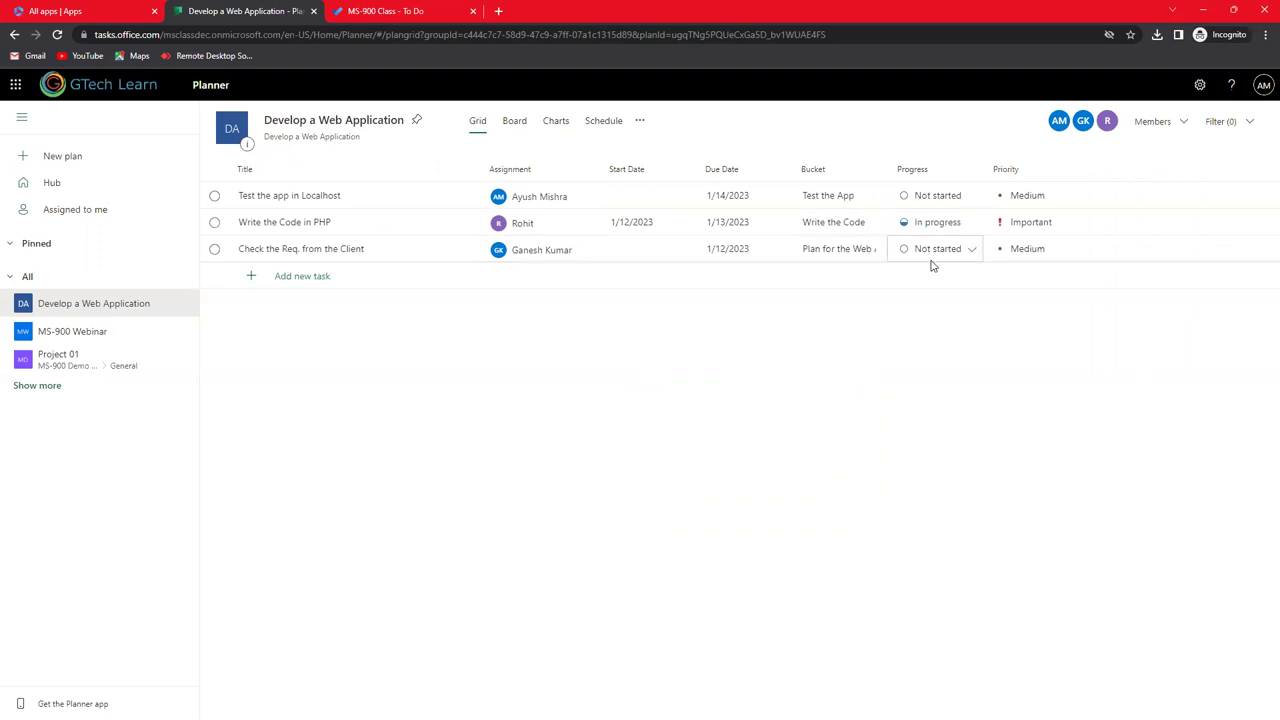
# Tour the Board and Charts views, ending on the January 2023 Schedule calendar.
pyautogui.click(512, 120)
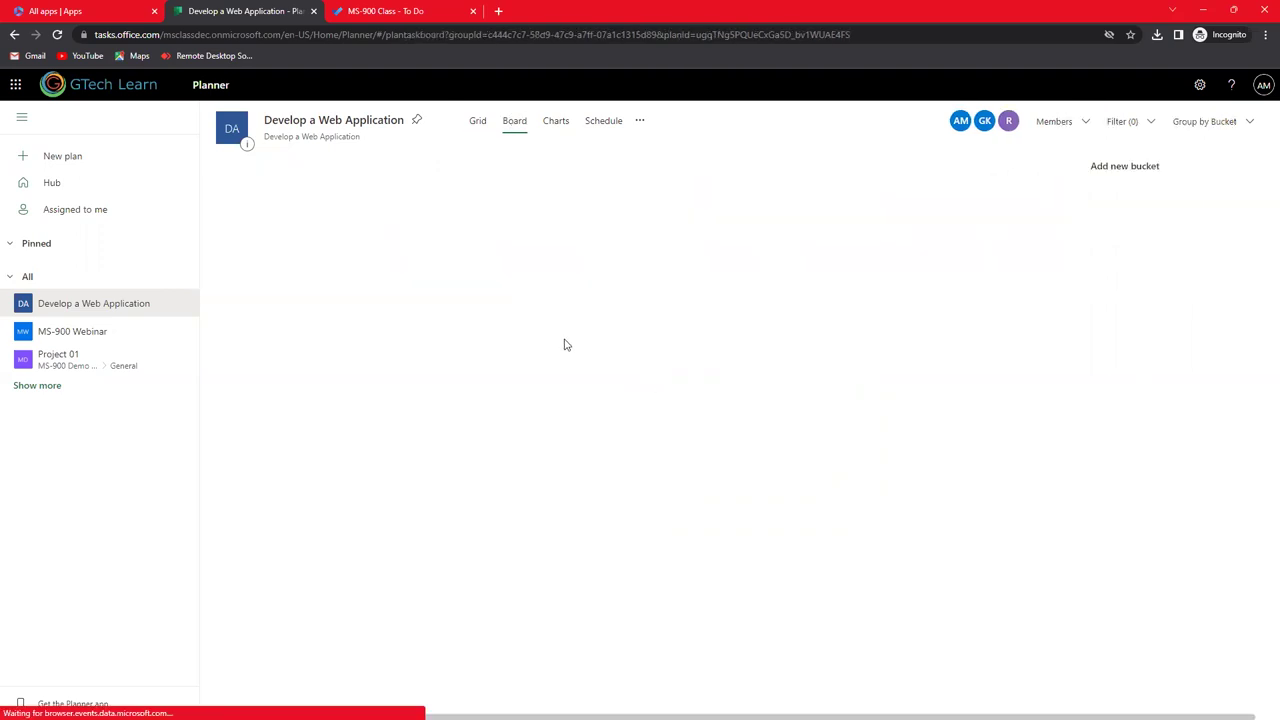
pyautogui.click(556, 121)
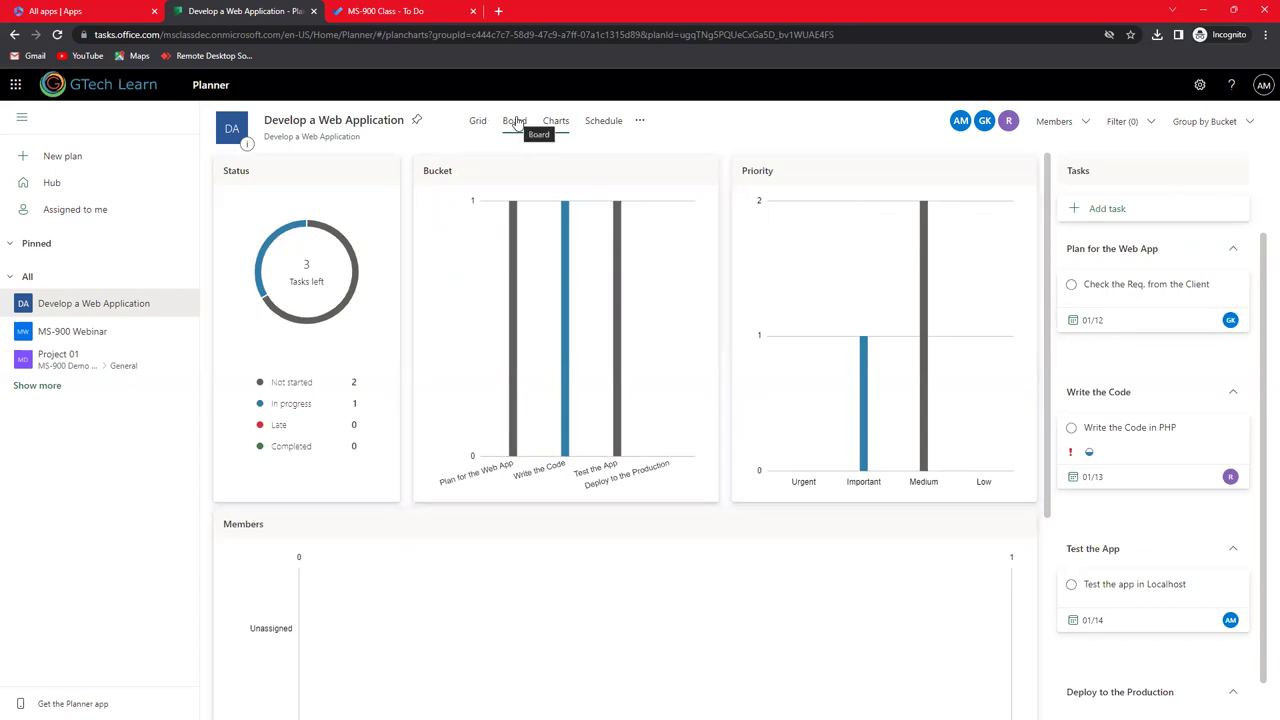
pyautogui.click(592, 122)
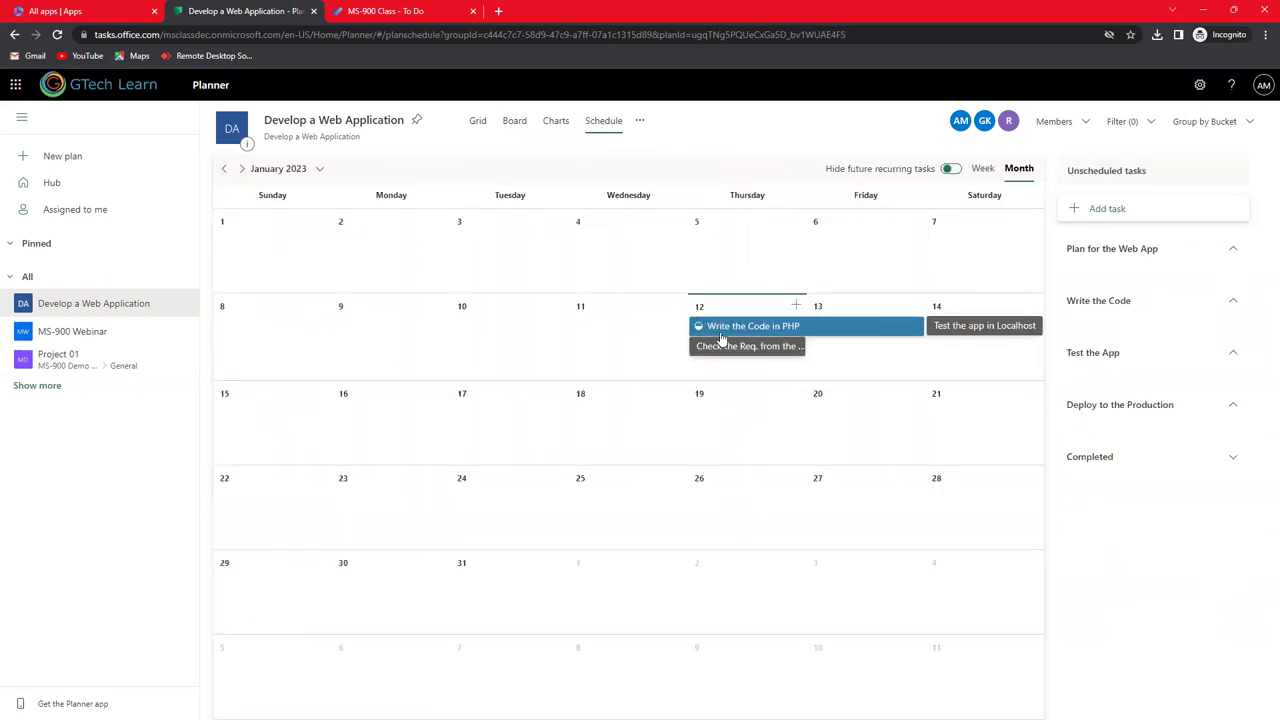
# Open the group's Outlook conversation from the plan's extra options, close it, and reopen the options.
pyautogui.click(641, 121)
pyautogui.click(669, 146)
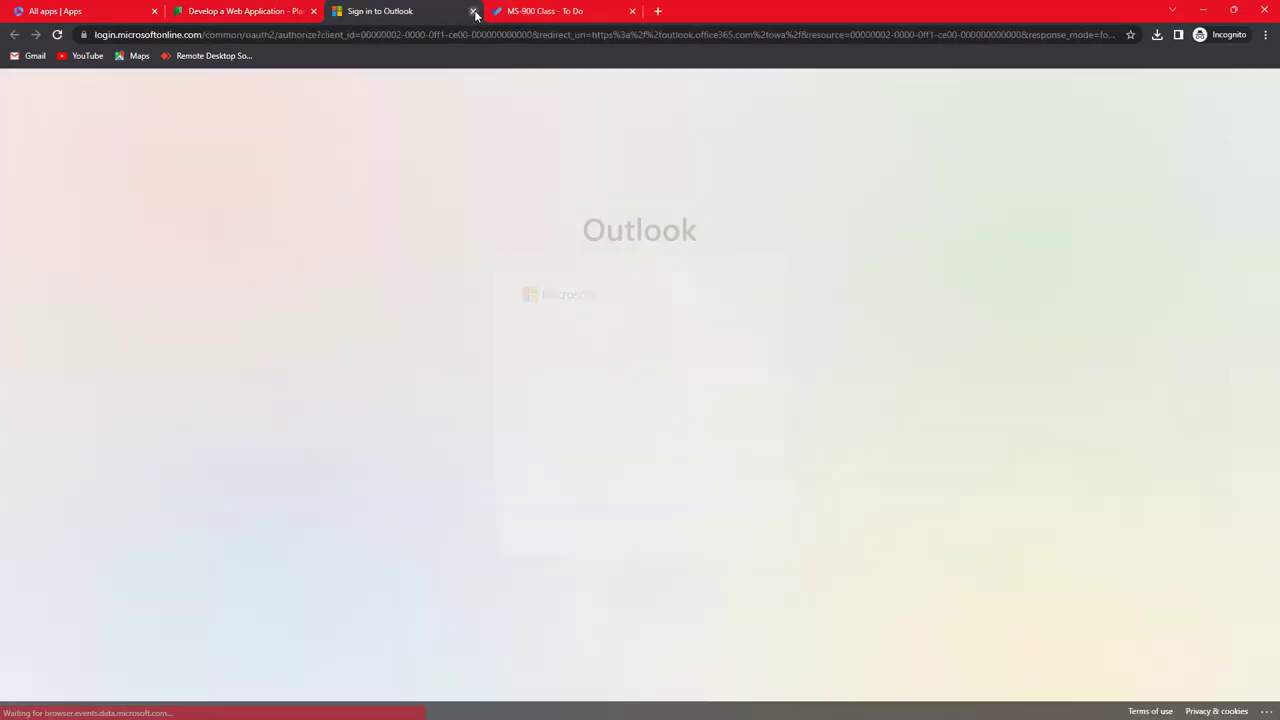
pyautogui.click(472, 11)
pyautogui.click(640, 120)
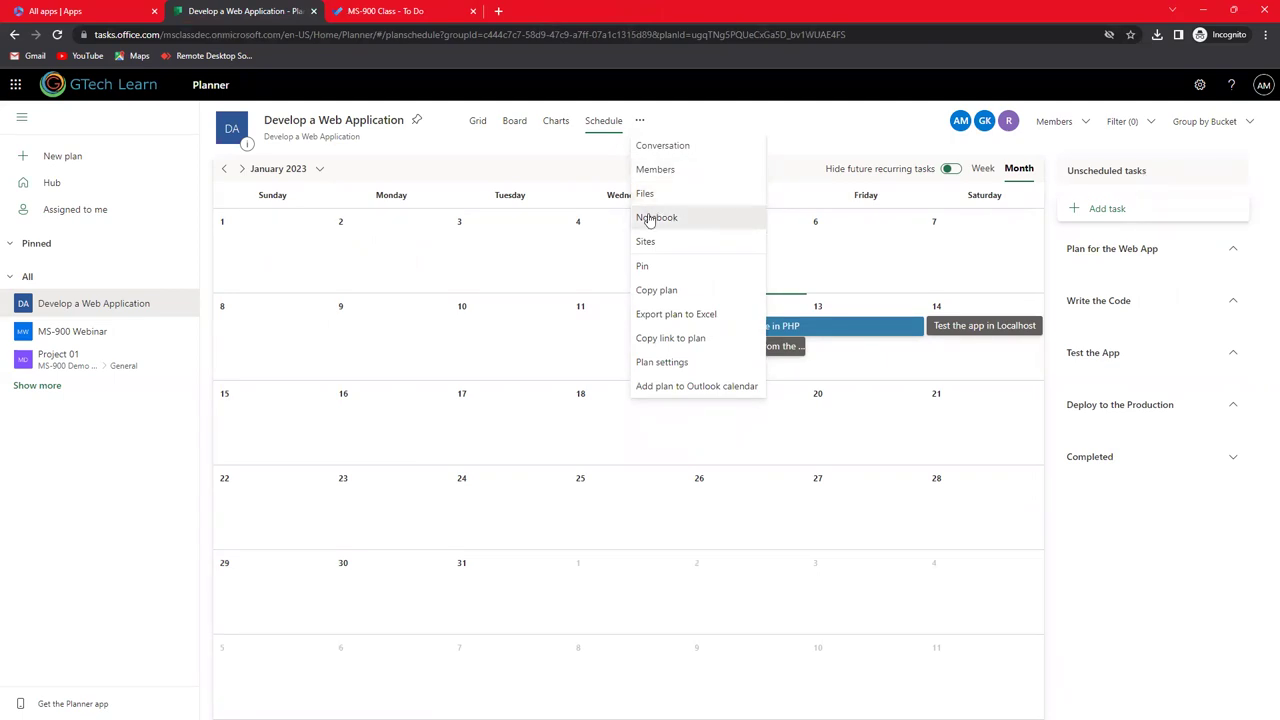
# Open Plan settings and review the Group and Notifications tabs.
pyautogui.click(663, 365)
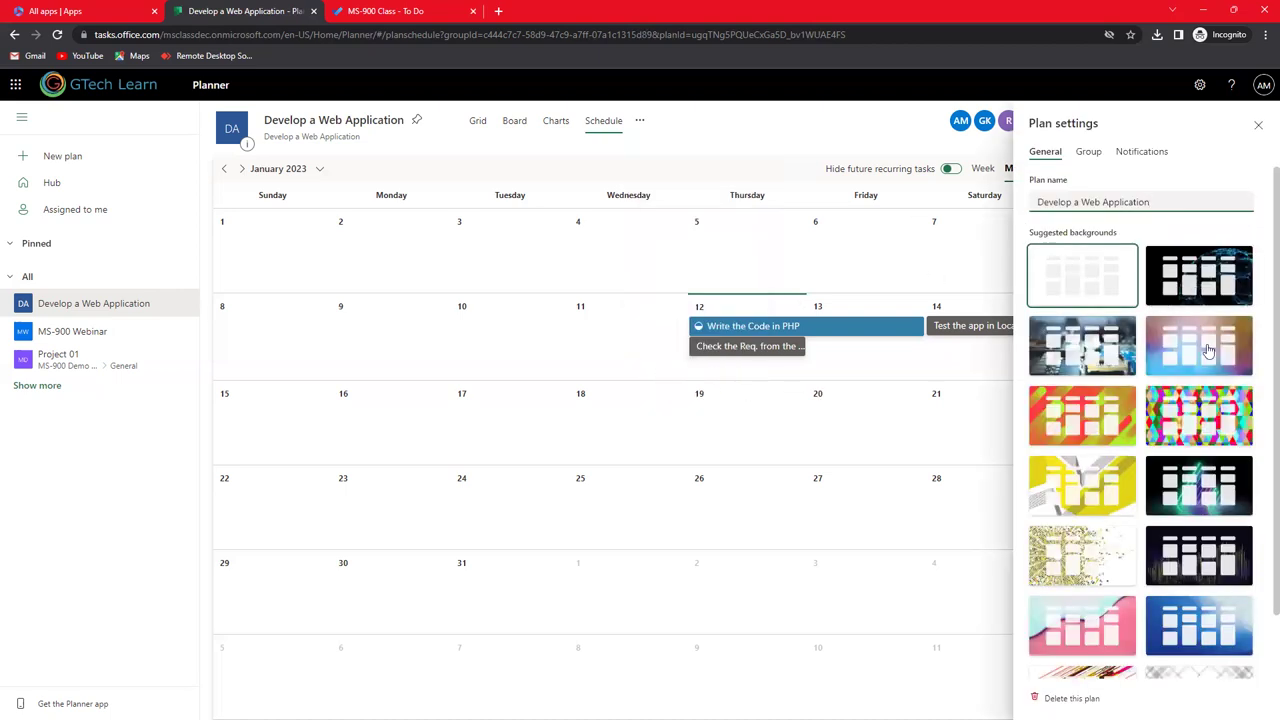
pyautogui.scroll(-2, 1208, 350)
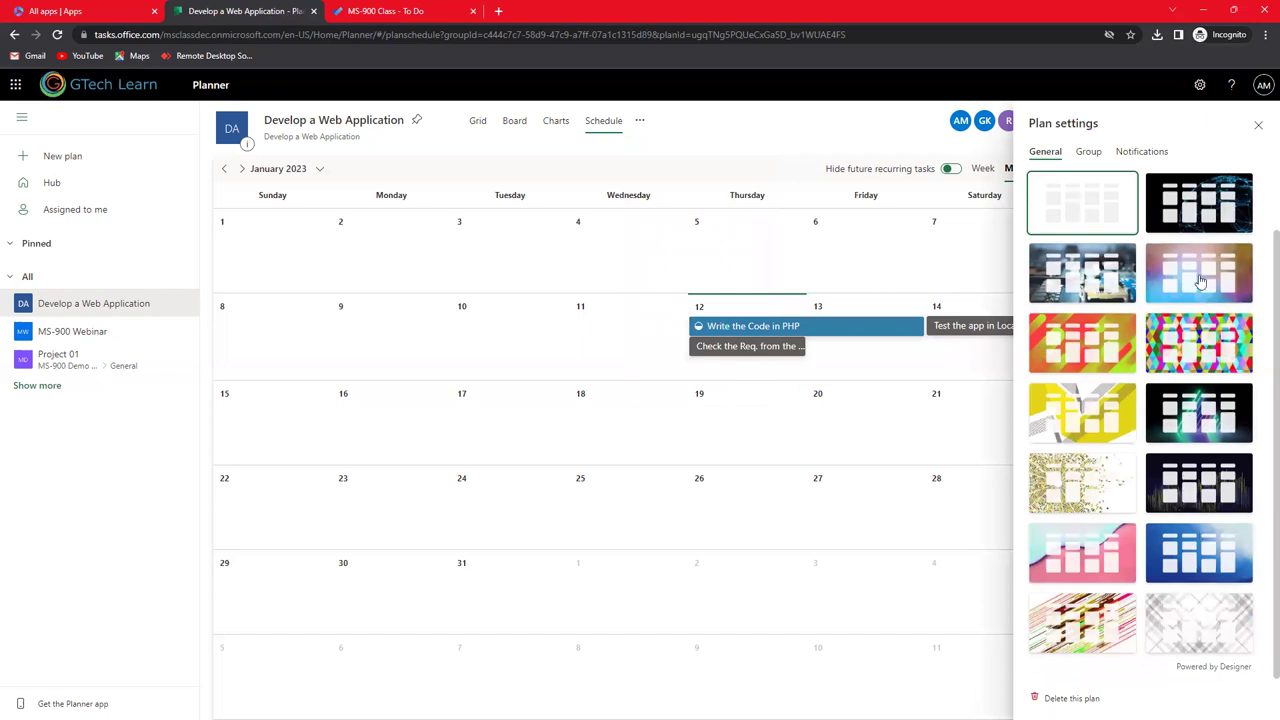
pyautogui.scroll(2, 1200, 282)
pyautogui.click(1090, 152)
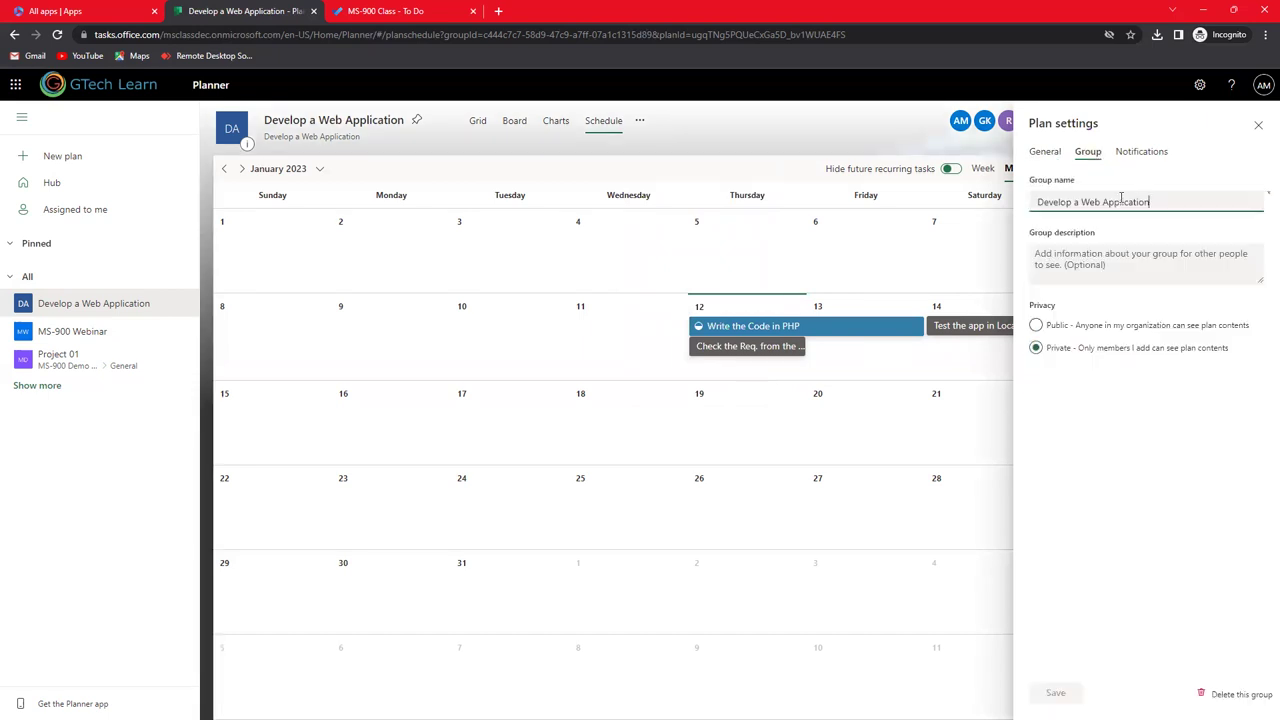
pyautogui.click(1148, 155)
# Enable group emails for assigned or completed tasks, save, and switch to the All apps page.
pyautogui.click(1058, 238)
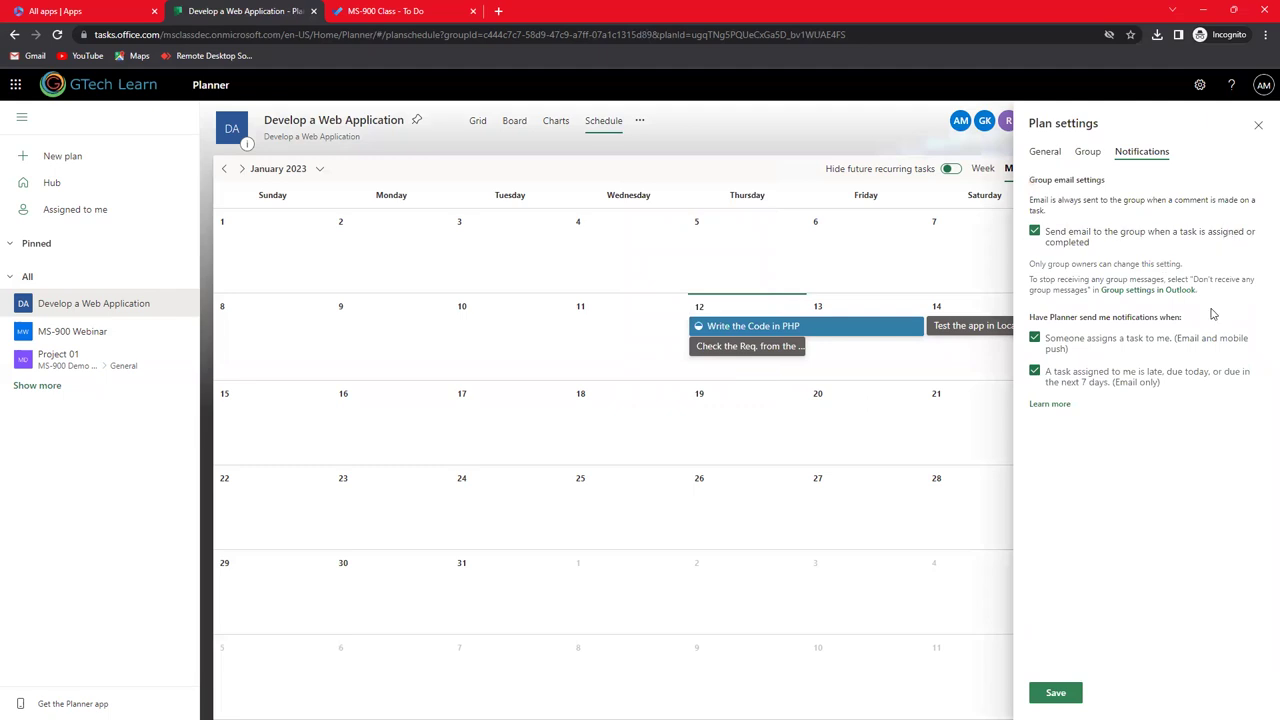
pyautogui.click(1224, 357)
pyautogui.click(1076, 340)
pyautogui.click(1078, 694)
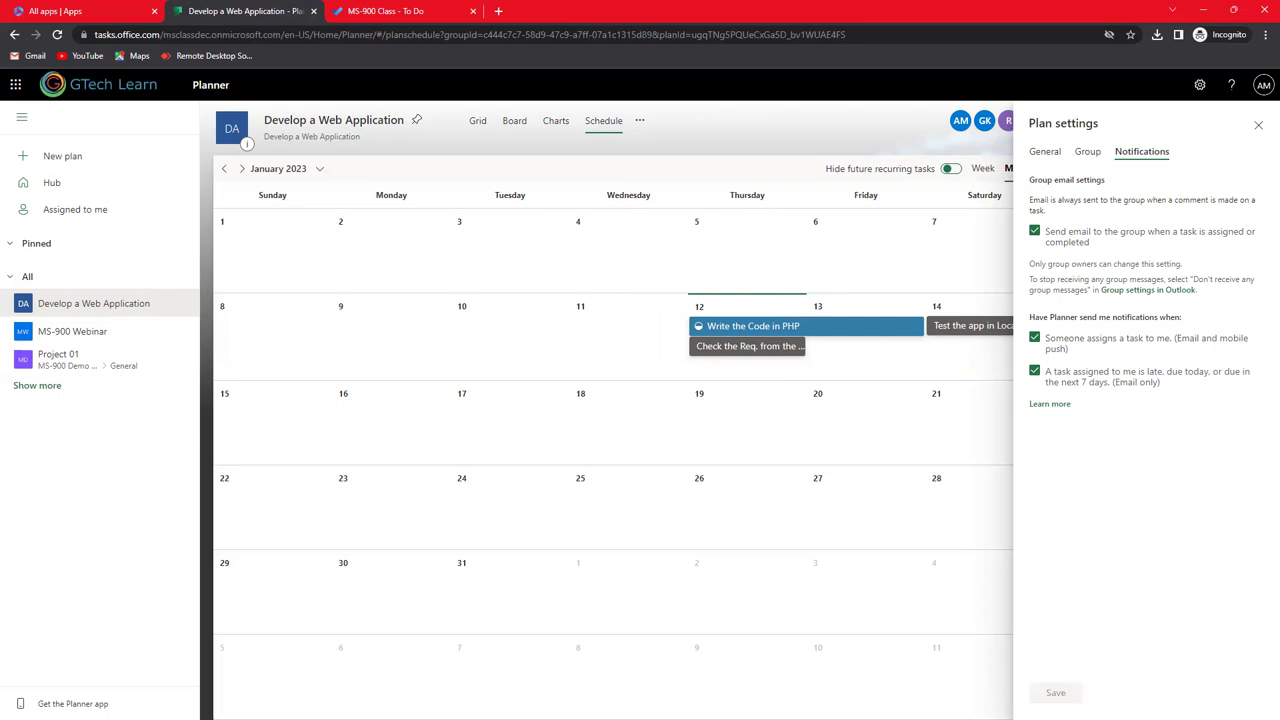
pyautogui.click(43, 8)
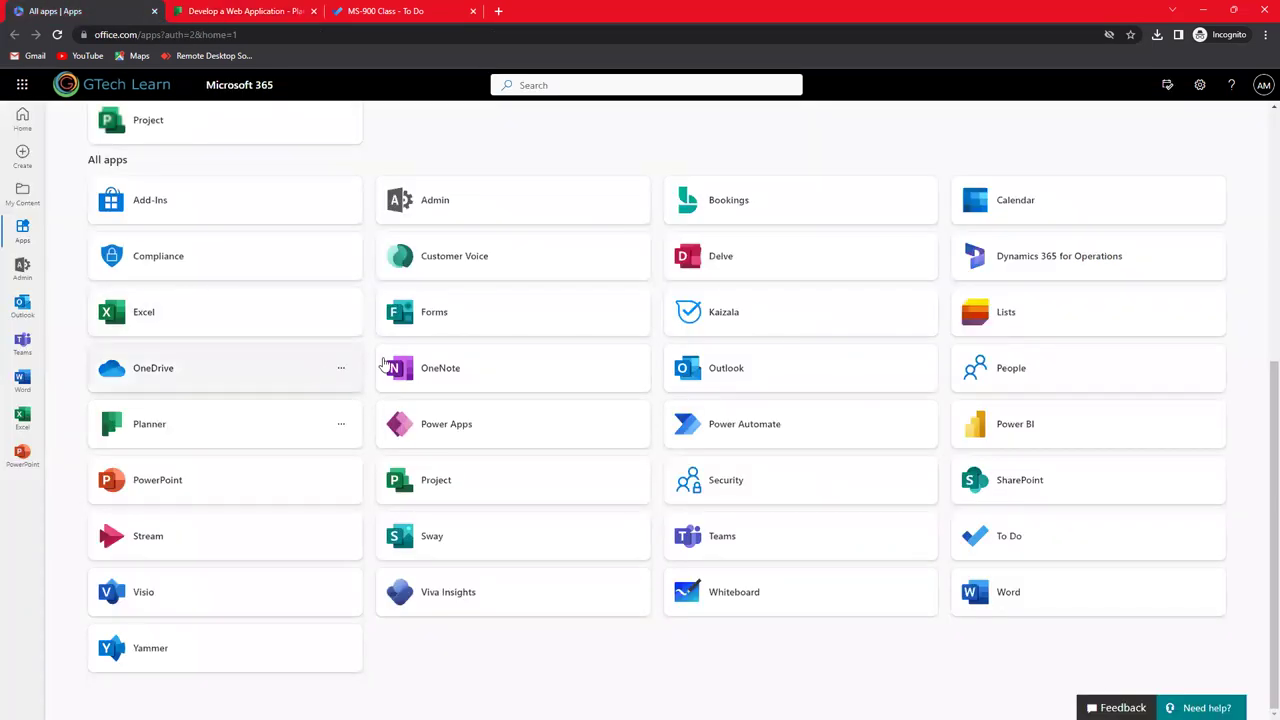
# Open Stream, then launch Power Automate and get past the sign-in prompts, declining to stay signed in.
pyautogui.click(150, 540)
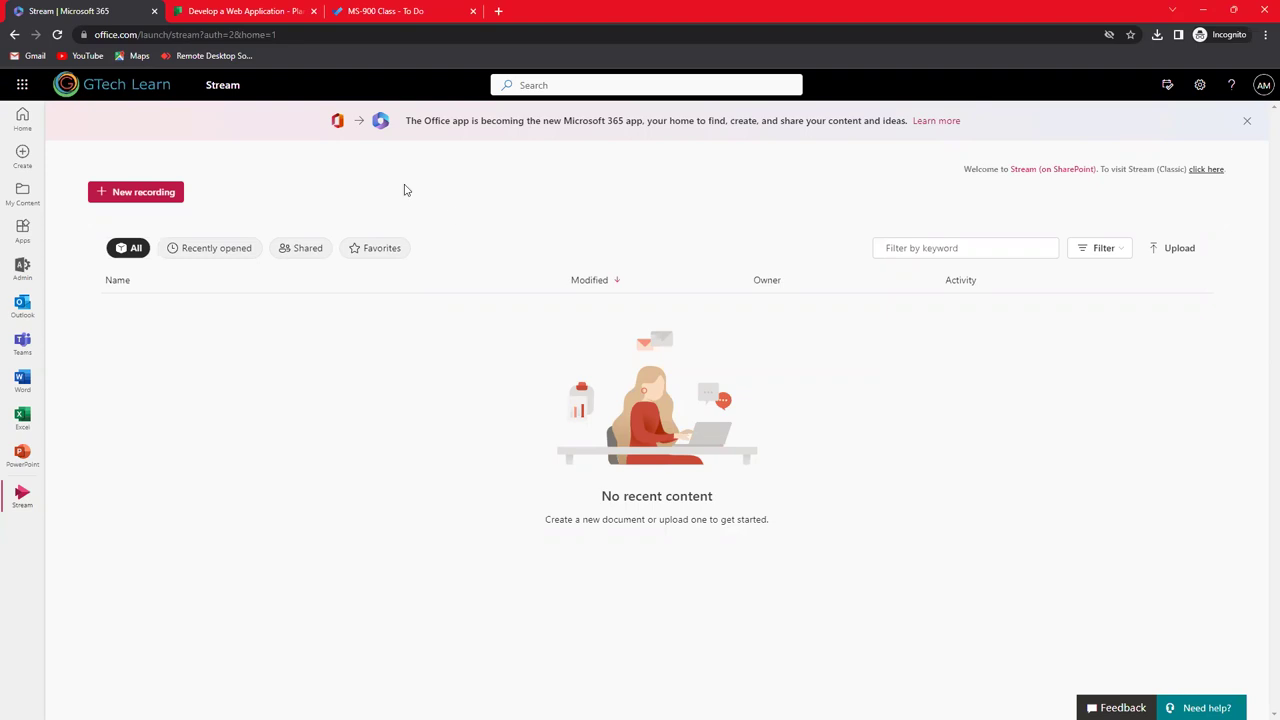
pyautogui.click(22, 84)
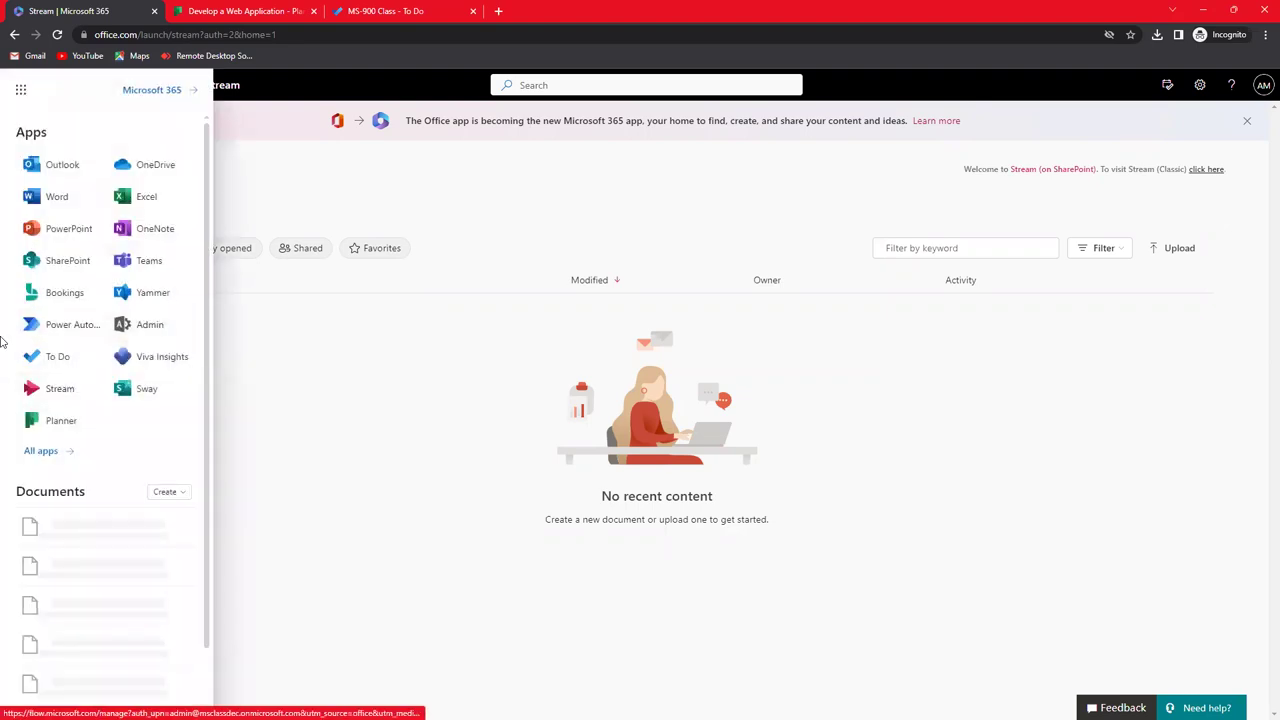
pyautogui.click(45, 326)
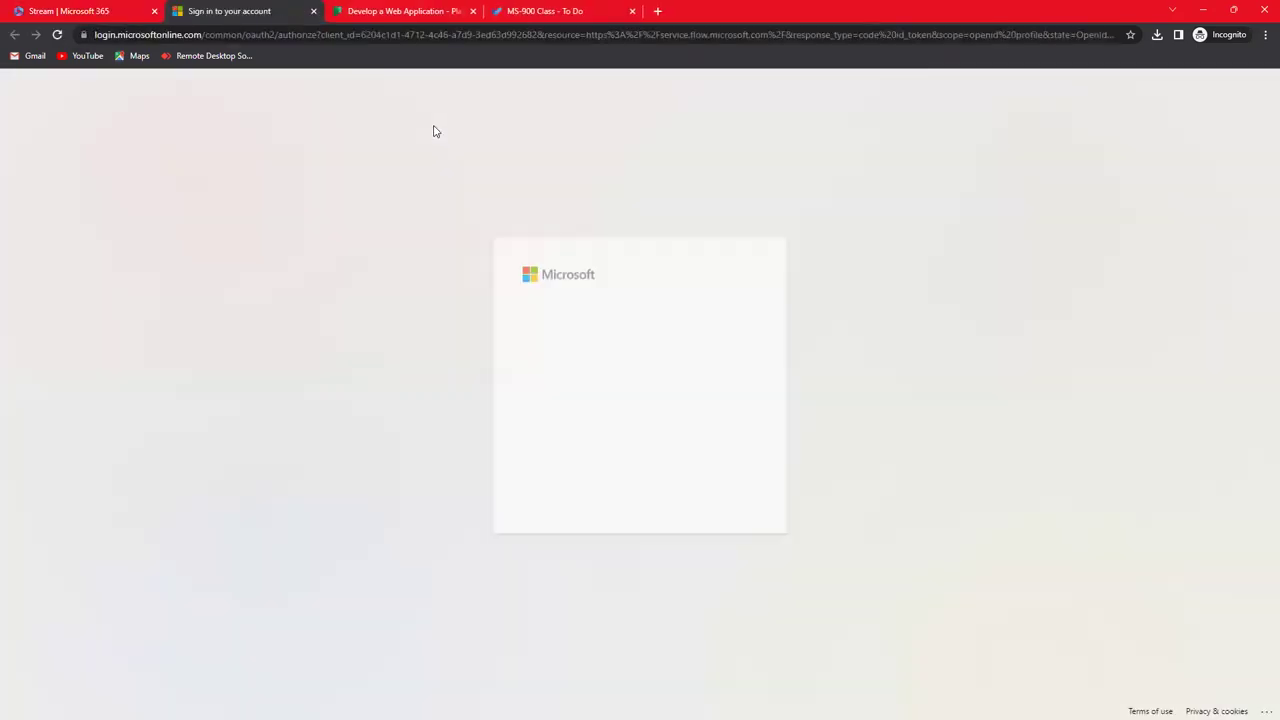
pyautogui.click(745, 494)
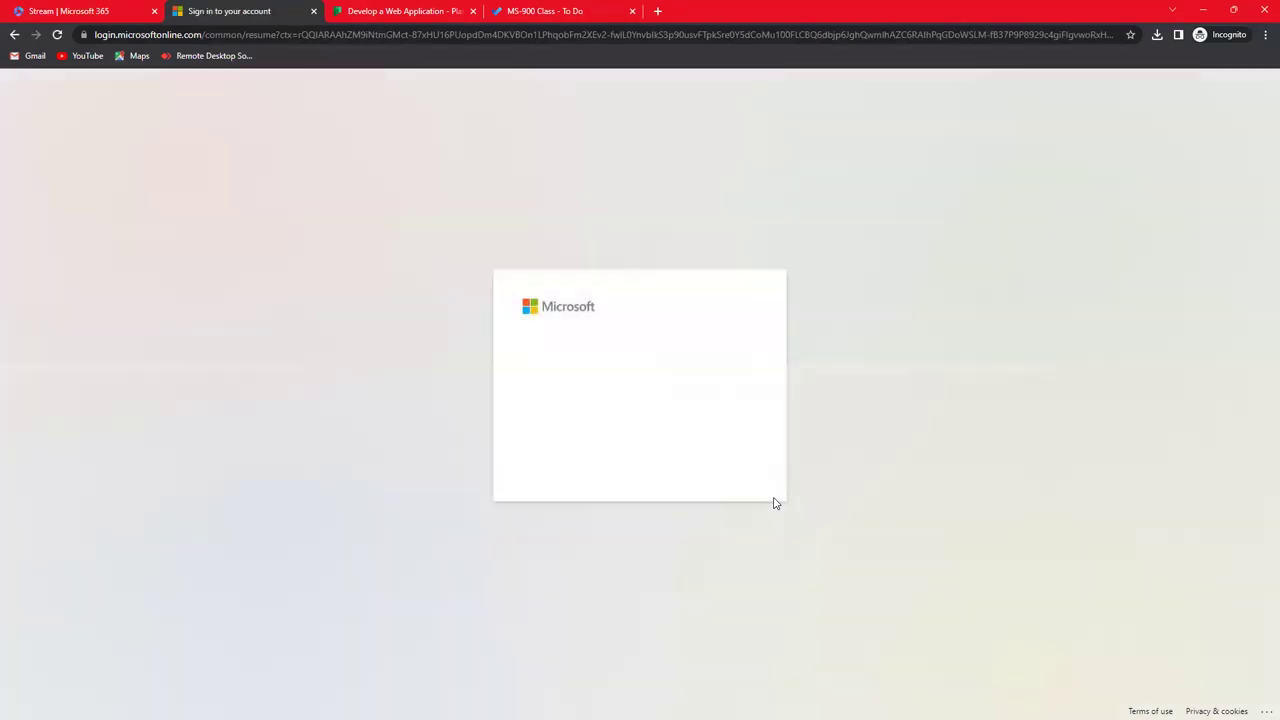
pyautogui.click(652, 466)
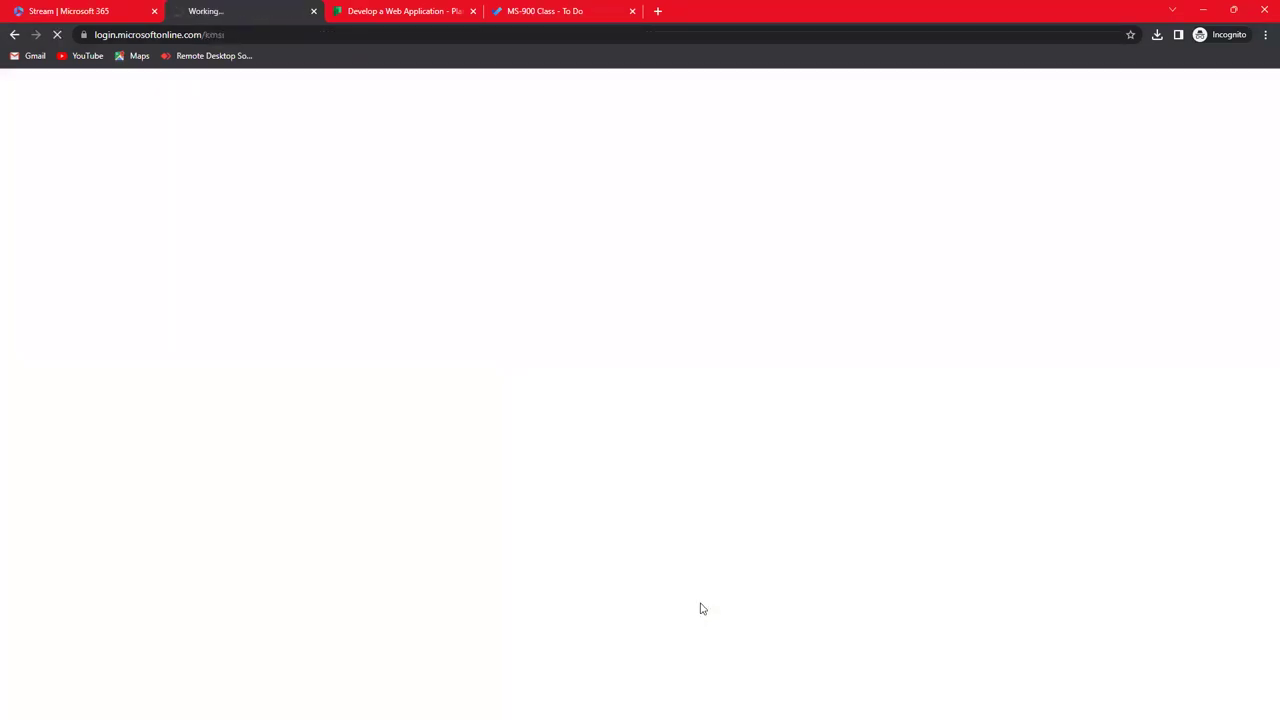
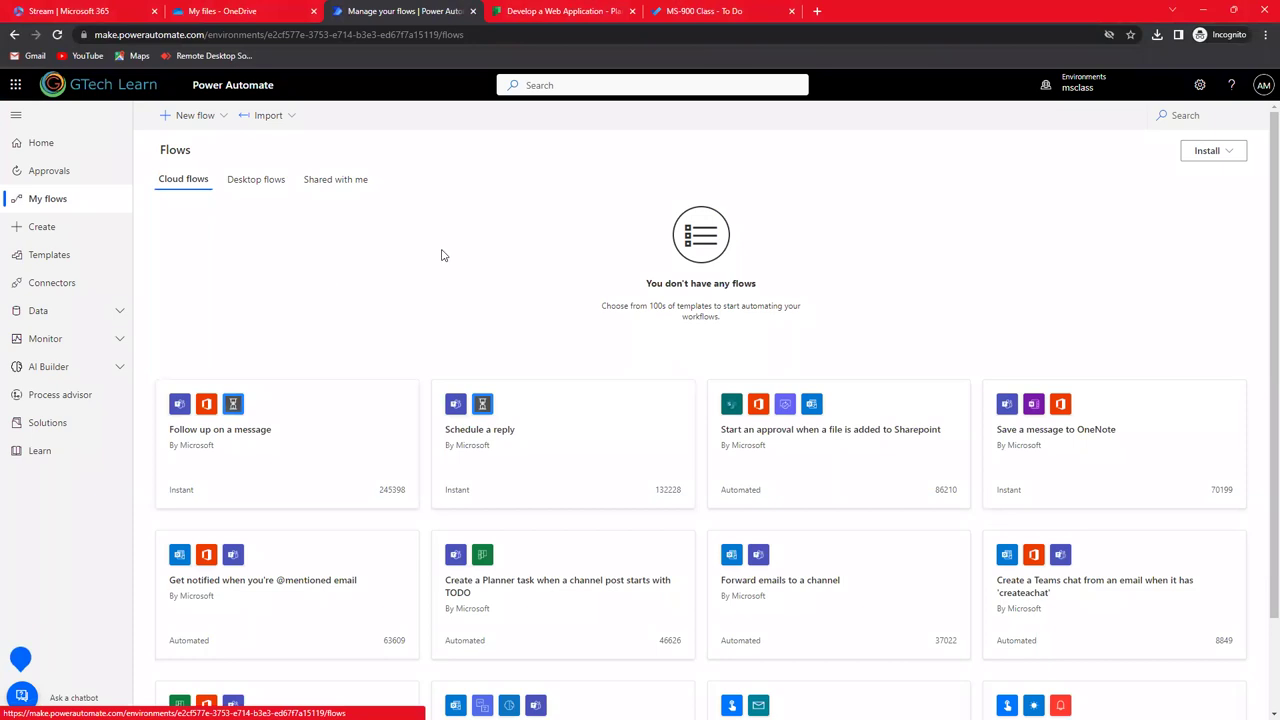
# Open the Power Automate flow templates gallery, then switch to the OneDrive My files list.
pyautogui.click(60, 254)
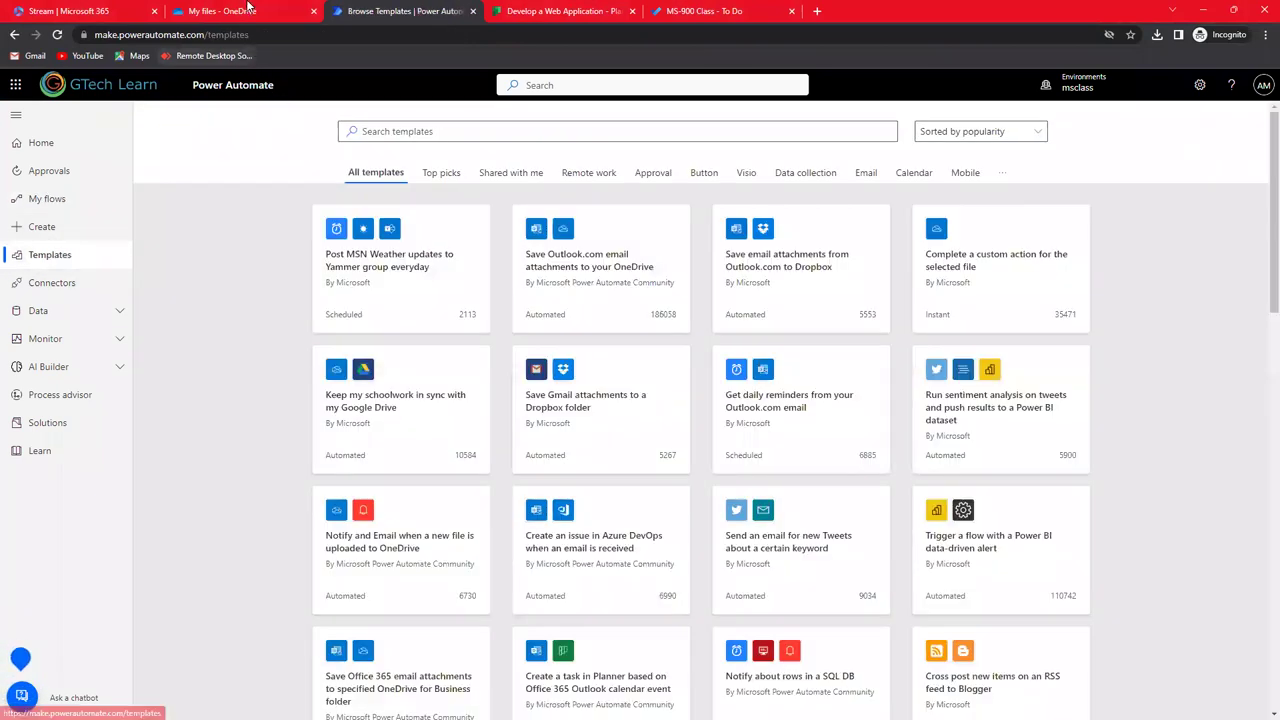
pyautogui.click(230, 11)
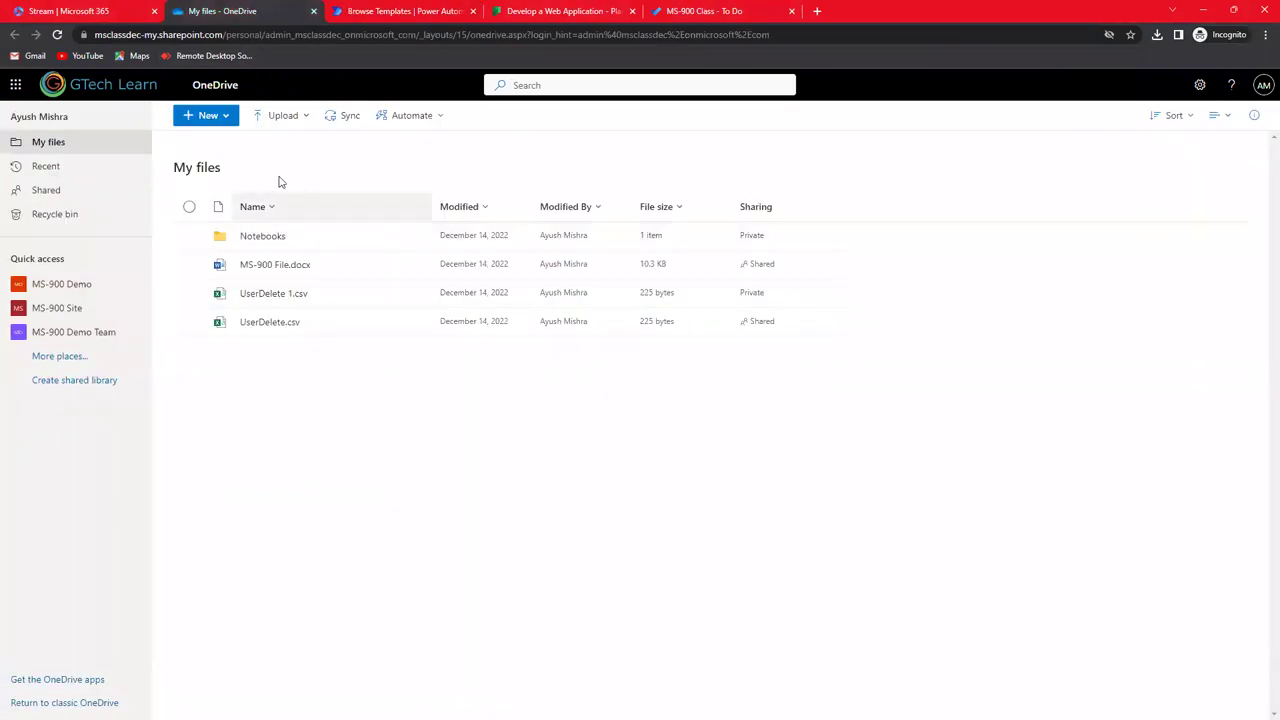
# Create a new OneDrive folder named Autosave and go back to the Power Automate templates.
pyautogui.click(222, 117)
pyautogui.click(222, 145)
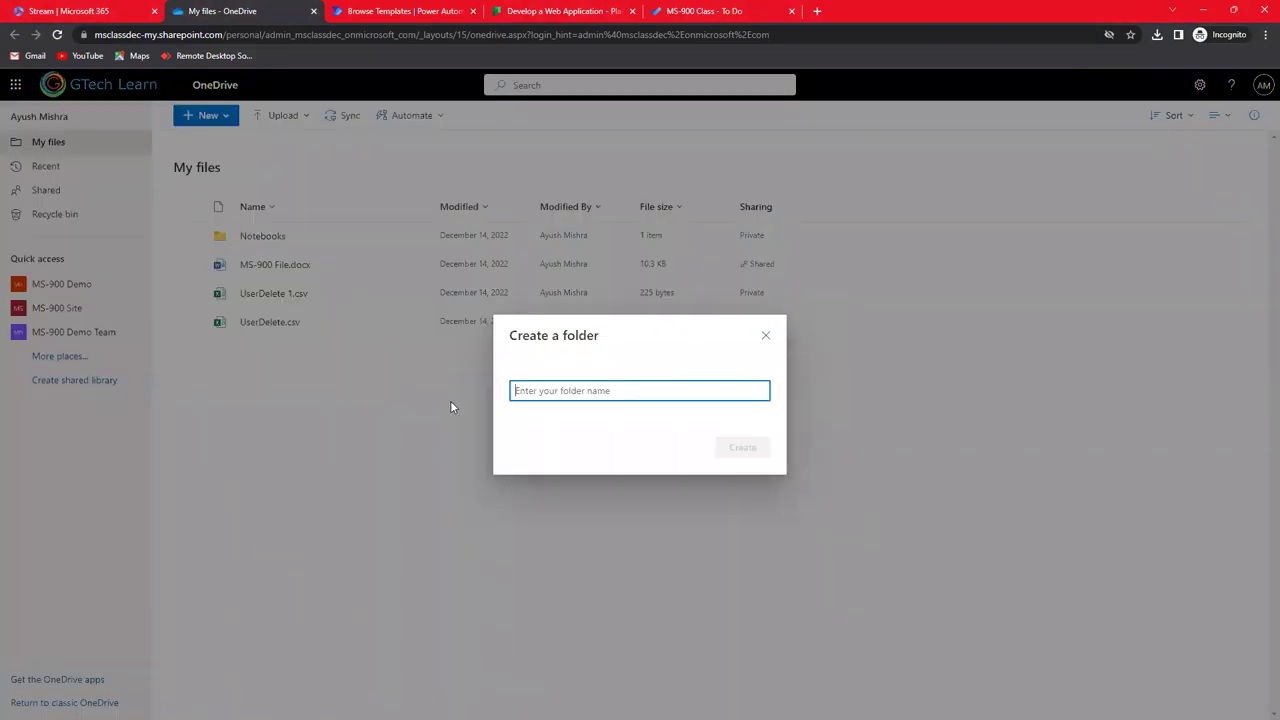
pyautogui.write('Autosave')
pyautogui.click(743, 450)
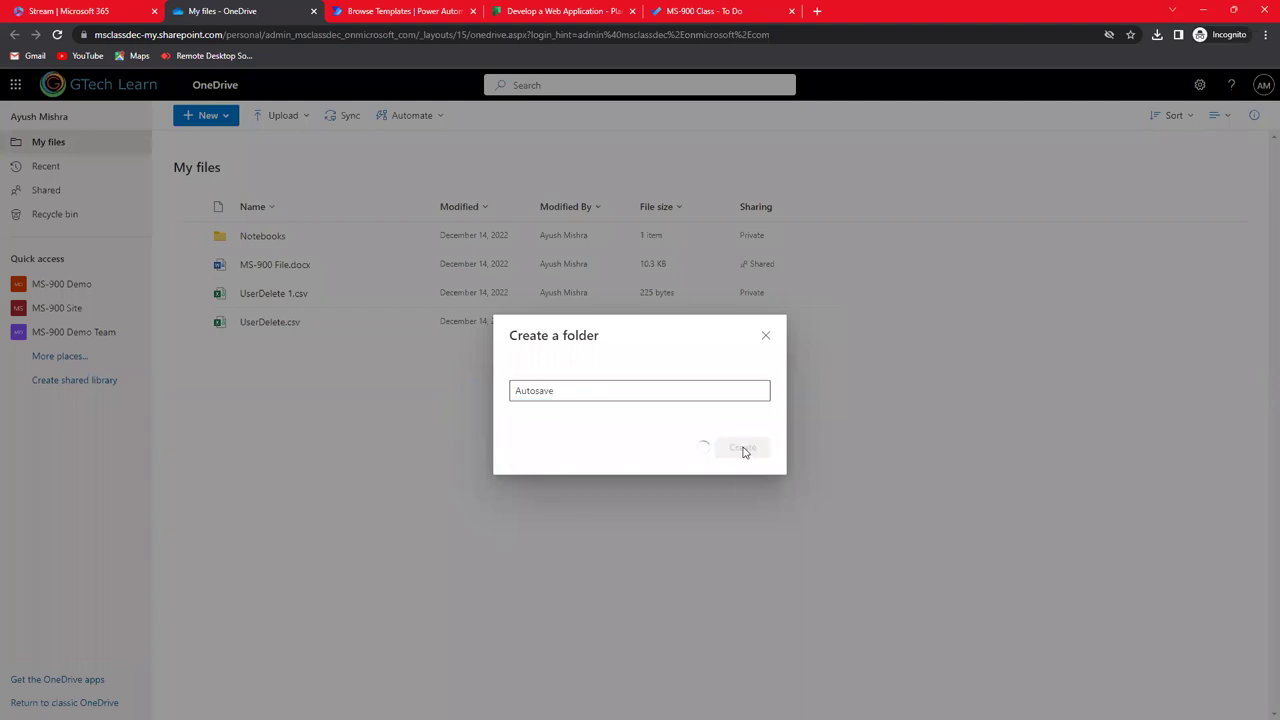
pyautogui.click(455, 11)
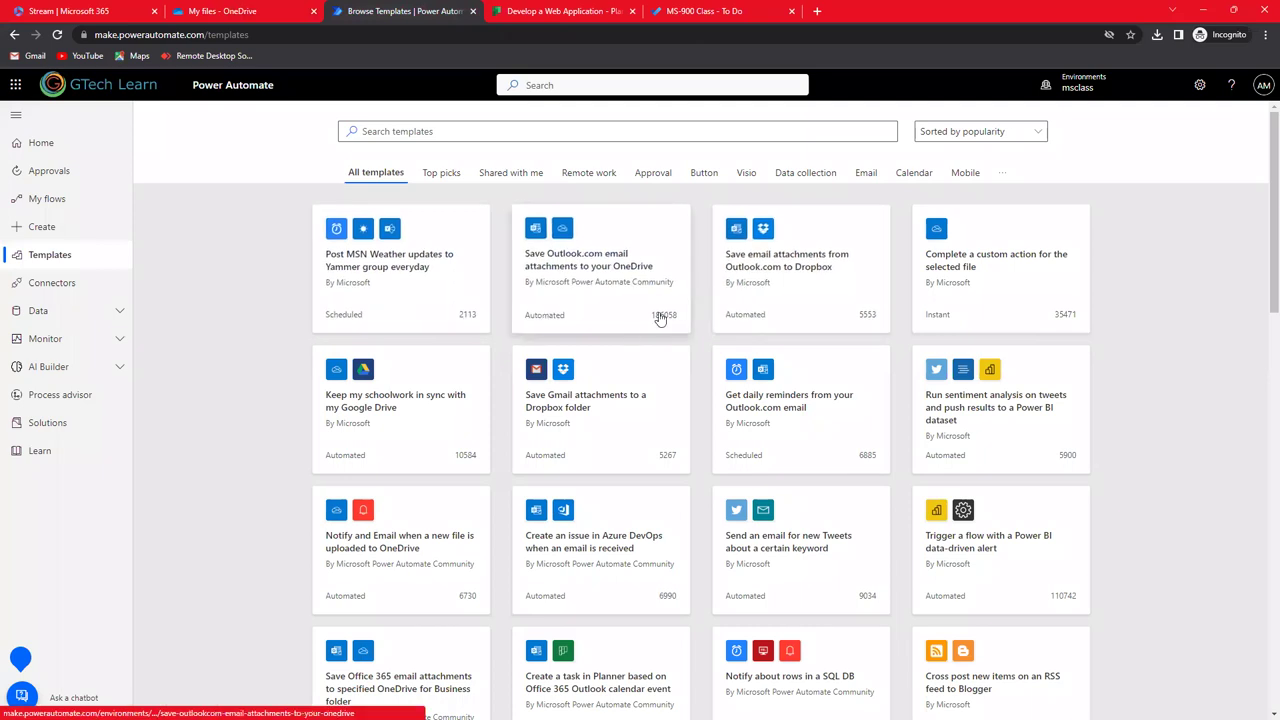
# Start a flow from the Office 365 attachments-to-OneDrive for Business template, signing in both connections.
pyautogui.scroll(-2, 437, 580)
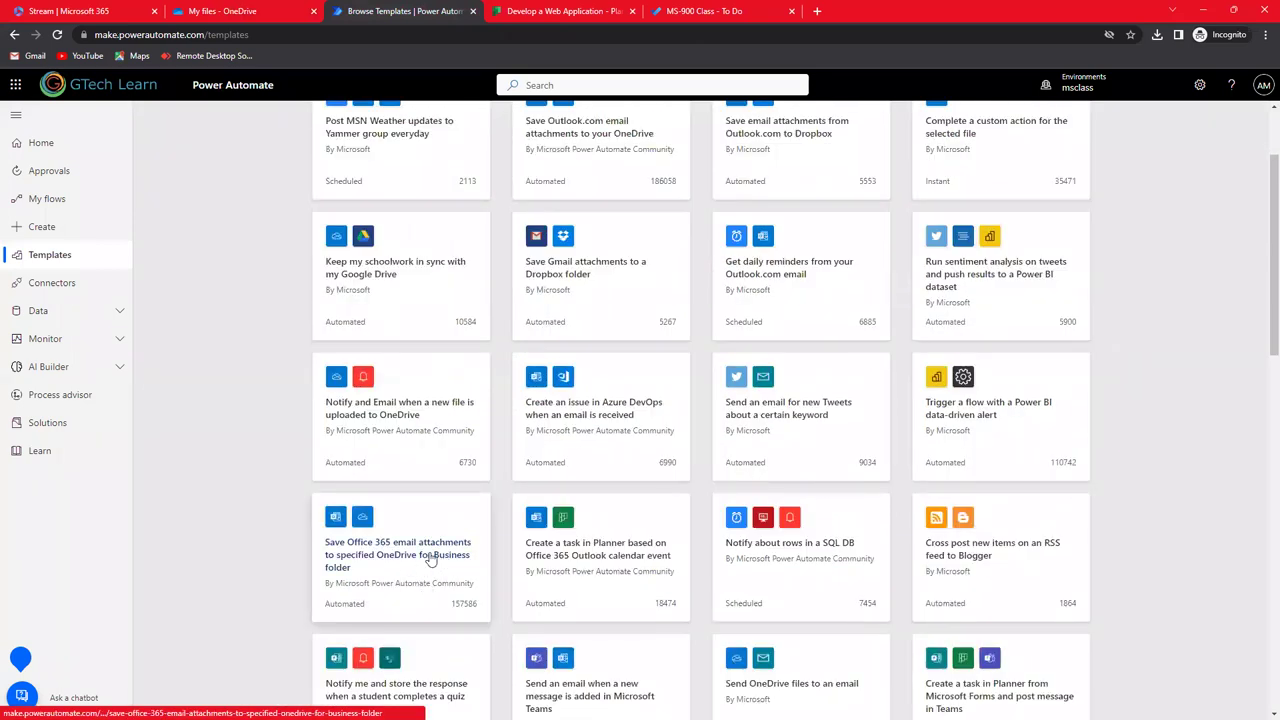
pyautogui.click(431, 560)
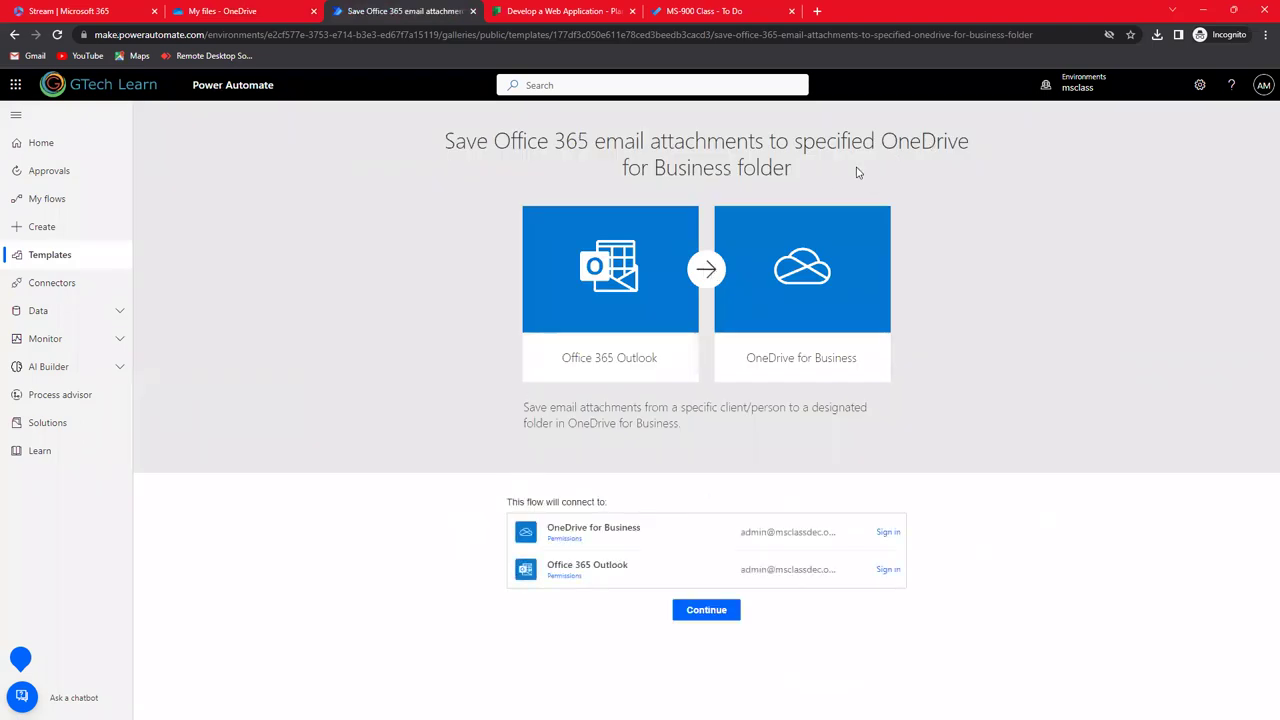
pyautogui.click(890, 532)
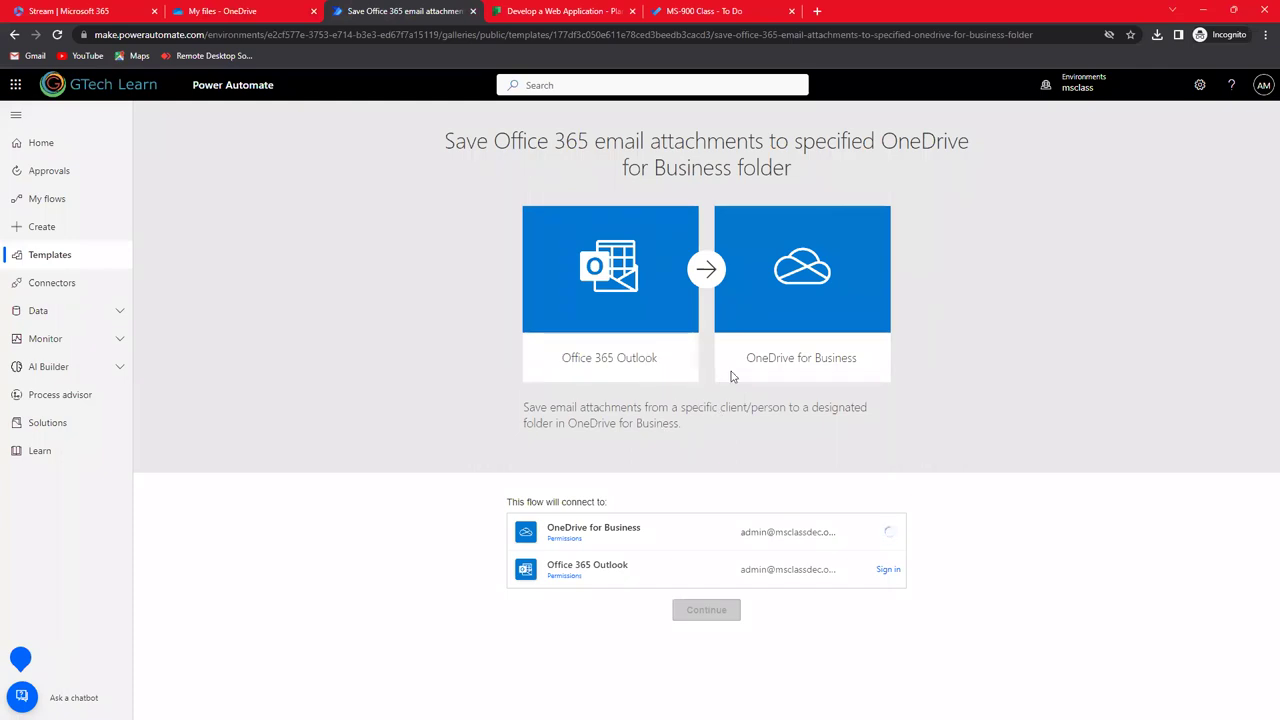
pyautogui.moveTo(769, 361); pyautogui.dragTo(873, 364)
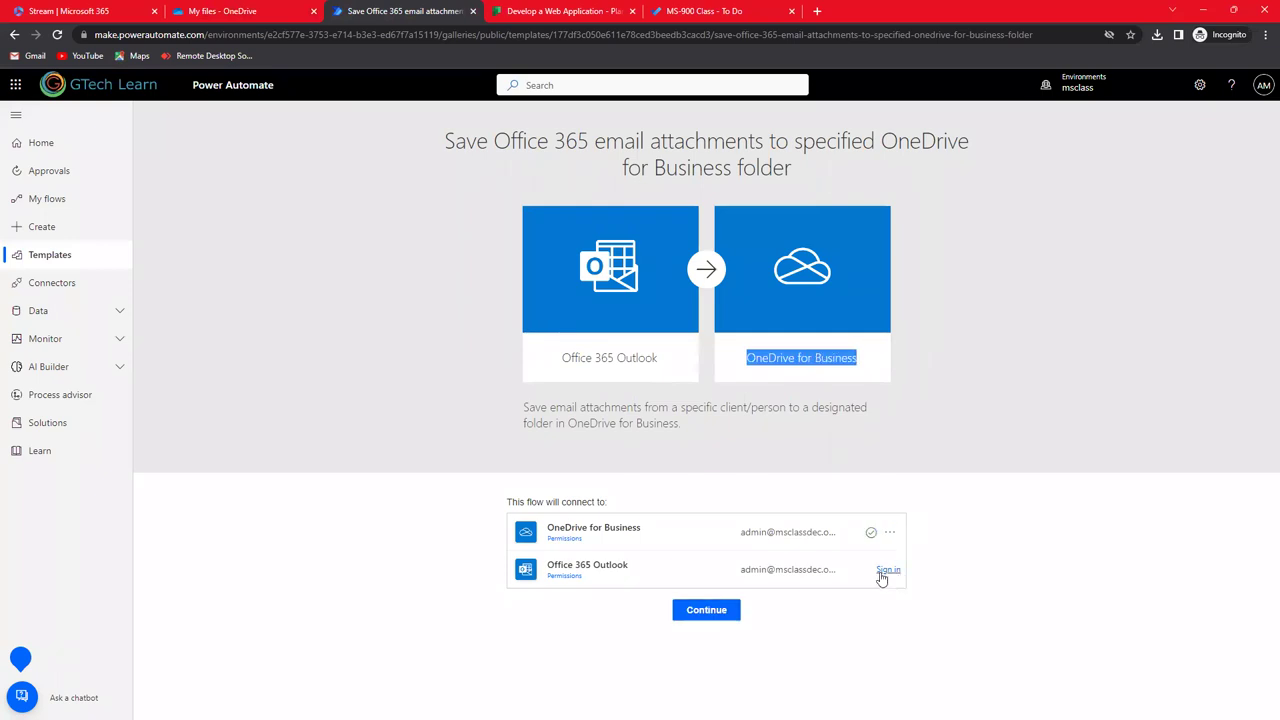
pyautogui.click(884, 570)
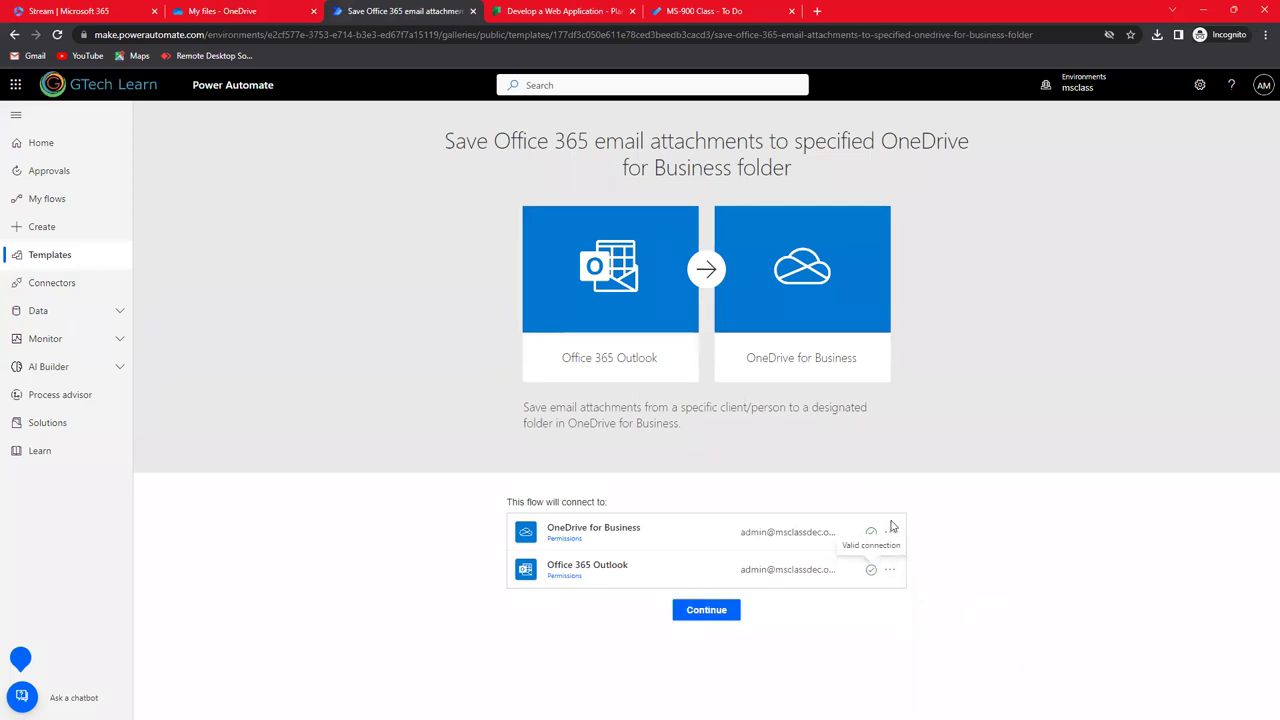
pyautogui.click(706, 611)
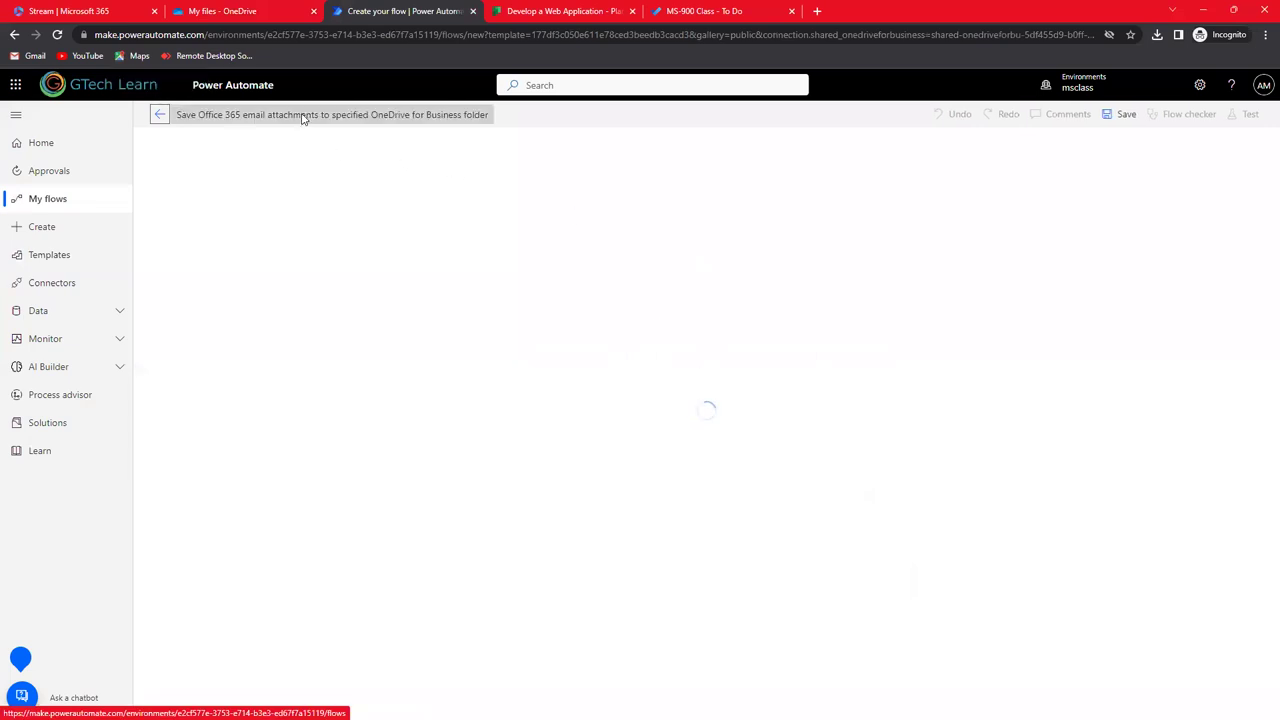
# Rename the flow to 'Attachment Automation'.
pyautogui.tripleClick(302, 117)
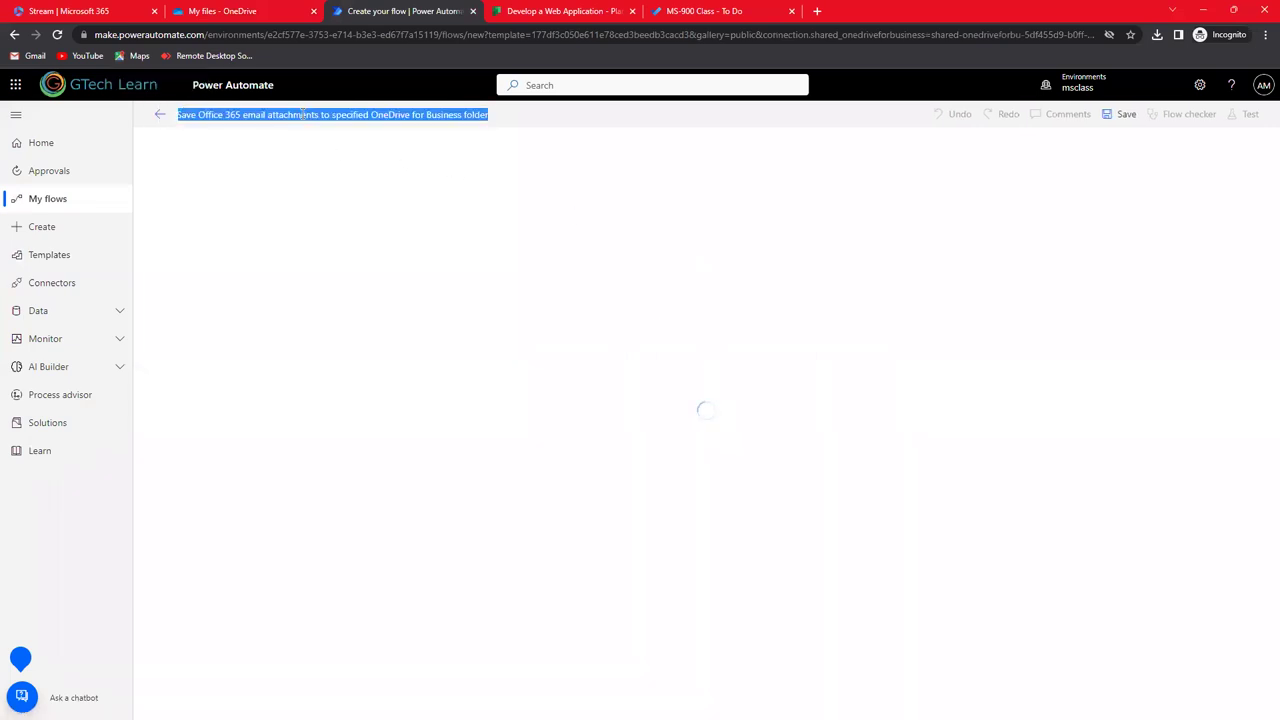
pyautogui.write('Atta')
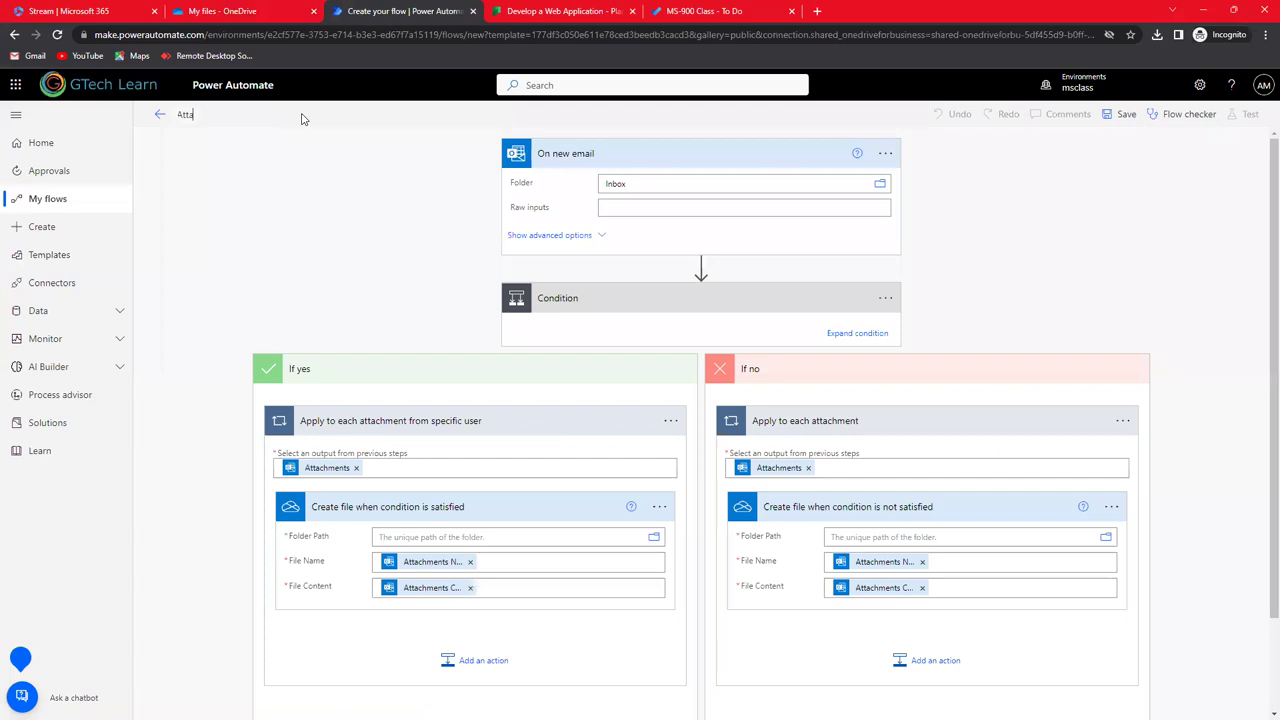
pyautogui.write('chment Automation')
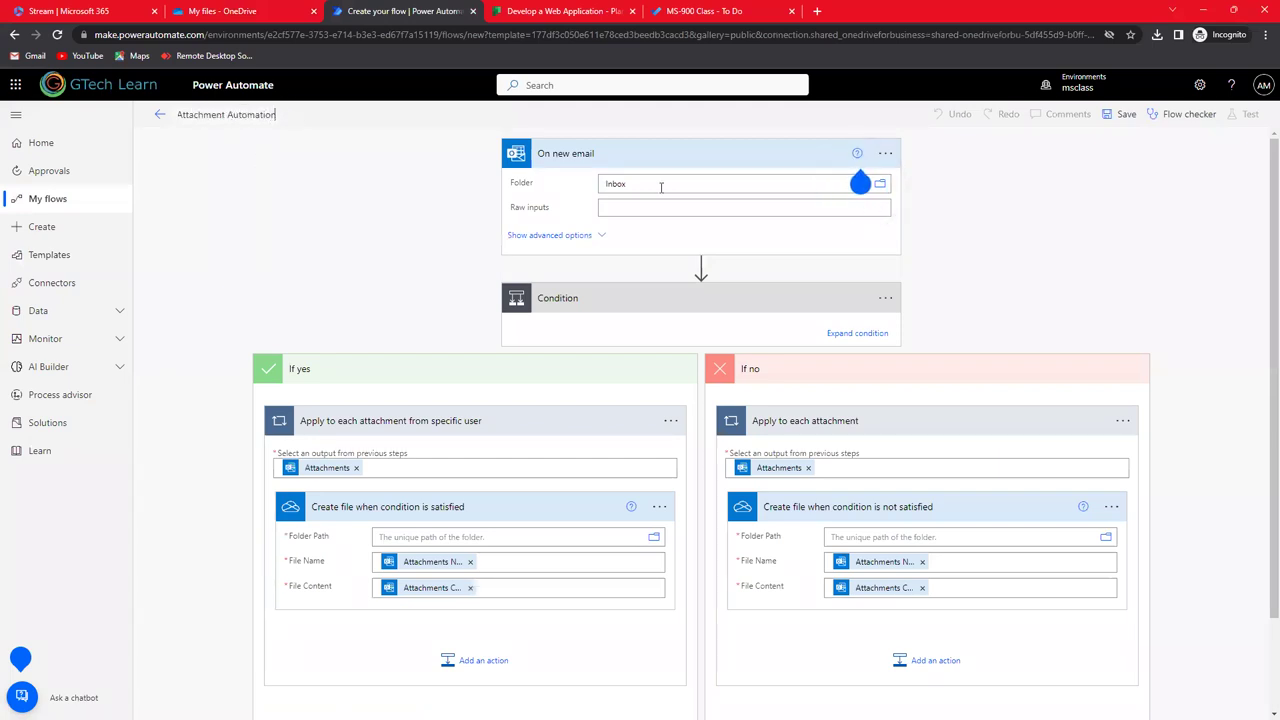
pyautogui.moveTo(661, 185); pyautogui.dragTo(575, 190)
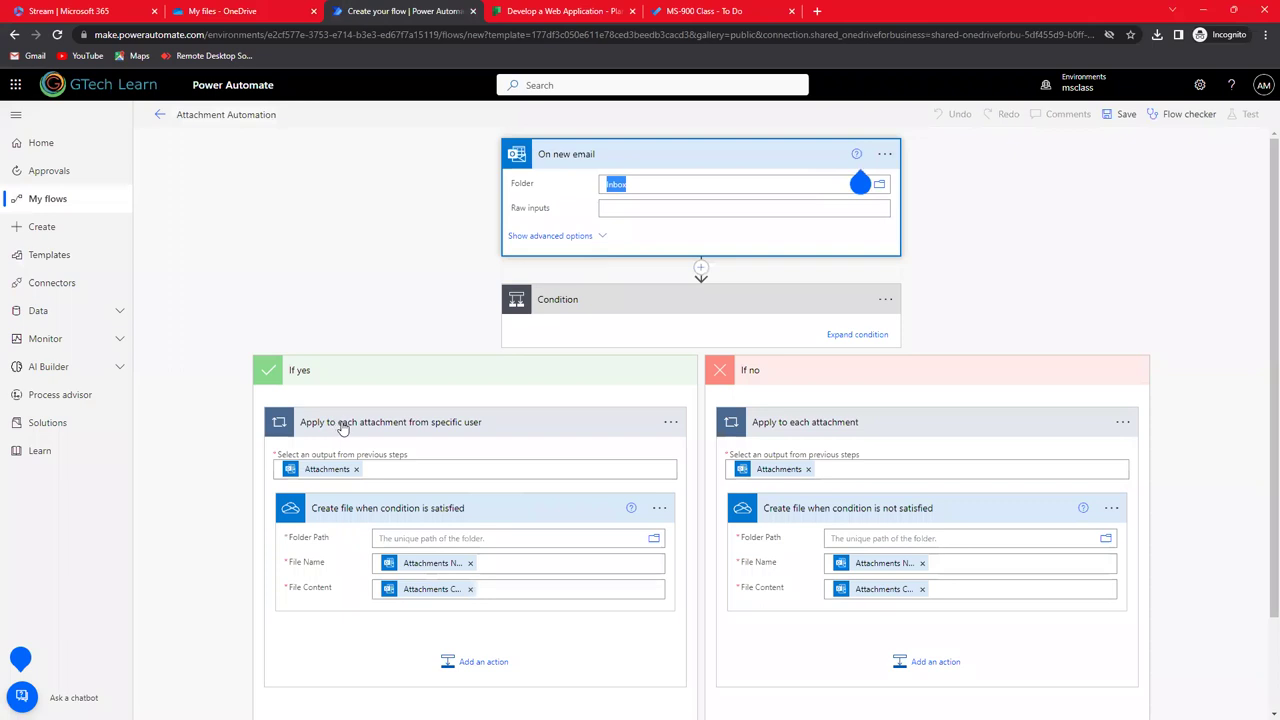
# Set /Autosave as the Folder Path for both the yes and no branches.
pyautogui.click(652, 541)
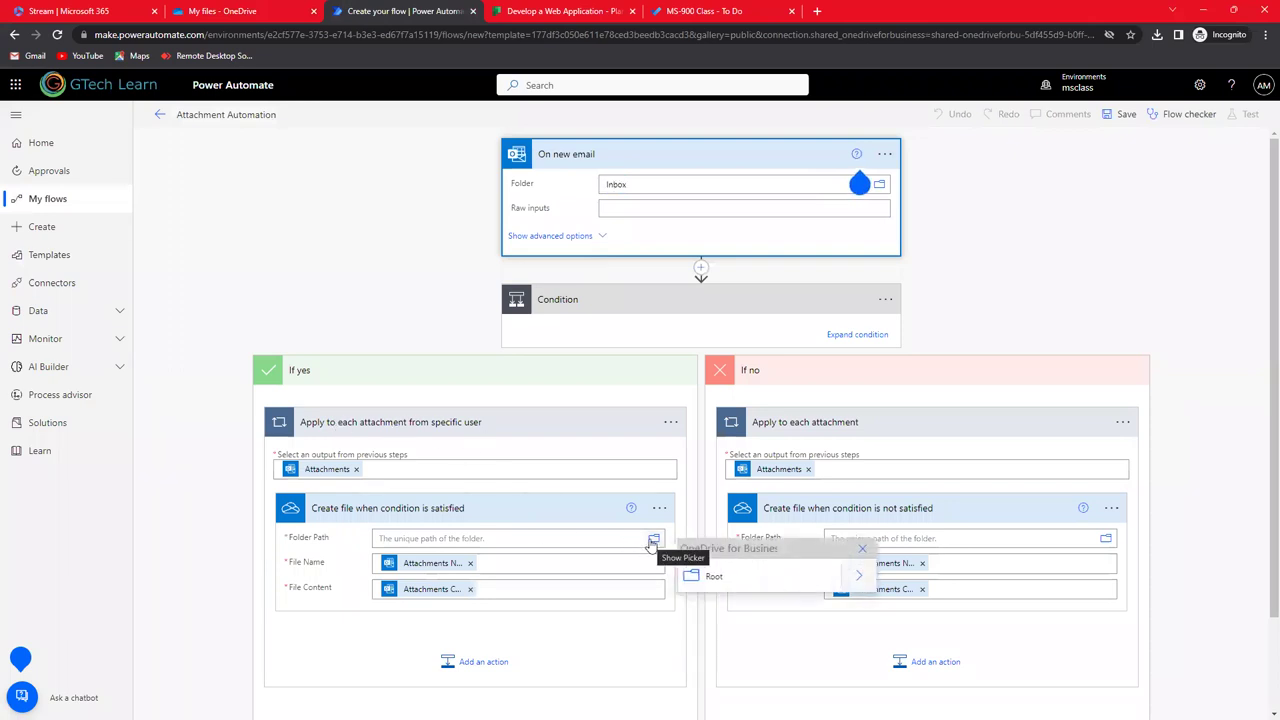
pyautogui.click(857, 575)
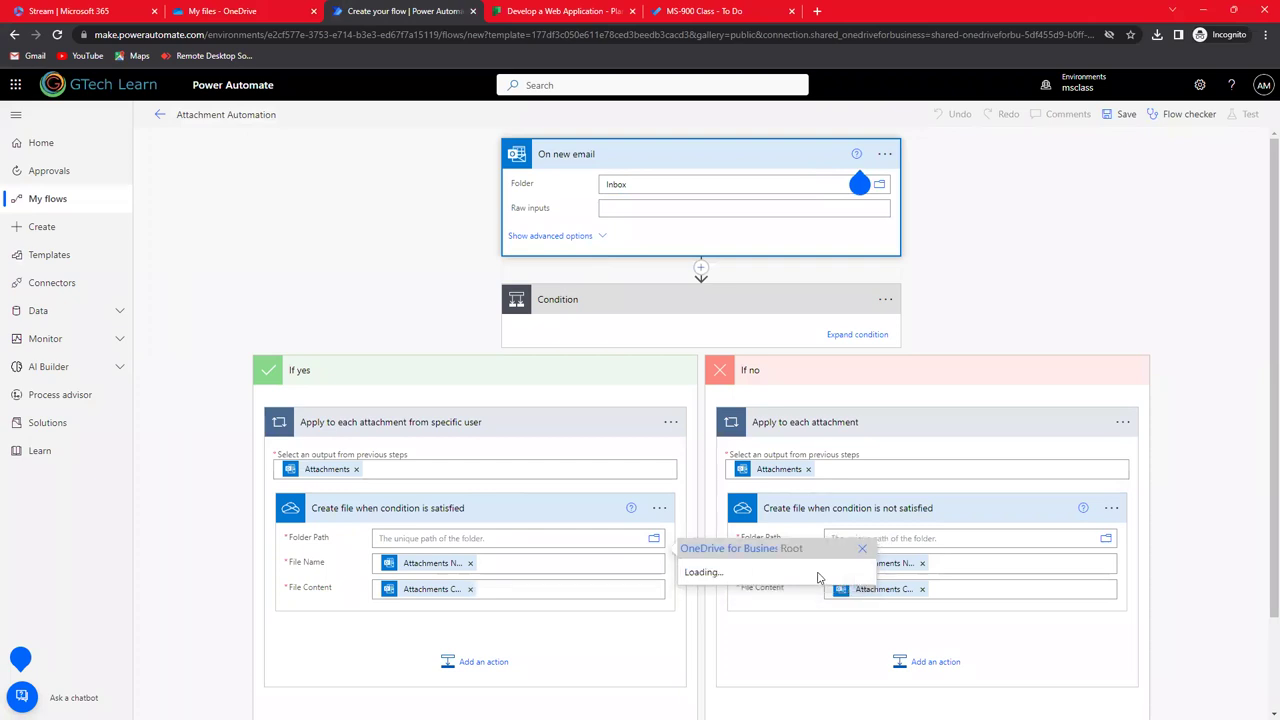
pyautogui.click(729, 578)
pyautogui.click(1106, 540)
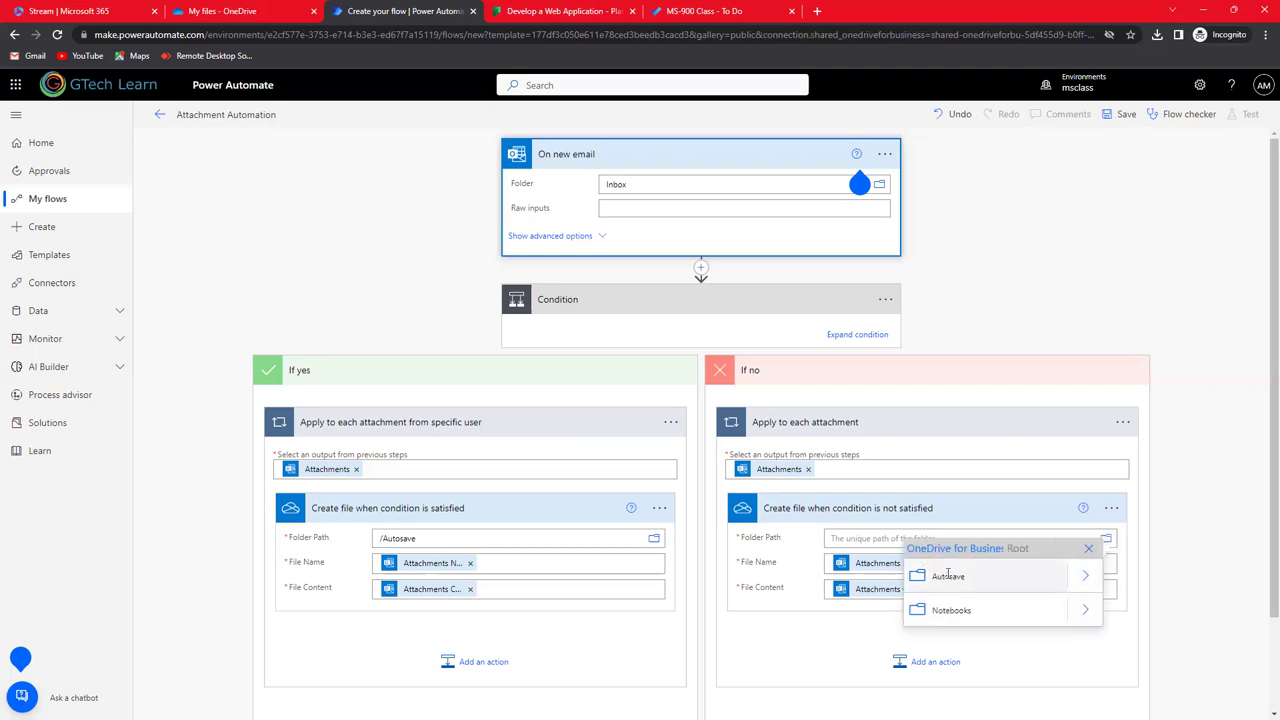
pyautogui.click(946, 569)
# Save the flow and return to the My flows list.
pyautogui.scroll(-1, 760, 600)
pyautogui.click(748, 618)
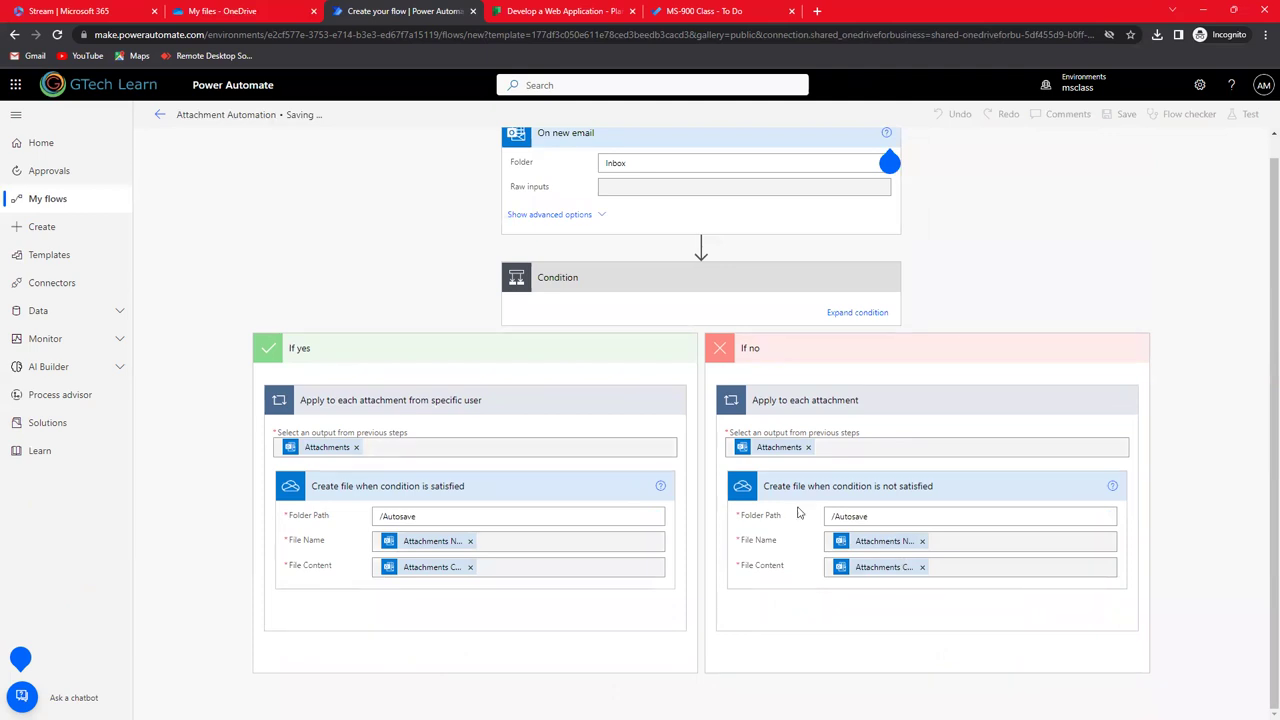
pyautogui.scroll(1, 857, 451)
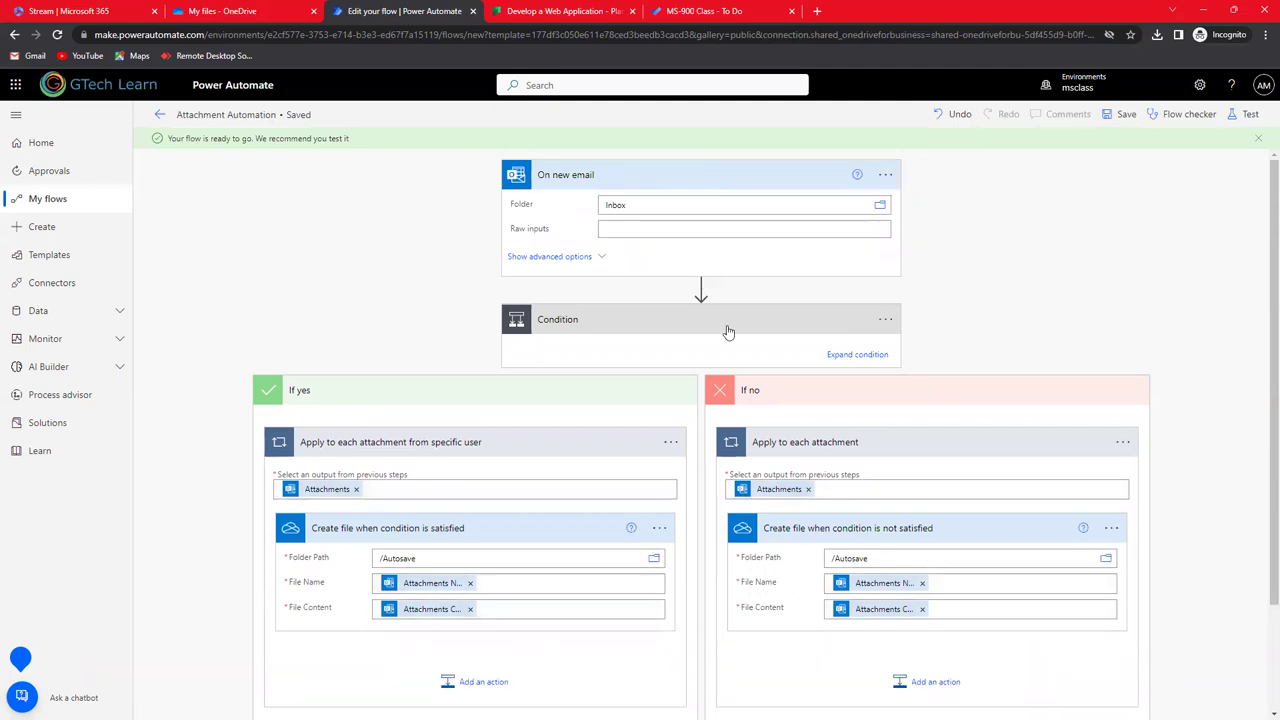
pyautogui.click(47, 198)
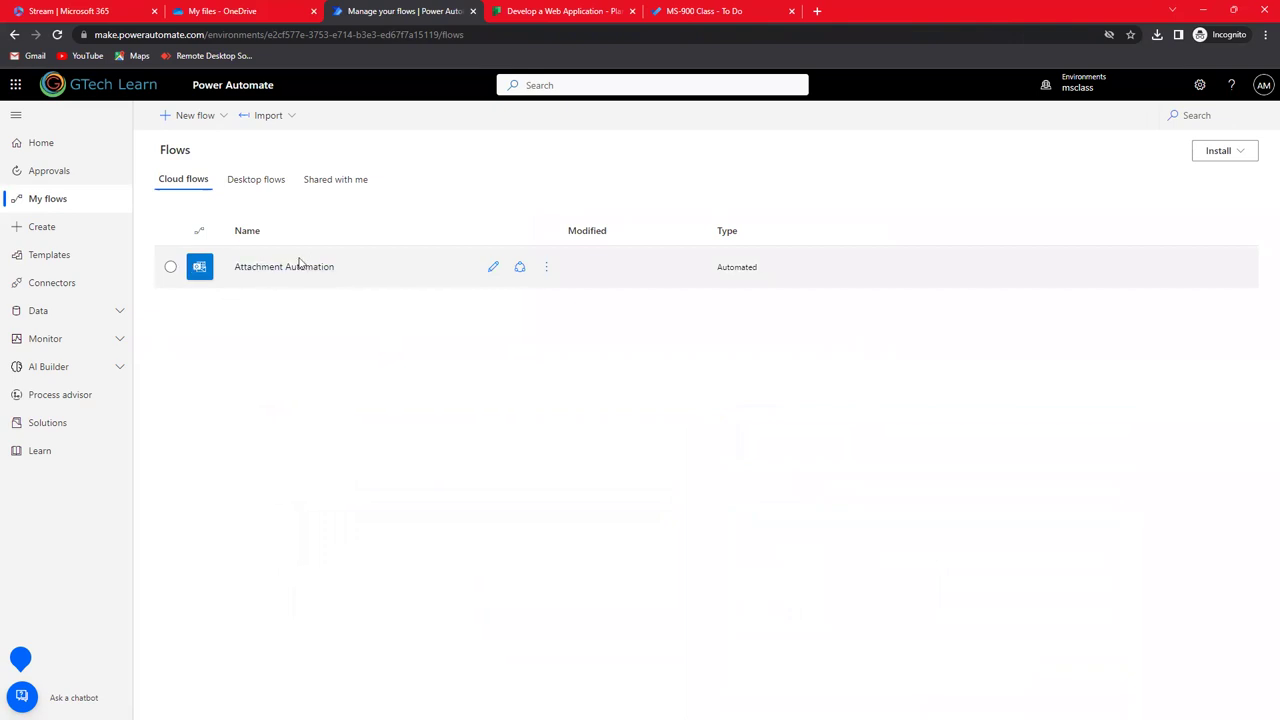
# Open the Mail app from the taskbar and maximize its window.
pyautogui.click(270, 270)
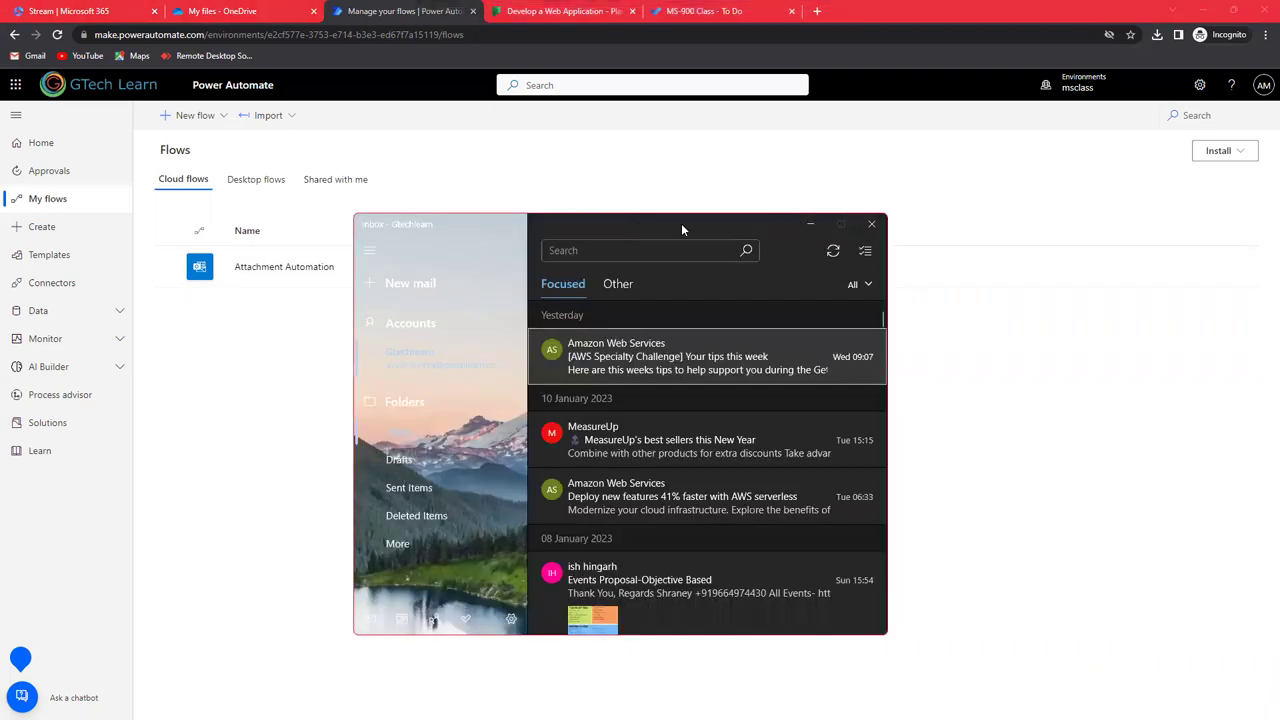
pyautogui.doubleClick(681, 223)
# Compose a new email to the admin address with subject Demo and body 'PFA'.
pyautogui.click(56, 70)
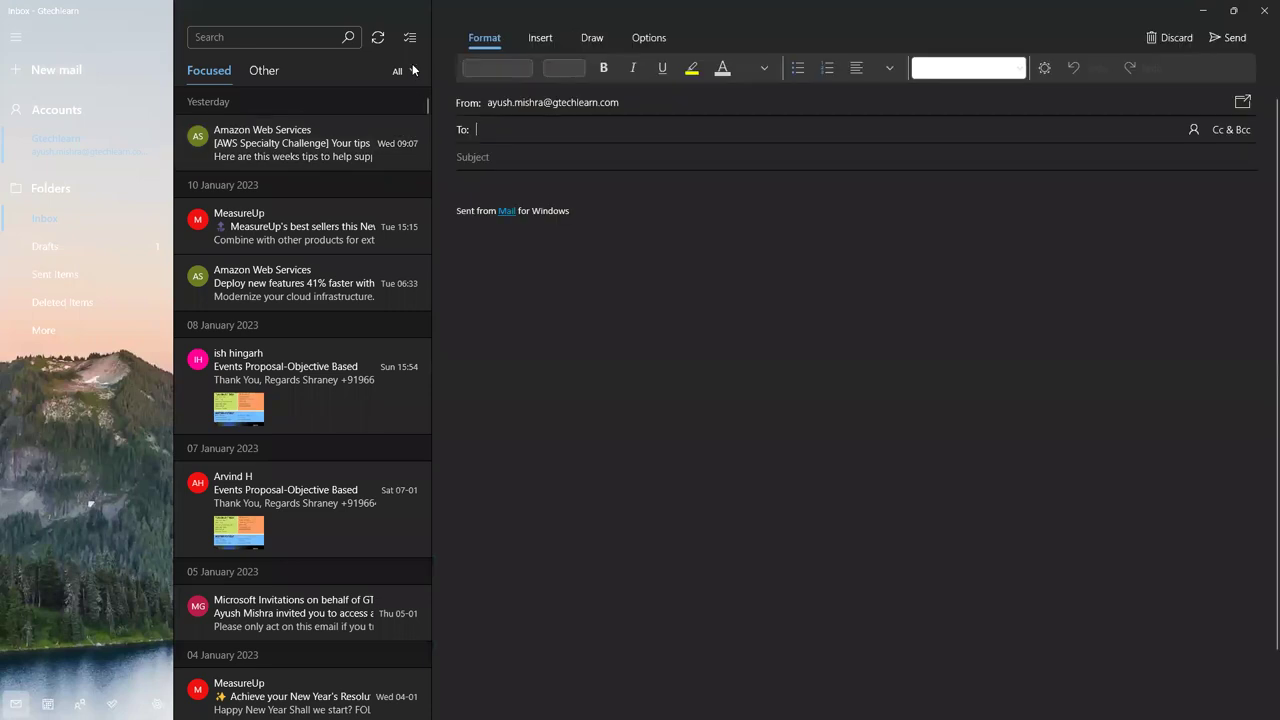
pyautogui.moveTo(428, 47); pyautogui.dragTo(372, 47)
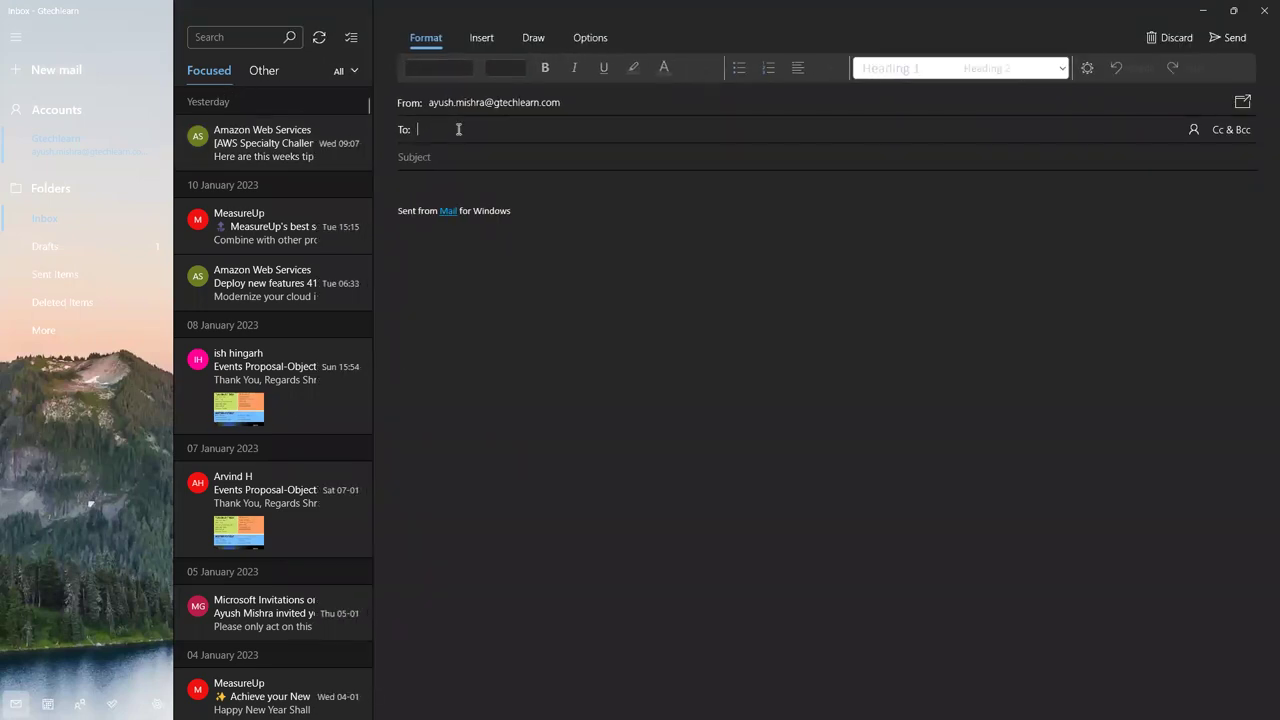
pyautogui.press('super+v')
pyautogui.click(506, 258)
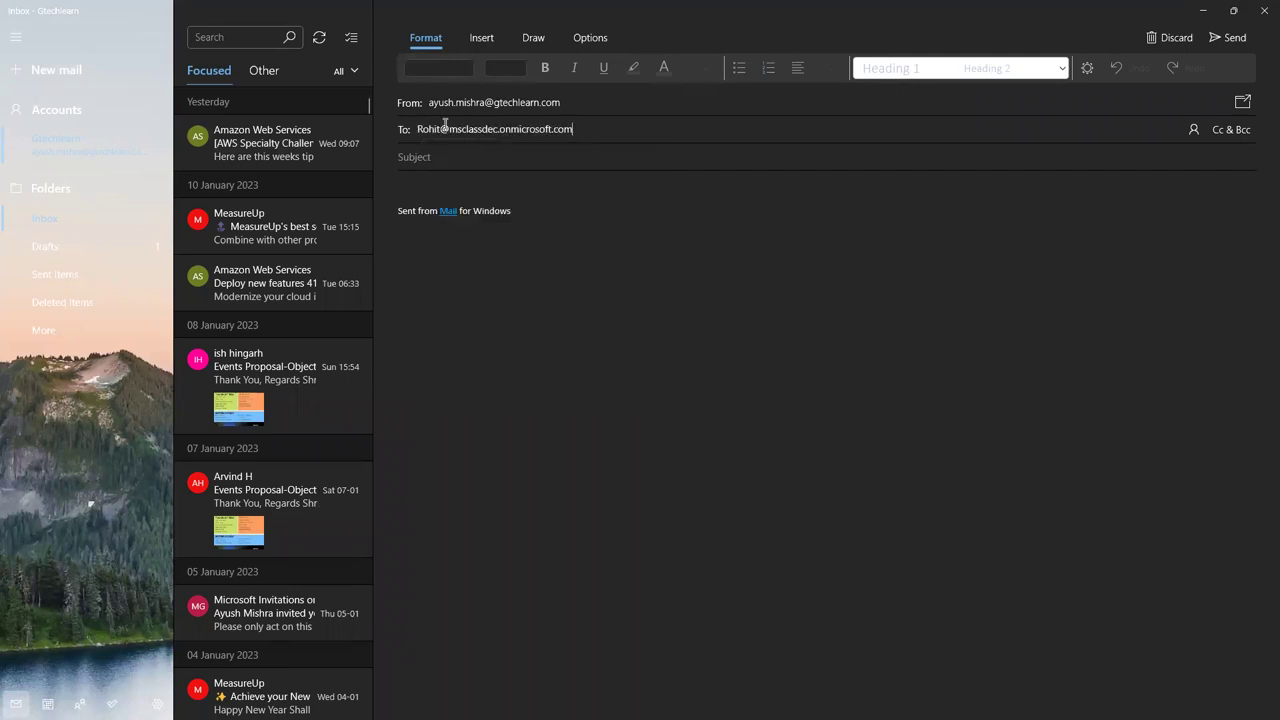
pyautogui.moveTo(442, 129); pyautogui.dragTo(418, 131)
pyautogui.write('admin')
pyautogui.click(537, 180)
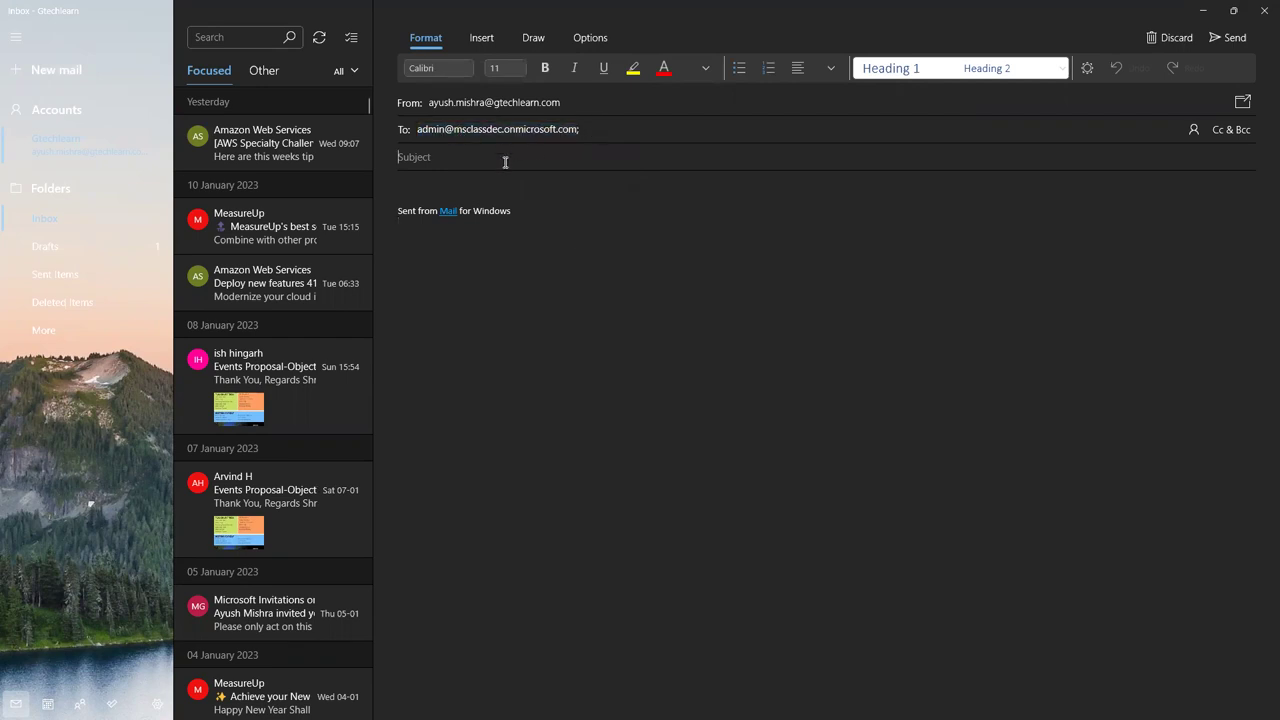
pyautogui.write('Demo')
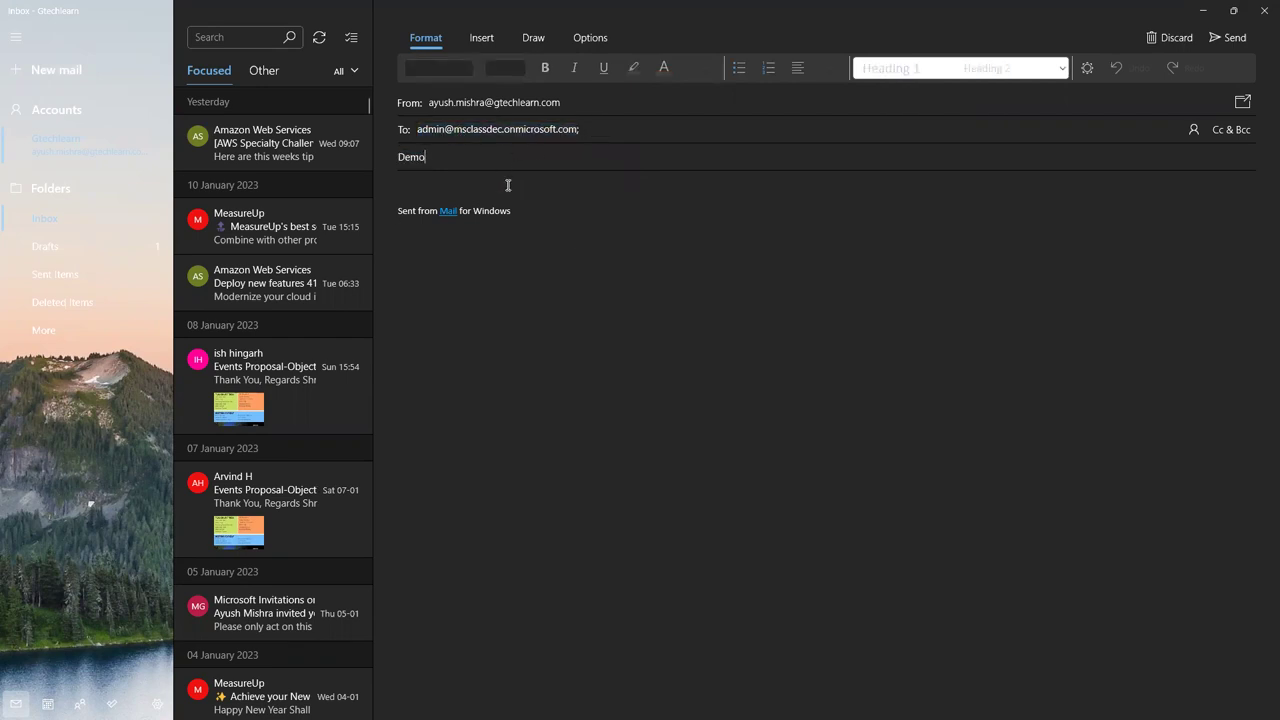
pyautogui.click(508, 185)
pyautogui.write('PFA')
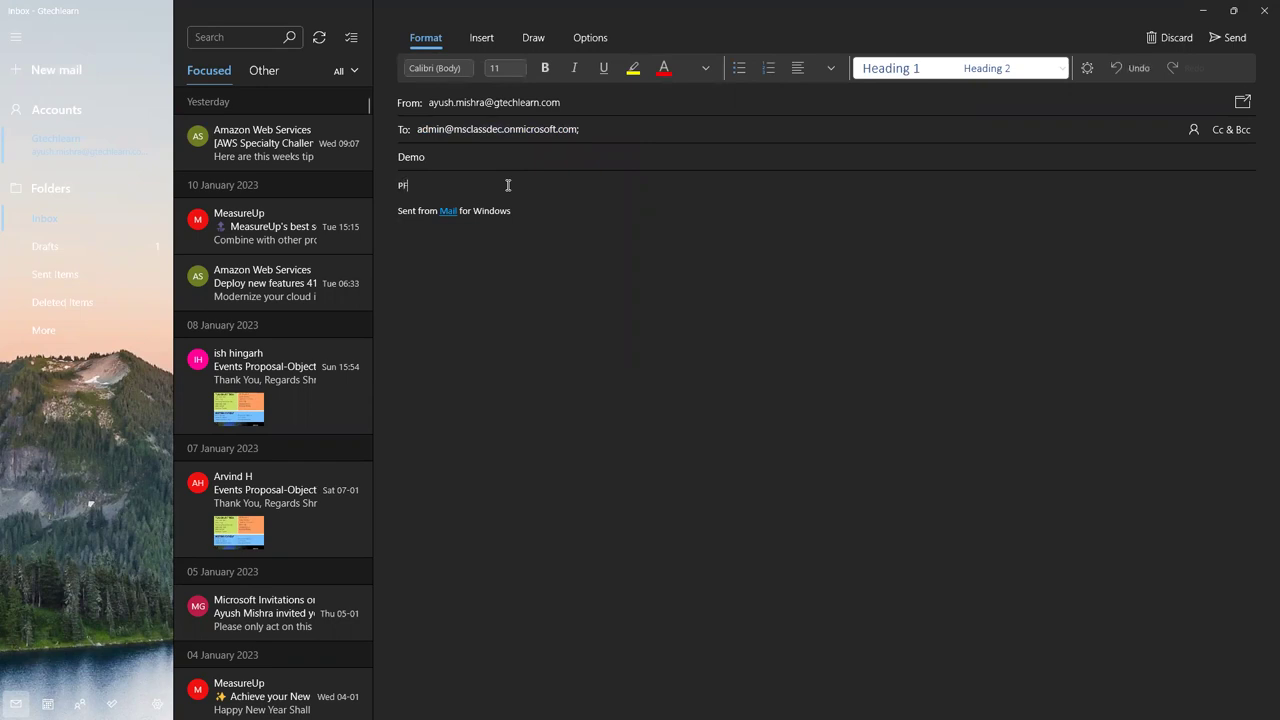
# Attach Class Info, Sales Report and Class Details from the Desktop, then send the email.
pyautogui.click(481, 37)
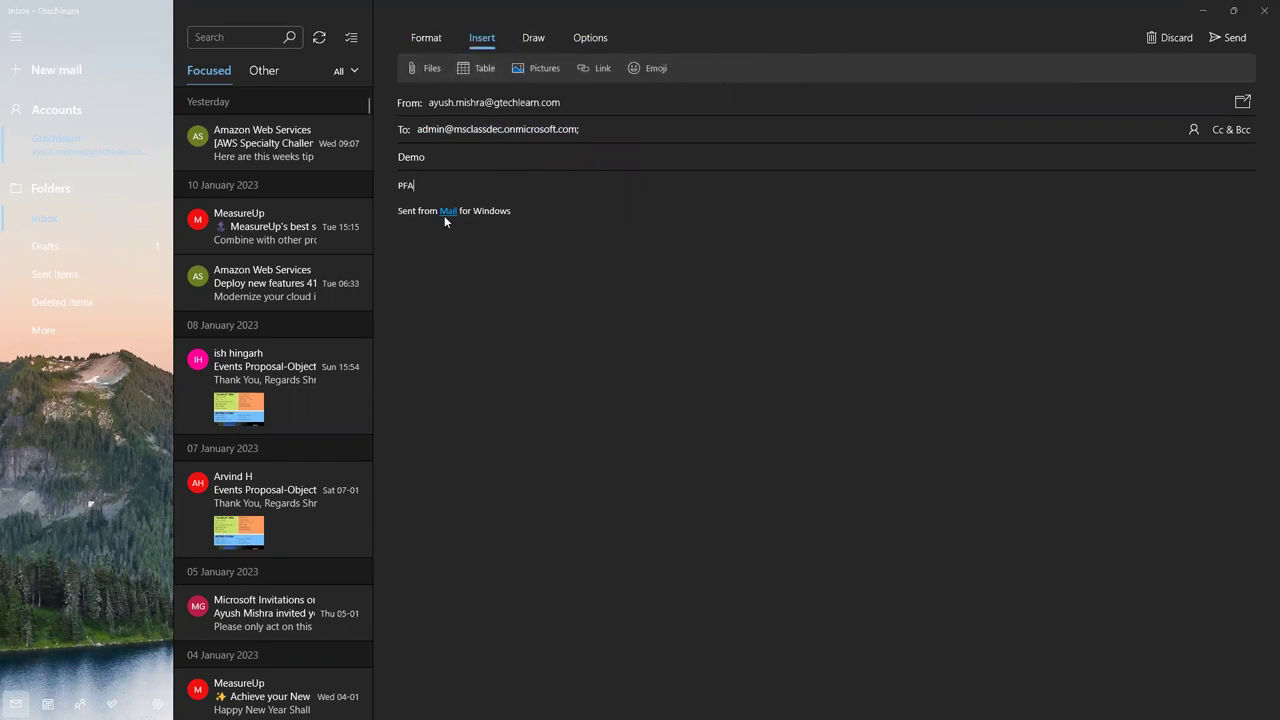
pyautogui.click(428, 68)
pyautogui.click(52, 152)
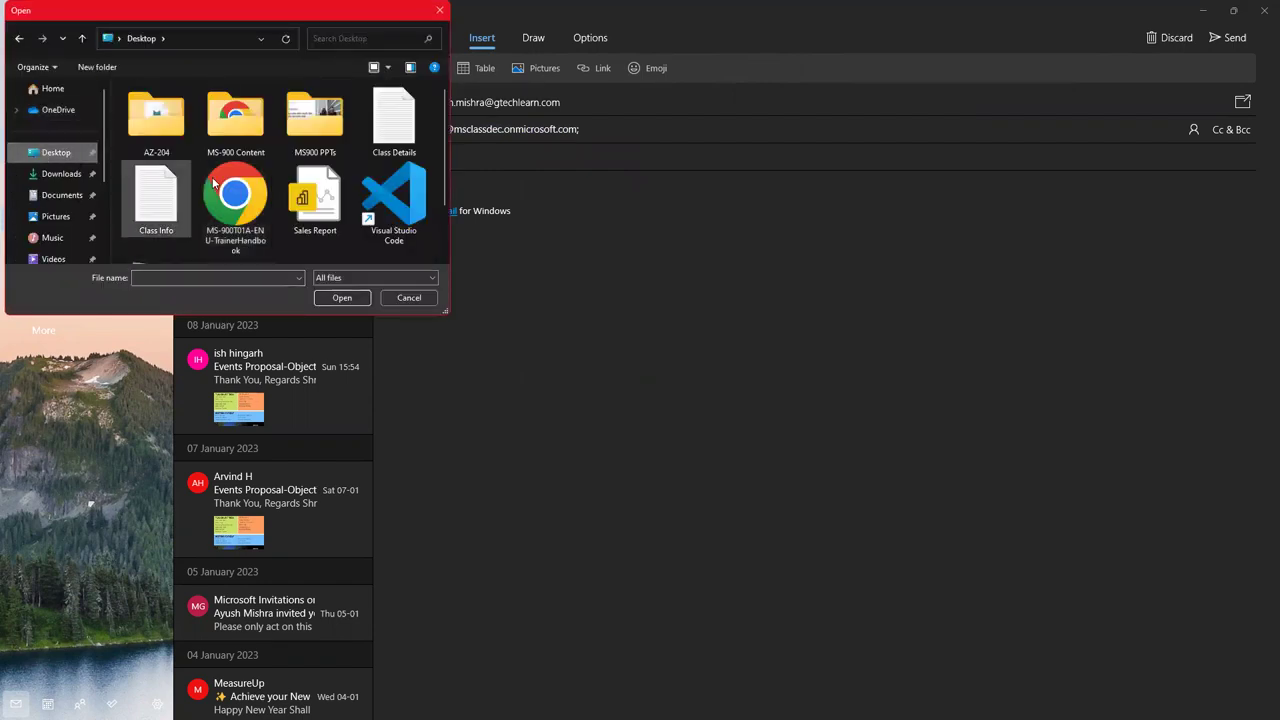
pyautogui.click(156, 195)
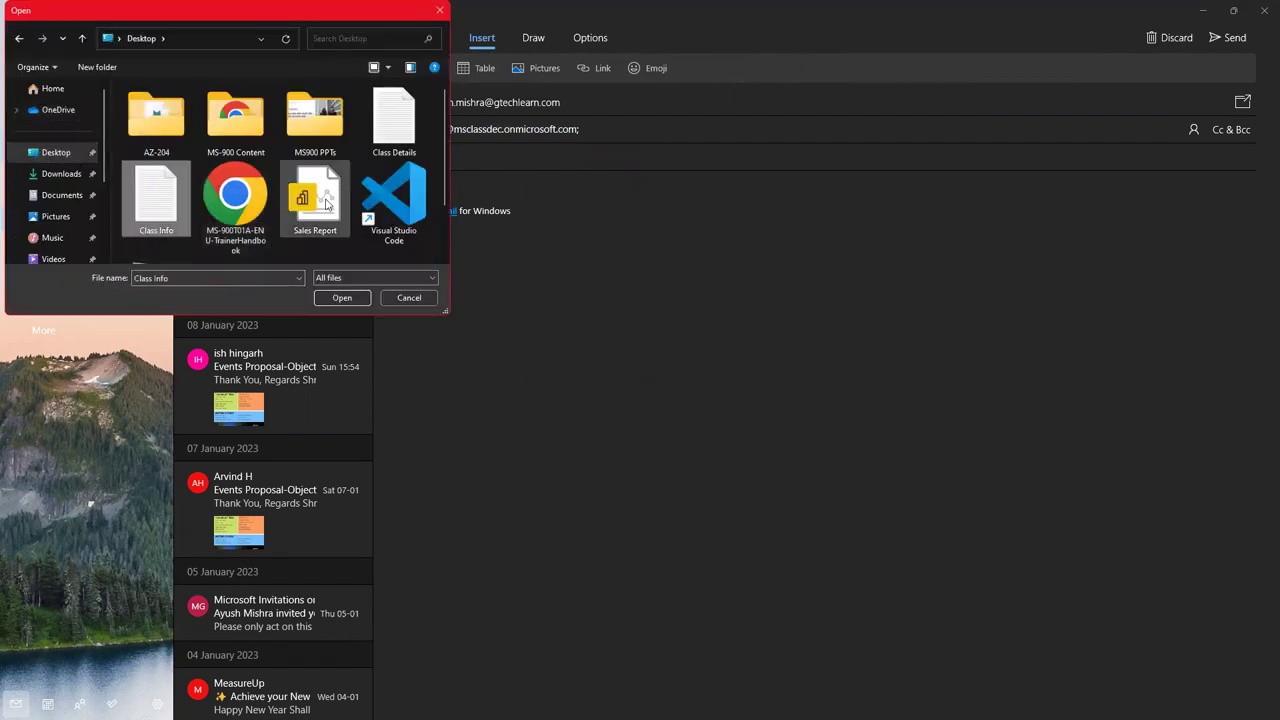
pyautogui.keyDown('ctrl'); pyautogui.click(325, 205); pyautogui.keyUp('ctrl')
pyautogui.keyDown('ctrl'); pyautogui.click(380, 142); pyautogui.keyUp('ctrl')
pyautogui.click(342, 297)
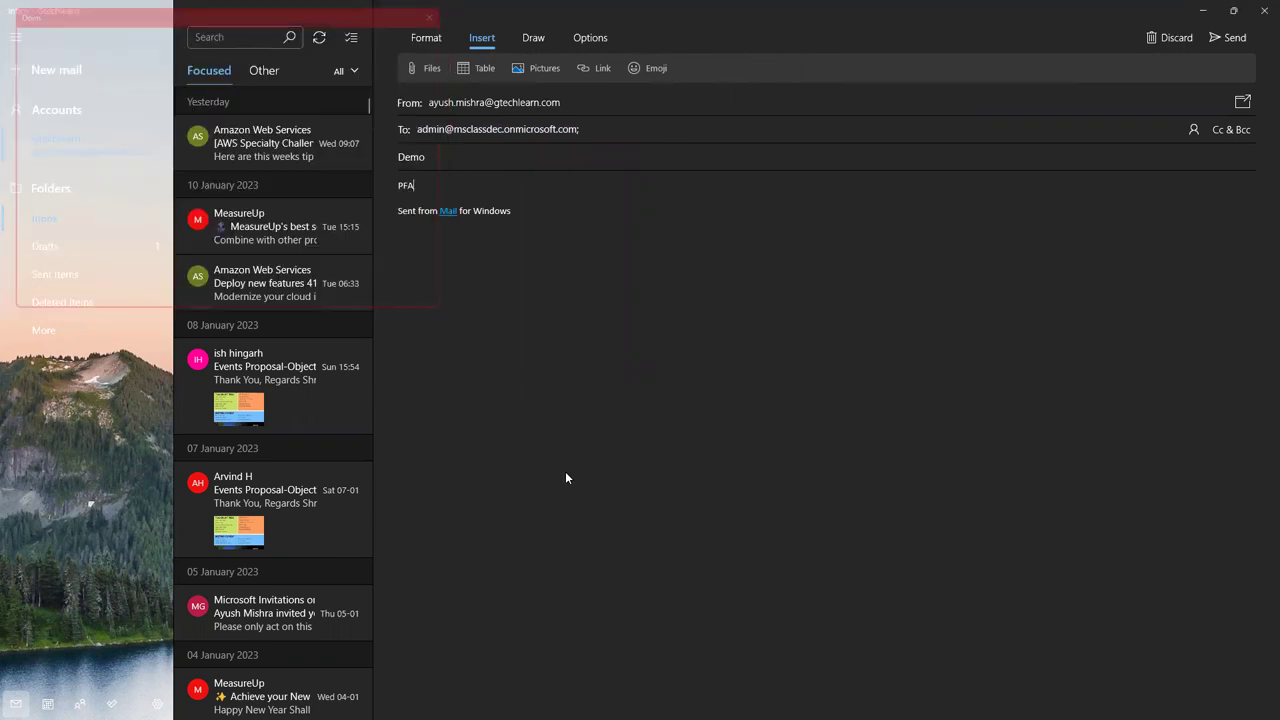
pyautogui.click(1232, 37)
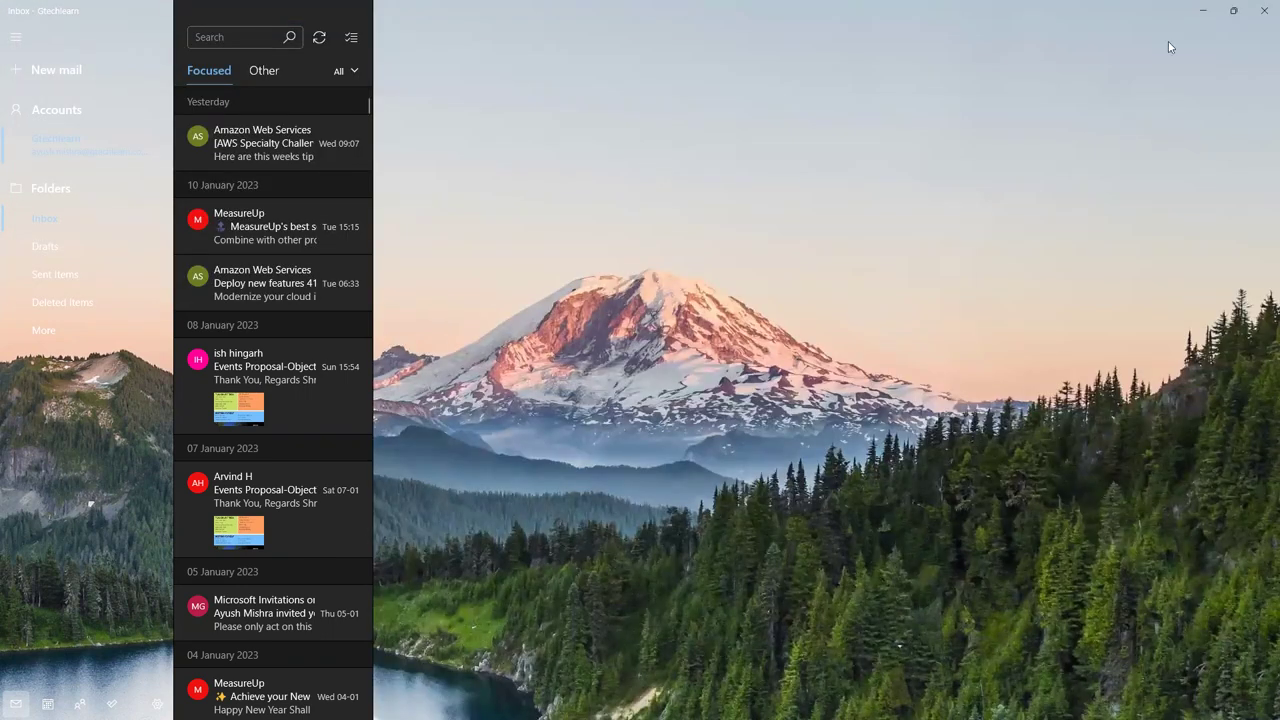
pyautogui.click(1200, 12)
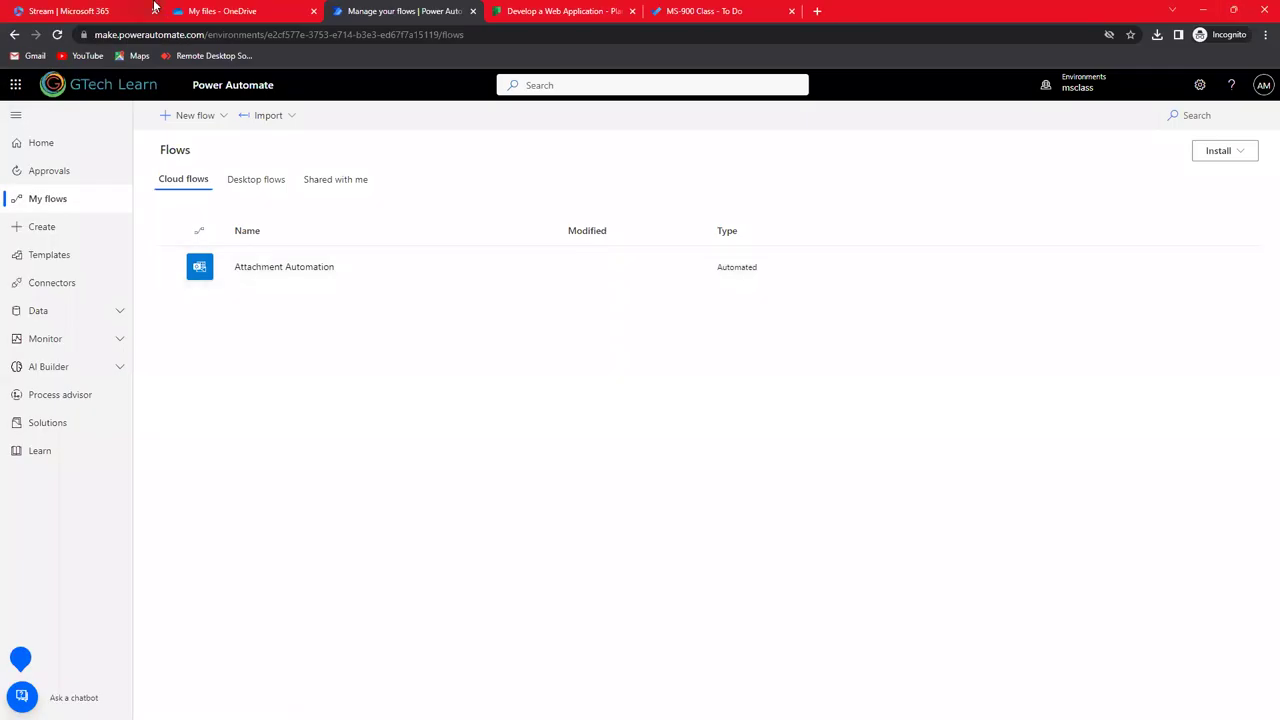
# Confirm the OneDrive Autosave folder is still empty, then open Outlook from the app launcher.
pyautogui.click(200, 10)
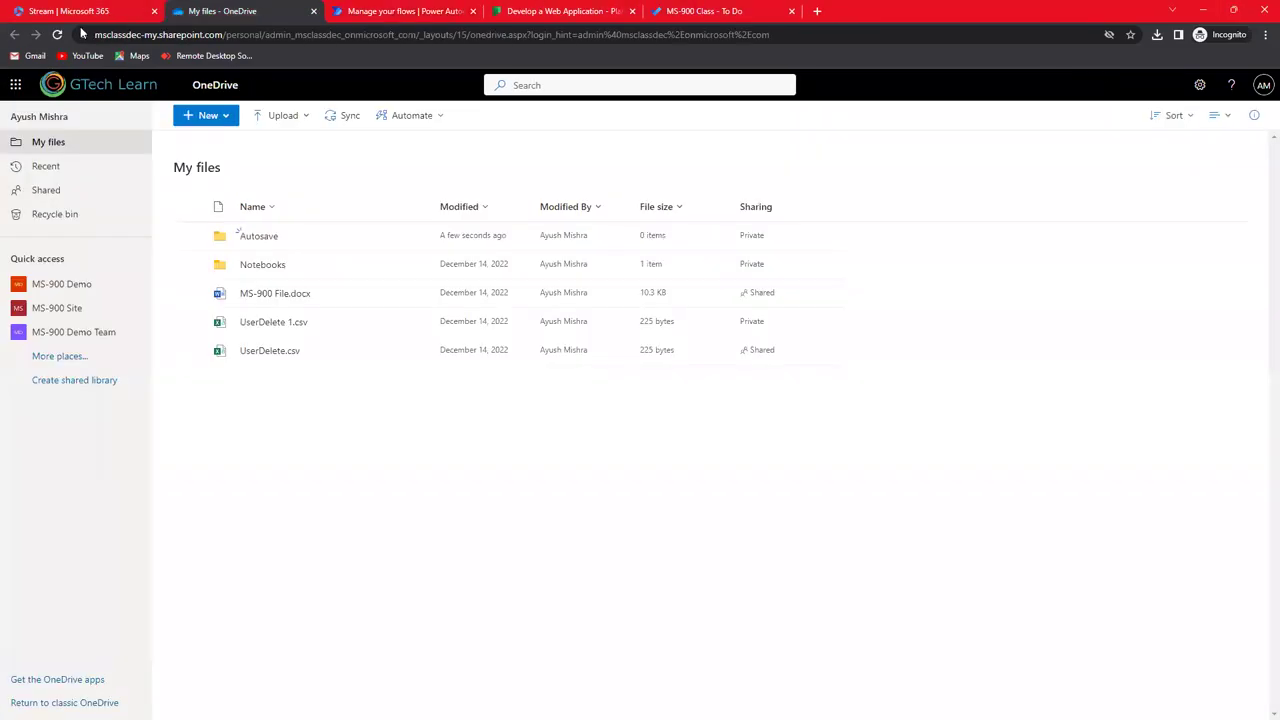
pyautogui.click(16, 84)
pyautogui.click(55, 163)
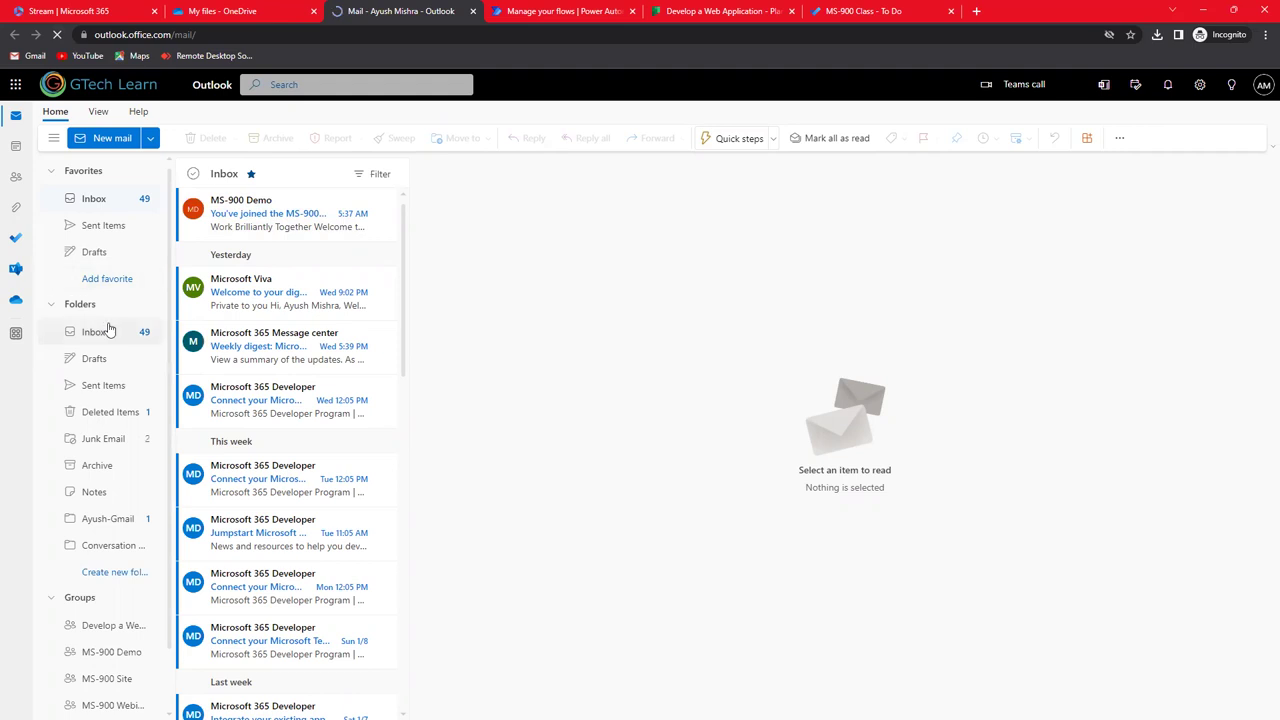
# Open the newly arrived Demo email in Outlook, then return to the Power Automate flows list.
pyautogui.click(272, 230)
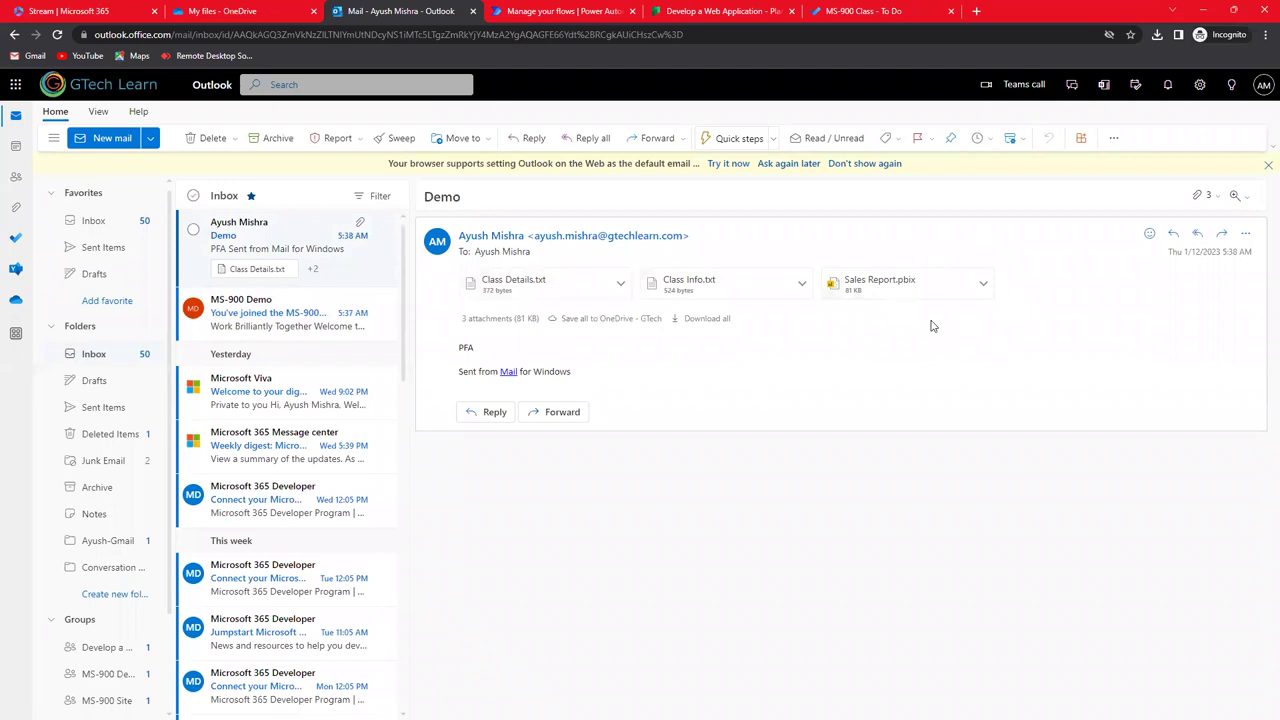
pyautogui.click(540, 8)
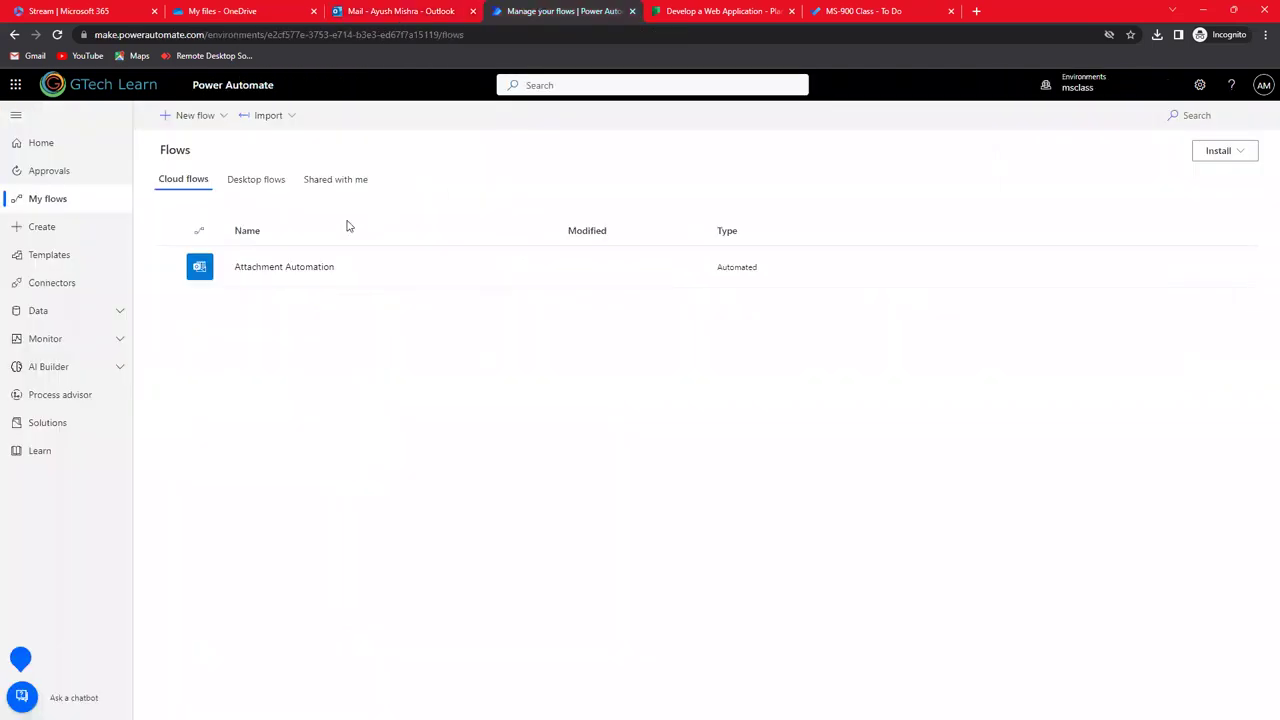
# Open Attachment Automation's details and refresh its run history repeatedly, finding no runs yet.
pyautogui.click(289, 268)
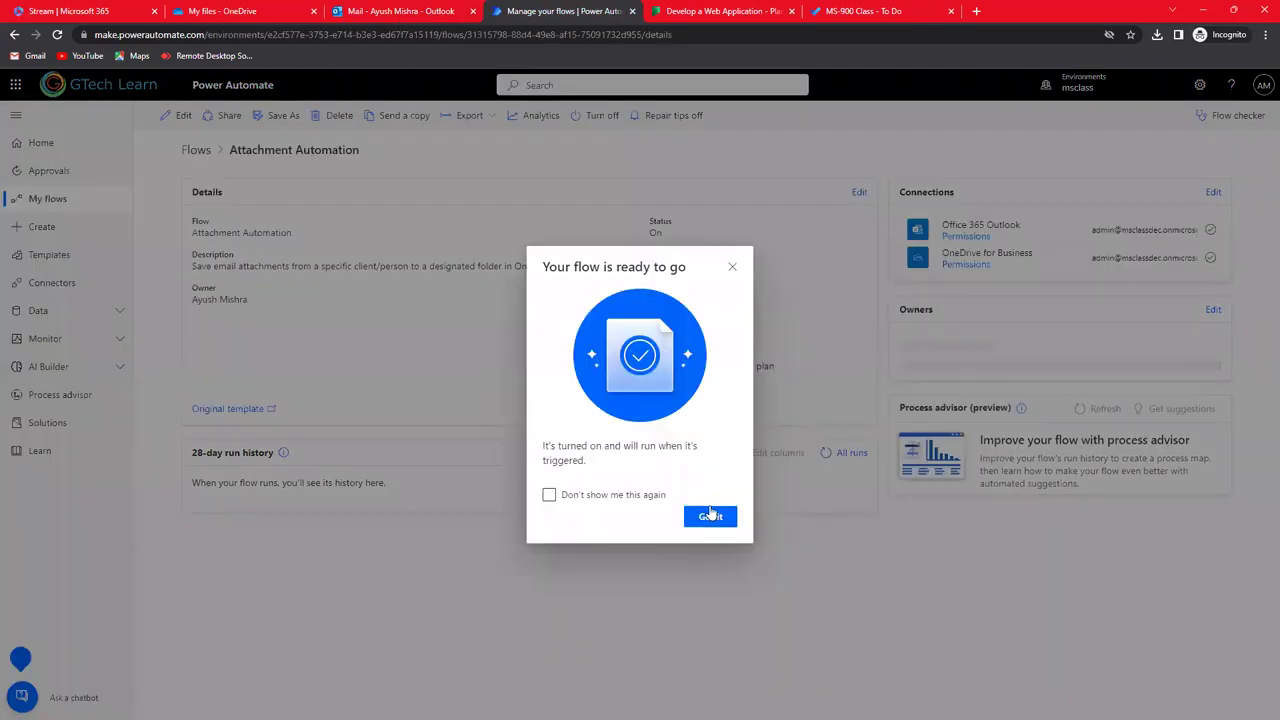
pyautogui.click(710, 514)
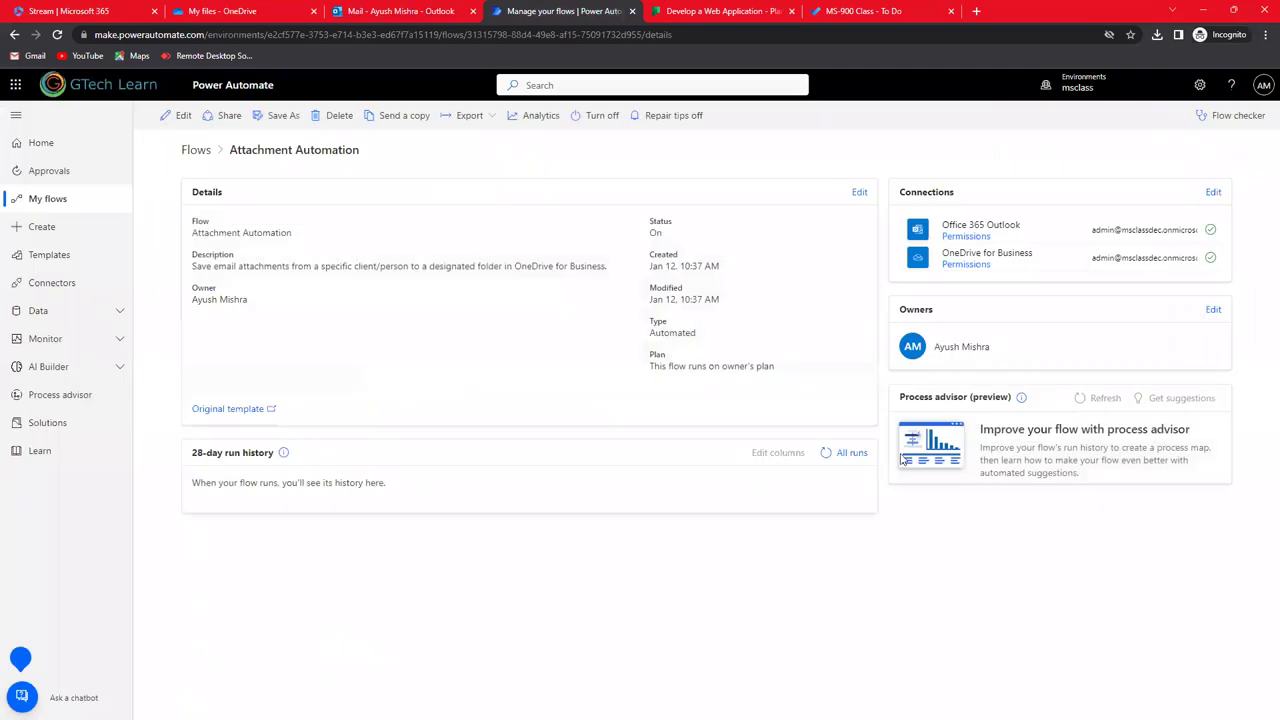
pyautogui.click(826, 454)
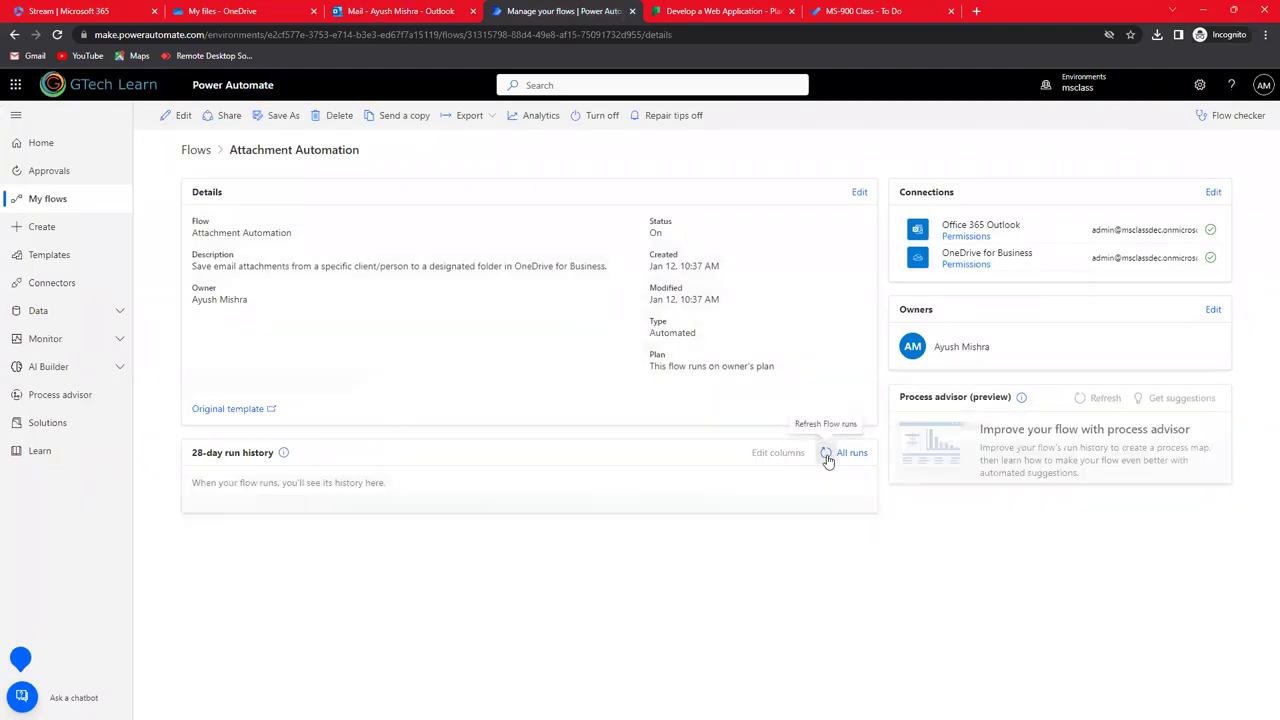
pyautogui.click(826, 454)
pyautogui.click(826, 454)
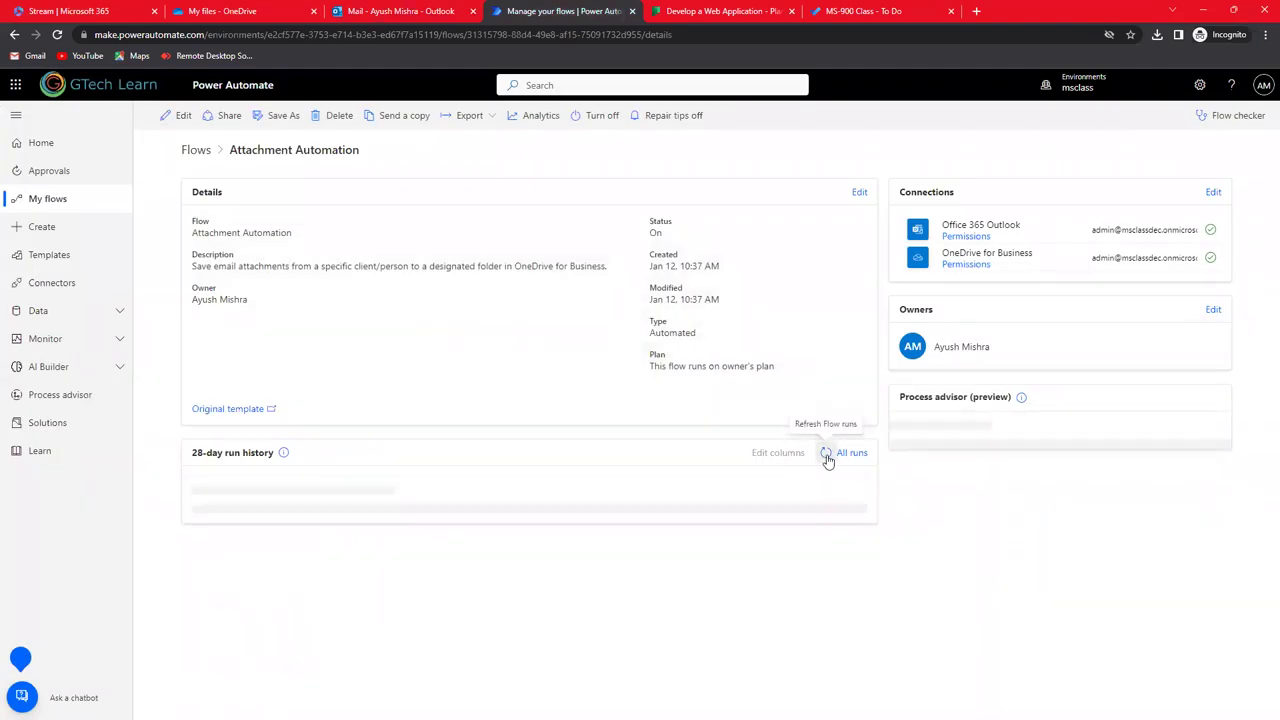
pyautogui.click(826, 454)
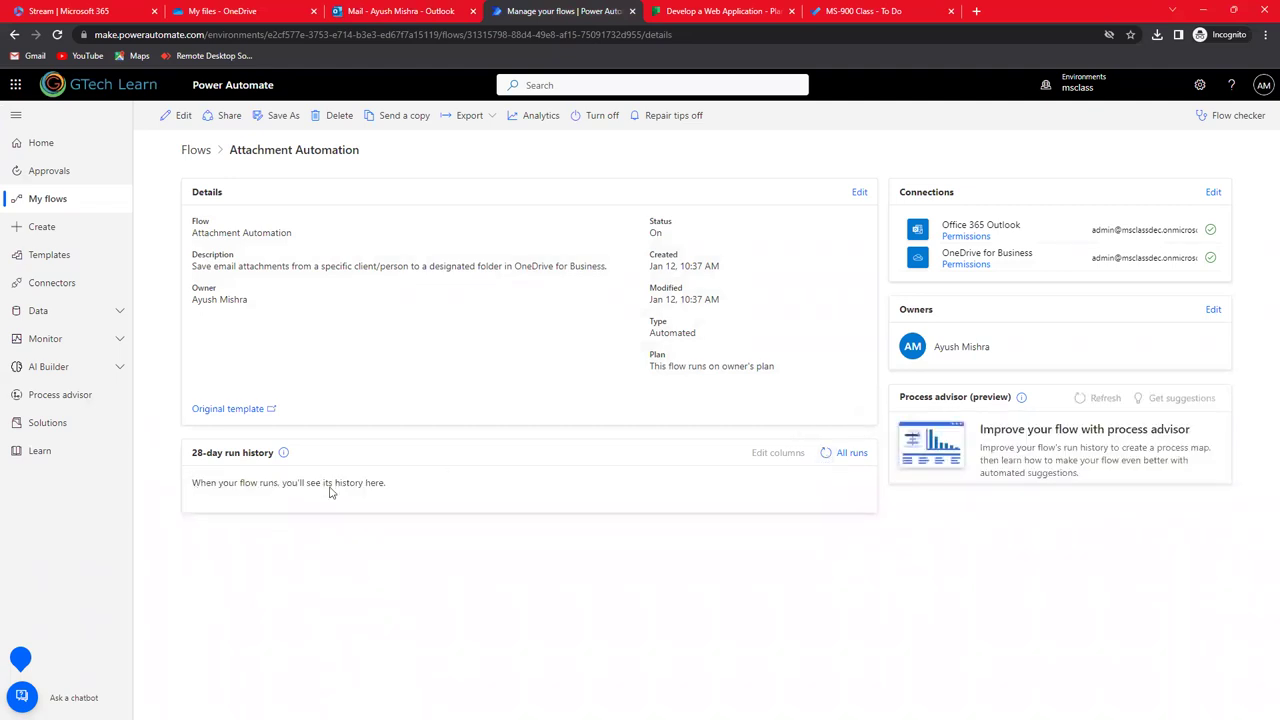
pyautogui.tripleClick(331, 488)
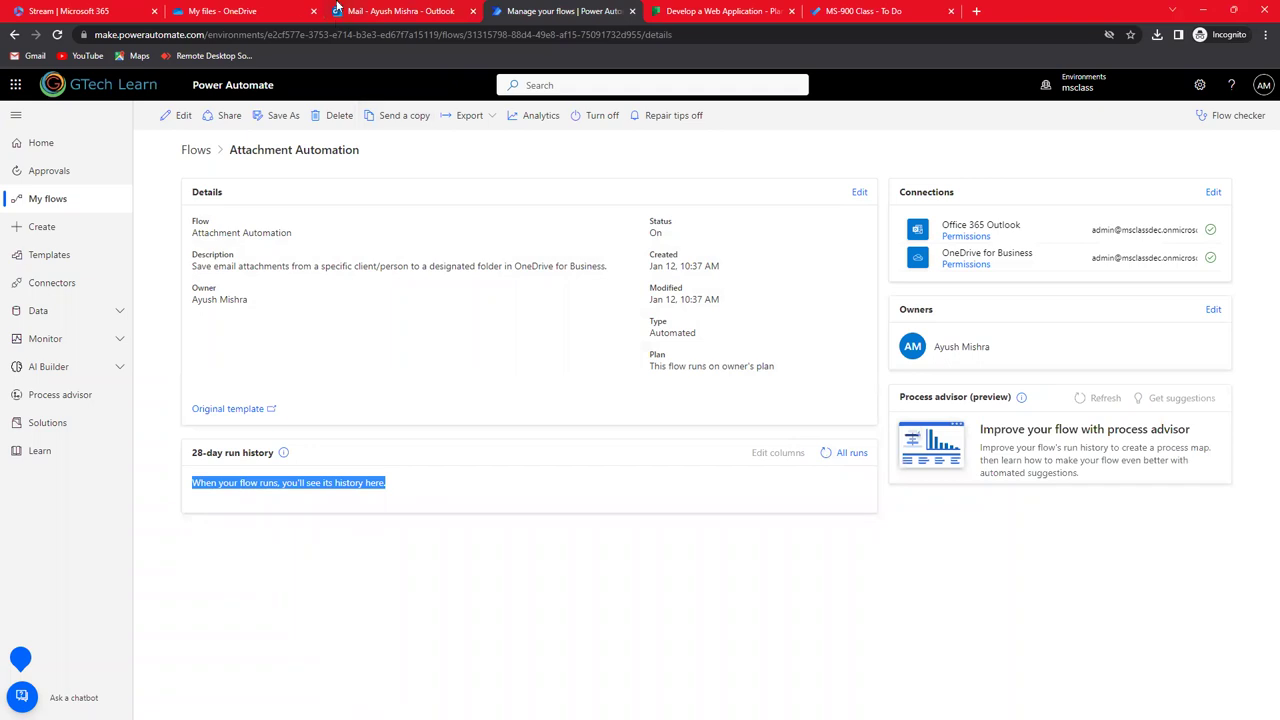
# Check the Outlook and OneDrive tabs, then refresh the flow's run history again.
pyautogui.click(422, 8)
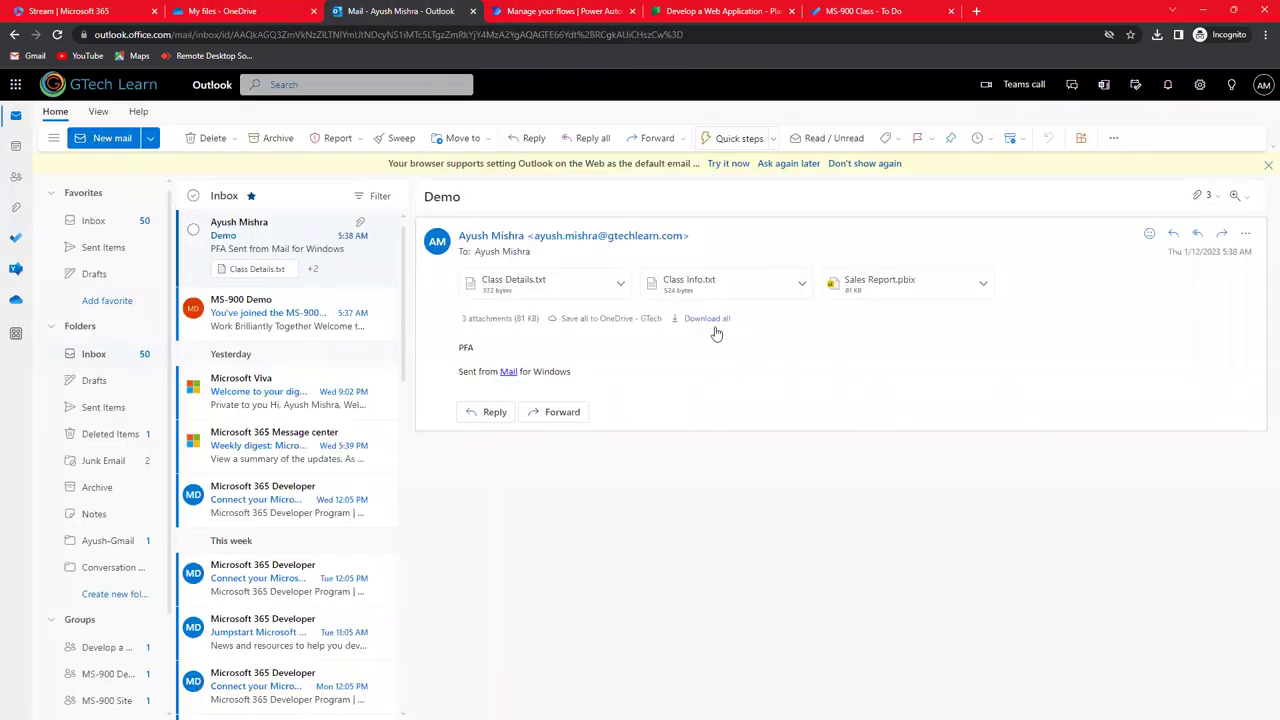
pyautogui.click(256, 9)
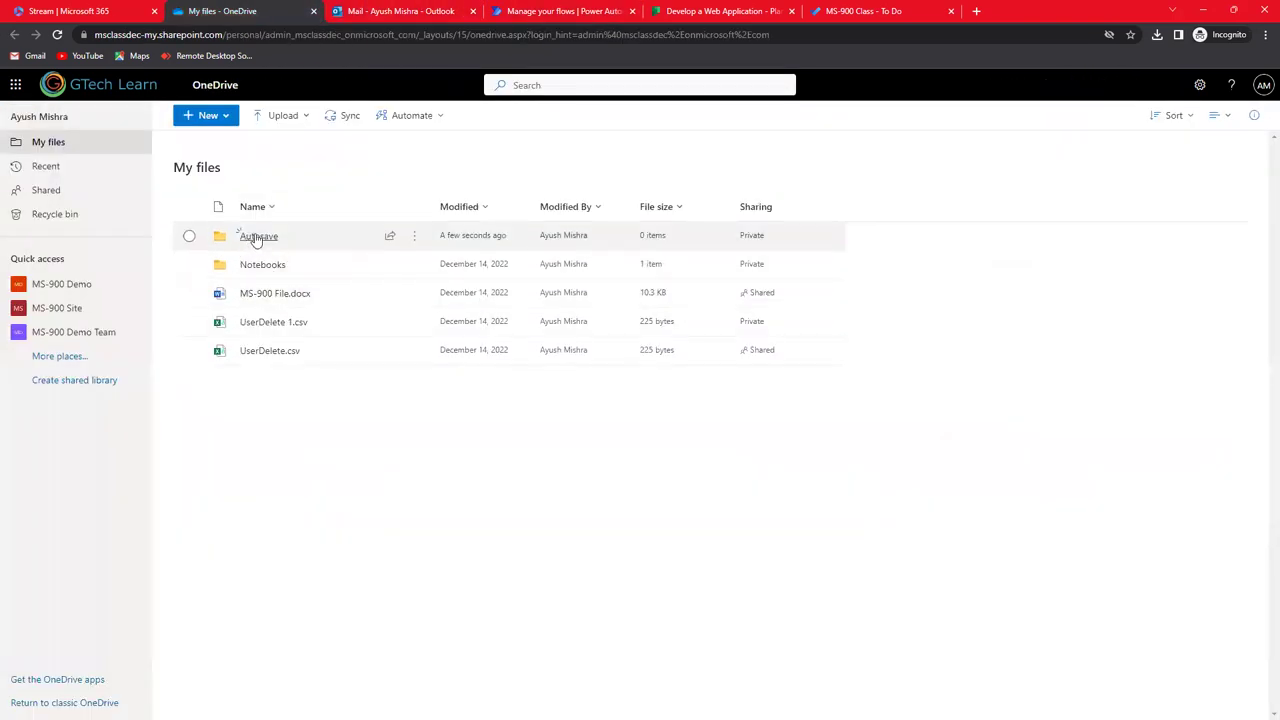
pyautogui.click(538, 12)
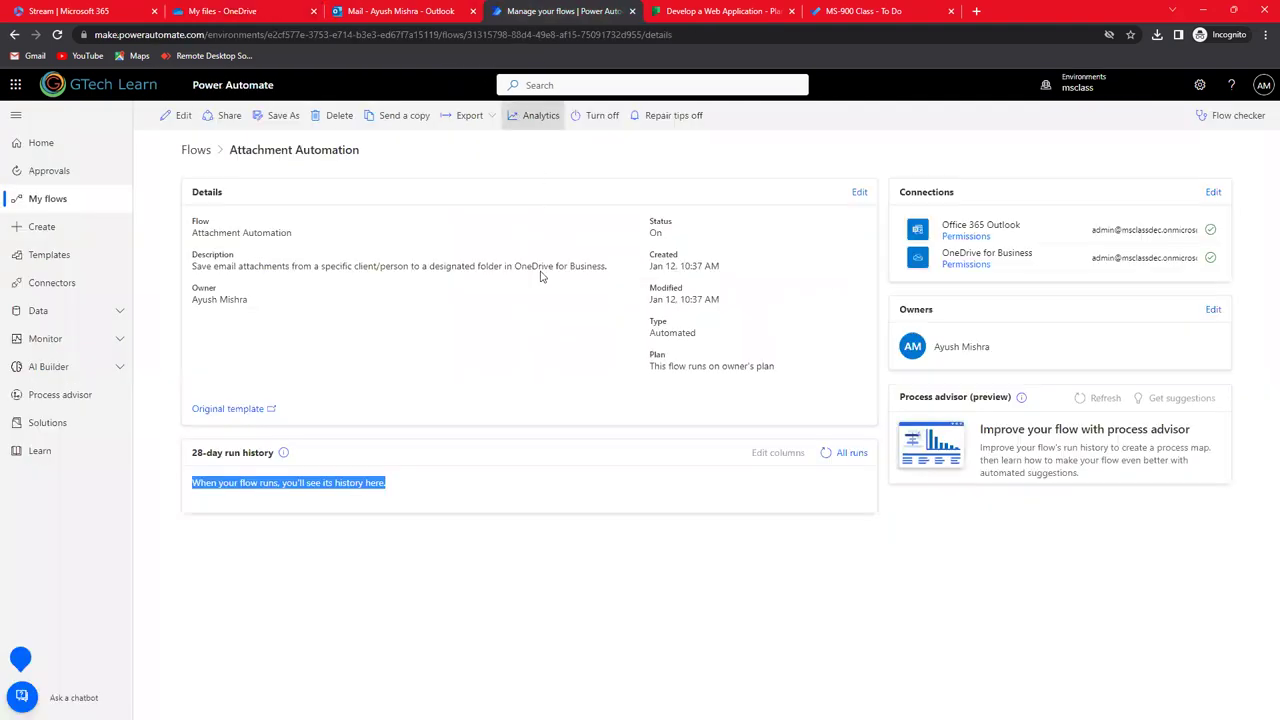
pyautogui.click(826, 454)
pyautogui.click(826, 454)
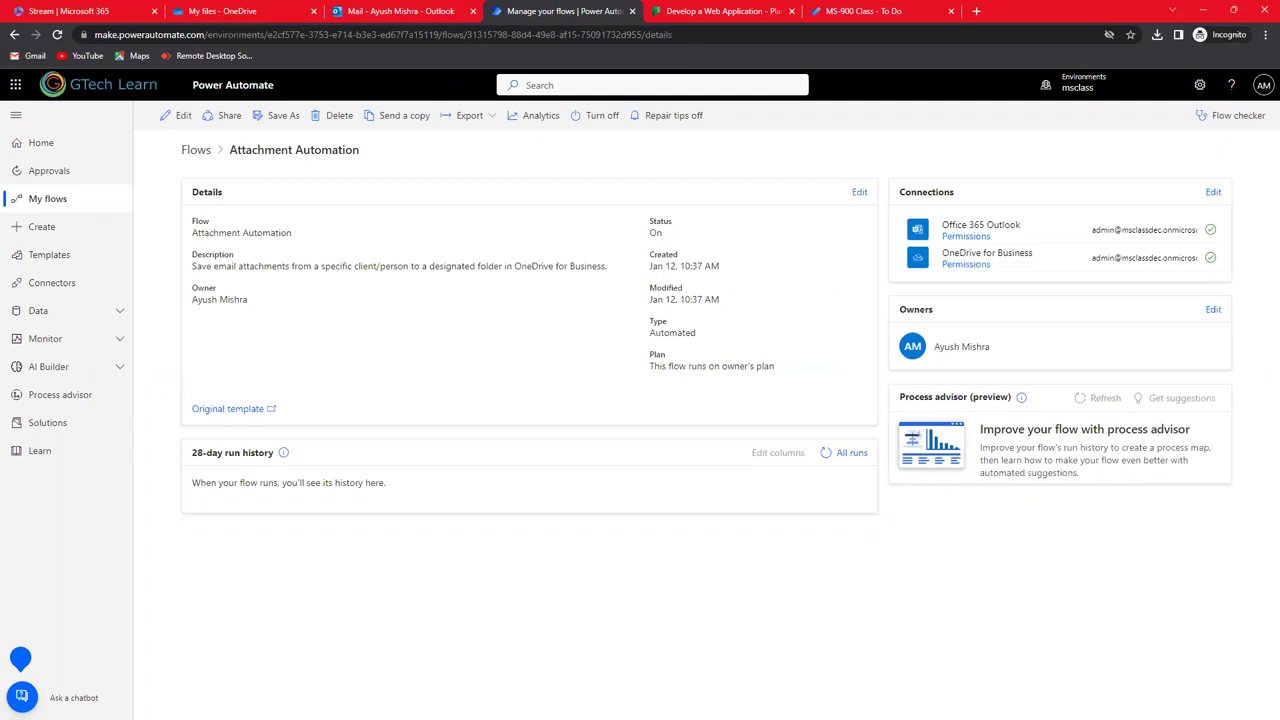
pyautogui.click(827, 453)
# Load make.powerapps.com in the Planner tab, skipping security setup and declining to stay signed in.
pyautogui.click(760, 11)
pyautogui.click(753, 36)
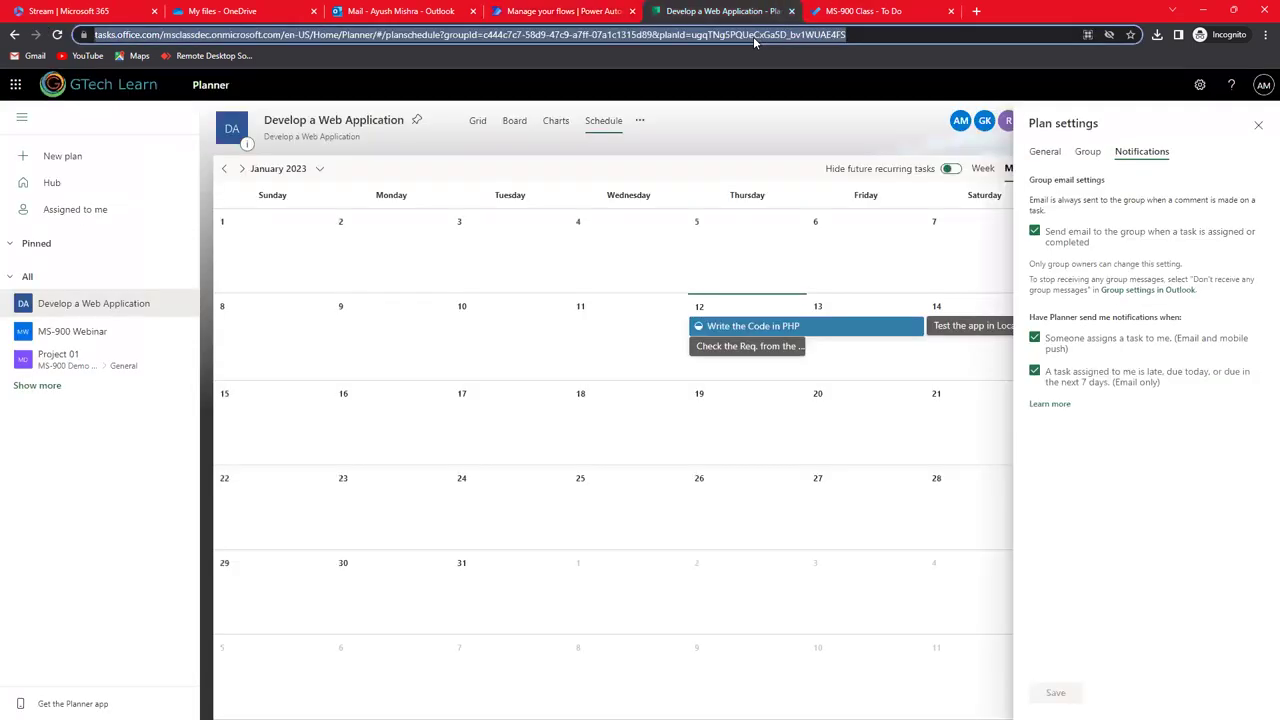
pyautogui.write('make.po')
pyautogui.write('werapps.com')
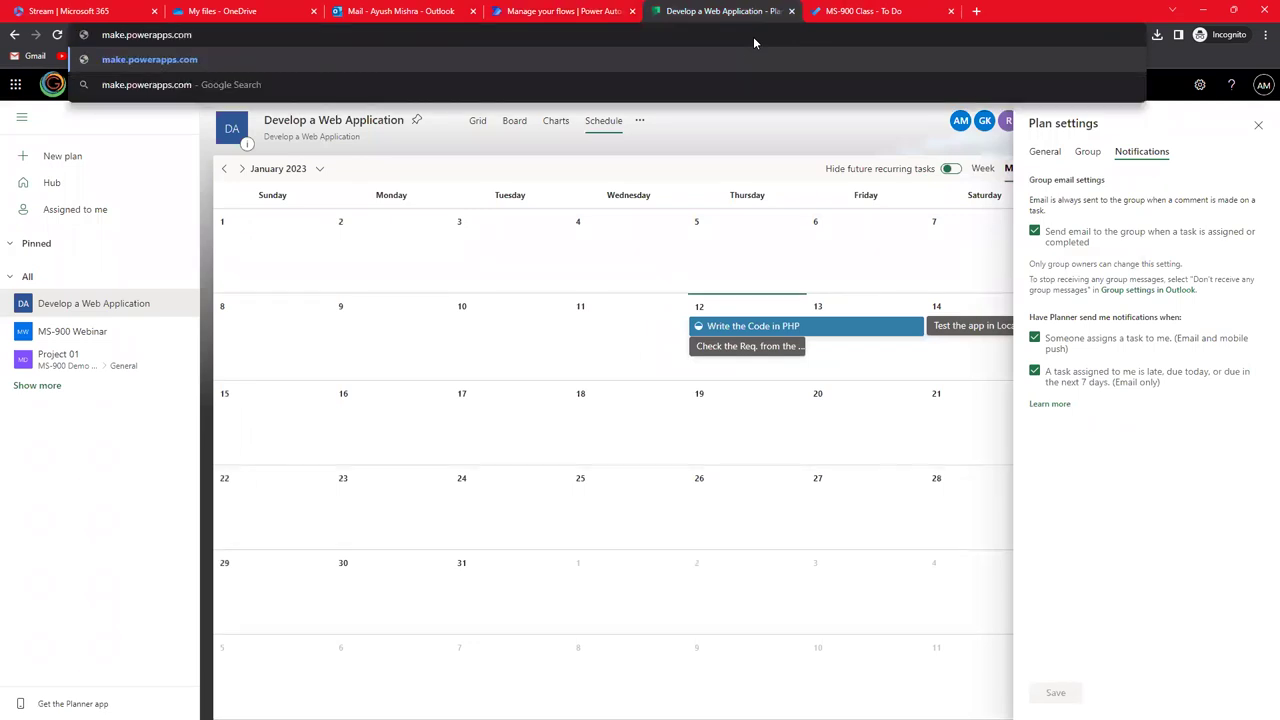
pyautogui.press('Return')
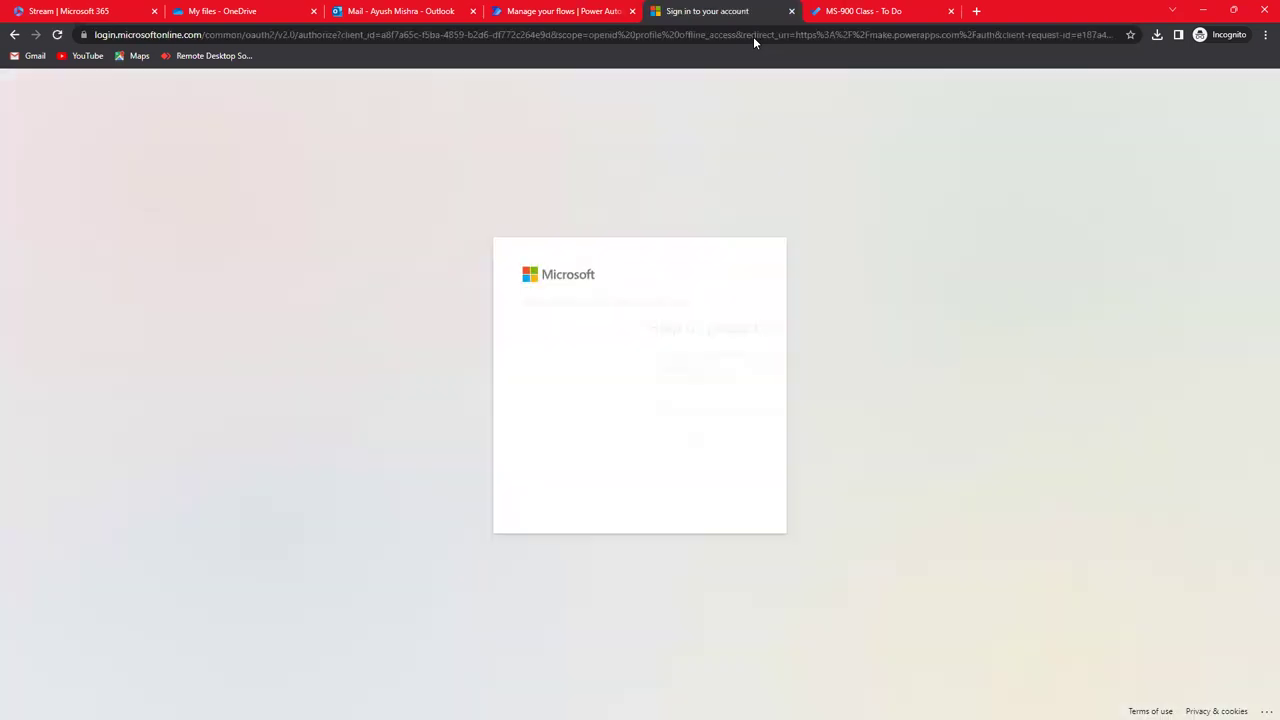
pyautogui.click(666, 412)
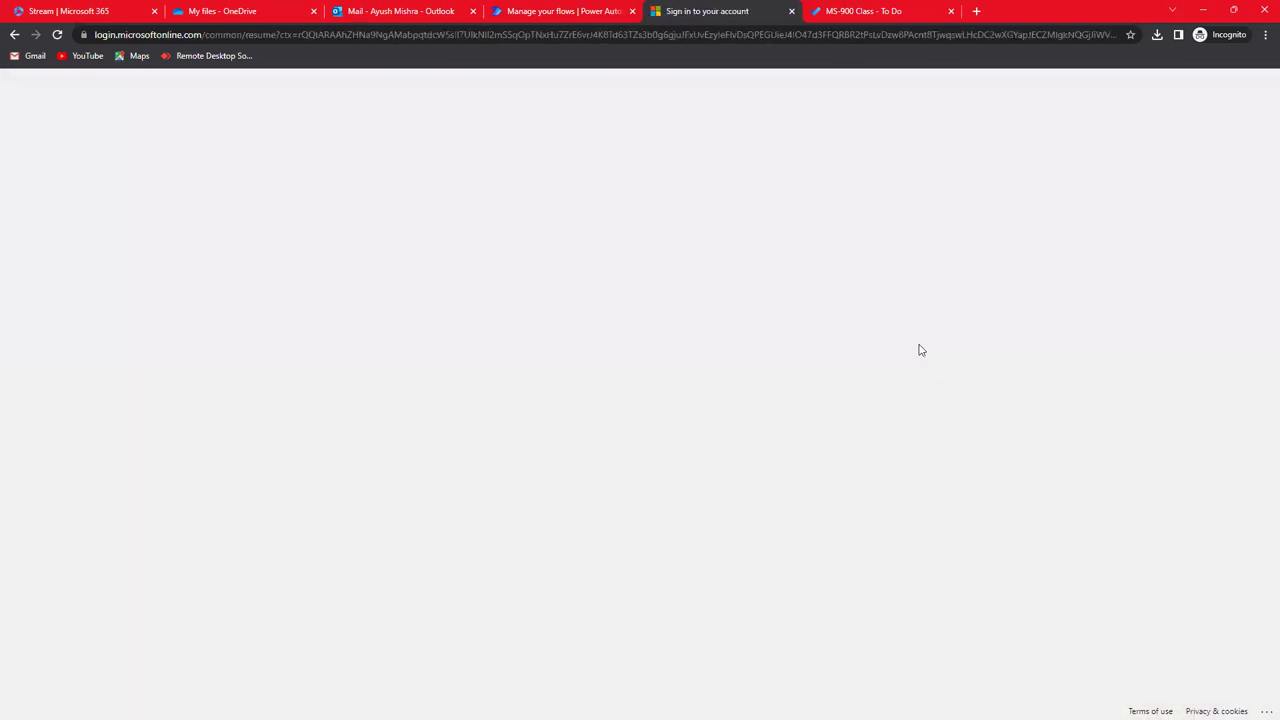
pyautogui.click(660, 461)
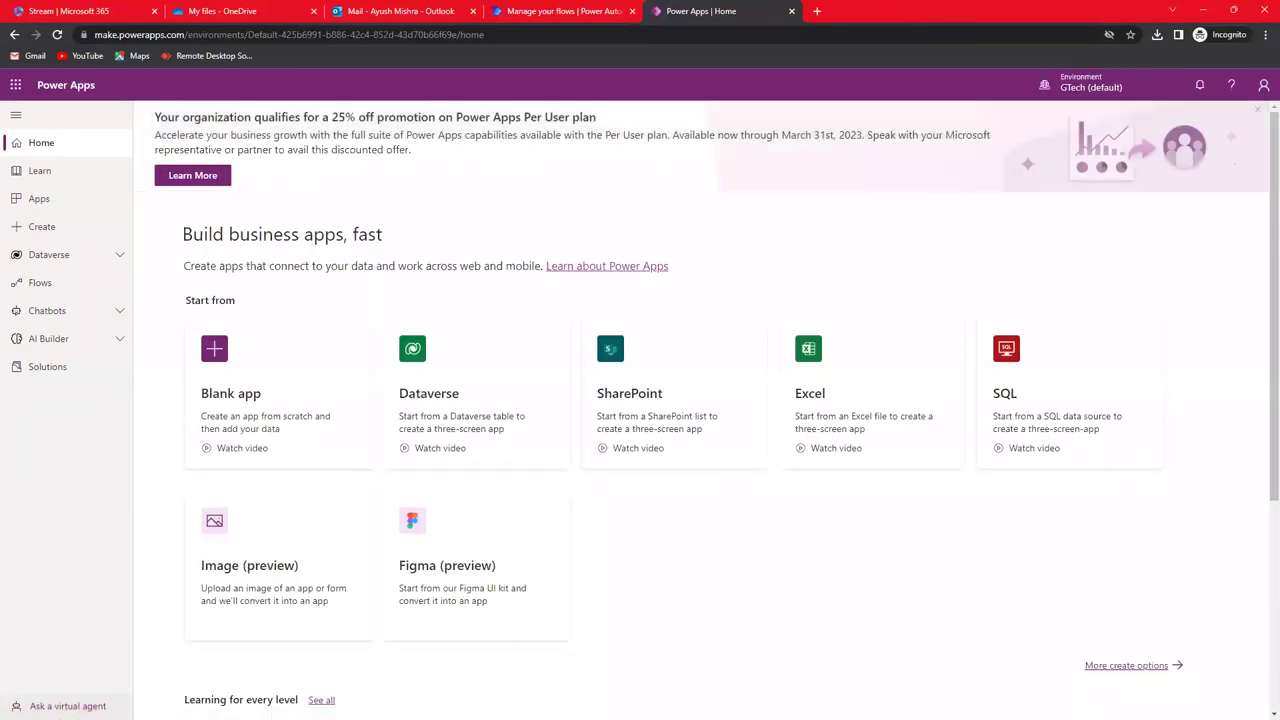
# Show the Power Apps apps list for the msclass environment.
pyautogui.click(44, 198)
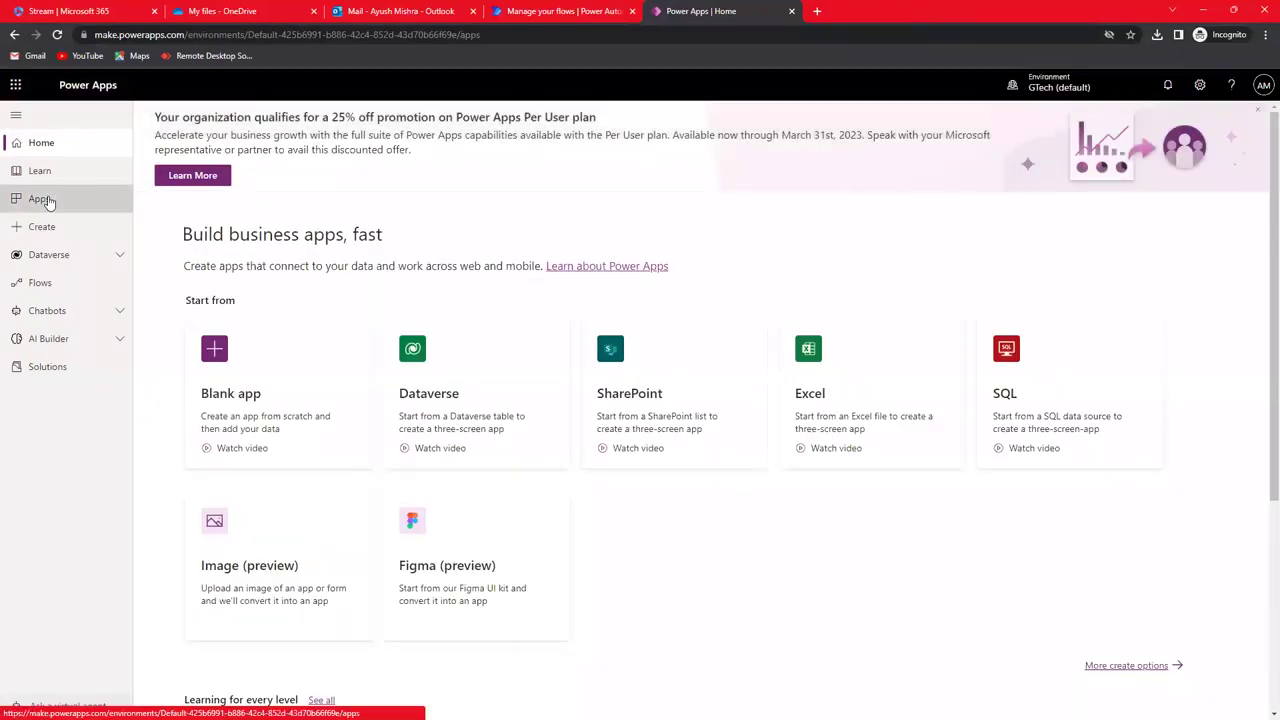
pyautogui.click(1081, 86)
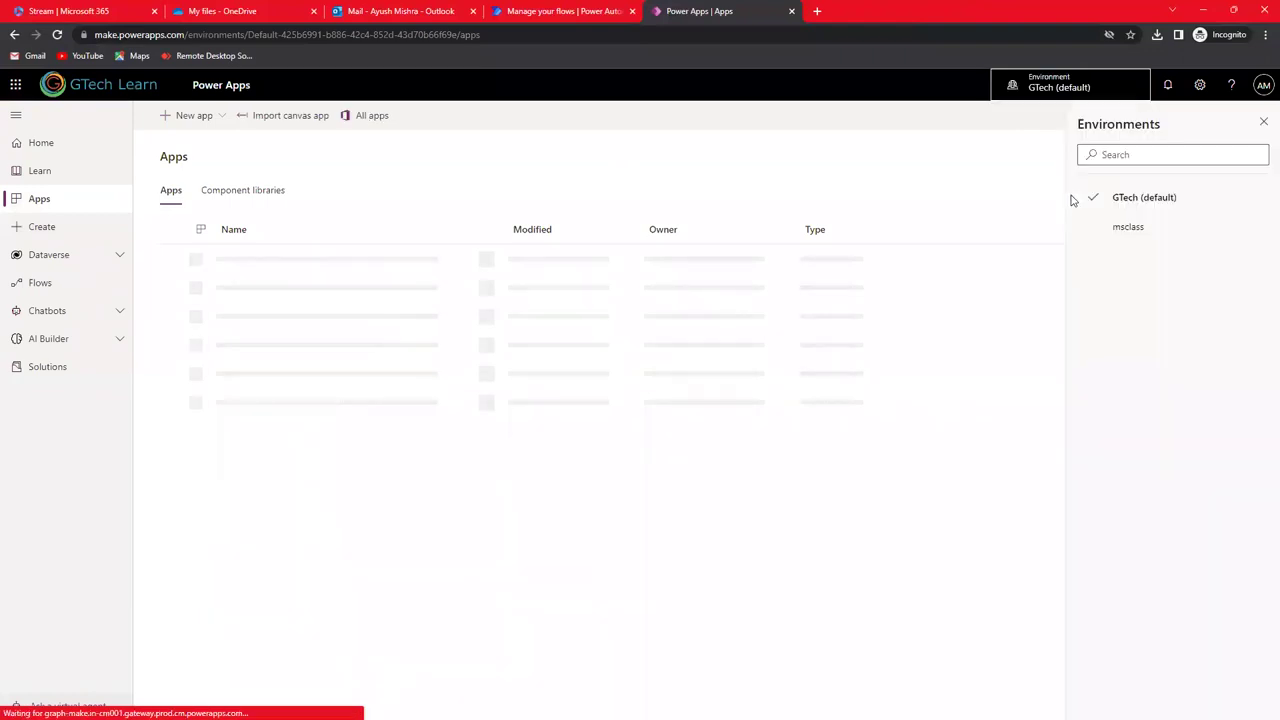
pyautogui.click(1127, 228)
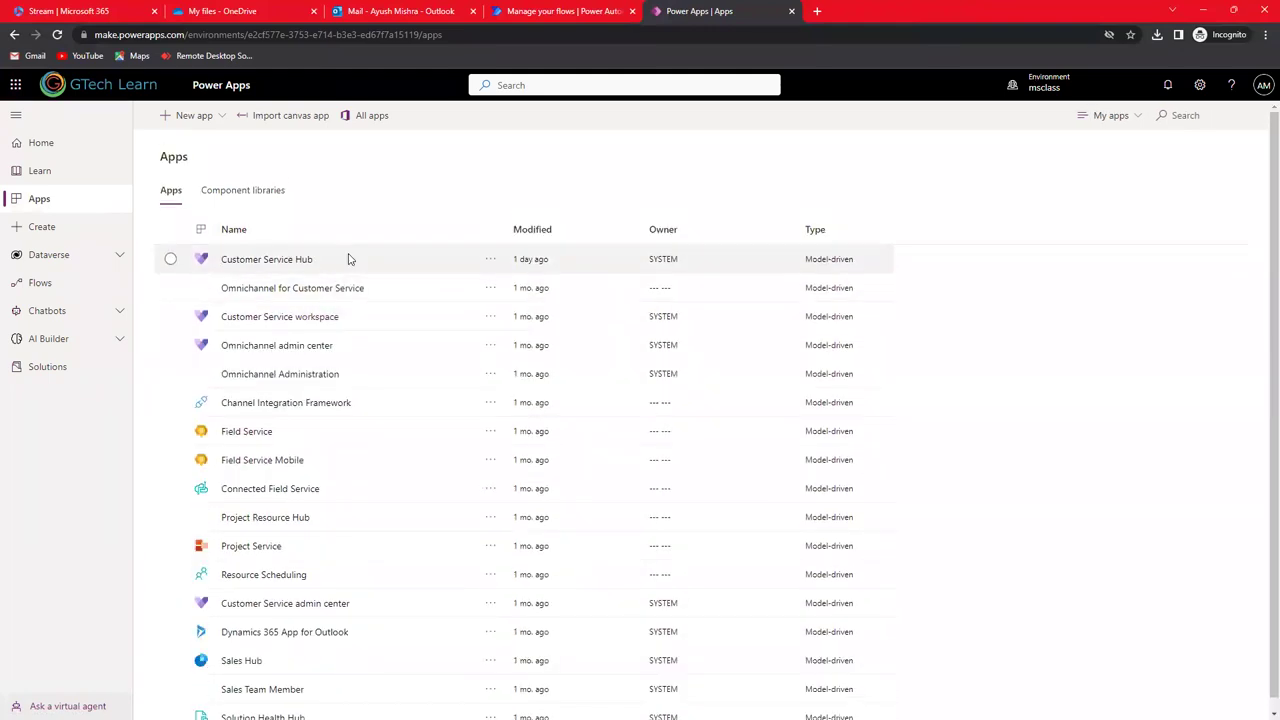
# Launch Customer Service Hub, skip the security setup prompt, and return to the Power Apps list.
pyautogui.click(280, 268)
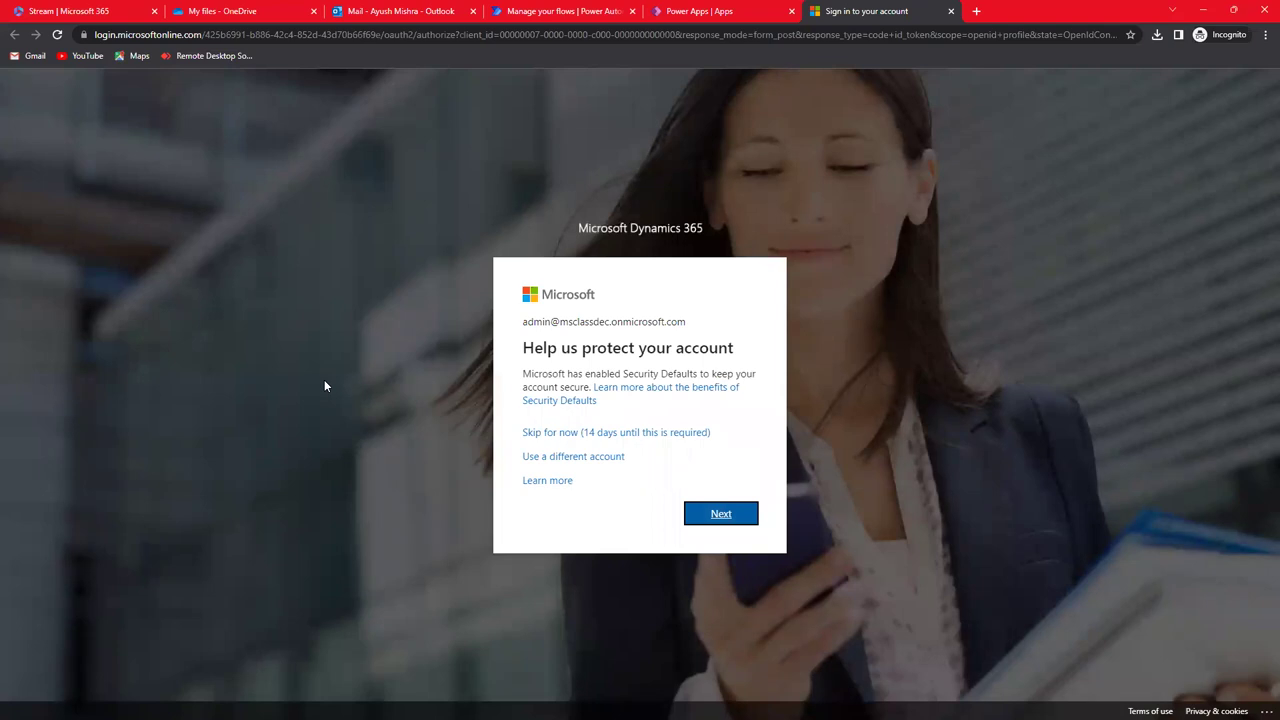
pyautogui.click(580, 432)
pyautogui.click(727, 10)
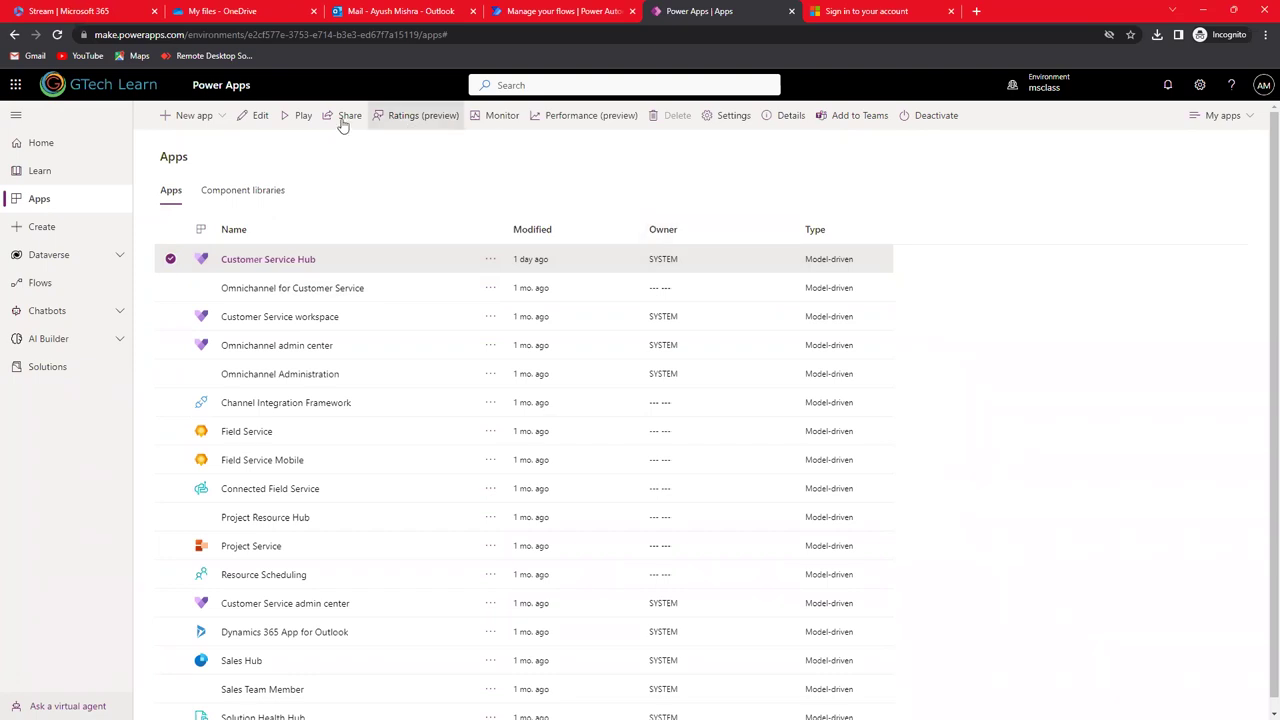
# Refresh the flow's run history to confirm the new run Succeeded.
pyautogui.click(360, 11)
pyautogui.click(510, 11)
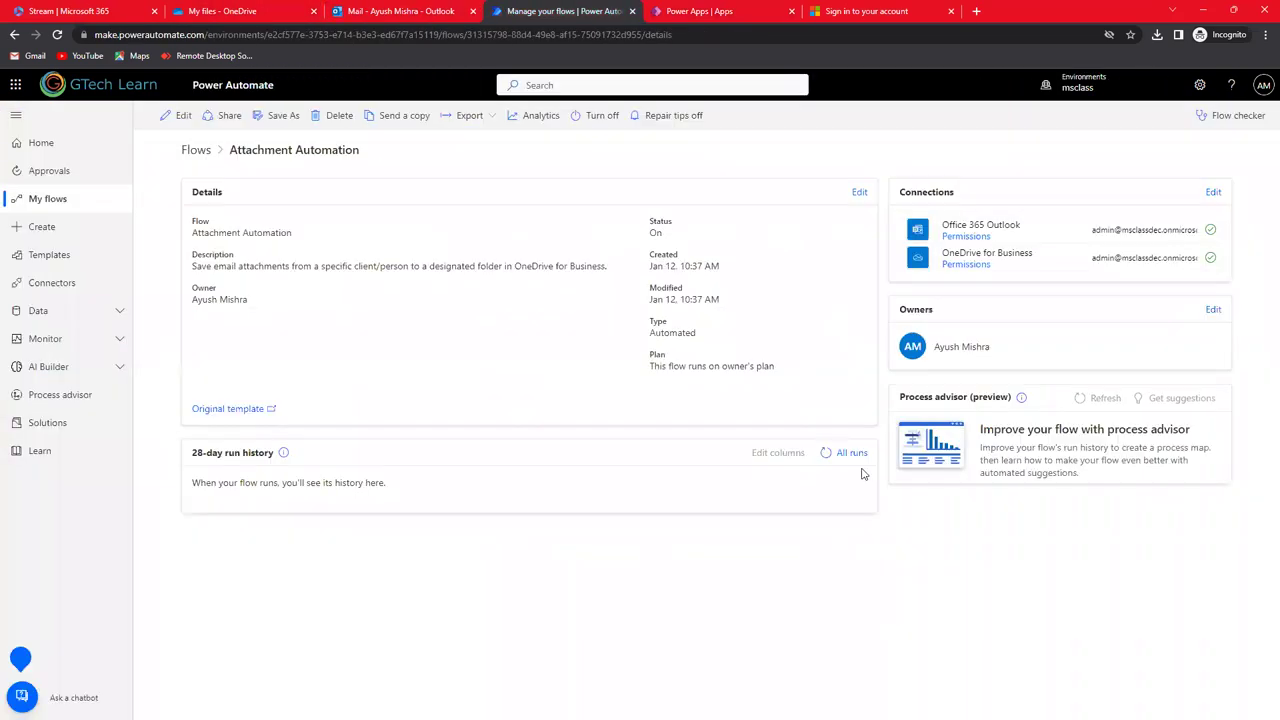
pyautogui.click(825, 455)
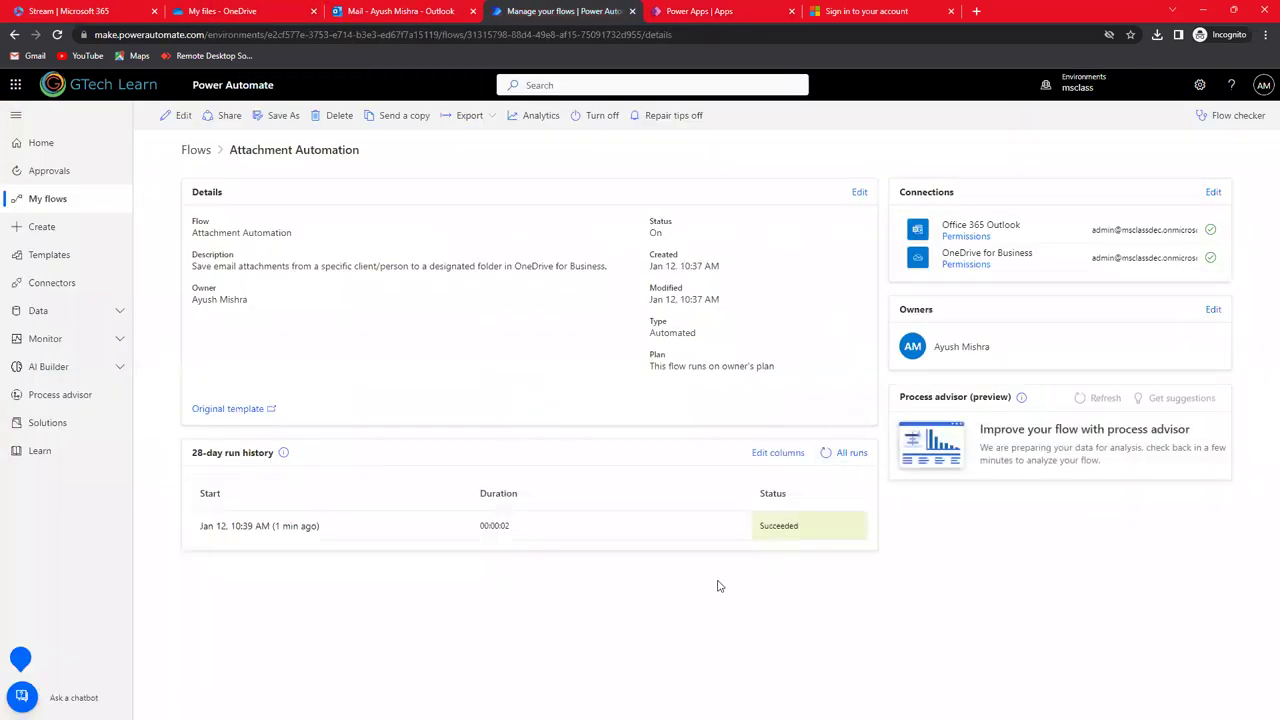
pyautogui.moveTo(754, 531); pyautogui.dragTo(829, 532)
# Open the OneDrive Autosave folder showing Class Details.txt, Class Info.txt and Sales Report.pbix.
pyautogui.click(222, 11)
pyautogui.click(258, 236)
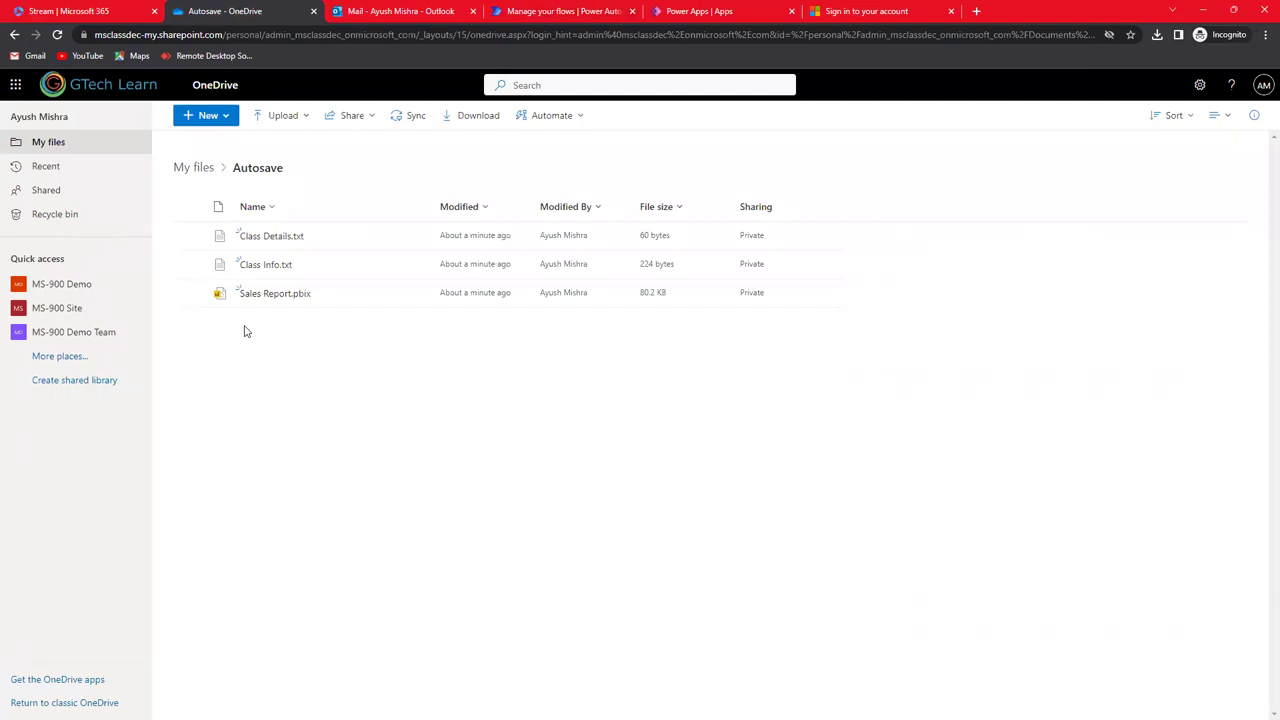
pyautogui.moveTo(263, 294); pyautogui.dragTo(840, 124)
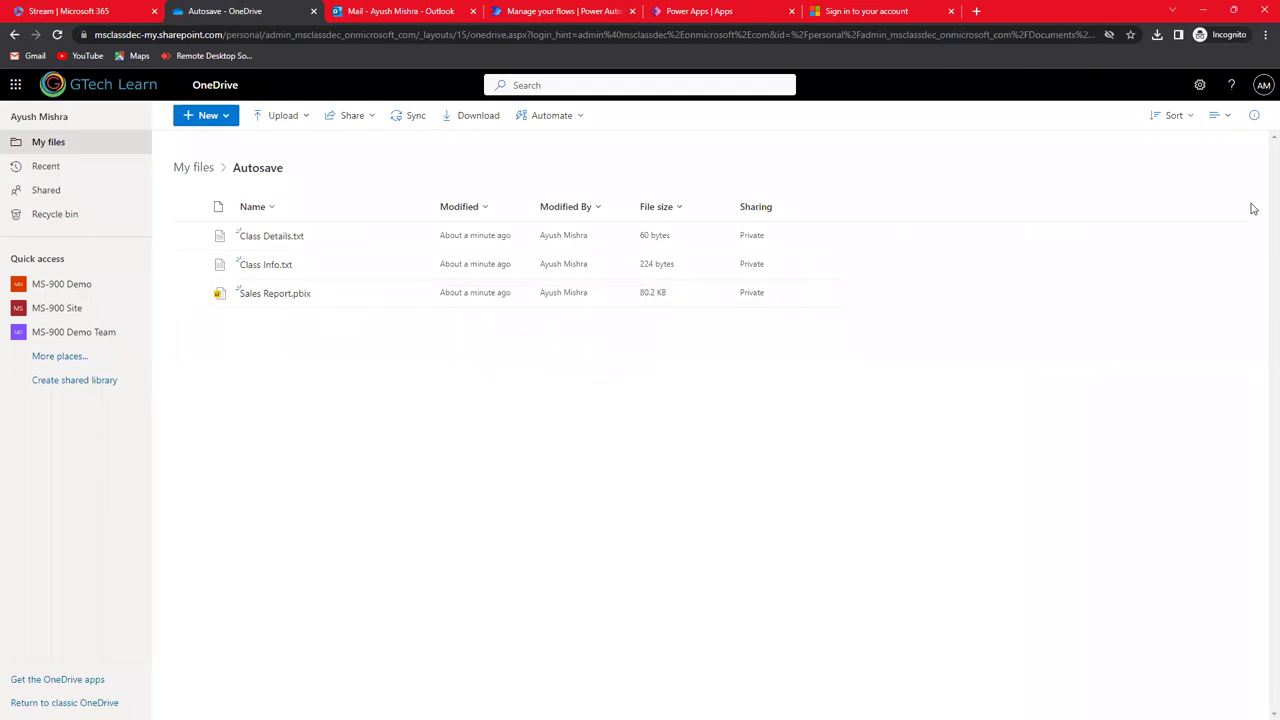
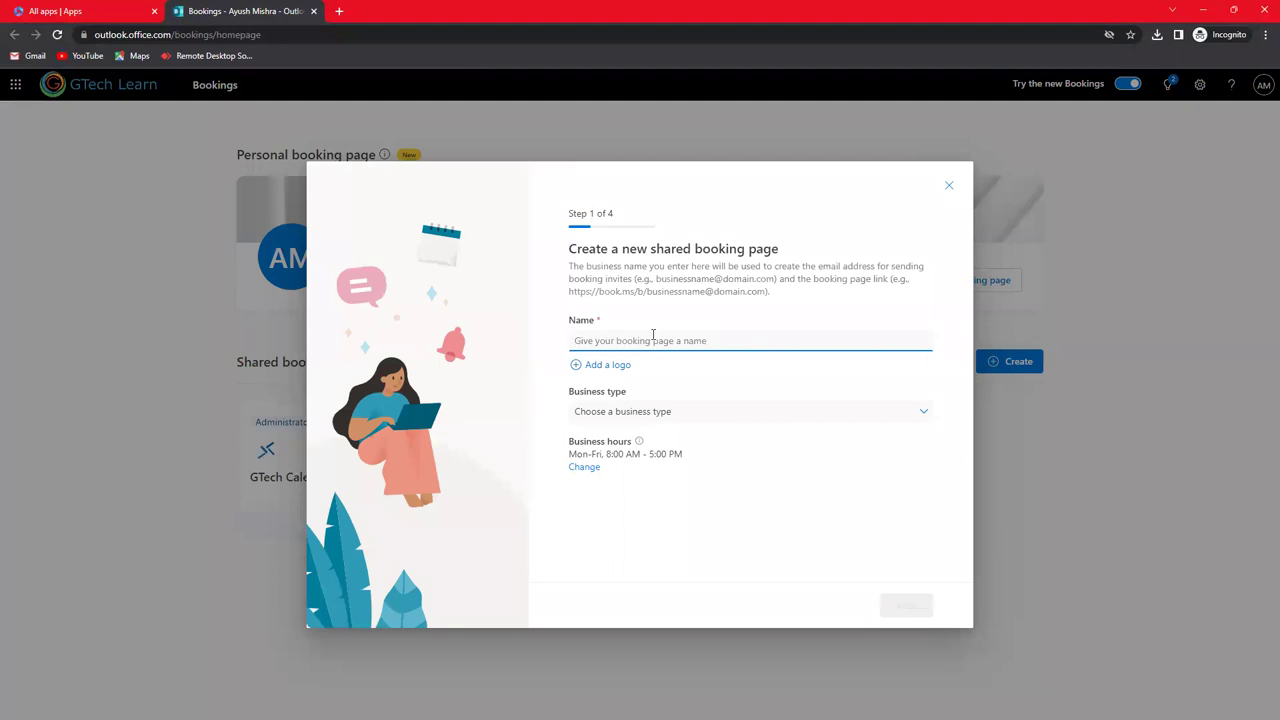
# Name the booking page 'IT Support Bookings' and set its business type to IT support.
pyautogui.write('T Suppo')
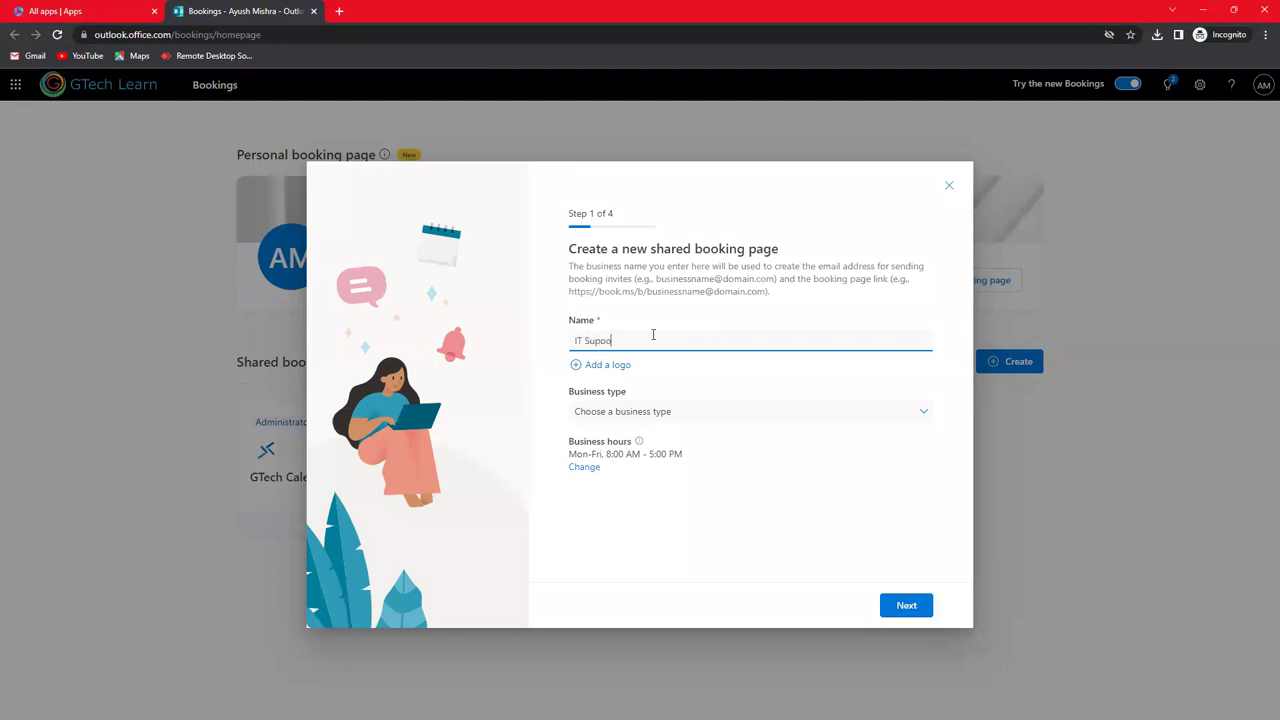
pyautogui.write('rt')
pyautogui.click(609, 342)
pyautogui.press('BackSpace')
pyautogui.press('BackSpace')
pyautogui.write('po')
pyautogui.click(630, 411)
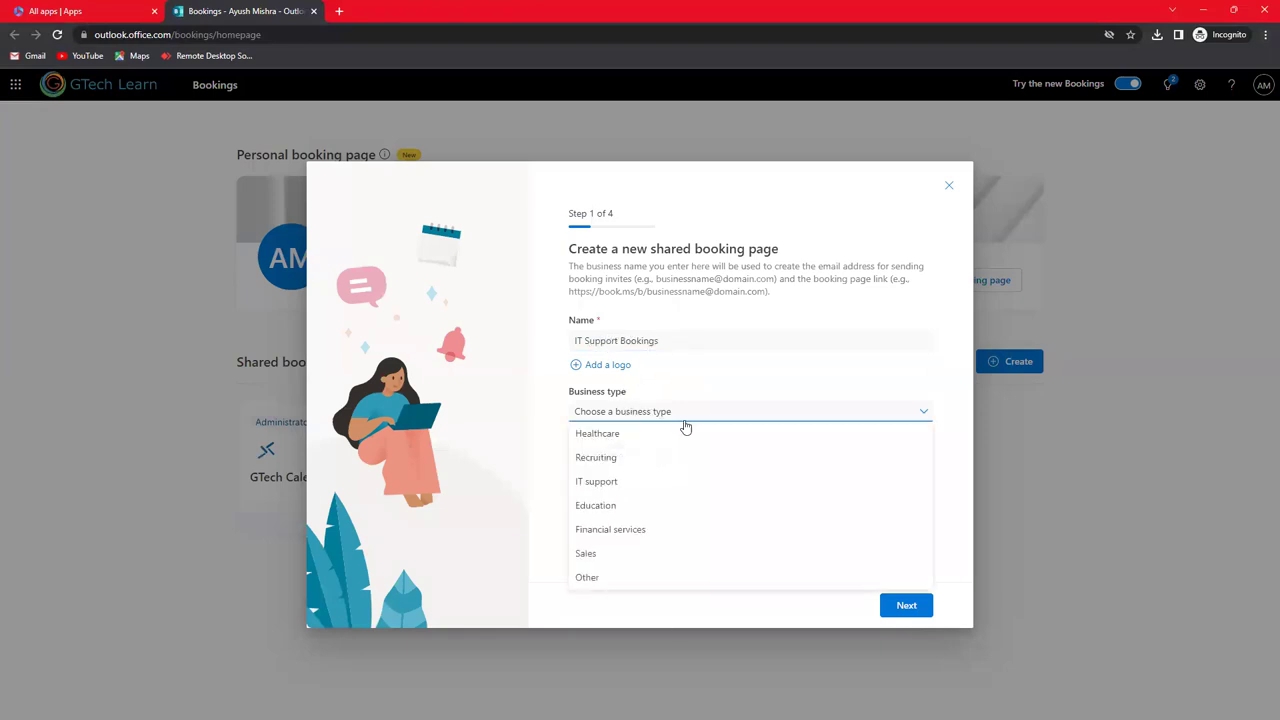
pyautogui.click(604, 483)
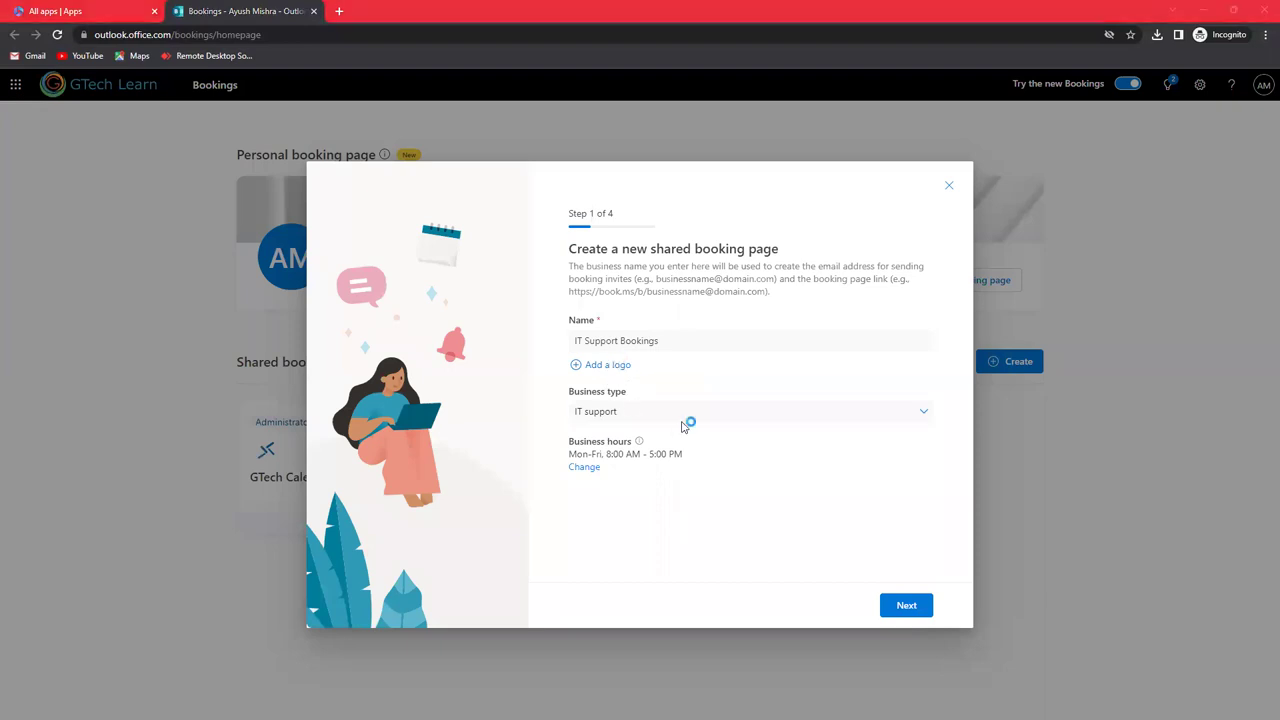
# Start adding a logo from the Desktop folder, then cancel without choosing a file.
pyautogui.click(596, 365)
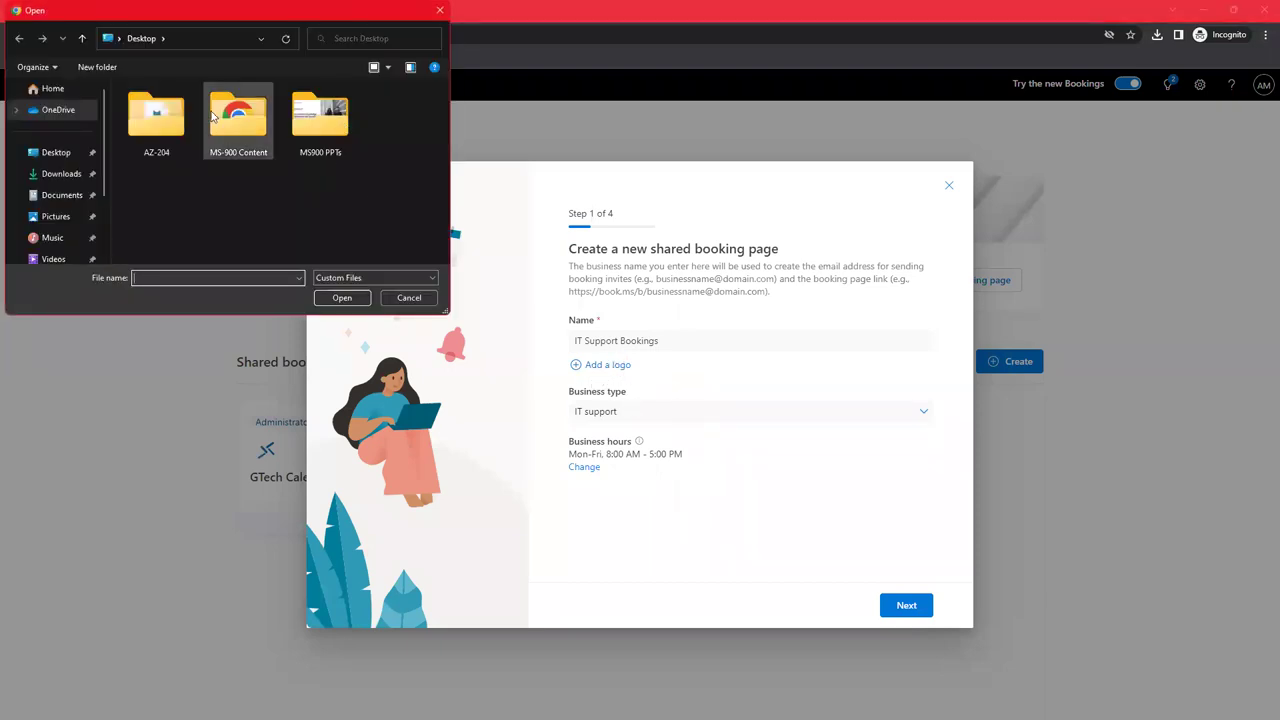
pyautogui.click(64, 156)
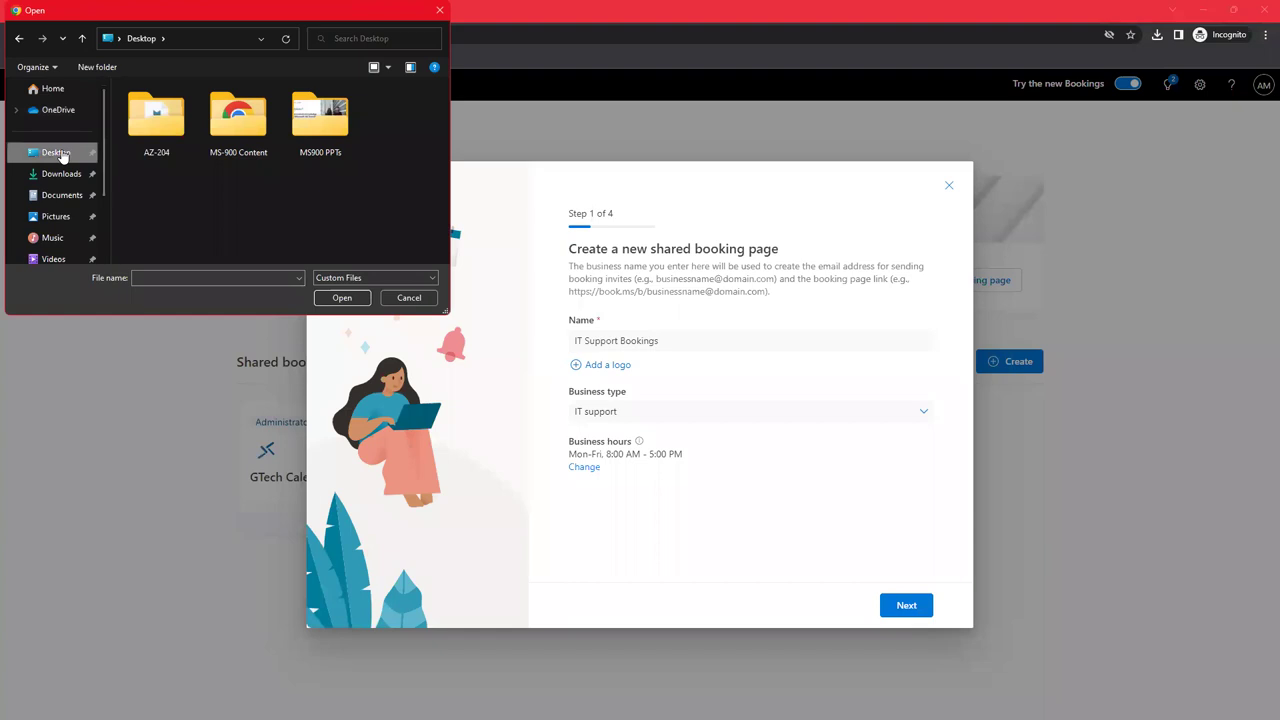
pyautogui.click(439, 10)
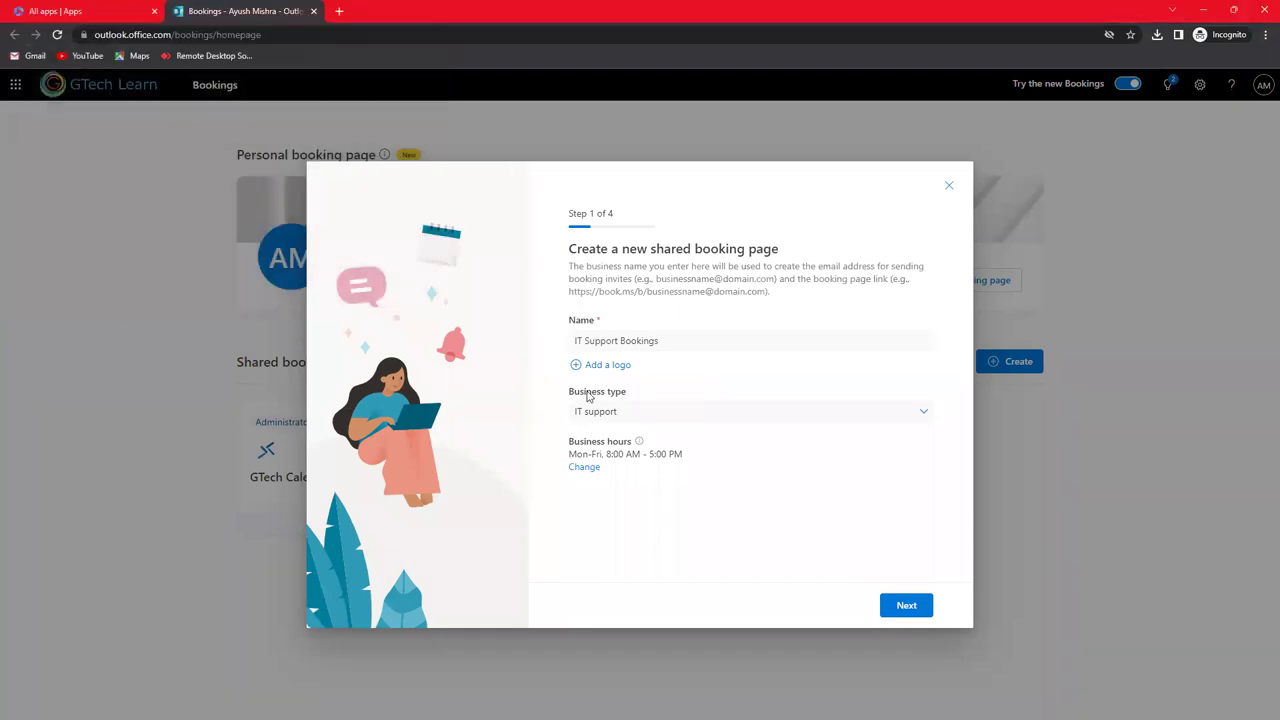
# Change the business hours to 10:00 AM–6:00 PM and continue to staff invitations.
pyautogui.click(578, 469)
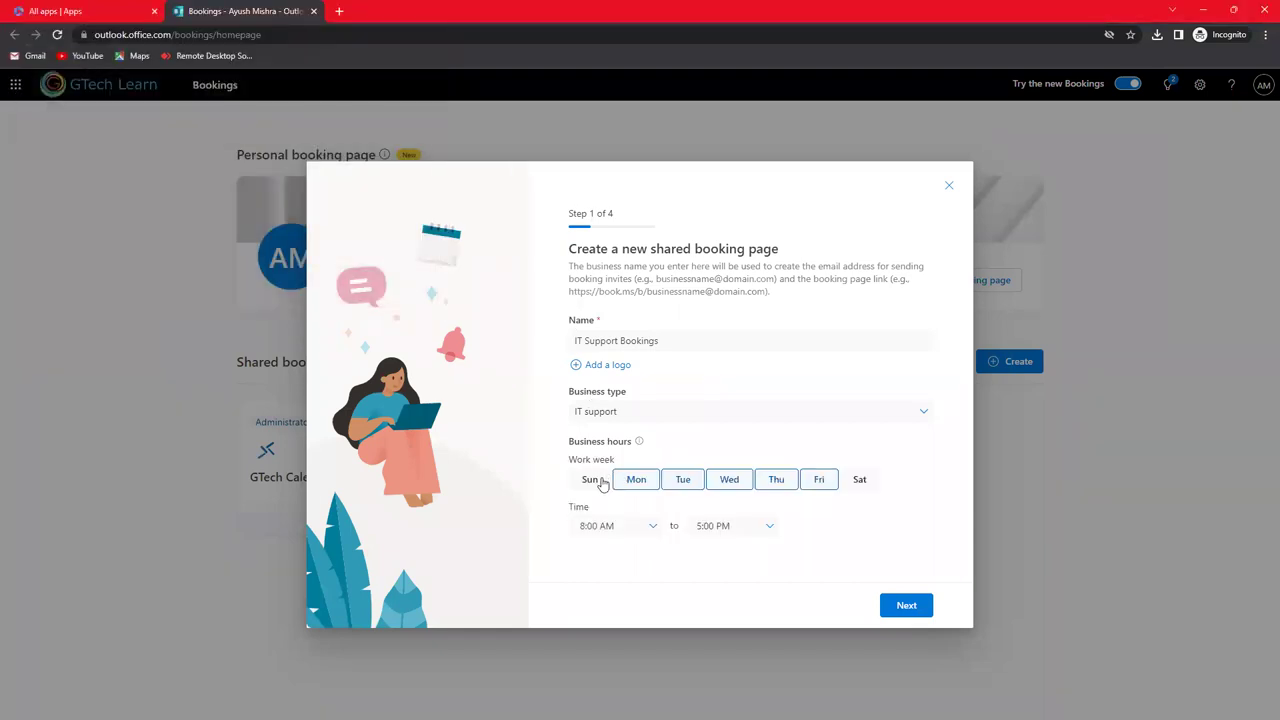
pyautogui.click(650, 526)
pyautogui.scroll(-2, 634, 583)
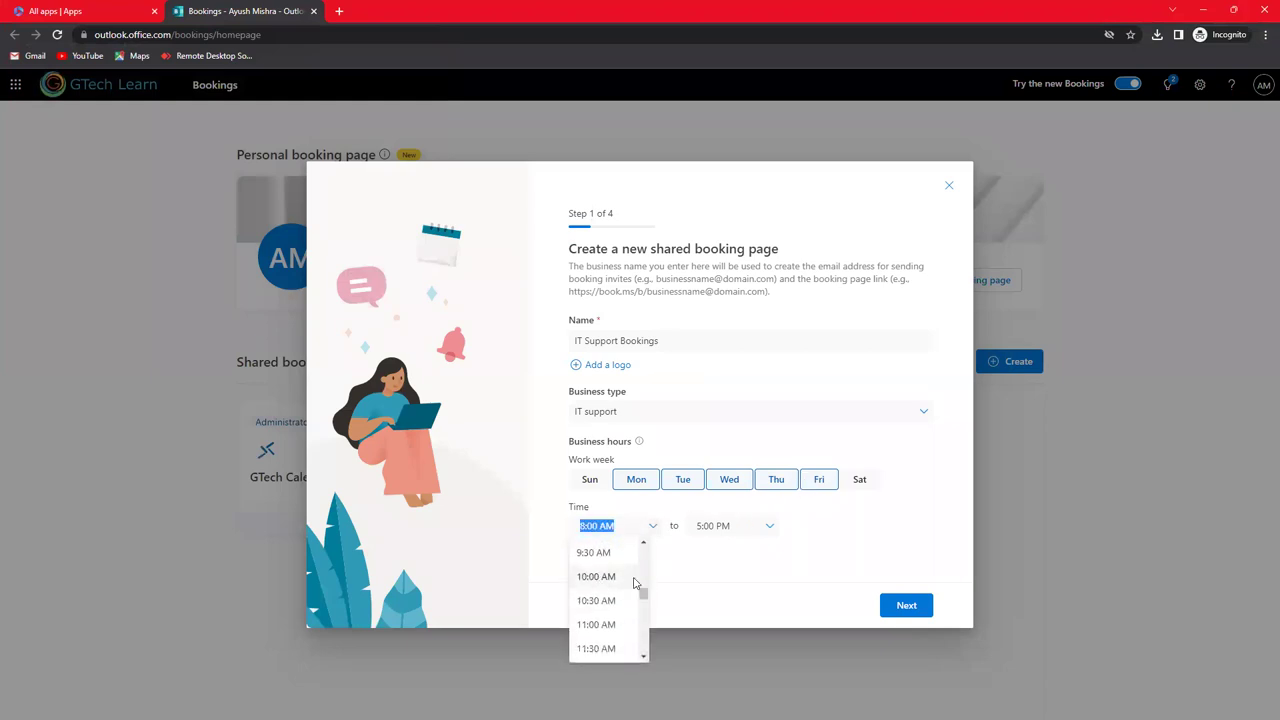
pyautogui.click(600, 577)
pyautogui.click(762, 535)
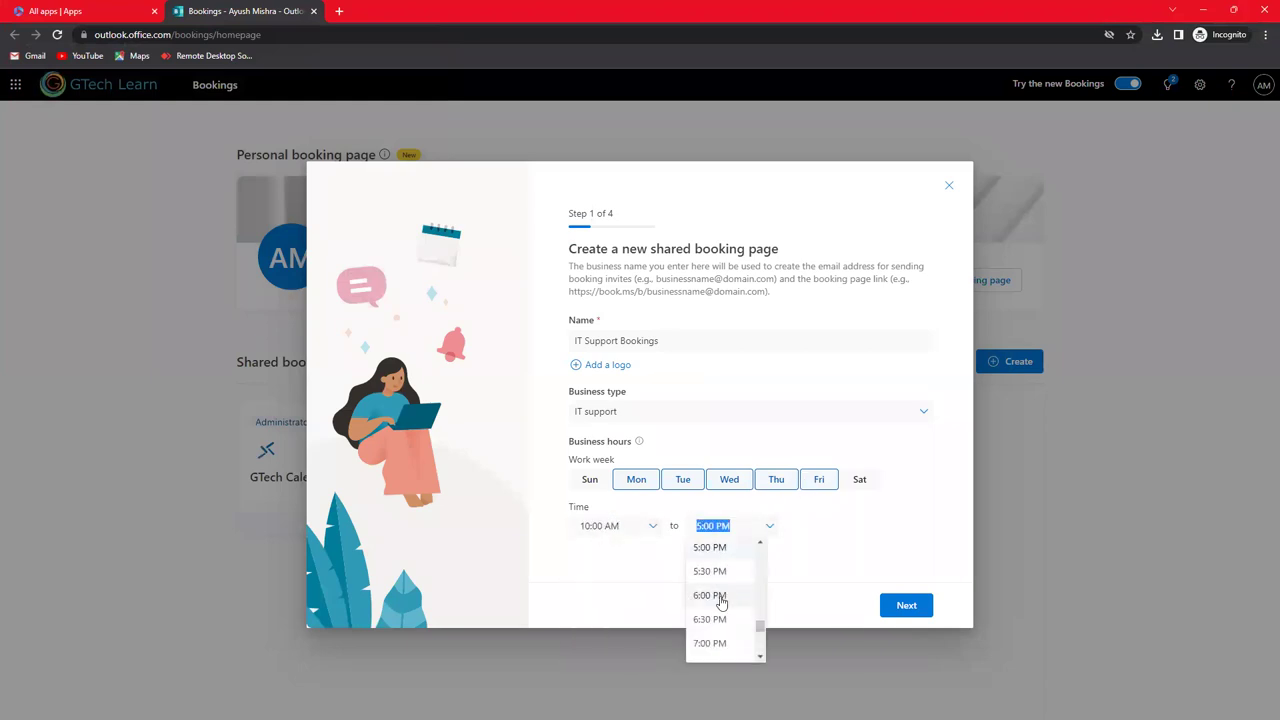
pyautogui.click(720, 600)
pyautogui.click(906, 606)
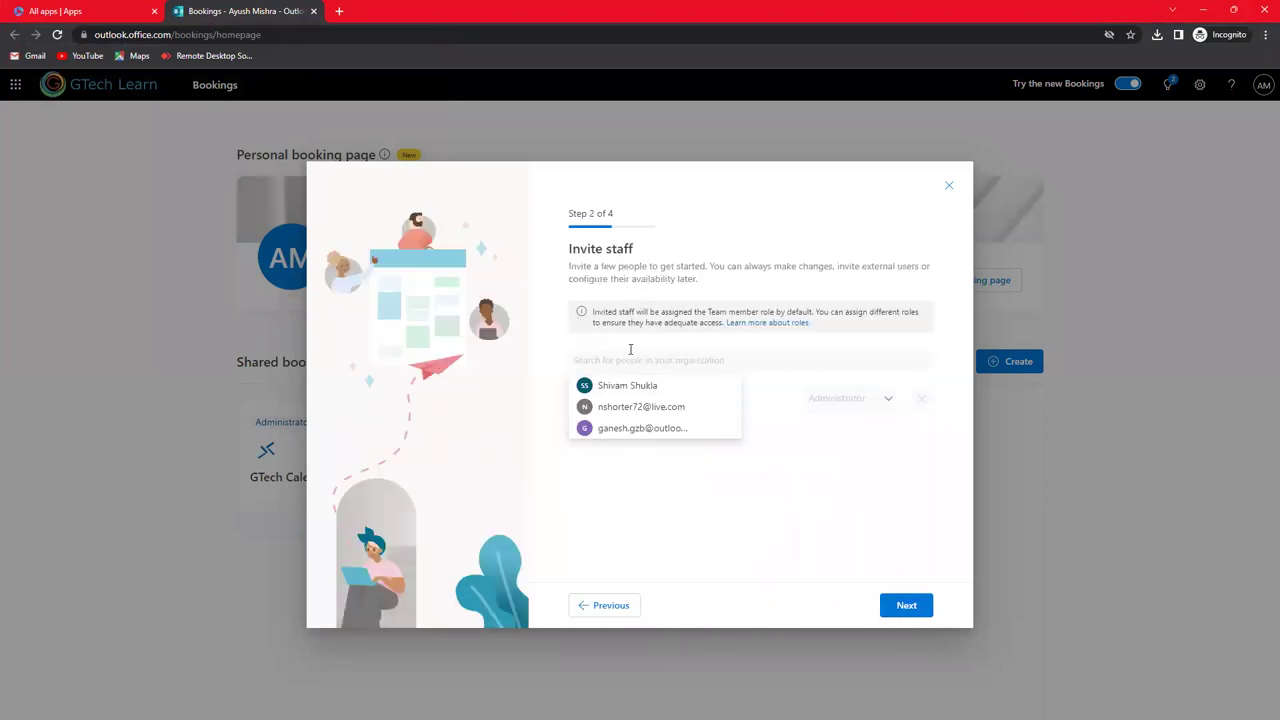
# Add a colleague as Team member and an outside contact as guest staff, then continue.
pyautogui.click(630, 385)
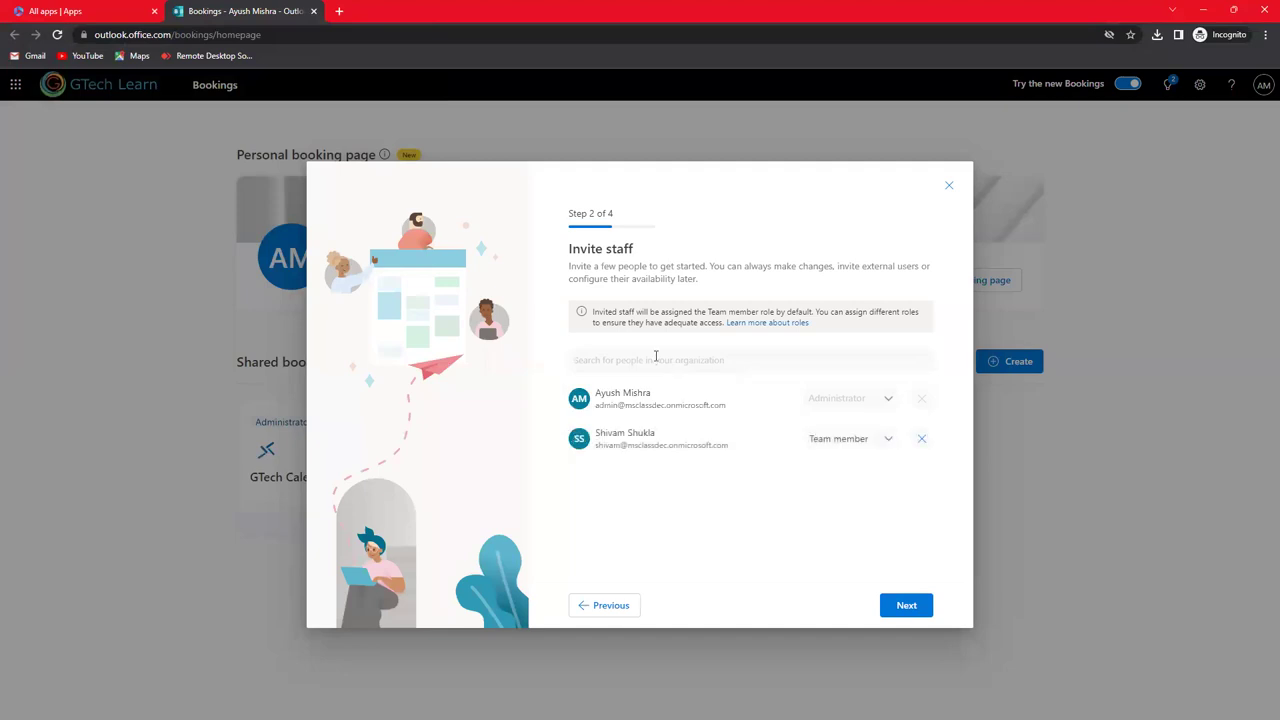
pyautogui.click(857, 446)
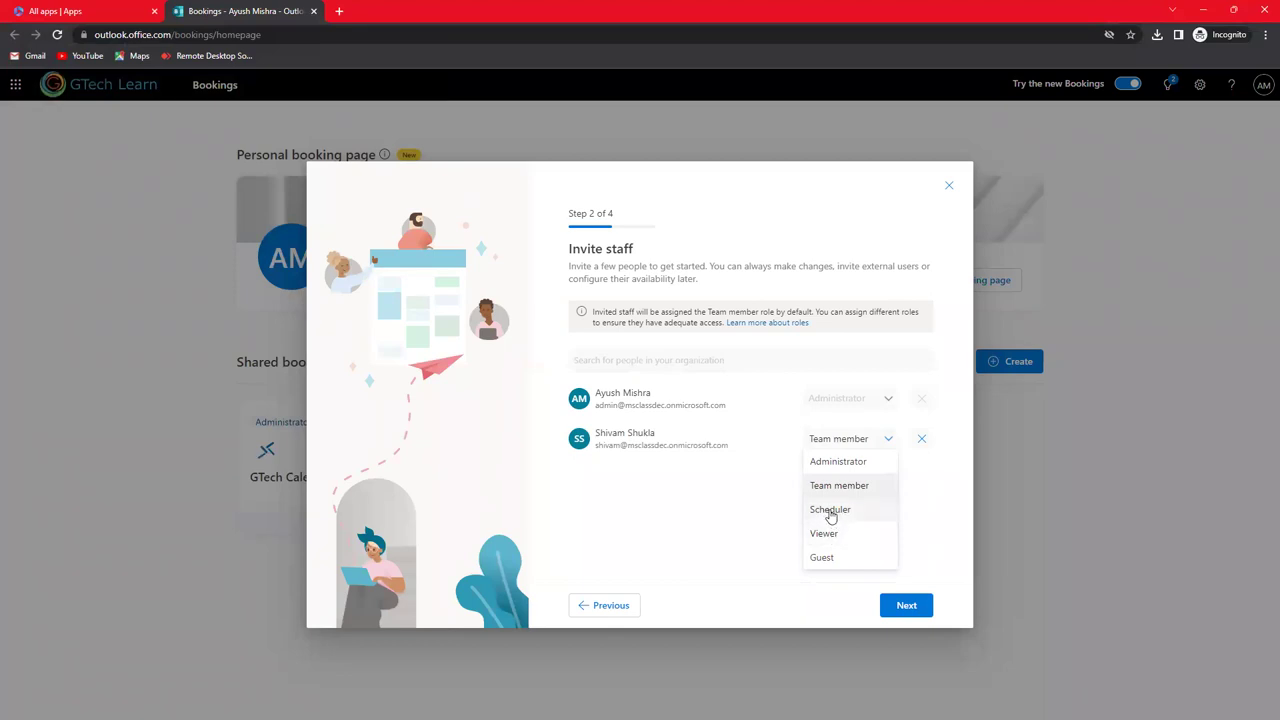
pyautogui.click(835, 486)
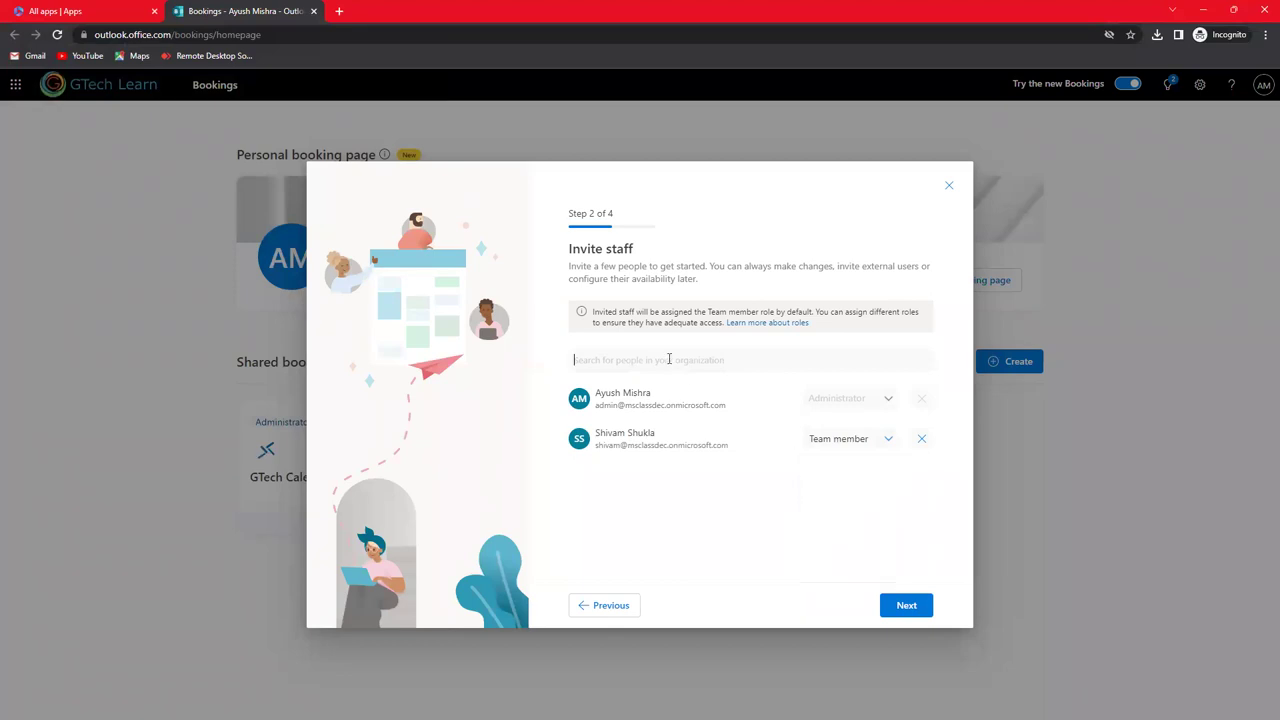
pyautogui.click(669, 360)
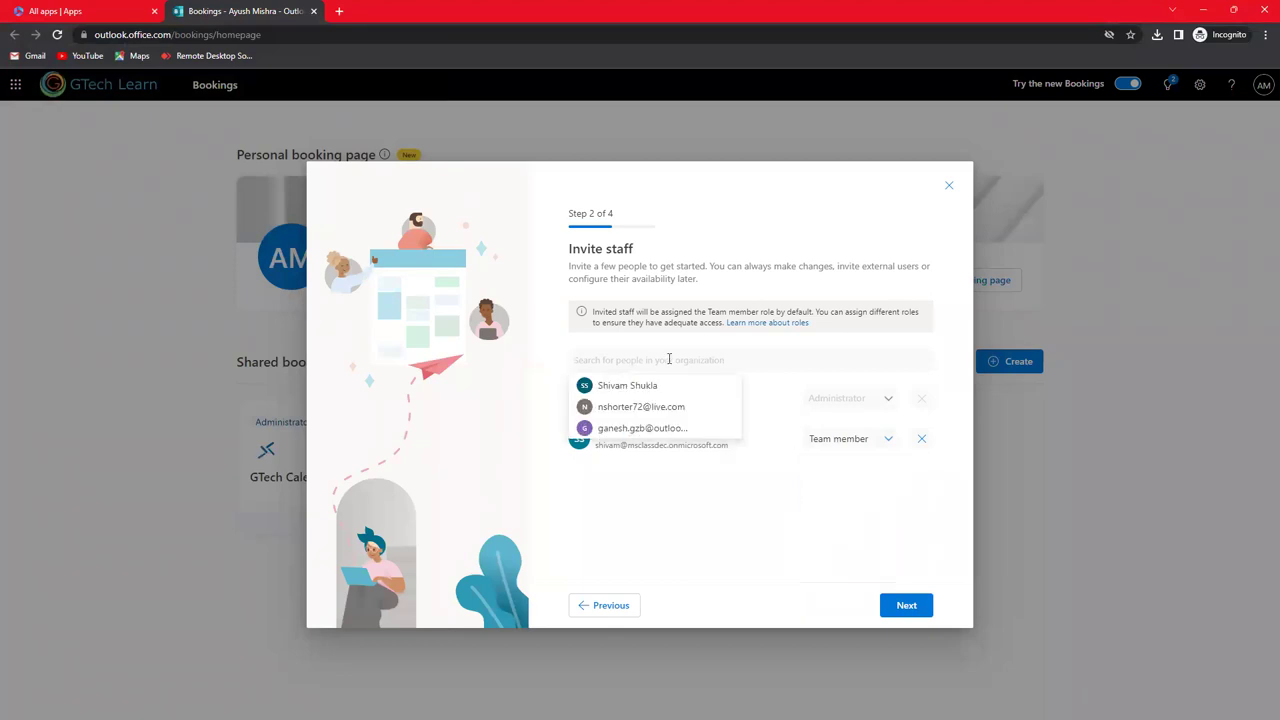
pyautogui.click(660, 428)
pyautogui.click(914, 603)
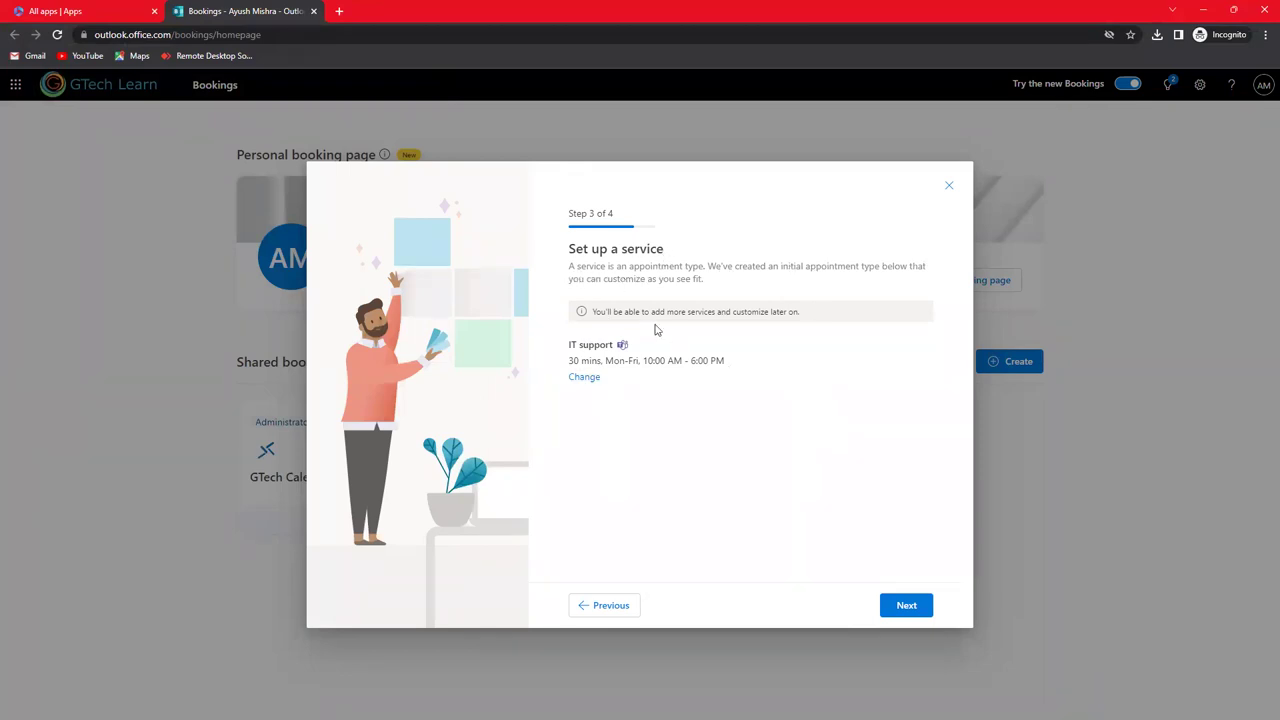
# Update the IT support service to 45 mins, available 11:00 AM–5:00 PM, and continue.
pyautogui.click(594, 379)
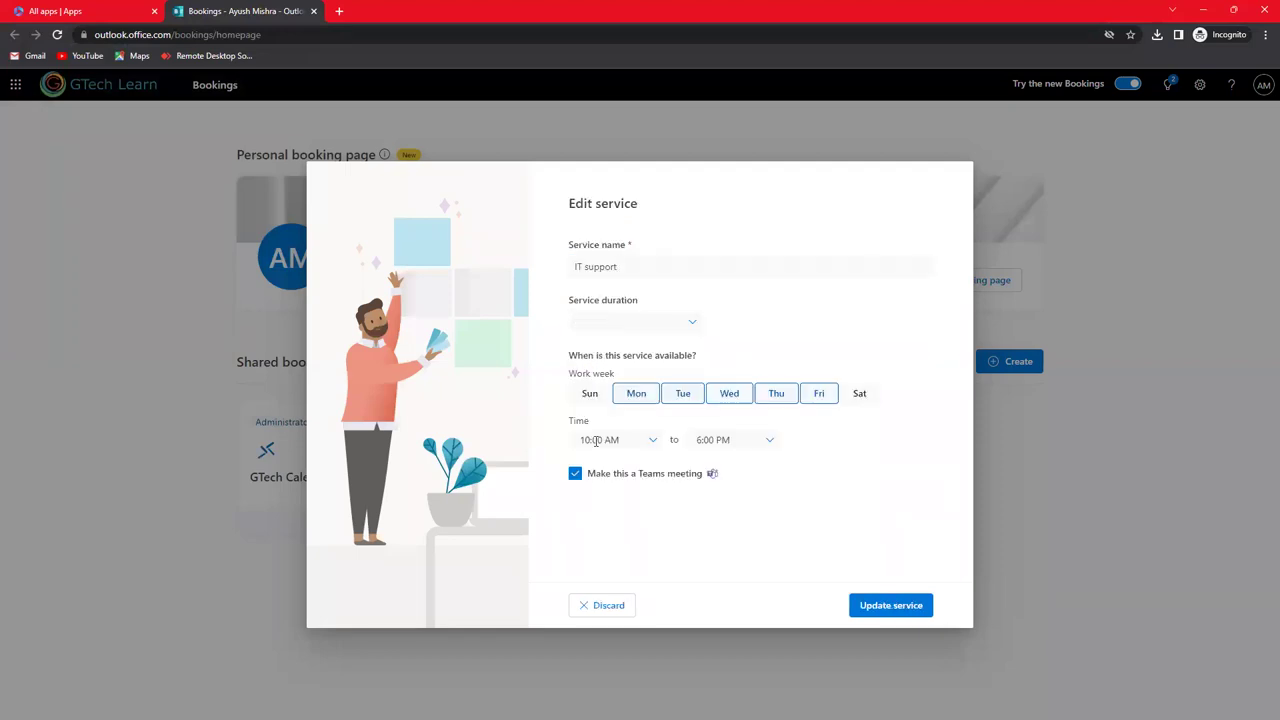
pyautogui.click(632, 325)
pyautogui.click(606, 391)
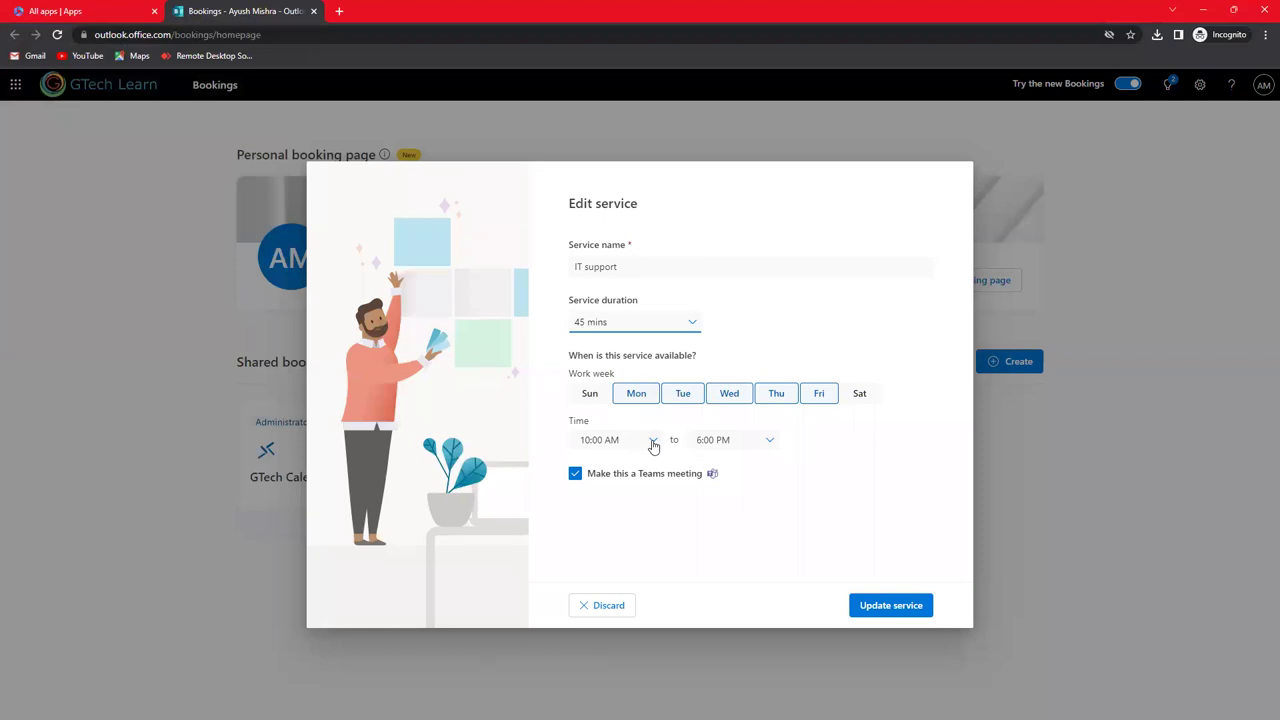
pyautogui.click(653, 443)
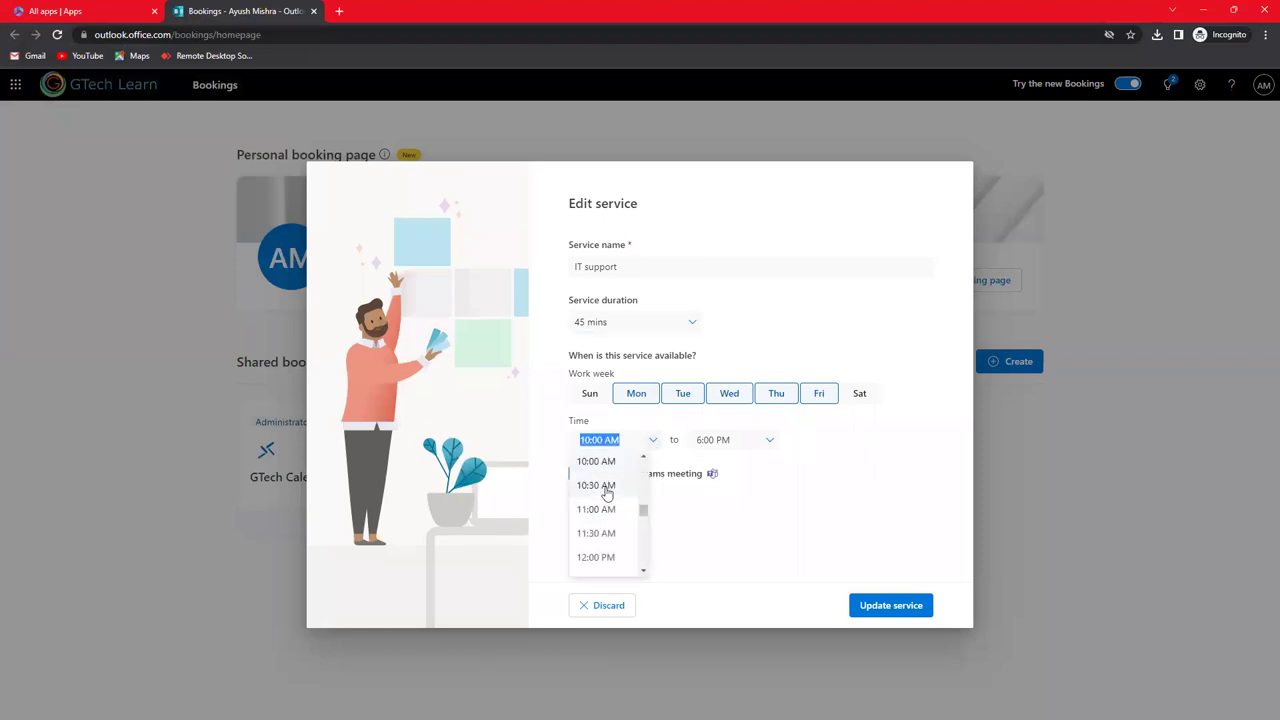
pyautogui.click(609, 509)
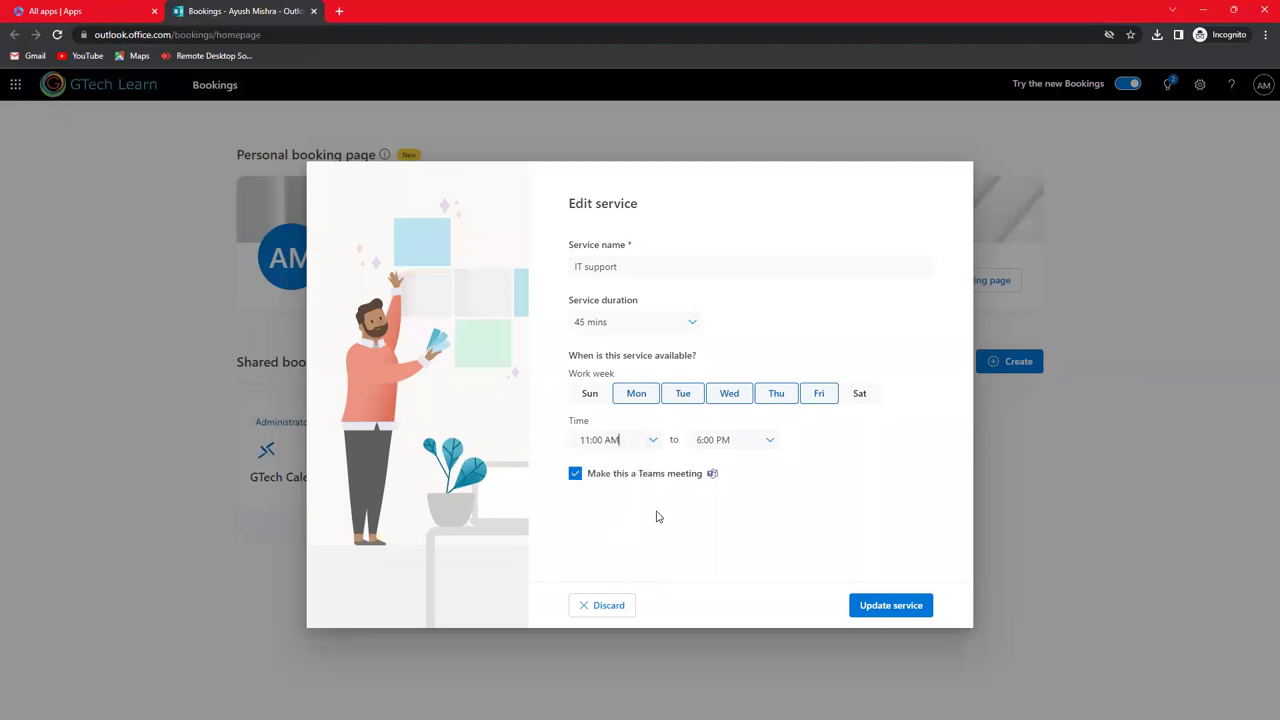
pyautogui.click(757, 441)
pyautogui.scroll(3, 728, 490)
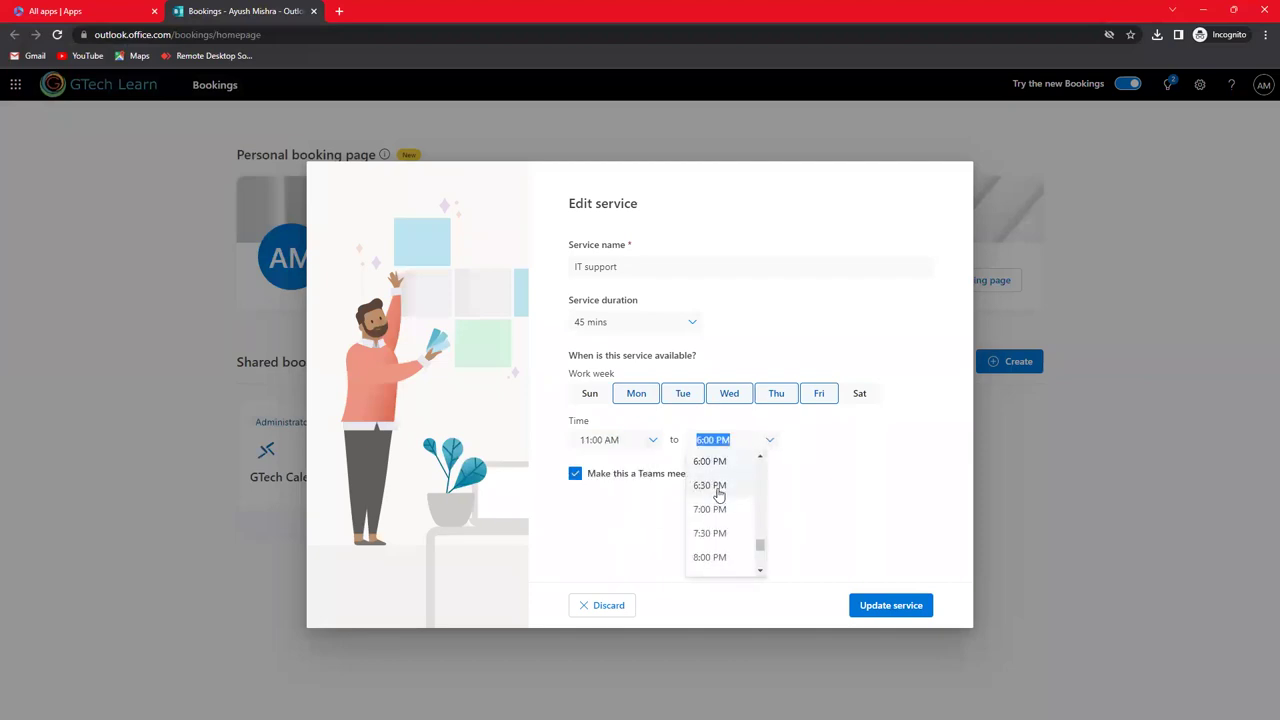
pyautogui.click(717, 481)
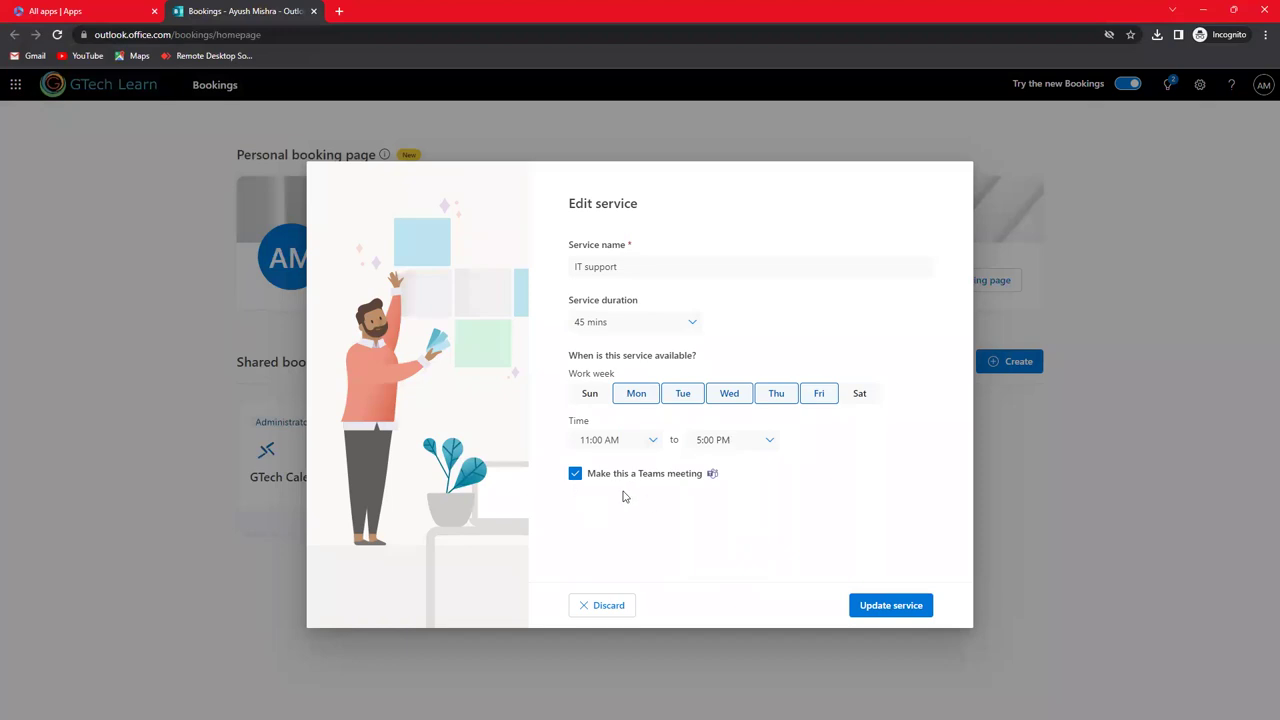
pyautogui.click(878, 607)
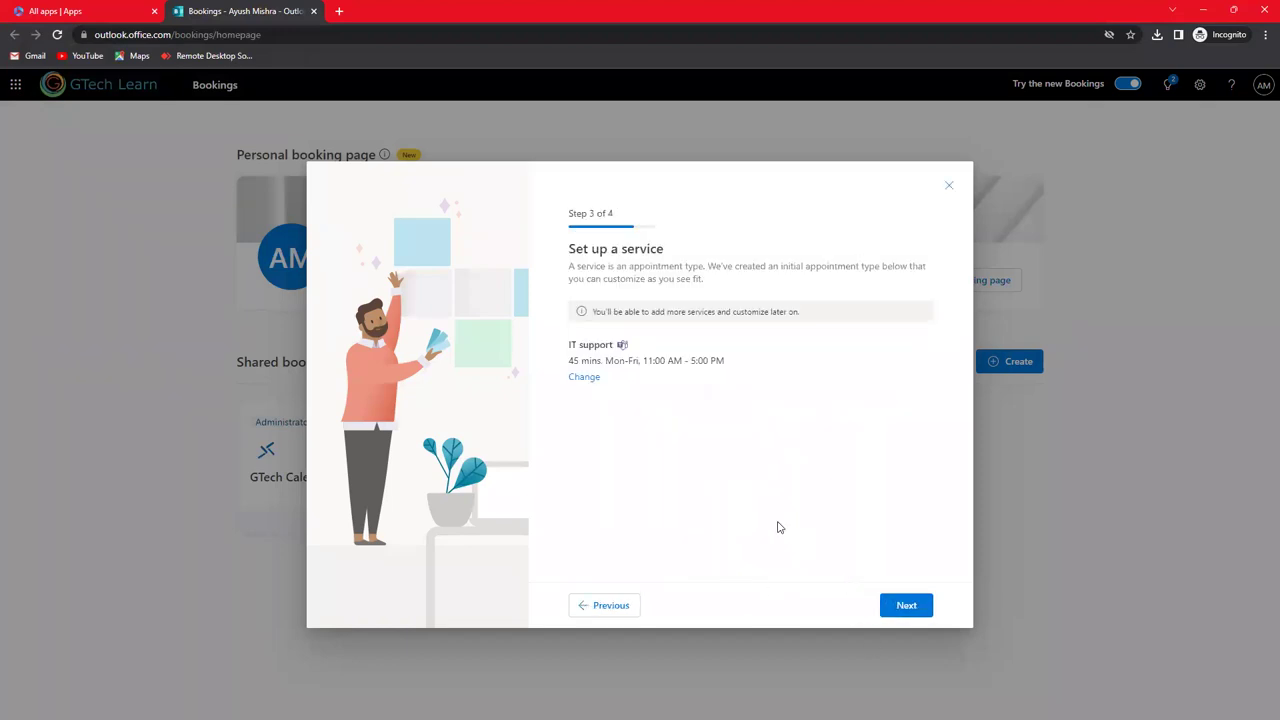
pyautogui.click(906, 603)
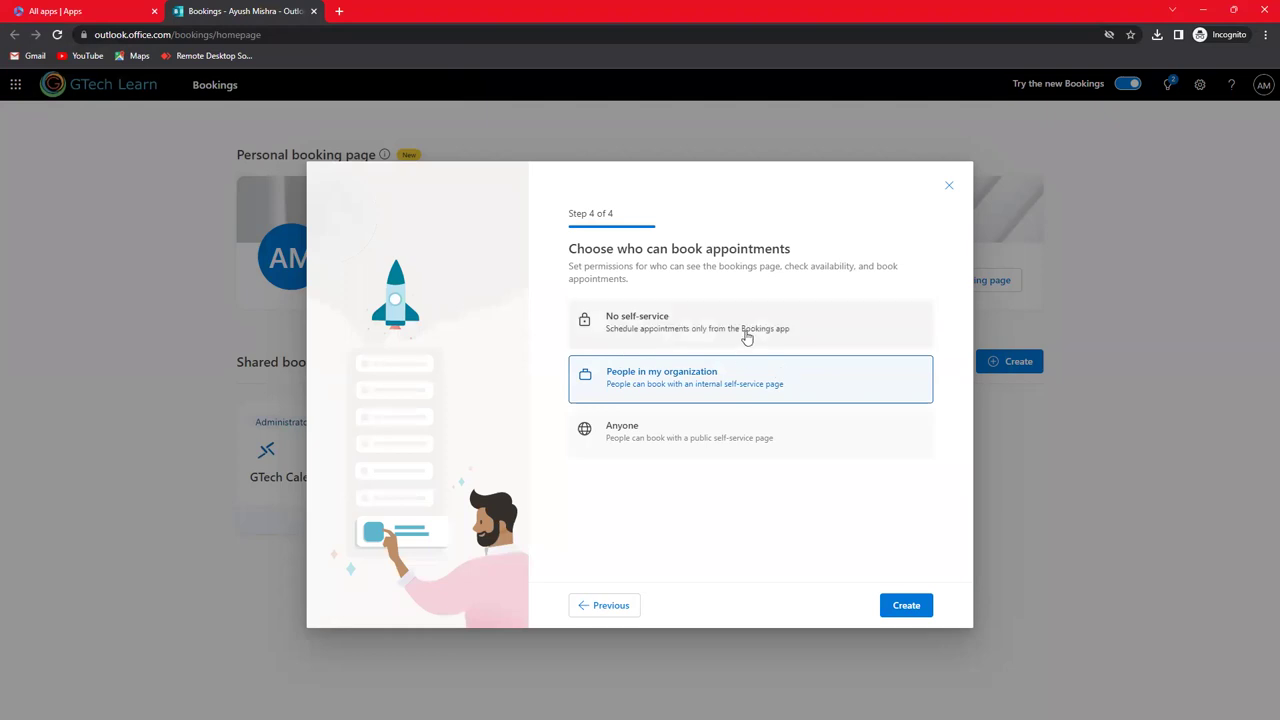
# Allow anyone to book through a public page and create the booking page, retrying once.
pyautogui.click(698, 438)
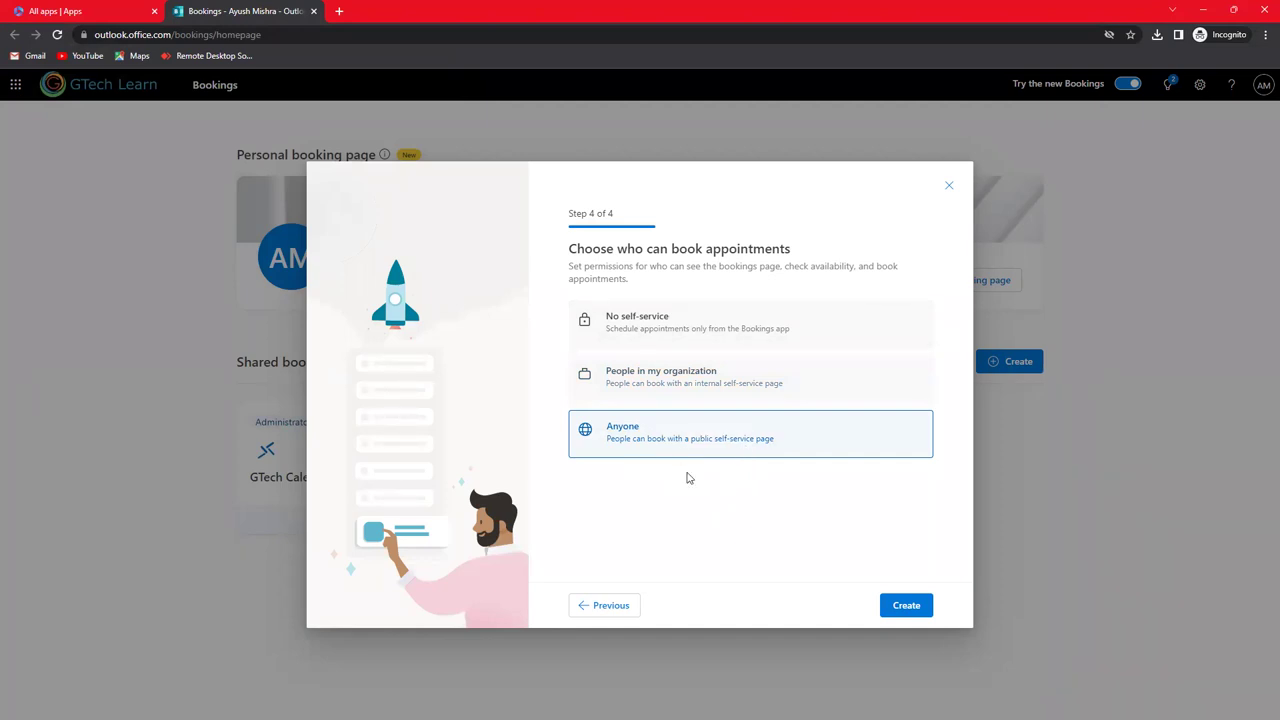
pyautogui.click(903, 605)
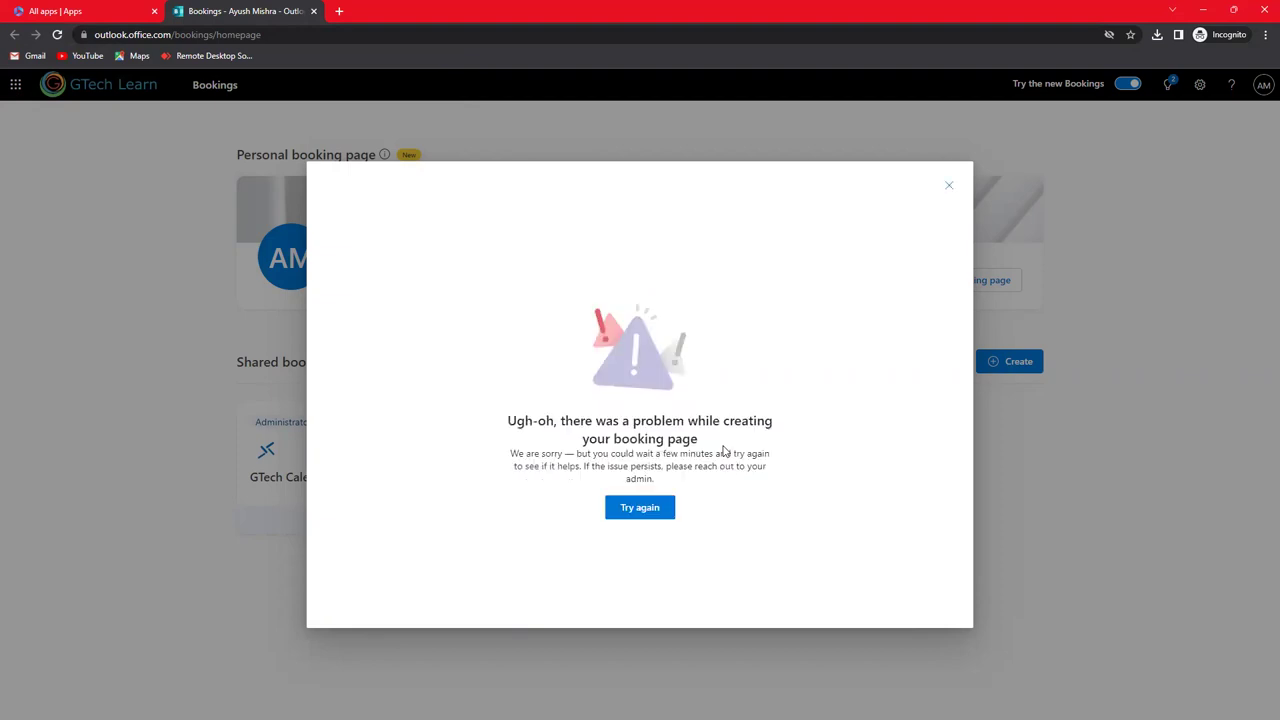
pyautogui.click(645, 510)
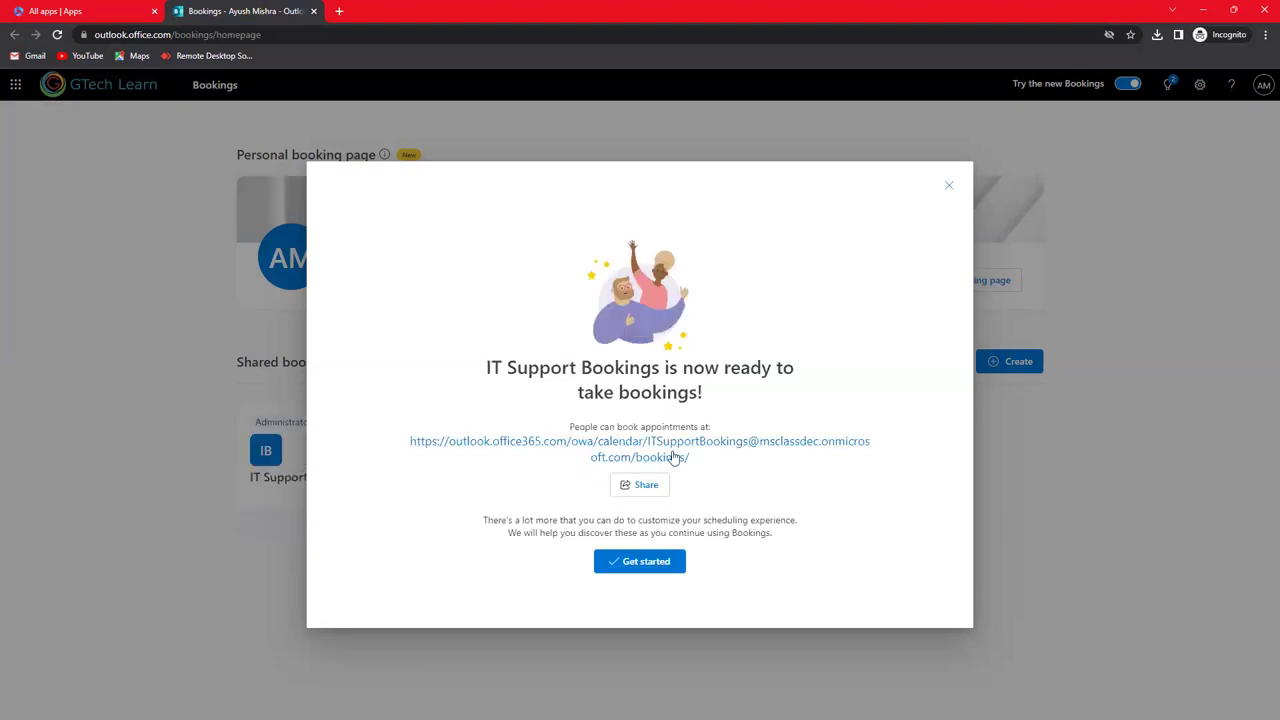
# Copy the booking page's web address and open the booking calendar.
pyautogui.rightClick(486, 443)
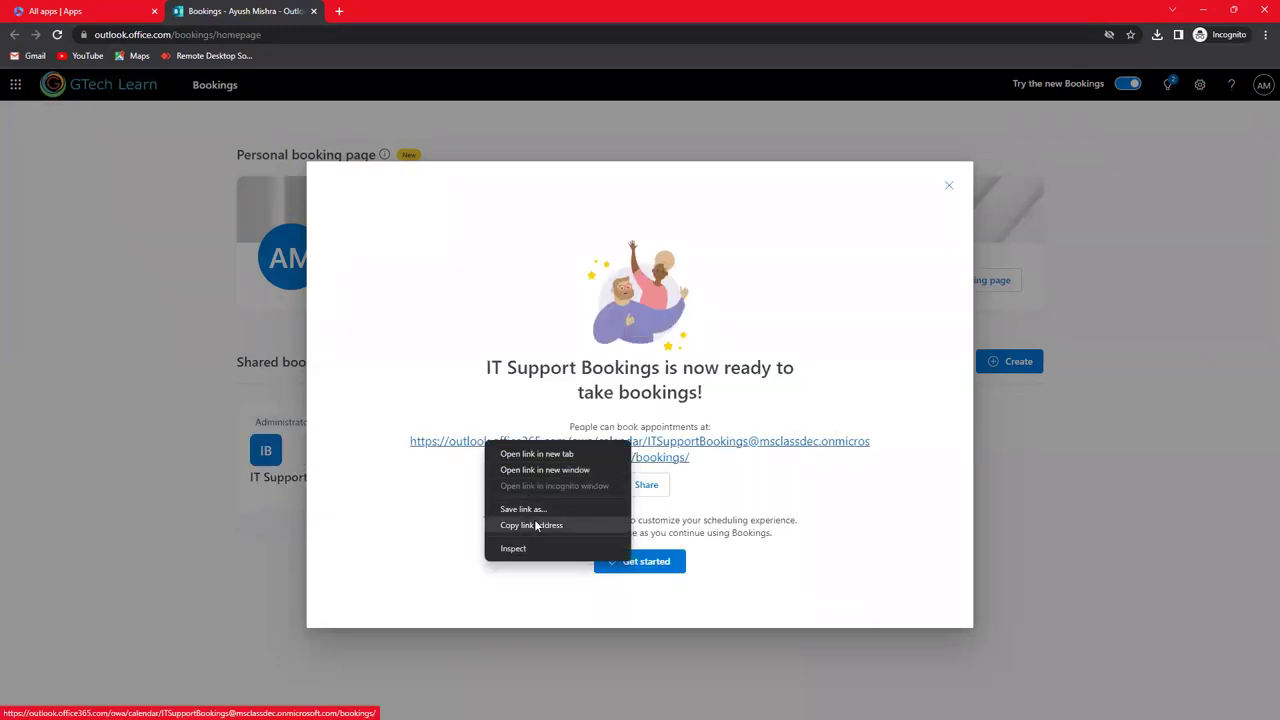
pyautogui.click(537, 525)
pyautogui.click(646, 562)
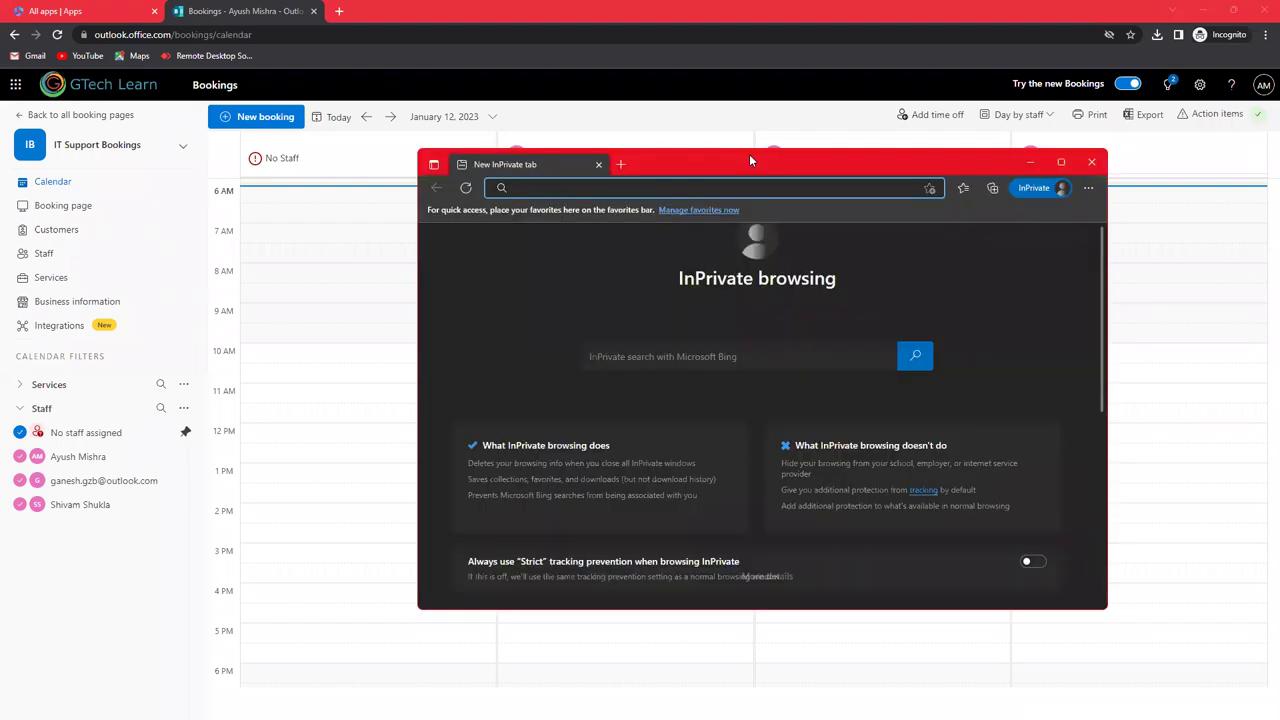
# Load the copied booking page in the maximized private window and choose the first named staff member.
pyautogui.doubleClick(749, 154)
pyautogui.hotkey('ctrl', 'v')
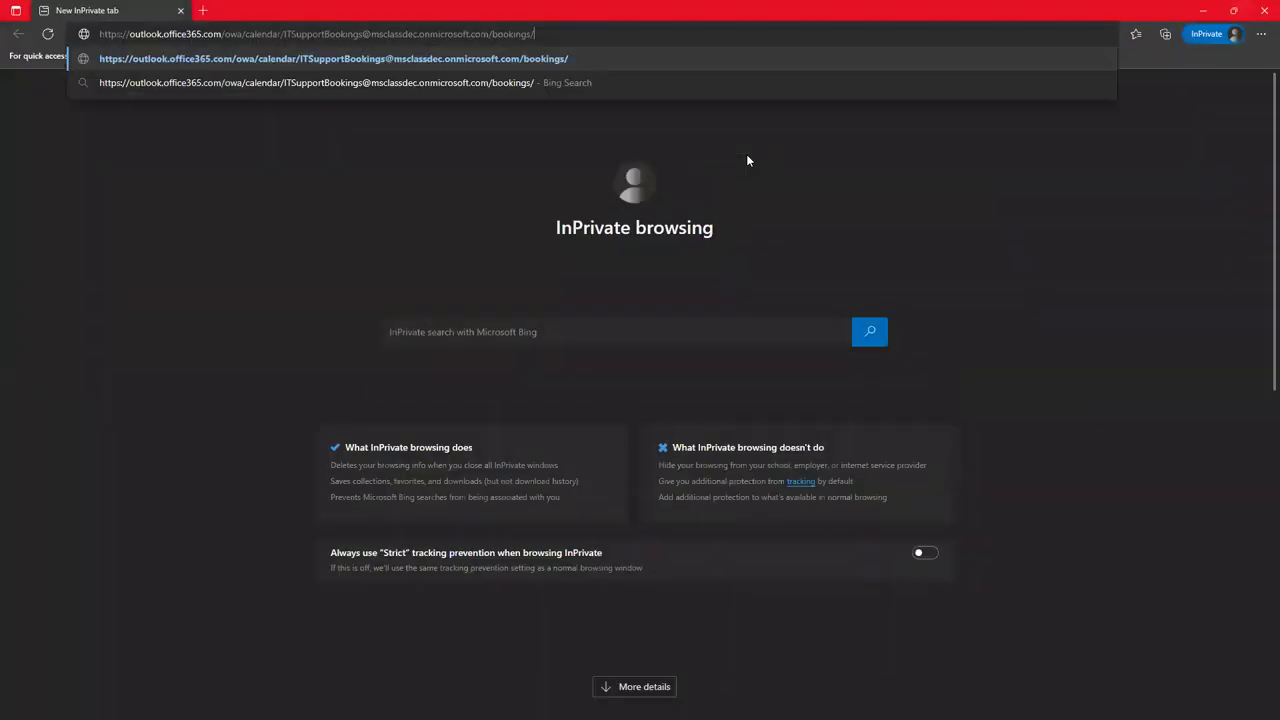
pyautogui.press('Return')
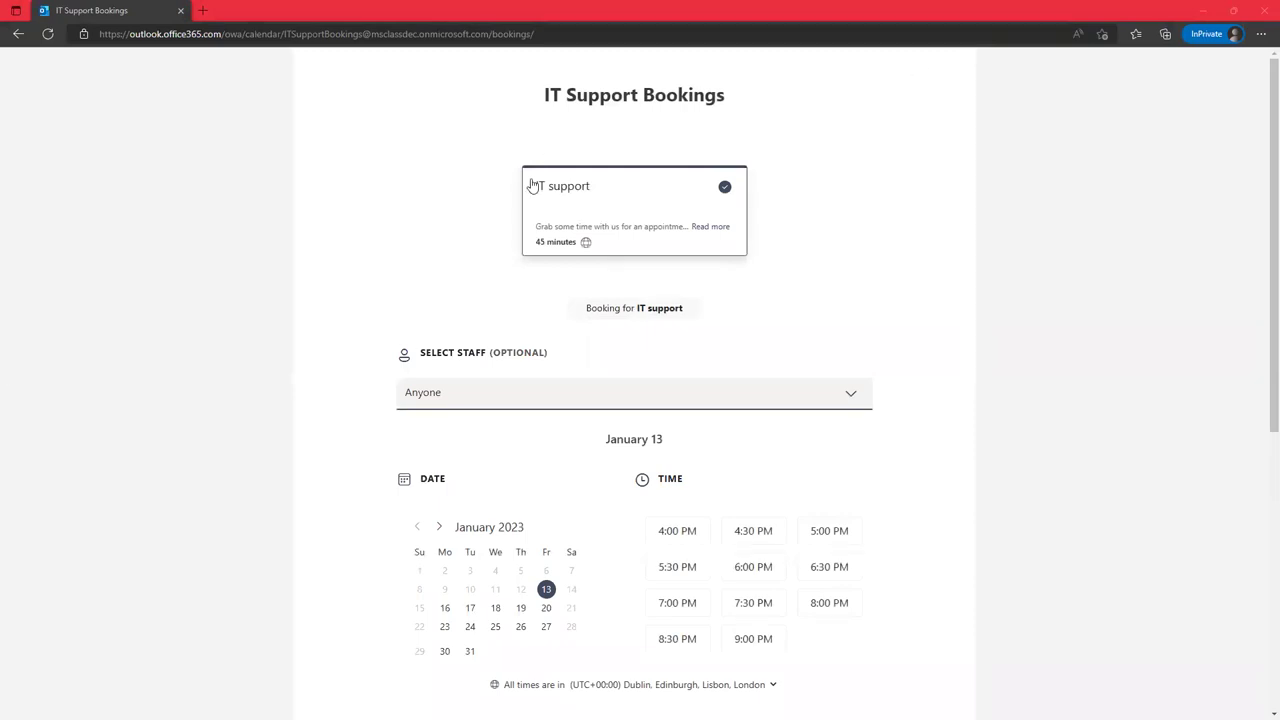
pyautogui.click(480, 391)
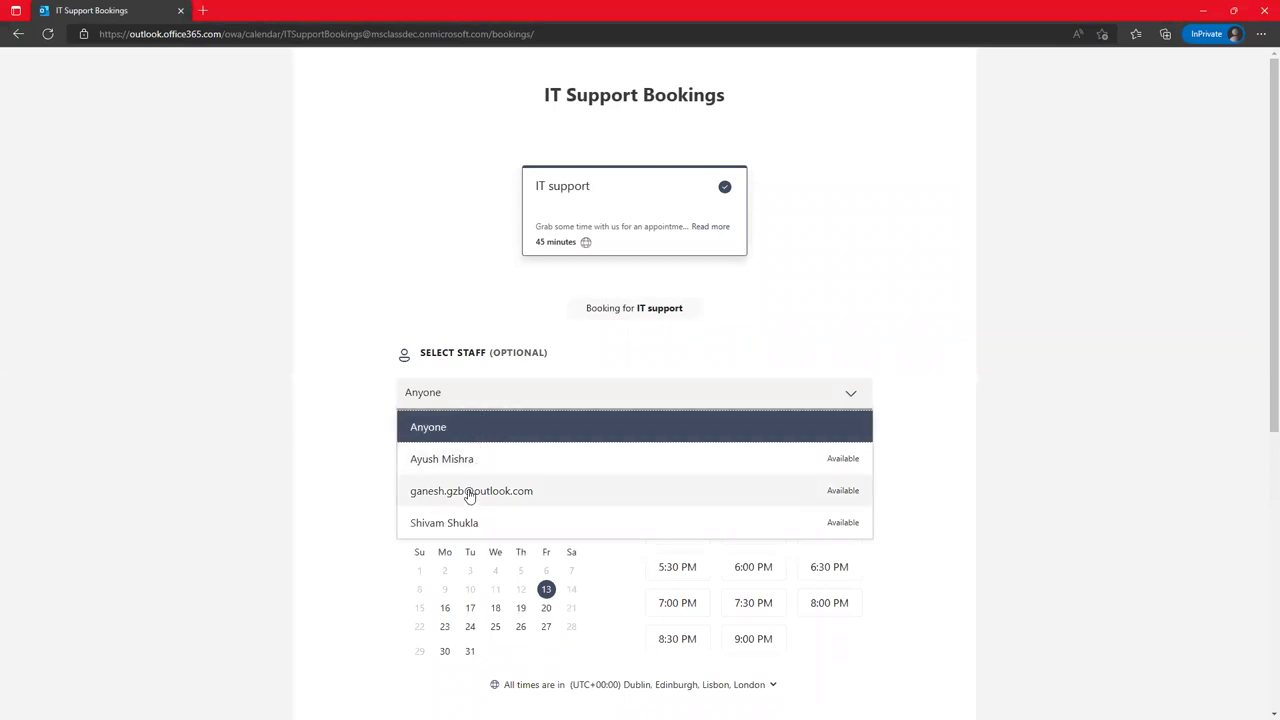
pyautogui.click(464, 521)
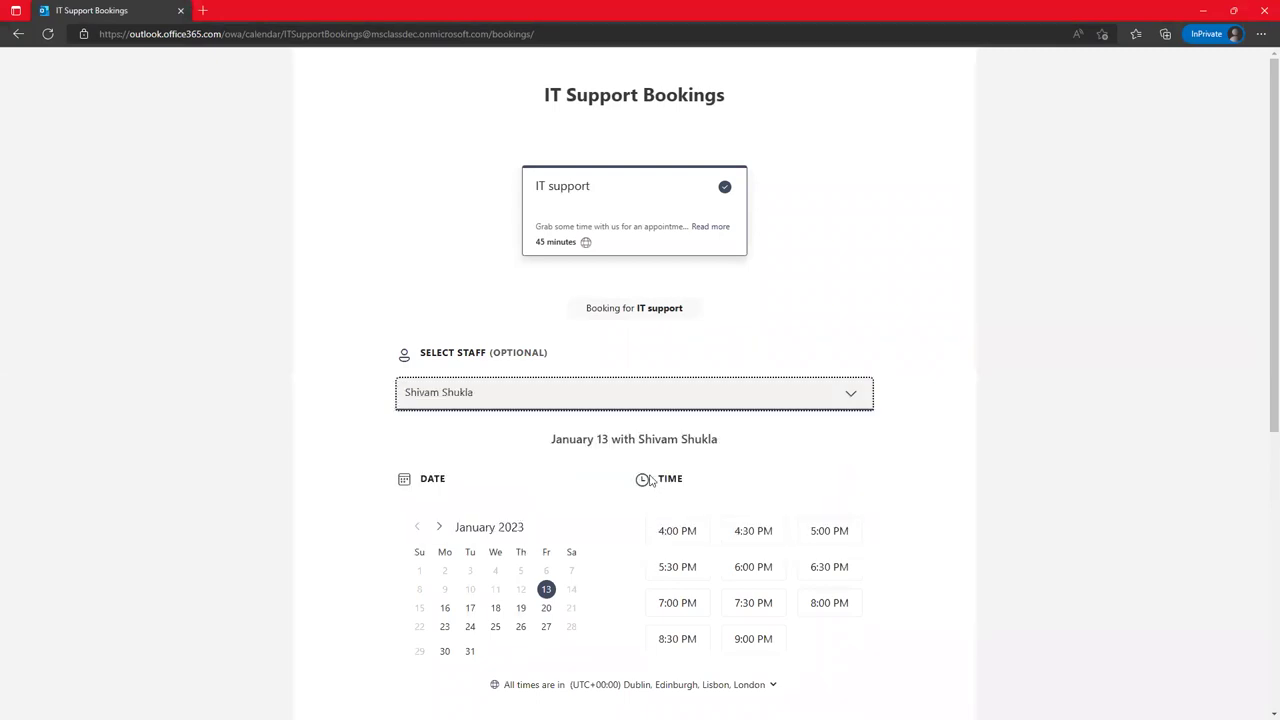
pyautogui.click(530, 405)
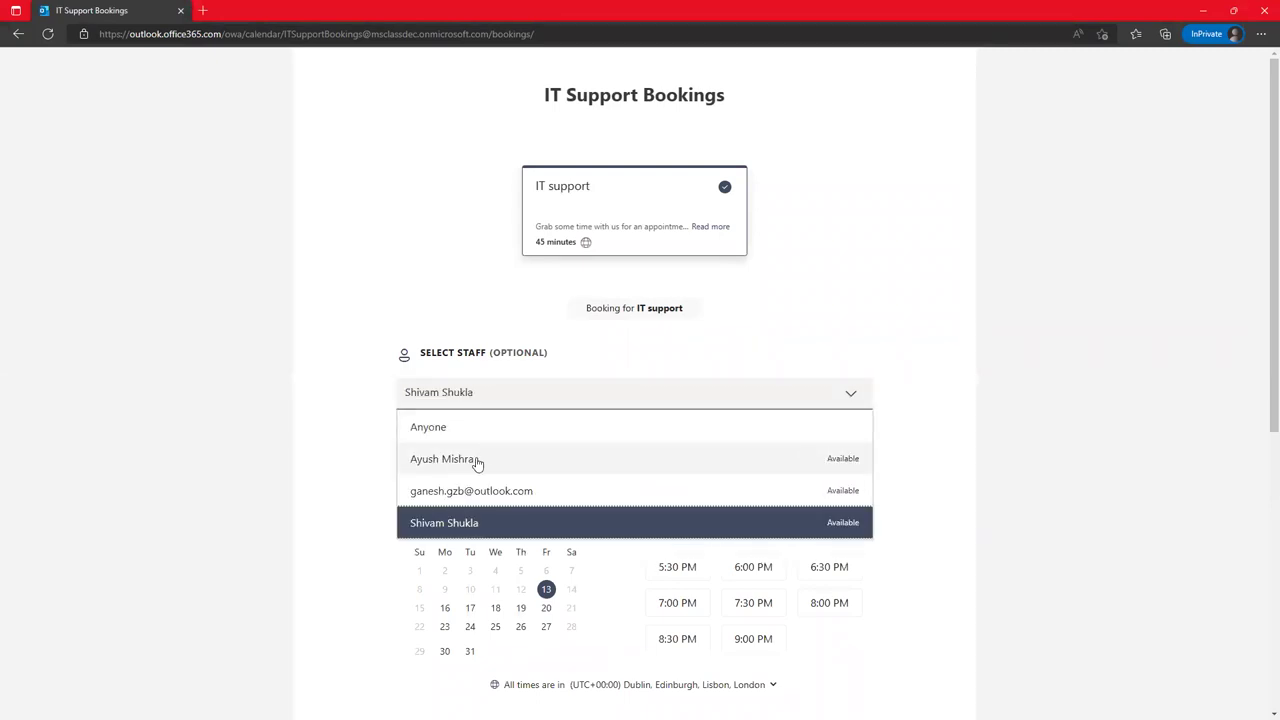
pyautogui.click(477, 460)
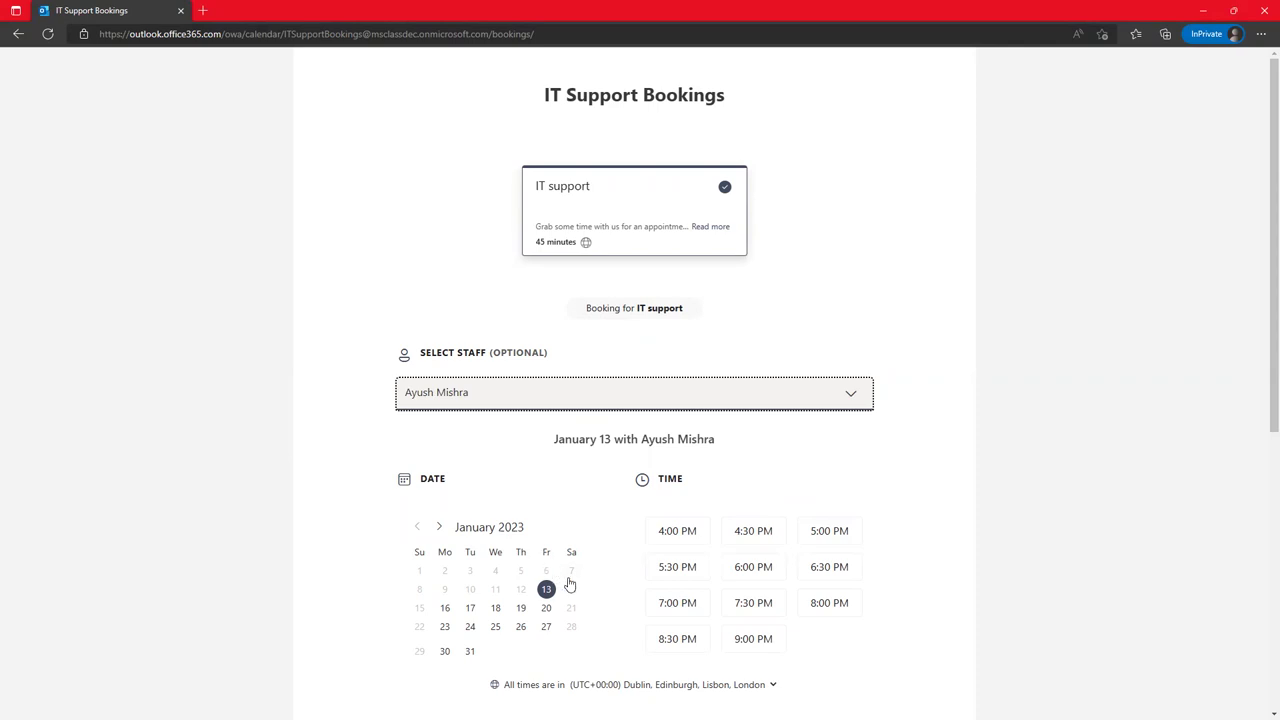
pyautogui.scroll(-1, 537, 531)
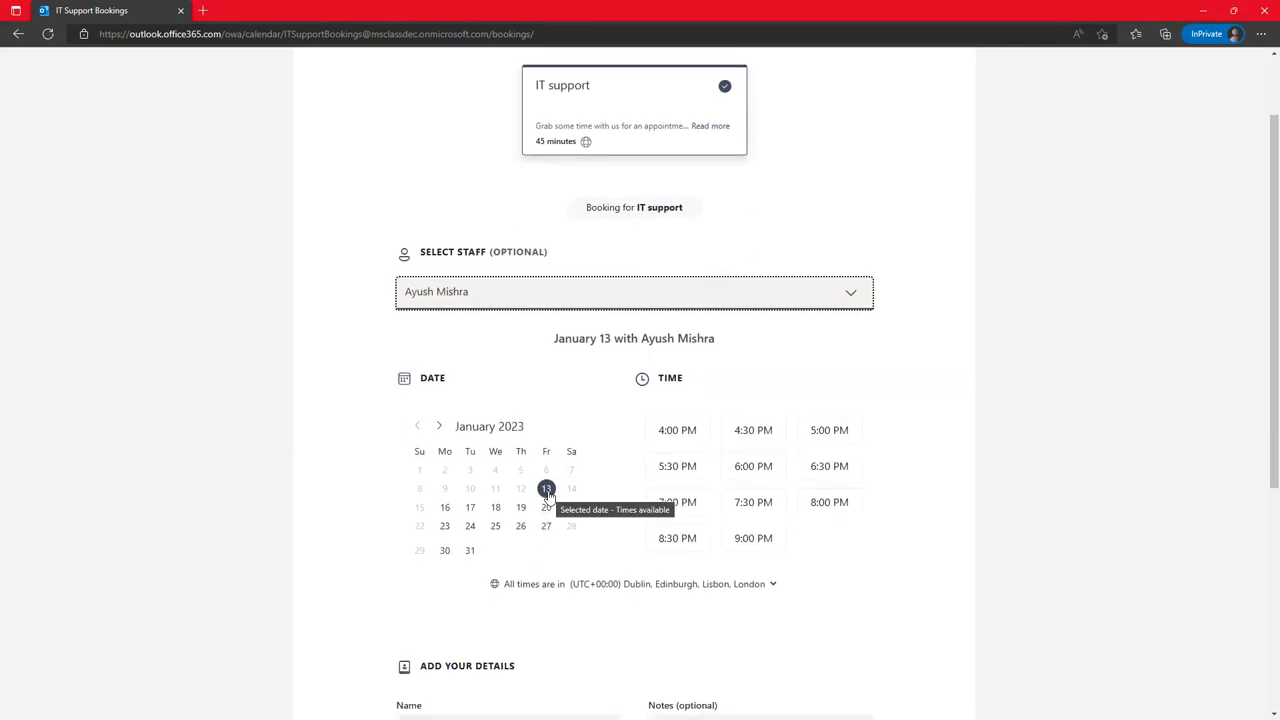
# Pick the 5:00 PM slot on January 13 and enter the customer's name.
pyautogui.click(829, 433)
pyautogui.scroll(-1, 608, 619)
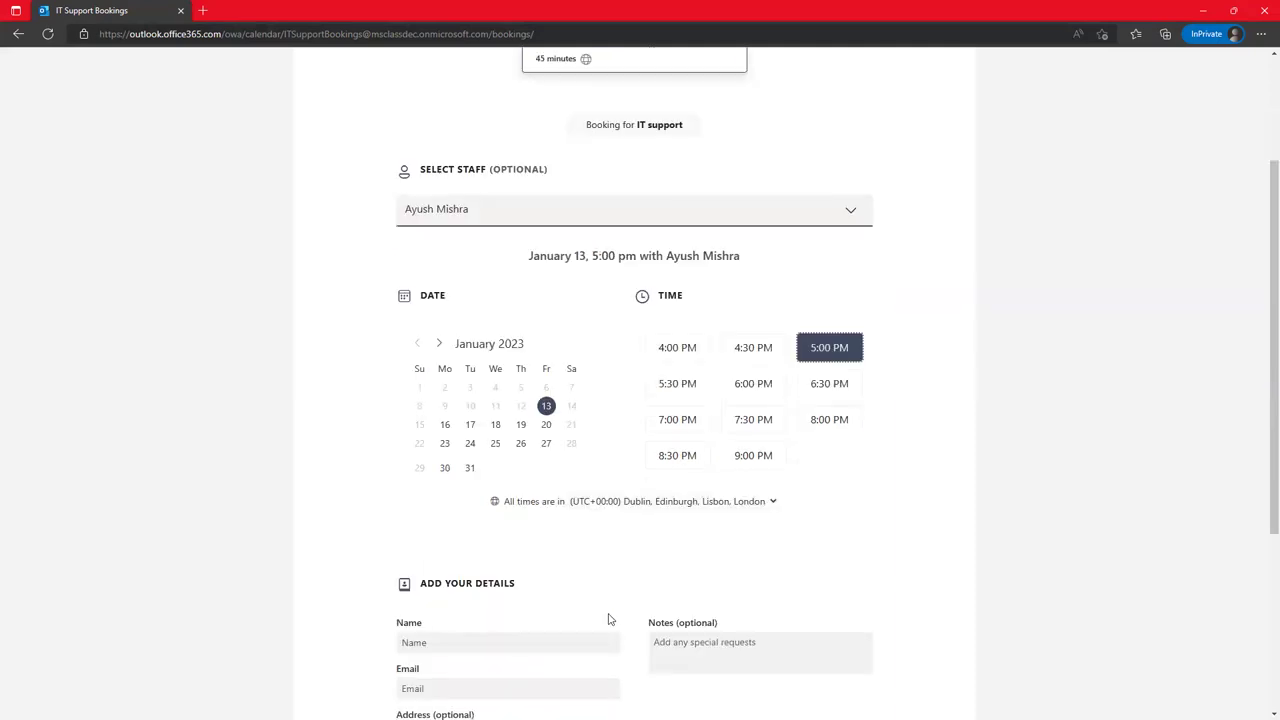
pyautogui.scroll(-3, 608, 619)
pyautogui.click(489, 326)
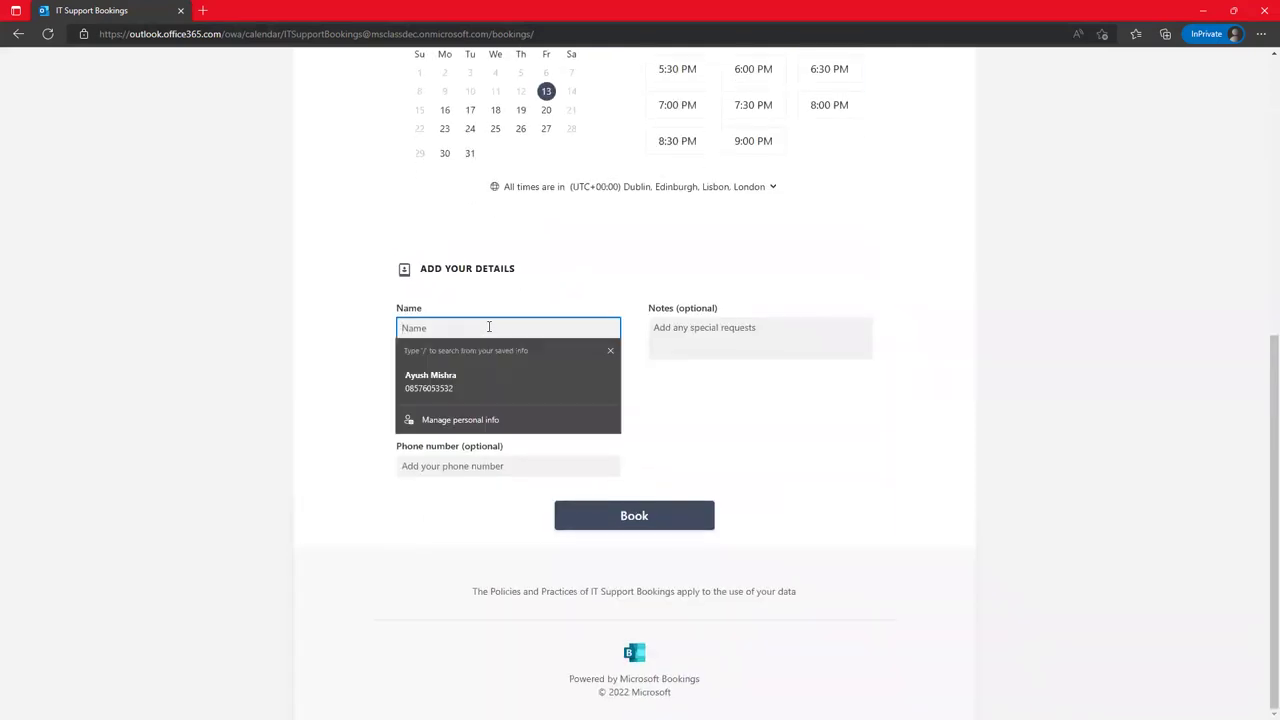
pyautogui.write('AYush')
pyautogui.press('Tab')
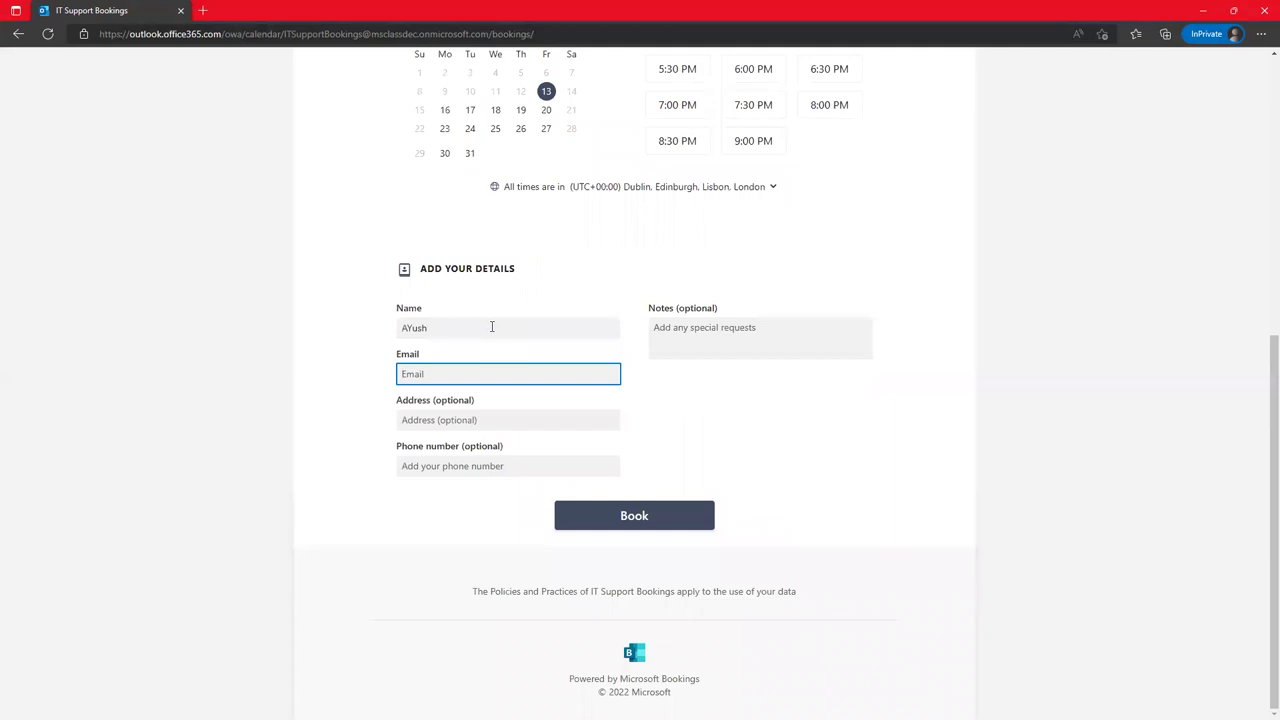
pyautogui.hotkey('shift', 'Tab')
pyautogui.write('Ayush')
pyautogui.press('Tab')
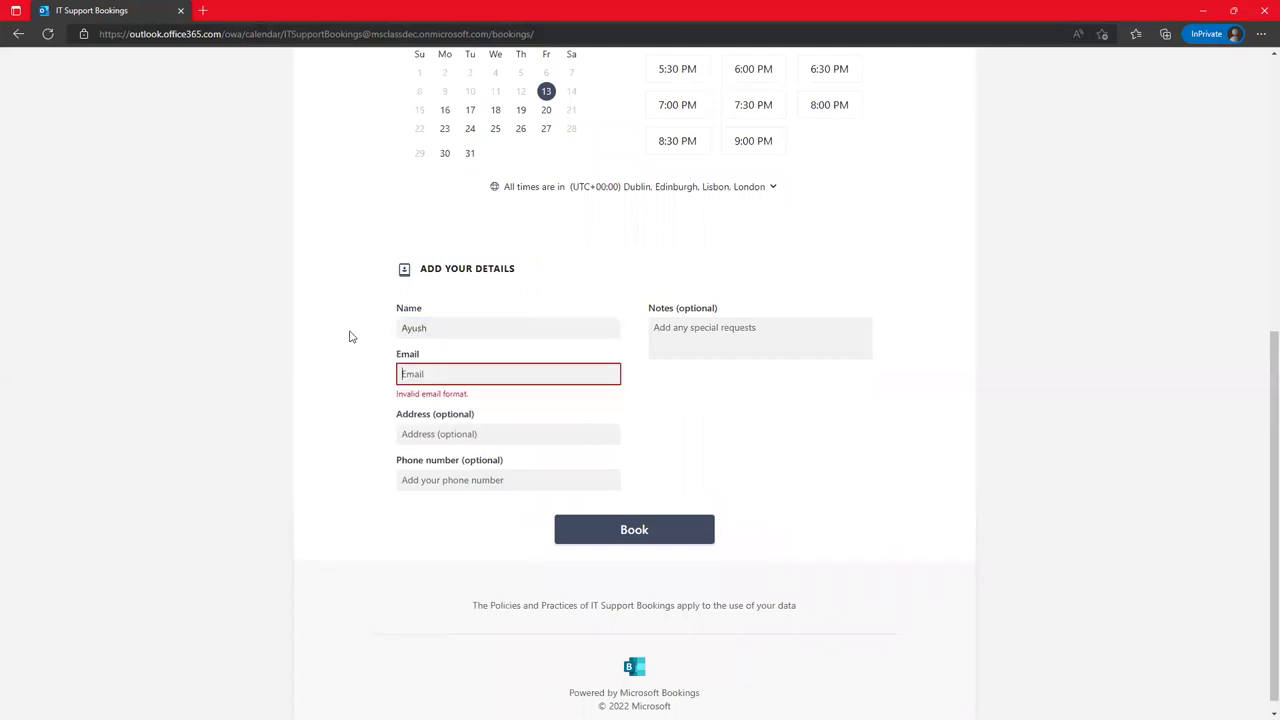
# Fill in the e-mail by pasting a copied tenant address and changing its mailbox name.
pyautogui.write('ayushof')
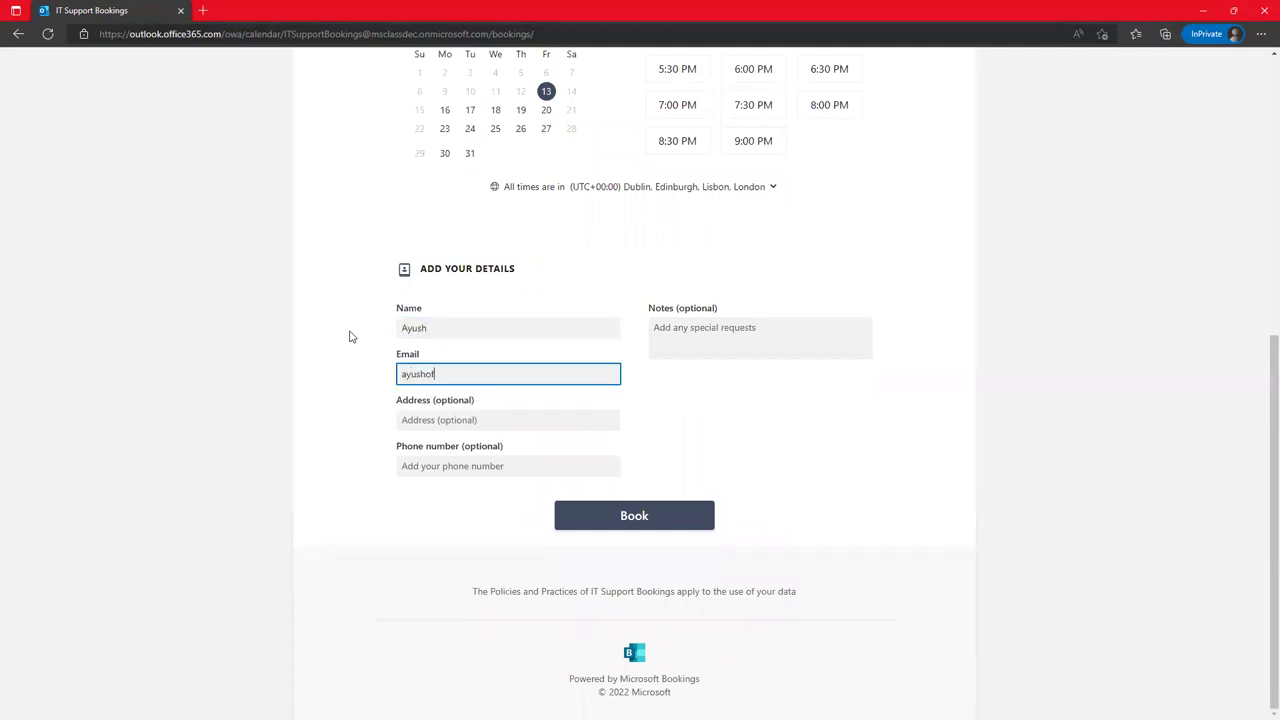
pyautogui.press('BackSpace')
pyautogui.press('BackSpace')
pyautogui.press('BackSpace')
pyautogui.press('BackSpace')
pyautogui.press('BackSpace')
pyautogui.press('BackSpace')
pyautogui.press('BackSpace')
pyautogui.press('BackSpace')
pyautogui.press('BackSpace')
pyautogui.press('BackSpace')
pyautogui.press('BackSpace')
pyautogui.press('BackSpace')
pyautogui.press('BackSpace')
pyautogui.press('BackSpace')
pyautogui.press('BackSpace')
pyautogui.press('super+v')
pyautogui.click(454, 558)
pyautogui.moveTo(428, 377); pyautogui.dragTo(363, 371)
pyautogui.write('admin')
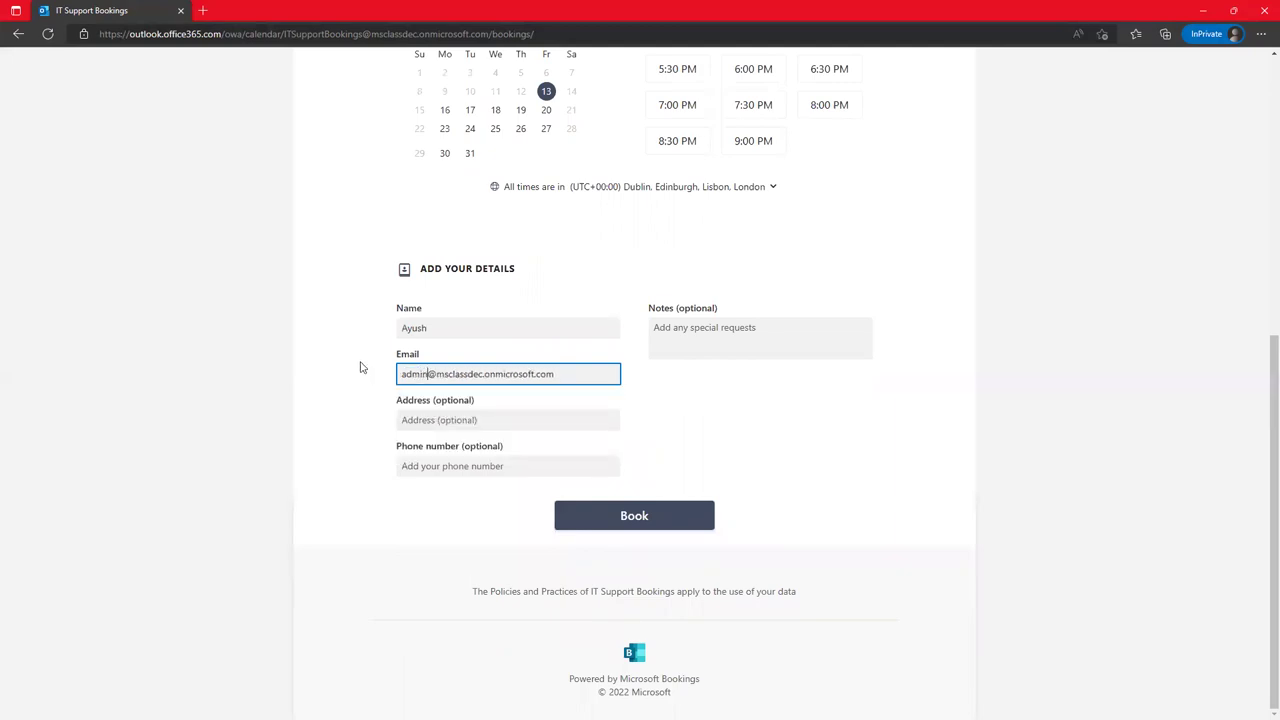
# Add the note 'Need help on MS Office Installation.' and submit the booking.
pyautogui.click(719, 341)
pyautogui.write('Need help on MS Off')
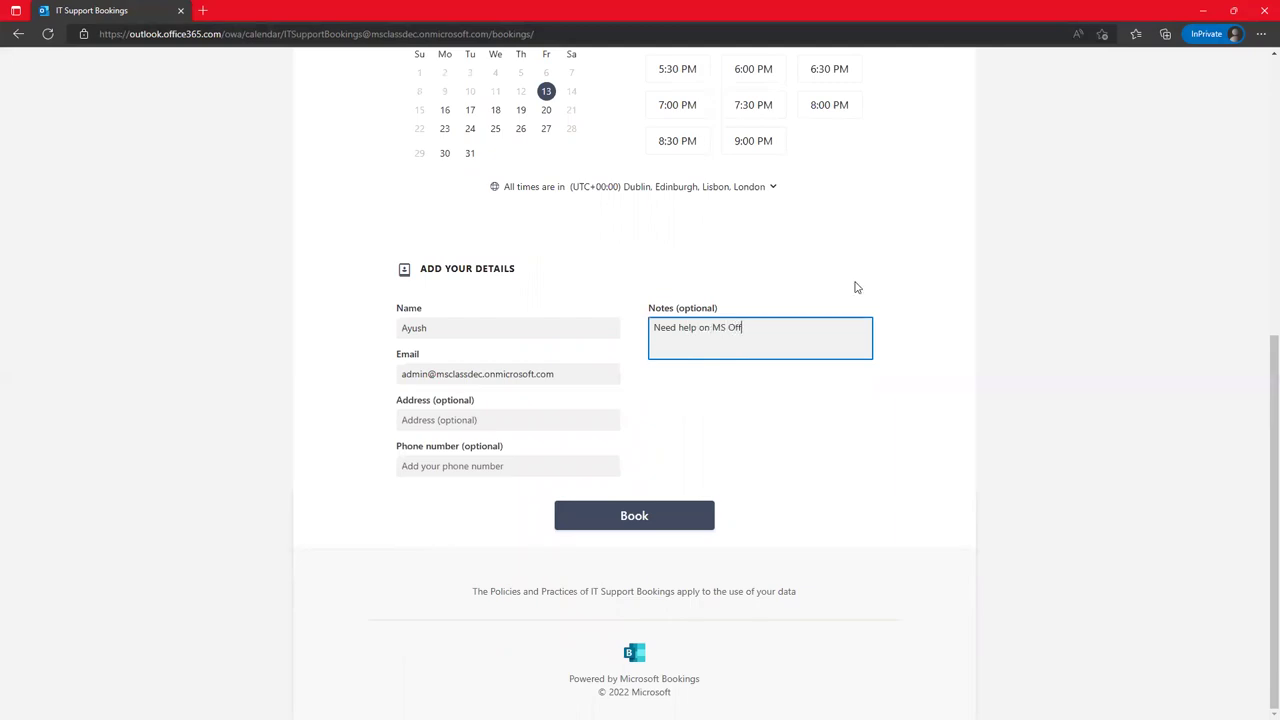
pyautogui.write('ice Installation.')
pyautogui.click(531, 421)
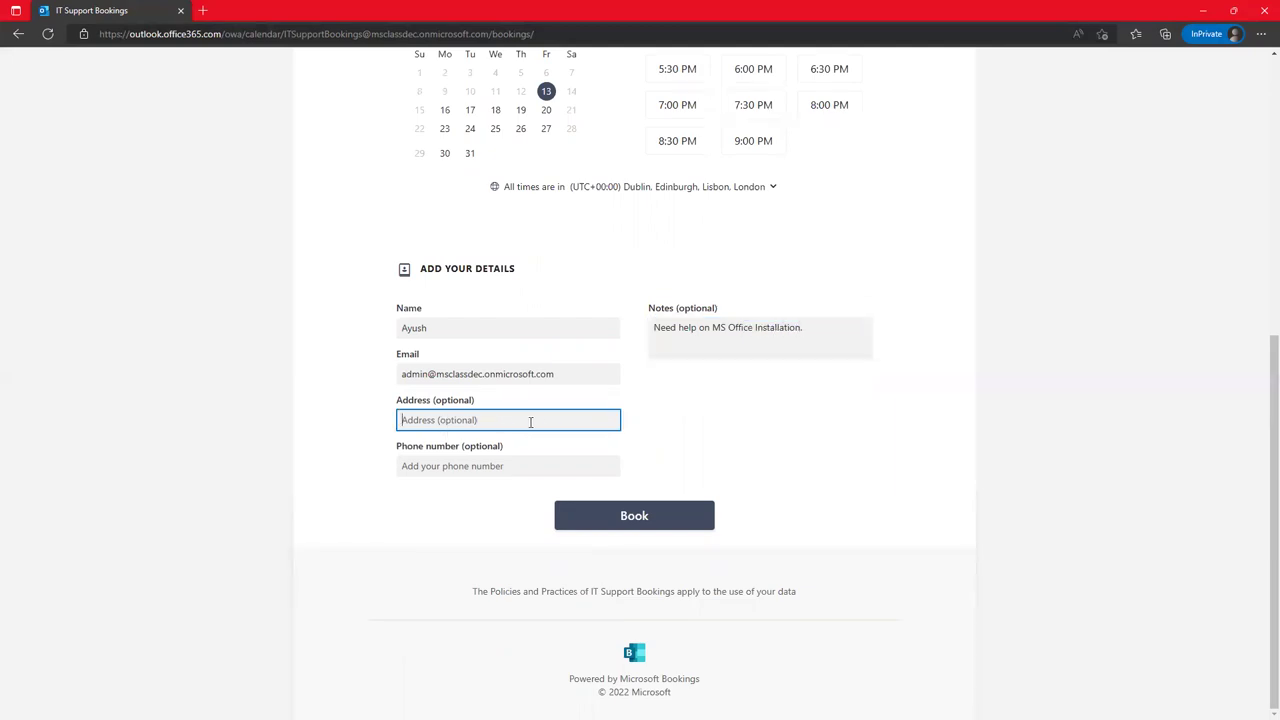
pyautogui.click(627, 515)
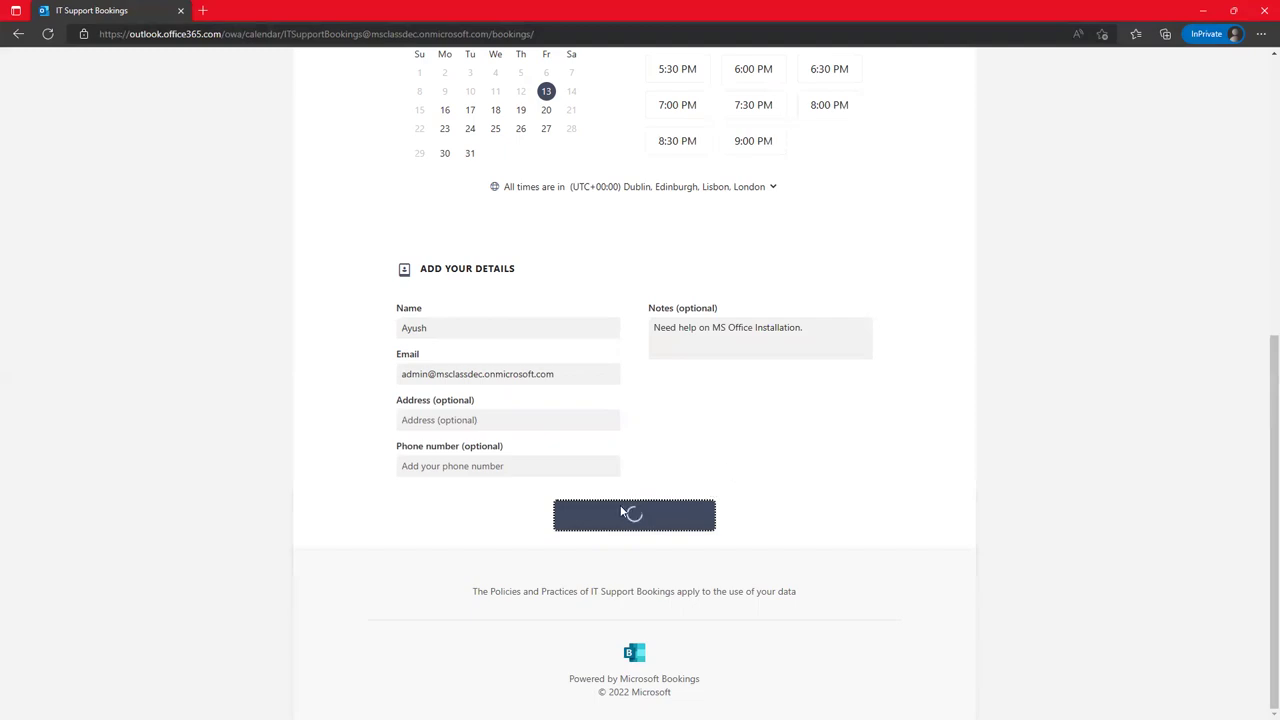
pyautogui.scroll(5, 640, 450)
pyautogui.scroll(-5, 606, 389)
# Load the saved booking page link from clipboard history in a new private tab.
pyautogui.click(204, 10)
pyautogui.rightClick(288, 34)
pyautogui.click(329, 181)
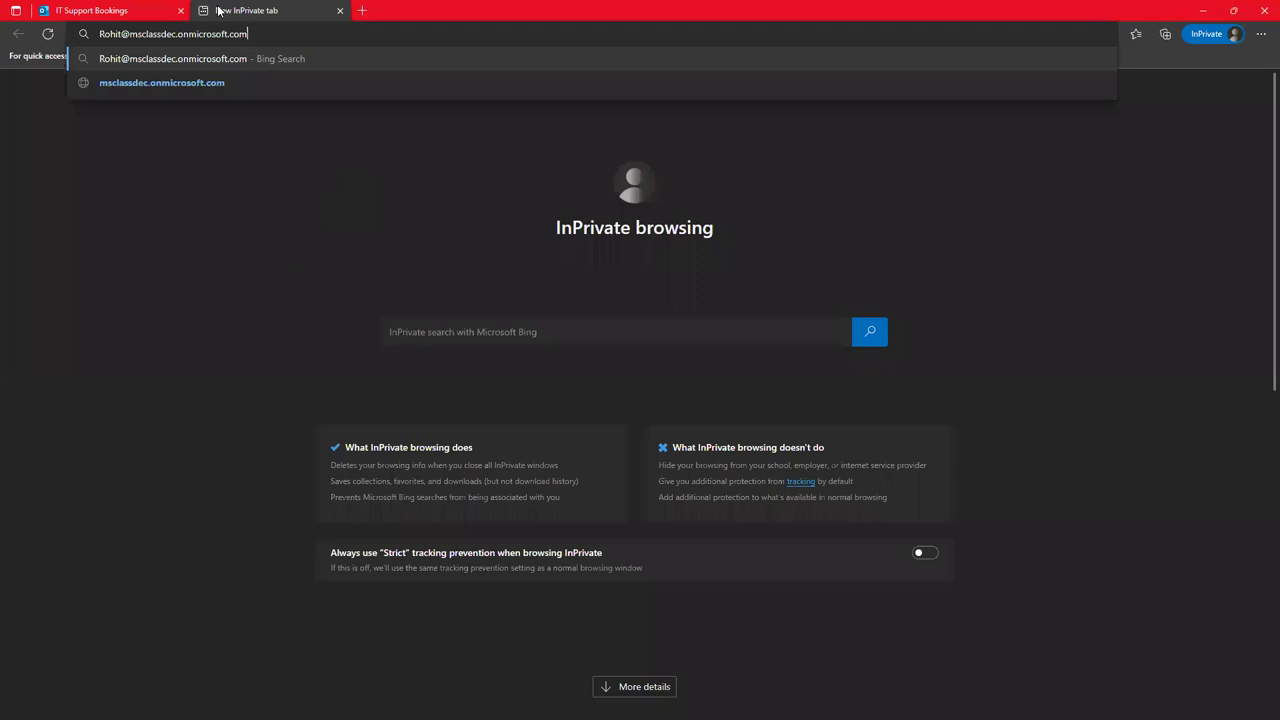
pyautogui.hotkey('ctrl', 'a')
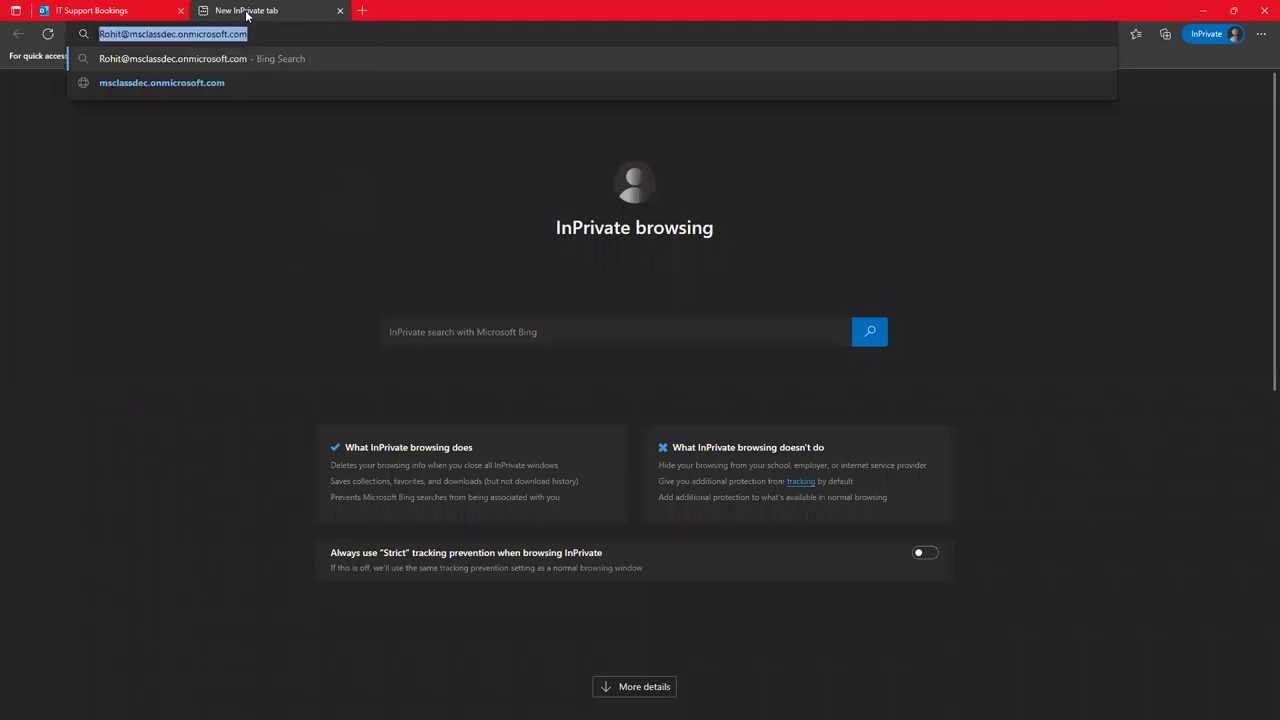
pyautogui.press('super+v')
pyautogui.click(340, 162)
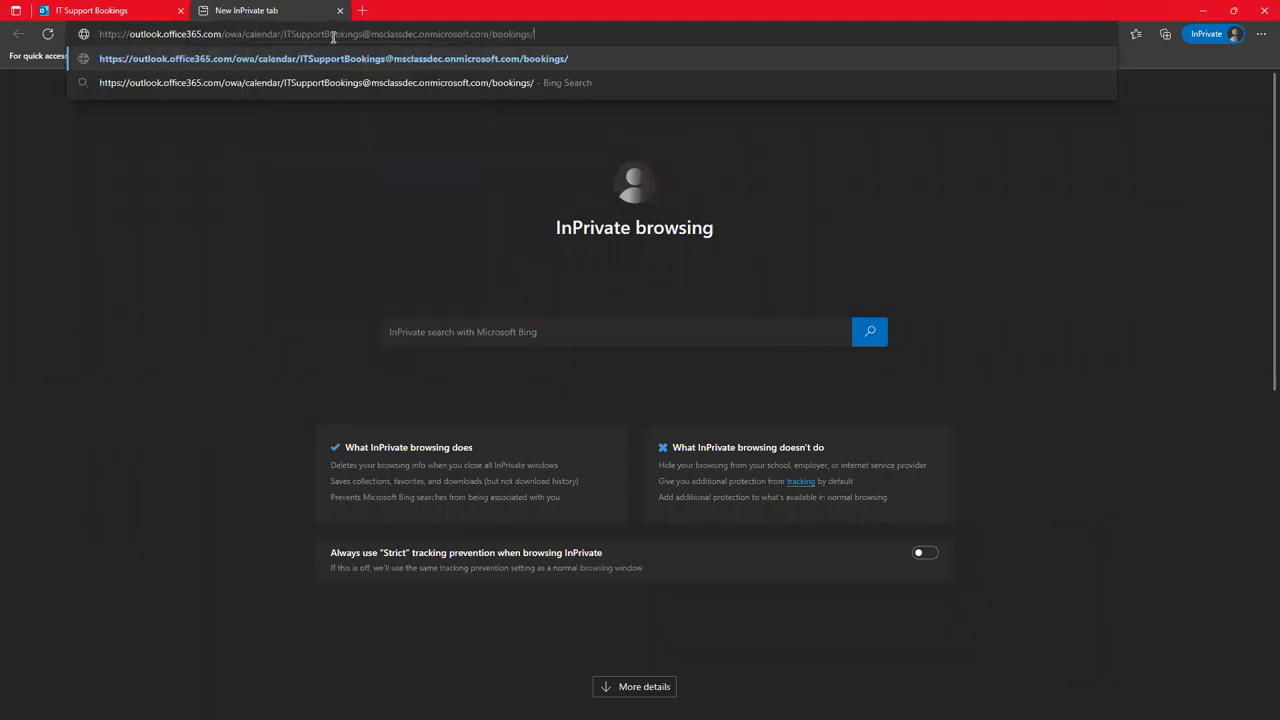
pyautogui.press('Return')
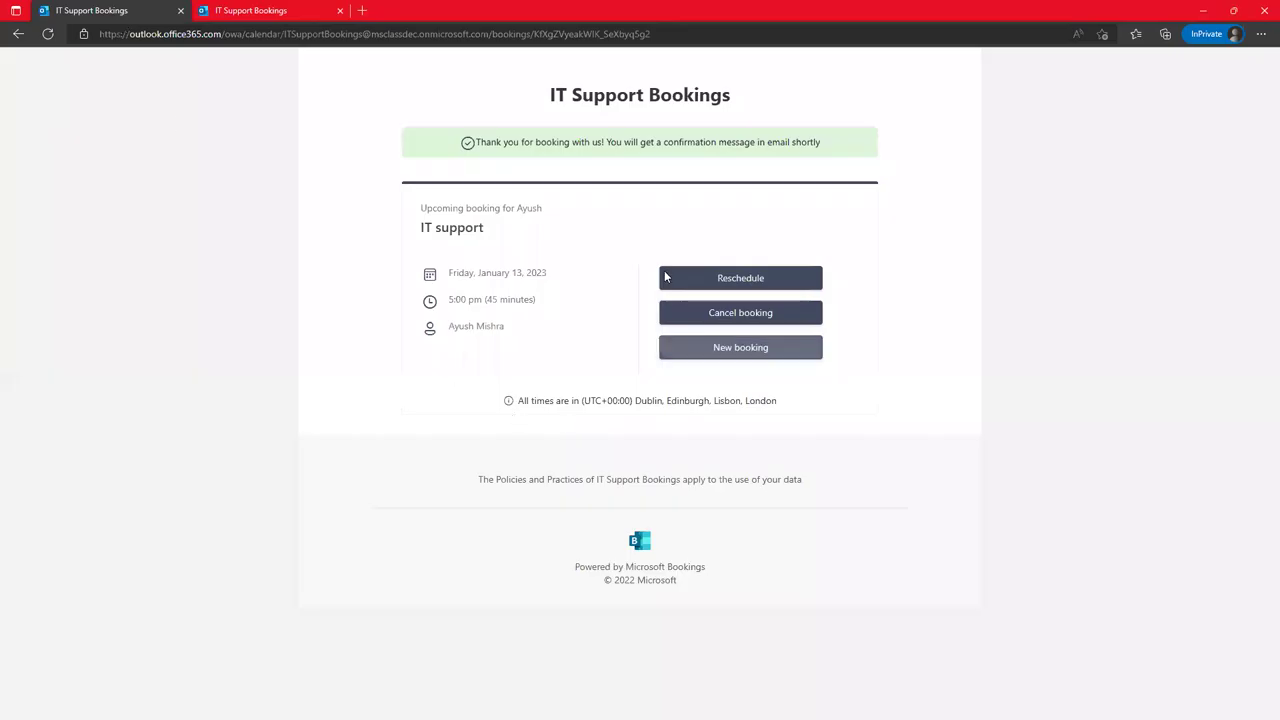
# Review the thank-you message and January 13, 5:00 pm booking details, then close the private window.
pyautogui.moveTo(478, 143); pyautogui.dragTo(768, 142)
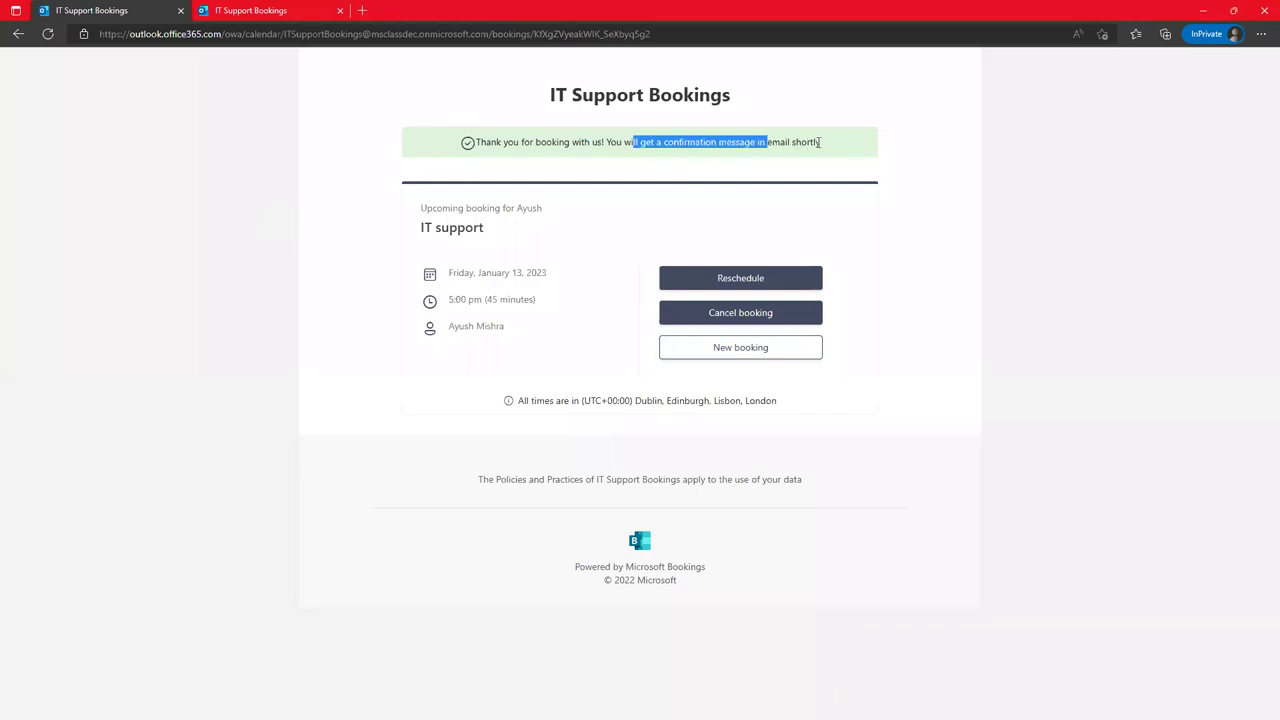
pyautogui.moveTo(416, 216); pyautogui.dragTo(561, 343)
pyautogui.click(560, 343)
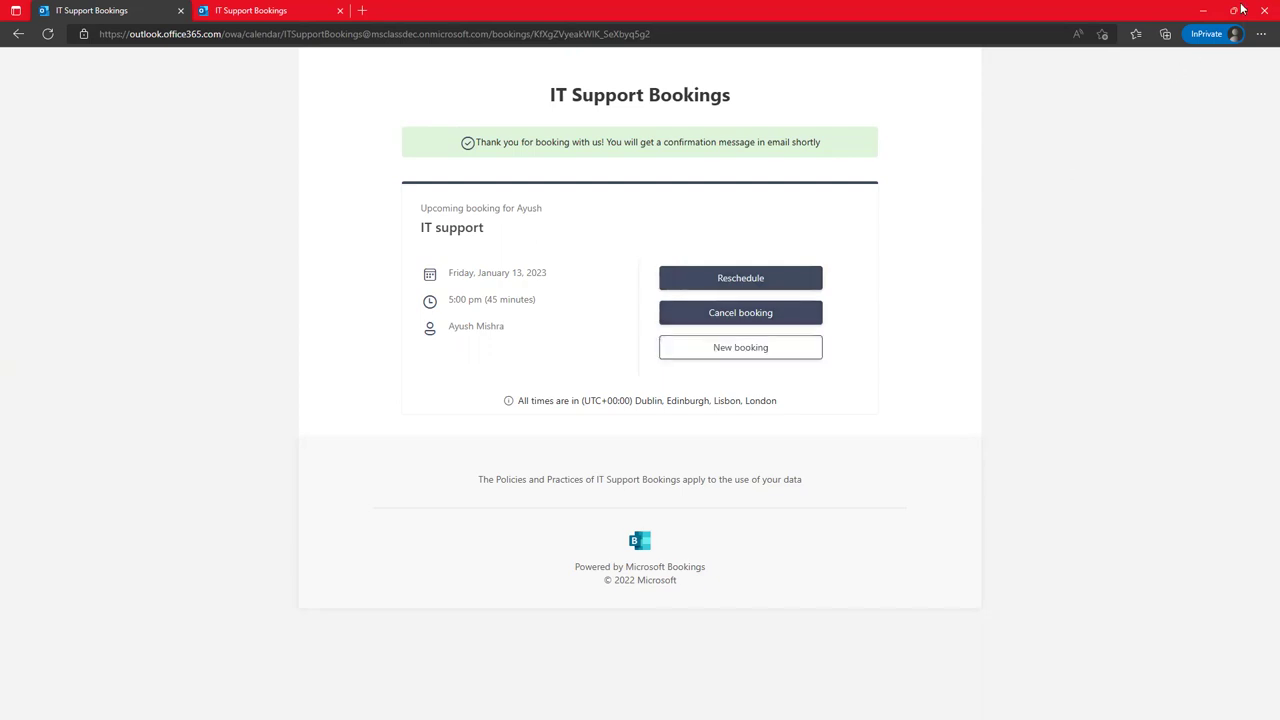
pyautogui.click(1203, 10)
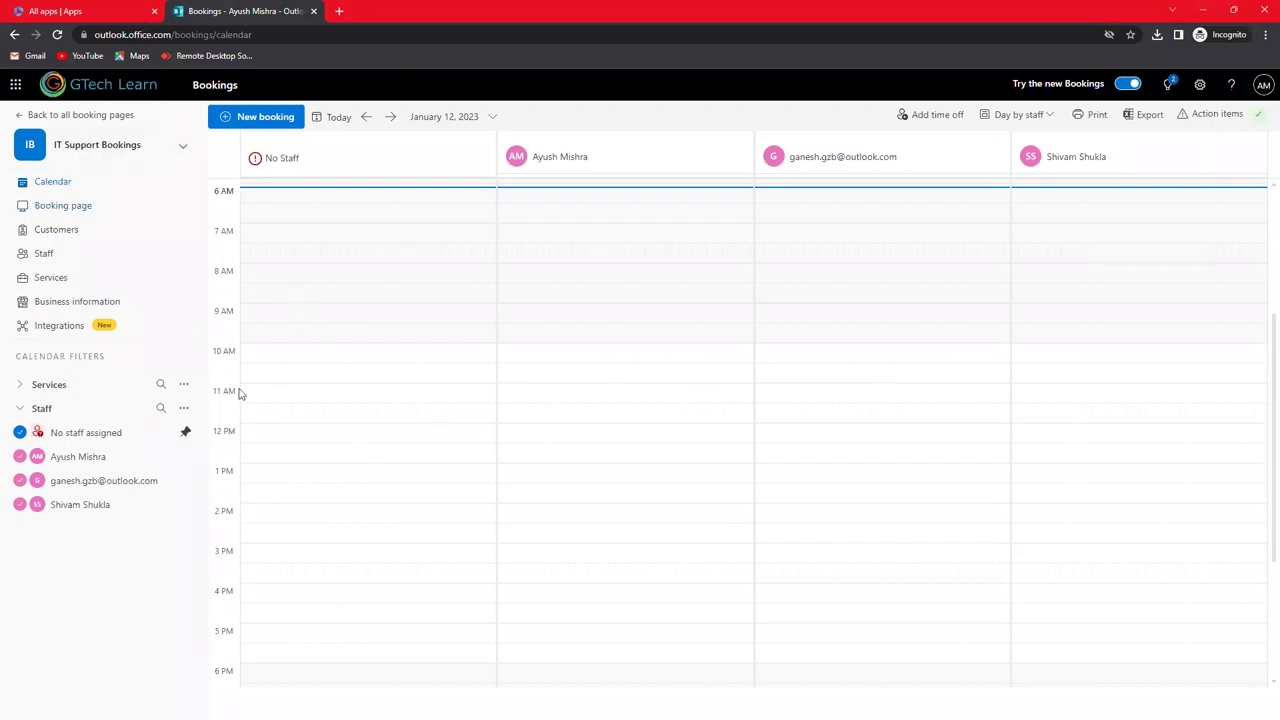
# Reload the bookings calendar and switch it to January 13, 2023.
pyautogui.click(58, 35)
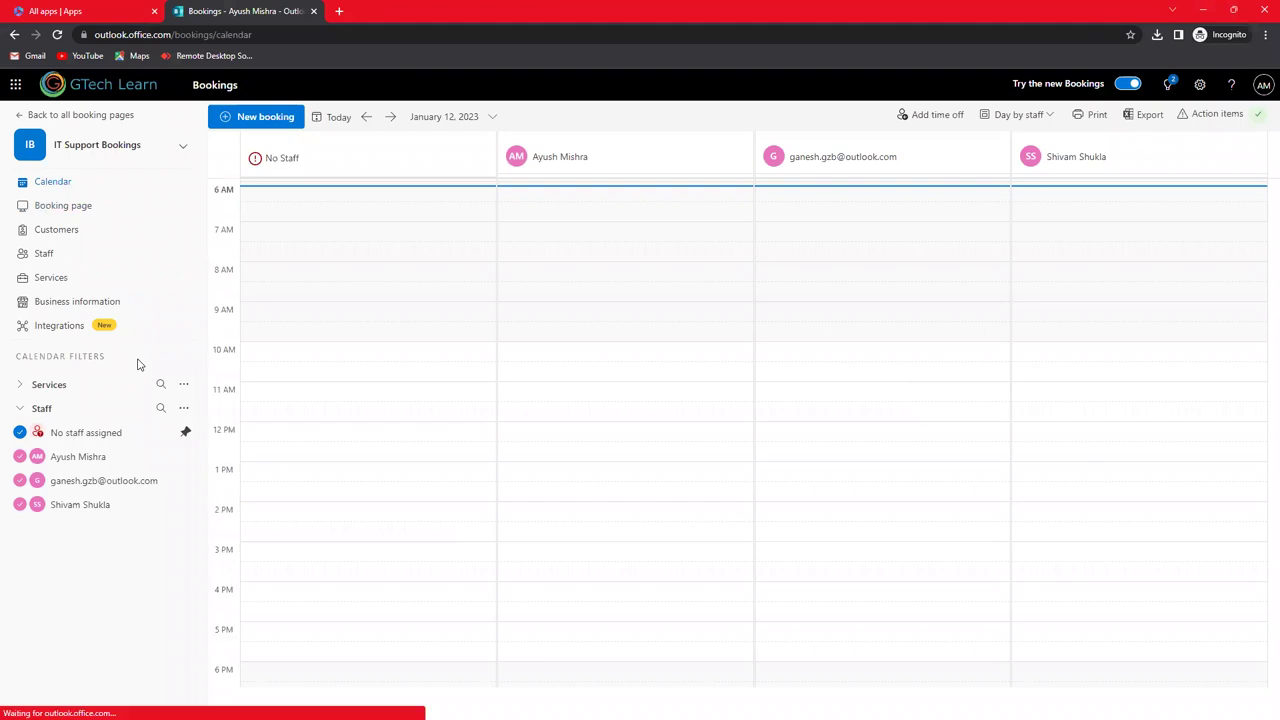
pyautogui.scroll(-3, 351, 425)
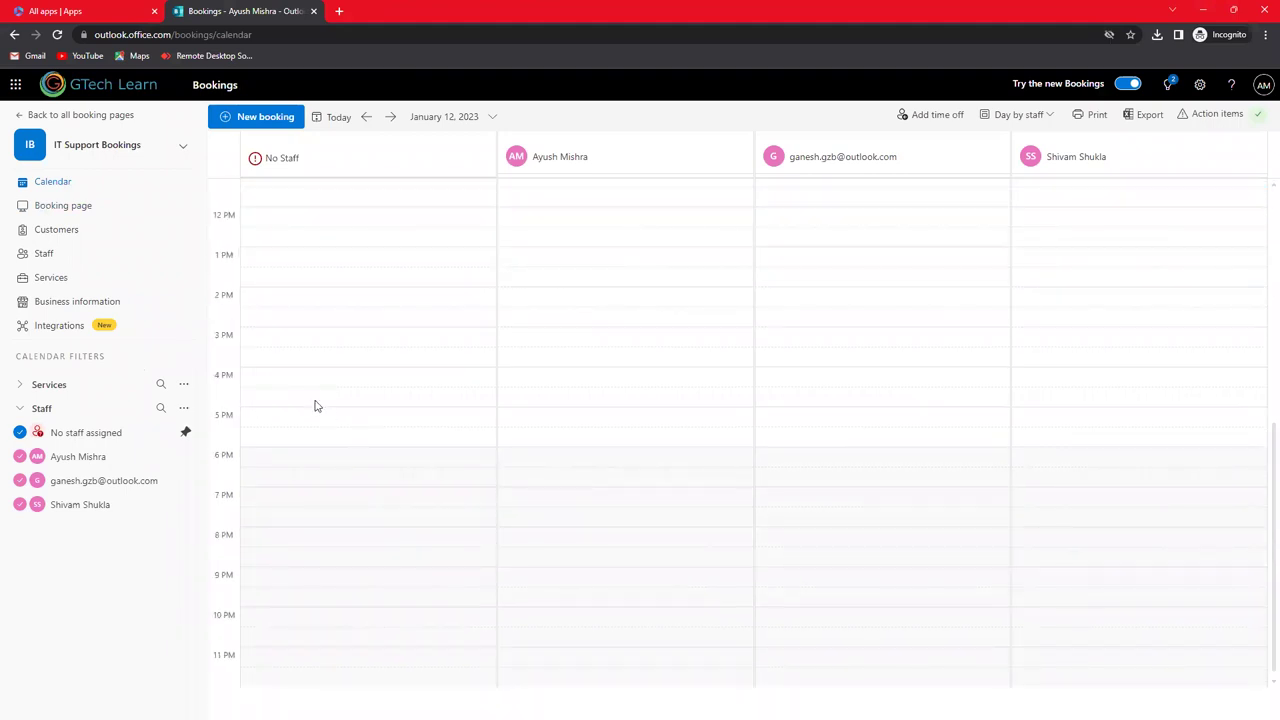
pyautogui.scroll(3, 377, 326)
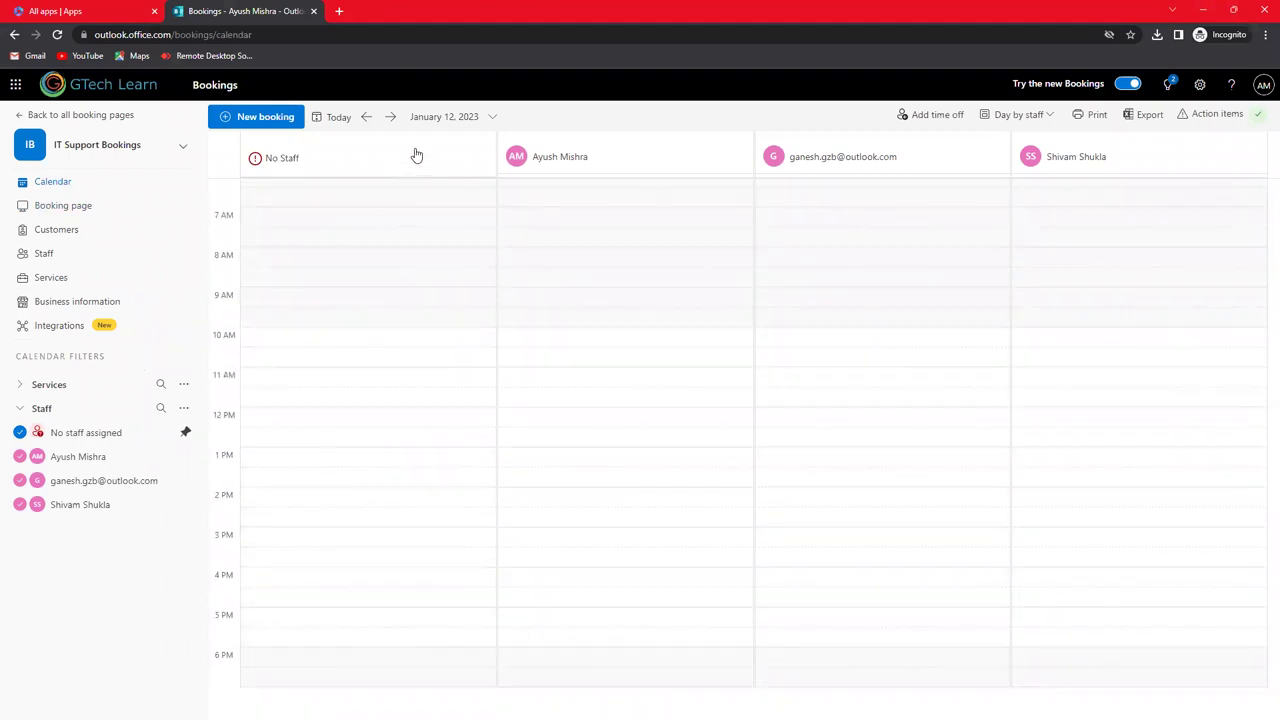
pyautogui.click(495, 120)
pyautogui.click(516, 205)
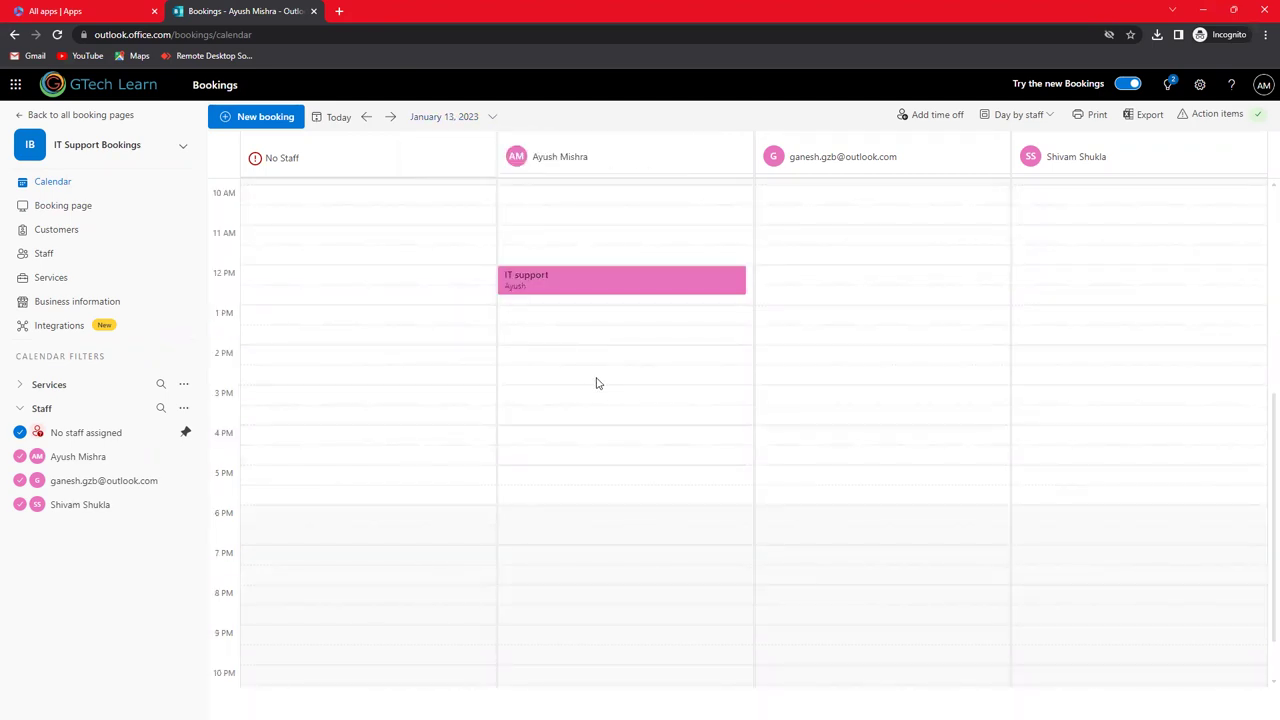
# Check the 12:00–12:45 PM IT support booking's details, then launch Outlook mail from the app list.
pyautogui.click(634, 280)
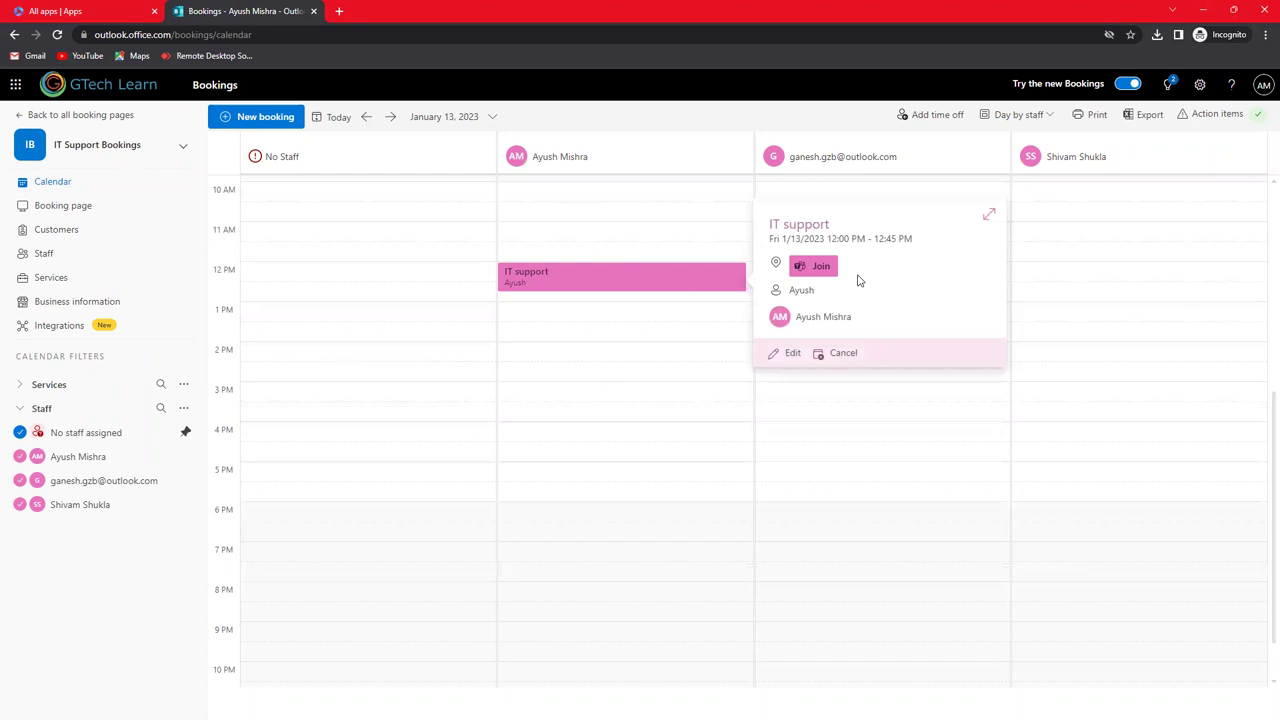
pyautogui.click(386, 126)
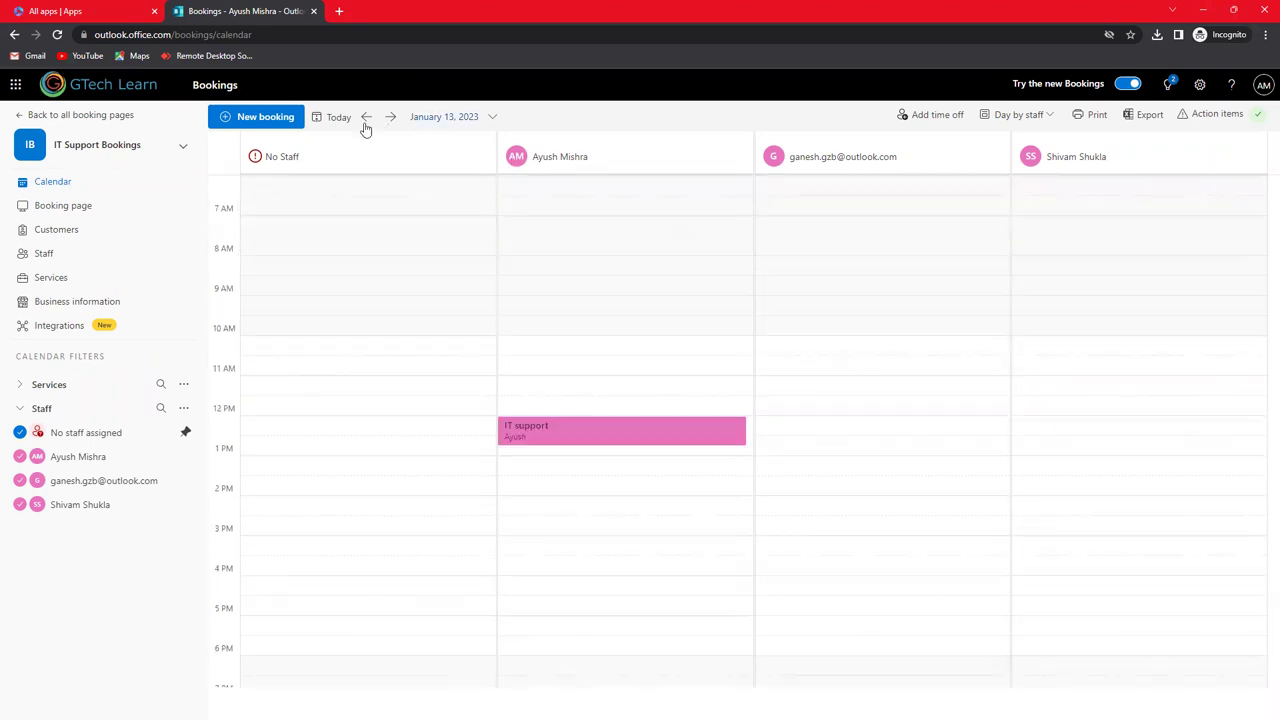
pyautogui.click(15, 84)
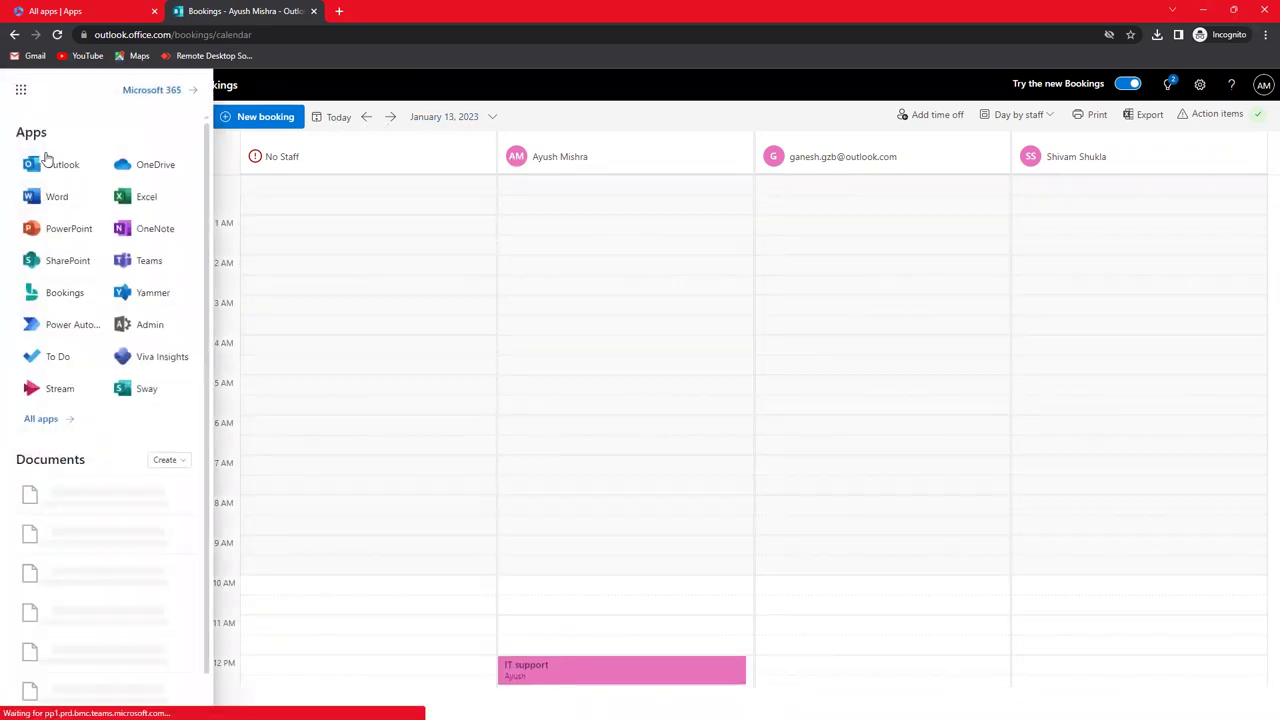
pyautogui.click(58, 166)
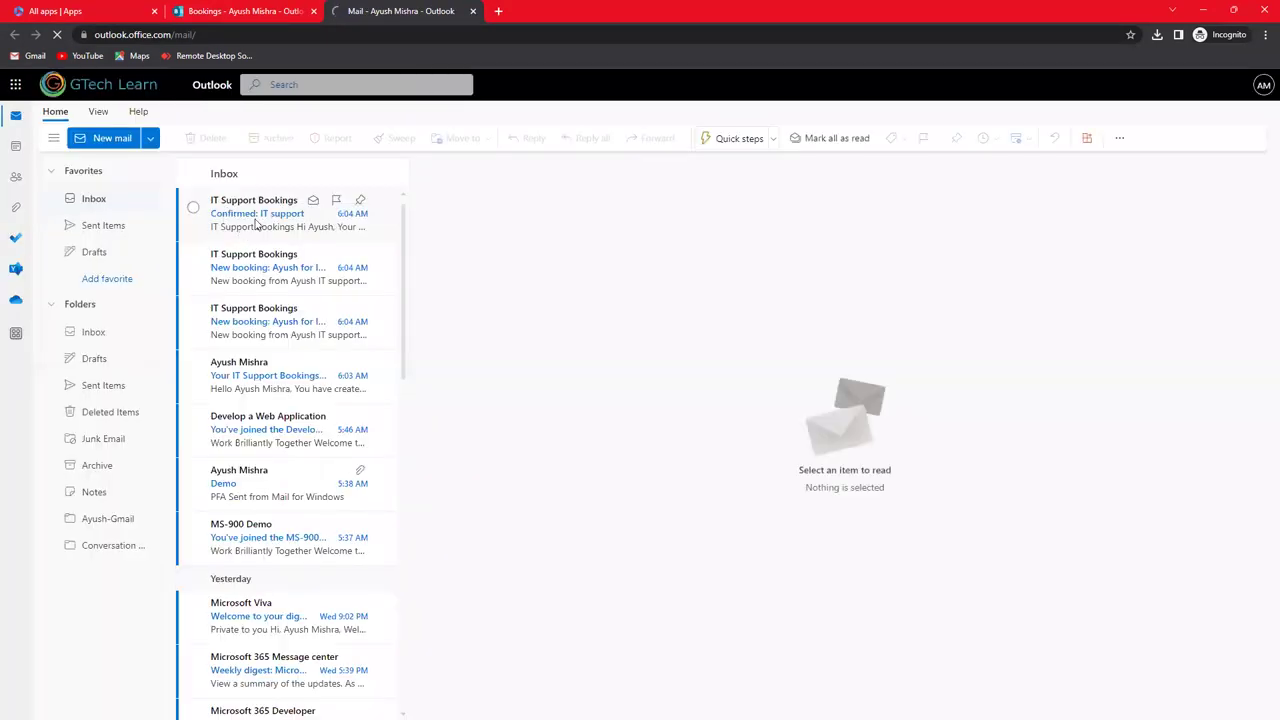
# Read through the 'Confirmed: IT support' email, then minimize the browser to reveal the slide.
pyautogui.click(257, 335)
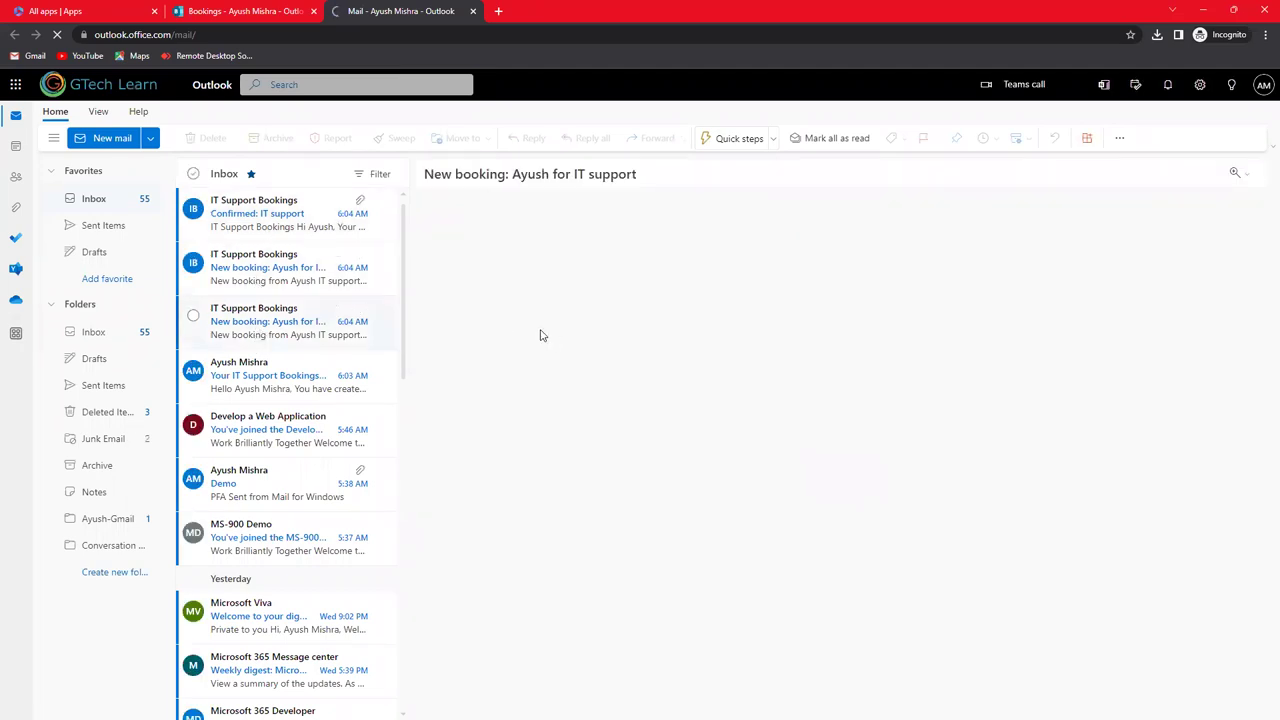
pyautogui.click(300, 218)
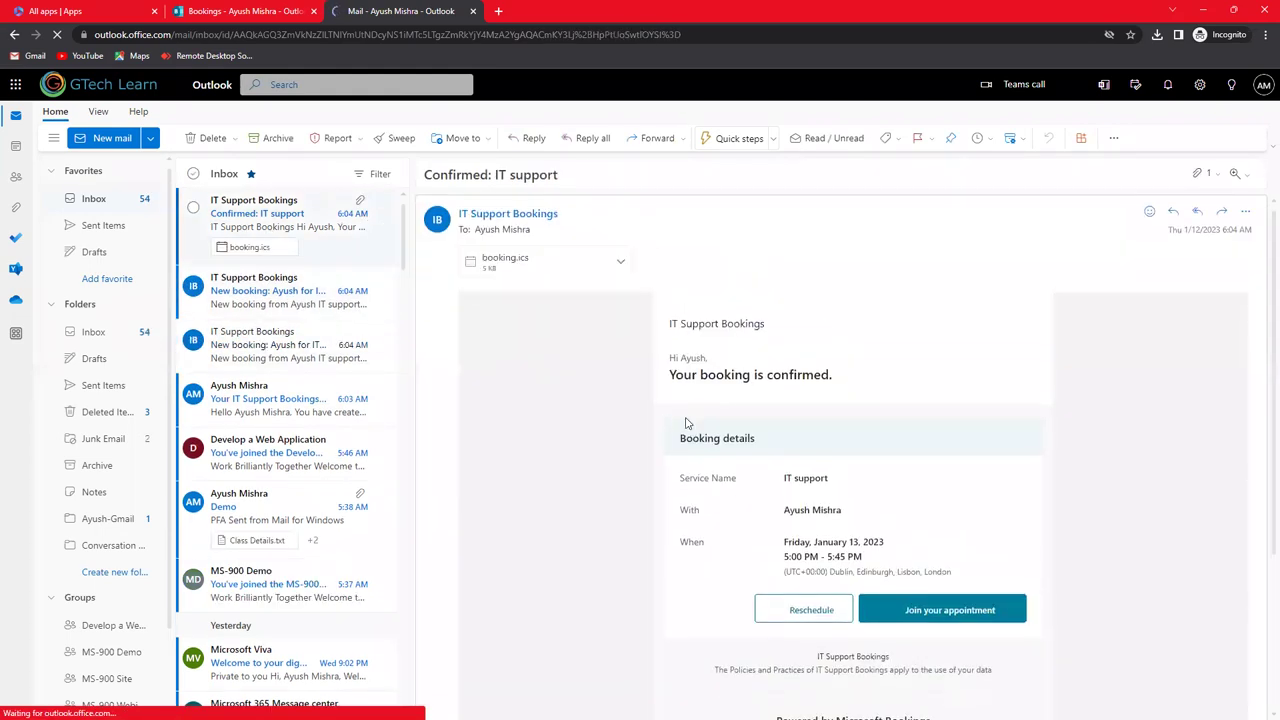
pyautogui.moveTo(668, 290); pyautogui.dragTo(860, 314)
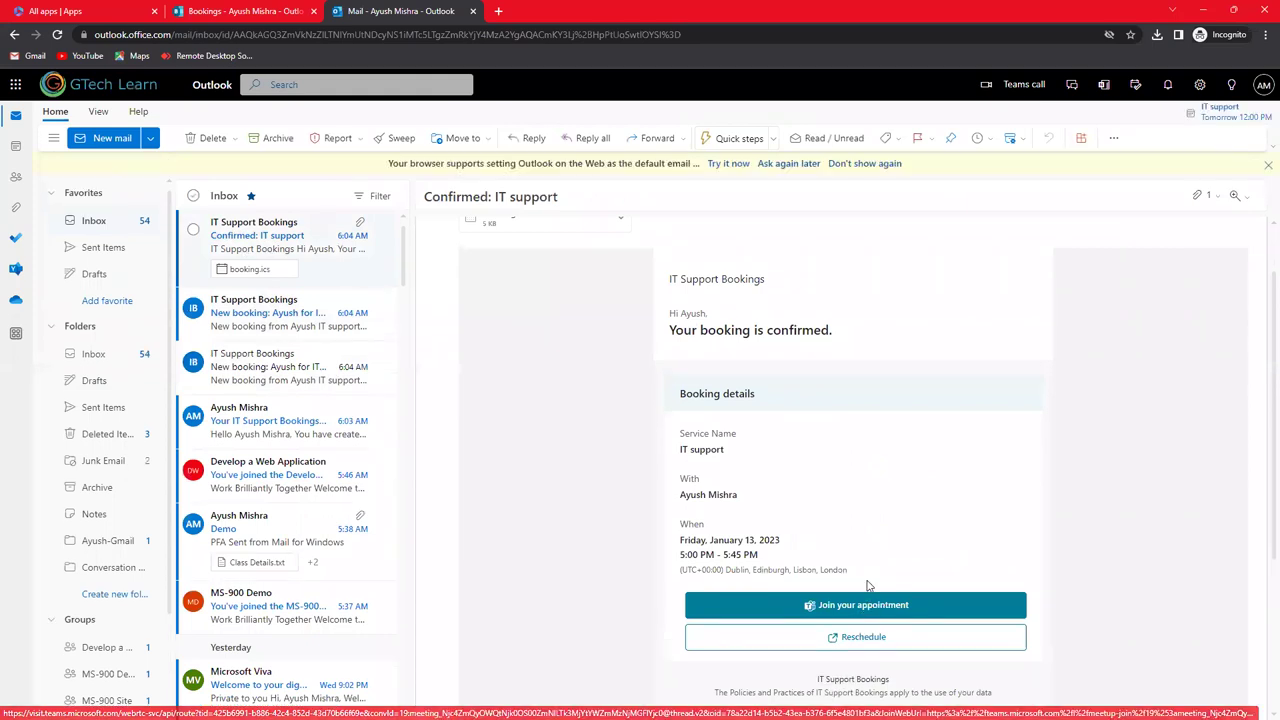
pyautogui.scroll(-3, 505, 458)
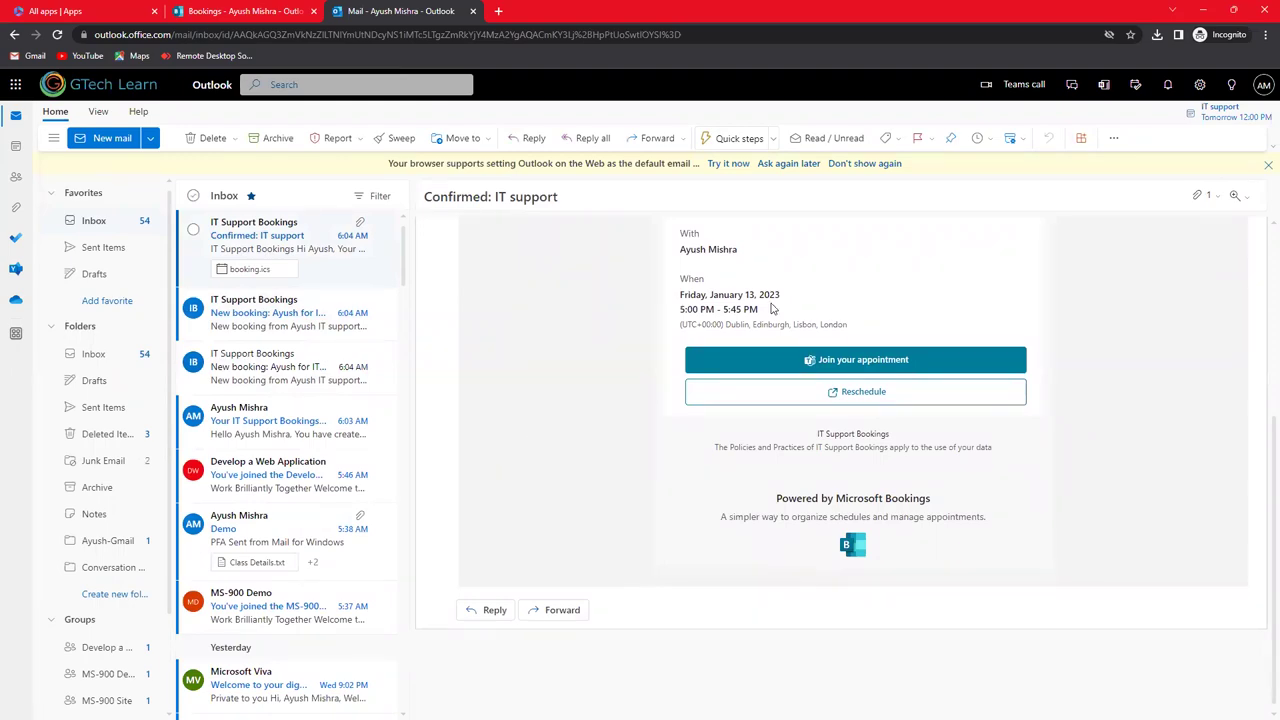
pyautogui.click(1201, 11)
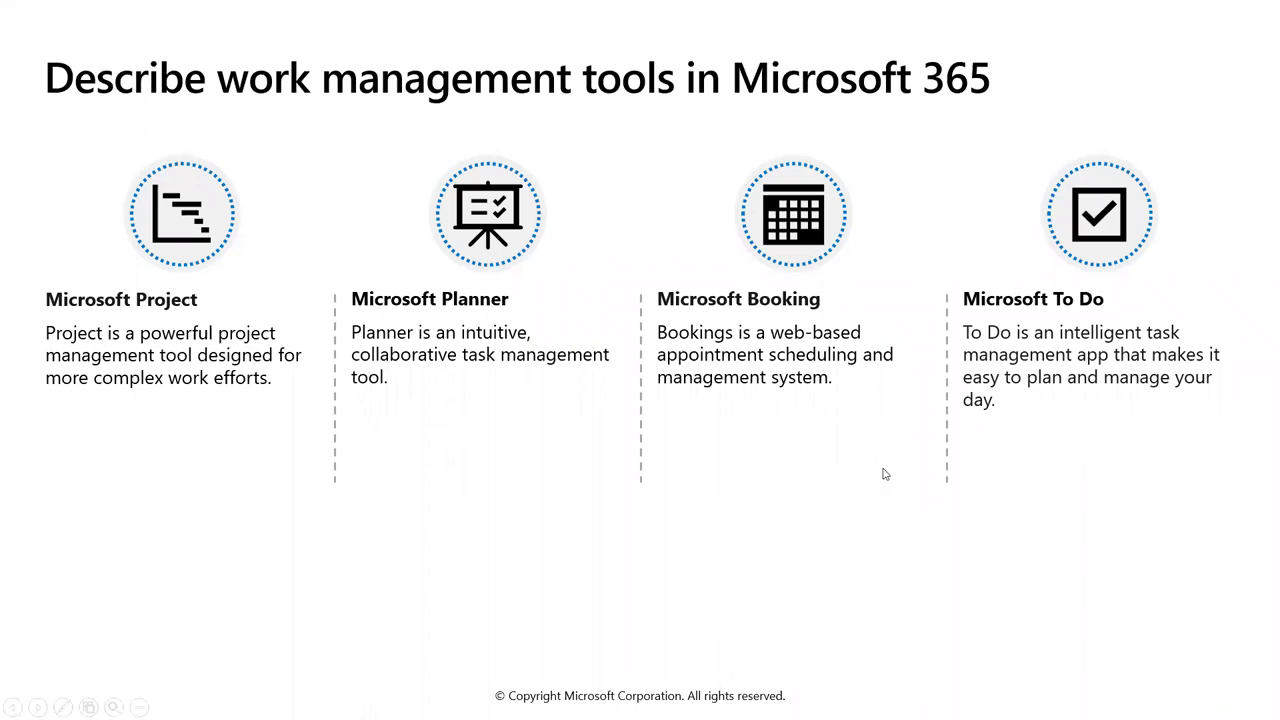
# Advance to the Microsoft Exchange email and calendaring slide.
pyautogui.press('Right')
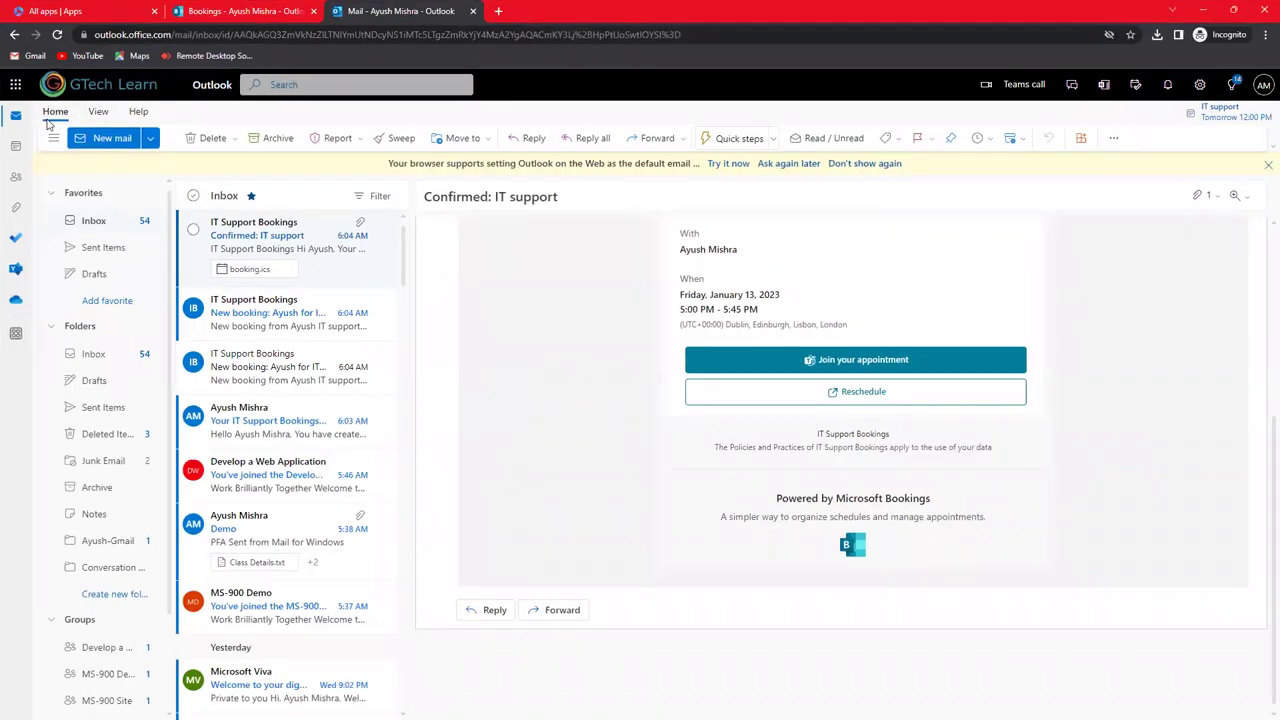
# Open the Microsoft 365 admin center in a new tab and close the Bookings and Outlook mail tabs.
pyautogui.click(14, 85)
pyautogui.click(143, 326)
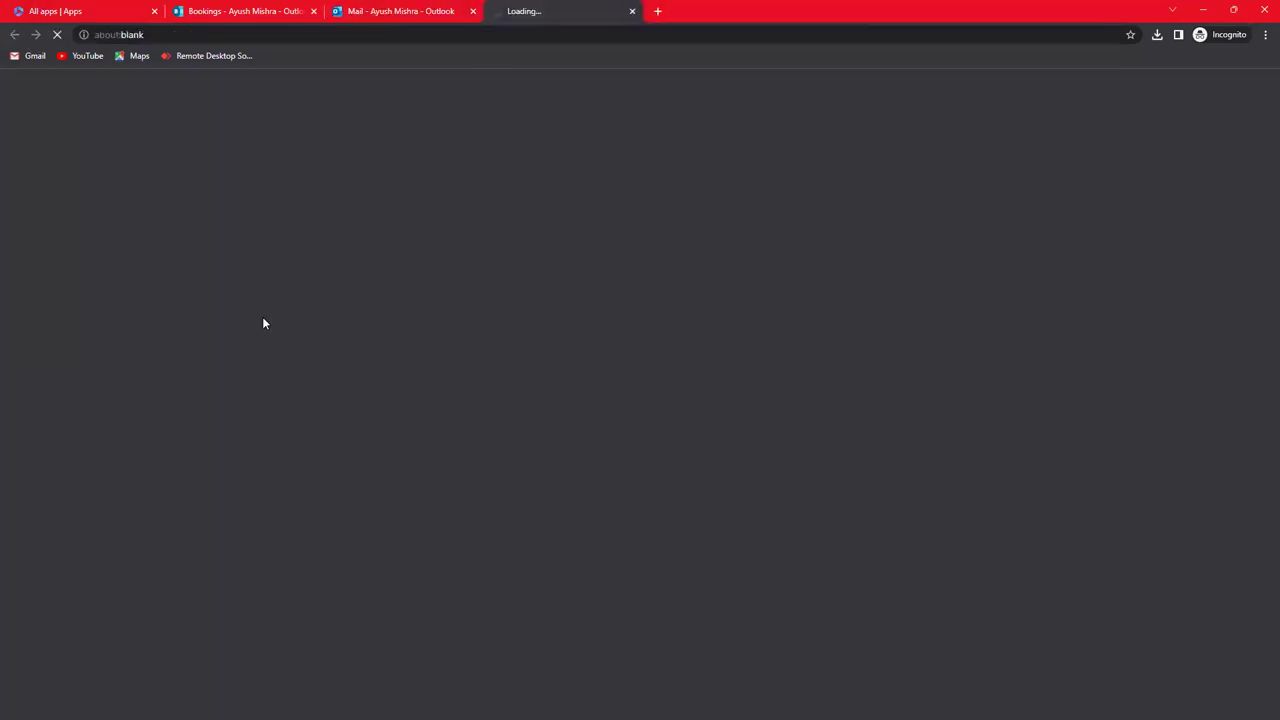
pyautogui.moveTo(517, 11); pyautogui.dragTo(198, 12)
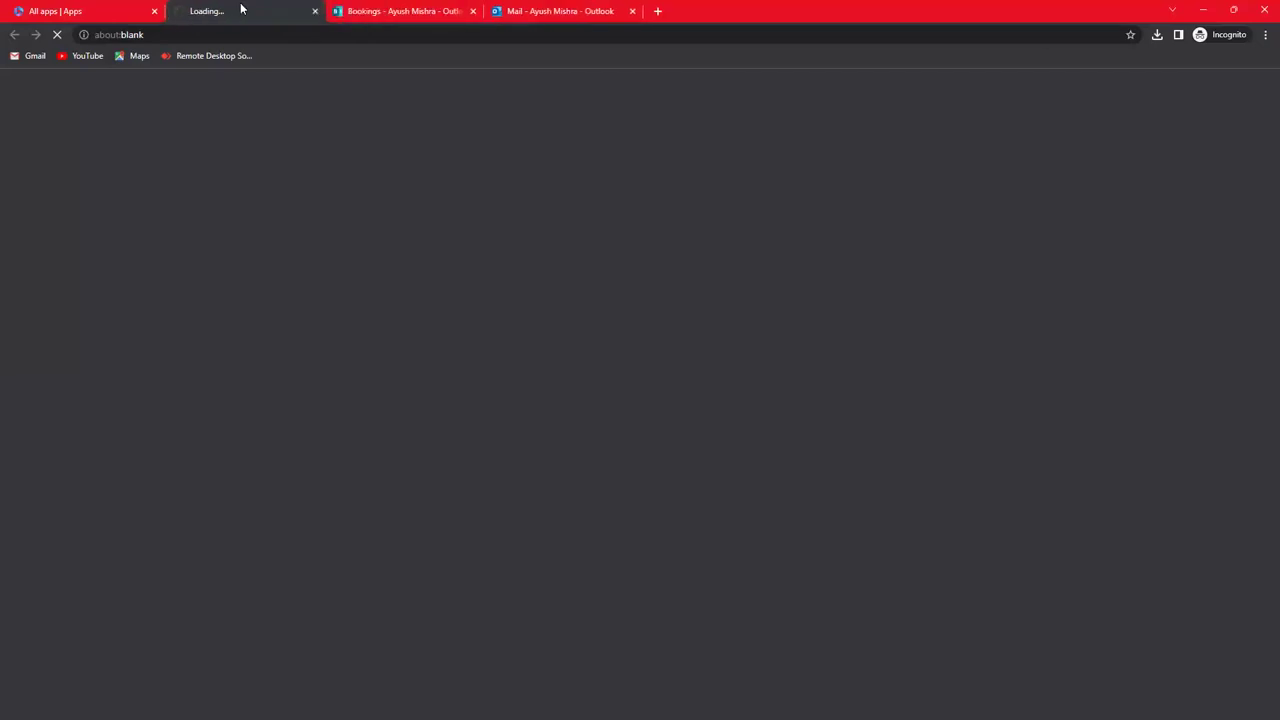
pyautogui.click(473, 12)
pyautogui.click(473, 12)
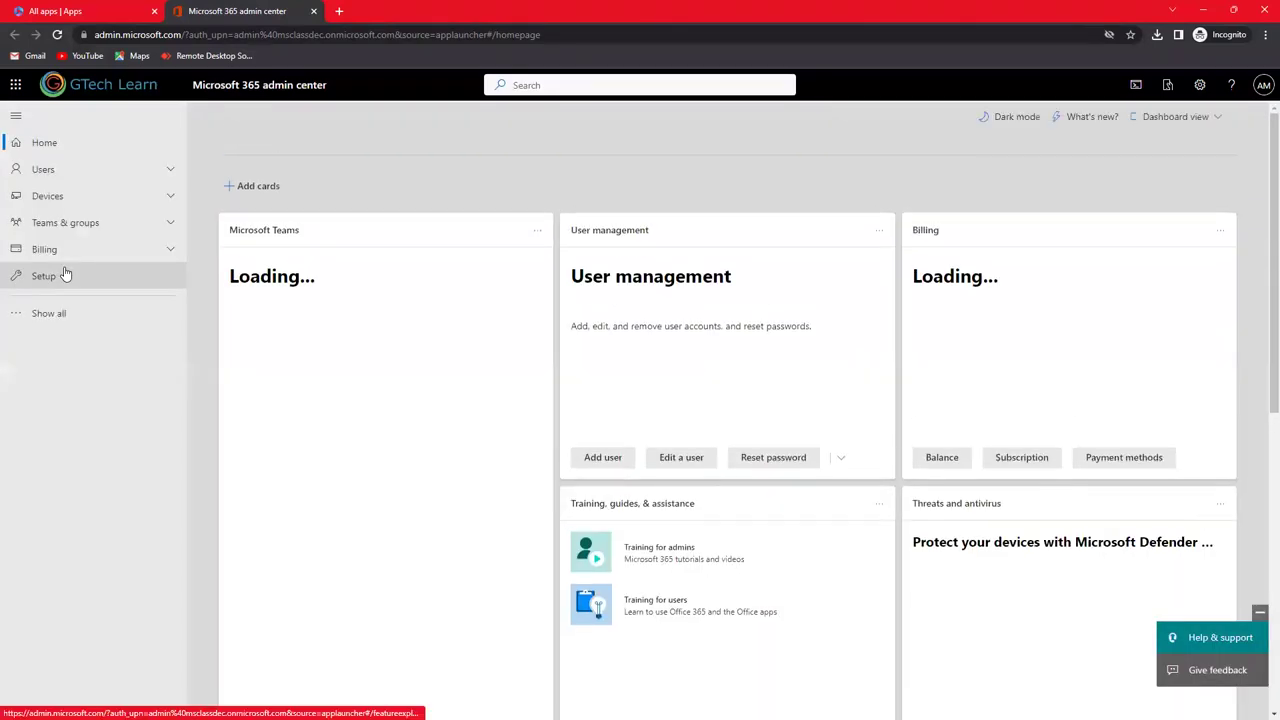
# Go to the Exchange admin center's Recipients > Mailboxes list.
pyautogui.click(57, 313)
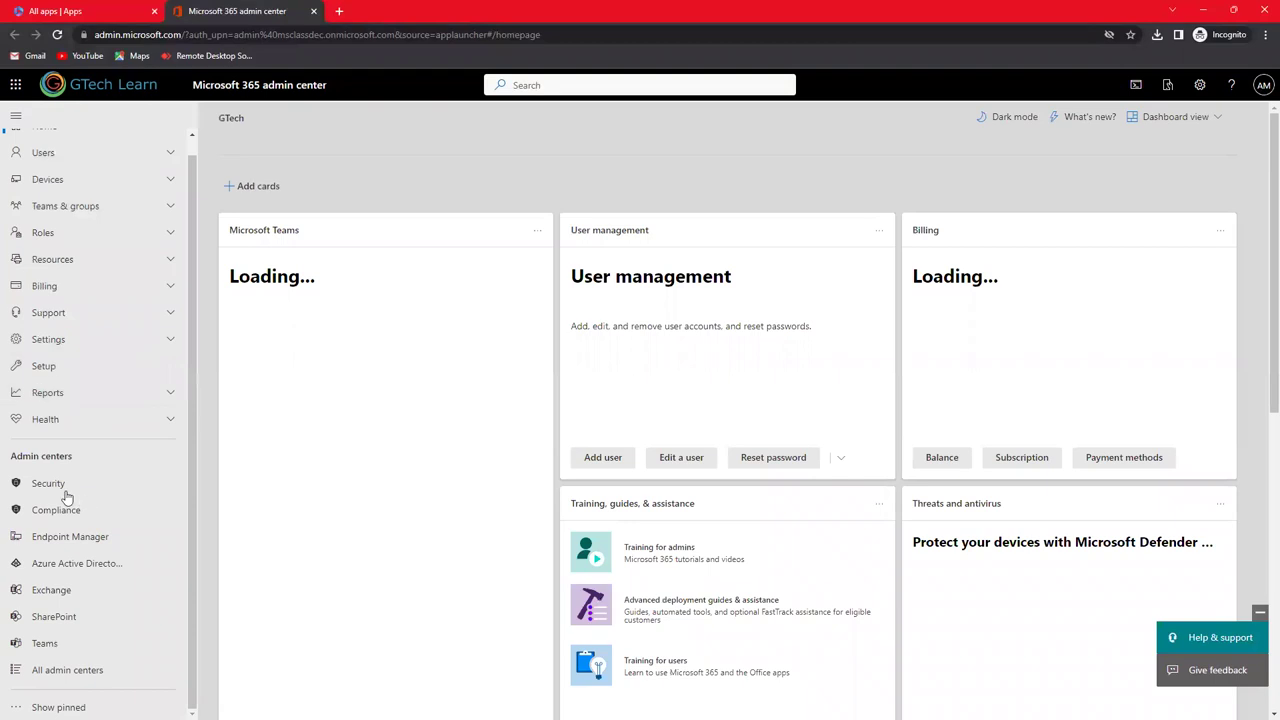
pyautogui.click(51, 590)
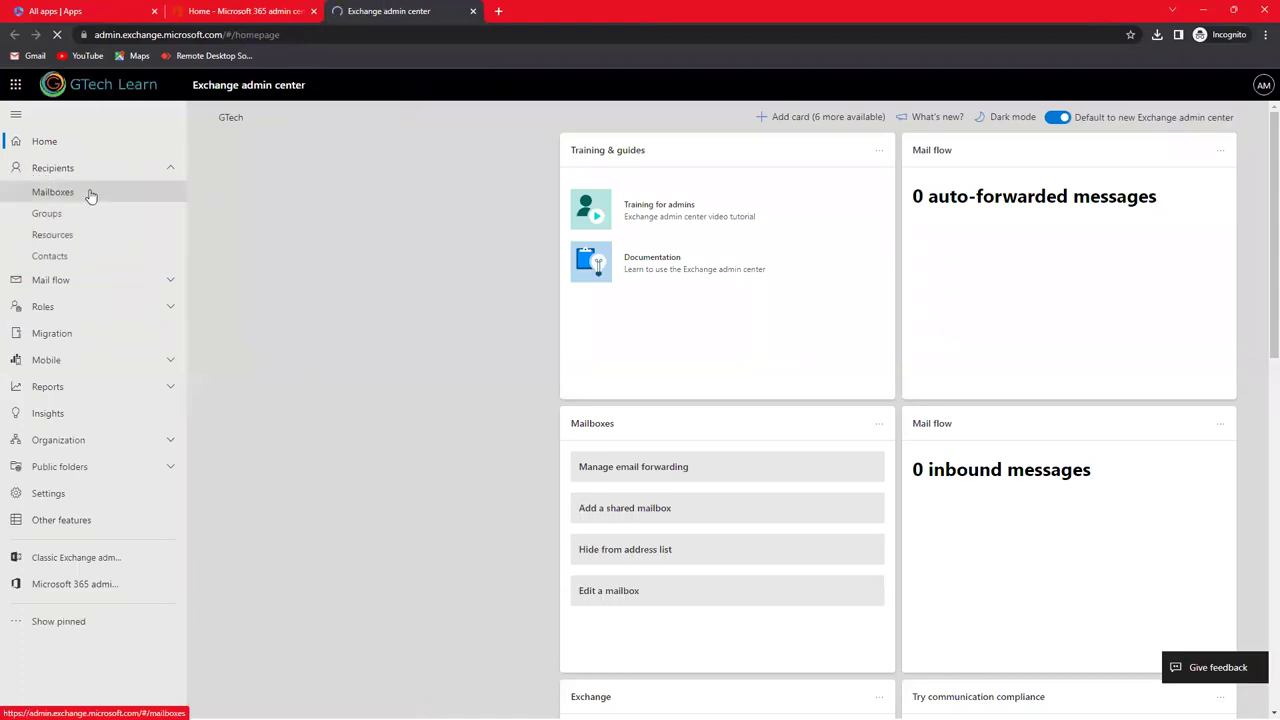
pyautogui.click(74, 197)
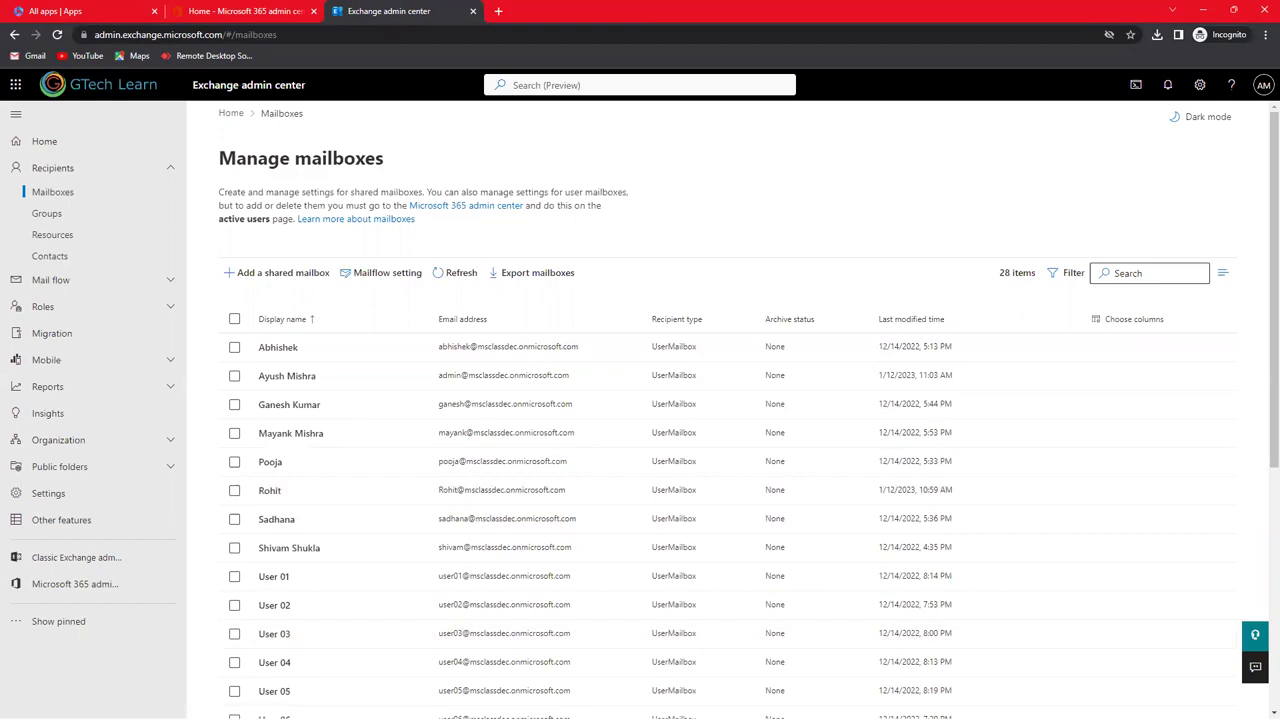
pyautogui.hotkey('alt', 'Tab')
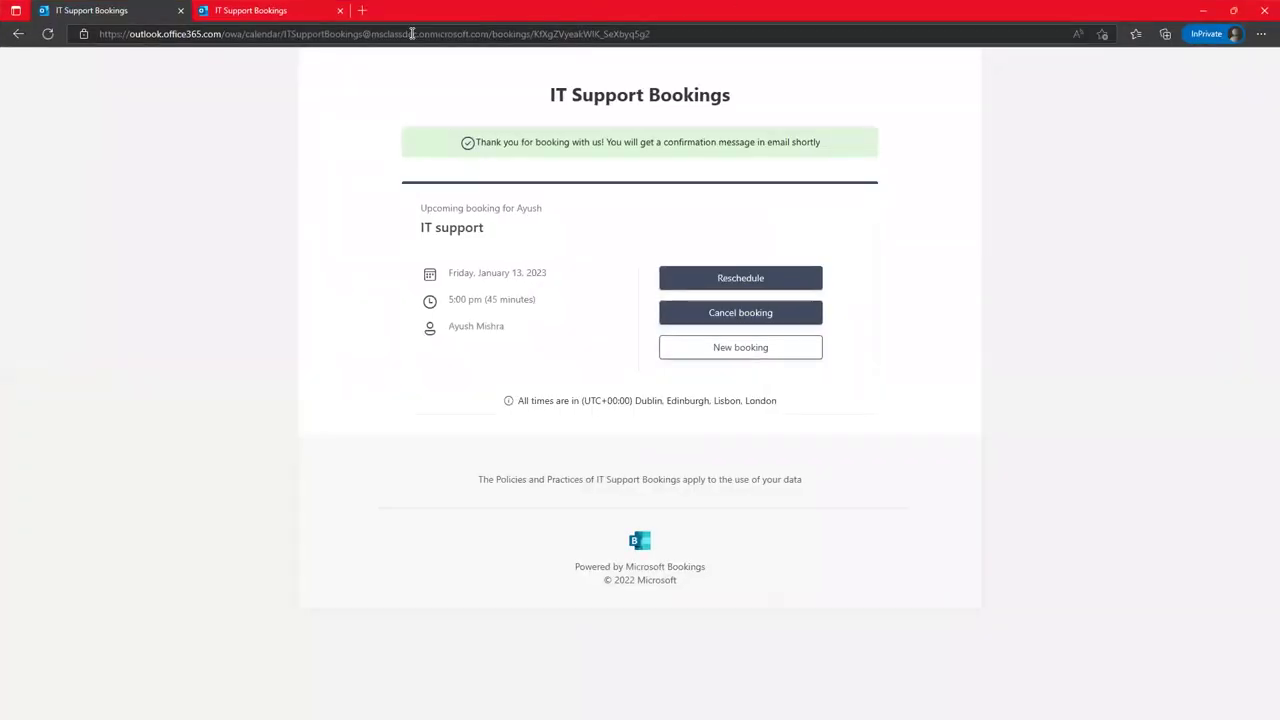
# Go to outlook.office365.com in the private browser window.
pyautogui.click(412, 34)
pyautogui.write('outl')
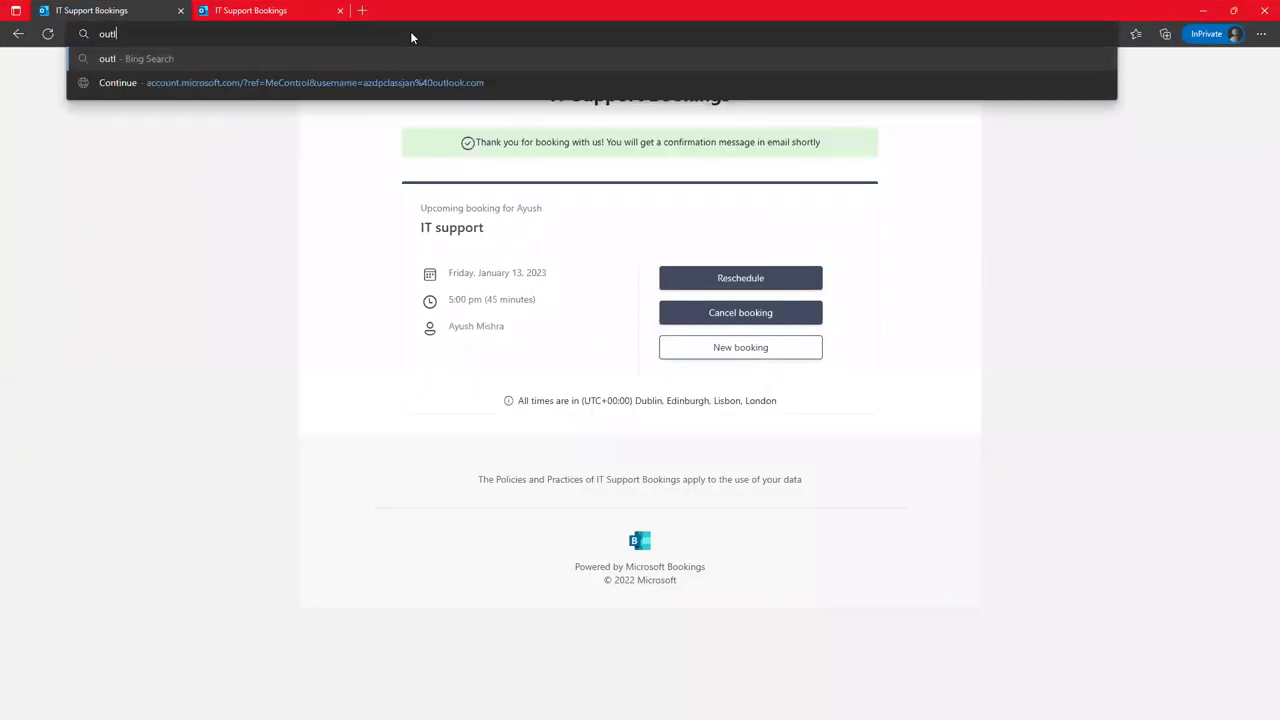
pyautogui.write('ook.office')
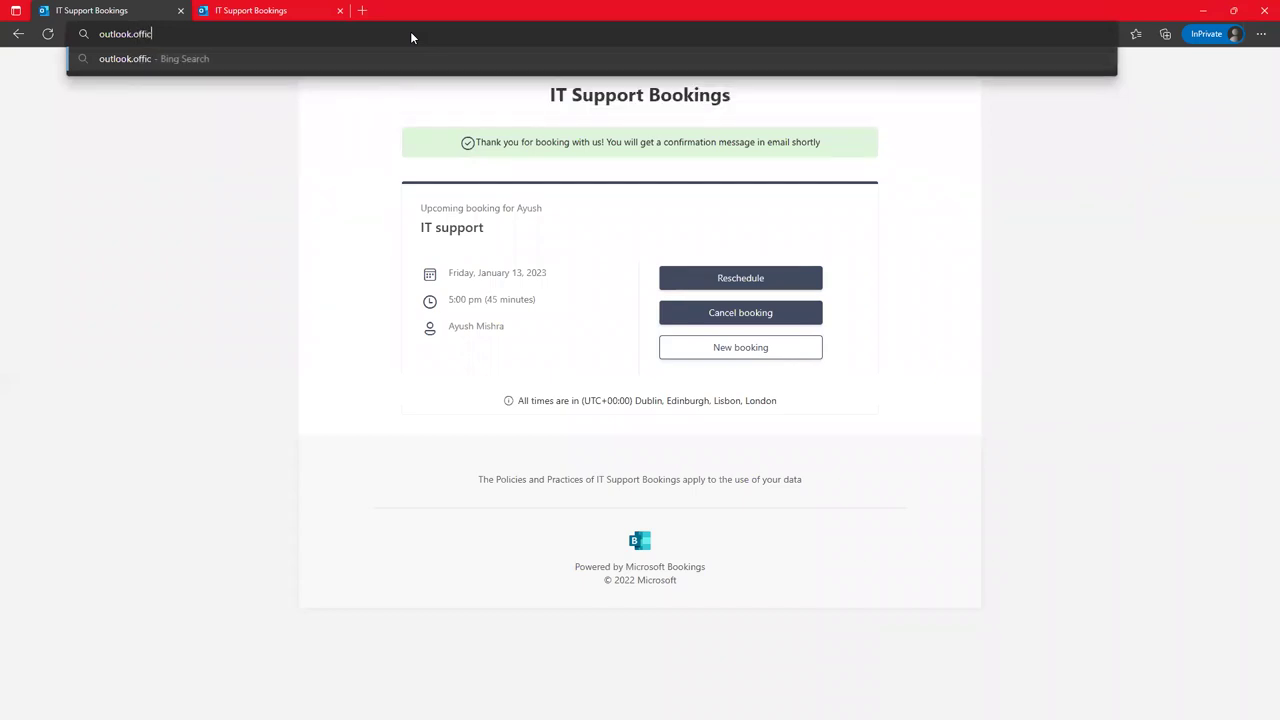
pyautogui.write('365.com')
pyautogui.press('Return')
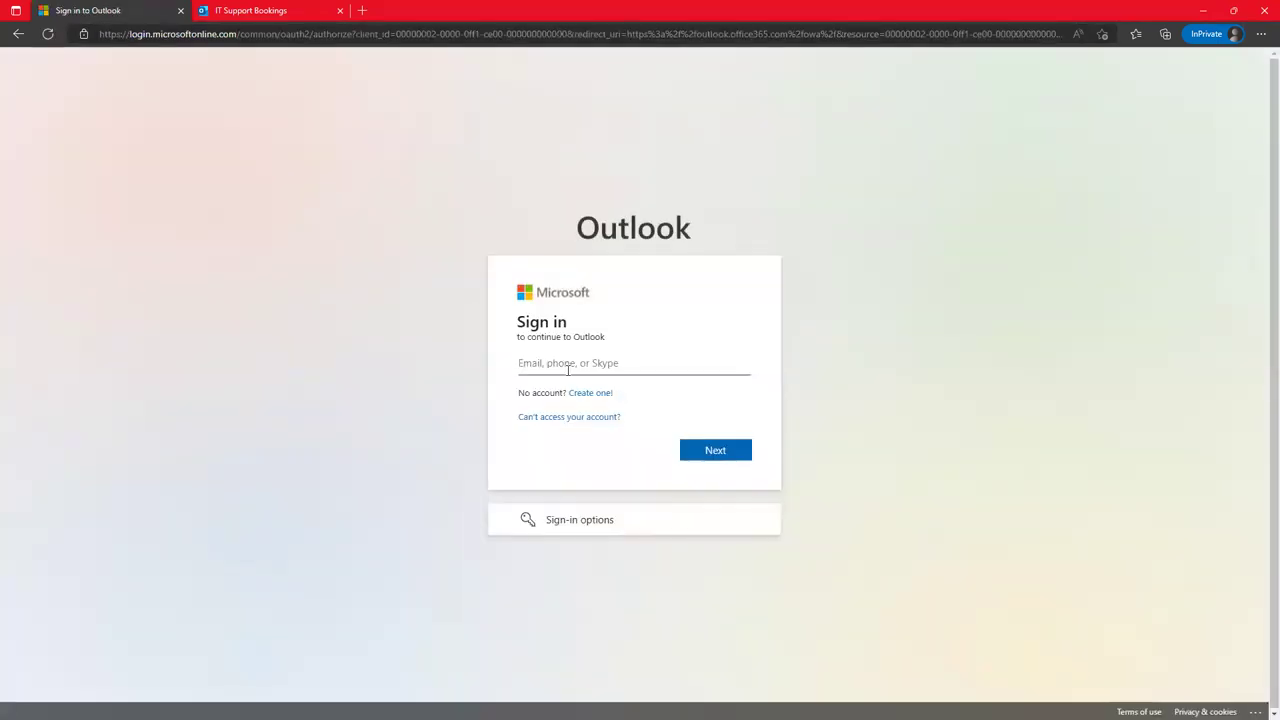
# Sign in with the second user's e-mail and password, skipping protection setup and not staying signed in.
pyautogui.press('super+v')
pyautogui.click(593, 543)
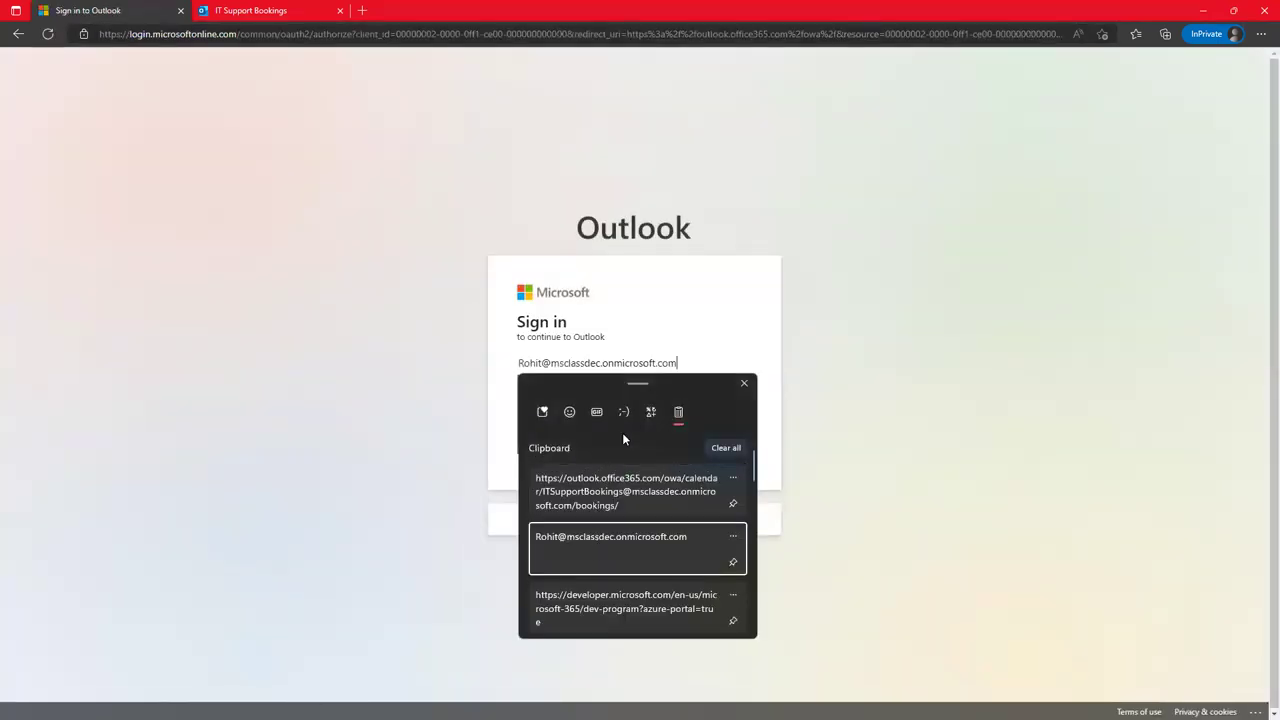
pyautogui.click(702, 450)
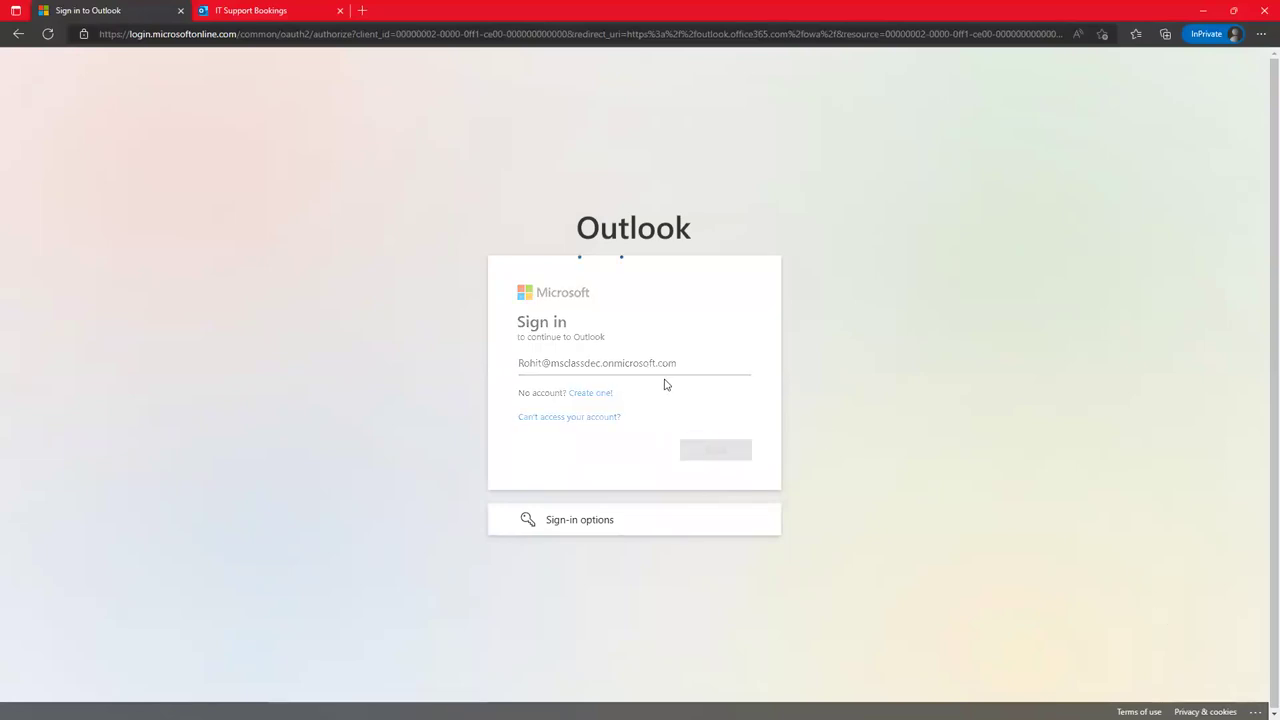
pyautogui.write('••••••')
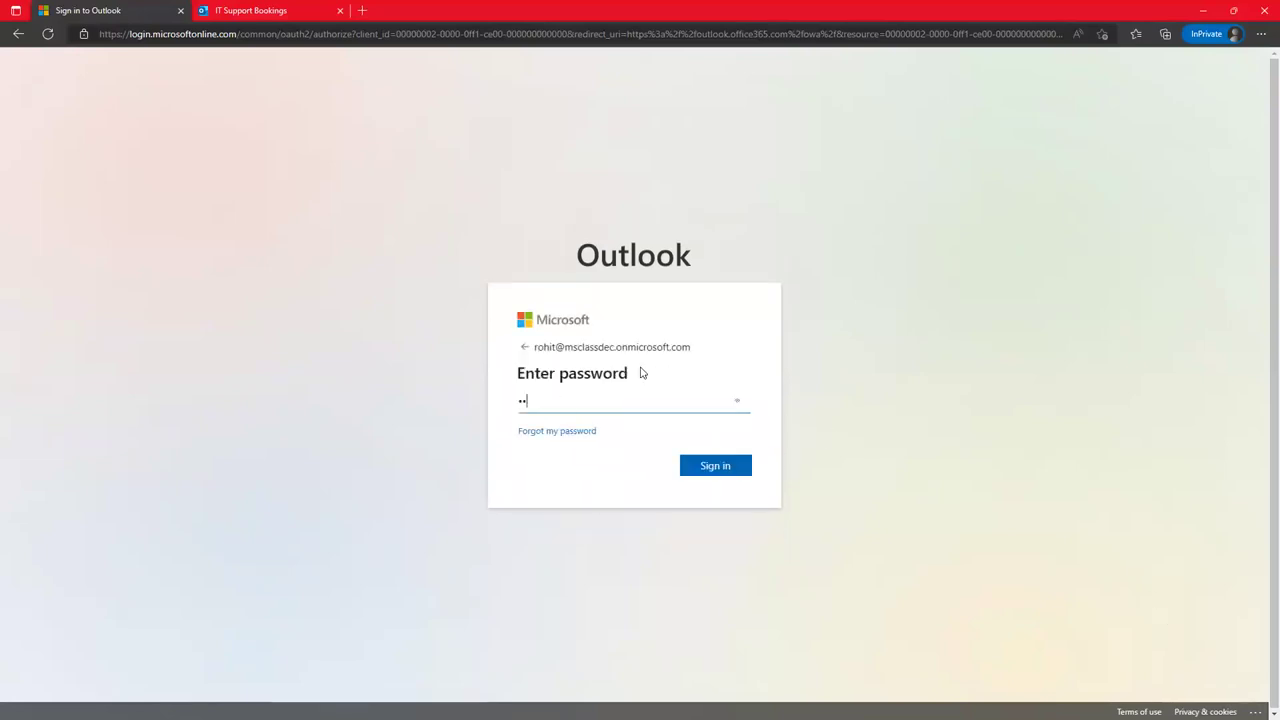
pyautogui.write('•')
pyautogui.press('Return')
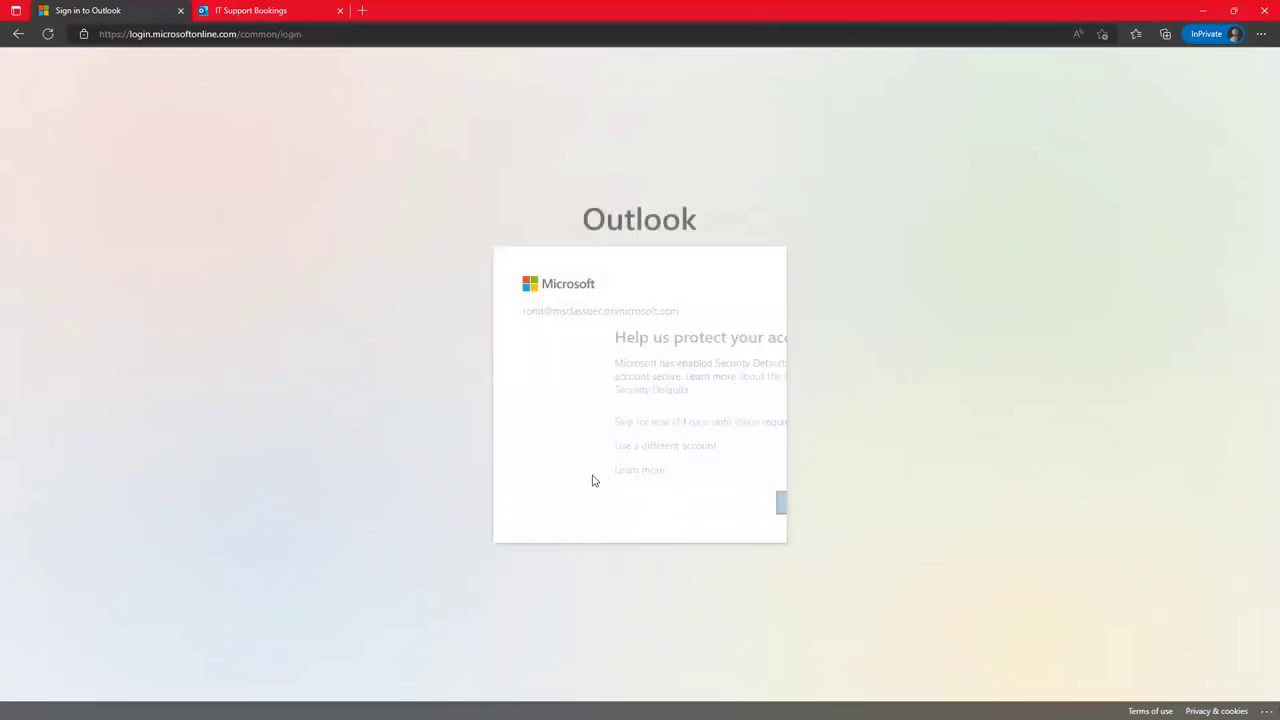
pyautogui.click(620, 431)
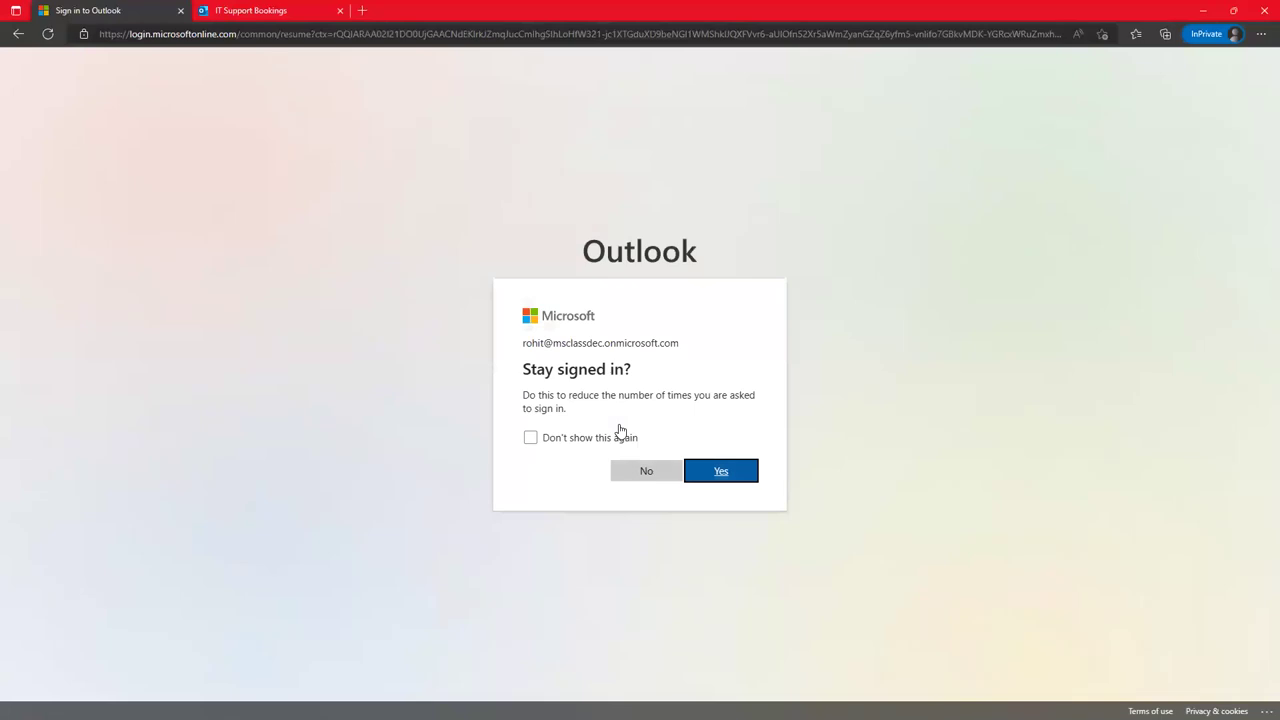
pyautogui.click(640, 478)
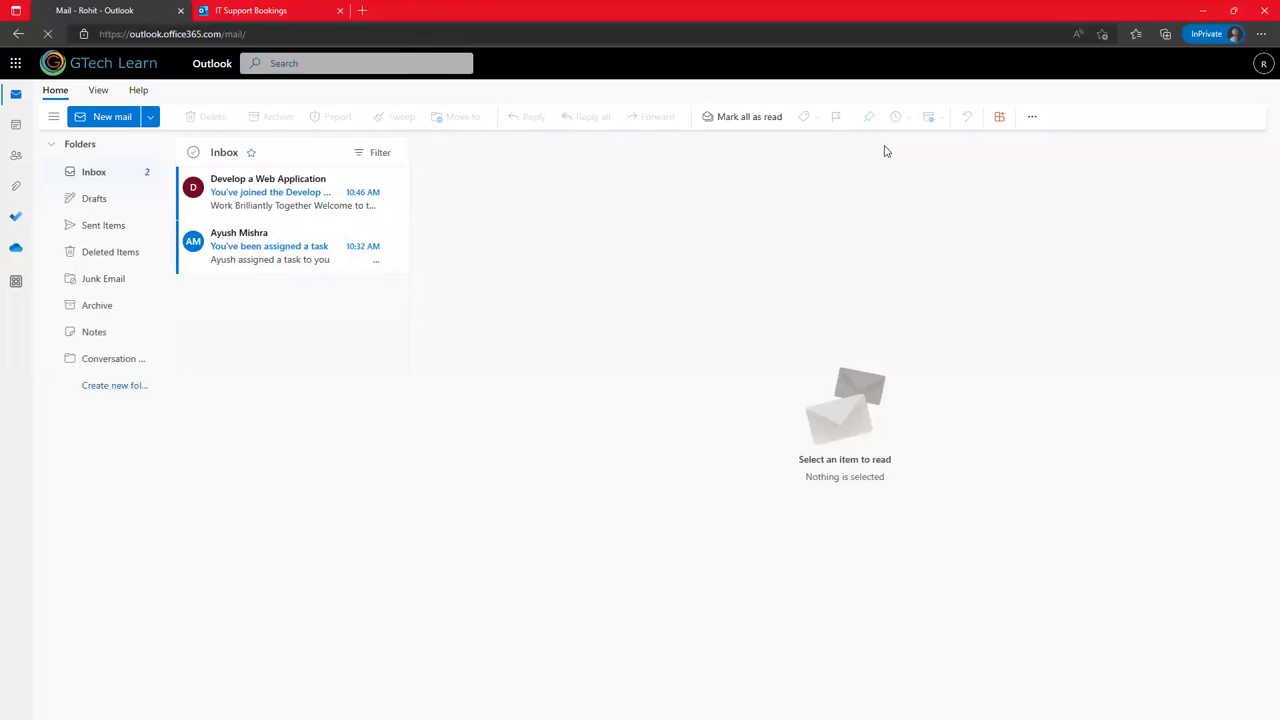
pyautogui.click(1204, 9)
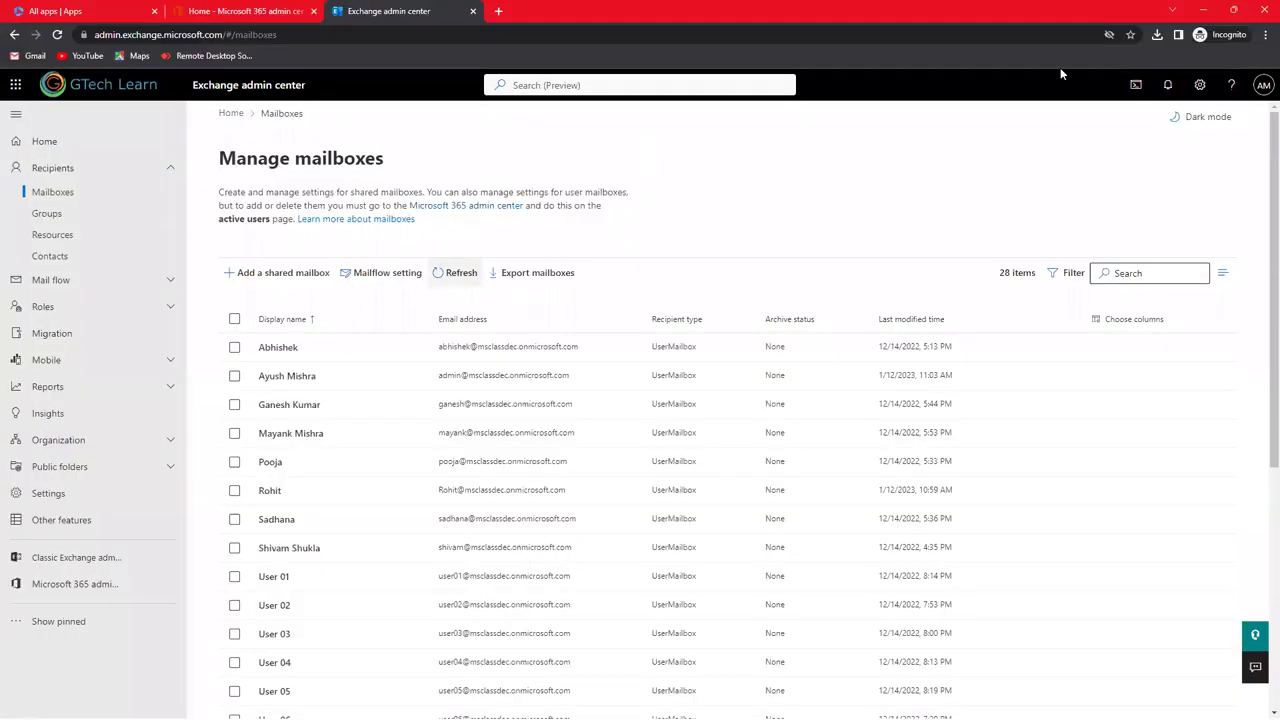
pyautogui.click(1194, 8)
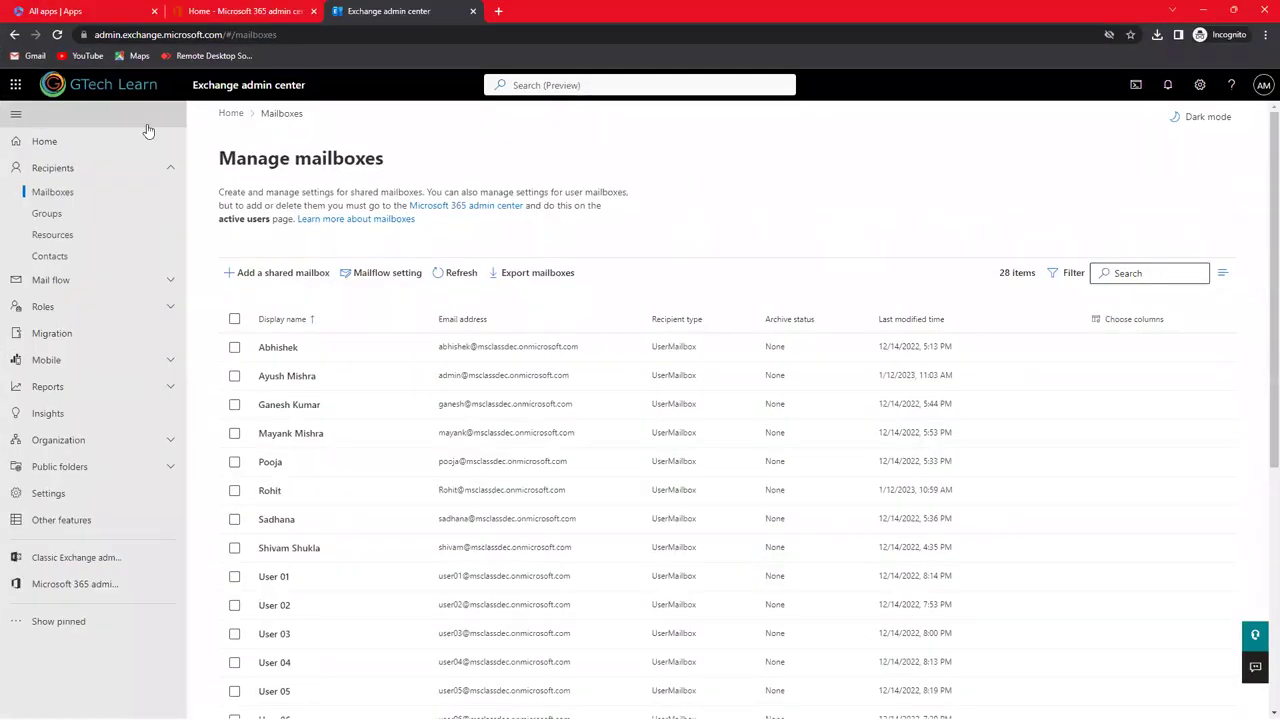
pyautogui.click(249, 281)
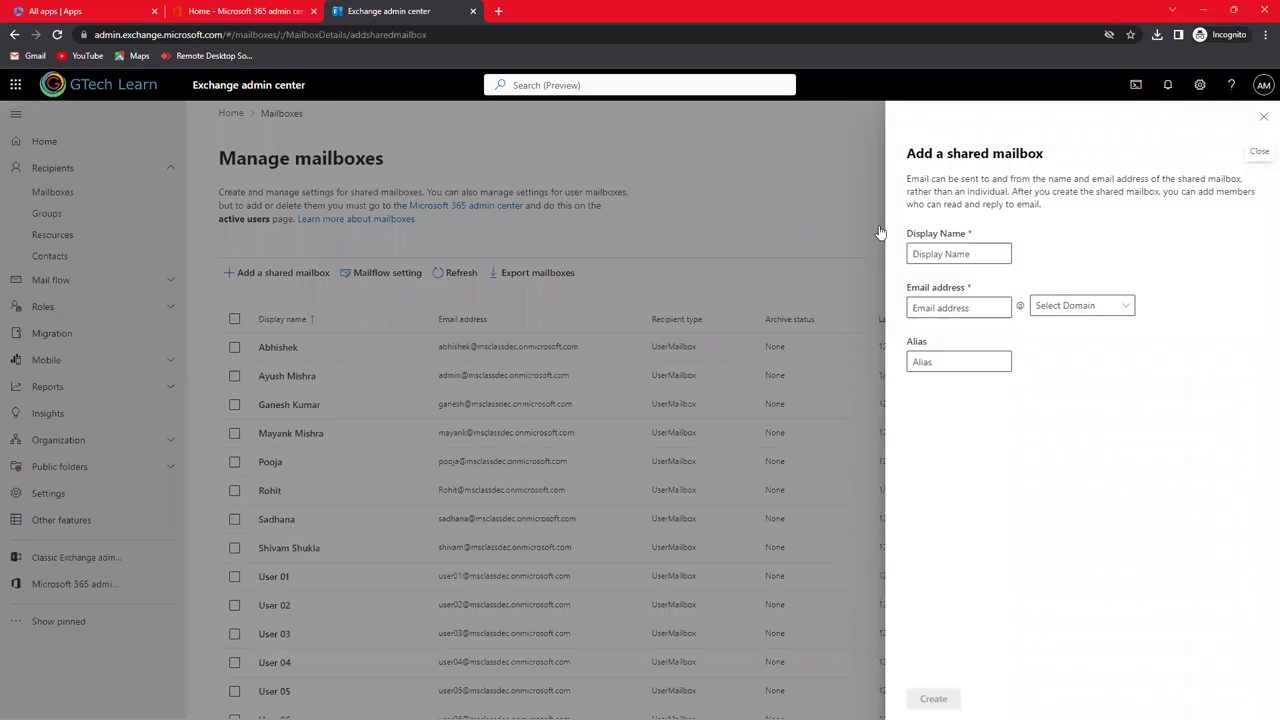
pyautogui.click(929, 254)
pyautogui.write('ms-900demo')
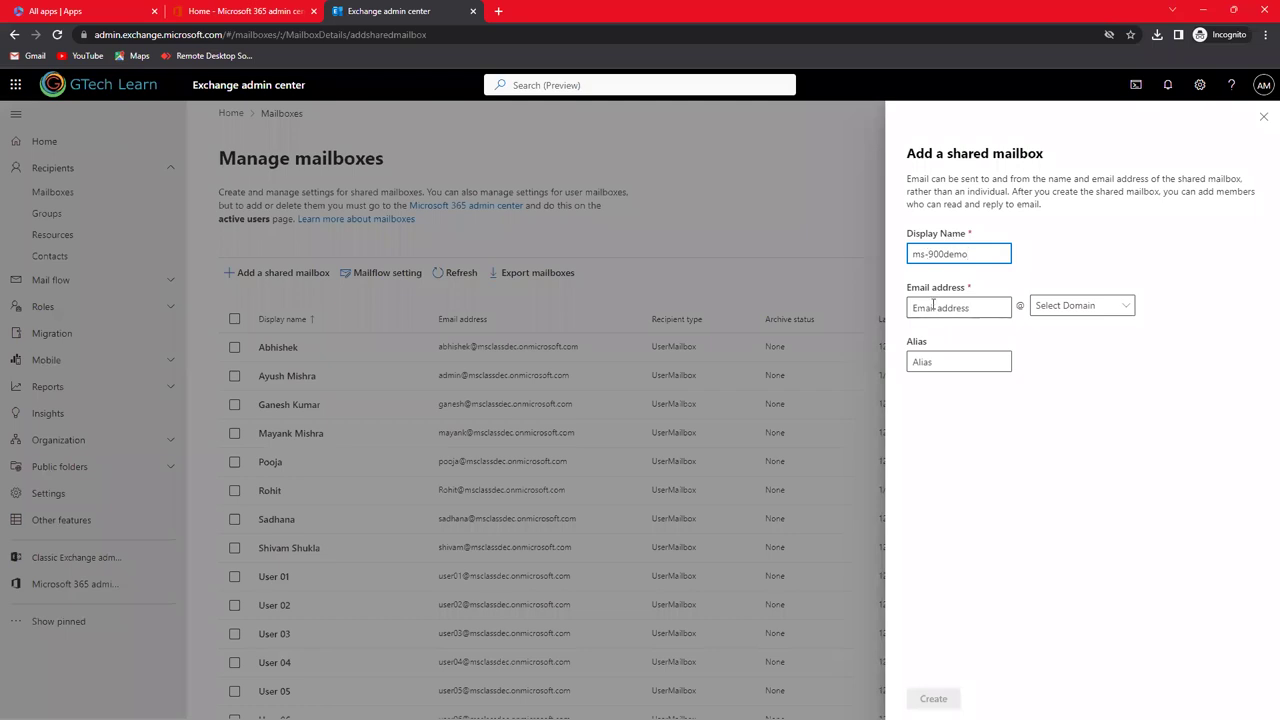
pyautogui.click(933, 306)
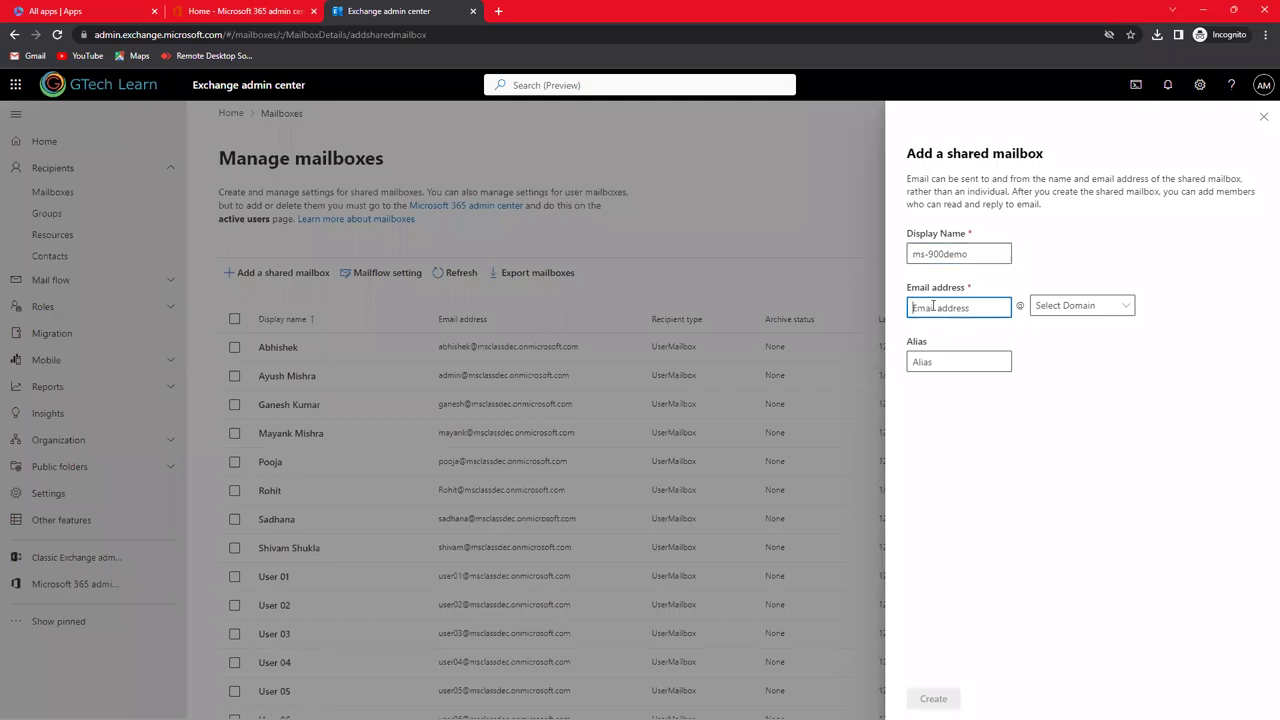
pyautogui.write('ms')
pyautogui.click(1078, 306)
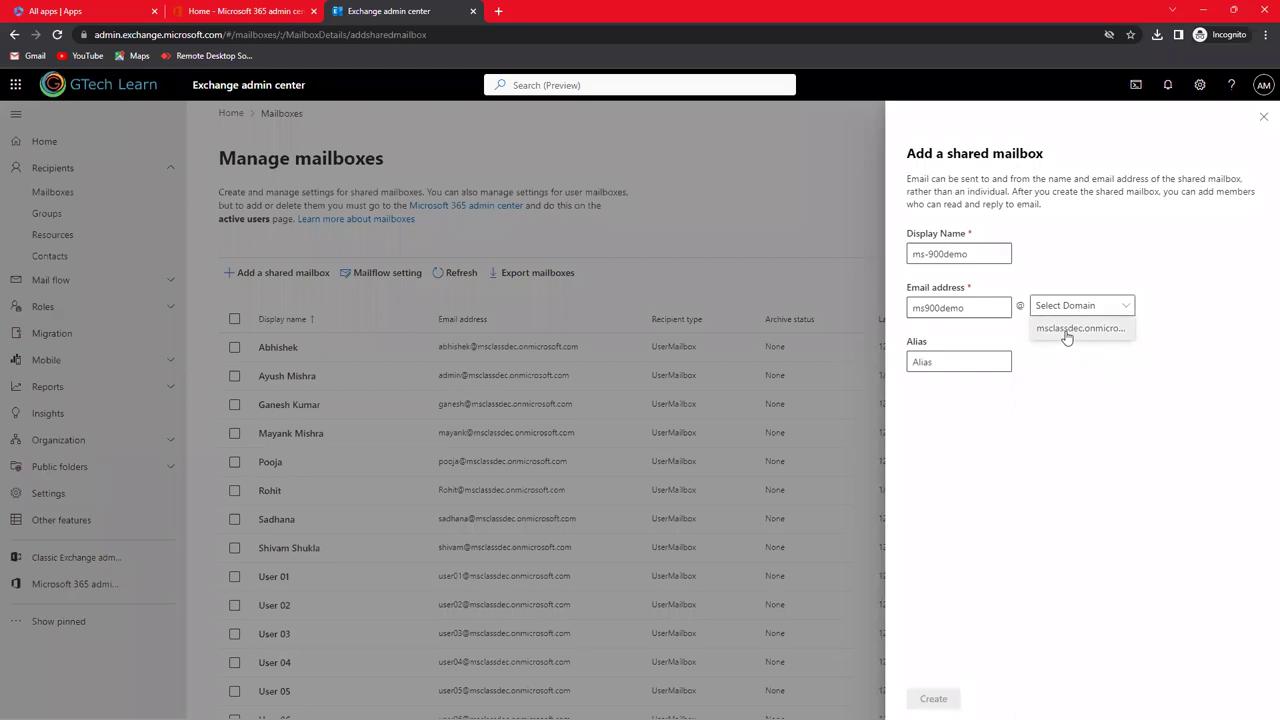
pyautogui.click(1087, 334)
pyautogui.click(988, 362)
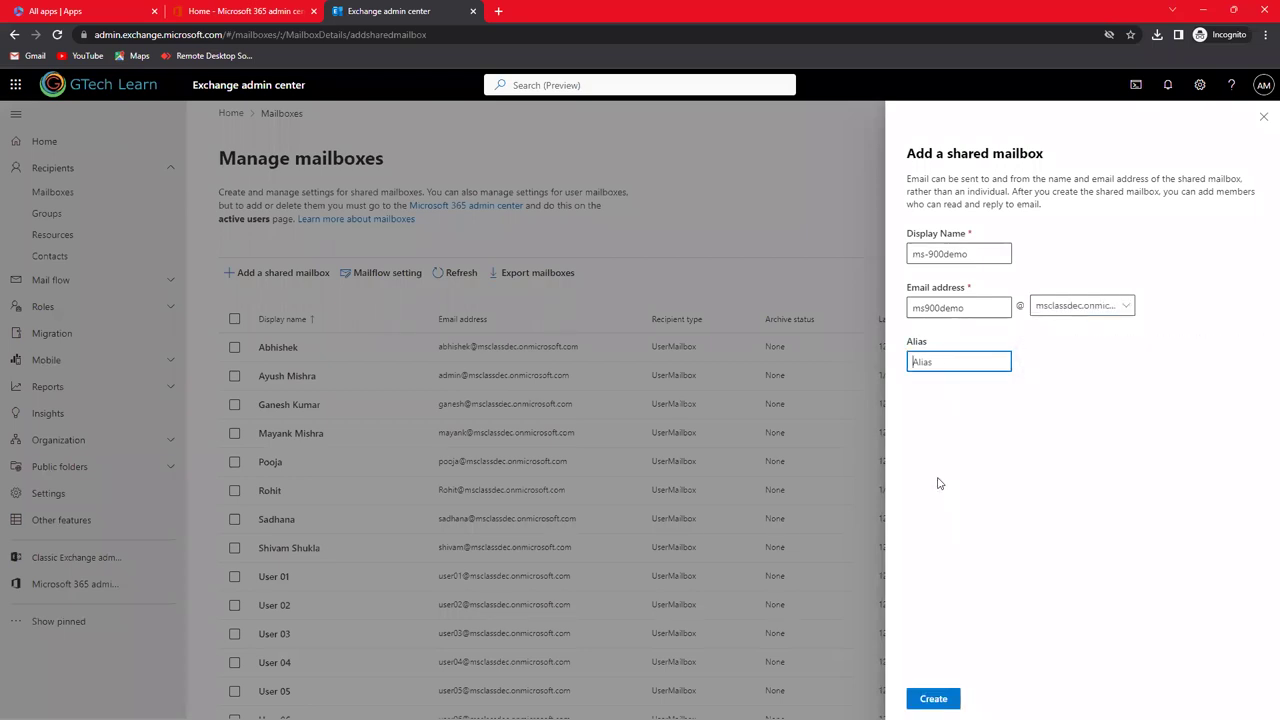
pyautogui.press('Return')
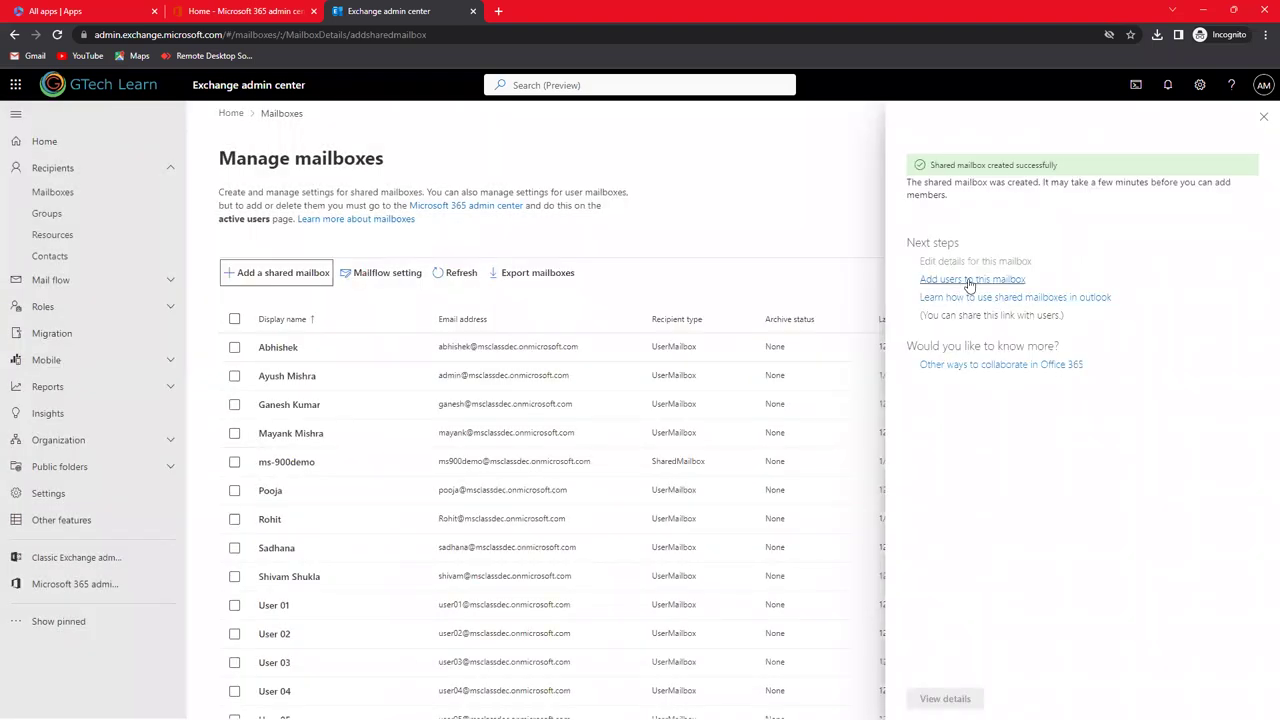
# Return to the Exchange admin center home page and reload it.
pyautogui.click(969, 280)
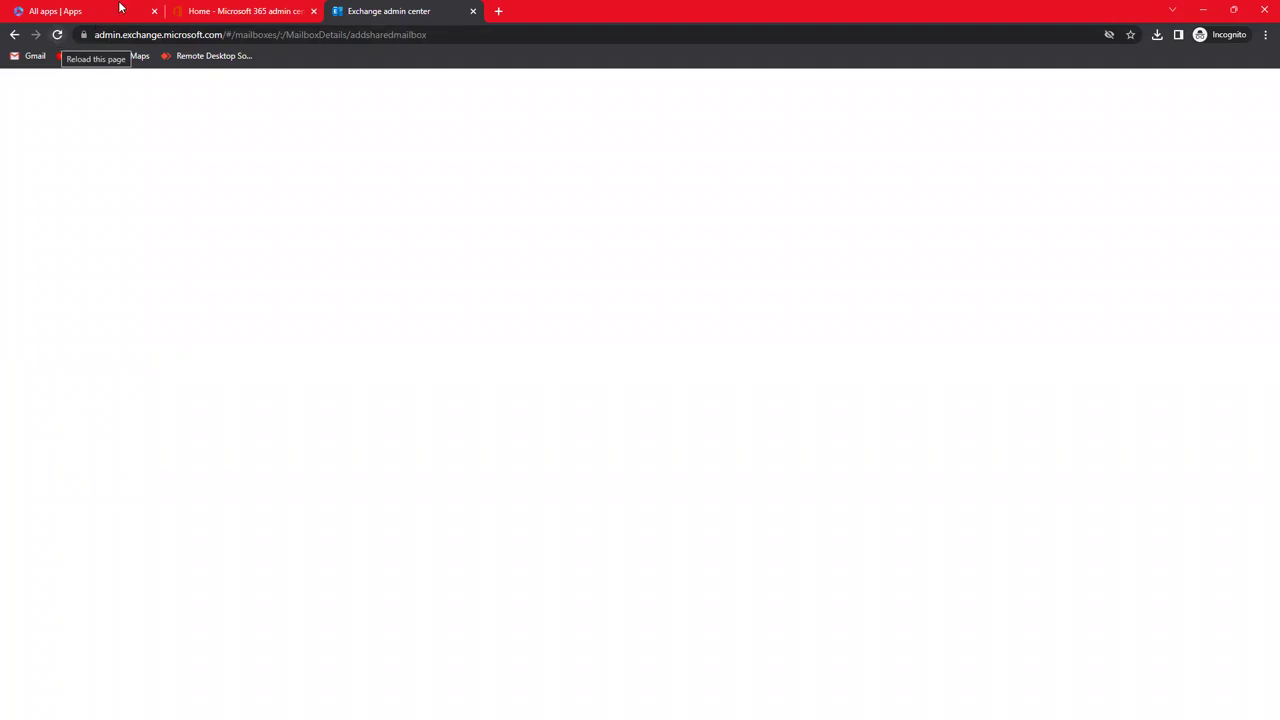
pyautogui.click(14, 34)
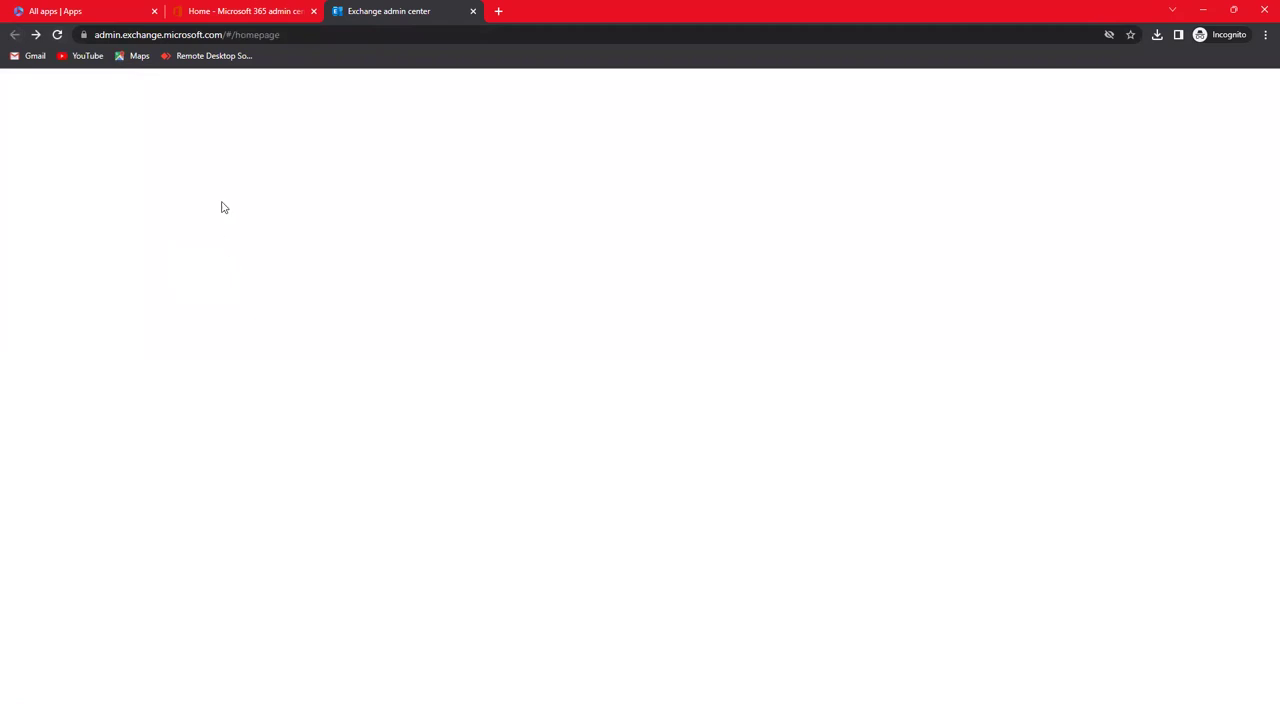
pyautogui.hotkey('ctrl', 'Tab')
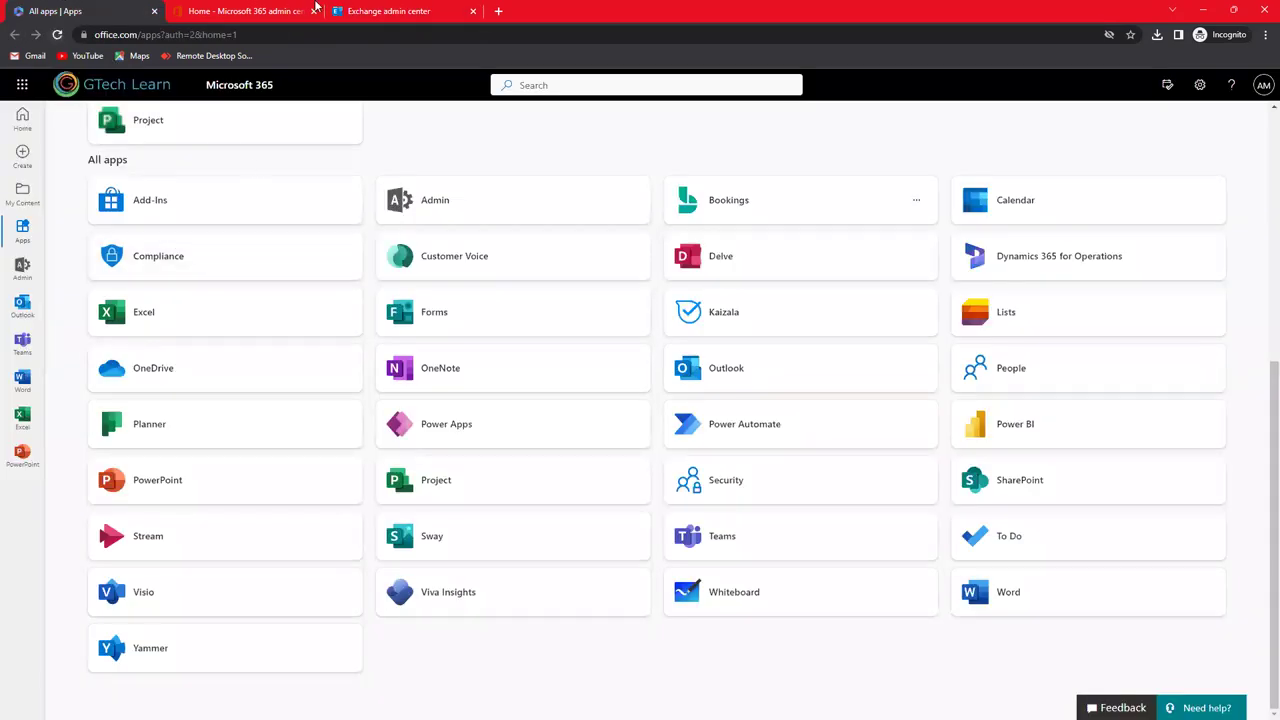
pyautogui.hotkey('ctrl', 'Tab')
pyautogui.hotkey('ctrl', 'Tab')
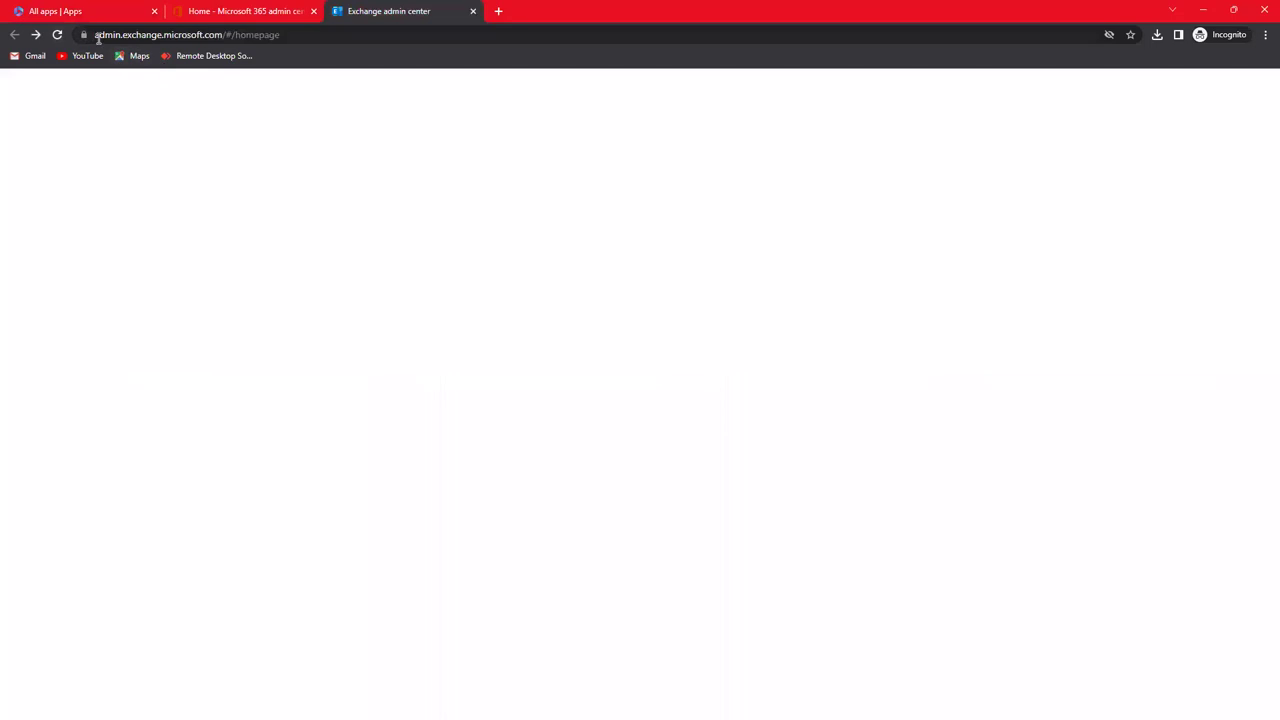
pyautogui.click(56, 34)
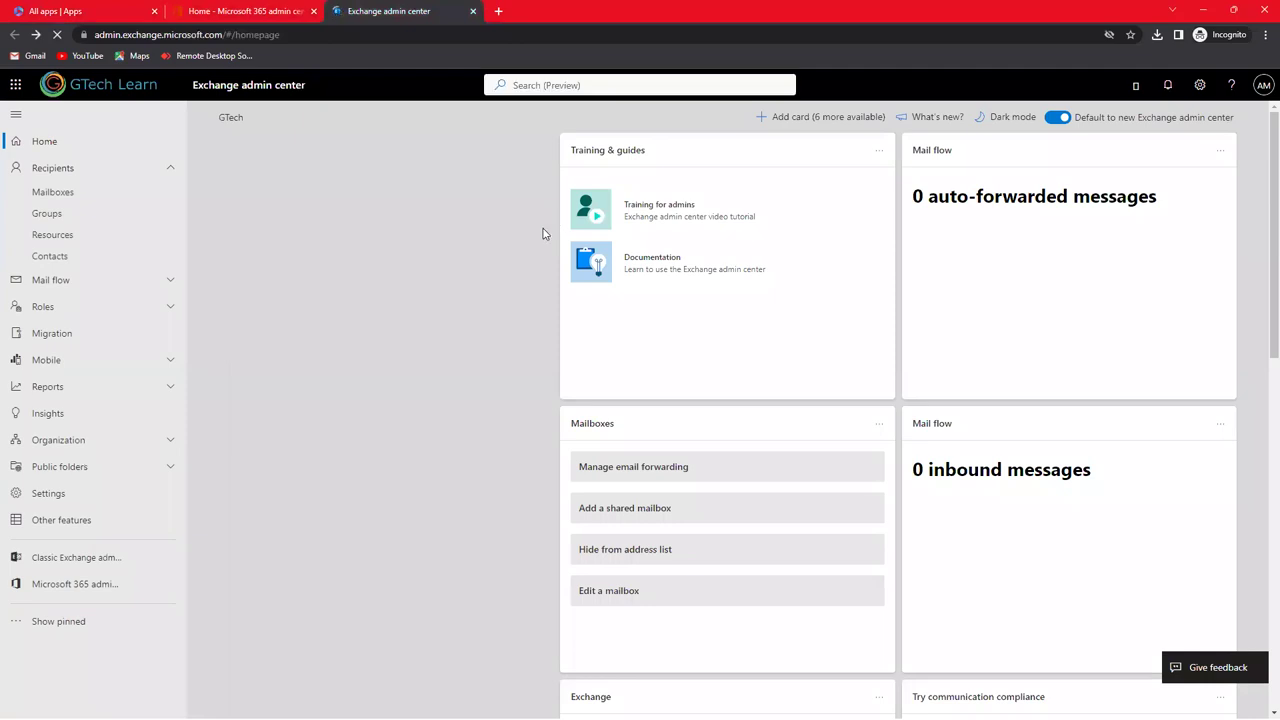
# Open ms-900demo from the Mailboxes list and review its General, Organization, Others and group membership details.
pyautogui.click(62, 191)
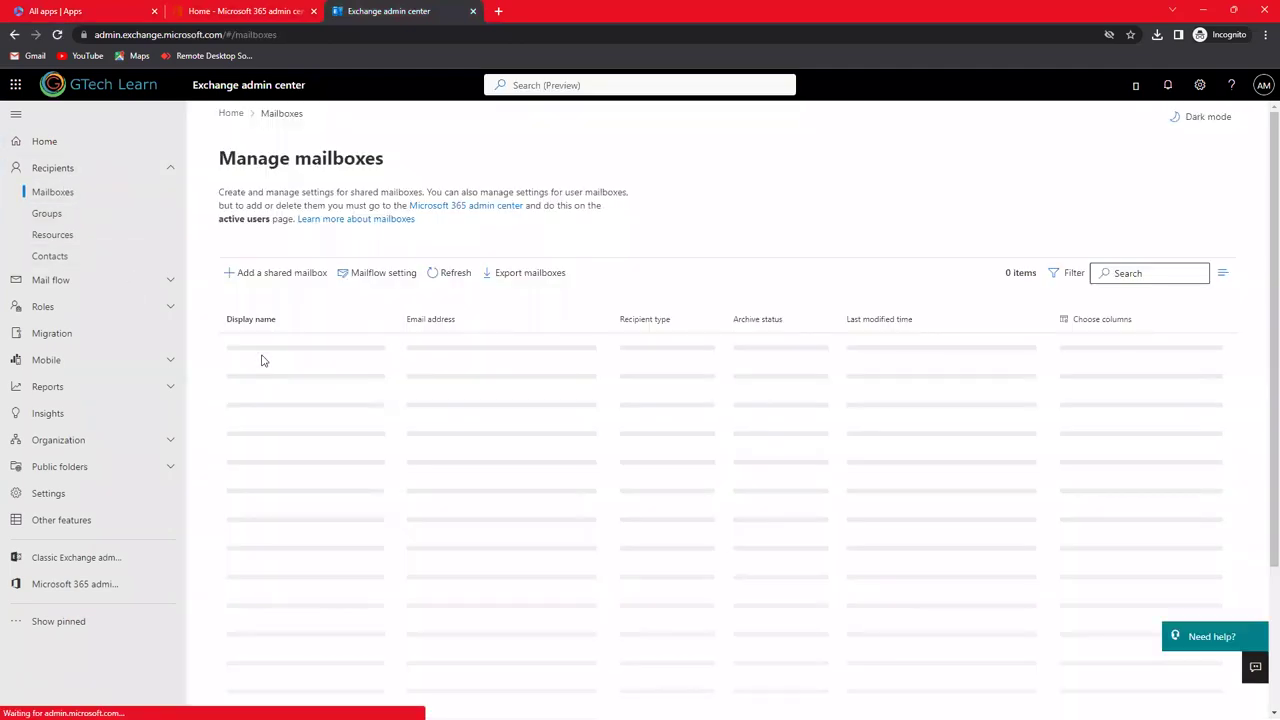
pyautogui.scroll(-1, 288, 430)
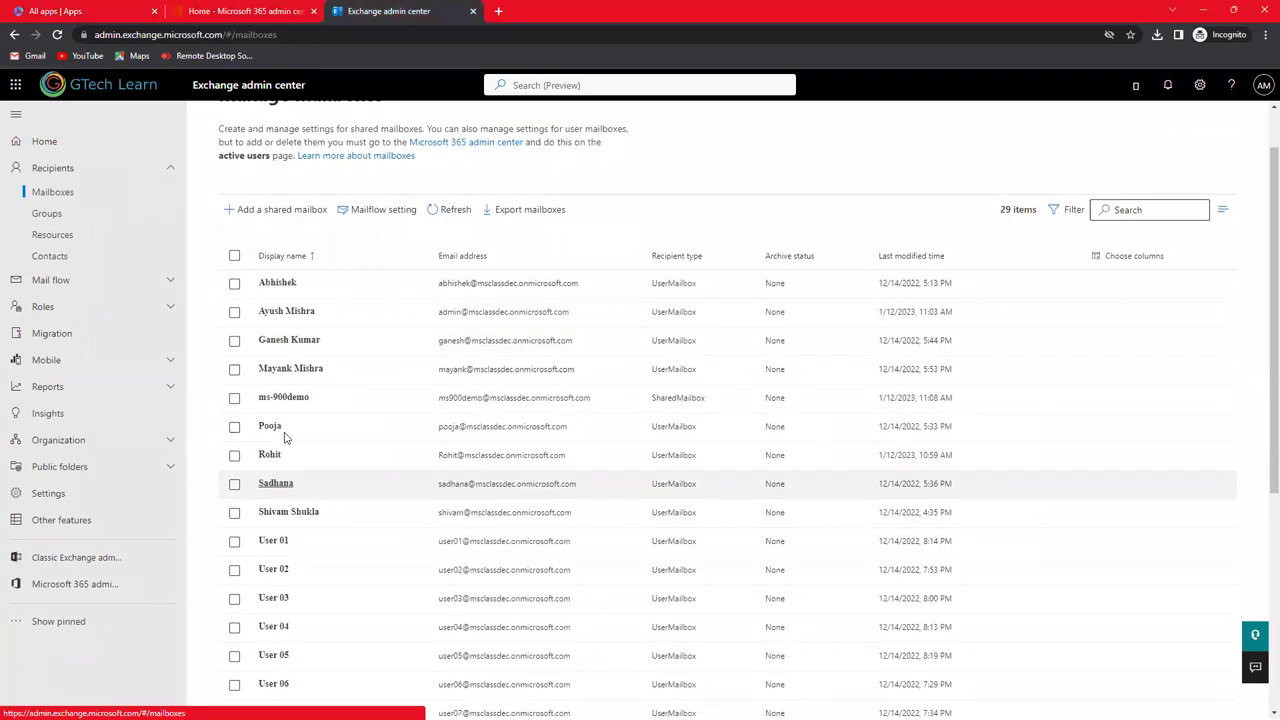
pyautogui.click(285, 395)
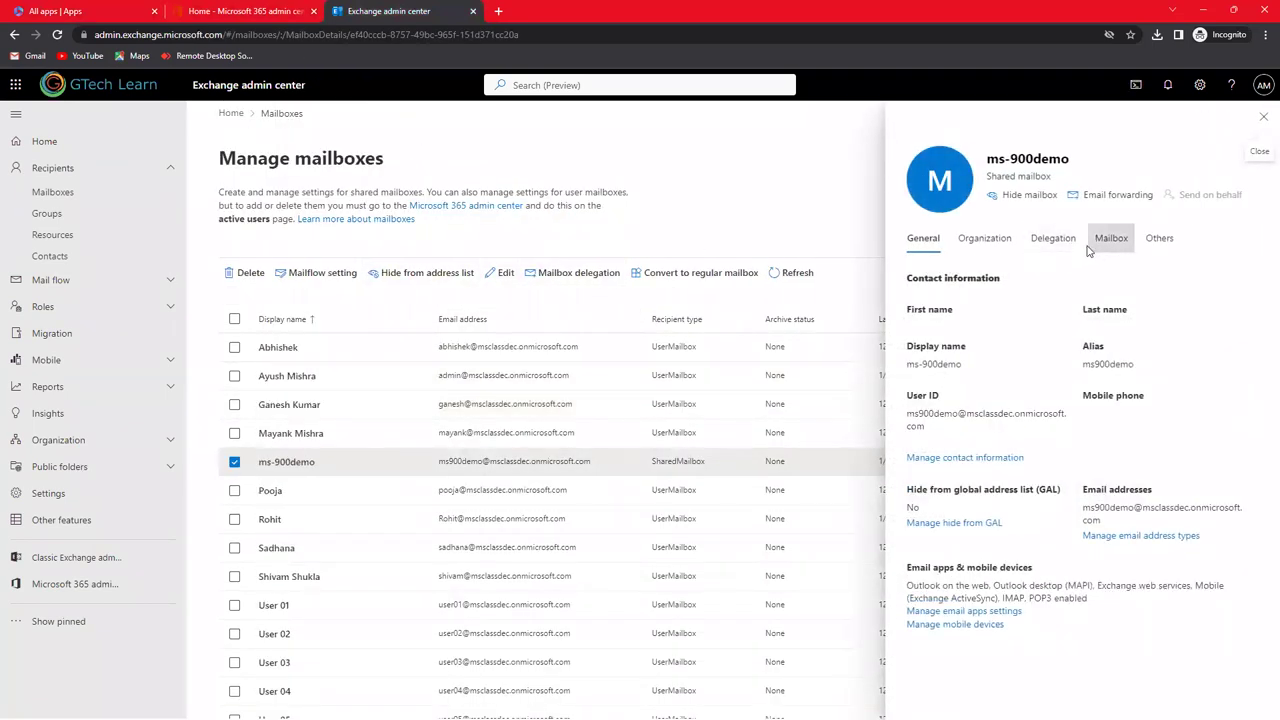
pyautogui.click(1070, 244)
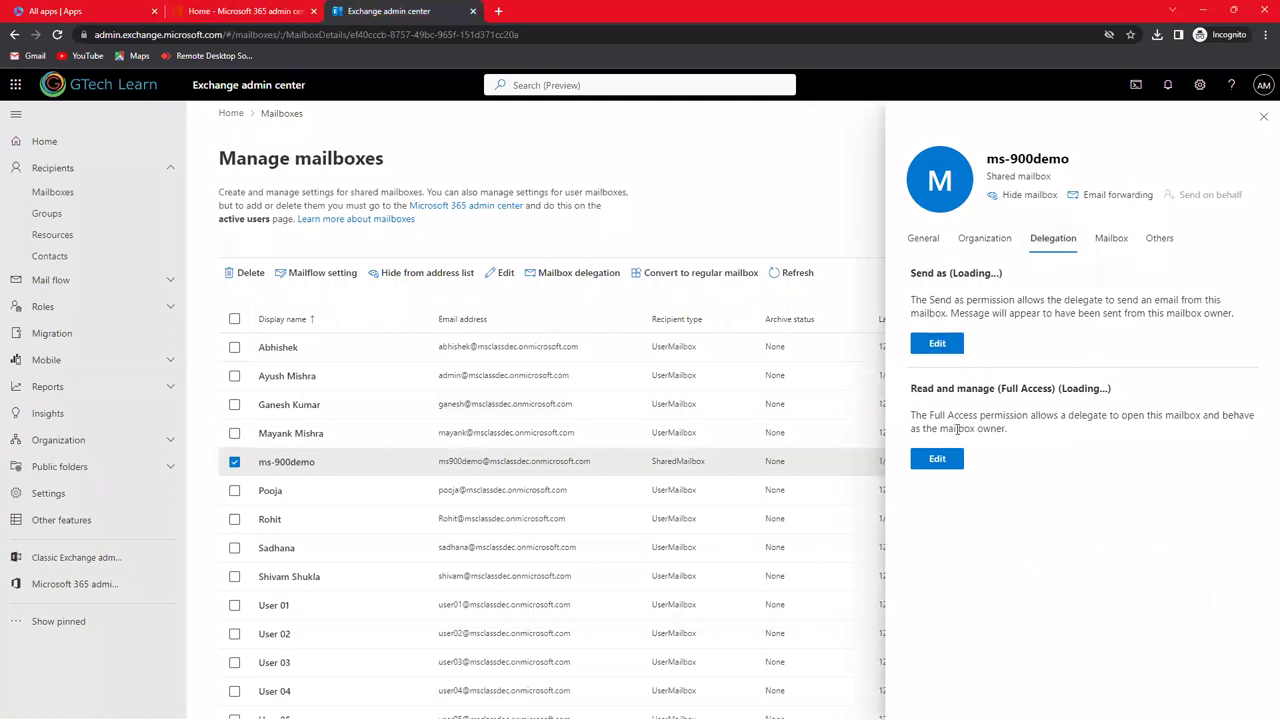
pyautogui.click(1007, 246)
pyautogui.click(923, 240)
pyautogui.click(985, 242)
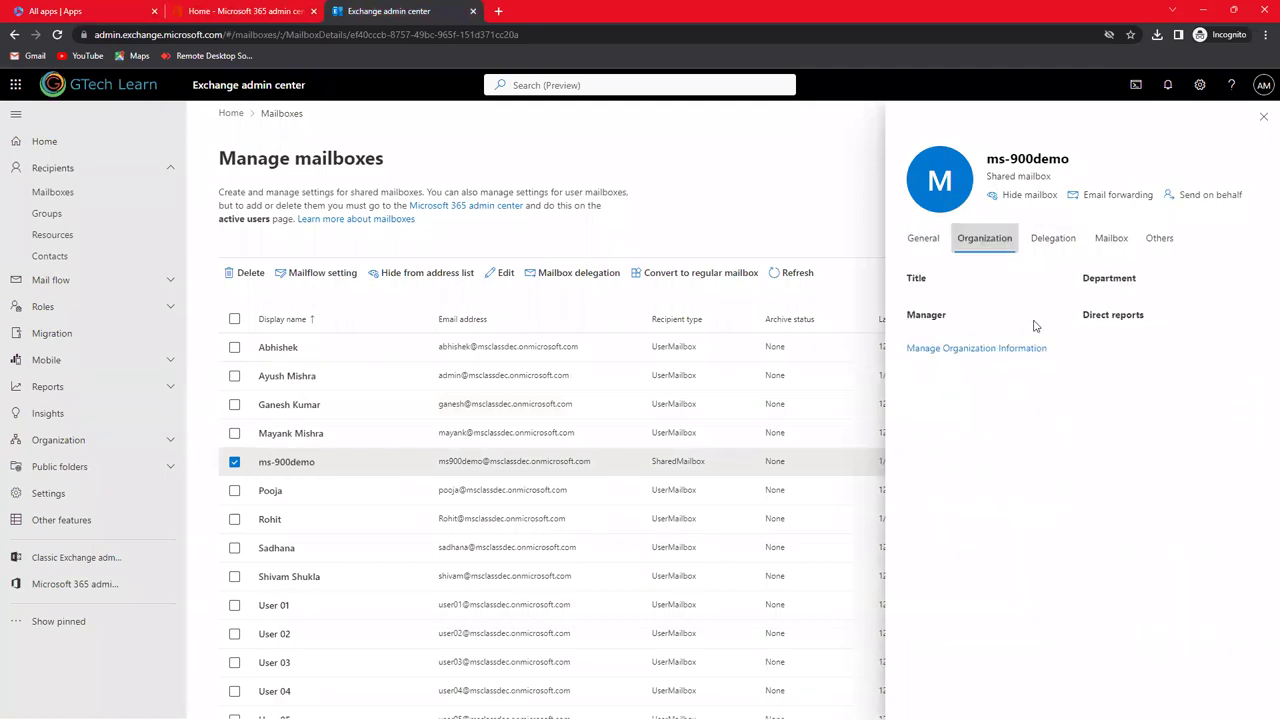
pyautogui.click(923, 240)
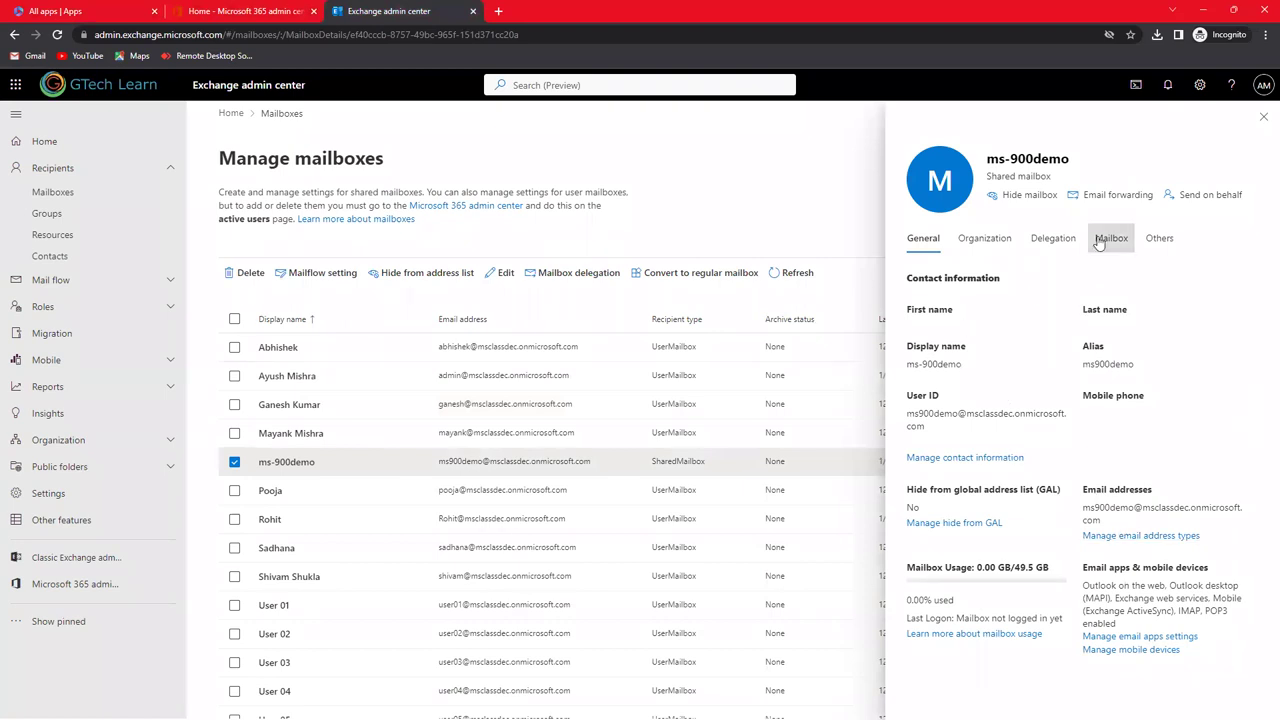
pyautogui.click(1150, 243)
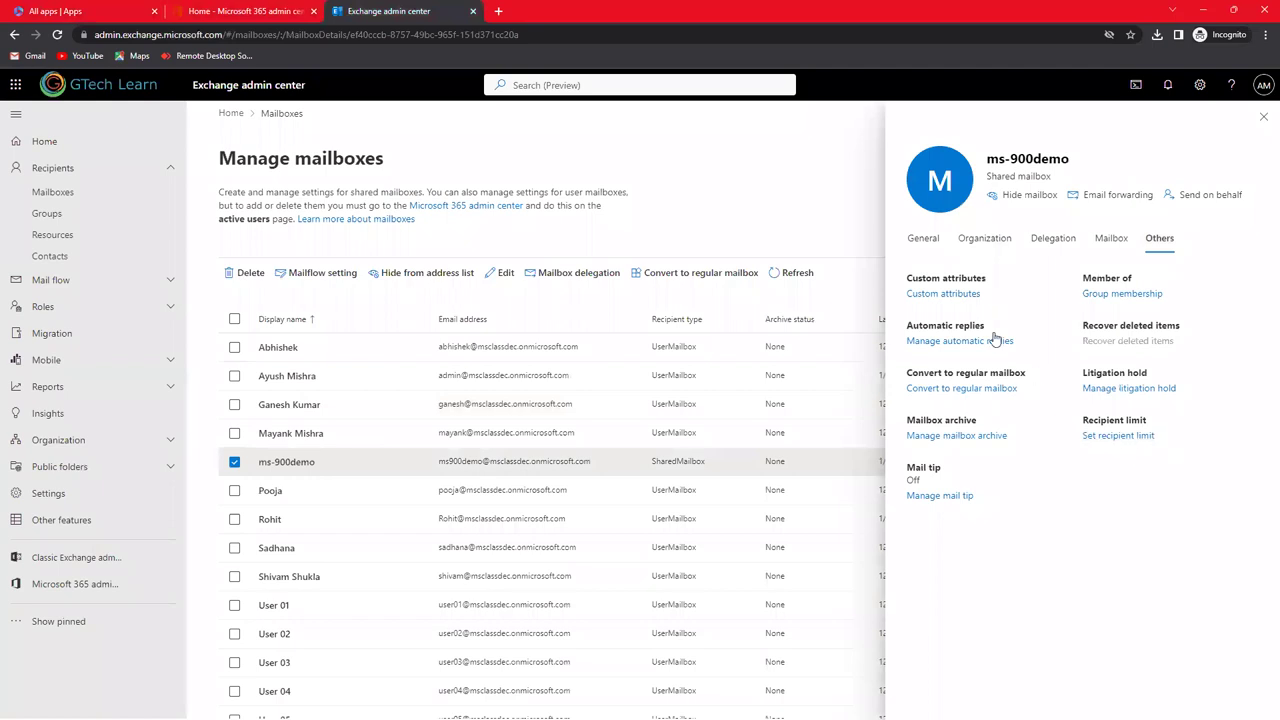
pyautogui.click(1099, 296)
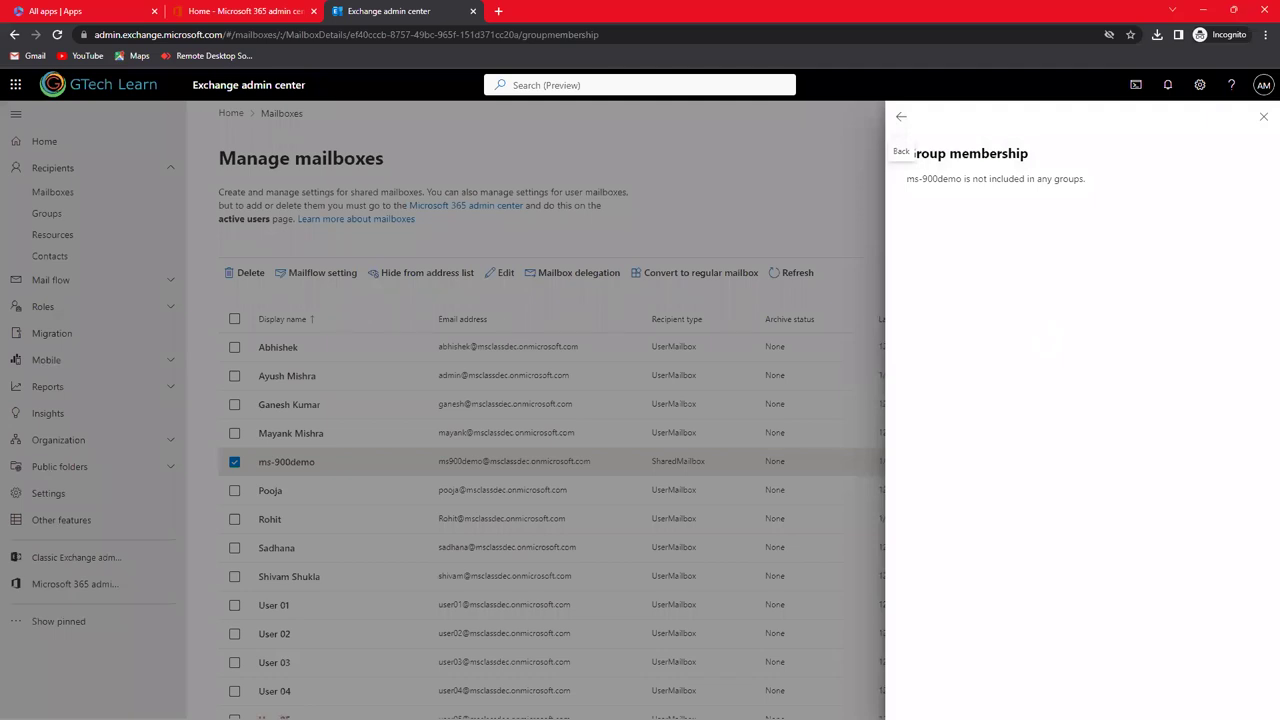
pyautogui.click(1262, 119)
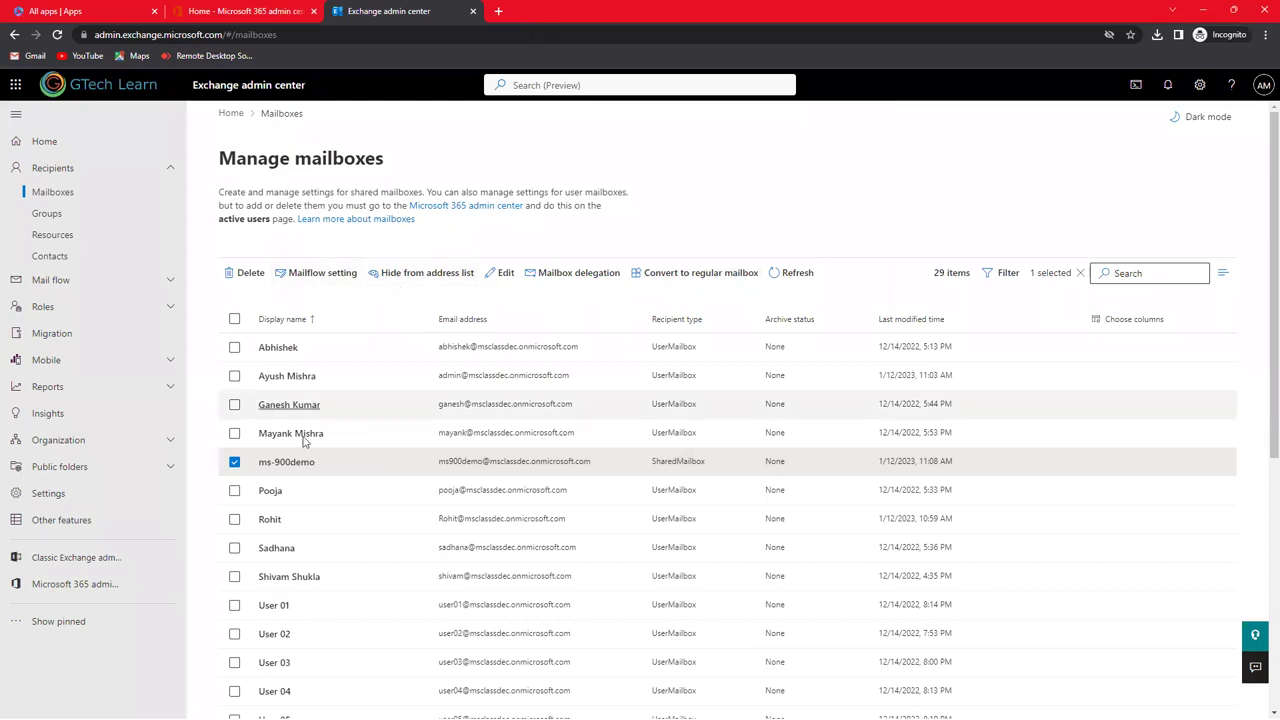
# Reopen ms-900demo and bring up its Delegation tab's Full Access member editor.
pyautogui.click(283, 463)
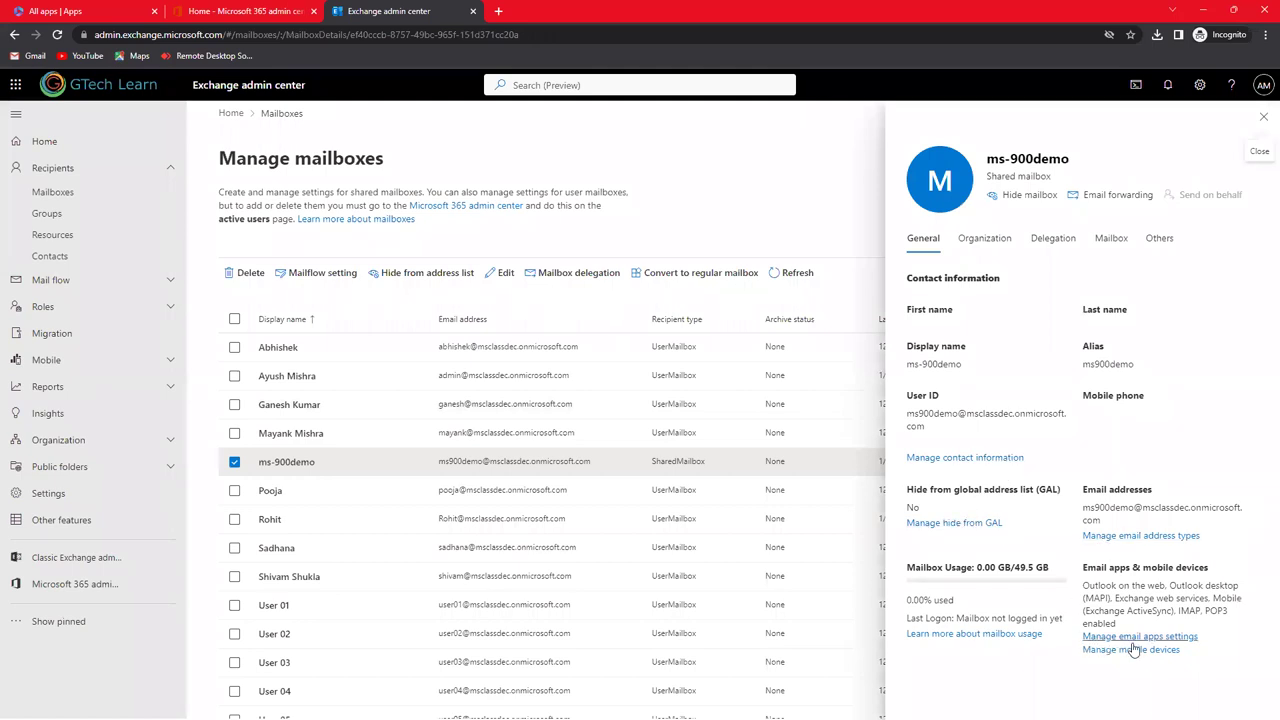
pyautogui.click(974, 242)
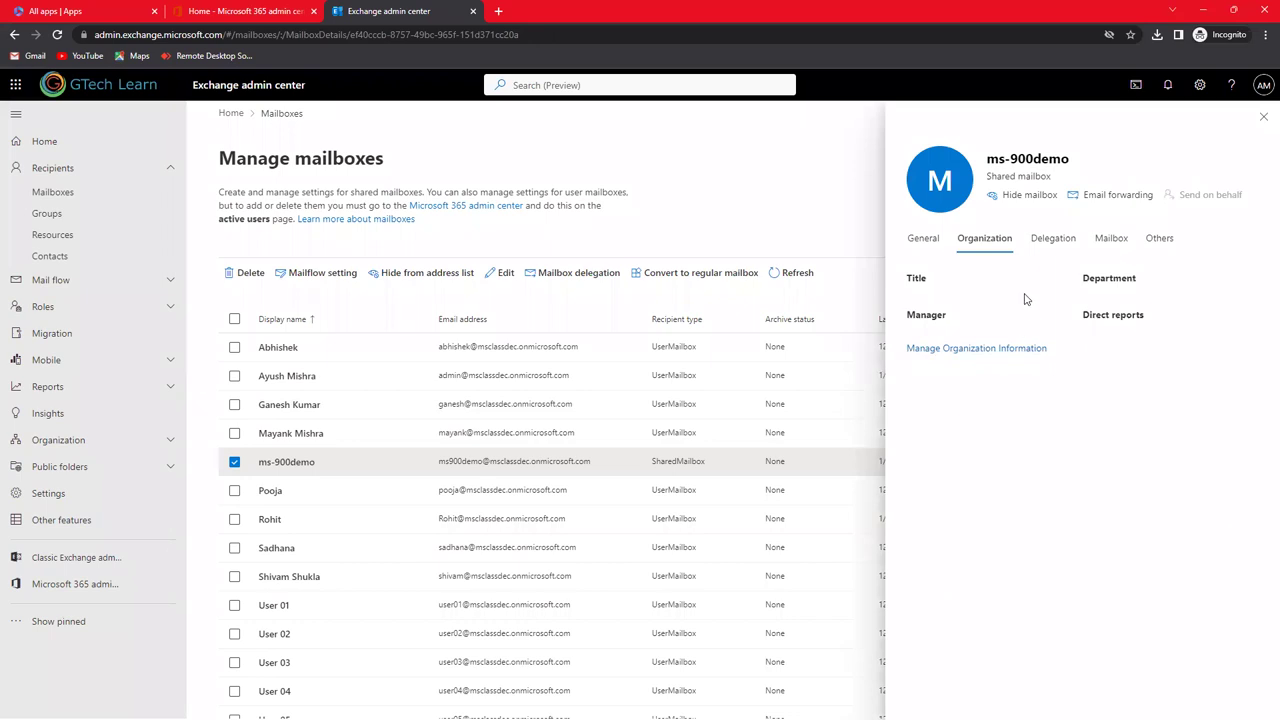
pyautogui.click(1053, 240)
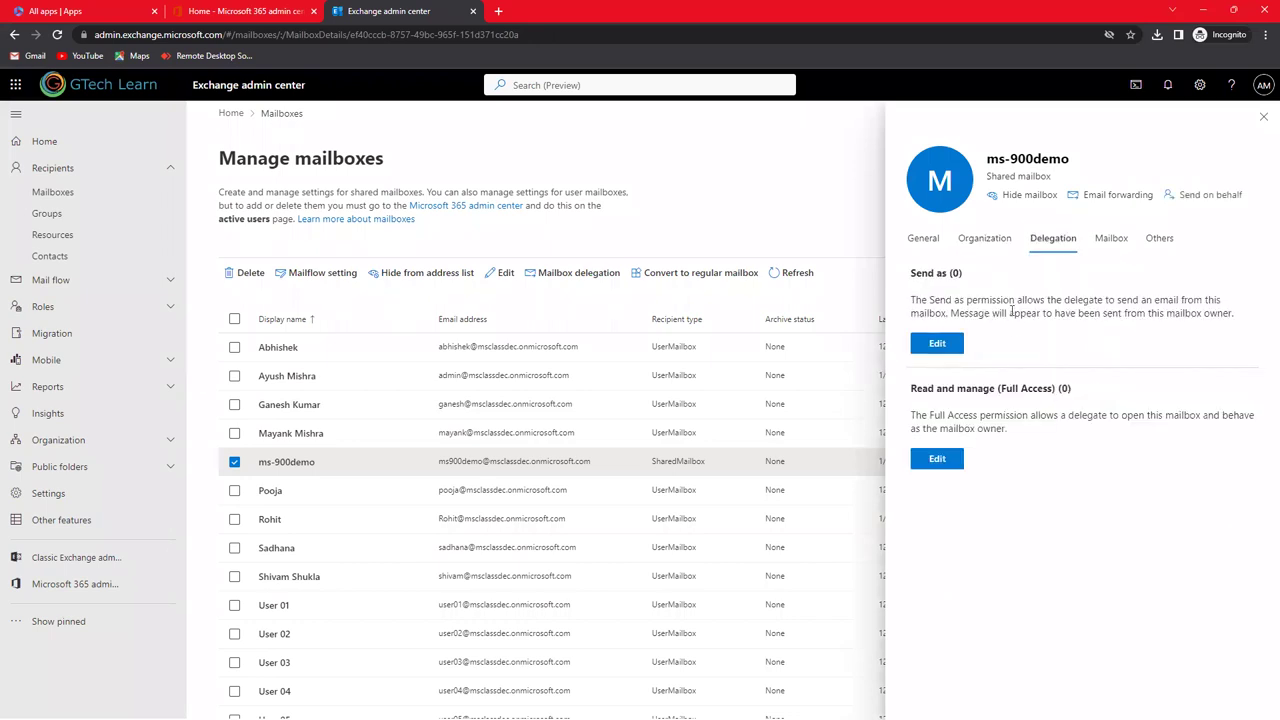
pyautogui.click(937, 460)
# Add the 'admin' user and a second 'sh' user as Full Access delegates and confirm.
pyautogui.click(945, 241)
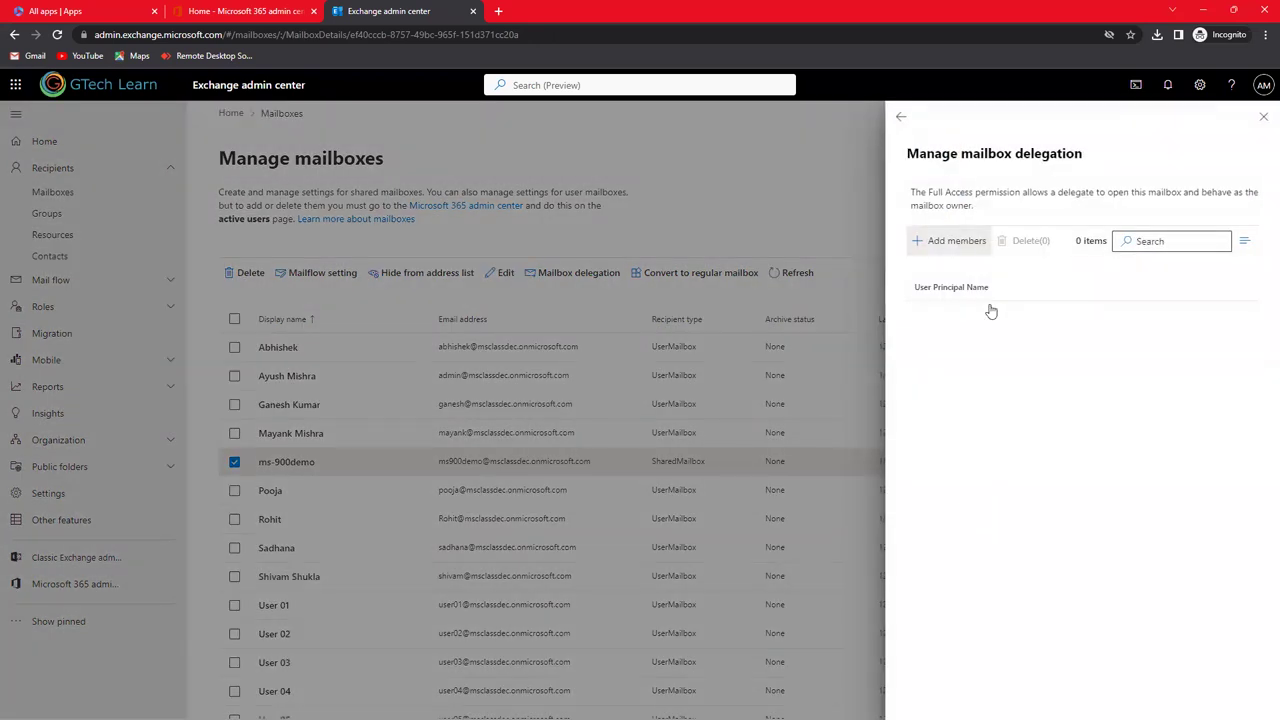
pyautogui.click(1131, 241)
pyautogui.write('adm')
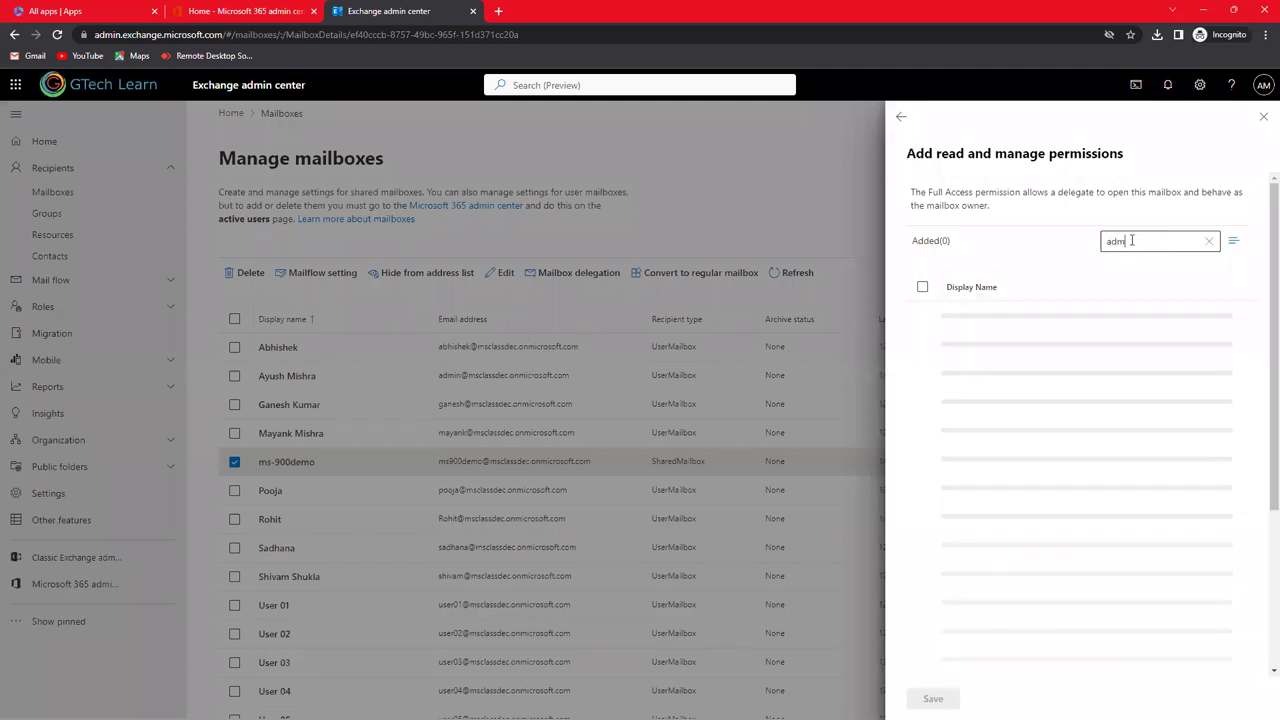
pyautogui.write('in')
pyautogui.click(922, 316)
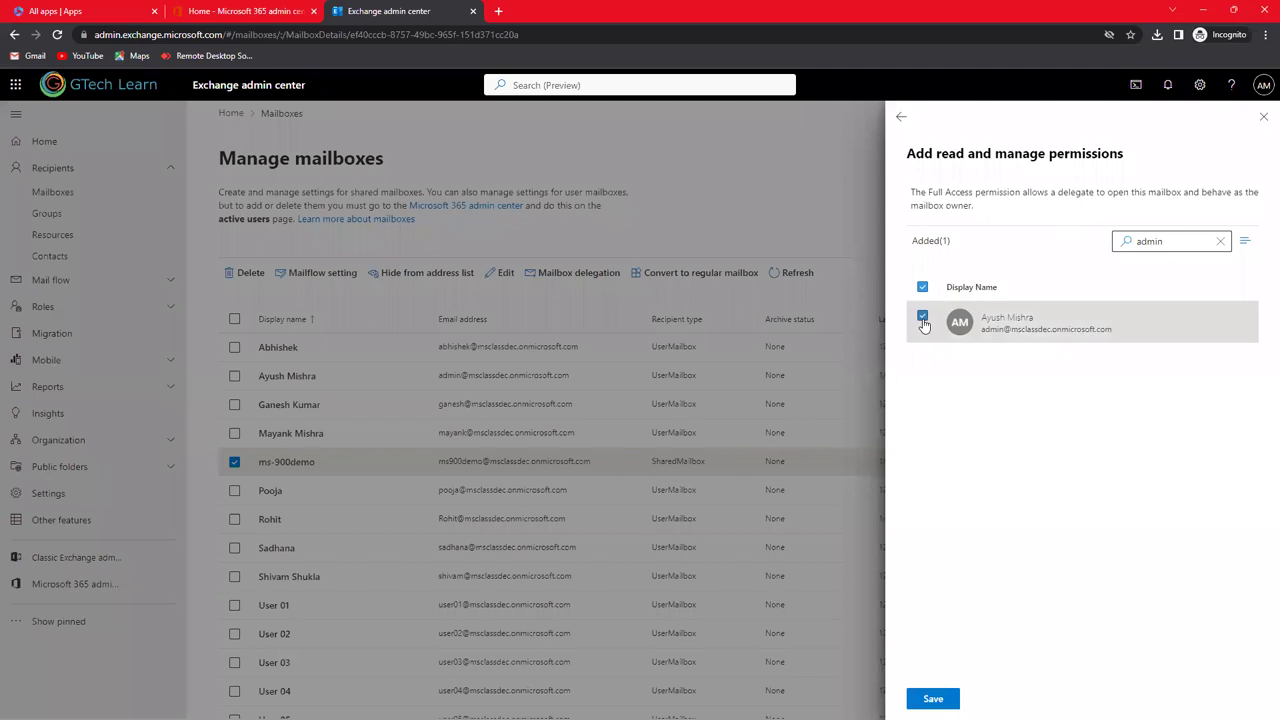
pyautogui.moveTo(1184, 242); pyautogui.dragTo(1110, 254)
pyautogui.write('sh')
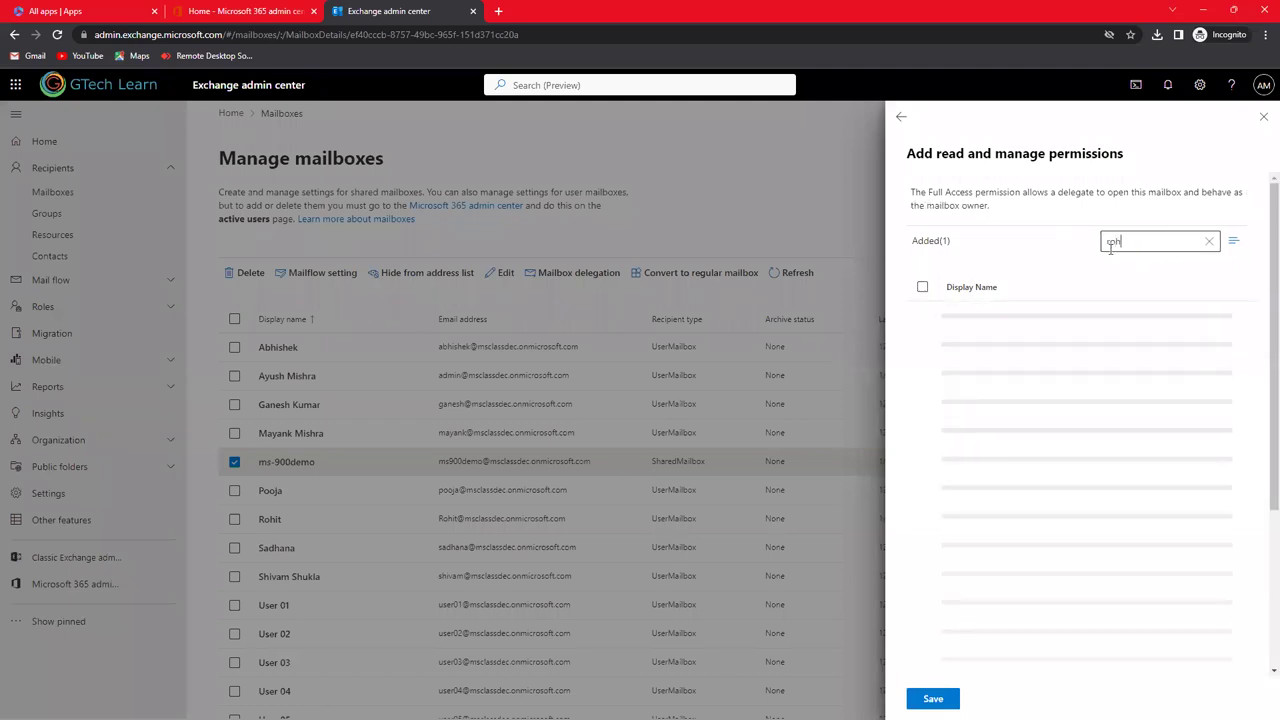
pyautogui.click(922, 316)
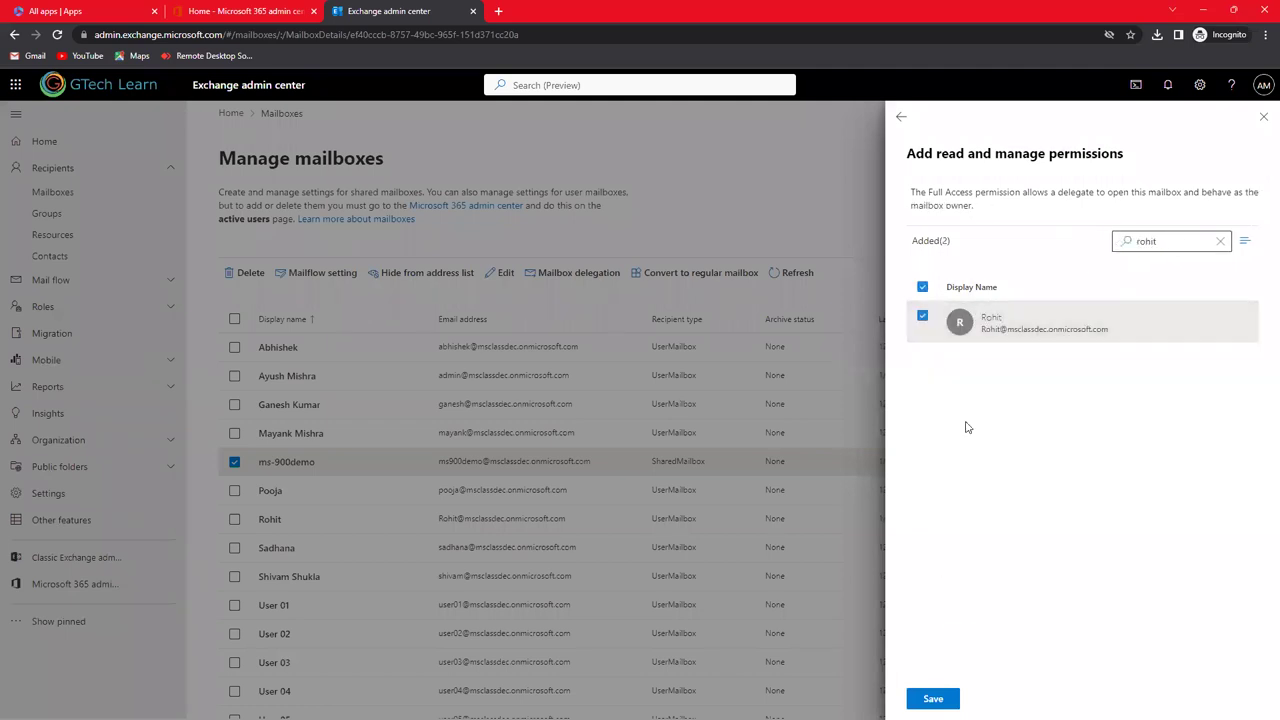
pyautogui.click(932, 698)
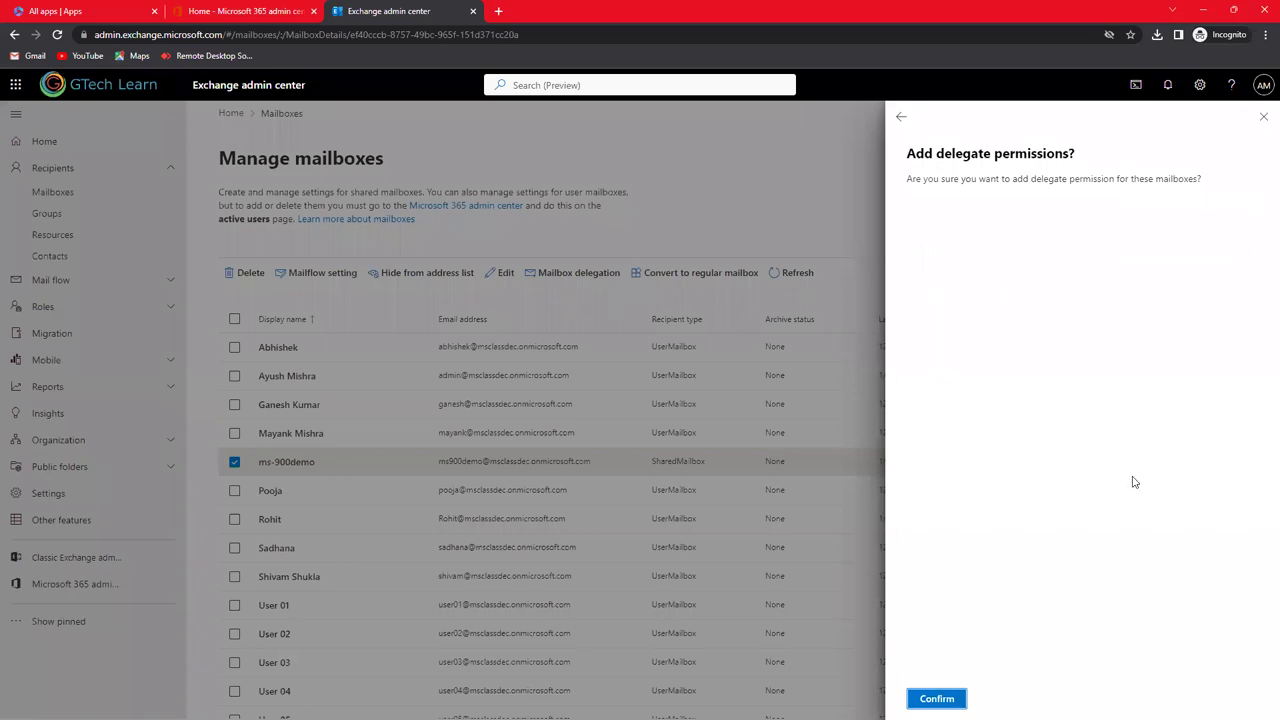
pyautogui.press('Return')
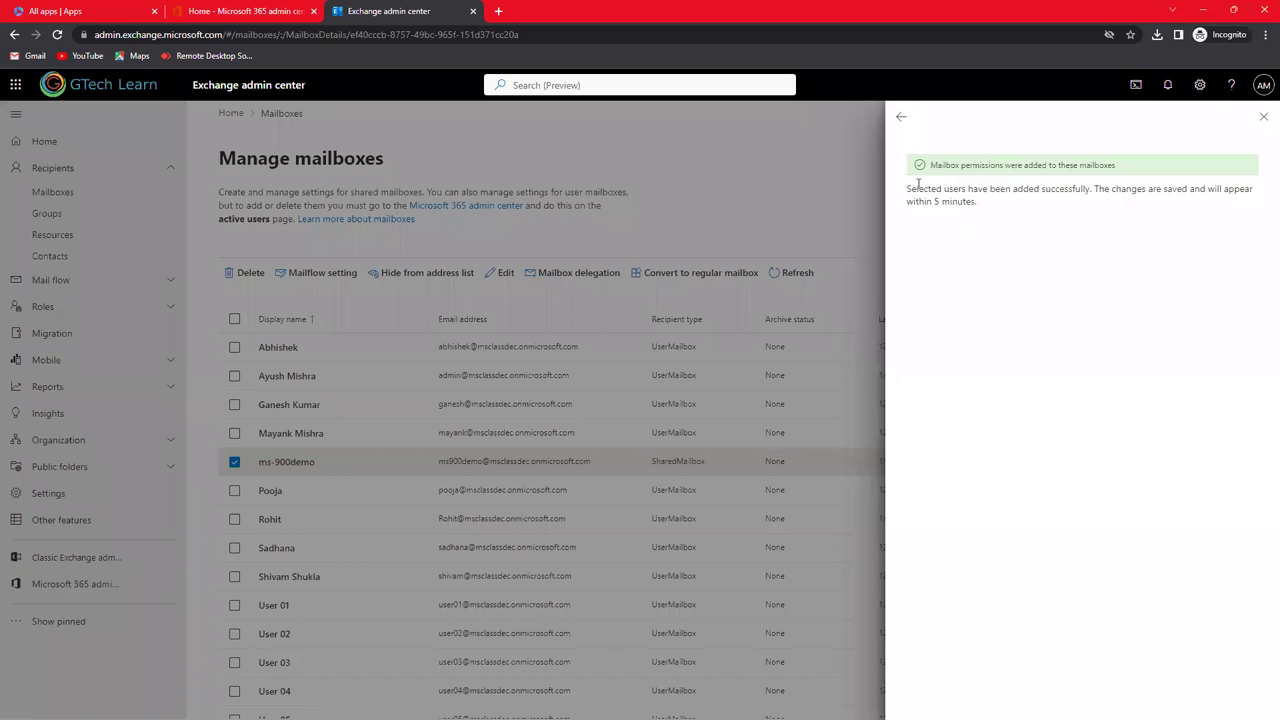
# Close the mailbox details panel and reopen ms-900demo.
pyautogui.moveTo(946, 165); pyautogui.dragTo(1085, 166)
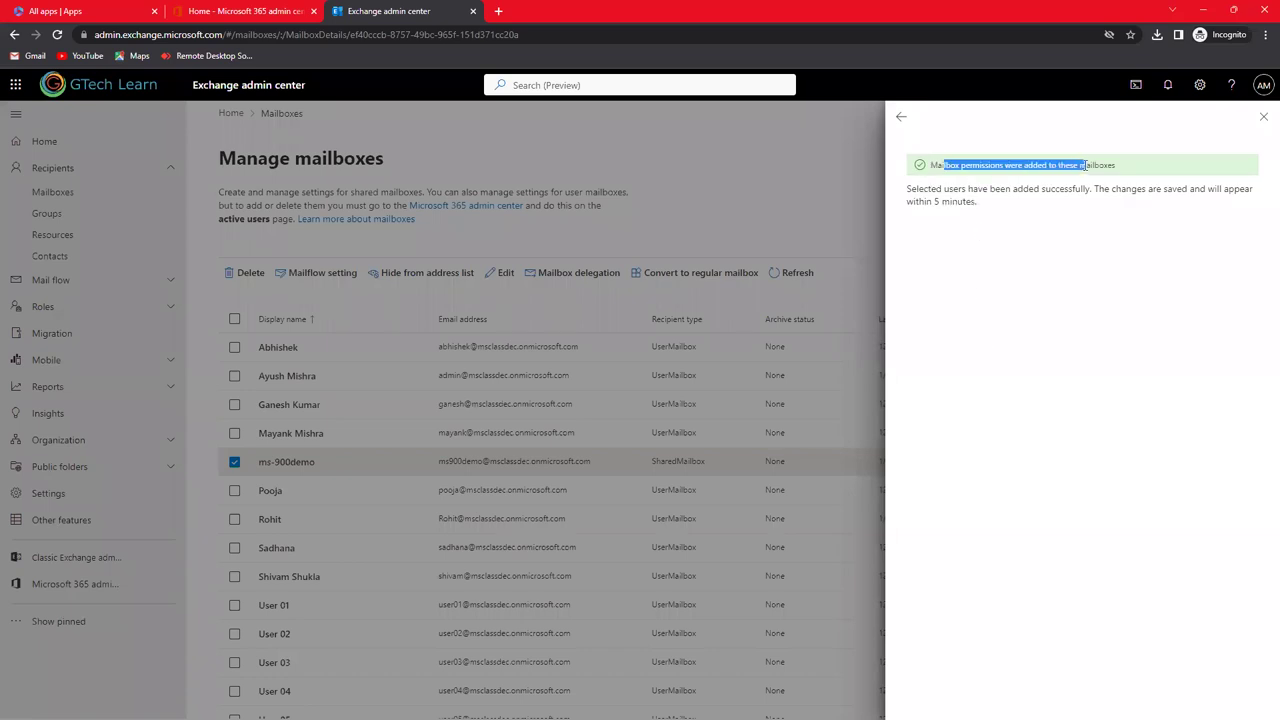
pyautogui.click(1263, 116)
pyautogui.click(510, 466)
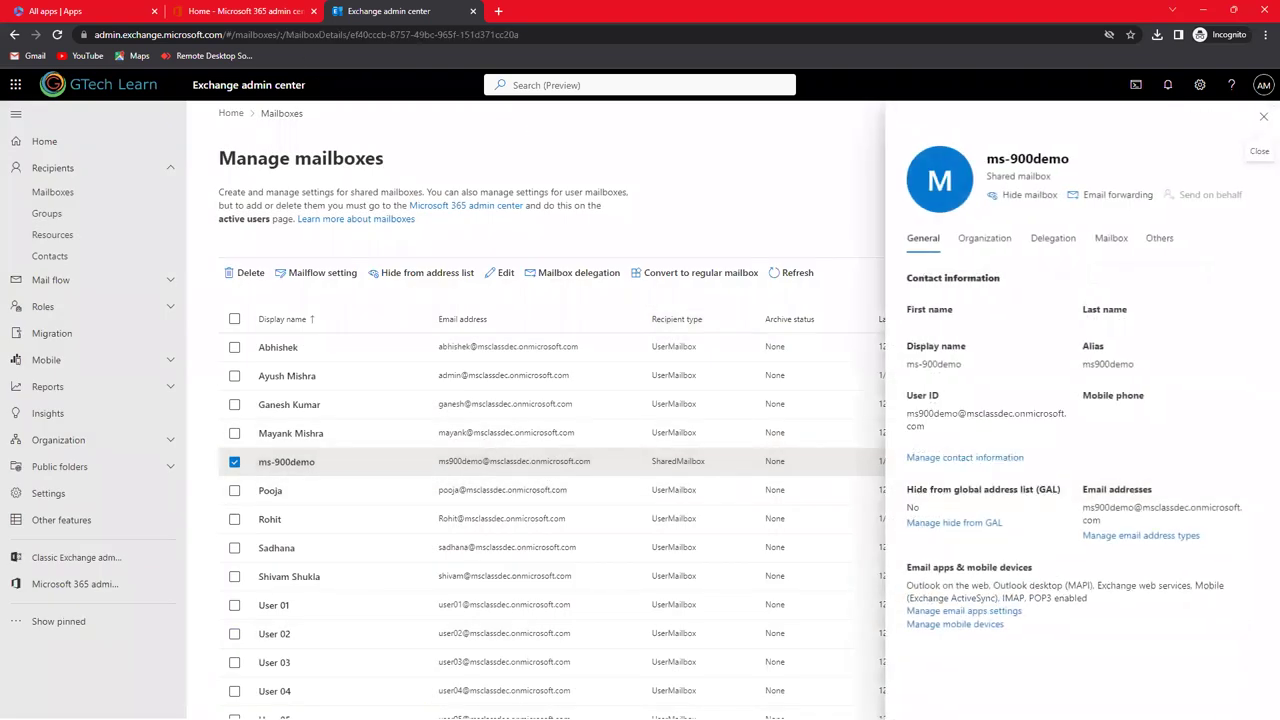
# Copy the ms-900demo shared mailbox's User ID address from the admin center.
pyautogui.hotkey('alt', 'Tab')
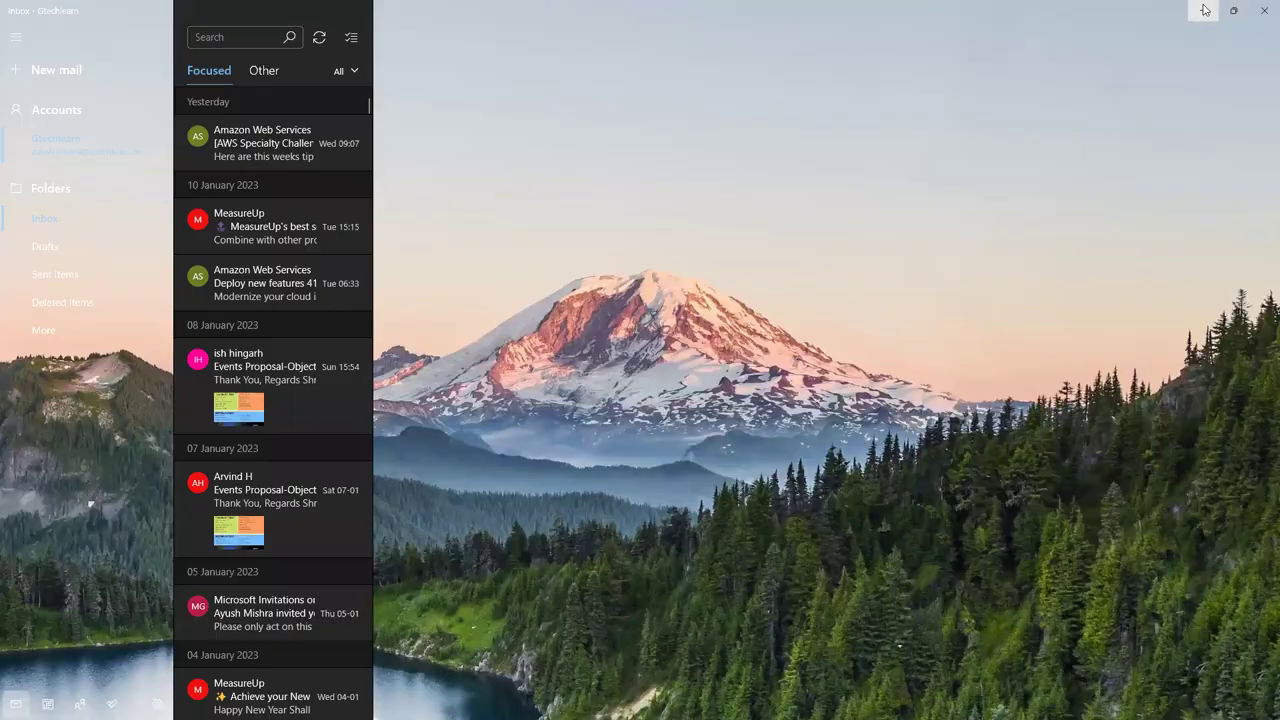
pyautogui.hotkey('alt', 'Tab')
pyautogui.moveTo(1070, 414); pyautogui.dragTo(909, 414)
pyautogui.hotkey('ctrl', 'c')
pyautogui.click(950, 440)
# Email ms-900demo with subject 'Shared Mailbox' and body 'This is a Shared Mailbox Demo.'.
pyautogui.click(95, 62)
pyautogui.hotkey('ctrl', 'v')
pyautogui.click(465, 156)
pyautogui.write('Sh')
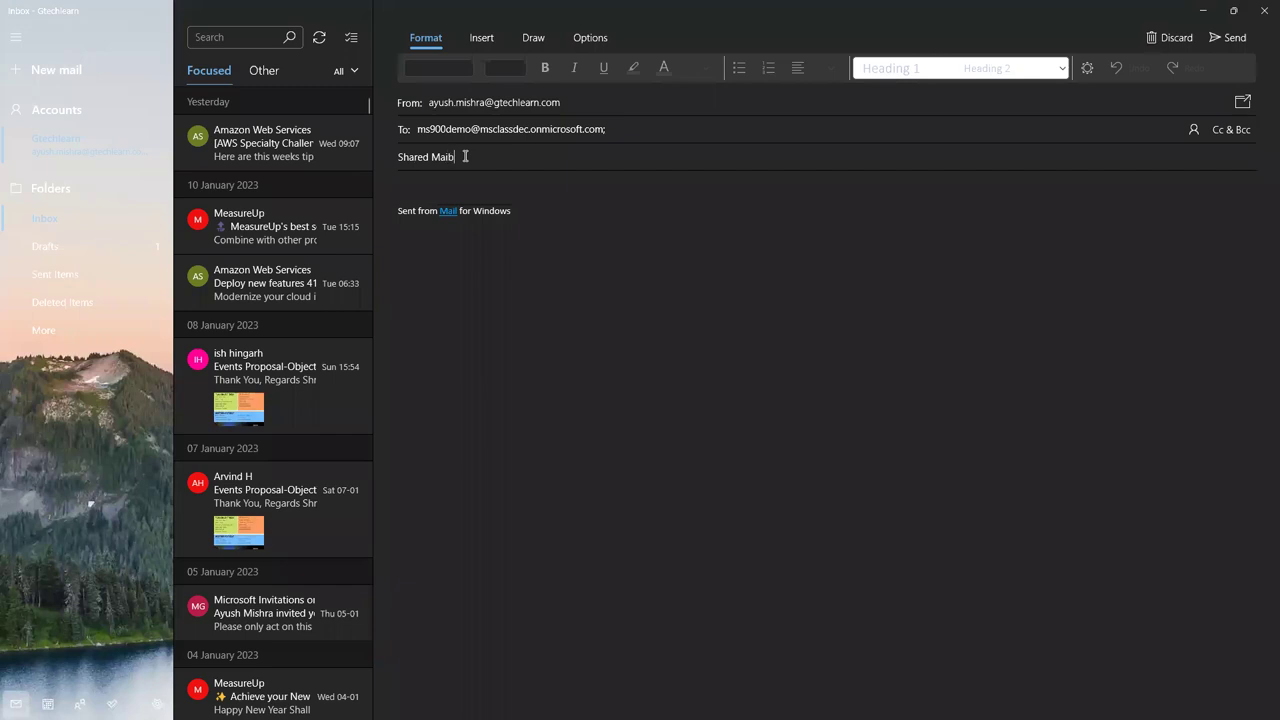
pyautogui.click(454, 185)
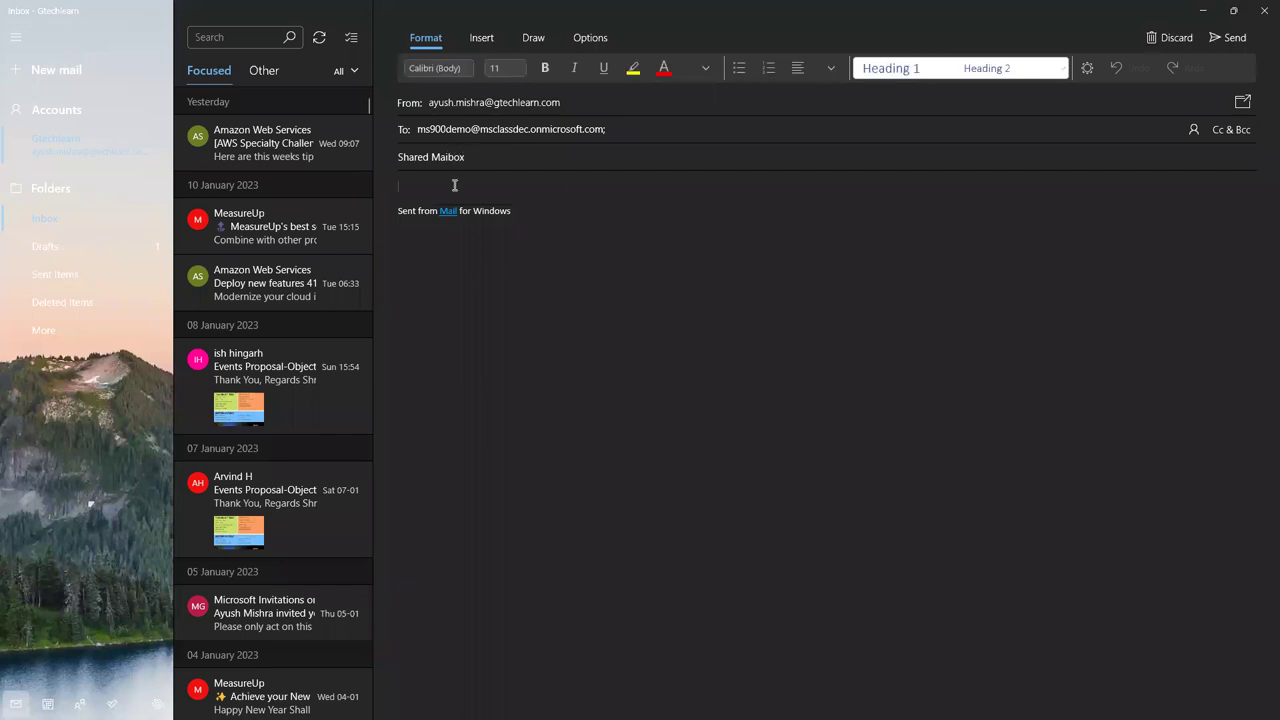
pyautogui.write('l')
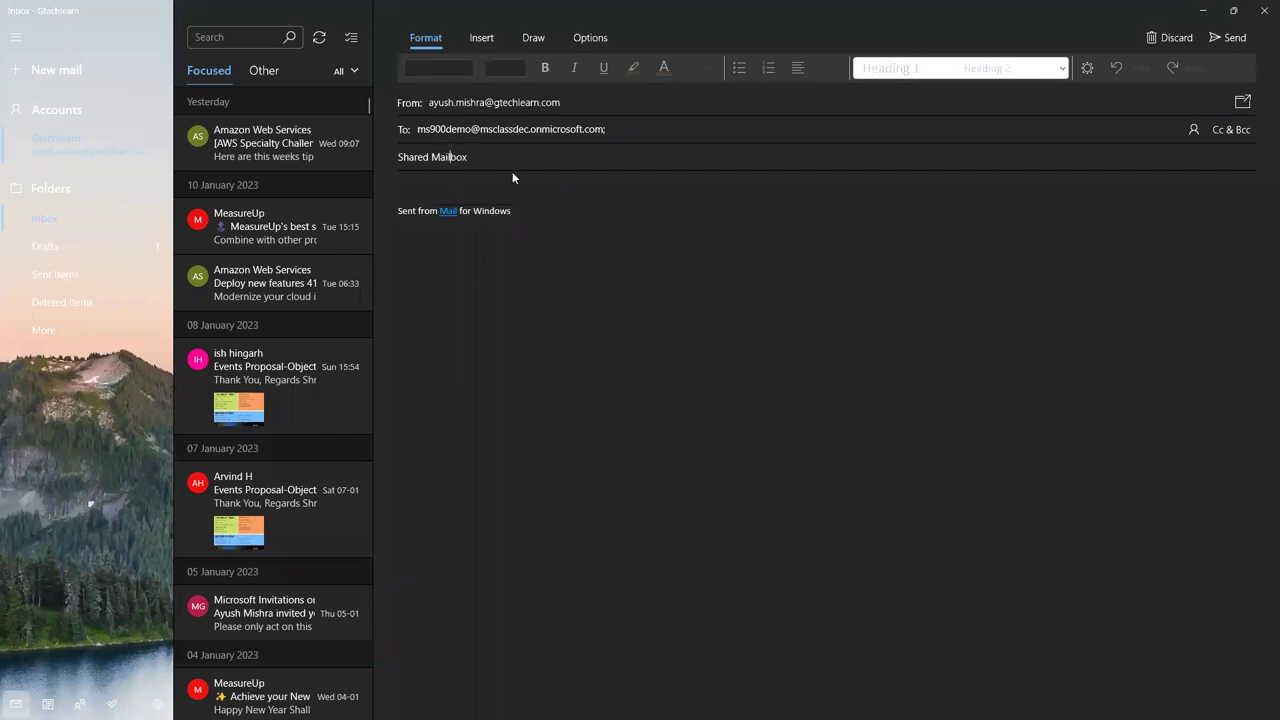
pyautogui.click(517, 184)
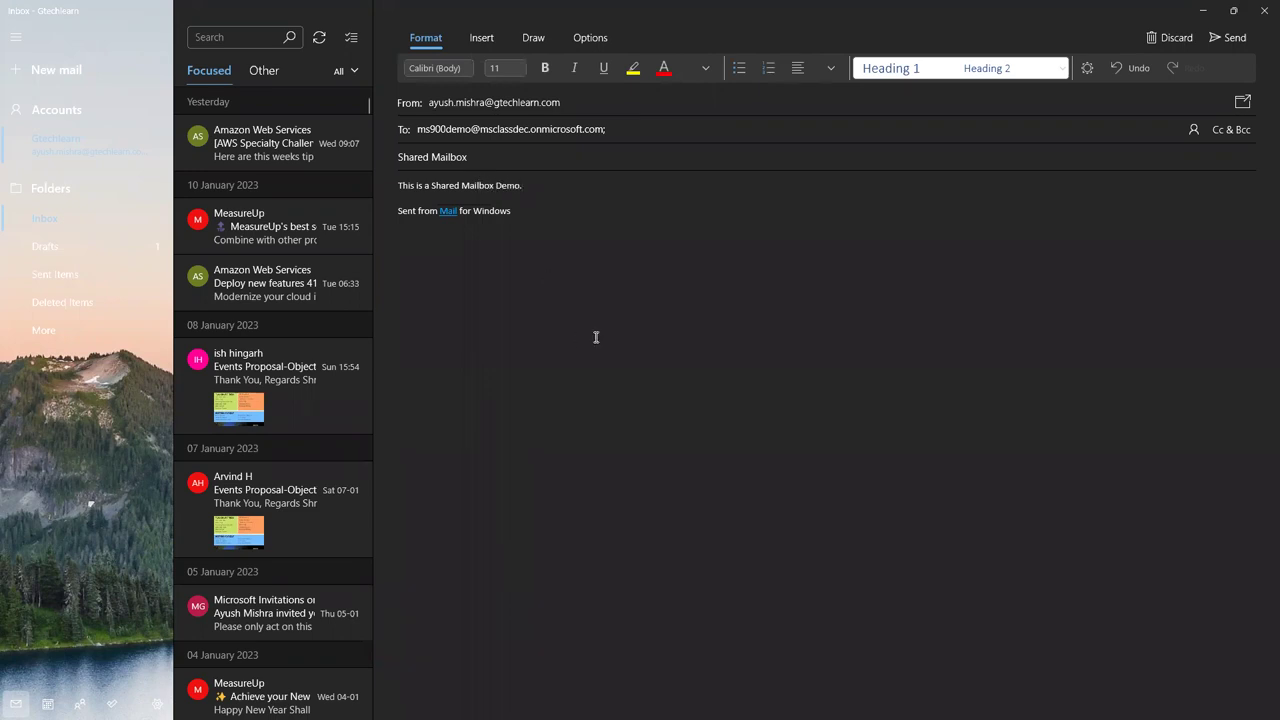
pyautogui.click(1222, 40)
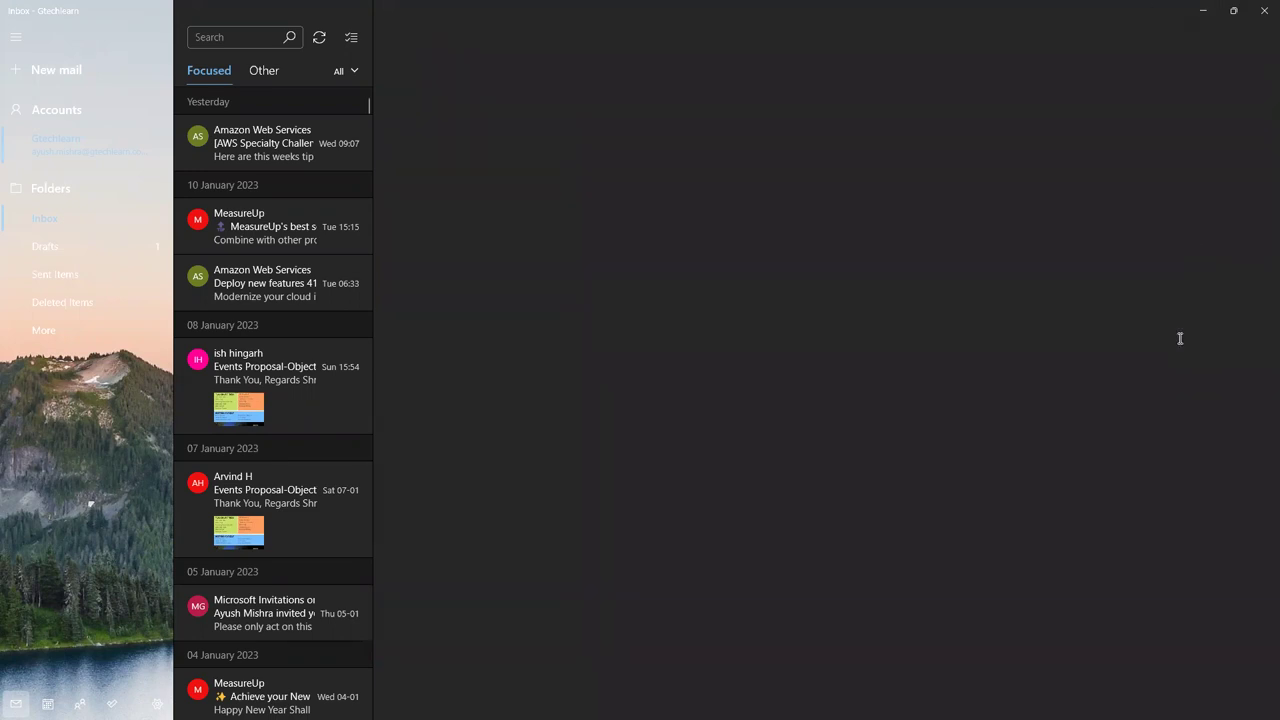
pyautogui.click(1209, 13)
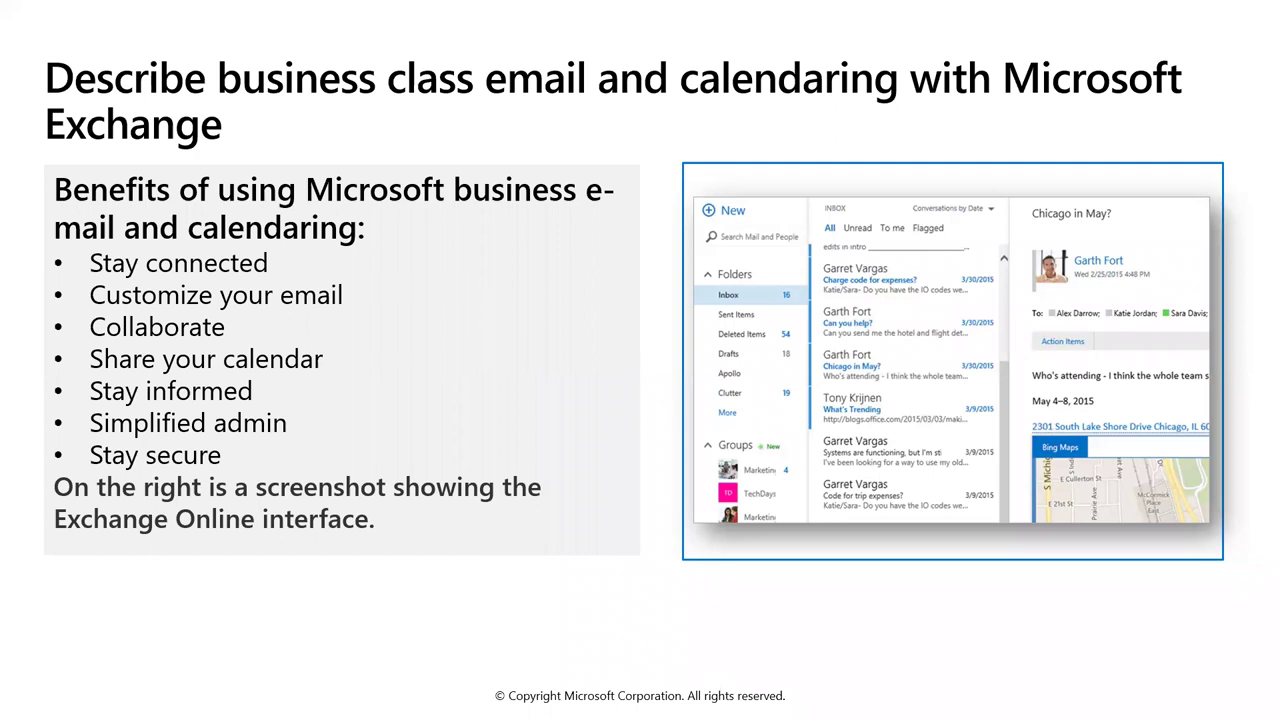
# Open ms-900demo via Open another mailbox, searching 'ms900', and read the Shared Mailbox message.
pyautogui.hotkey('alt', 'Tab')
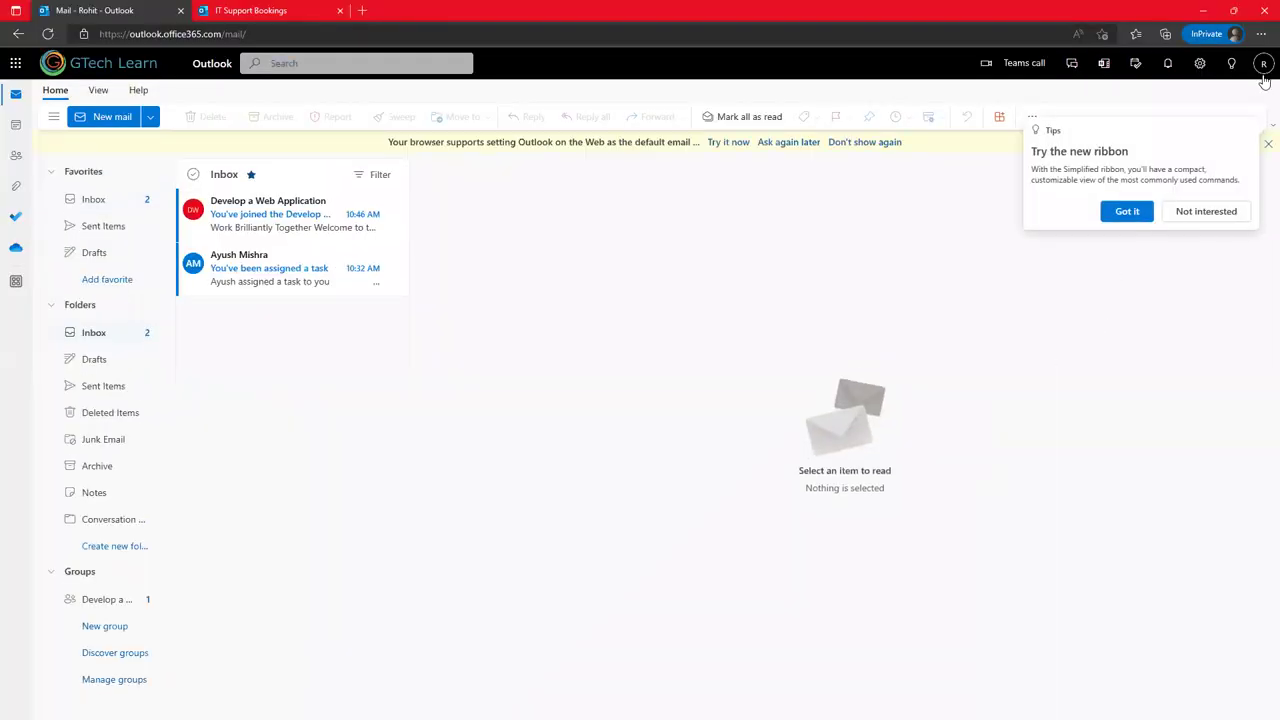
pyautogui.click(1263, 63)
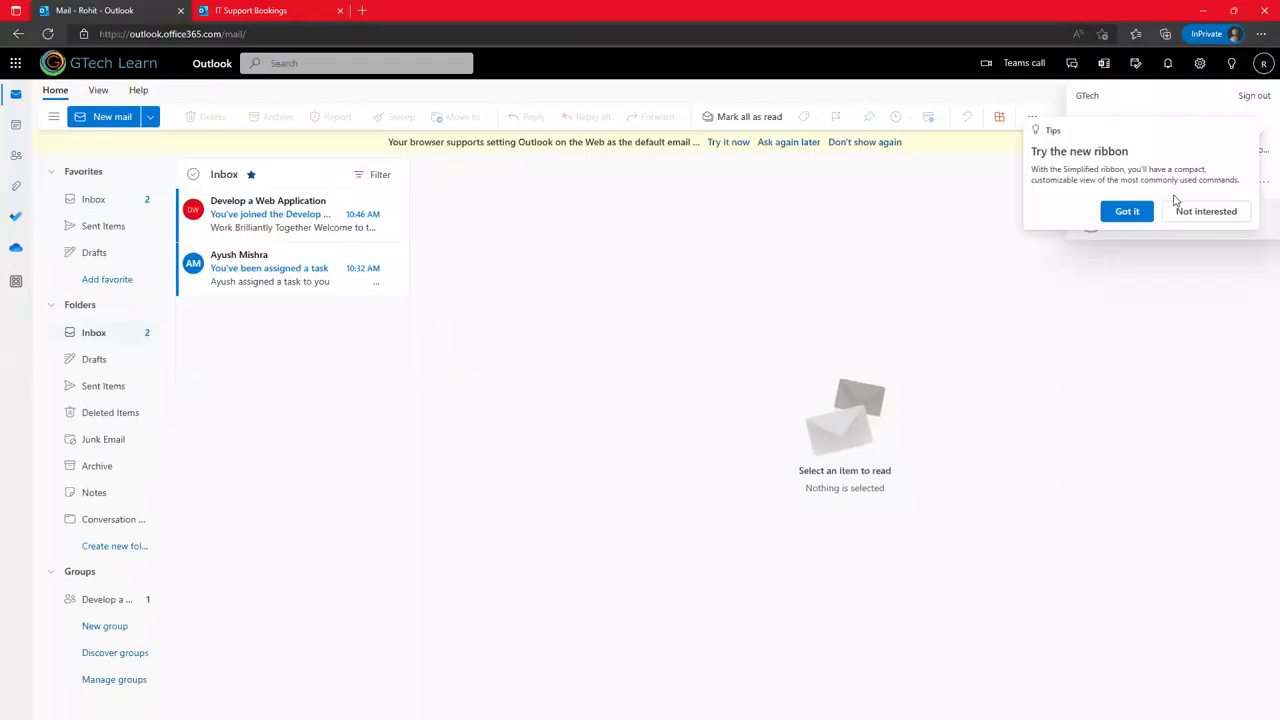
pyautogui.click(1146, 211)
pyautogui.click(1263, 70)
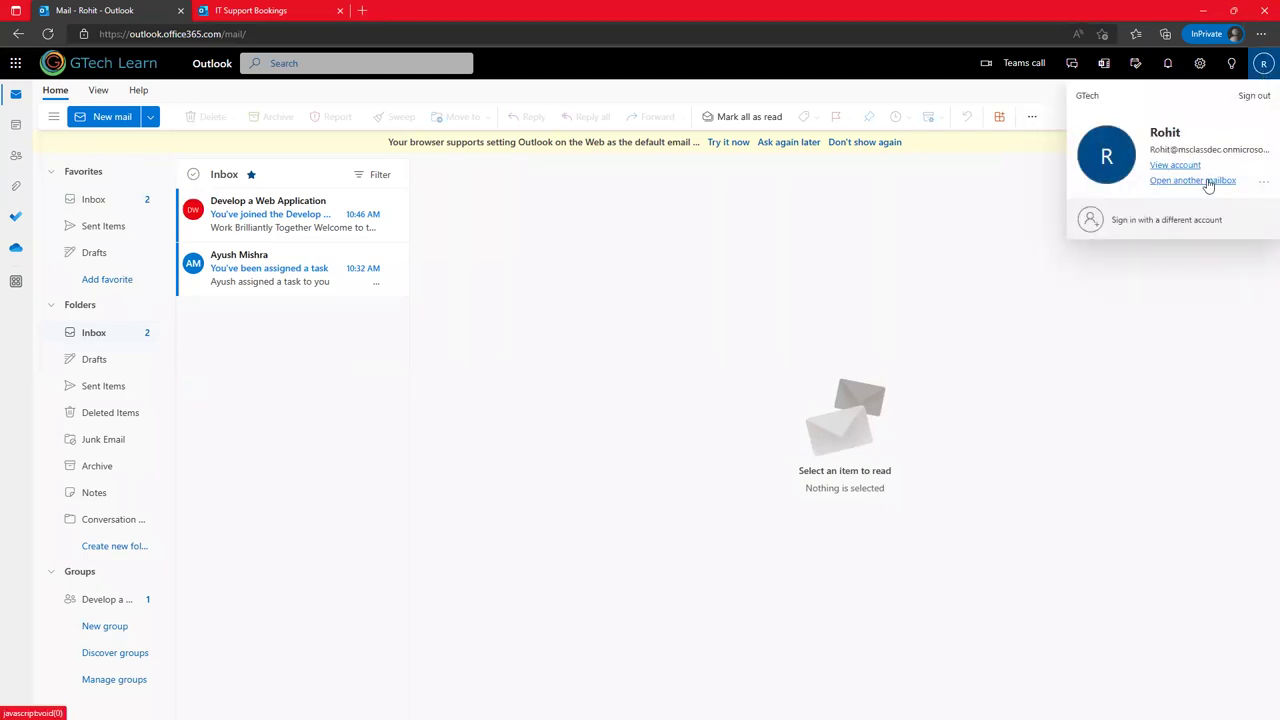
pyautogui.click(1208, 182)
pyautogui.click(658, 376)
pyautogui.write('ms900')
pyautogui.click(622, 408)
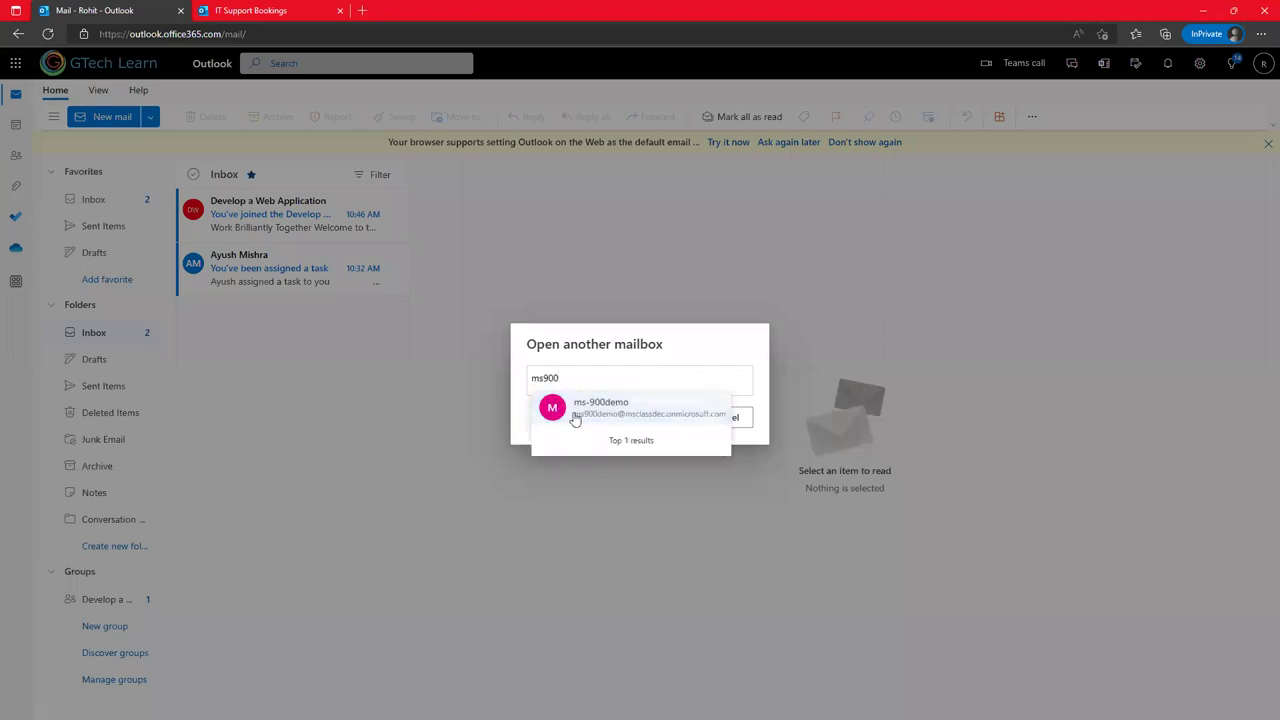
pyautogui.click(592, 410)
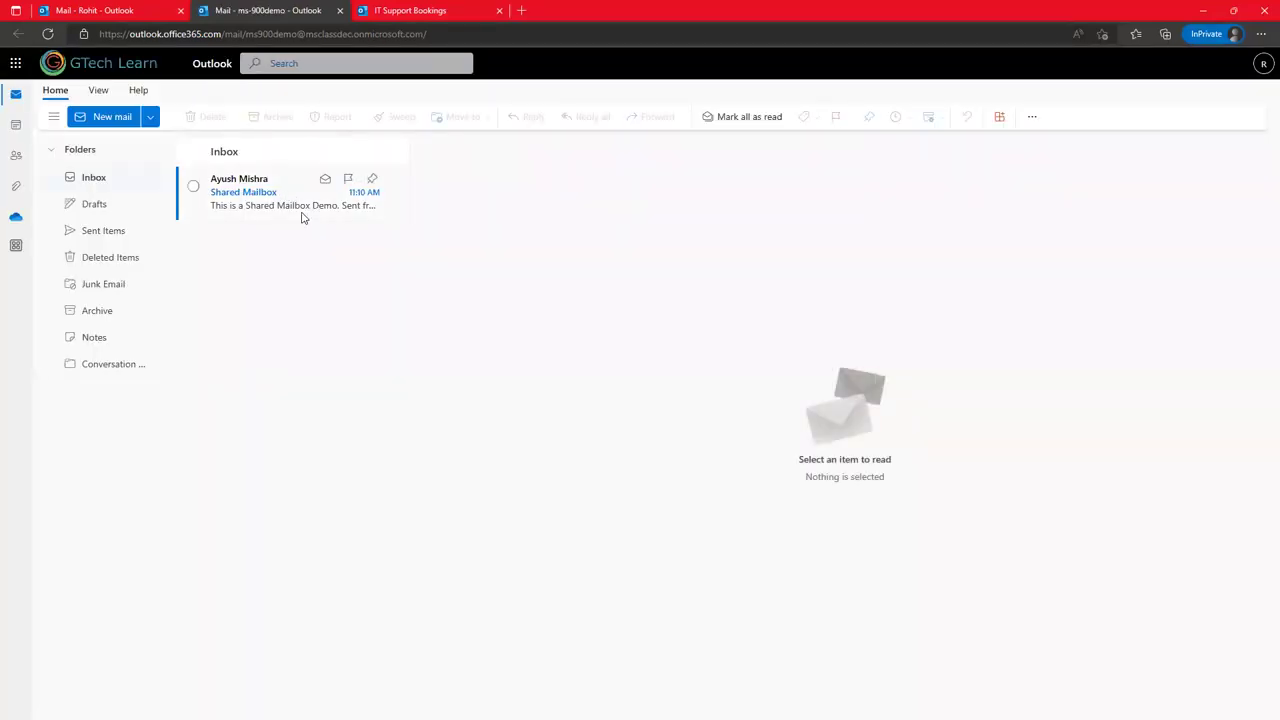
pyautogui.click(305, 212)
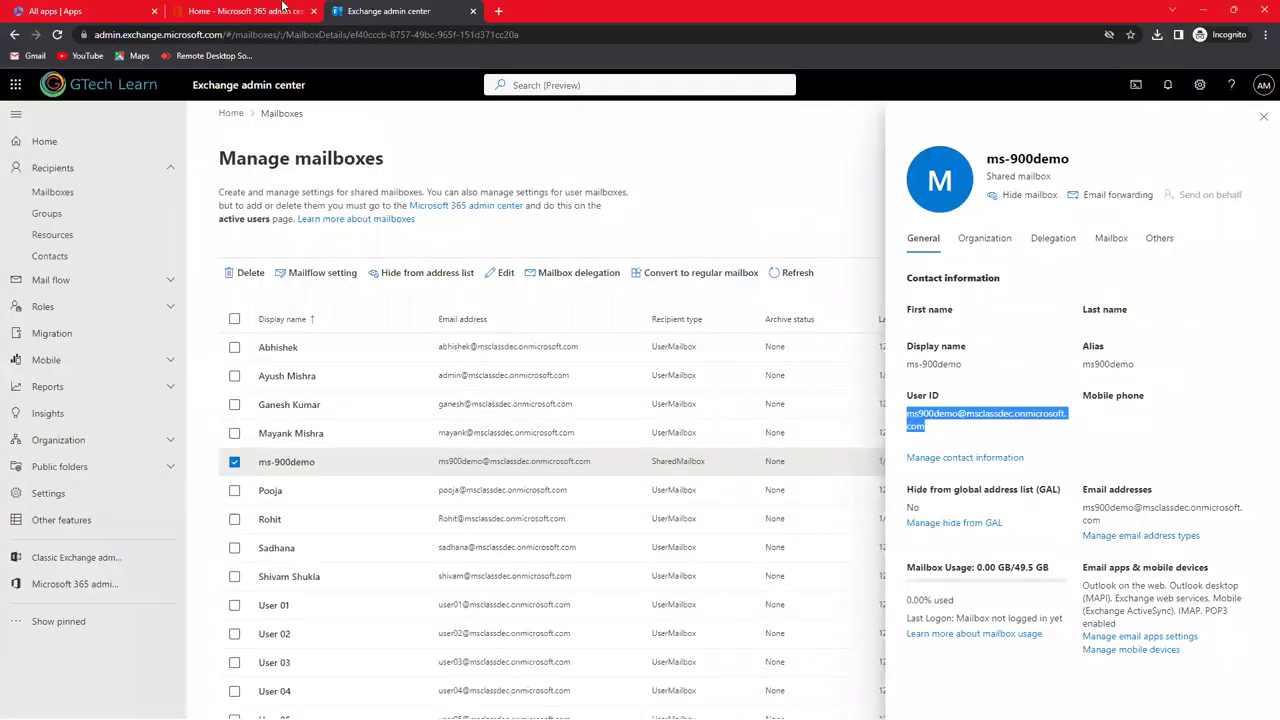
# Launch Outlook from the app list, try opening MS-900 Demo as another mailbox, and close the failed tab.
pyautogui.click(15, 85)
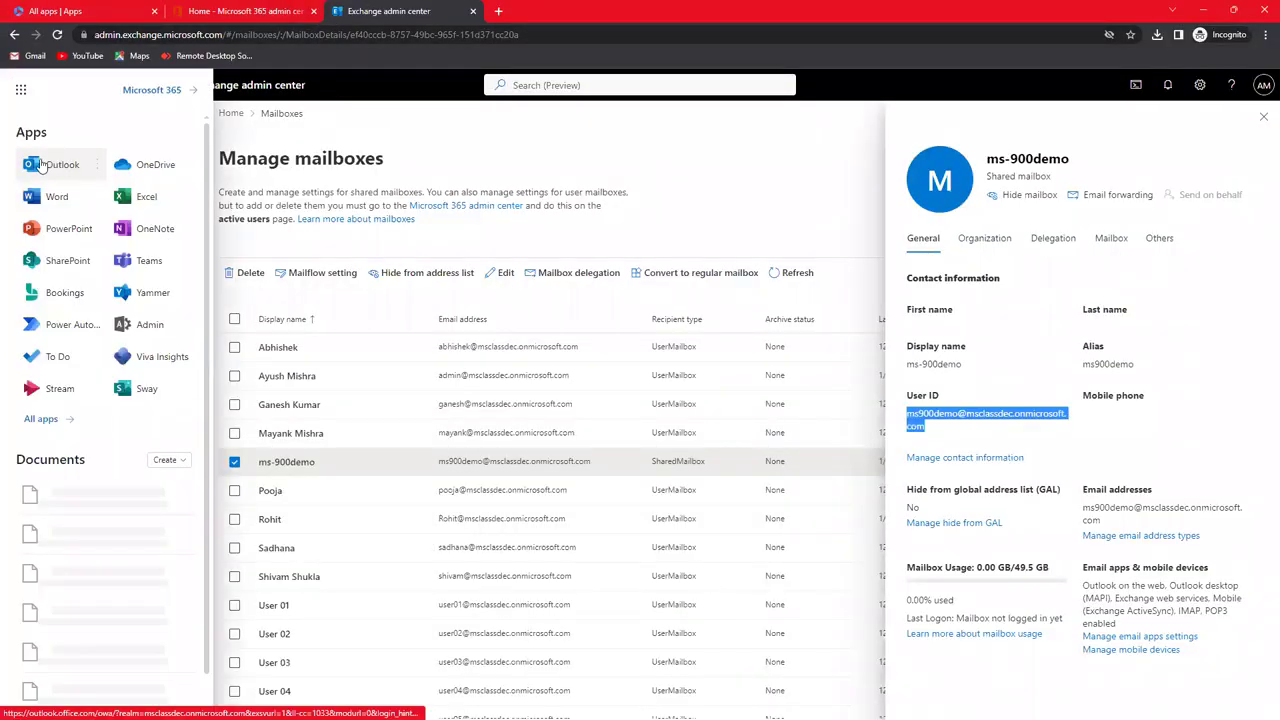
pyautogui.click(58, 164)
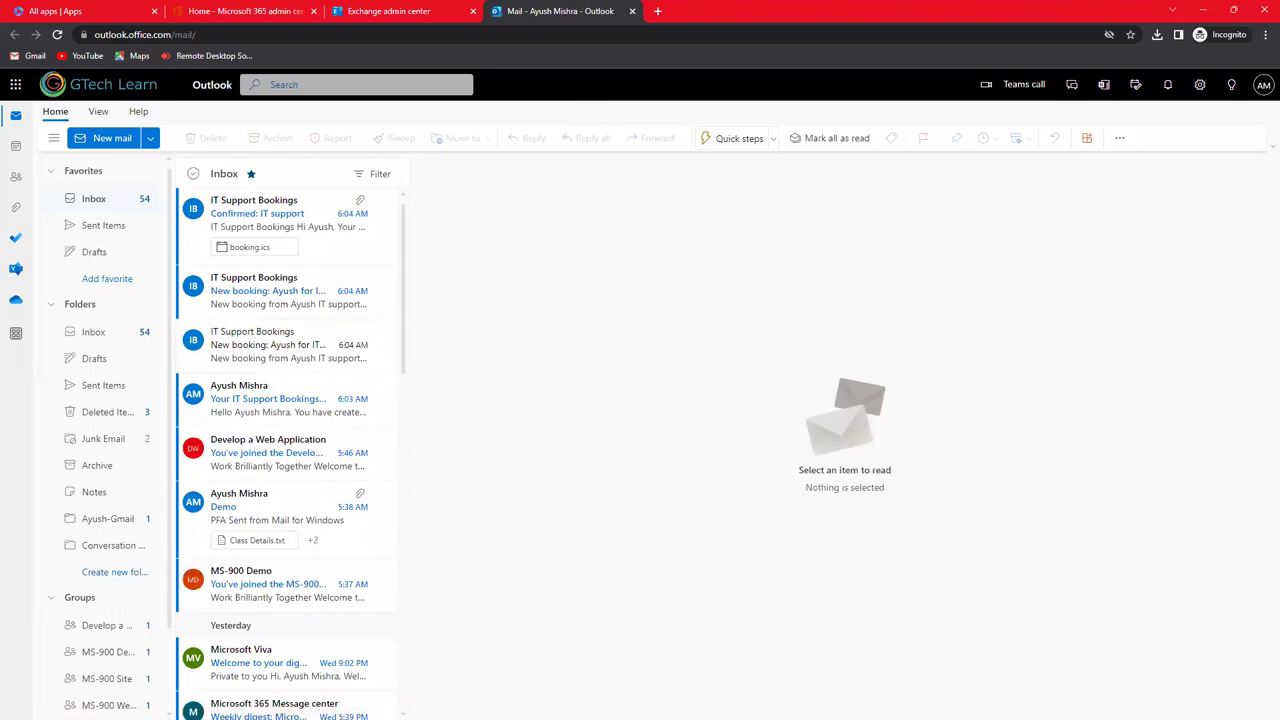
pyautogui.click(1262, 85)
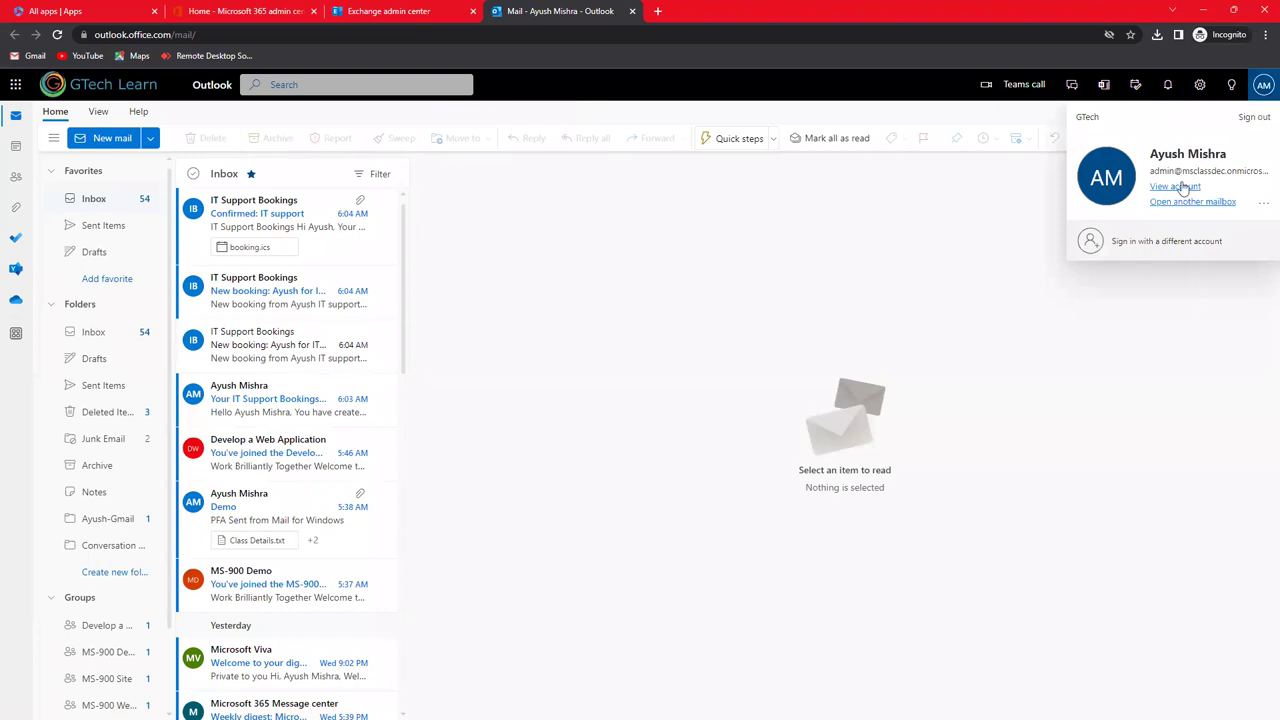
pyautogui.click(1188, 203)
pyautogui.click(607, 381)
pyautogui.write('ms900')
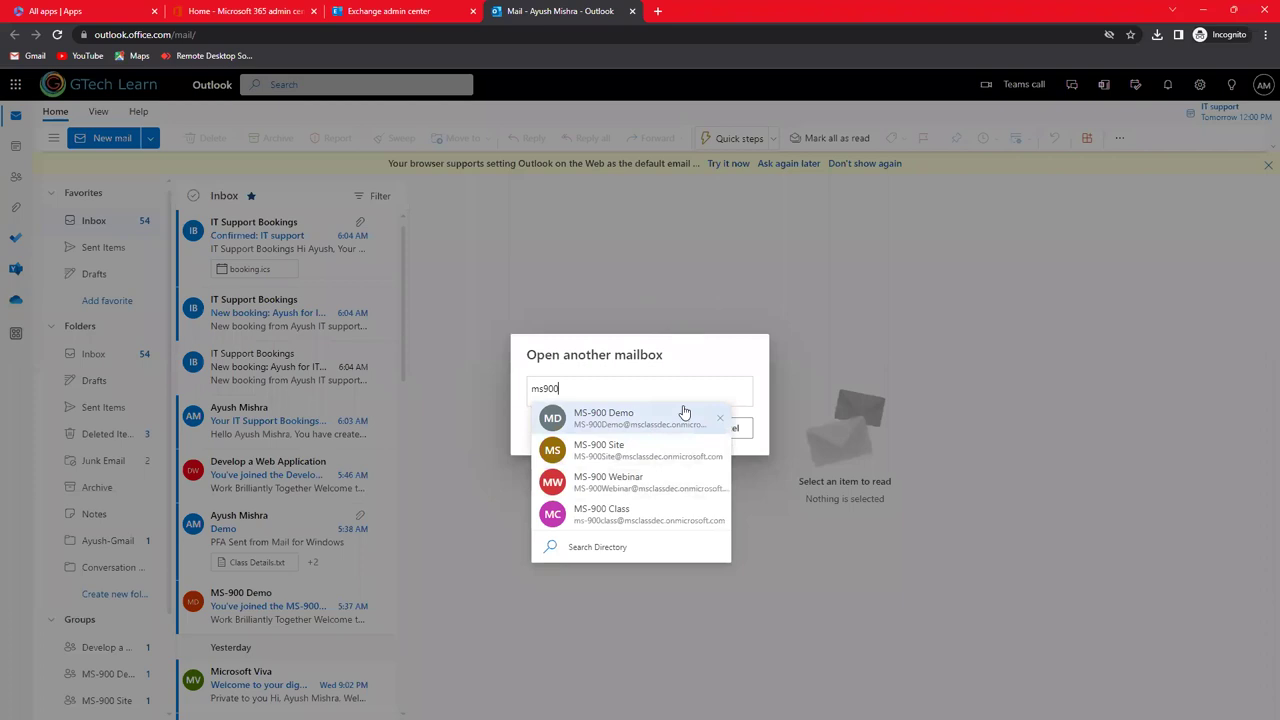
pyautogui.click(674, 416)
pyautogui.click(660, 431)
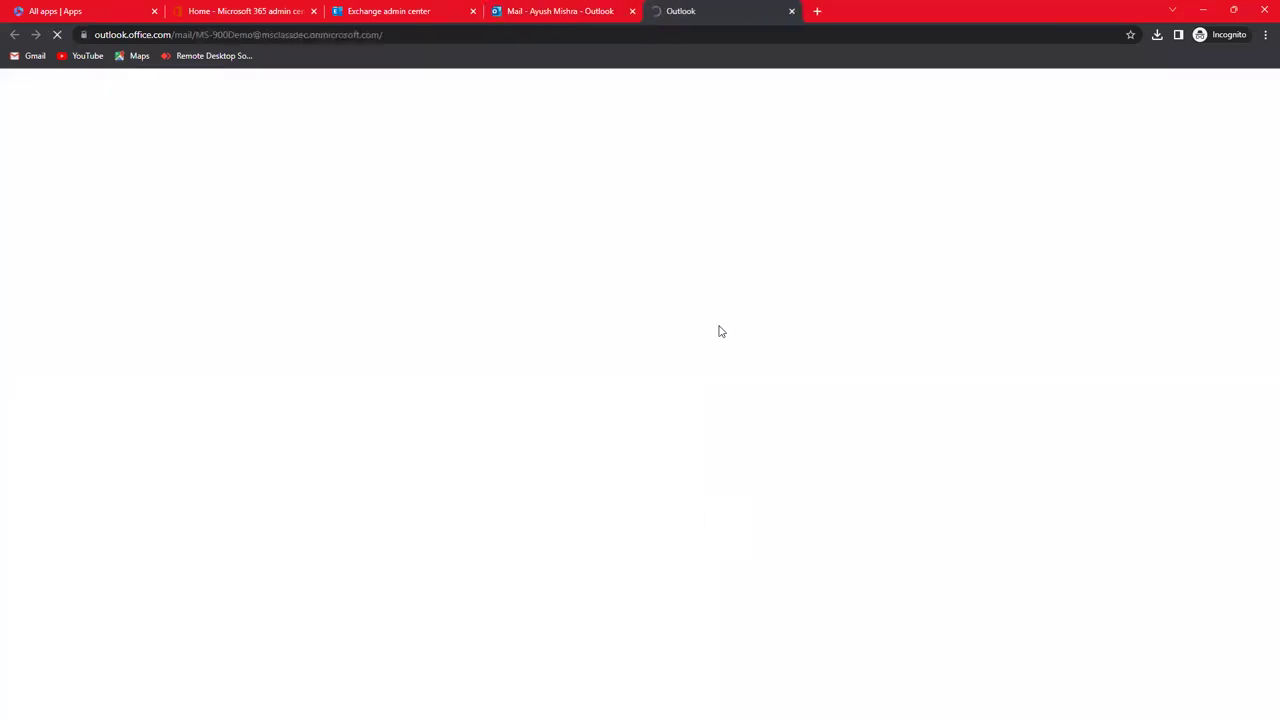
pyautogui.click(792, 11)
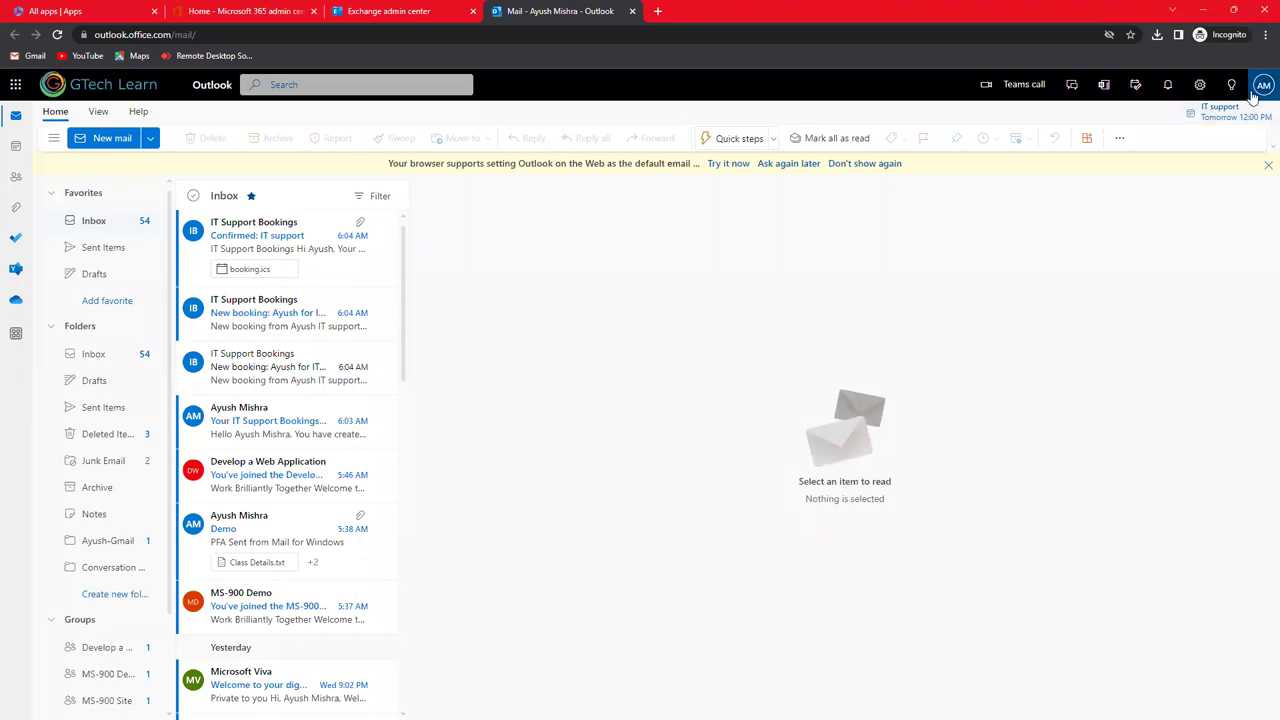
pyautogui.click(1263, 84)
pyautogui.click(1172, 203)
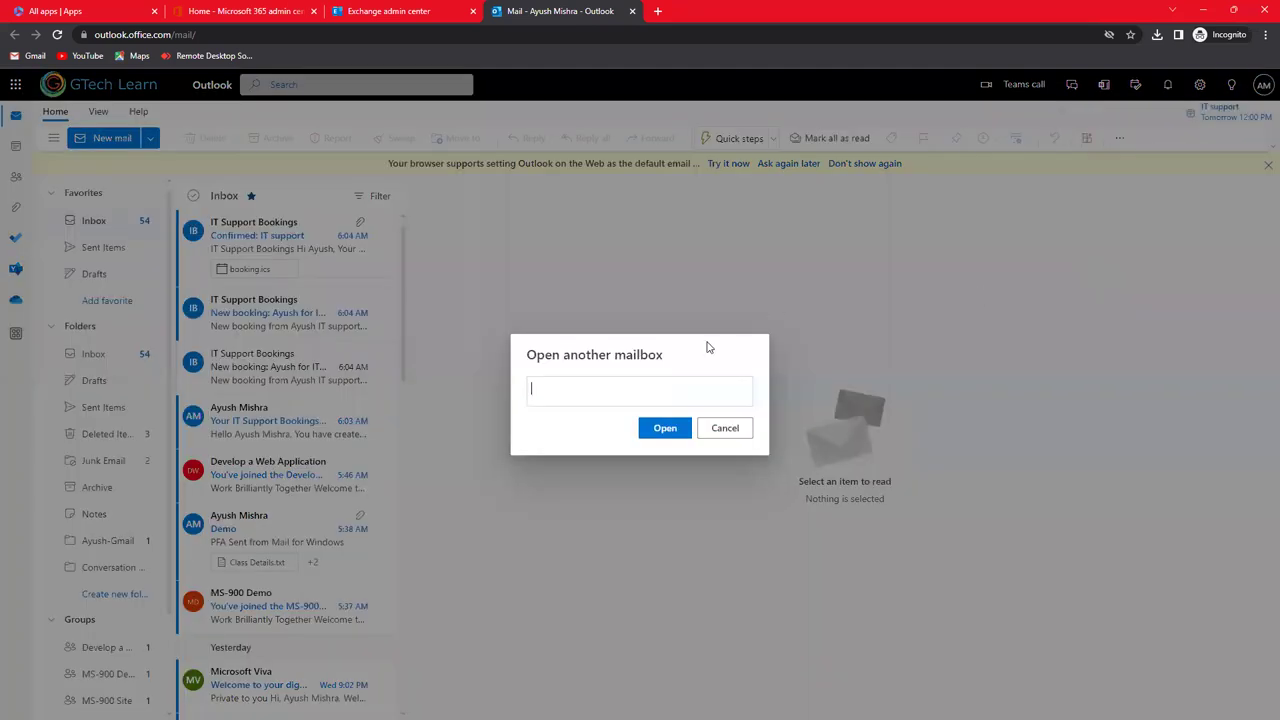
pyautogui.hotkey('ctrl', 'v')
pyautogui.click(694, 389)
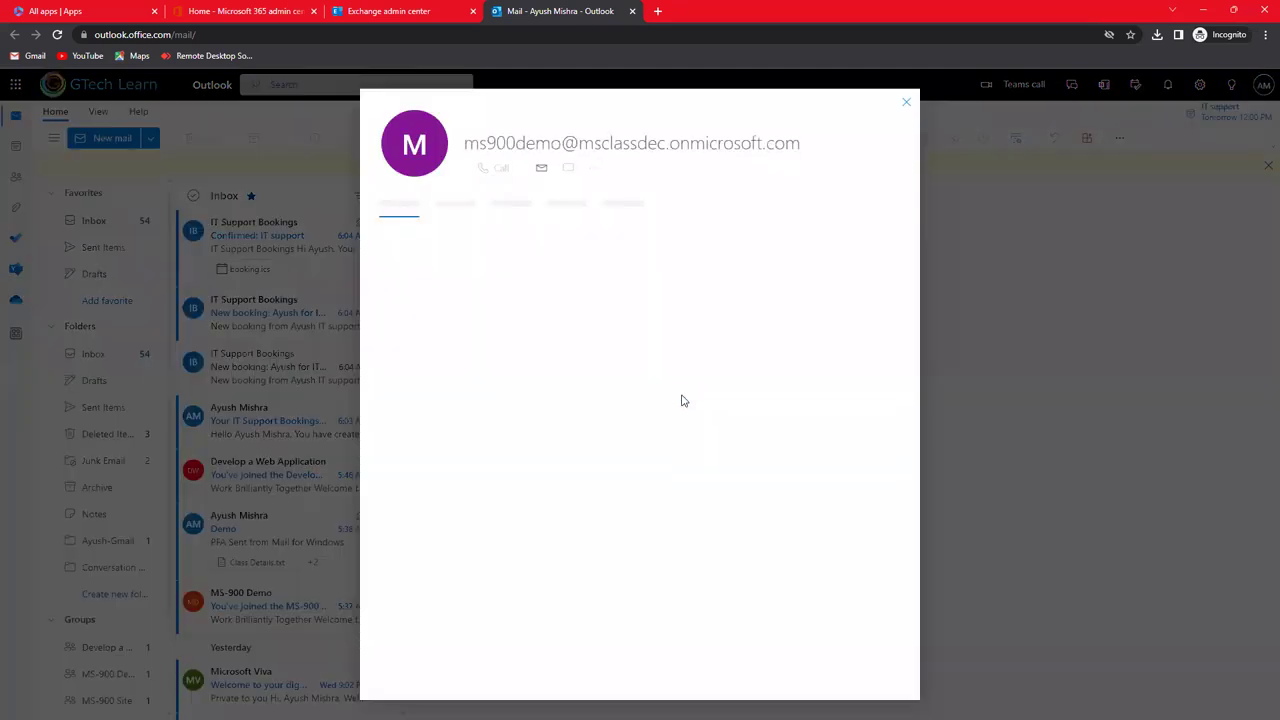
pyautogui.click(905, 105)
pyautogui.click(670, 432)
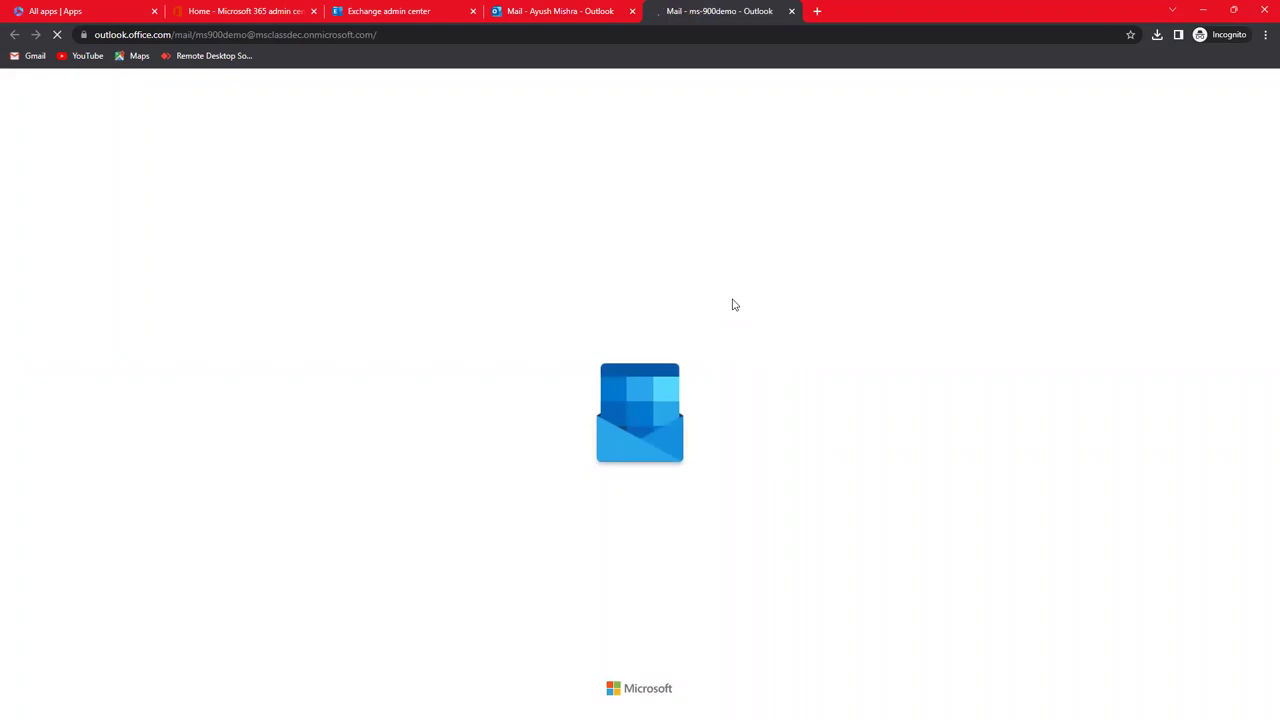
pyautogui.click(310, 240)
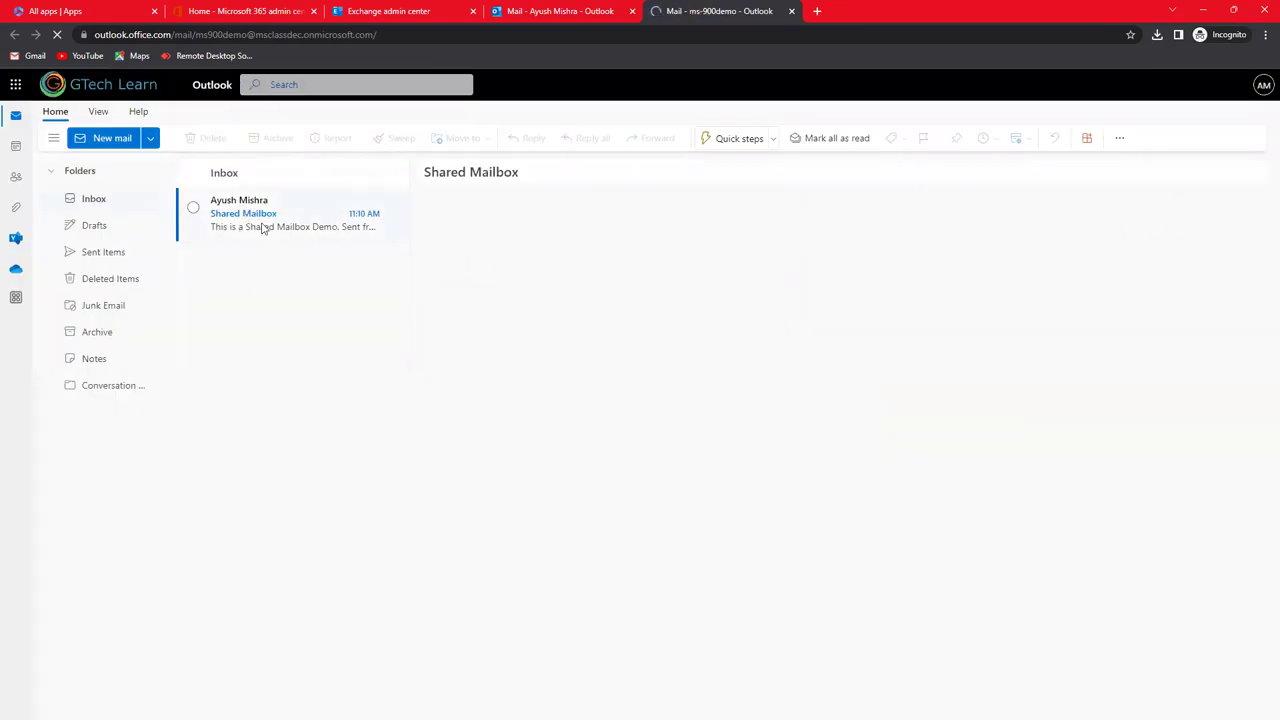
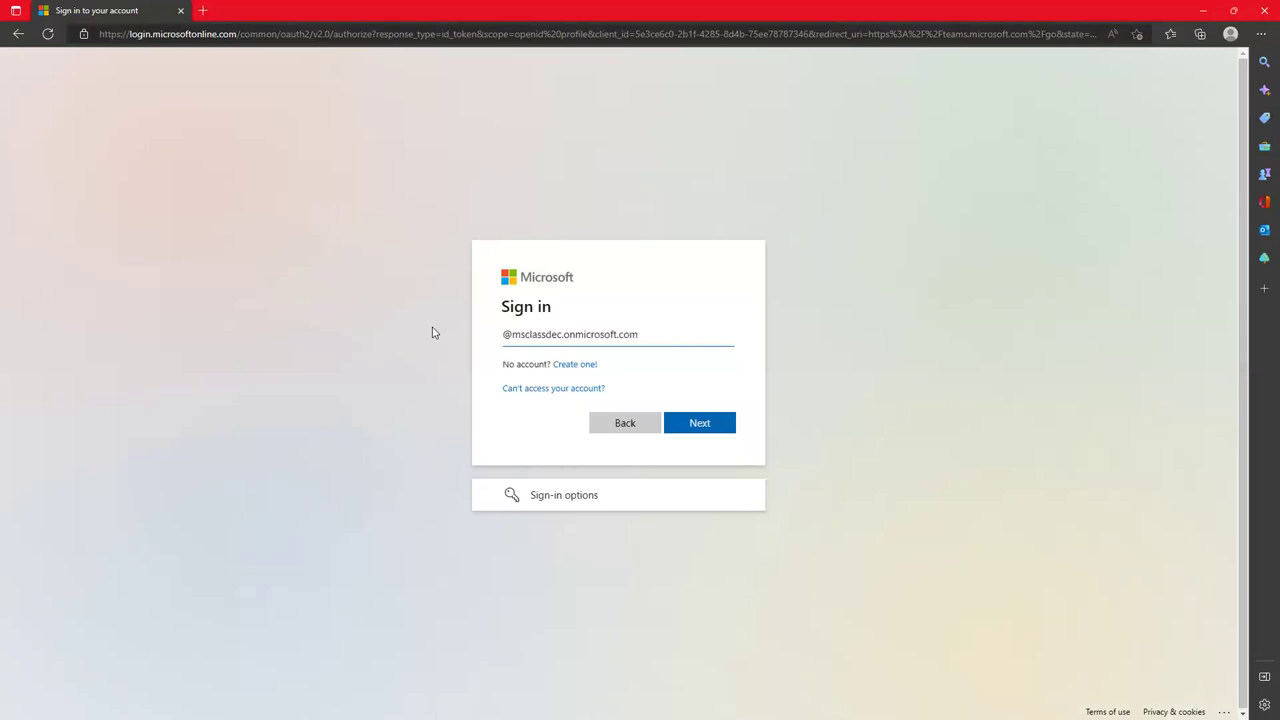
# Sign in with the tenant admin's e-mail and password, skipping the account-protection setup.
pyautogui.press('Return')
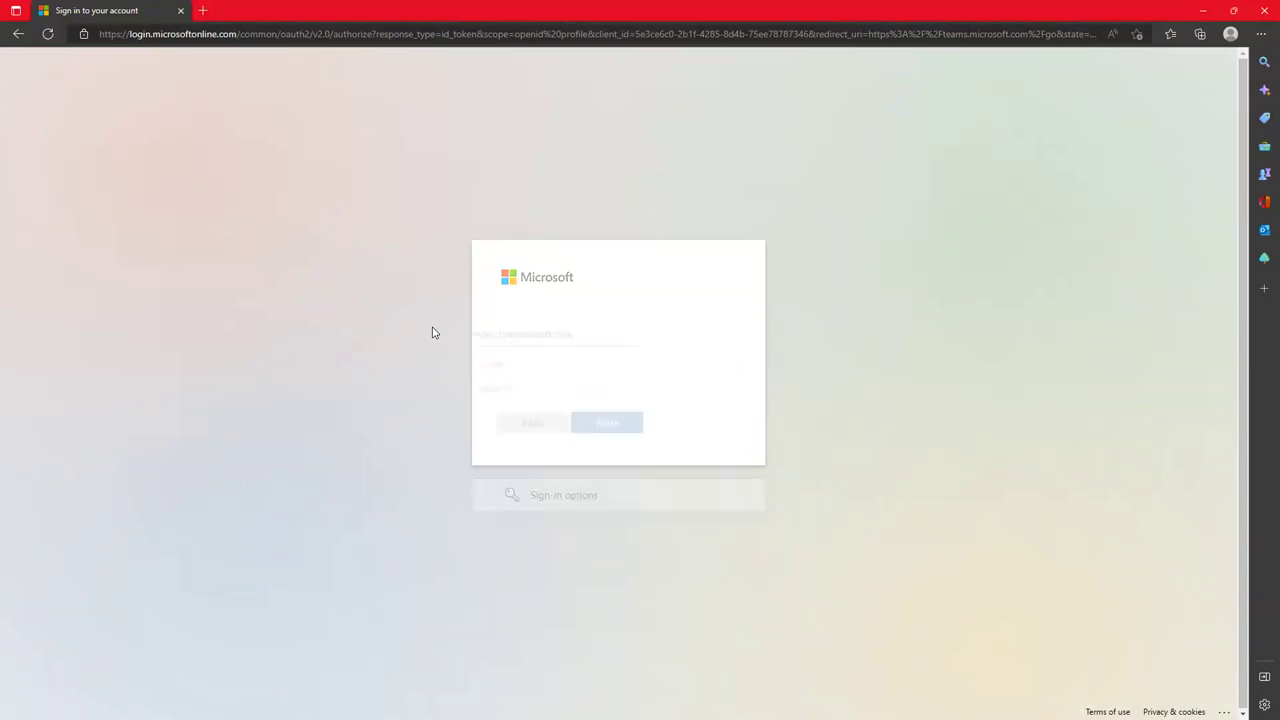
pyautogui.write('*********')
pyautogui.press('Return')
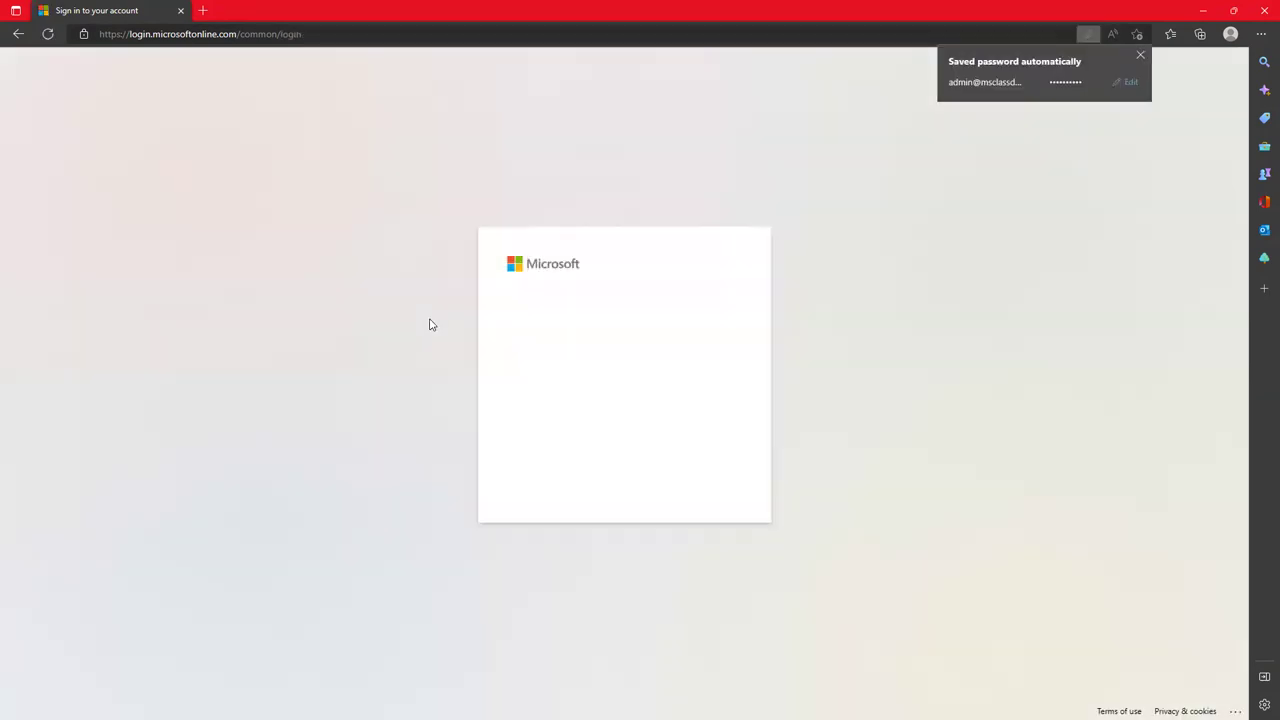
pyautogui.click(646, 402)
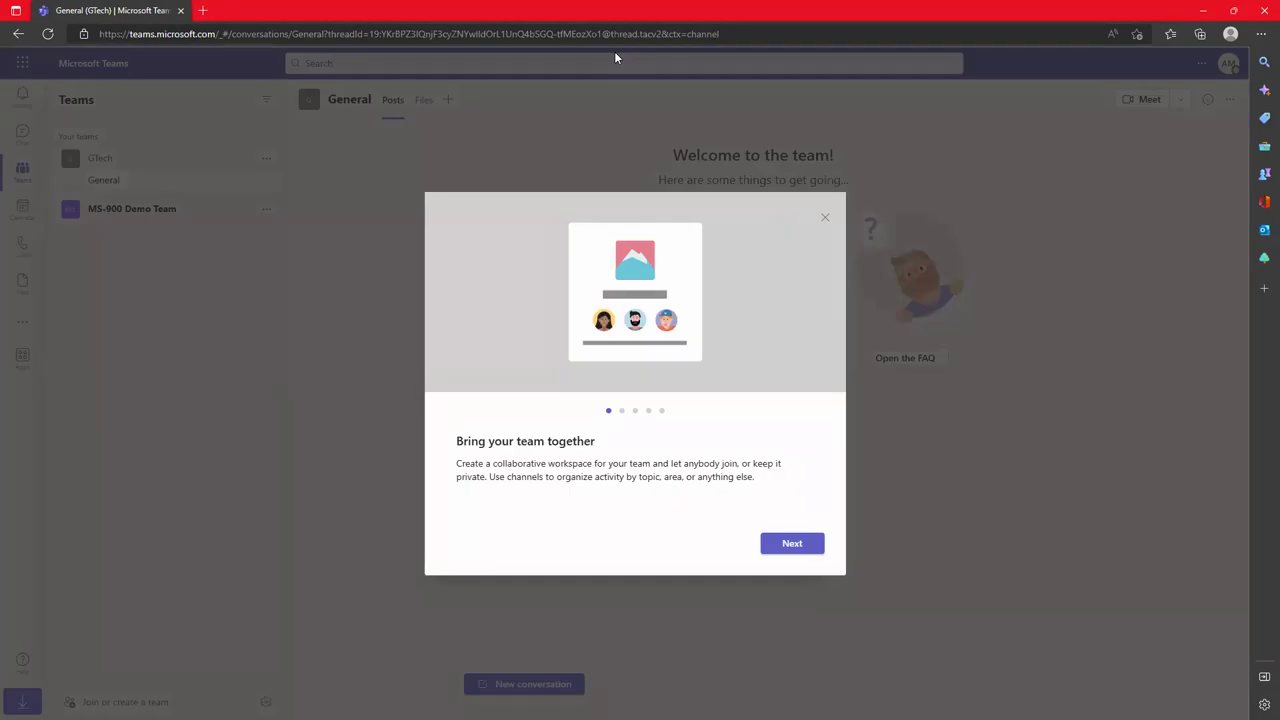
# Page through and close the Teams welcome tour, then open Chat.
pyautogui.click(801, 552)
pyautogui.click(802, 558)
pyautogui.click(802, 558)
pyautogui.click(802, 558)
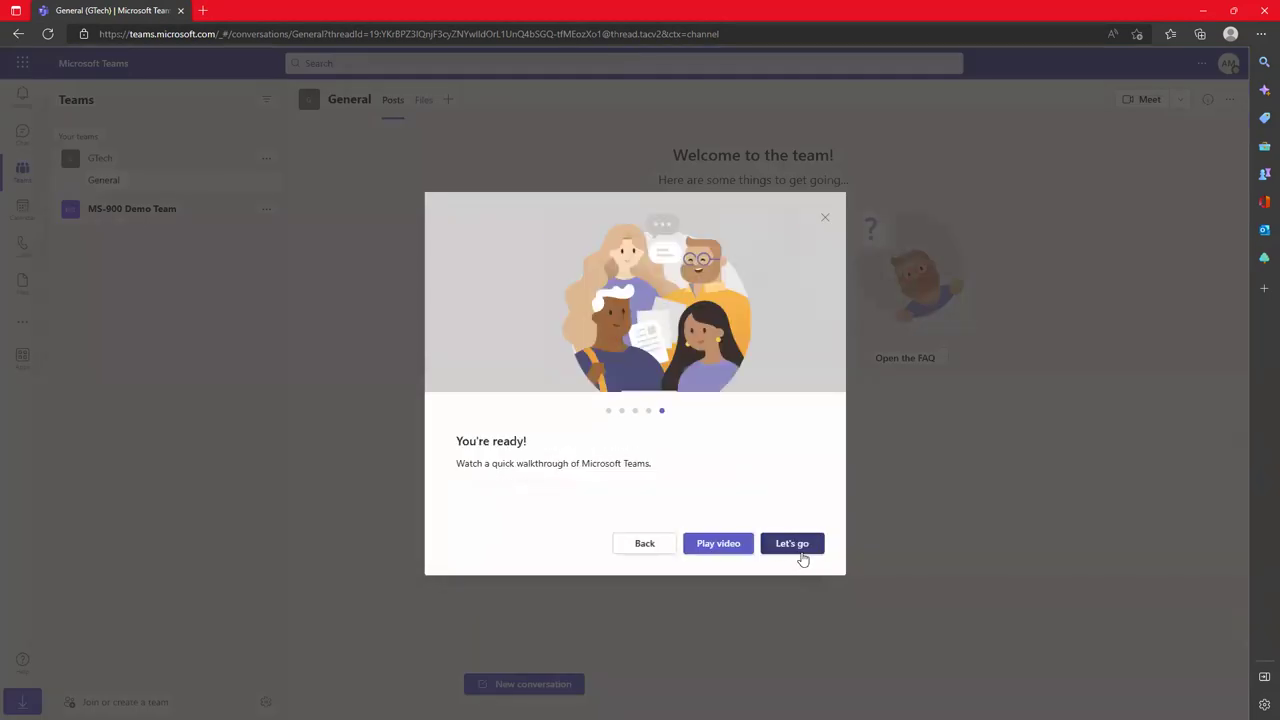
pyautogui.click(802, 558)
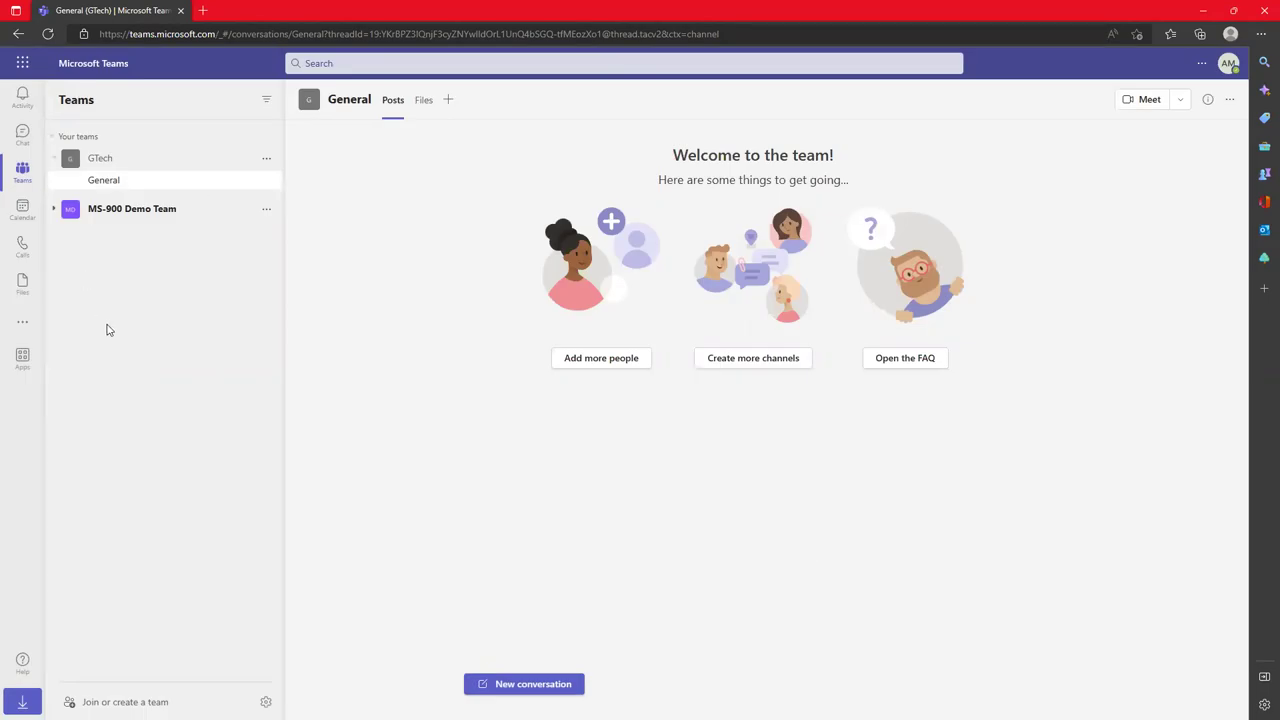
pyautogui.click(39, 139)
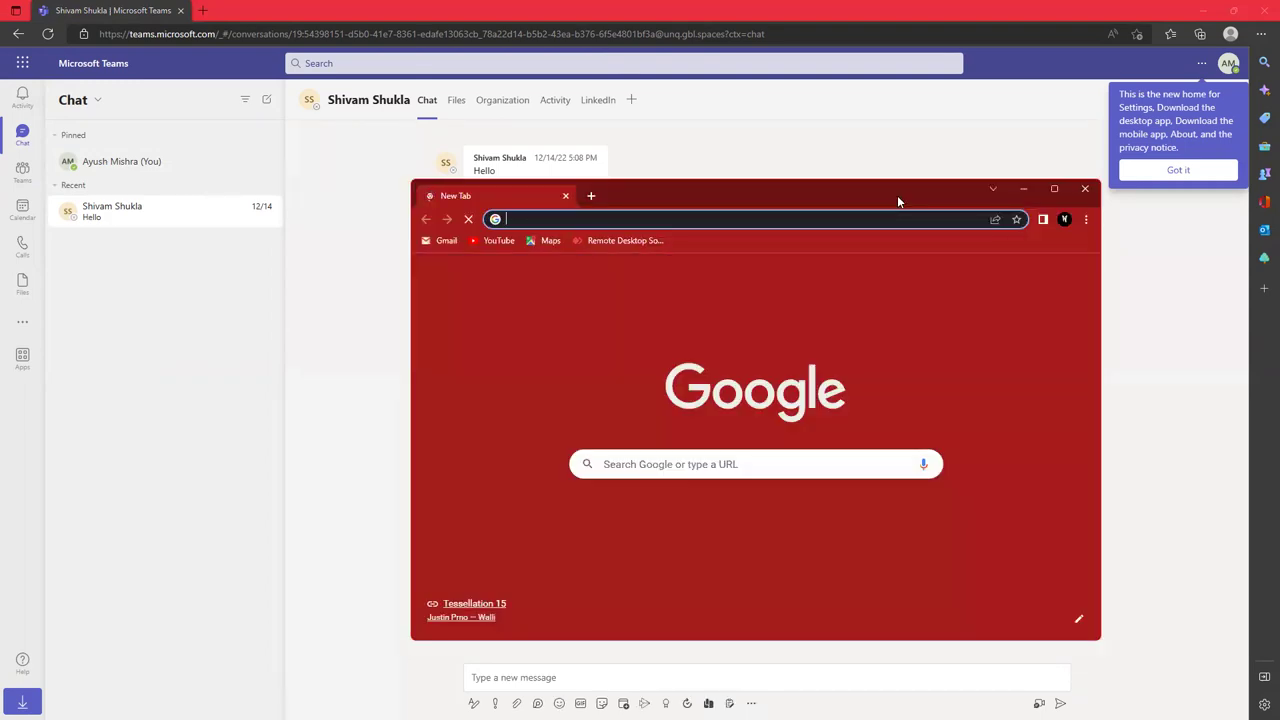
# Open teams.microsoft.com in a second full-screen Chrome window.
pyautogui.doubleClick(897, 195)
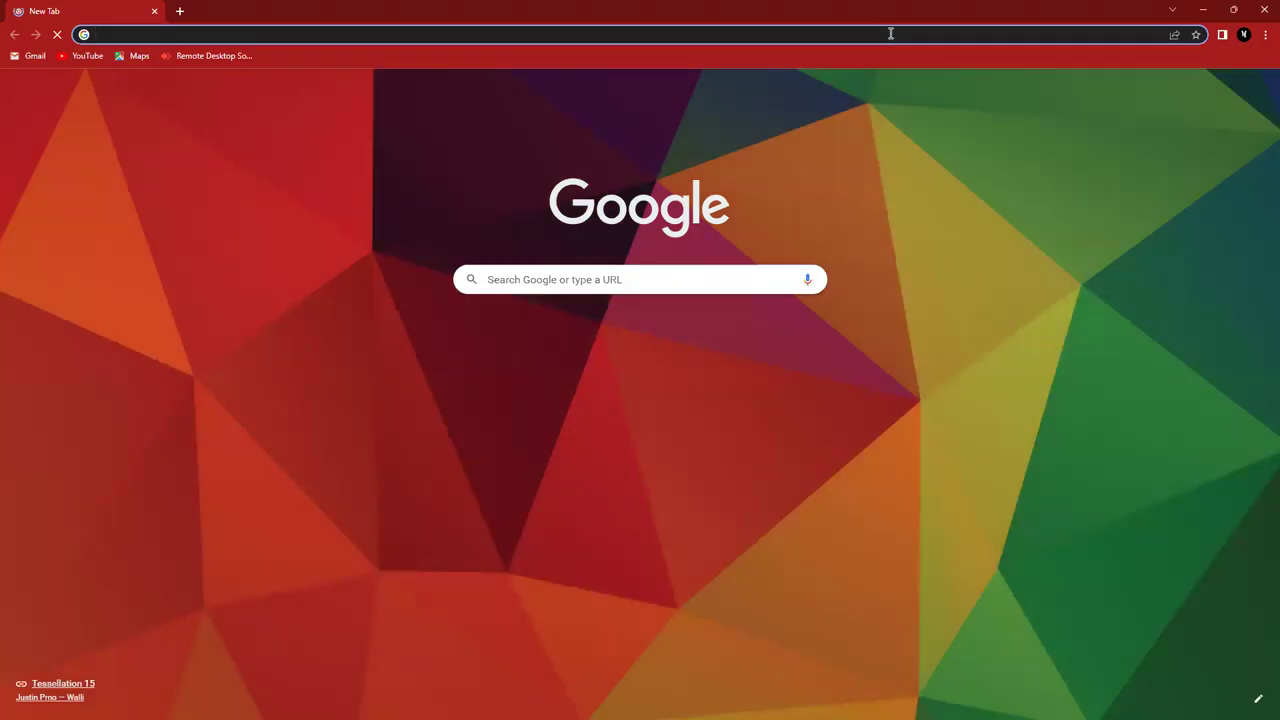
pyautogui.click(890, 33)
pyautogui.write('teams.microsoft.com')
pyautogui.press('Return')
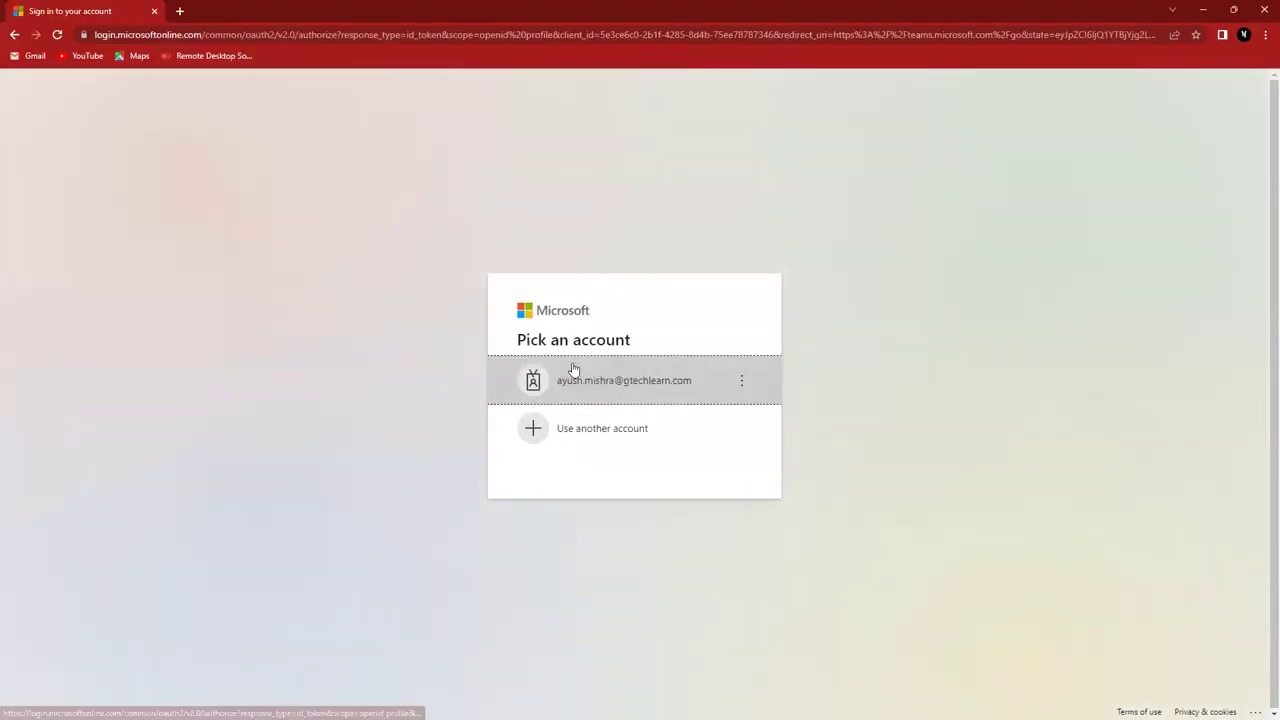
# Sign in there as the second user with their e-mail and password.
pyautogui.click(583, 428)
pyautogui.hotkey('ctrl', 'v')
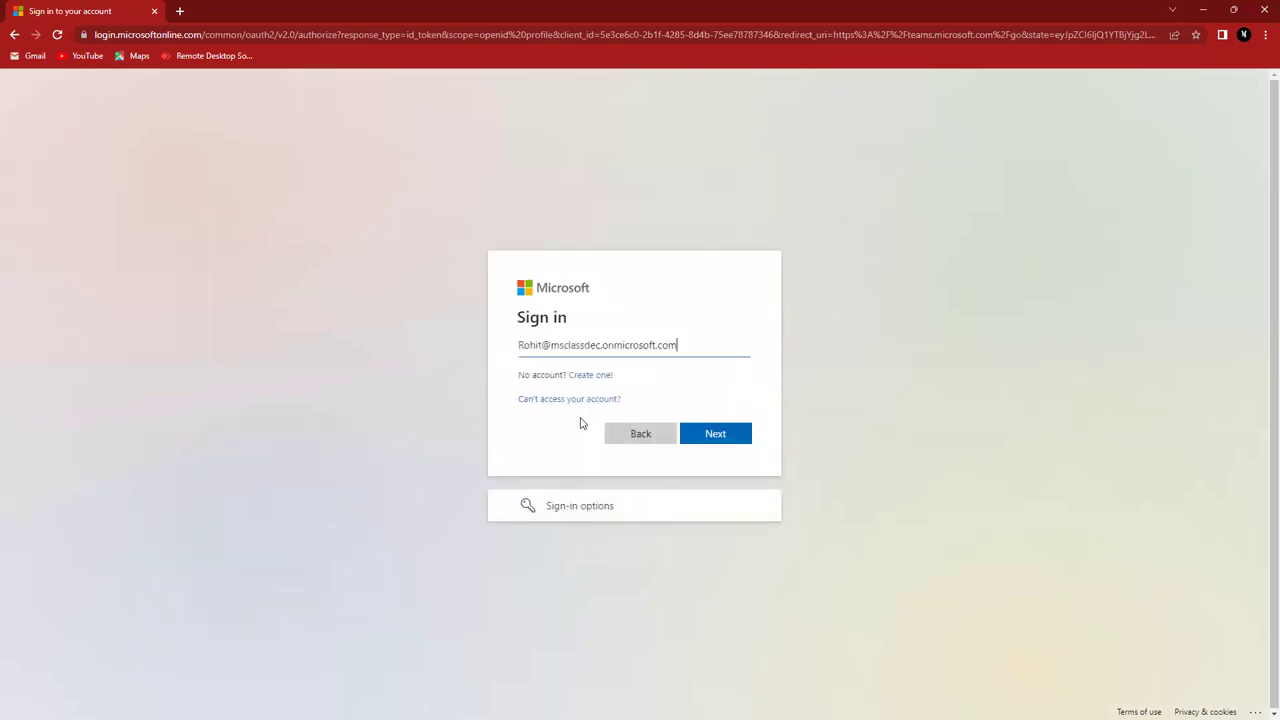
pyautogui.press('Return')
pyautogui.press('Return')
pyautogui.press('Return')
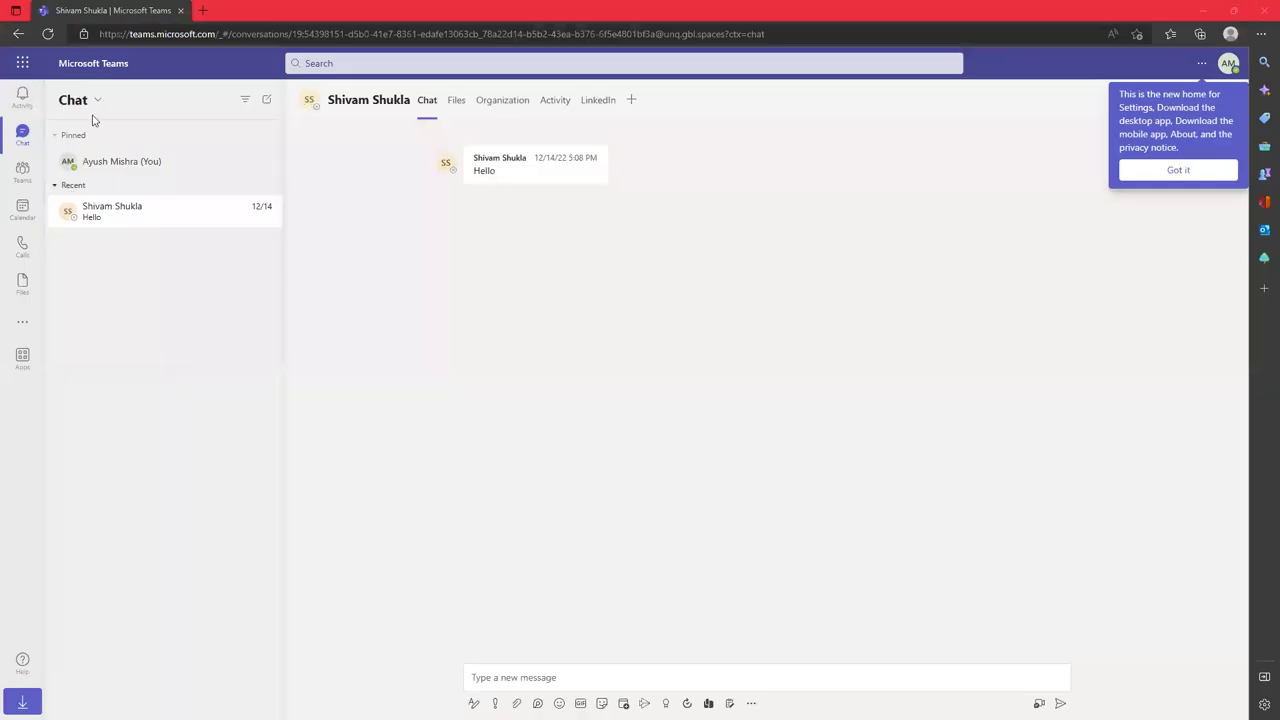
# Dismiss the Settings tip, then start a new chat with a colleague and send 'Hello'.
pyautogui.click(1151, 177)
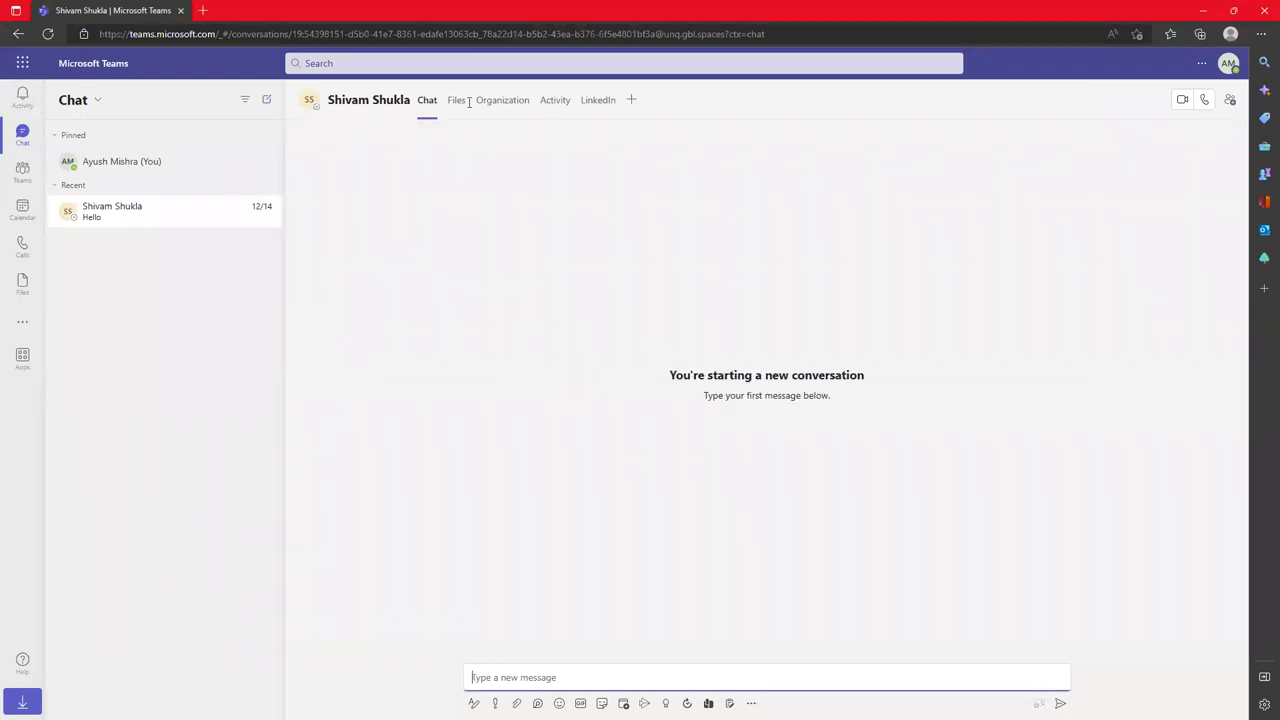
pyautogui.hotkey('alt', 'n')
pyautogui.write('rohit')
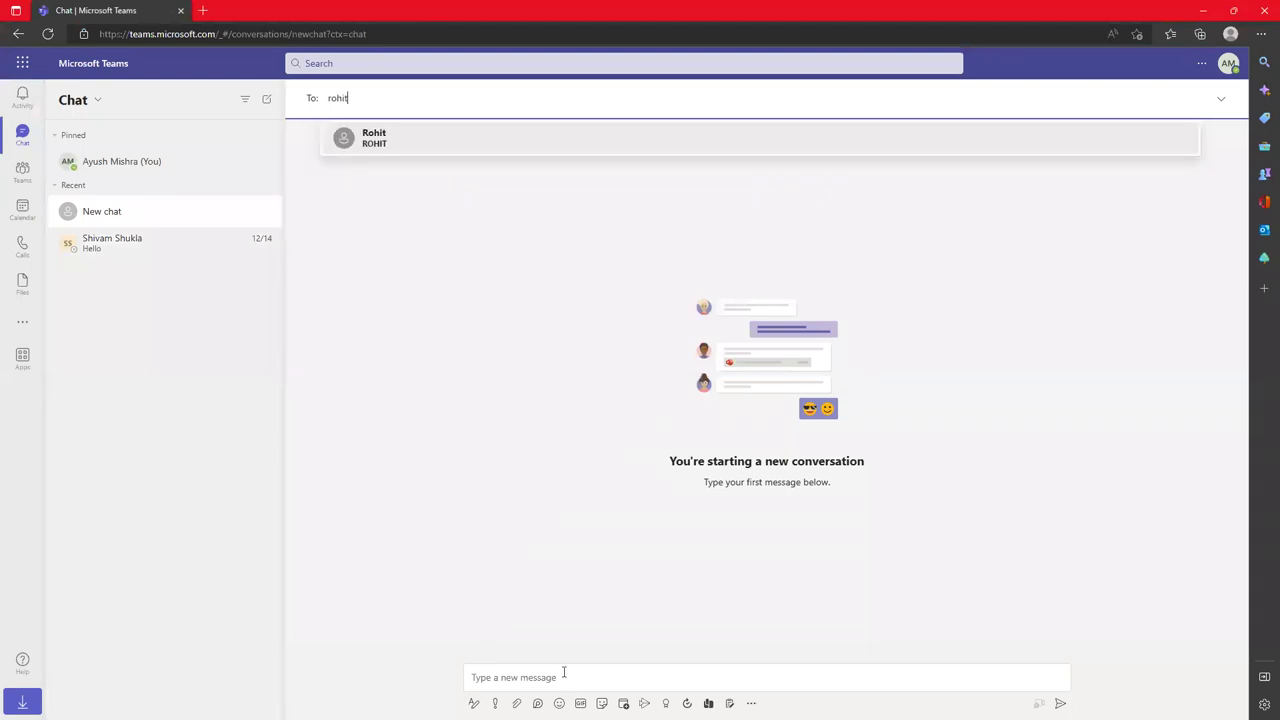
pyautogui.press('Return')
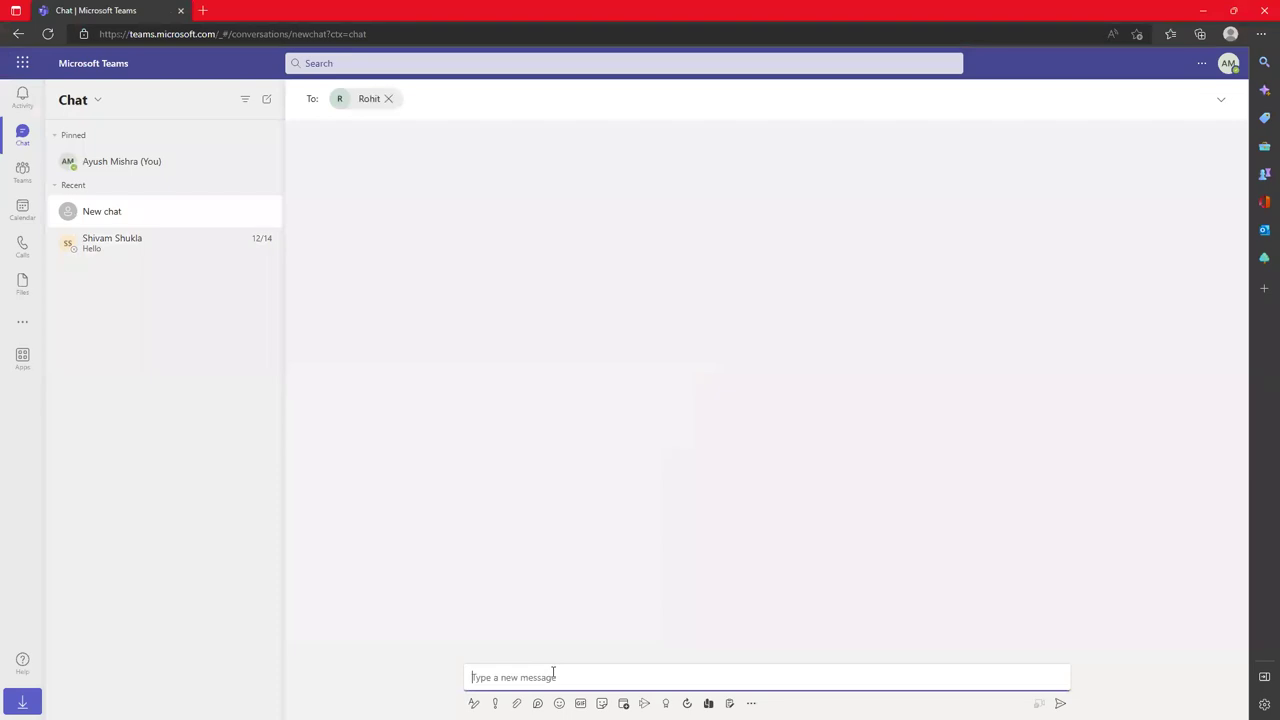
pyautogui.write('He')
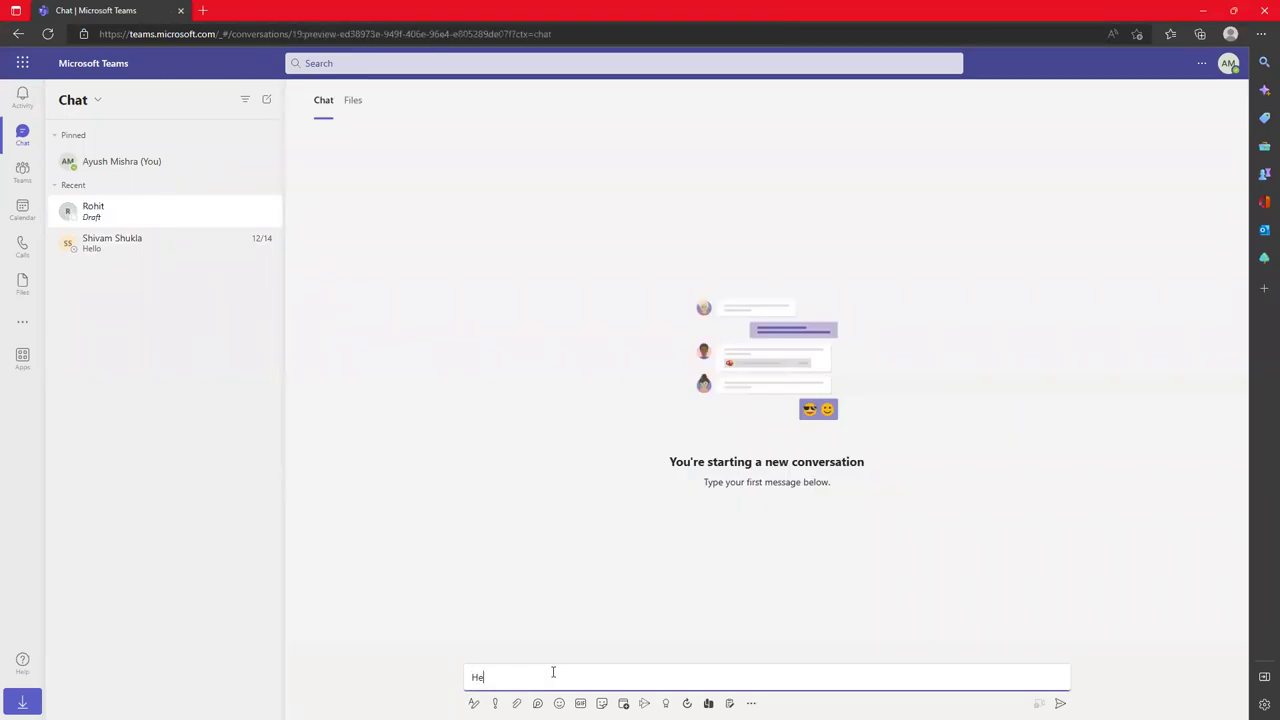
pyautogui.write('llo')
pyautogui.press('Return')
pyautogui.write('There >')
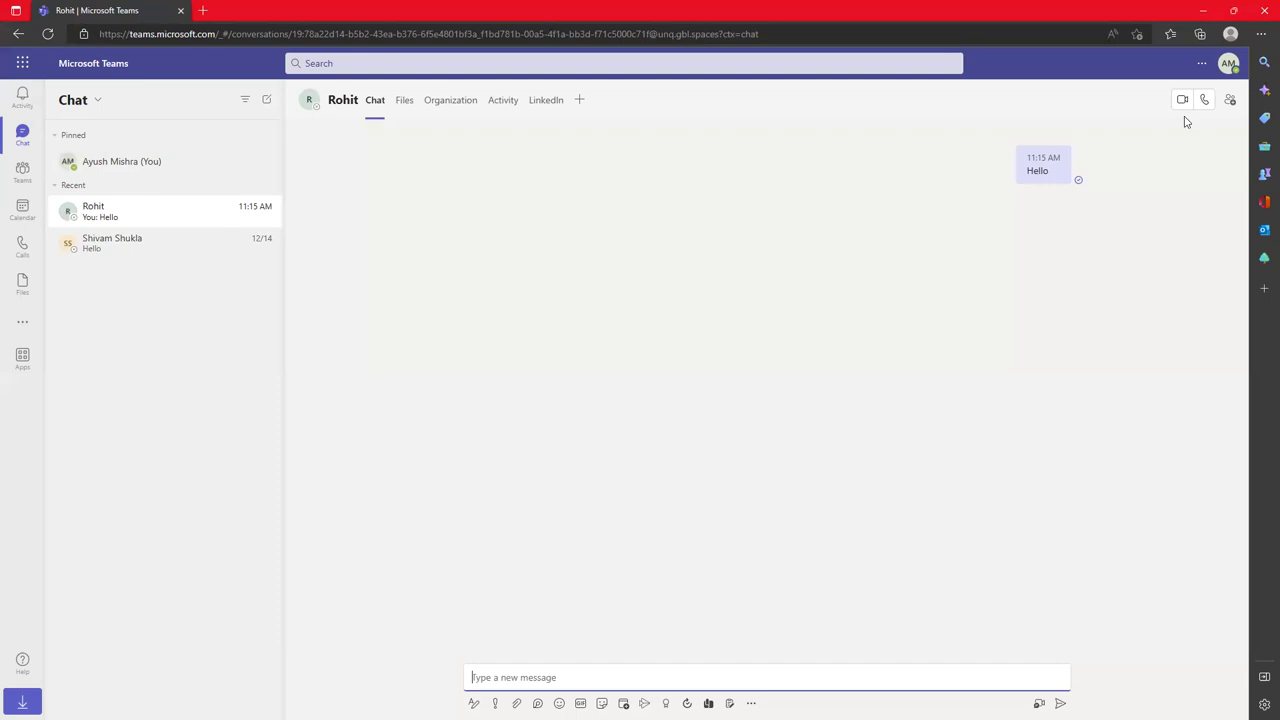
# Go to the Teams list and open the Join or create a team page.
pyautogui.write('There >')
pyautogui.click(23, 172)
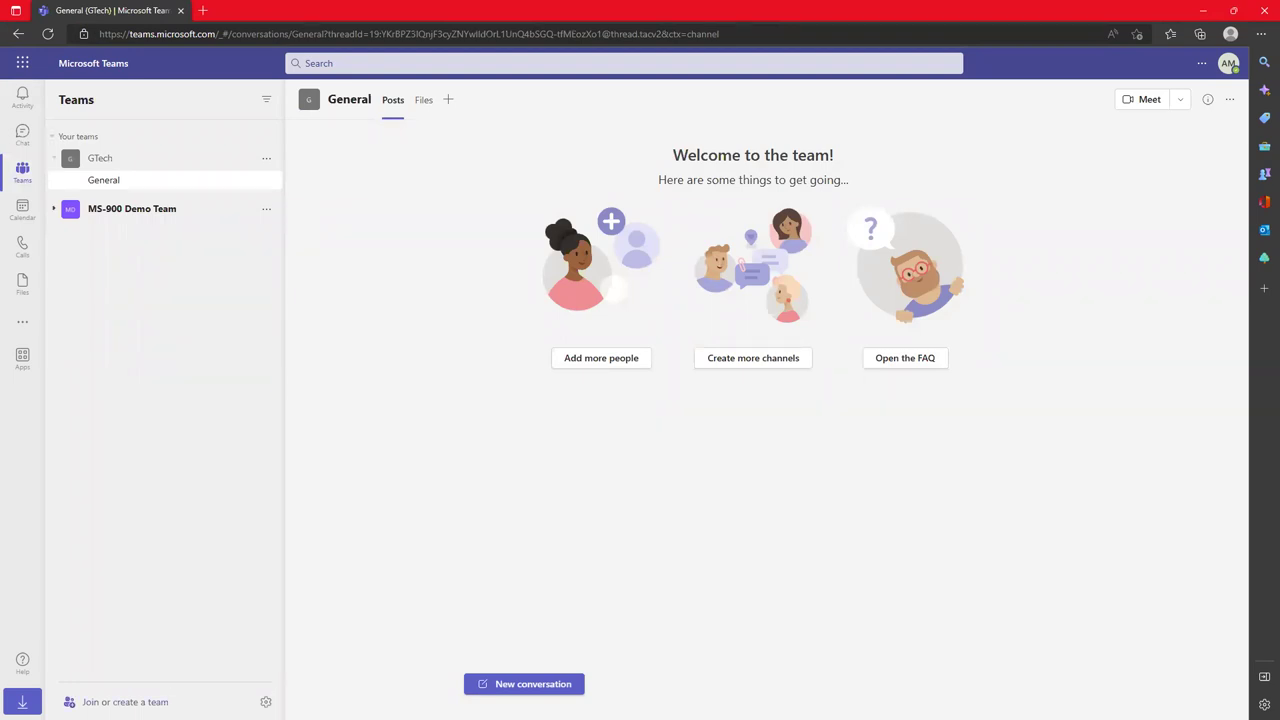
pyautogui.click(125, 702)
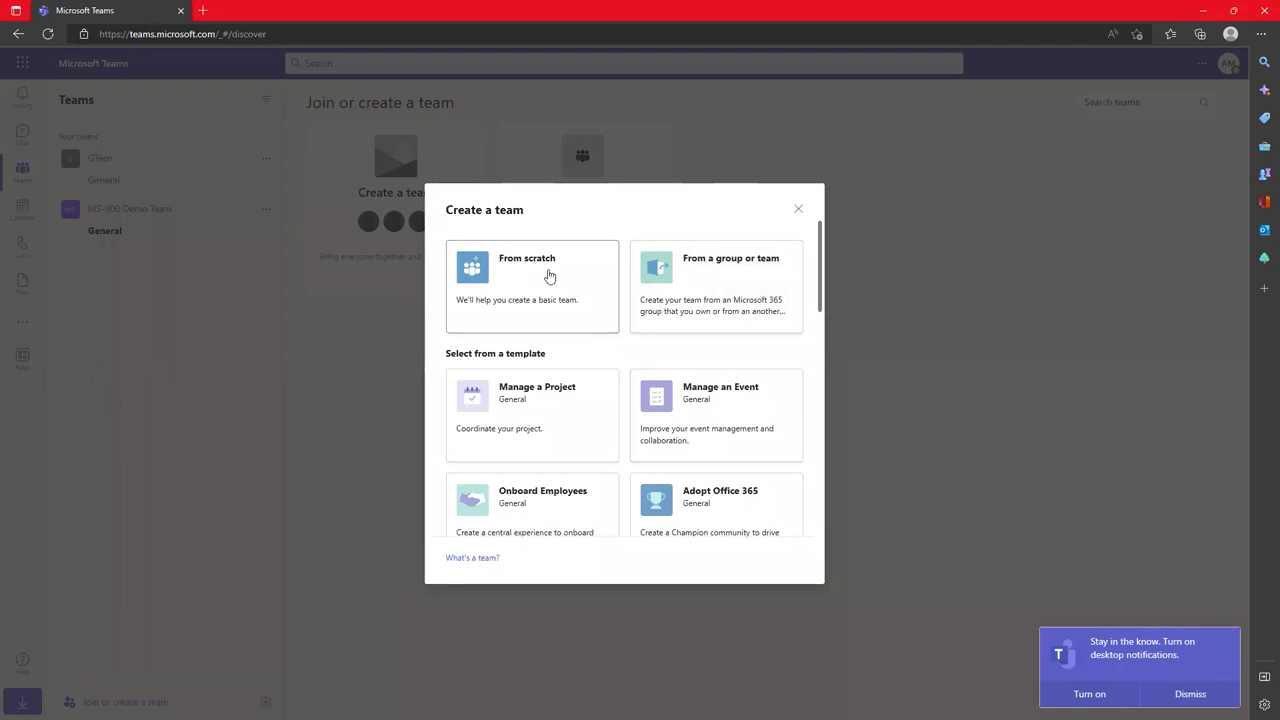
# Create an org-wide team from scratch named 'GTech Demo'.
pyautogui.scroll(-1, 531, 305)
pyautogui.scroll(-2, 531, 305)
pyautogui.scroll(2, 531, 305)
pyautogui.click(531, 305)
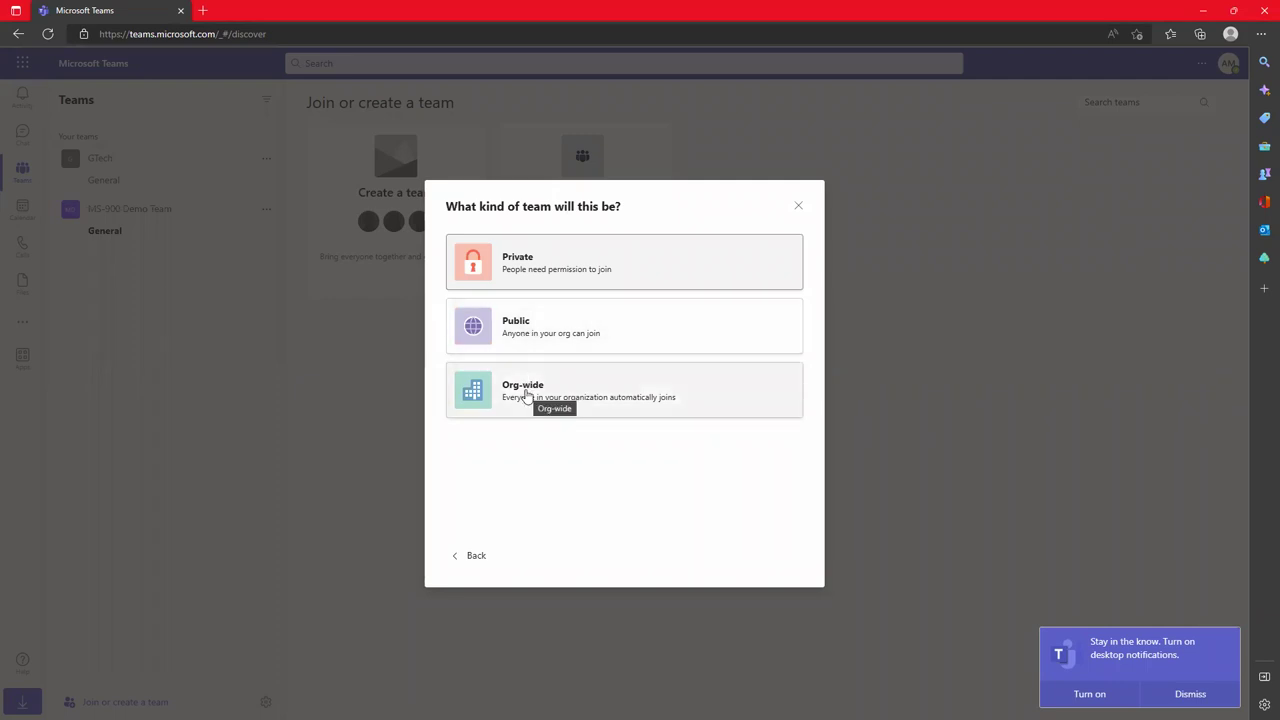
pyautogui.click(581, 385)
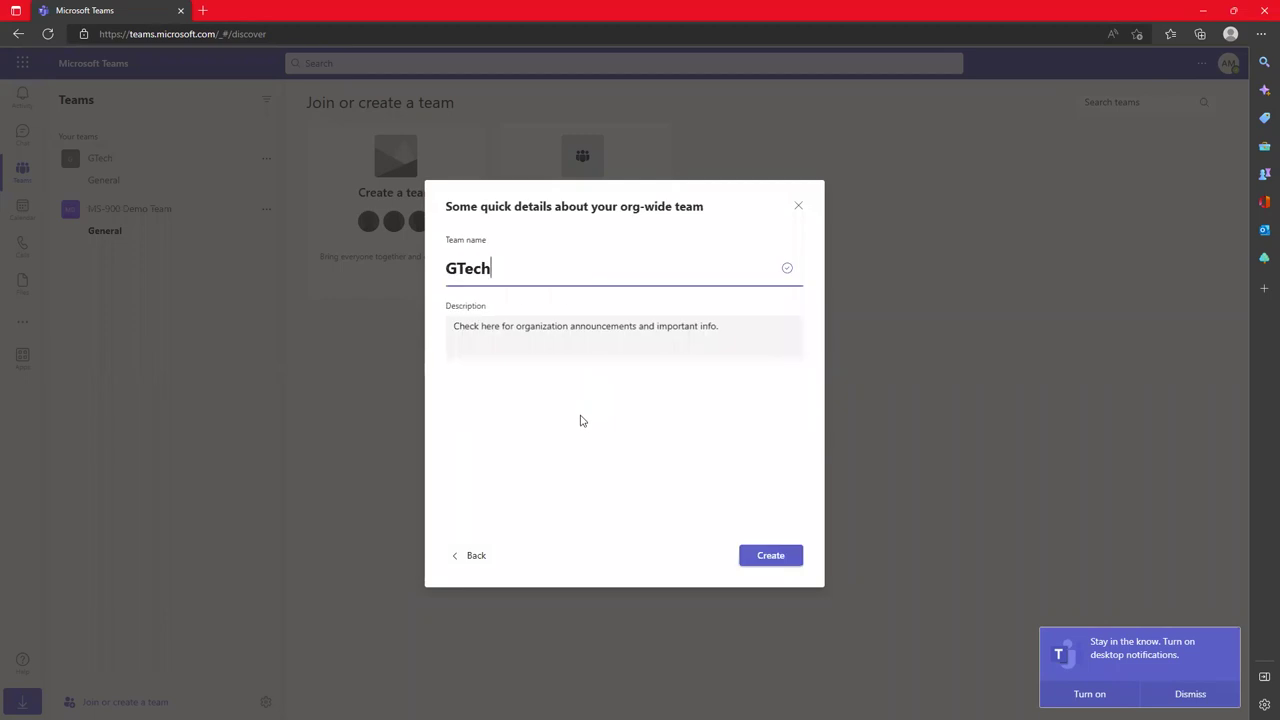
pyautogui.moveTo(491, 268); pyautogui.dragTo(407, 271)
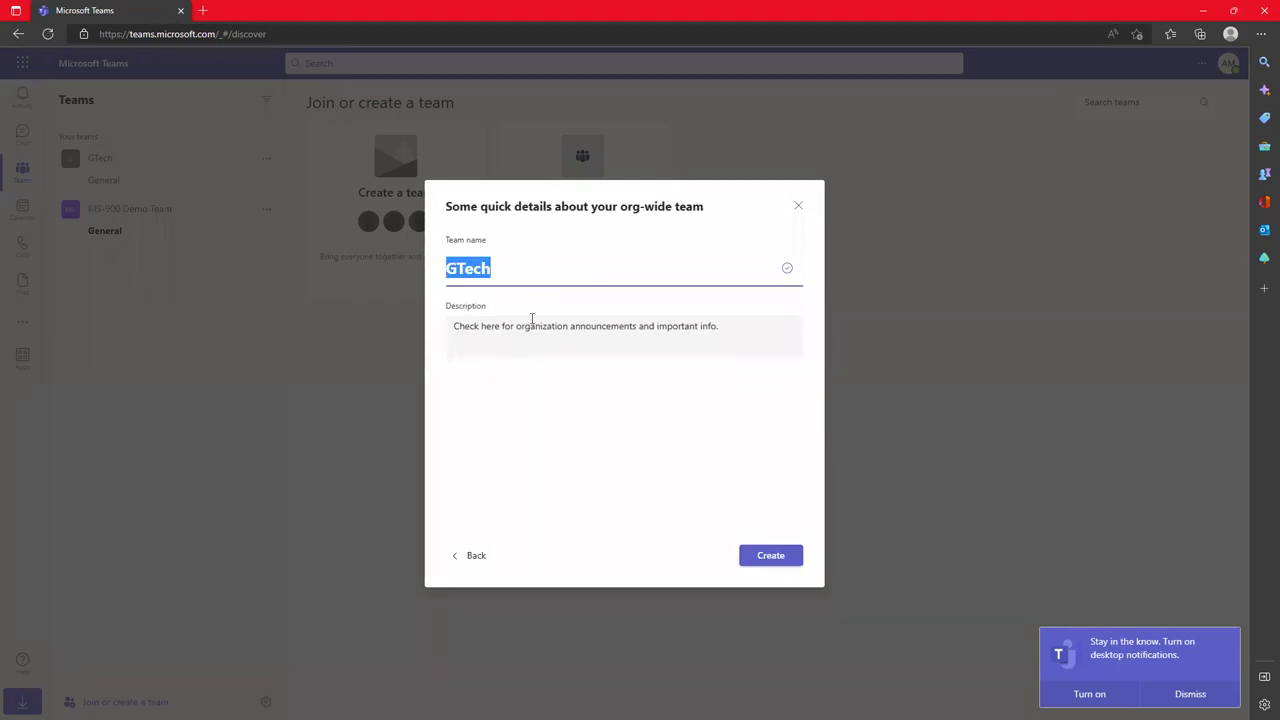
pyautogui.press('End')
pyautogui.write('Dem')
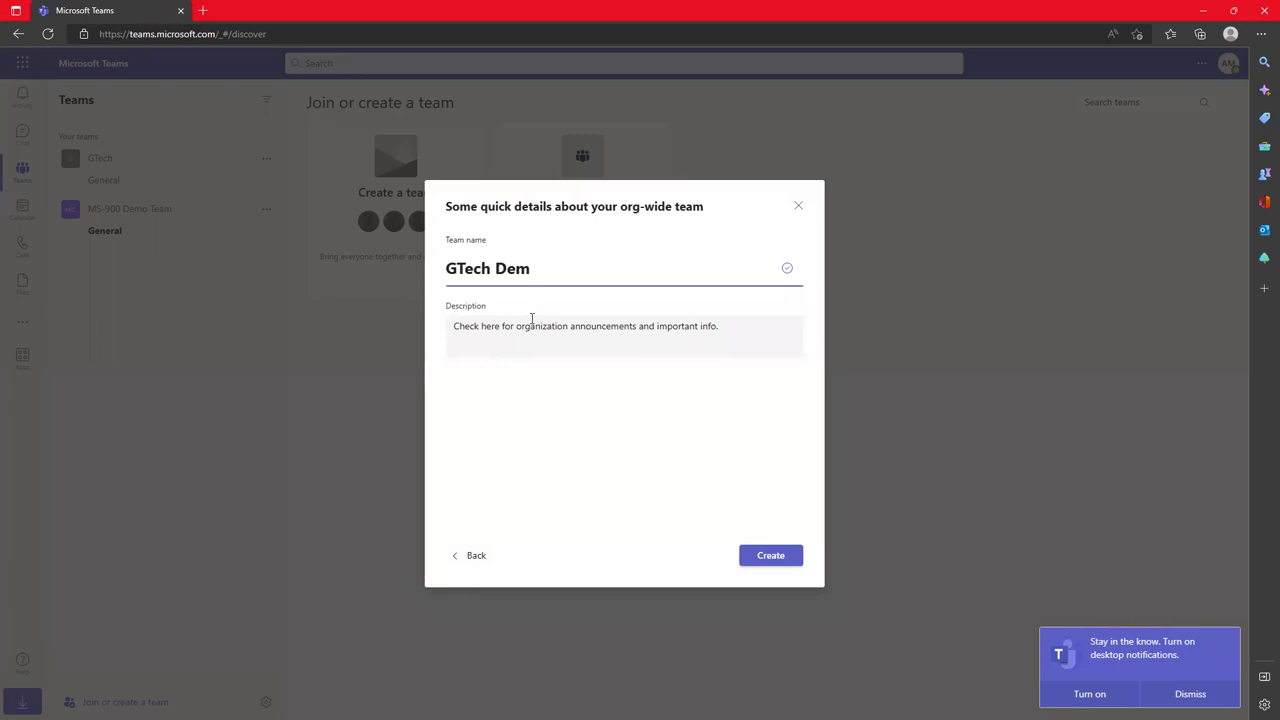
pyautogui.write('o')
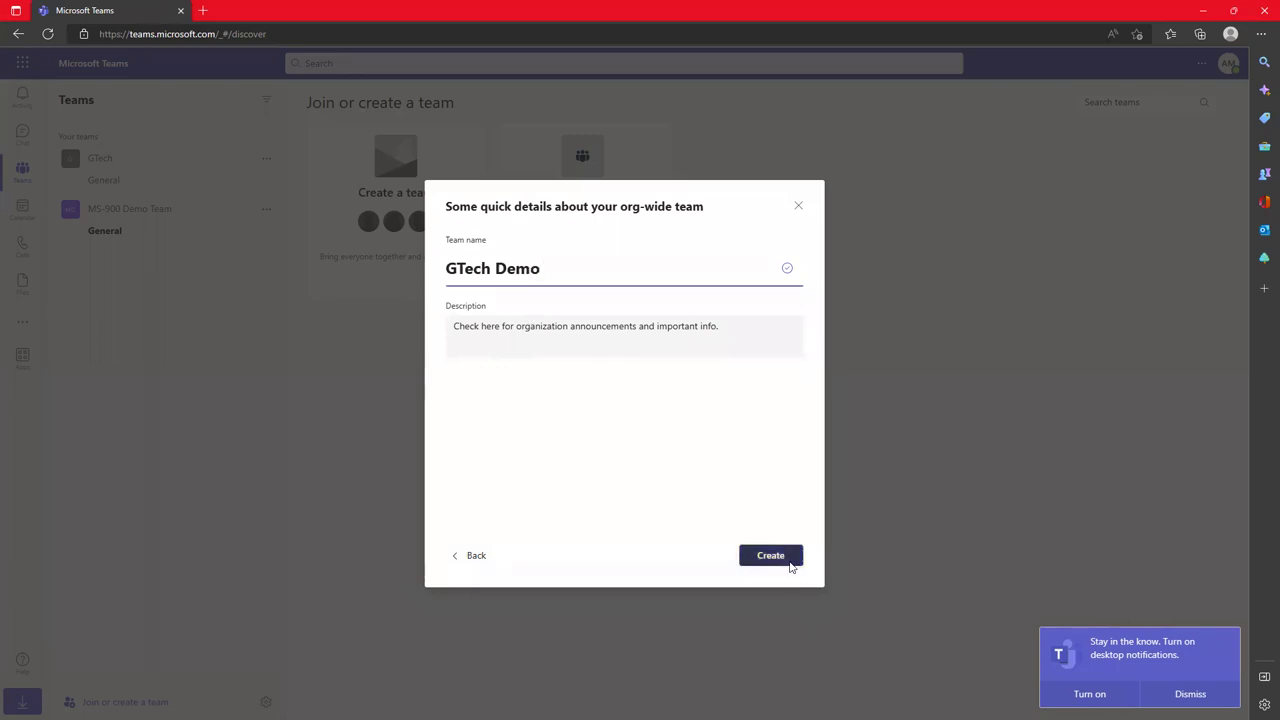
pyautogui.click(790, 562)
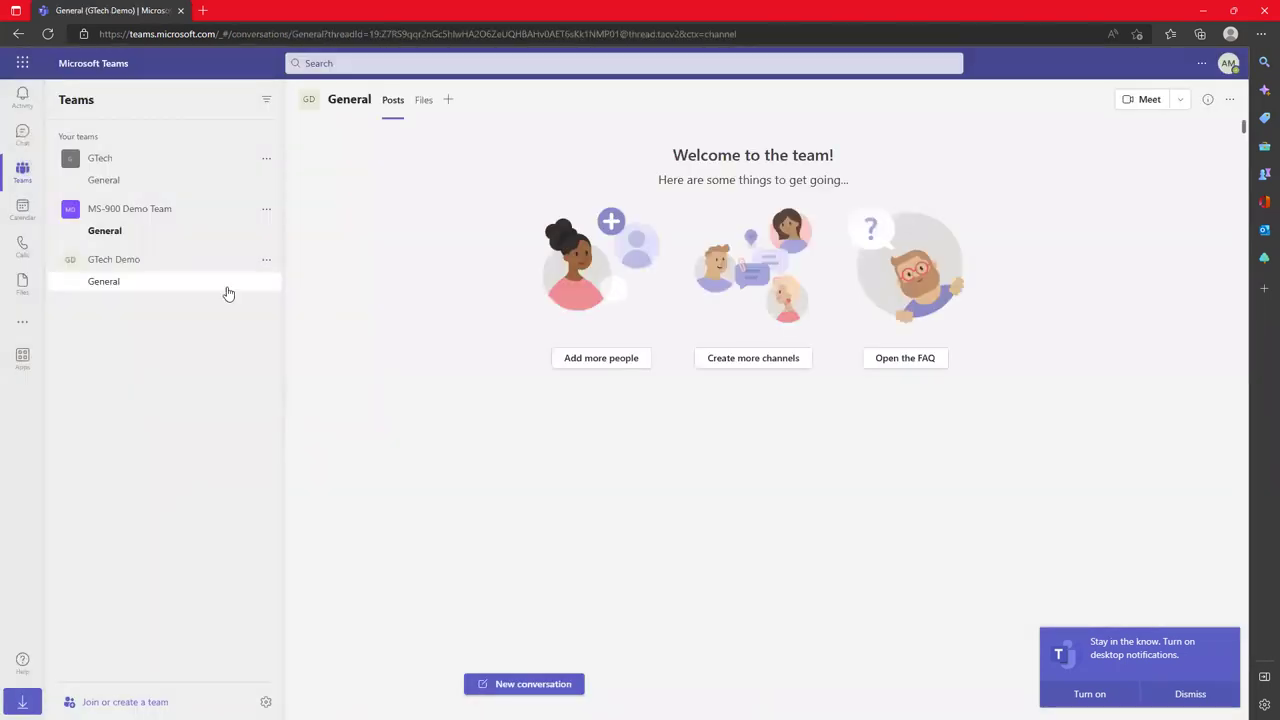
# View all GTech Demo members in the channel info panel, then return to Join or create a team.
pyautogui.click(1208, 101)
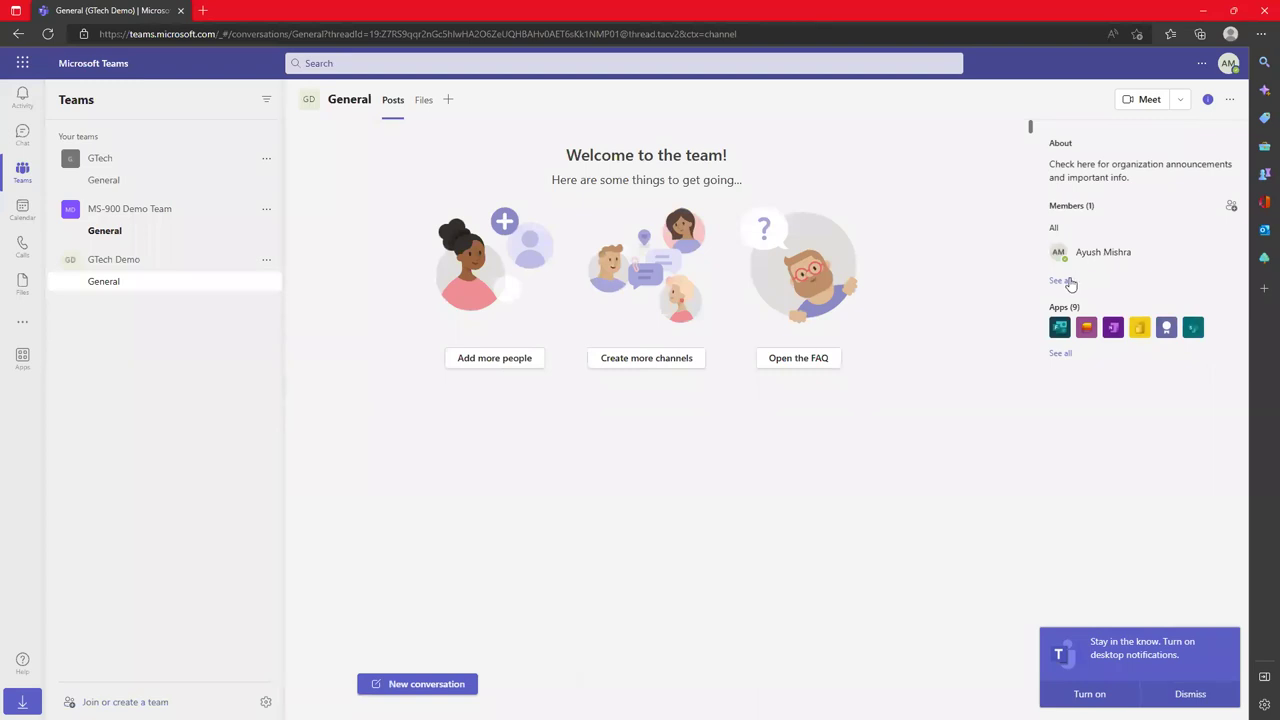
pyautogui.click(1062, 281)
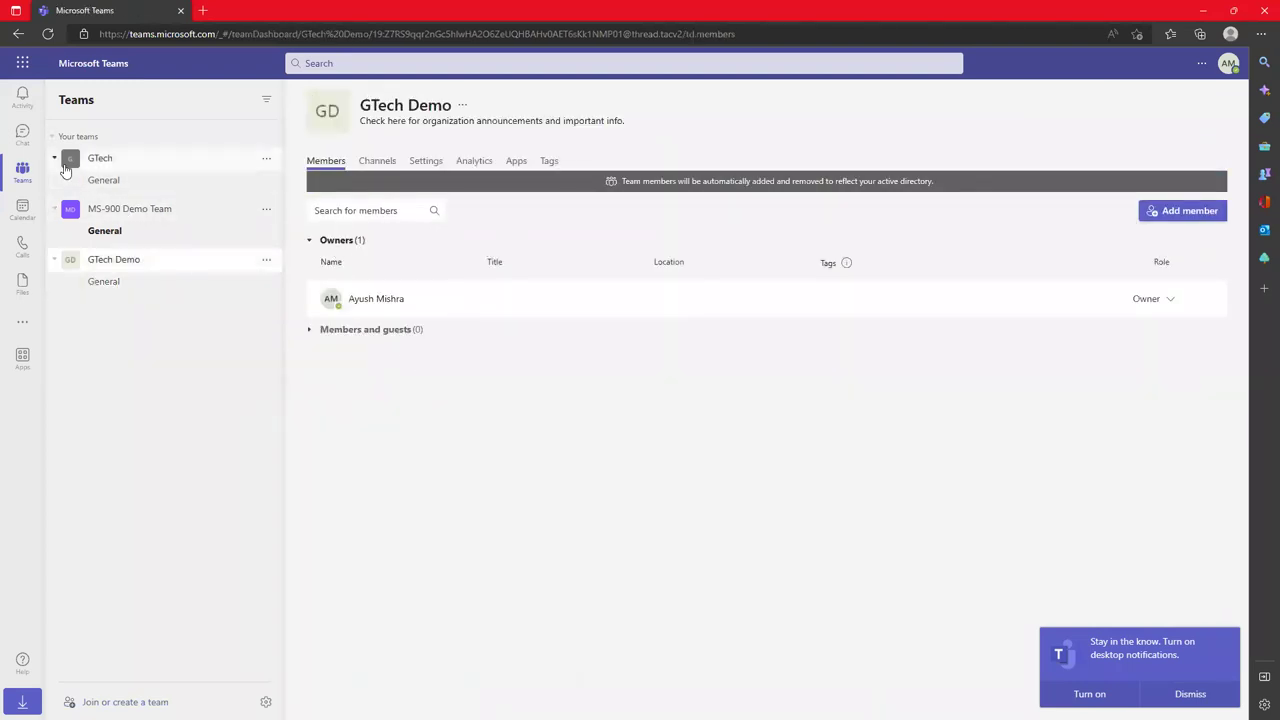
pyautogui.click(125, 701)
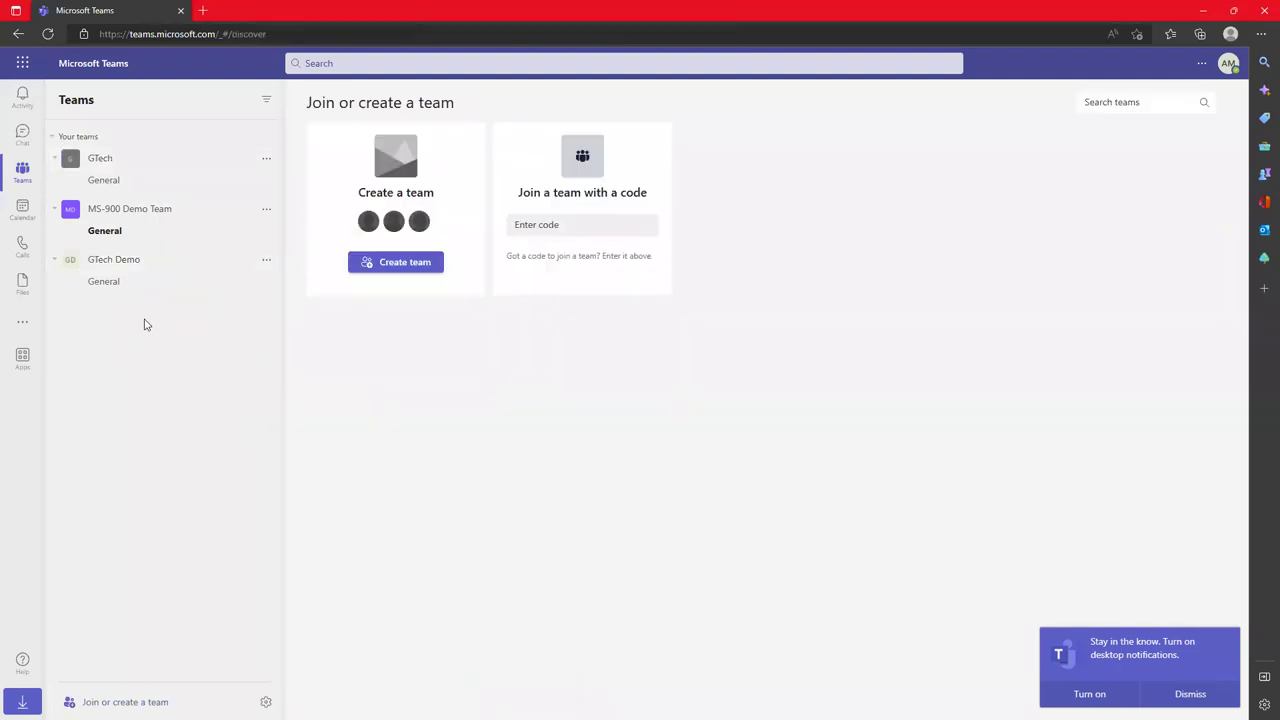
# Create a private team from scratch named 'MS-900 Demo'.
pyautogui.click(406, 262)
pyautogui.click(503, 271)
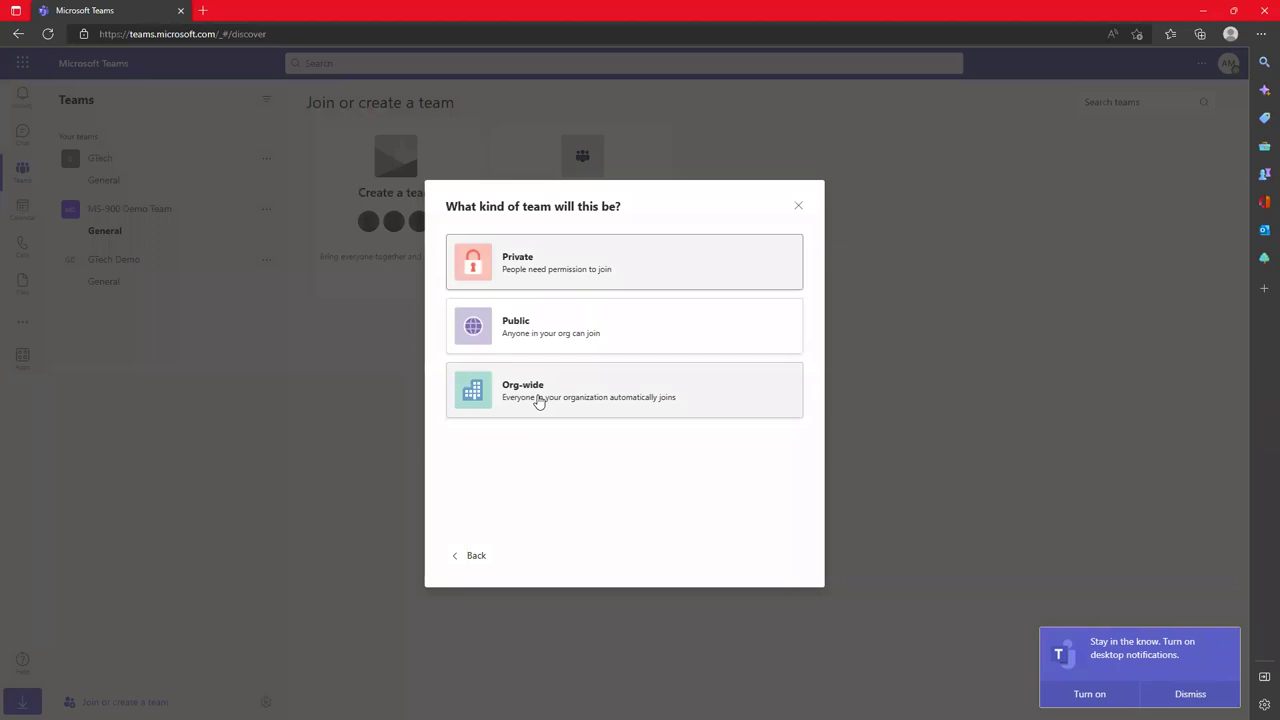
pyautogui.click(550, 256)
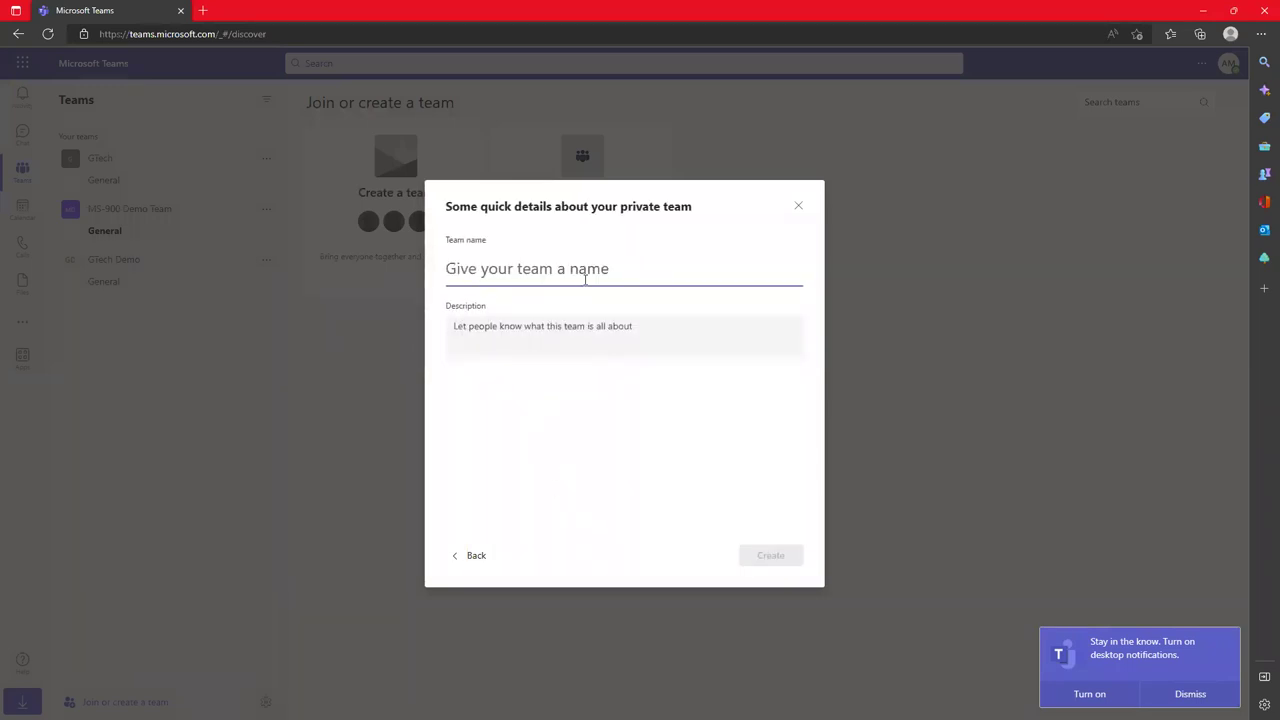
pyautogui.write('MS-')
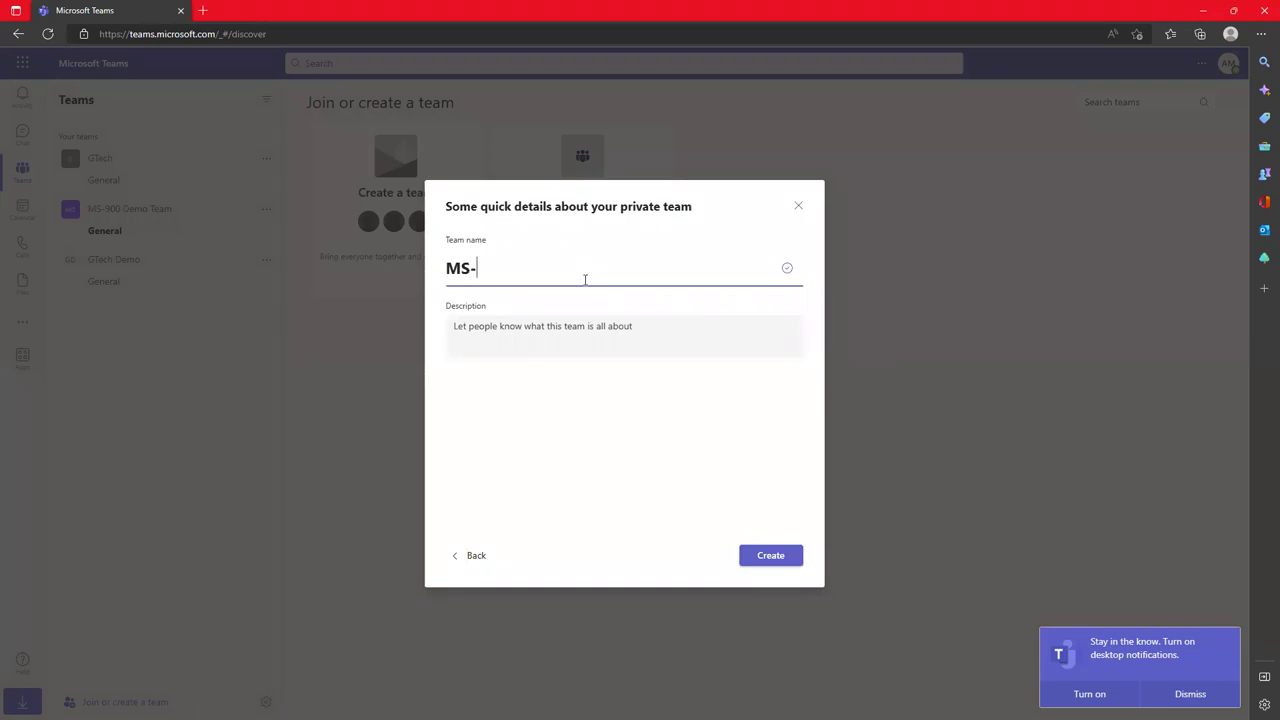
pyautogui.write('900 Demo')
pyautogui.click(797, 556)
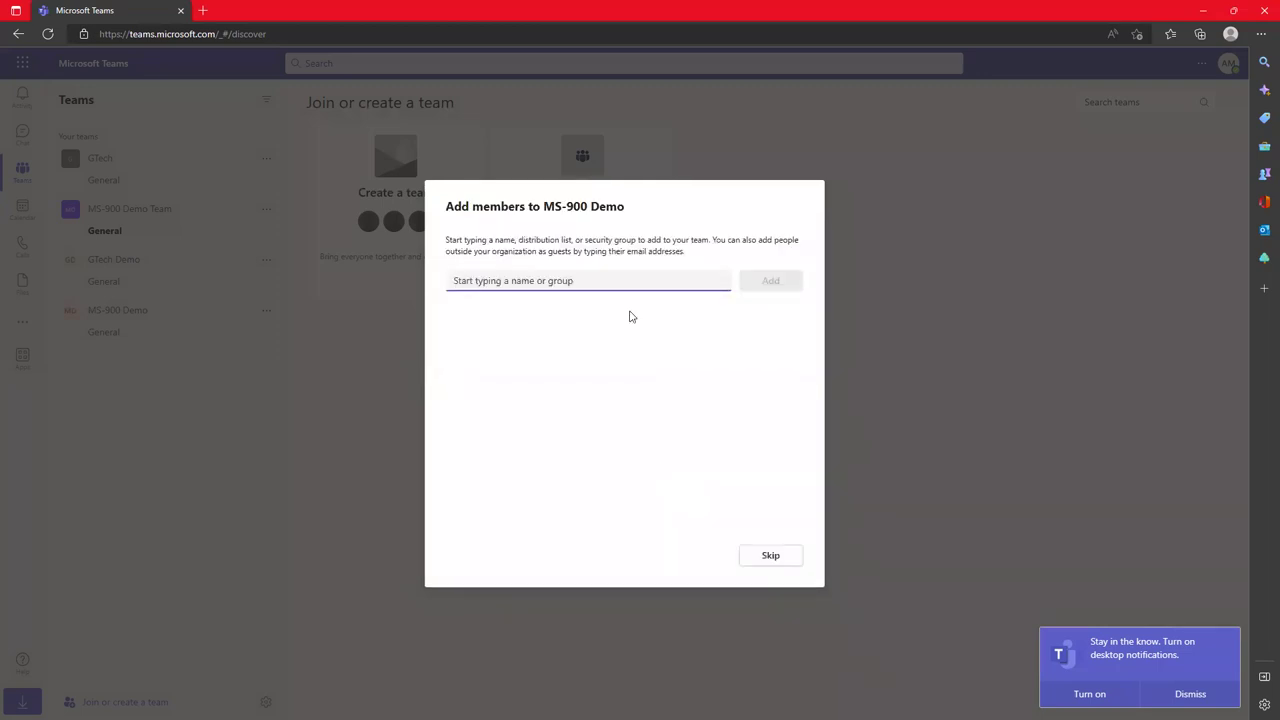
# Add three colleagues as members of MS-900 Demo.
pyautogui.write('shivam')
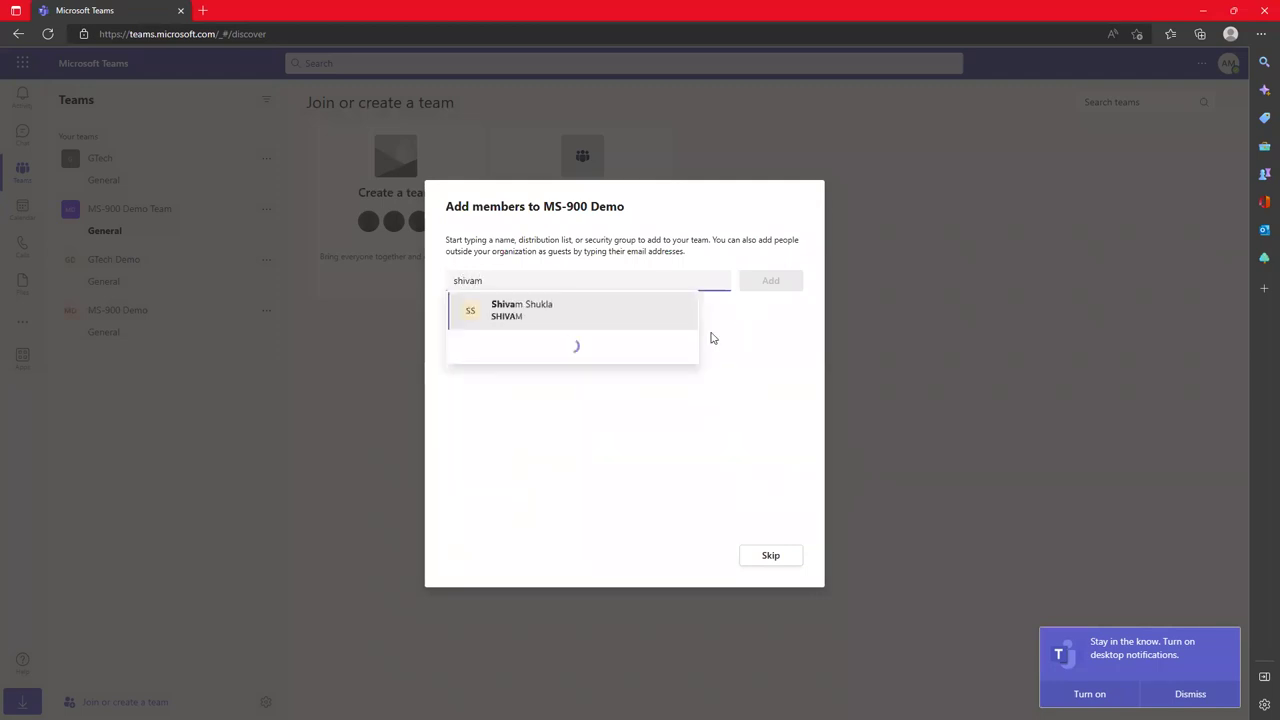
pyautogui.click(594, 296)
pyautogui.write('rohit')
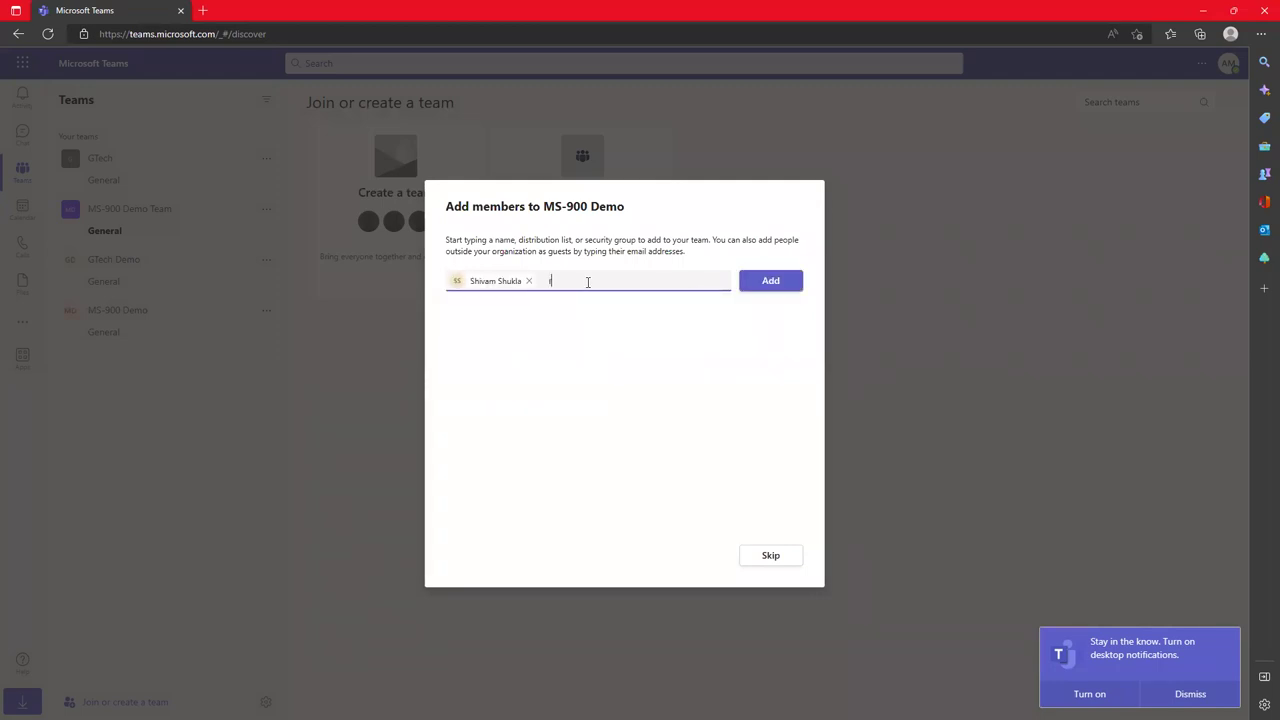
pyautogui.click(612, 312)
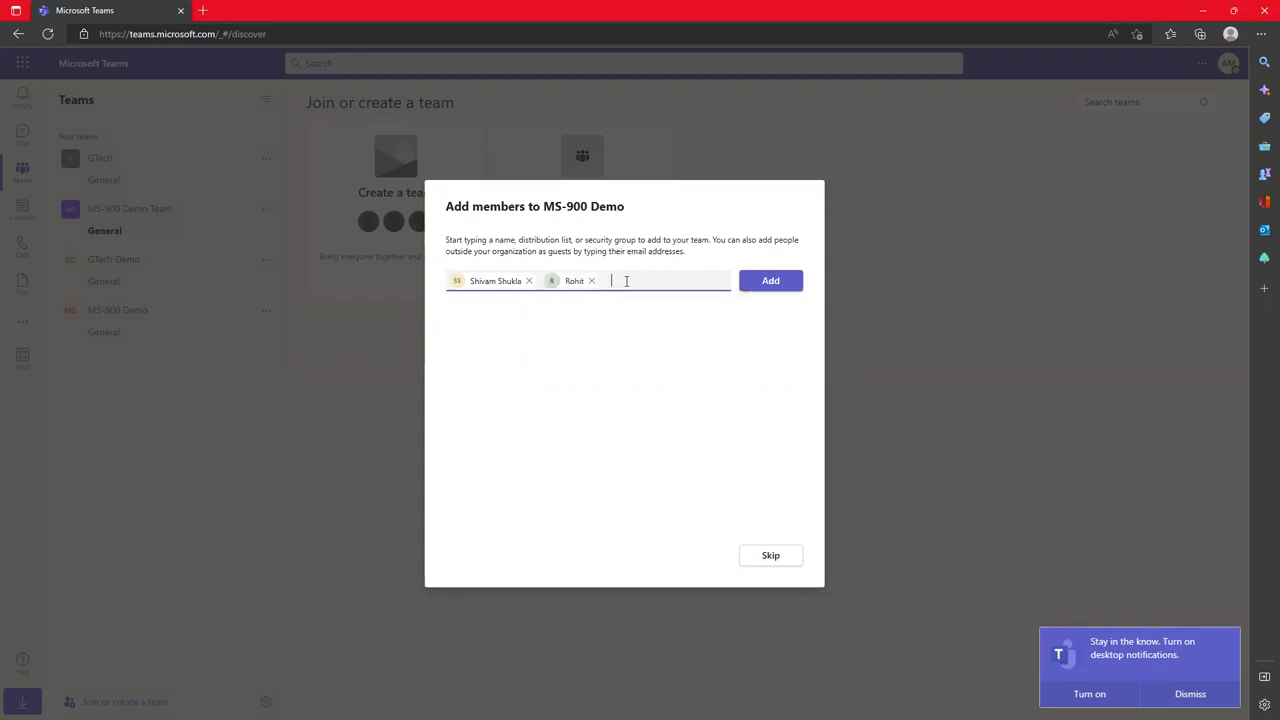
pyautogui.write('mayank')
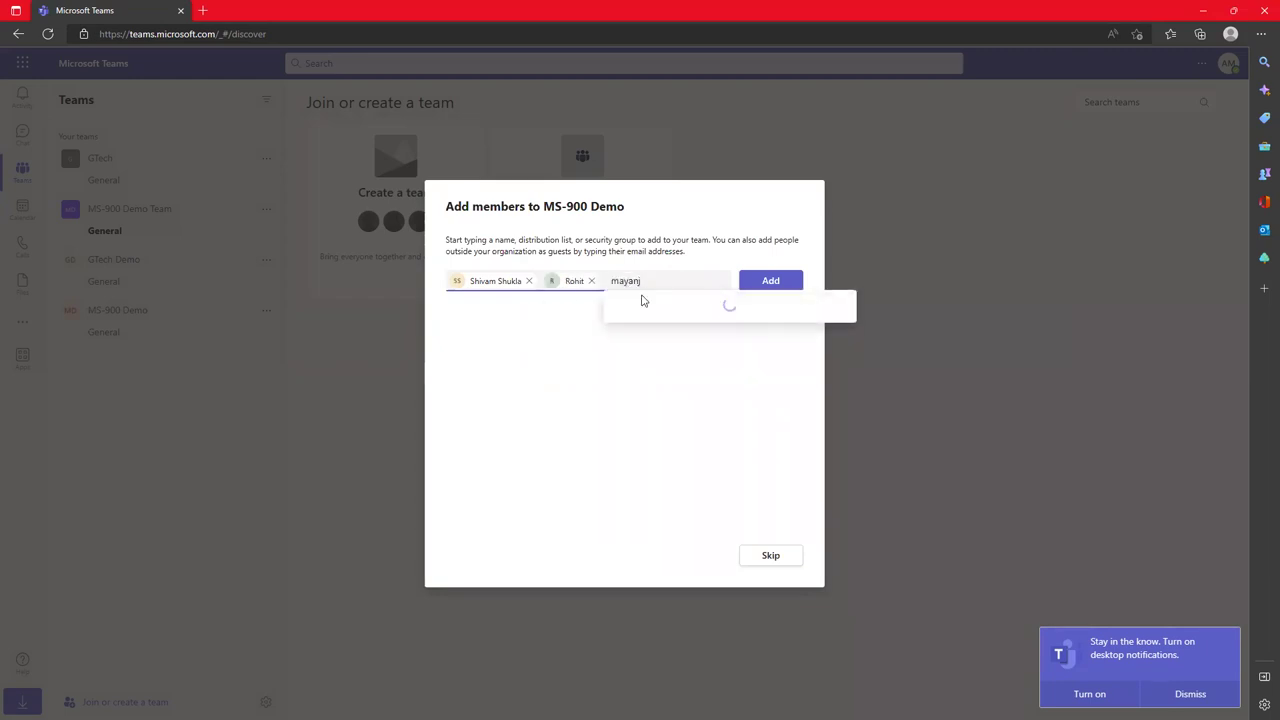
pyautogui.click(665, 318)
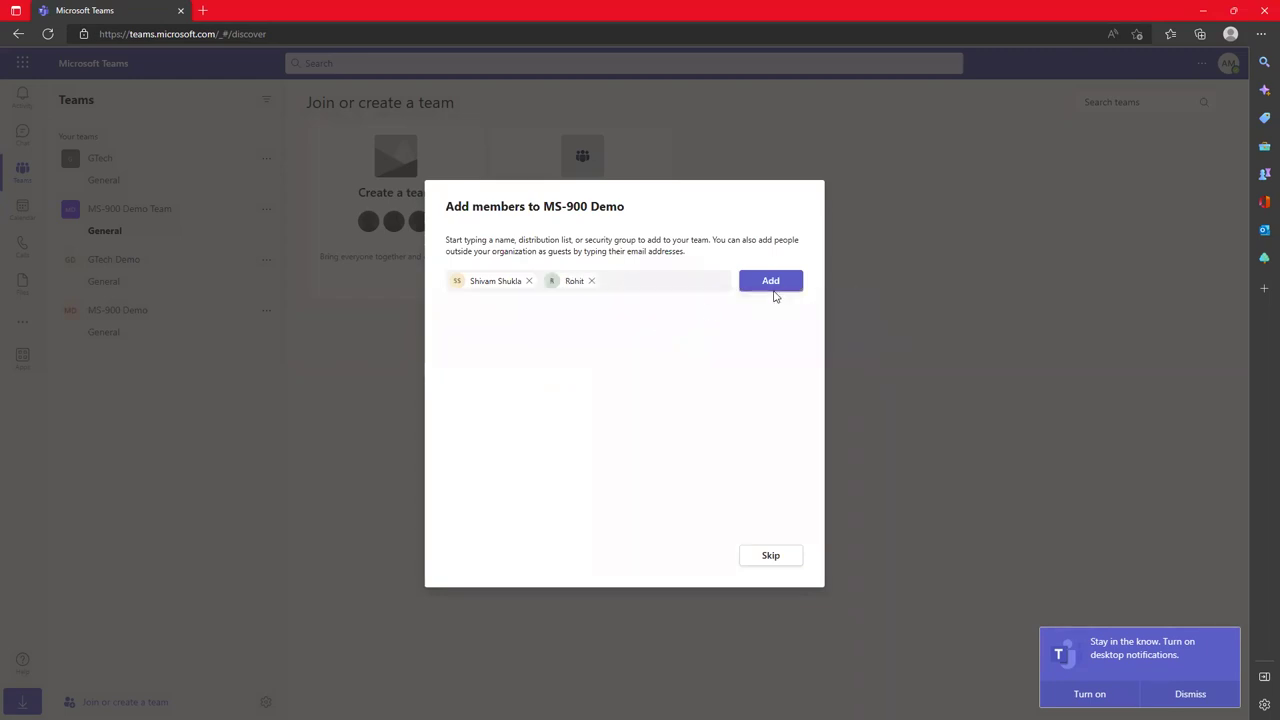
pyautogui.click(781, 288)
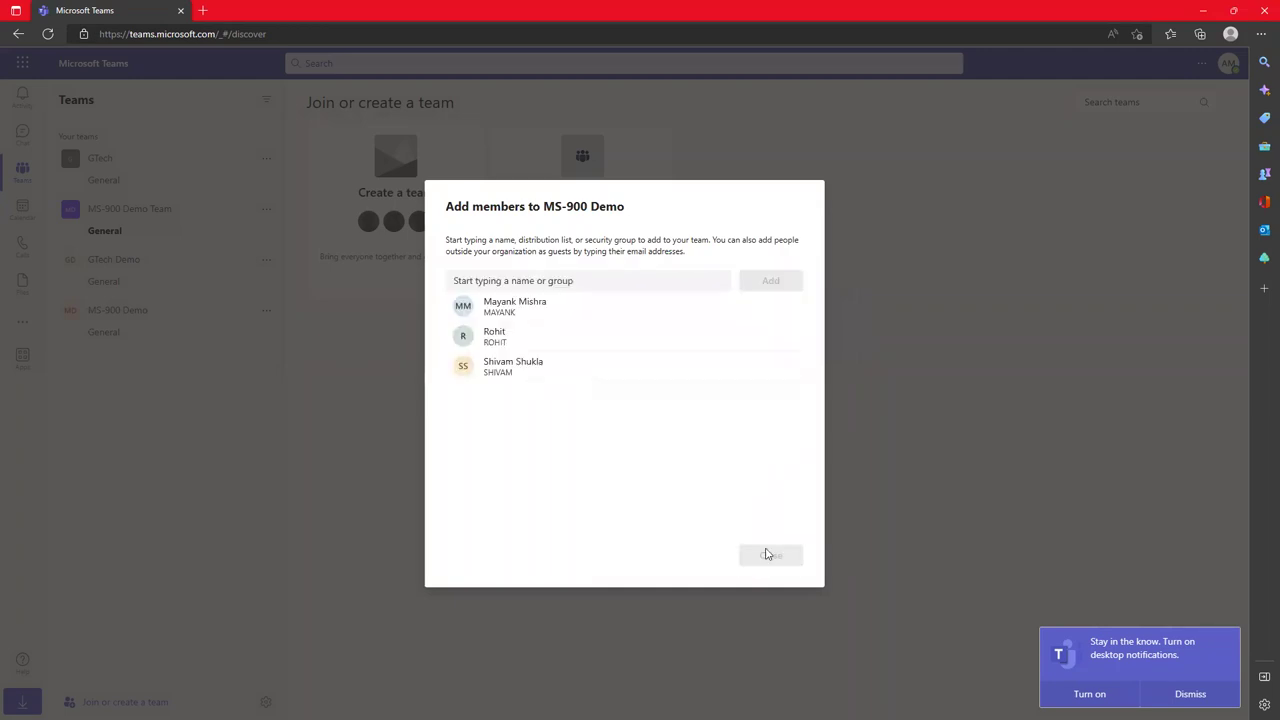
# Make the second added member a team Owner and close the dialog.
pyautogui.click(748, 356)
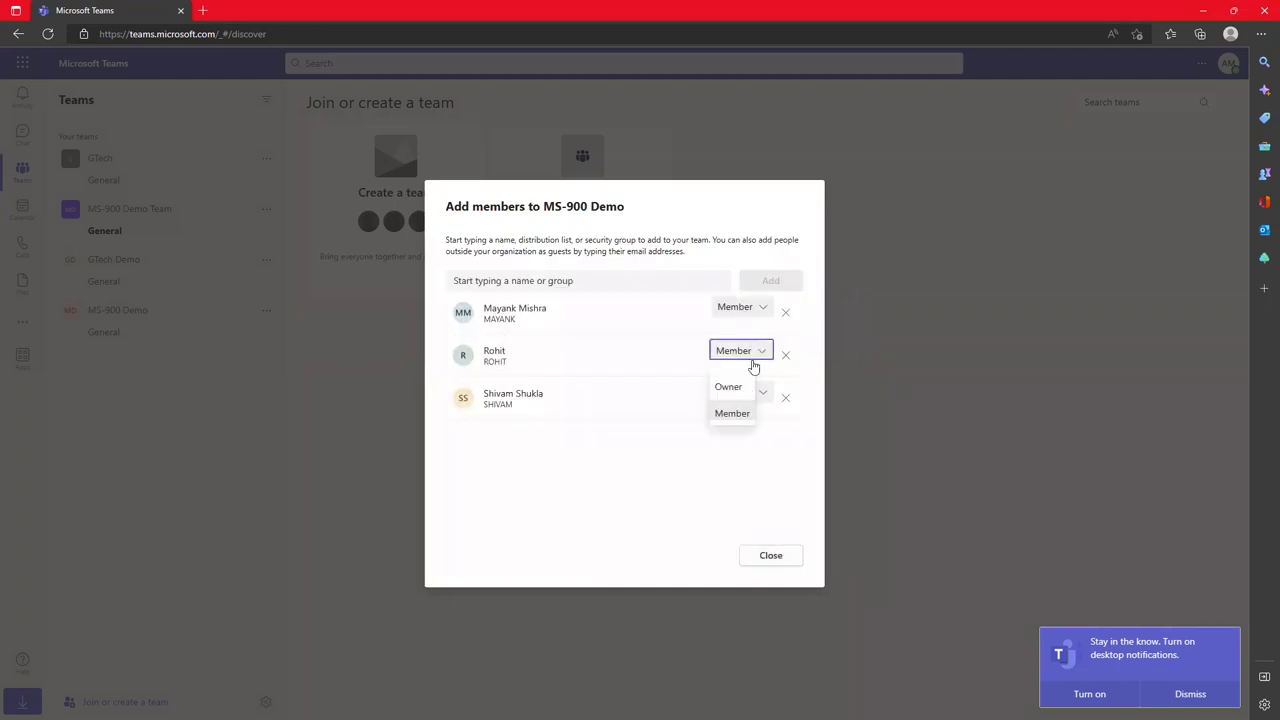
pyautogui.click(730, 386)
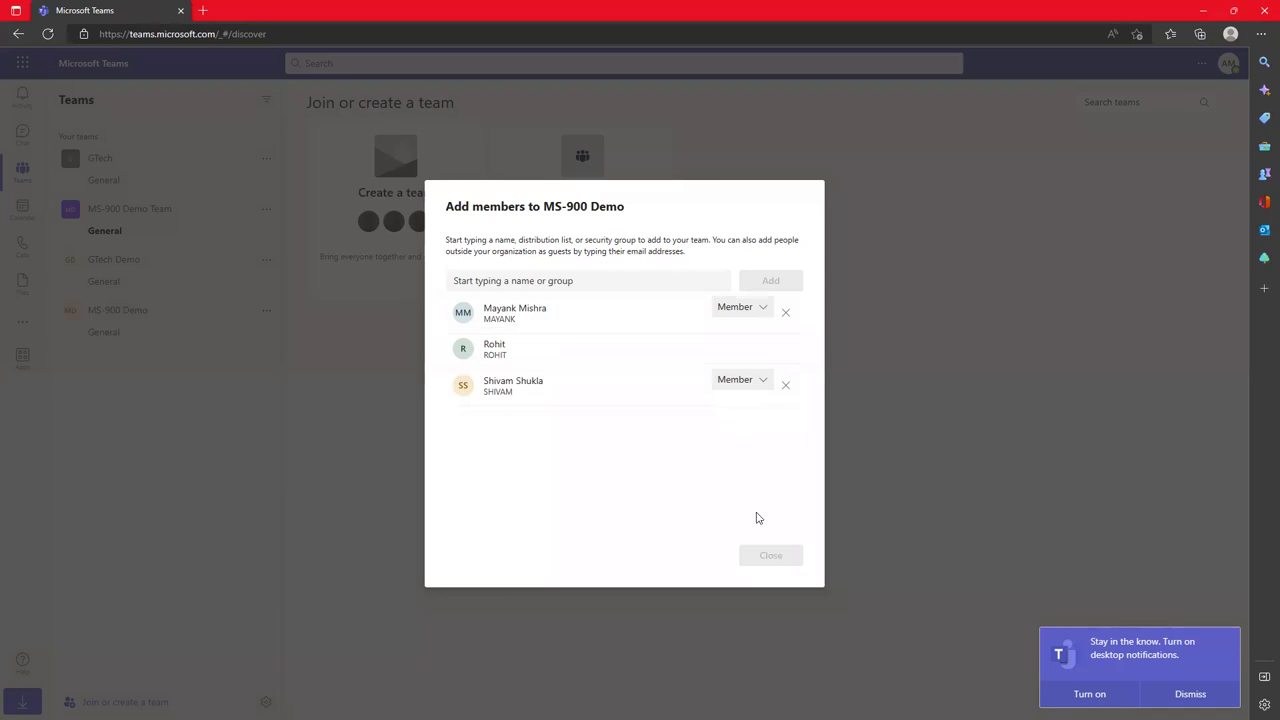
pyautogui.click(770, 556)
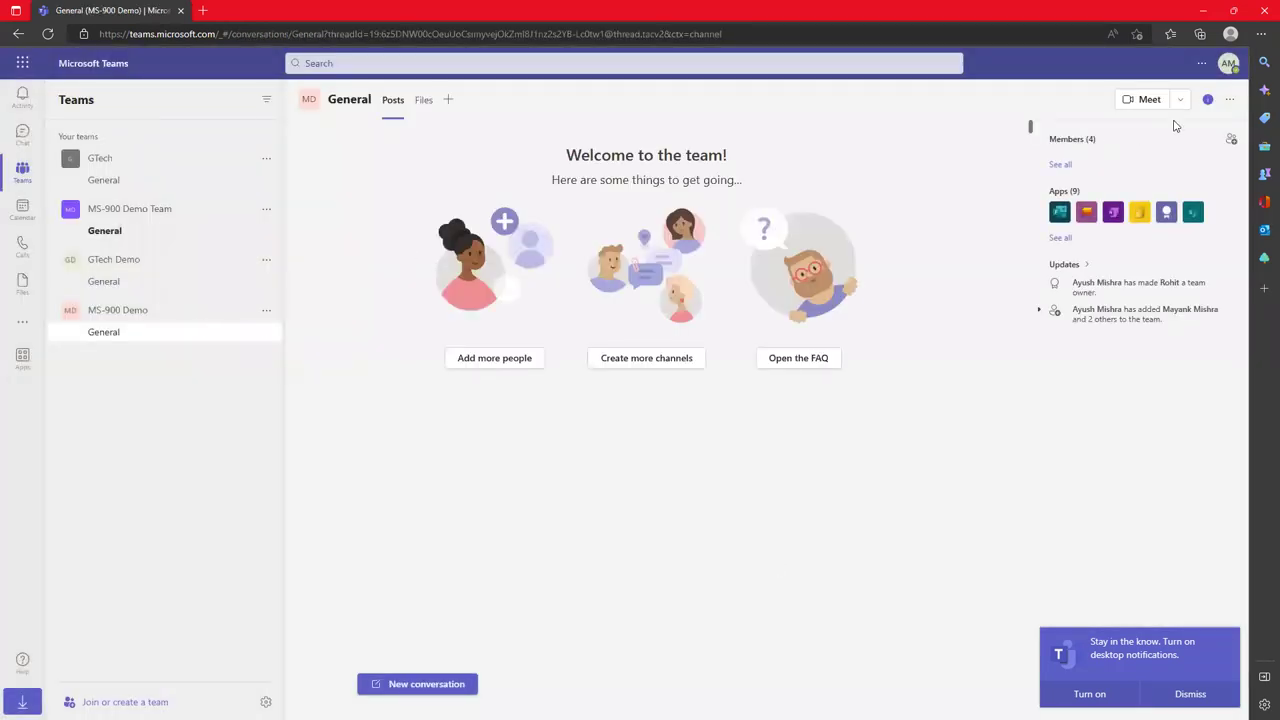
# Review MS-900 Demo's members in the info panel, check Activity, and return to the Teams list.
pyautogui.click(1208, 100)
pyautogui.click(1208, 100)
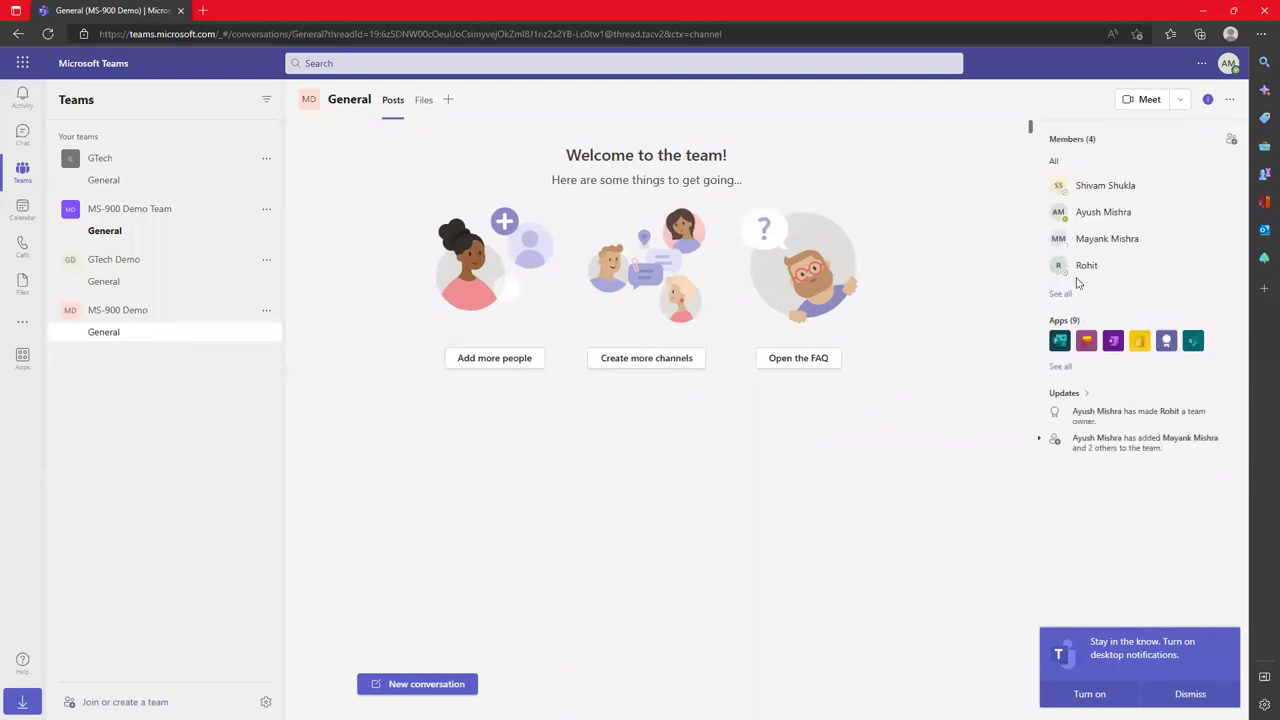
pyautogui.click(24, 100)
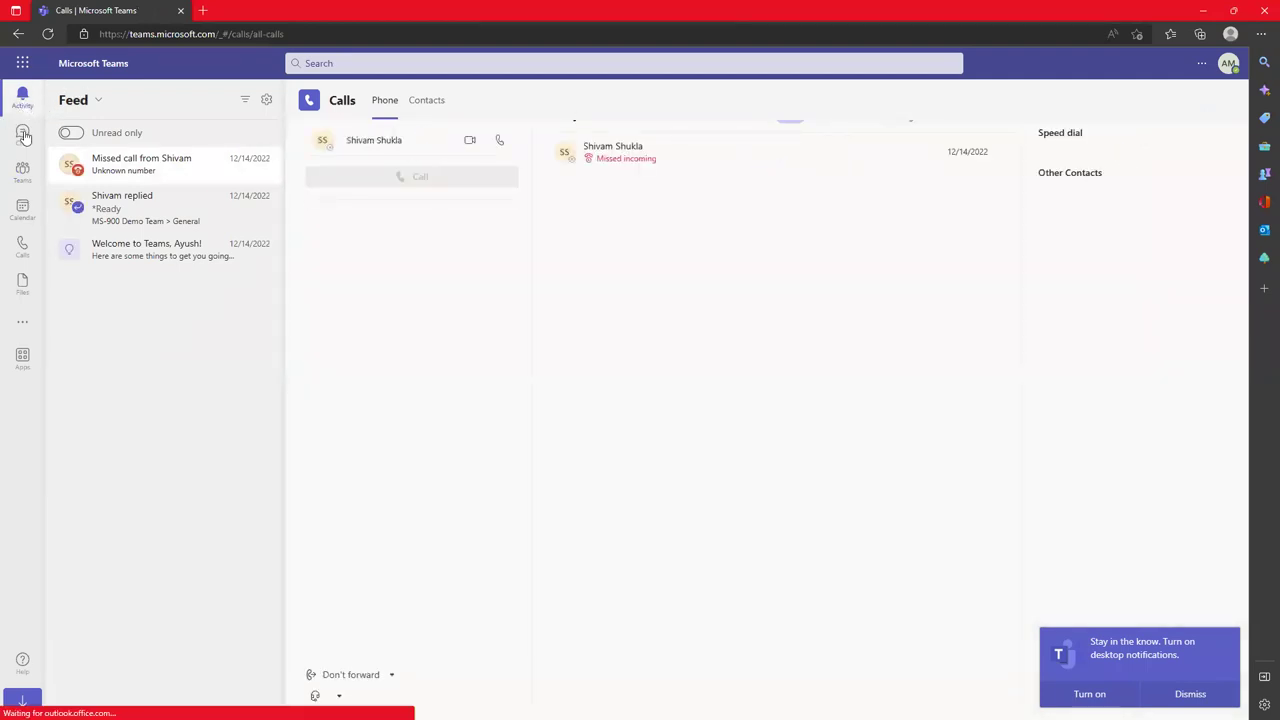
pyautogui.click(19, 170)
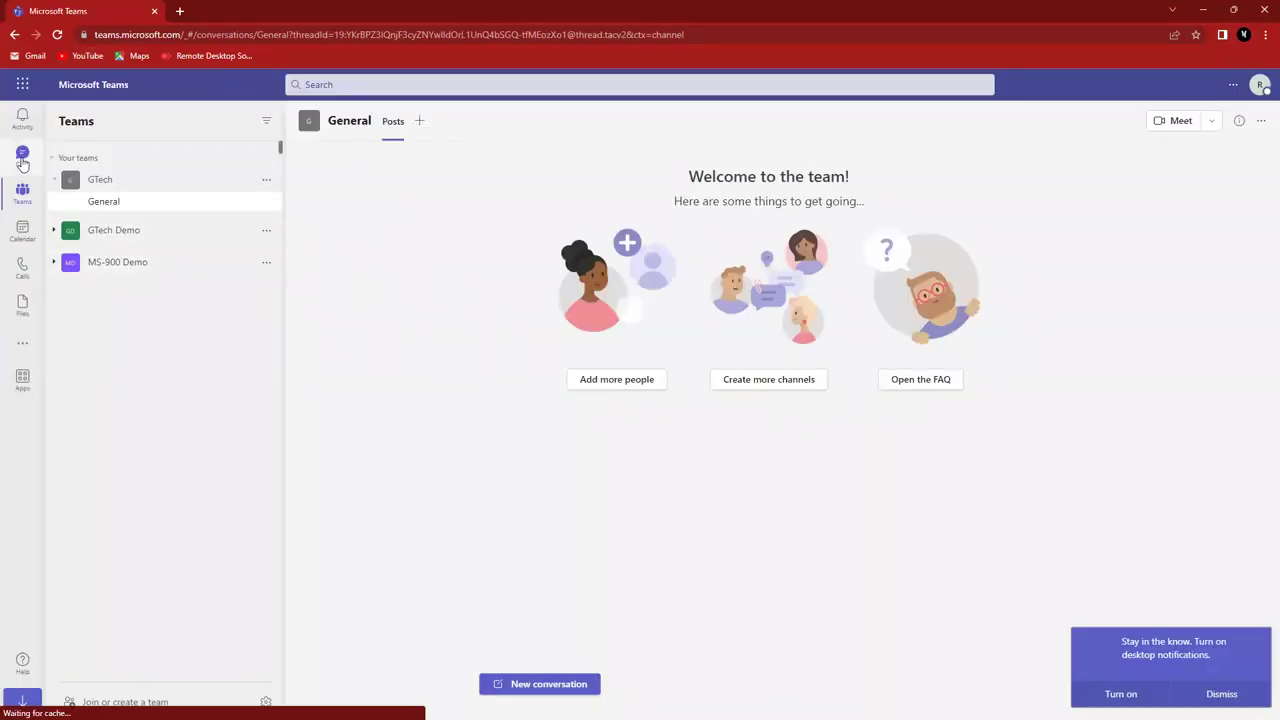
# On the added member's account, check the MS-900 Demo join notification, then view Chat and Calendar.
pyautogui.click(22, 121)
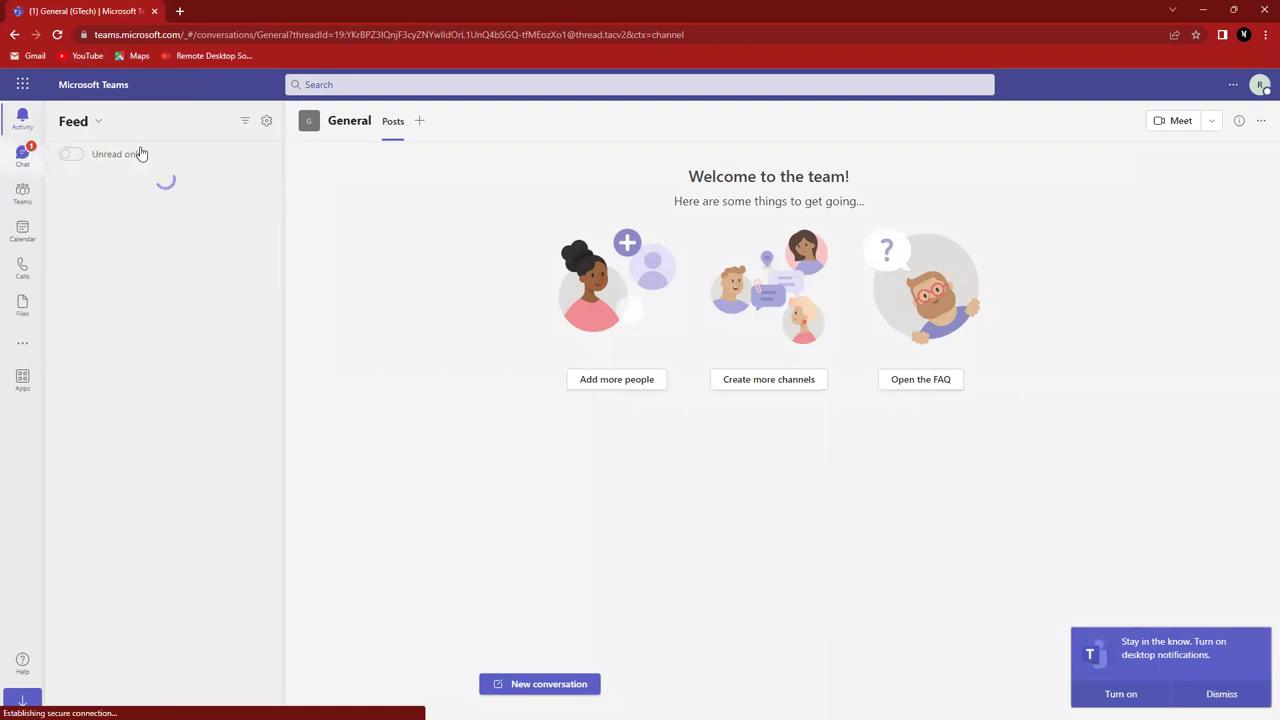
pyautogui.click(155, 220)
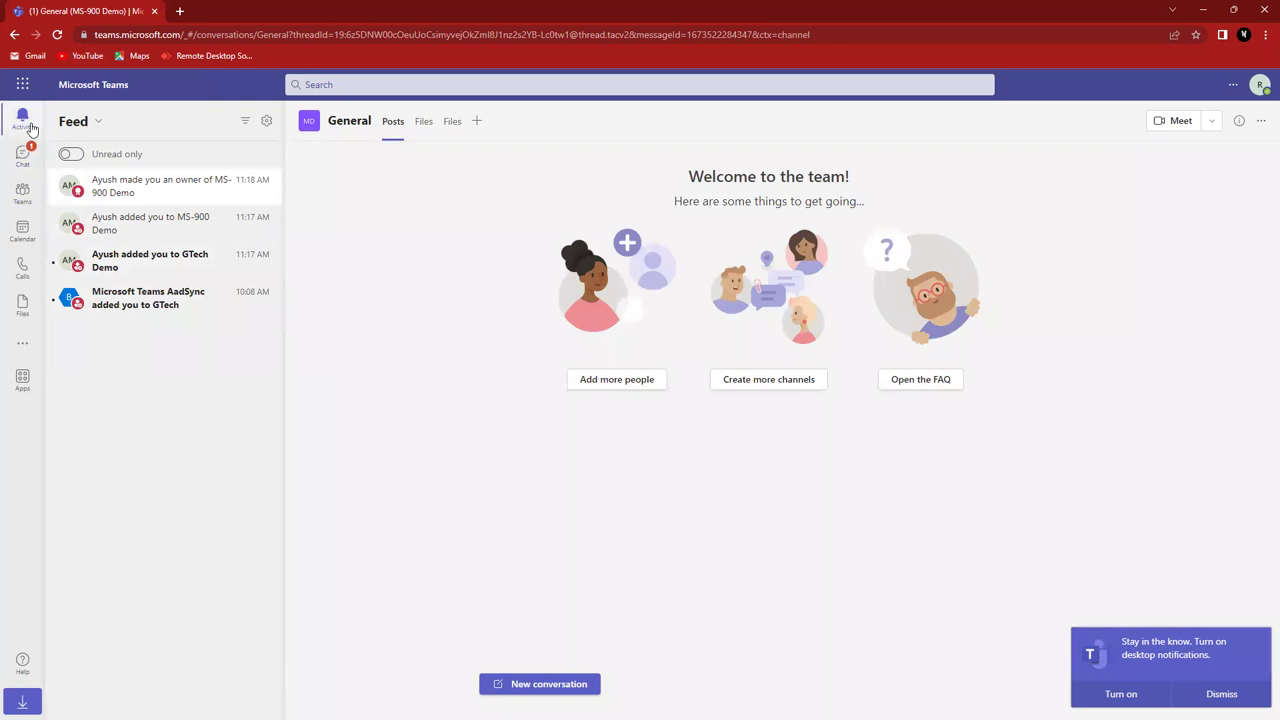
pyautogui.click(28, 155)
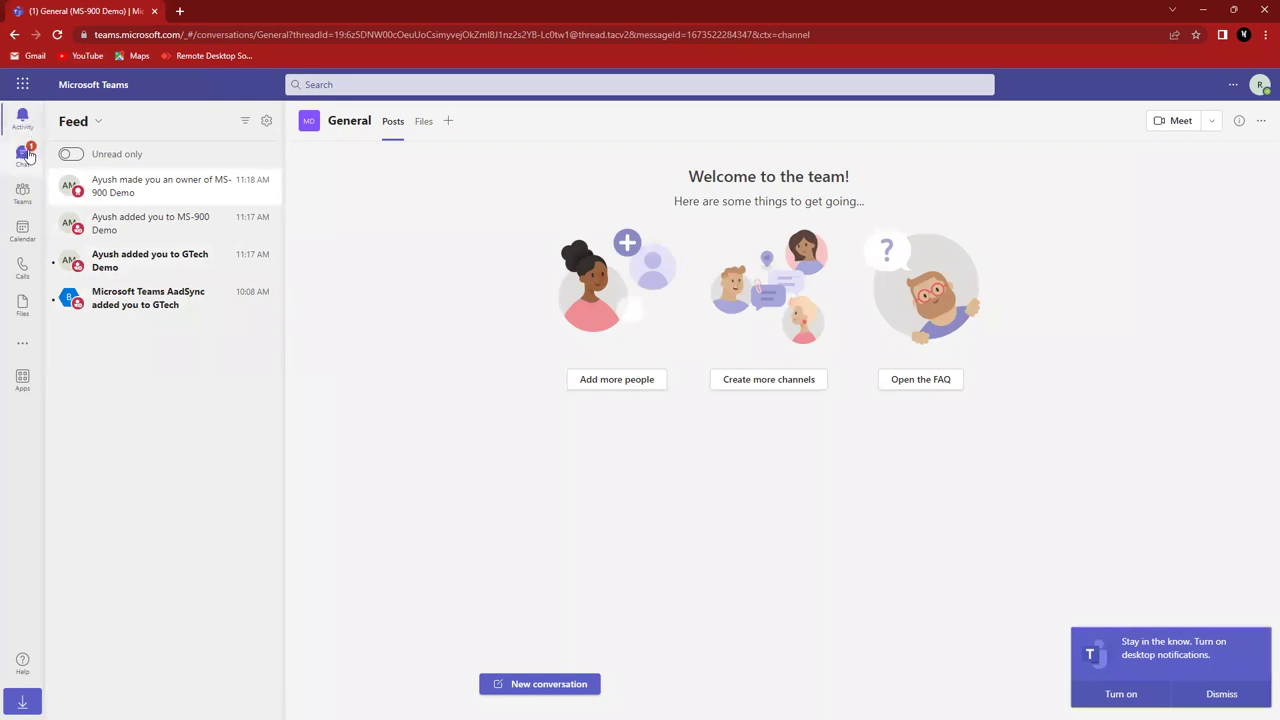
pyautogui.click(30, 156)
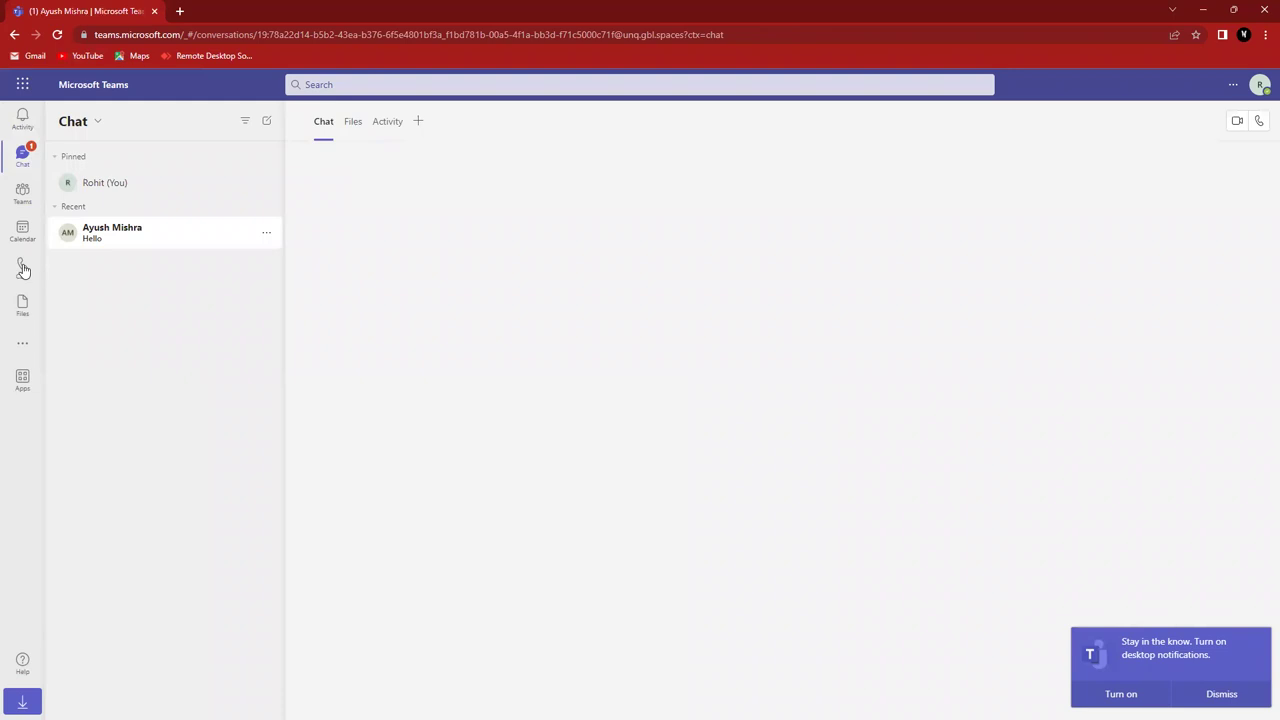
pyautogui.click(24, 231)
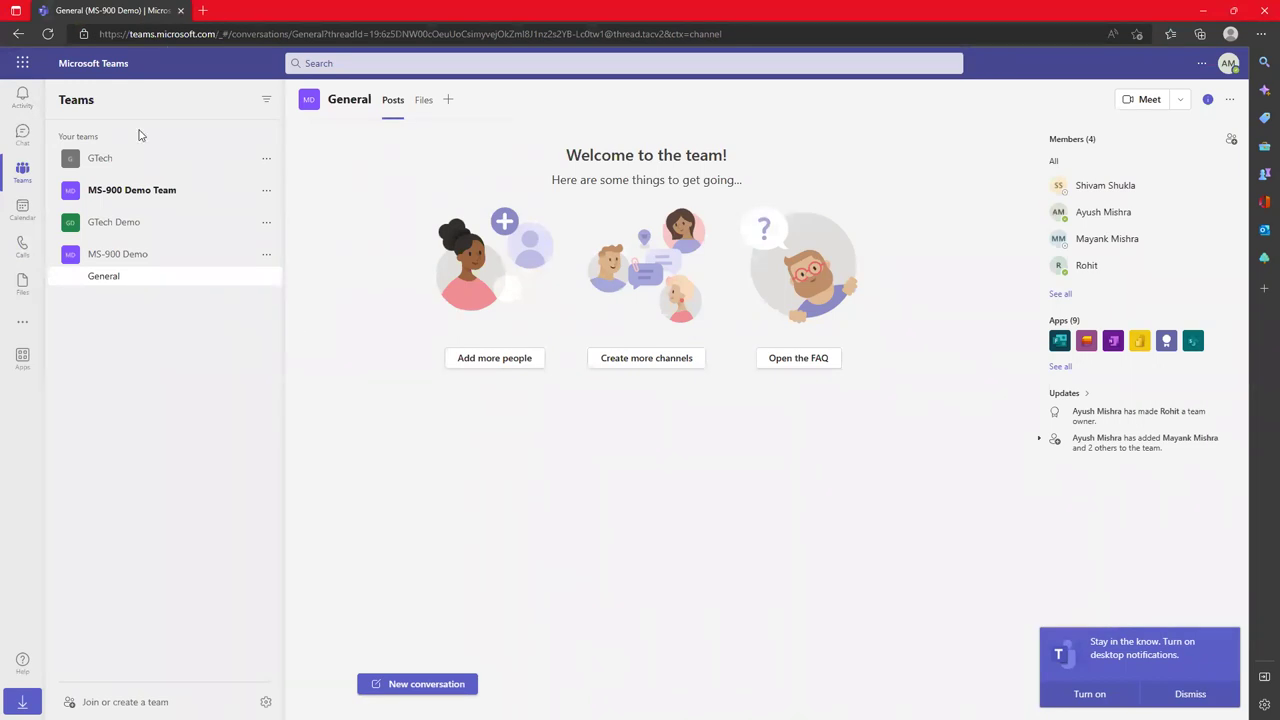
# Create a channel named 'Microsoft 365 Introduction' in MS-900 Demo Team.
pyautogui.click(112, 194)
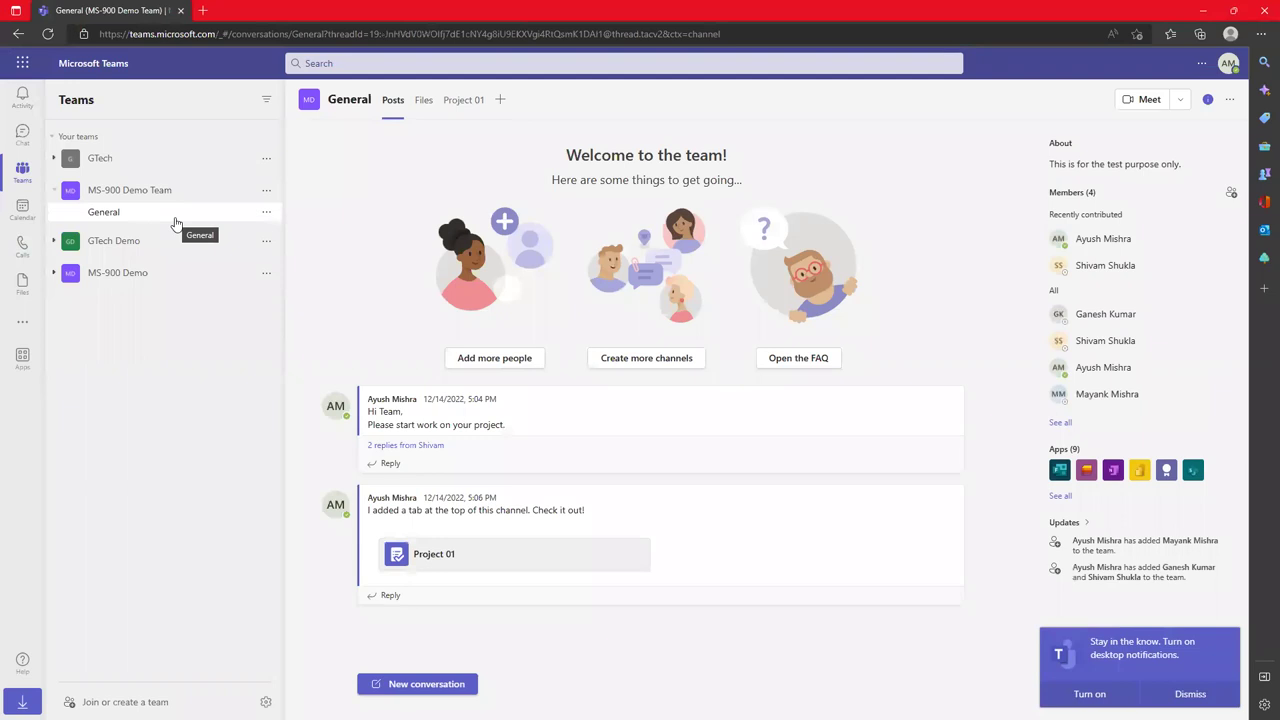
pyautogui.click(266, 190)
pyautogui.click(306, 271)
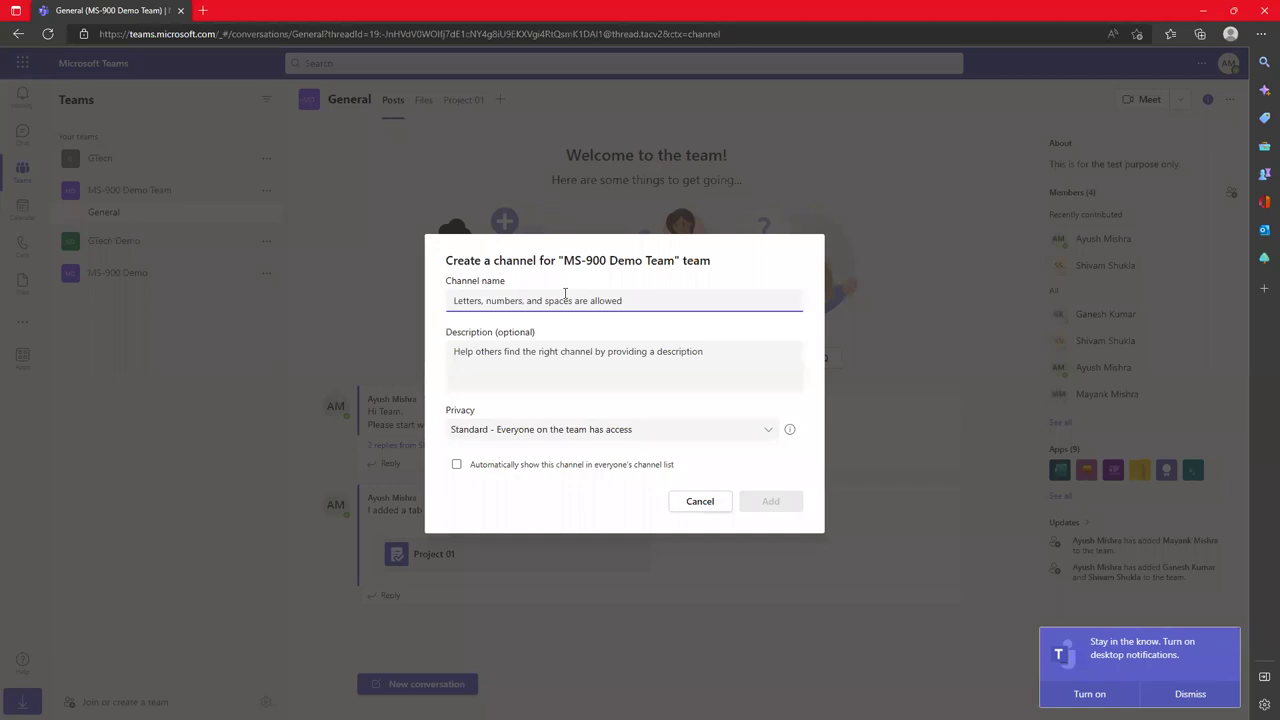
pyautogui.write('Microsof')
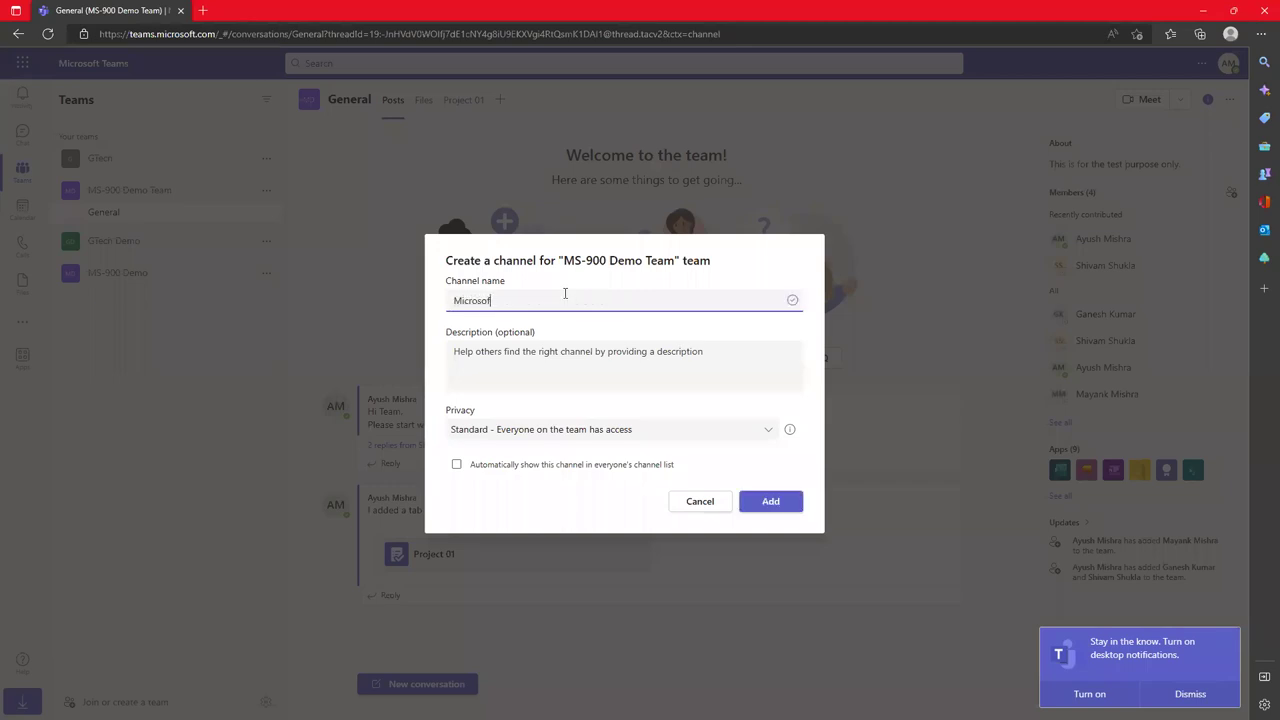
pyautogui.write('t 365 Introdu')
pyautogui.press('BackSpace')
pyautogui.press('BackSpace')
pyautogui.press('BackSpace')
pyautogui.press('BackSpace')
pyautogui.click(792, 501)
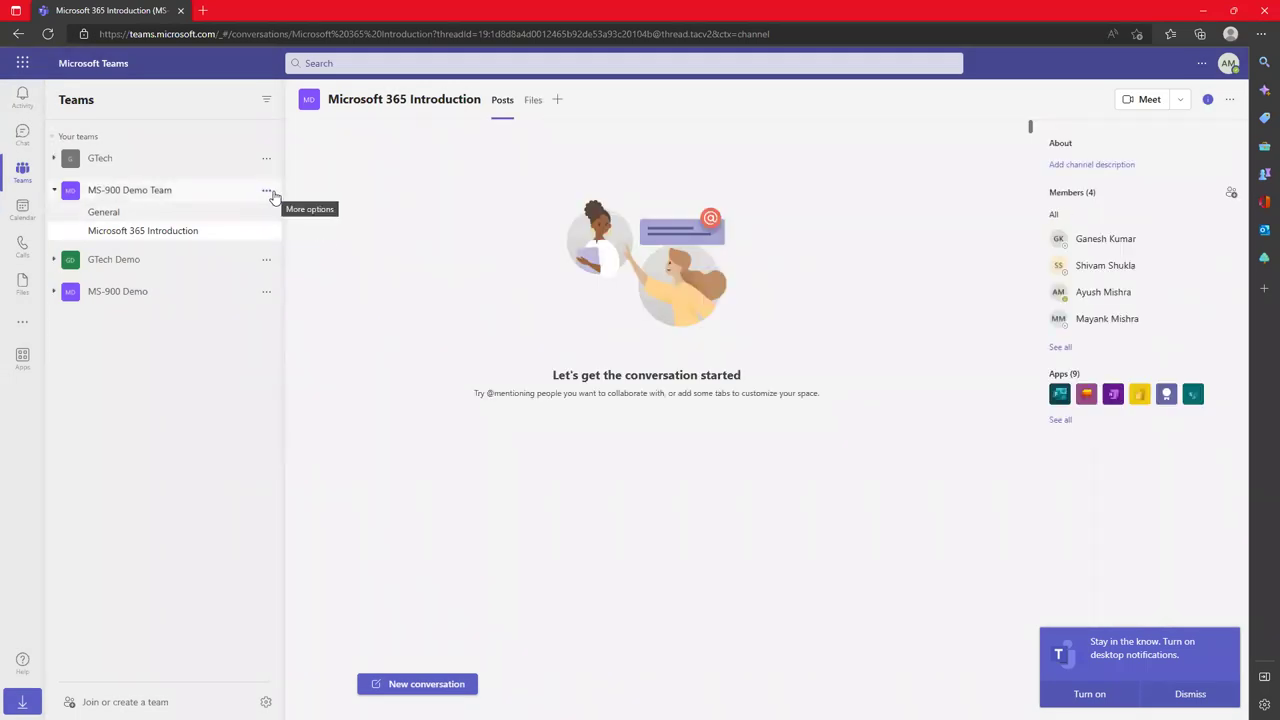
pyautogui.click(267, 191)
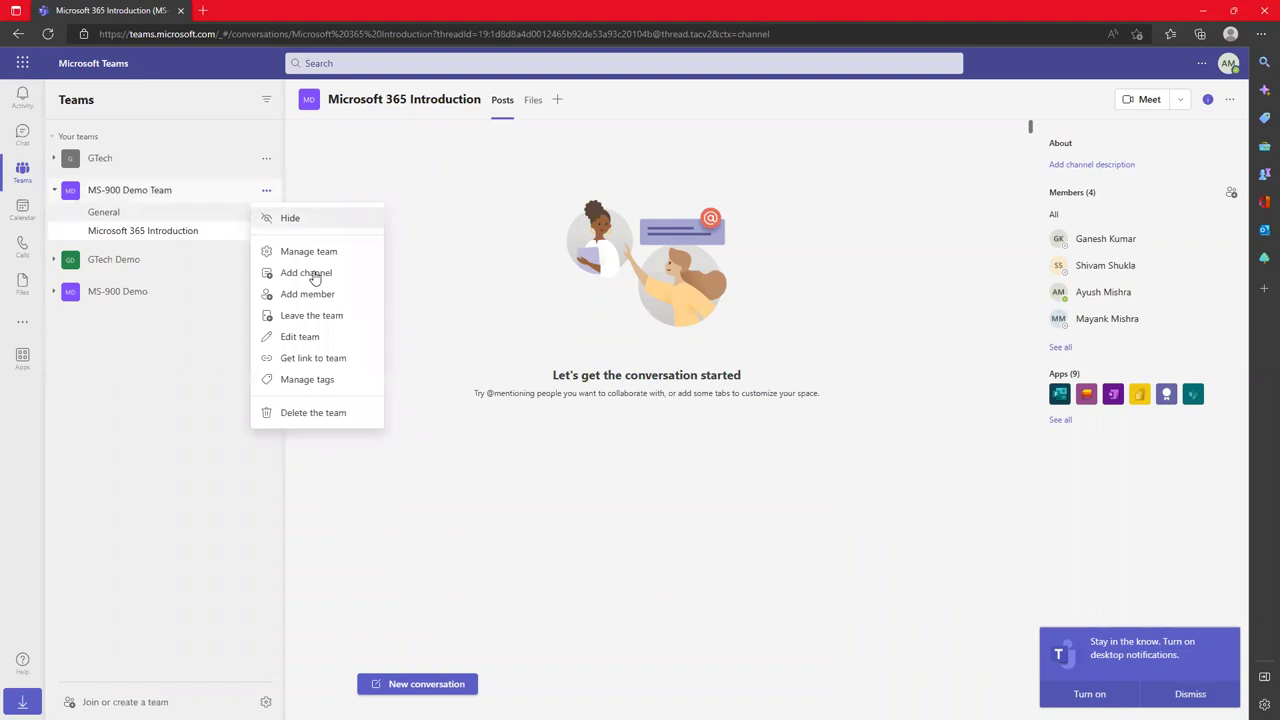
# Add the channel 'Explore M365 Services and Apps', using 'and' in place of the ampersand.
pyautogui.click(314, 277)
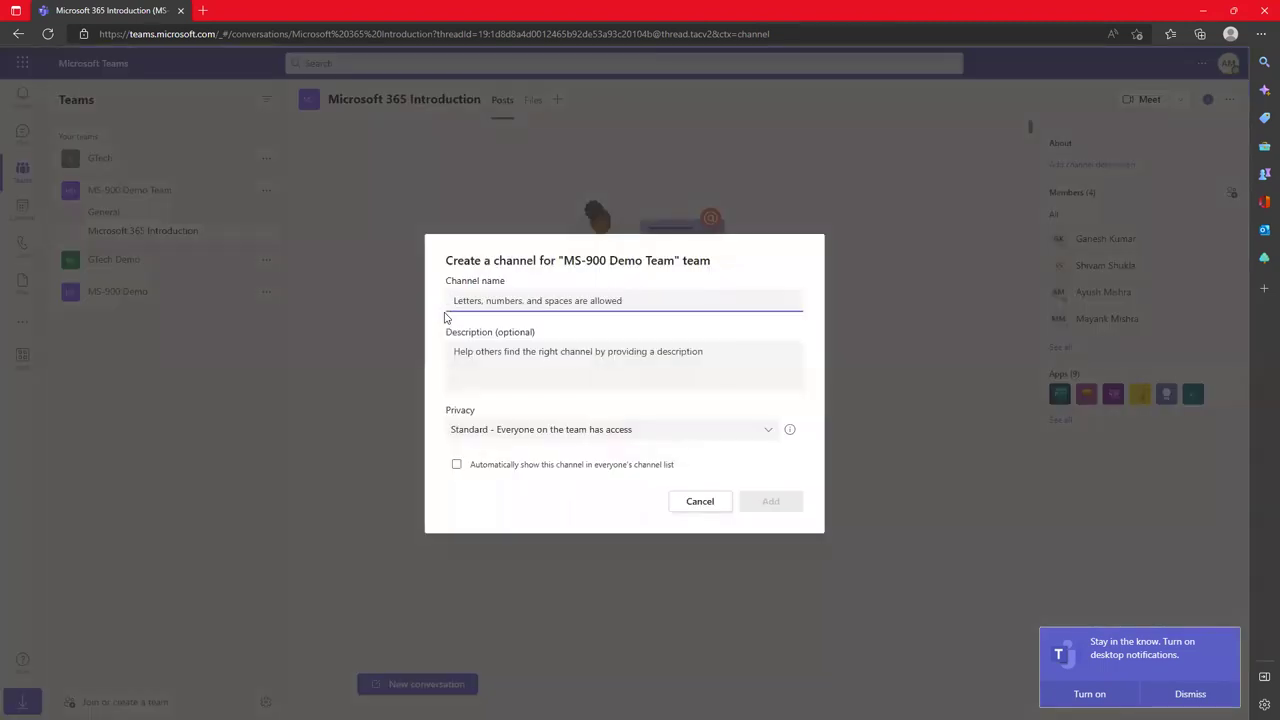
pyautogui.write('Exp')
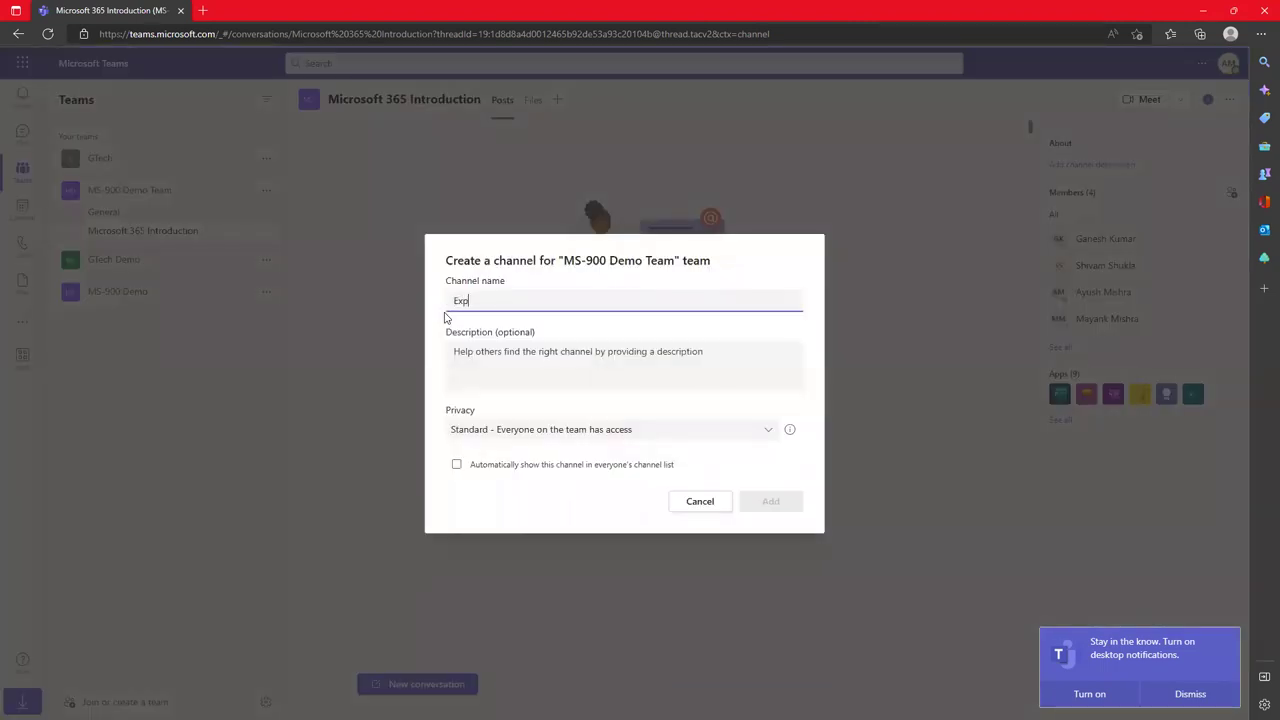
pyautogui.write('lore M')
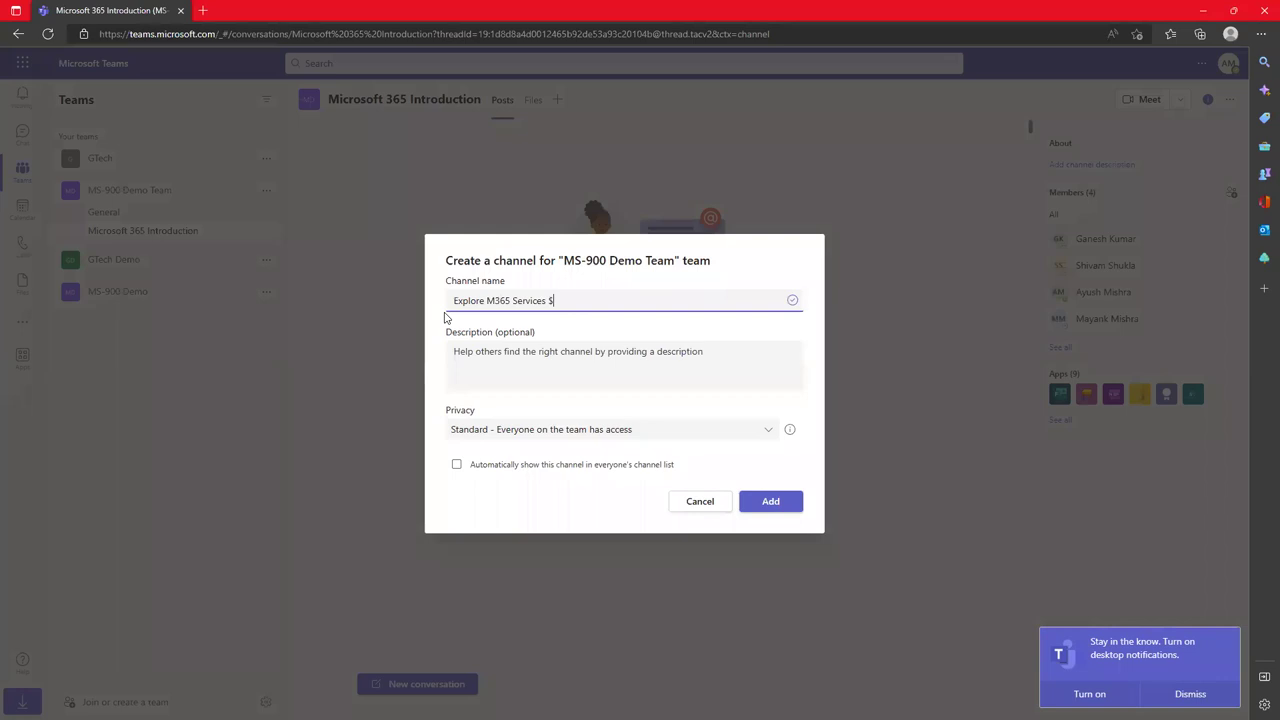
pyautogui.write('365 Services & Apps')
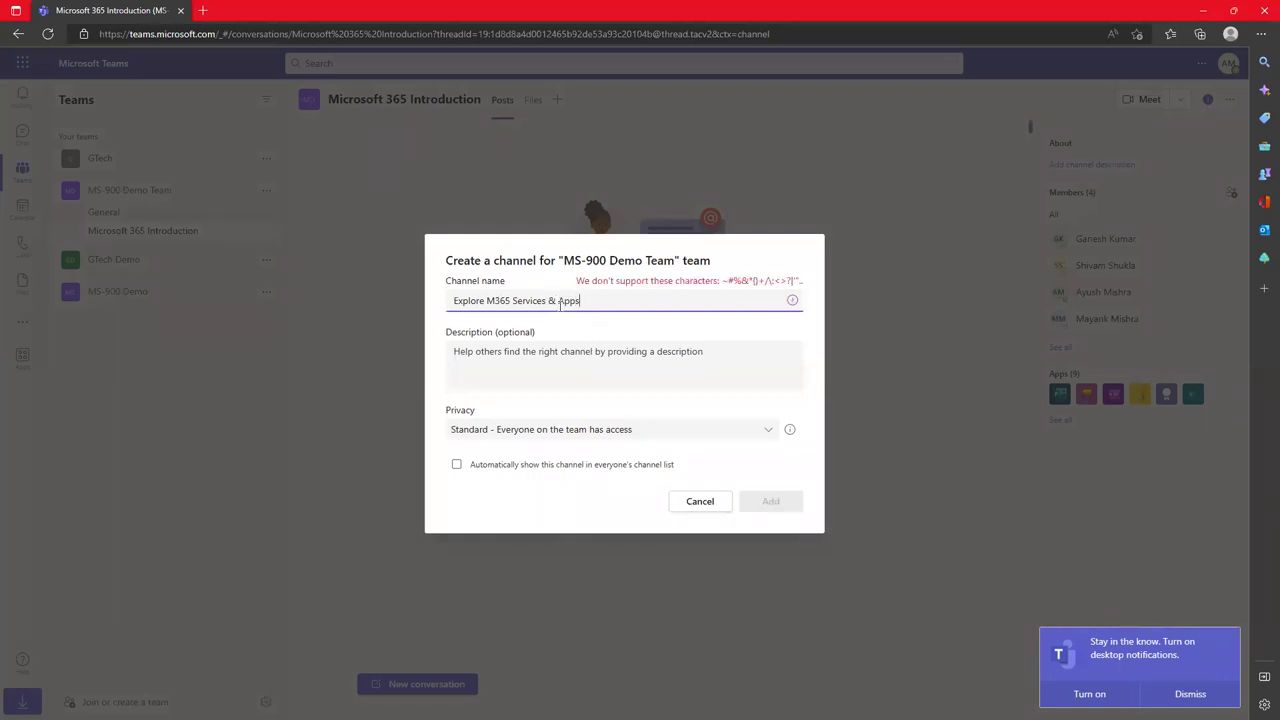
pyautogui.press('BackSpace')
pyautogui.write('and')
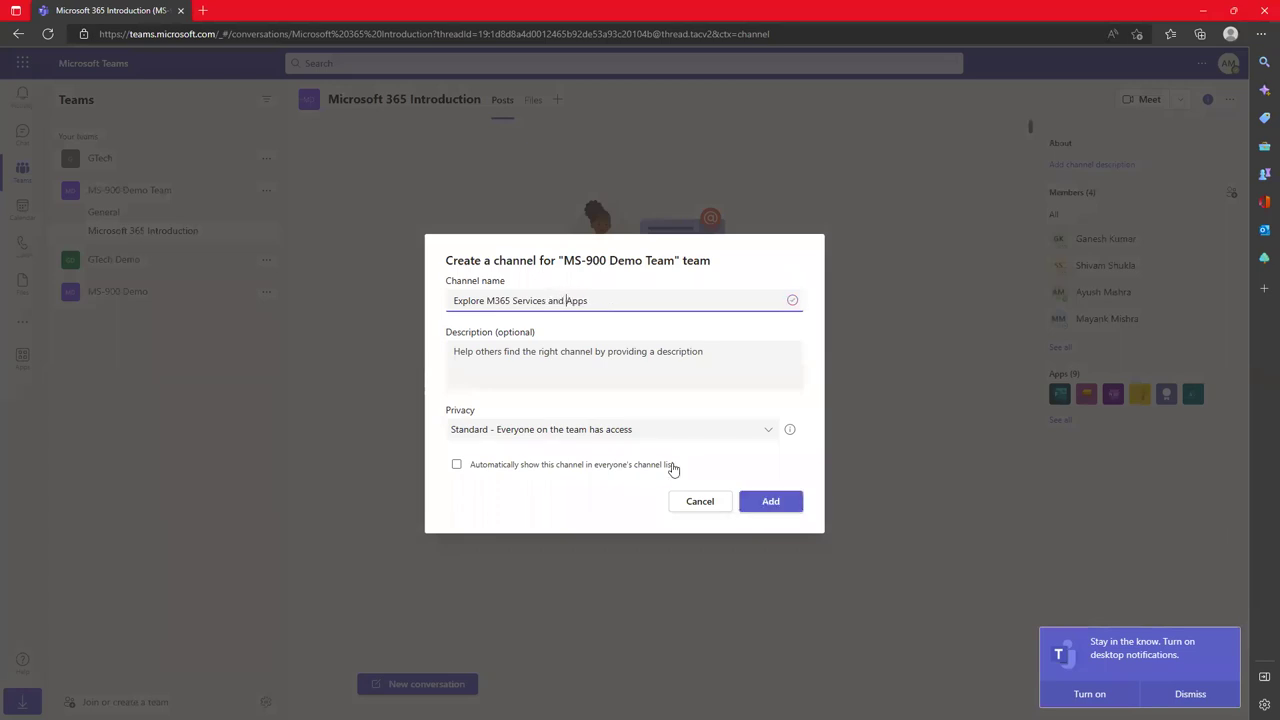
pyautogui.click(800, 501)
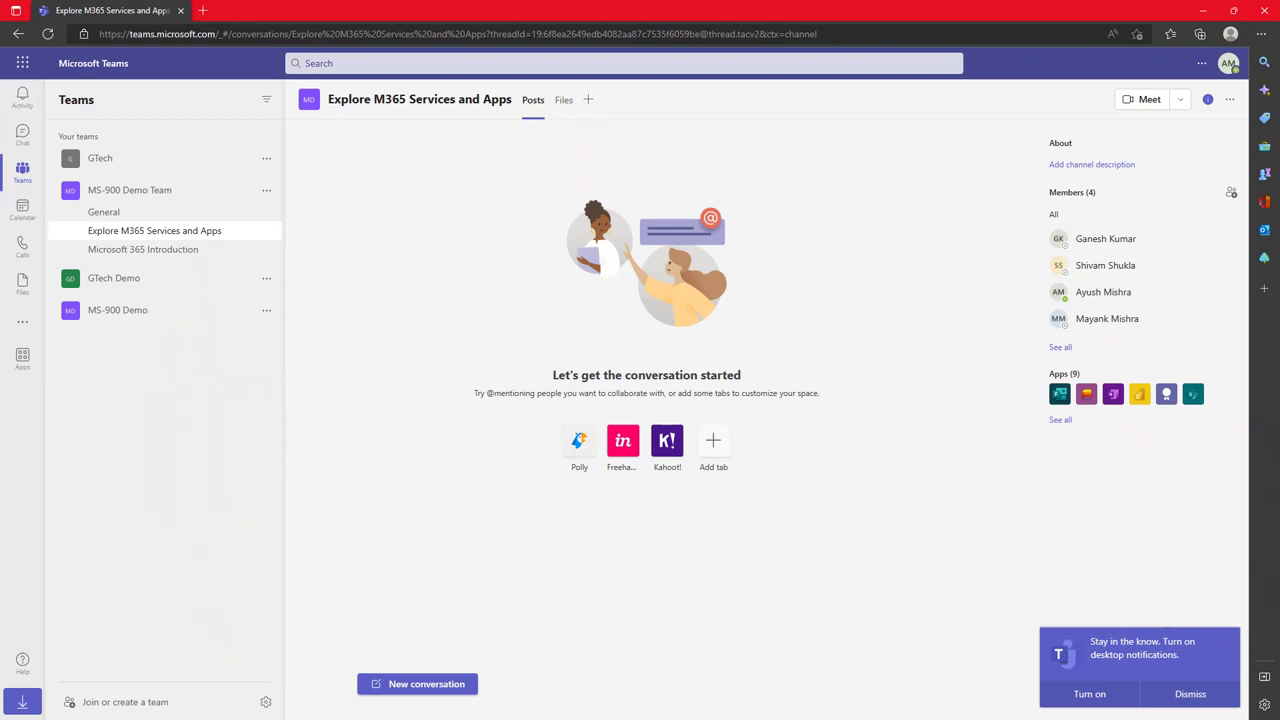
# Browse GTech Demo's member list and its 28 members and guests, then dismiss the notification prompt.
pyautogui.click(100, 282)
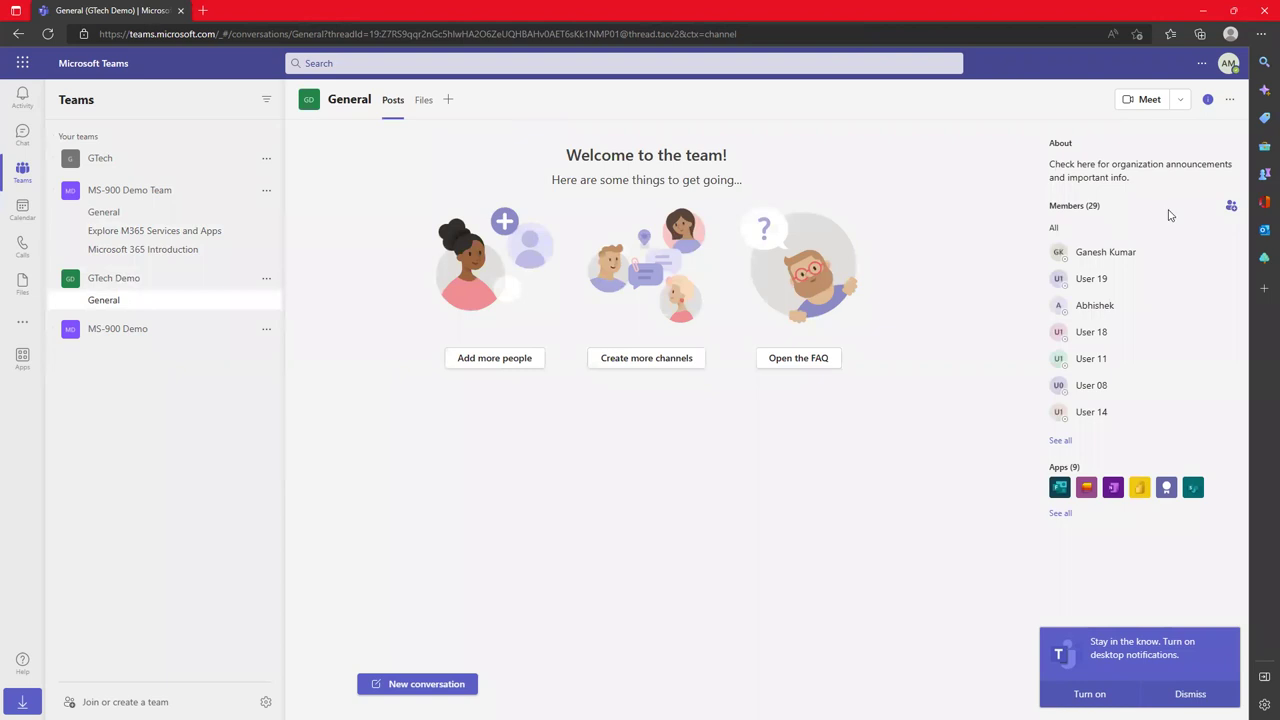
pyautogui.click(1059, 440)
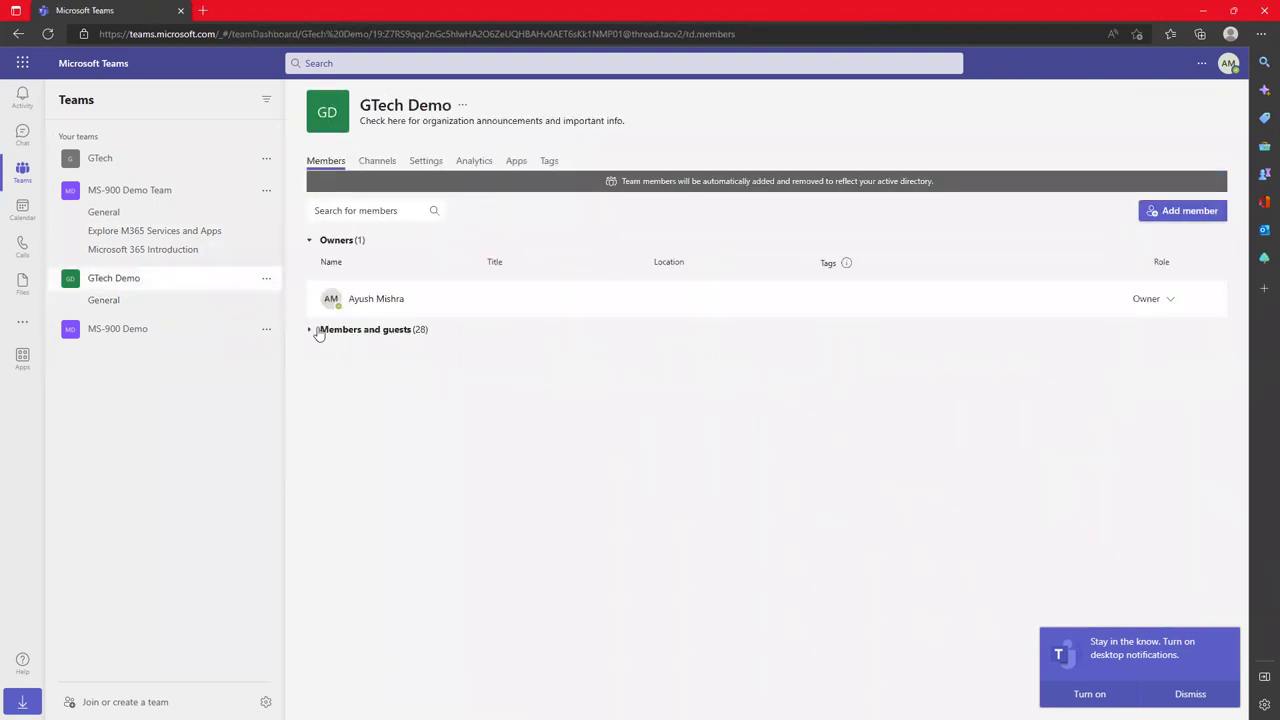
pyautogui.click(311, 330)
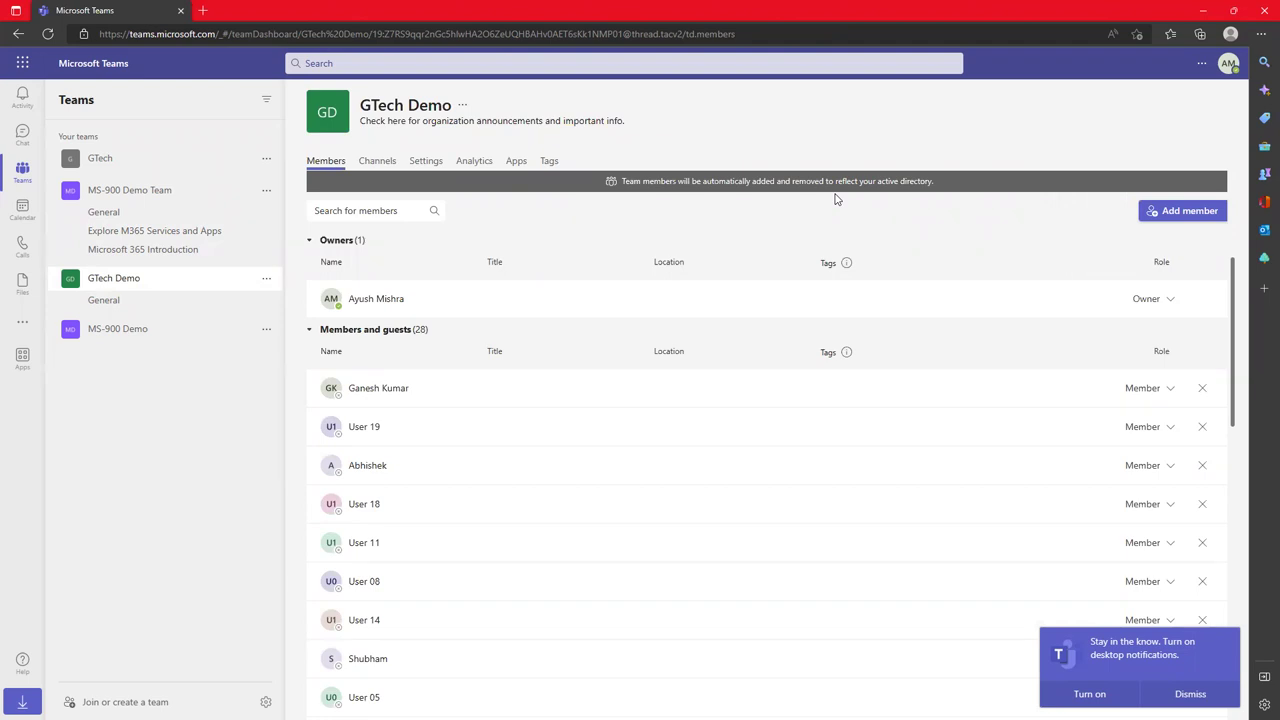
pyautogui.scroll(-7, 517, 514)
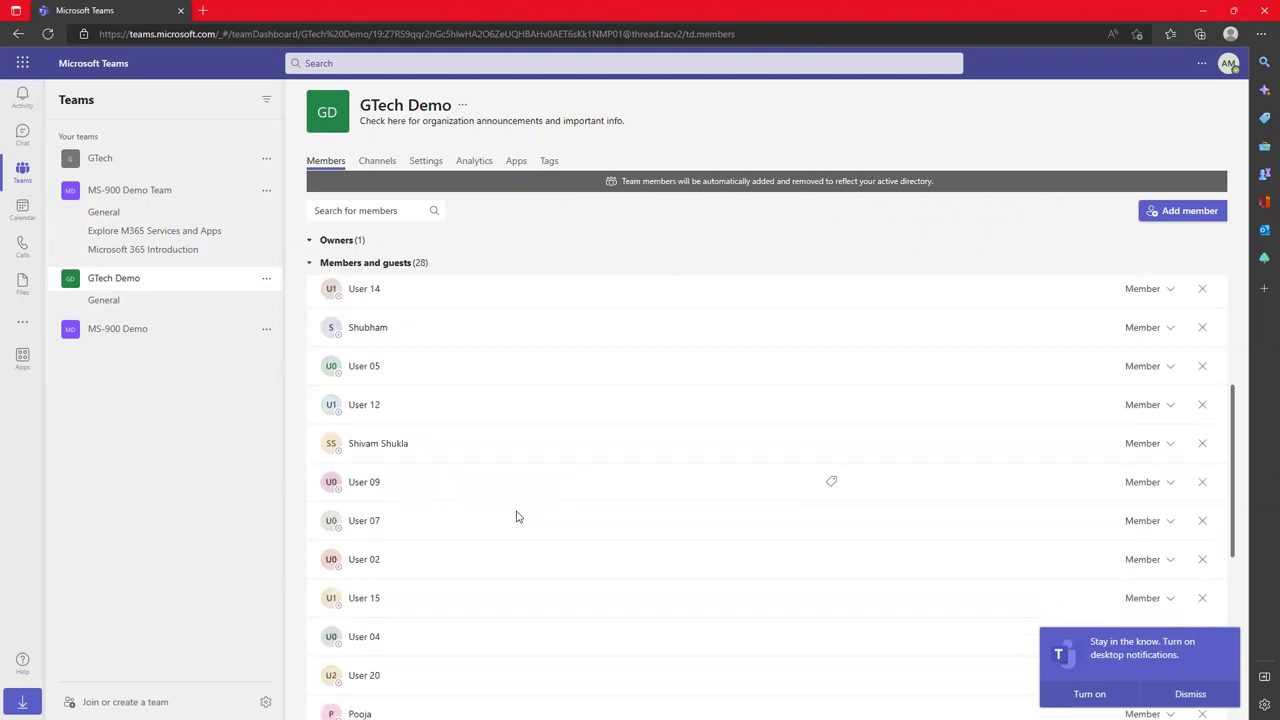
pyautogui.moveTo(463, 616)
pyautogui.scroll(10, 469, 534)
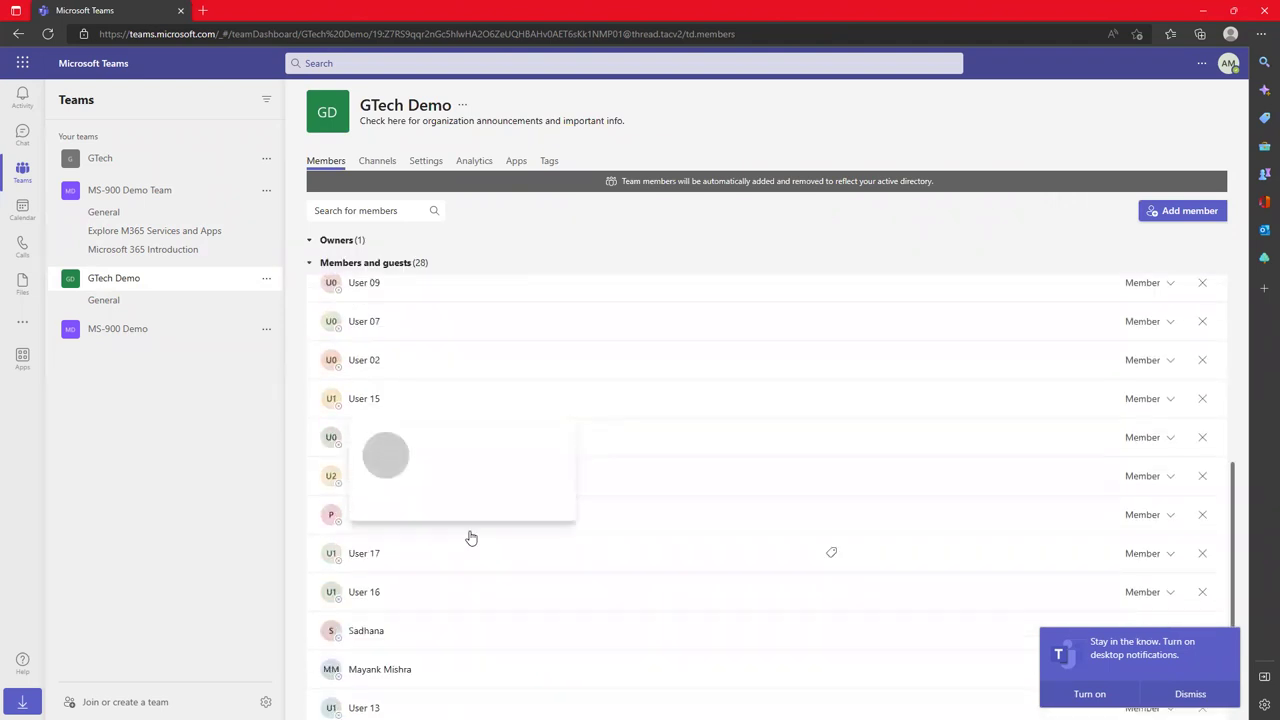
pyautogui.click(1190, 694)
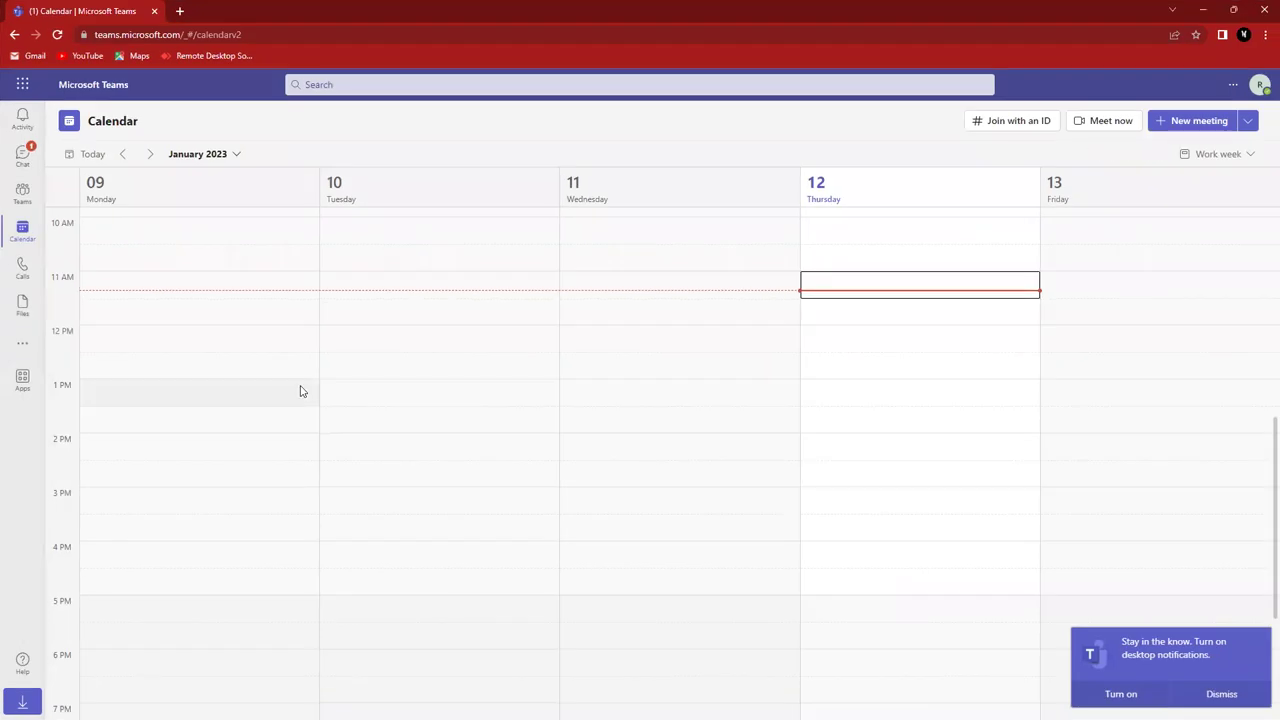
# Show the Teams Apps store with its featured apps in the other Teams window.
pyautogui.click(22, 378)
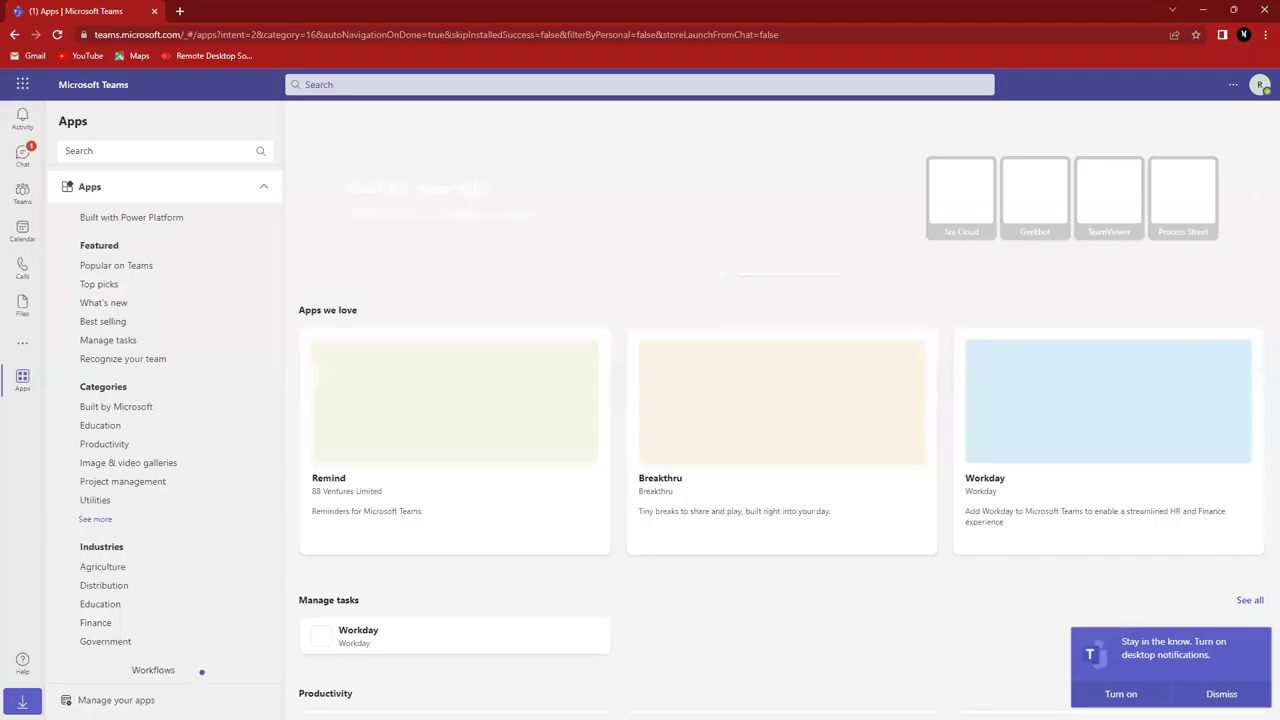
pyautogui.click(1203, 10)
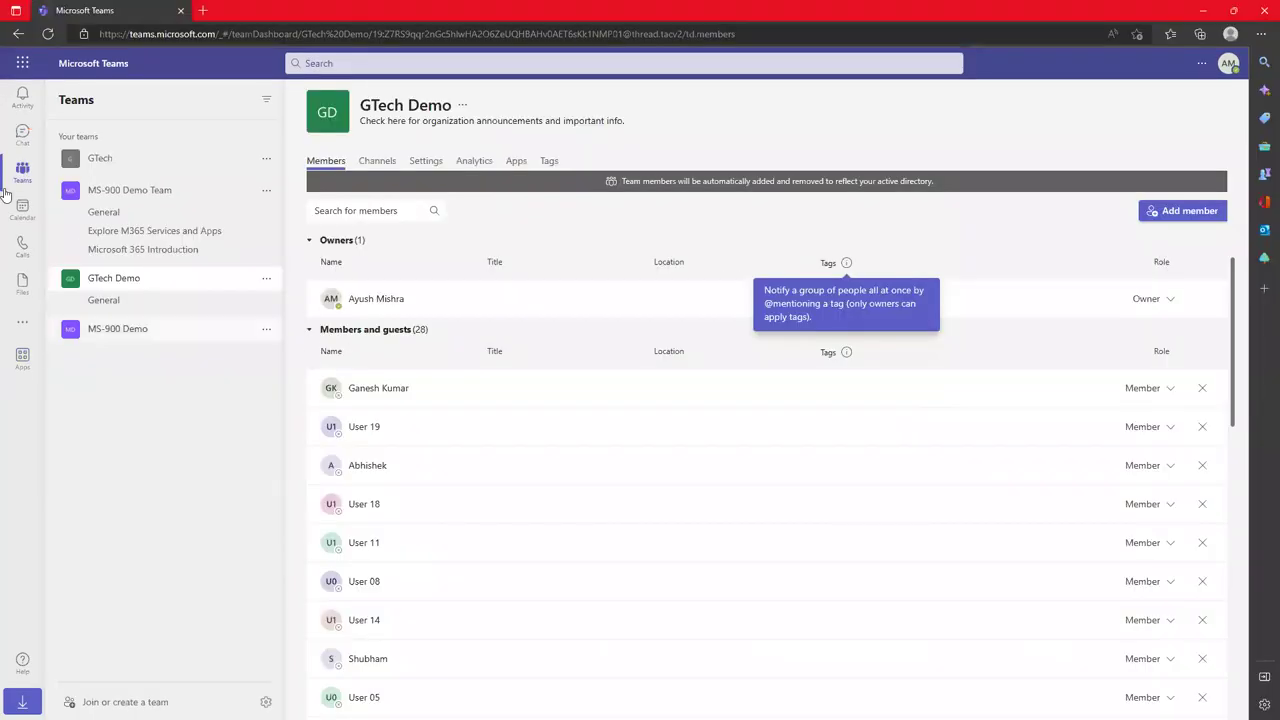
pyautogui.click(24, 360)
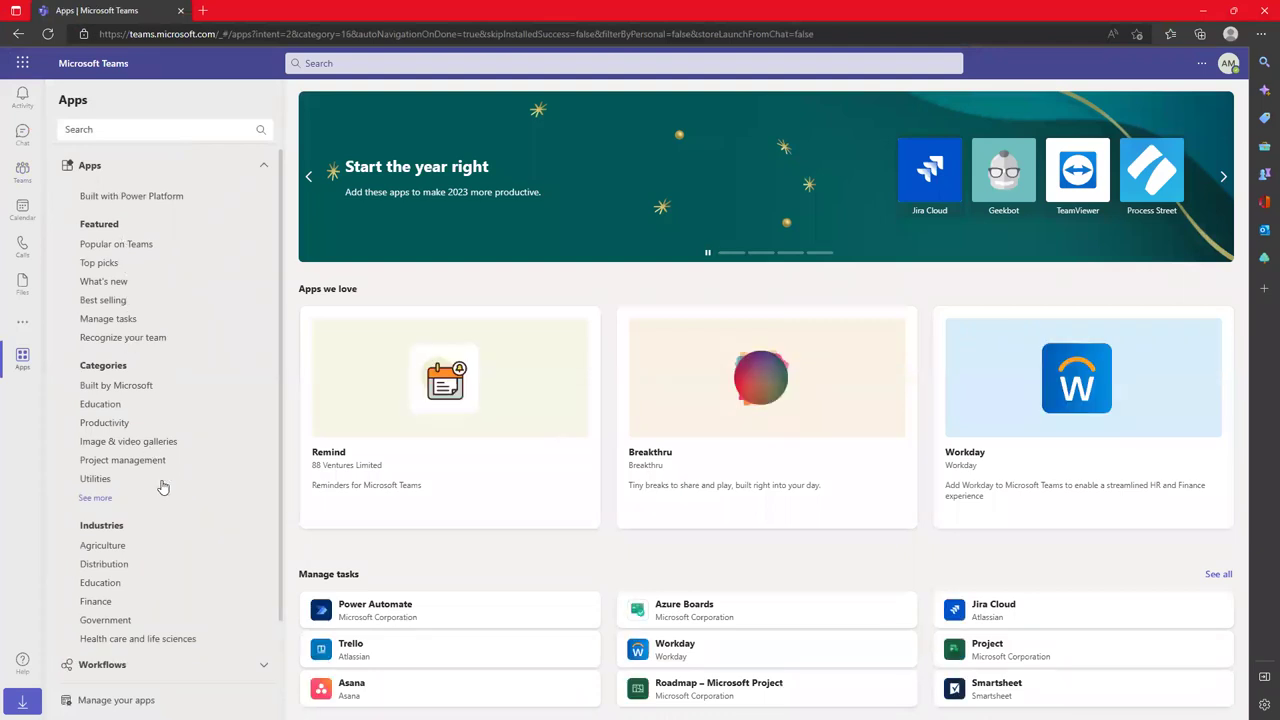
# Find the Project app and add it to MS-900 Demo's General channel as a tab.
pyautogui.scroll(-1, 168, 498)
pyautogui.scroll(-4, 595, 549)
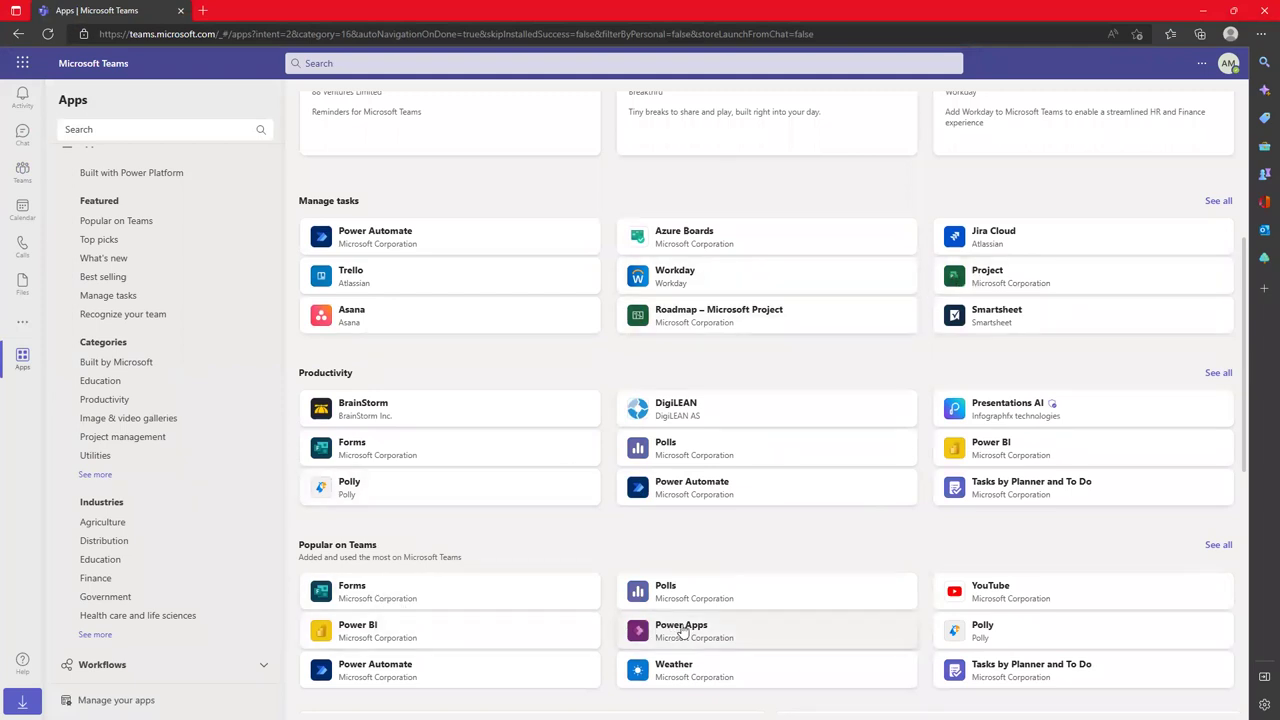
pyautogui.scroll(-2, 900, 560)
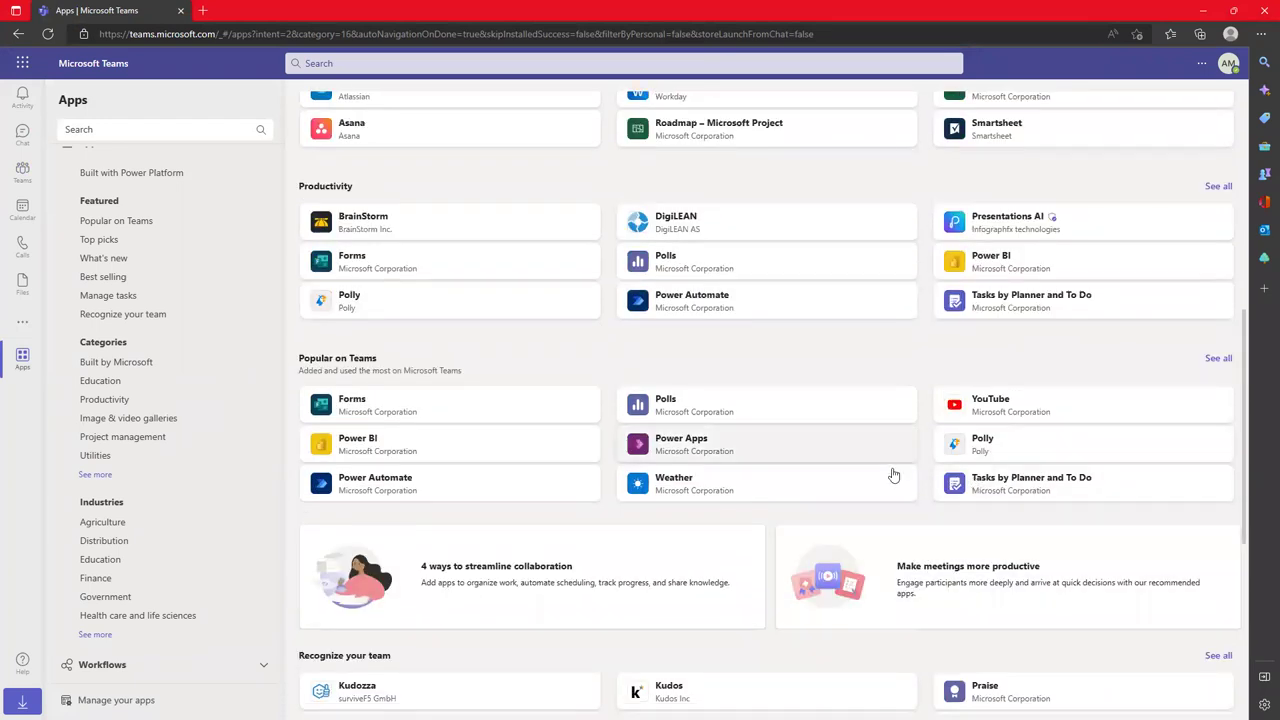
pyautogui.scroll(3, 940, 470)
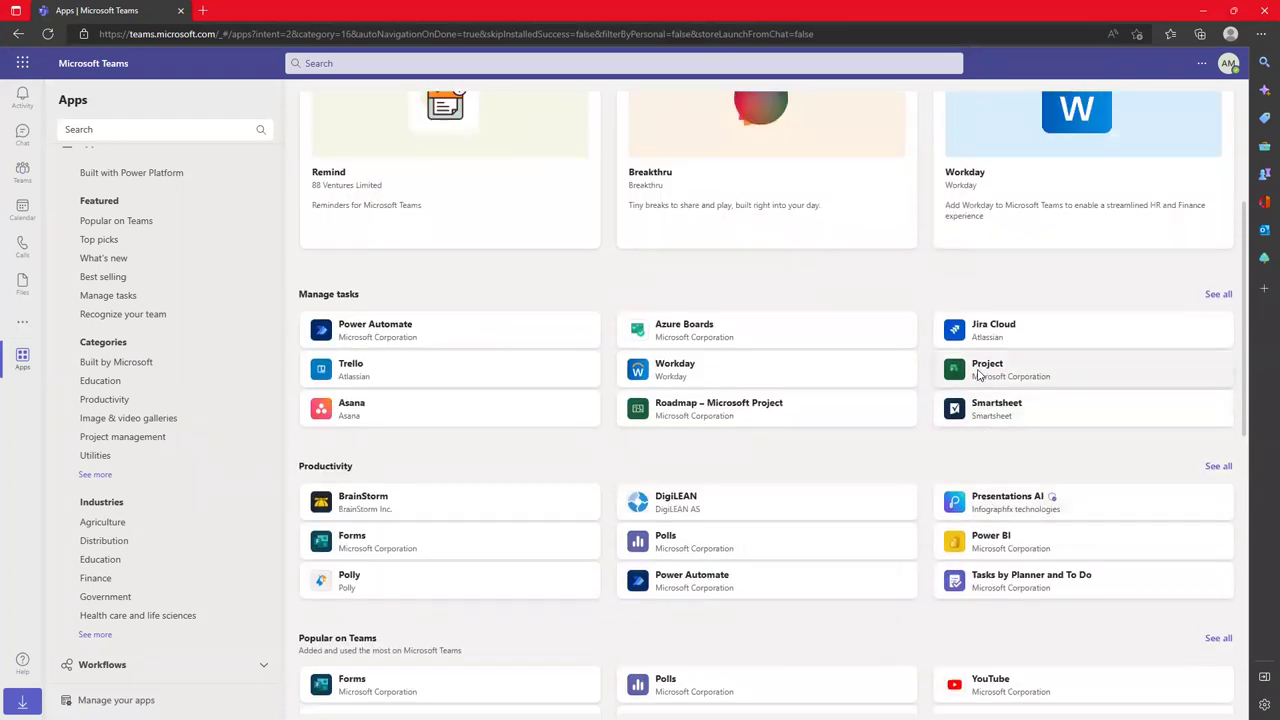
pyautogui.click(980, 374)
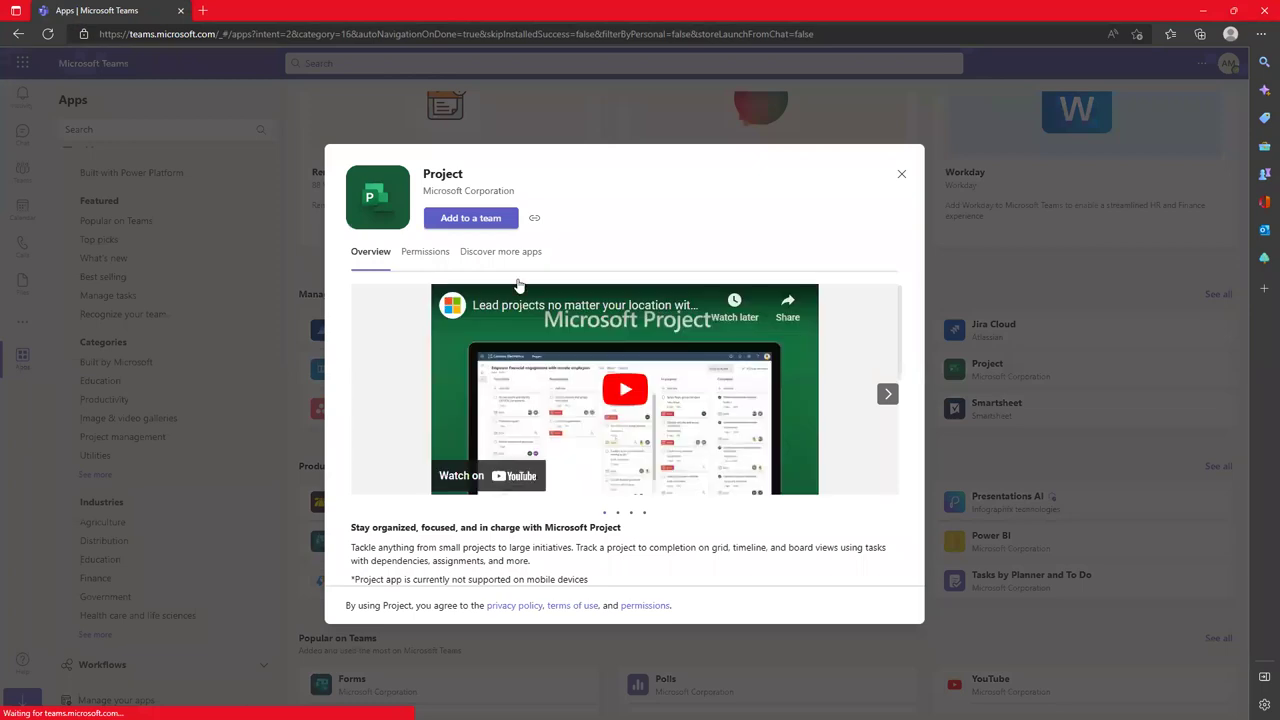
pyautogui.click(480, 220)
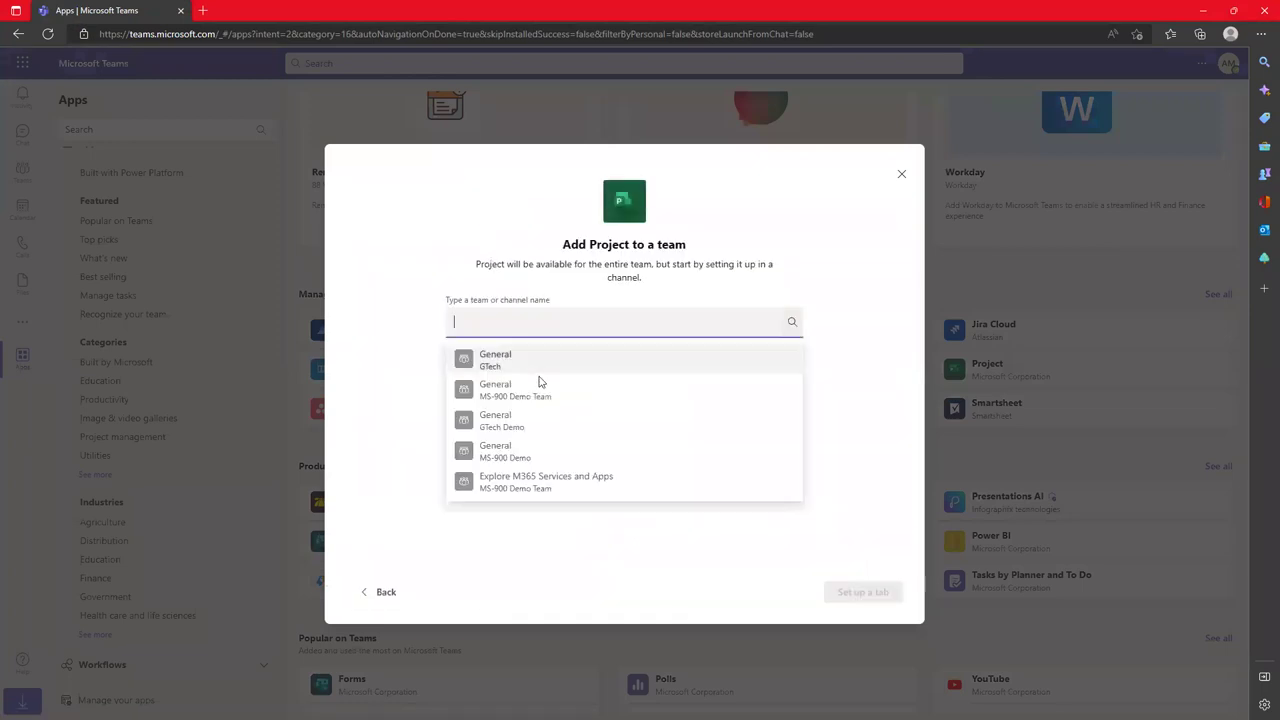
pyautogui.moveTo(565, 258); pyautogui.dragTo(675, 274)
pyautogui.click(658, 322)
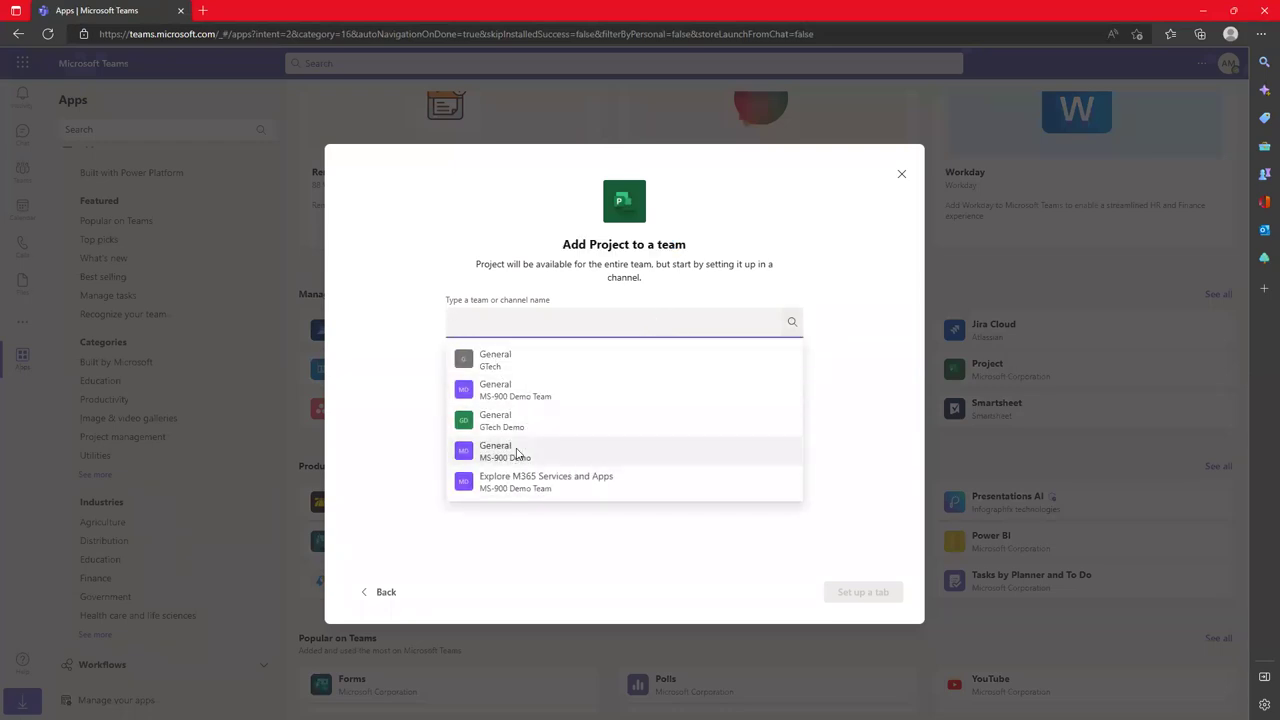
pyautogui.click(516, 453)
pyautogui.click(857, 594)
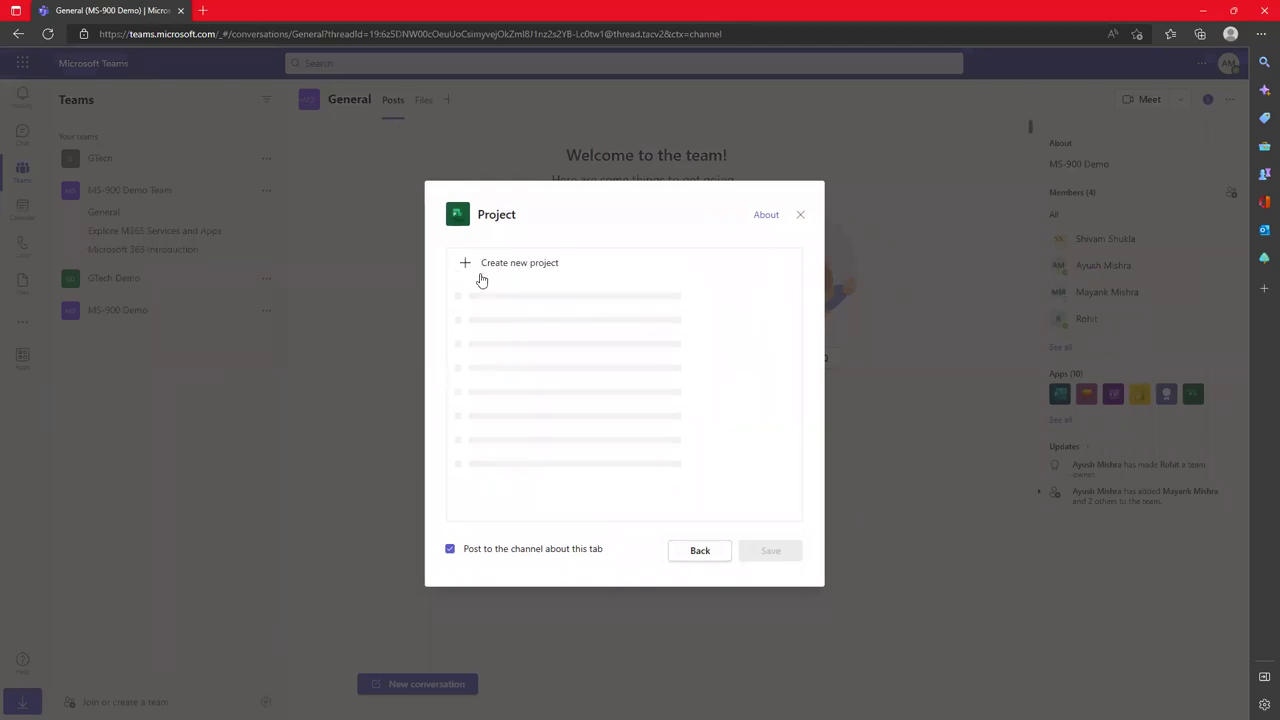
# Create a new project named Demo and save it as a channel tab.
pyautogui.click(489, 268)
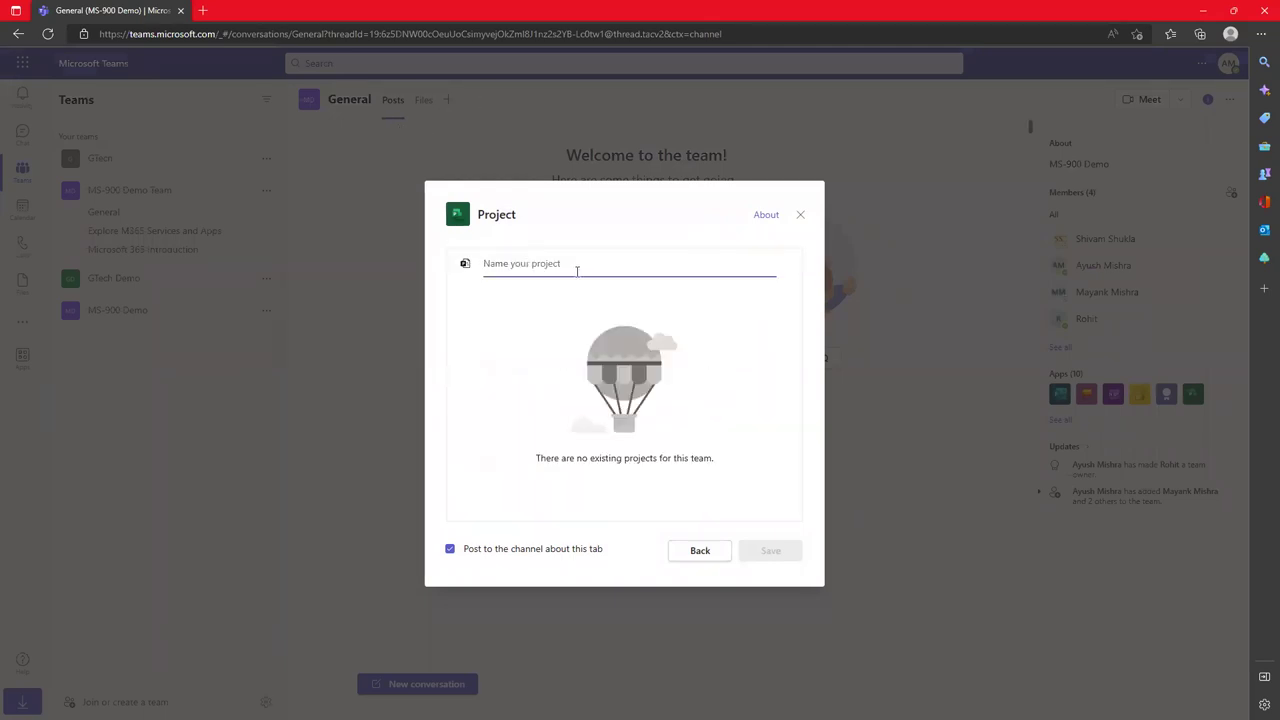
pyautogui.write('Dem')
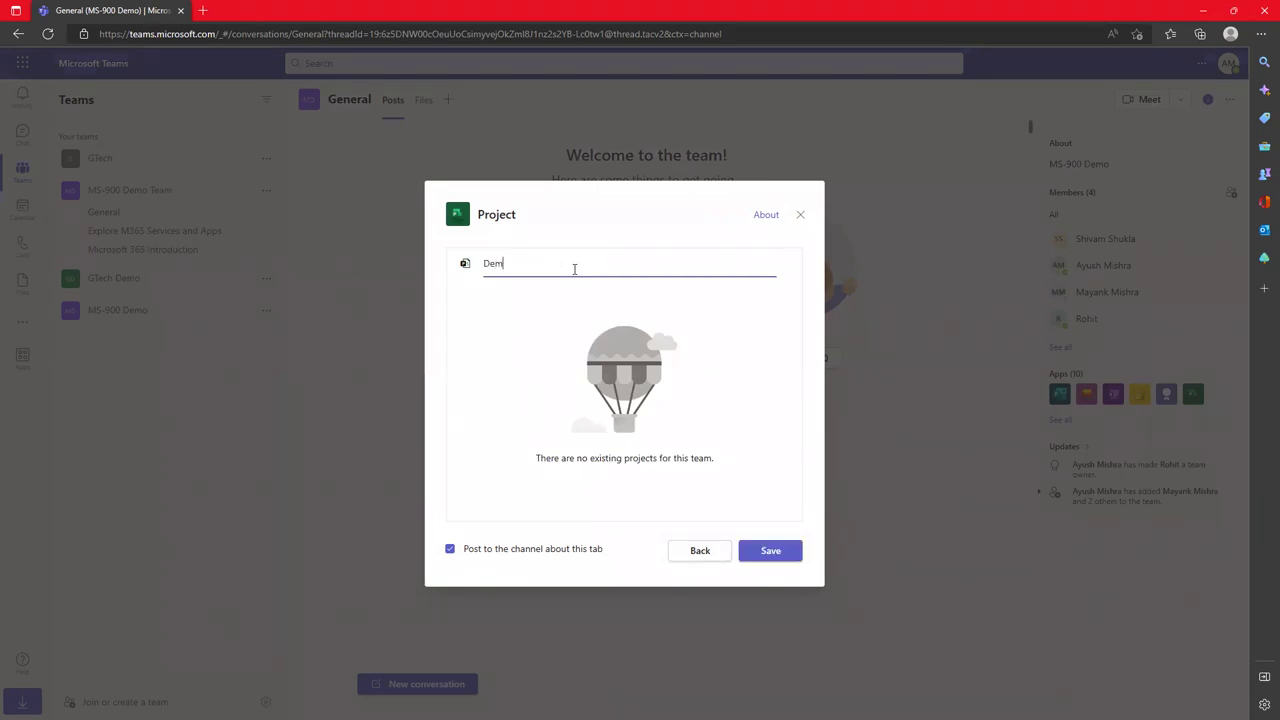
pyautogui.click(790, 547)
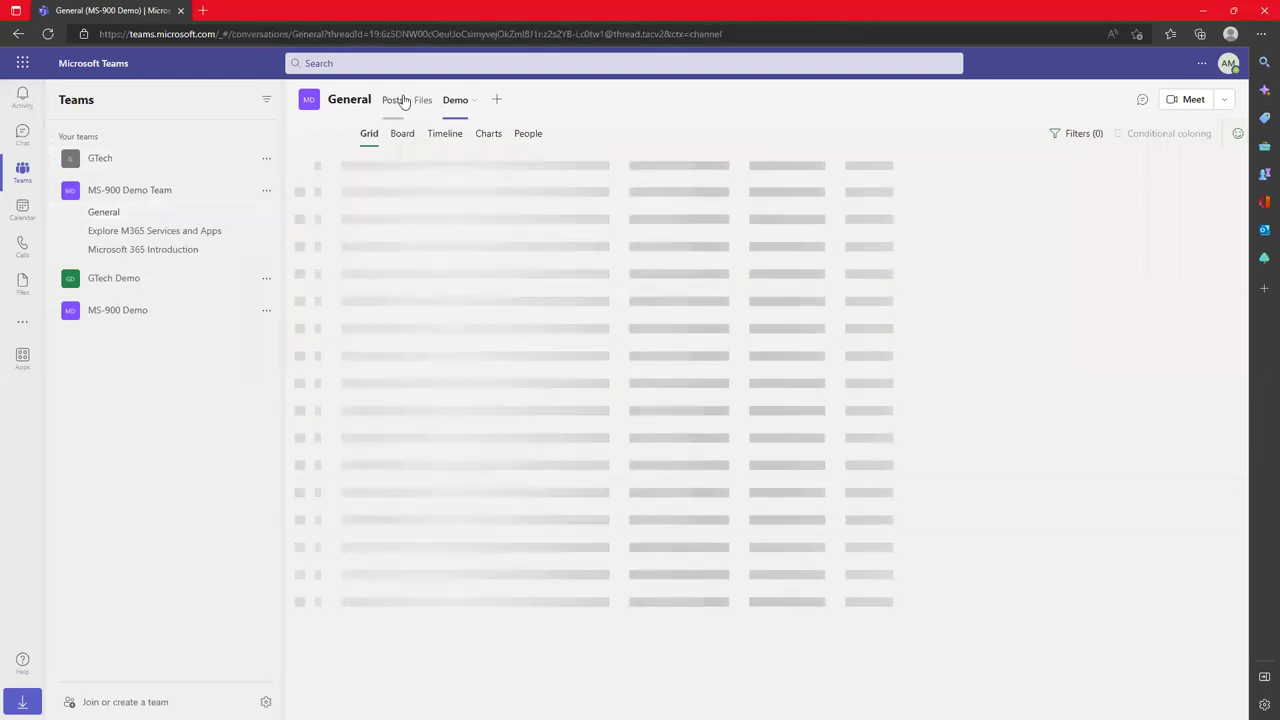
# Check the Posts announcement and the Demo tab, reloading after the session expired.
pyautogui.click(398, 100)
pyautogui.moveTo(368, 411); pyautogui.dragTo(612, 411)
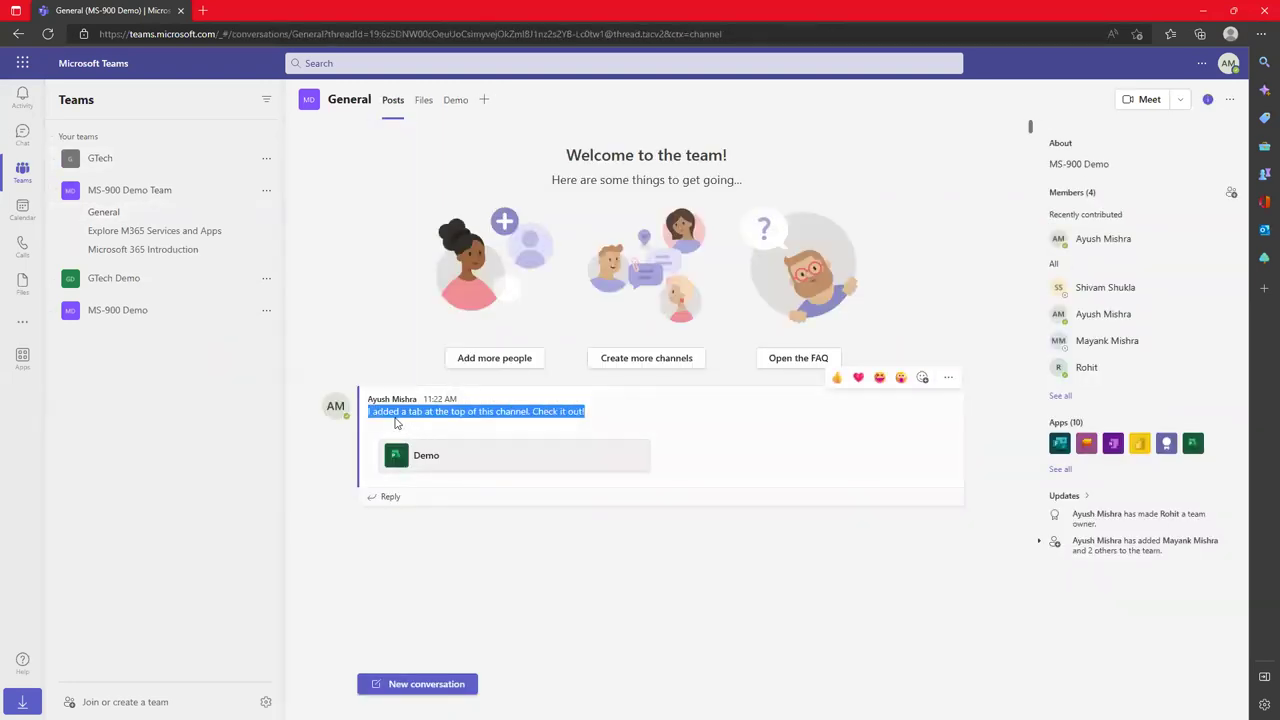
pyautogui.click(426, 411)
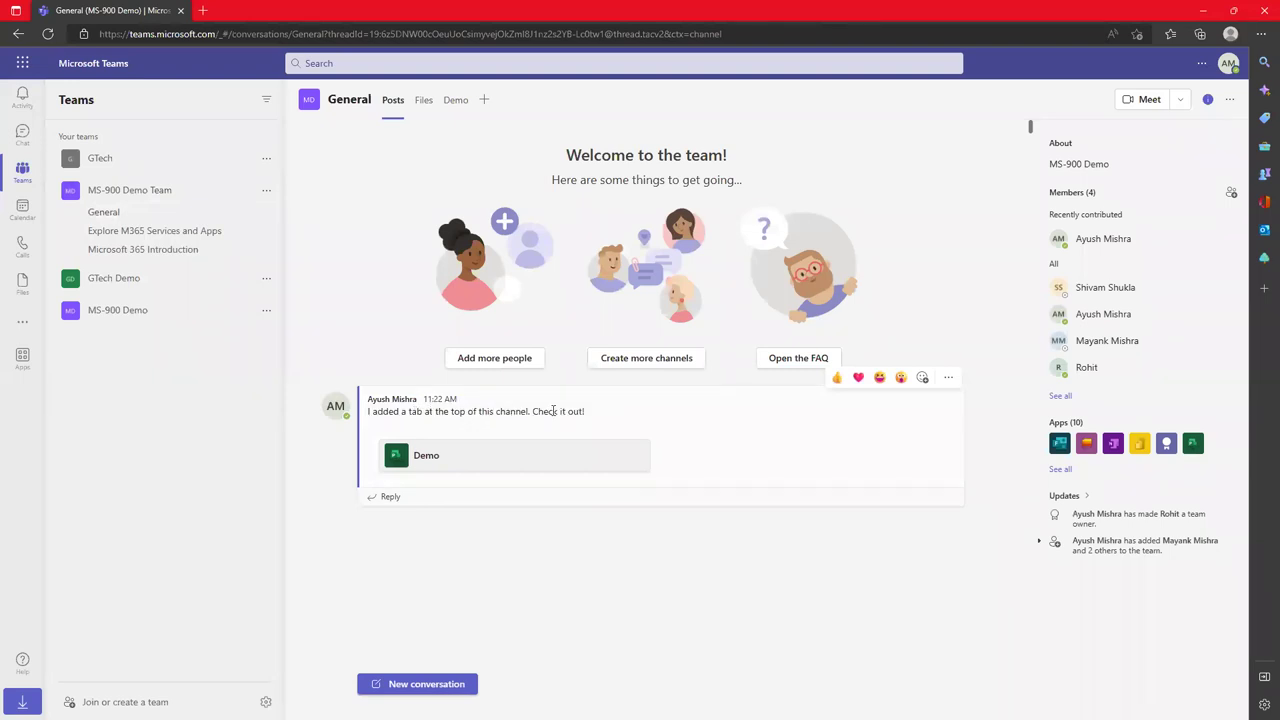
pyautogui.click(455, 103)
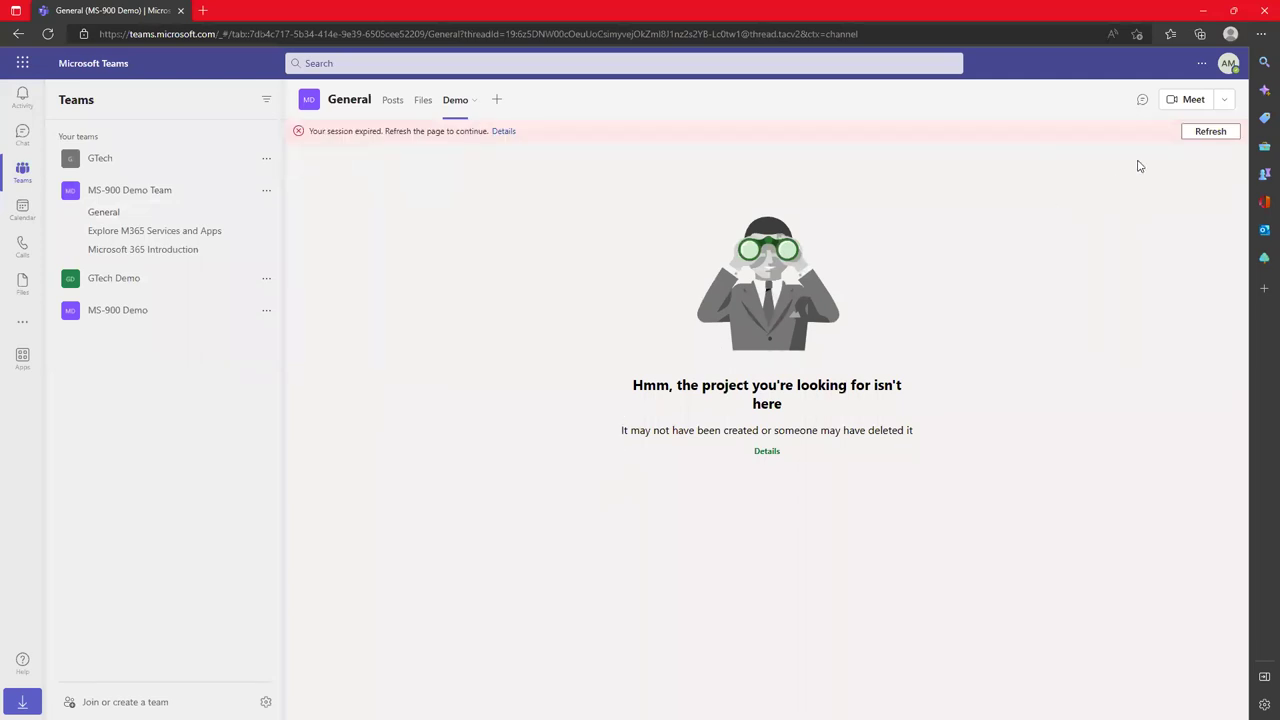
pyautogui.click(1186, 133)
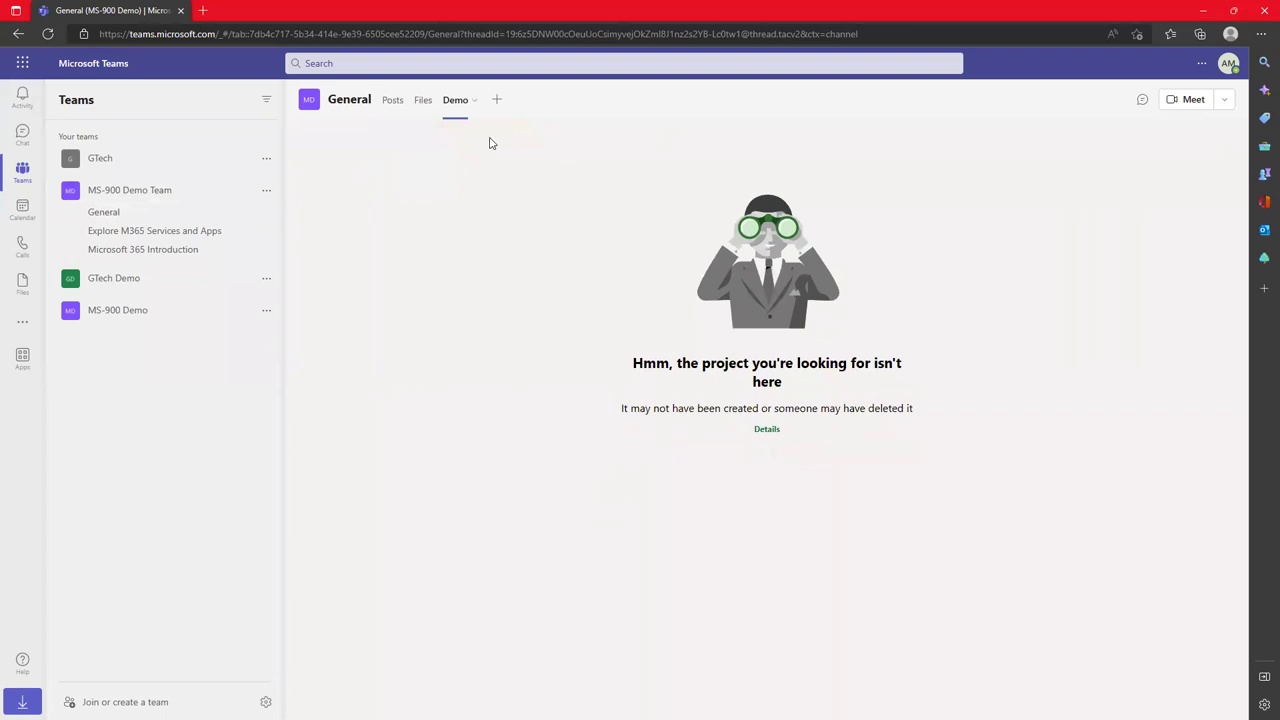
pyautogui.click(393, 101)
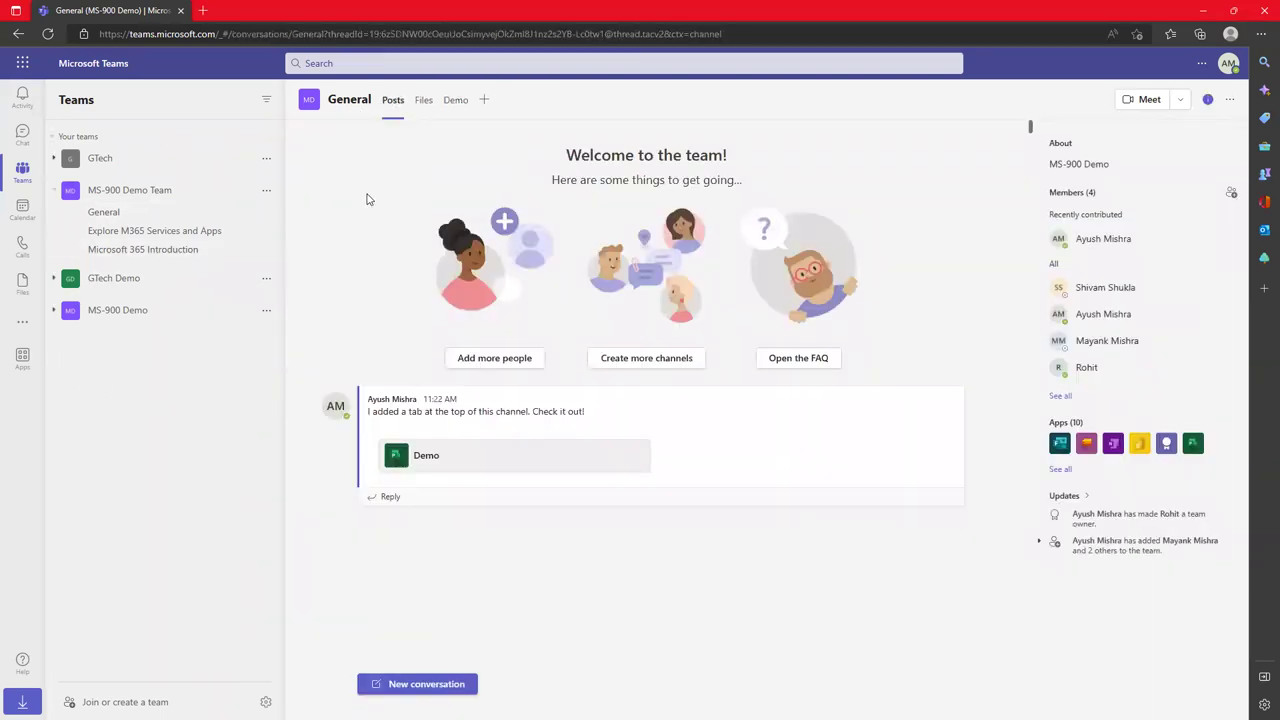
# Add a Tasks by Planner and To Do tab, found by searching 'planner', keeping the name Tasks.
pyautogui.click(484, 99)
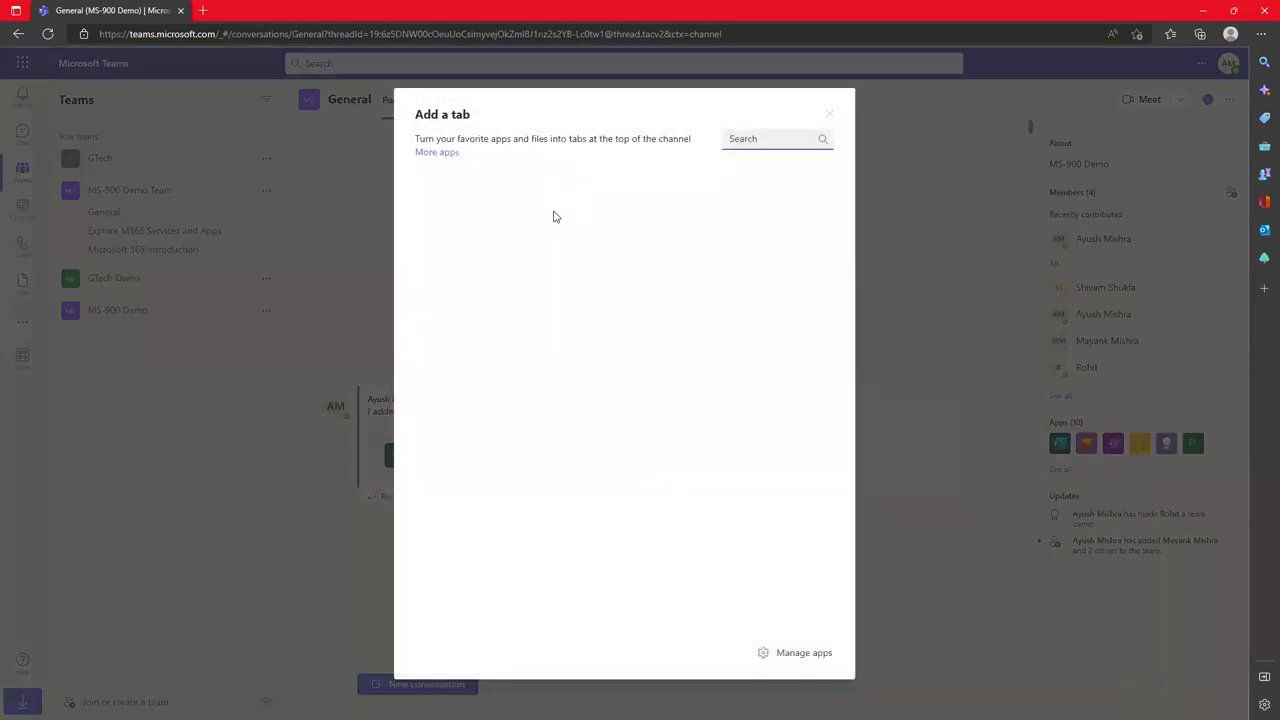
pyautogui.click(724, 139)
pyautogui.write('plan')
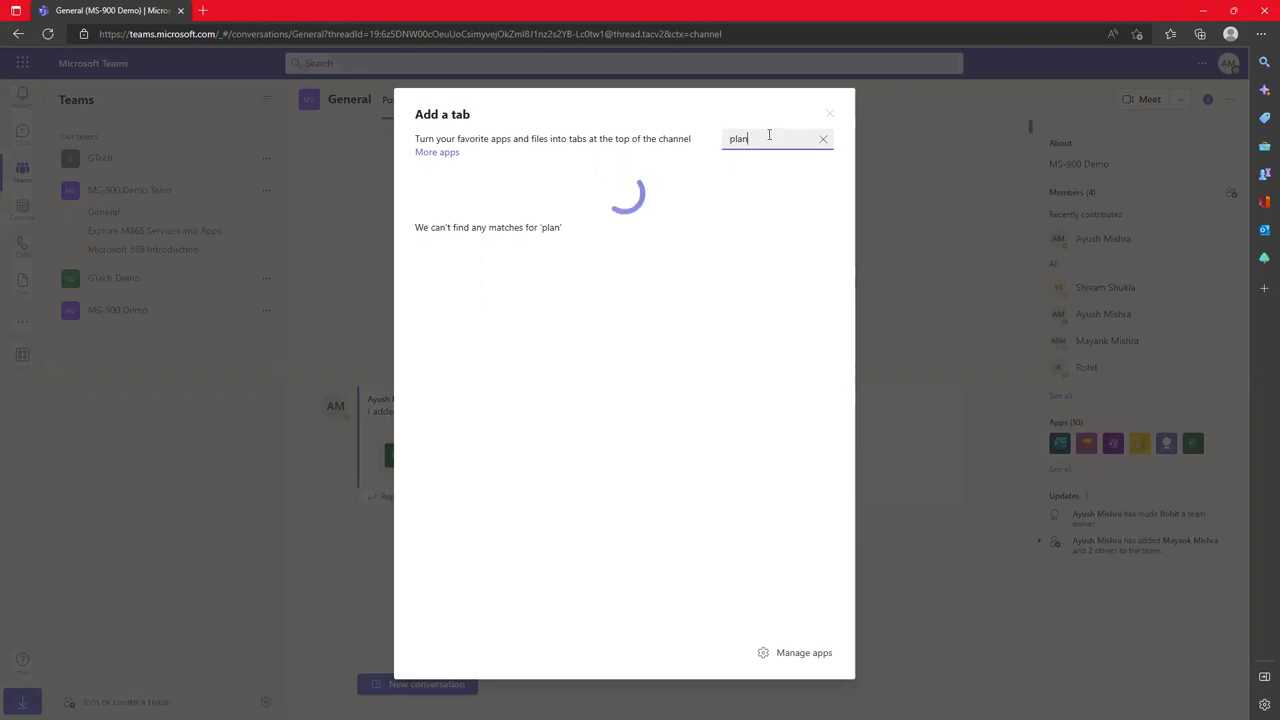
pyautogui.write('ner')
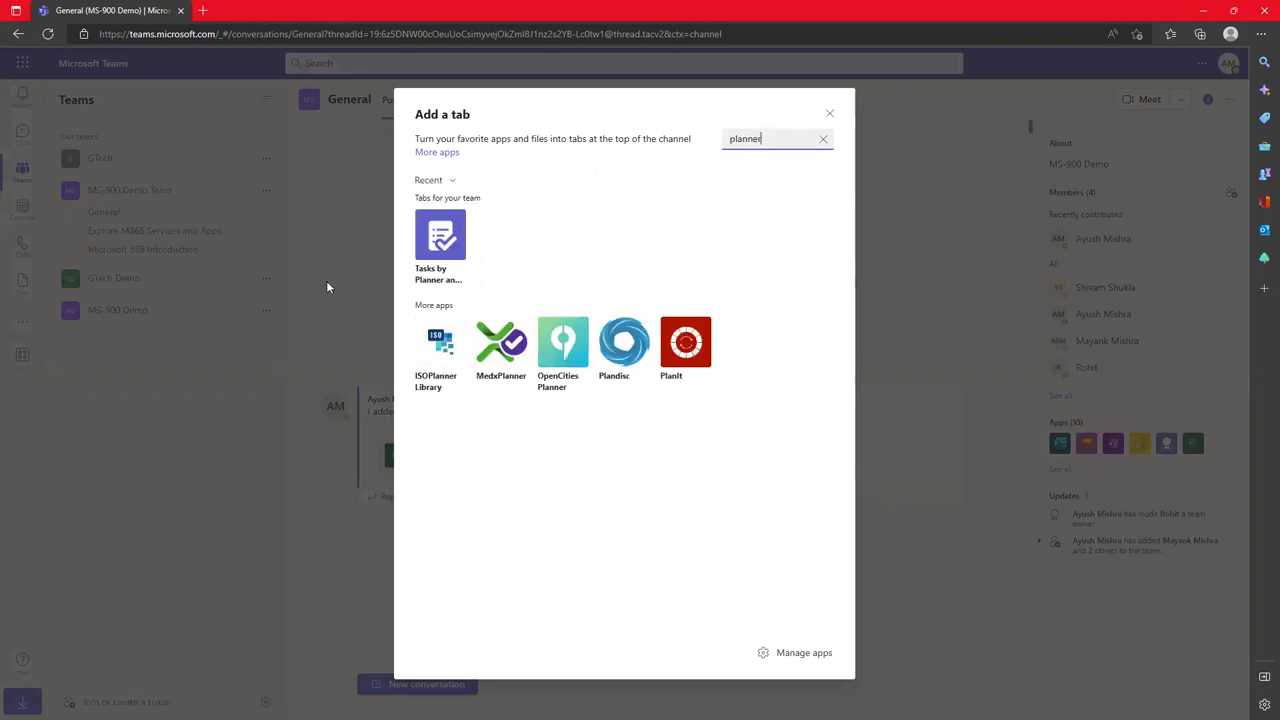
pyautogui.click(418, 252)
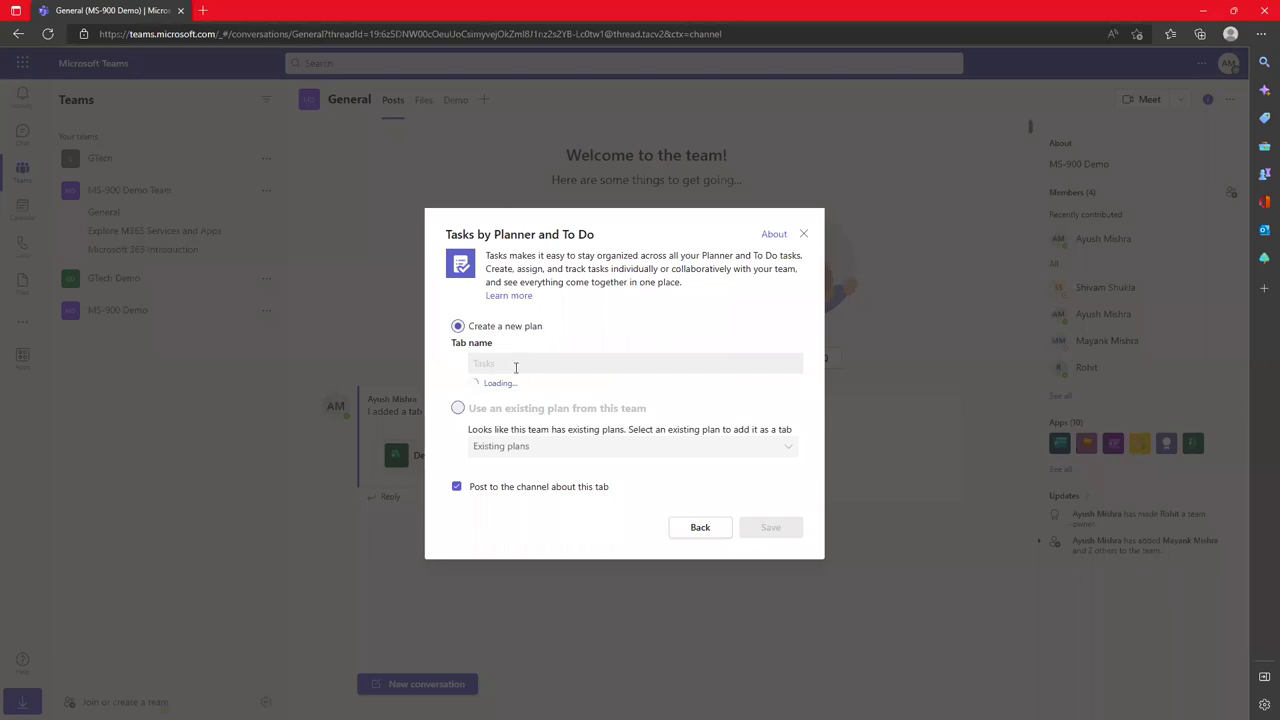
pyautogui.click(520, 366)
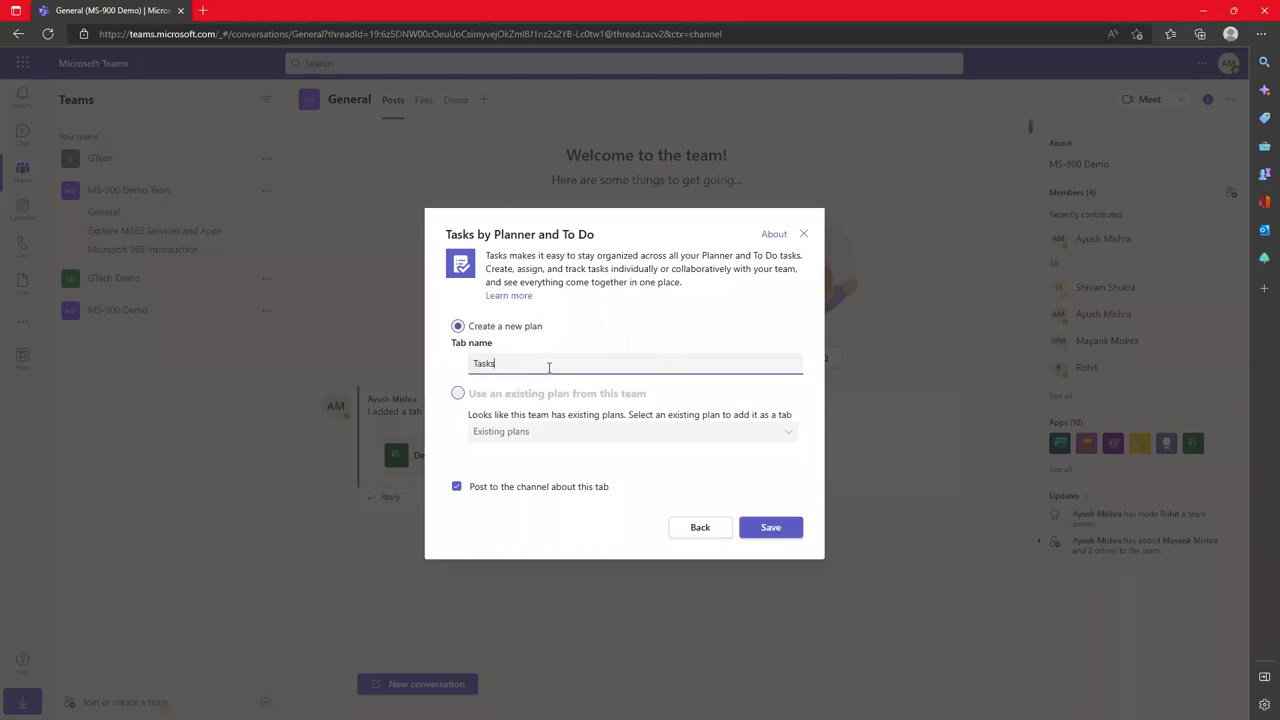
pyautogui.click(772, 530)
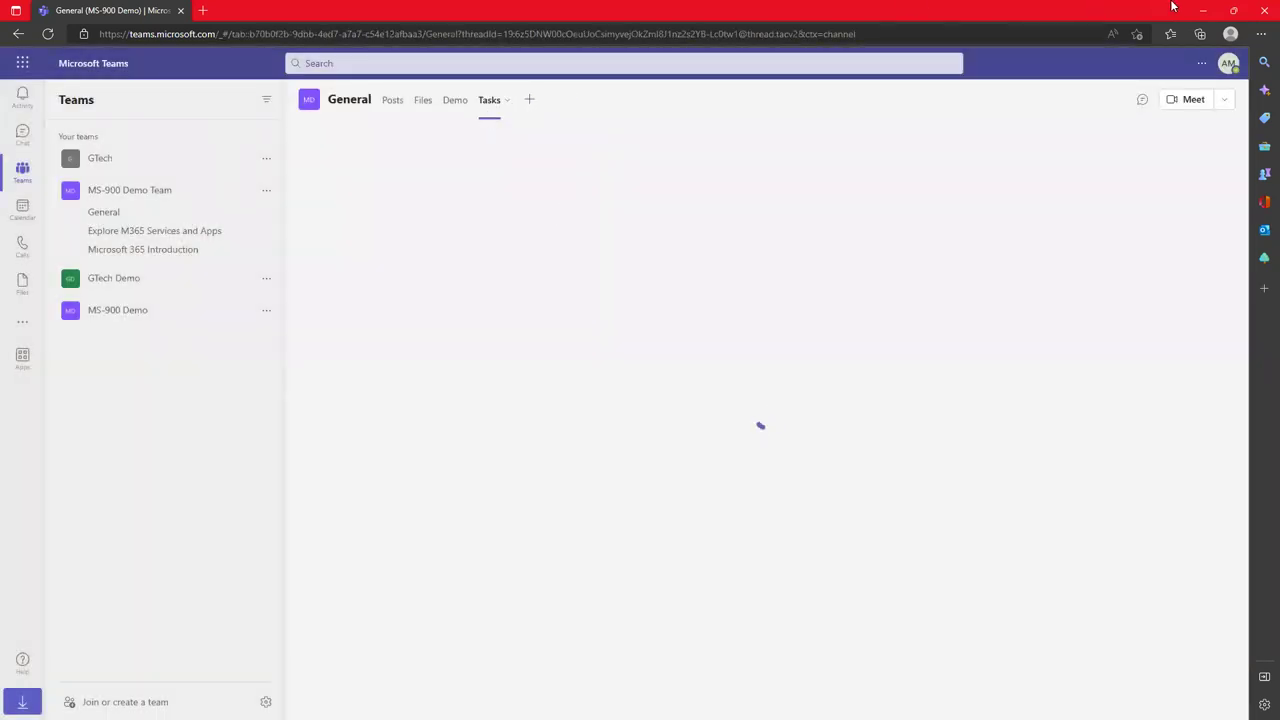
pyautogui.click(1202, 10)
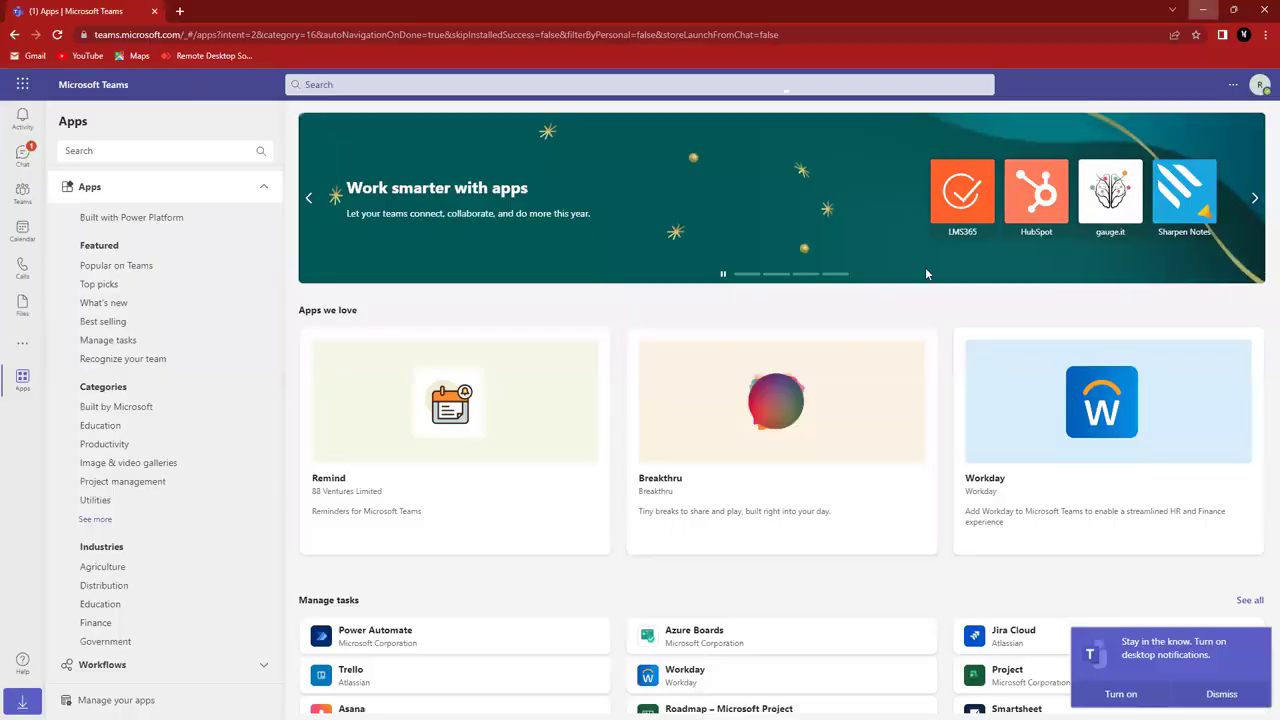
# Back in the PowerPoint slideshow, advance to the Microsoft Viva capabilities slide.
pyautogui.hotkey('alt', 'Tab')
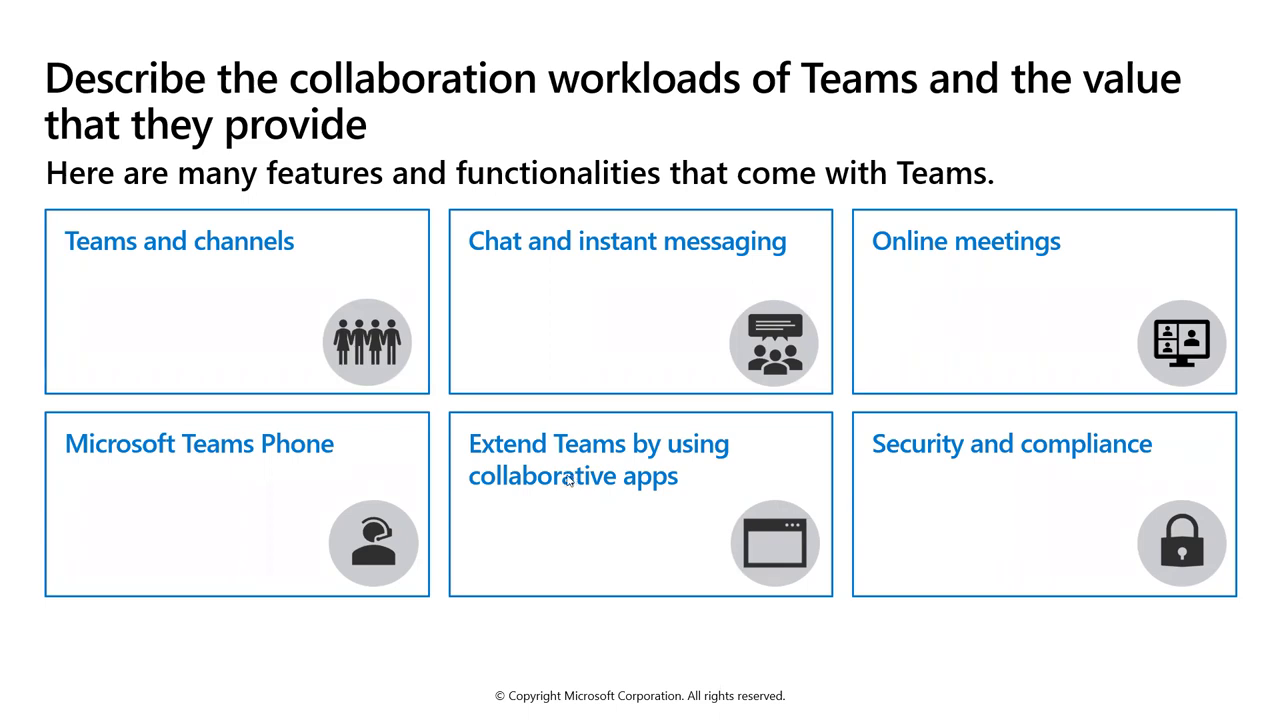
pyautogui.click(730, 480)
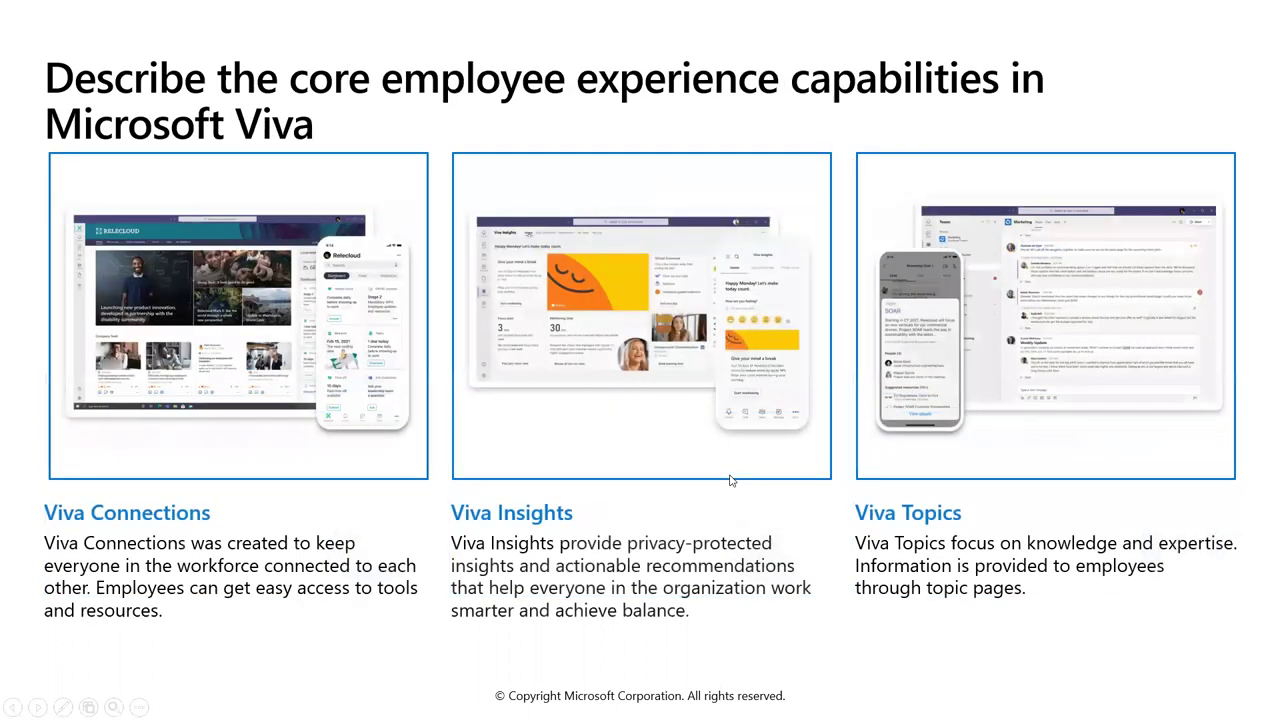
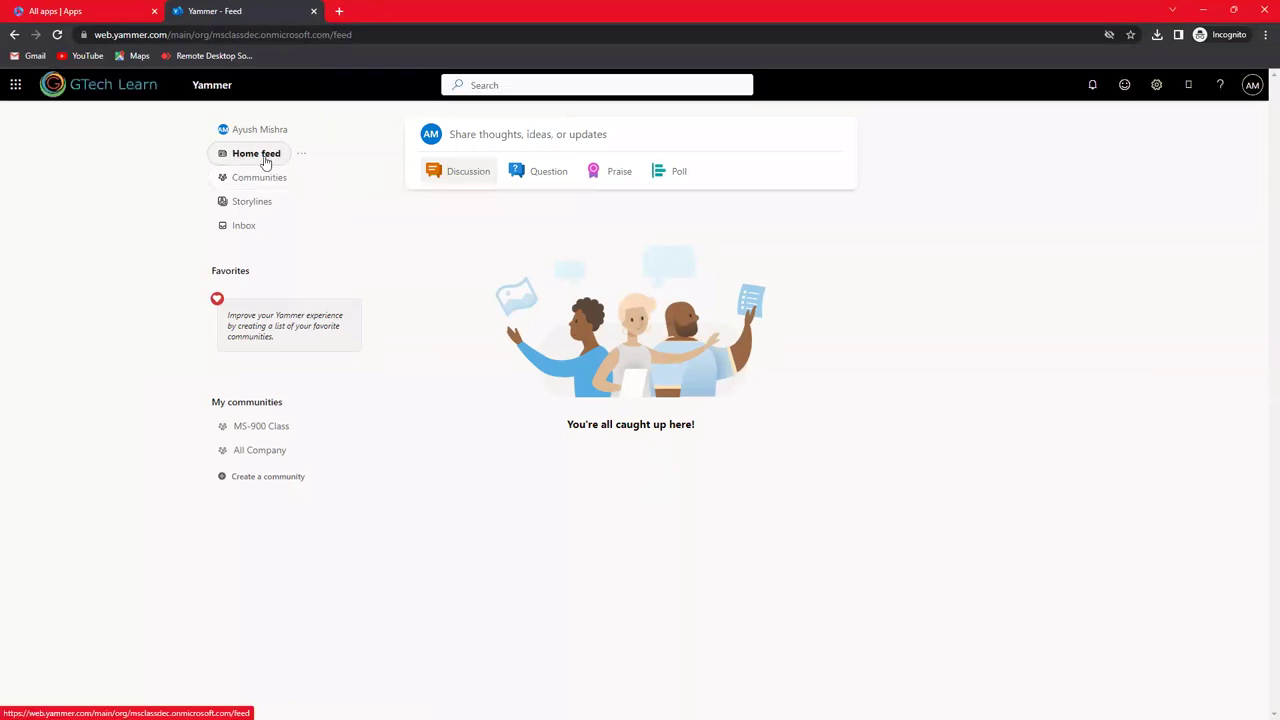
# Start a new Yammer community and name it Demo.
pyautogui.click(268, 184)
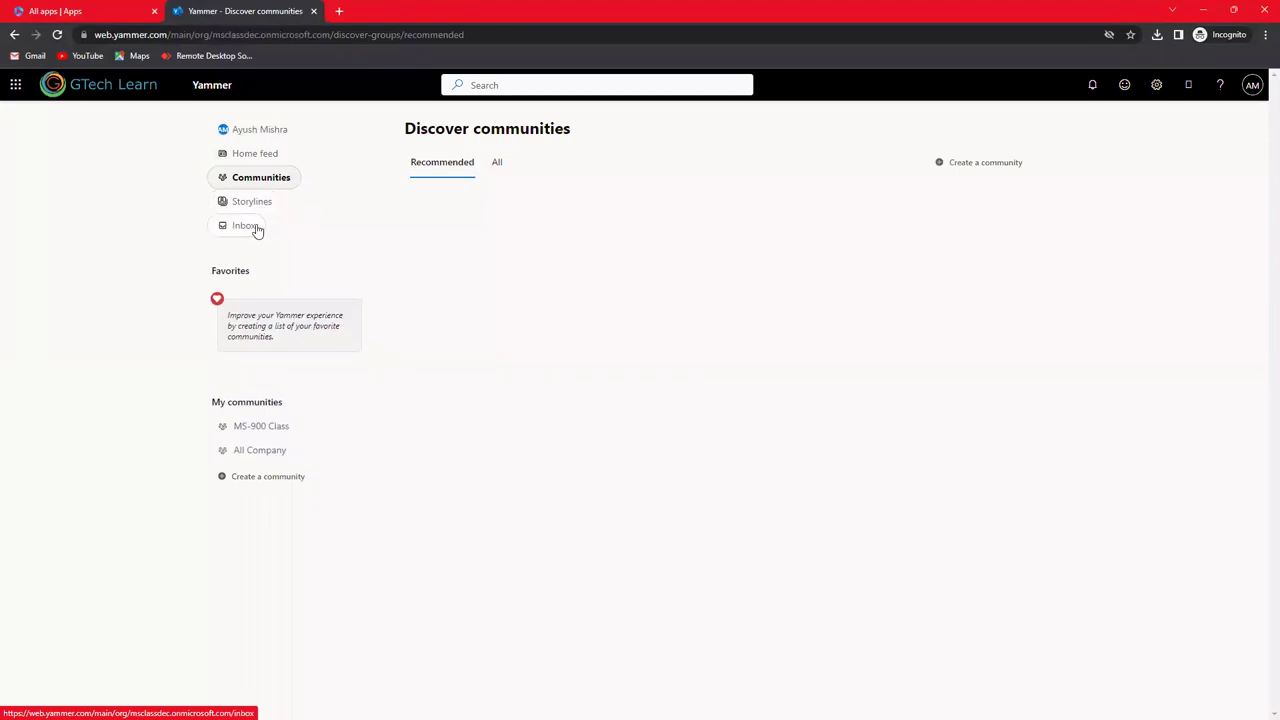
pyautogui.click(263, 156)
pyautogui.hotkey('alt', 'Left')
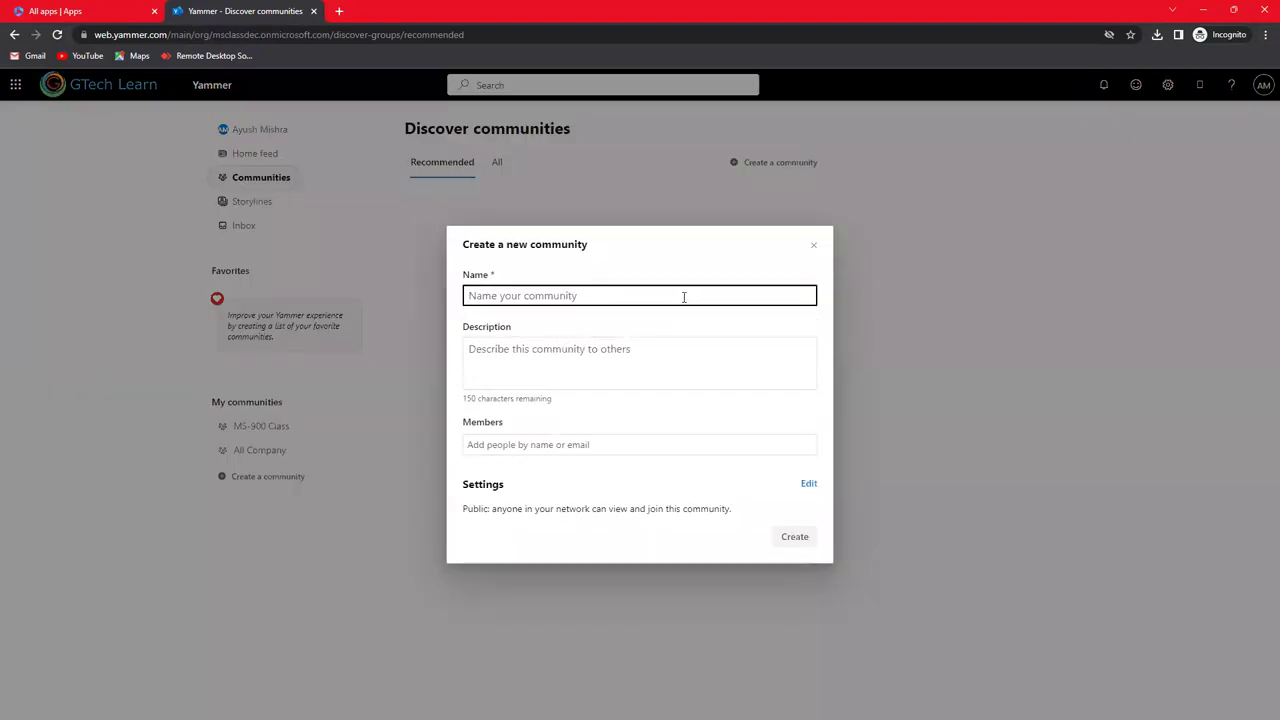
pyautogui.write('Demo')
pyautogui.click(655, 382)
# Add four members to the Demo community.
pyautogui.click(609, 439)
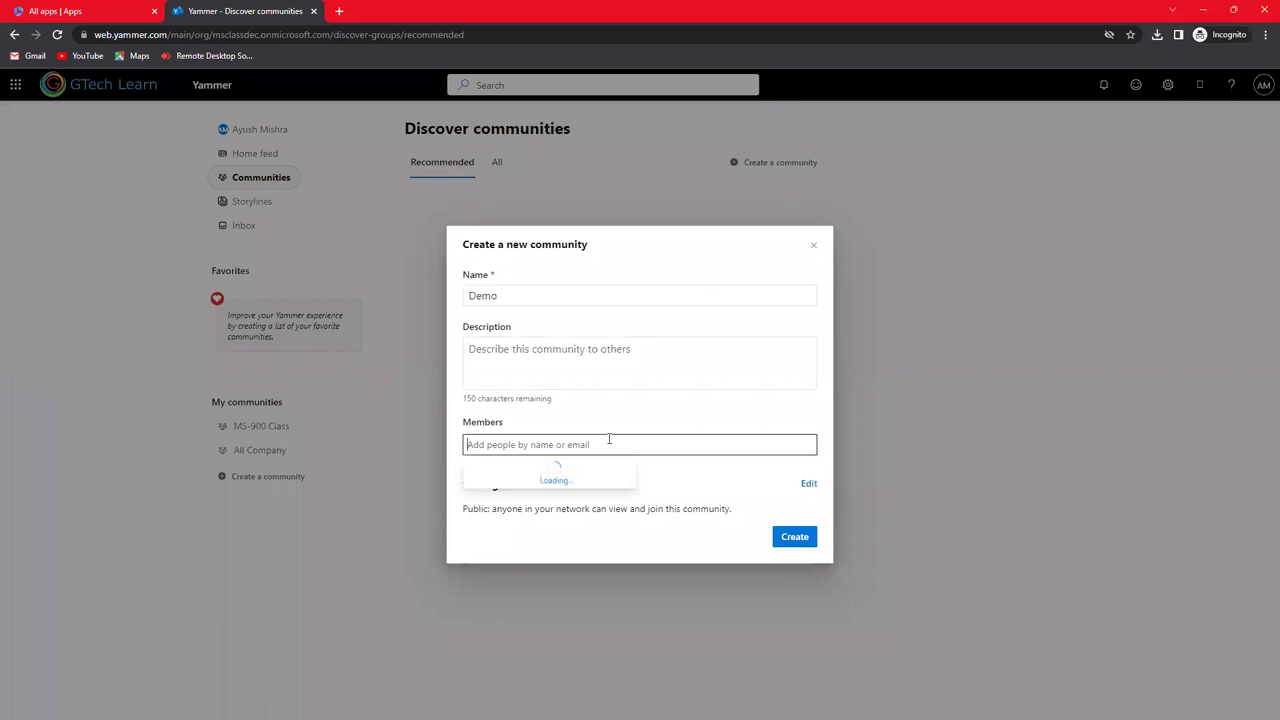
pyautogui.click(556, 474)
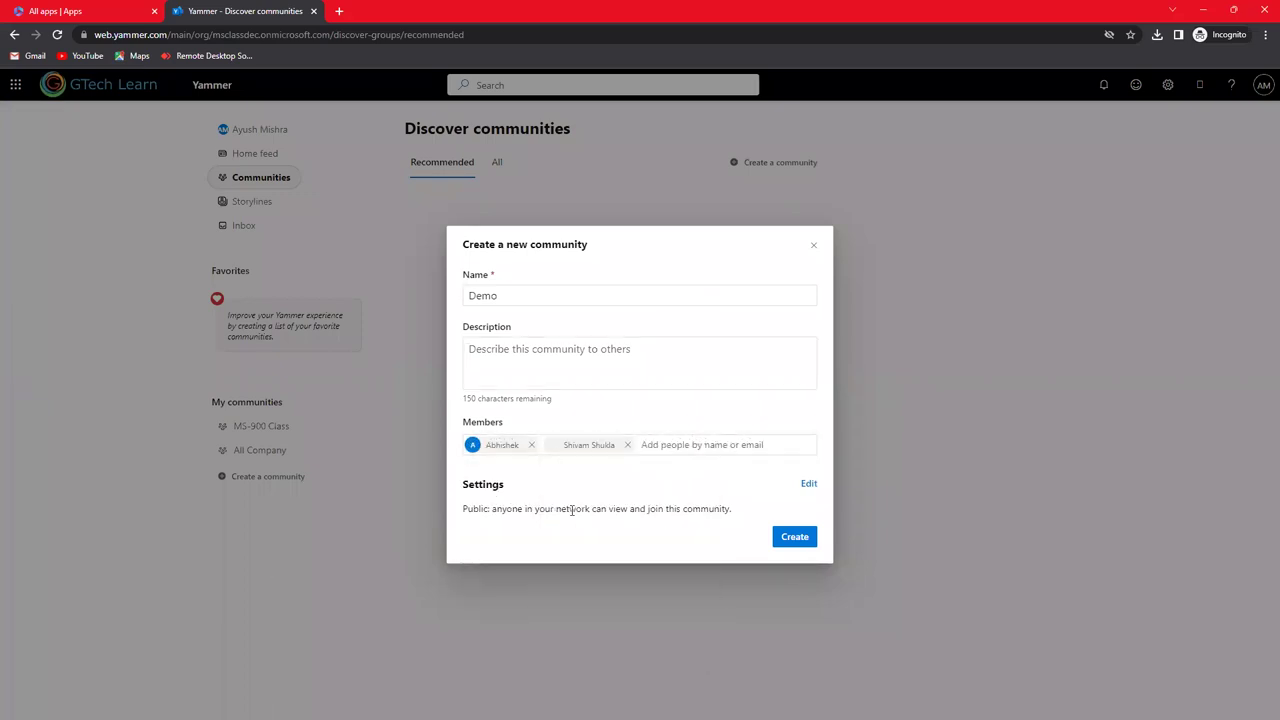
pyautogui.click(655, 447)
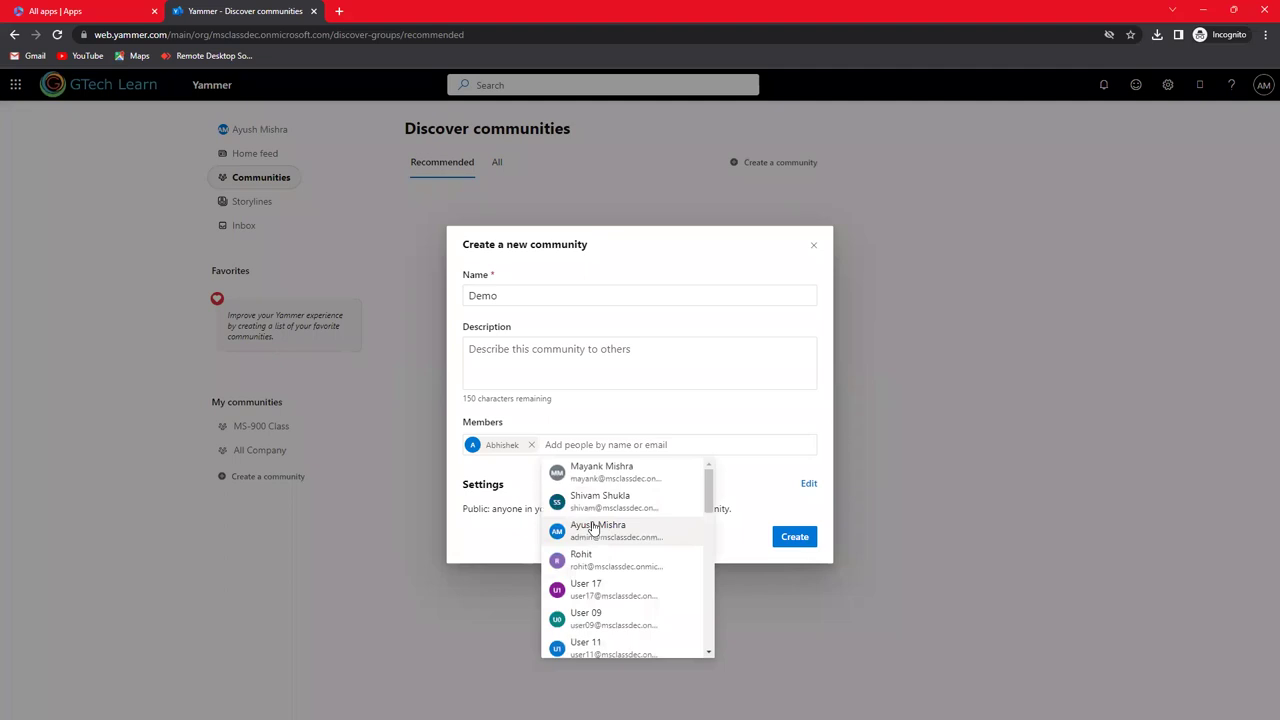
pyautogui.click(598, 527)
pyautogui.click(697, 444)
pyautogui.click(666, 505)
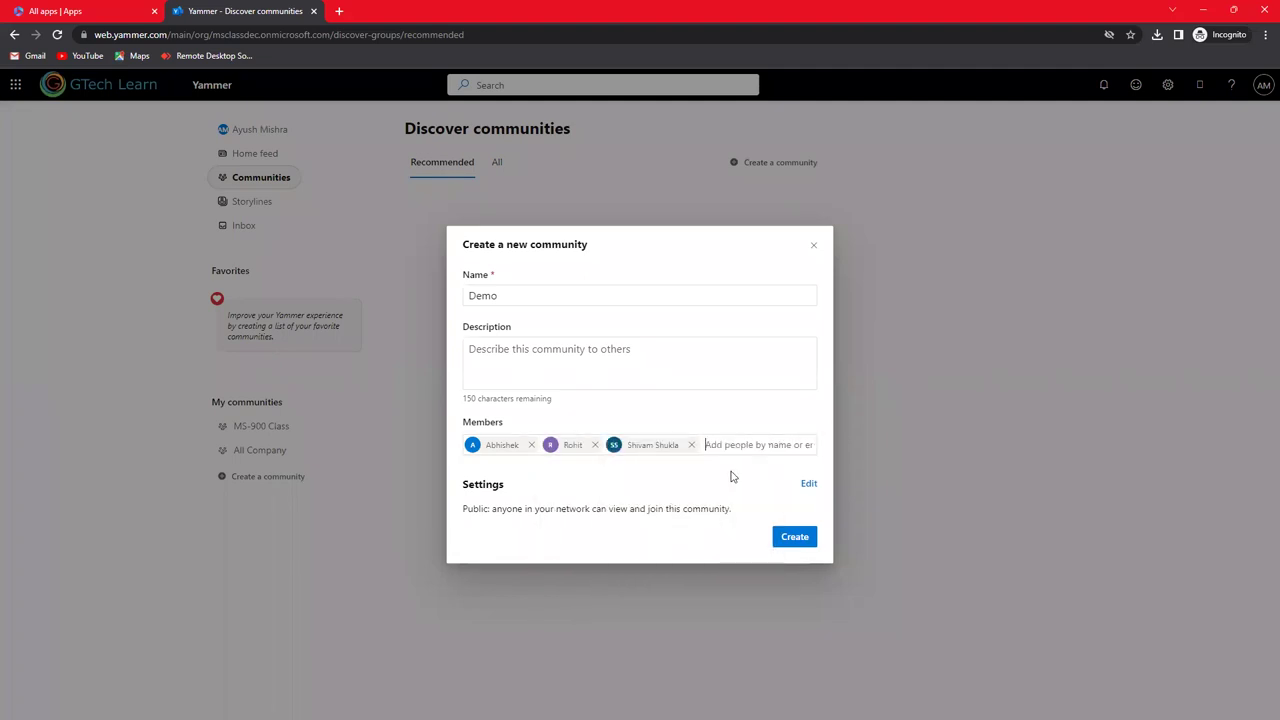
pyautogui.click(740, 444)
pyautogui.click(715, 545)
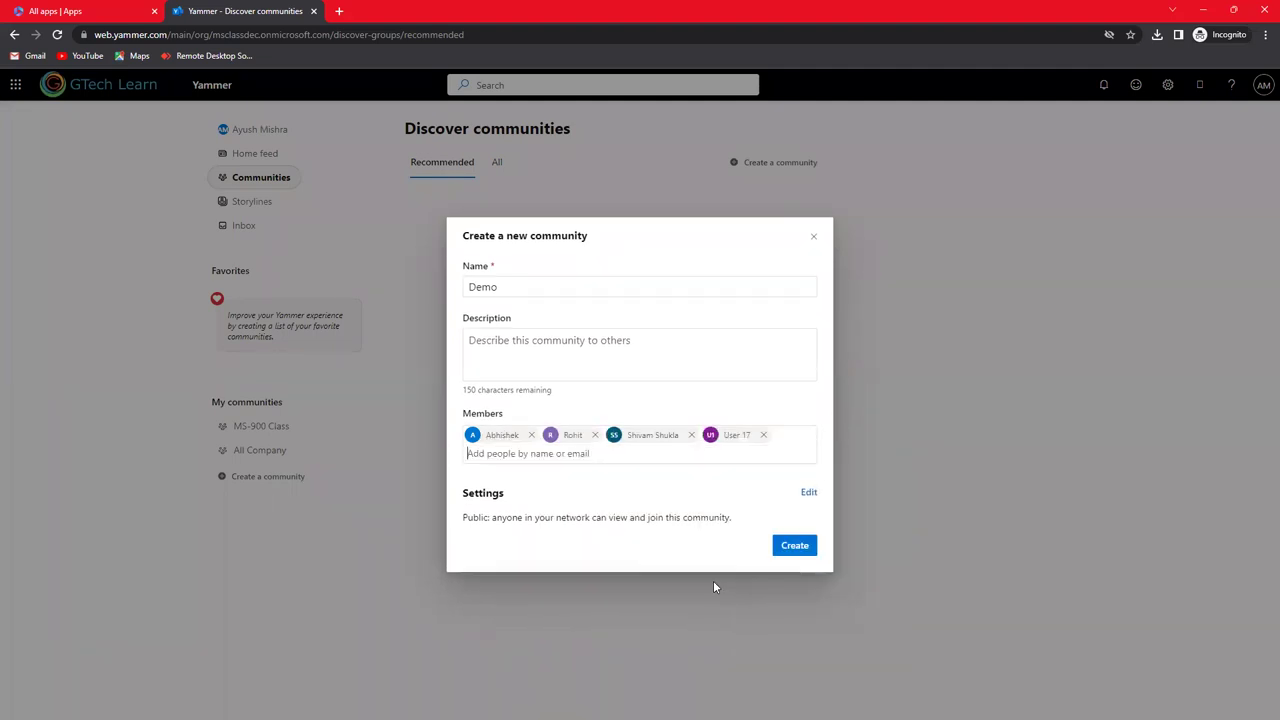
# Keep the community's privacy set to Public and create it.
pyautogui.click(809, 493)
pyautogui.click(614, 528)
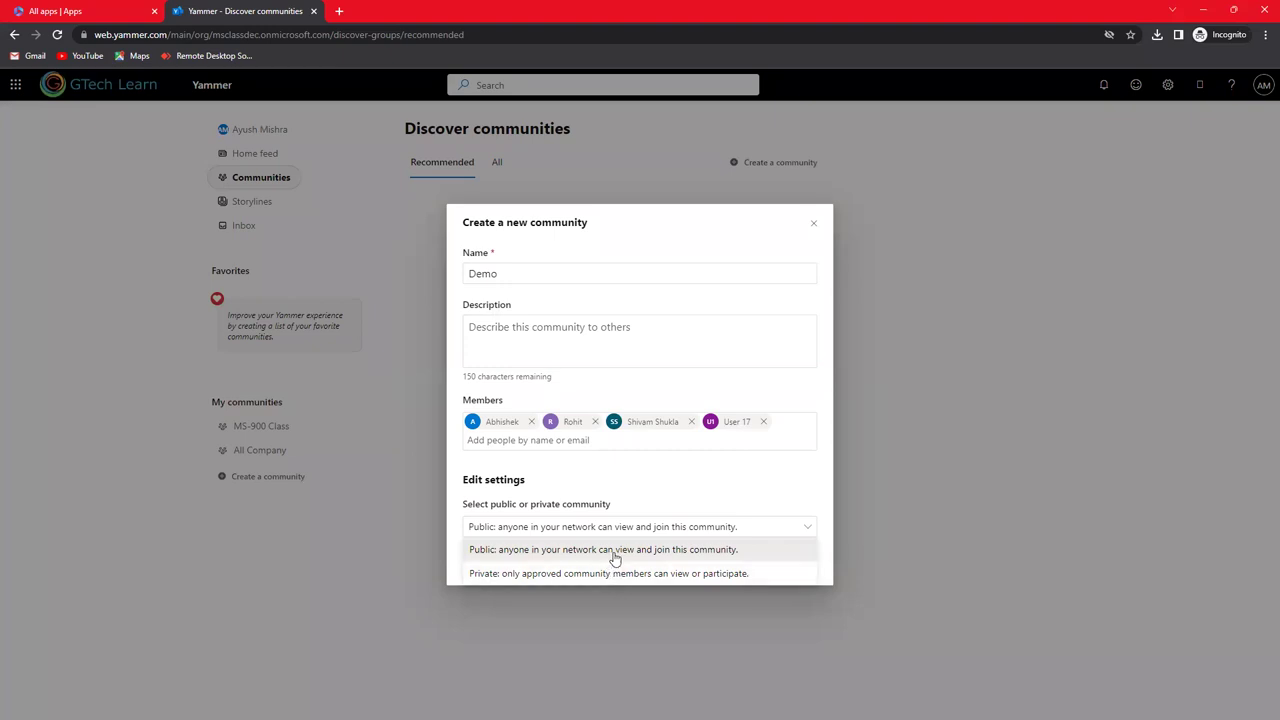
pyautogui.click(615, 550)
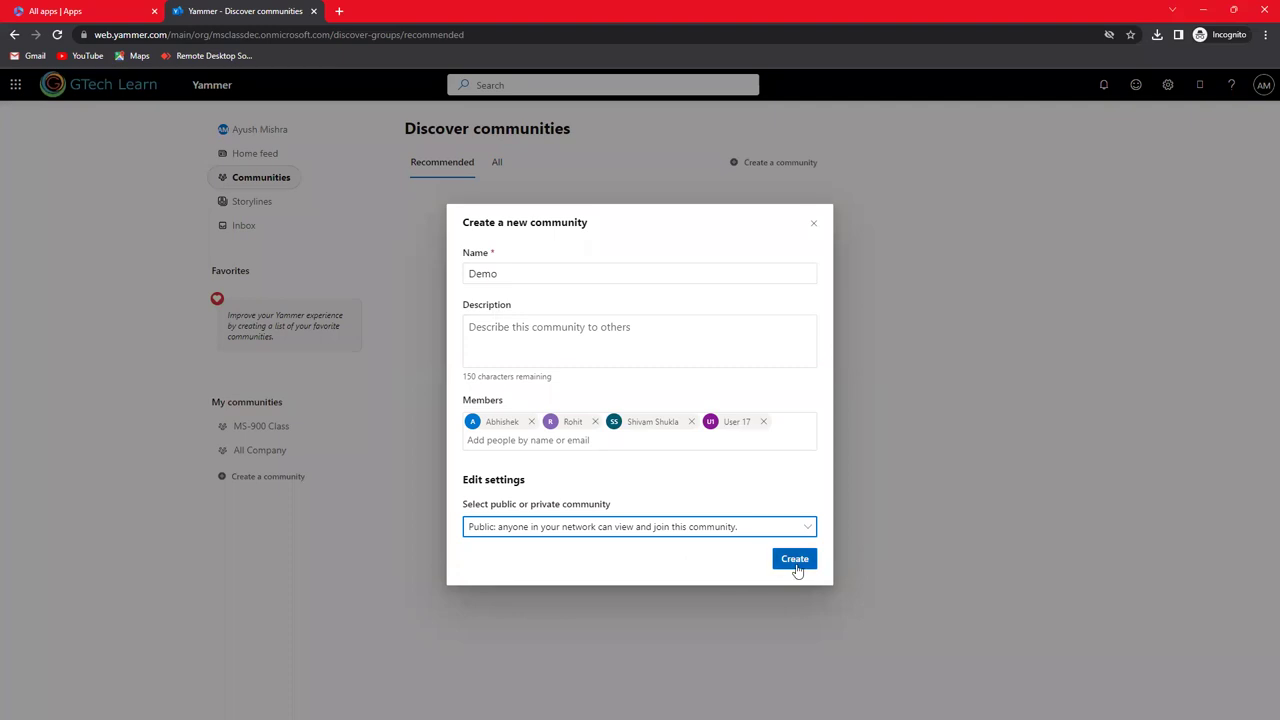
pyautogui.click(795, 562)
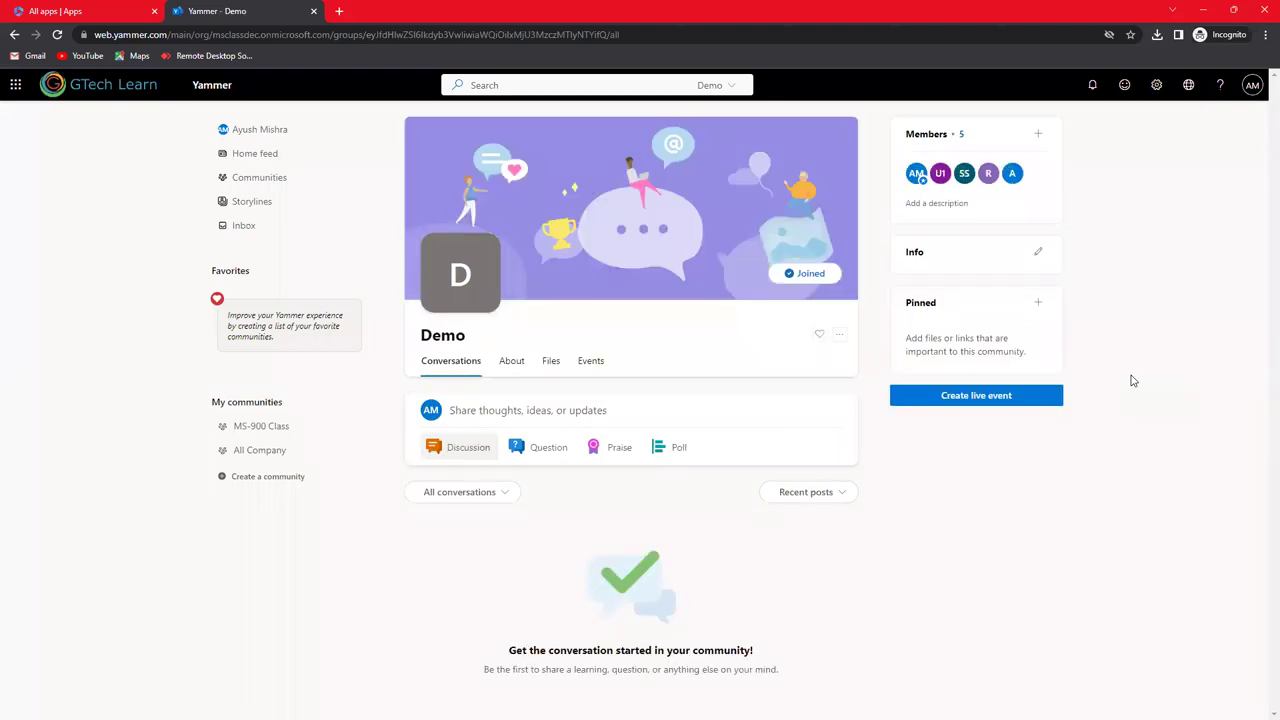
# Start a new post from the home feed and make it a poll.
pyautogui.moveTo(480, 272)
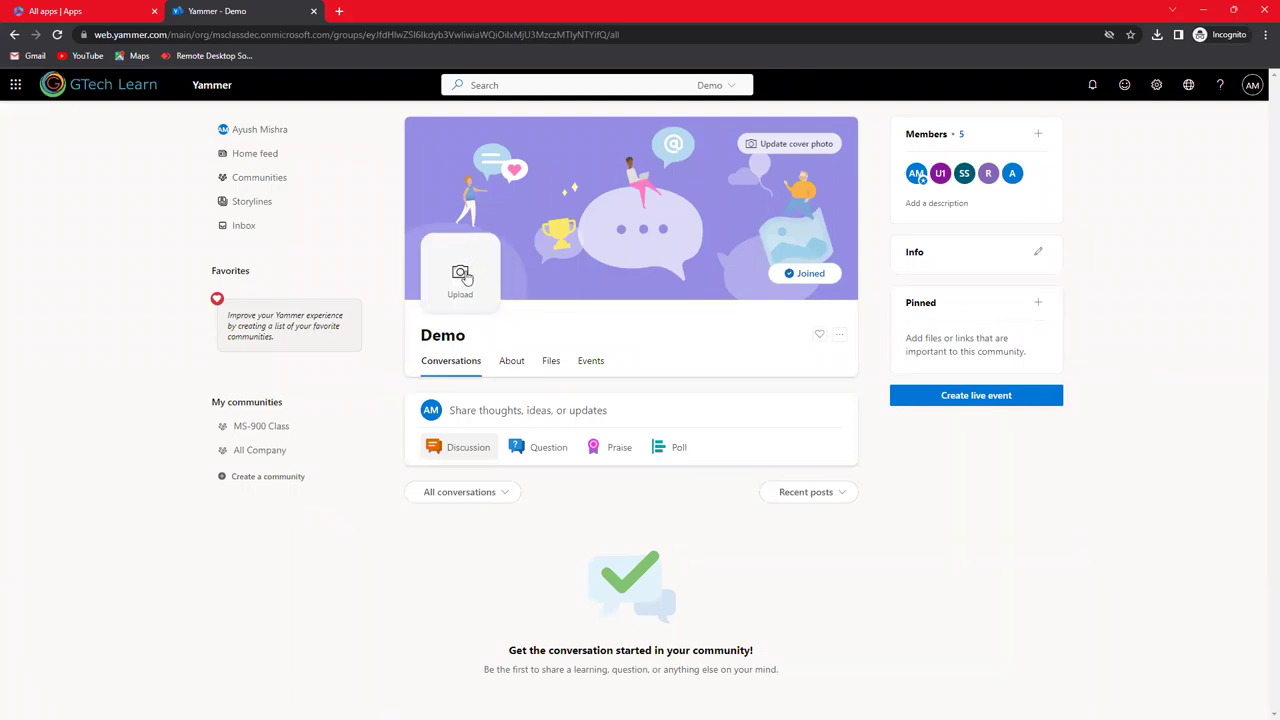
pyautogui.click(261, 156)
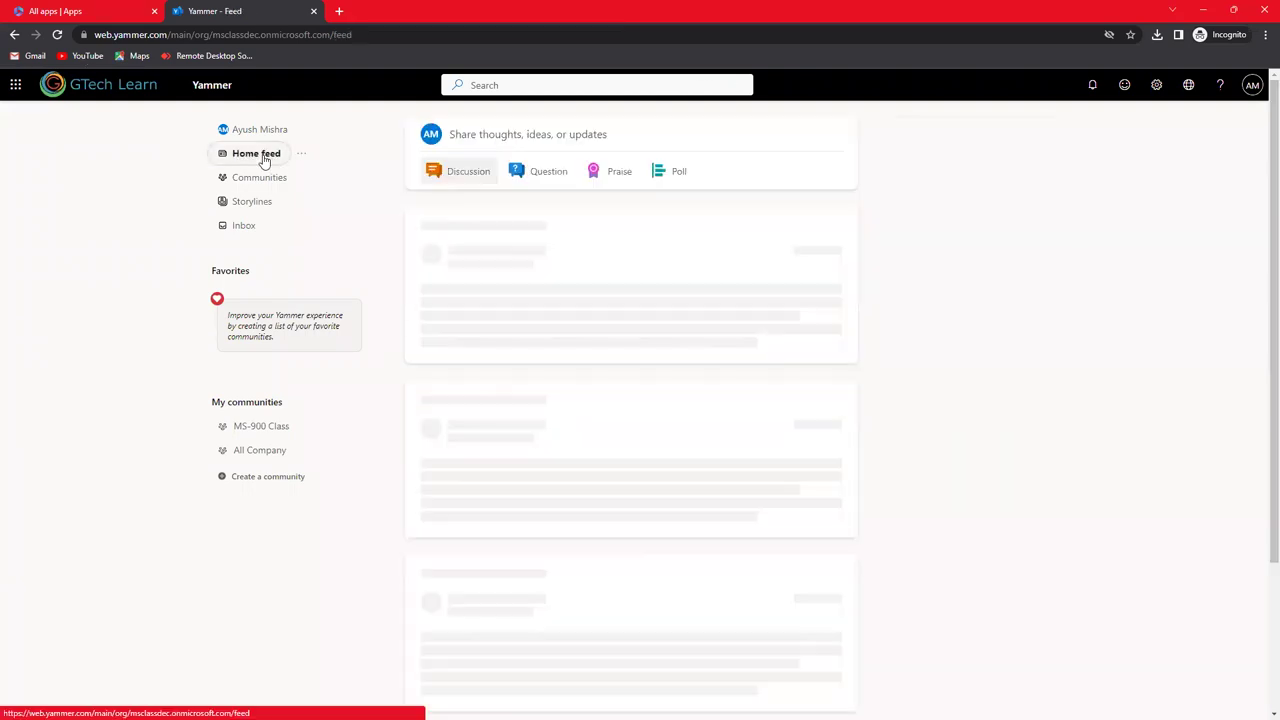
pyautogui.click(517, 134)
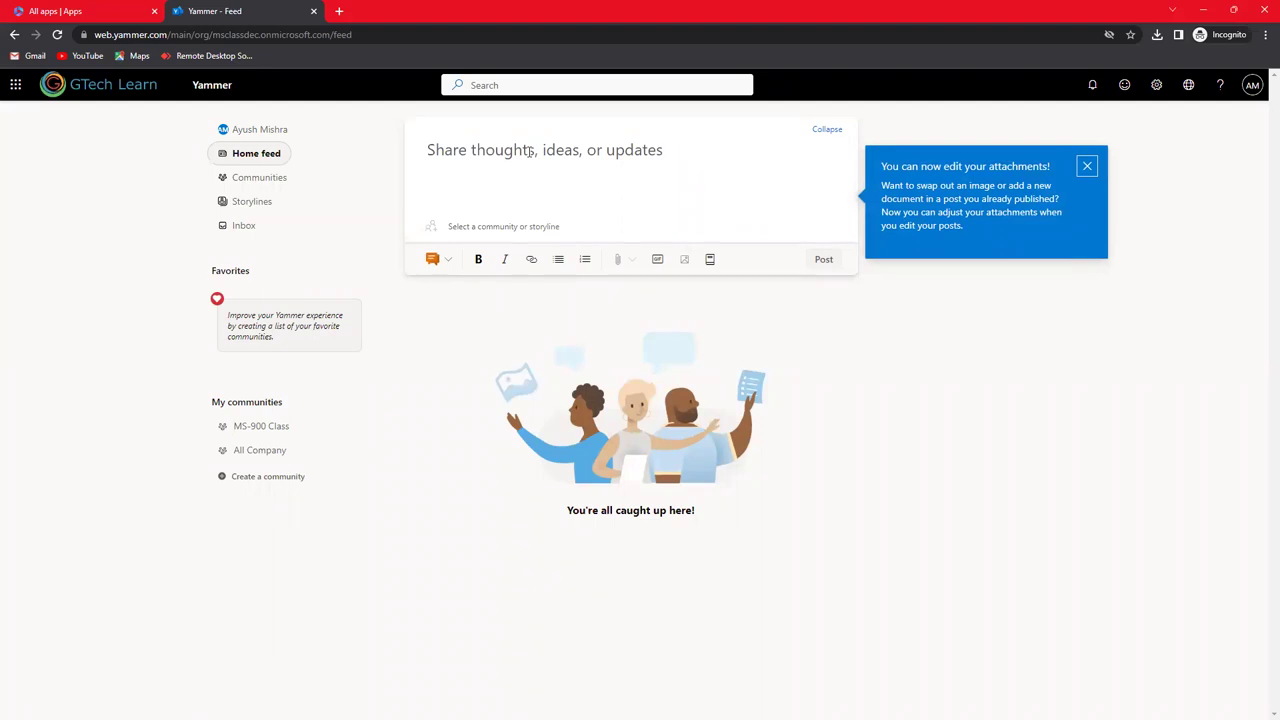
pyautogui.click(530, 152)
pyautogui.click(447, 259)
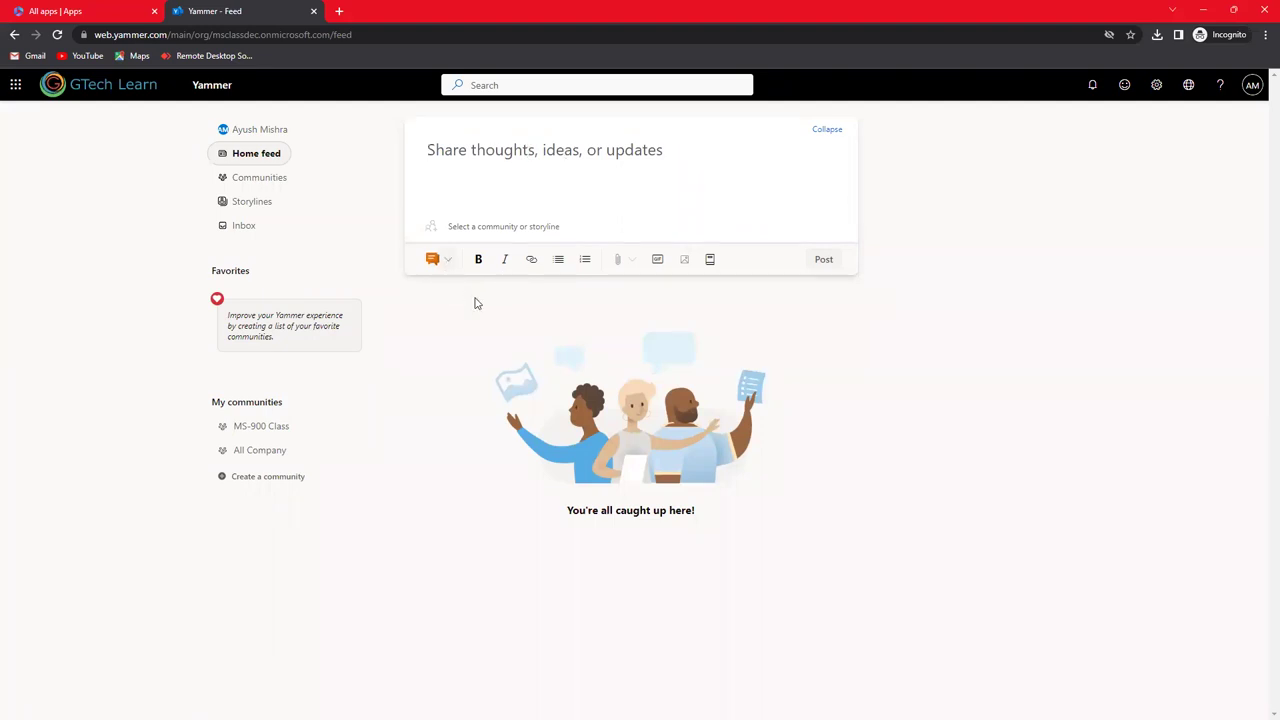
pyautogui.click(455, 366)
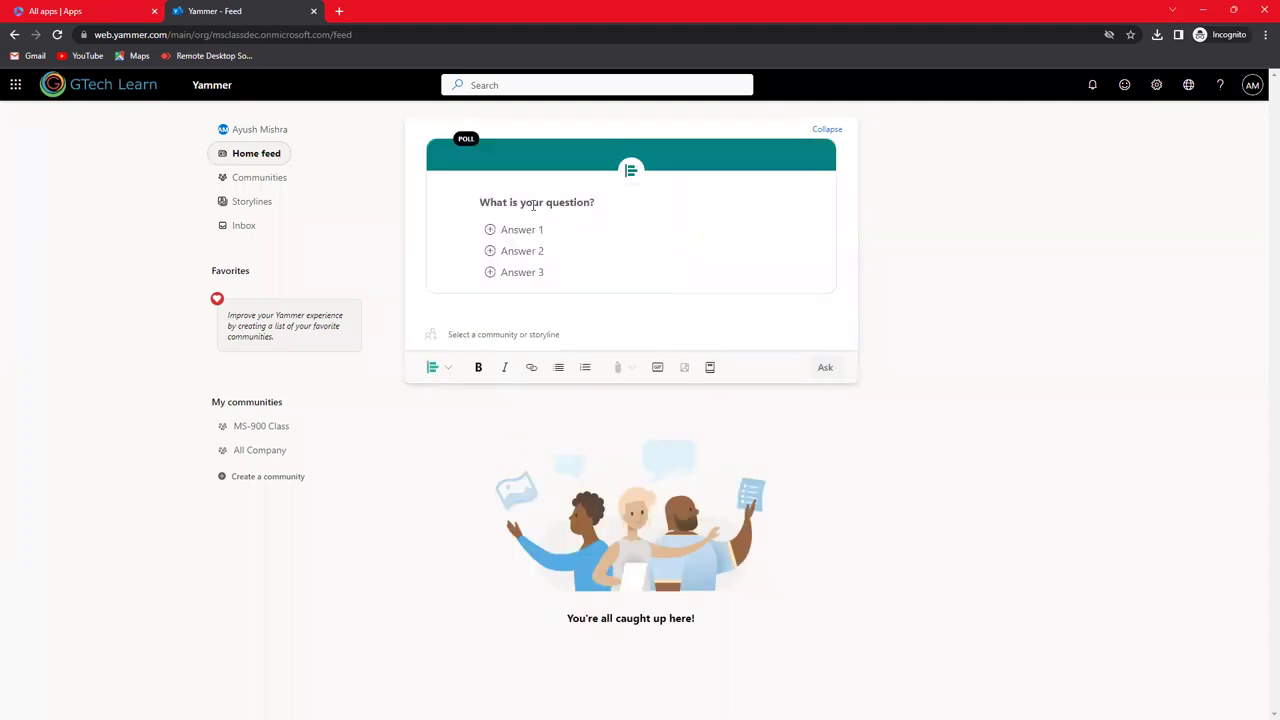
# Ask 'What is Microsoft Azure Cloud ?' with Cloud Service Provider, Internet Service Provider, None of the Above.
pyautogui.write('What is Micros')
pyautogui.write('ft')
pyautogui.press('BackSpace')
pyautogui.press('BackSpace')
pyautogui.press('BackSpace')
pyautogui.press('BackSpace')
pyautogui.press('BackSpace')
pyautogui.press('BackSpace')
pyautogui.write('rosoft Azure ')
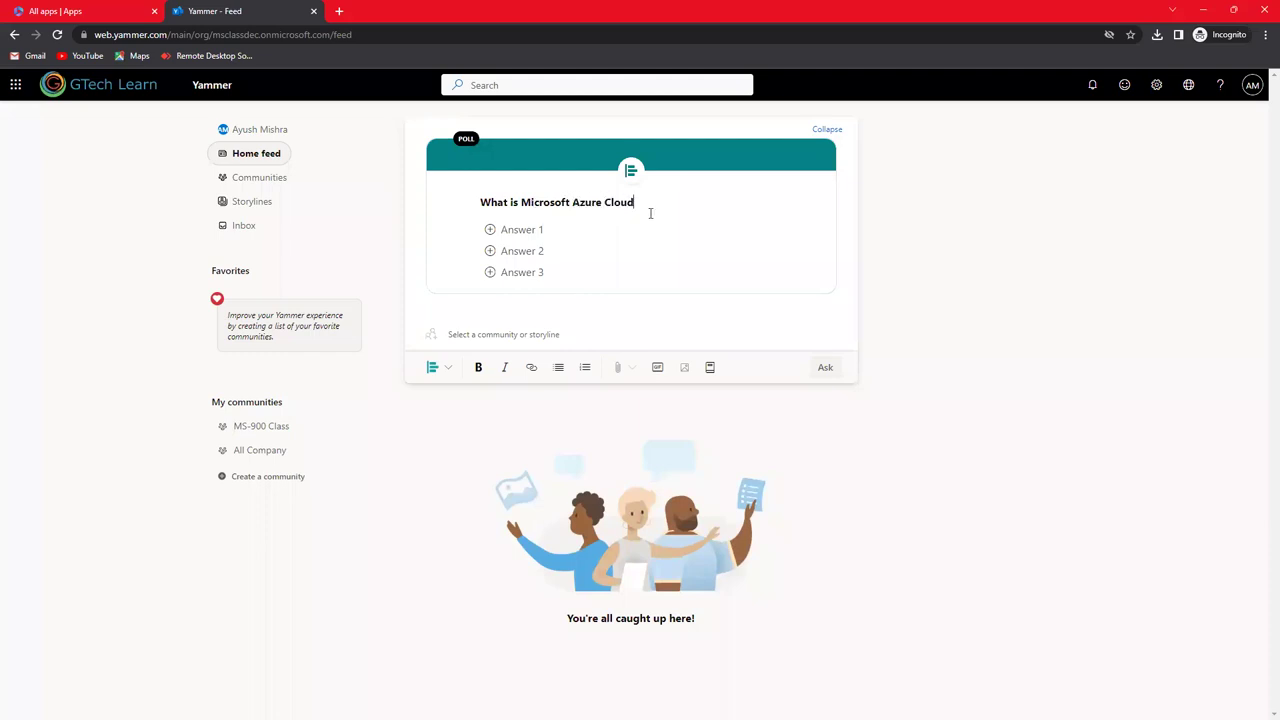
pyautogui.write('Clou')
pyautogui.click(560, 256)
pyautogui.write('Internet ')
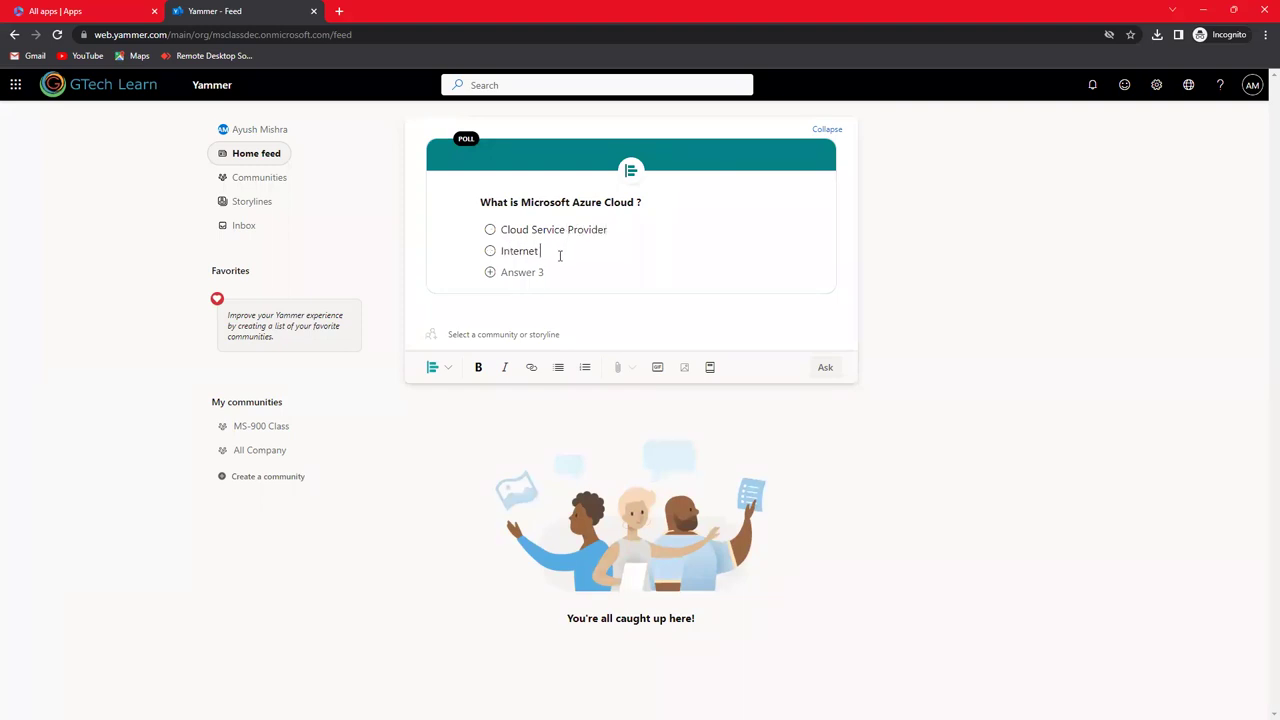
pyautogui.write('Service Provider')
pyautogui.click(550, 272)
pyautogui.write('None of the A')
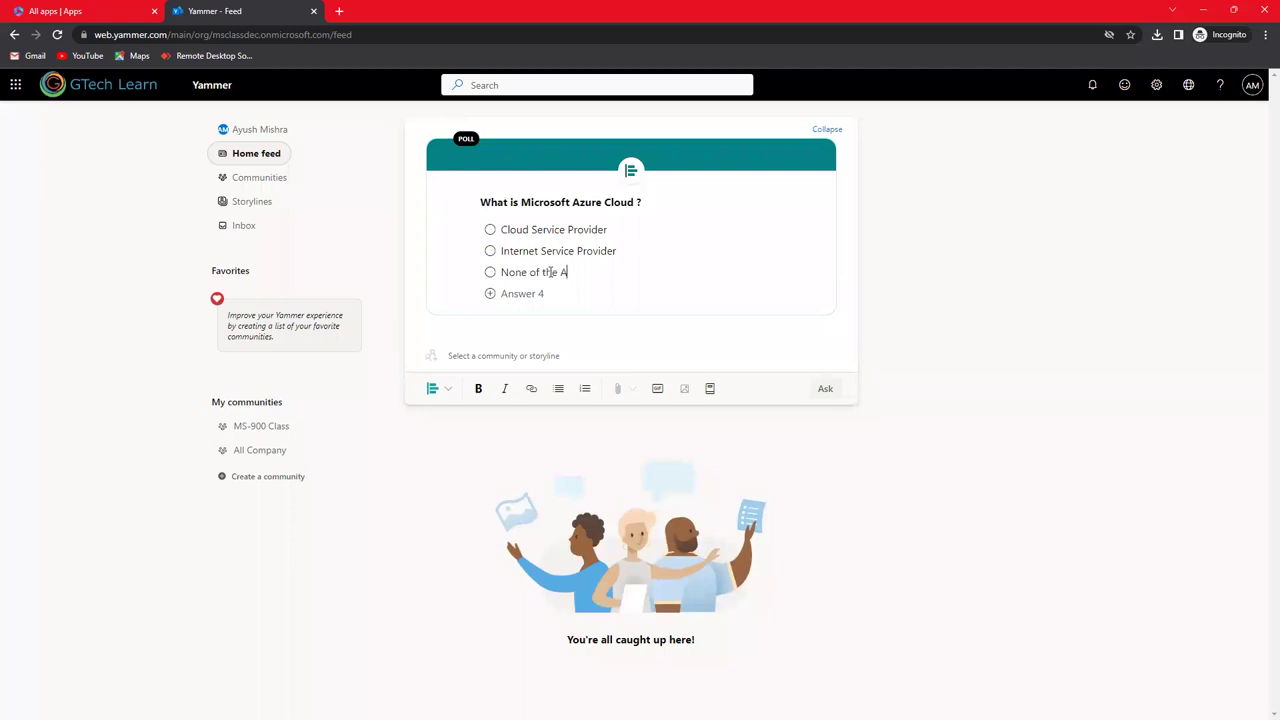
pyautogui.write('bove')
# Choose Demo as the poll's community and publish the poll with Ask.
pyautogui.click(471, 355)
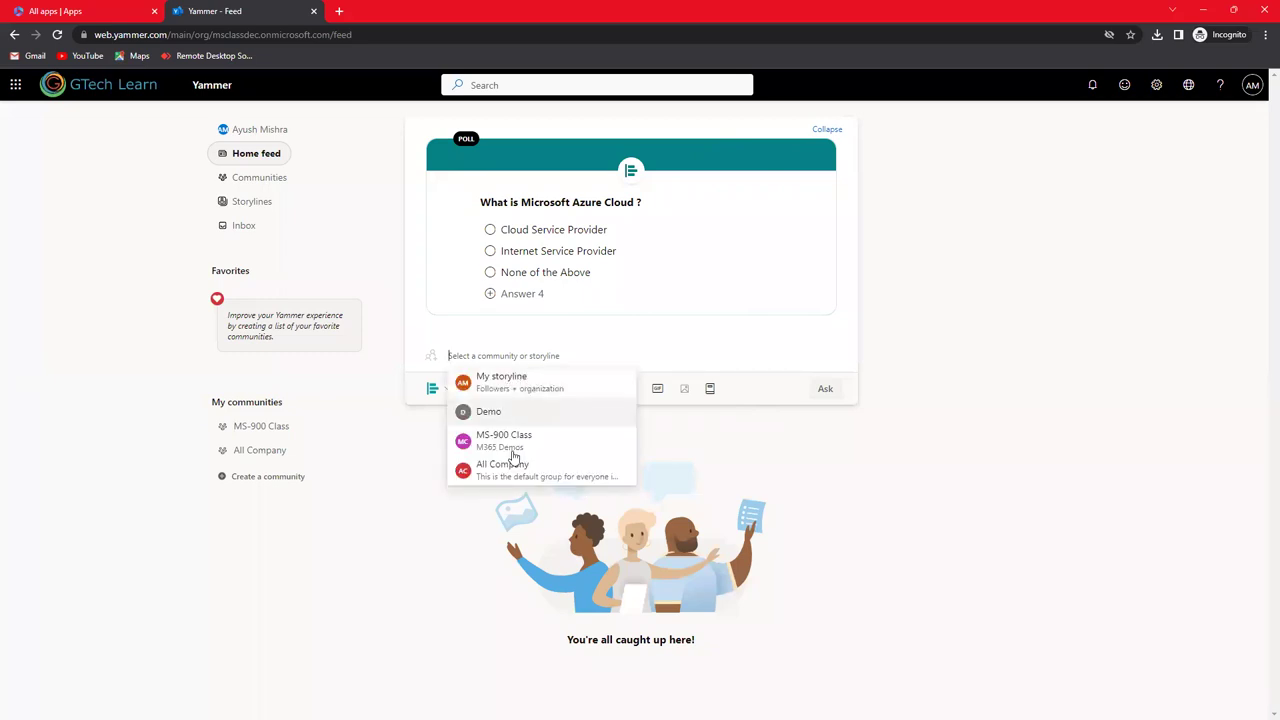
pyautogui.click(506, 414)
pyautogui.click(813, 389)
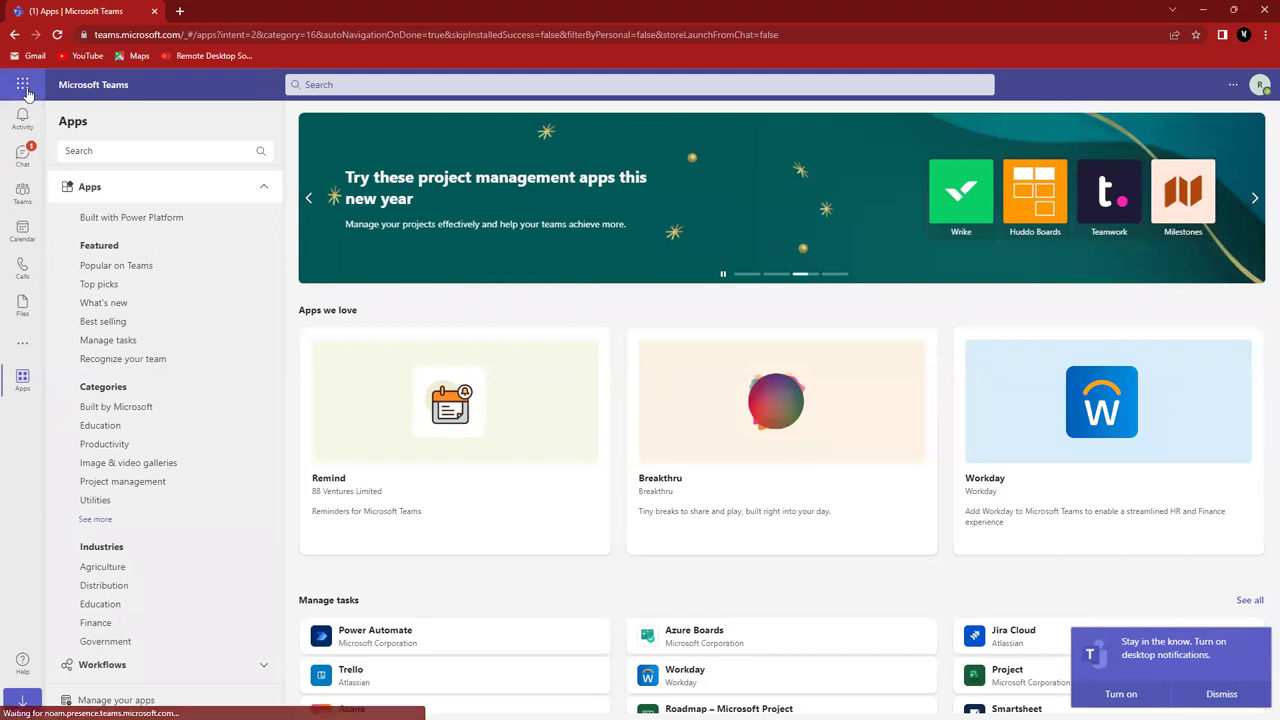
# Sign in at office.com, skipping security setup and declining to stay signed in.
pyautogui.click(180, 11)
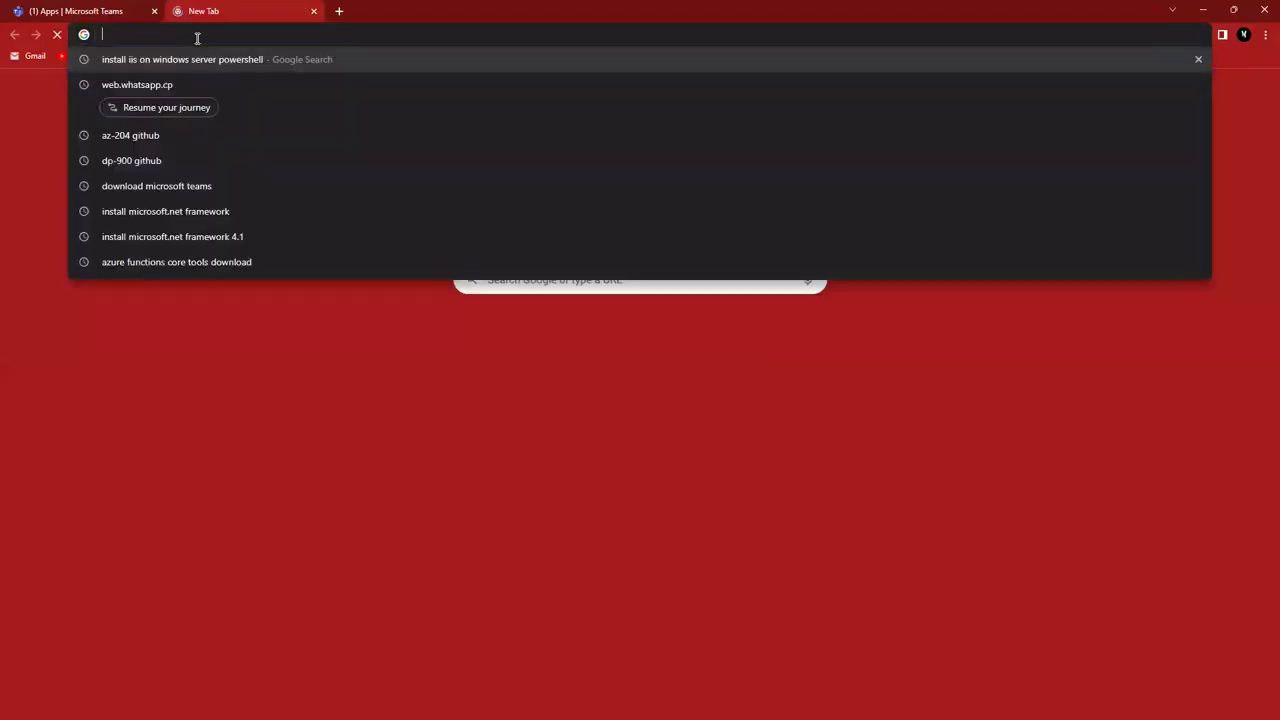
pyautogui.write('office.c')
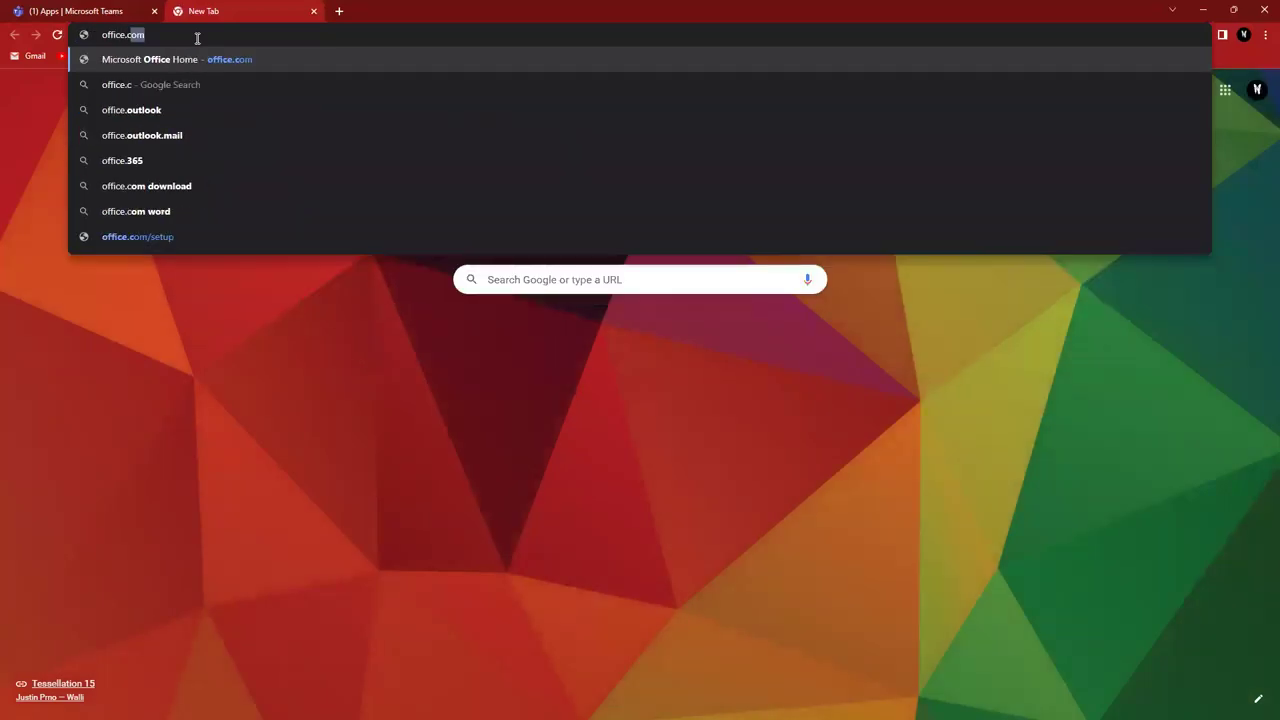
pyautogui.press('Return')
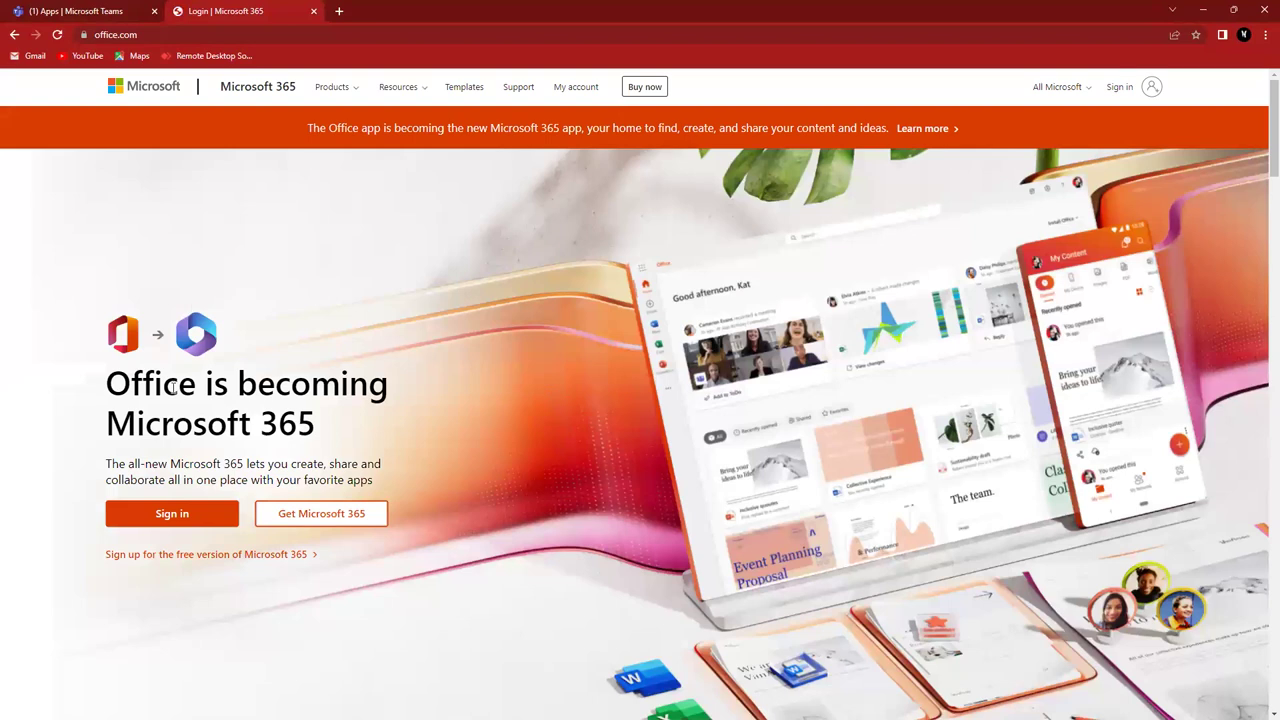
pyautogui.click(179, 517)
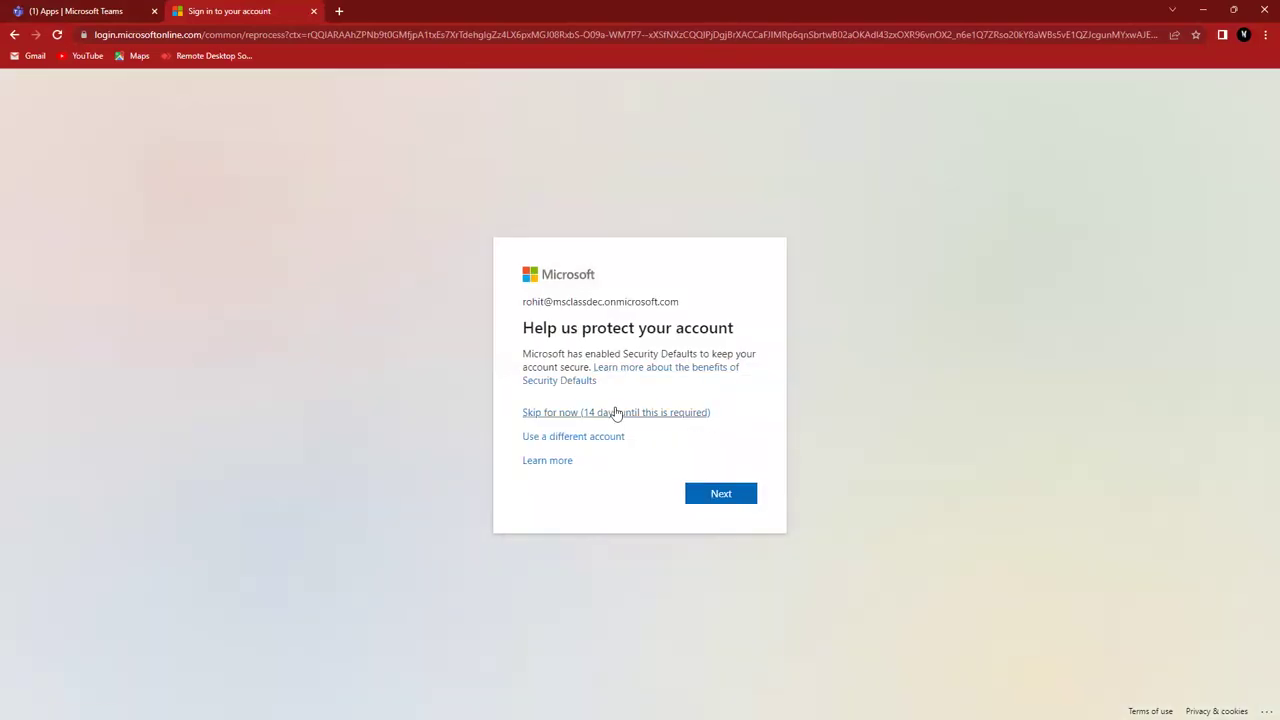
pyautogui.click(617, 413)
pyautogui.click(628, 458)
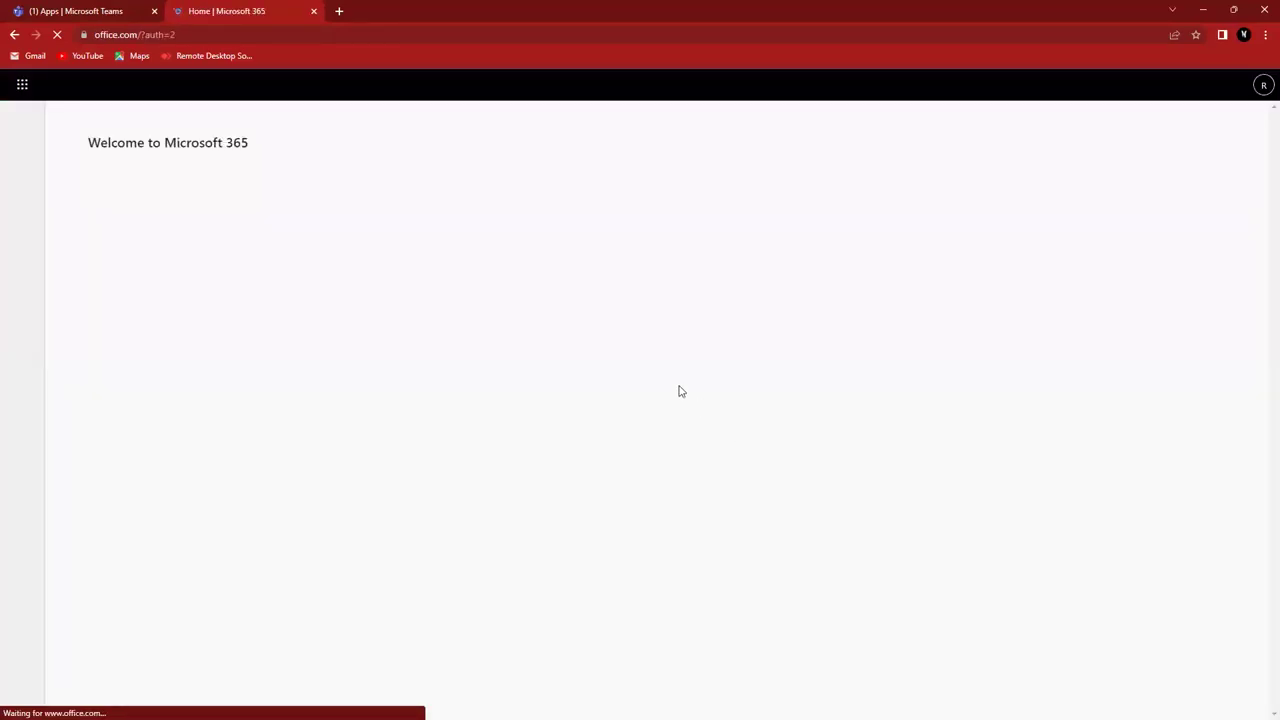
# Step through and finish the Microsoft 365 welcome tour.
pyautogui.click(22, 85)
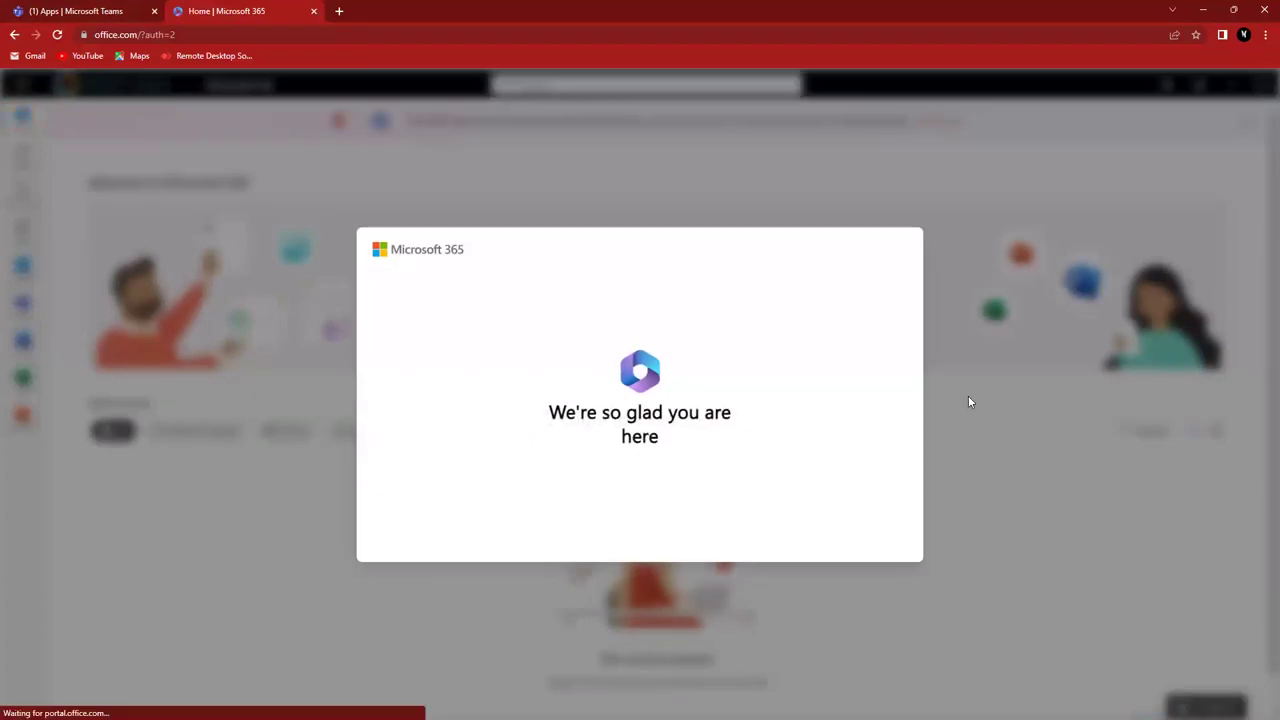
pyautogui.click(952, 395)
pyautogui.click(952, 395)
pyautogui.click(952, 395)
# Find Yammer under All apps by searching 'ya' and launch it.
pyautogui.click(22, 84)
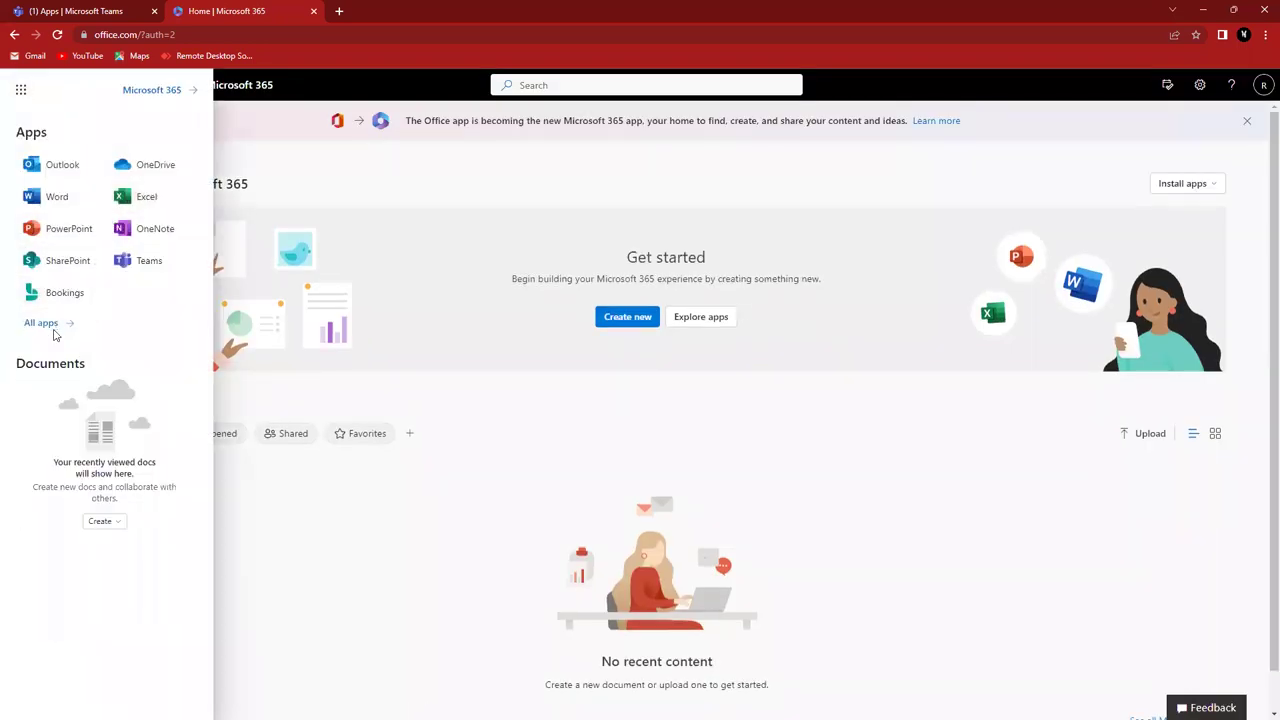
pyautogui.click(44, 324)
pyautogui.scroll(-2, 97, 417)
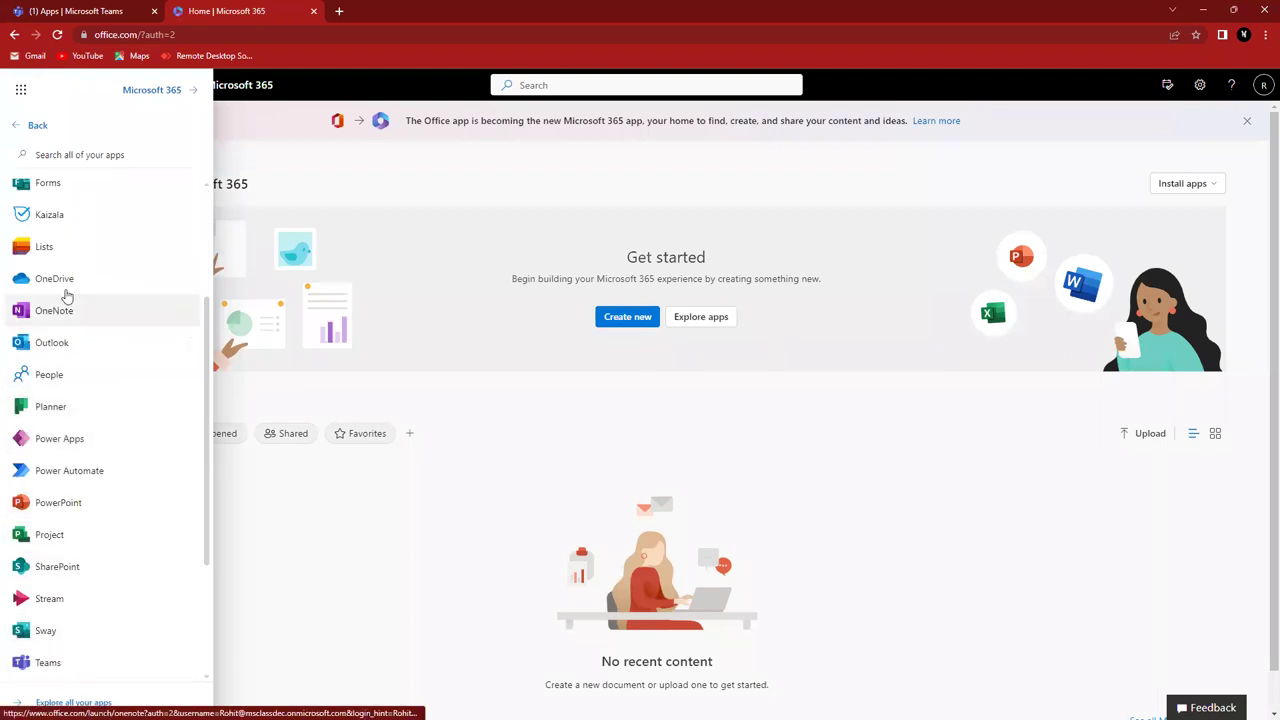
pyautogui.scroll(2, 80, 230)
pyautogui.click(104, 155)
pyautogui.write('ya')
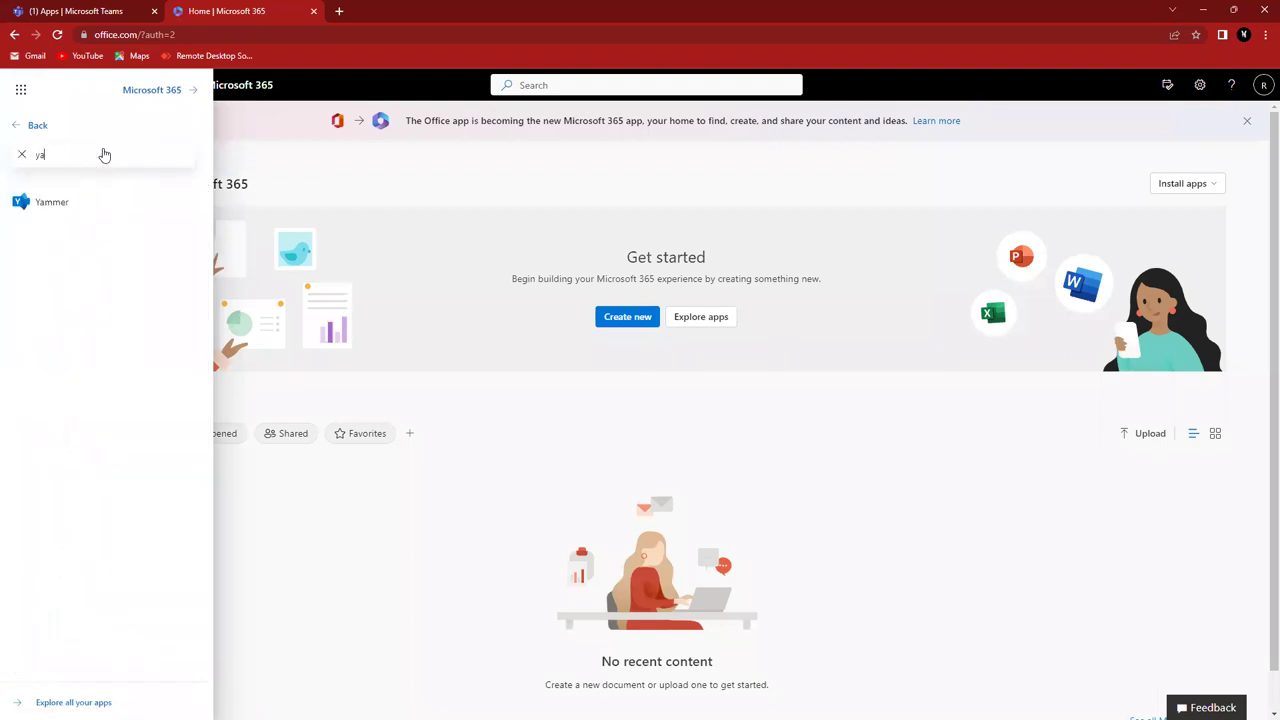
pyautogui.click(106, 205)
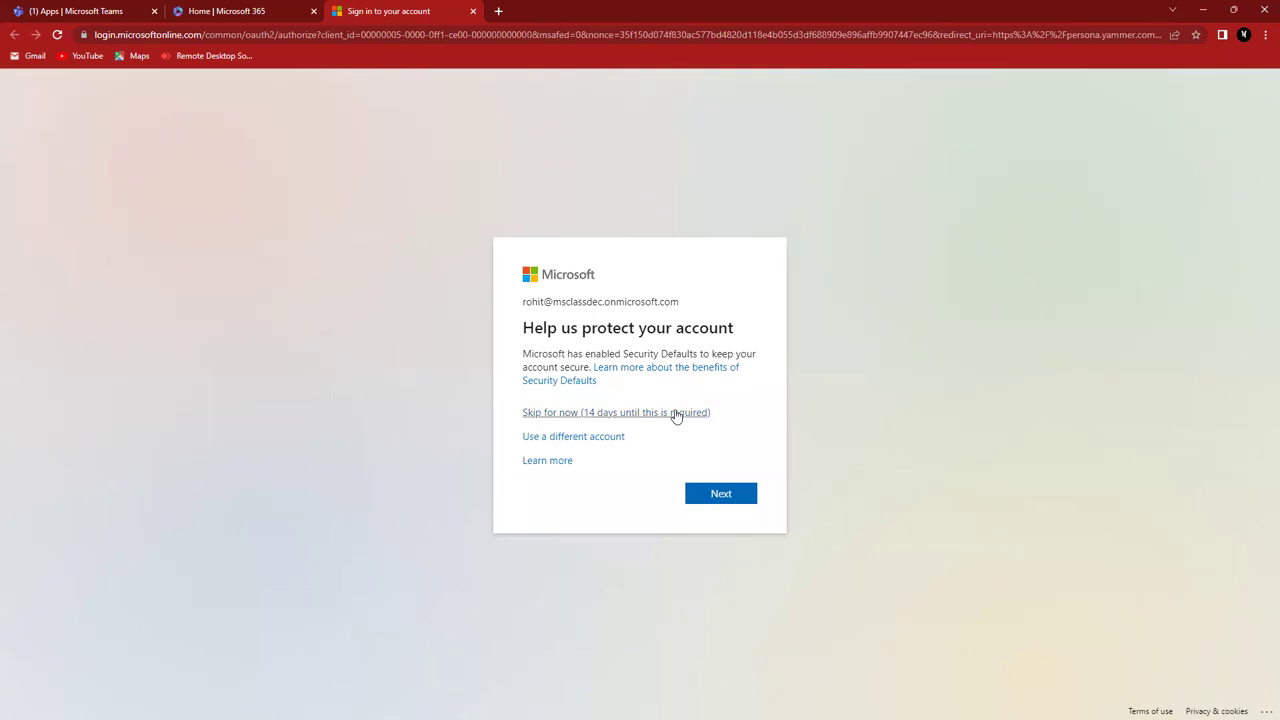
# Skip the security prompts, decline staying signed in, and dismiss Yammer's welcome dialog.
pyautogui.click(676, 414)
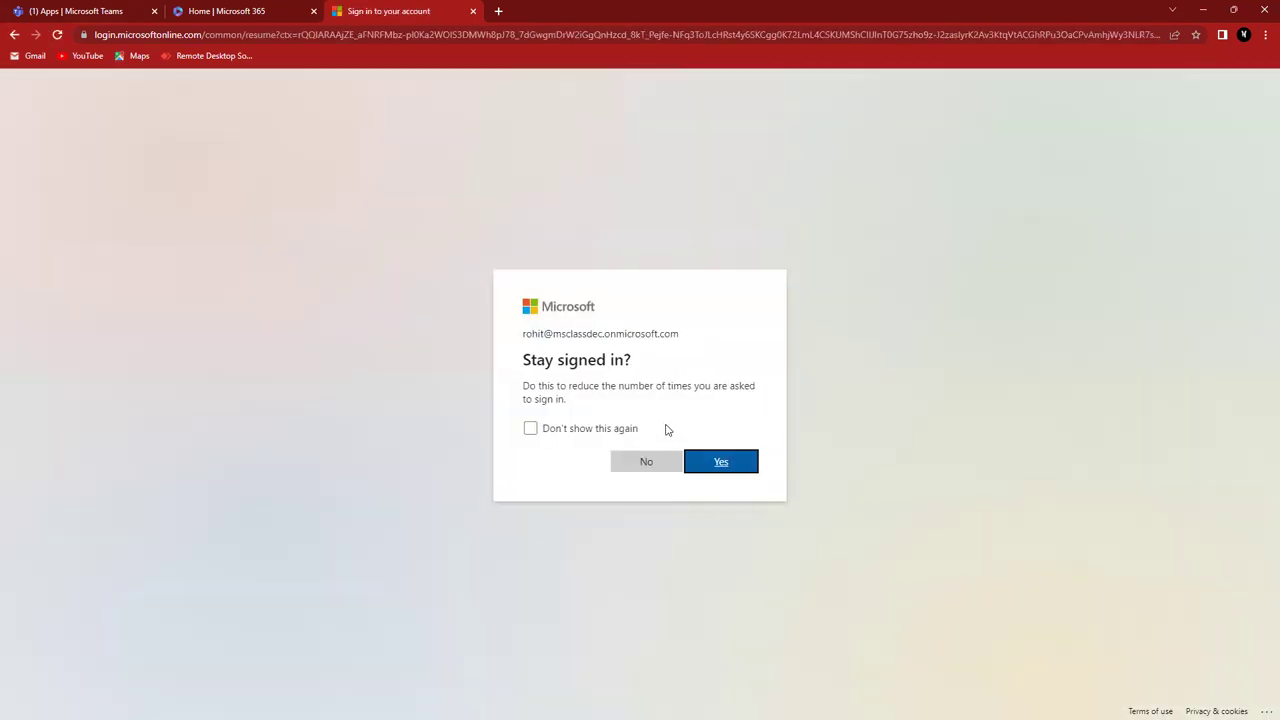
pyautogui.click(649, 461)
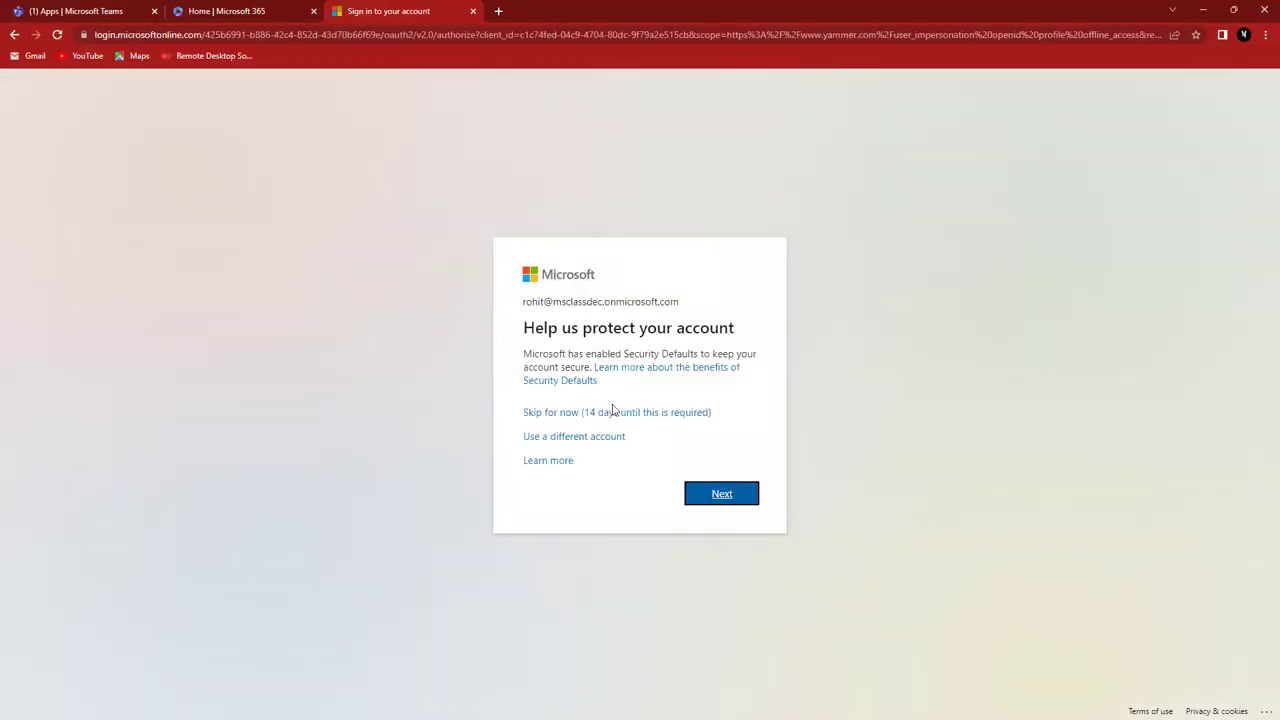
pyautogui.click(618, 413)
pyautogui.click(669, 462)
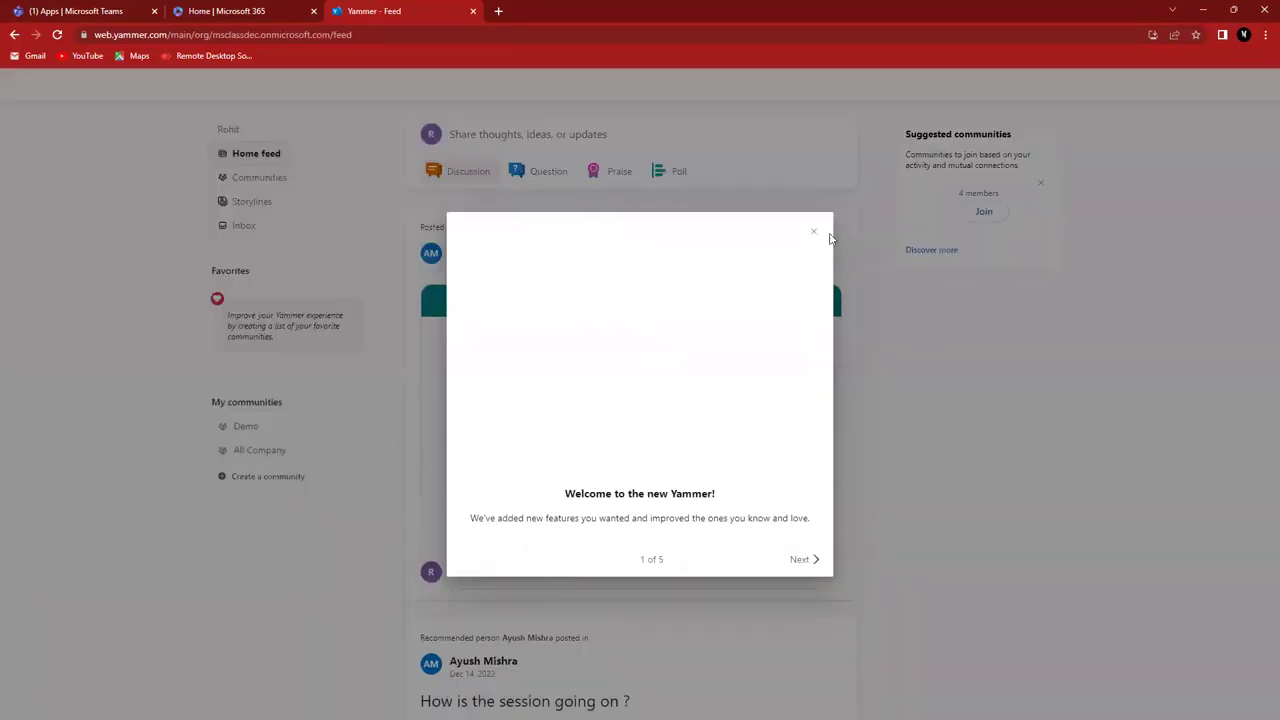
pyautogui.click(808, 231)
# Vote Cloud Service Provider on the Azure Cloud poll, then switch to the second account's window.
pyautogui.click(560, 378)
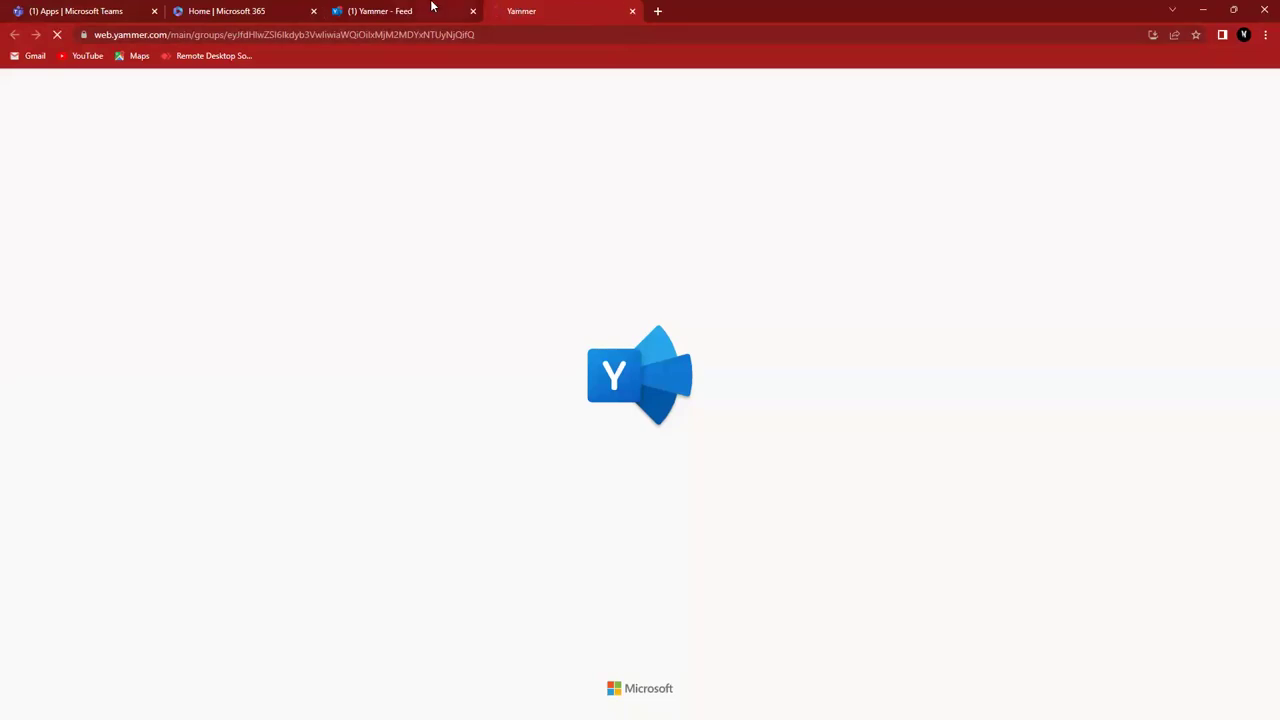
pyautogui.click(430, 10)
pyautogui.click(566, 382)
pyautogui.click(536, 452)
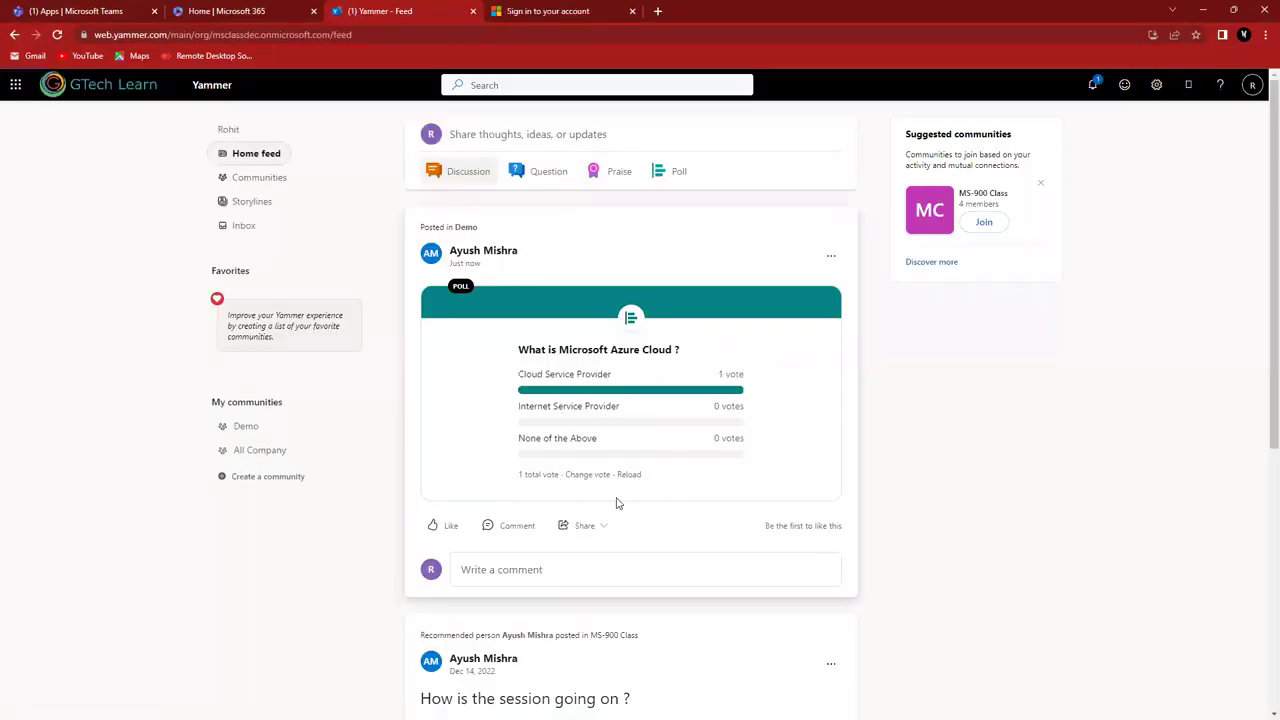
pyautogui.click(1203, 10)
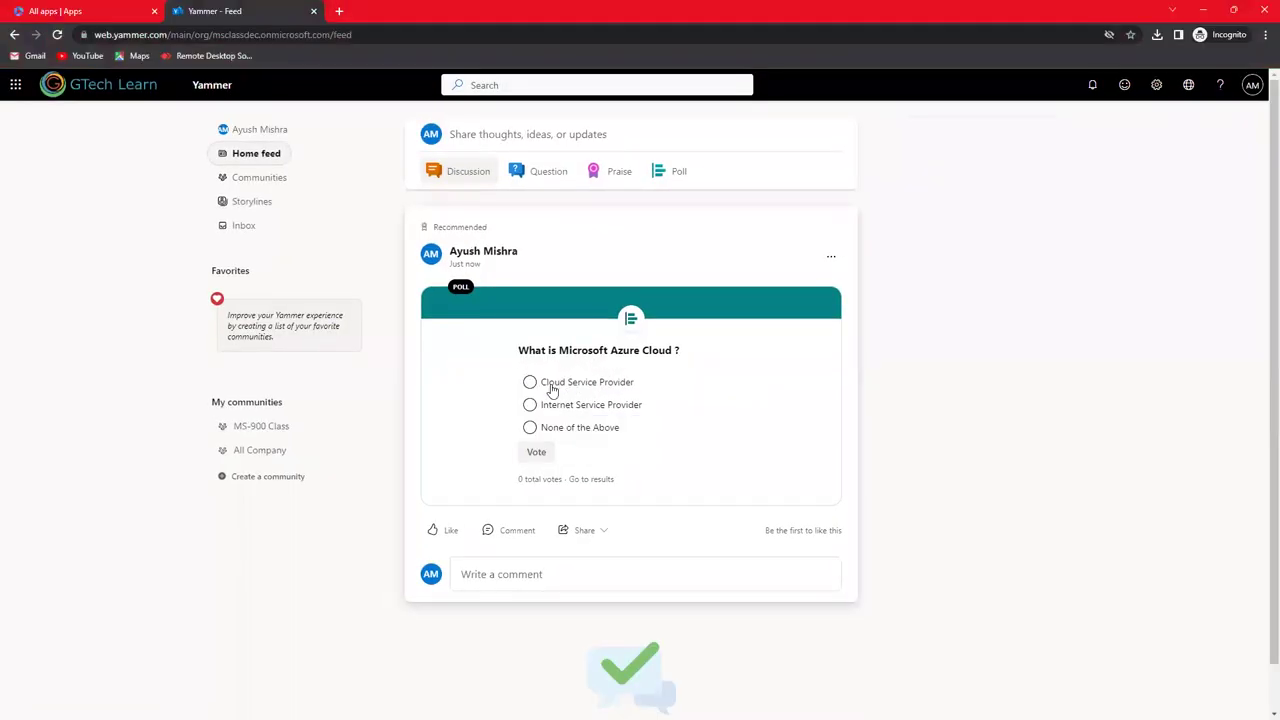
# Reload the second account's feed and open the poll's results from its vote notification.
pyautogui.click(57, 34)
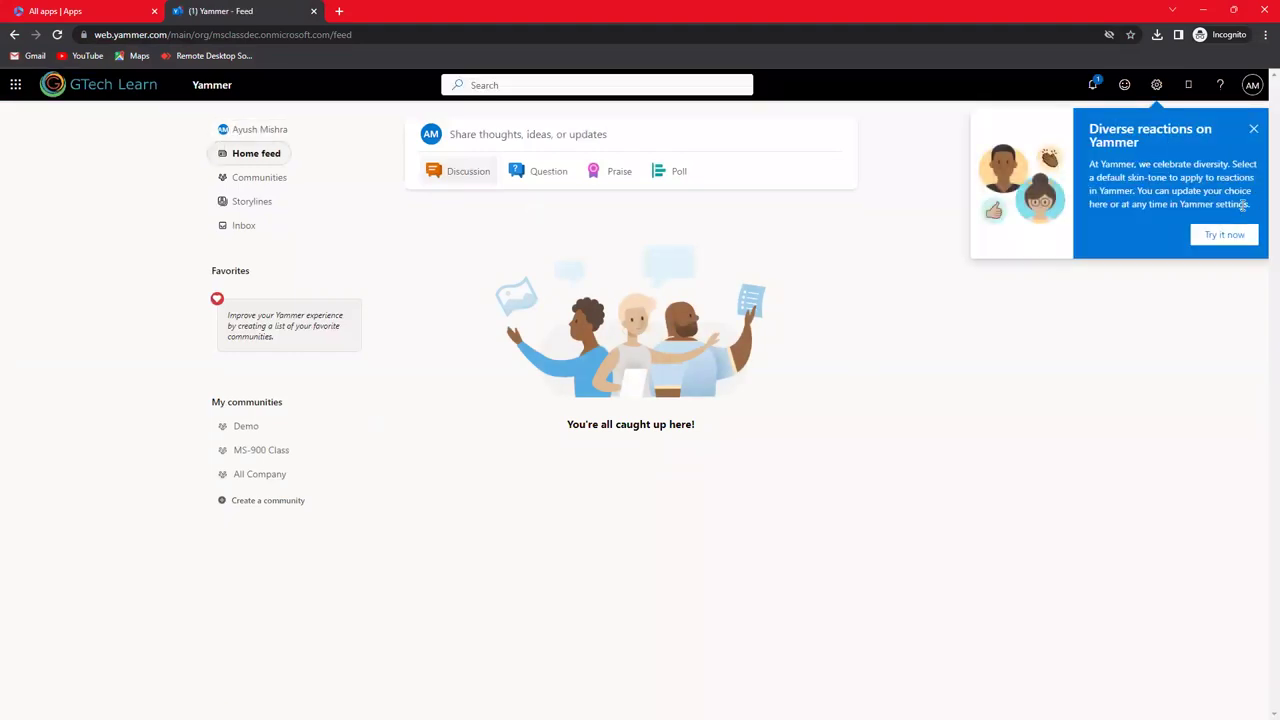
pyautogui.click(1233, 234)
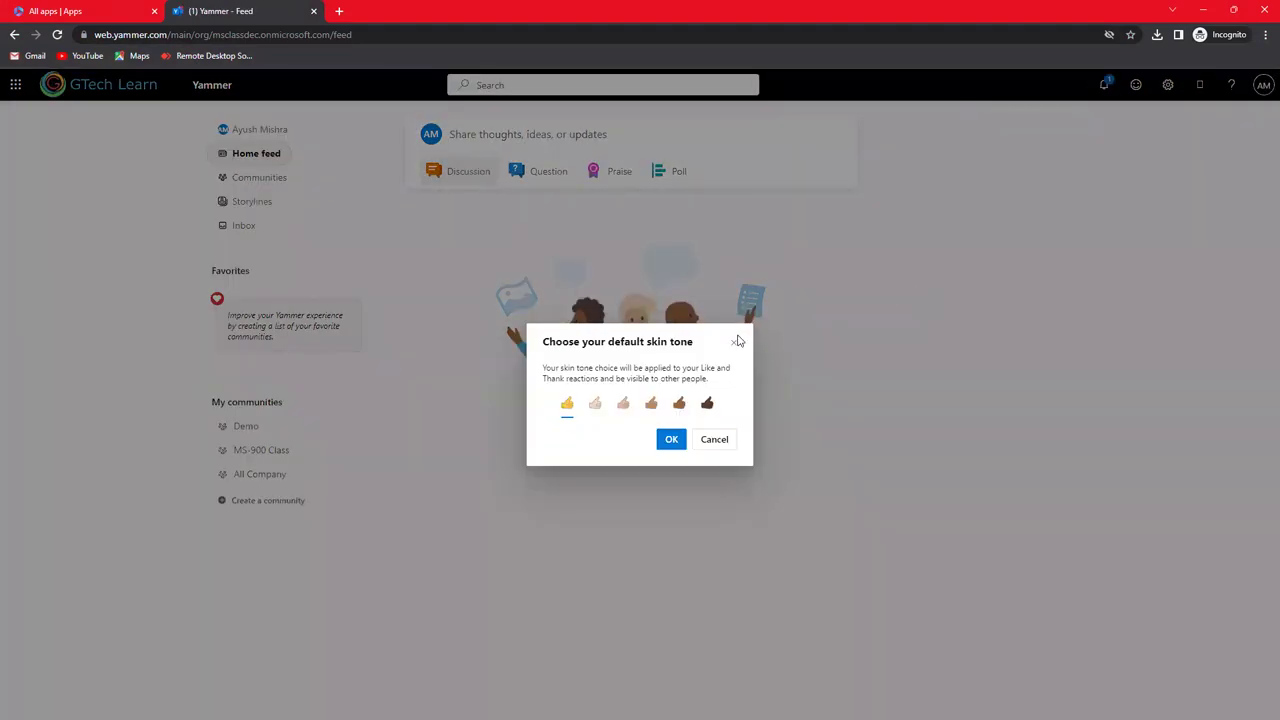
pyautogui.click(736, 342)
pyautogui.click(1103, 87)
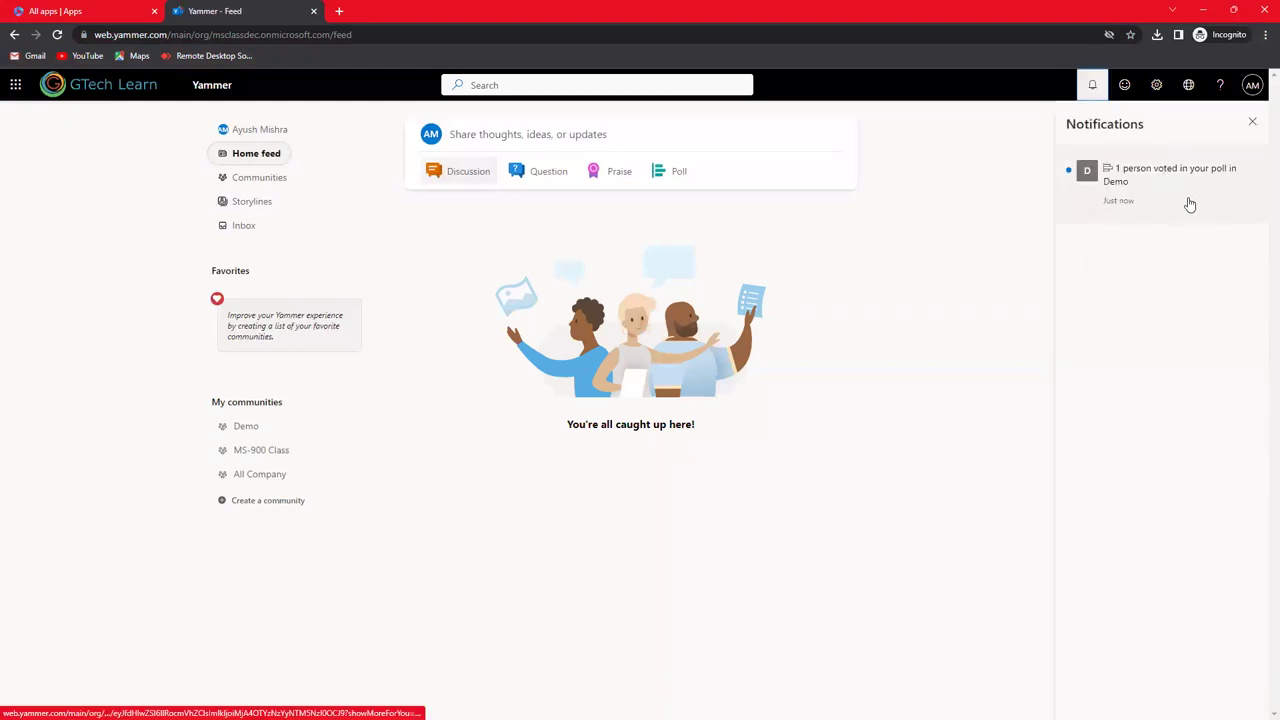
pyautogui.click(1189, 204)
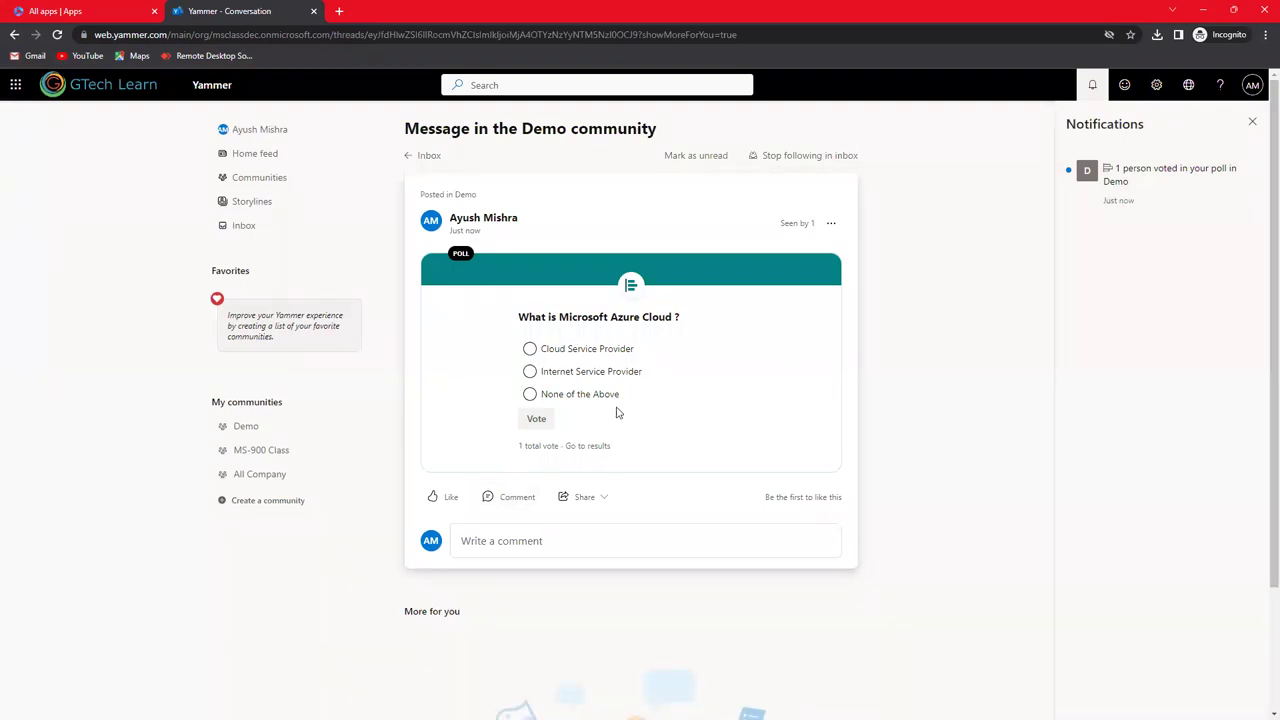
pyautogui.click(600, 446)
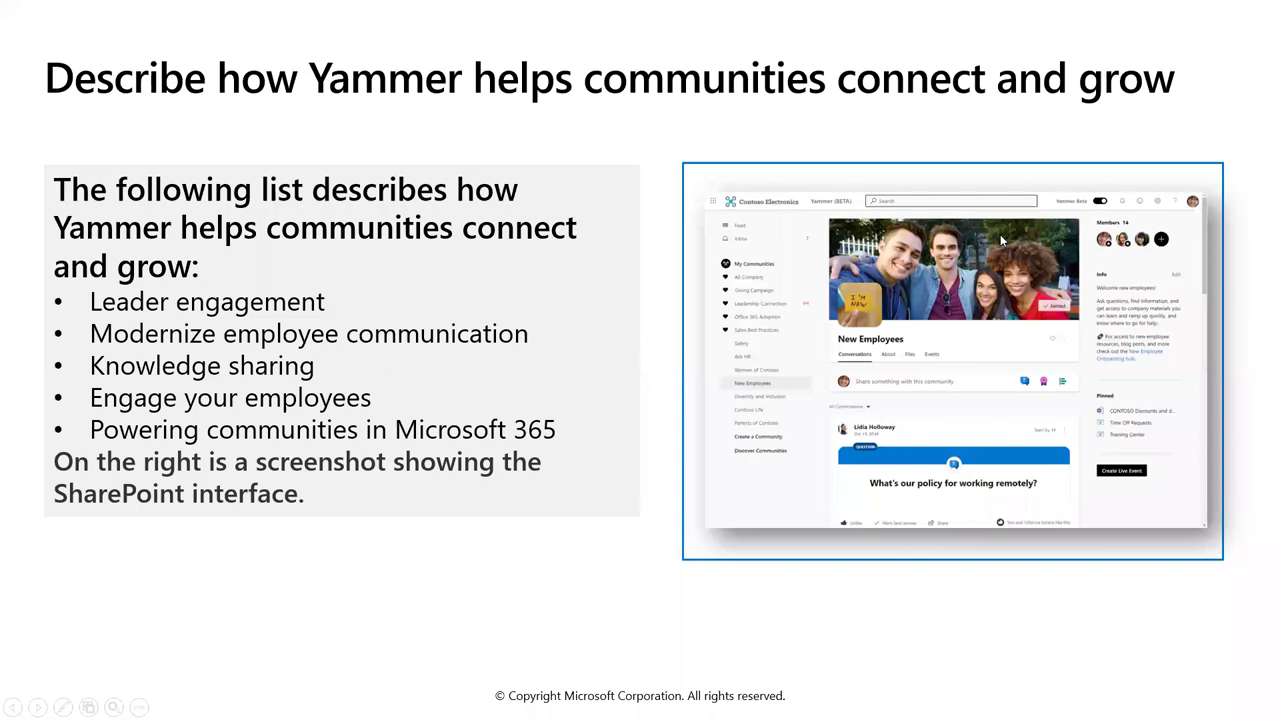
# Advance the PowerPoint slide show to the Lesson 4 slide.
pyautogui.press('Right')
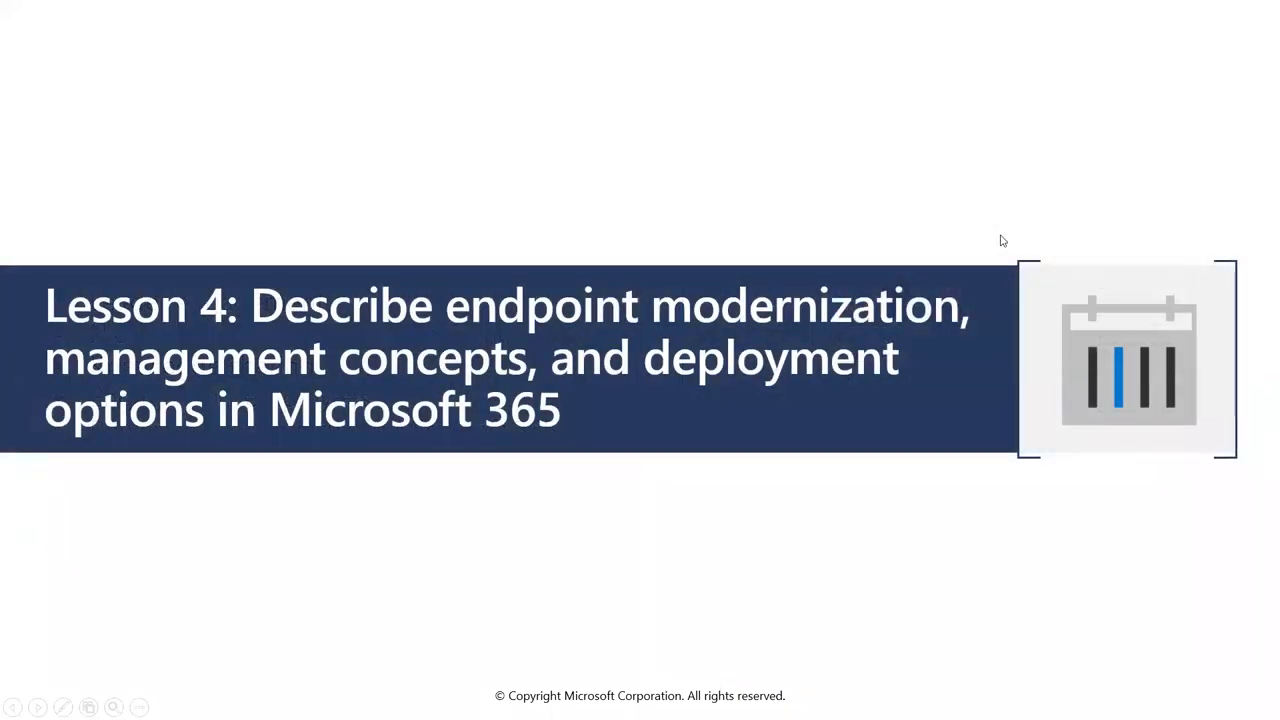
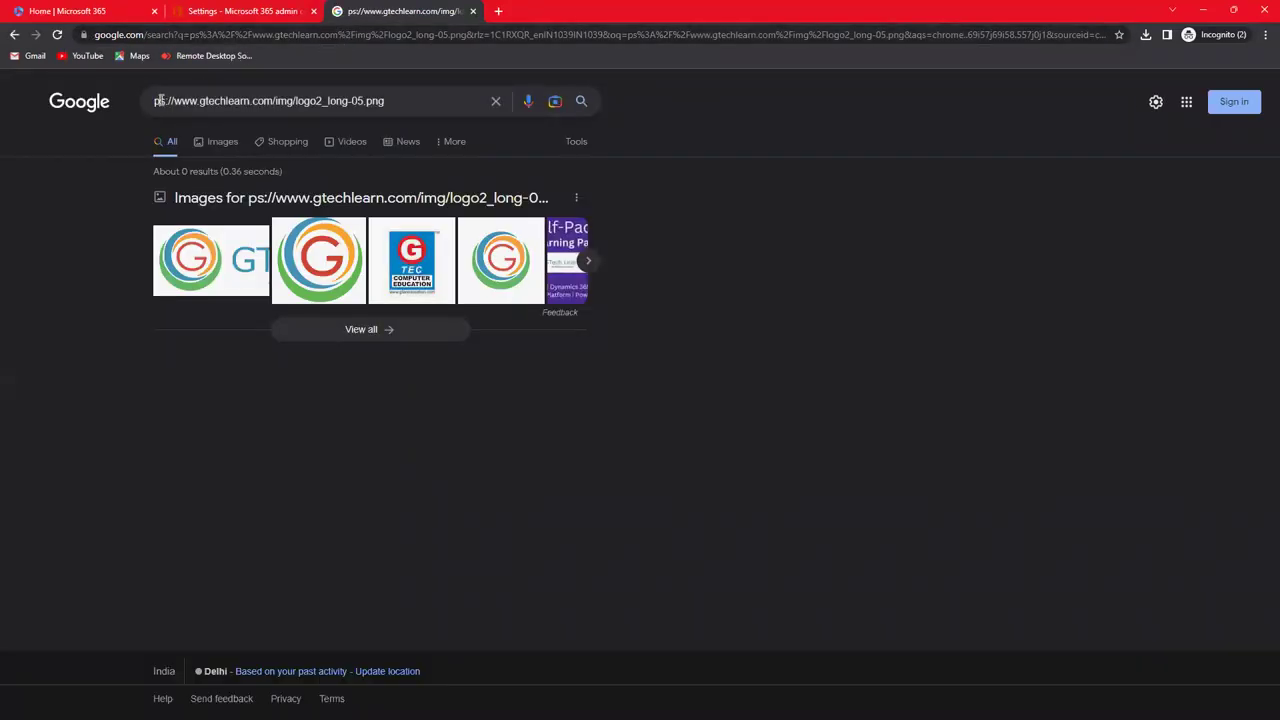
# Open the GTech Learn logo2_long-05.png image at its corrected https address, then return to the admin center tab.
pyautogui.moveTo(404, 110); pyautogui.dragTo(68, 127)
pyautogui.hotkey('ctrl', 'x')
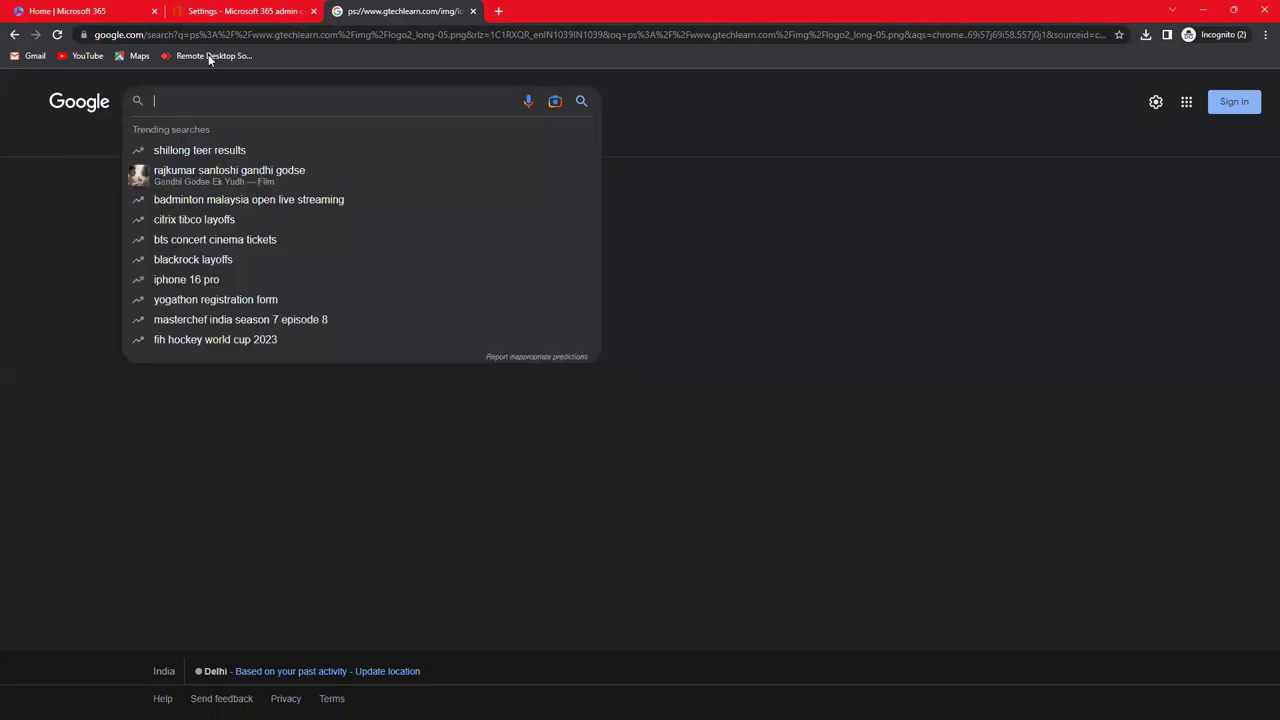
pyautogui.click(240, 35)
pyautogui.hotkey('ctrl', 'v')
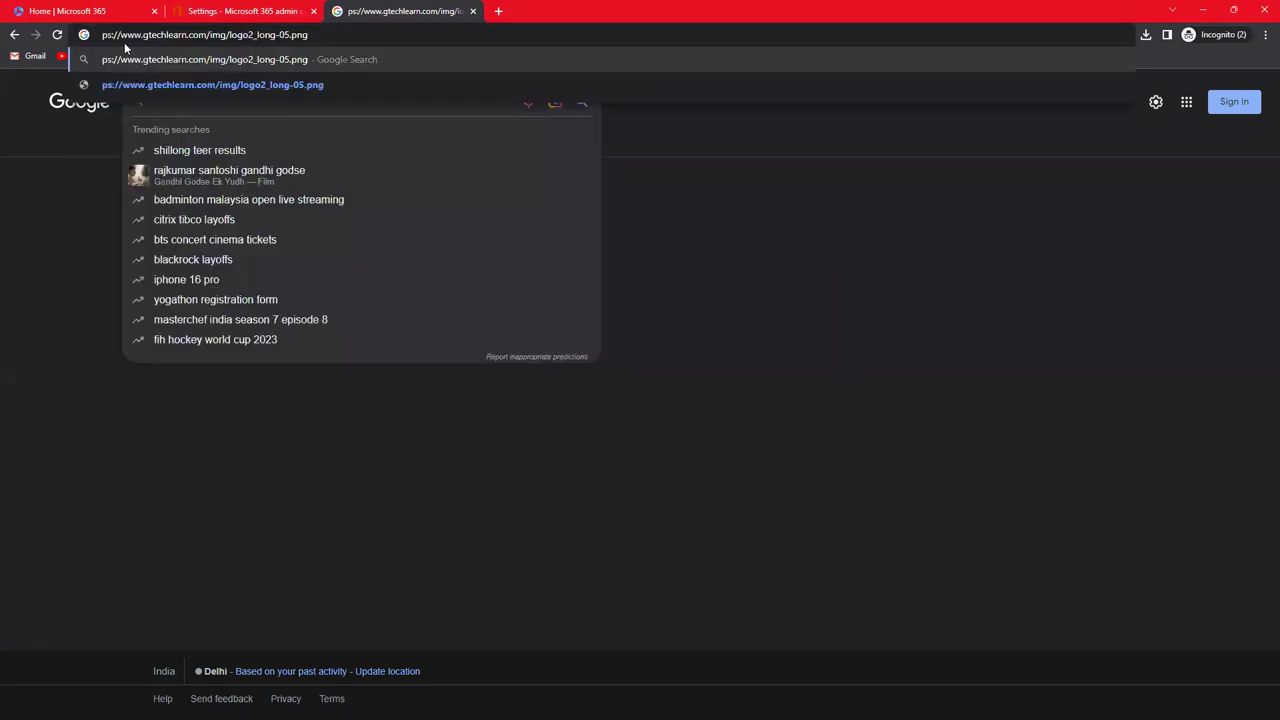
pyautogui.write('htt')
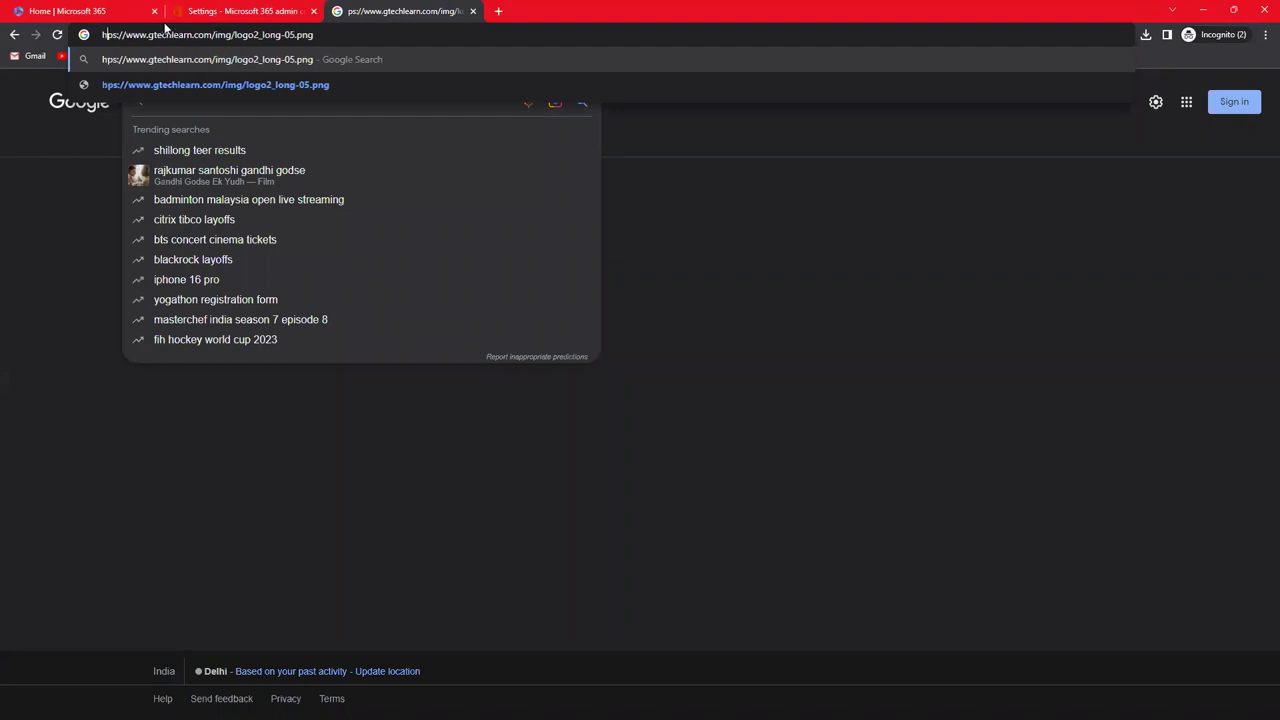
pyautogui.press('Return')
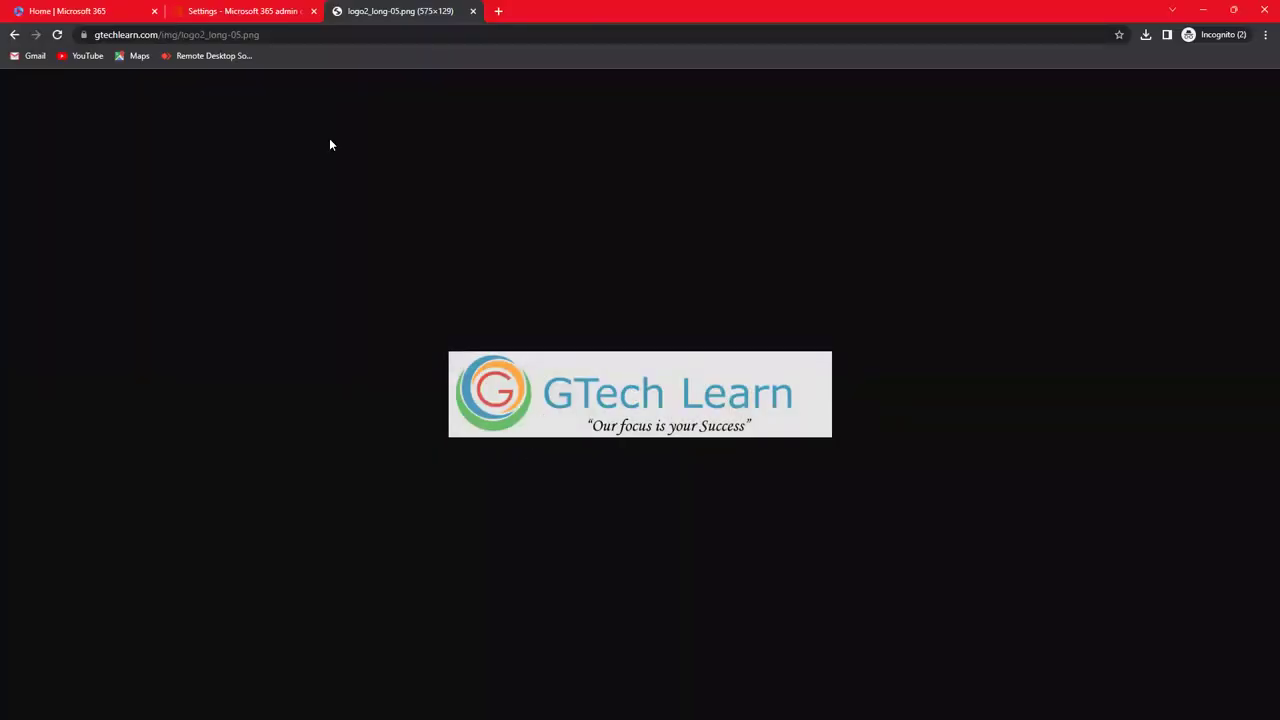
pyautogui.click(228, 7)
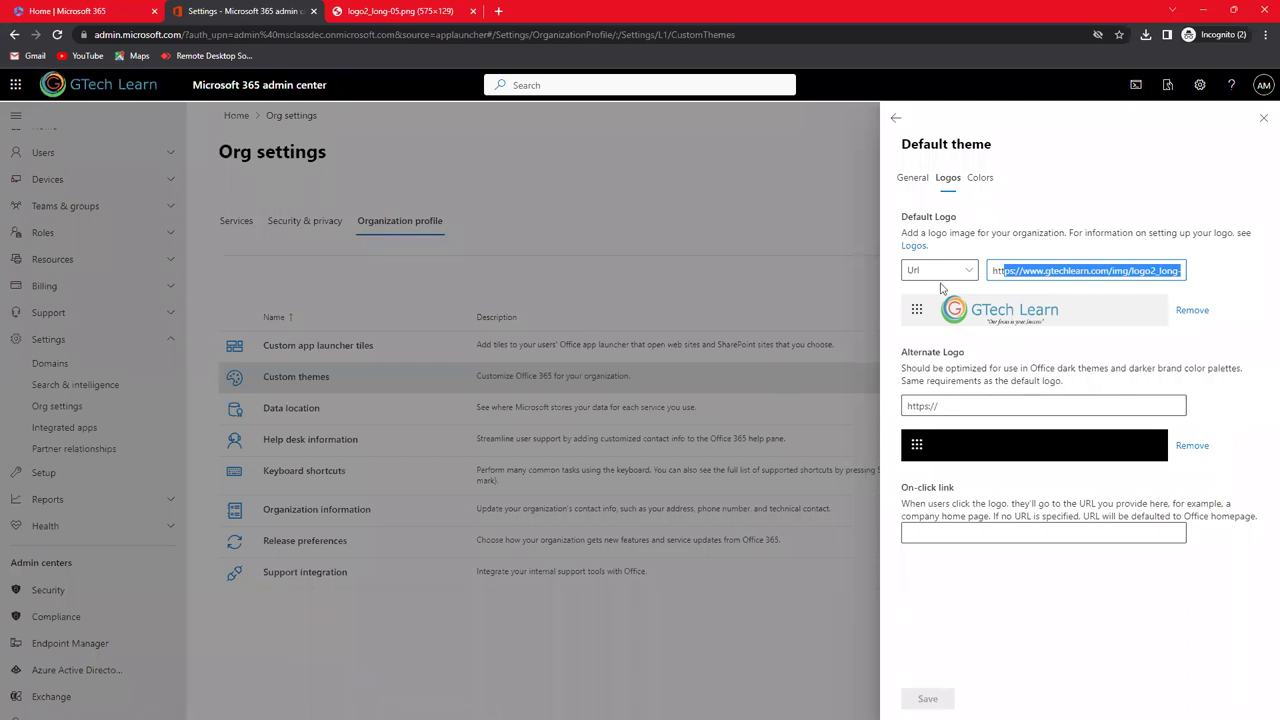
# Try different hues for the theme's navigation bar colour without keeping a change.
pyautogui.click(980, 177)
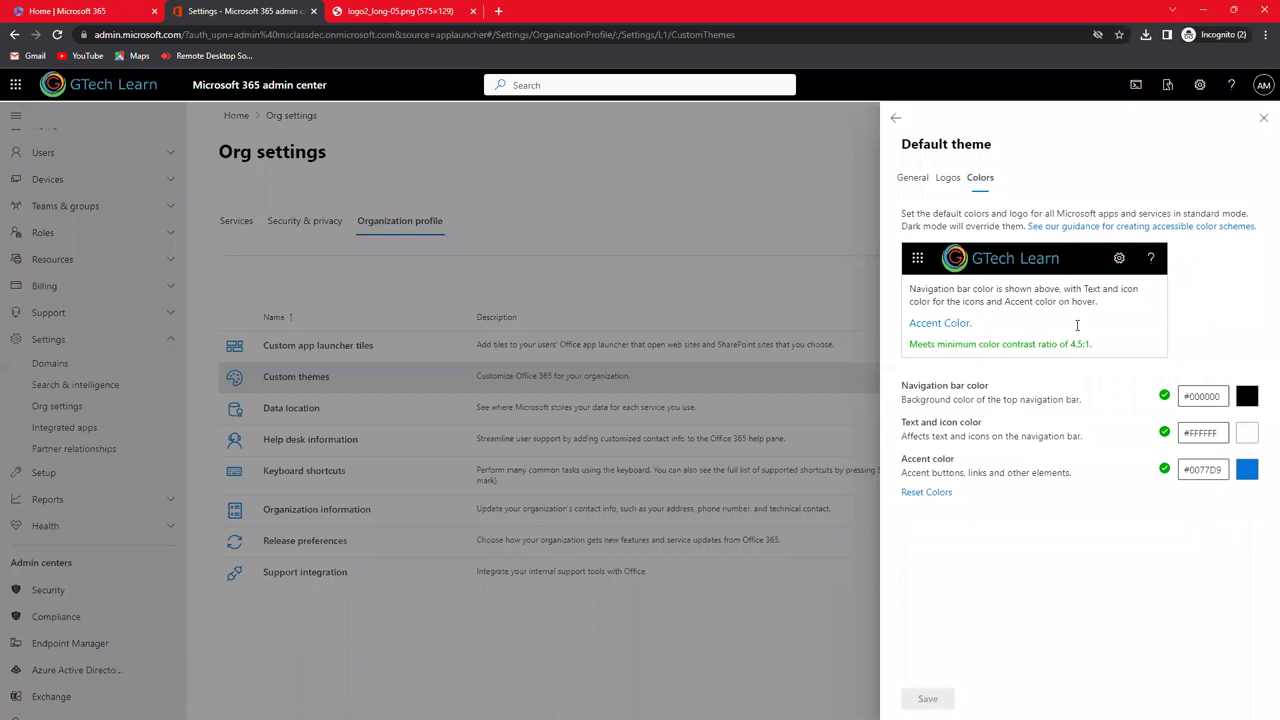
pyautogui.click(1246, 396)
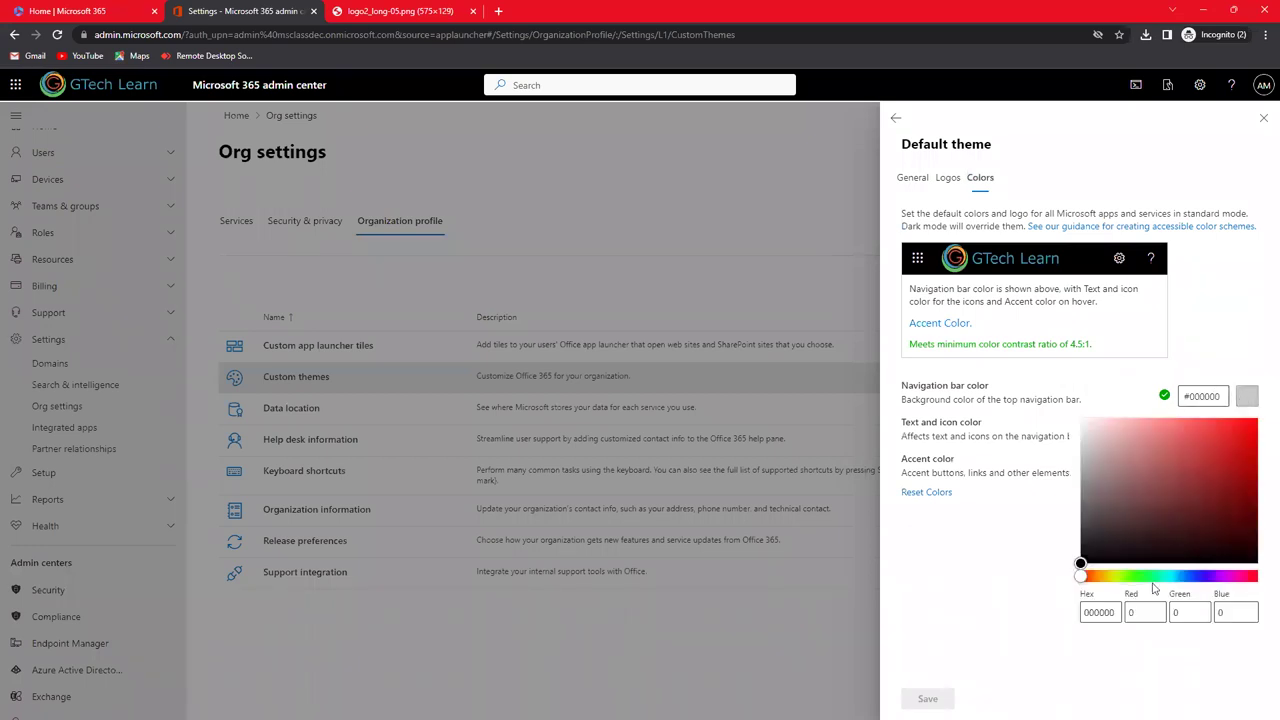
pyautogui.moveTo(1088, 578); pyautogui.dragTo(1206, 583)
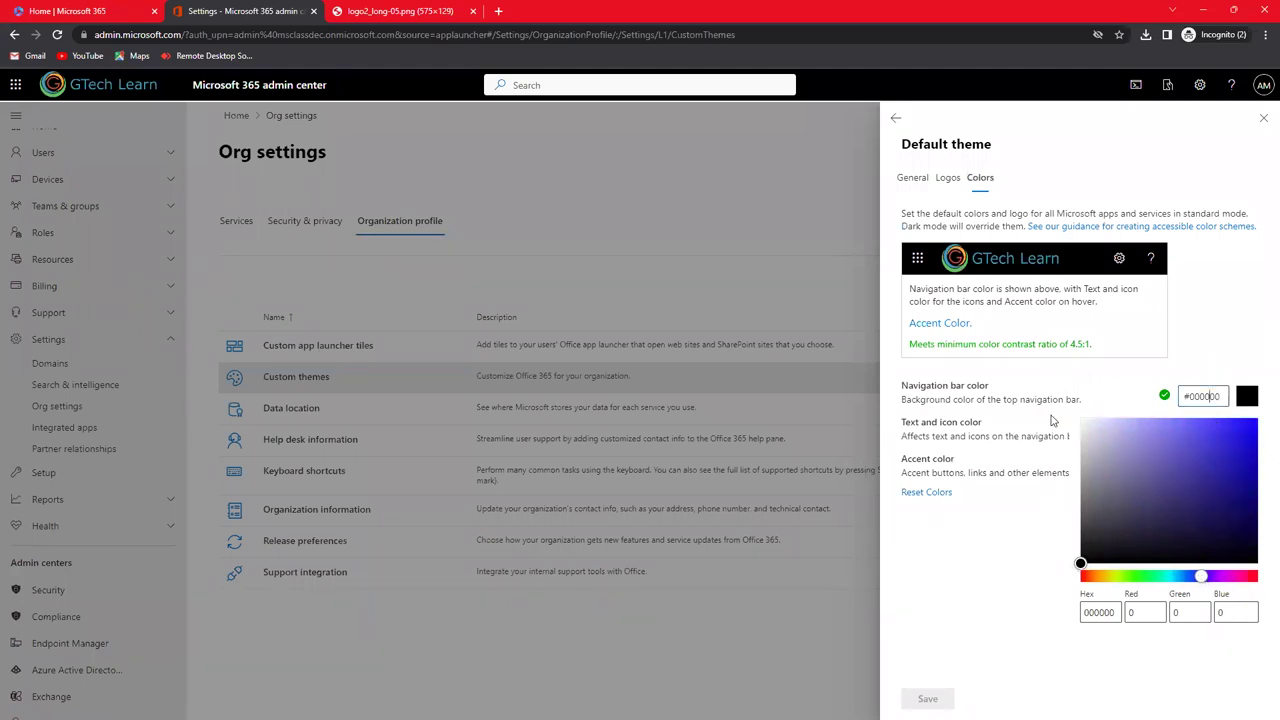
pyautogui.click(1100, 612)
pyautogui.click(1082, 576)
pyautogui.moveTo(1106, 563); pyautogui.dragTo(1190, 577)
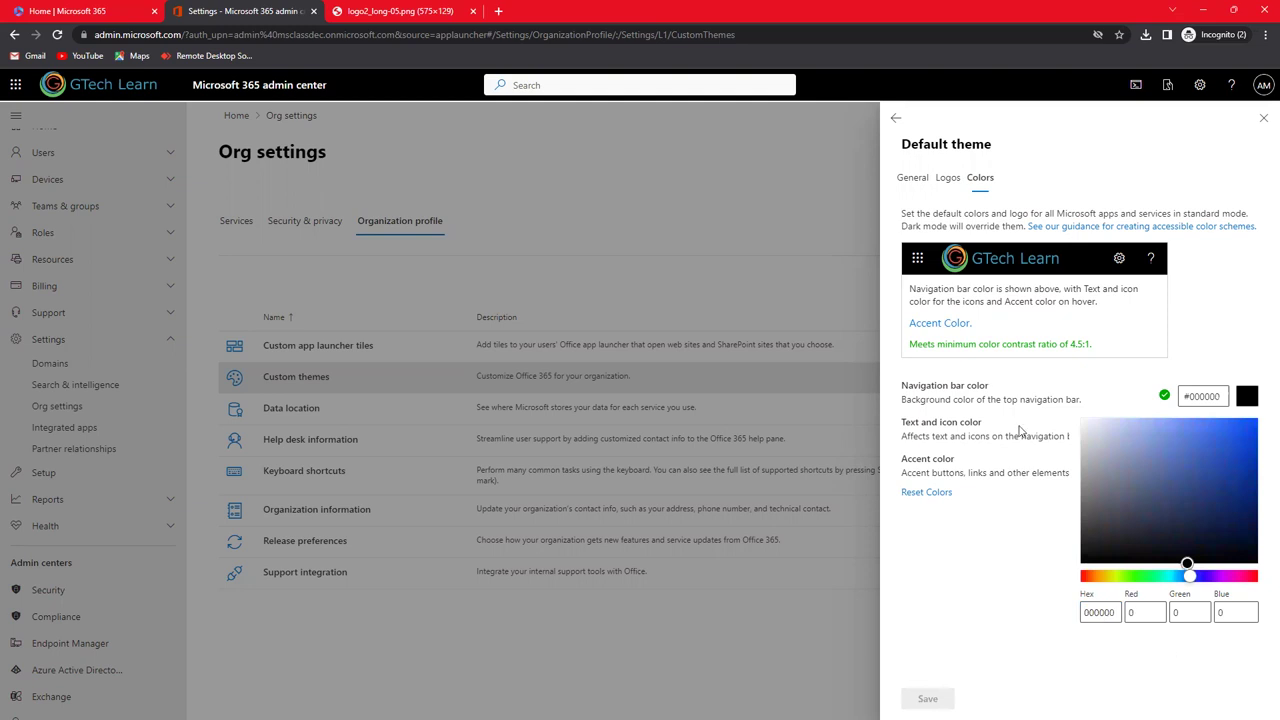
# On the General settings, tick and then untick Show the user's display name.
pyautogui.click(913, 177)
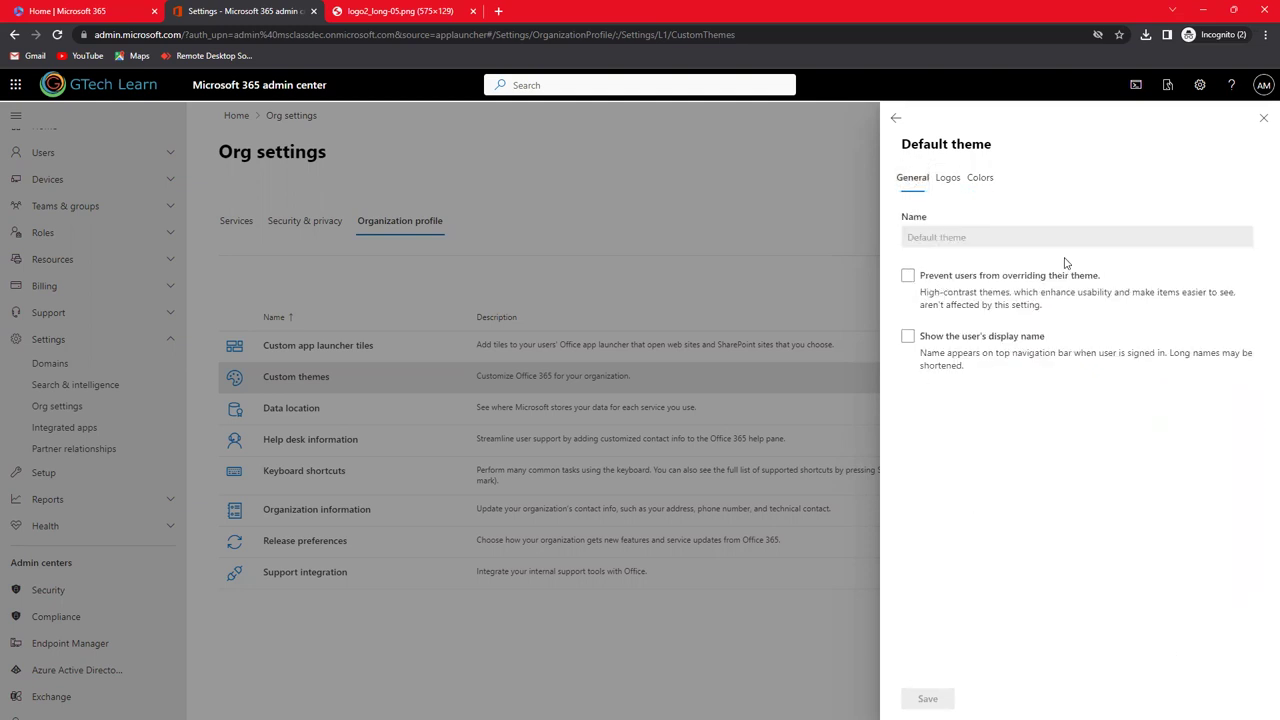
pyautogui.click(926, 340)
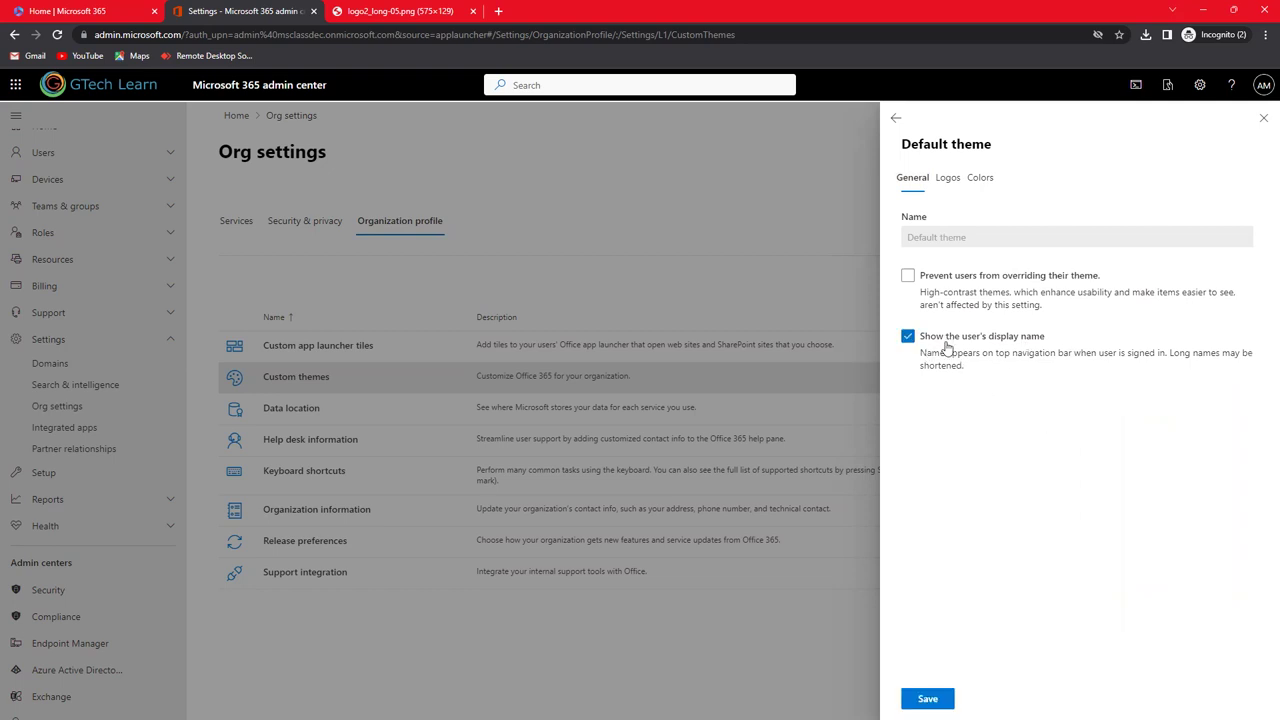
pyautogui.click(946, 345)
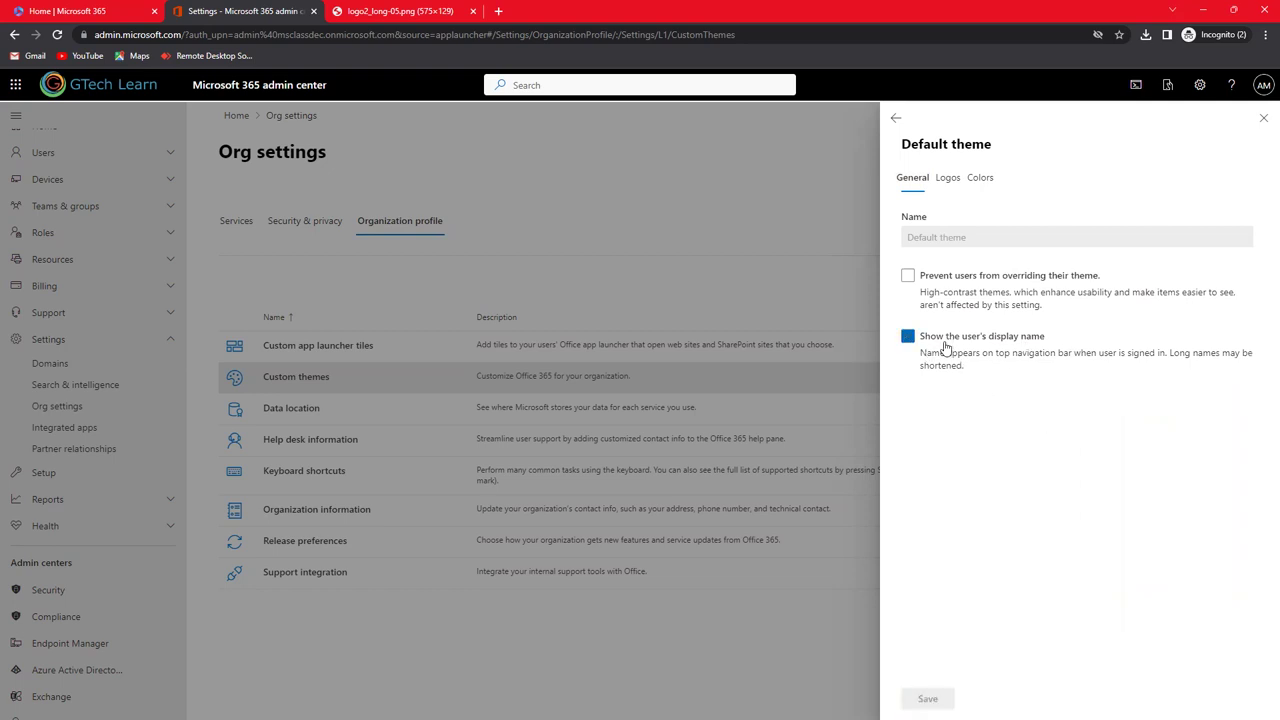
pyautogui.click(895, 121)
# Close the Default theme pane, expand Health and Support, and start a new service request.
pyautogui.click(1263, 119)
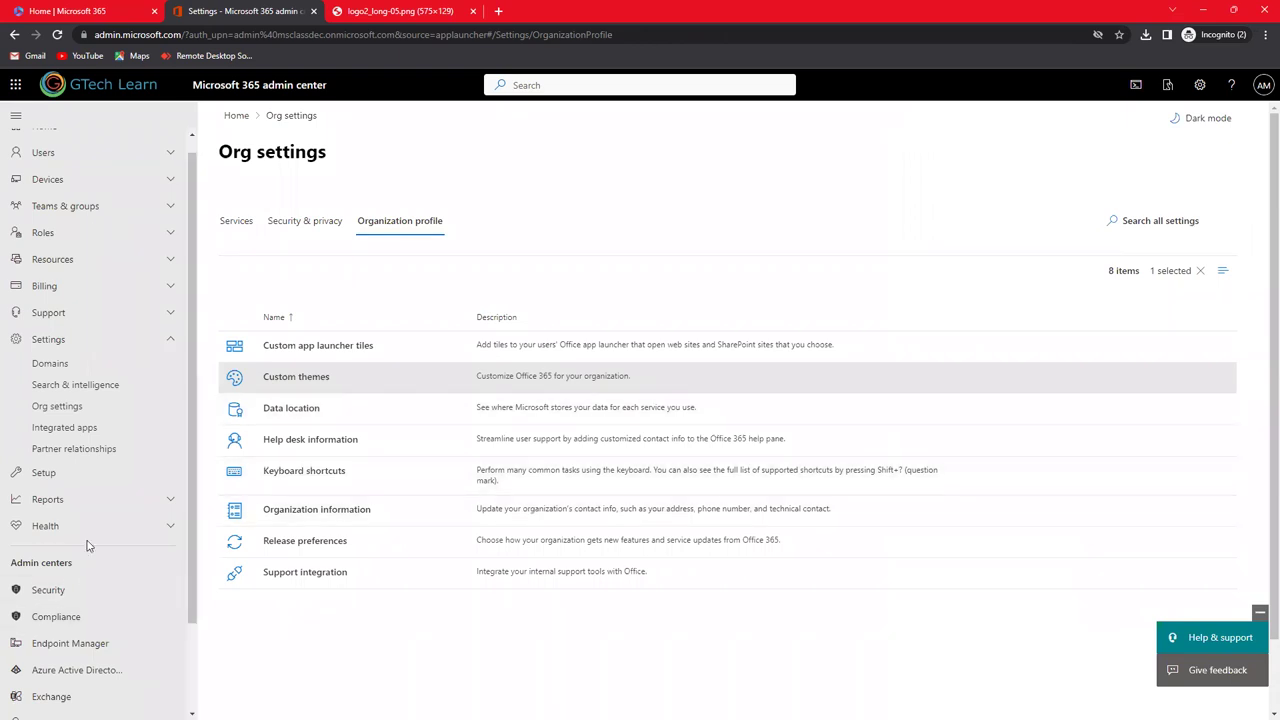
pyautogui.scroll(-1, 73, 514)
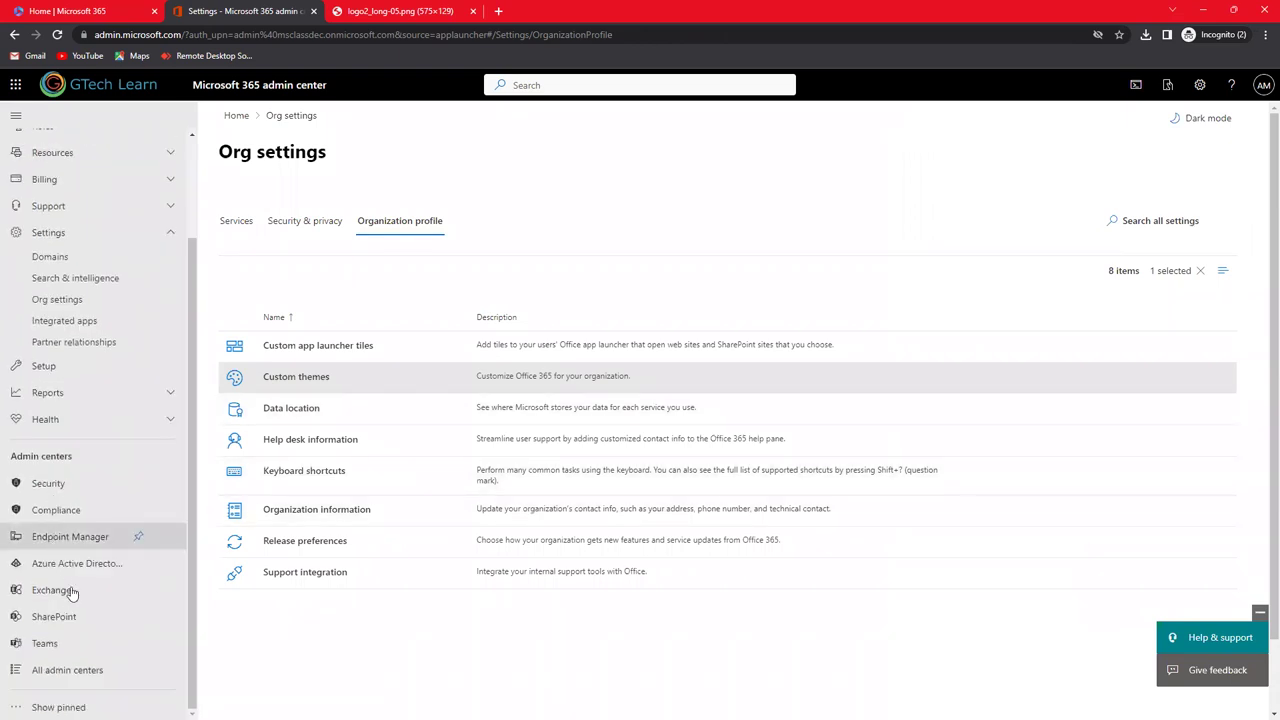
pyautogui.click(86, 421)
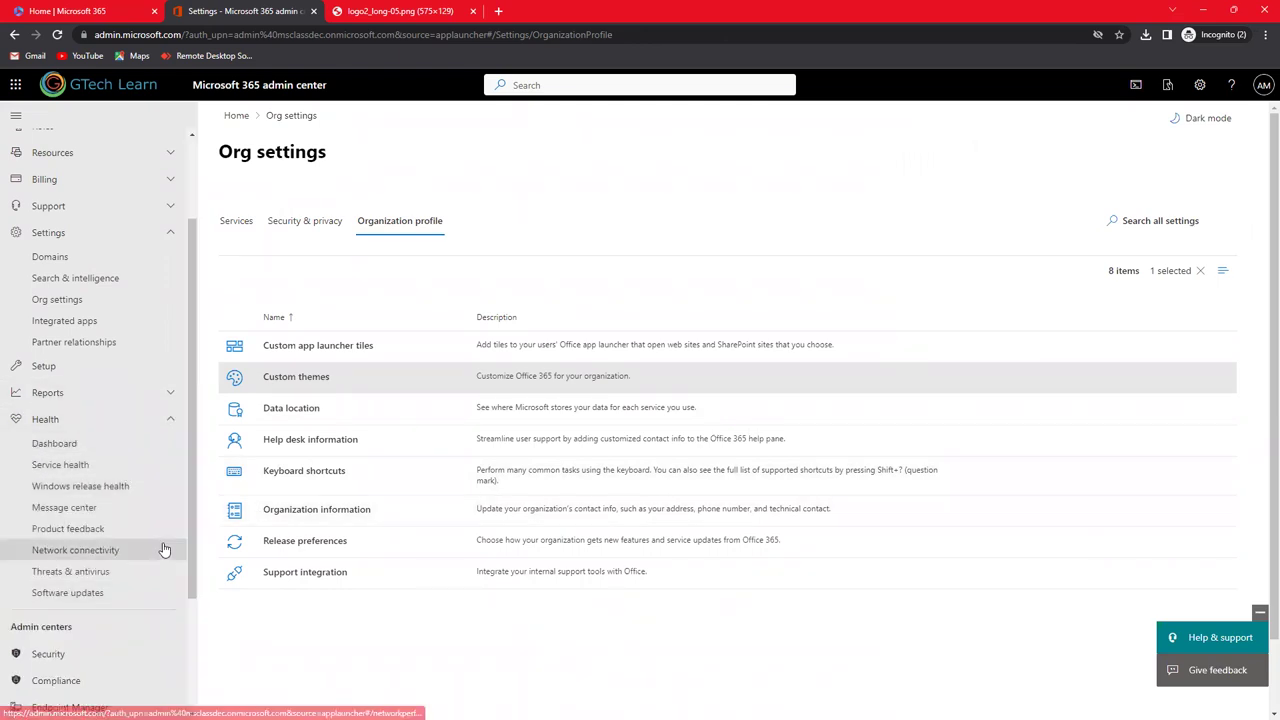
pyautogui.click(80, 206)
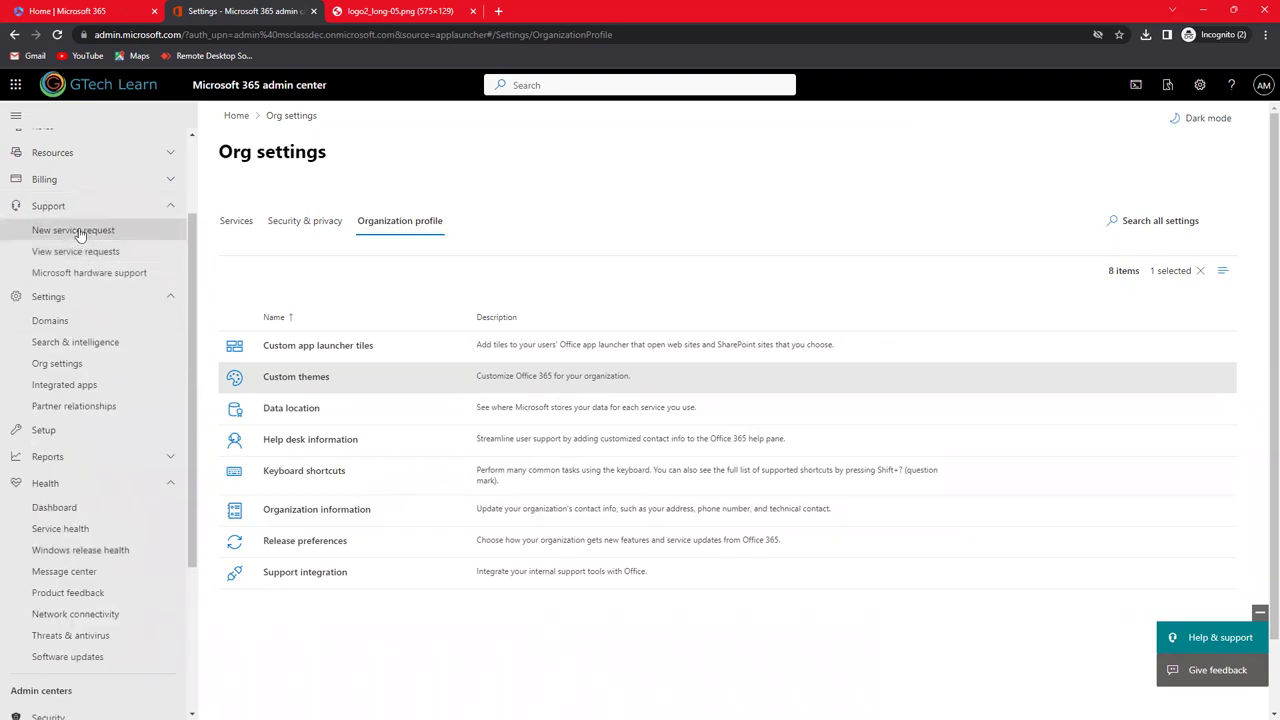
pyautogui.click(80, 232)
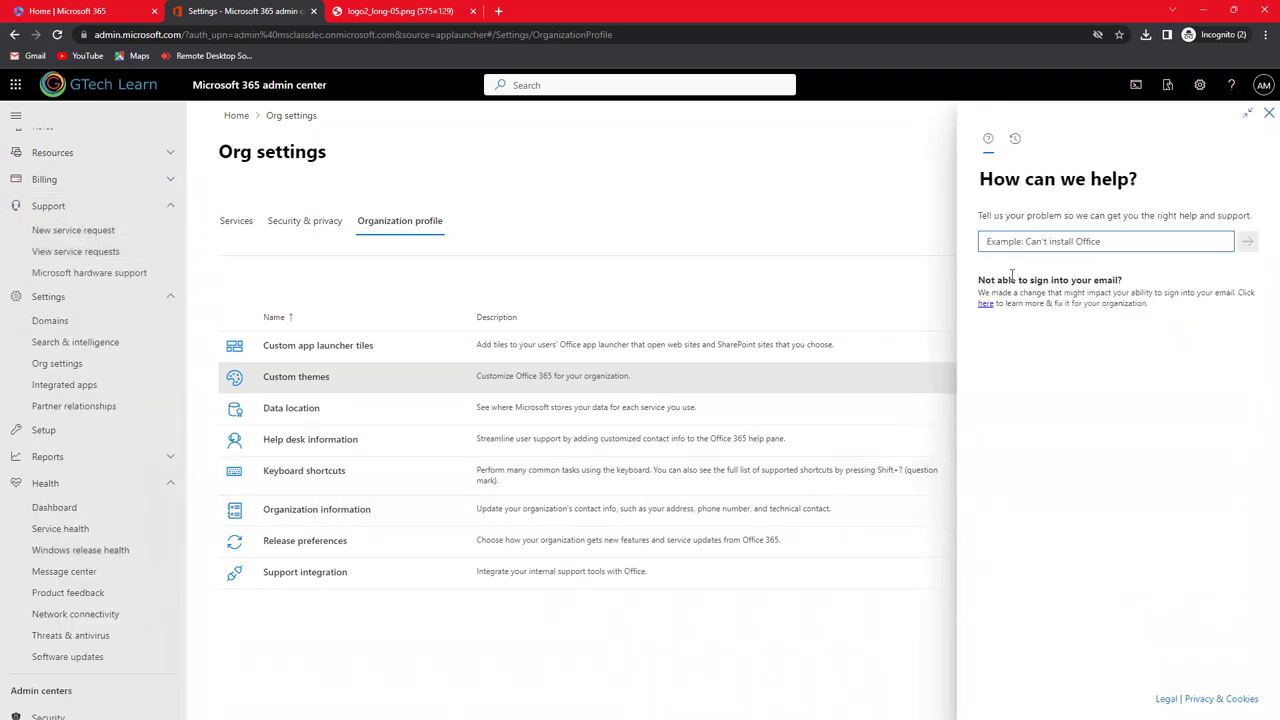
# Search help for 'teams' and pick the Can't Schedule a Teams Live Event problem.
pyautogui.click(1075, 241)
pyautogui.write('teams')
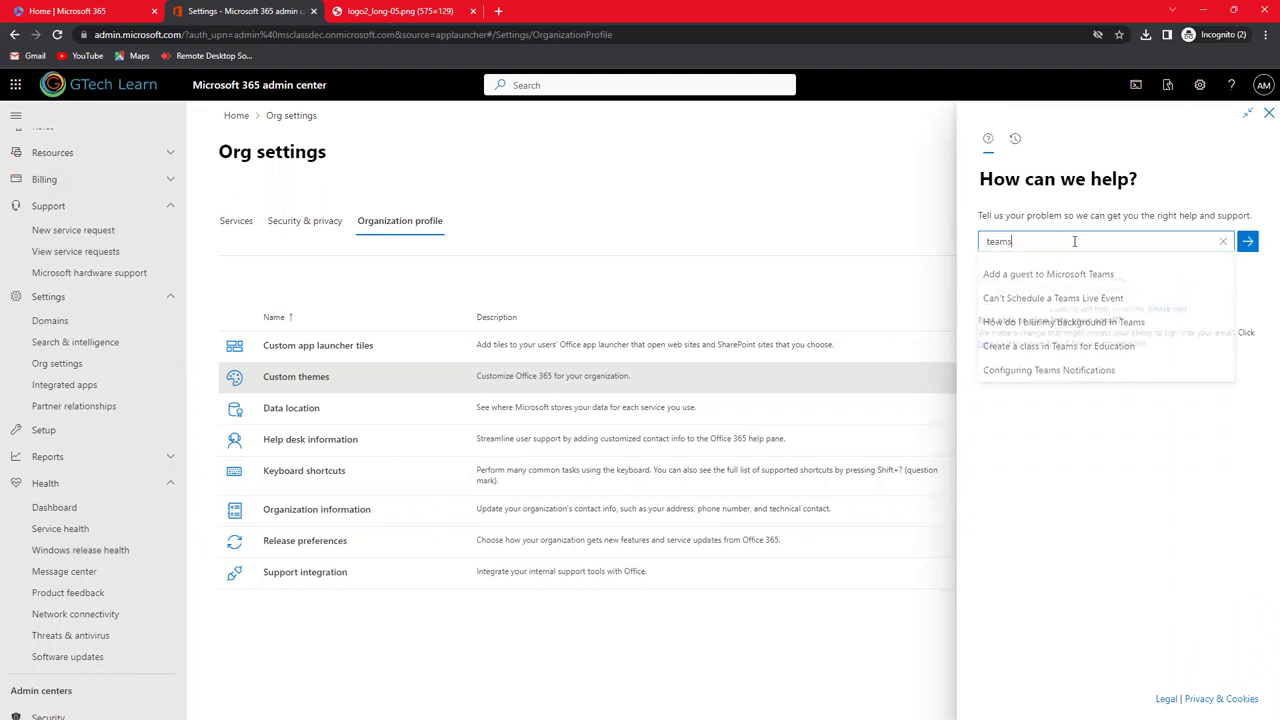
pyautogui.click(1063, 301)
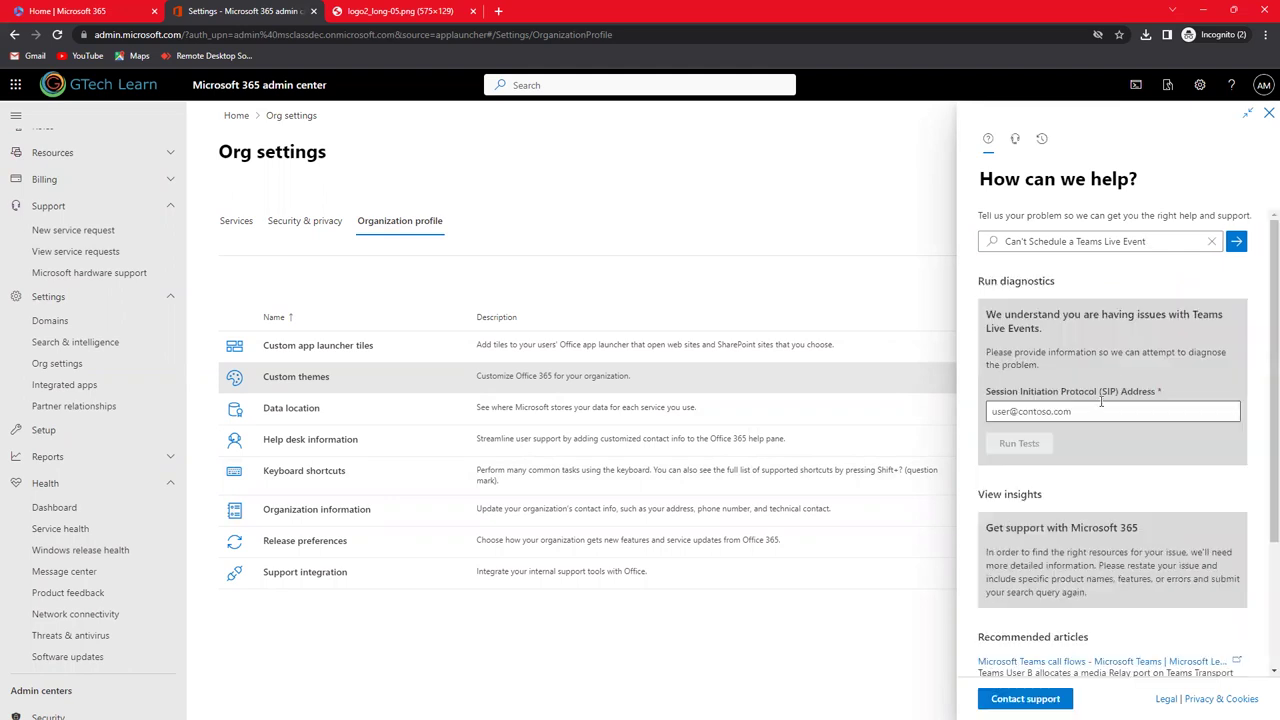
pyautogui.scroll(-3, 1105, 411)
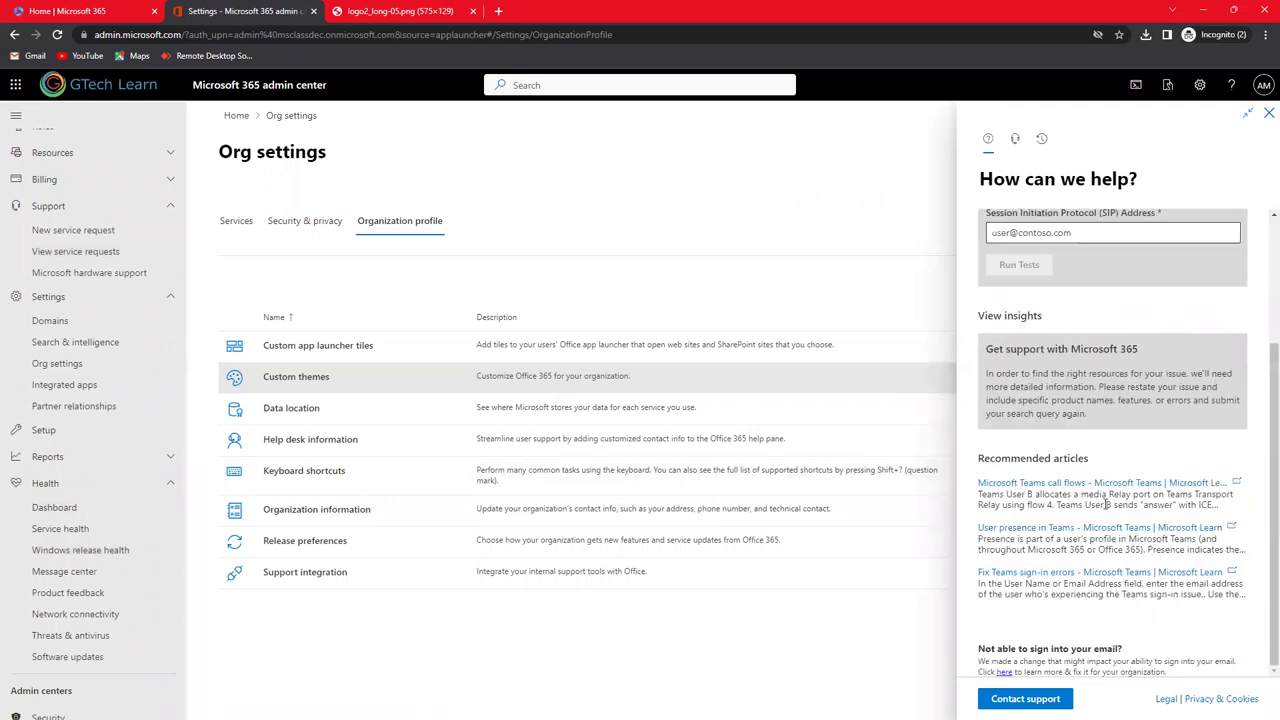
pyautogui.scroll(4, 1105, 504)
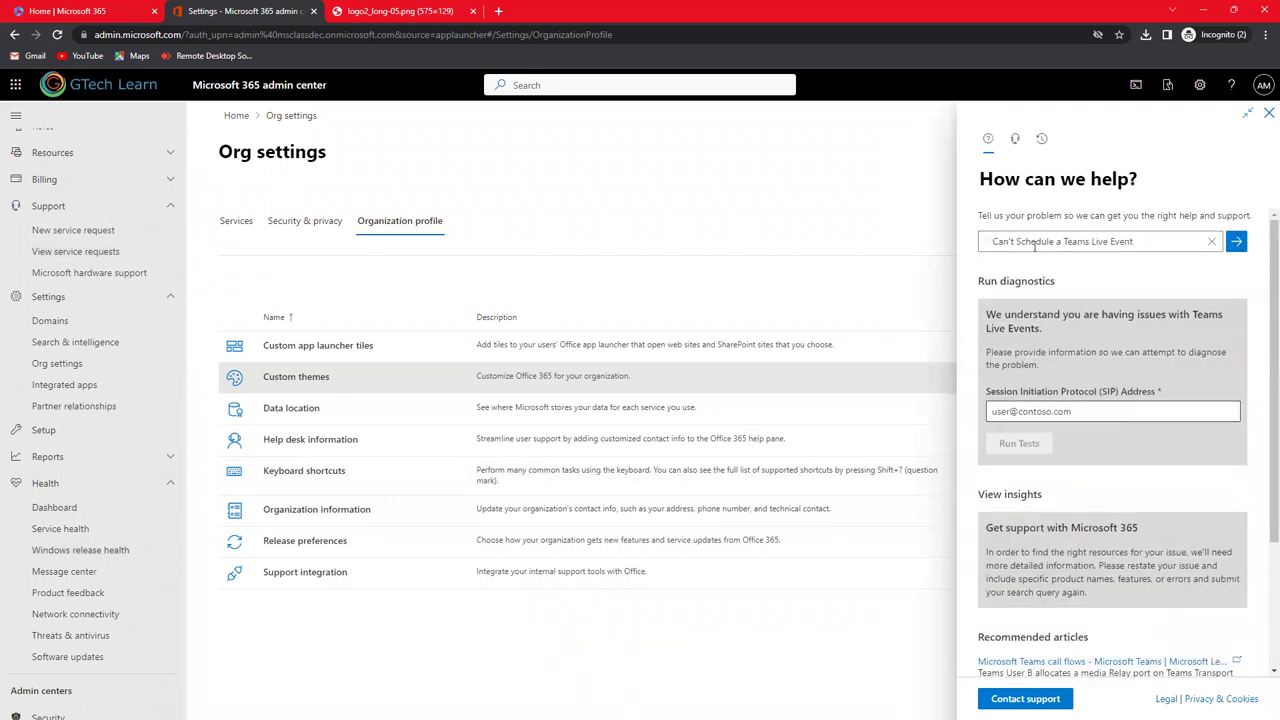
pyautogui.moveTo(988, 316); pyautogui.dragTo(1140, 315)
# Review the SIP address diagnostic and recommended articles, then open the Contact support form.
pyautogui.click(1051, 415)
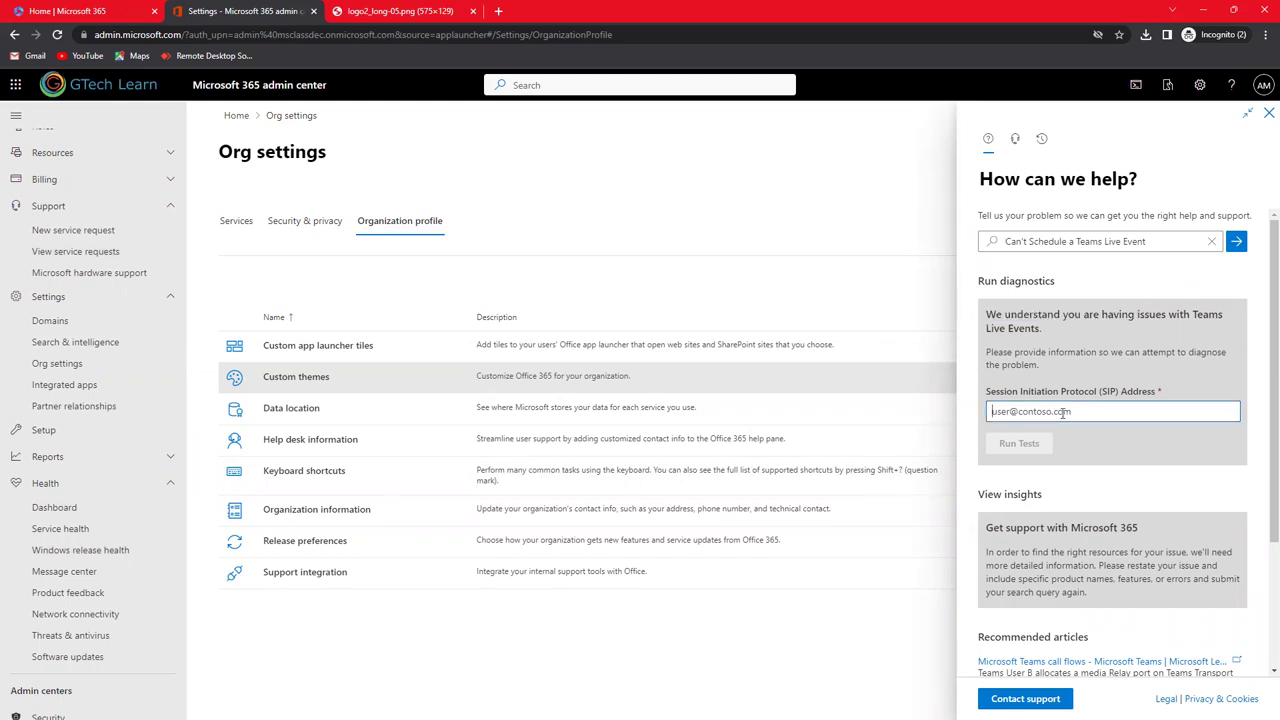
pyautogui.scroll(-2, 1052, 430)
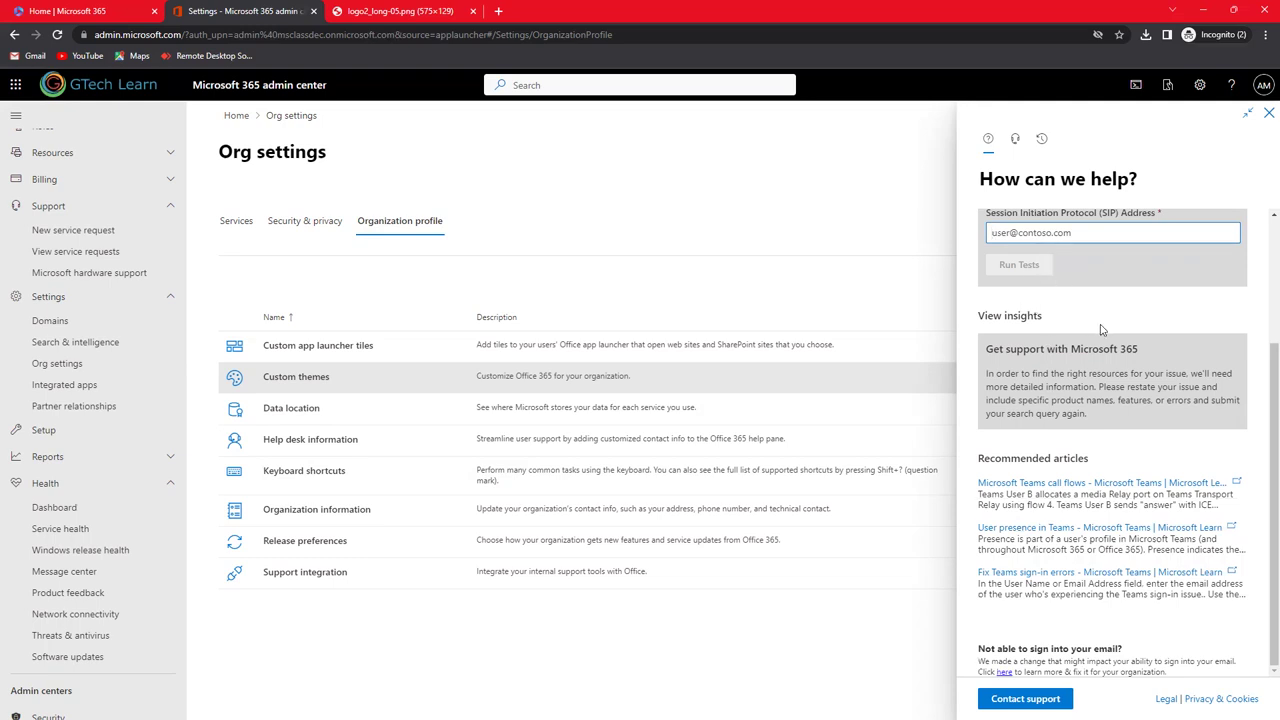
pyautogui.scroll(1, 1101, 380)
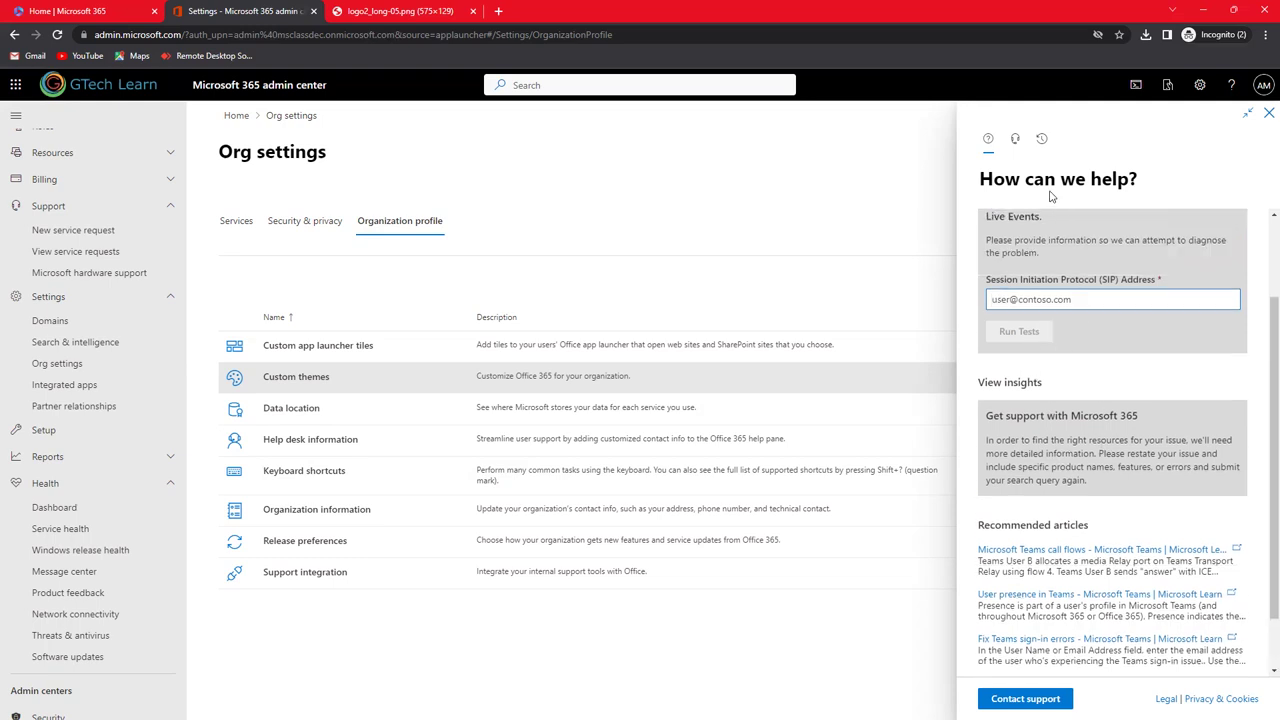
pyautogui.click(1015, 138)
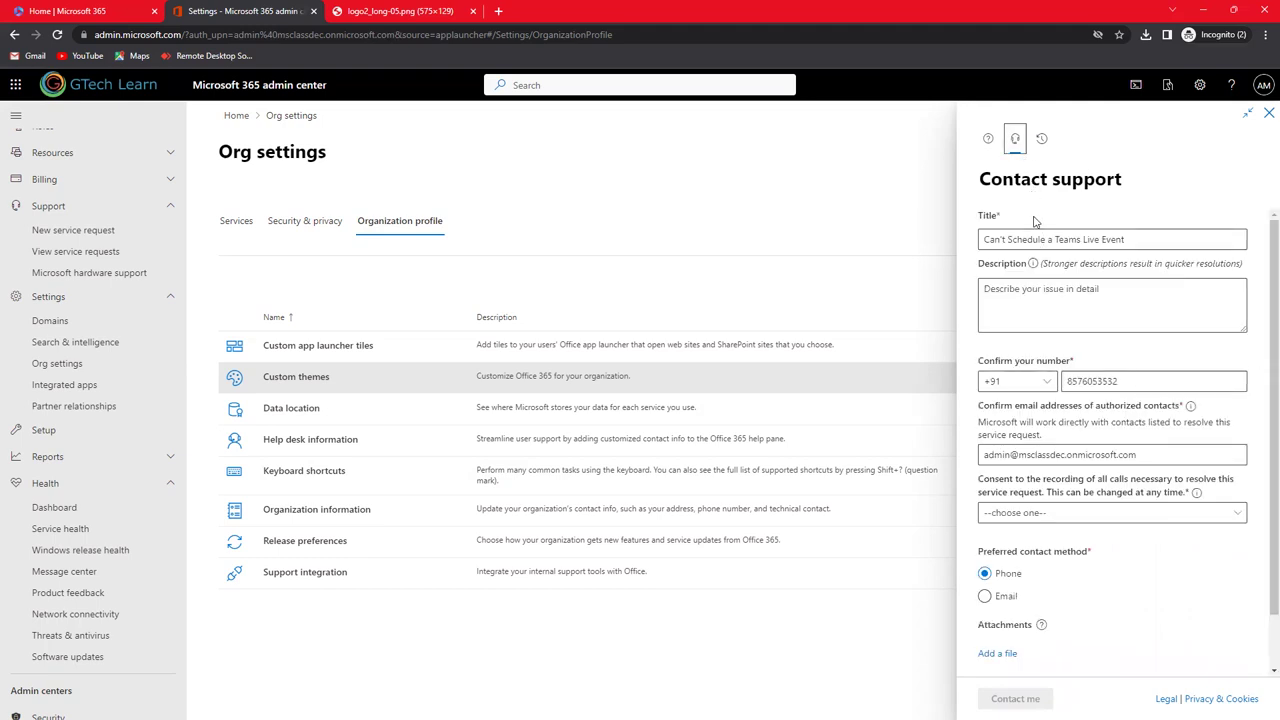
# Open the 'Cannot add guest to teams' request from history, read its case communications, and close help.
pyautogui.click(1042, 138)
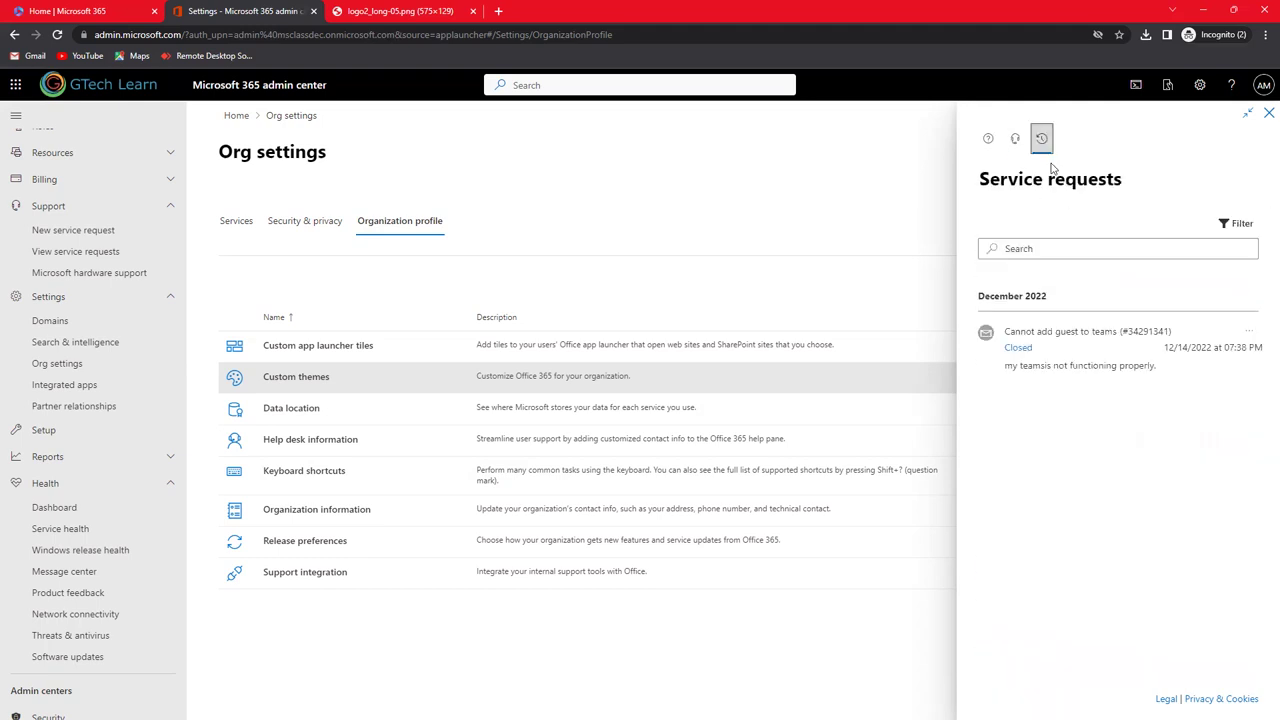
pyautogui.click(1027, 350)
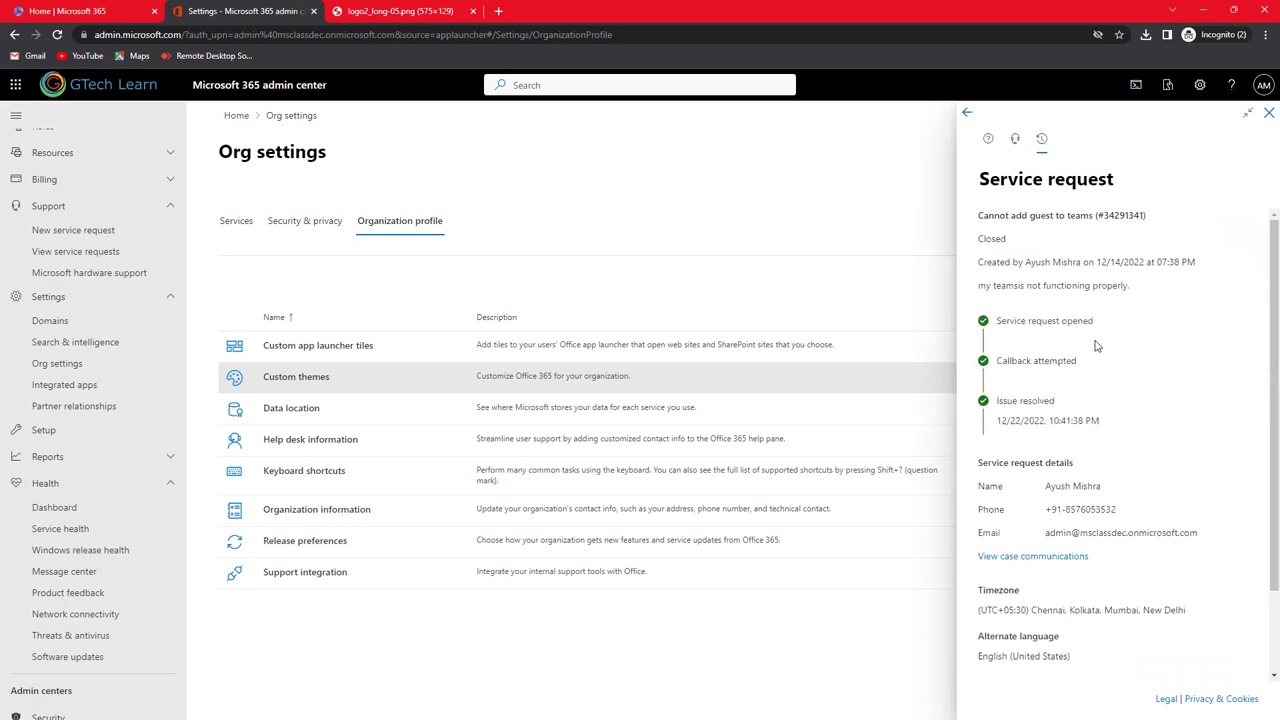
pyautogui.scroll(-2, 1095, 345)
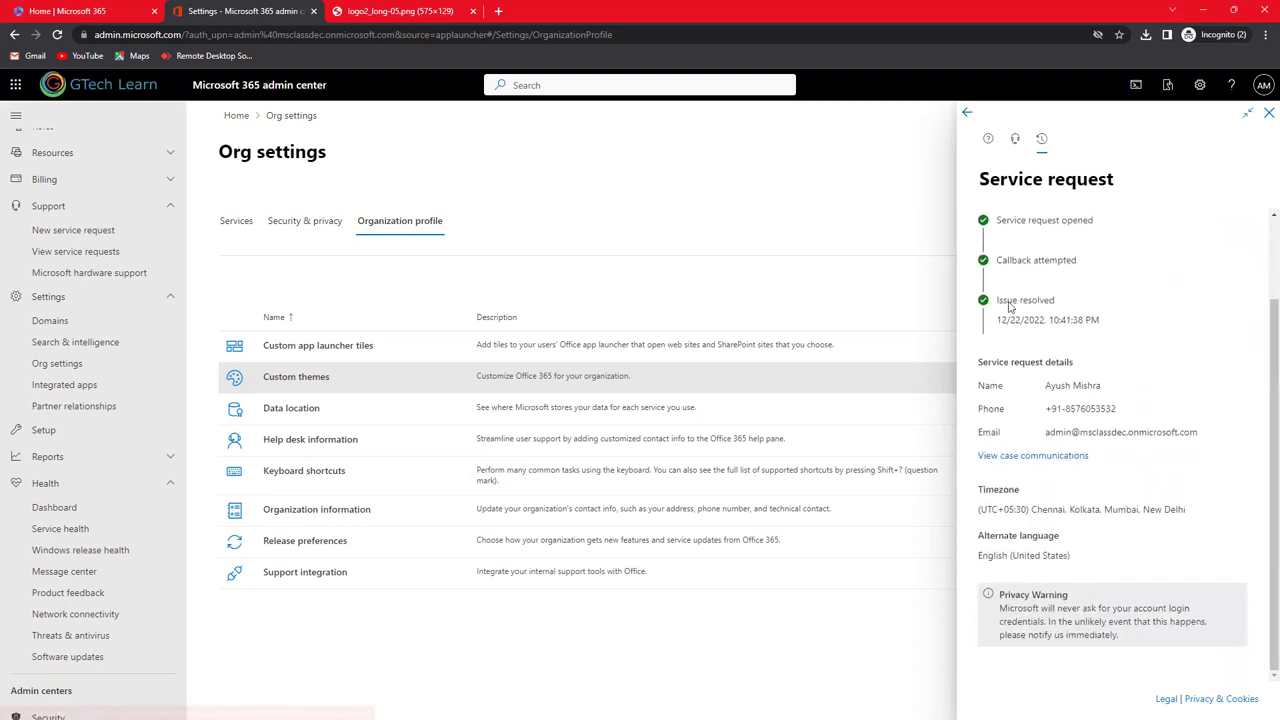
pyautogui.scroll(2, 1008, 306)
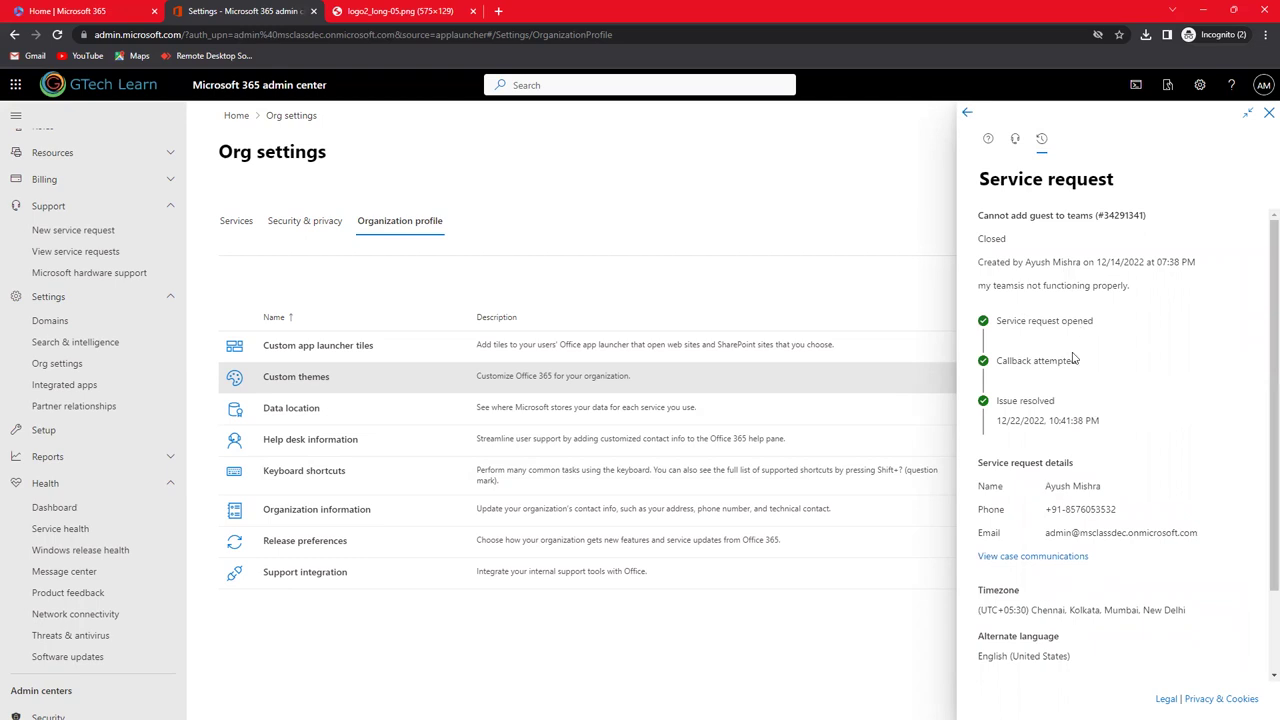
pyautogui.click(1057, 565)
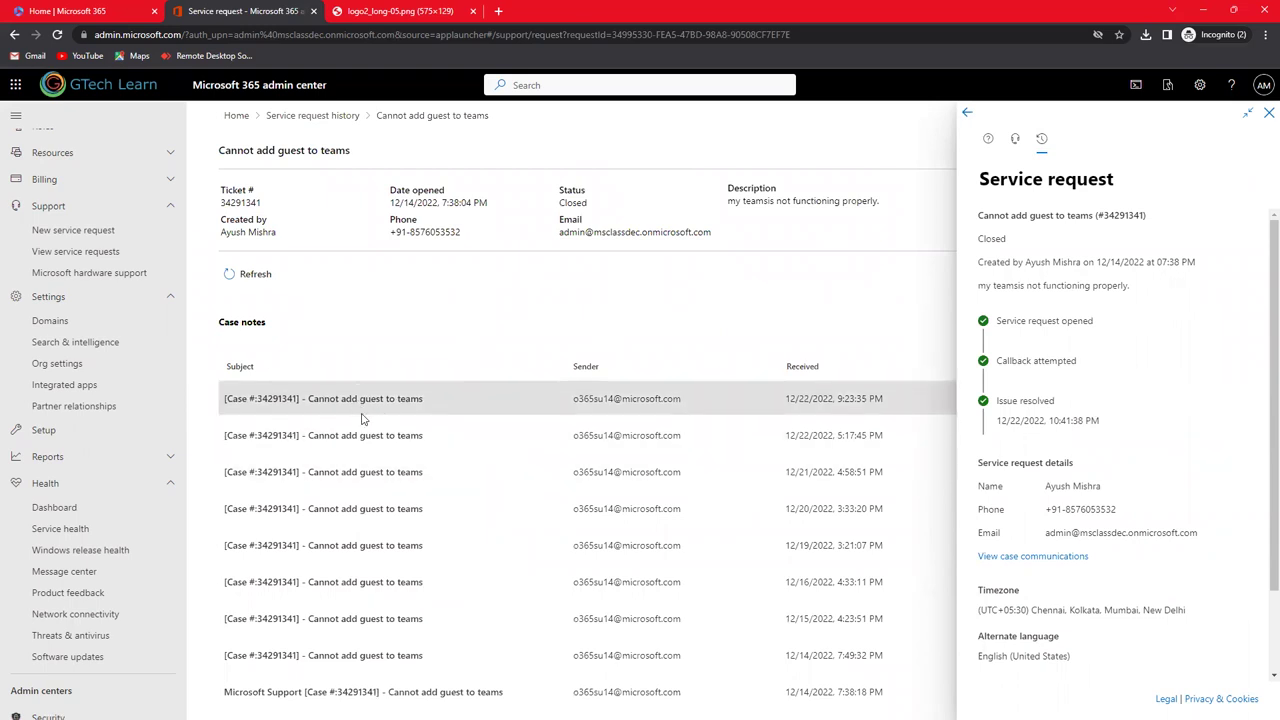
pyautogui.scroll(-1, 380, 473)
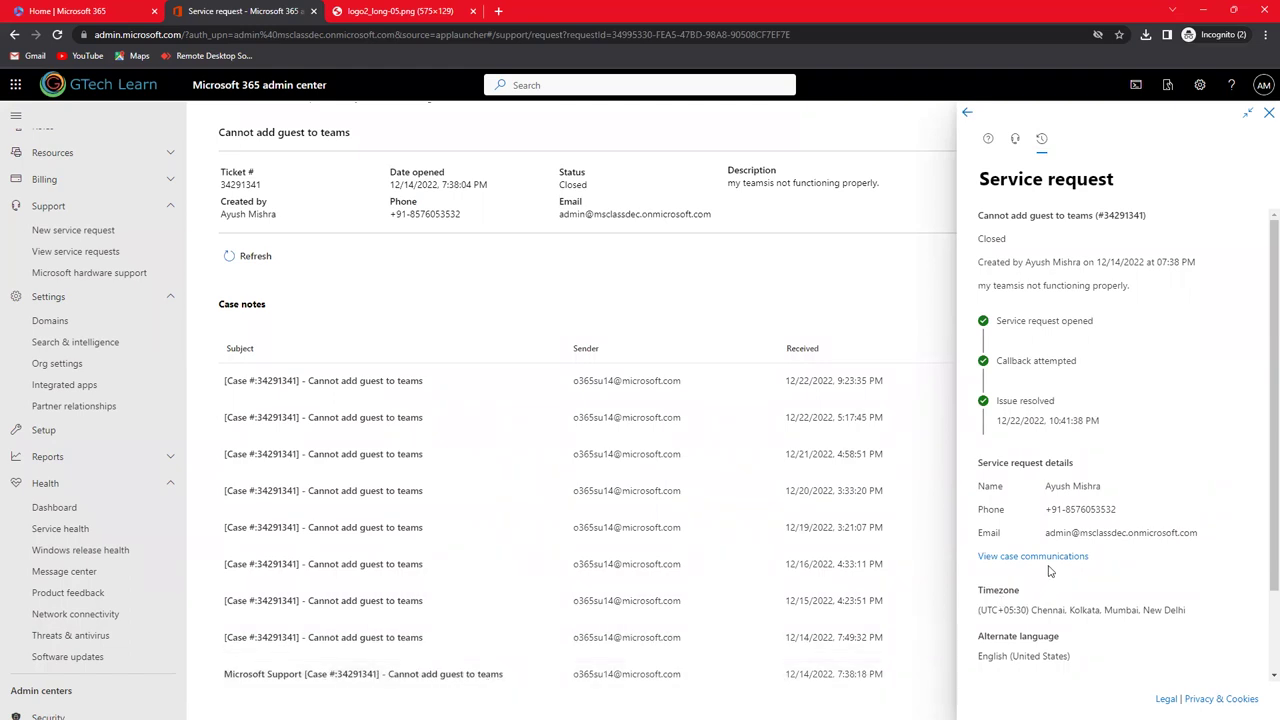
pyautogui.scroll(-2, 1050, 570)
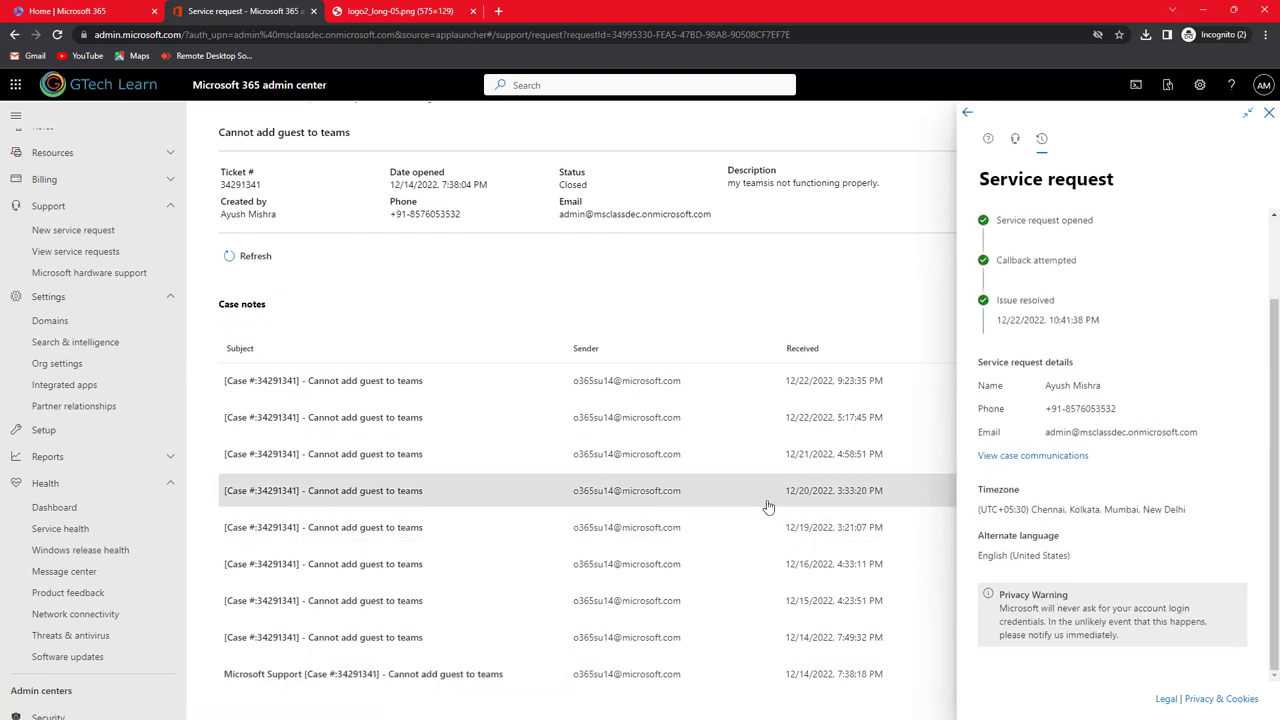
pyautogui.click(1268, 113)
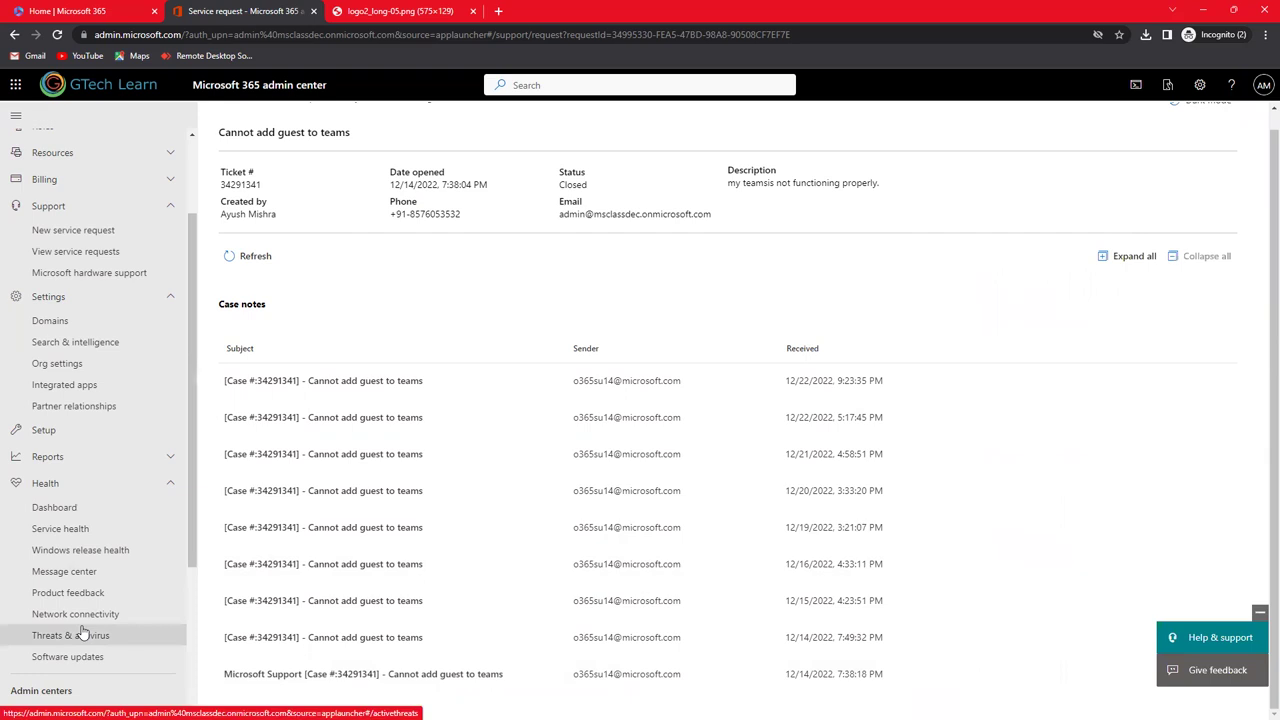
# Open the Health dashboard and scroll through the full service health list of Microsoft services.
pyautogui.click(70, 511)
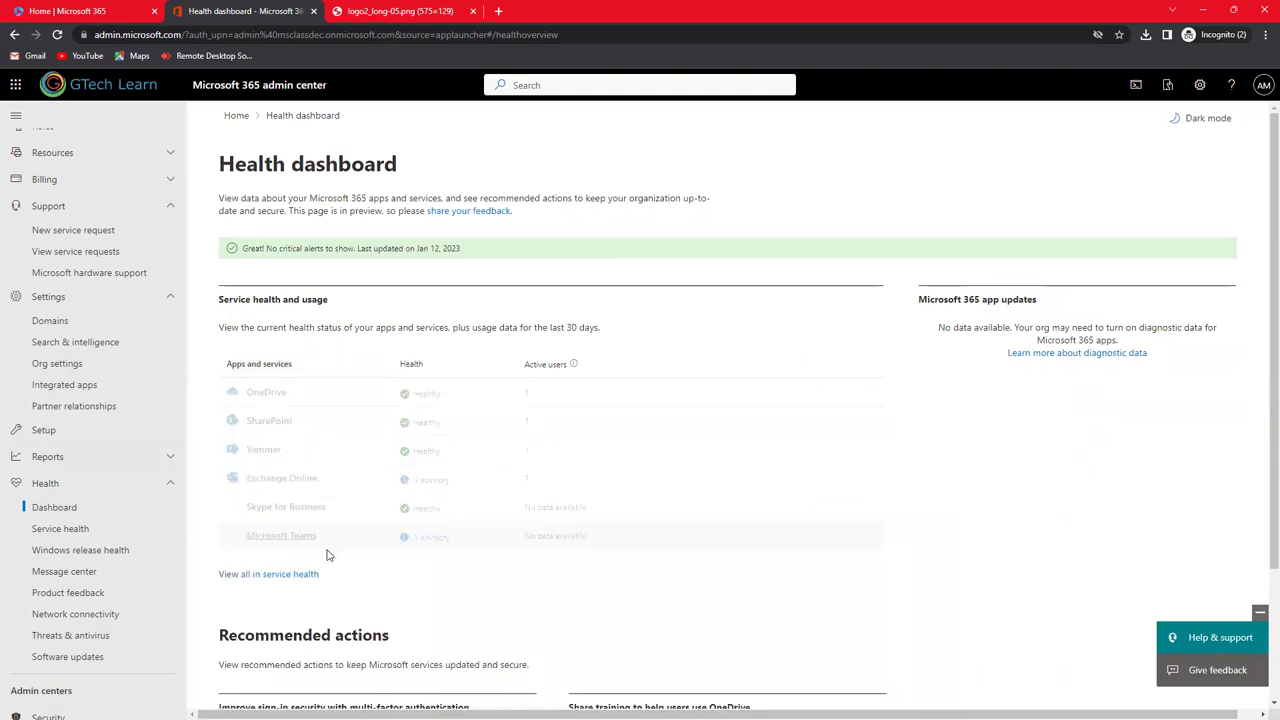
pyautogui.click(242, 576)
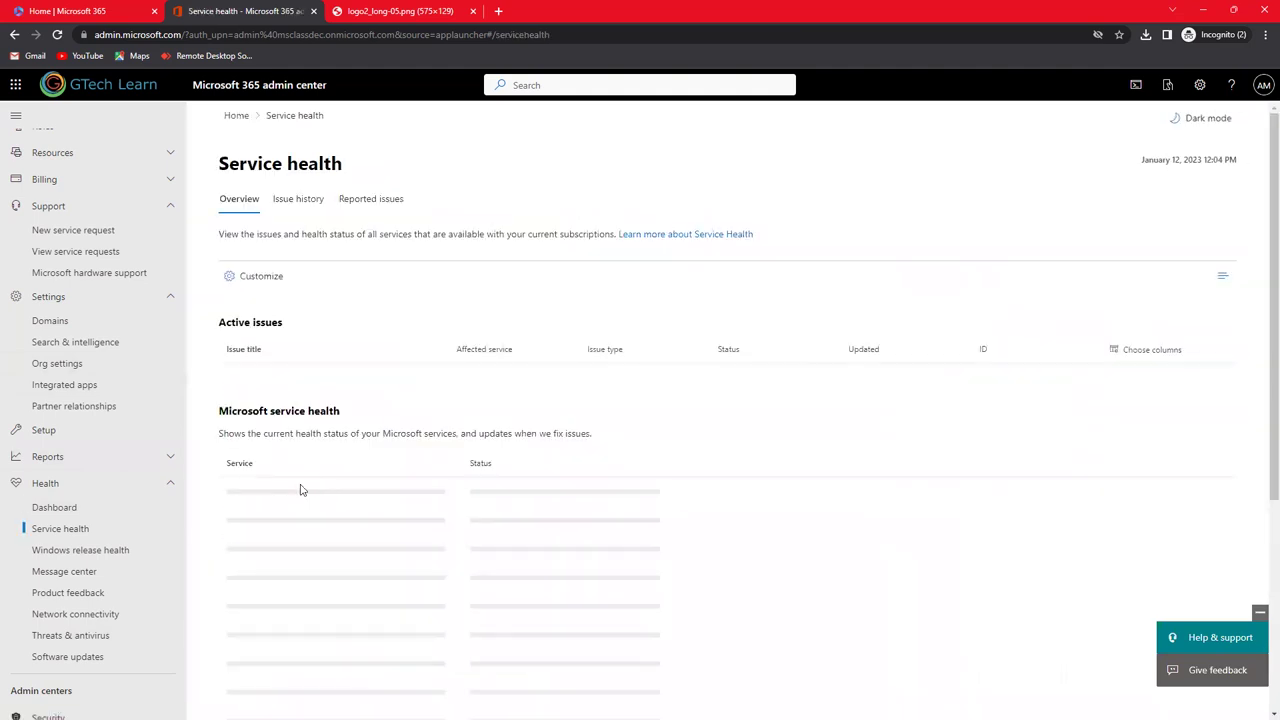
pyautogui.scroll(-5, 320, 535)
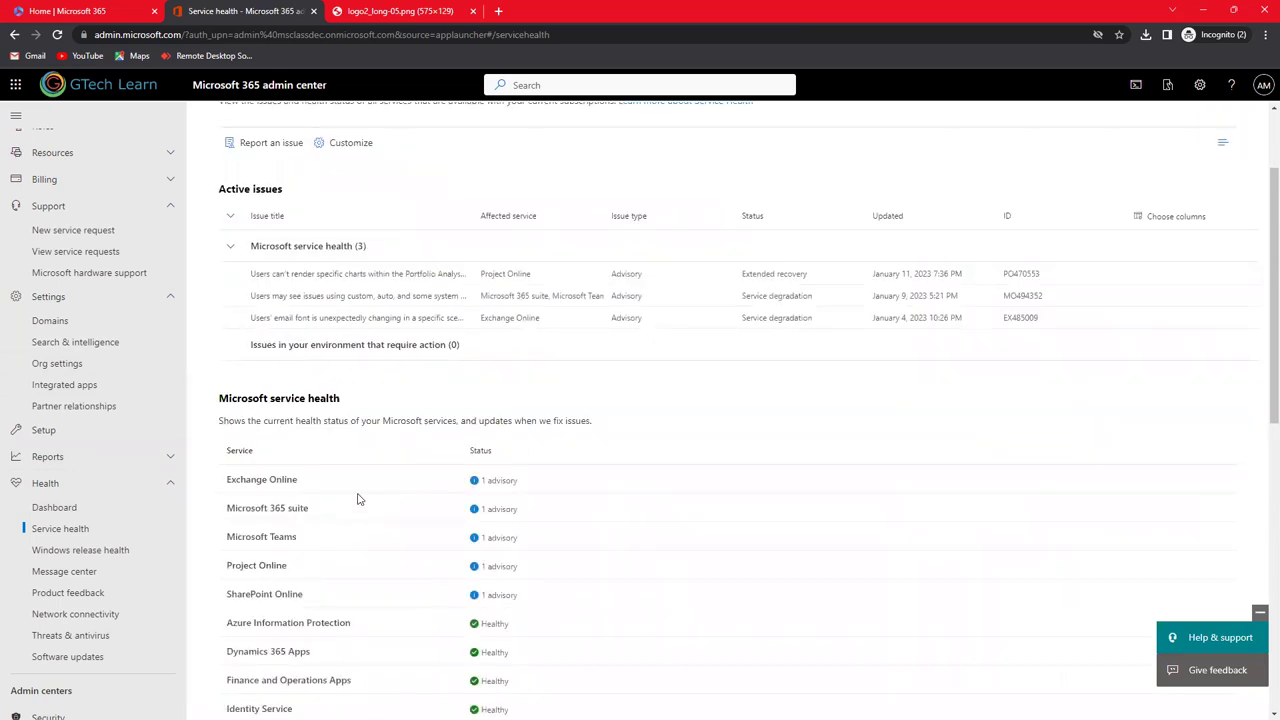
pyautogui.scroll(-5, 410, 441)
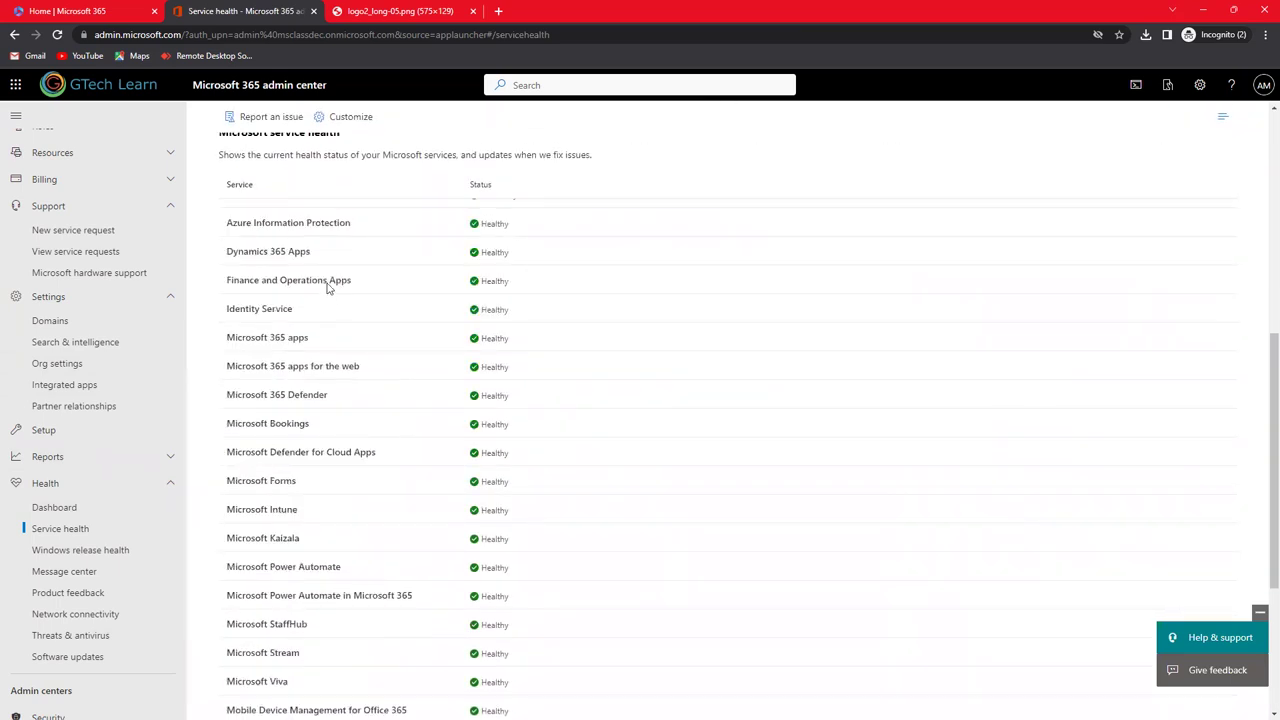
pyautogui.scroll(10, 295, 628)
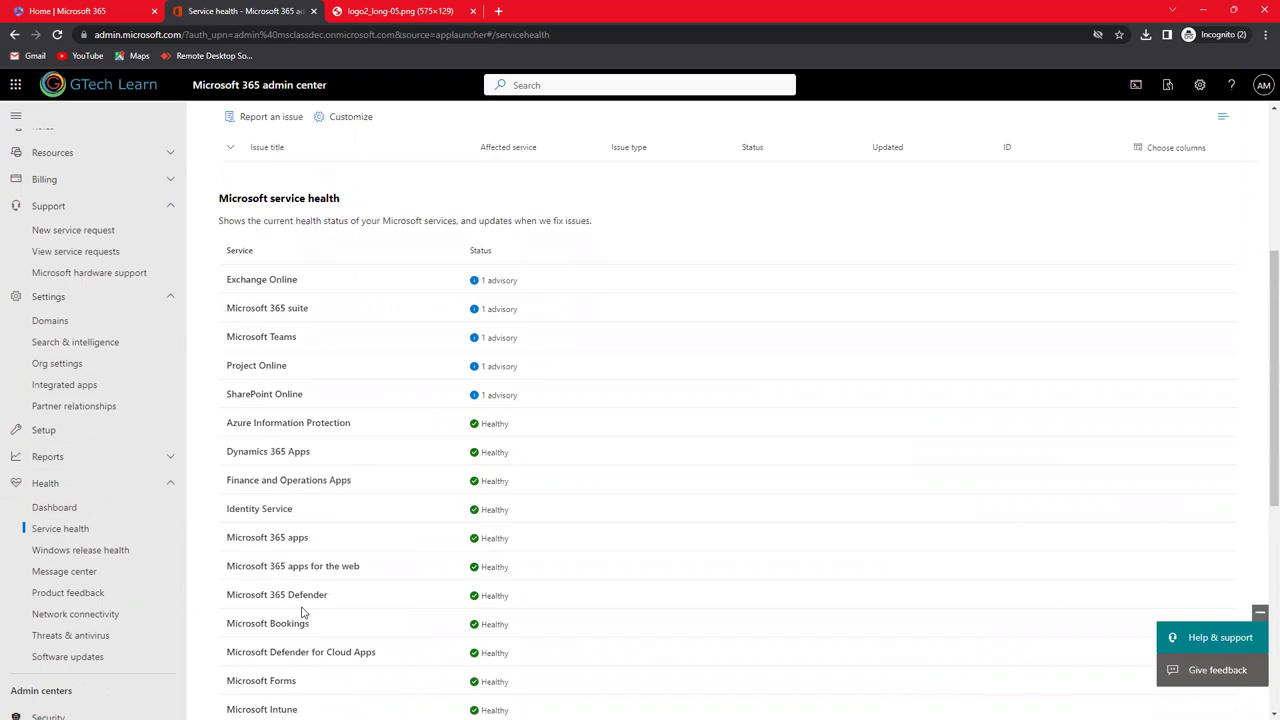
pyautogui.scroll(-4, 420, 580)
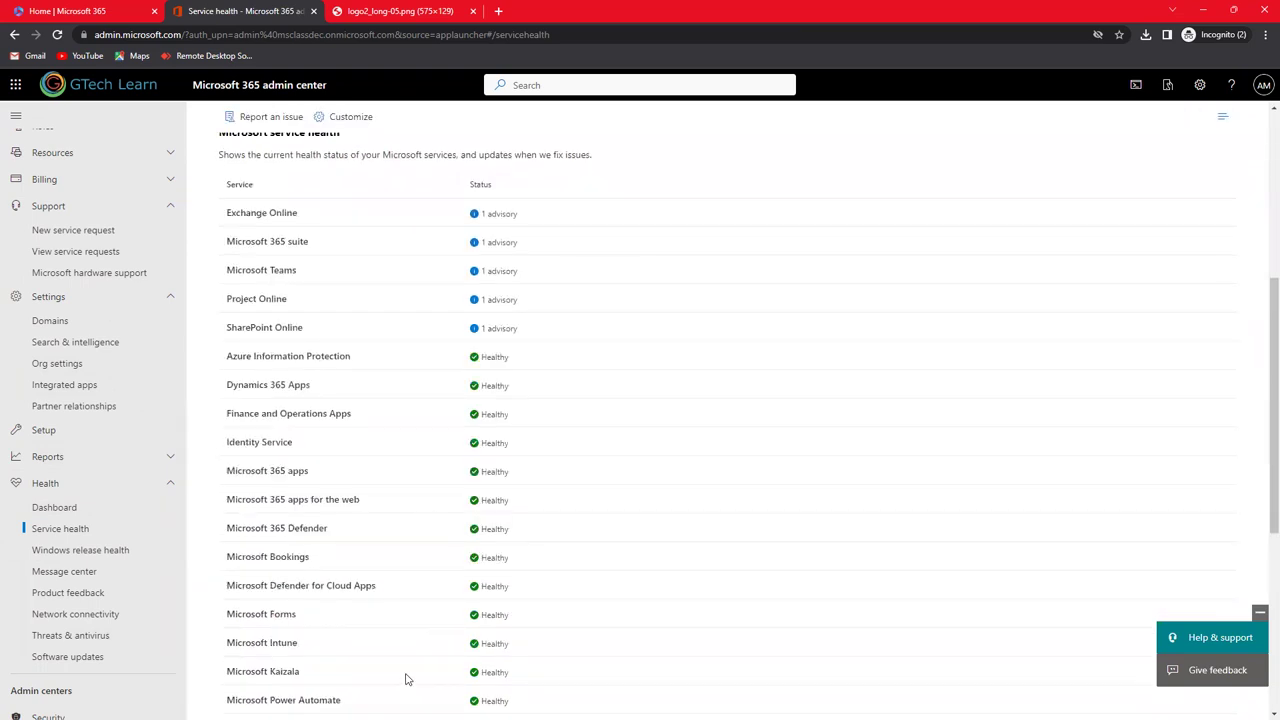
pyautogui.scroll(3, 102, 280)
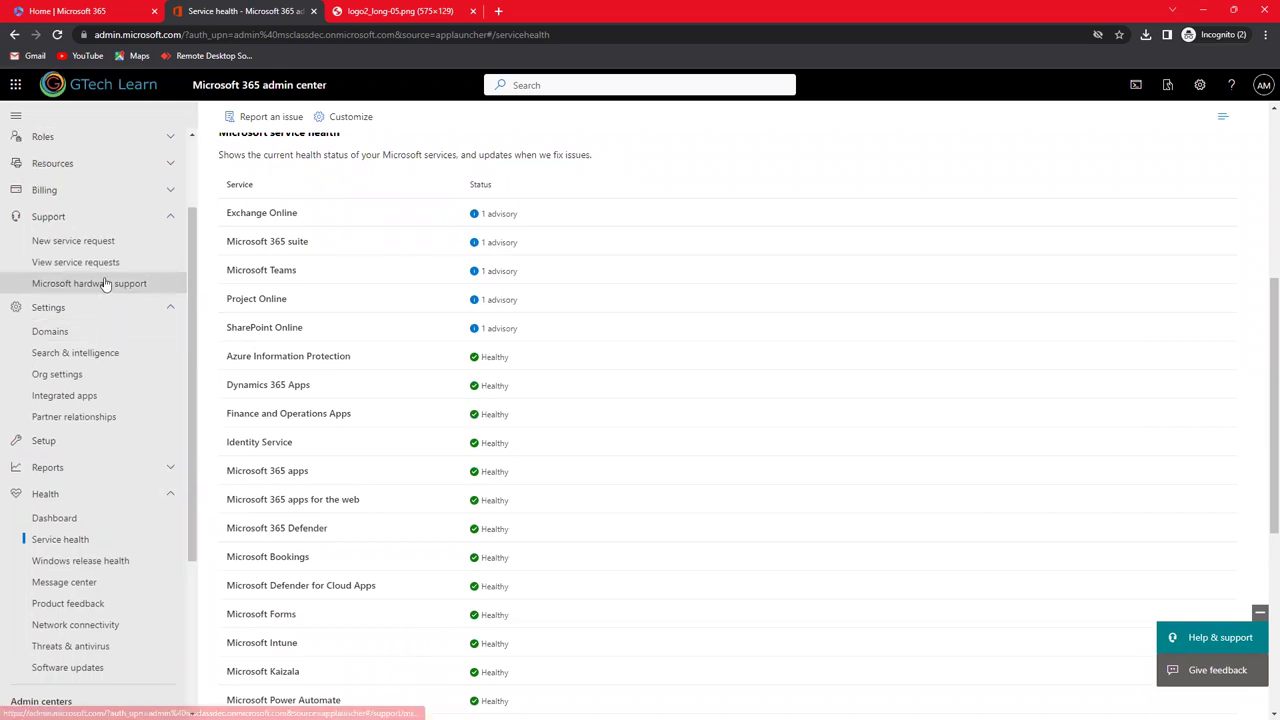
pyautogui.click(85, 172)
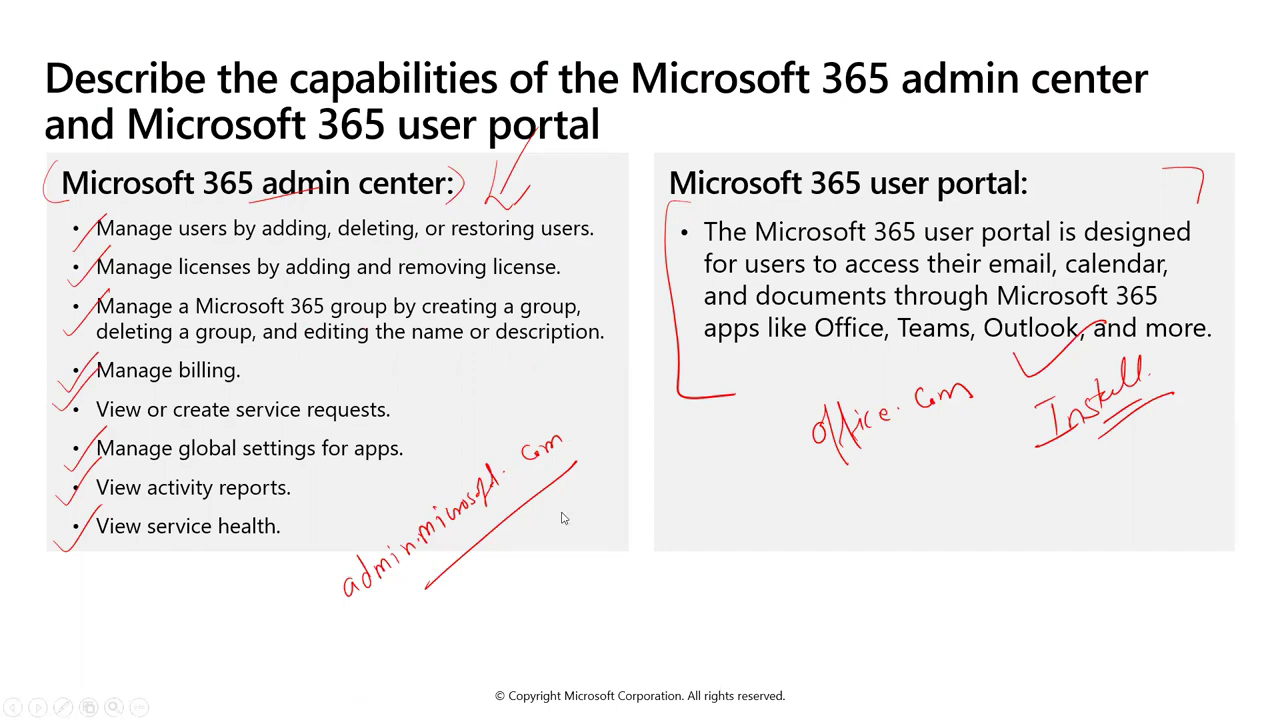
# Erase the slide's ink annotations and advance to the slide about admin center reports.
pyautogui.press('e')
pyautogui.press('Right')
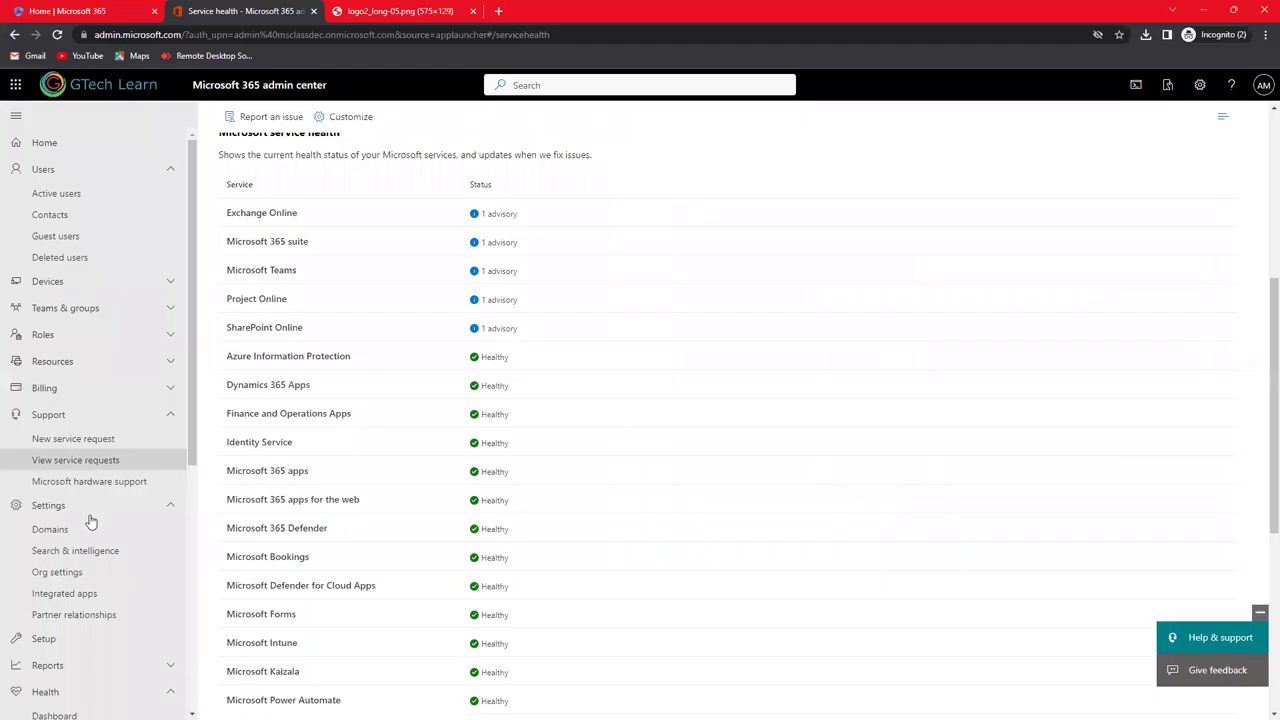
pyautogui.scroll(-5, 88, 523)
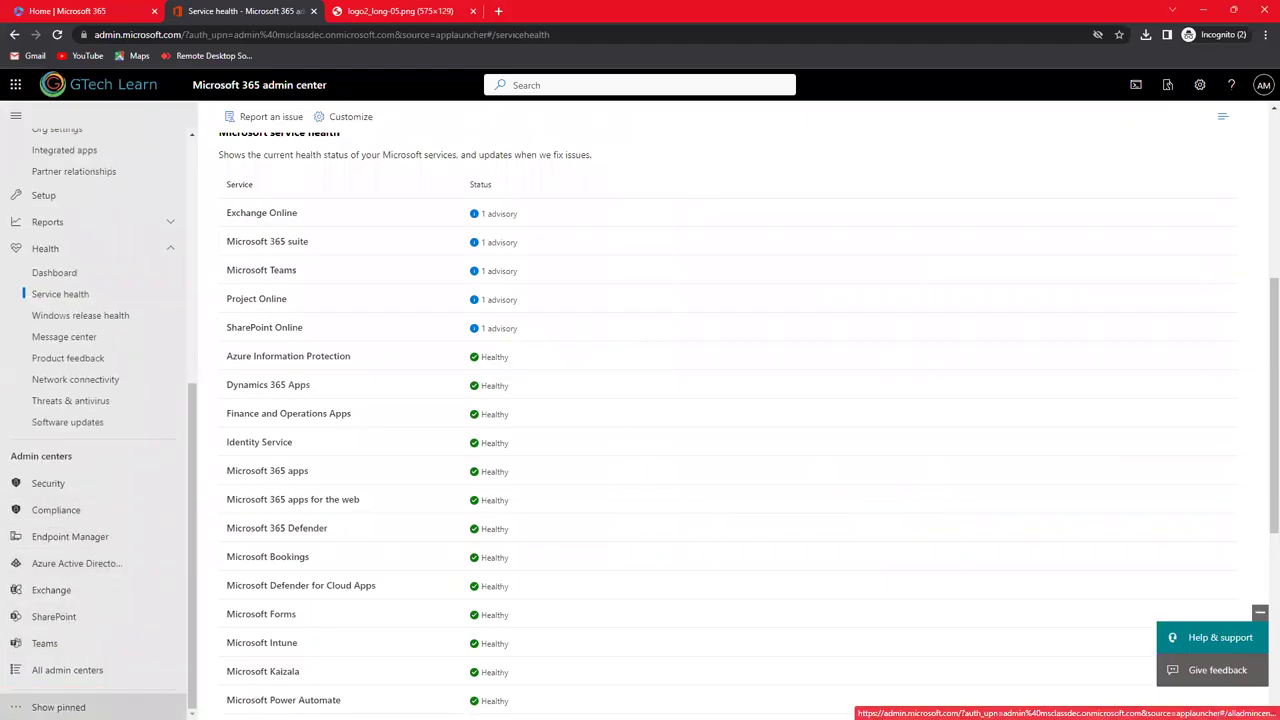
# Open All admin centers and scroll through the specialist centers from Azure Active Directory to Security.
pyautogui.click(57, 678)
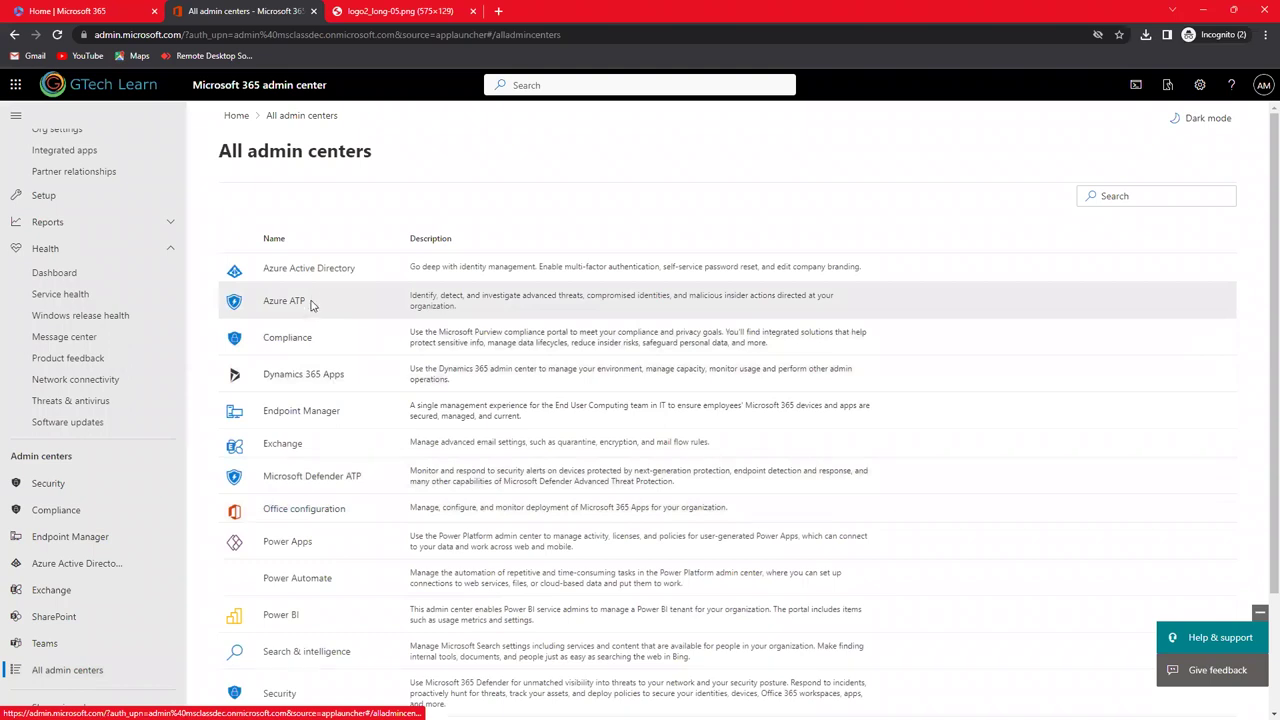
pyautogui.scroll(-3, 313, 286)
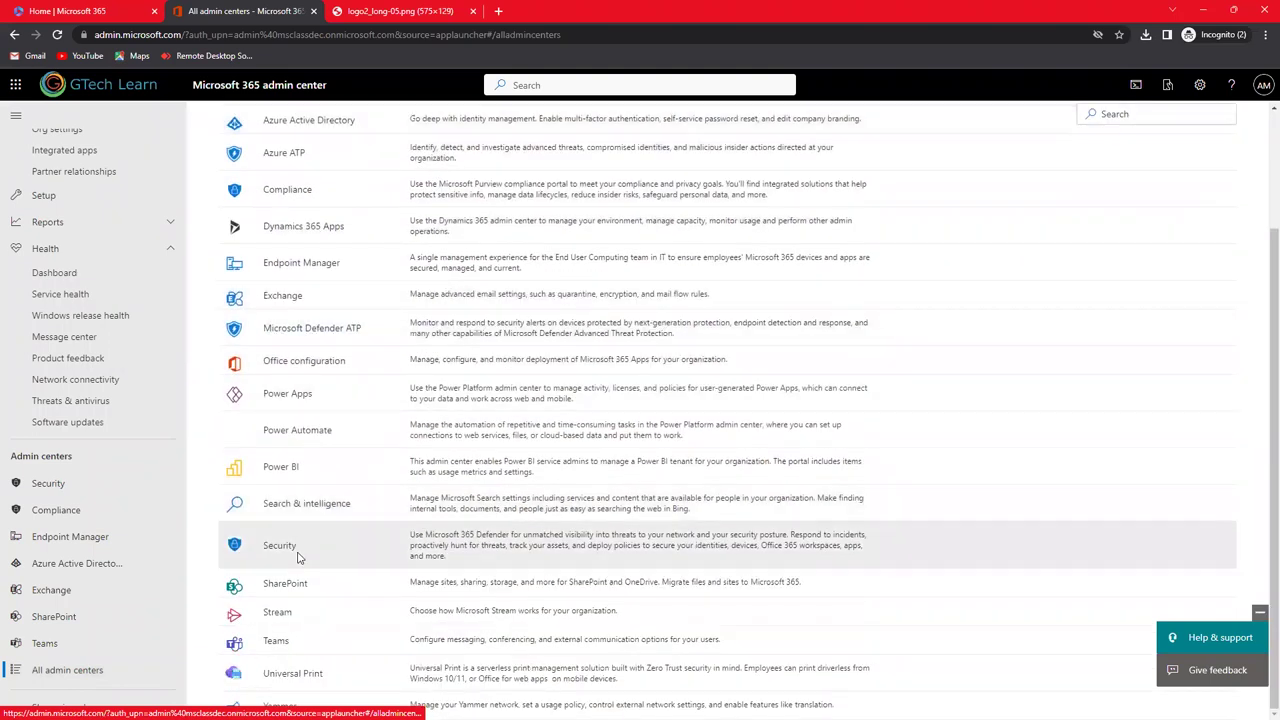
pyautogui.scroll(3, 306, 657)
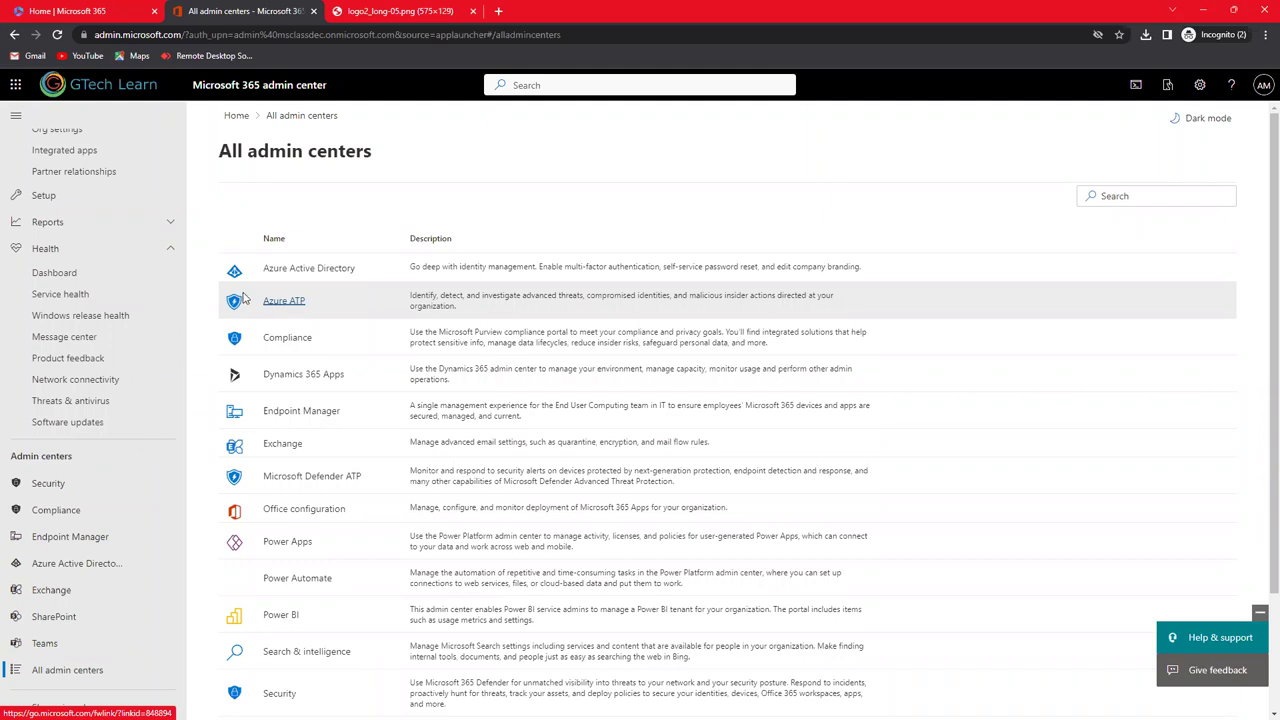
pyautogui.scroll(-2, 316, 596)
pyautogui.scroll(2, 316, 596)
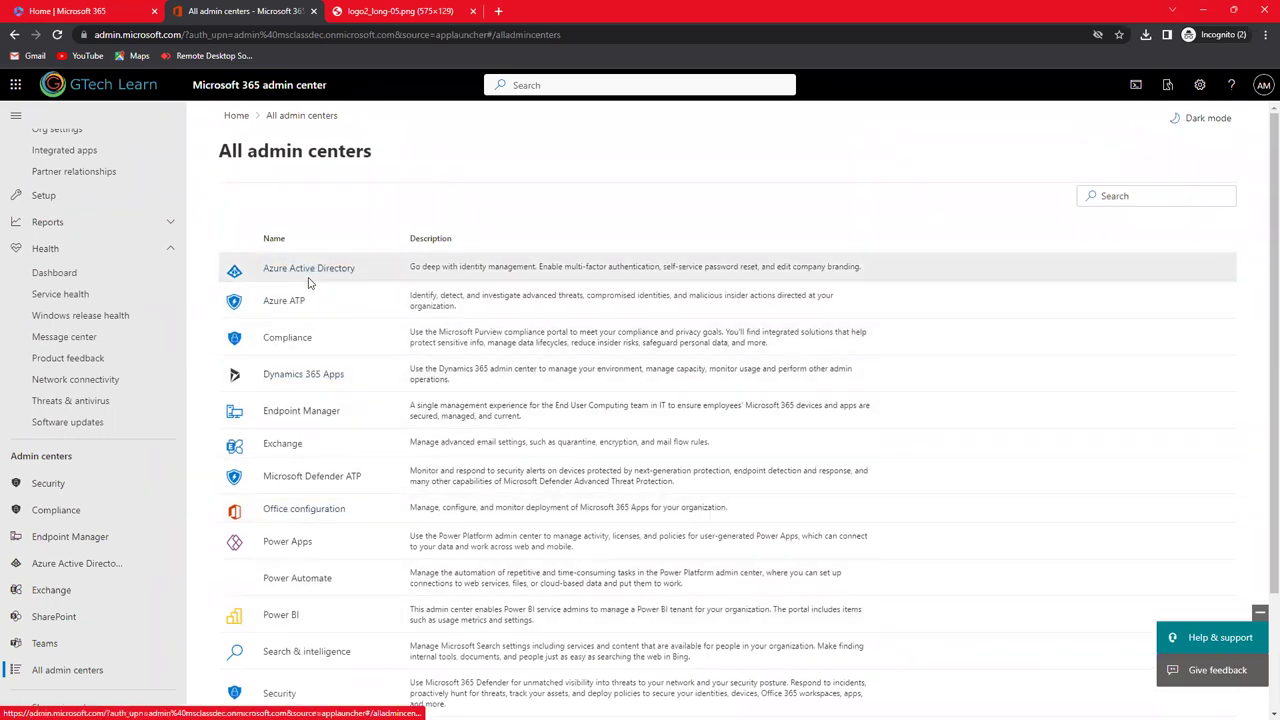
pyautogui.scroll(-2, 312, 280)
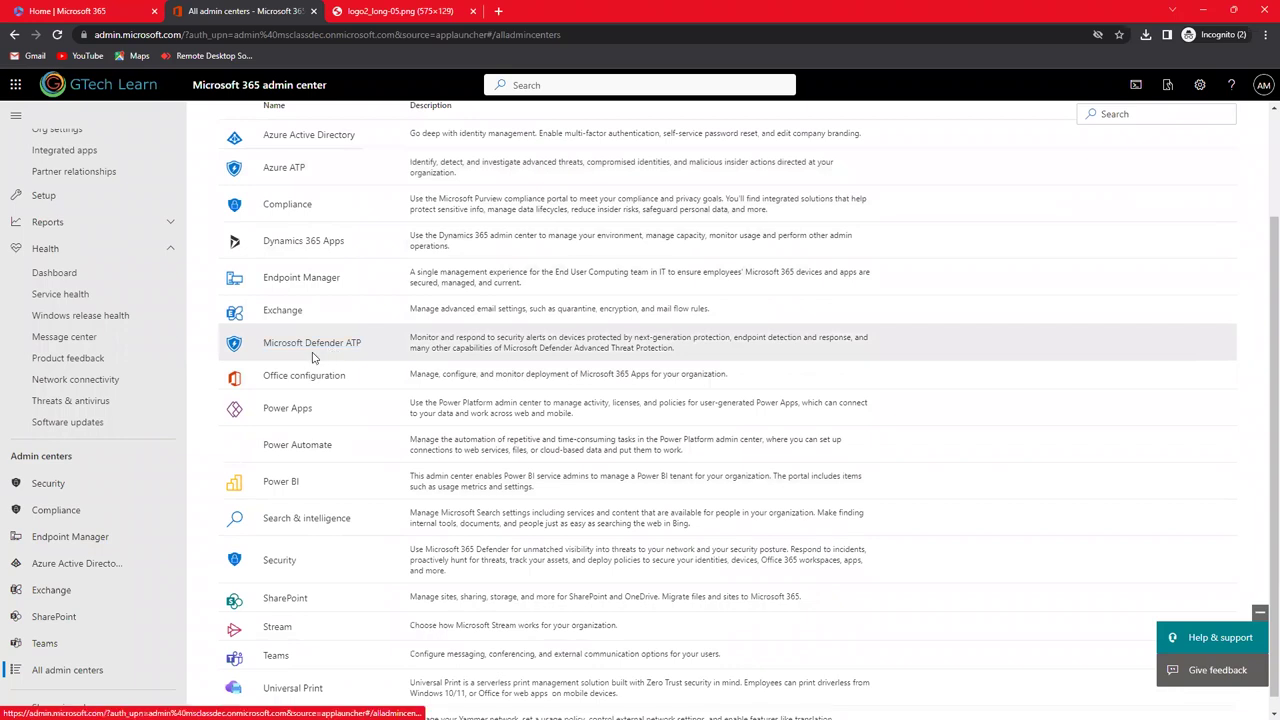
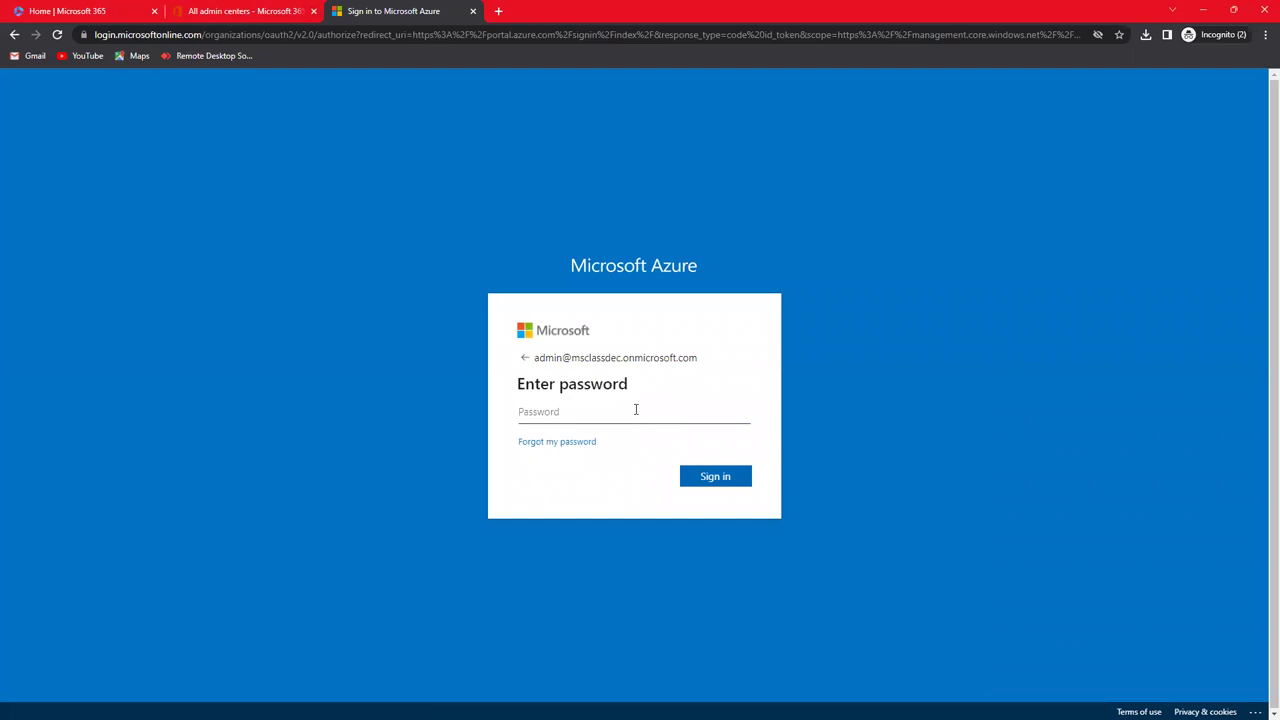
# Sign in with the administrator password, postponing security setup and declining to stay signed in.
pyautogui.write('••••••')
pyautogui.press('Return')
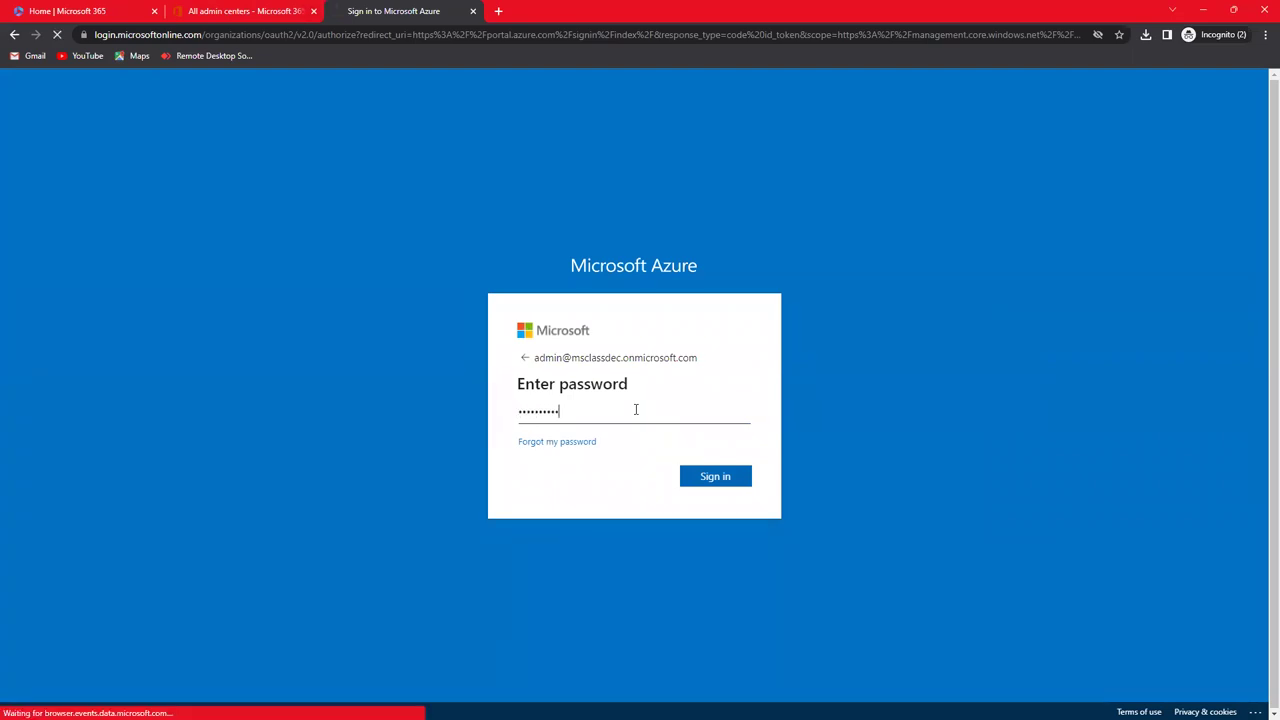
pyautogui.click(665, 434)
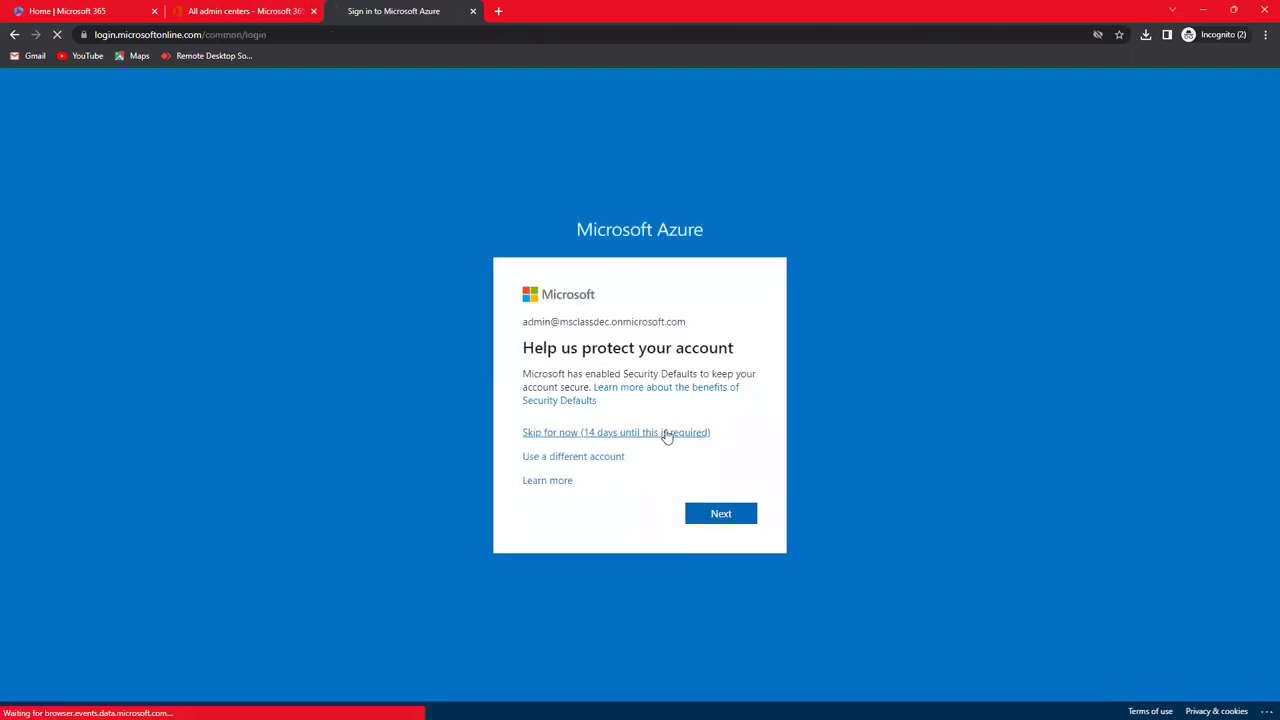
pyautogui.click(620, 490)
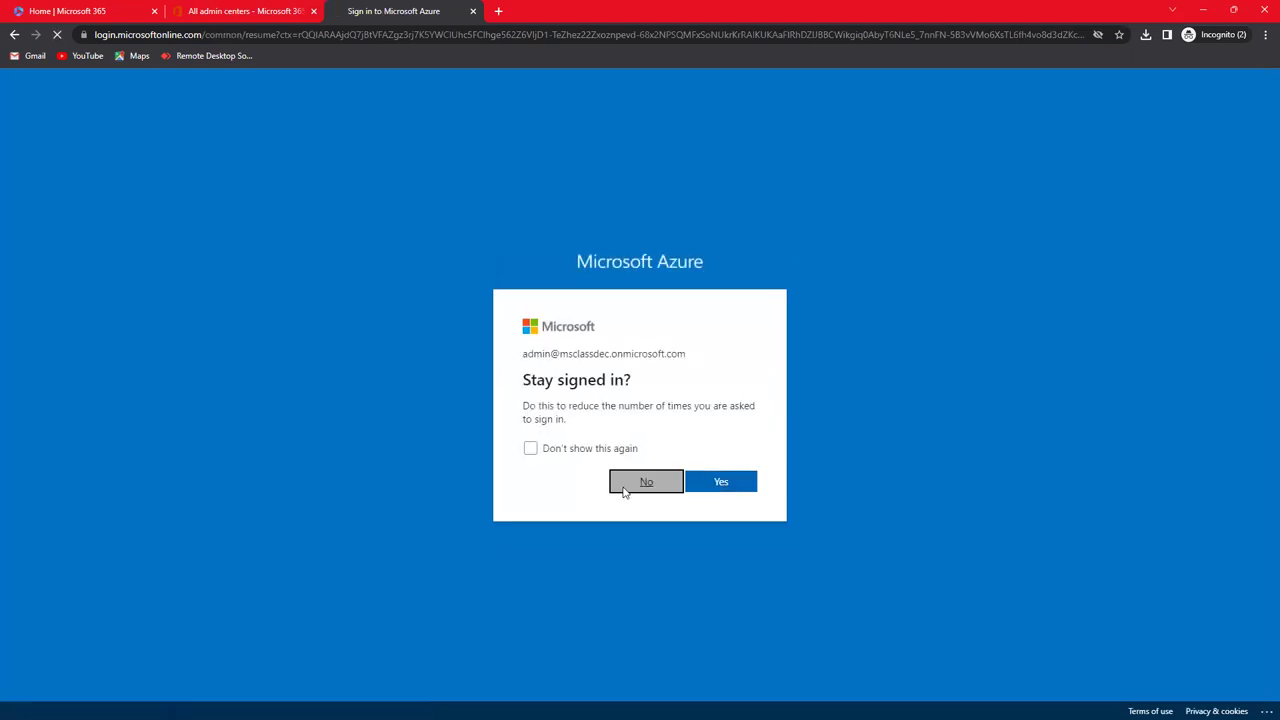
# Close the All admin centers and Microsoft 365 home tabs, then open GTech's Azure Active Directory.
pyautogui.click(306, 10)
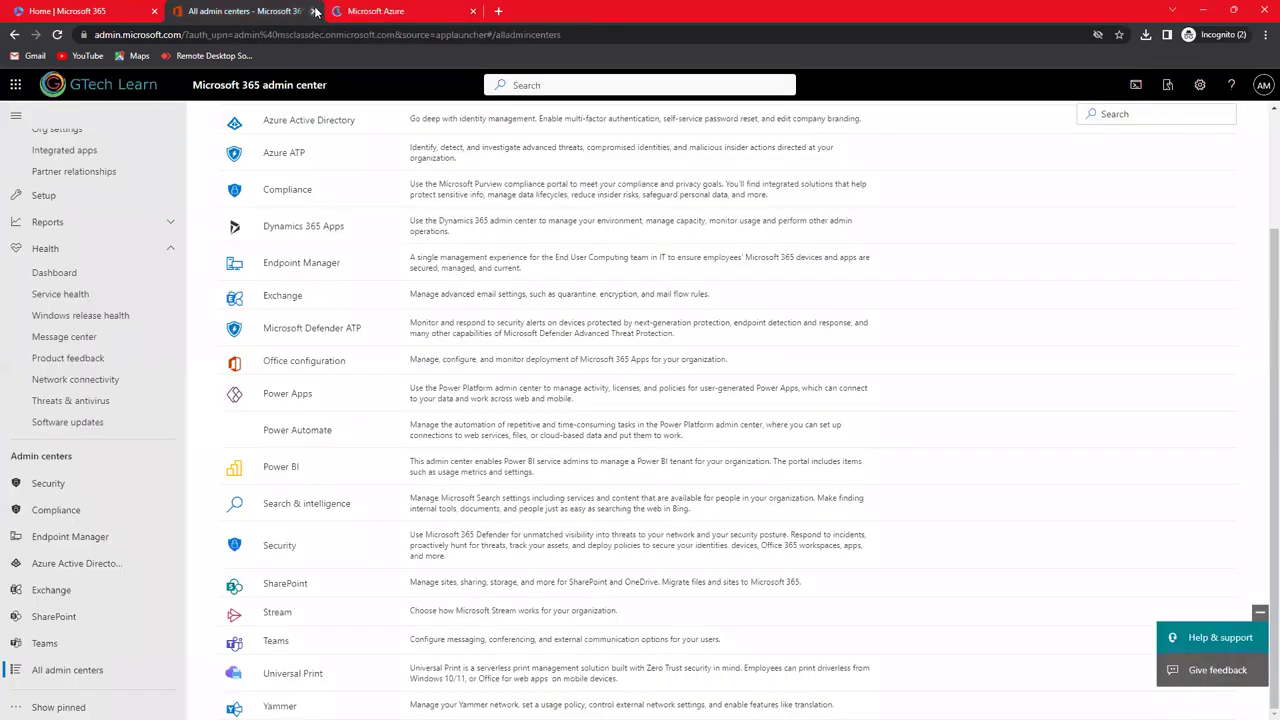
pyautogui.click(313, 11)
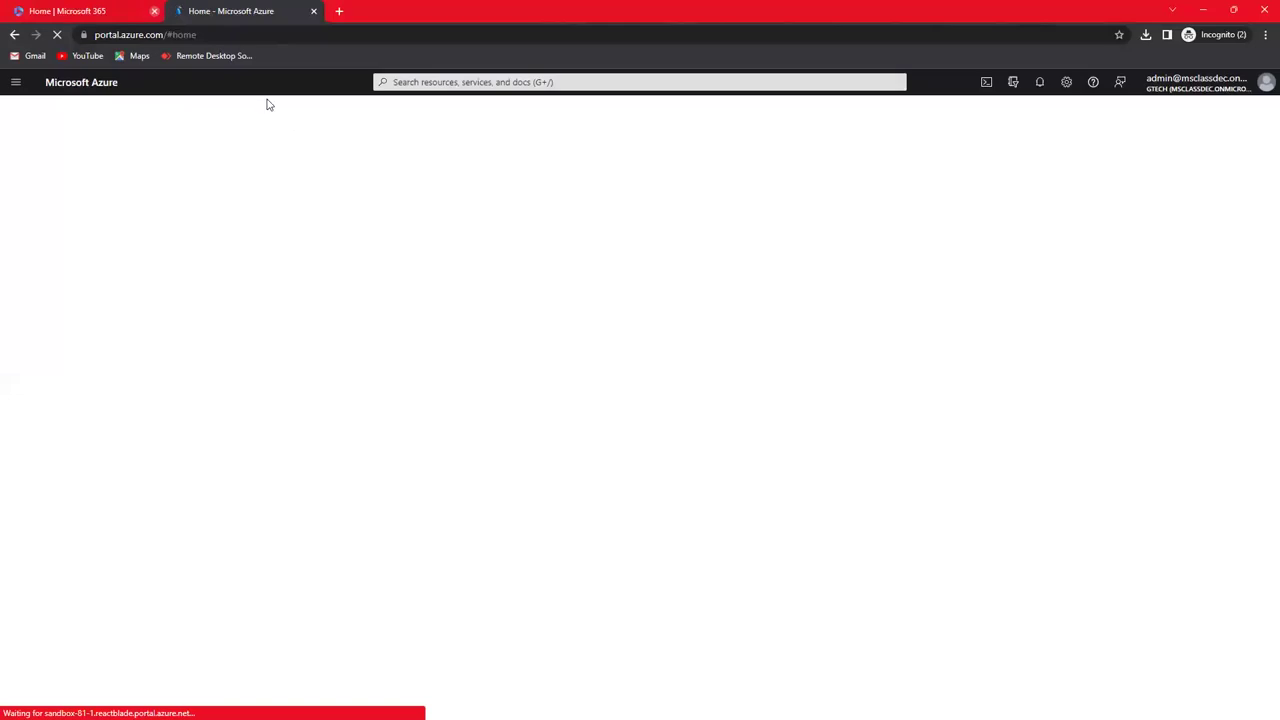
pyautogui.click(154, 11)
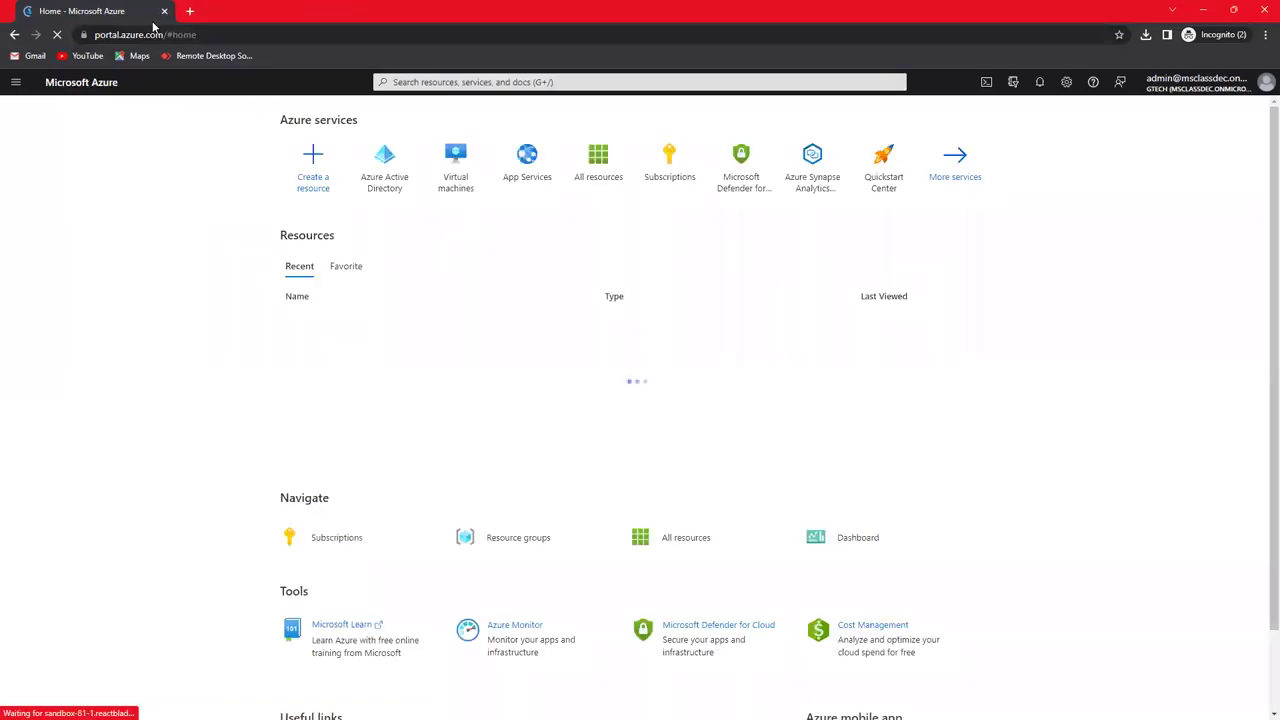
pyautogui.click(392, 174)
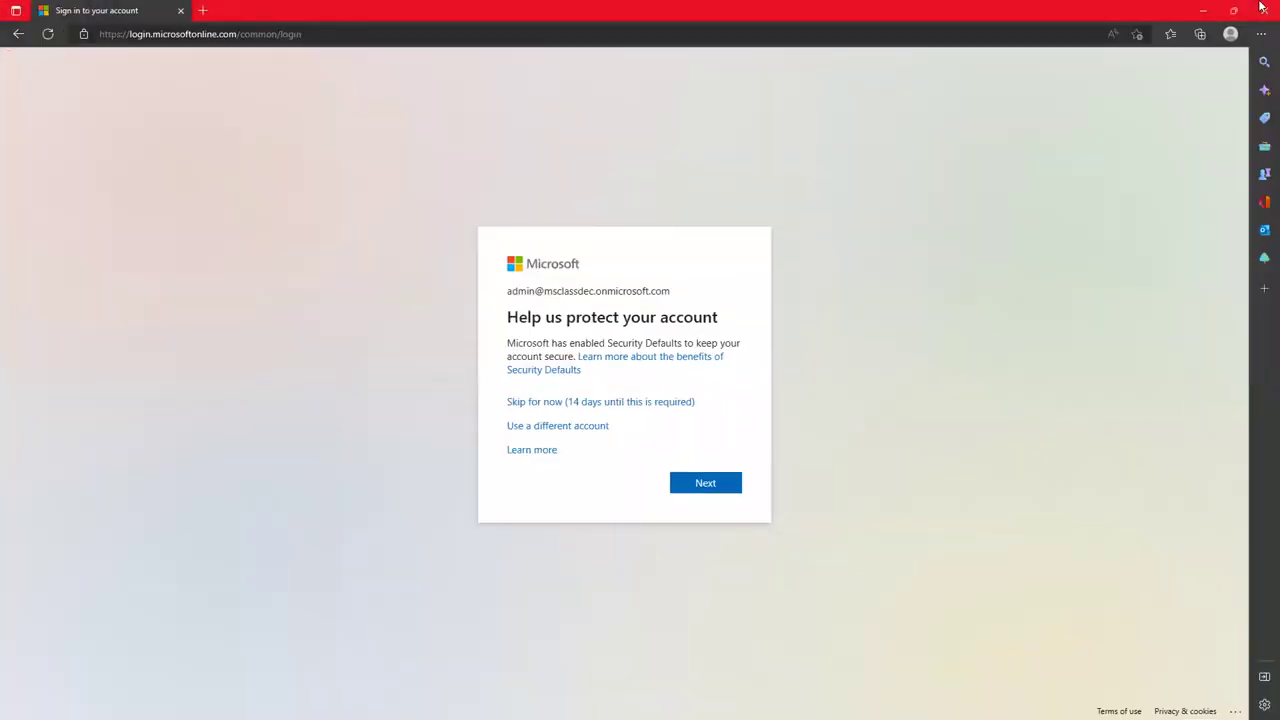
# Close the pending sign-in window and load portal.azure.com in the maximized private window.
pyautogui.click(1261, 12)
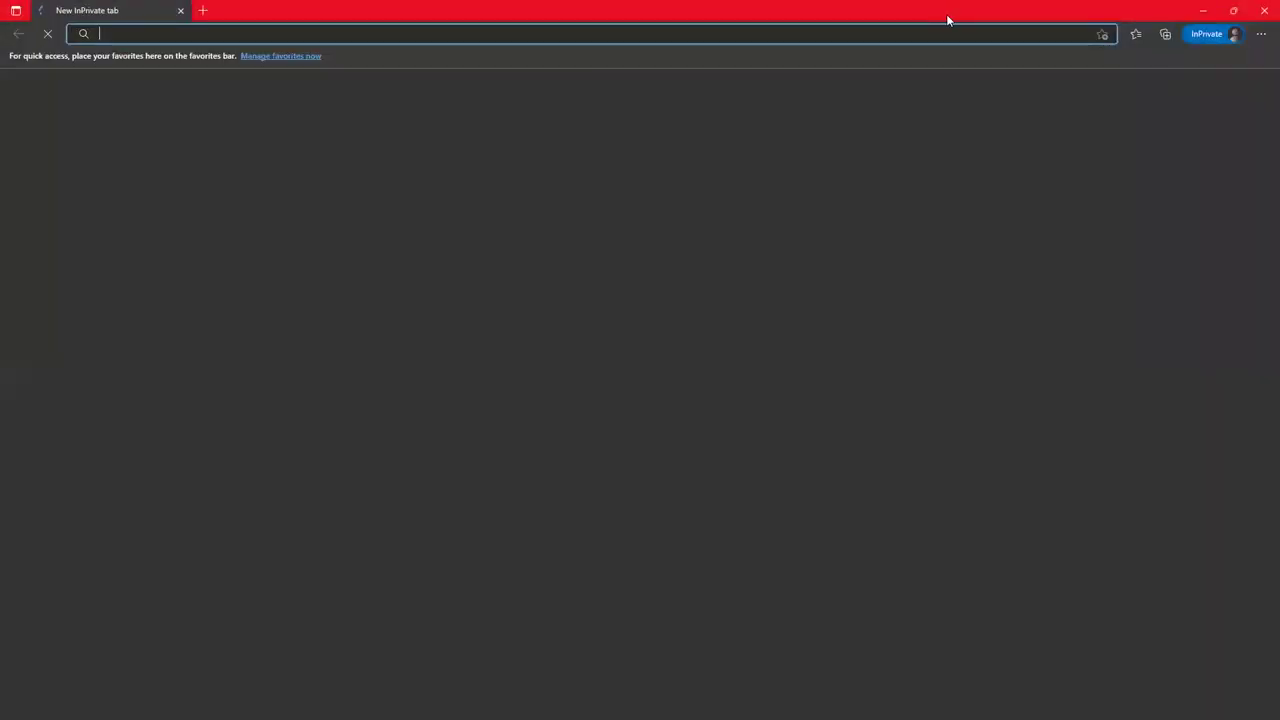
pyautogui.moveTo(946, 14); pyautogui.dragTo(1005, 82)
pyautogui.doubleClick(1005, 82)
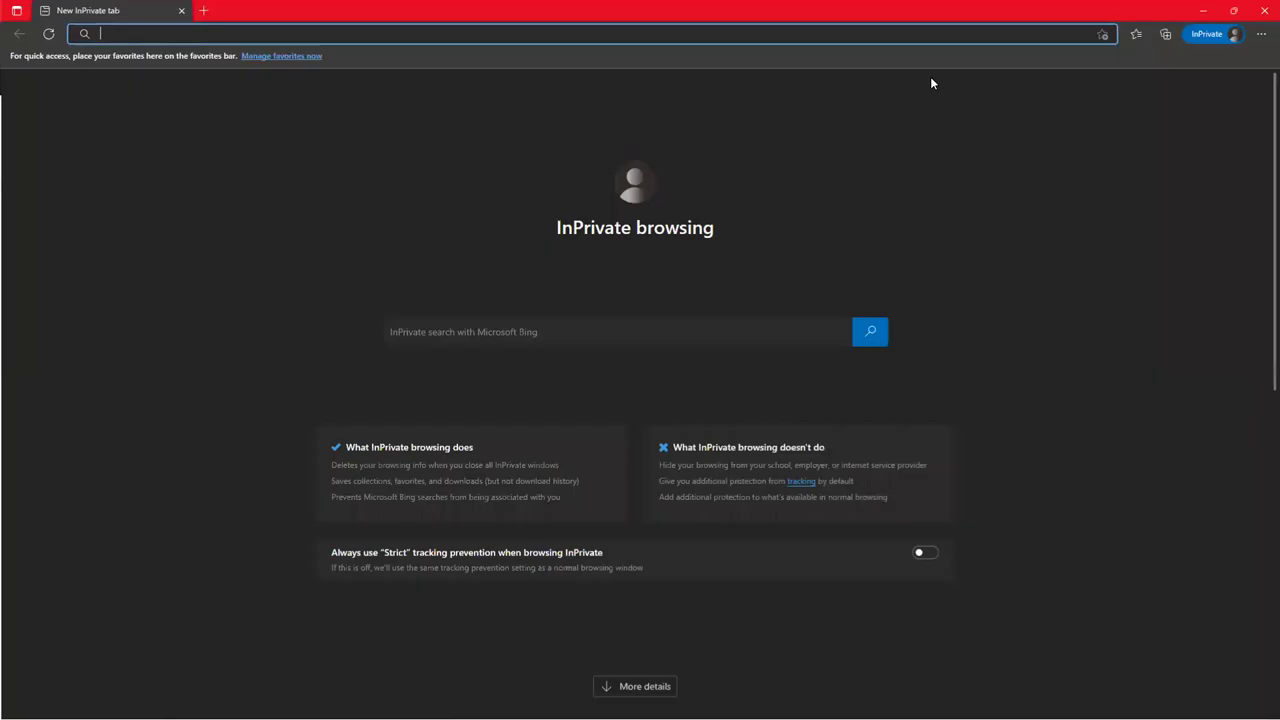
pyautogui.write('por')
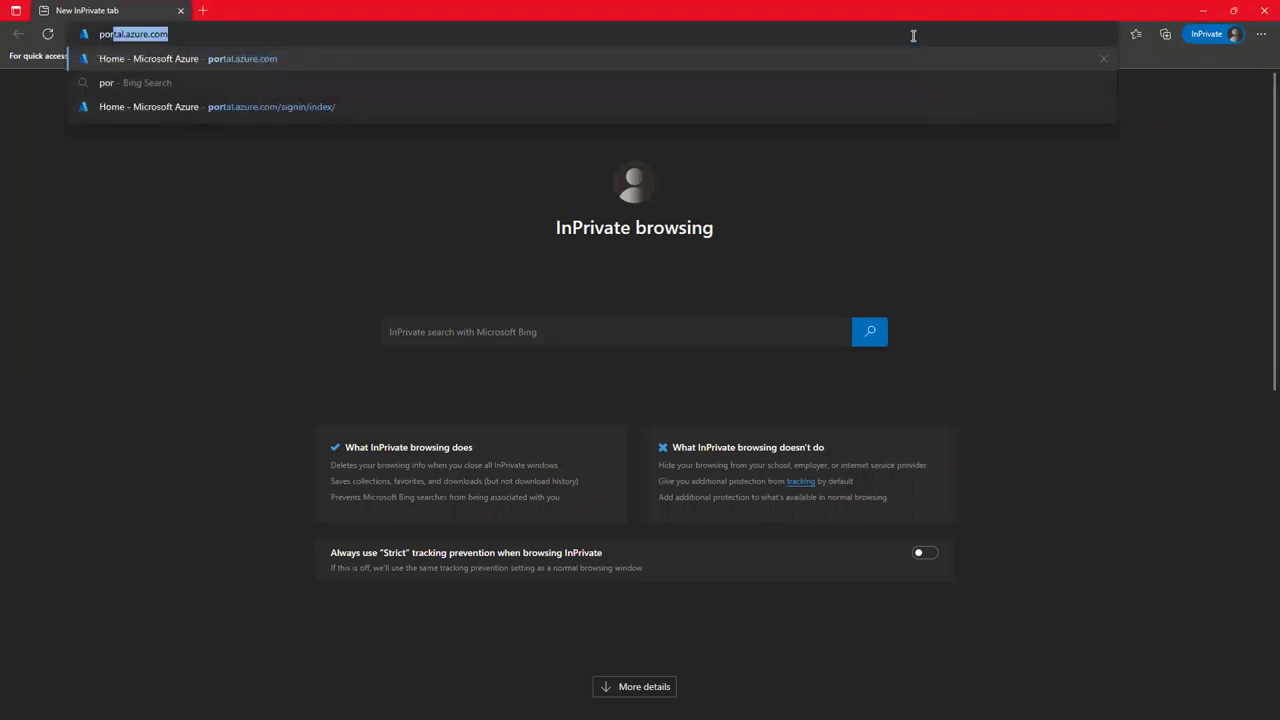
pyautogui.write('tal.azure.com')
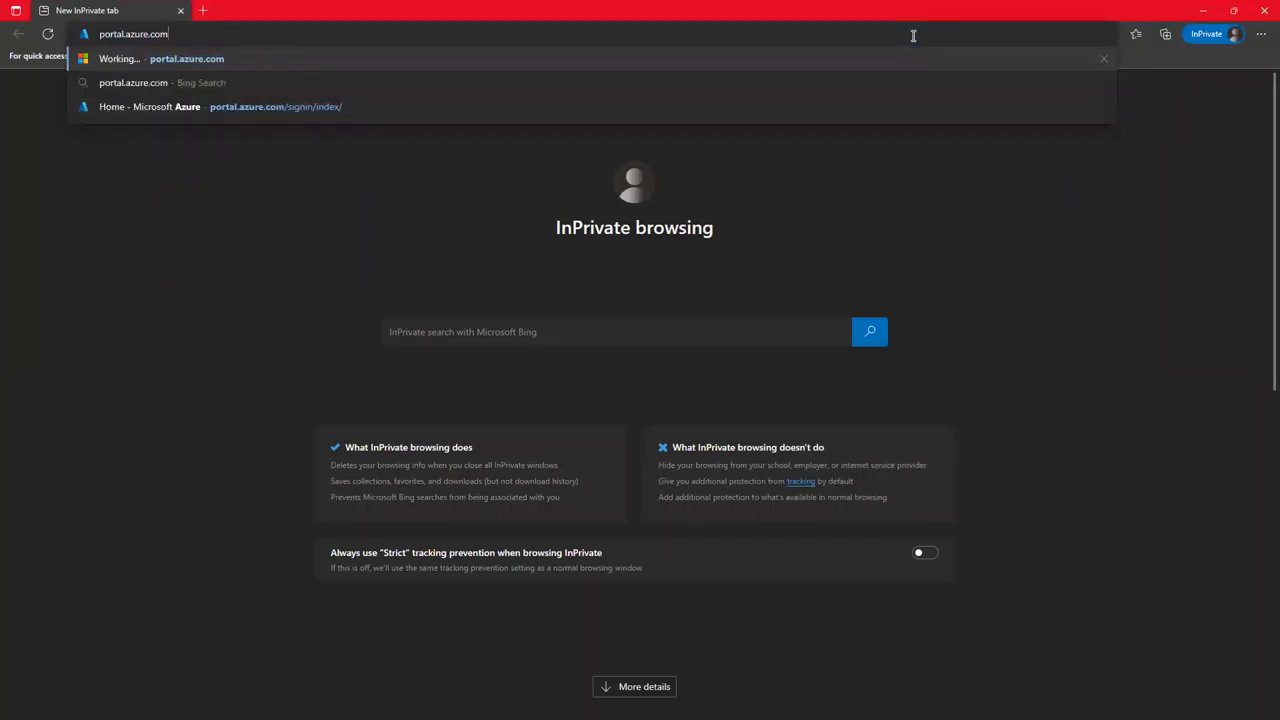
pyautogui.press('Return')
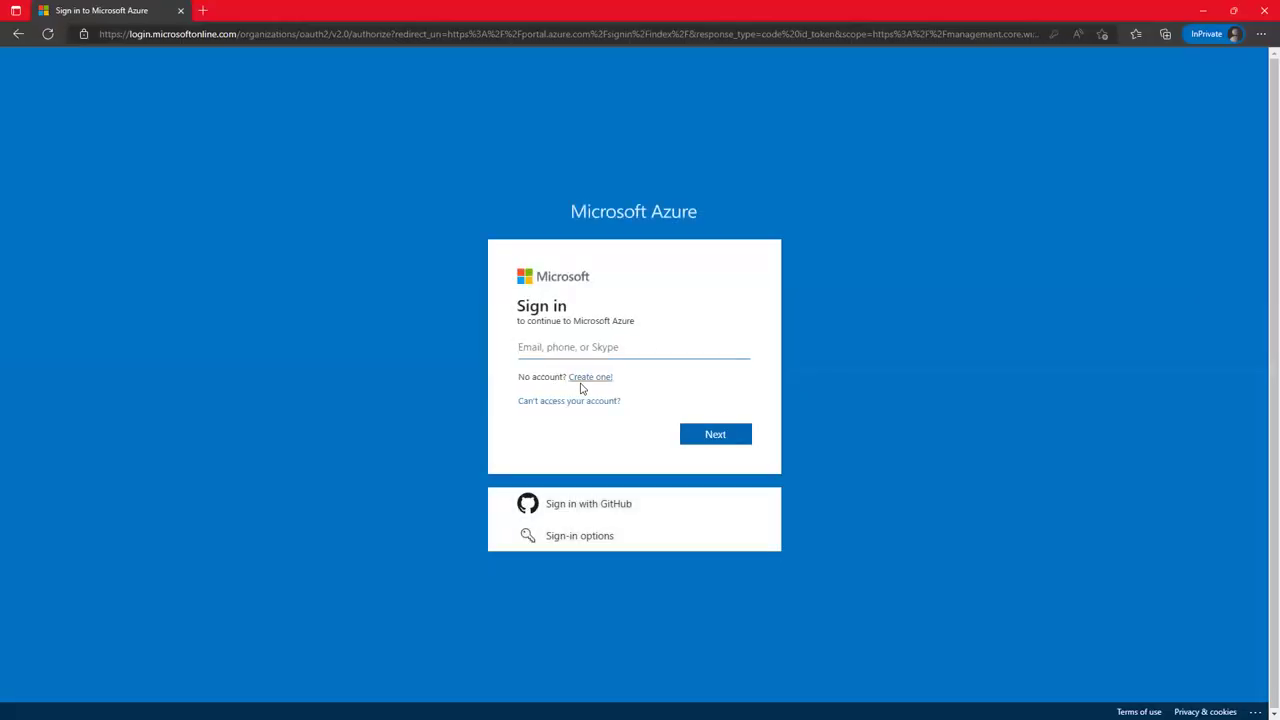
# Sign in as the second user with their pasted email and password, skipping stay-signed-in and the tour.
pyautogui.click(608, 350)
pyautogui.press('super+v')
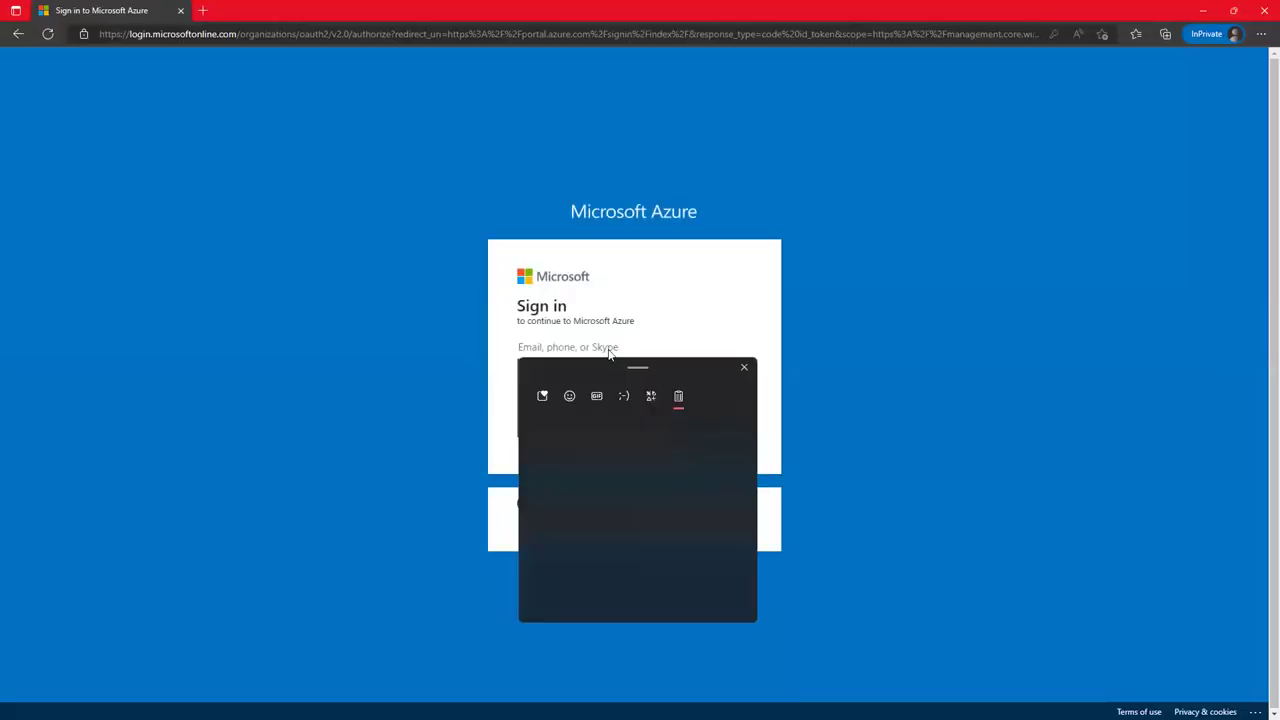
pyautogui.scroll(-3, 590, 539)
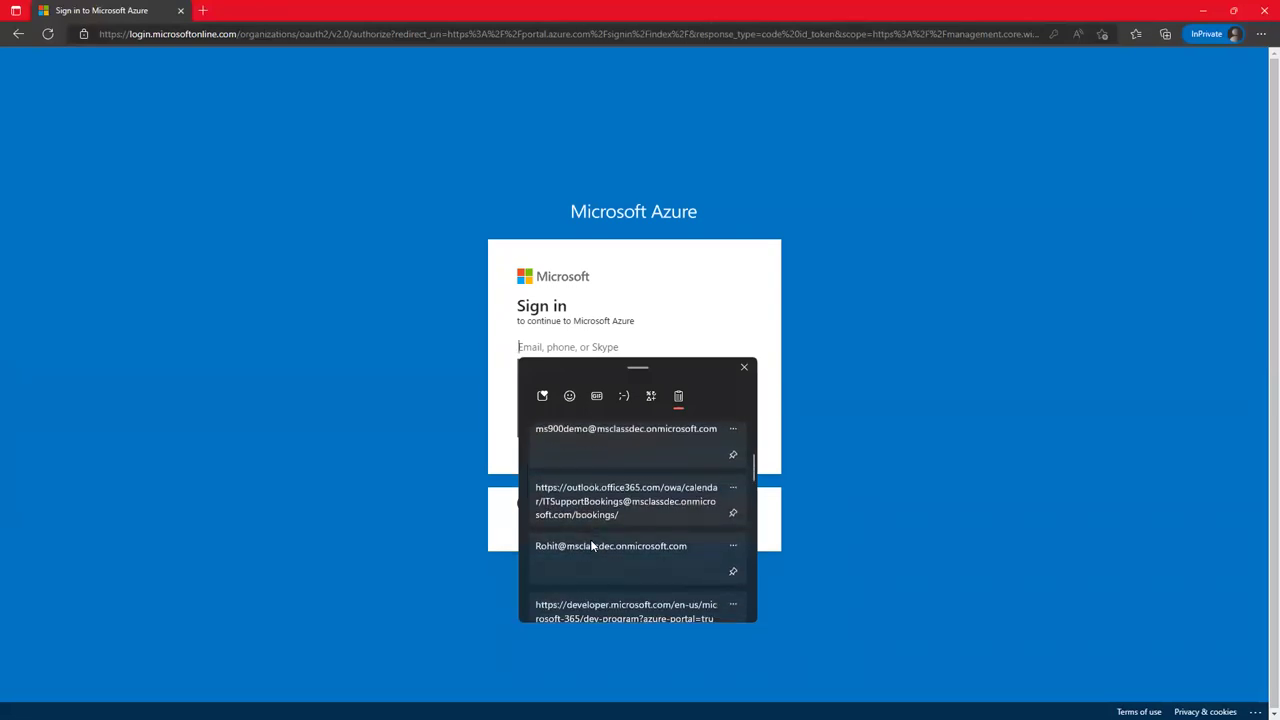
pyautogui.click(597, 500)
pyautogui.click(723, 440)
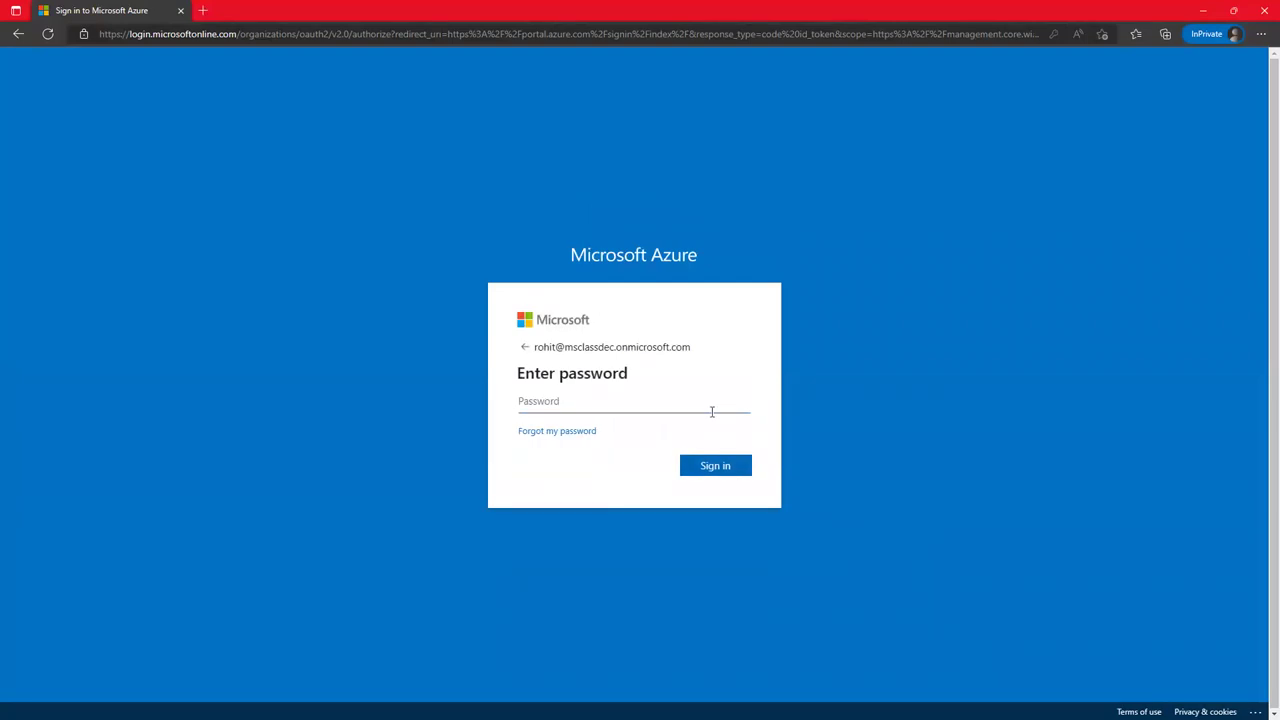
pyautogui.click(712, 410)
pyautogui.write('P')
pyautogui.press('Return')
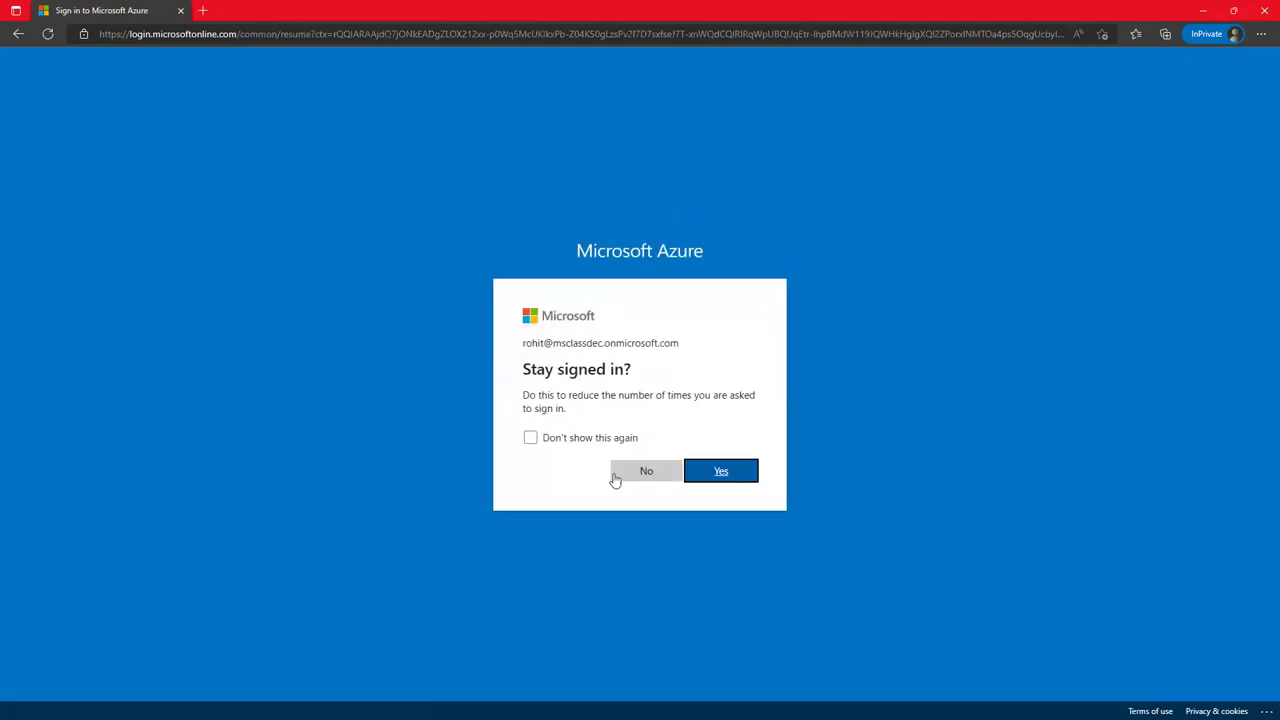
pyautogui.click(620, 476)
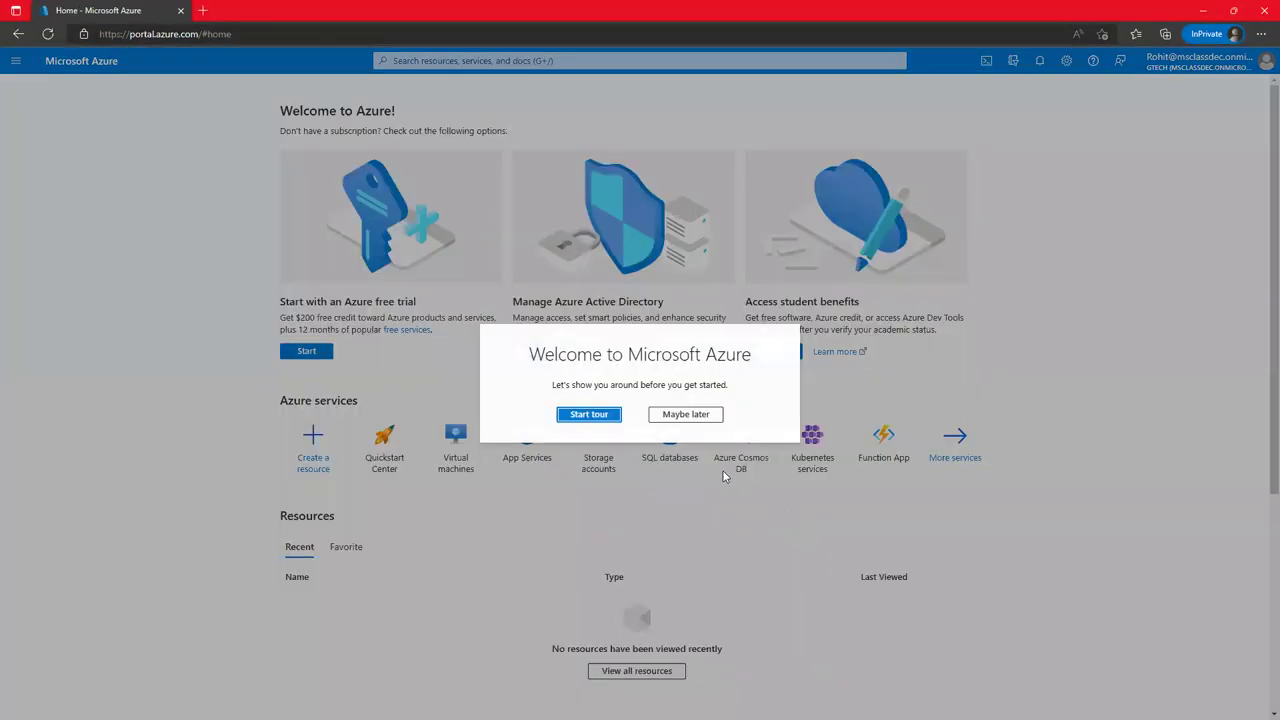
pyautogui.click(686, 417)
# Review the All resources list, all under Azure Pass - Sponsorship, then go back Home.
pyautogui.scroll(-3, 1005, 123)
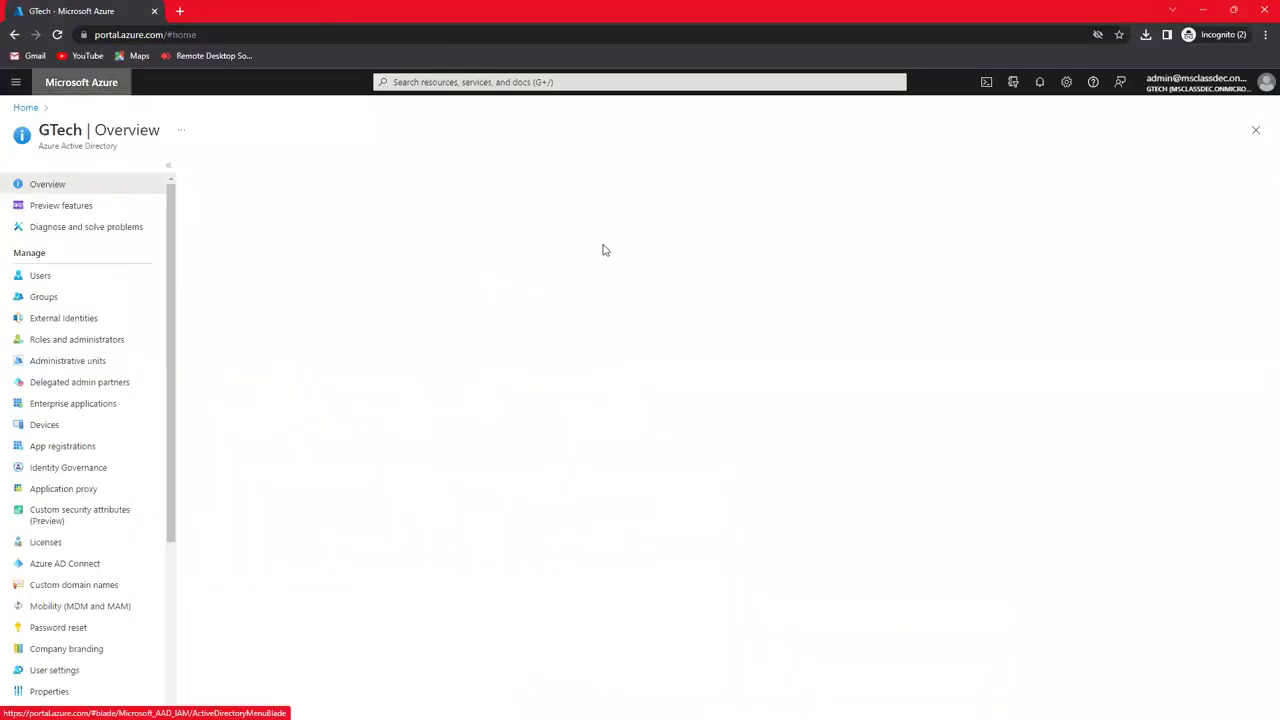
pyautogui.click(606, 157)
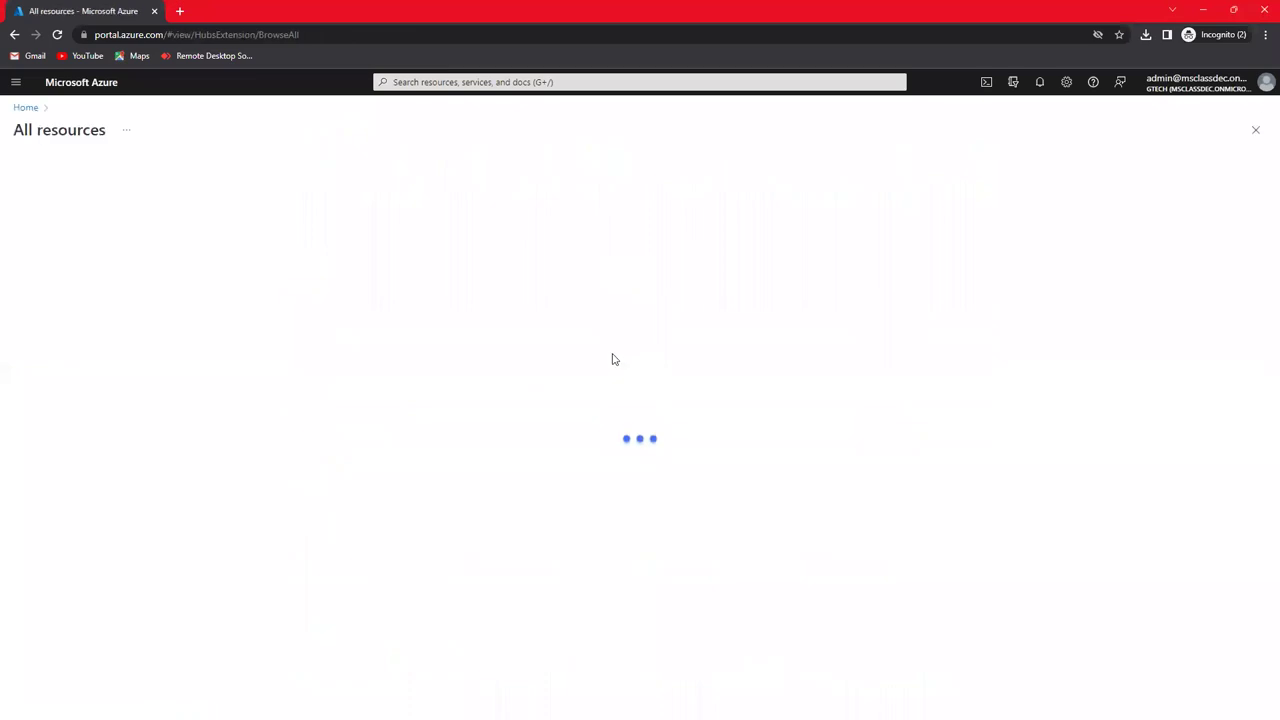
pyautogui.scroll(-2, 88, 340)
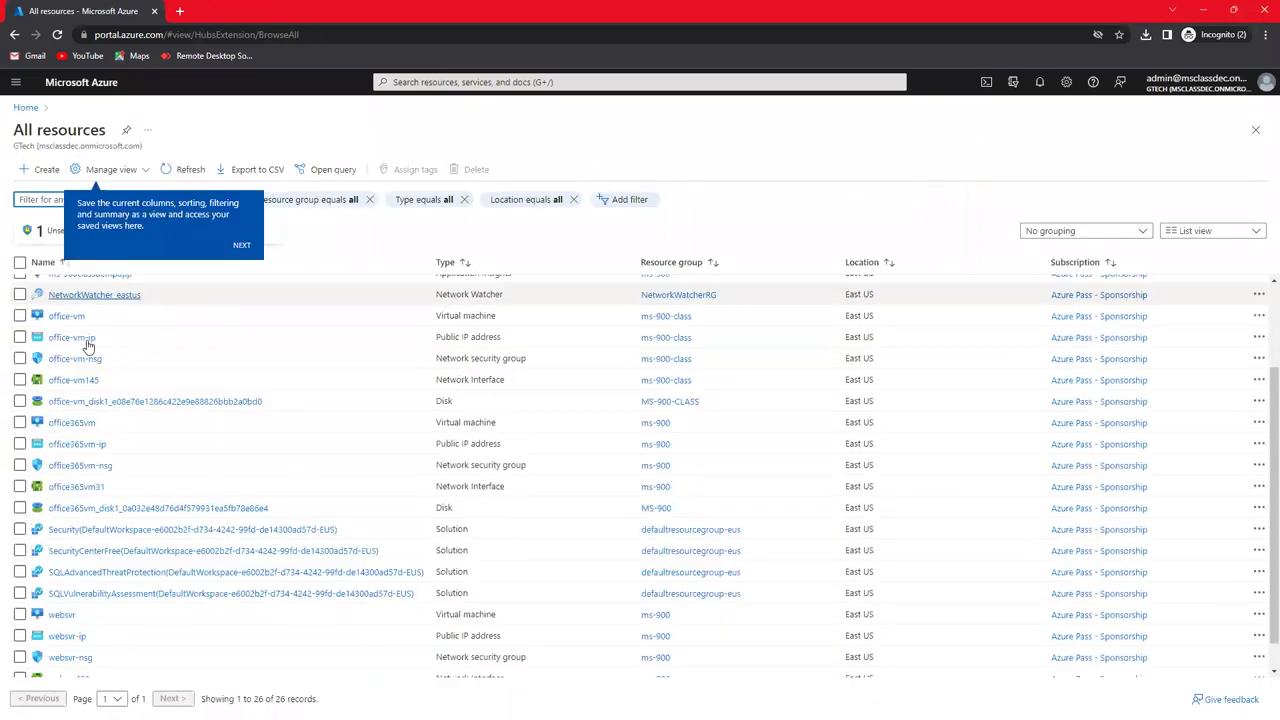
pyautogui.scroll(1, 100, 370)
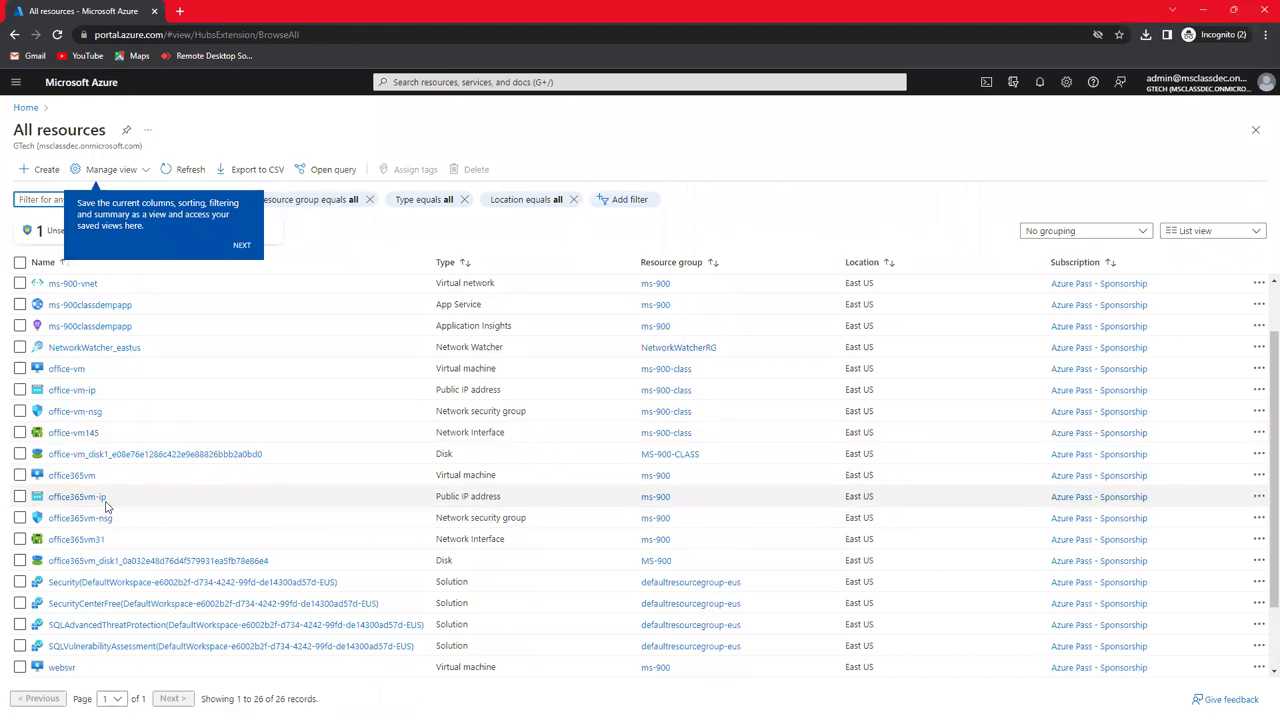
pyautogui.scroll(-1, 110, 495)
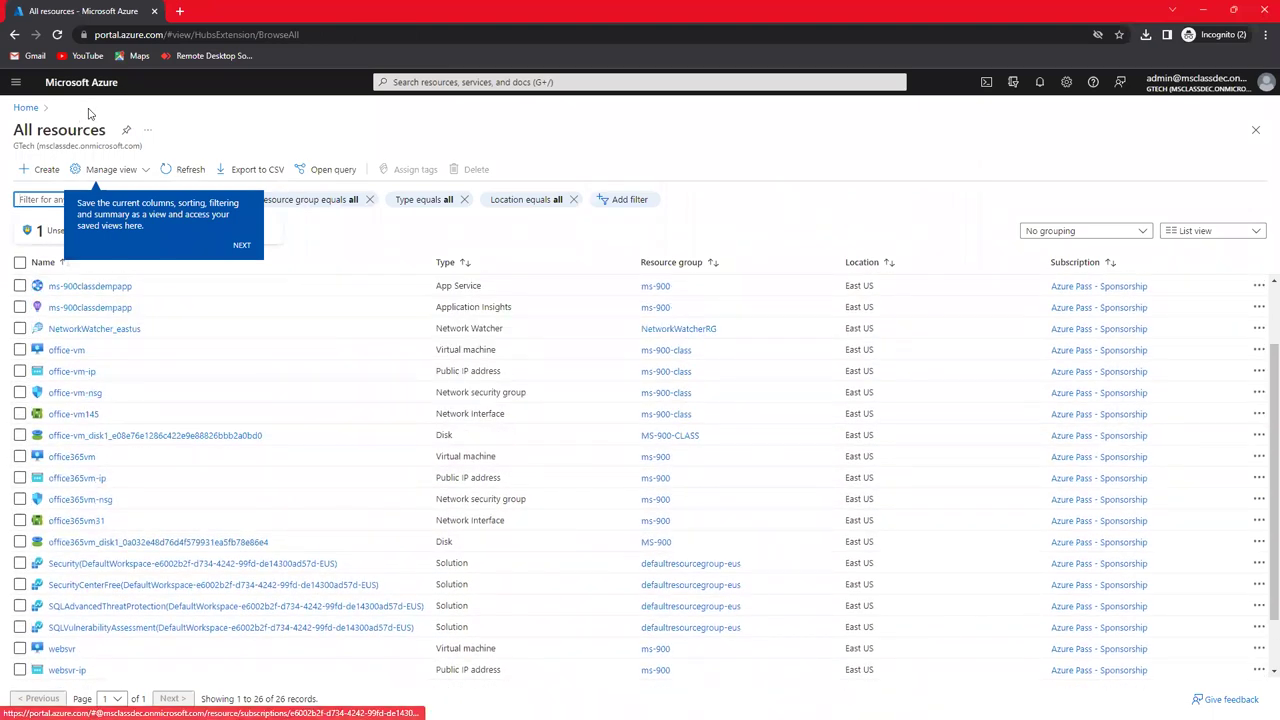
pyautogui.click(81, 82)
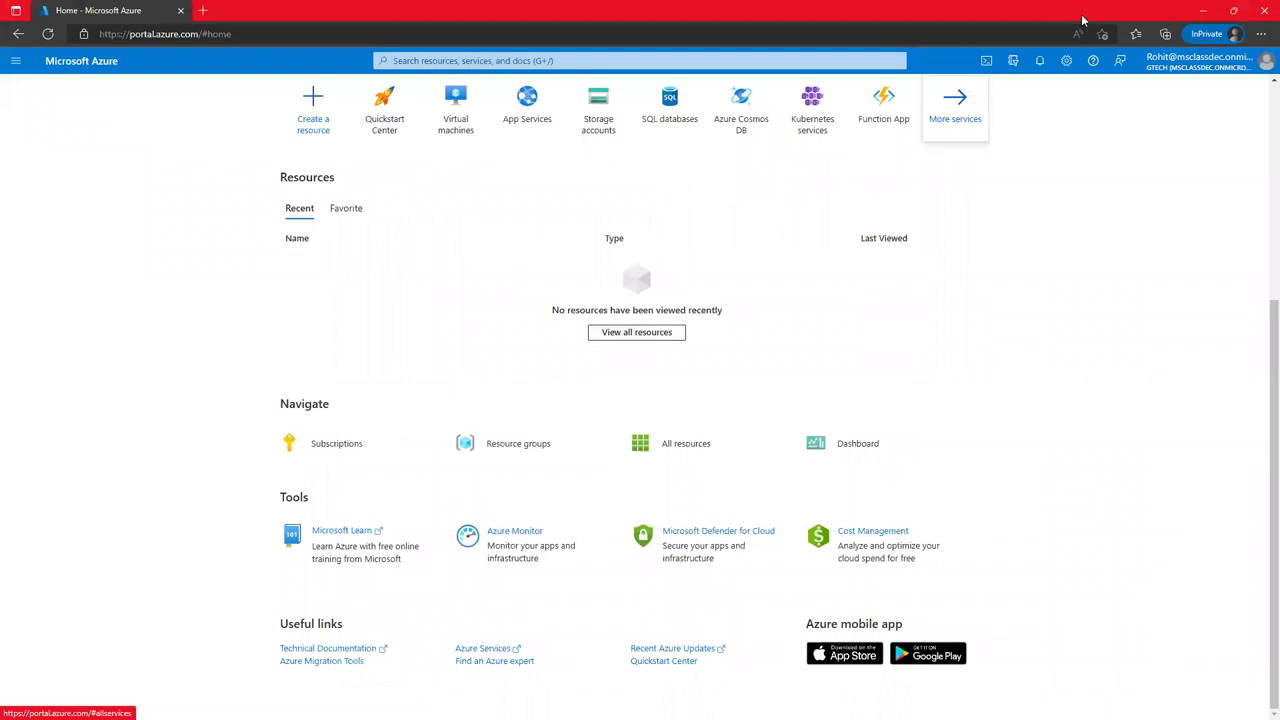
# Open the second user's Subscriptions page and highlight its no-permissions message.
pyautogui.click(355, 441)
pyautogui.moveTo(31, 235); pyautogui.dragTo(395, 265)
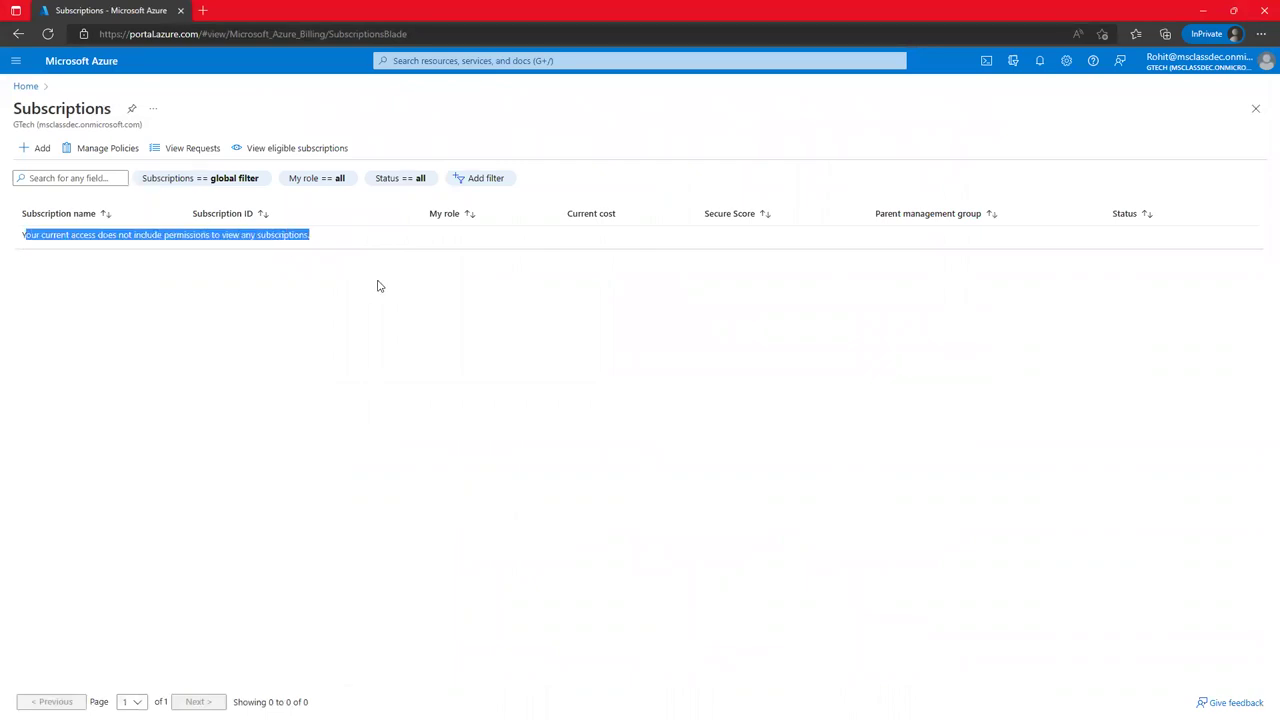
pyautogui.click(128, 267)
pyautogui.moveTo(33, 238); pyautogui.dragTo(288, 277)
pyautogui.click(288, 277)
pyautogui.moveTo(355, 249); pyautogui.dragTo(205, 238)
# Return home, switch to the admin's window and open its Subscriptions list.
pyautogui.click(108, 62)
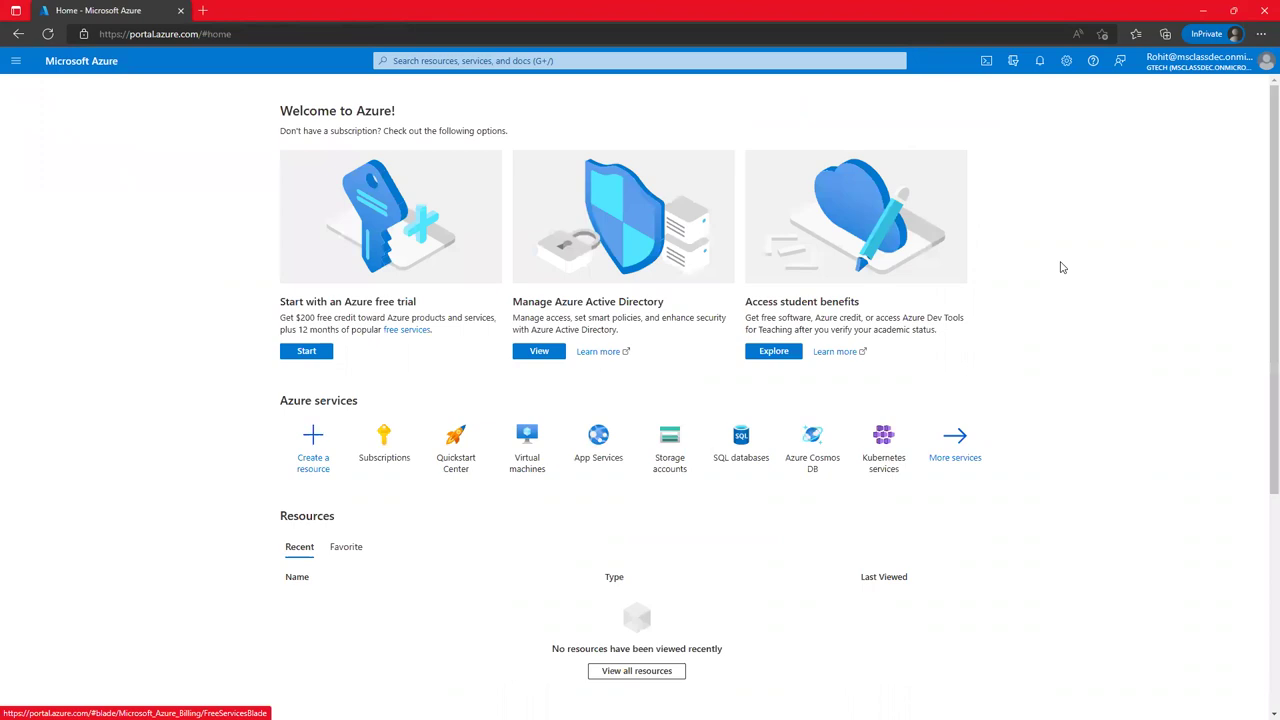
pyautogui.click(1203, 10)
pyautogui.click(669, 178)
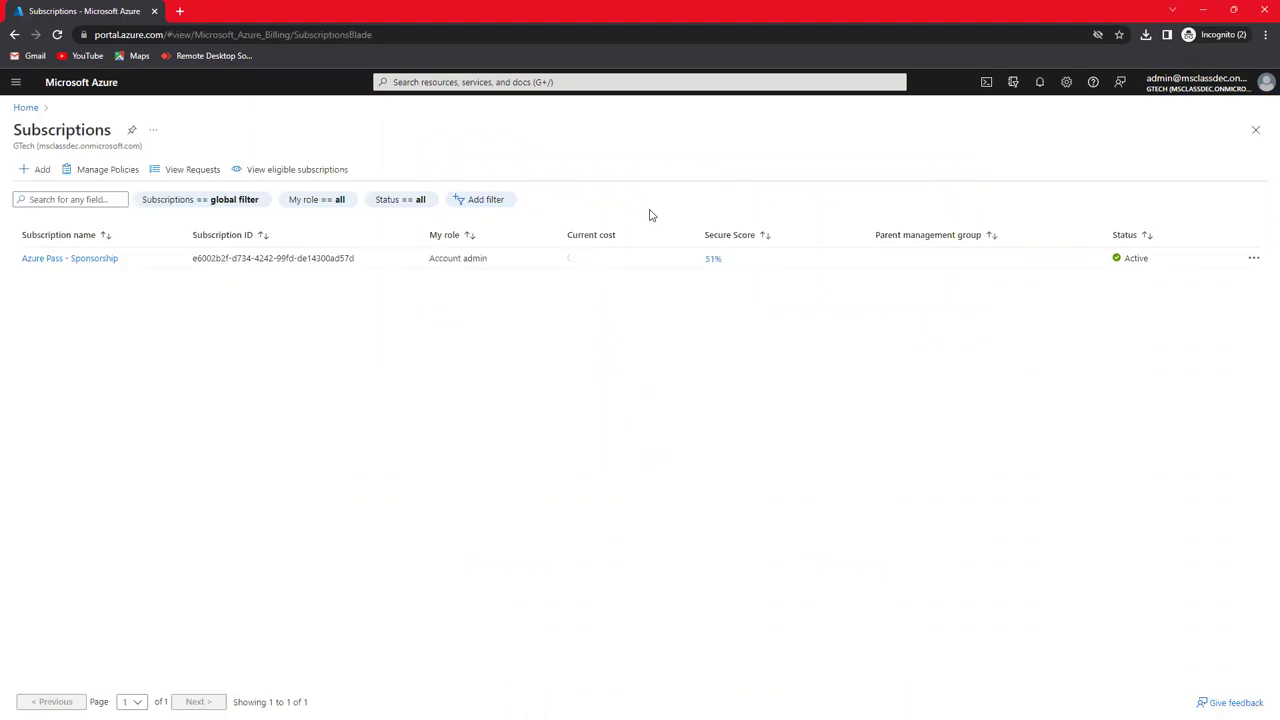
# Open Access control (IAM) on Azure Pass - Sponsorship and start a new role assignment.
pyautogui.click(55, 260)
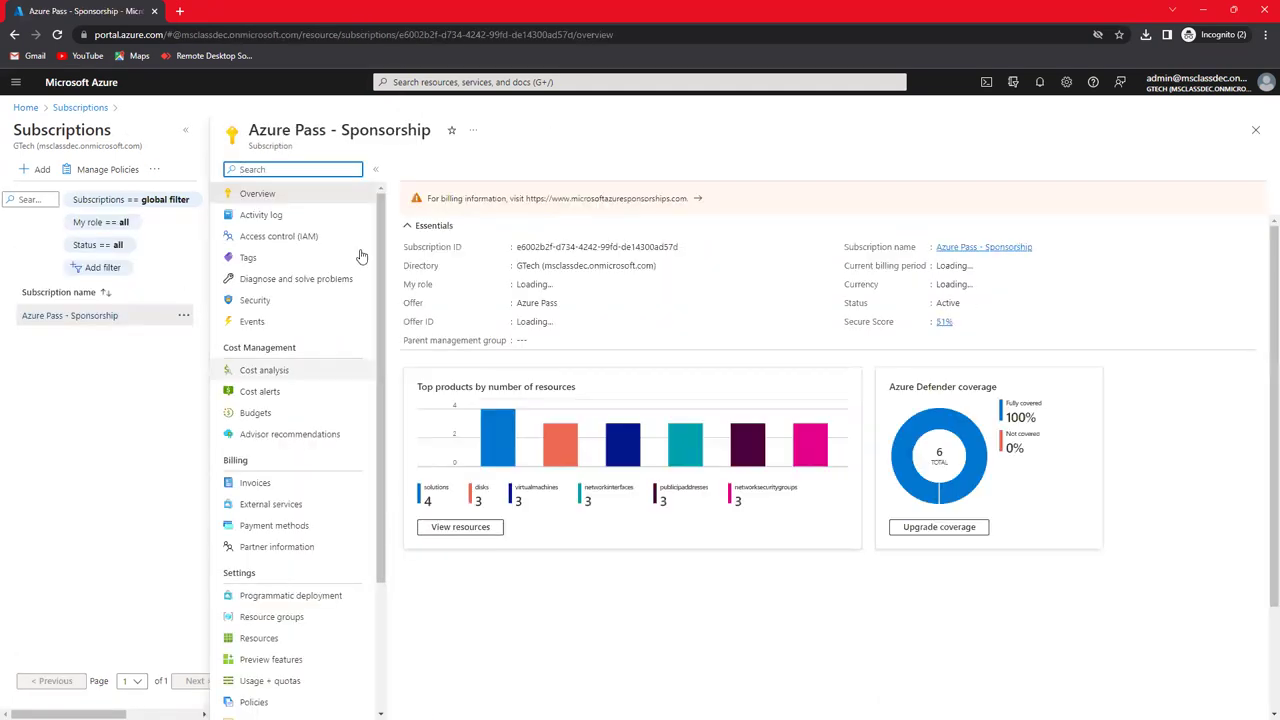
pyautogui.click(300, 237)
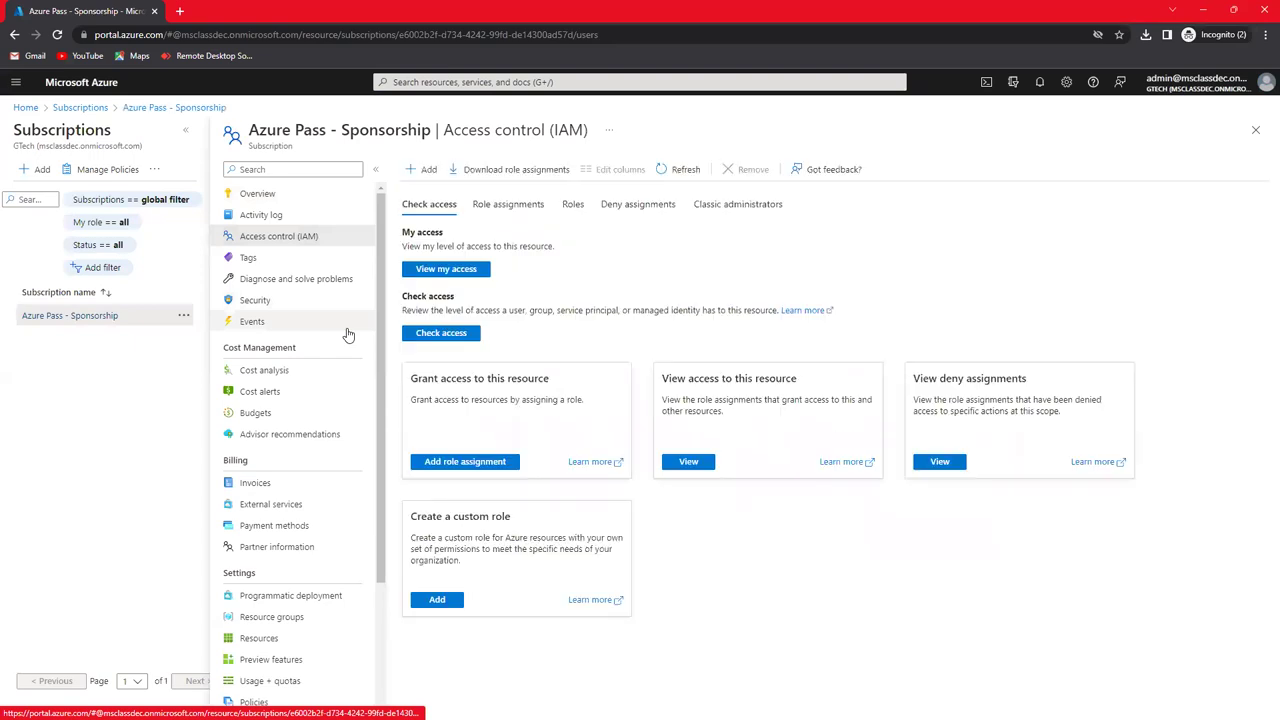
pyautogui.click(488, 206)
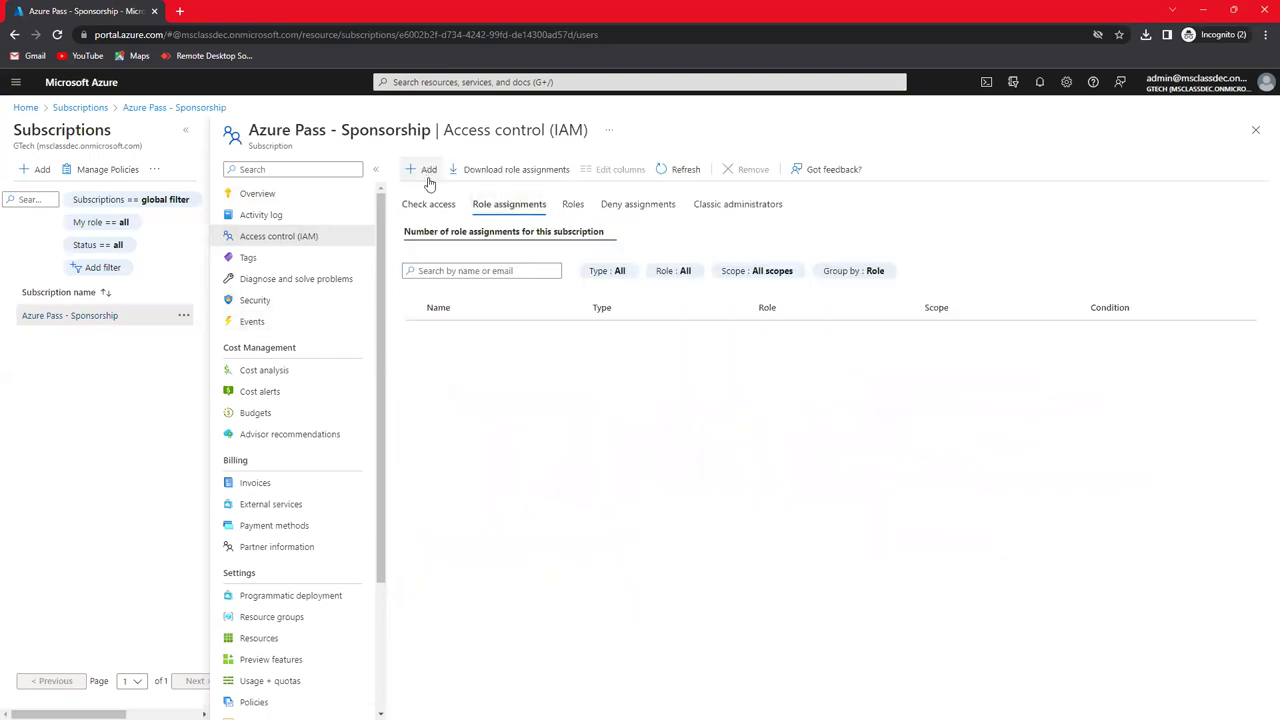
pyautogui.click(429, 171)
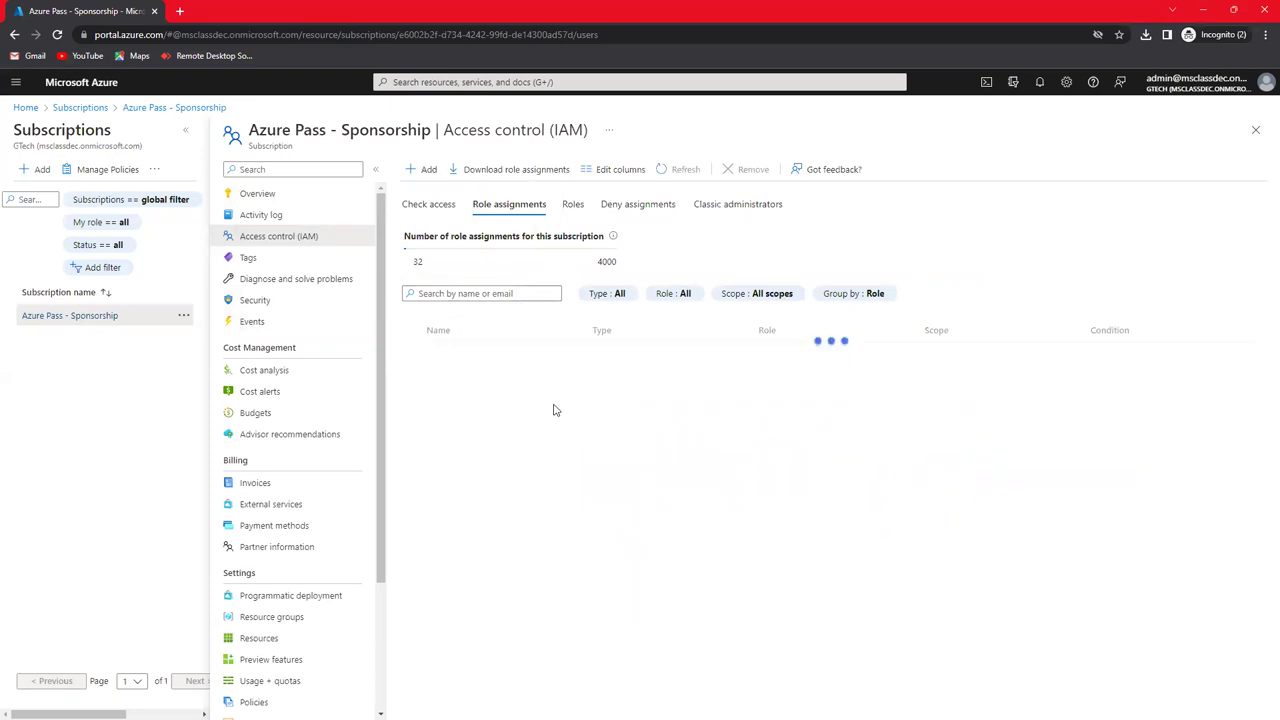
pyautogui.click(428, 204)
pyautogui.click(427, 170)
pyautogui.click(446, 193)
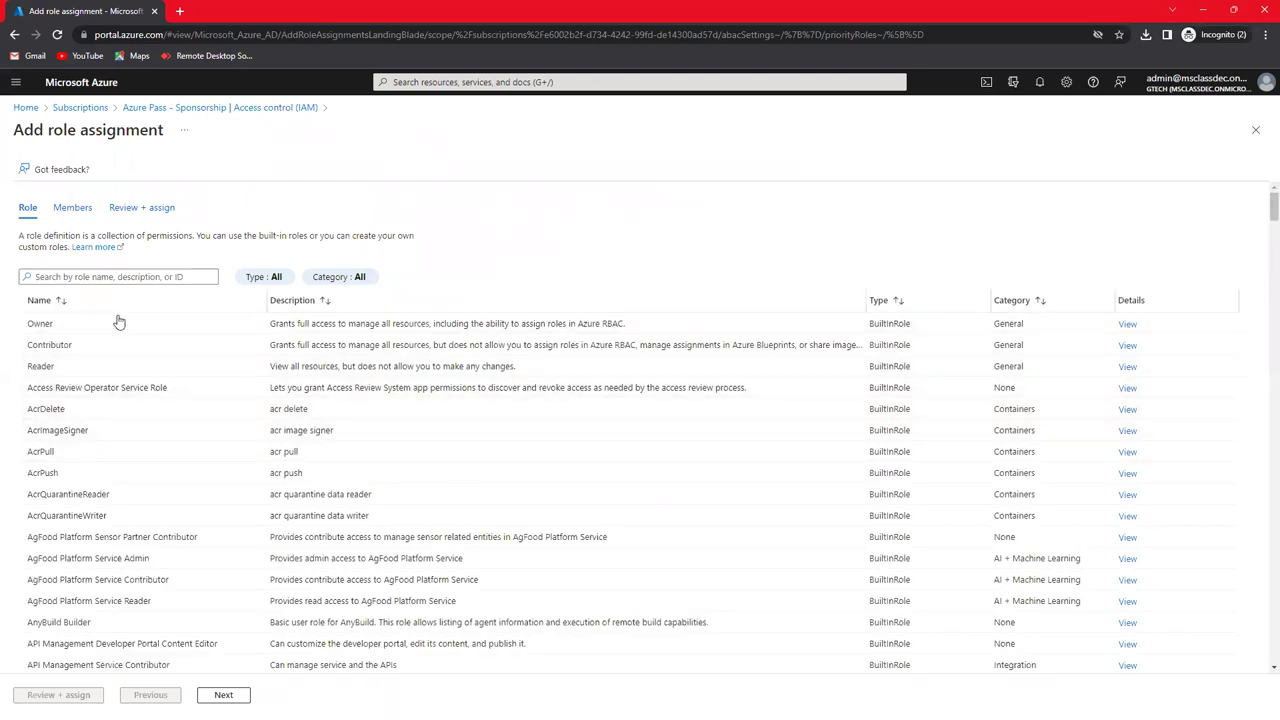
# Assign the Reader role to the searched-for second user and submit the assignment.
pyautogui.click(72, 368)
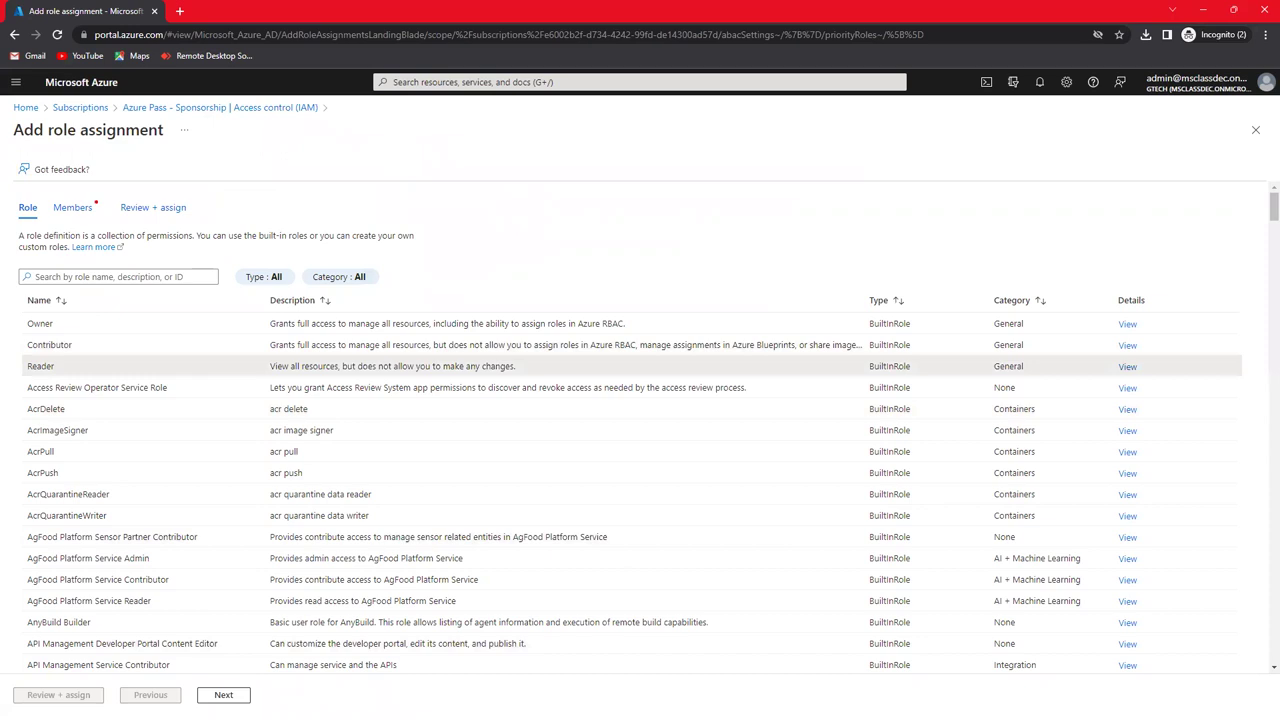
pyautogui.click(226, 695)
pyautogui.click(163, 318)
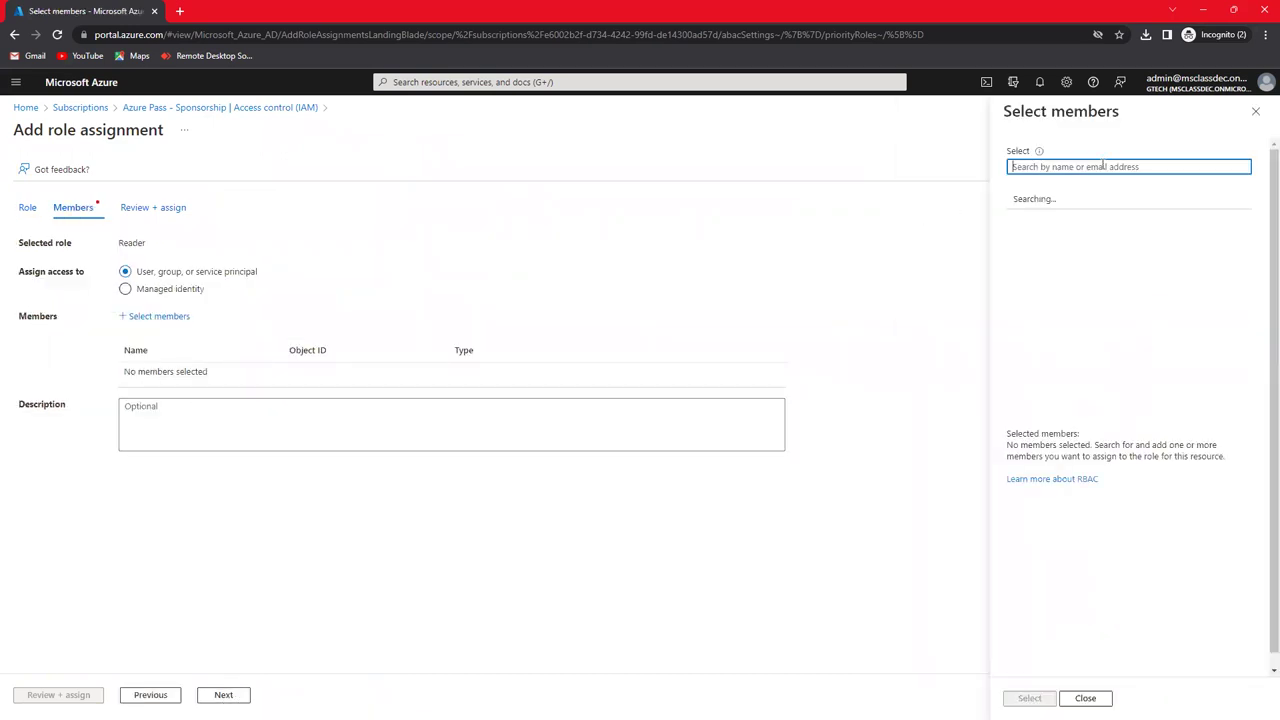
pyautogui.write('rohit')
pyautogui.click(1065, 200)
pyautogui.click(1030, 698)
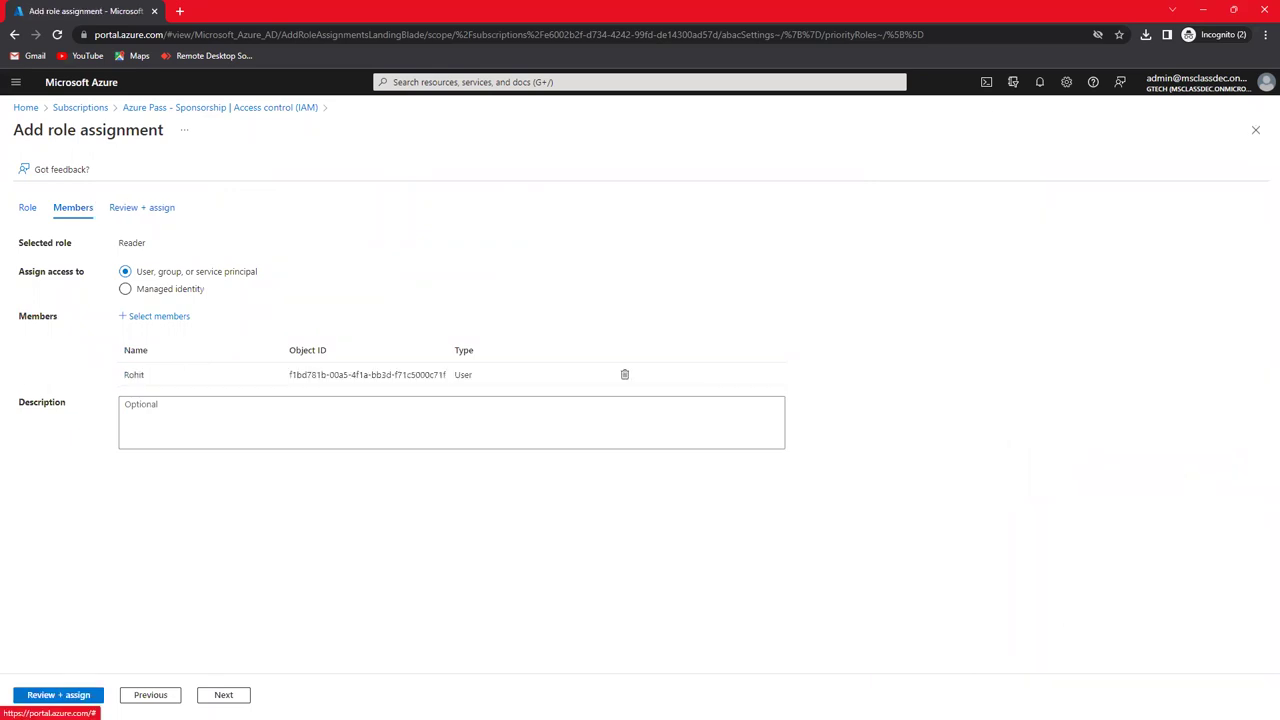
pyautogui.click(70, 690)
pyautogui.click(68, 693)
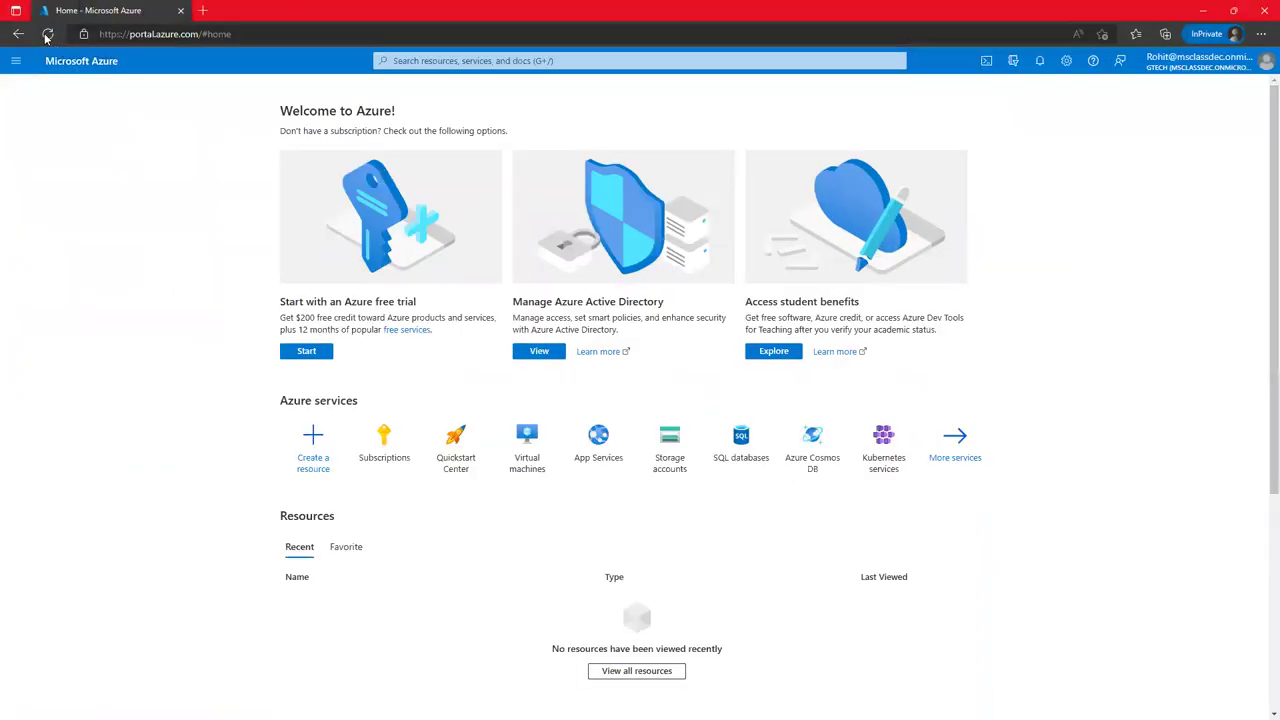
# Refresh the user's portal, confirm the Reader role on Azure Pass - Sponsorship, check All resources, return home.
pyautogui.click(46, 35)
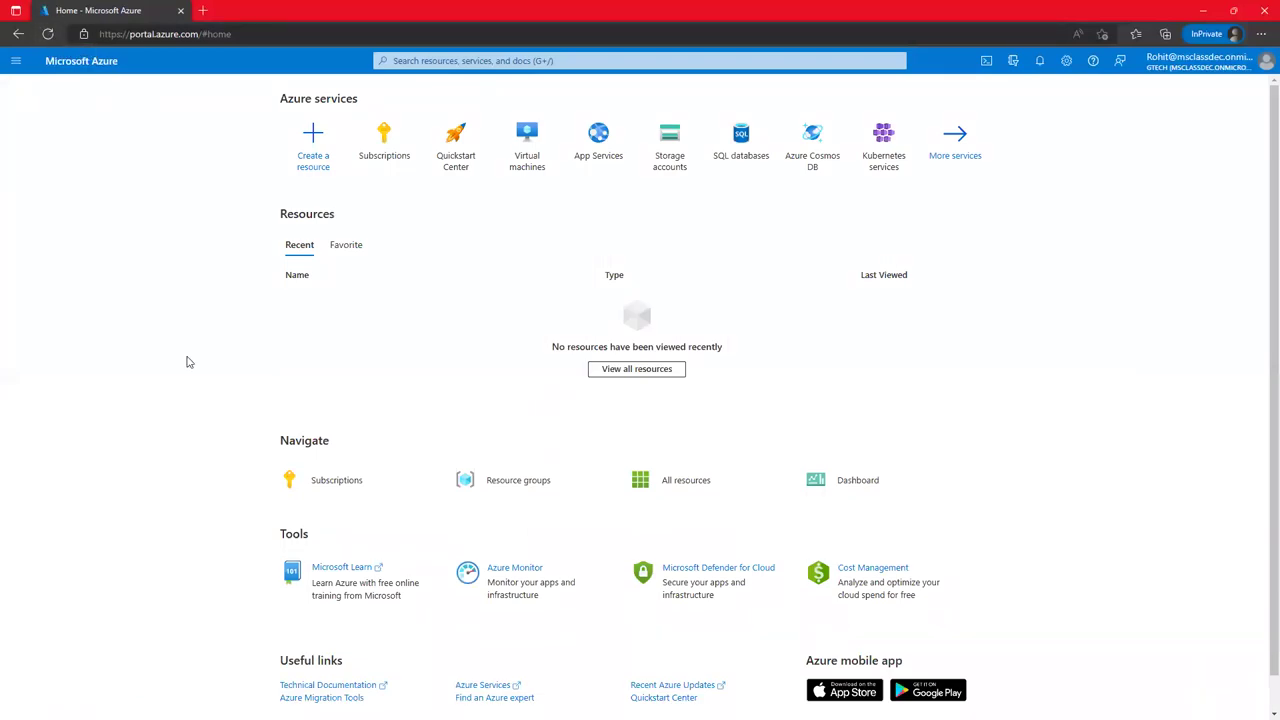
pyautogui.click(345, 480)
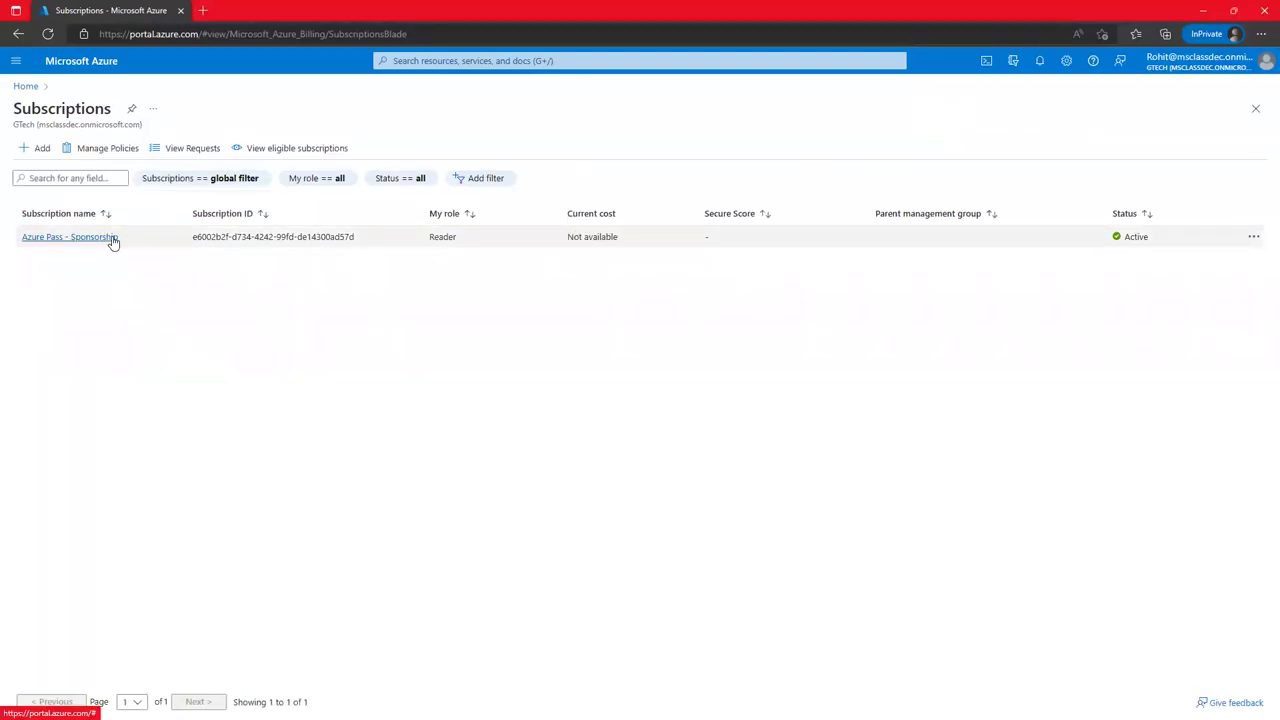
pyautogui.moveTo(446, 249); pyautogui.dragTo(481, 242)
pyautogui.click(484, 327)
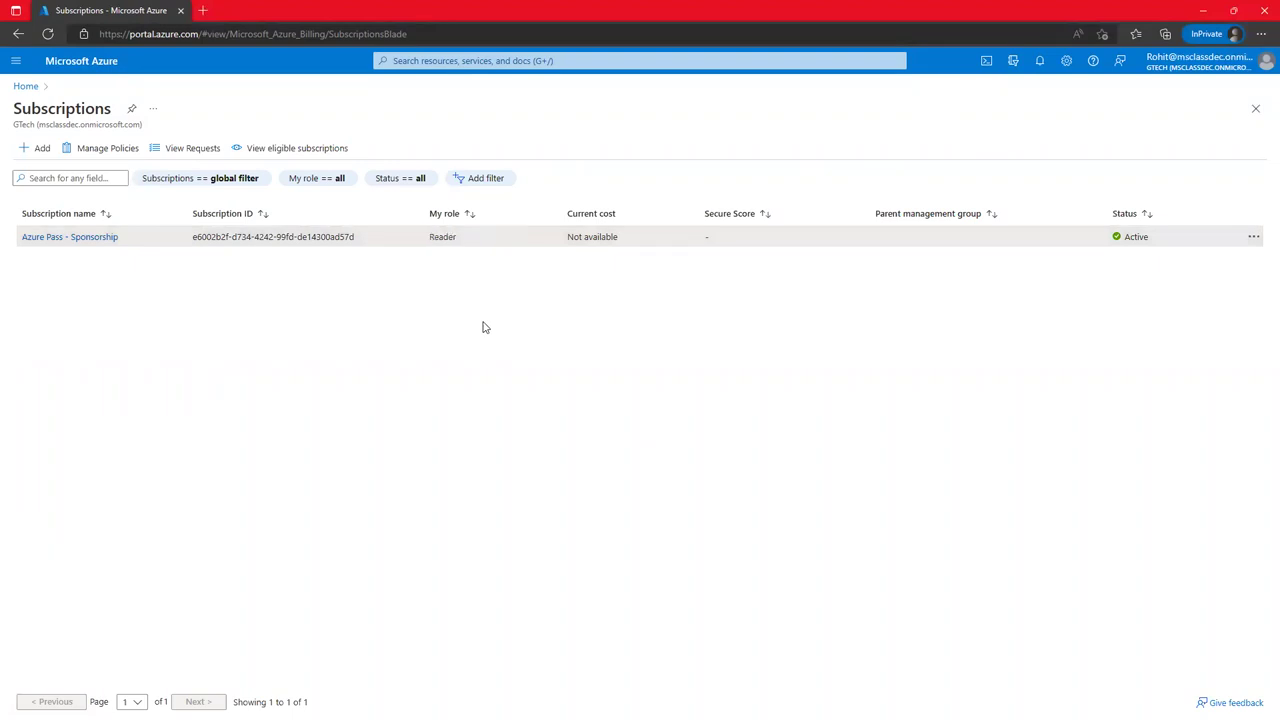
pyautogui.click(88, 61)
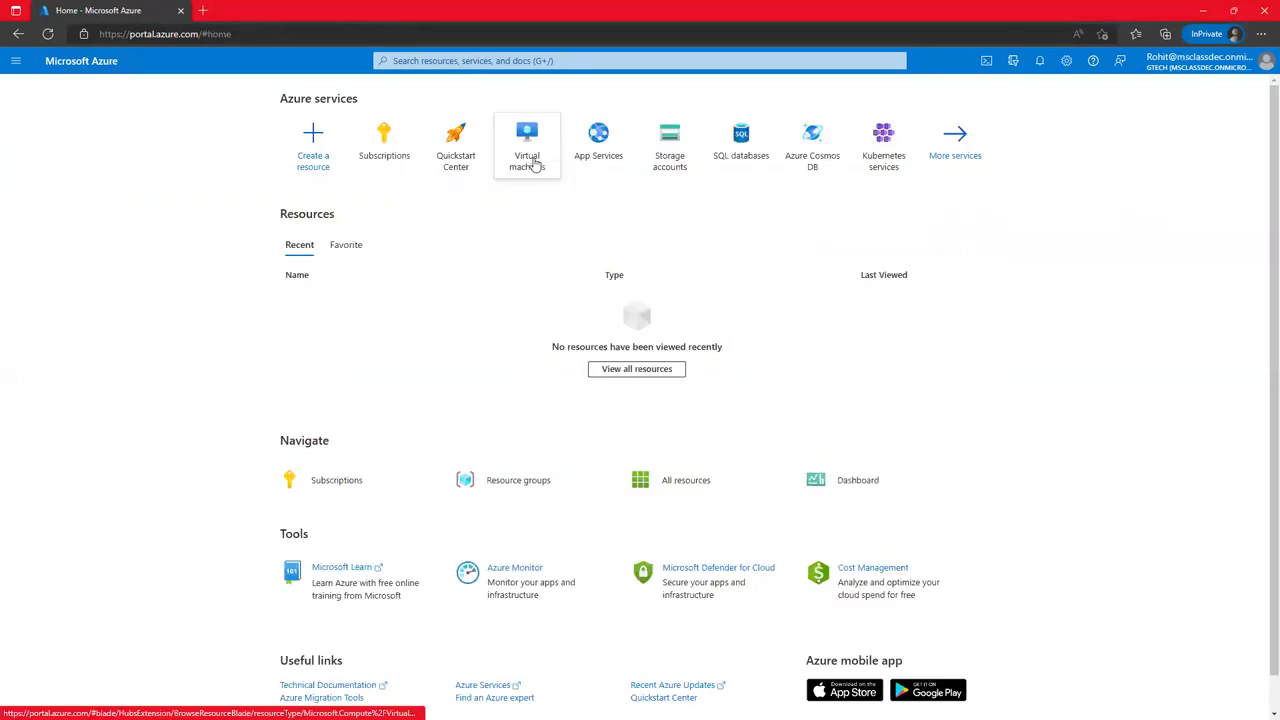
pyautogui.click(683, 497)
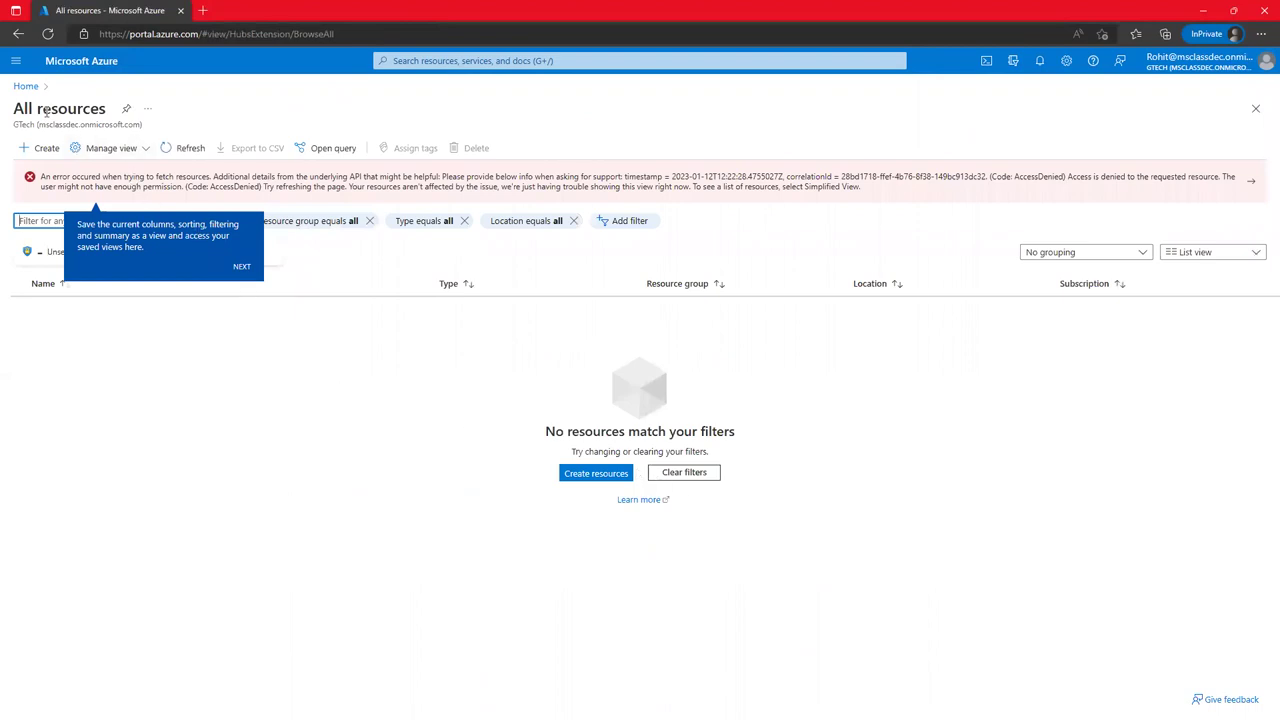
pyautogui.click(66, 64)
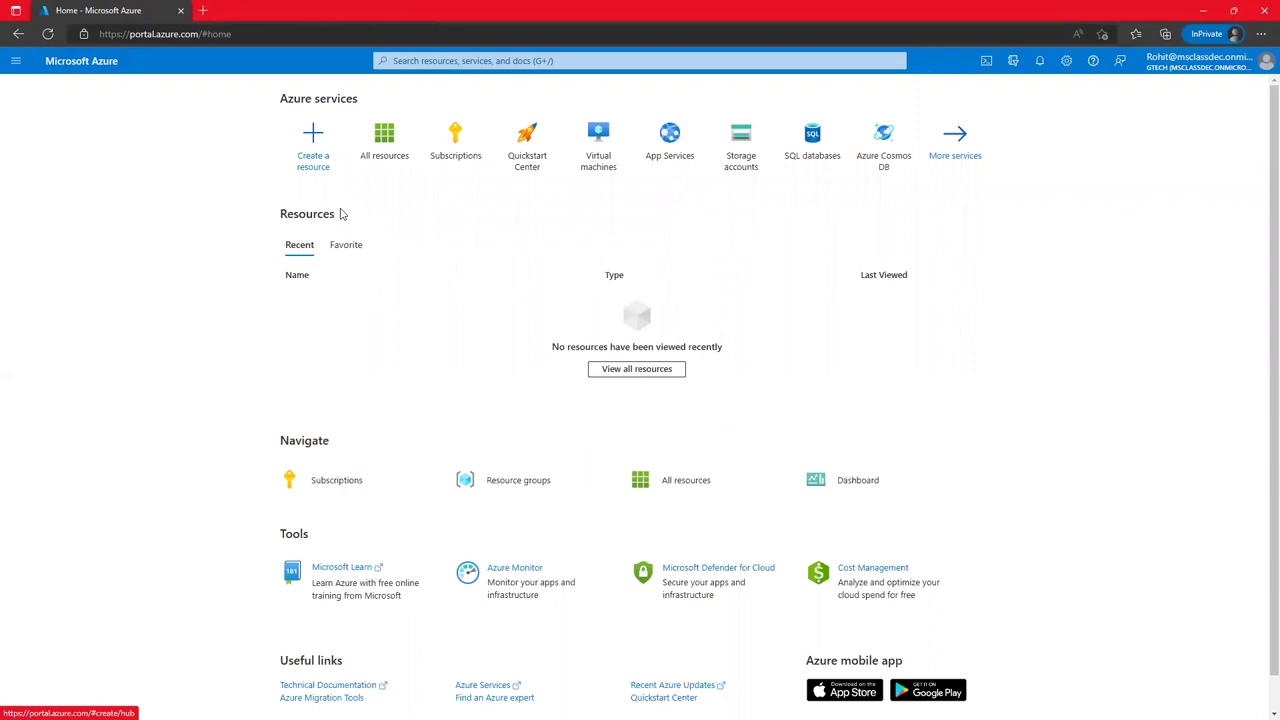
# Try creating a resource group named 'deno' and run Review + create.
pyautogui.click(509, 478)
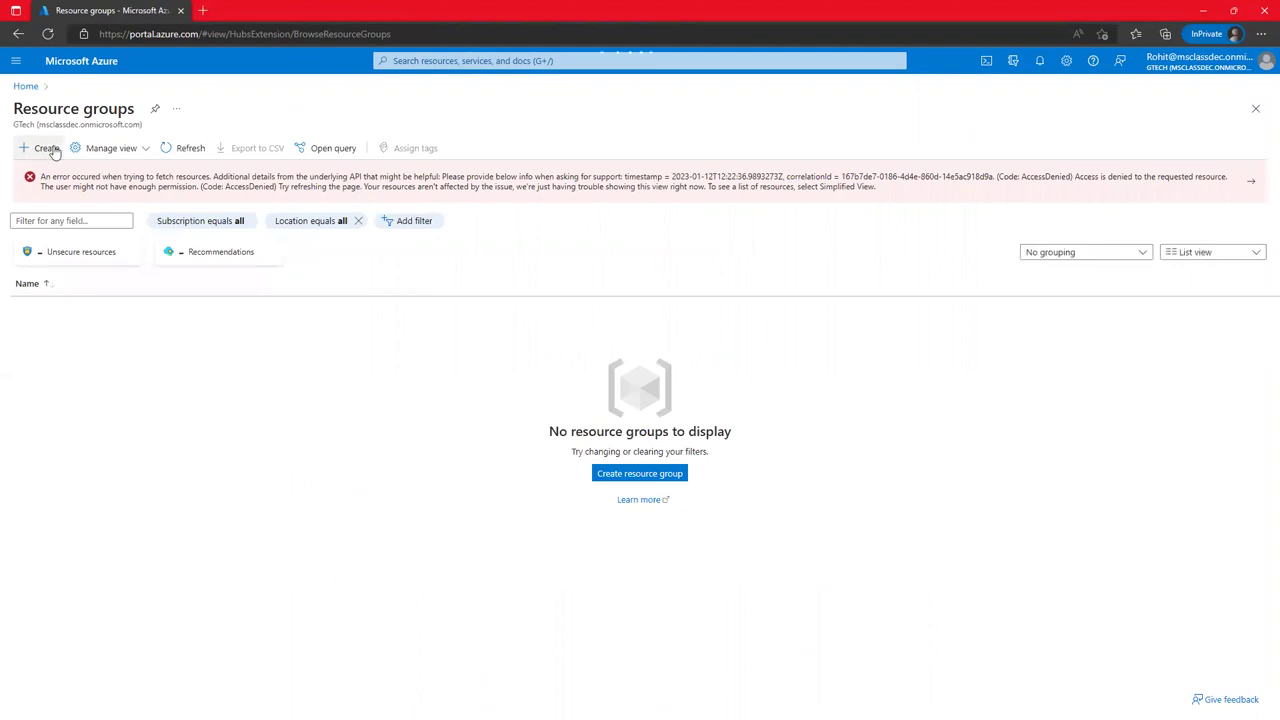
pyautogui.click(42, 148)
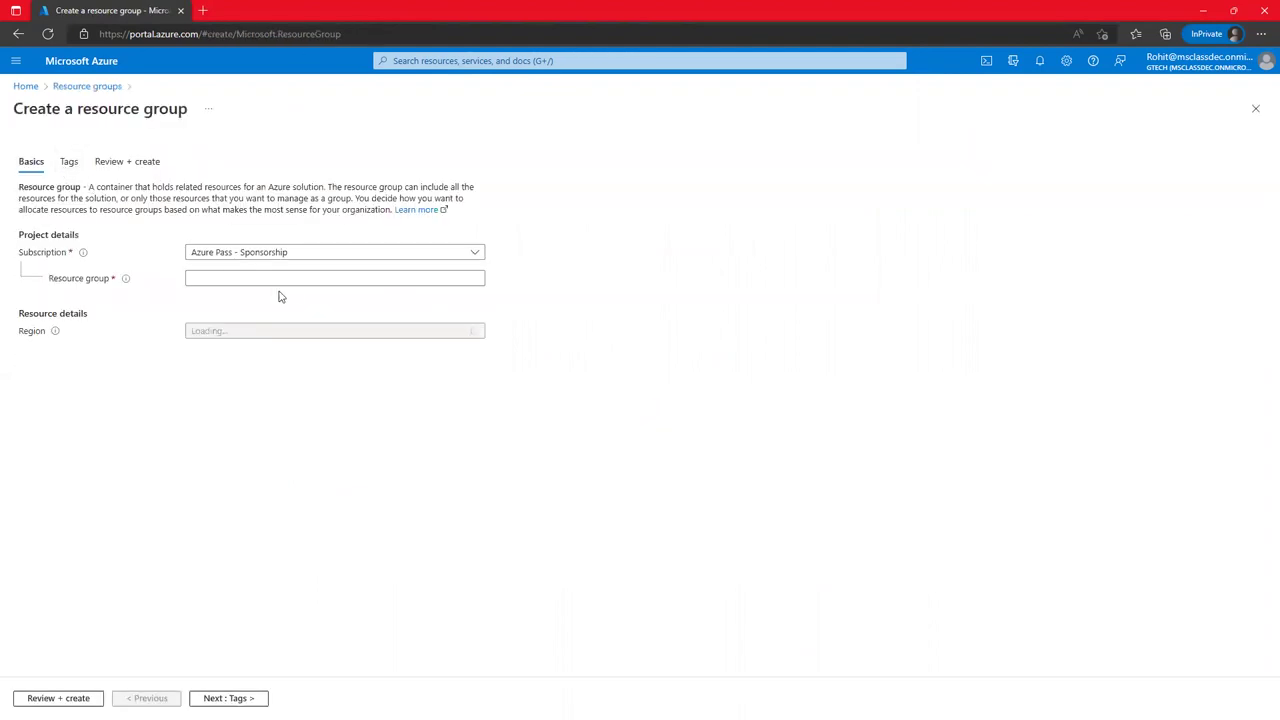
pyautogui.click(291, 278)
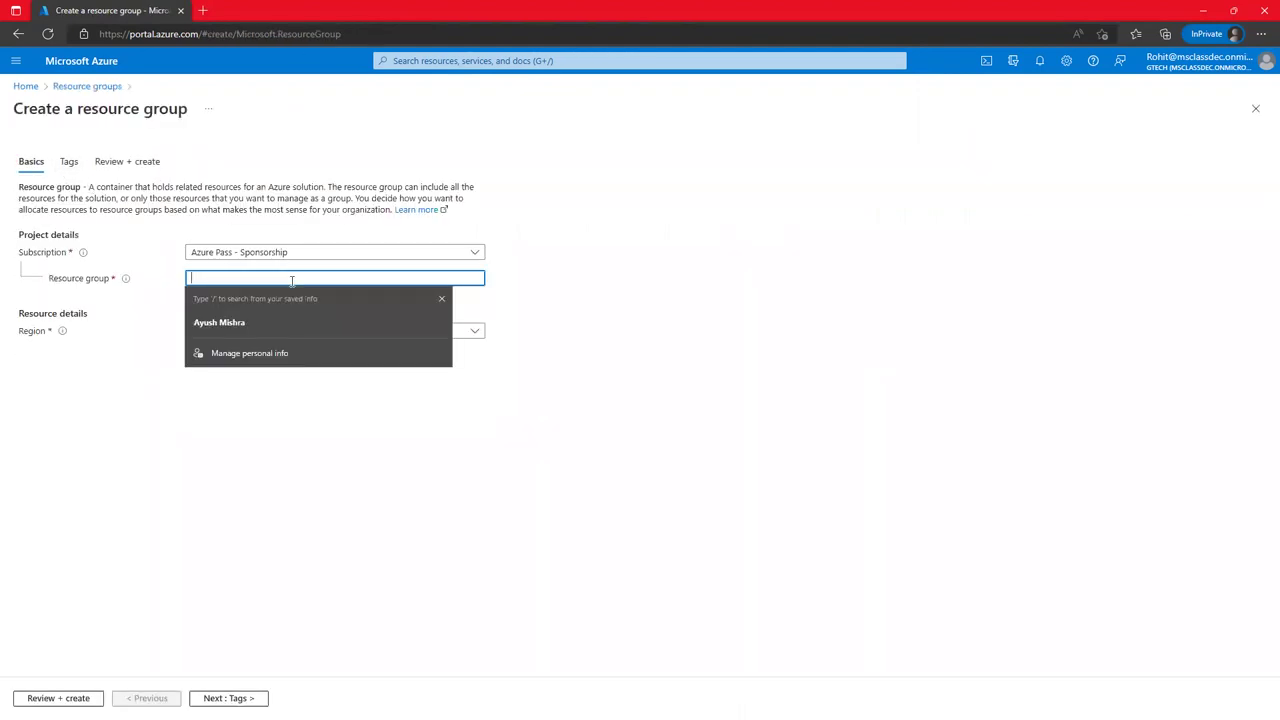
pyautogui.write('deno')
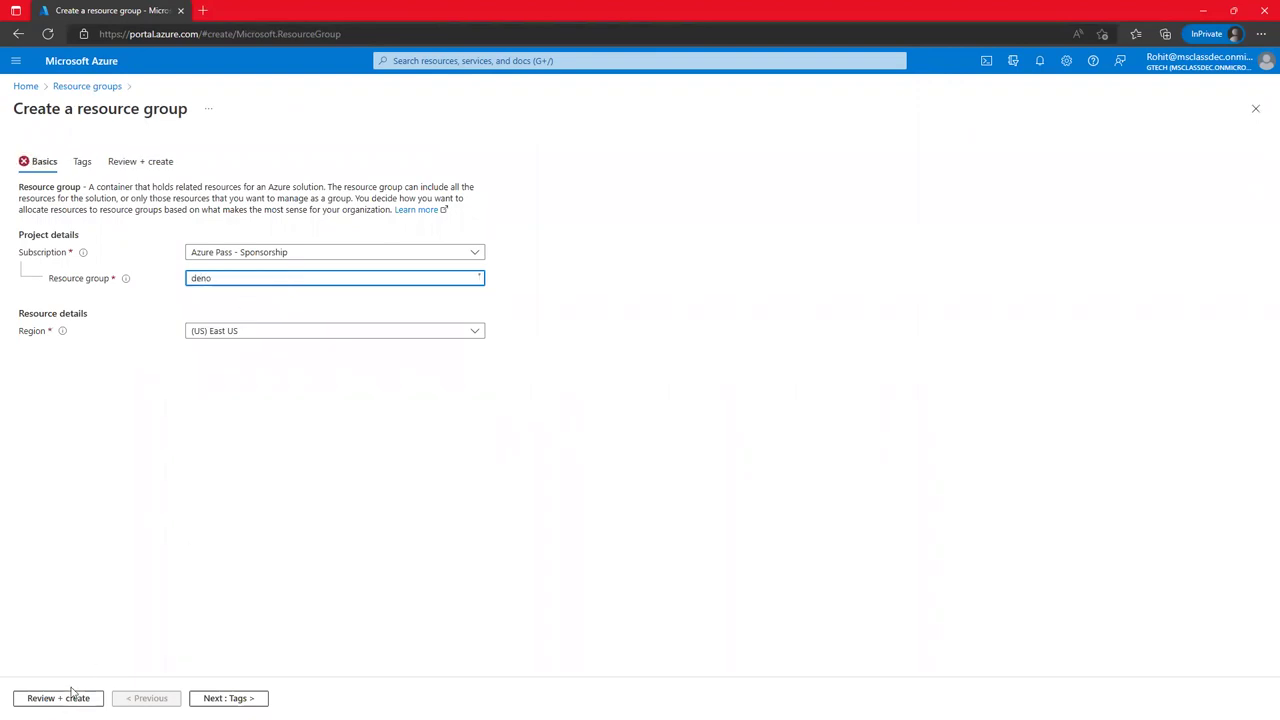
pyautogui.click(72, 697)
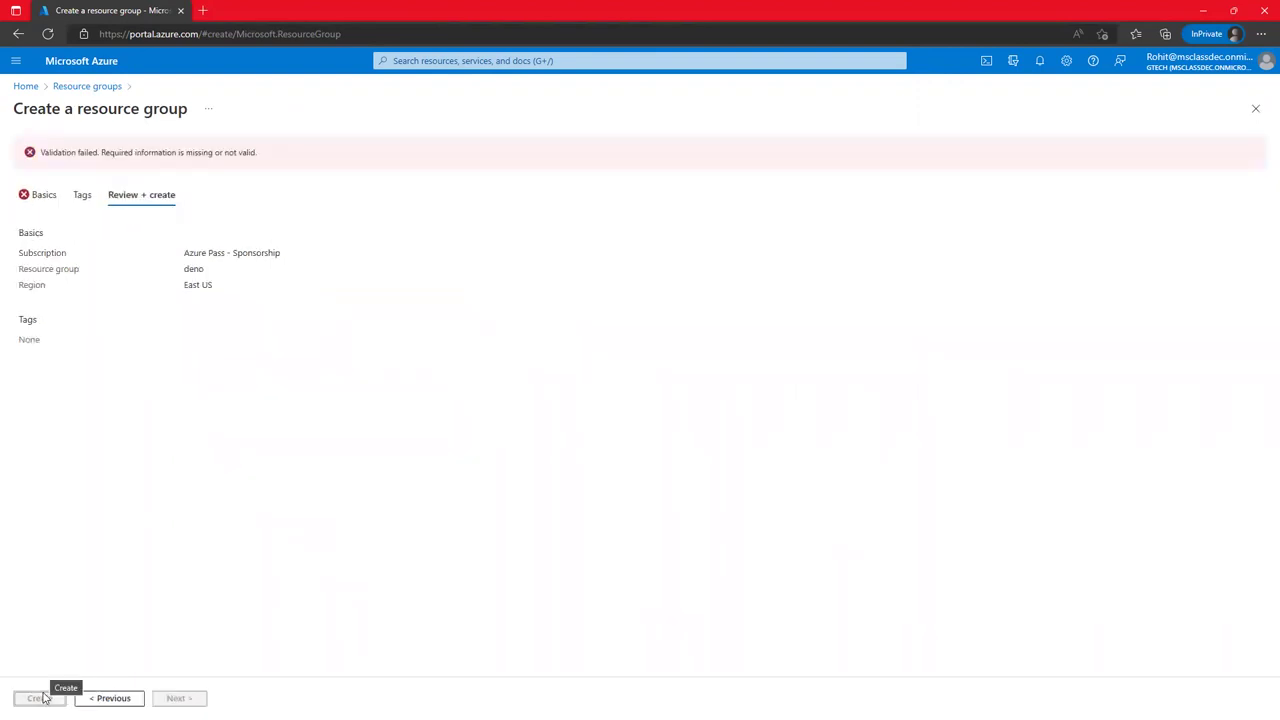
# Inspect the permission error on Basics, discard the form, and view the admin's role assignments.
pyautogui.click(24, 195)
pyautogui.moveTo(211, 299); pyautogui.dragTo(529, 317)
pyautogui.click(81, 61)
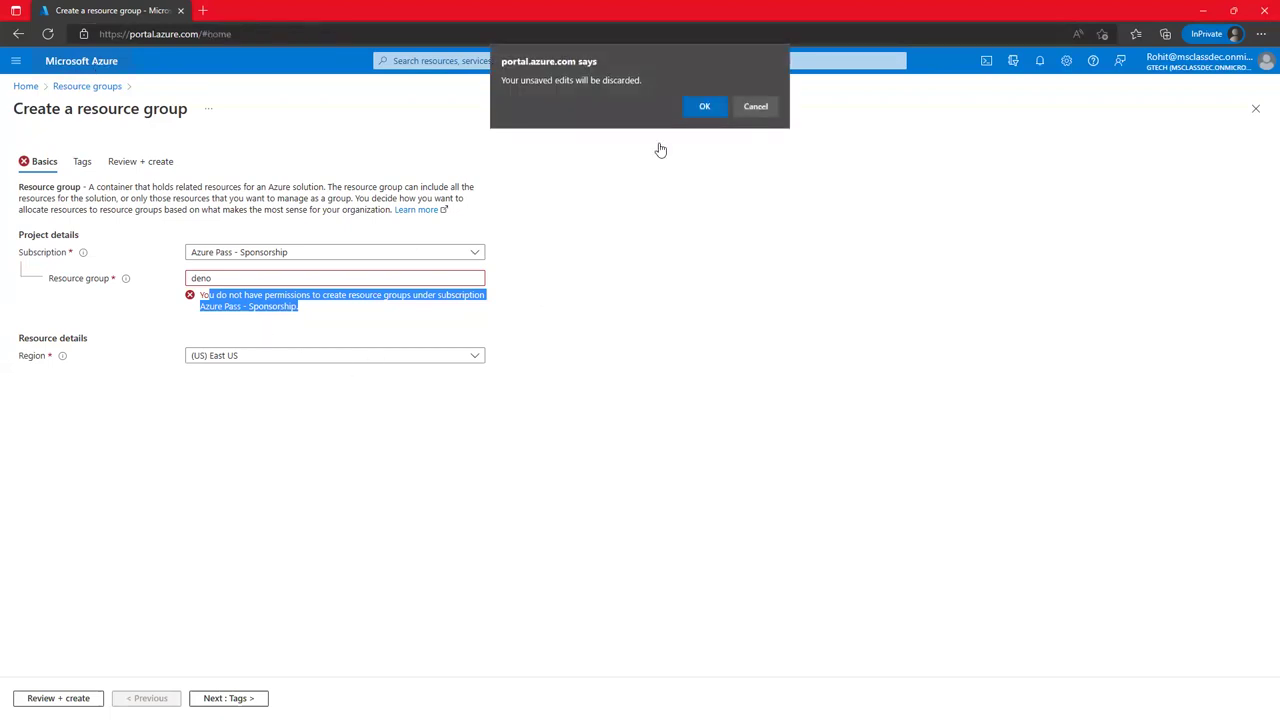
pyautogui.click(702, 106)
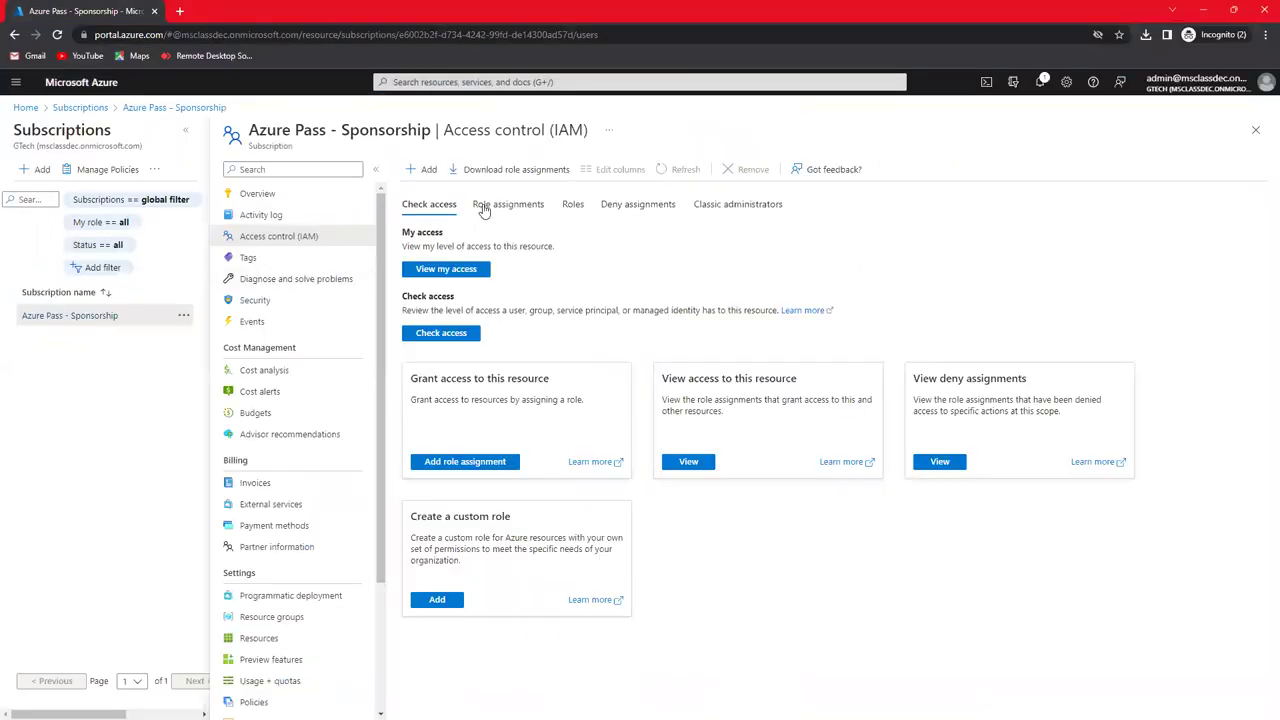
pyautogui.click(484, 208)
# Remove the user's Reader role assignment from Azure Pass - Sponsorship and confirm with Yes.
pyautogui.click(580, 204)
pyautogui.click(509, 204)
pyautogui.scroll(-8, 617, 449)
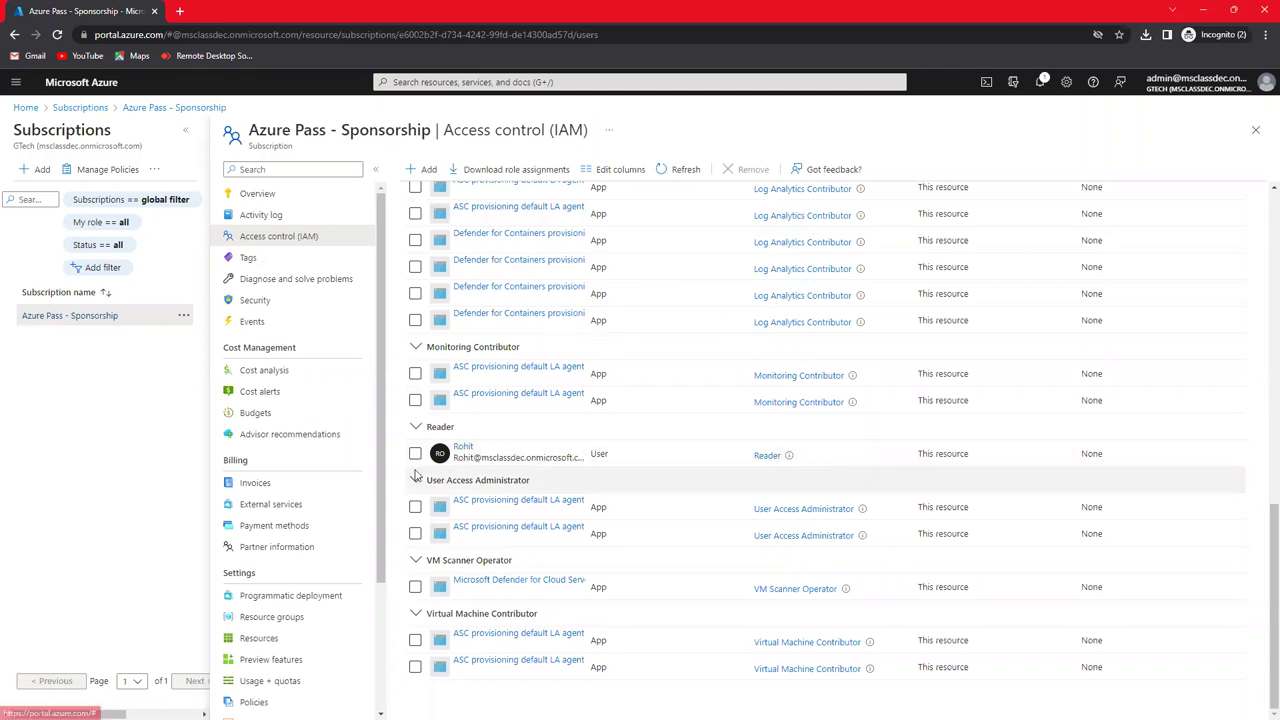
pyautogui.click(415, 456)
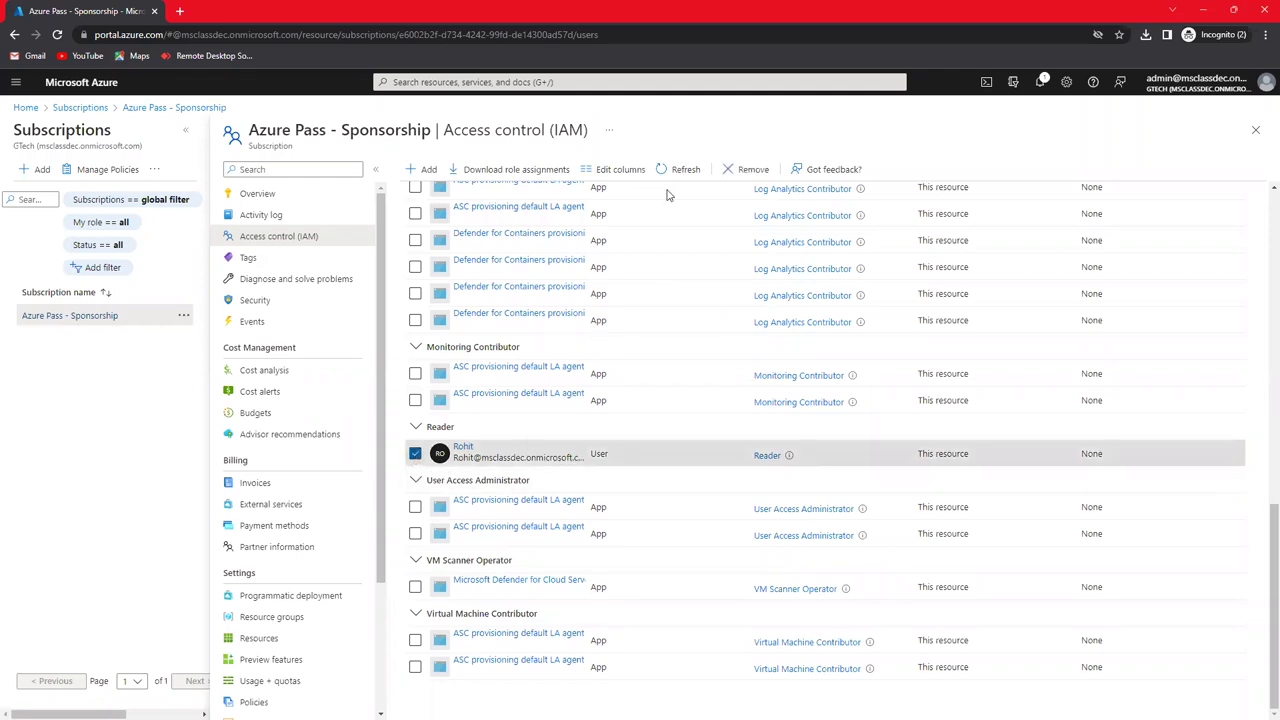
pyautogui.click(750, 170)
pyautogui.click(430, 241)
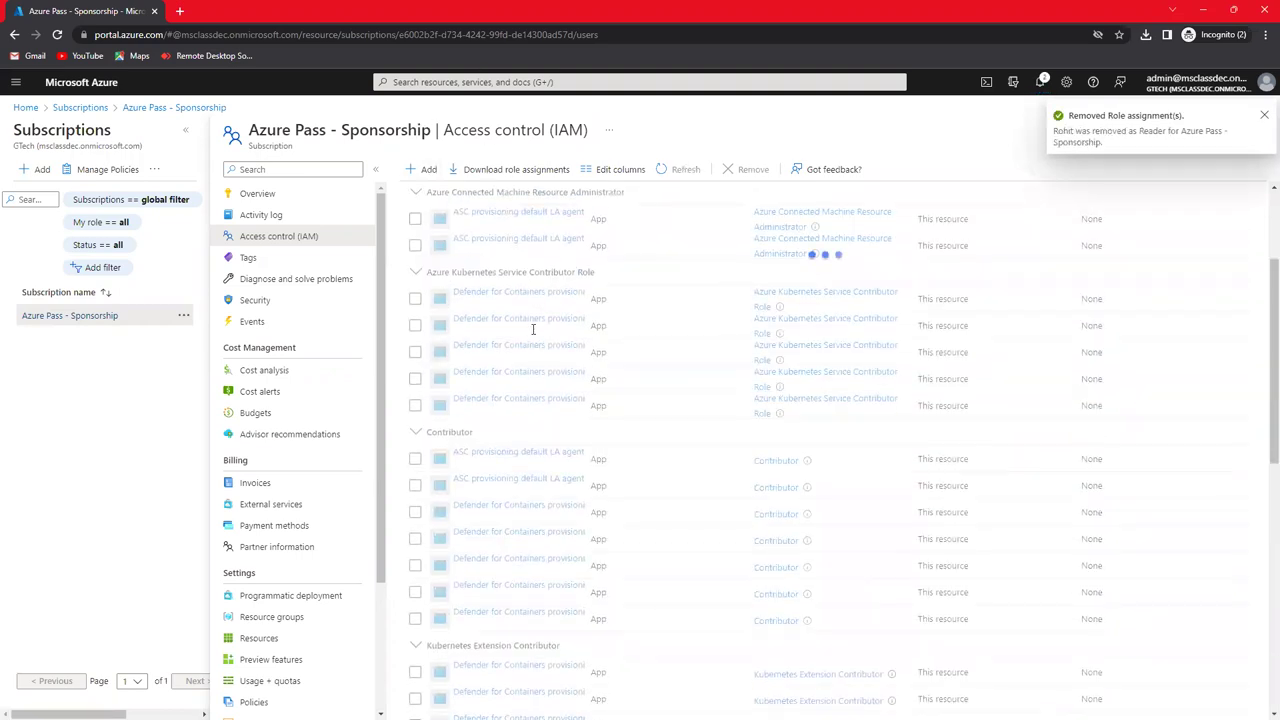
pyautogui.click(413, 207)
pyautogui.click(415, 172)
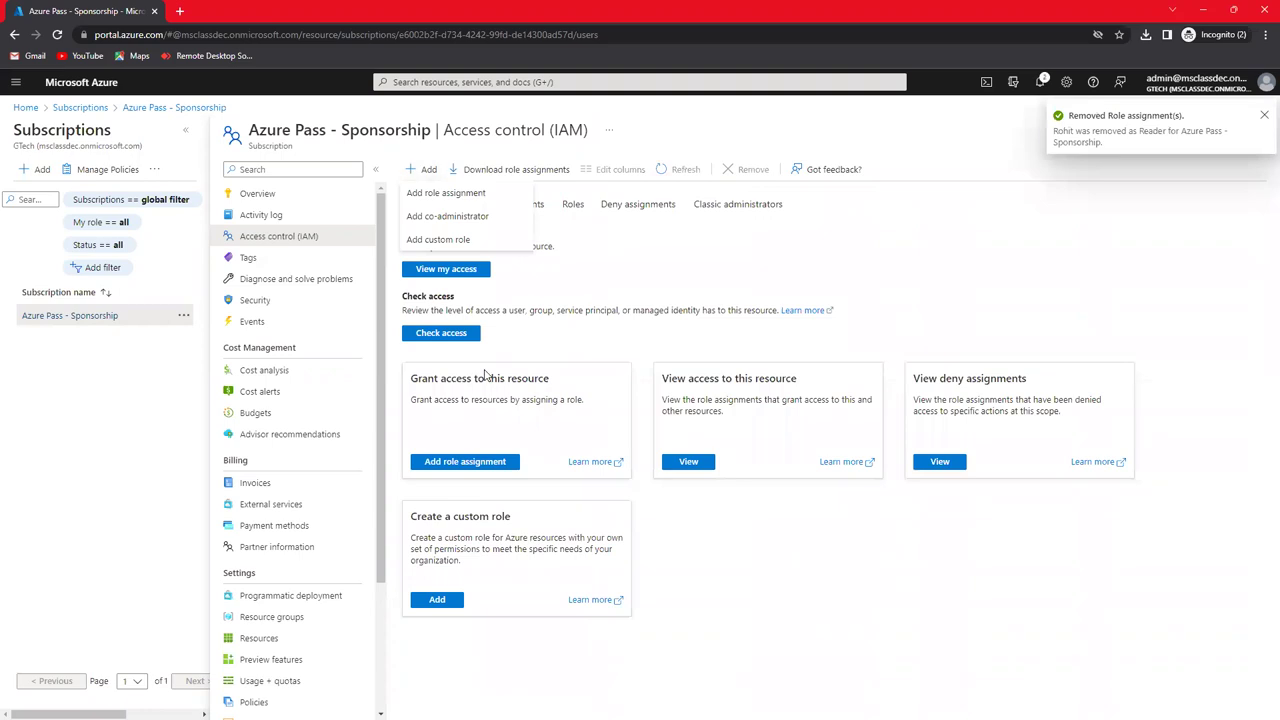
# Start a role assignment and choose Owner after comparing its description with Contributor's.
pyautogui.click(445, 193)
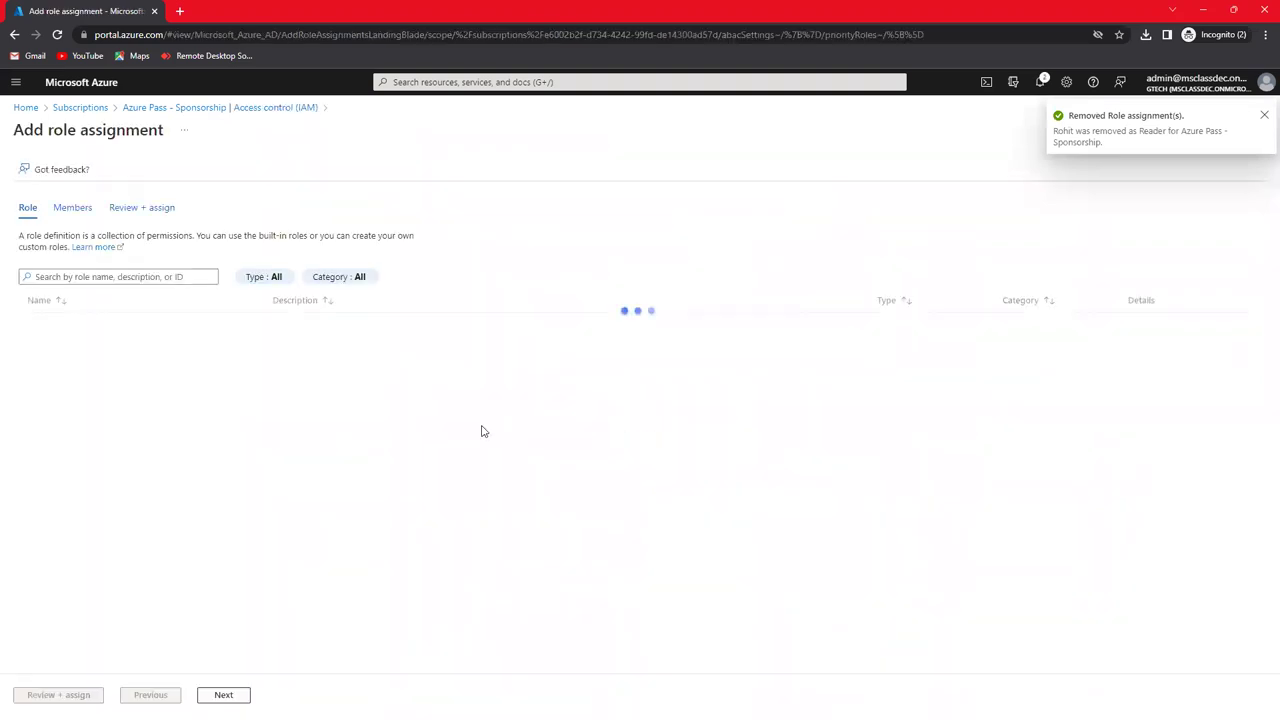
pyautogui.click(127, 330)
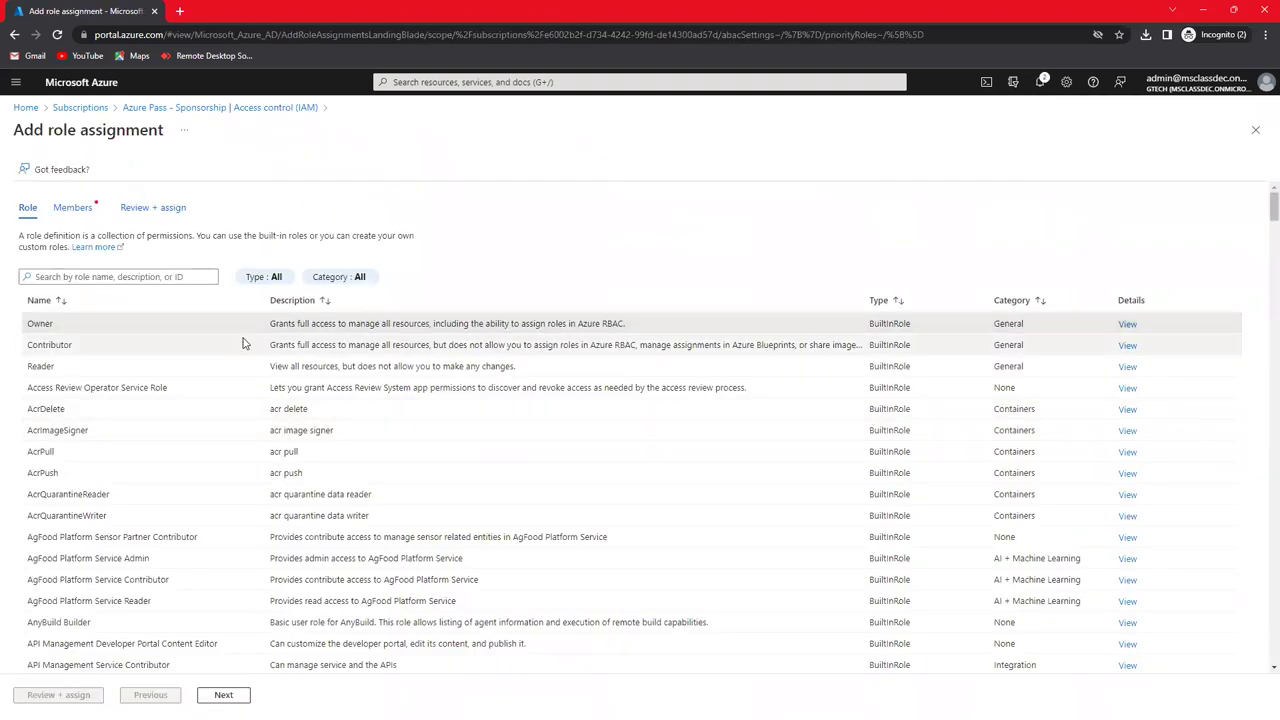
pyautogui.moveTo(270, 324); pyautogui.dragTo(467, 326)
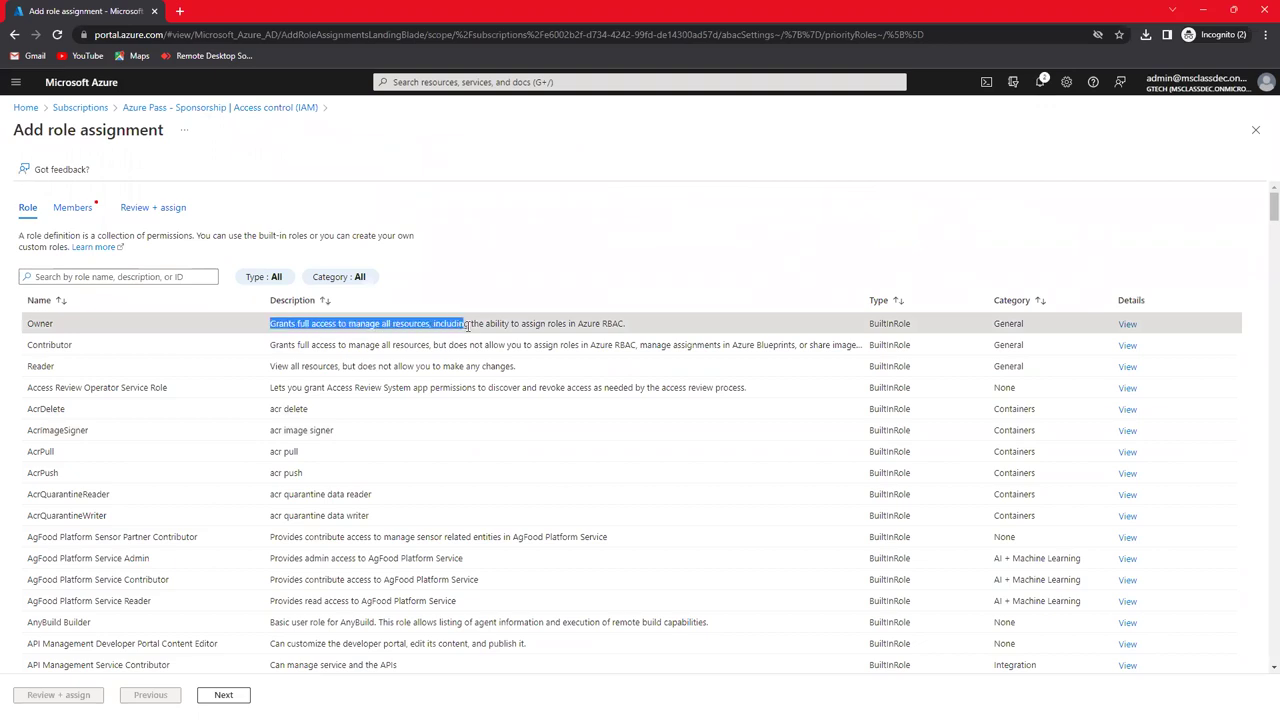
pyautogui.click(139, 346)
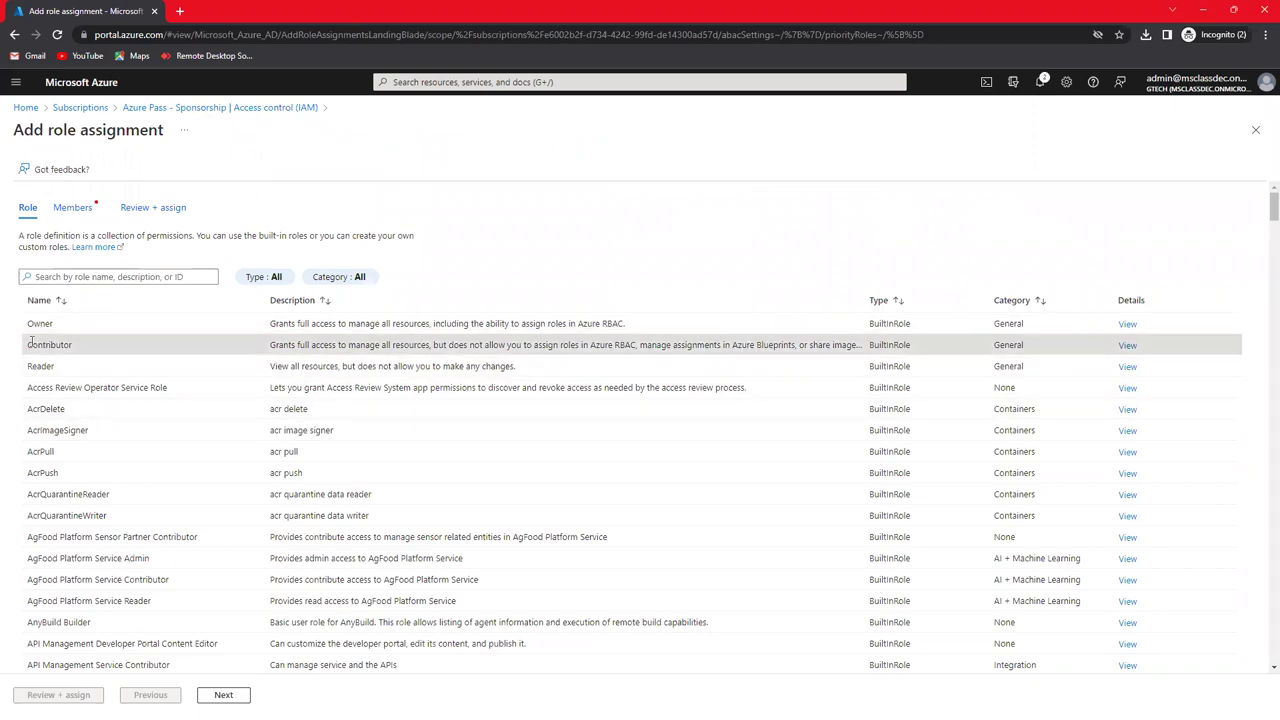
pyautogui.moveTo(269, 346); pyautogui.dragTo(690, 342)
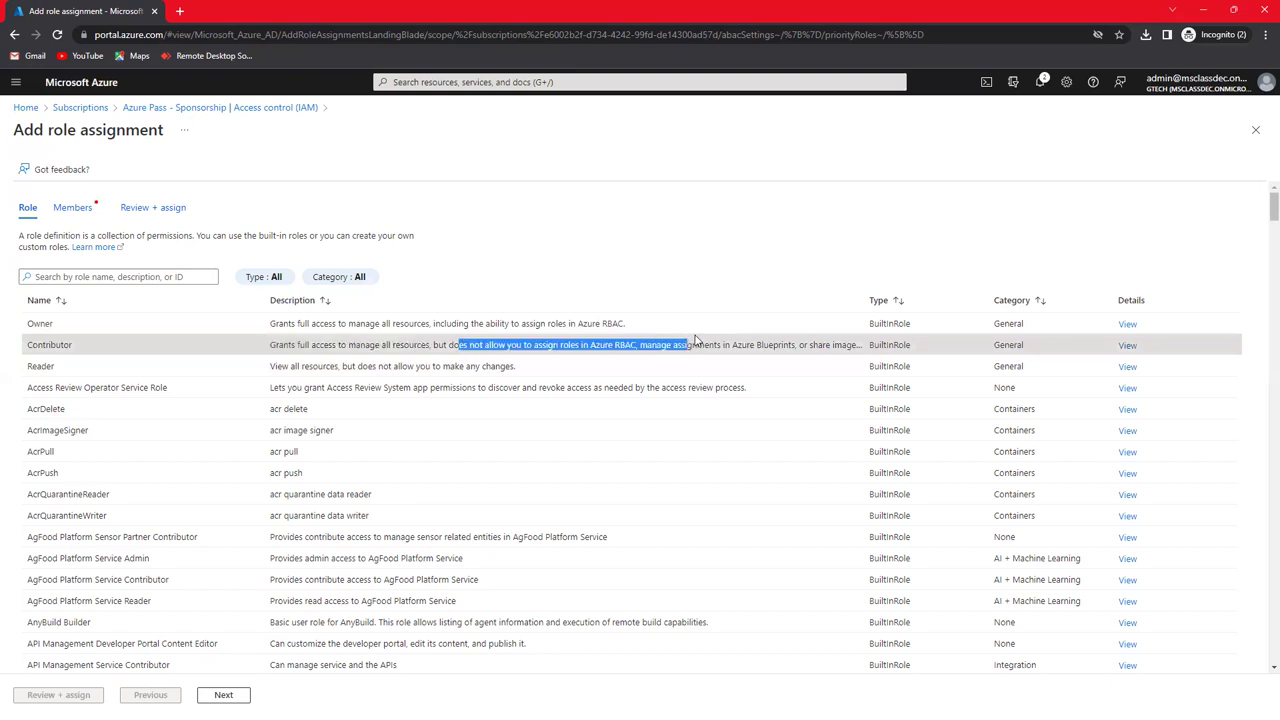
pyautogui.click(94, 326)
# Select the searched-for second user as member and grant the Owner assignment.
pyautogui.click(223, 694)
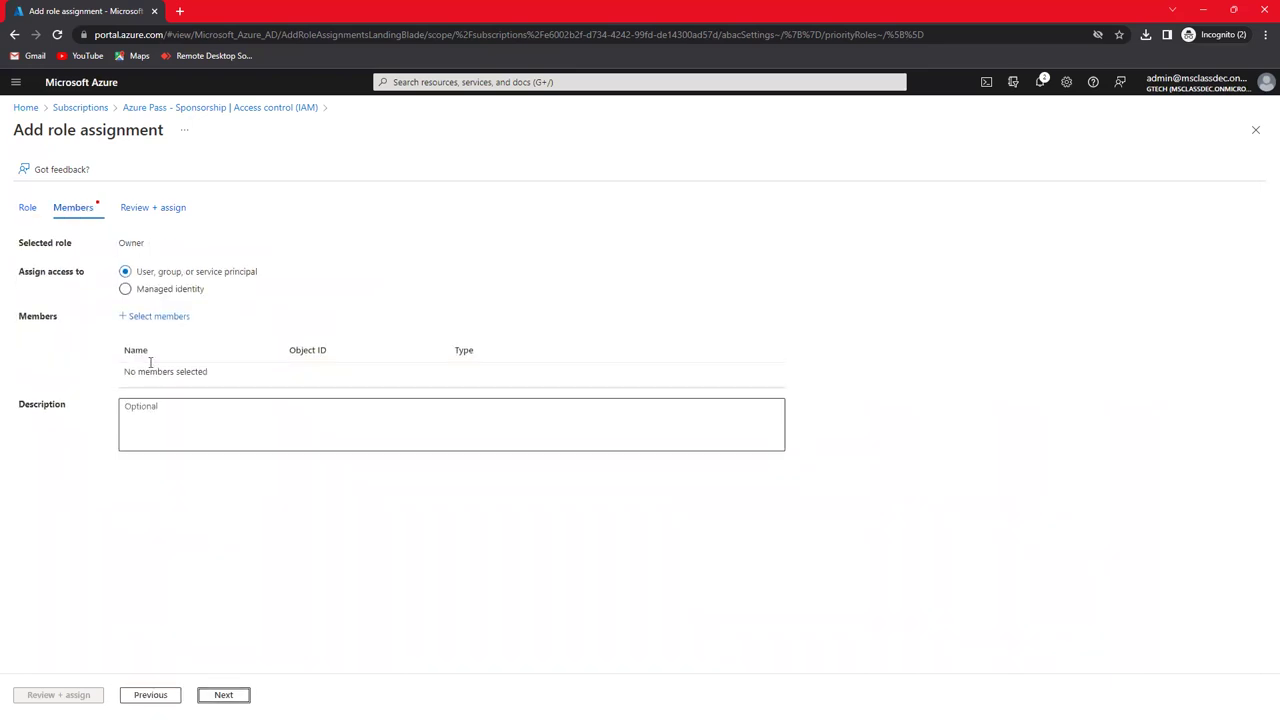
pyautogui.click(157, 316)
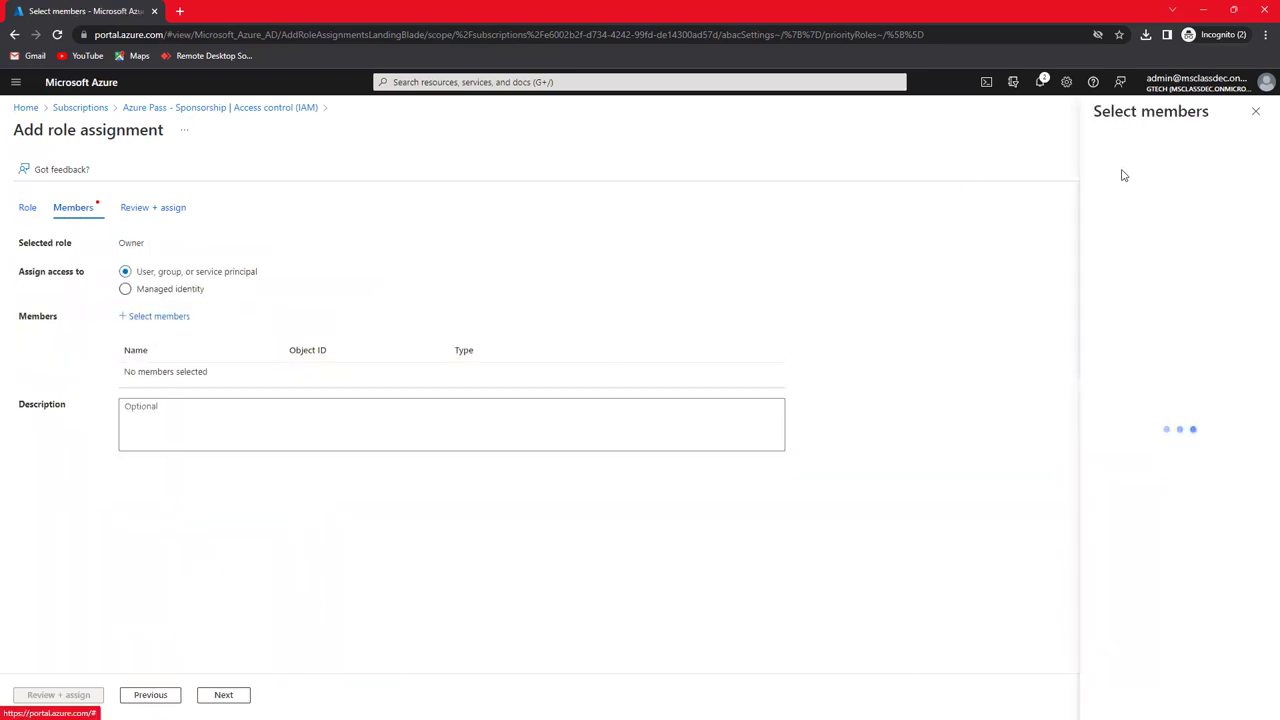
pyautogui.write('rohit')
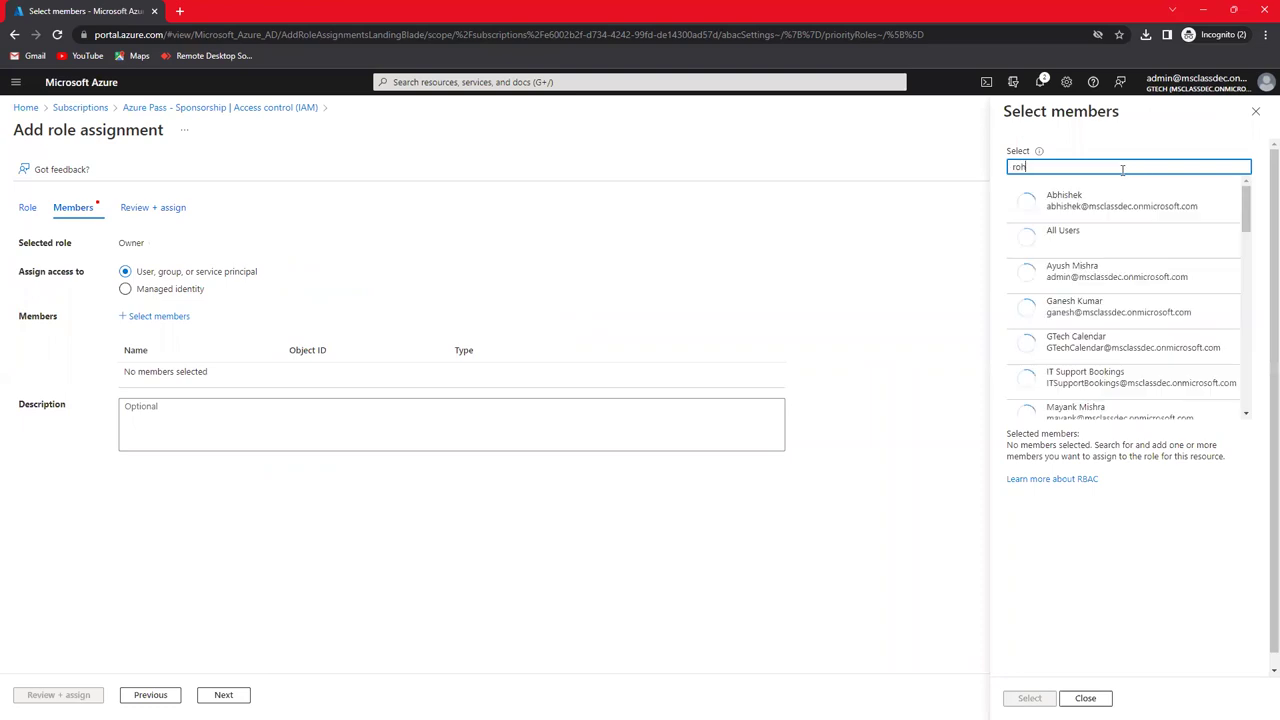
pyautogui.click(1115, 200)
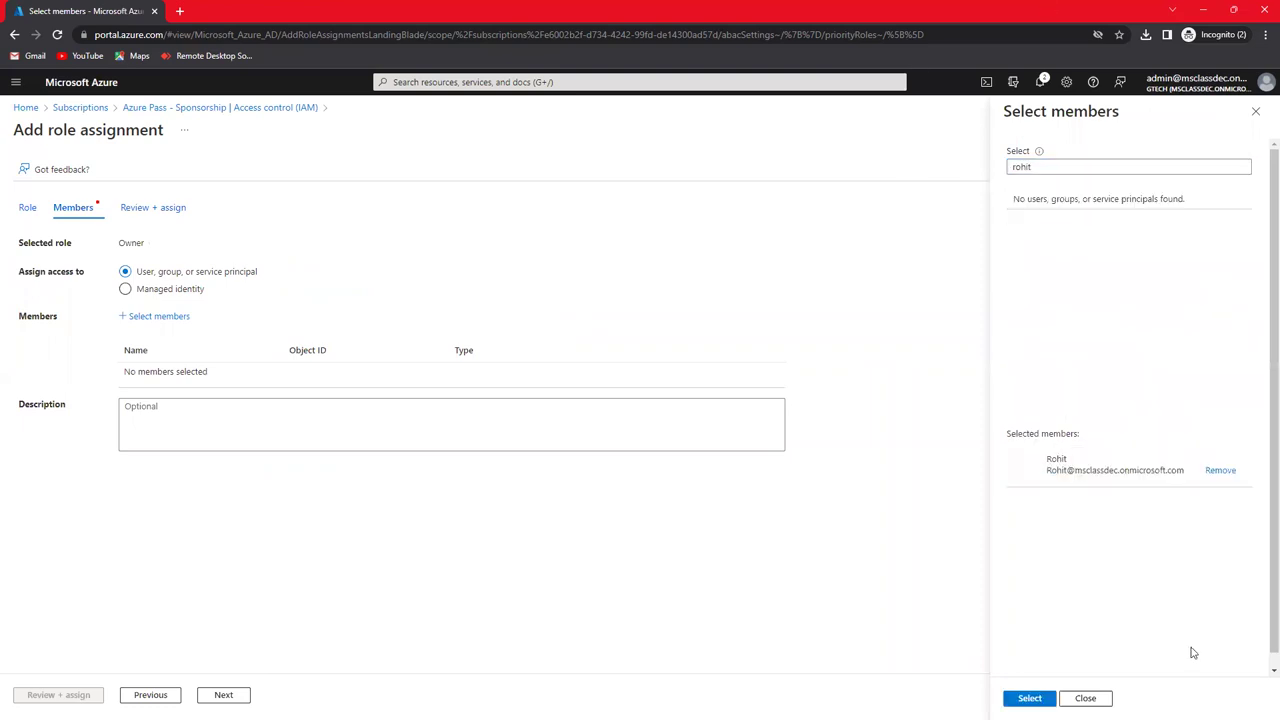
pyautogui.click(1029, 698)
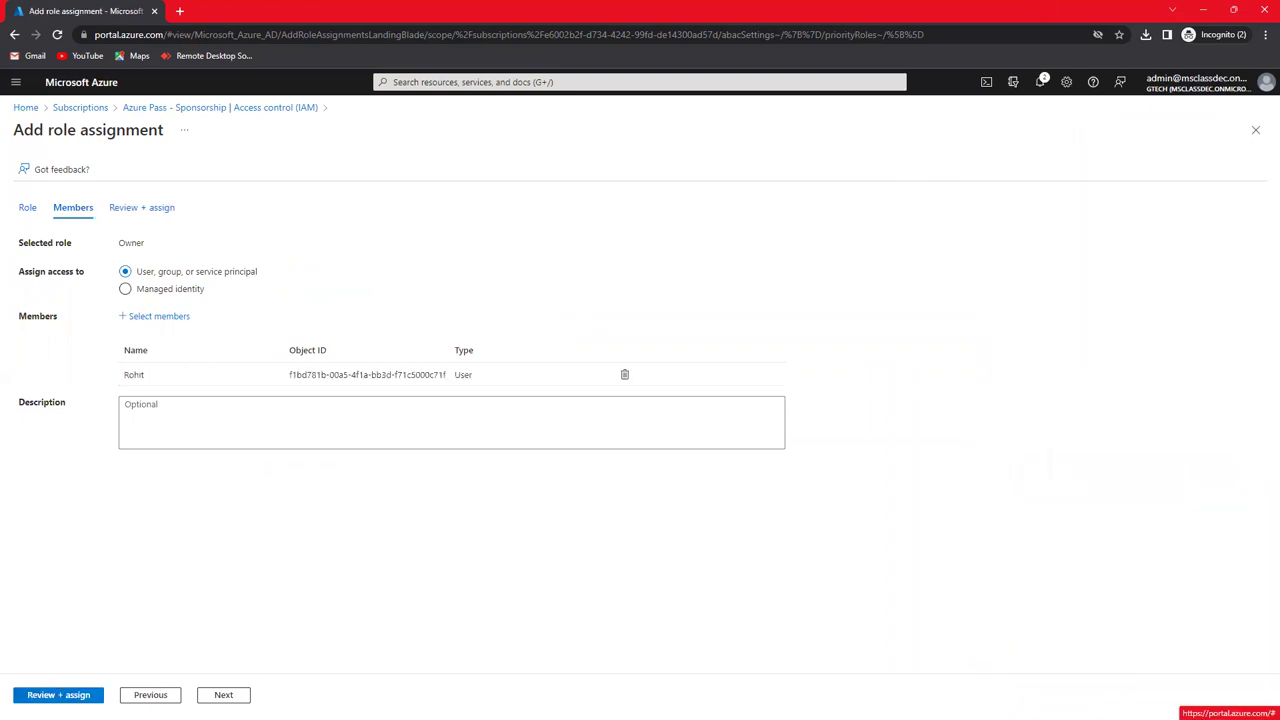
pyautogui.click(58, 694)
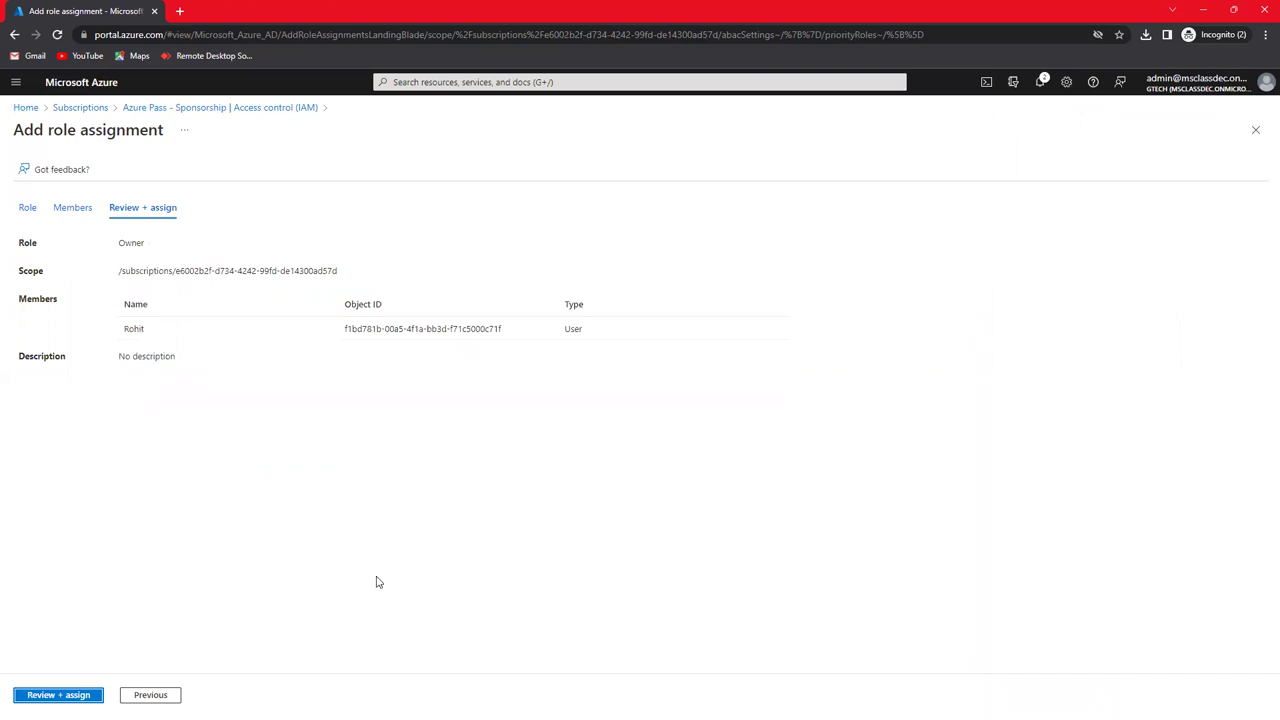
pyautogui.click(74, 694)
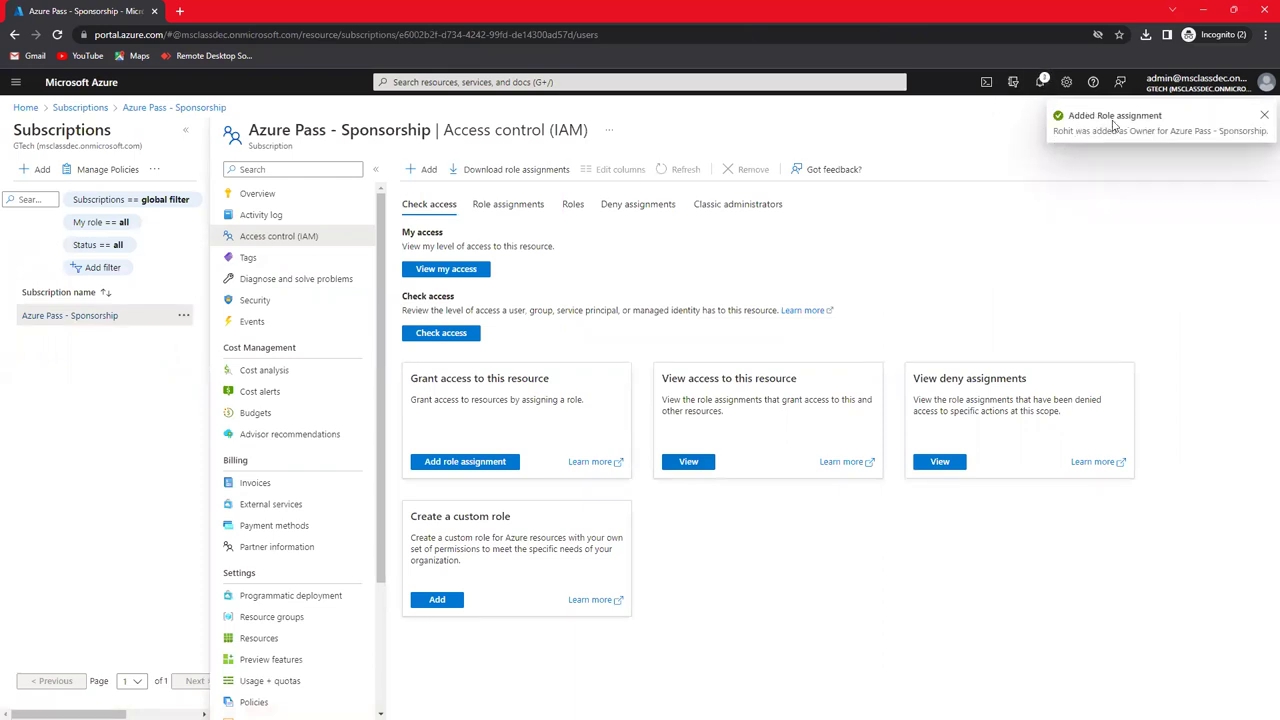
# Switch to the user's session, reload the portal and open Subscriptions.
pyautogui.click(1201, 9)
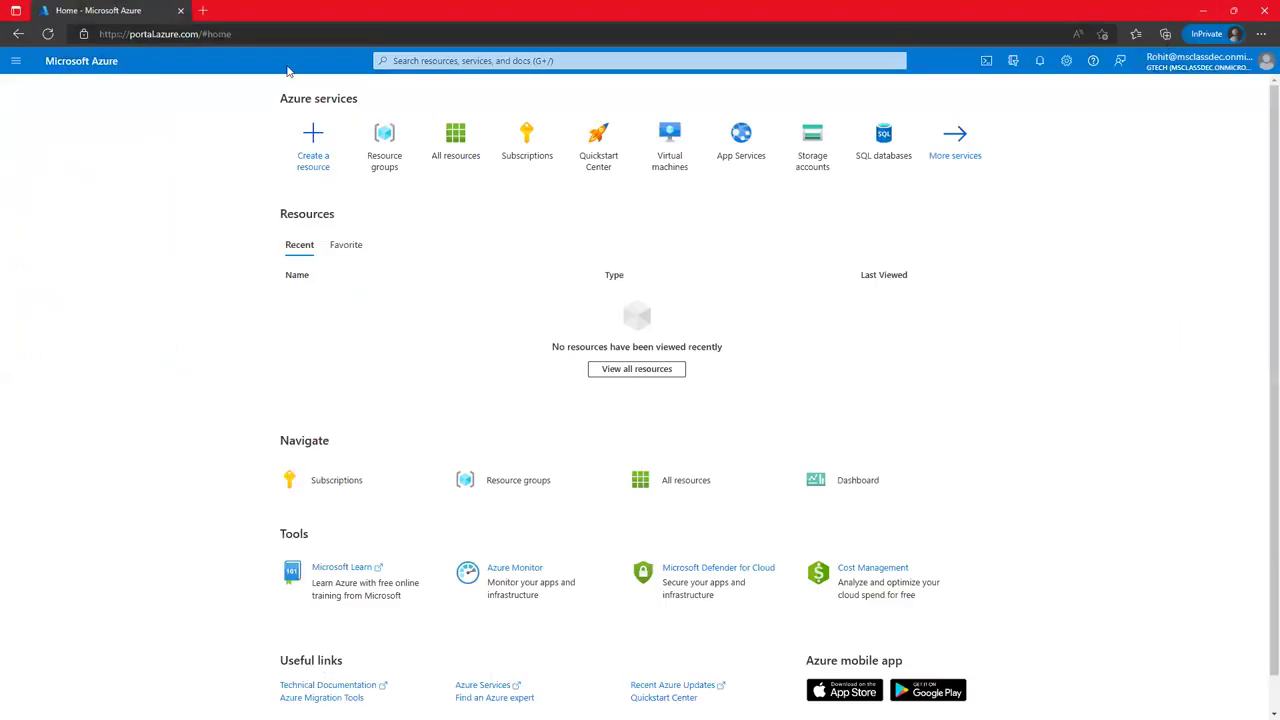
pyautogui.click(47, 34)
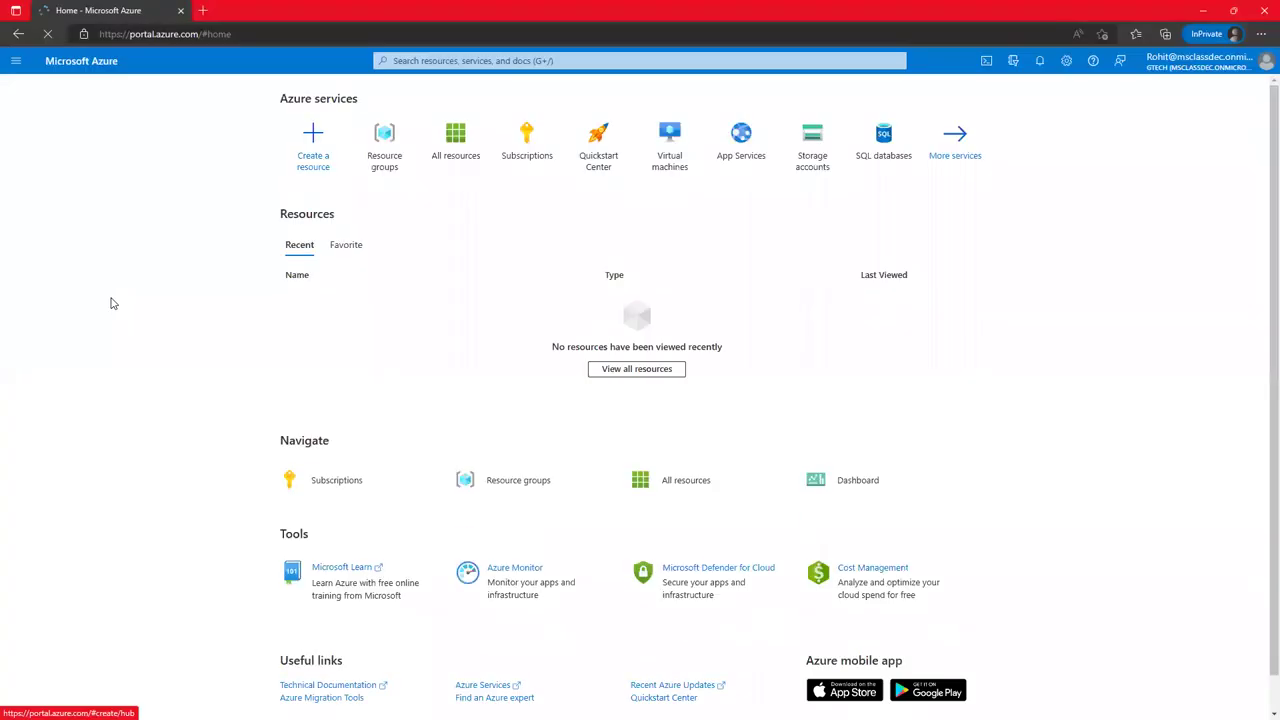
pyautogui.click(340, 500)
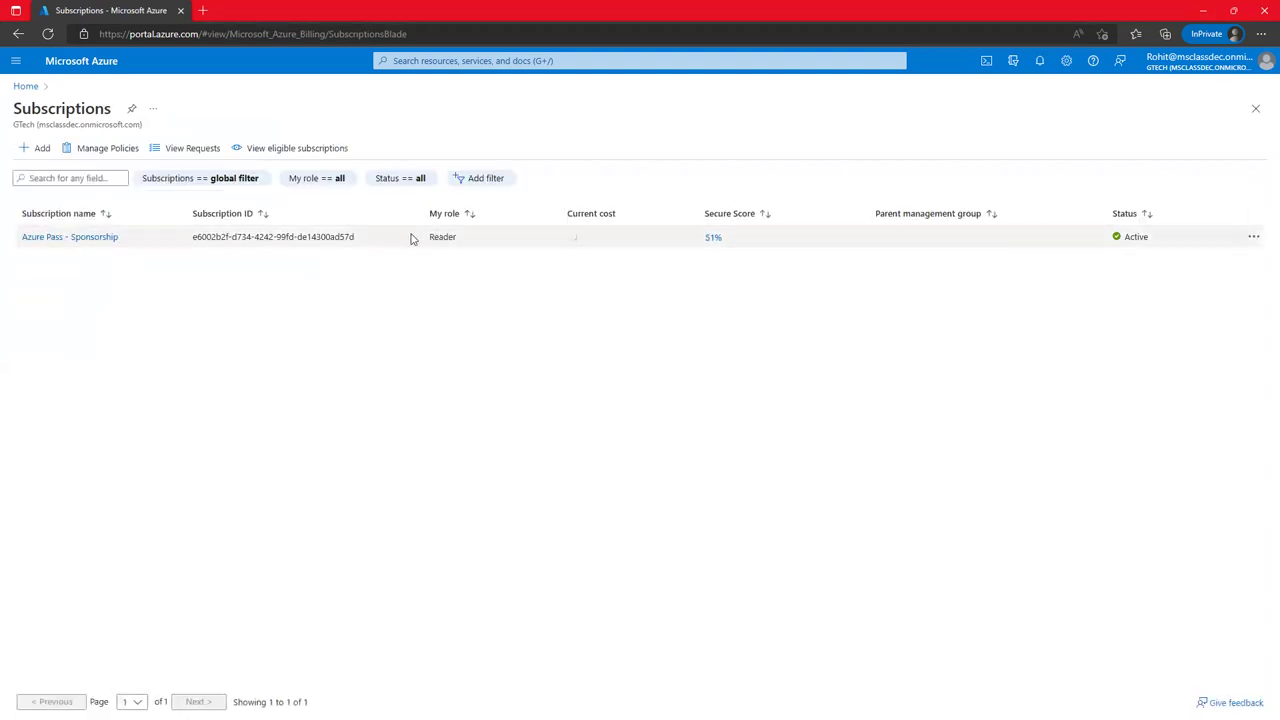
# Sign out and sign back in as the user, skipping security setup and stay-signed-in.
pyautogui.click(1240, 62)
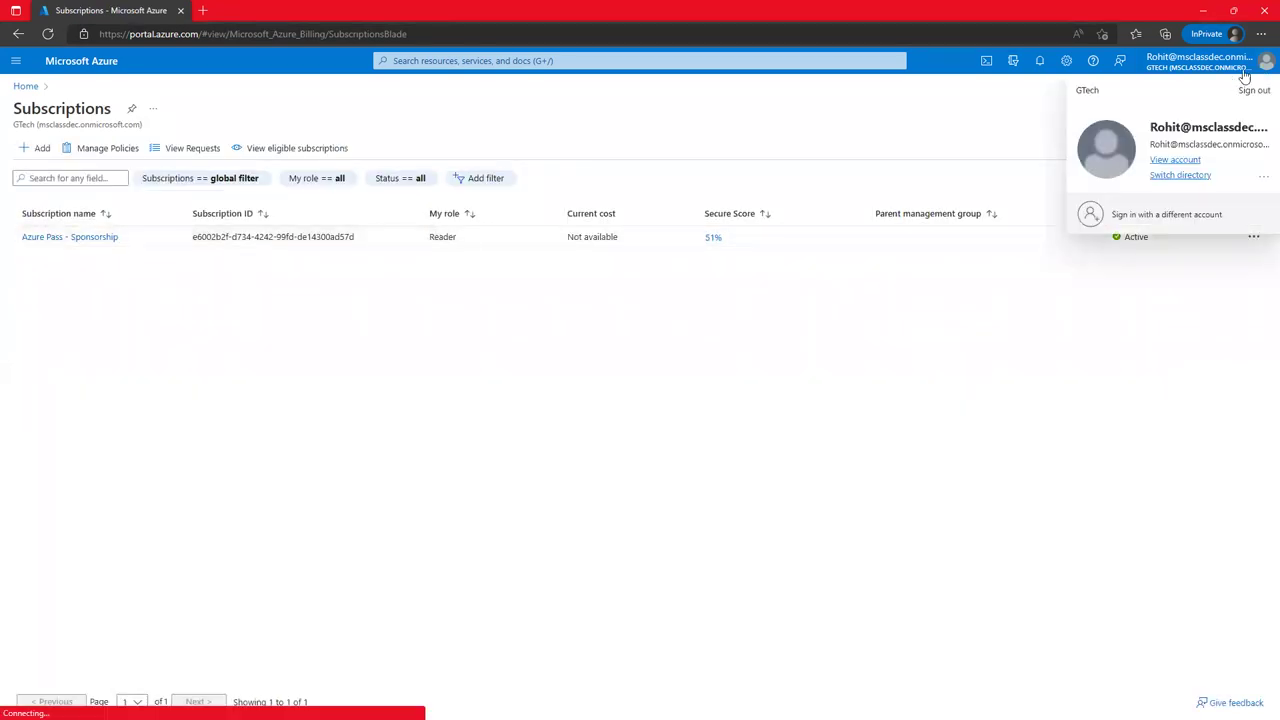
pyautogui.click(1246, 91)
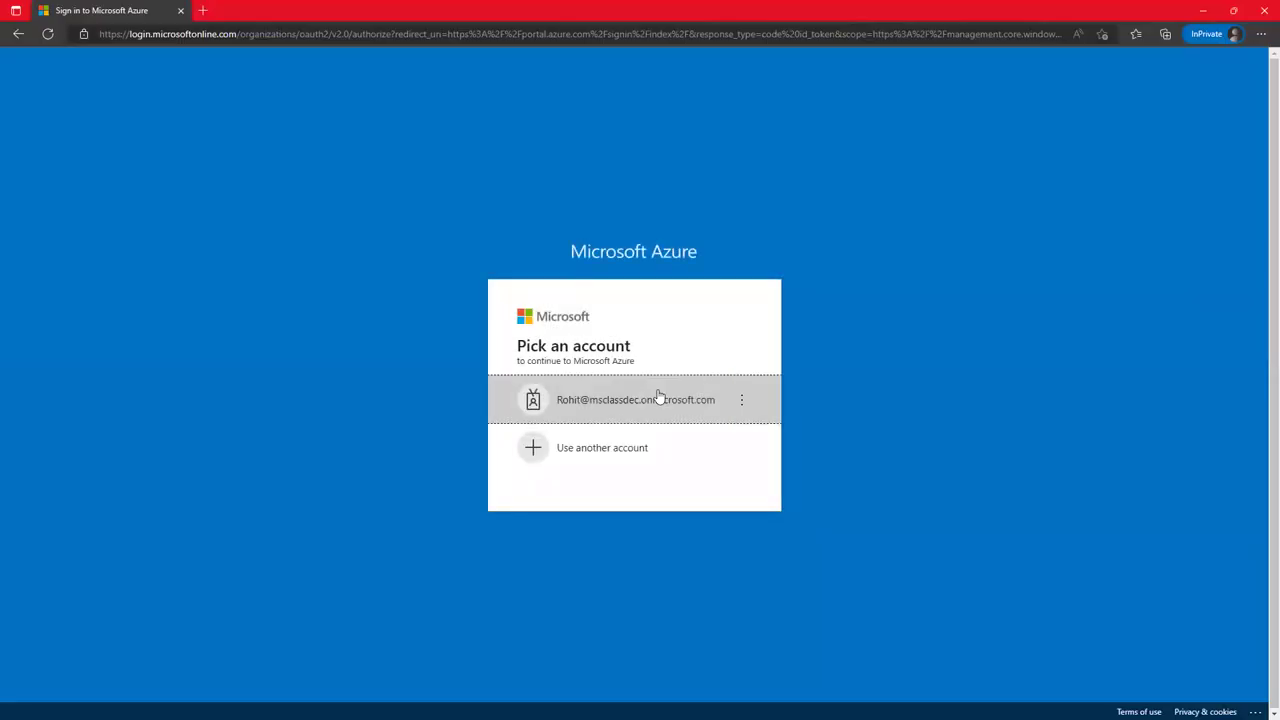
pyautogui.click(658, 396)
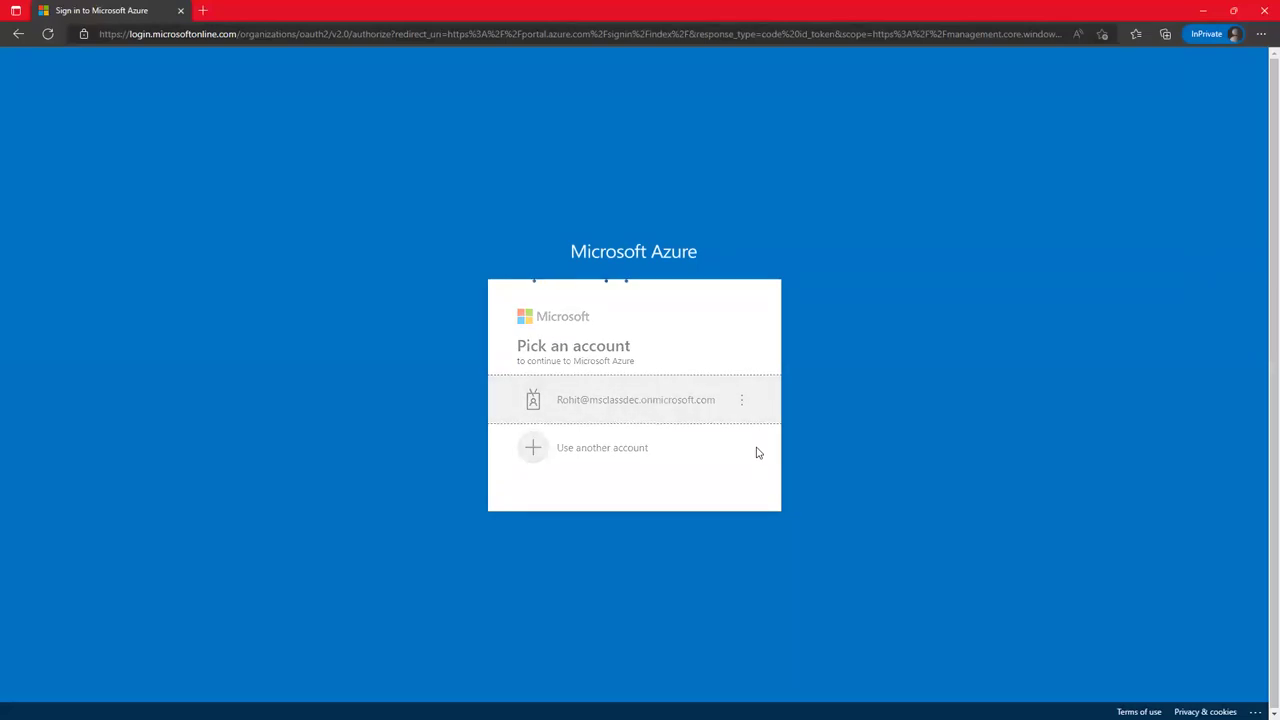
pyautogui.write('•••')
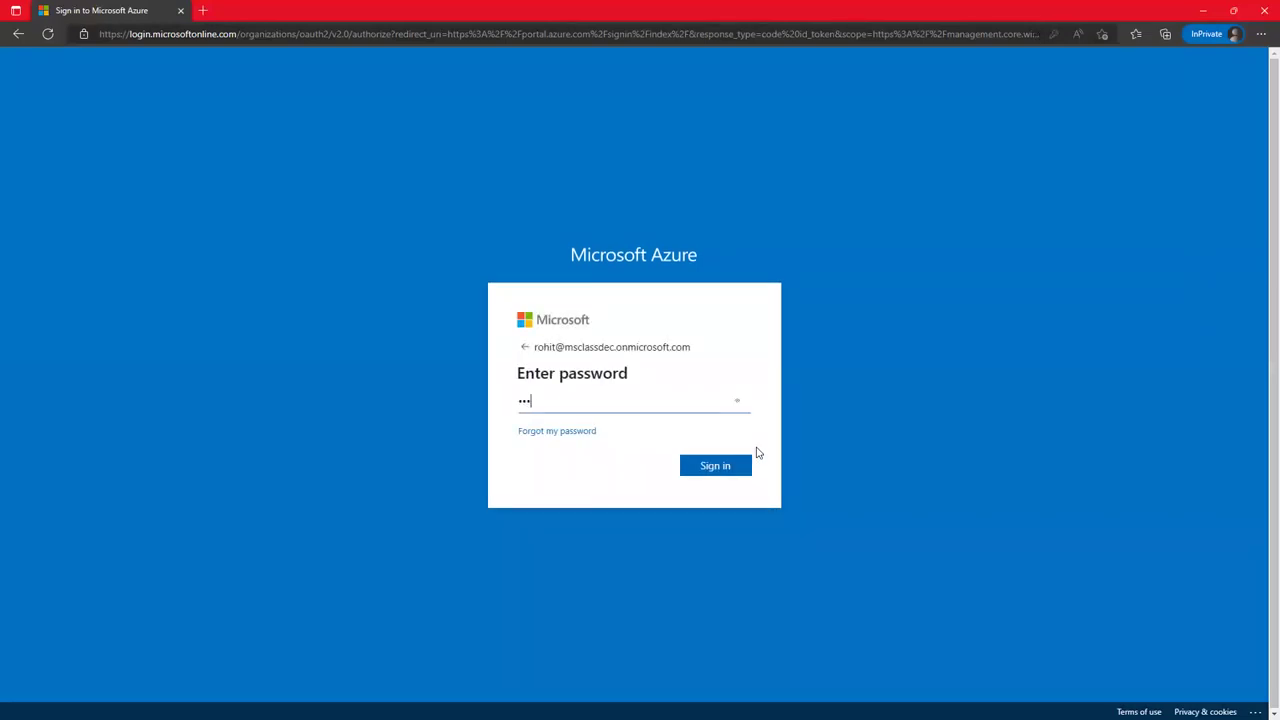
pyautogui.press('Return')
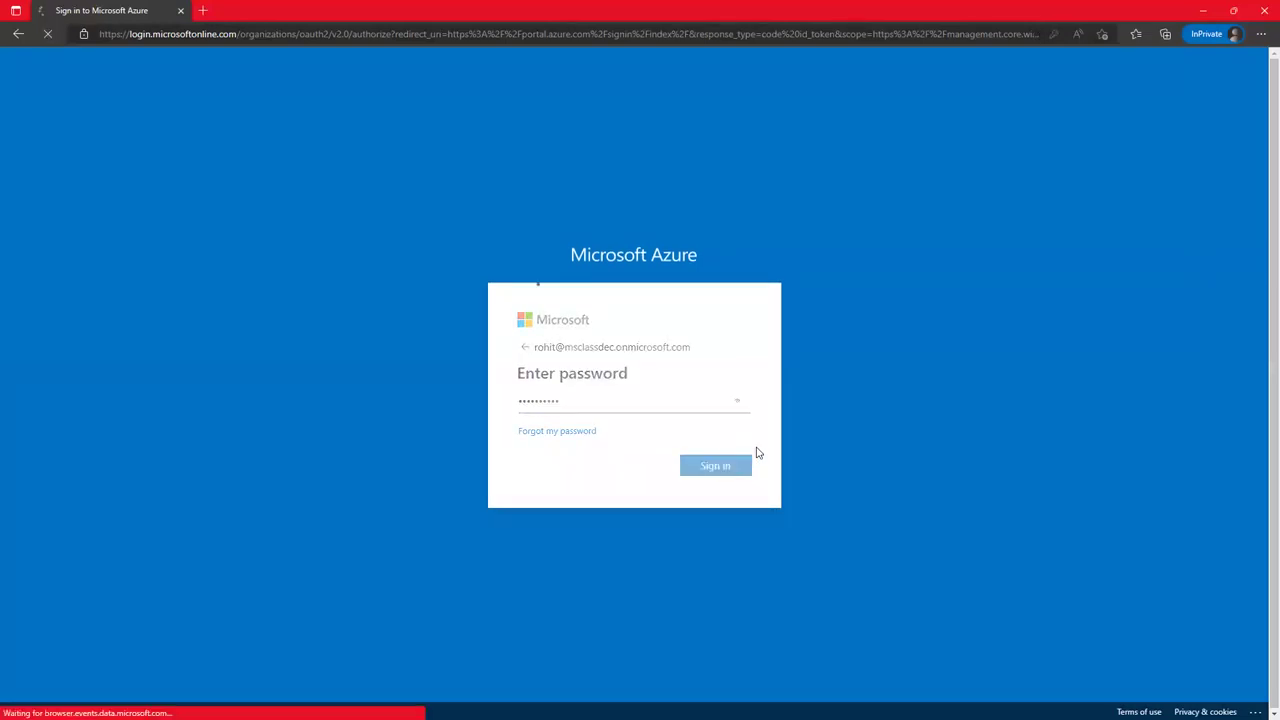
pyautogui.click(563, 422)
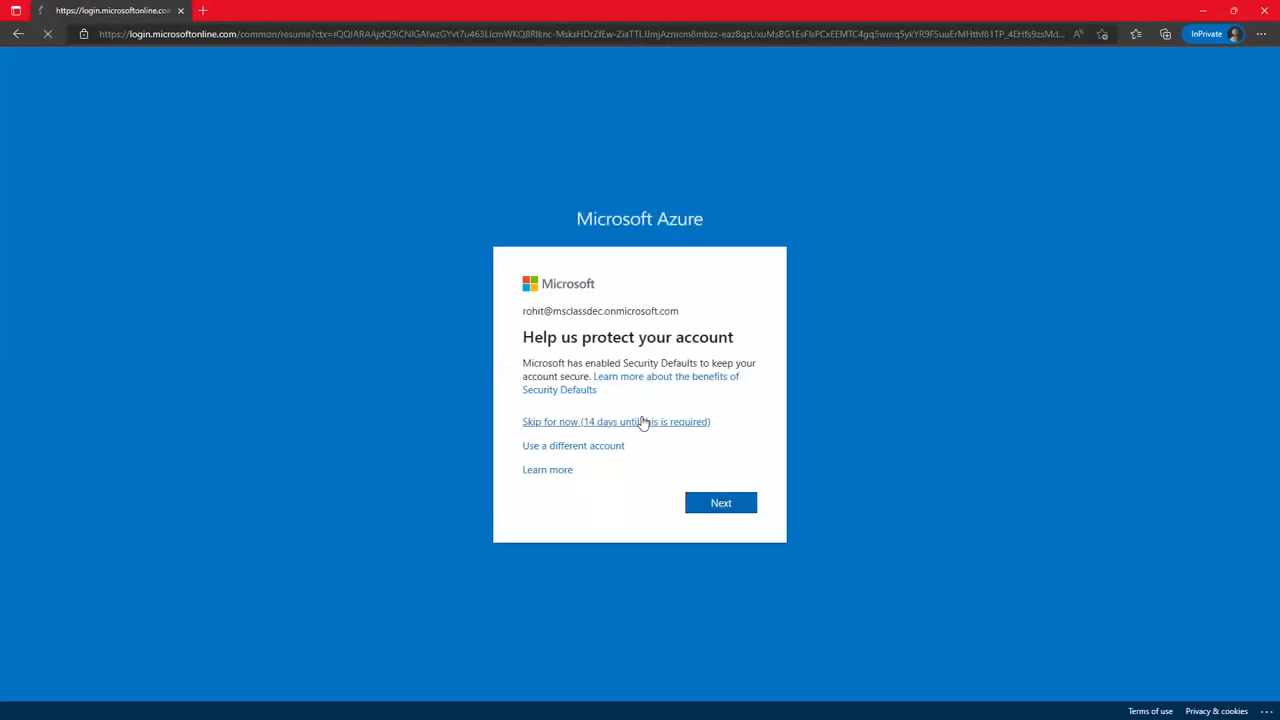
pyautogui.click(646, 473)
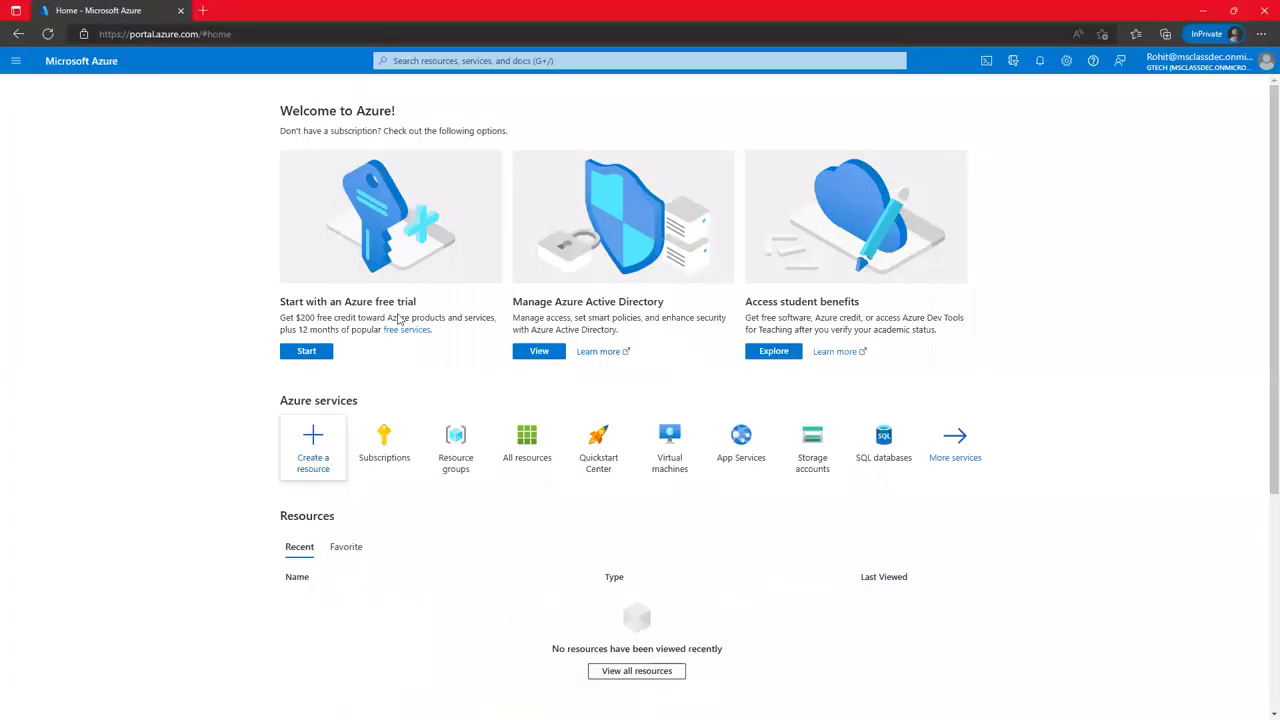
# Check the signed-in account's details and reload the Azure portal.
pyautogui.click(1265, 62)
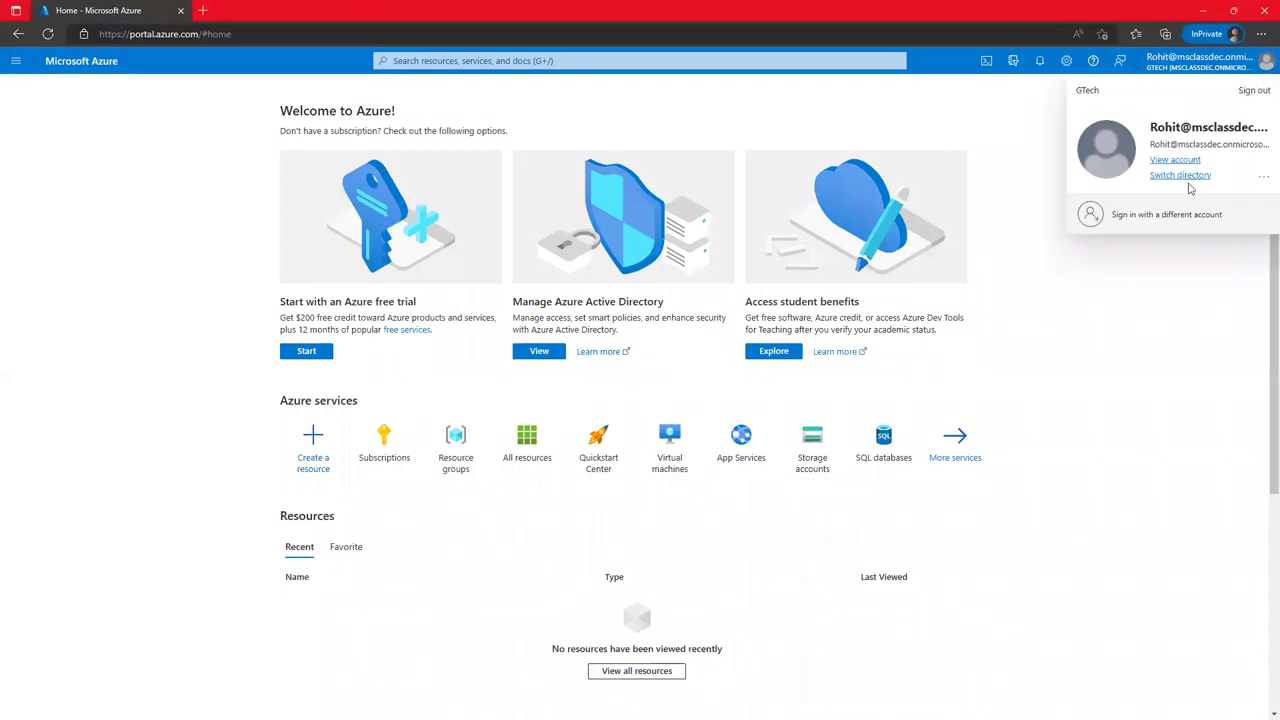
pyautogui.click(100, 33)
pyautogui.press('Return')
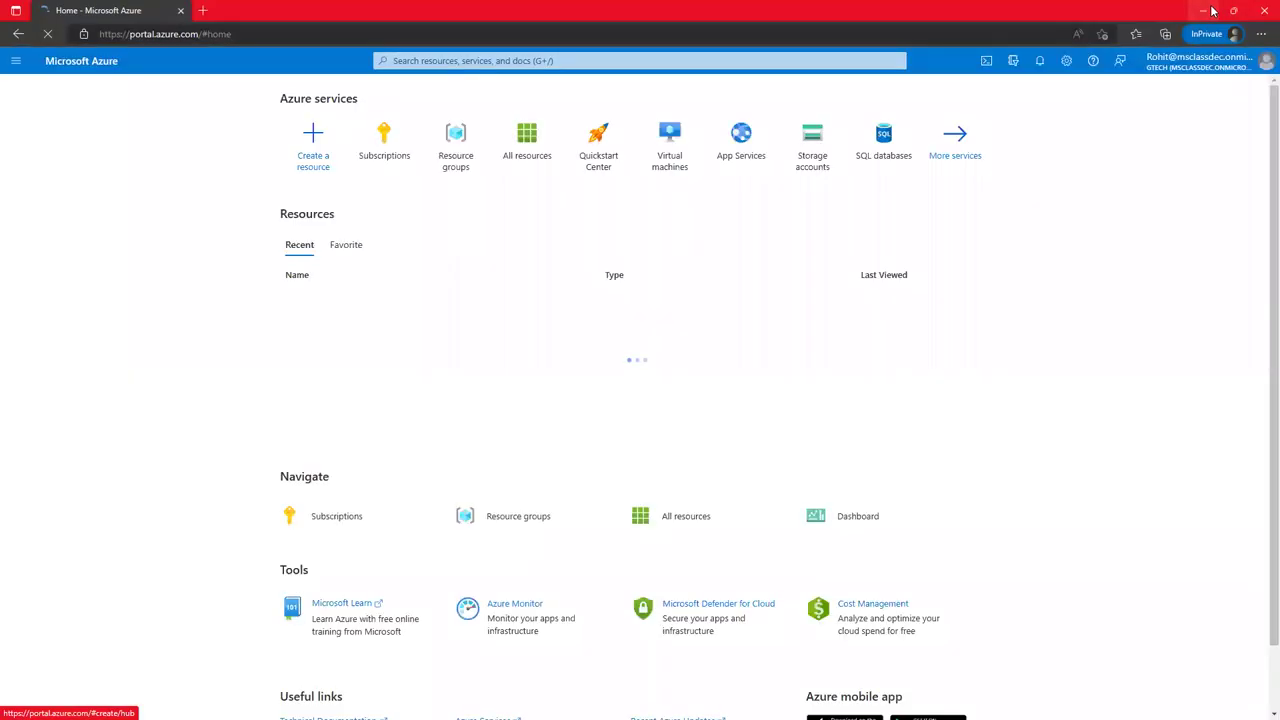
# Review the Azure Pass - Sponsorship role assignments, then open a new InPrivate browser window.
pyautogui.click(346, 492)
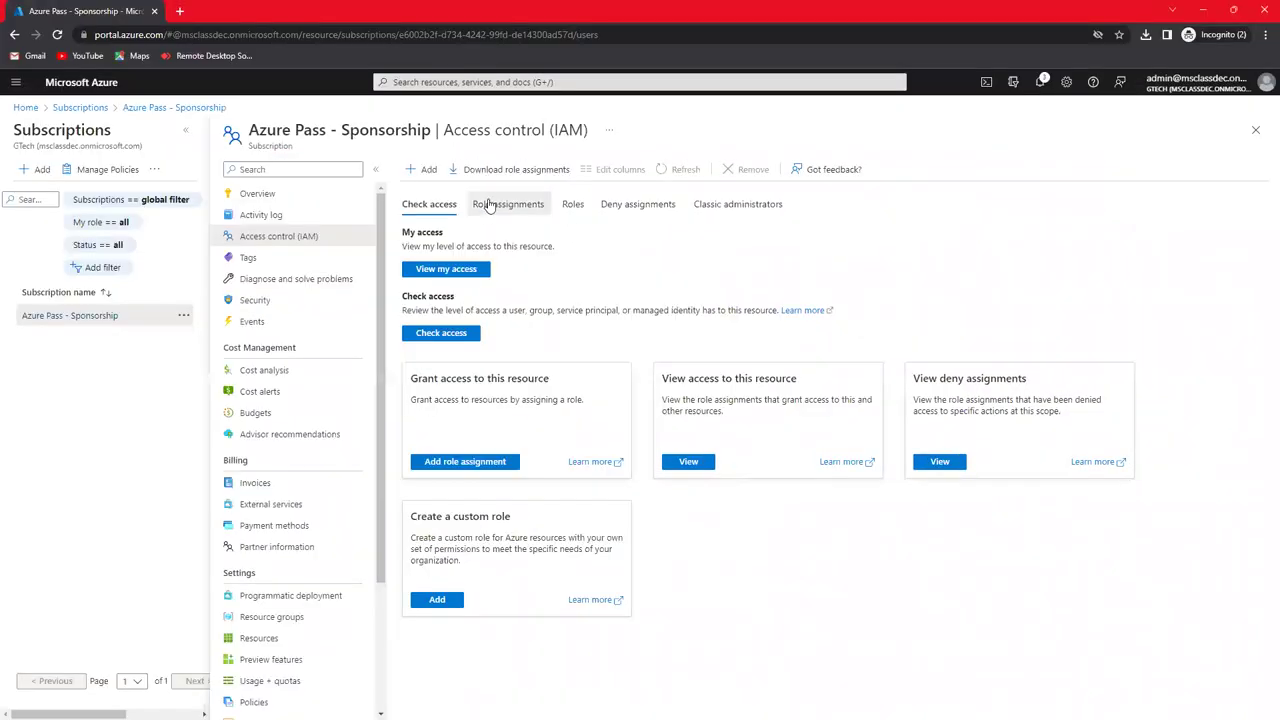
pyautogui.click(490, 197)
pyautogui.scroll(-5, 516, 483)
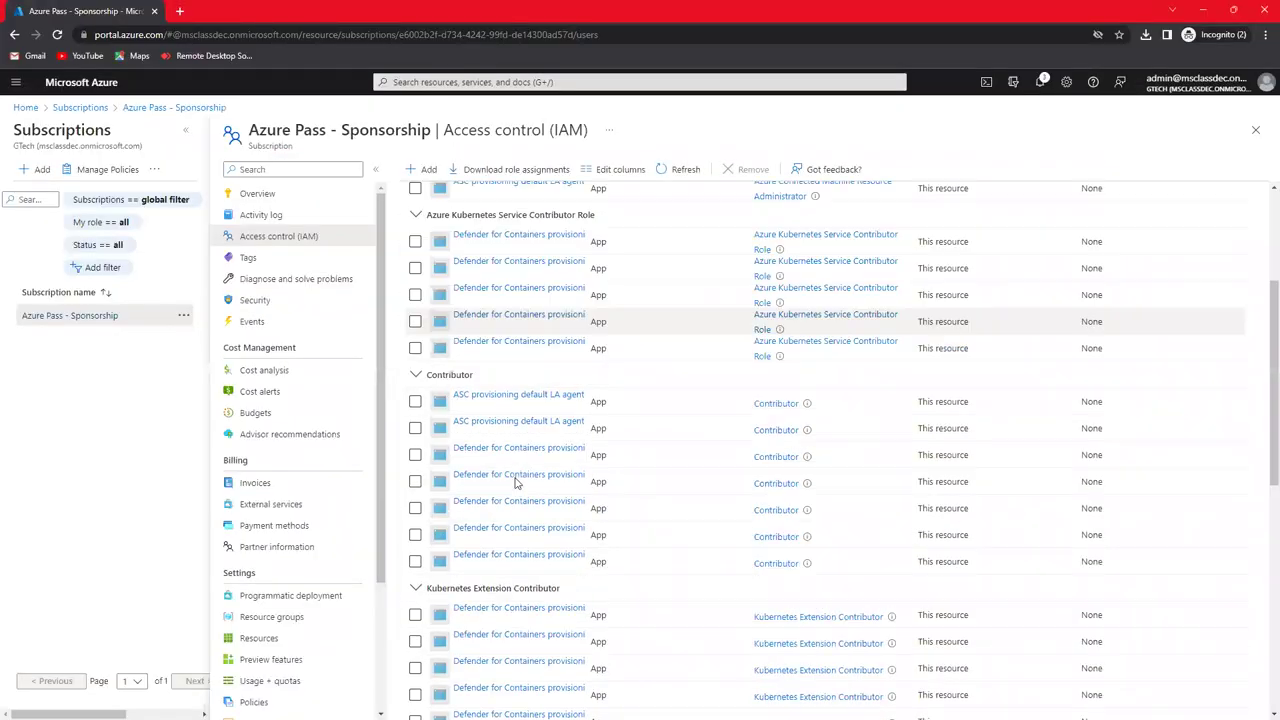
pyautogui.scroll(-10, 516, 483)
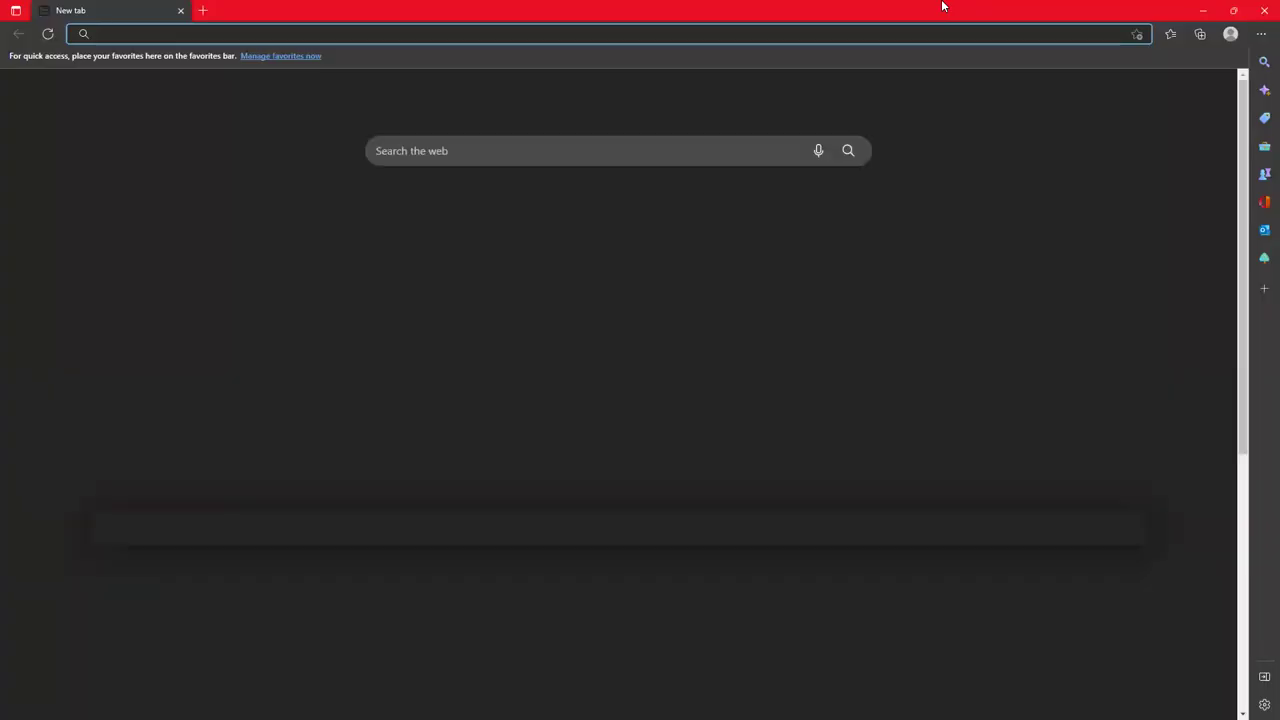
pyautogui.hotkey('ctrl', 'shift', 'n')
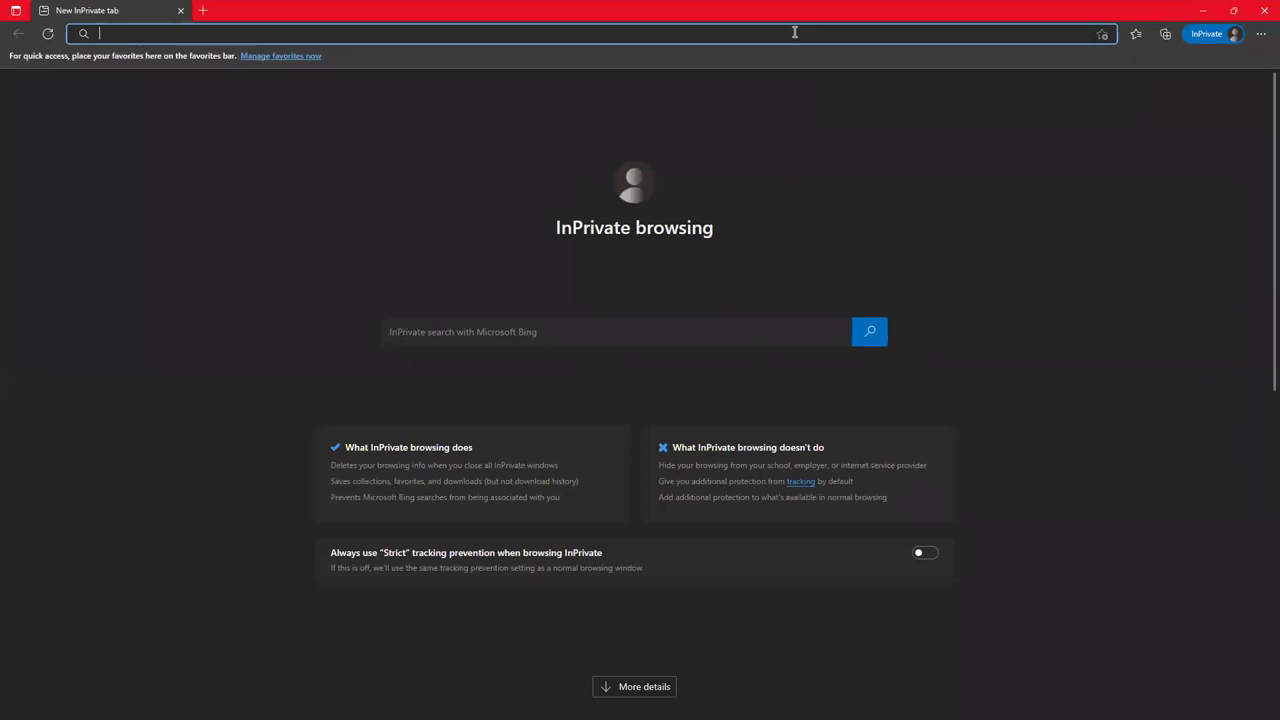
# Sign in to portal.azure.com with the account e-mail and password, skip security setup, and view Subscriptions.
pyautogui.write('porta')
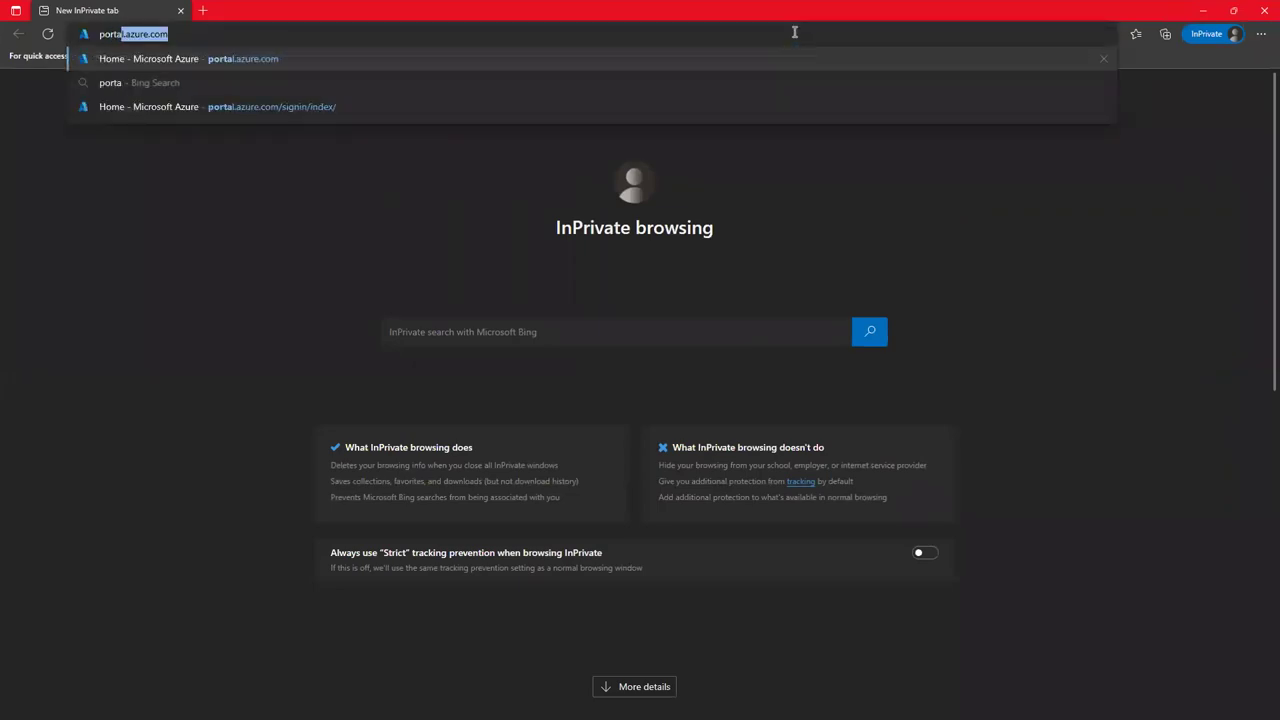
pyautogui.press('Return')
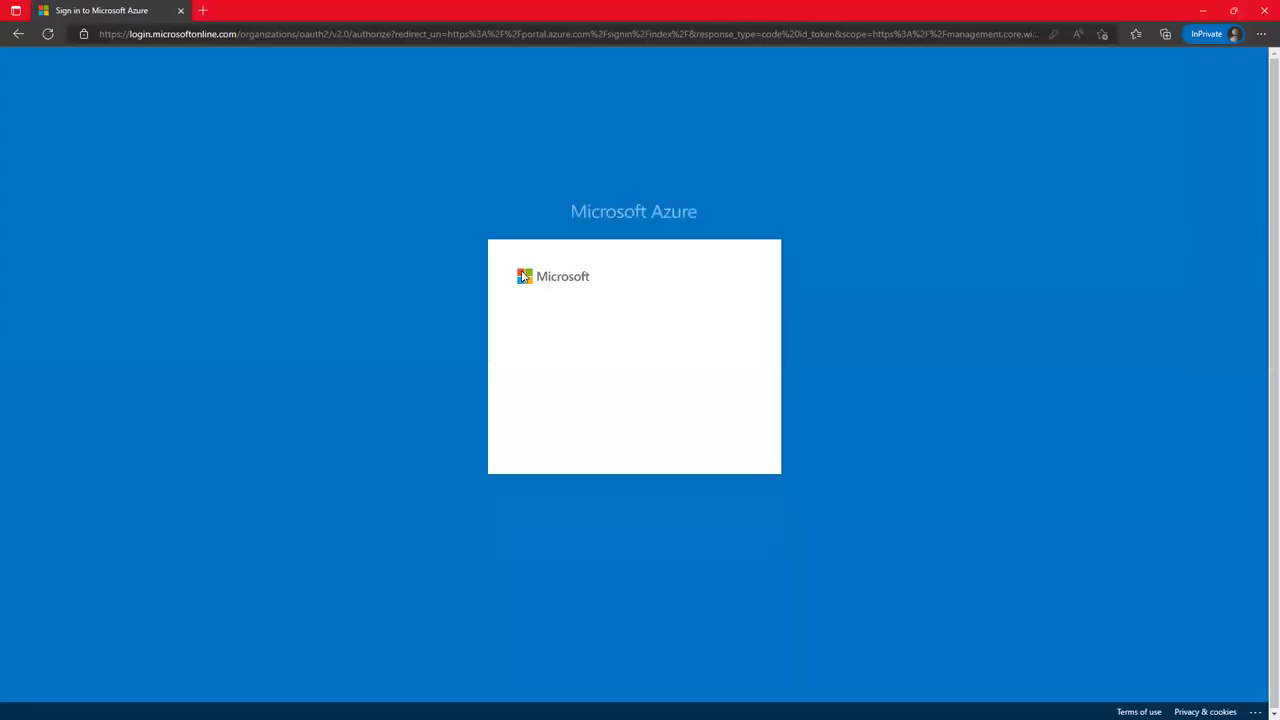
pyautogui.hotkey('ctrl', 'v')
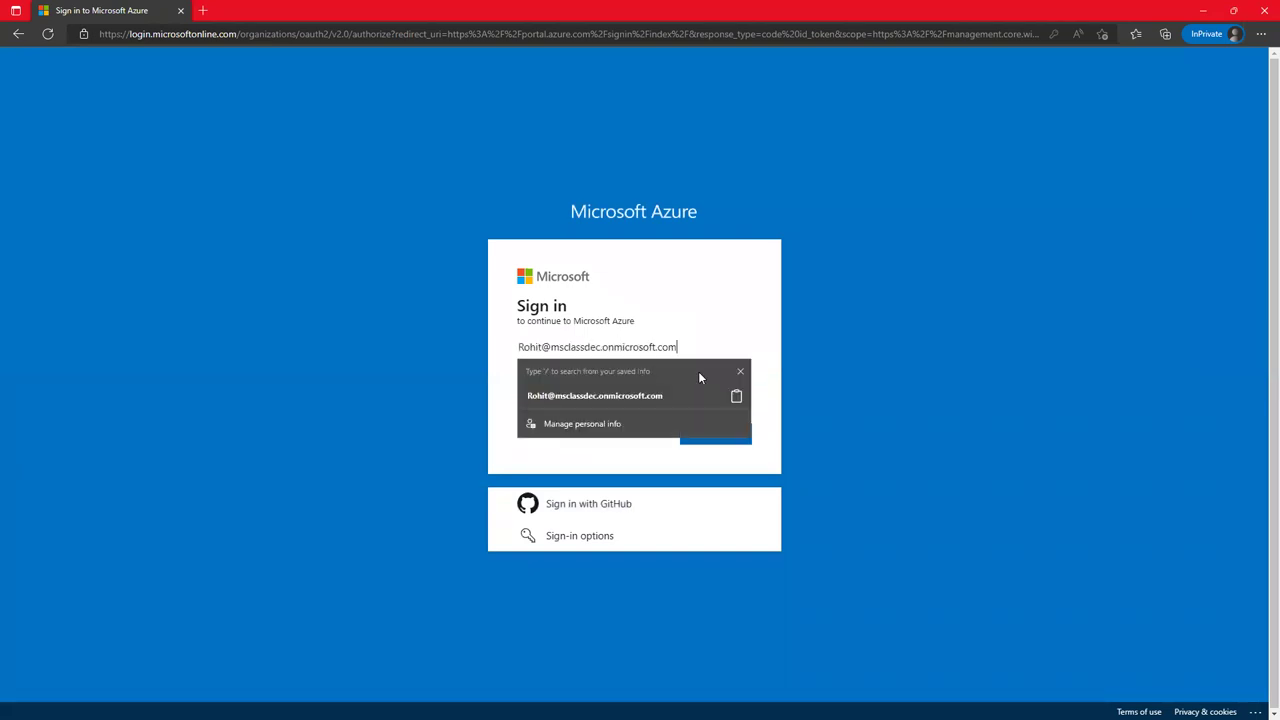
pyautogui.click(748, 441)
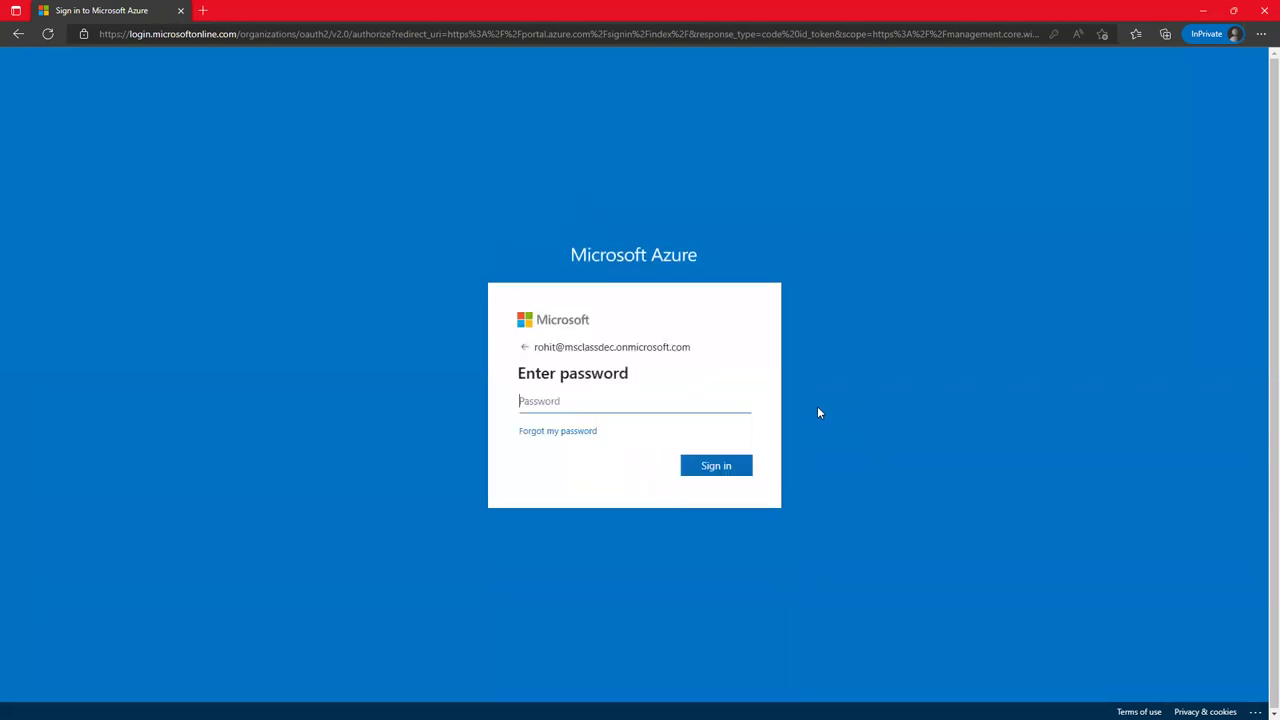
pyautogui.write('••••')
pyautogui.press('Return')
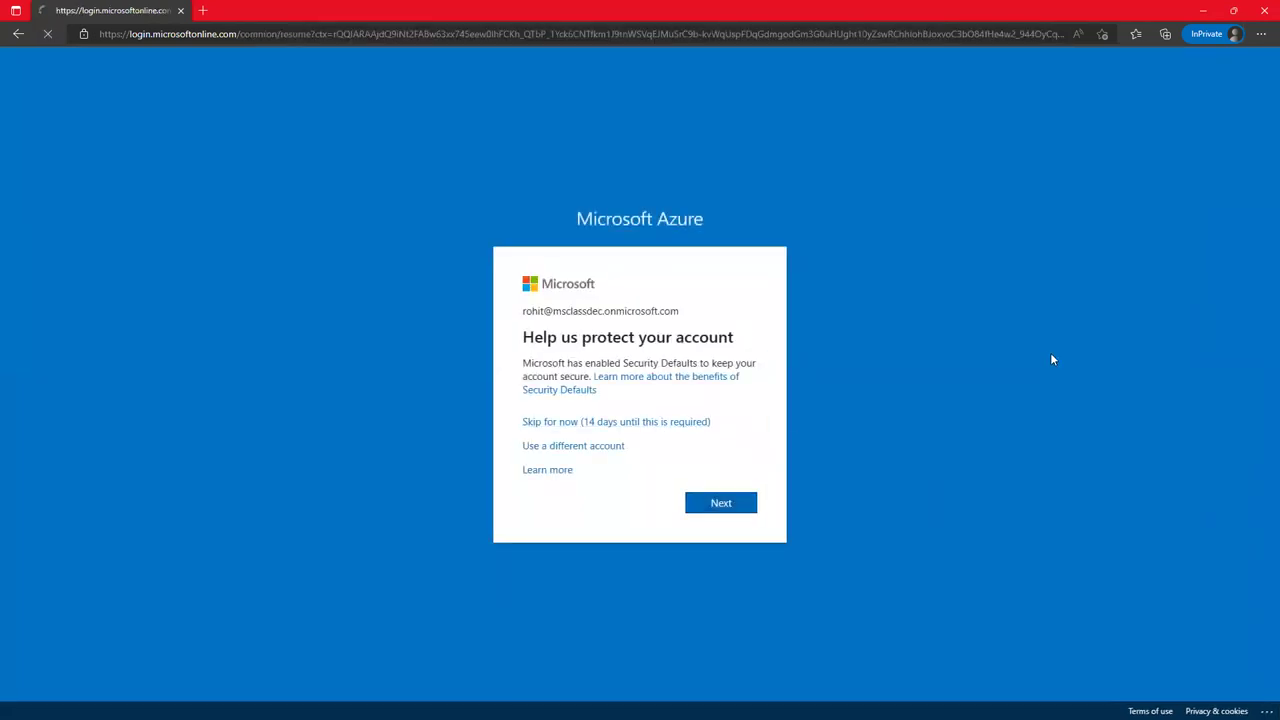
pyautogui.click(668, 474)
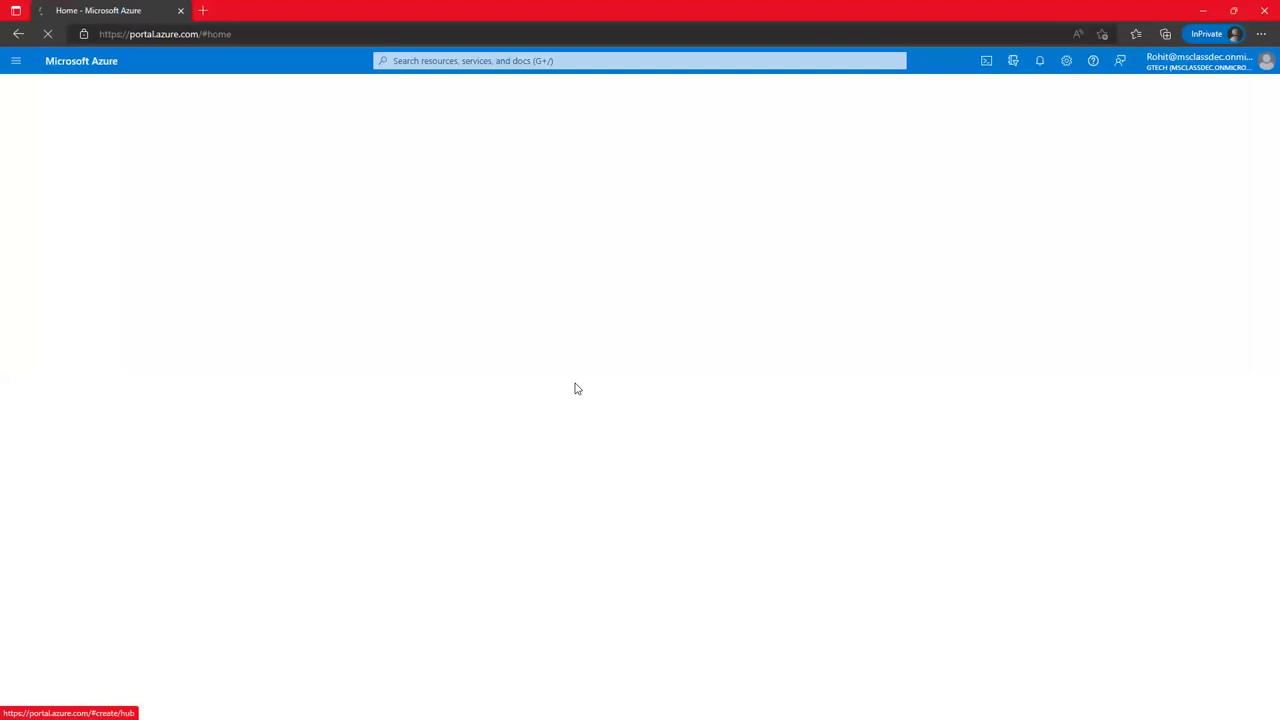
pyautogui.click(337, 483)
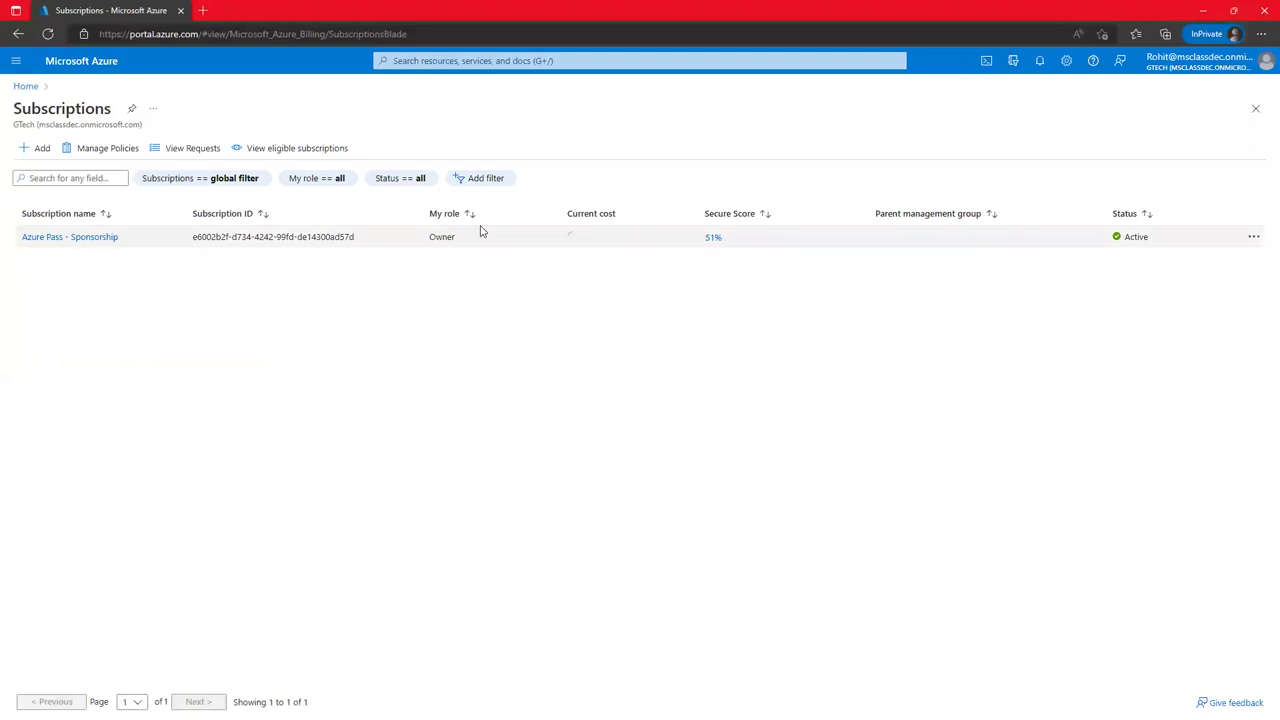
# Highlight the Owner role on the subscription, then go Home to Resource groups.
pyautogui.doubleClick(517, 243)
pyautogui.click(489, 438)
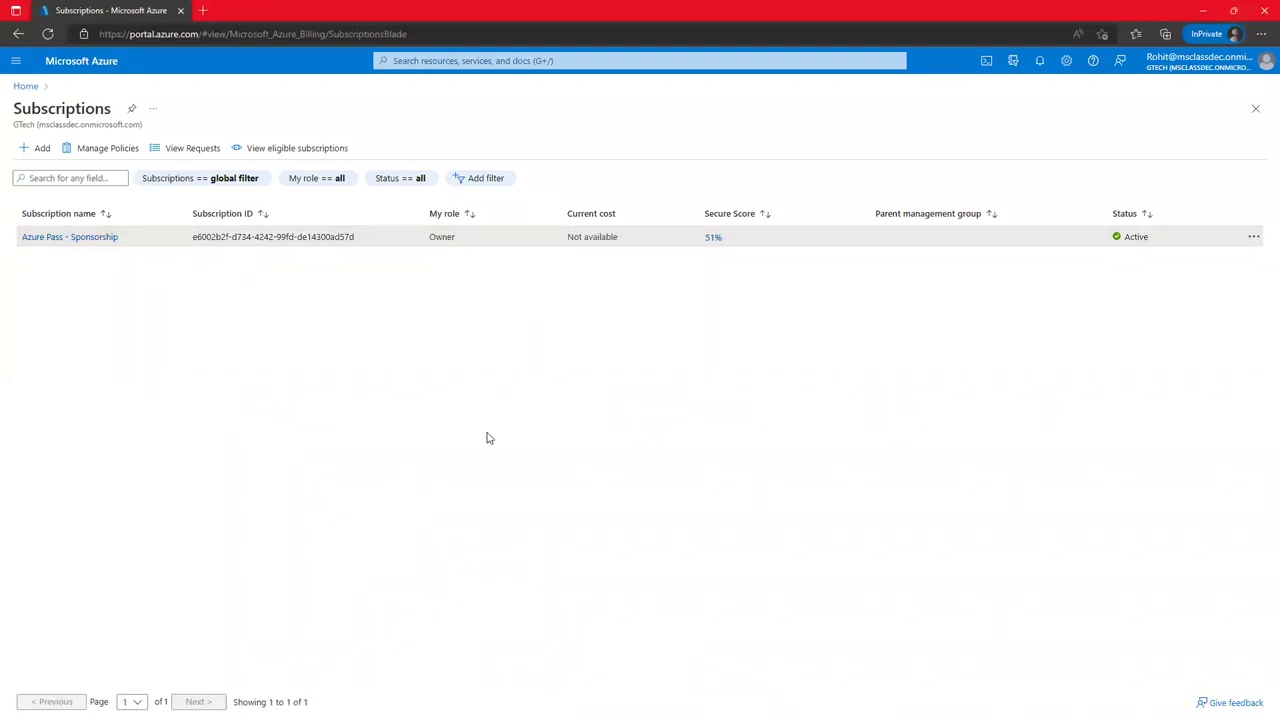
pyautogui.click(89, 65)
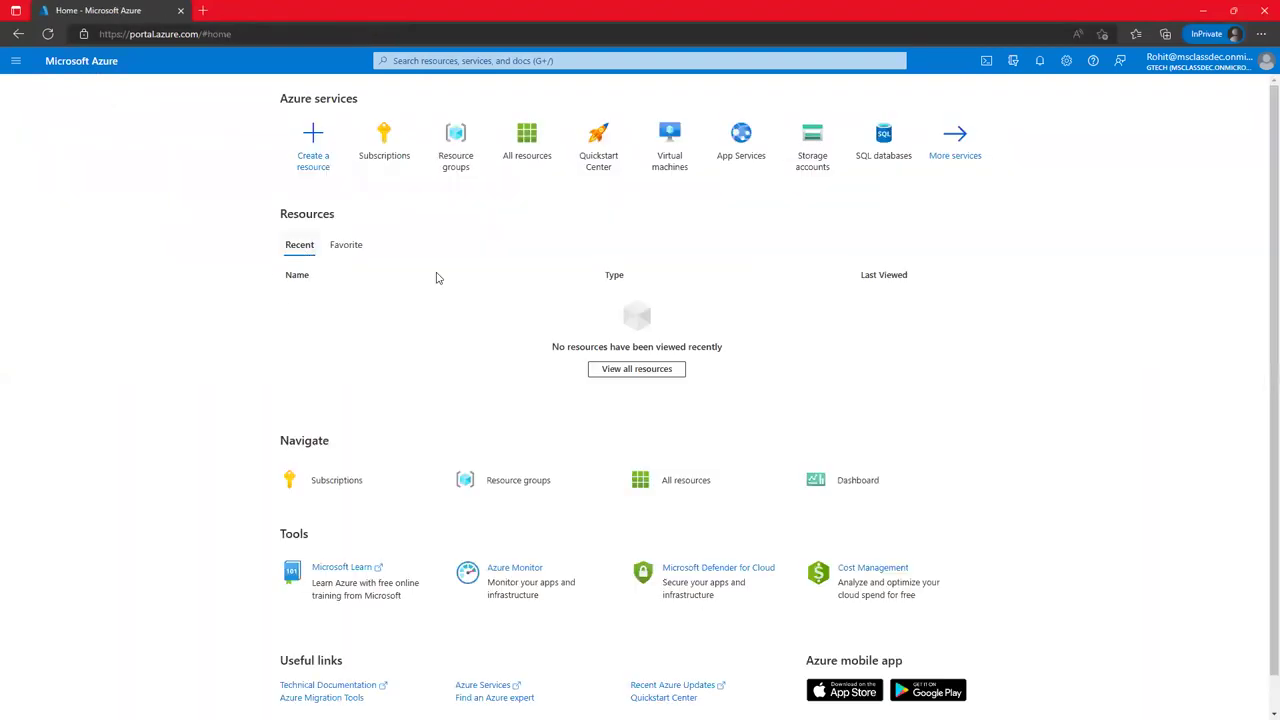
pyautogui.click(438, 150)
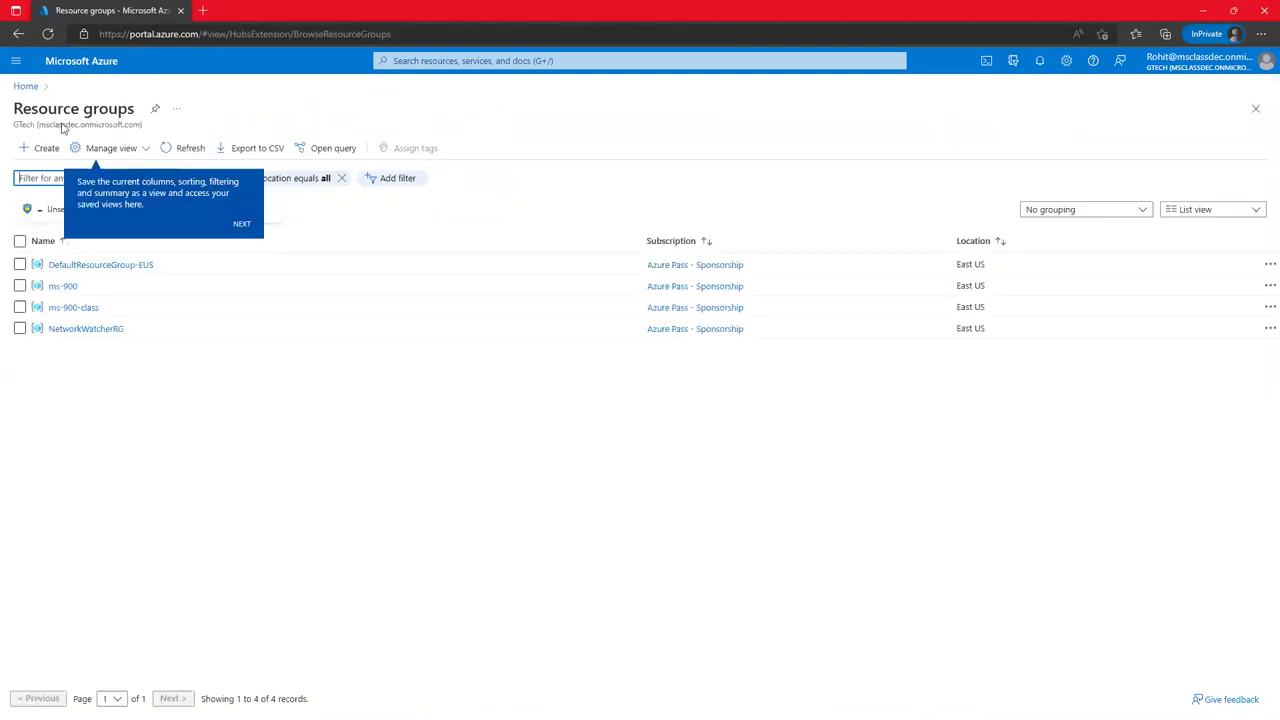
# Create resource group Demo-RG-Rohit and advance the slides to the identity perimeter slide.
pyautogui.click(45, 149)
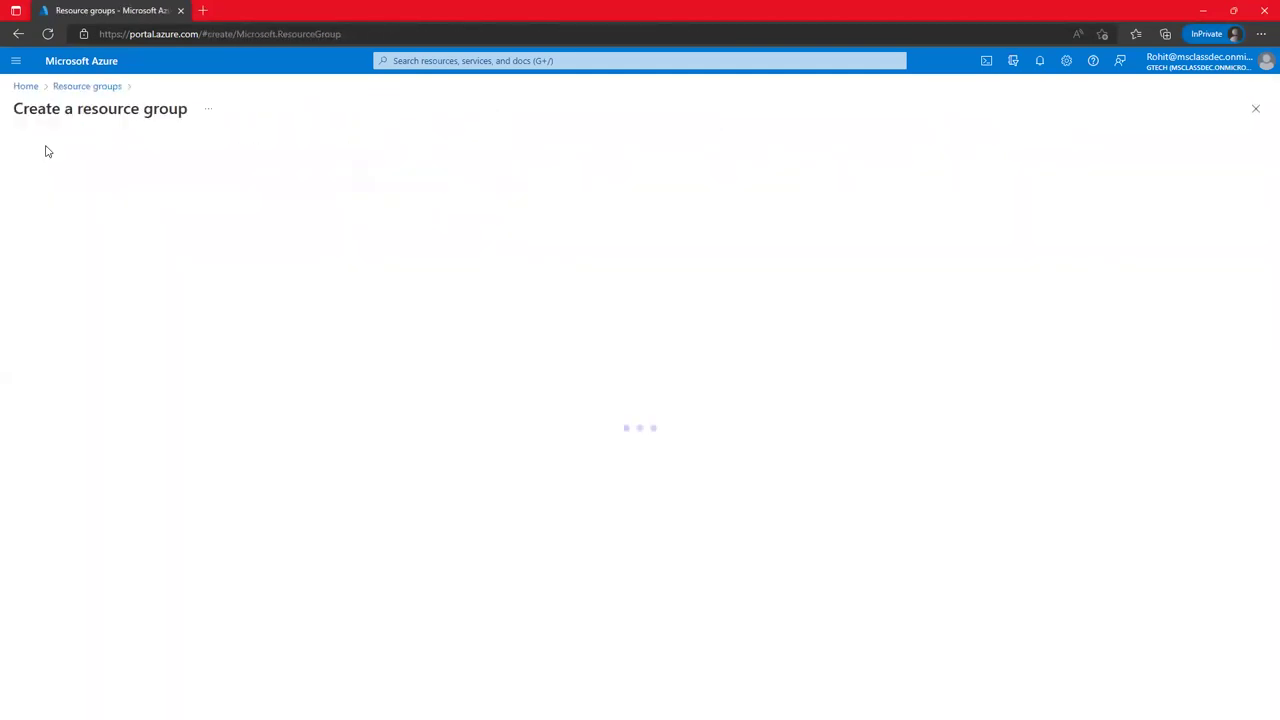
pyautogui.click(293, 278)
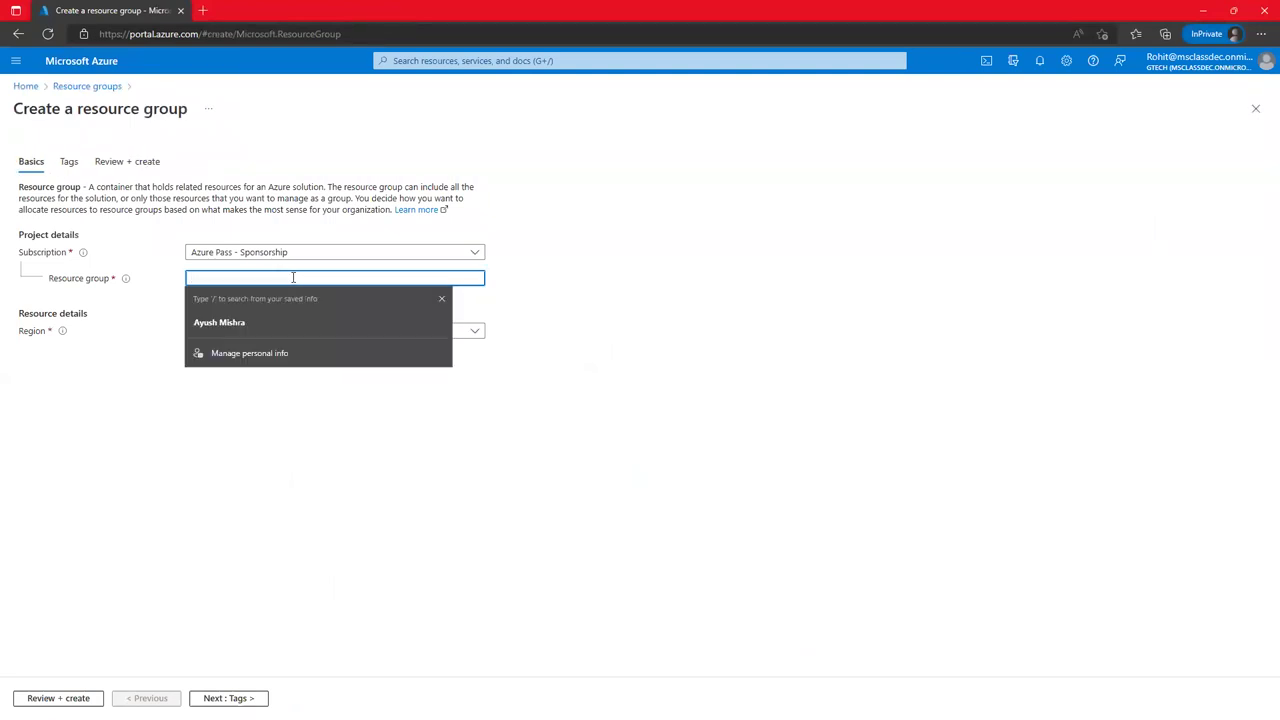
pyautogui.write('Demo-RG')
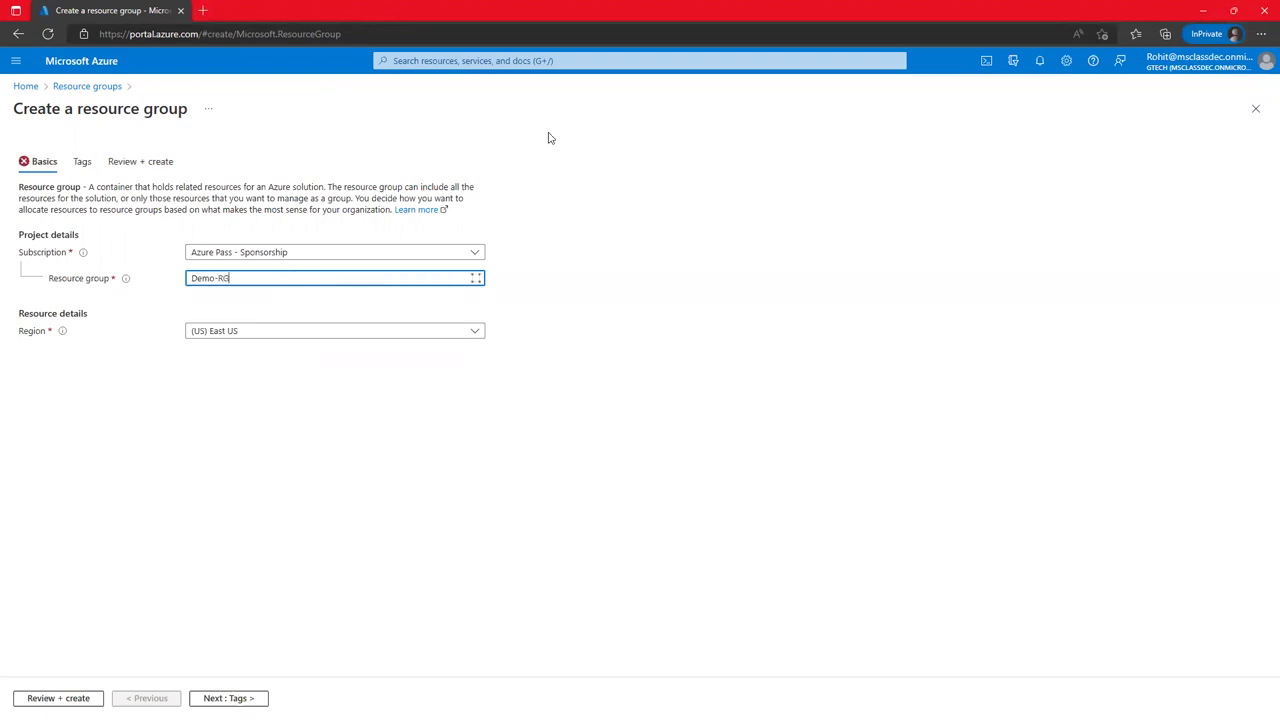
pyautogui.write('-Rohit')
pyautogui.click(80, 696)
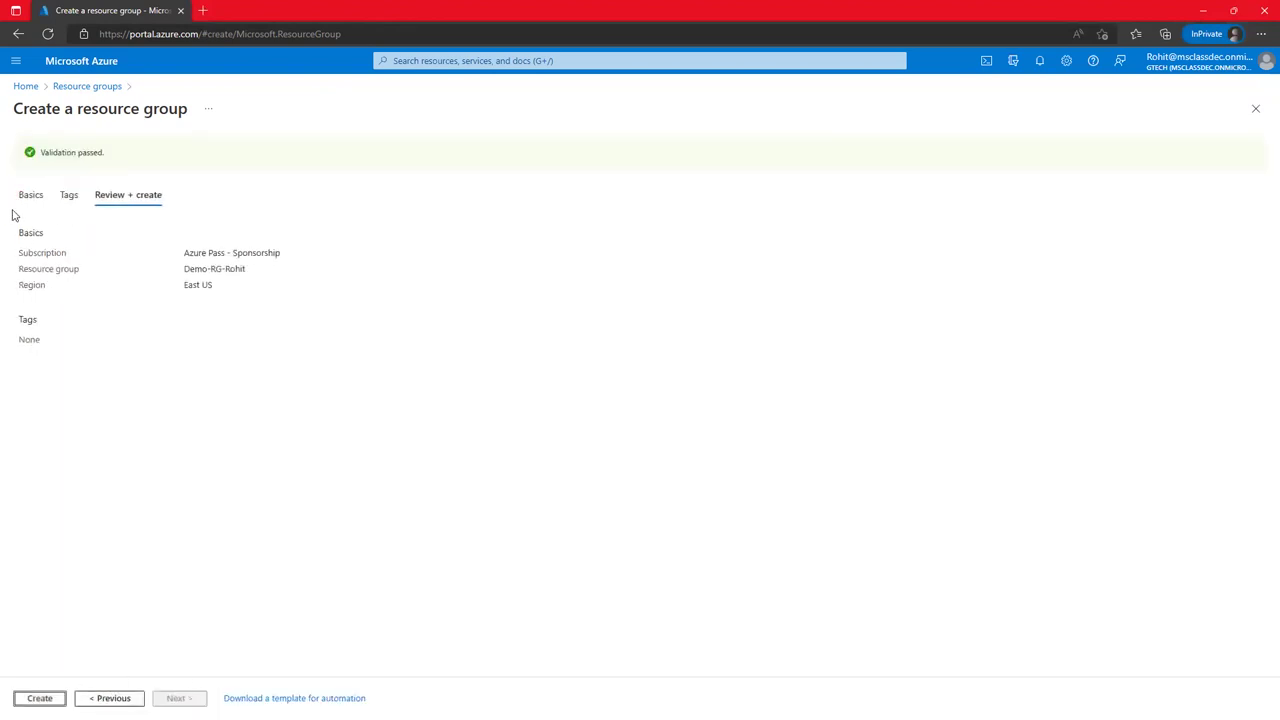
pyautogui.click(38, 695)
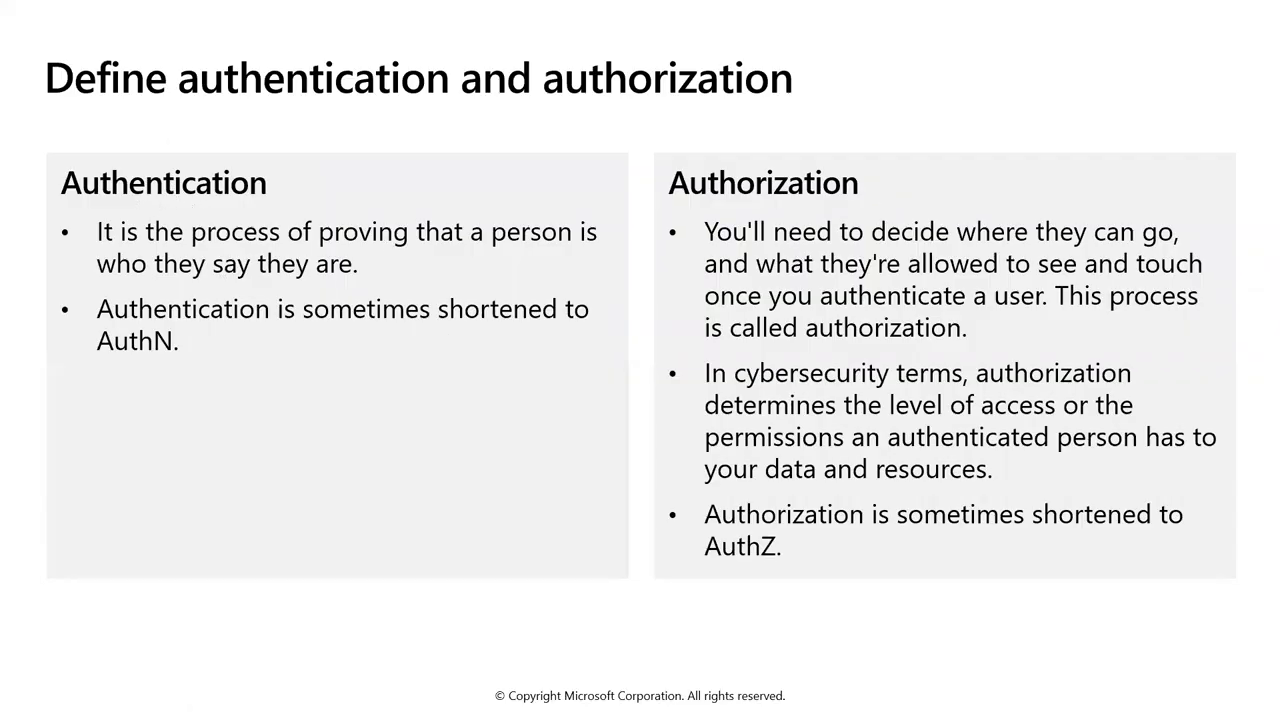
pyautogui.click(1028, 340)
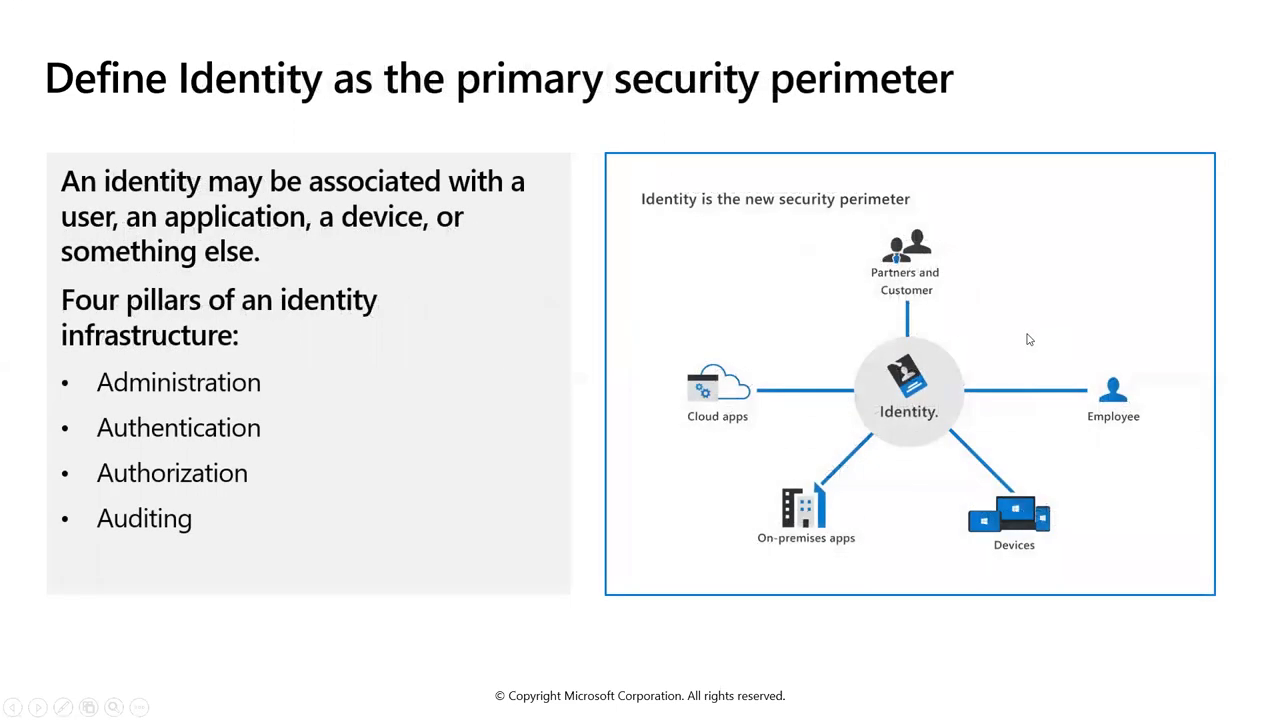
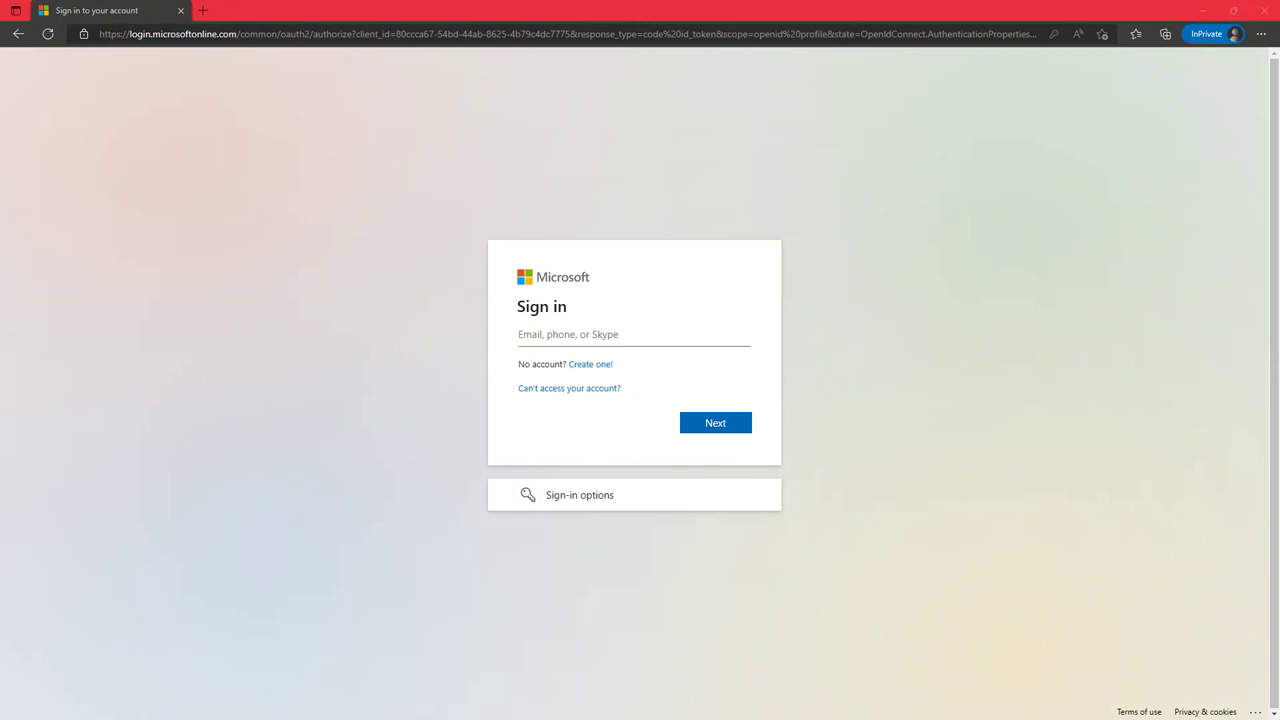
# Sign in with the saved admin e-mail and saved password, declining to stay signed in.
pyautogui.click(566, 324)
pyautogui.click(650, 377)
pyautogui.click(740, 427)
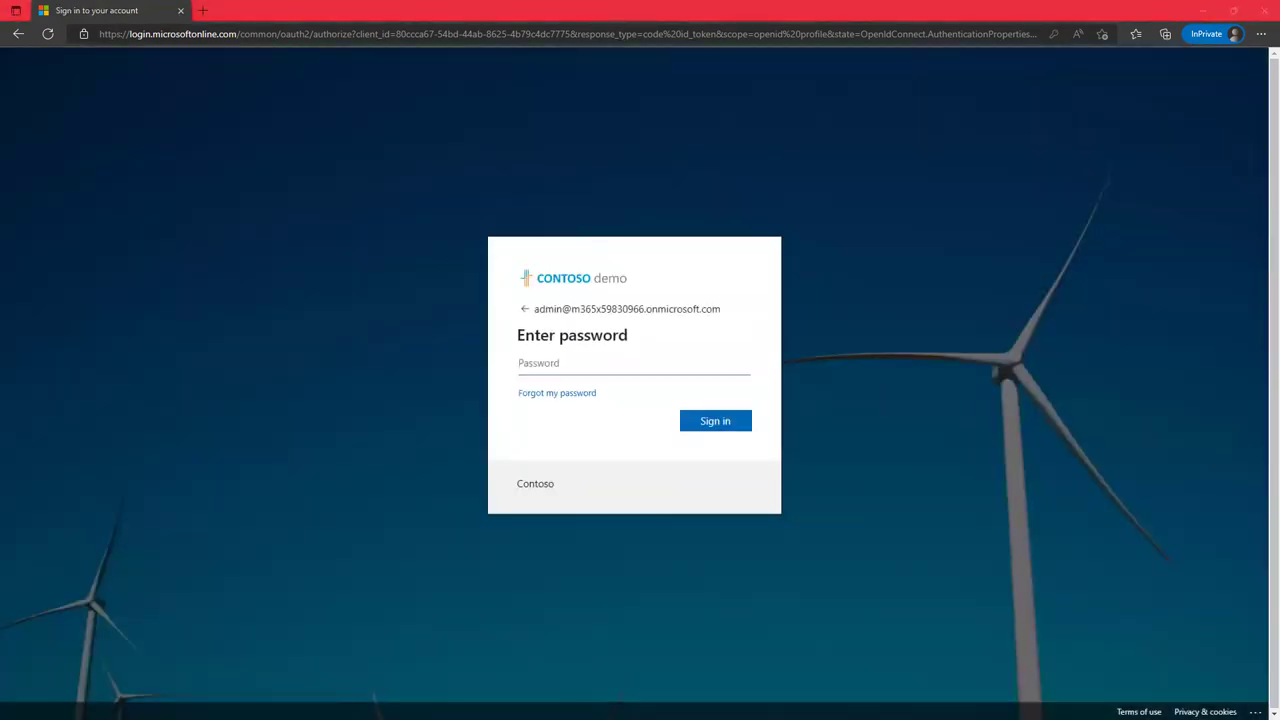
pyautogui.click(690, 374)
pyautogui.click(742, 413)
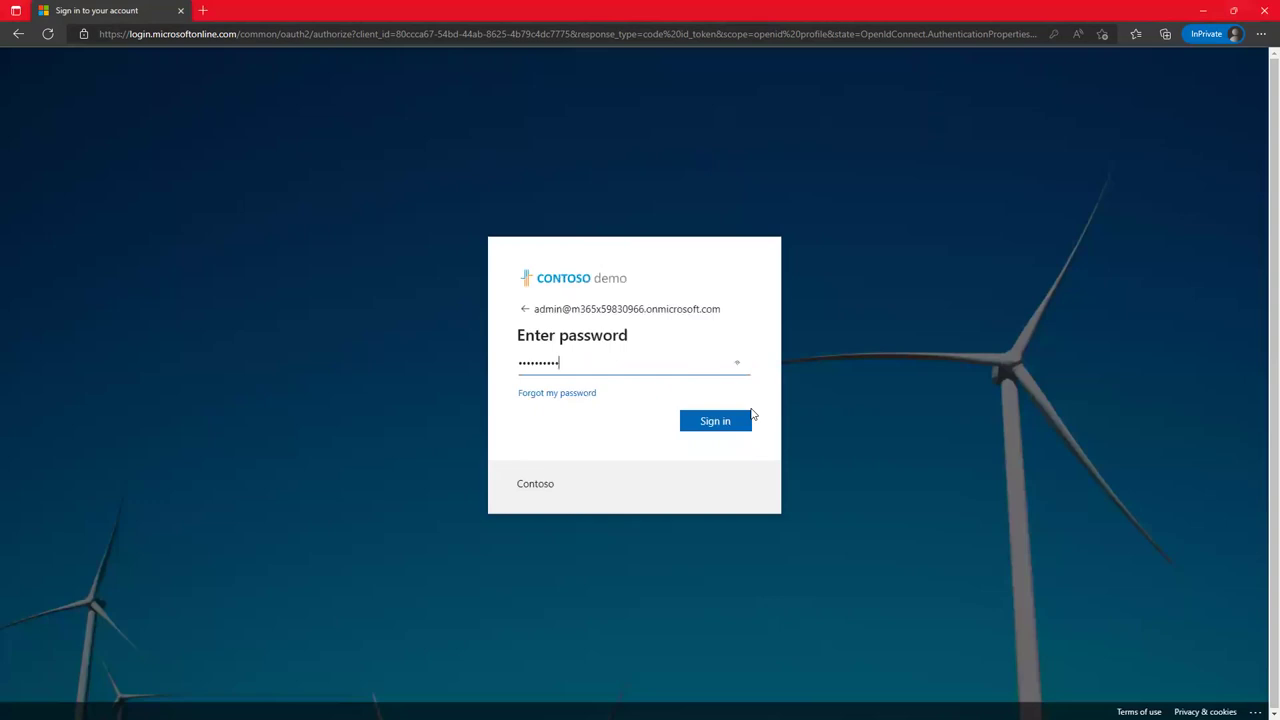
pyautogui.click(718, 421)
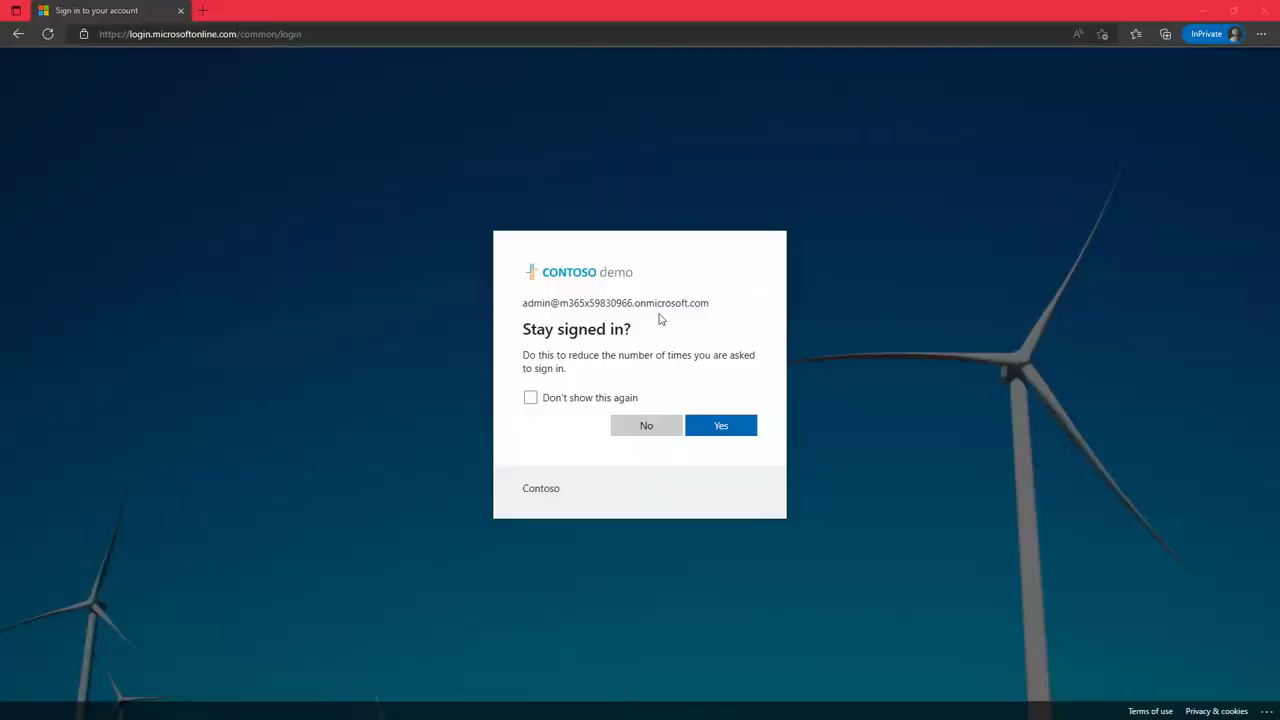
pyautogui.click(645, 426)
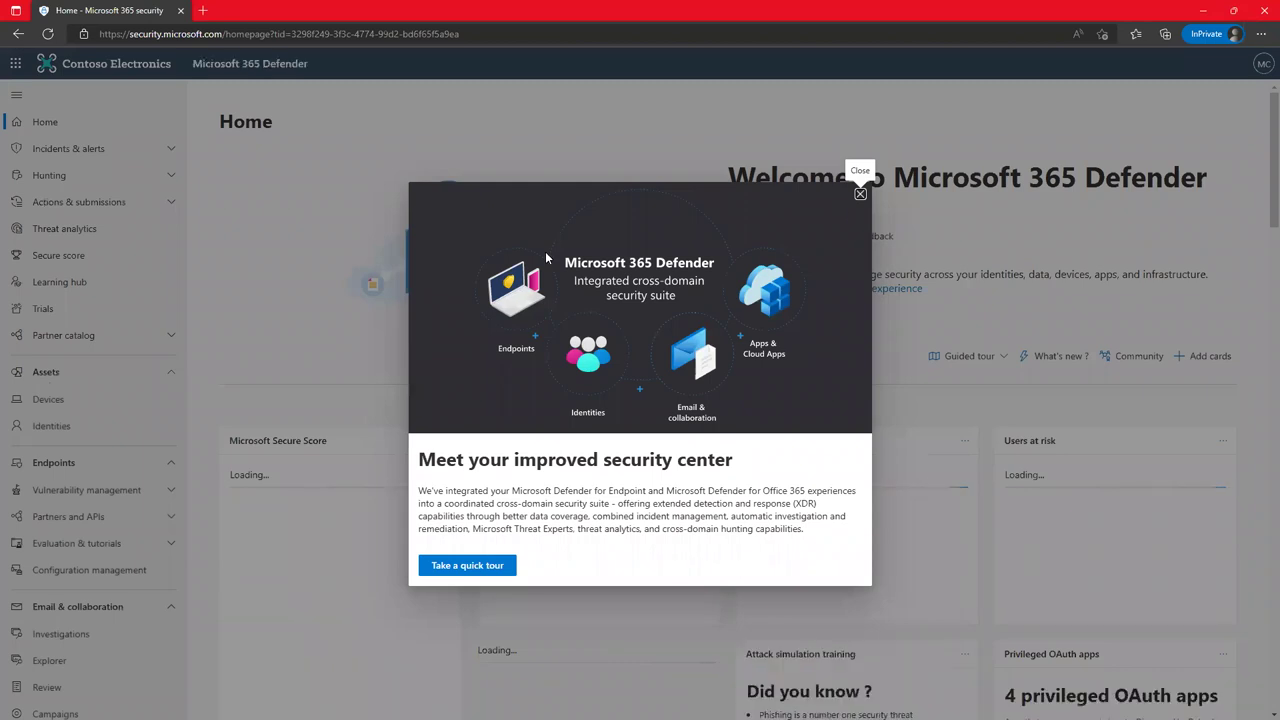
# Close the 'Meet your improved security center' welcome dialog and open Devices under Assets.
pyautogui.doubleClick(858, 191)
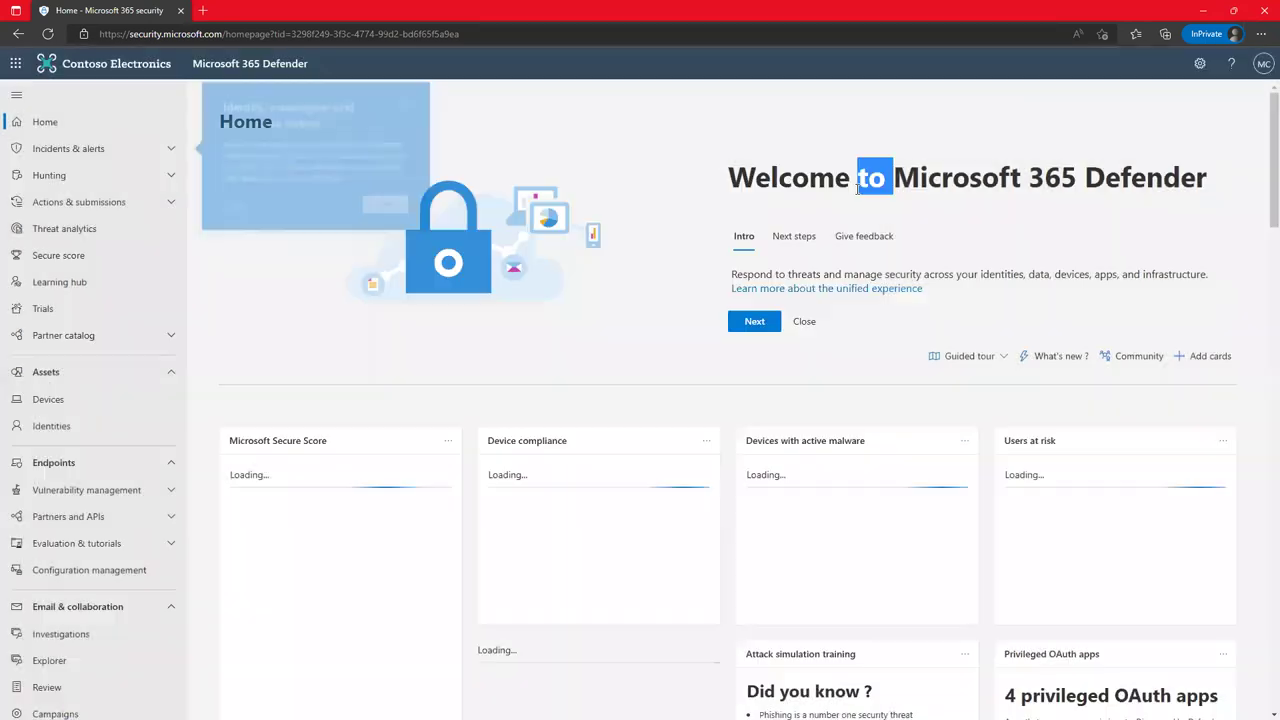
pyautogui.click(66, 406)
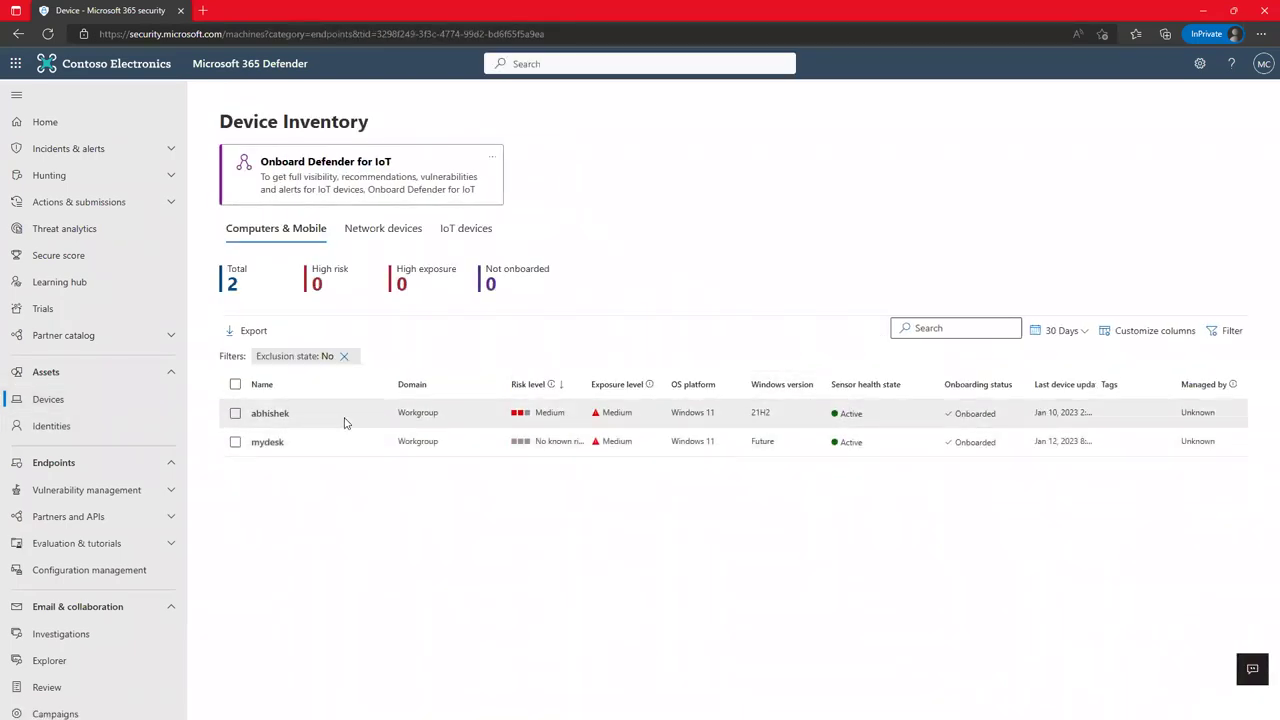
# Review the medium-risk device's alerts, like ClipBanker malware and COM hijacking, then advance to the Cloud Apps slide.
pyautogui.click(272, 416)
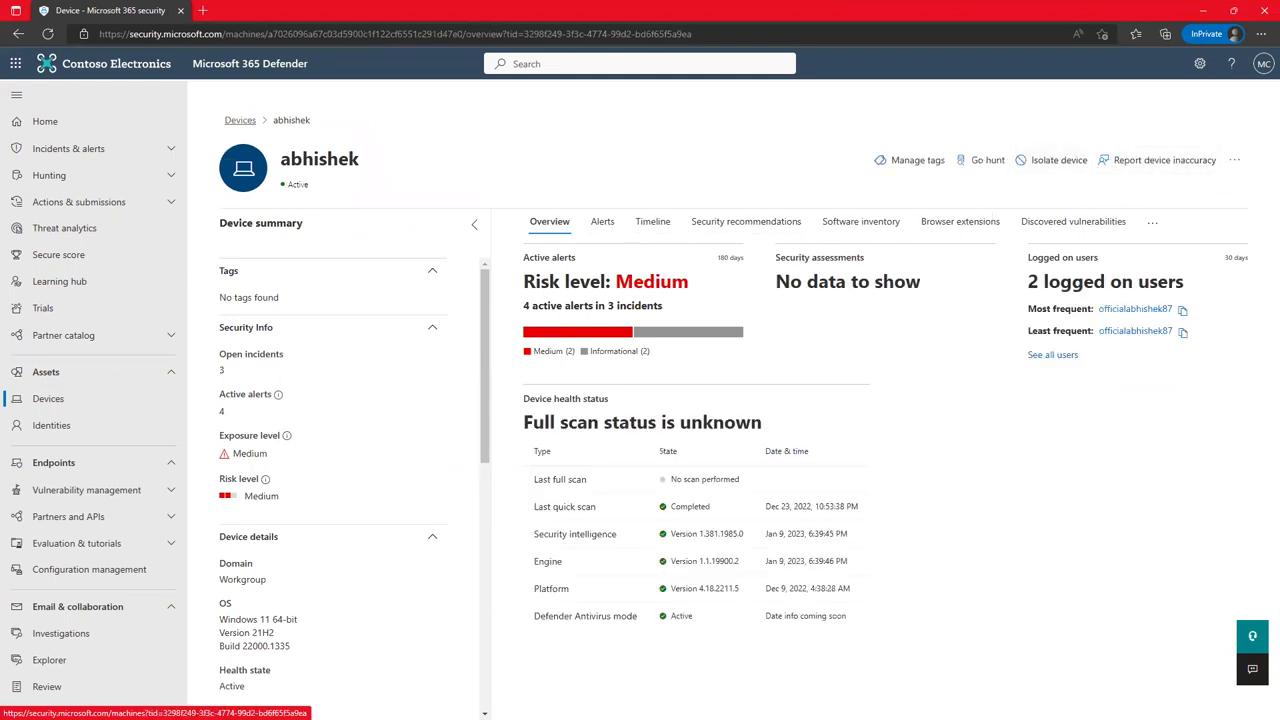
pyautogui.click(1233, 161)
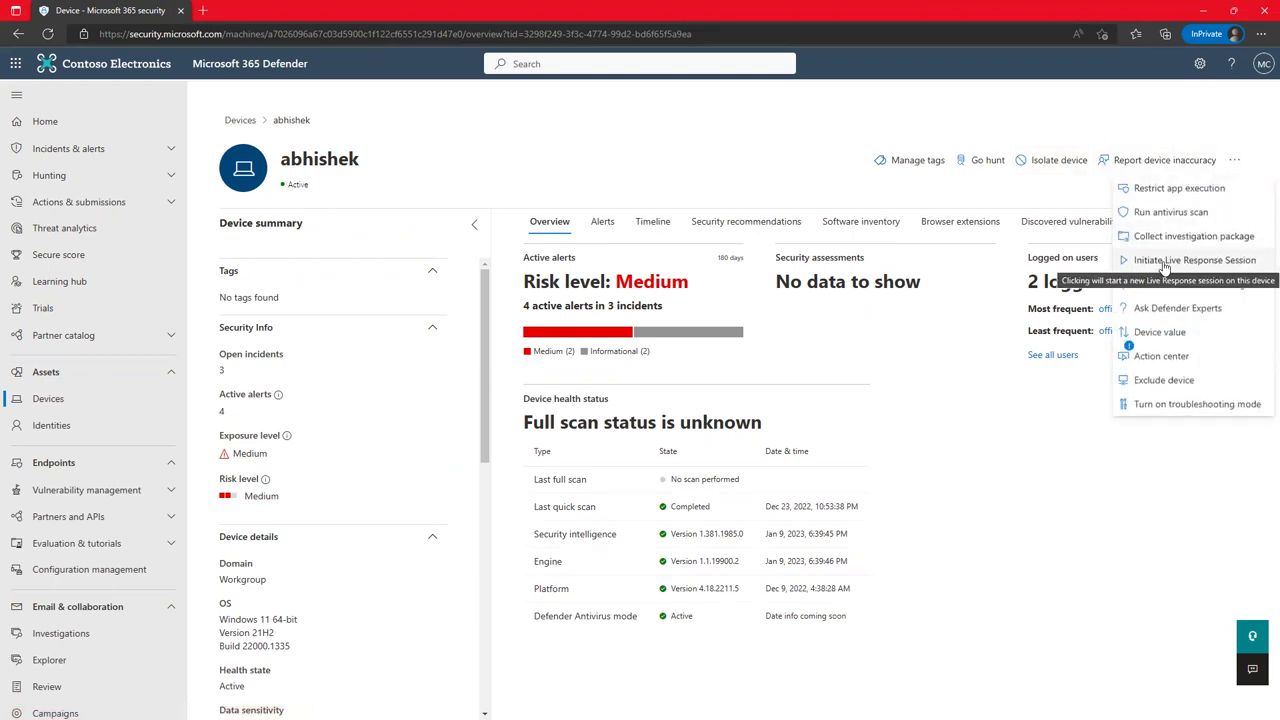
pyautogui.click(608, 231)
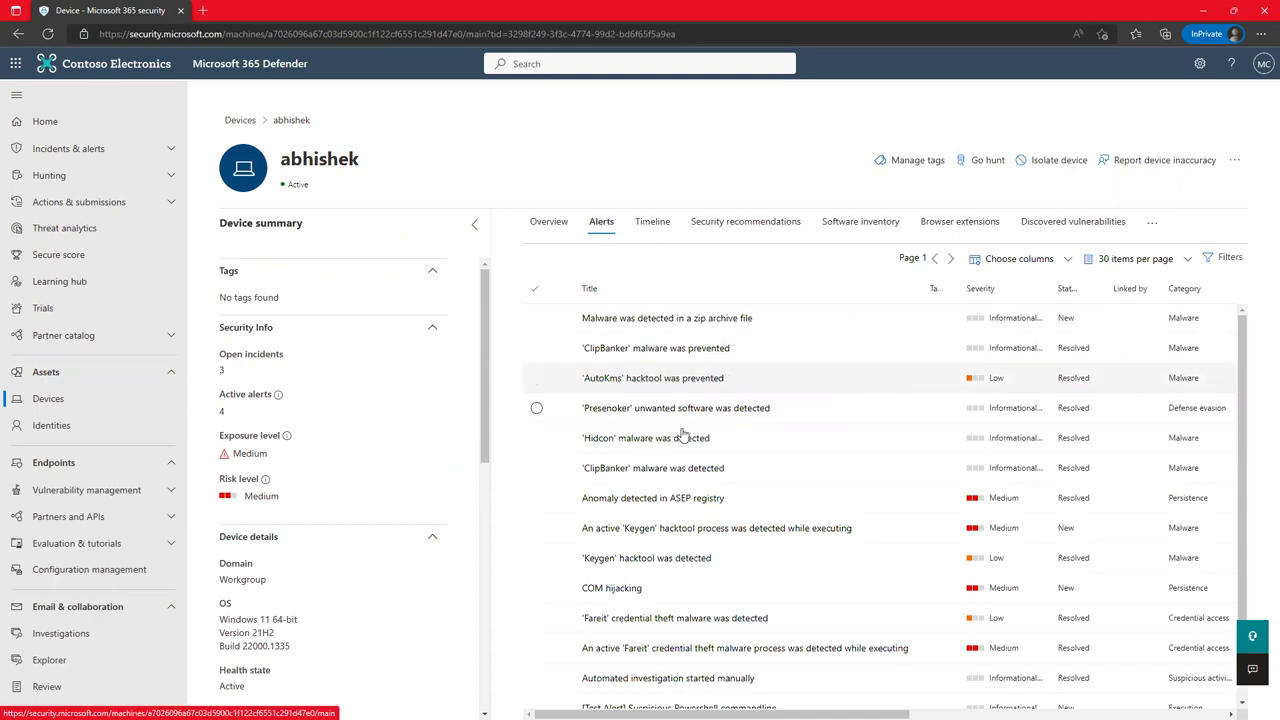
pyautogui.scroll(-1, 590, 480)
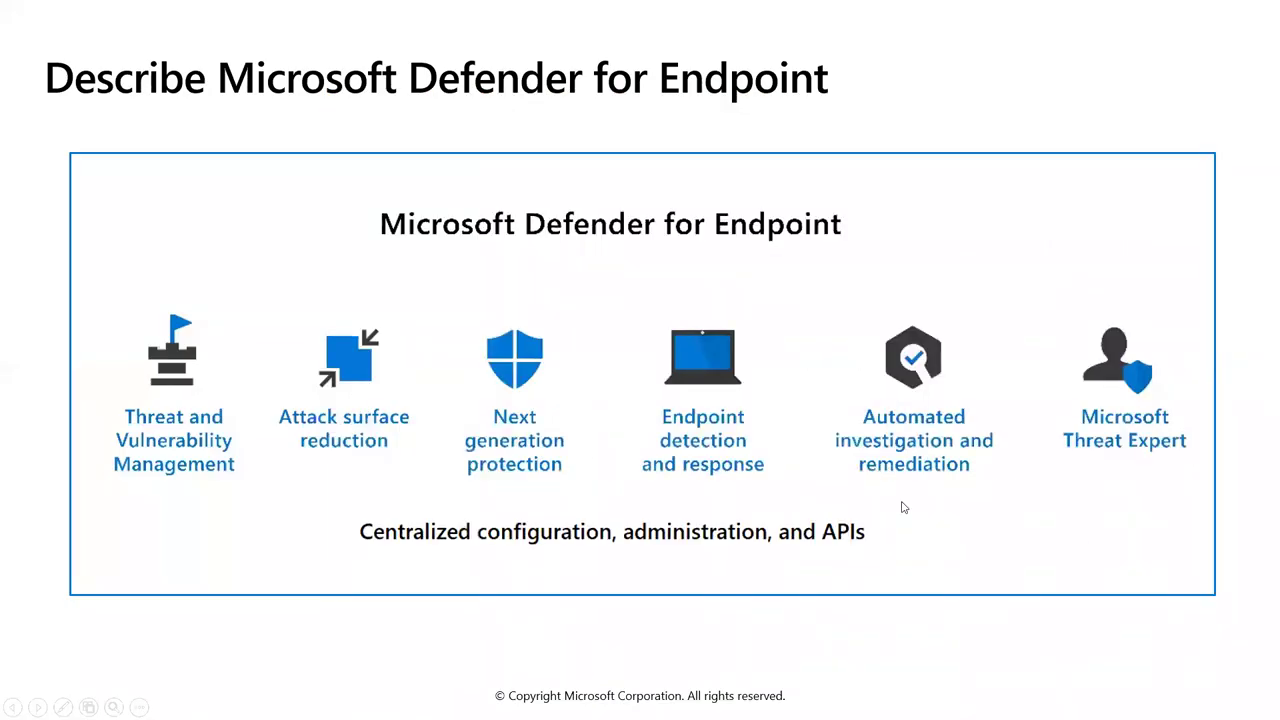
pyautogui.press('Right')
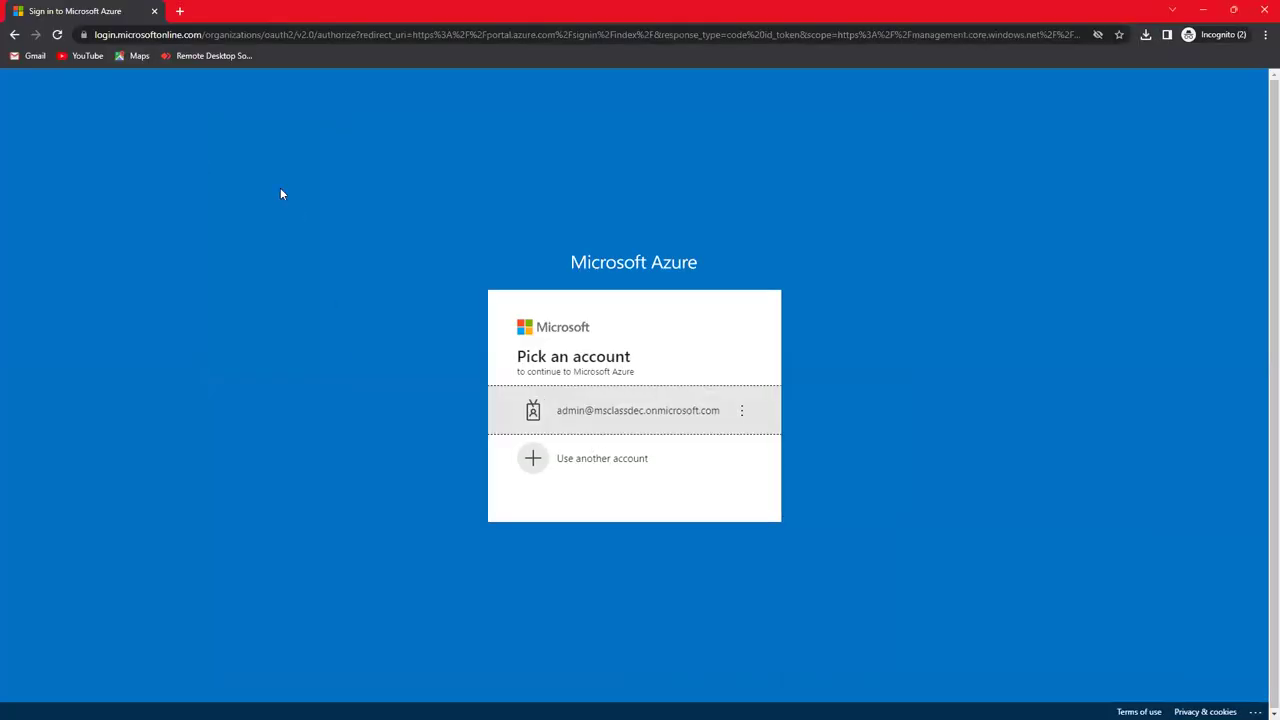
pyautogui.click(1203, 9)
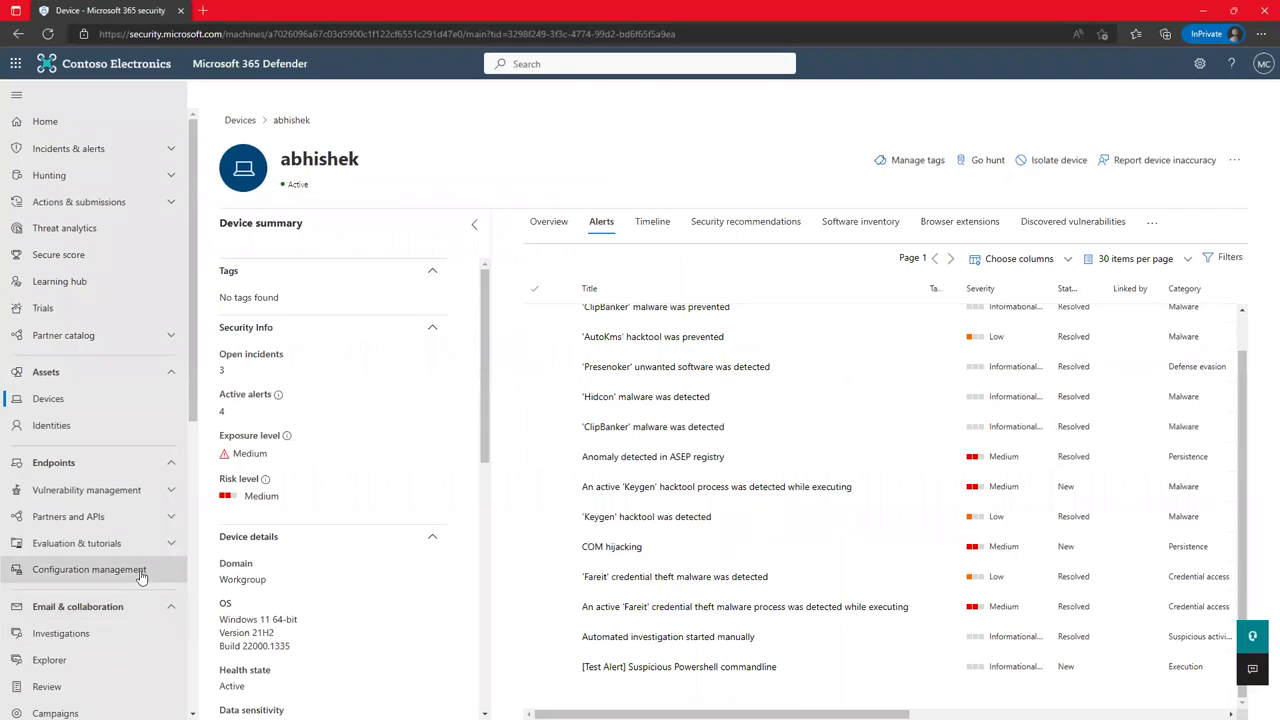
# Scroll past Cloud discovery in Cloud apps, expand Policies and open Policy management on All policies.
pyautogui.scroll(-5, 85, 483)
pyautogui.scroll(-3, 85, 483)
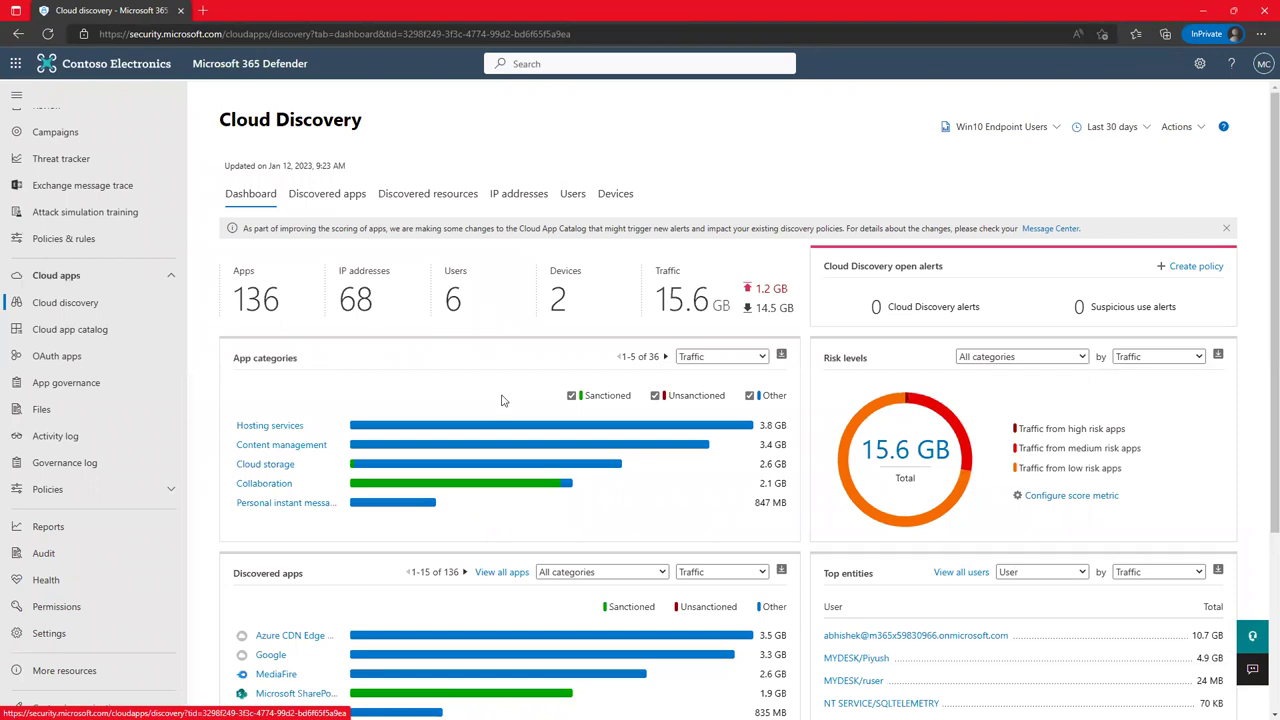
pyautogui.scroll(-3, 518, 453)
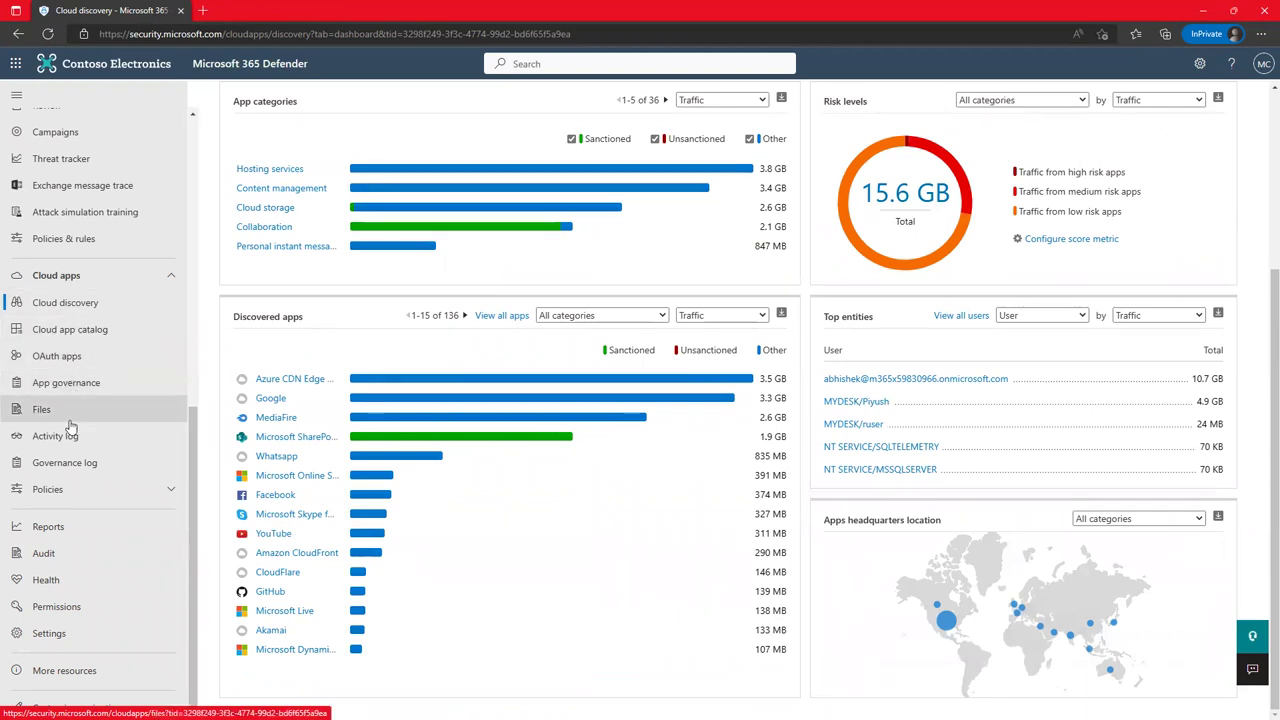
pyautogui.click(60, 489)
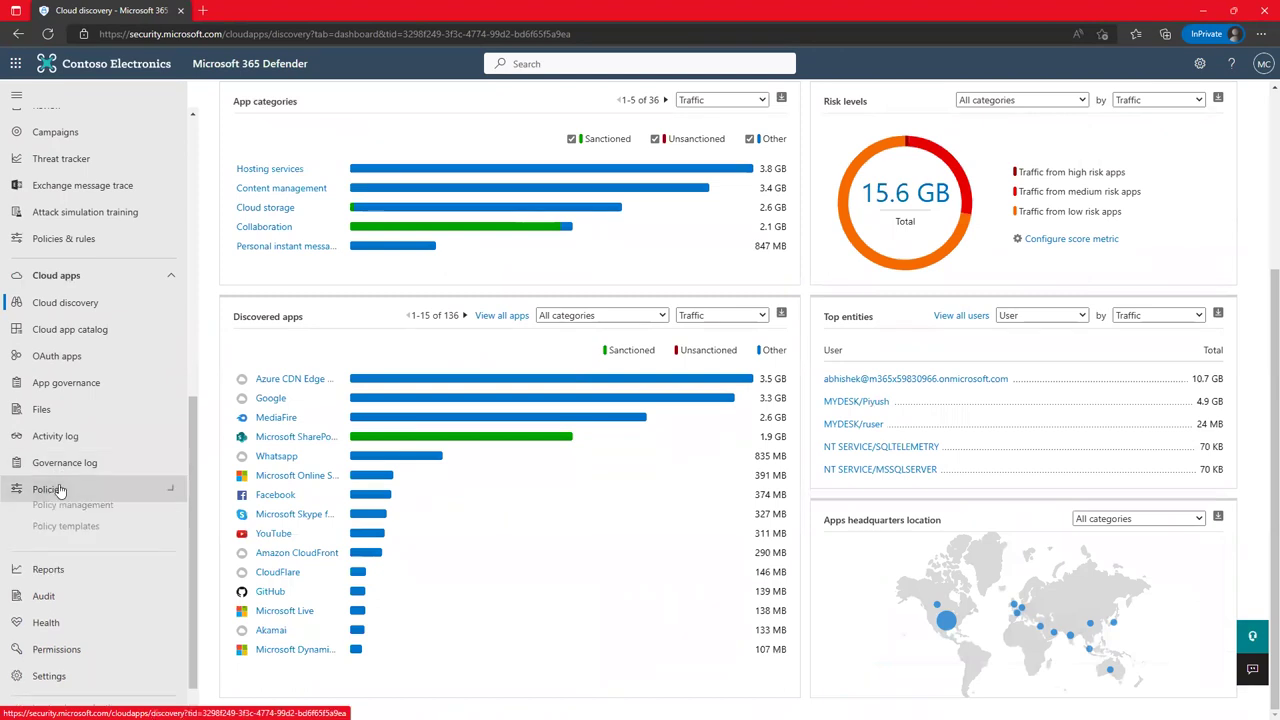
pyautogui.click(98, 514)
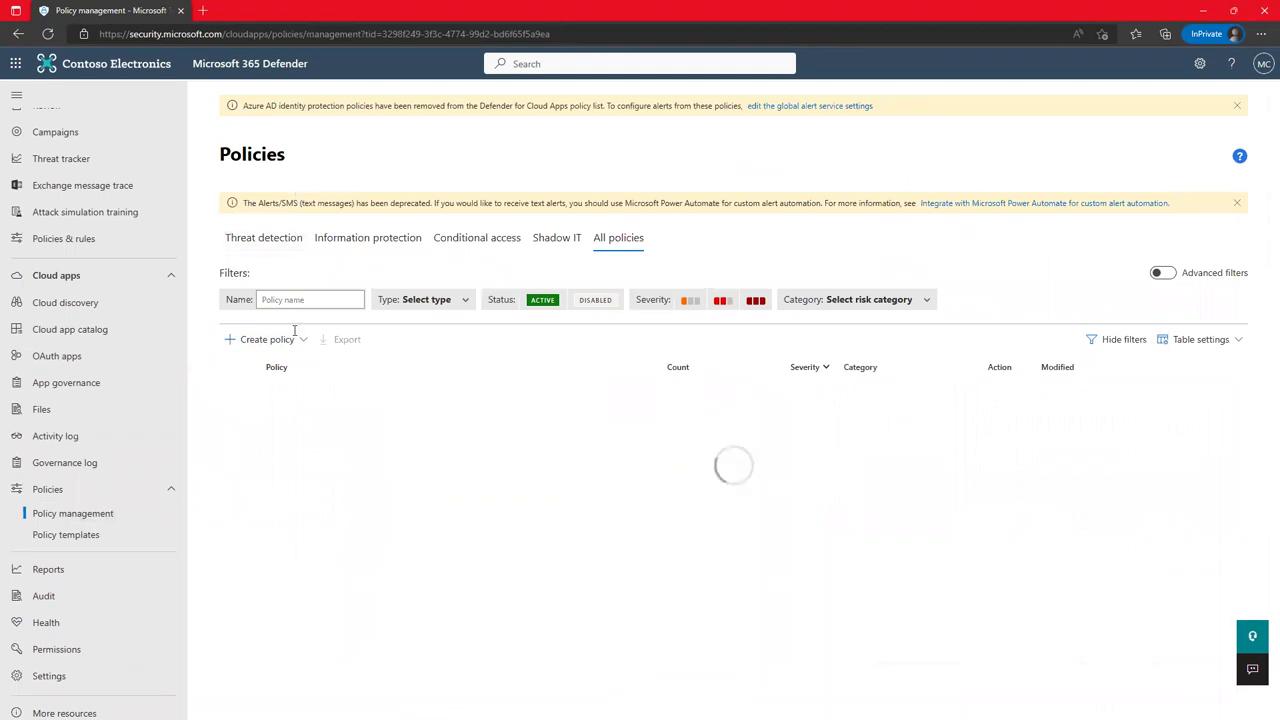
# Show the Create policy types list, then advance to the 'Describe Microsoft Defender for Identity' slide.
pyautogui.click(293, 342)
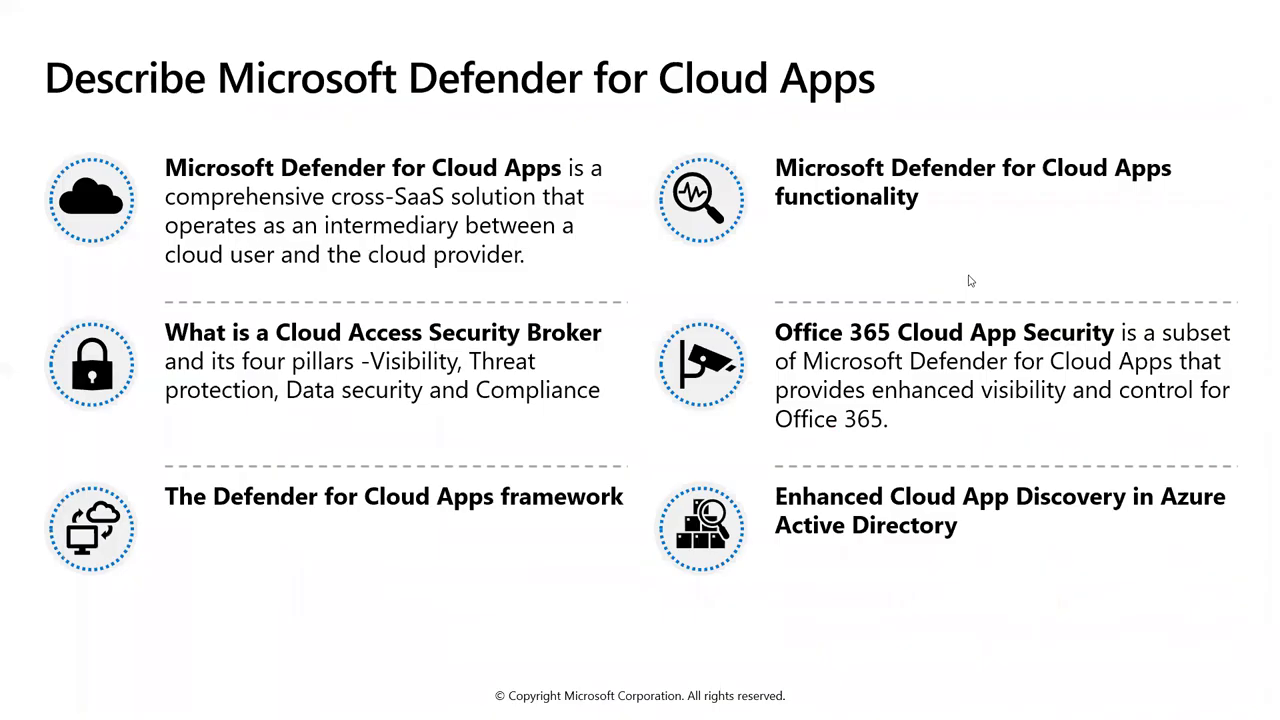
pyautogui.press('Right')
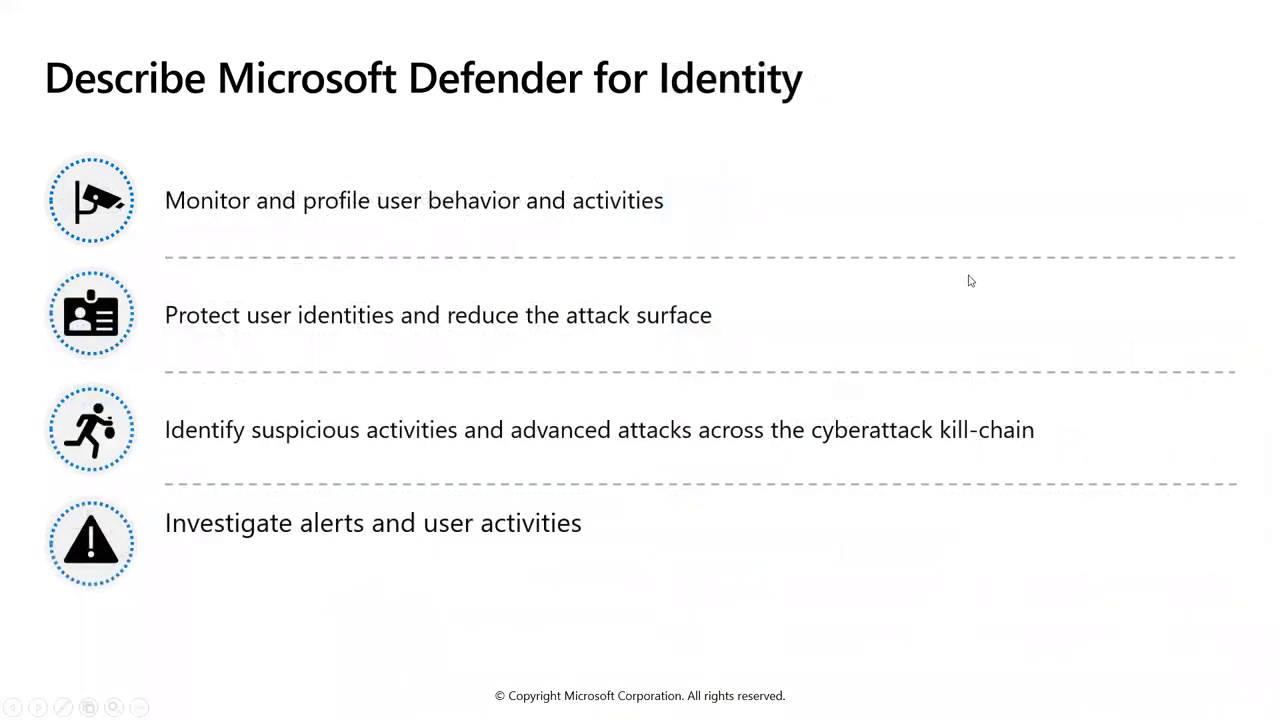